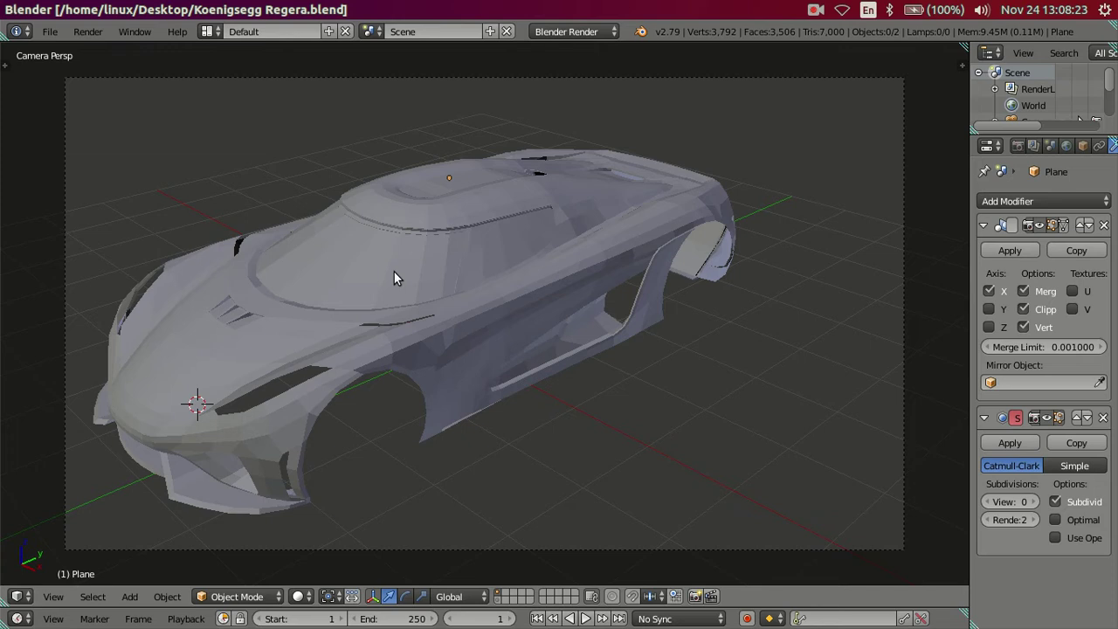
Toggle Blender's window to fullscreen and orbit to view the car body's front from above
{"action": "middle_click_drag", "start_coordinate": [518, 293], "coordinate": [549, 332]}
{"action": "scroll", "coordinate": [526, 326], "scroll_direction": "up", "scroll_amount": 5}
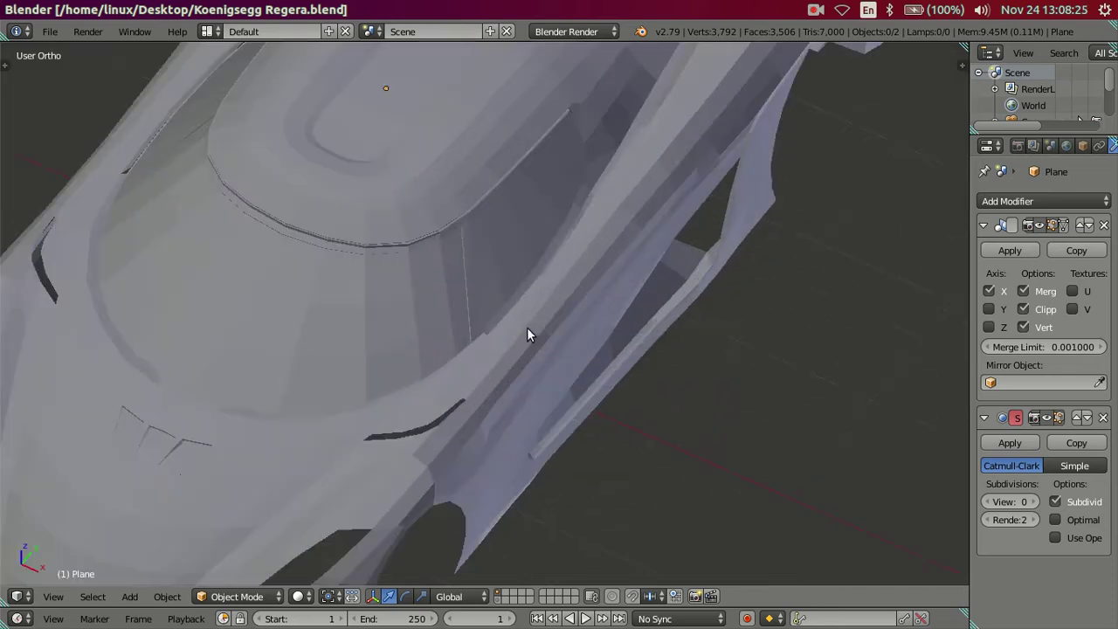
{"action": "left_click", "coordinate": [135, 31]}
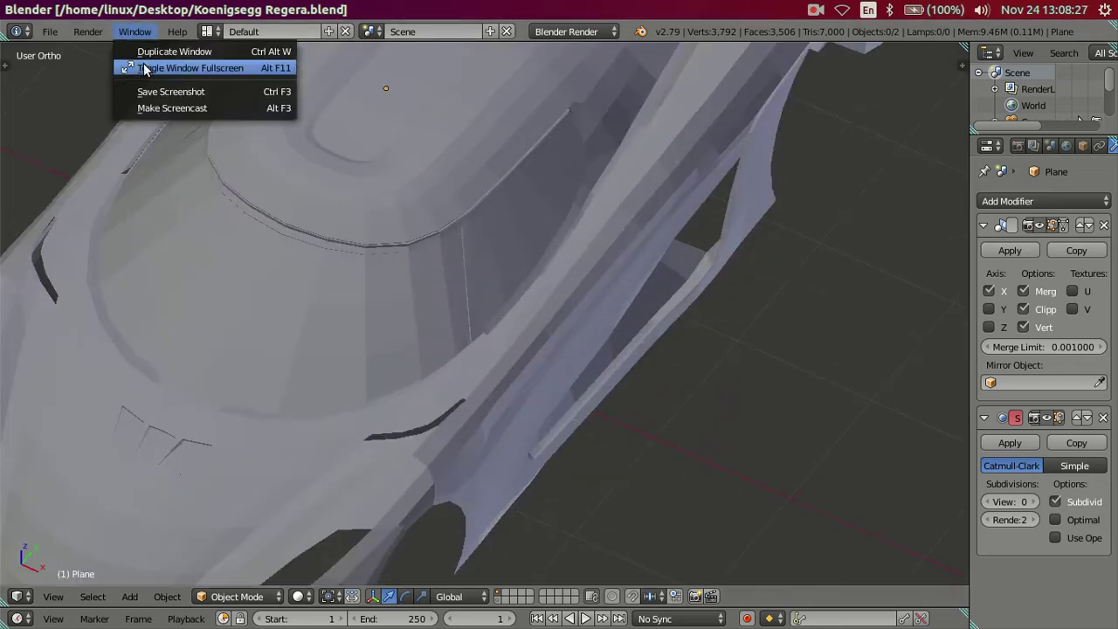
{"action": "left_click", "coordinate": [145, 69]}
{"action": "scroll", "coordinate": [408, 171], "scroll_direction": "down", "scroll_amount": 5}
{"action": "mouse_move", "coordinate": [408, 171]}
{"action": "middle_mouse_down"}
{"action": "mouse_move", "coordinate": [686, 174]}
{"action": "mouse_move", "coordinate": [611, 294]}
{"action": "mouse_move", "coordinate": [589, 235]}
{"action": "mouse_move", "coordinate": [661, 289]}
{"action": "mouse_move", "coordinate": [678, 330]}
{"action": "mouse_move", "coordinate": [649, 319]}
{"action": "middle_mouse_up"}
Enter Edit Mode on the car body, switch to Edge select, and inspect the front fender panel gaps
{"action": "key", "text": "Tab"}
{"action": "scroll", "coordinate": [649, 319], "scroll_direction": "up", "scroll_amount": 4}
{"action": "scroll", "coordinate": [570, 269], "scroll_direction": "up", "scroll_amount": 2}
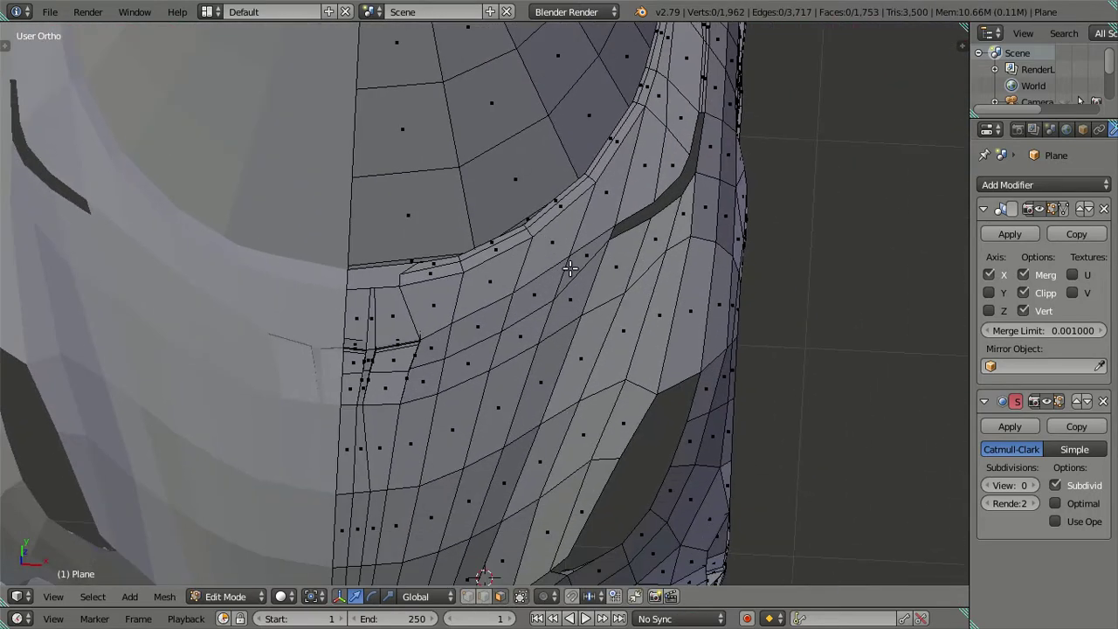
{"action": "key", "text": "ctrl+Tab"}
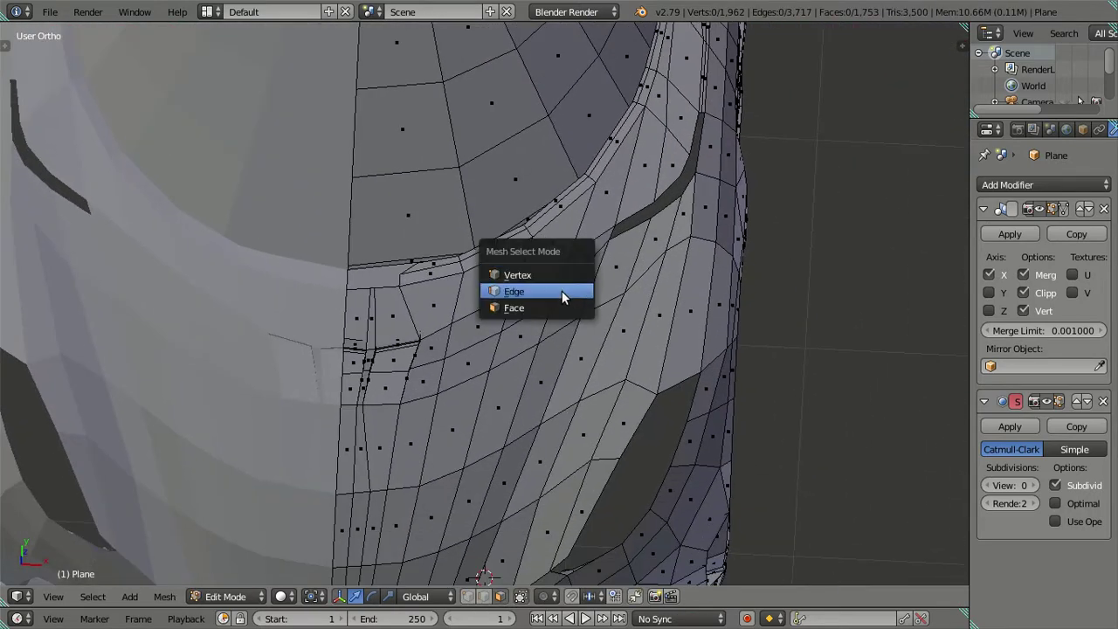
{"action": "left_click", "coordinate": [562, 291]}
{"action": "mouse_move", "coordinate": [561, 291]}
{"action": "middle_mouse_down"}
{"action": "mouse_move", "coordinate": [704, 302]}
{"action": "mouse_move", "coordinate": [671, 330]}
{"action": "mouse_move", "coordinate": [669, 315]}
{"action": "mouse_move", "coordinate": [638, 294]}
{"action": "mouse_move", "coordinate": [683, 268]}
{"action": "mouse_move", "coordinate": [690, 295]}
{"action": "mouse_move", "coordinate": [686, 282]}
{"action": "mouse_move", "coordinate": [630, 272]}
{"action": "mouse_move", "coordinate": [623, 300]}
{"action": "mouse_move", "coordinate": [524, 312]}
{"action": "middle_mouse_up"}
{"action": "scroll", "coordinate": [363, 337], "scroll_direction": "up", "scroll_amount": 2}
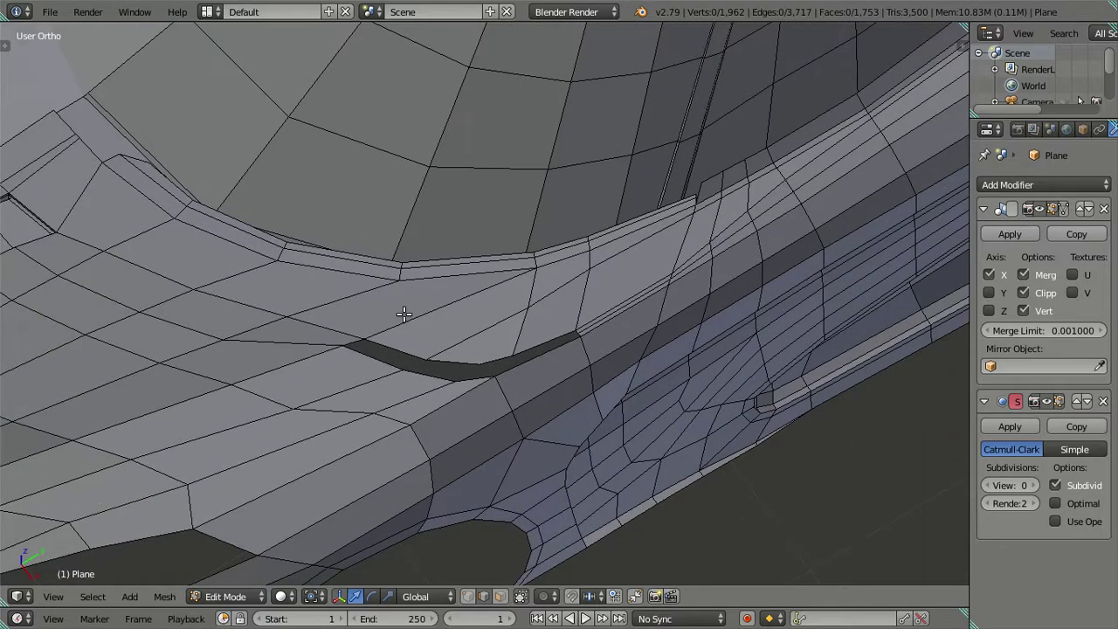
{"action": "scroll", "coordinate": [460, 332], "scroll_direction": "up", "scroll_amount": 1}
{"action": "middle_click_drag", "start_coordinate": [470, 333], "coordinate": [545, 316]}
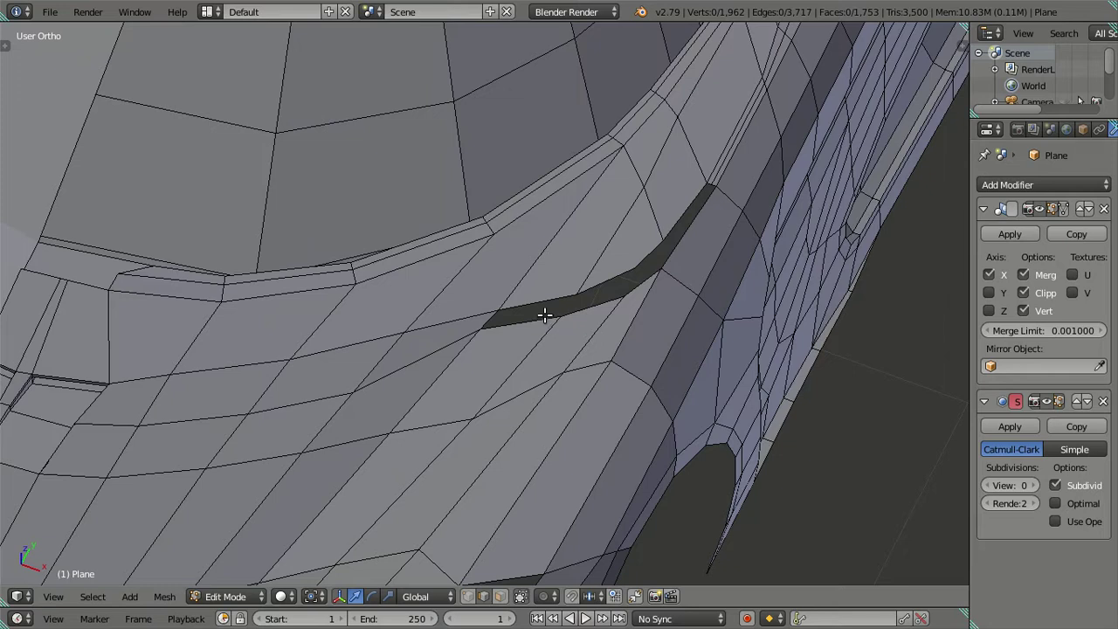
{"action": "mouse_move", "coordinate": [506, 298]}
{"action": "middle_mouse_down"}
{"action": "mouse_move", "coordinate": [554, 268]}
{"action": "mouse_move", "coordinate": [568, 344]}
{"action": "mouse_move", "coordinate": [485, 342]}
{"action": "mouse_move", "coordinate": [451, 367]}
{"action": "mouse_move", "coordinate": [509, 390]}
{"action": "mouse_move", "coordinate": [540, 373]}
{"action": "middle_mouse_up"}
Switch back to Vertex select and frame the dark hood slit, ending in Top view
{"action": "key", "text": "ctrl+Tab"}
{"action": "left_click", "coordinate": [520, 318]}
{"action": "mouse_move", "coordinate": [580, 447]}
{"action": "middle_mouse_down"}
{"action": "mouse_move", "coordinate": [553, 253]}
{"action": "mouse_move", "coordinate": [695, 116]}
{"action": "middle_mouse_up"}
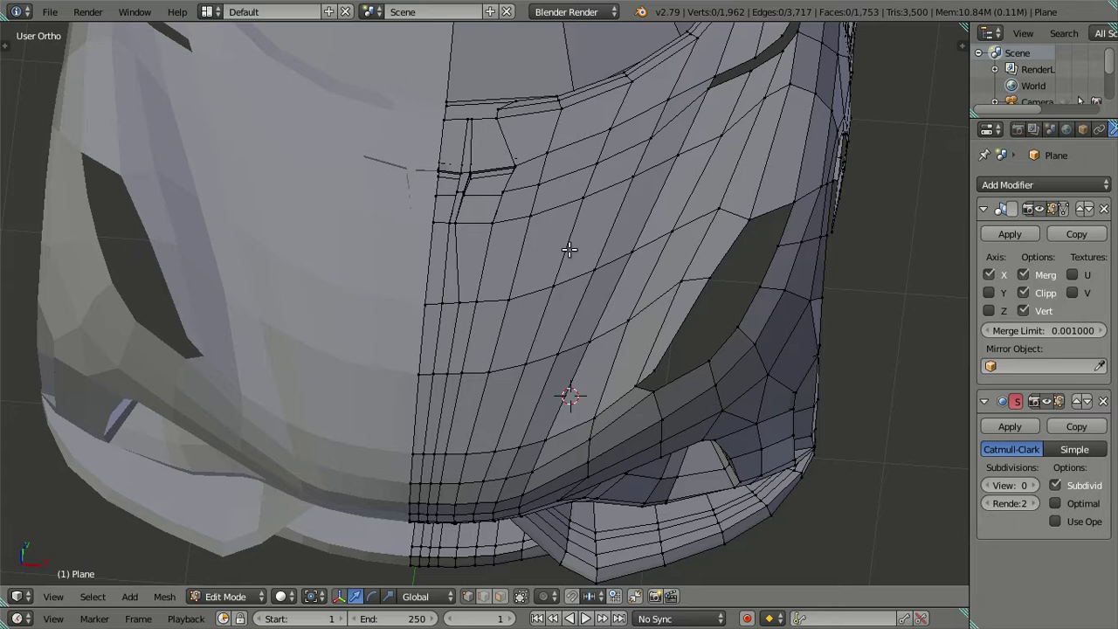
{"action": "scroll", "coordinate": [569, 250], "scroll_direction": "up", "scroll_amount": 1}
{"action": "middle_click_drag", "start_coordinate": [642, 203], "coordinate": [475, 420], "text": "shift"}
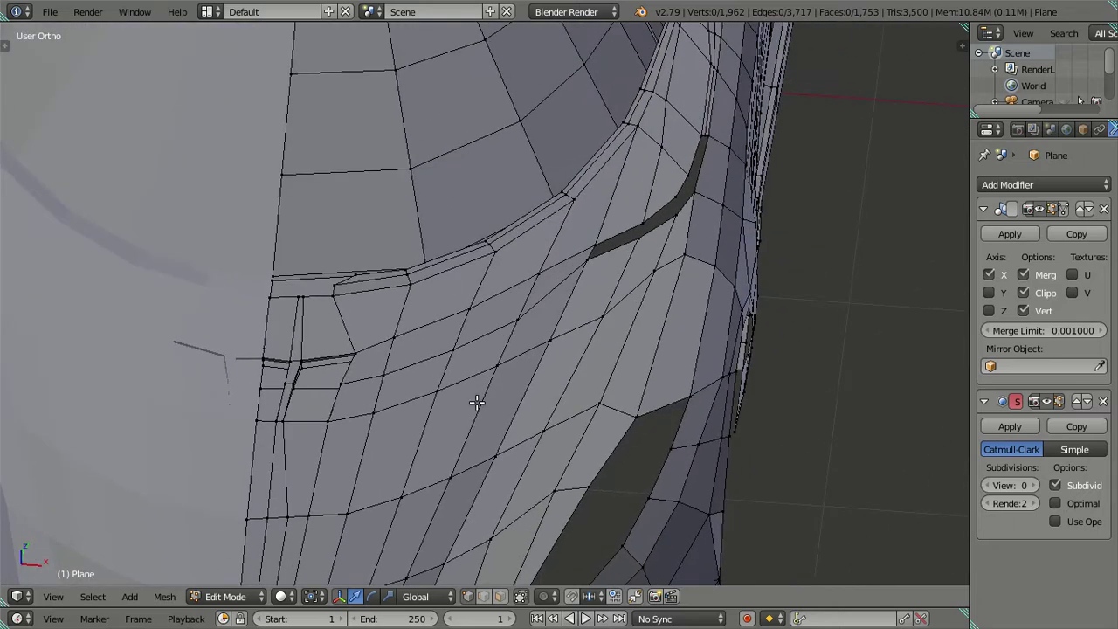
{"action": "scroll", "coordinate": [476, 402], "scroll_direction": "up", "scroll_amount": 1}
{"action": "scroll", "coordinate": [480, 377], "scroll_direction": "up", "scroll_amount": 1}
{"action": "mouse_move", "coordinate": [641, 233]}
{"action": "middle_mouse_down", "text": "shift"}
{"action": "mouse_move", "coordinate": [631, 196]}
{"action": "mouse_move", "coordinate": [629, 232]}
{"action": "mouse_move", "coordinate": [496, 403]}
{"action": "middle_mouse_up", "text": "shift"}
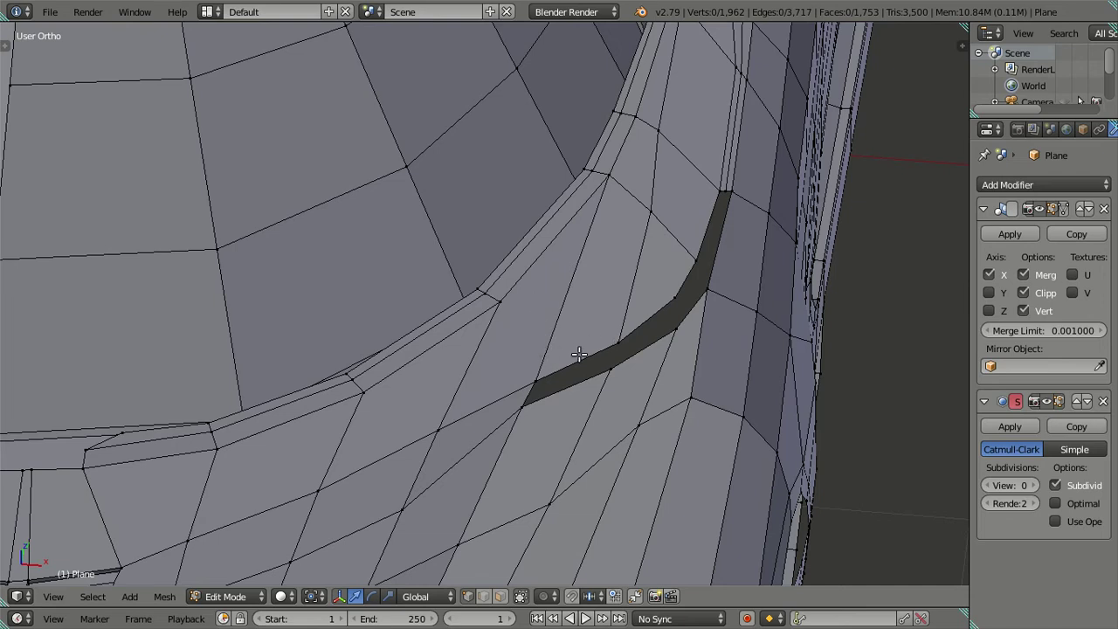
{"action": "middle_click_drag", "start_coordinate": [677, 236], "coordinate": [616, 433]}
{"action": "mouse_move", "coordinate": [627, 217]}
{"action": "middle_mouse_down"}
{"action": "mouse_move", "coordinate": [586, 327]}
{"action": "mouse_move", "coordinate": [573, 311]}
{"action": "middle_mouse_up"}
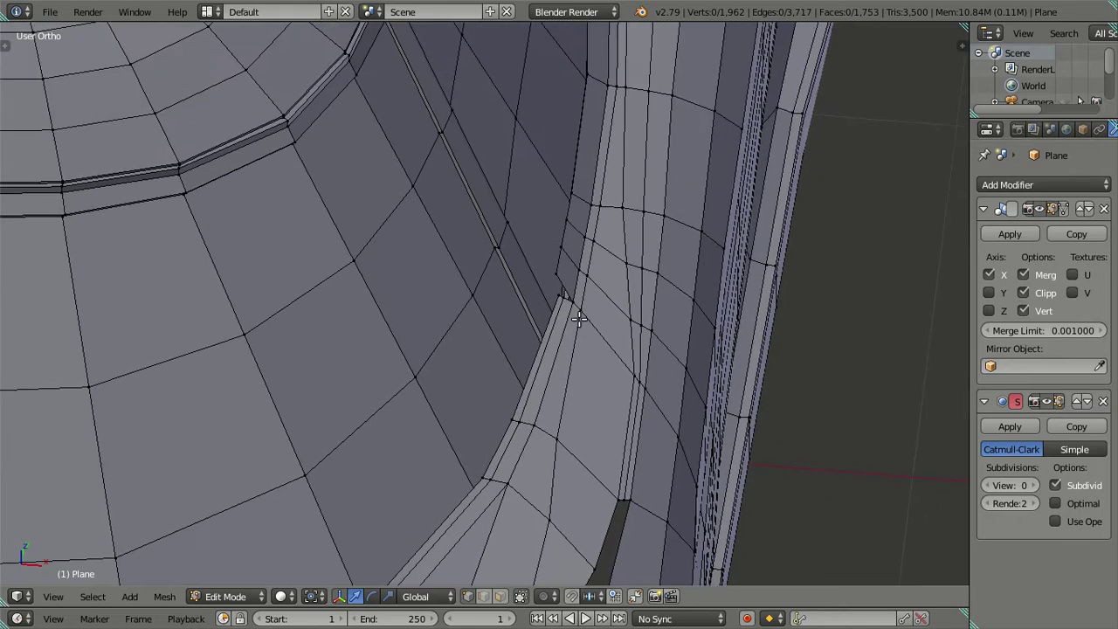
{"action": "key", "text": "KP_7"}
Slide the top fender-edge vertex and shift the vertex path down that edge along X
{"action": "scroll", "coordinate": [656, 444], "scroll_direction": "down", "scroll_amount": 3, "text": "ctrl"}
{"action": "scroll", "coordinate": [505, 210], "scroll_direction": "down", "scroll_amount": 4, "text": "shift"}
{"action": "scroll", "coordinate": [504, 210], "scroll_direction": "up", "scroll_amount": 2}
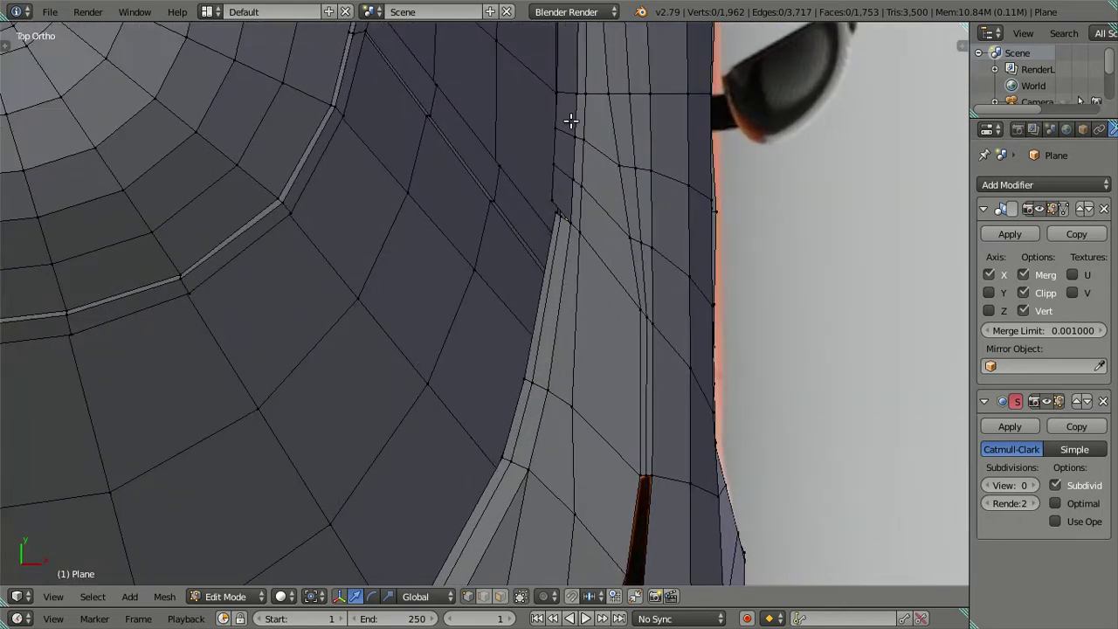
{"action": "right_click", "coordinate": [592, 108]}
{"action": "key", "text": "g"}
{"action": "key", "text": "g"}
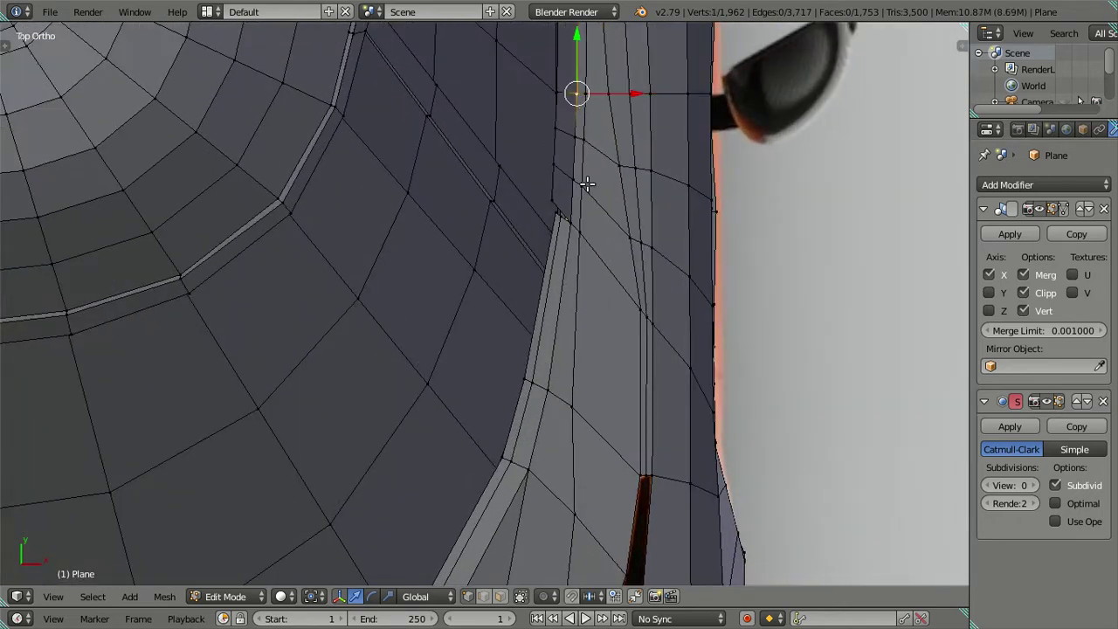
{"action": "left_click", "coordinate": [583, 97]}
{"action": "middle_click_drag", "start_coordinate": [592, 140], "coordinate": [536, 325], "text": "shift"}
{"action": "scroll", "coordinate": [535, 326], "scroll_direction": "up", "scroll_amount": 3}
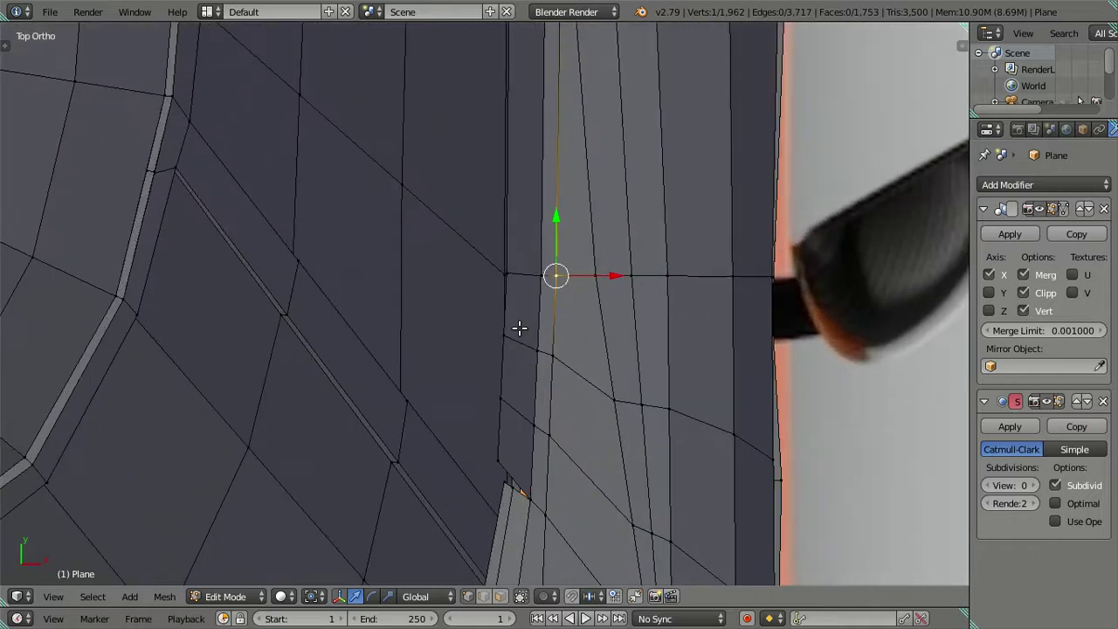
{"action": "right_click", "coordinate": [550, 435], "text": "ctrl"}
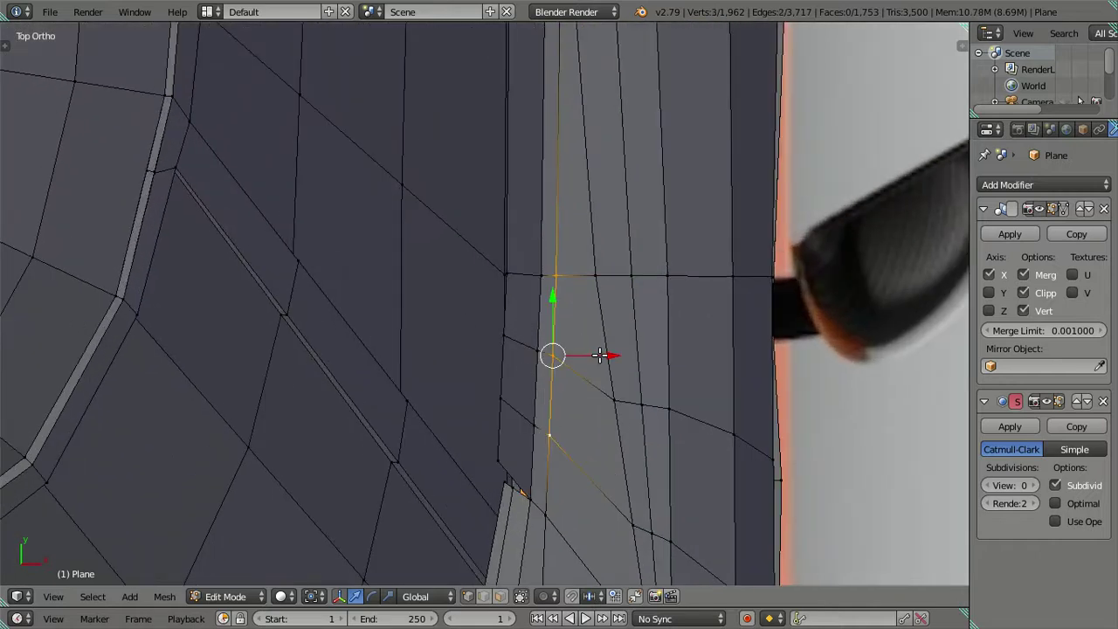
{"action": "key", "text": "g"}
{"action": "key", "text": "x"}
{"action": "left_click", "coordinate": [615, 352]}
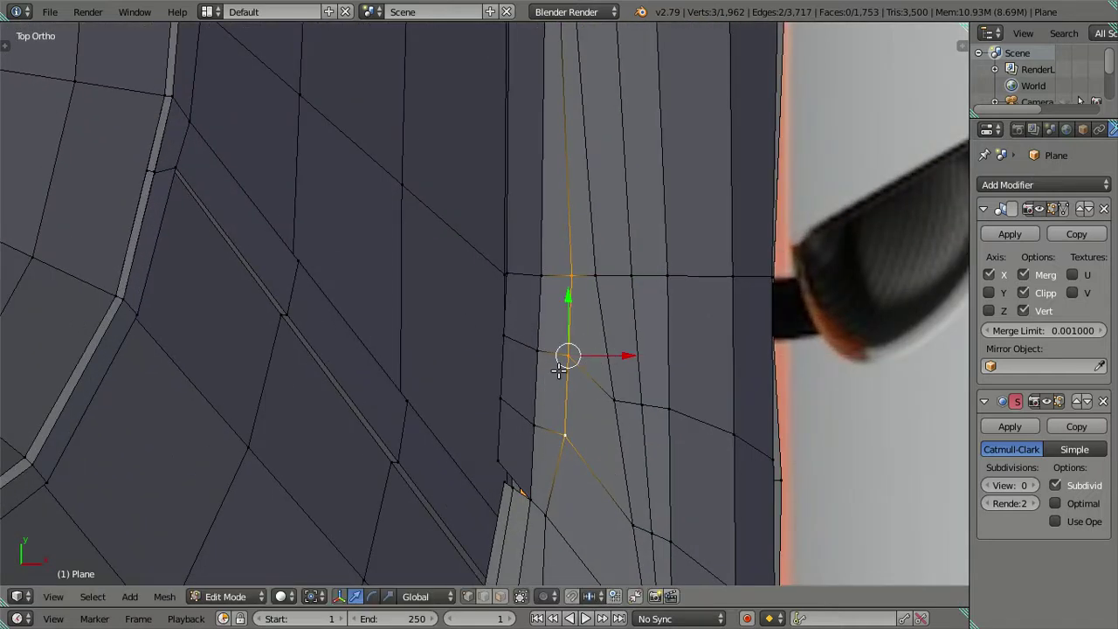
Nudge the lower fender-edge vertices along Y, then move the bottom vertex slightly further along Y
{"action": "right_click", "coordinate": [571, 275], "text": "shift"}
{"action": "key", "text": "g"}
{"action": "key", "text": "y"}
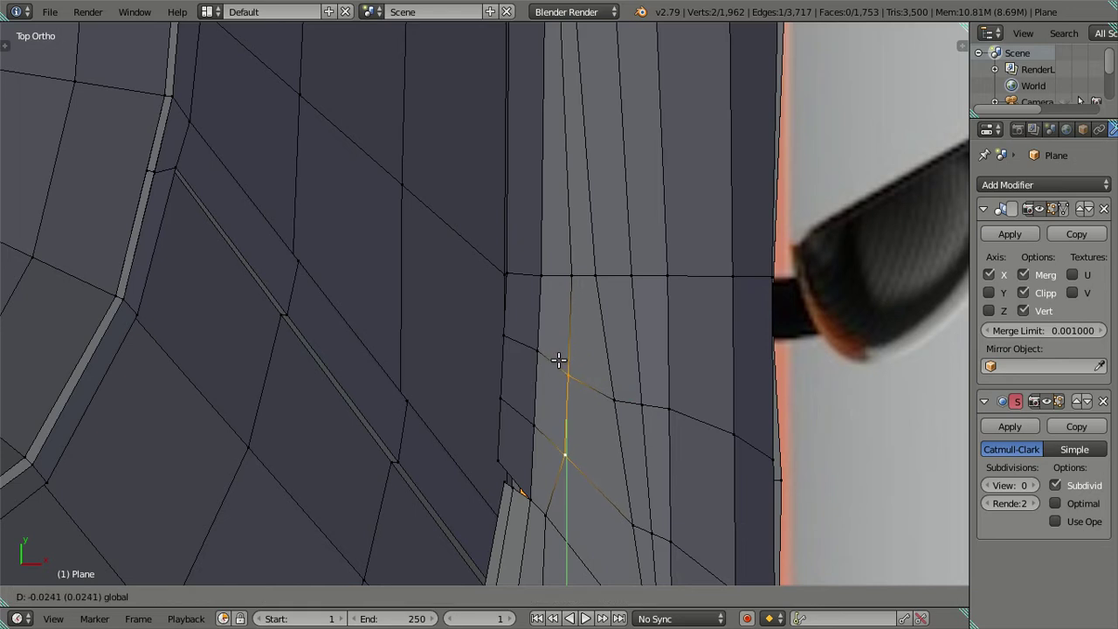
{"action": "left_click", "coordinate": [563, 353]}
{"action": "right_click", "coordinate": [563, 380], "text": "shift"}
{"action": "key", "text": "g"}
{"action": "key", "text": "y"}
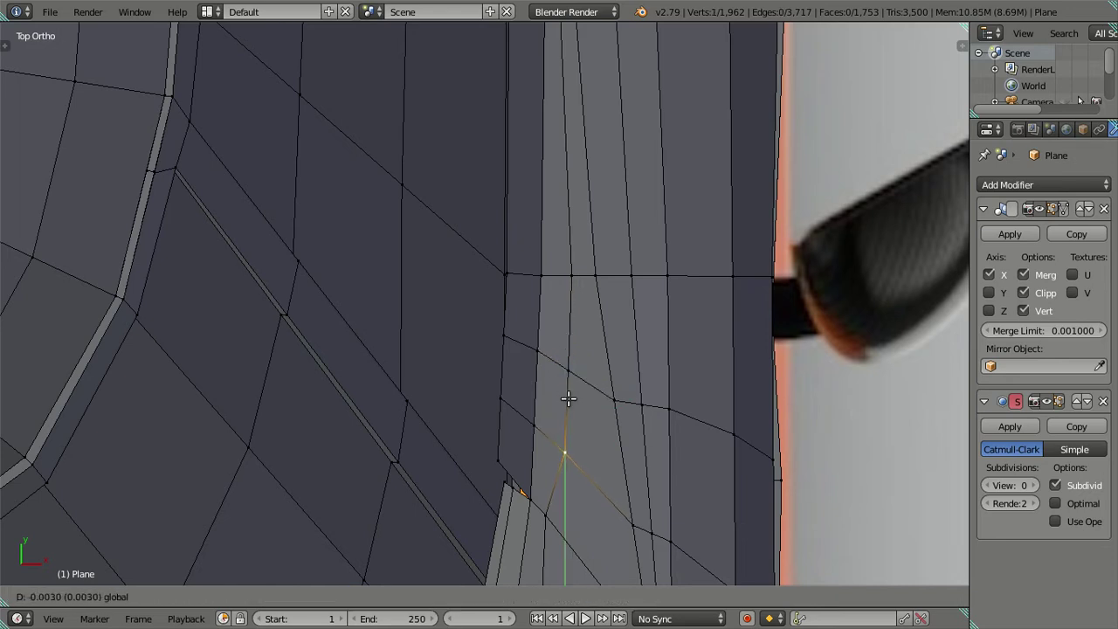
{"action": "left_click", "coordinate": [571, 401]}
Reposition a vertex near the seam in wireframe view to match the reference image
{"action": "scroll", "coordinate": [582, 305], "scroll_direction": "down", "scroll_amount": 1, "text": "shift"}
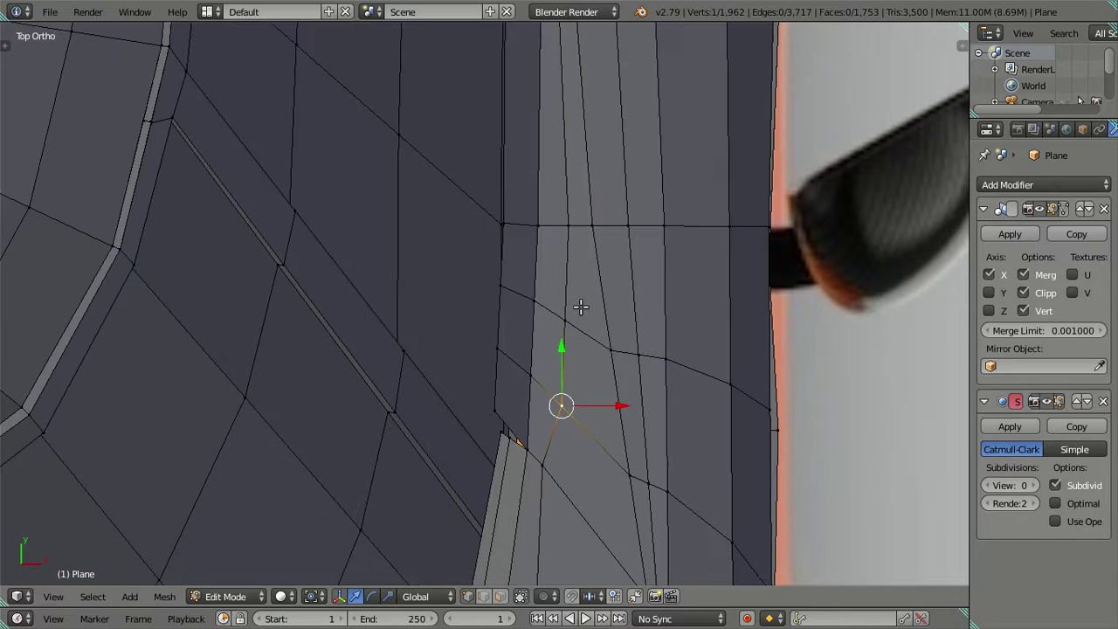
{"action": "scroll", "coordinate": [582, 304], "scroll_direction": "down", "scroll_amount": 4, "text": "shift"}
{"action": "right_click", "coordinate": [533, 267]}
{"action": "key", "text": "z"}
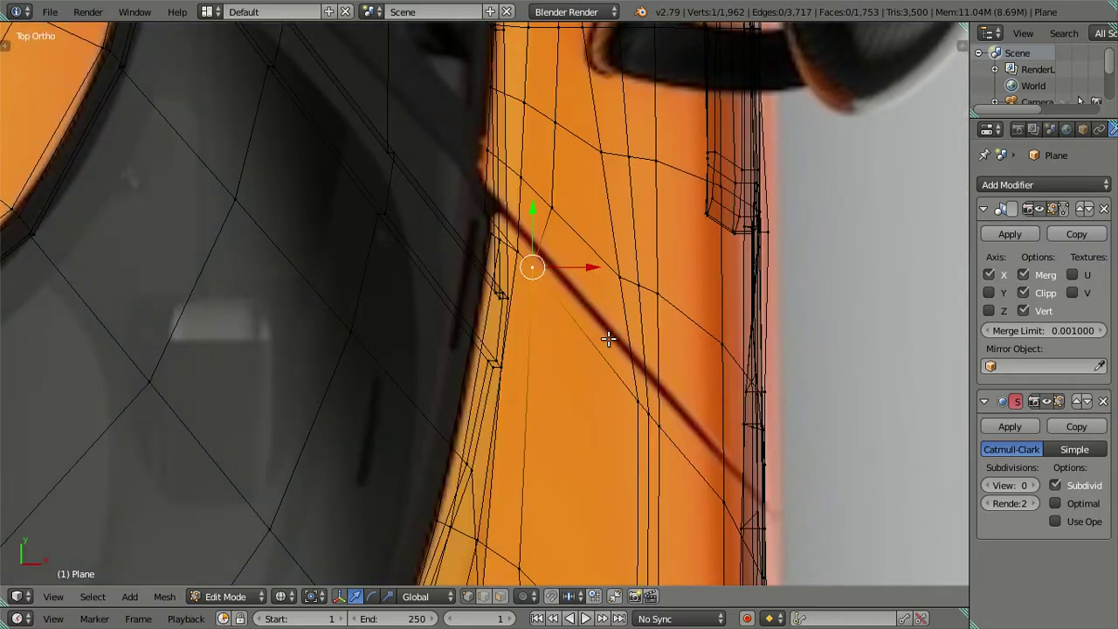
{"action": "key", "text": "g"}
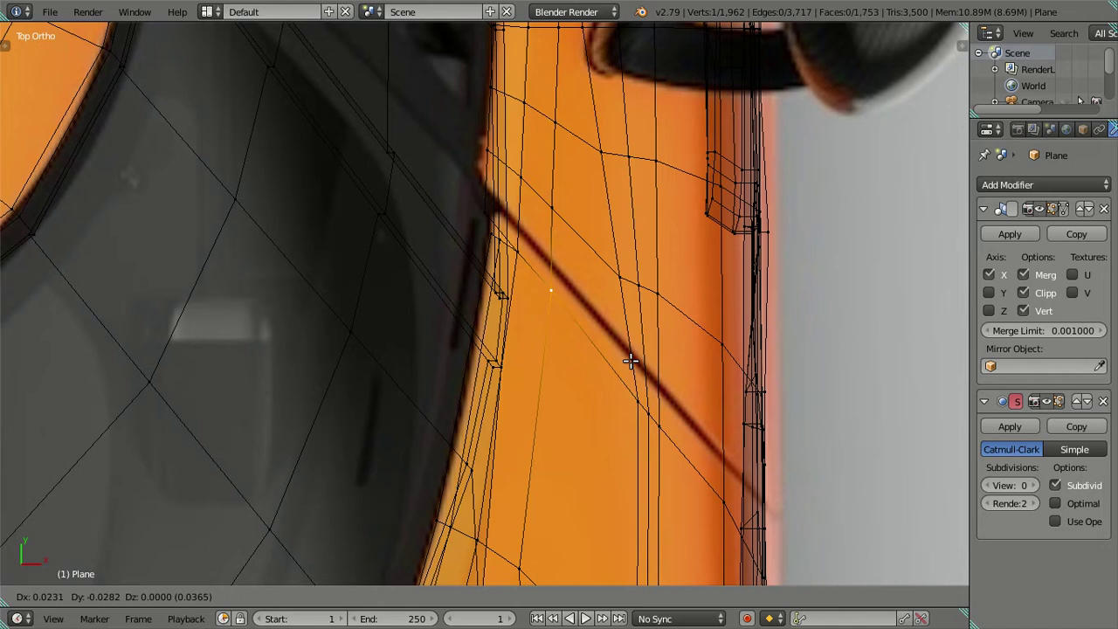
{"action": "left_click", "coordinate": [630, 361]}
{"action": "key", "text": "z"}
Move the vertex beside the dark hood slit to a new position, then clear the selection
{"action": "scroll", "coordinate": [481, 436], "scroll_direction": "up", "scroll_amount": 2}
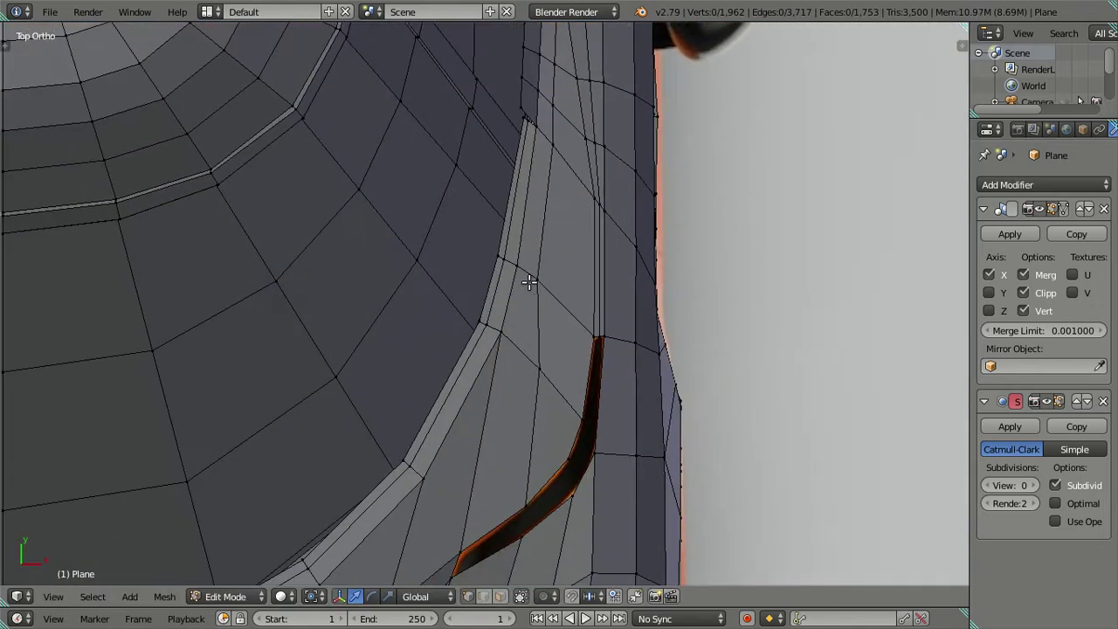
{"action": "scroll", "coordinate": [524, 282], "scroll_direction": "up", "scroll_amount": 2}
{"action": "right_click", "coordinate": [552, 271]}
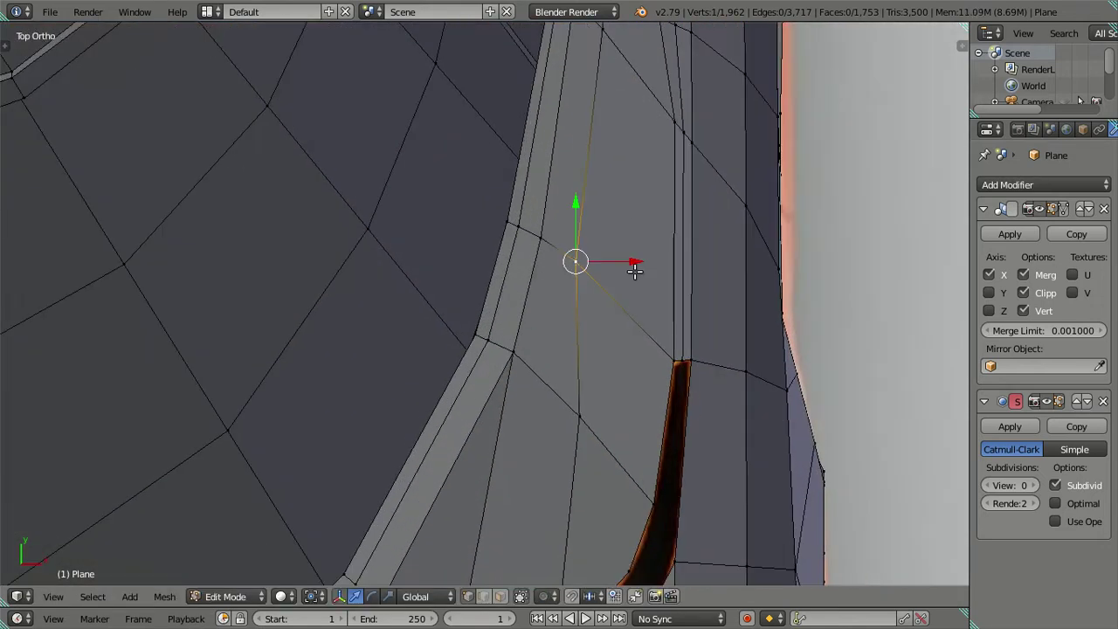
{"action": "key", "text": "g"}
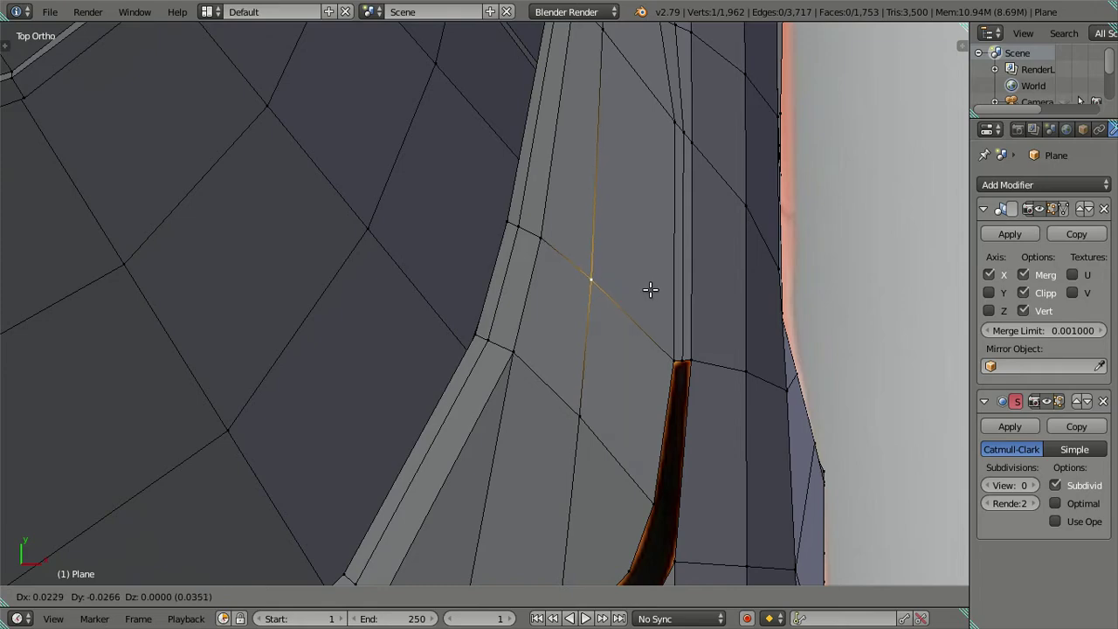
{"action": "left_click", "coordinate": [651, 289]}
{"action": "scroll", "coordinate": [648, 289], "scroll_direction": "down", "scroll_amount": 3}
{"action": "key", "text": "a"}
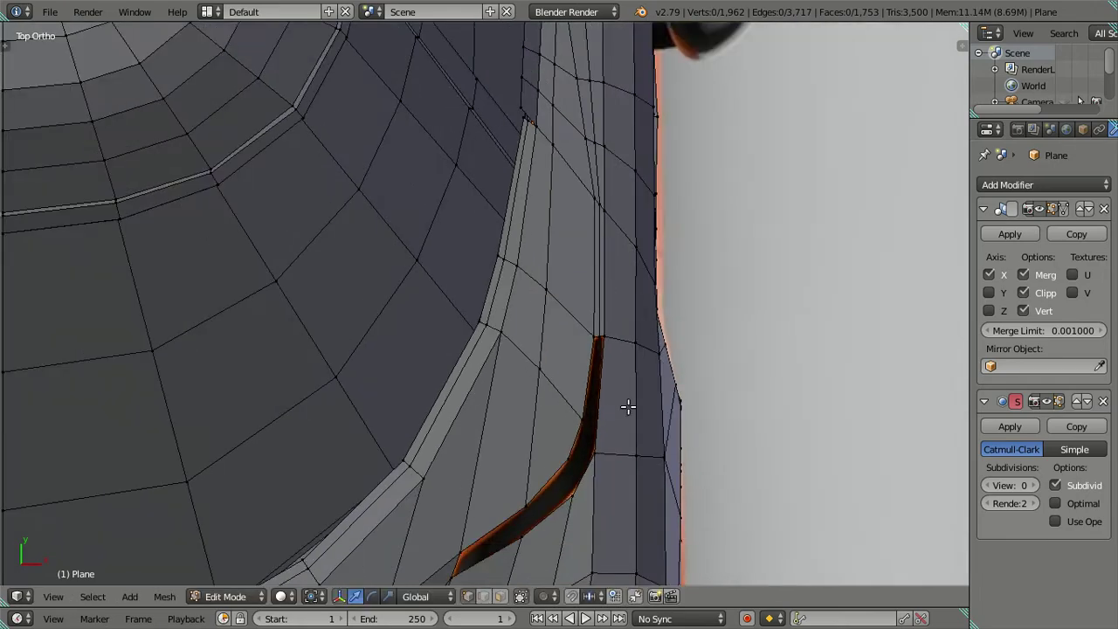
Lower the edge loop below the dark slit along Y in Top view
{"action": "scroll", "coordinate": [626, 407], "scroll_direction": "up", "scroll_amount": 2}
{"action": "middle_click_drag", "start_coordinate": [626, 407], "coordinate": [664, 238], "text": "shift"}
{"action": "mouse_move", "coordinate": [658, 364]}
{"action": "middle_mouse_down"}
{"action": "mouse_move", "coordinate": [405, 235]}
{"action": "mouse_move", "coordinate": [424, 320]}
{"action": "mouse_move", "coordinate": [405, 389]}
{"action": "middle_mouse_up"}
{"action": "right_click", "coordinate": [405, 236], "text": "alt"}
{"action": "key", "text": "KP_1"}
{"action": "key", "text": "KP_7"}
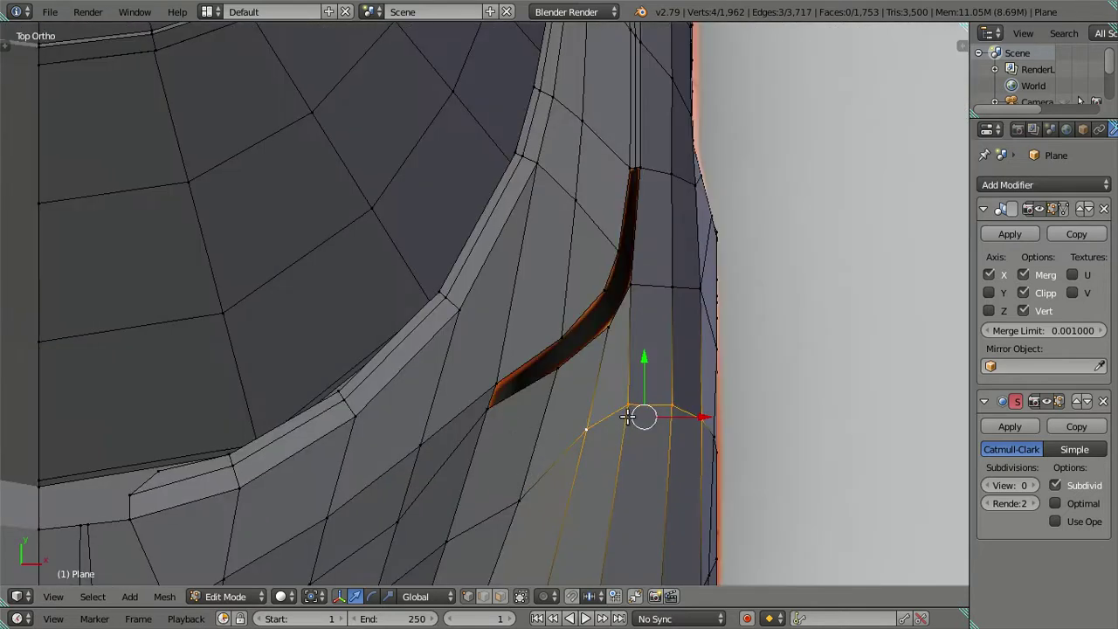
{"action": "left_click_drag", "start_coordinate": [642, 373], "coordinate": [644, 400]}
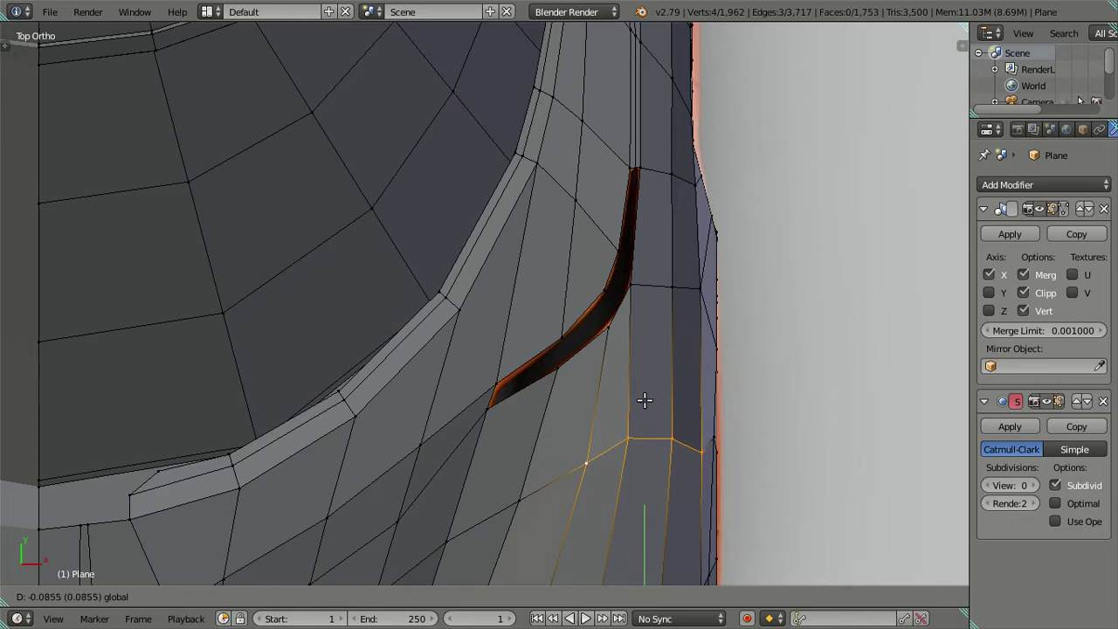
{"action": "left_click_drag", "start_coordinate": [643, 400], "coordinate": [644, 402]}
{"action": "mouse_move", "coordinate": [673, 441]}
{"action": "middle_mouse_down"}
{"action": "mouse_move", "coordinate": [492, 229]}
{"action": "mouse_move", "coordinate": [498, 249]}
{"action": "mouse_move", "coordinate": [429, 201]}
{"action": "mouse_move", "coordinate": [503, 282]}
{"action": "mouse_move", "coordinate": [474, 300]}
{"action": "mouse_move", "coordinate": [451, 258]}
{"action": "middle_mouse_up"}
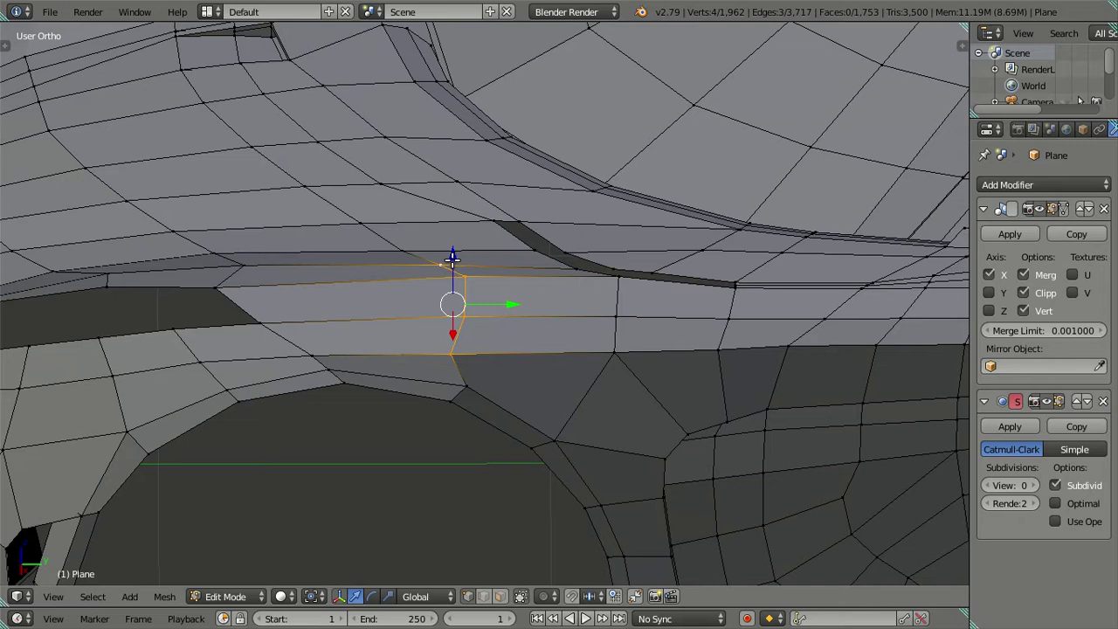
Slide a single vertex above the front wheel arch about 0.023 units along its edge
{"action": "right_click", "coordinate": [444, 262], "text": "shift"}
{"action": "mouse_move", "coordinate": [475, 326]}
{"action": "middle_mouse_down"}
{"action": "mouse_move", "coordinate": [481, 305]}
{"action": "mouse_move", "coordinate": [448, 285]}
{"action": "middle_mouse_up"}
{"action": "right_click", "coordinate": [418, 282]}
{"action": "key", "text": "shift+v"}
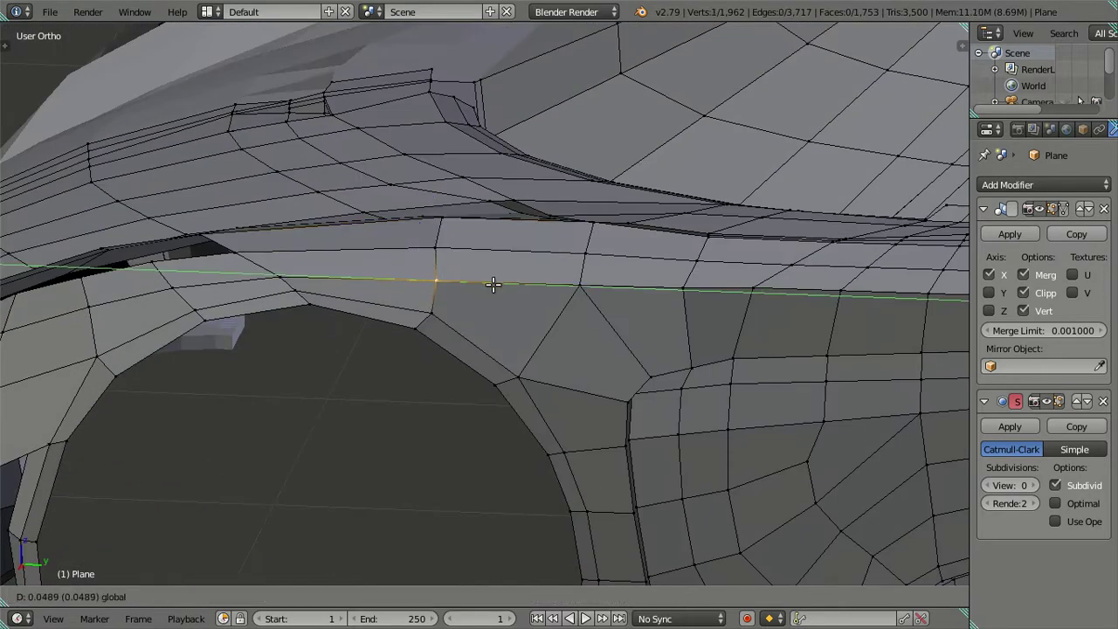
{"action": "left_click", "coordinate": [497, 285]}
{"action": "mouse_move", "coordinate": [497, 285]}
{"action": "middle_mouse_down"}
{"action": "mouse_move", "coordinate": [495, 361]}
{"action": "mouse_move", "coordinate": [469, 411]}
{"action": "middle_mouse_up"}
{"action": "key", "text": "g"}
{"action": "right_click", "coordinate": [469, 410]}
{"action": "key", "text": "shift+v"}
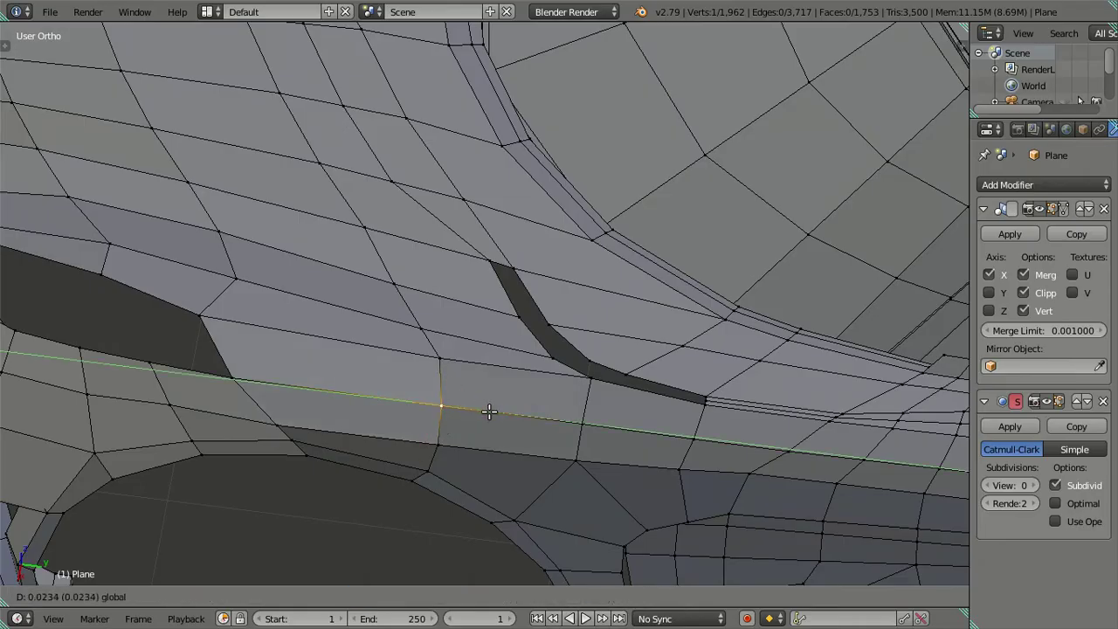
{"action": "left_click", "coordinate": [489, 411]}
Zoom in and orbit around the wheel arch and fender edge beside the dark strip
{"action": "scroll", "coordinate": [481, 386], "scroll_direction": "down", "scroll_amount": 4}
{"action": "scroll", "coordinate": [515, 417], "scroll_direction": "down", "scroll_amount": 2}
{"action": "mouse_move", "coordinate": [532, 424]}
{"action": "middle_mouse_down"}
{"action": "mouse_move", "coordinate": [512, 254]}
{"action": "mouse_move", "coordinate": [533, 320]}
{"action": "mouse_move", "coordinate": [705, 286]}
{"action": "mouse_move", "coordinate": [694, 309]}
{"action": "mouse_move", "coordinate": [559, 315]}
{"action": "middle_mouse_up"}
{"action": "scroll", "coordinate": [628, 300], "scroll_direction": "up", "scroll_amount": 3}
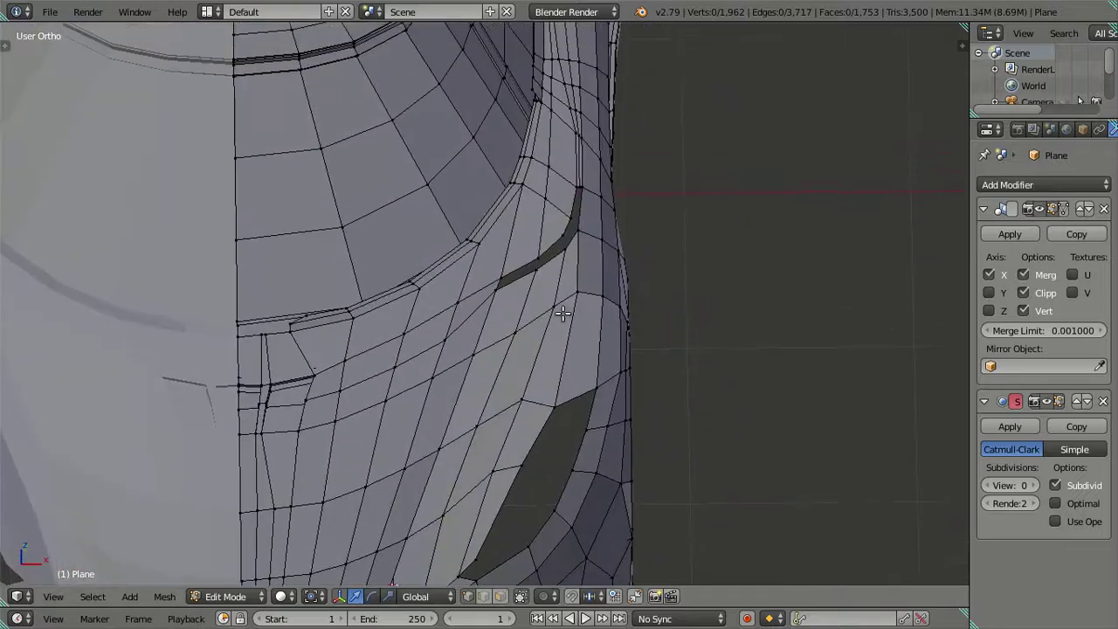
{"action": "scroll", "coordinate": [515, 344], "scroll_direction": "up", "scroll_amount": 2}
{"action": "scroll", "coordinate": [515, 344], "scroll_direction": "up", "scroll_amount": 2}
{"action": "scroll", "coordinate": [474, 341], "scroll_direction": "up", "scroll_amount": 2}
{"action": "scroll", "coordinate": [481, 244], "scroll_direction": "up", "scroll_amount": 1}
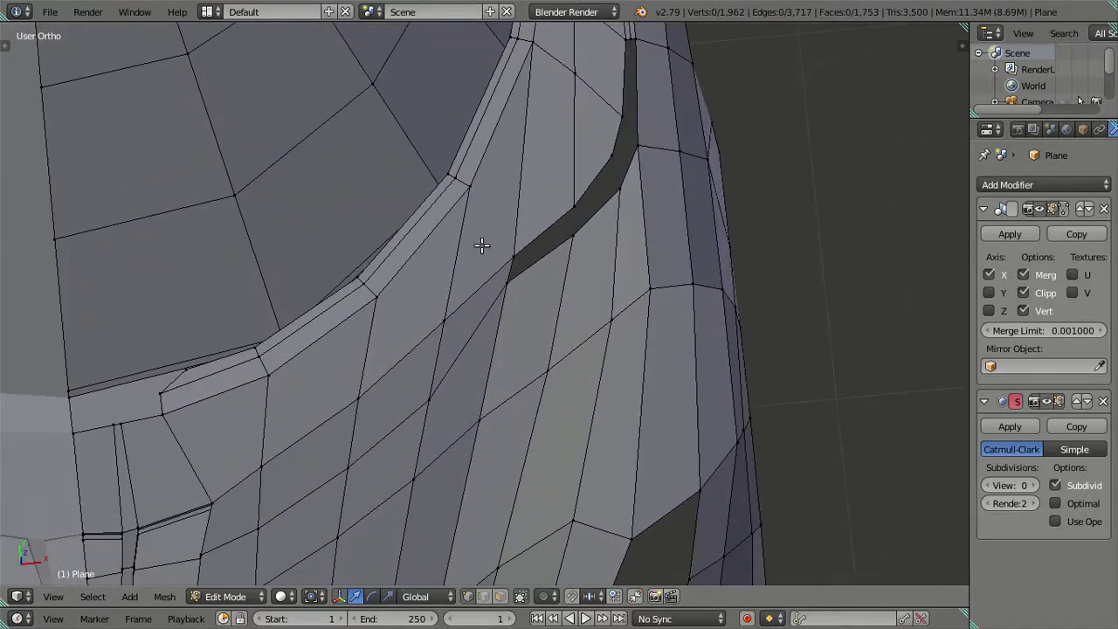
{"action": "scroll", "coordinate": [456, 285], "scroll_direction": "up", "scroll_amount": 2}
{"action": "mouse_move", "coordinate": [457, 286]}
{"action": "middle_mouse_down"}
{"action": "mouse_move", "coordinate": [428, 300]}
{"action": "mouse_move", "coordinate": [454, 355]}
{"action": "middle_mouse_up"}
{"action": "scroll", "coordinate": [443, 279], "scroll_direction": "up", "scroll_amount": 2}
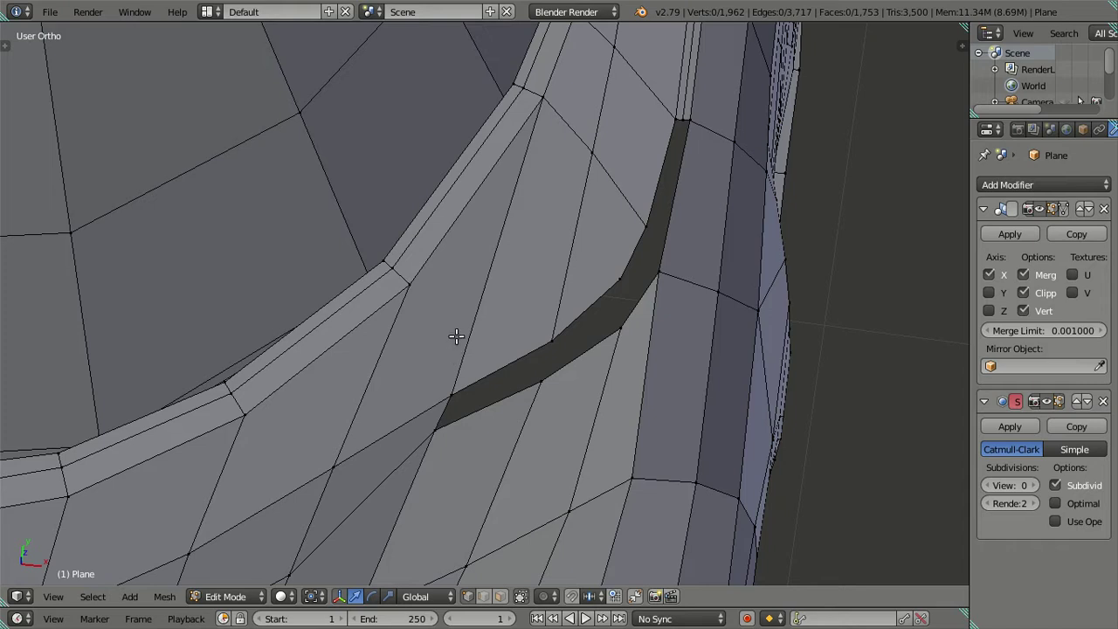
Add a centred loop cut across the fender beside the dark intake strip
{"action": "key", "text": "k"}
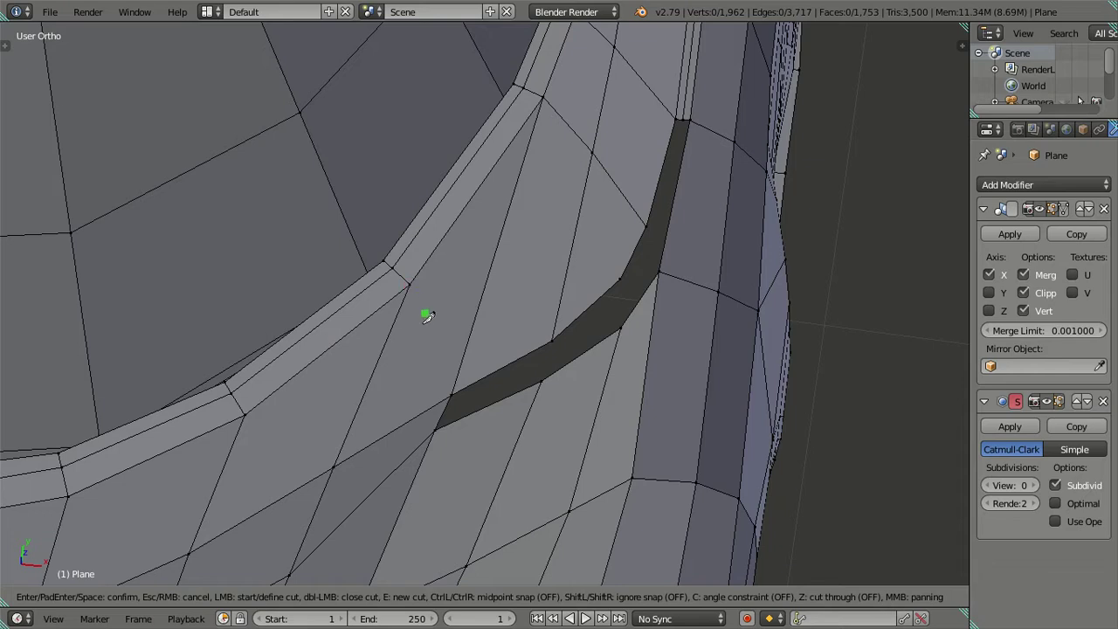
{"action": "key", "text": "Escape"}
{"action": "key", "text": "ctrl+r"}
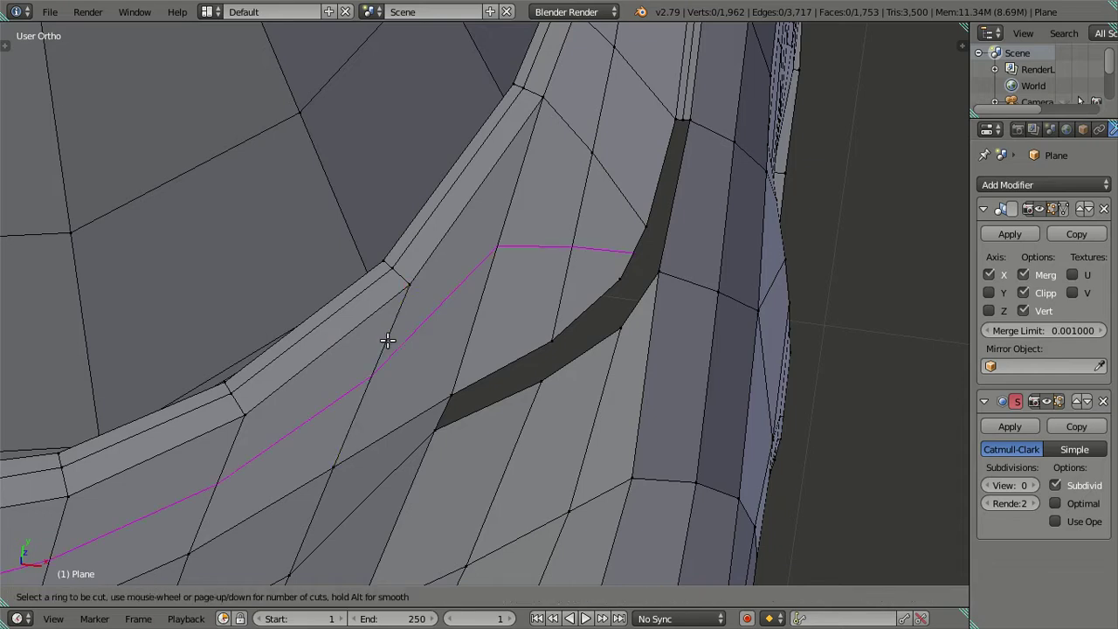
{"action": "left_click", "coordinate": [387, 339]}
{"action": "right_click", "coordinate": [387, 340]}
{"action": "scroll", "coordinate": [559, 367], "scroll_direction": "up", "scroll_amount": 1, "text": "shift"}
{"action": "scroll", "coordinate": [559, 366], "scroll_direction": "up", "scroll_amount": 1, "text": "shift"}
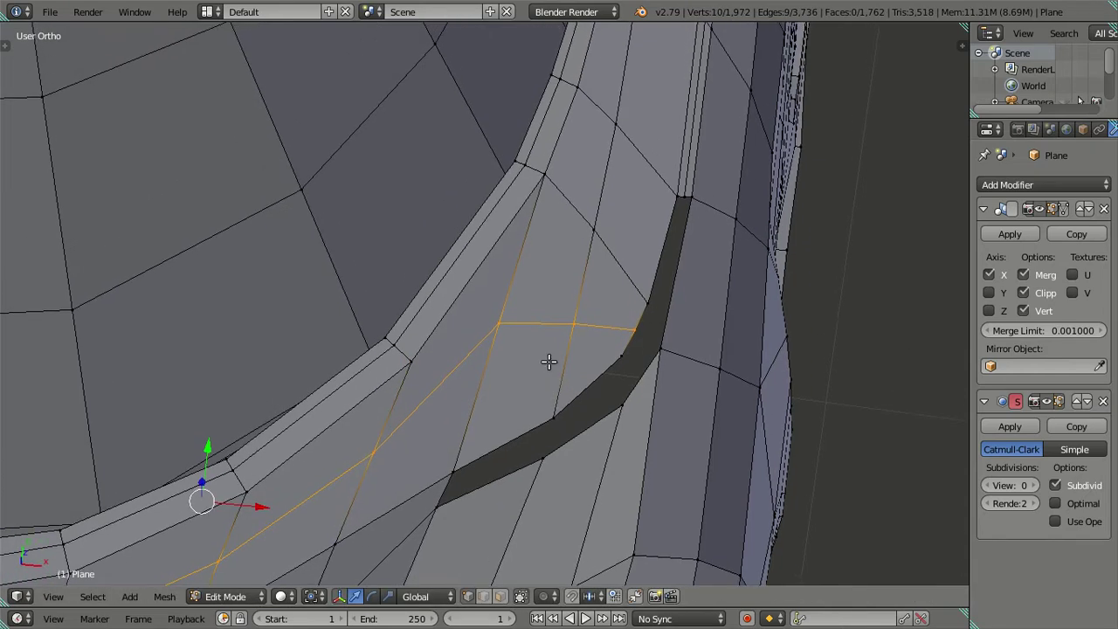
{"action": "scroll", "coordinate": [542, 354], "scroll_direction": "up", "scroll_amount": 1}
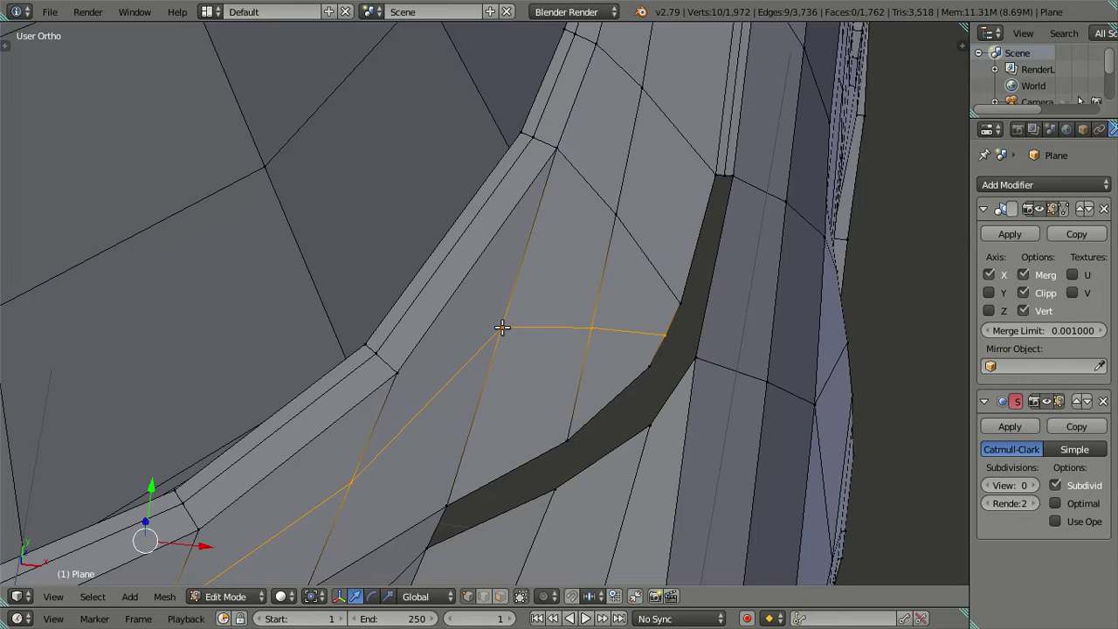
Dissolve a short stretch of the new edge loop
{"action": "right_click", "coordinate": [507, 327]}
{"action": "right_click", "coordinate": [669, 332], "text": "ctrl"}
{"action": "key", "text": "x"}
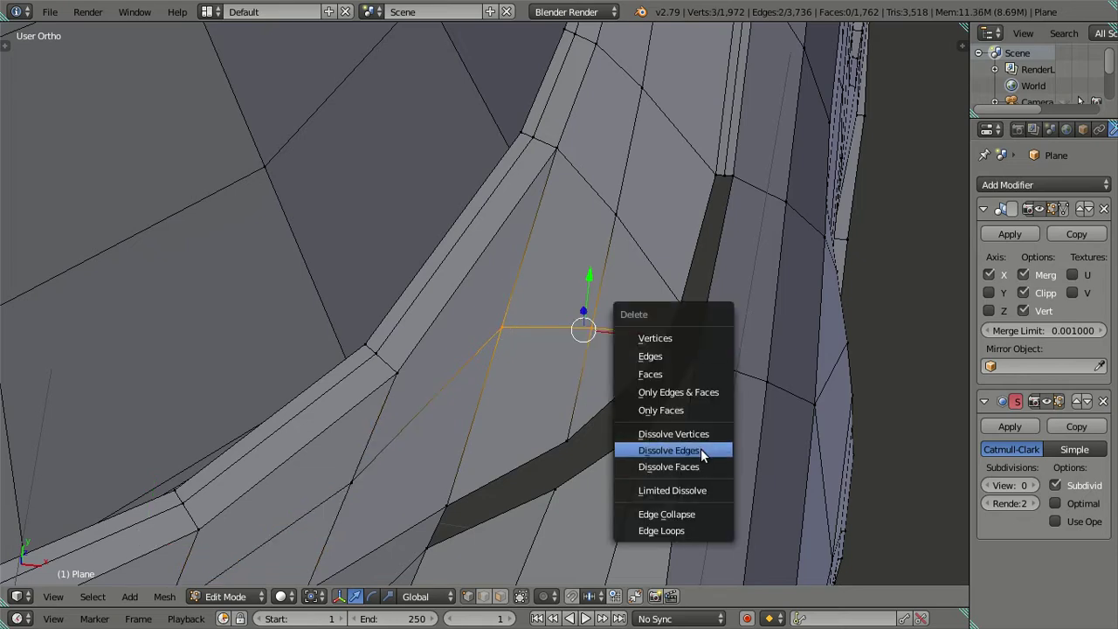
{"action": "left_click", "coordinate": [701, 451]}
{"action": "key", "text": "a"}
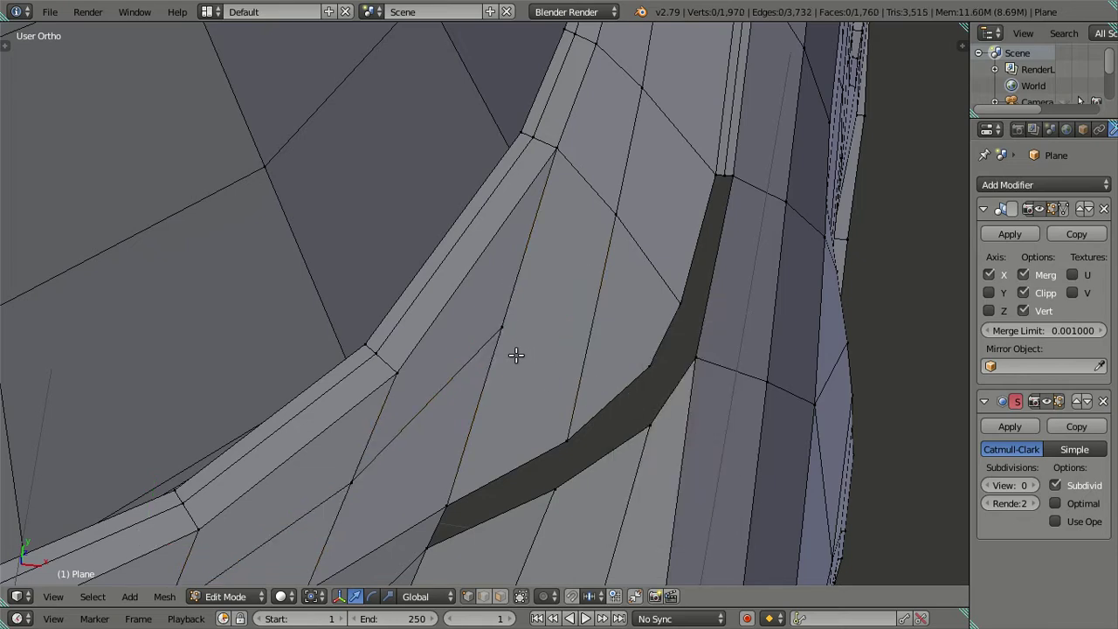
Knife-cut a new edge from the upper fender to the vertex beside the strip and dissolve an unwanted edge
{"action": "key", "text": "k"}
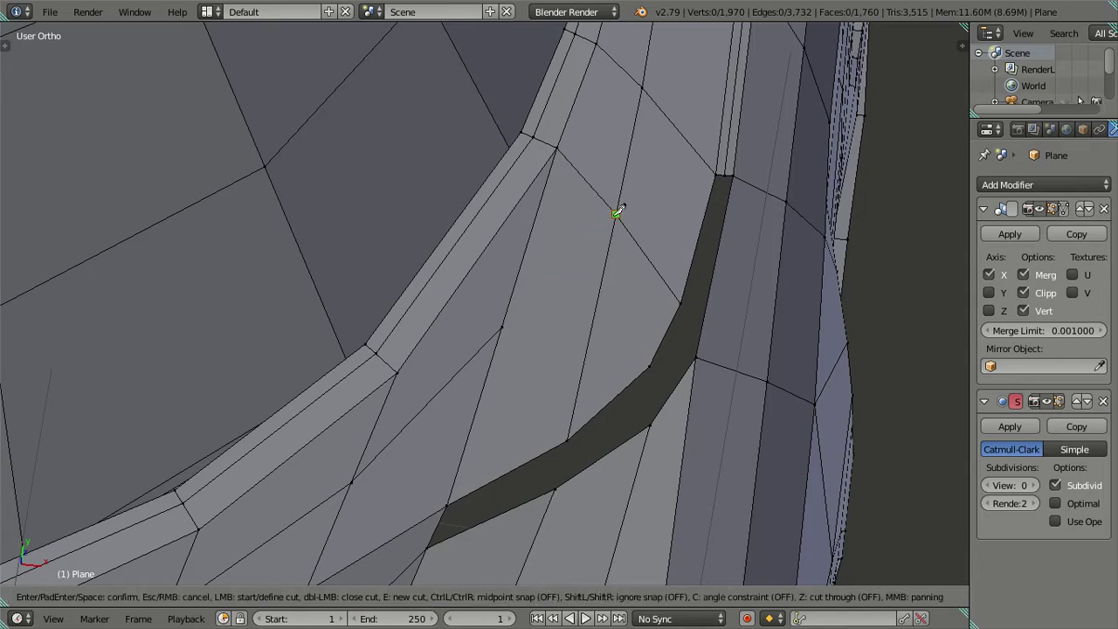
{"action": "left_click", "coordinate": [617, 213]}
{"action": "left_click", "coordinate": [502, 327]}
{"action": "key", "text": "Return"}
{"action": "right_click", "coordinate": [502, 327]}
{"action": "right_click", "coordinate": [555, 150], "text": "shift"}
{"action": "key", "text": "x"}
{"action": "left_click", "coordinate": [650, 229]}
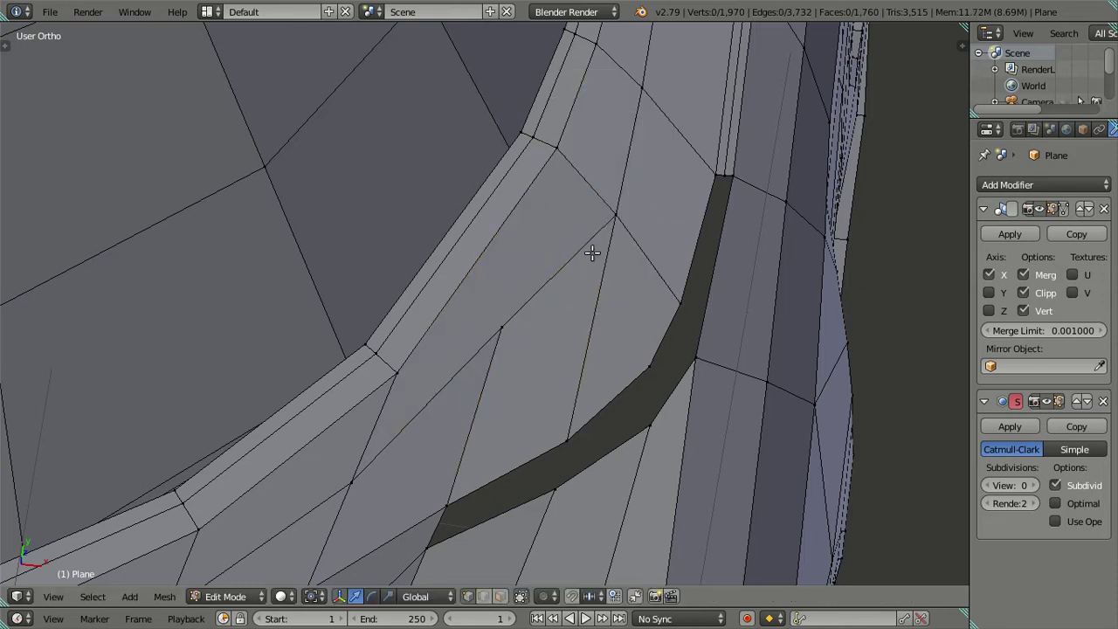
Merge a stray fender vertex into its neighbour with Merge At Last
{"action": "scroll", "coordinate": [591, 279], "scroll_direction": "down", "scroll_amount": 1}
{"action": "mouse_move", "coordinate": [590, 295]}
{"action": "middle_mouse_down"}
{"action": "mouse_move", "coordinate": [567, 341]}
{"action": "mouse_move", "coordinate": [543, 303]}
{"action": "middle_mouse_up"}
{"action": "scroll", "coordinate": [457, 372], "scroll_direction": "up", "scroll_amount": 2}
{"action": "right_click", "coordinate": [515, 301]}
{"action": "right_click", "coordinate": [576, 421], "text": "shift"}
{"action": "key", "text": "alt+m"}
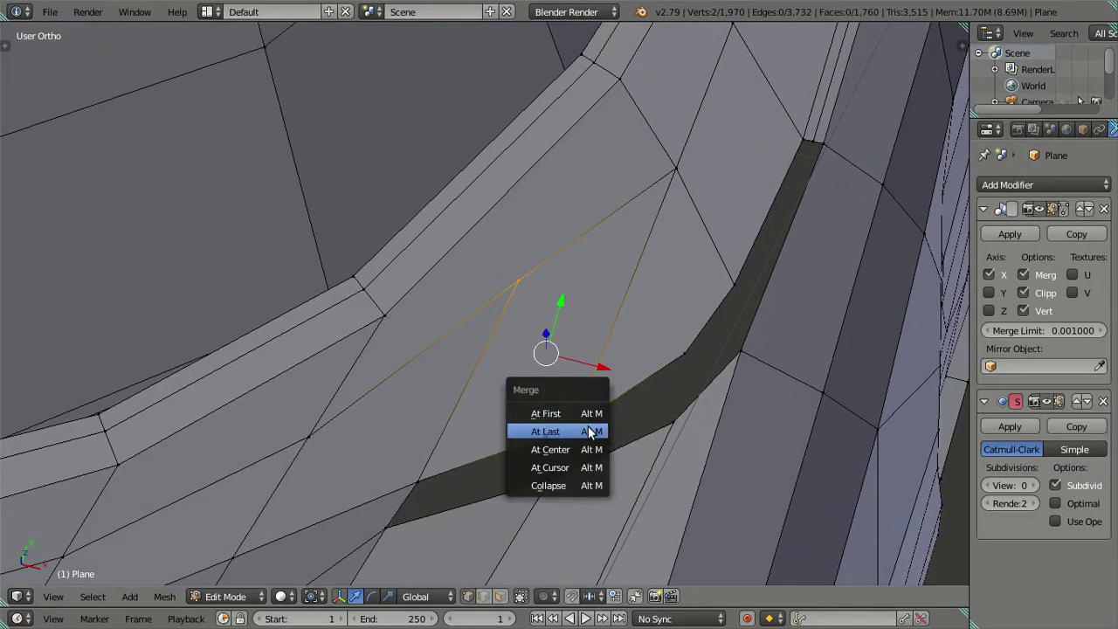
{"action": "left_click", "coordinate": [592, 437]}
Merge the vertex at the strip's lower end into a hidden neighbour using wireframe view
{"action": "right_click", "coordinate": [331, 432]}
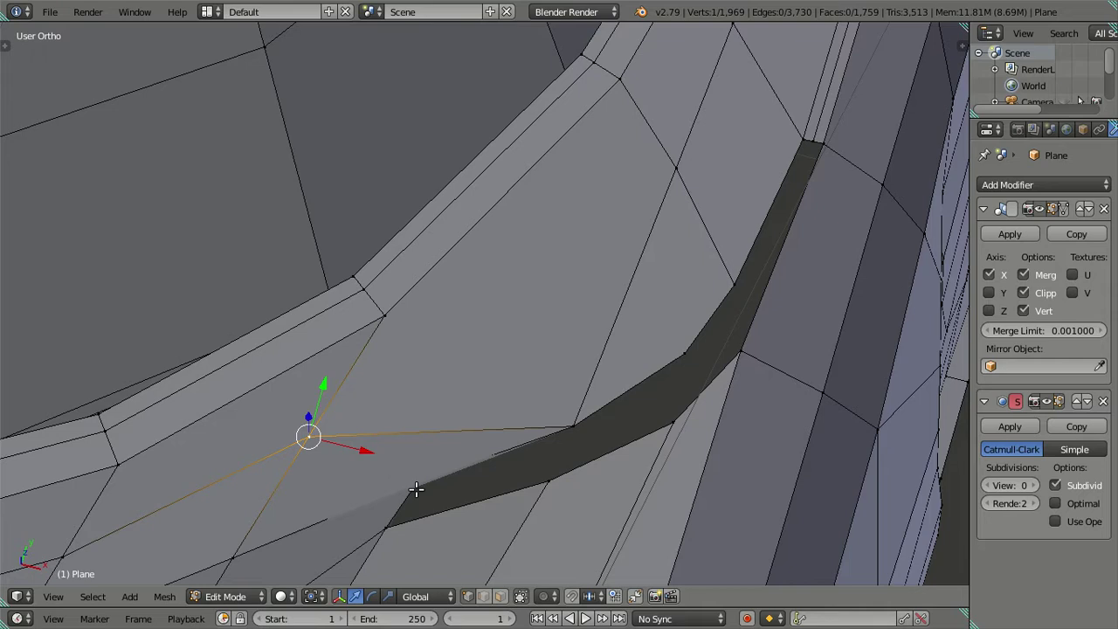
{"action": "key", "text": "z"}
{"action": "right_click", "coordinate": [421, 477], "text": "shift"}
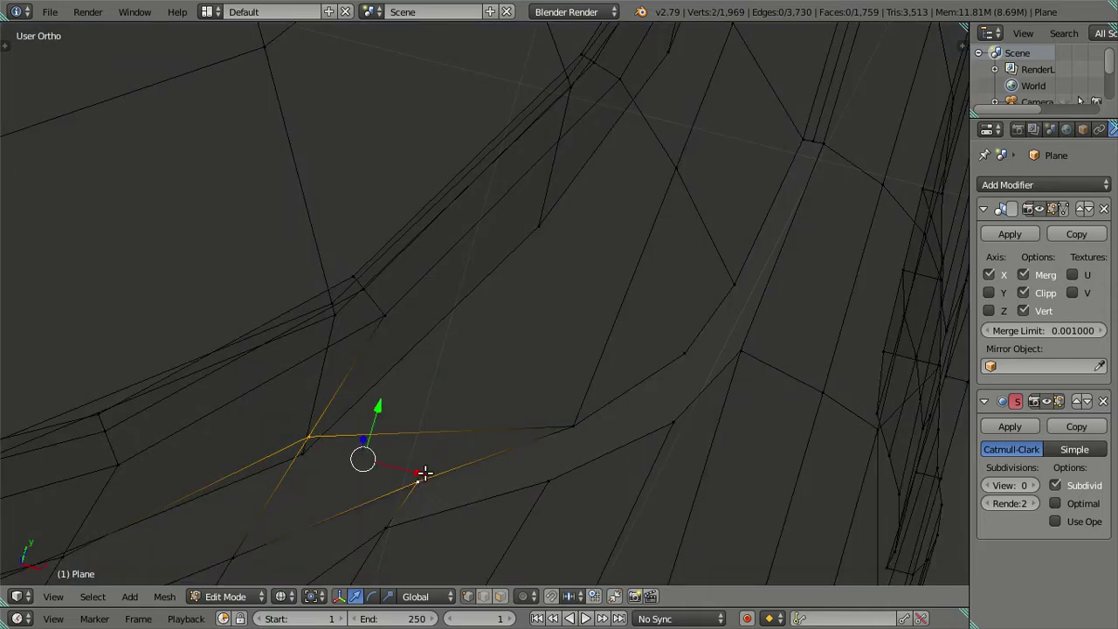
{"action": "key", "text": "alt+m"}
{"action": "left_click", "coordinate": [424, 472]}
{"action": "scroll", "coordinate": [497, 469], "scroll_direction": "down", "scroll_amount": 1}
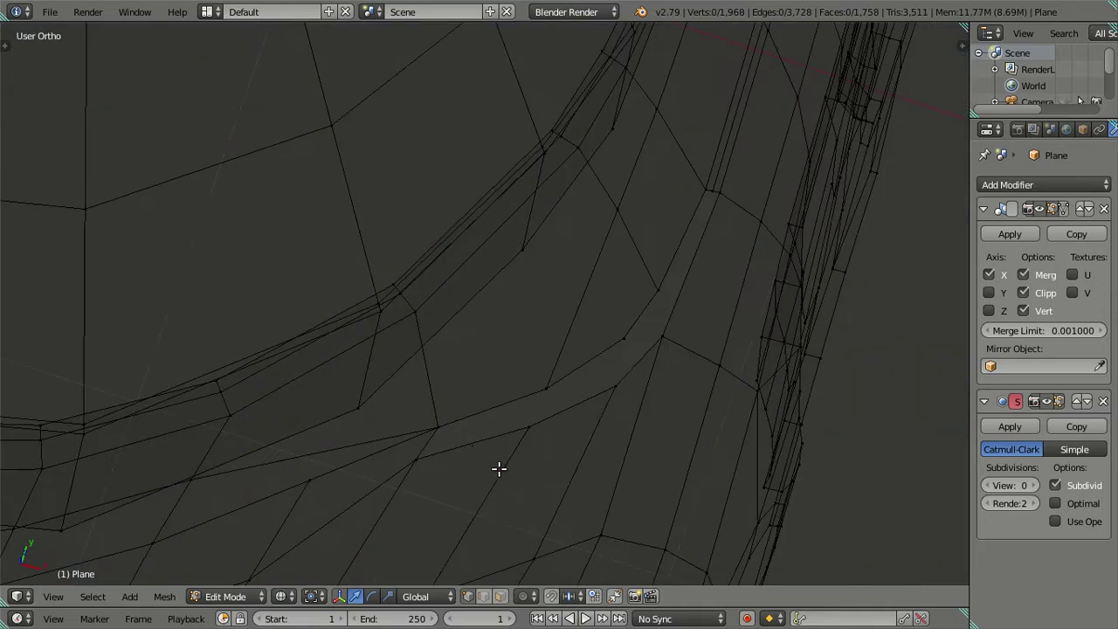
{"action": "key", "text": "z"}
{"action": "middle_click_drag", "start_coordinate": [469, 429], "coordinate": [568, 332]}
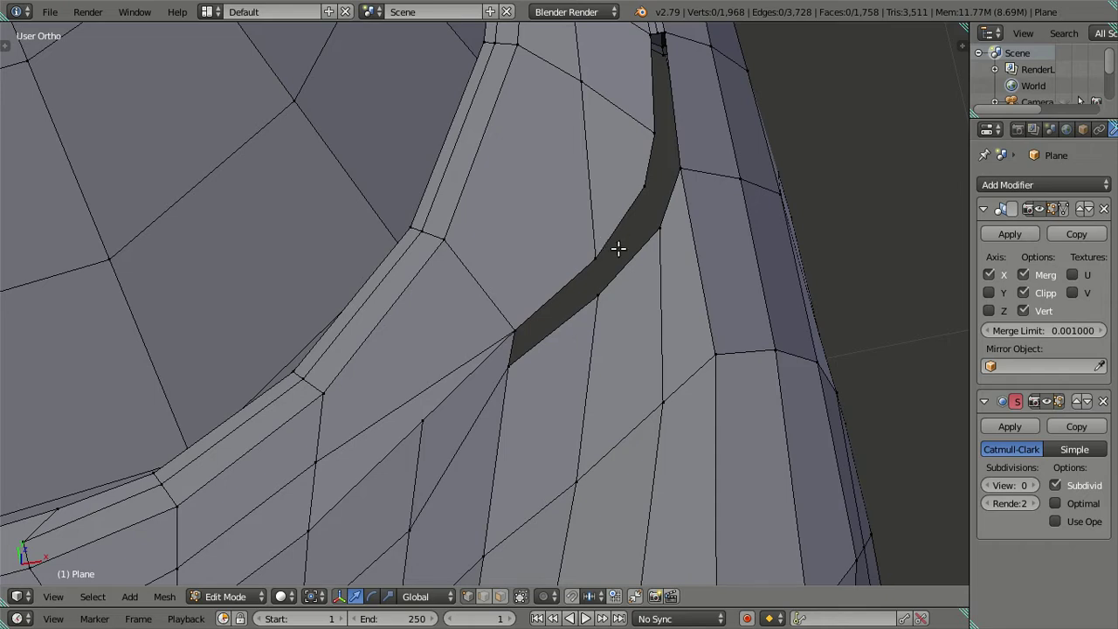
Undo the earlier vertex merges beside the dark intake strip on the fender
{"action": "scroll", "coordinate": [618, 249], "scroll_direction": "down", "scroll_amount": 3}
{"action": "middle_click_drag", "start_coordinate": [529, 200], "coordinate": [500, 208]}
{"action": "right_click", "coordinate": [485, 336]}
{"action": "key", "text": "e"}
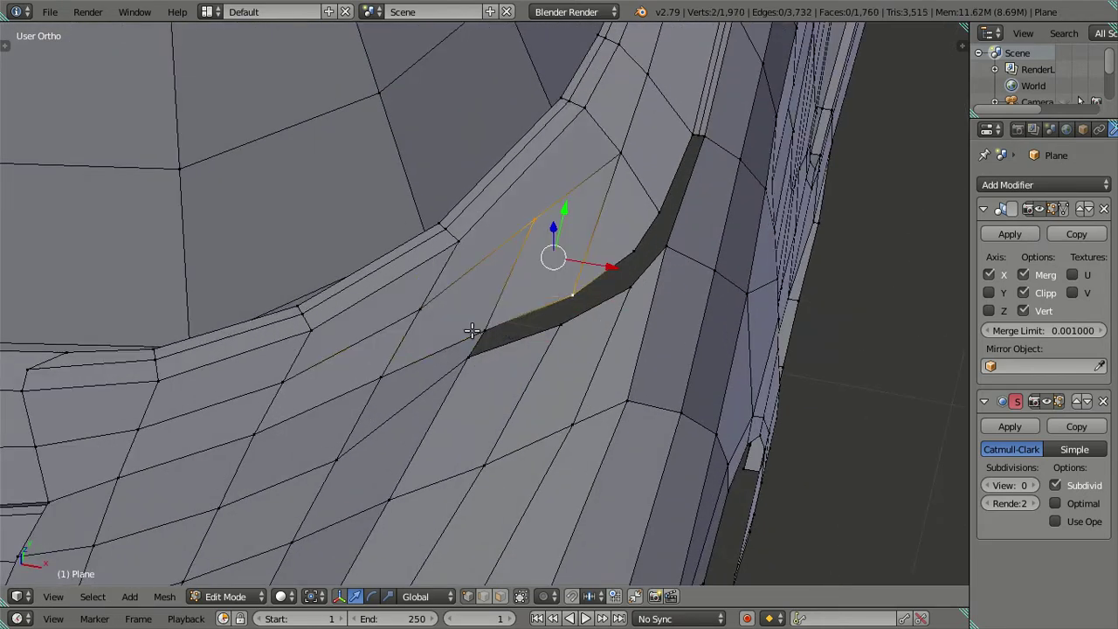
{"action": "middle_click_drag", "start_coordinate": [471, 330], "coordinate": [545, 332], "text": "shift"}
{"action": "scroll", "coordinate": [389, 420], "scroll_direction": "up", "scroll_amount": 2}
Merge the vertex at the strip's end onto a neighbouring vertex using At Last
{"action": "right_click", "coordinate": [390, 407]}
{"action": "right_click", "coordinate": [452, 323], "text": "shift"}
{"action": "key", "text": "alt+m"}
{"action": "left_click", "coordinate": [479, 319]}
{"action": "key", "text": "a"}
{"action": "mouse_move", "coordinate": [479, 319]}
{"action": "middle_mouse_down"}
{"action": "mouse_move", "coordinate": [516, 324]}
{"action": "mouse_move", "coordinate": [527, 375]}
{"action": "mouse_move", "coordinate": [516, 390]}
{"action": "mouse_move", "coordinate": [505, 385]}
{"action": "mouse_move", "coordinate": [524, 345]}
{"action": "middle_mouse_up"}
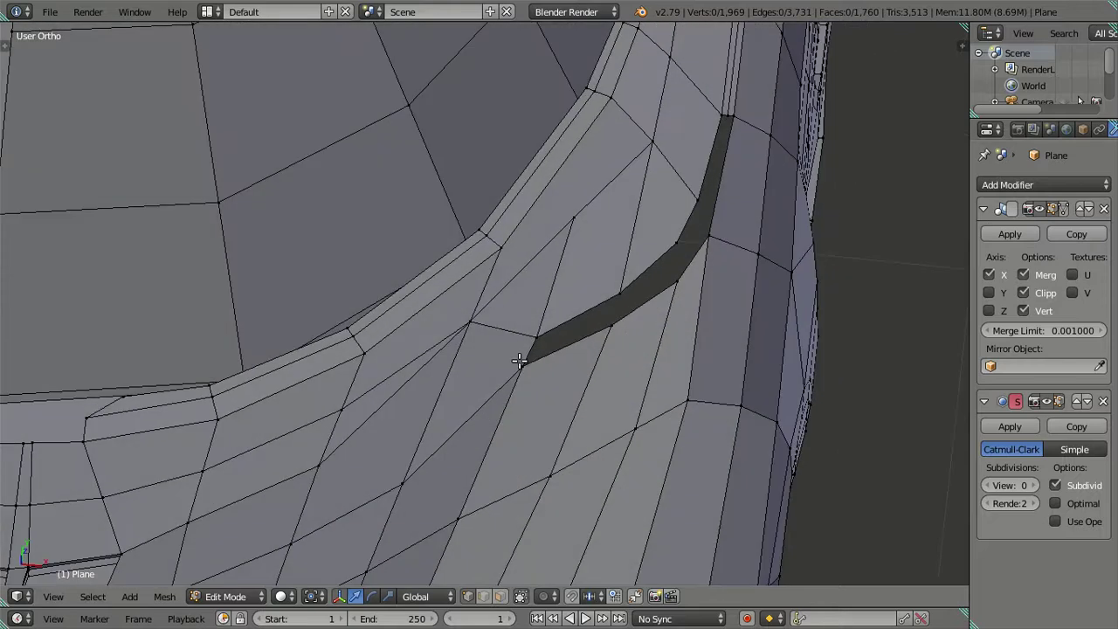
Extrude a new vertex and edge from the vertex near the strip's end
{"action": "right_click", "coordinate": [470, 323]}
{"action": "key", "text": "e"}
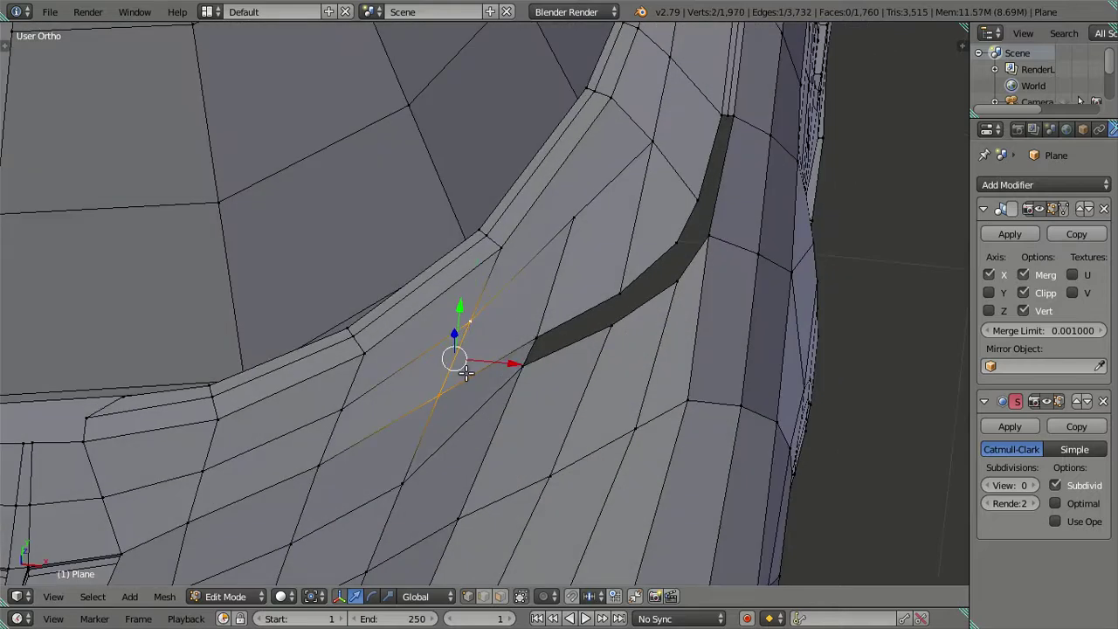
{"action": "mouse_move", "coordinate": [502, 329]}
{"action": "middle_mouse_down"}
{"action": "mouse_move", "coordinate": [524, 329]}
{"action": "mouse_move", "coordinate": [494, 324]}
{"action": "middle_mouse_up"}
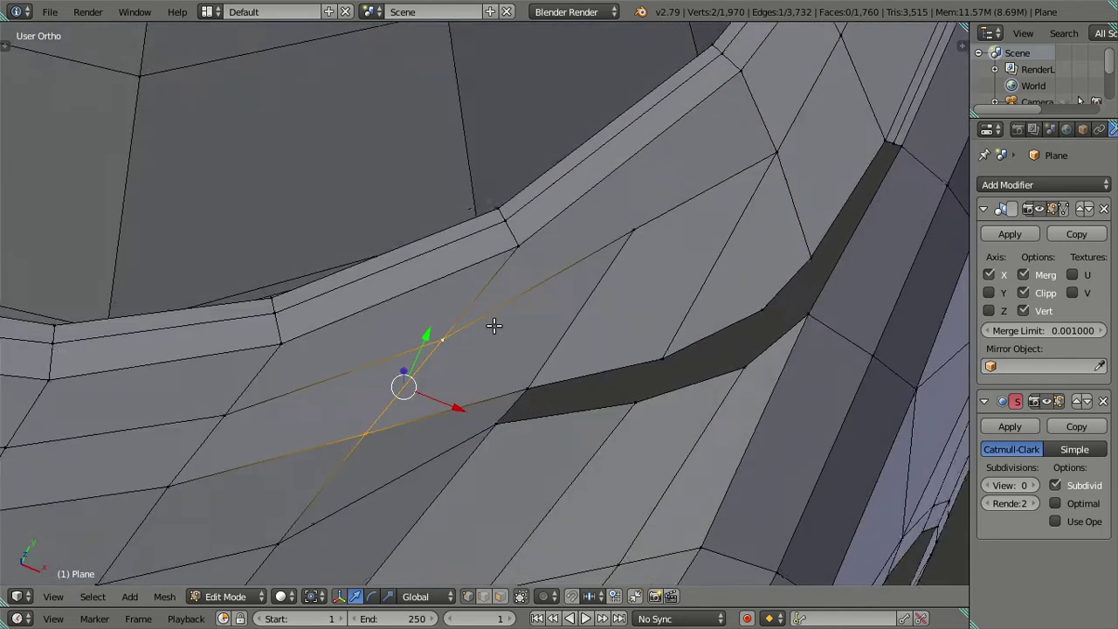
{"action": "right_click", "coordinate": [448, 333]}
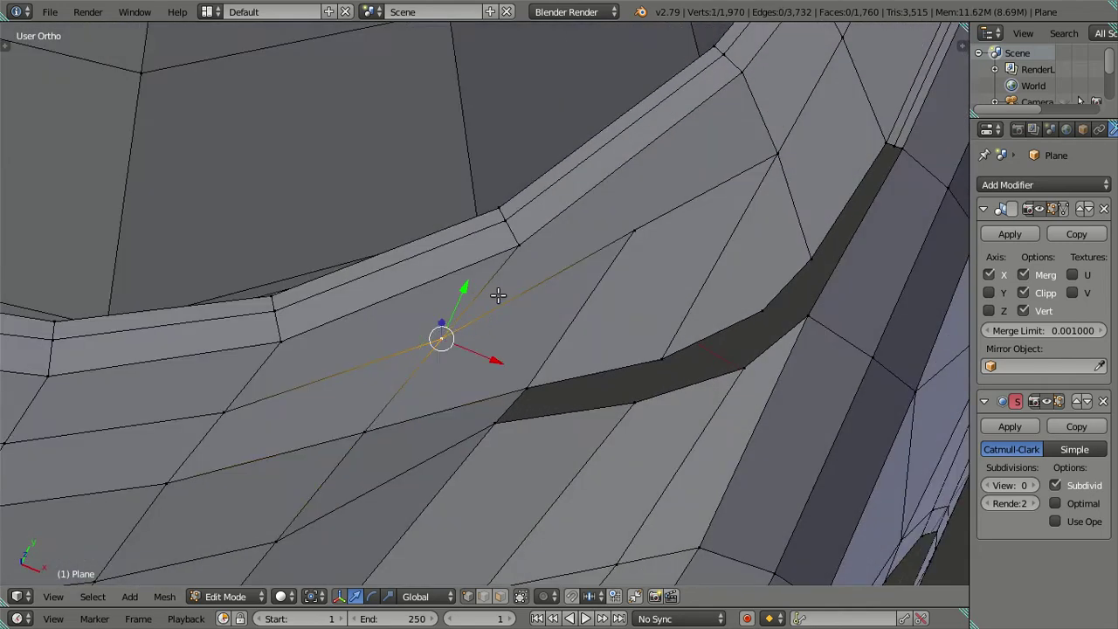
{"action": "right_click", "coordinate": [621, 238]}
{"action": "right_click", "coordinate": [516, 251], "text": "shift"}
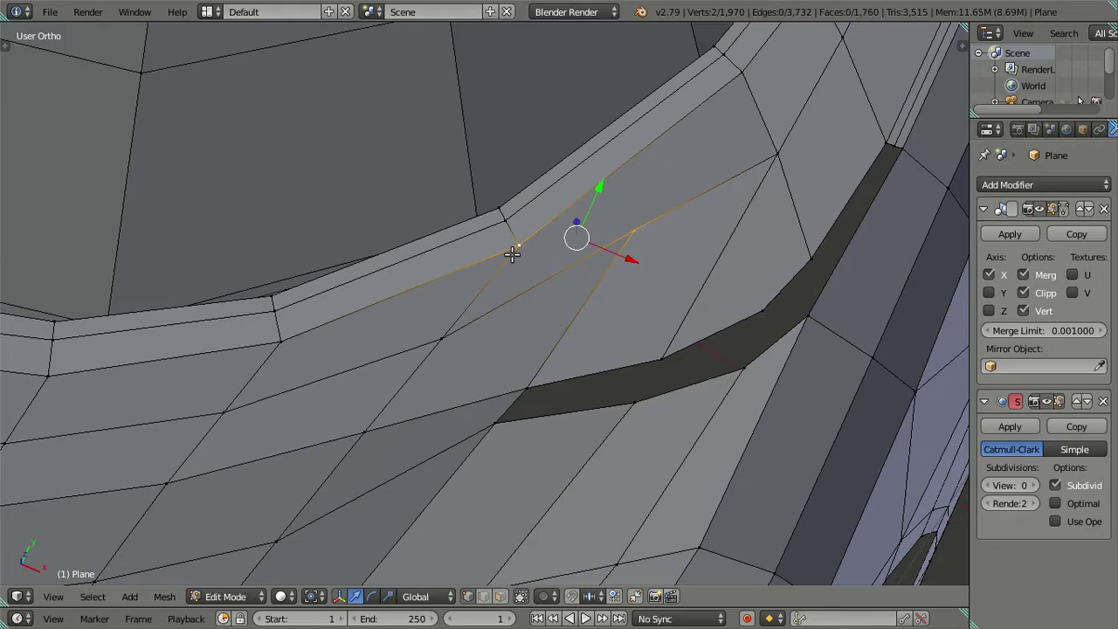
{"action": "key", "text": "a"}
Reorient the view over the whole strip and select a vertex near its end
{"action": "mouse_move", "coordinate": [574, 312]}
{"action": "middle_mouse_down"}
{"action": "mouse_move", "coordinate": [596, 288]}
{"action": "mouse_move", "coordinate": [624, 307]}
{"action": "mouse_move", "coordinate": [637, 298]}
{"action": "middle_mouse_up"}
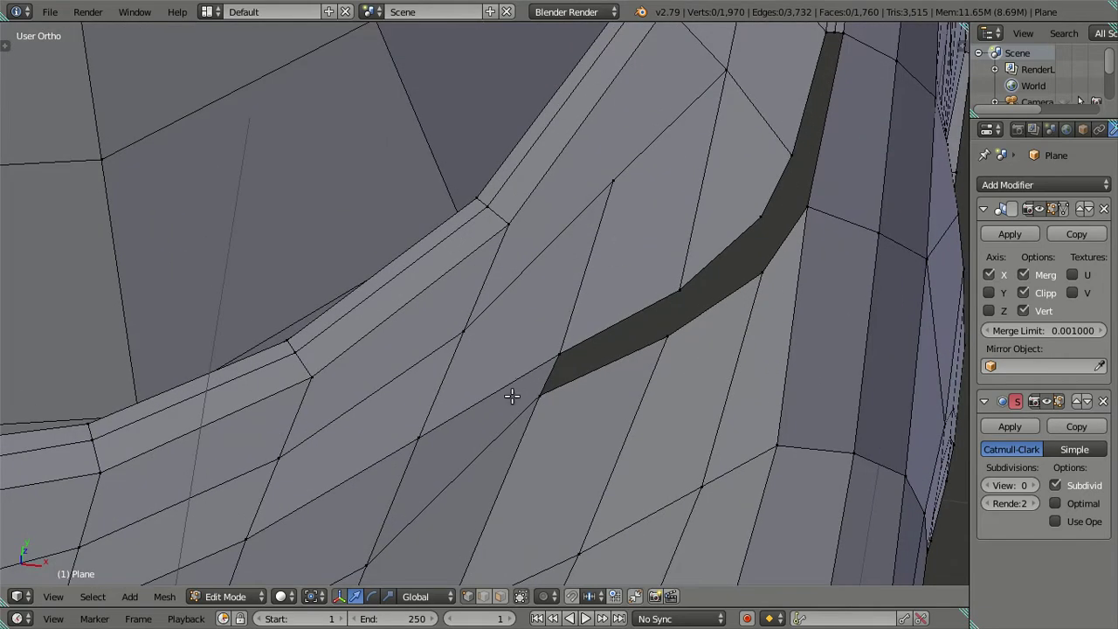
{"action": "scroll", "coordinate": [480, 407], "scroll_direction": "down", "scroll_amount": 3}
{"action": "middle_click_drag", "start_coordinate": [480, 407], "coordinate": [544, 380]}
{"action": "scroll", "coordinate": [512, 425], "scroll_direction": "up", "scroll_amount": 2}
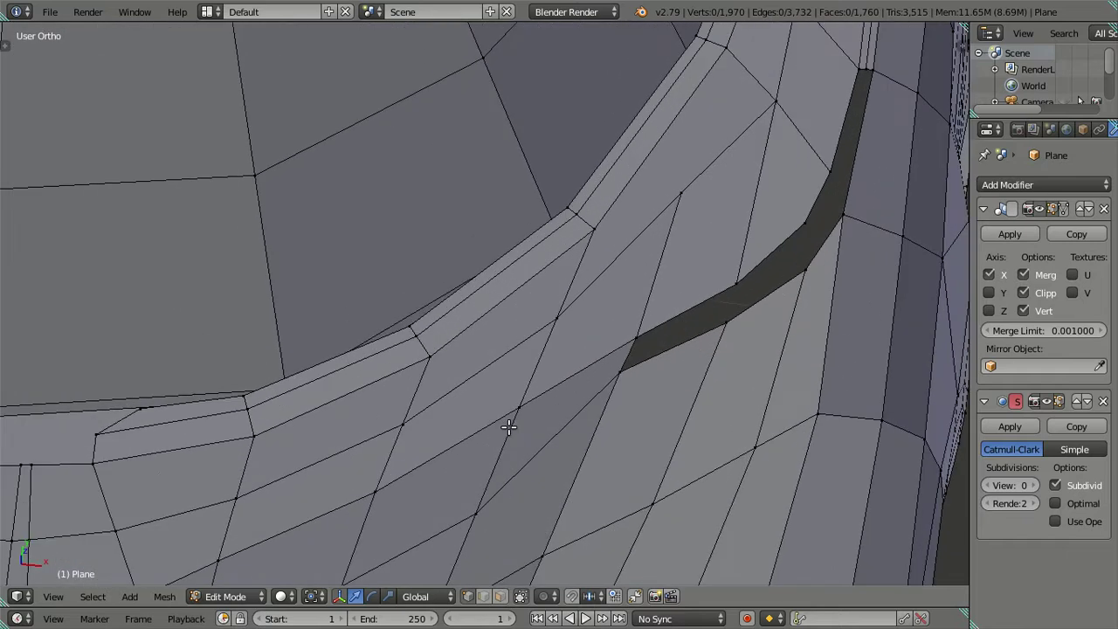
{"action": "right_click", "coordinate": [517, 401]}
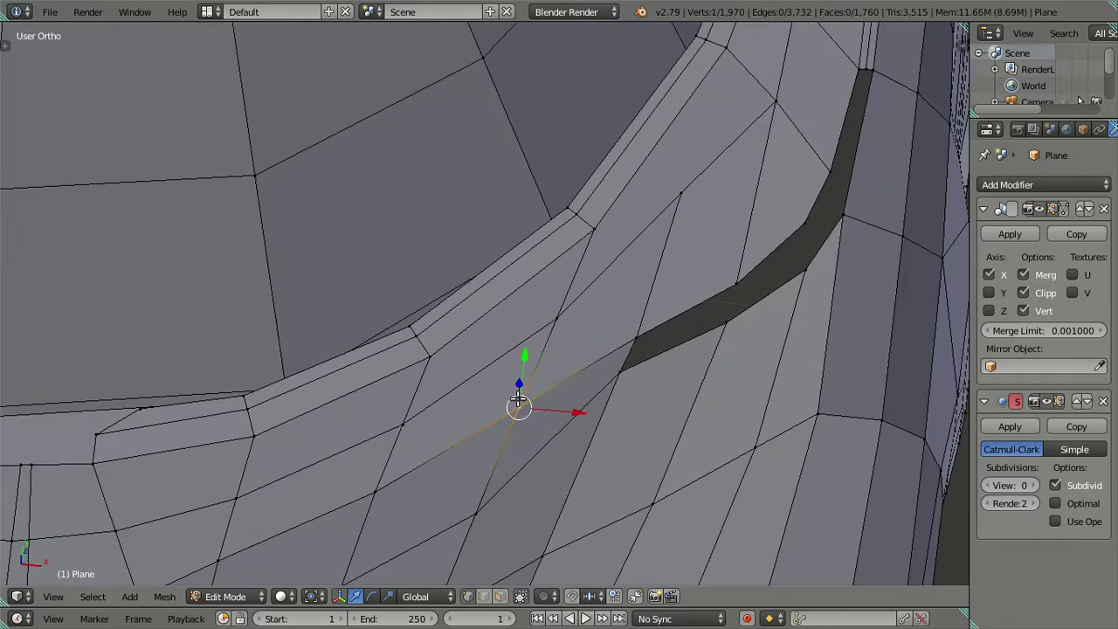
Merge the loose vertices at the strip's end At Last and extrude a new vertex
{"action": "right_click", "coordinate": [557, 318], "text": "shift"}
{"action": "key", "text": "alt+m"}
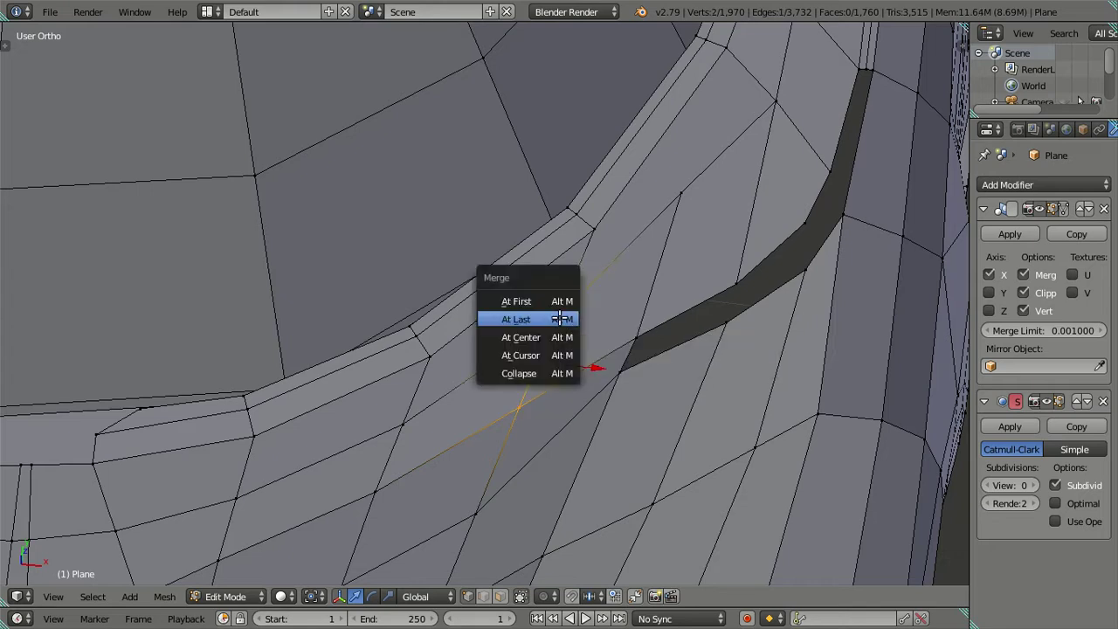
{"action": "left_click", "coordinate": [559, 318]}
{"action": "key", "text": "ctrl+z"}
{"action": "key", "text": "e"}
{"action": "left_click", "coordinate": [520, 407]}
Snap the 3D cursor to the vertex, merge the selection, and move it onto the cursor
{"action": "key", "text": "shift+s"}
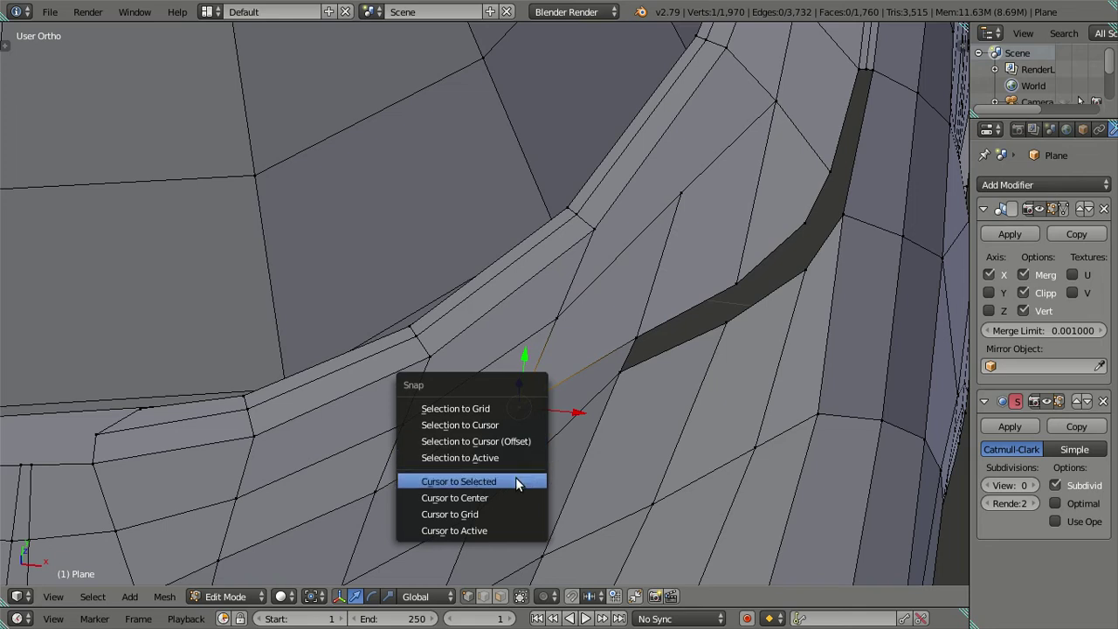
{"action": "left_click", "coordinate": [515, 481]}
{"action": "right_click", "coordinate": [559, 320], "text": "shift"}
{"action": "key", "text": "alt+m"}
{"action": "left_click", "coordinate": [529, 327]}
{"action": "key", "text": "shift+s"}
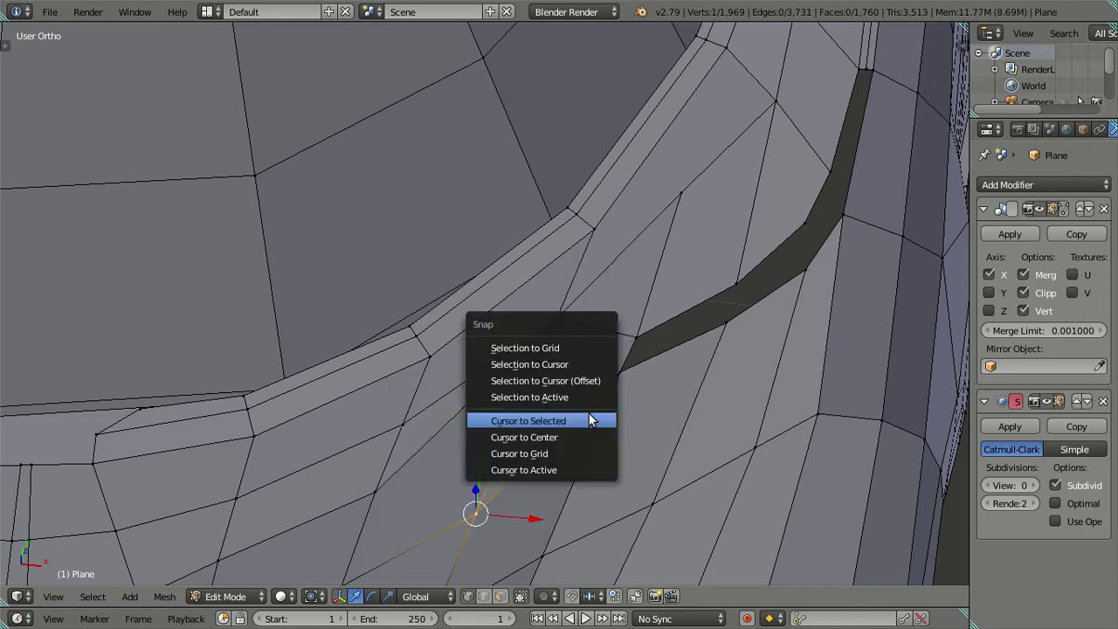
{"action": "left_click", "coordinate": [591, 381]}
{"action": "key", "text": "a"}
Dissolve the redundant edge loop along the fender below the wheel arch
{"action": "mouse_move", "coordinate": [653, 429]}
{"action": "middle_mouse_down"}
{"action": "mouse_move", "coordinate": [575, 387]}
{"action": "mouse_move", "coordinate": [531, 387]}
{"action": "mouse_move", "coordinate": [531, 467]}
{"action": "mouse_move", "coordinate": [510, 418]}
{"action": "mouse_move", "coordinate": [579, 389]}
{"action": "mouse_move", "coordinate": [606, 417]}
{"action": "mouse_move", "coordinate": [635, 370]}
{"action": "mouse_move", "coordinate": [599, 387]}
{"action": "mouse_move", "coordinate": [464, 404]}
{"action": "mouse_move", "coordinate": [461, 425]}
{"action": "middle_mouse_up"}
{"action": "right_click", "coordinate": [419, 405], "text": "alt"}
{"action": "key", "text": "x"}
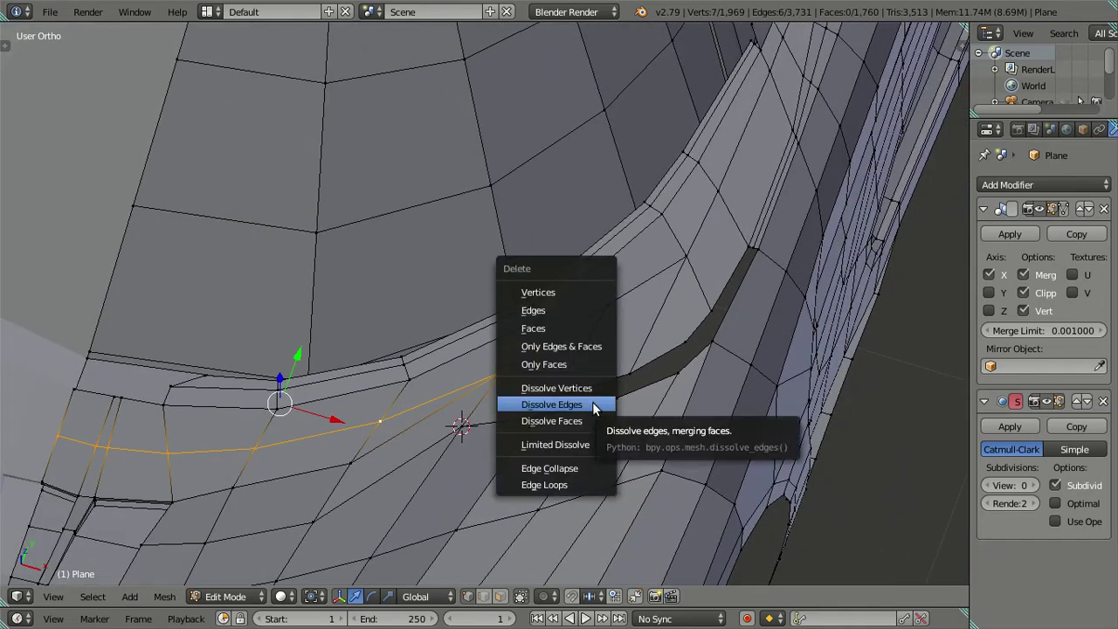
{"action": "left_click", "coordinate": [592, 404]}
{"action": "mouse_move", "coordinate": [582, 392]}
{"action": "middle_mouse_down"}
{"action": "mouse_move", "coordinate": [588, 442]}
{"action": "mouse_move", "coordinate": [568, 422]}
{"action": "mouse_move", "coordinate": [582, 396]}
{"action": "mouse_move", "coordinate": [547, 429]}
{"action": "mouse_move", "coordinate": [594, 352]}
{"action": "mouse_move", "coordinate": [716, 257]}
{"action": "mouse_move", "coordinate": [643, 292]}
{"action": "middle_mouse_up"}
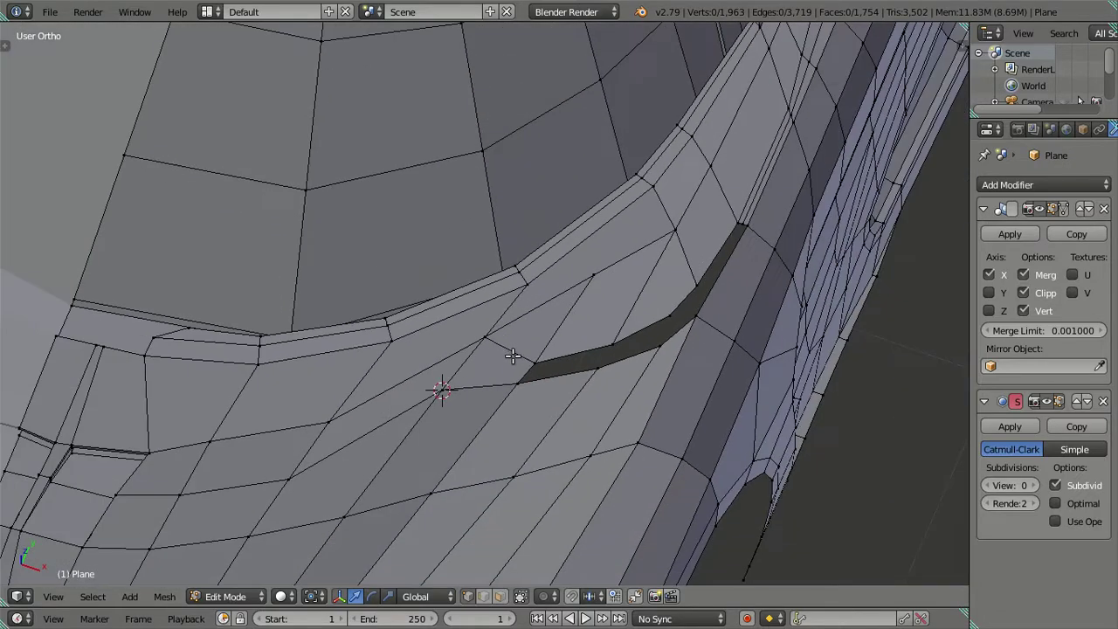
{"action": "key", "text": "KP_7"}
Move the vertex near the intake strip's end to a new position
{"action": "right_click", "coordinate": [533, 402]}
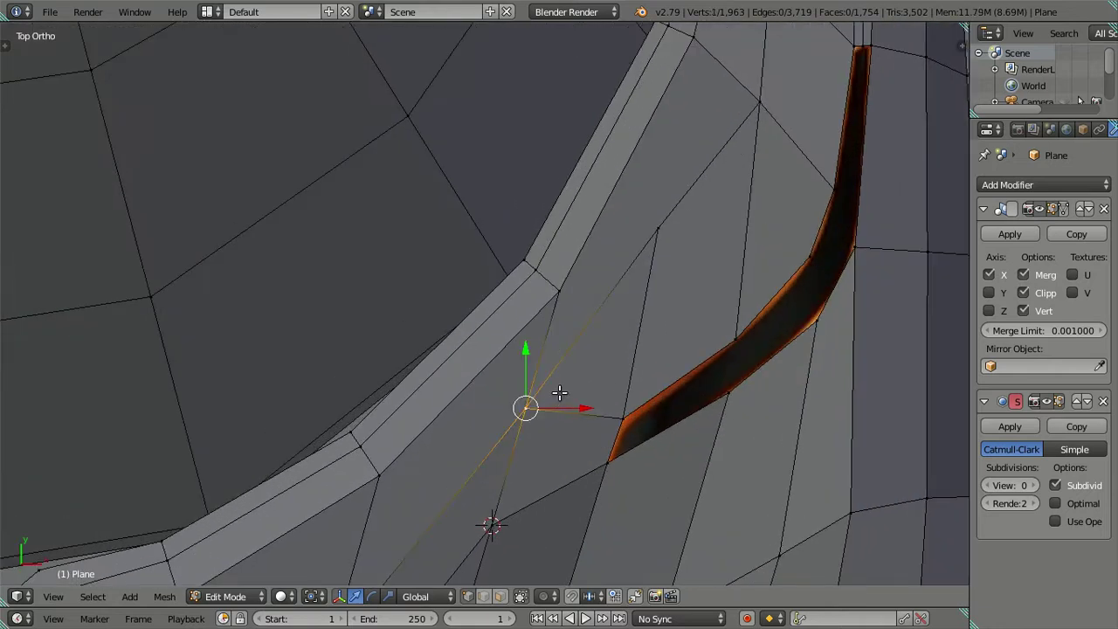
{"action": "key", "text": "g"}
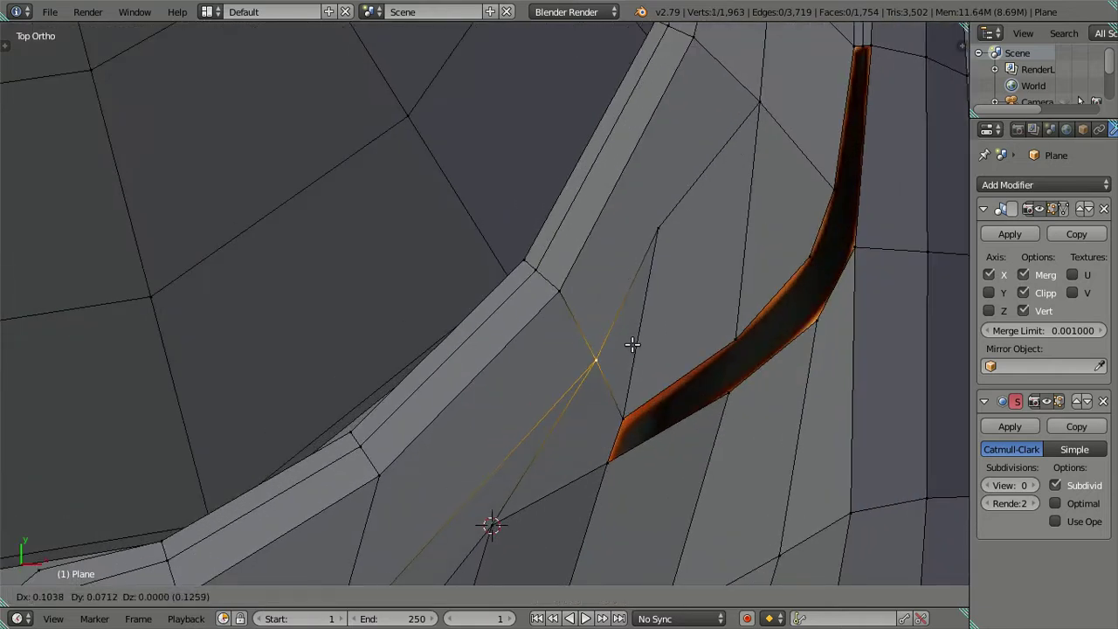
{"action": "left_click", "coordinate": [637, 345]}
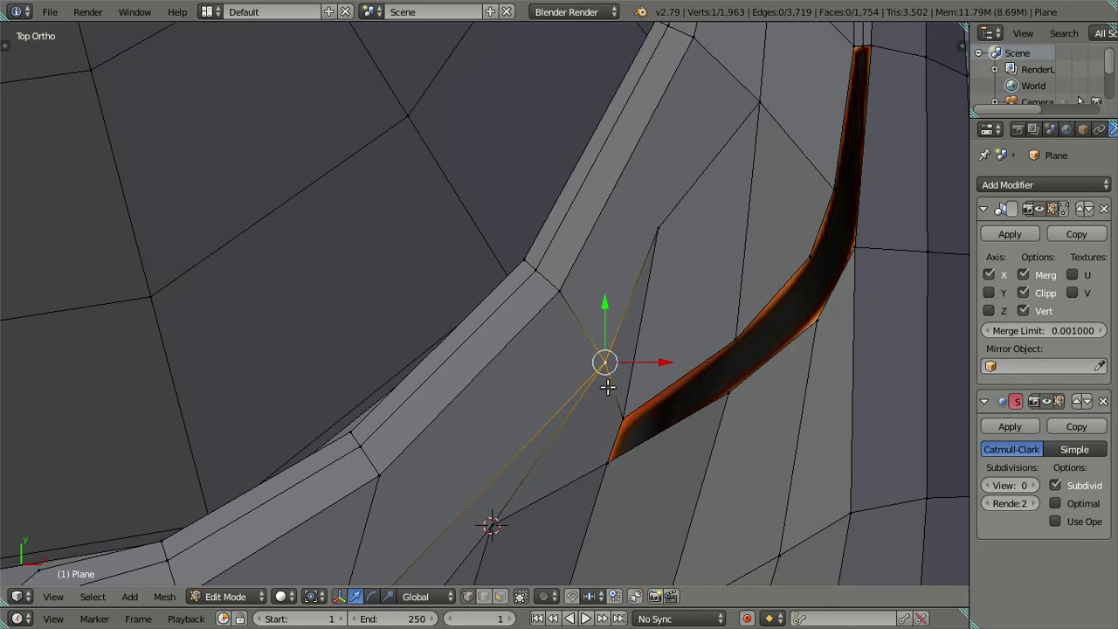
{"action": "scroll", "coordinate": [542, 459], "scroll_direction": "down", "scroll_amount": 2}
{"action": "key", "text": "shift+s"}
{"action": "key", "text": "g"}
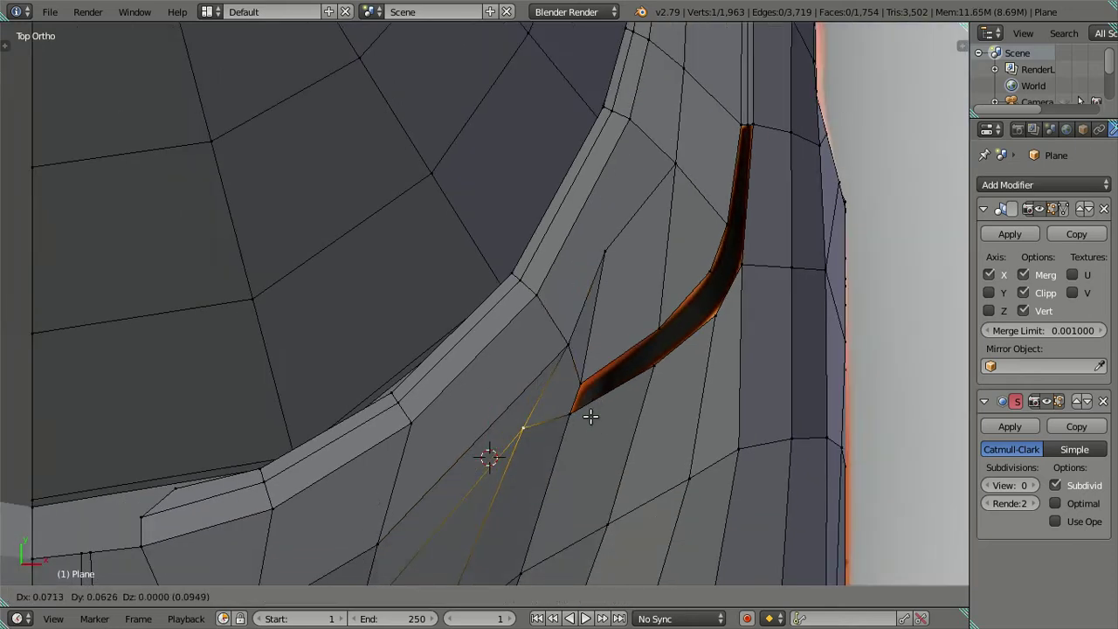
{"action": "left_click", "coordinate": [581, 416]}
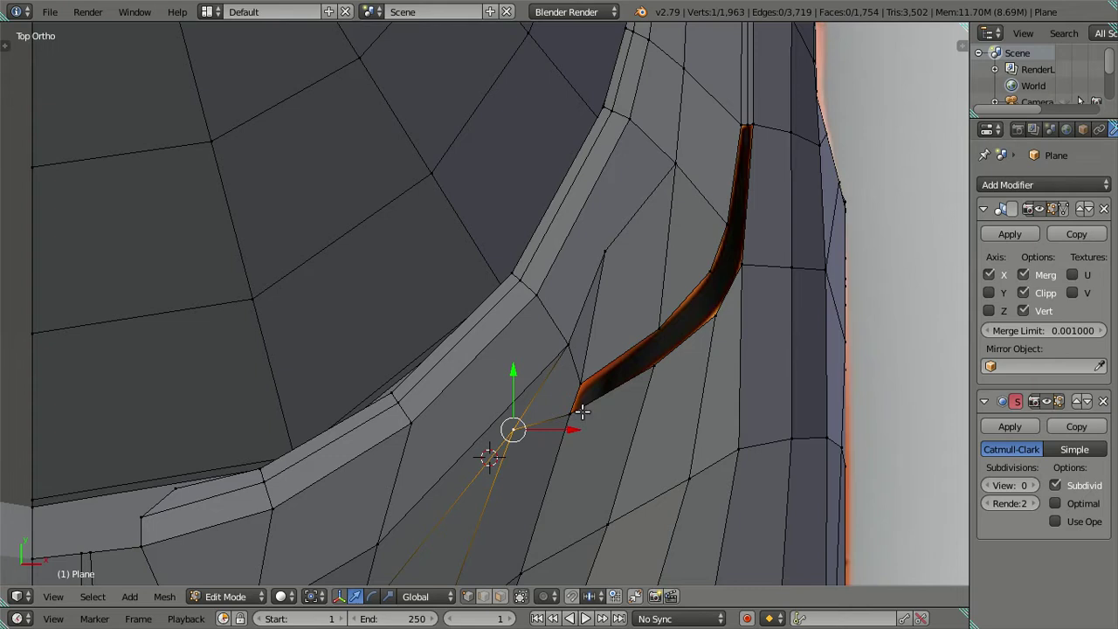
Nudge the neighbouring vertex by the intake sideways about 0.0156 along X
{"action": "right_click", "coordinate": [569, 350]}
{"action": "key", "text": "g"}
{"action": "key", "text": "x"}
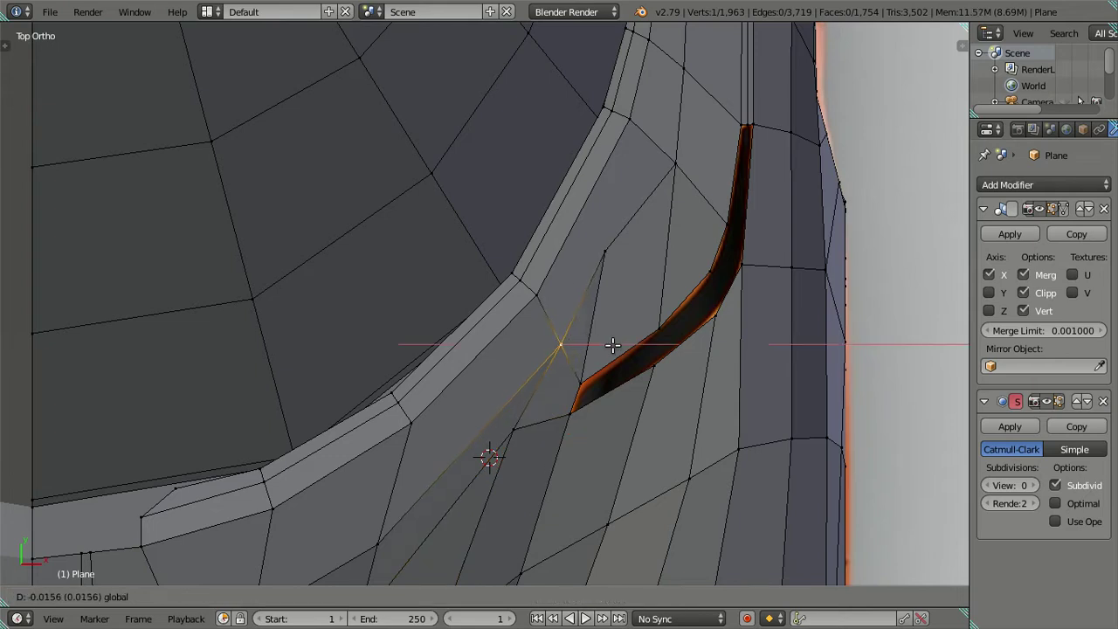
{"action": "left_click", "coordinate": [610, 345]}
{"action": "key", "text": "a"}
Pan and zoom out to inspect the whole car body
{"action": "middle_click_drag", "start_coordinate": [594, 299], "coordinate": [654, 188], "text": "shift"}
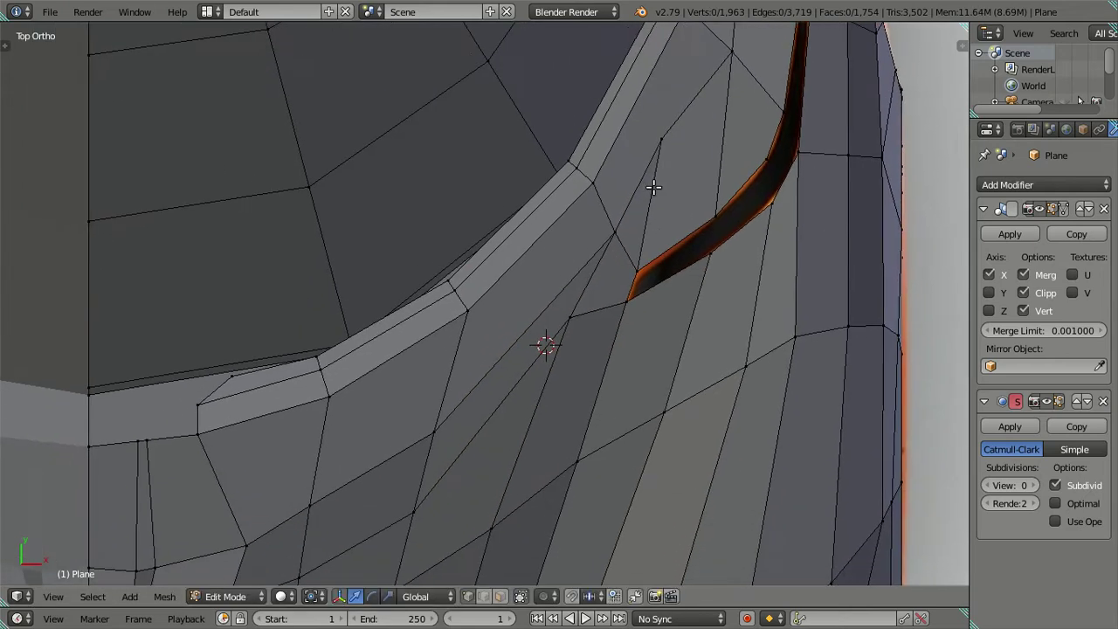
{"action": "scroll", "coordinate": [563, 356], "scroll_direction": "down", "scroll_amount": 2}
{"action": "scroll", "coordinate": [564, 352], "scroll_direction": "up", "scroll_amount": 1}
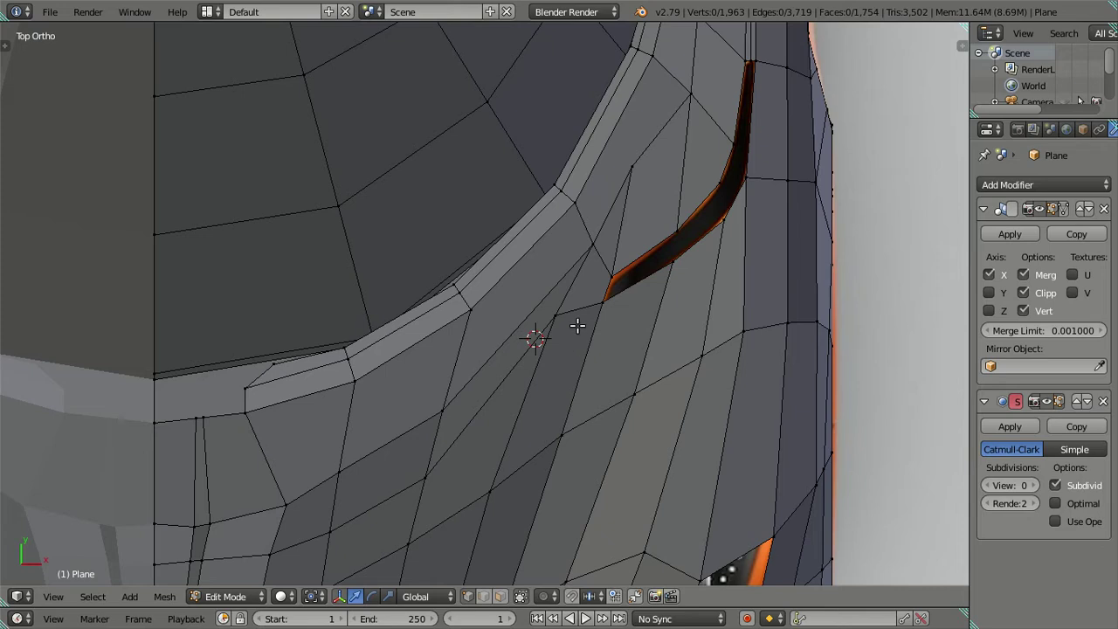
{"action": "middle_click_drag", "start_coordinate": [607, 241], "coordinate": [564, 304], "text": "shift"}
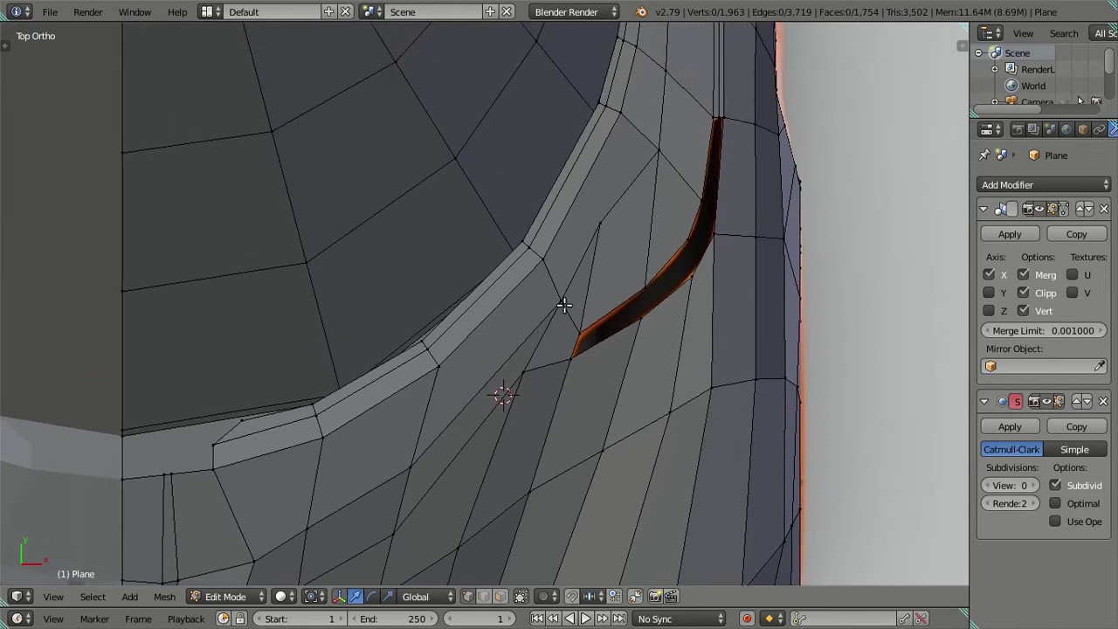
{"action": "scroll", "coordinate": [543, 424], "scroll_direction": "down", "scroll_amount": 4}
{"action": "scroll", "coordinate": [543, 423], "scroll_direction": "down", "scroll_amount": 3}
{"action": "mouse_move", "coordinate": [544, 423]}
{"action": "middle_mouse_down"}
{"action": "mouse_move", "coordinate": [540, 291]}
{"action": "mouse_move", "coordinate": [533, 354]}
{"action": "middle_mouse_up"}
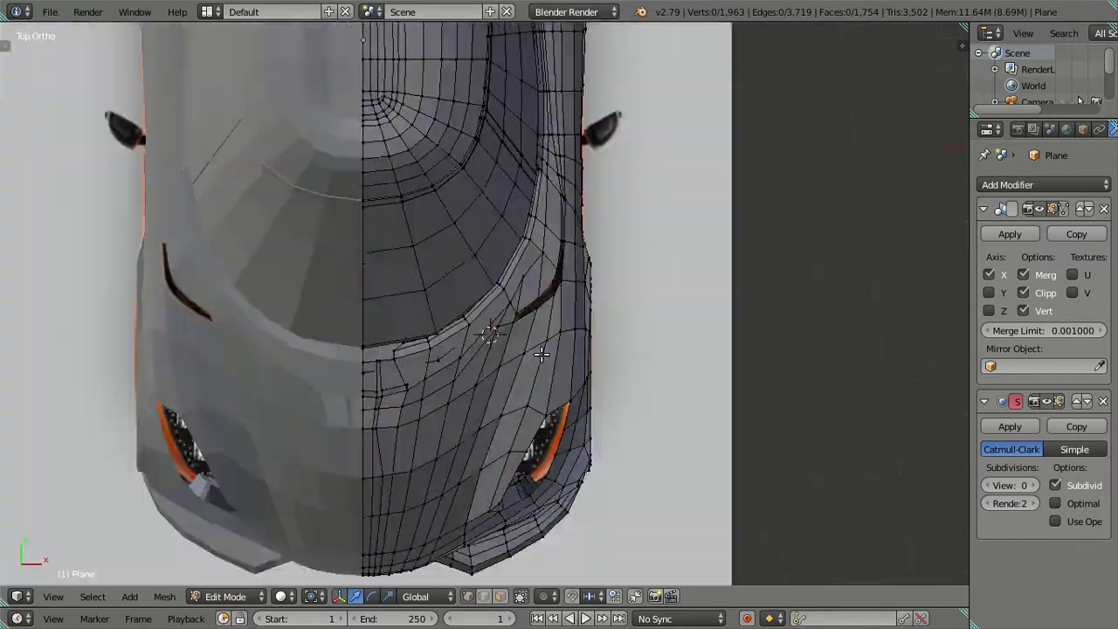
Cycle through the overlapping vertices beside the intake tip, then clear the selection and zoom in
{"action": "scroll", "coordinate": [542, 358], "scroll_direction": "up", "scroll_amount": 5}
{"action": "right_click", "coordinate": [542, 357]}
{"action": "right_click", "coordinate": [541, 357]}
{"action": "right_click", "coordinate": [541, 357]}
{"action": "right_click", "coordinate": [542, 357]}
{"action": "key", "text": "a"}
{"action": "scroll", "coordinate": [548, 369], "scroll_direction": "up", "scroll_amount": 1}
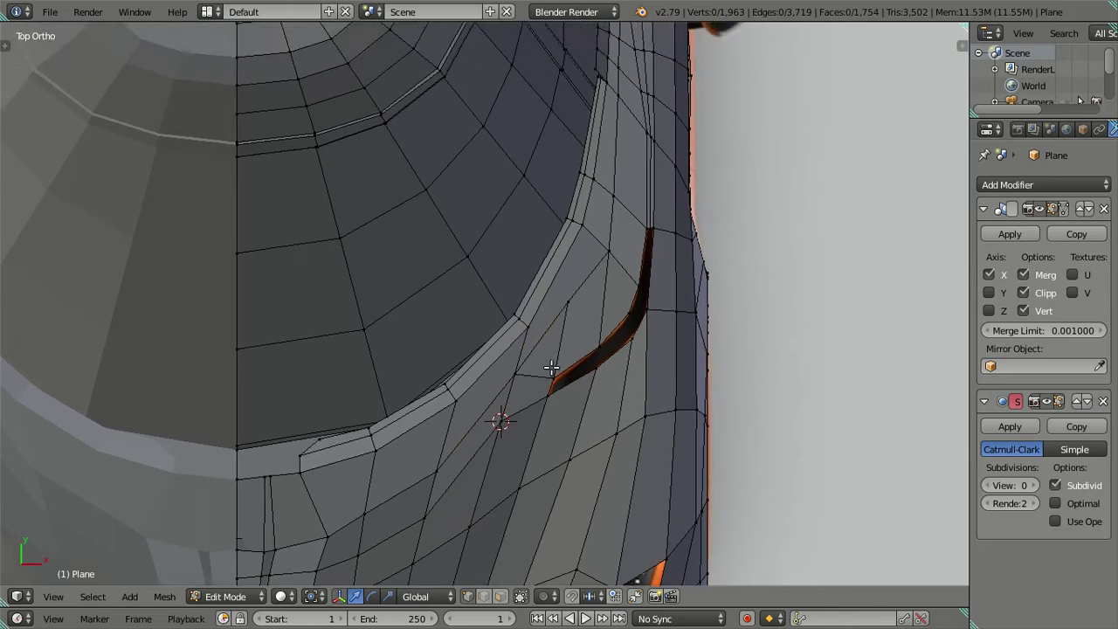
{"action": "scroll", "coordinate": [559, 341], "scroll_direction": "up", "scroll_amount": 2}
{"action": "scroll", "coordinate": [525, 284], "scroll_direction": "up", "scroll_amount": 1}
Merge the vertex above the intake tip into the tip vertex with At Last
{"action": "right_click", "coordinate": [609, 264]}
{"action": "right_click", "coordinate": [583, 409], "text": "shift"}
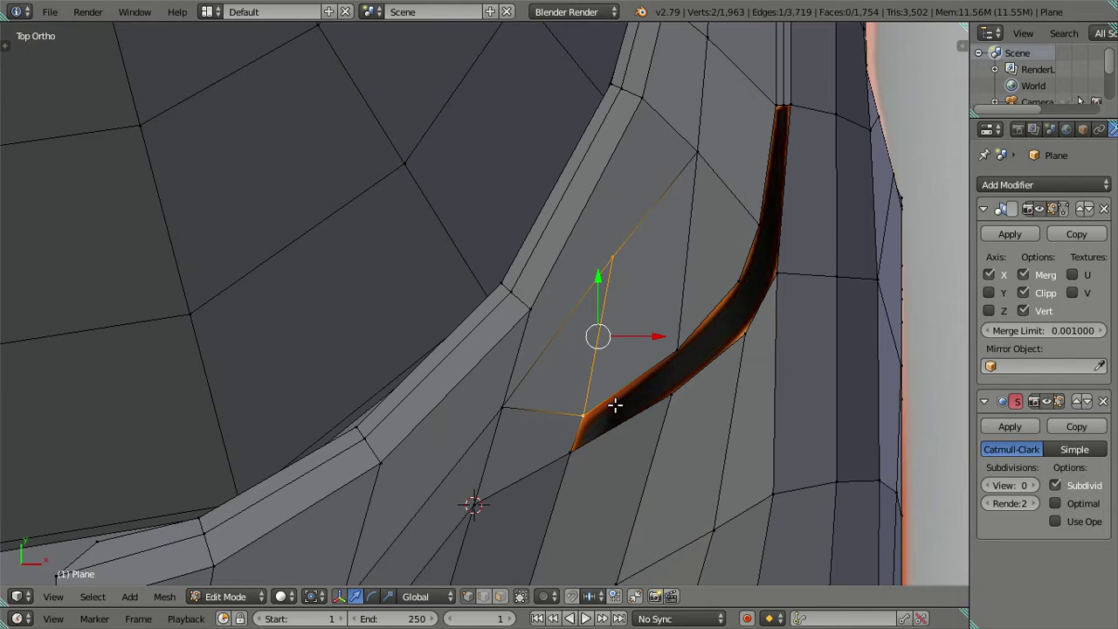
{"action": "key", "text": "alt+m"}
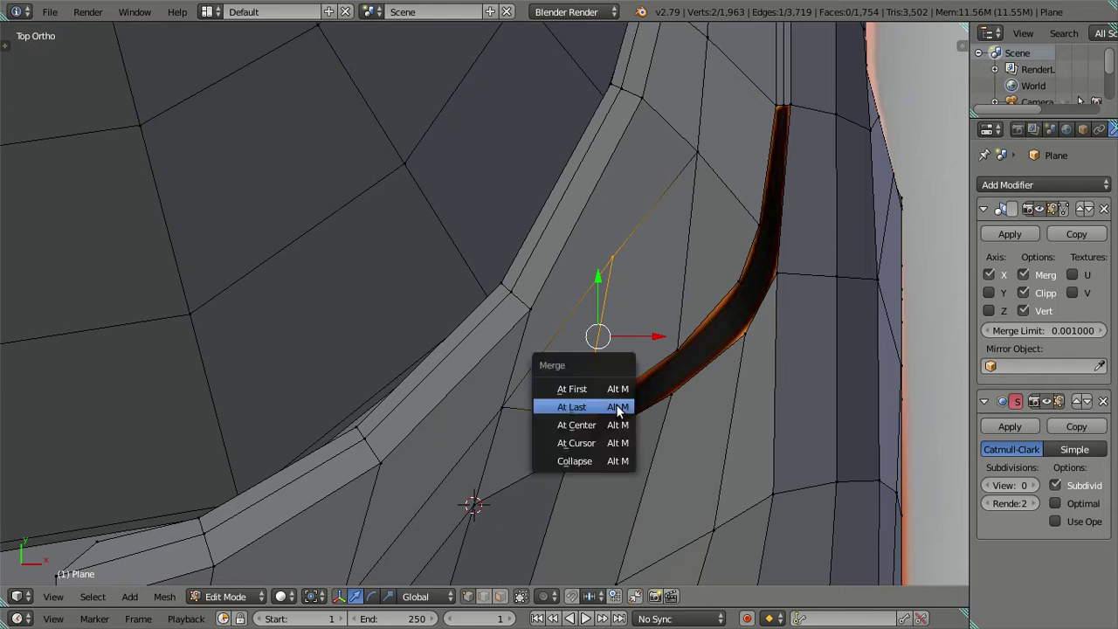
{"action": "left_click", "coordinate": [618, 407]}
Start and cancel a loop cut, then undo the vertex merge
{"action": "key", "text": "ctrl+r"}
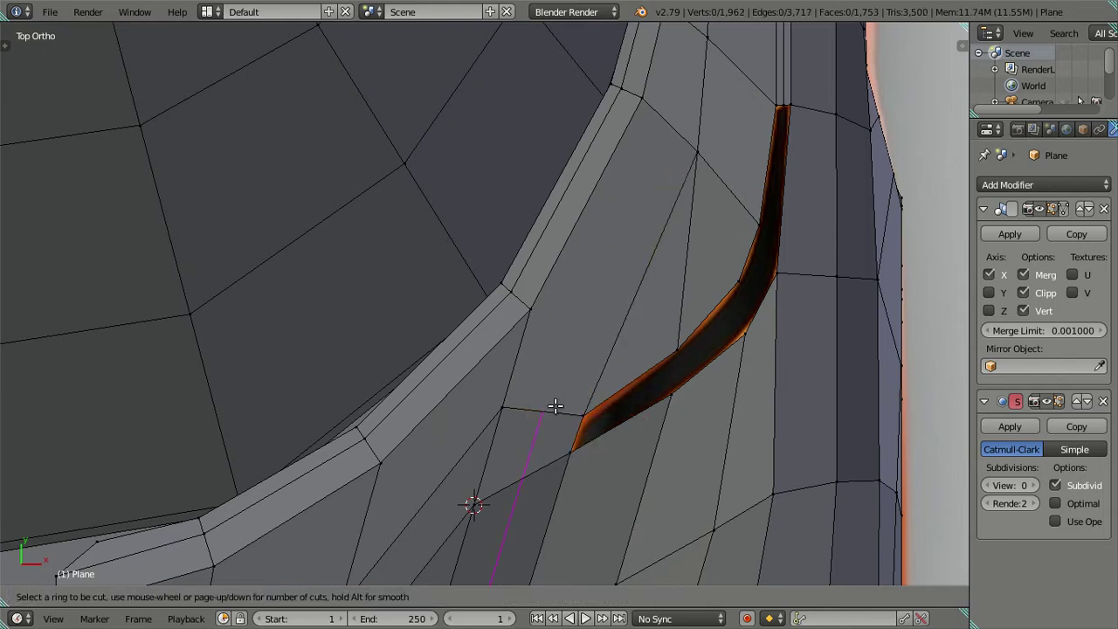
{"action": "key", "text": "Escape"}
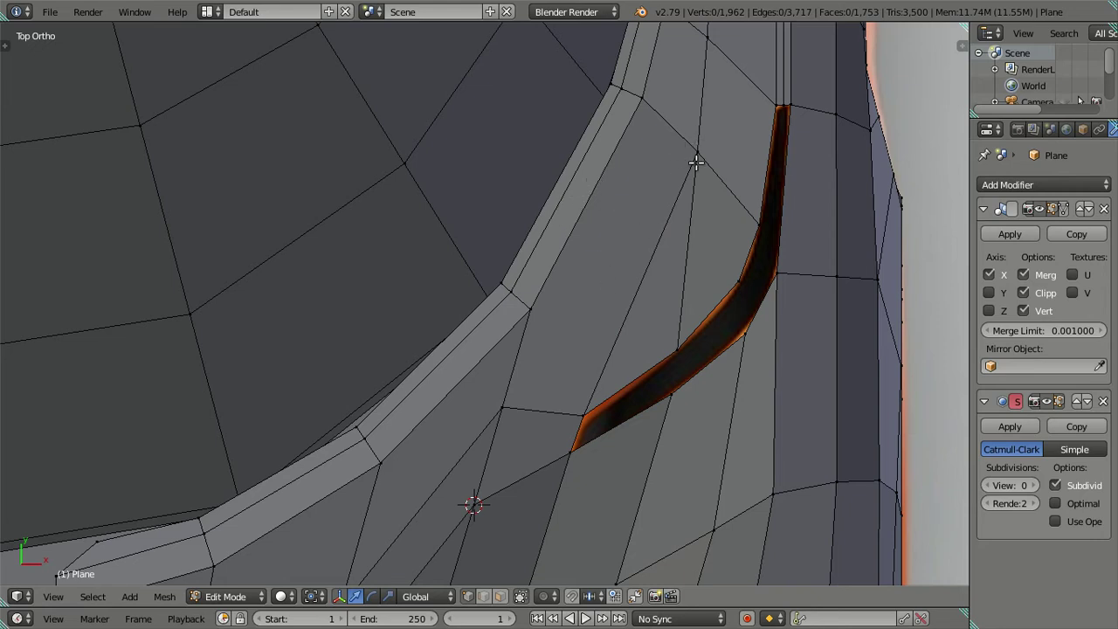
{"action": "key", "text": "ctrl+r"}
{"action": "left_click", "coordinate": [690, 210]}
Check the restored vertex above the intake, then deselect it and pan up-right
{"action": "key", "text": "g"}
{"action": "key", "text": "g"}
{"action": "left_click", "coordinate": [619, 295]}
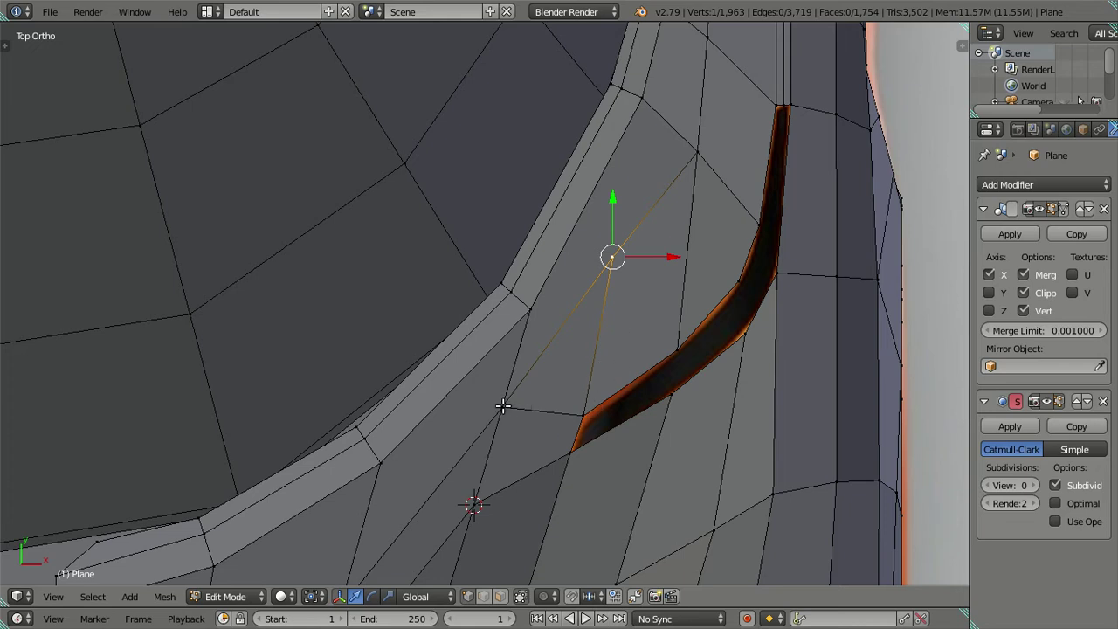
{"action": "scroll", "coordinate": [502, 403], "scroll_direction": "down", "scroll_amount": 3}
{"action": "scroll", "coordinate": [502, 402], "scroll_direction": "up", "scroll_amount": 2}
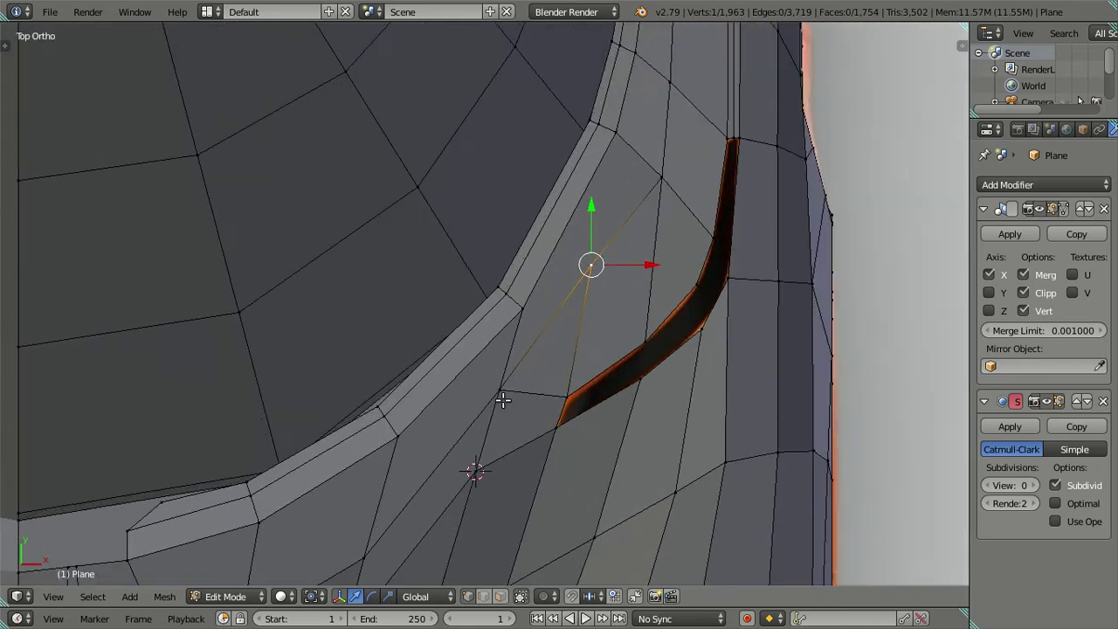
{"action": "scroll", "coordinate": [507, 400], "scroll_direction": "down", "scroll_amount": 3}
{"action": "scroll", "coordinate": [506, 400], "scroll_direction": "up", "scroll_amount": 3}
{"action": "key", "text": "a"}
{"action": "mouse_move", "coordinate": [509, 398]}
{"action": "middle_mouse_down", "text": "shift"}
{"action": "mouse_move", "coordinate": [592, 205]}
{"action": "mouse_move", "coordinate": [589, 269]}
{"action": "mouse_move", "coordinate": [608, 254]}
{"action": "middle_mouse_up", "text": "shift"}
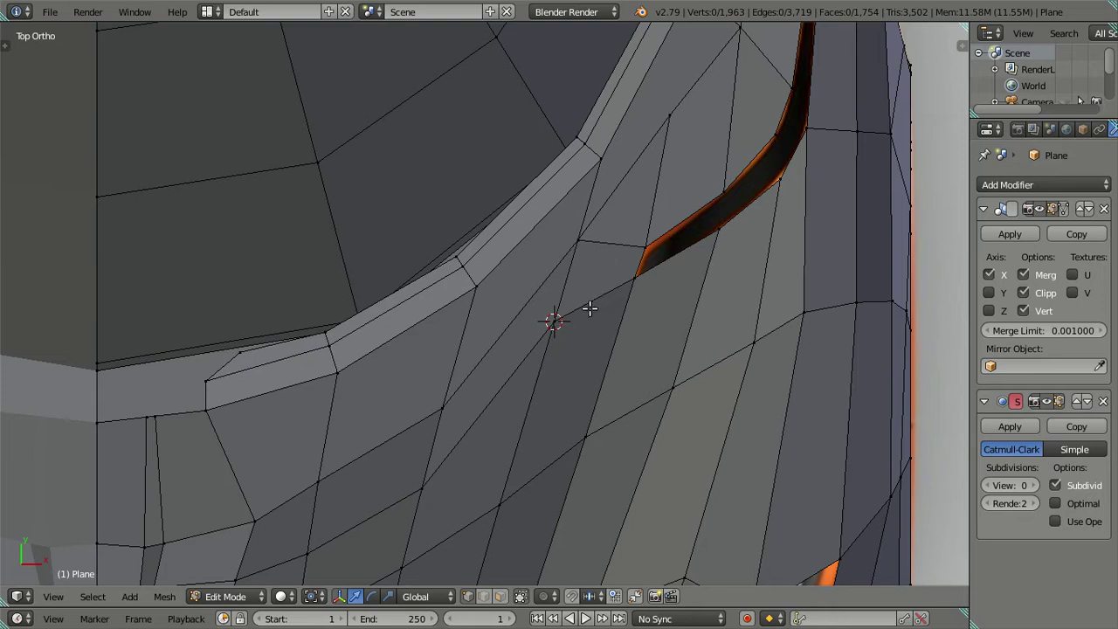
{"action": "scroll", "coordinate": [582, 310], "scroll_direction": "up", "scroll_amount": 2}
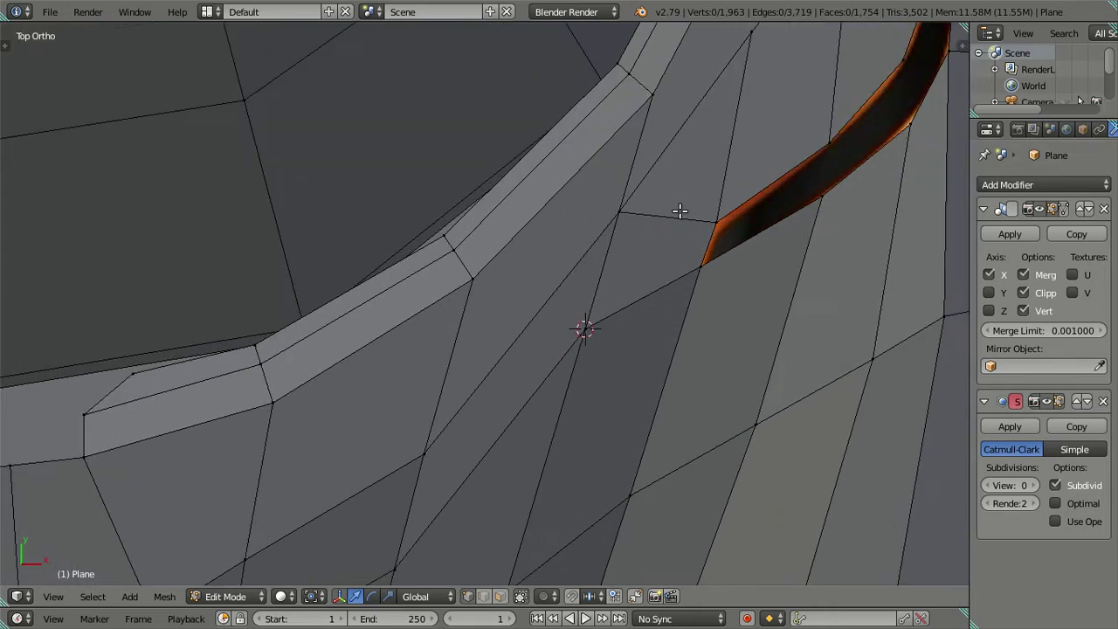
Merge a vertex near the wheel arch into the intake tip vertex with At Last
{"action": "right_click", "coordinate": [634, 219]}
{"action": "scroll", "coordinate": [648, 210], "scroll_direction": "down", "scroll_amount": 3}
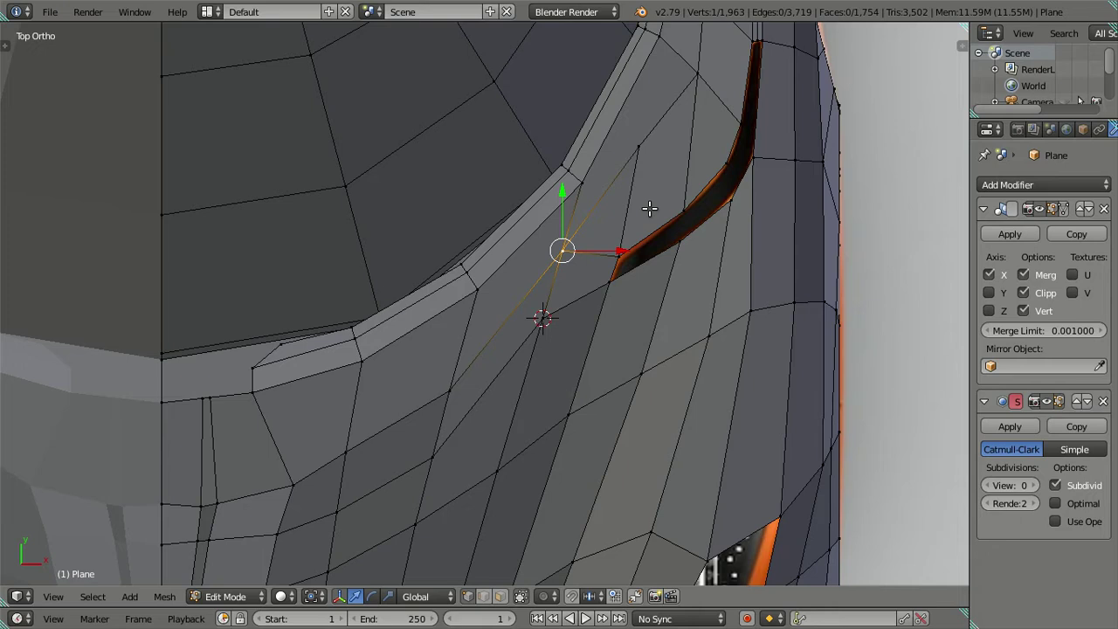
{"action": "middle_click_drag", "start_coordinate": [618, 222], "coordinate": [568, 309], "text": "shift"}
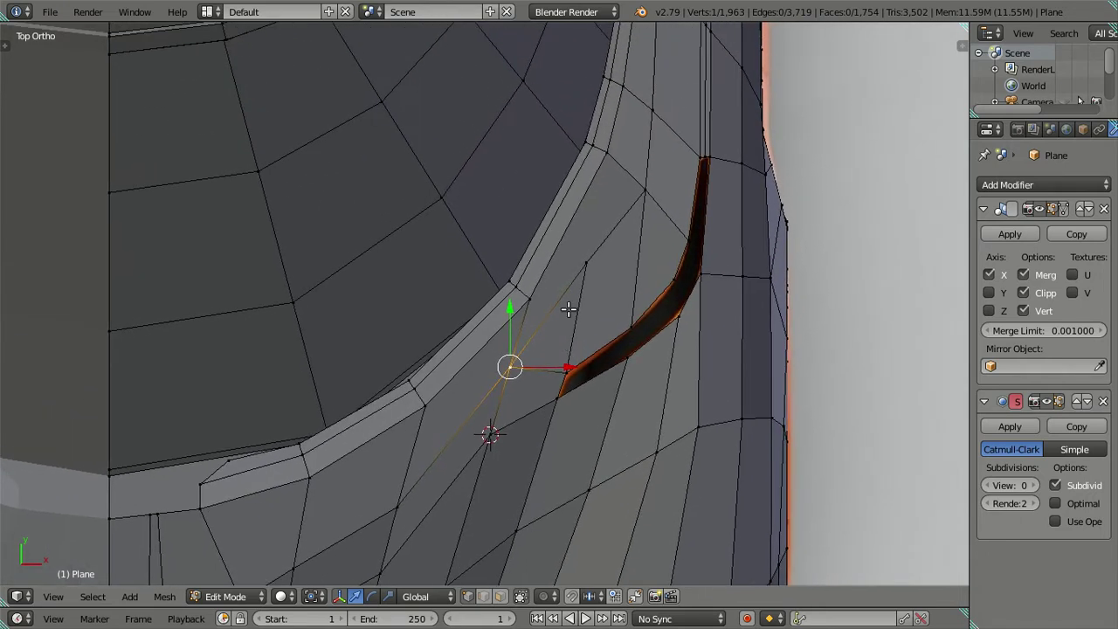
{"action": "right_click", "coordinate": [585, 255]}
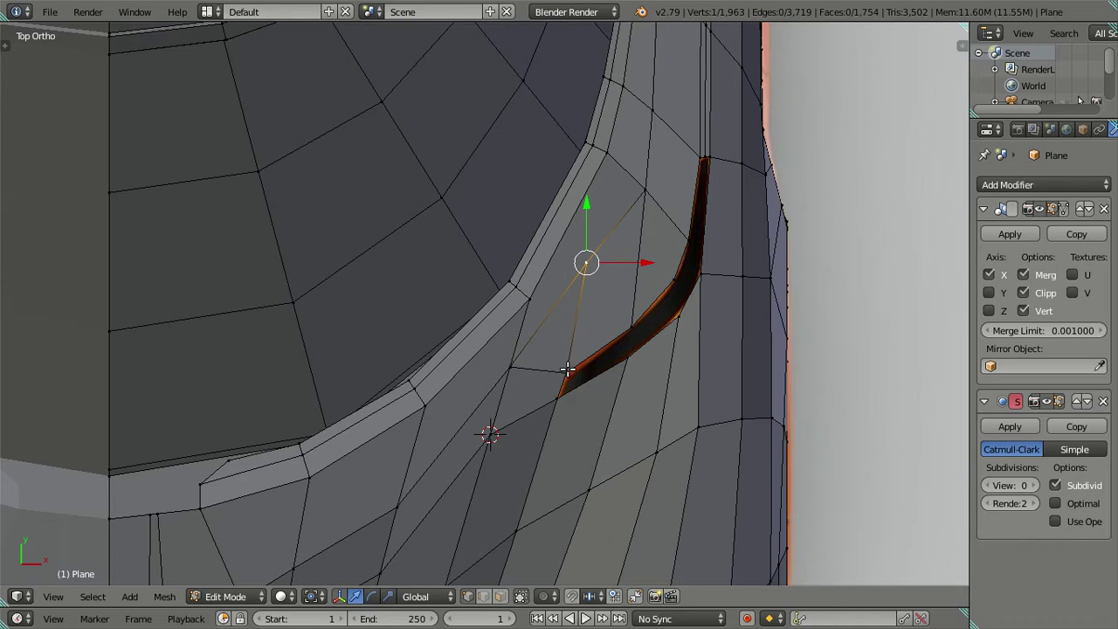
{"action": "right_click", "coordinate": [566, 369], "text": "shift"}
{"action": "key", "text": "alt+m"}
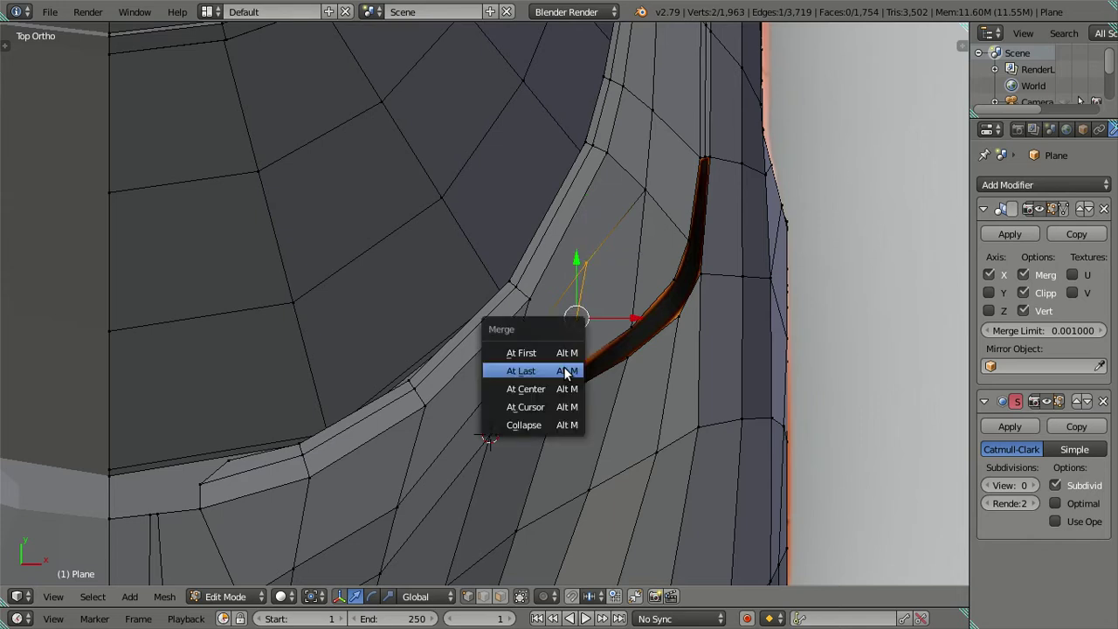
{"action": "left_click", "coordinate": [565, 371]}
{"action": "key", "text": "ctrl+r"}
{"action": "key", "text": "Escape"}
Pull the vertex beside the intake tip about 0.14 units up against the wheel-arch lip
{"action": "middle_click_drag", "start_coordinate": [564, 312], "coordinate": [493, 374], "text": "shift"}
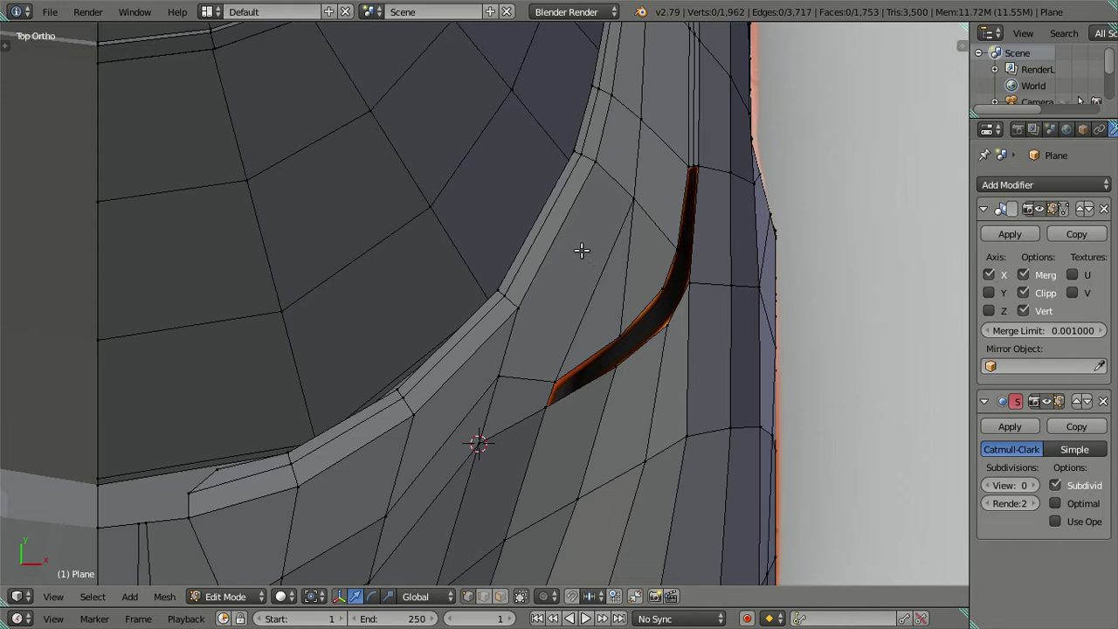
{"action": "right_click", "coordinate": [502, 375]}
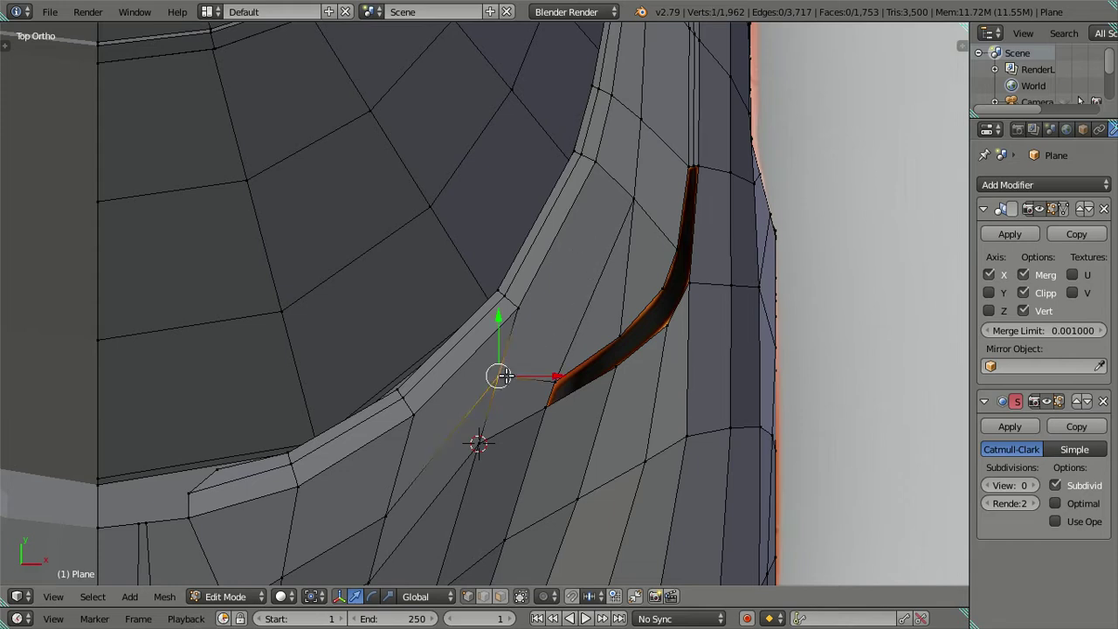
{"action": "key", "text": "g"}
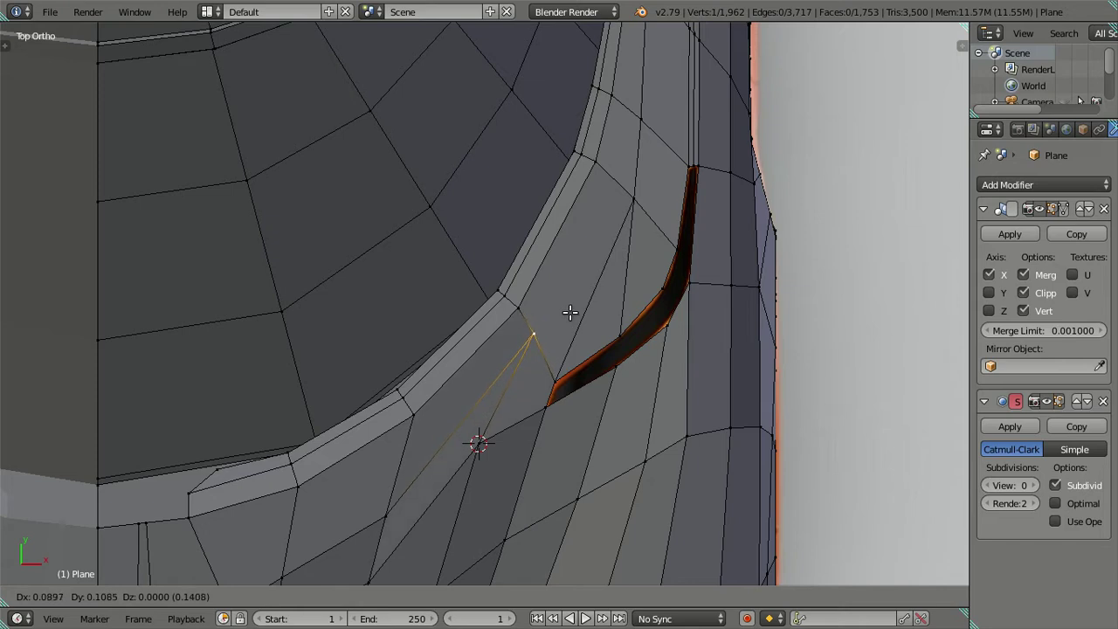
{"action": "left_click", "coordinate": [570, 312]}
{"action": "scroll", "coordinate": [563, 415], "scroll_direction": "down", "scroll_amount": 2}
{"action": "scroll", "coordinate": [562, 413], "scroll_direction": "down", "scroll_amount": 1}
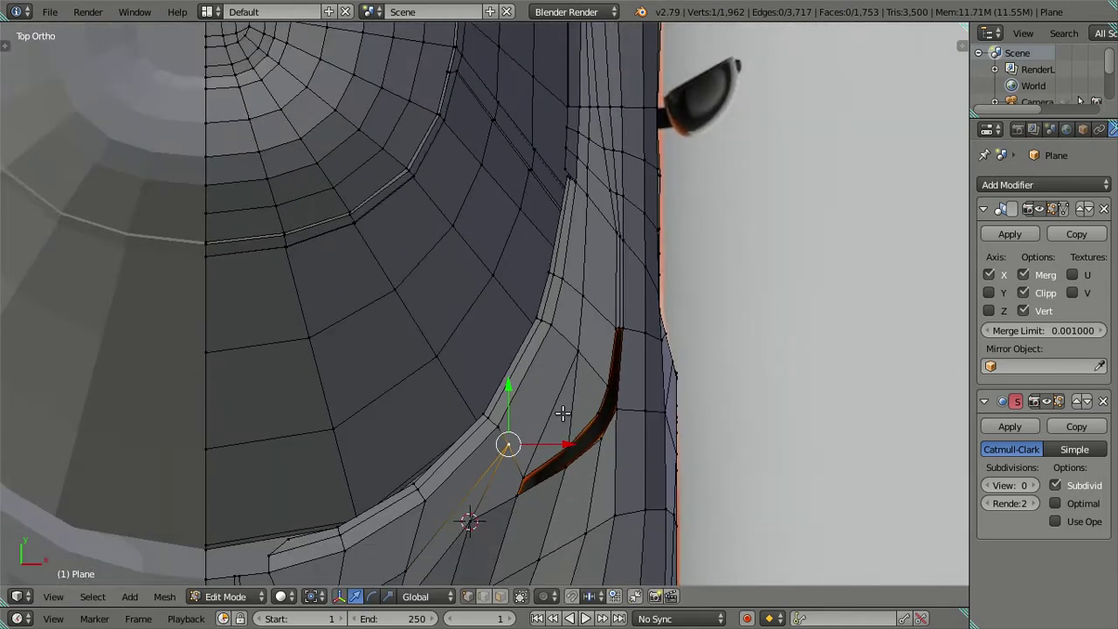
{"action": "scroll", "coordinate": [550, 441], "scroll_direction": "up", "scroll_amount": 1}
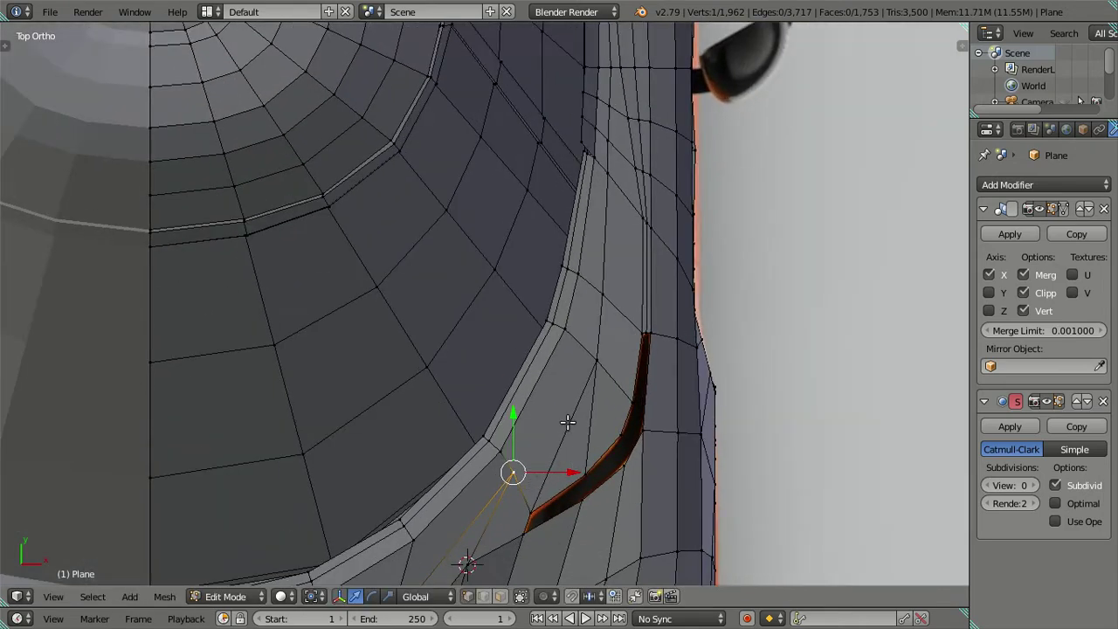
{"action": "scroll", "coordinate": [567, 422], "scroll_direction": "up", "scroll_amount": 1}
{"action": "scroll", "coordinate": [579, 428], "scroll_direction": "up", "scroll_amount": 1}
Knife-cut a trial edge between the upper and lower fender vertices, then dissolve it
{"action": "scroll", "coordinate": [478, 509], "scroll_direction": "up", "scroll_amount": 1}
{"action": "key", "text": "k"}
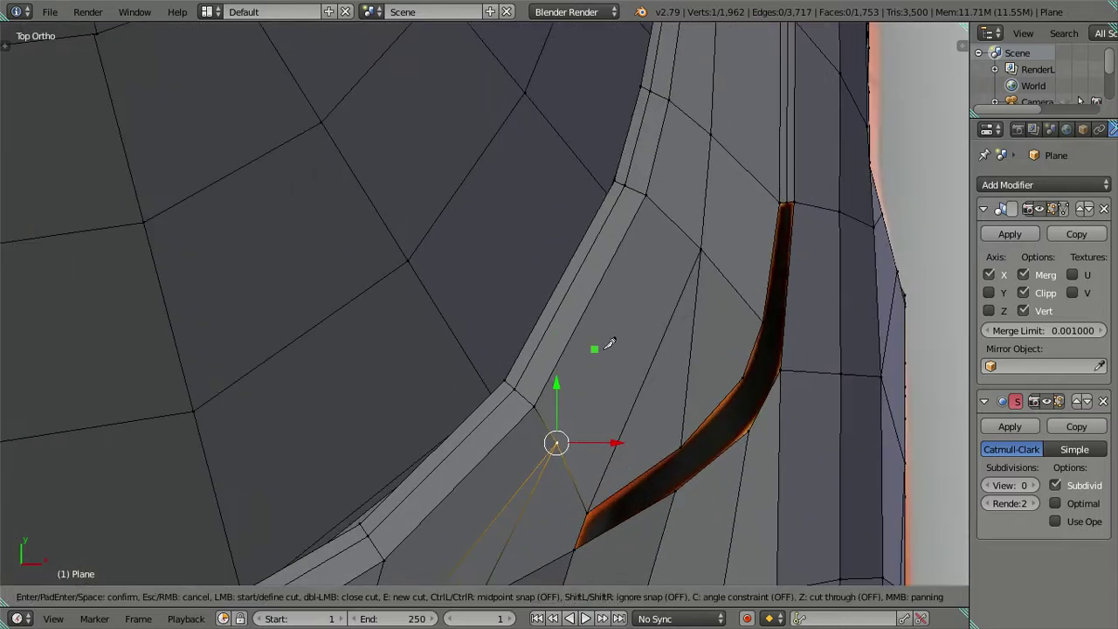
{"action": "left_click", "coordinate": [701, 250]}
{"action": "left_click", "coordinate": [557, 443]}
{"action": "key", "text": "Return"}
{"action": "right_click", "coordinate": [583, 498]}
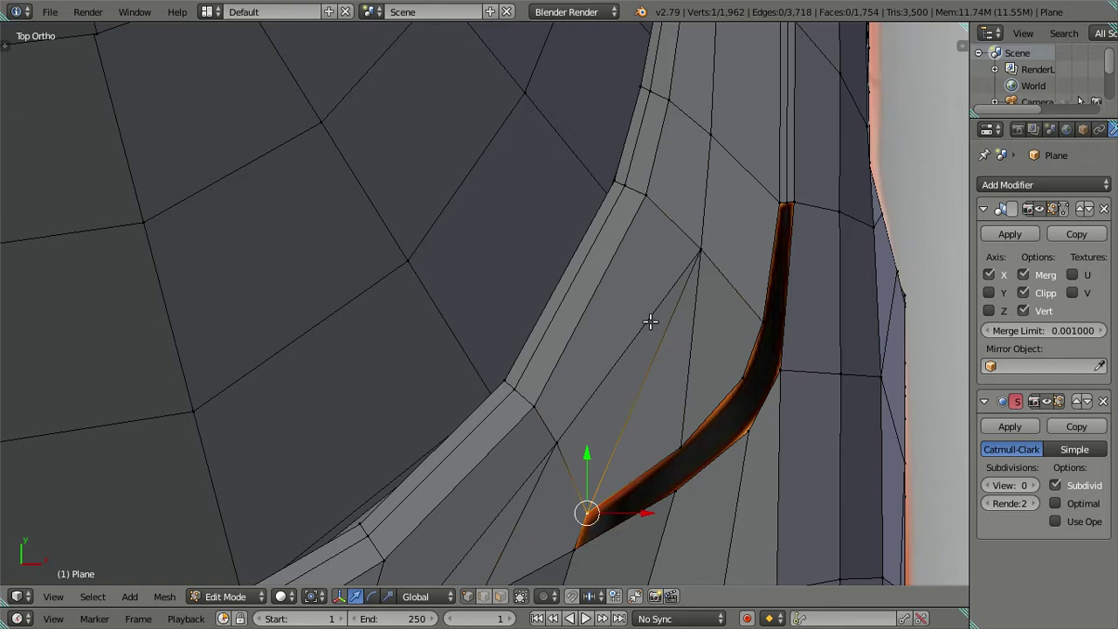
{"action": "right_click", "coordinate": [700, 253], "text": "shift"}
{"action": "key", "text": "x"}
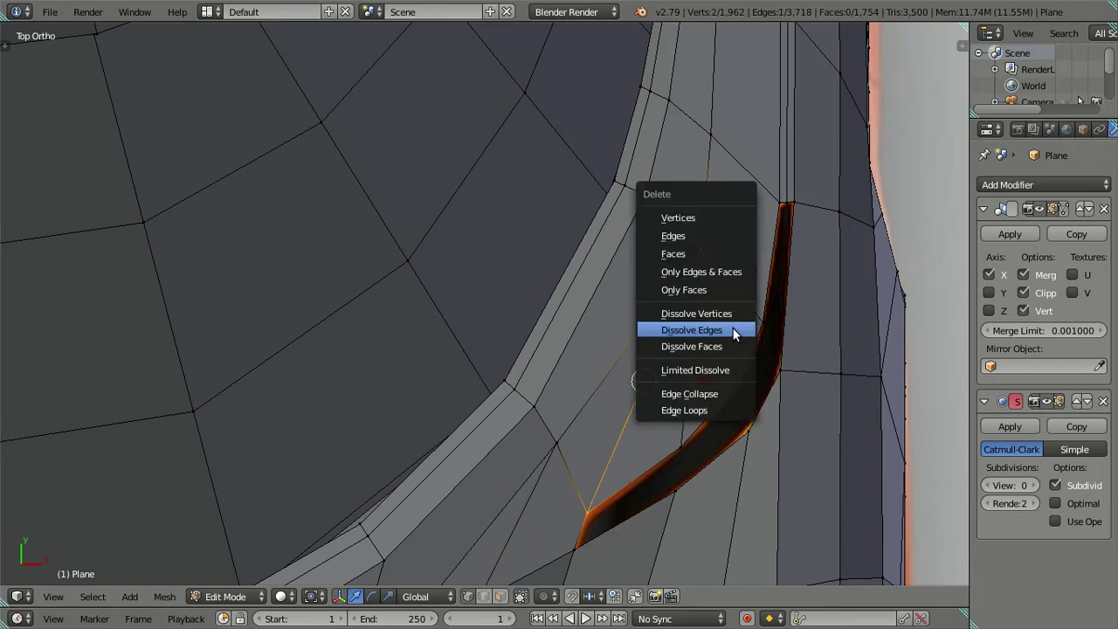
{"action": "left_click", "coordinate": [733, 327]}
{"action": "key", "text": "a"}
Move the vertex at the top of the dark sliver up-left
{"action": "scroll", "coordinate": [604, 366], "scroll_direction": "down", "scroll_amount": 2}
{"action": "scroll", "coordinate": [559, 428], "scroll_direction": "down", "scroll_amount": 1}
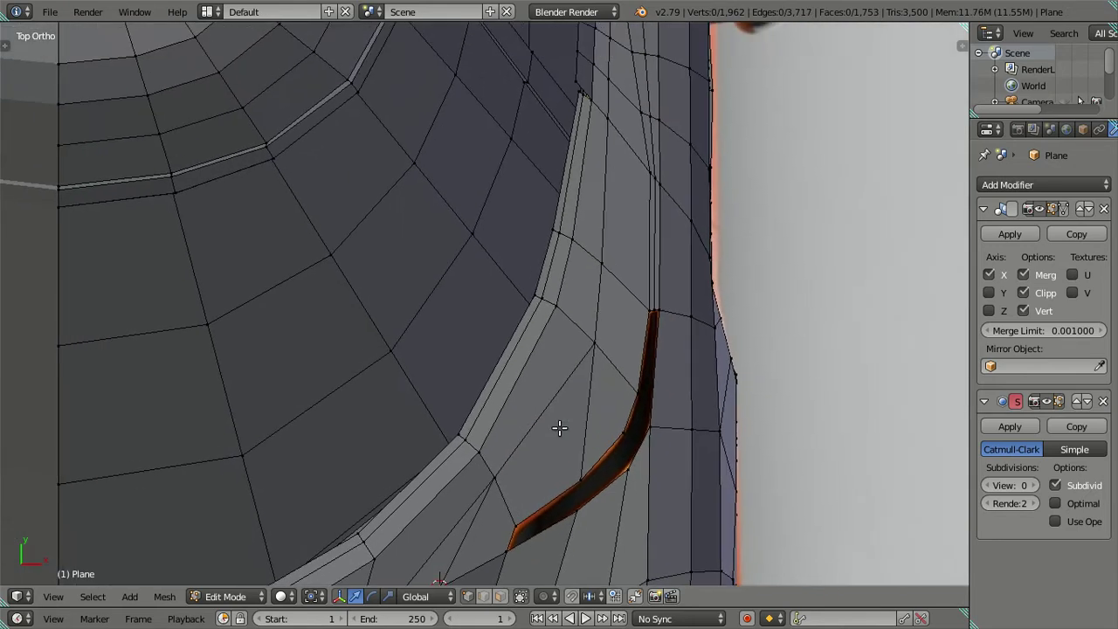
{"action": "scroll", "coordinate": [559, 425], "scroll_direction": "down", "scroll_amount": 1}
{"action": "scroll", "coordinate": [555, 524], "scroll_direction": "down", "scroll_amount": 1}
{"action": "scroll", "coordinate": [557, 531], "scroll_direction": "up", "scroll_amount": 2}
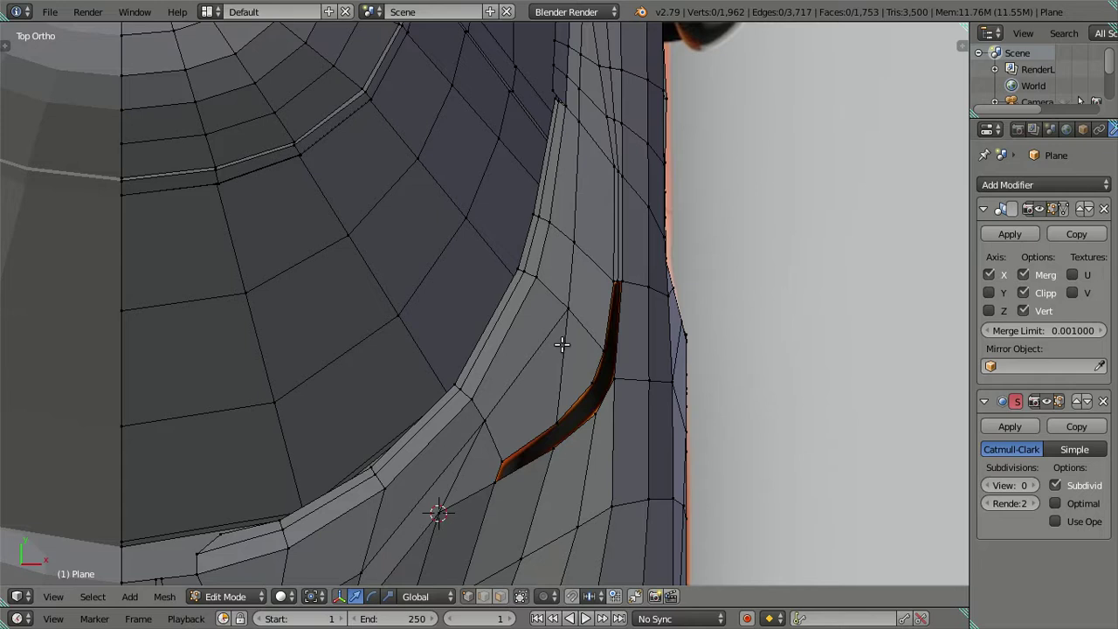
{"action": "scroll", "coordinate": [564, 341], "scroll_direction": "up", "scroll_amount": 3}
{"action": "middle_click_drag", "start_coordinate": [544, 459], "coordinate": [581, 243], "text": "shift"}
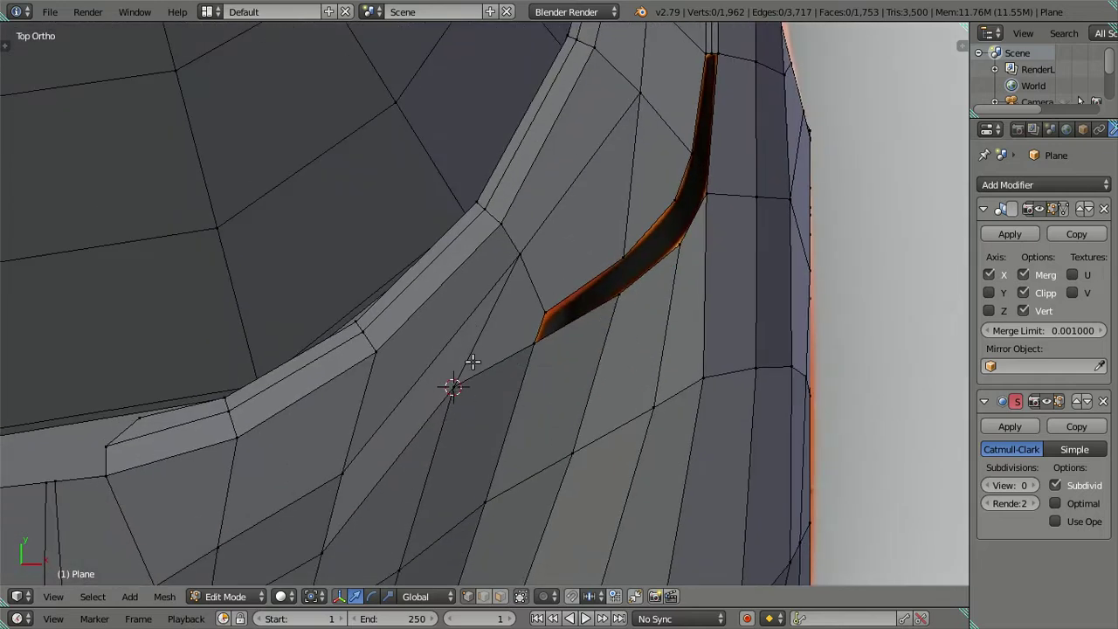
{"action": "right_click", "coordinate": [516, 254]}
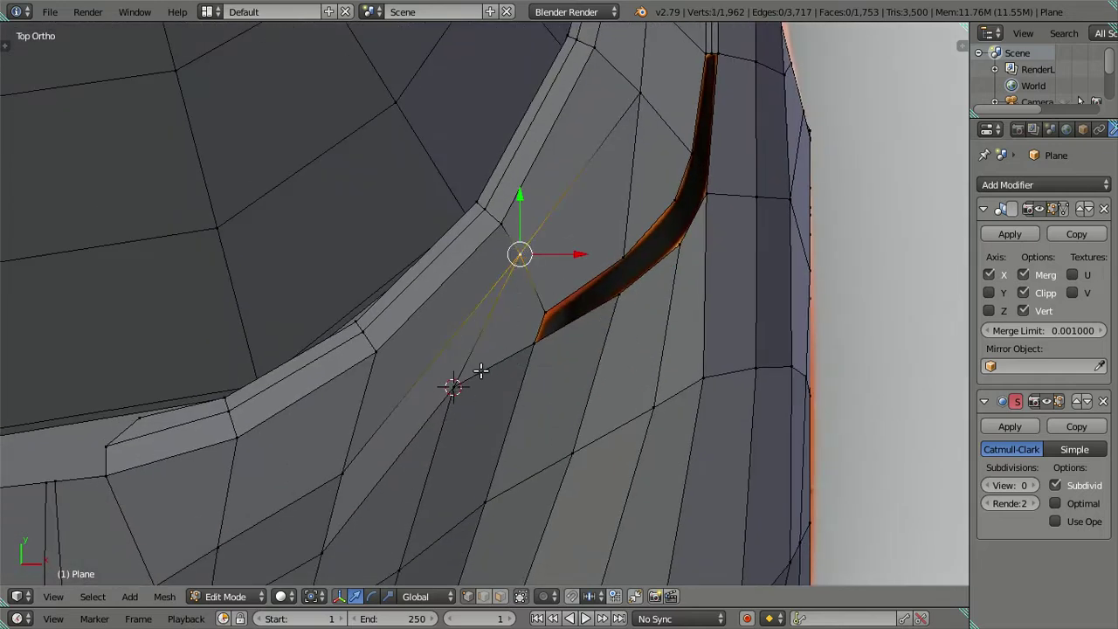
{"action": "scroll", "coordinate": [481, 371], "scroll_direction": "down", "scroll_amount": 1}
{"action": "middle_click_drag", "start_coordinate": [457, 379], "coordinate": [507, 324], "text": "shift"}
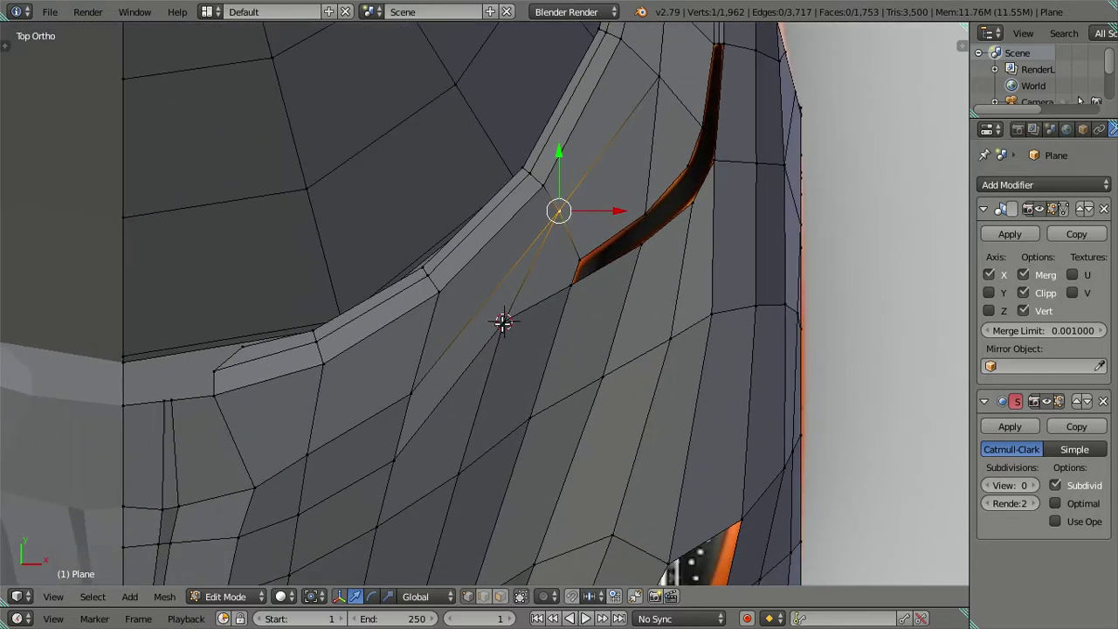
{"action": "scroll", "coordinate": [554, 255], "scroll_direction": "down", "scroll_amount": 2}
{"action": "middle_click_drag", "start_coordinate": [554, 255], "coordinate": [557, 416], "text": "shift"}
{"action": "right_click", "coordinate": [610, 311]}
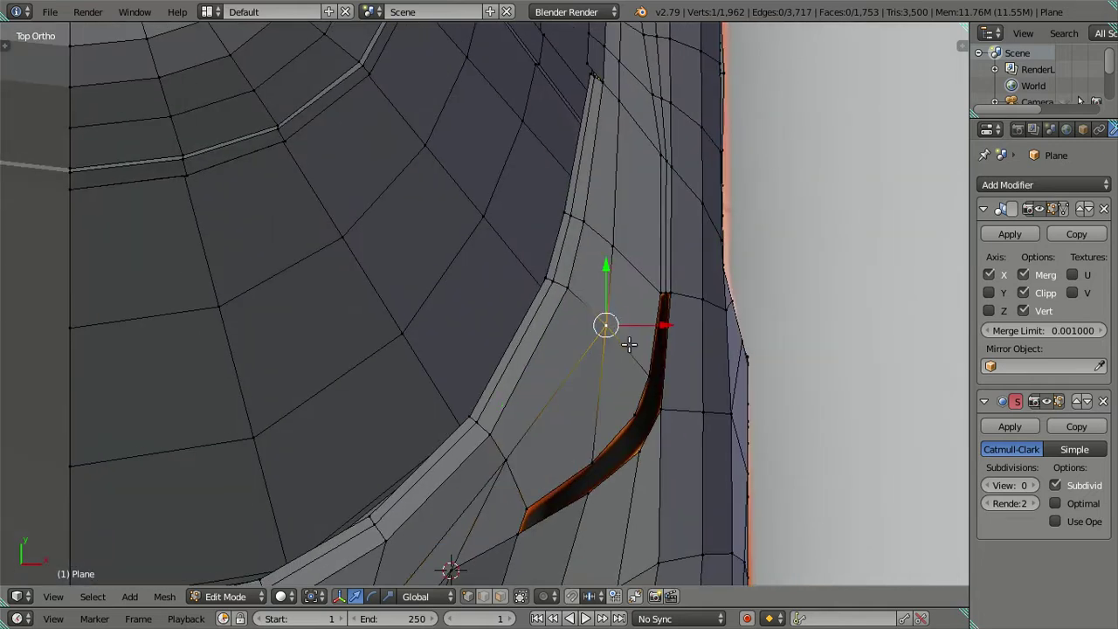
{"action": "scroll", "coordinate": [630, 350], "scroll_direction": "up", "scroll_amount": 1}
{"action": "key", "text": "g"}
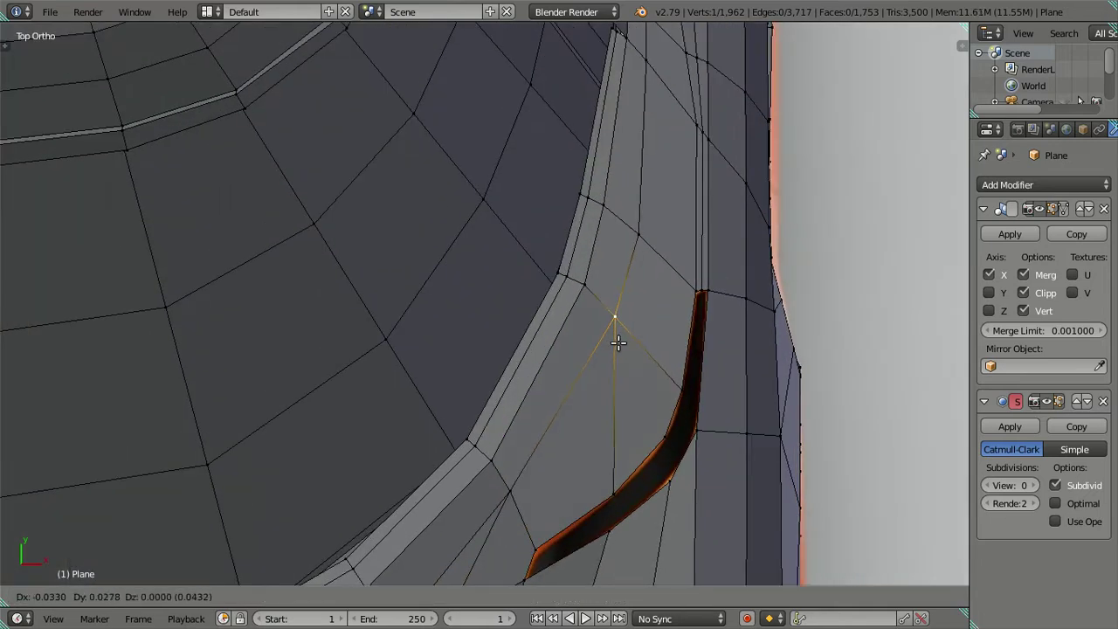
{"action": "left_click", "coordinate": [619, 342]}
Shift the upper and lower vertices beside the sliver together by a small amount
{"action": "middle_click_drag", "start_coordinate": [626, 267], "coordinate": [609, 424], "text": "shift"}
{"action": "right_click", "coordinate": [621, 389]}
{"action": "right_click", "coordinate": [604, 462], "text": "shift"}
{"action": "key", "text": "g"}
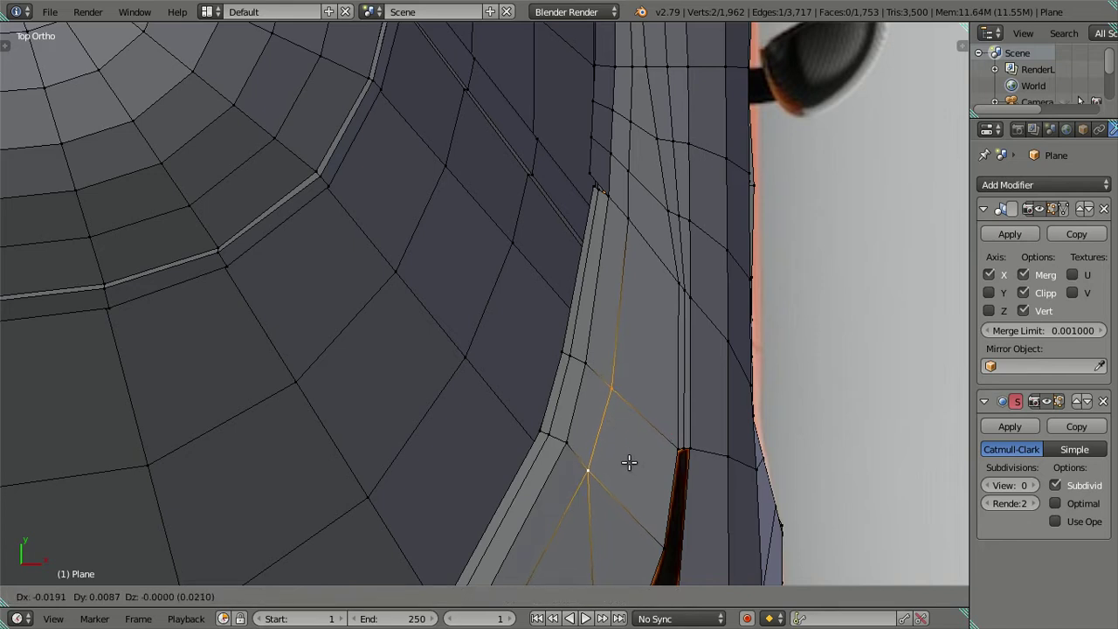
{"action": "left_click", "coordinate": [628, 462]}
Slide the lower vertex beside the sliver sideways along the X axis
{"action": "middle_click_drag", "start_coordinate": [629, 462], "coordinate": [603, 423], "text": "shift"}
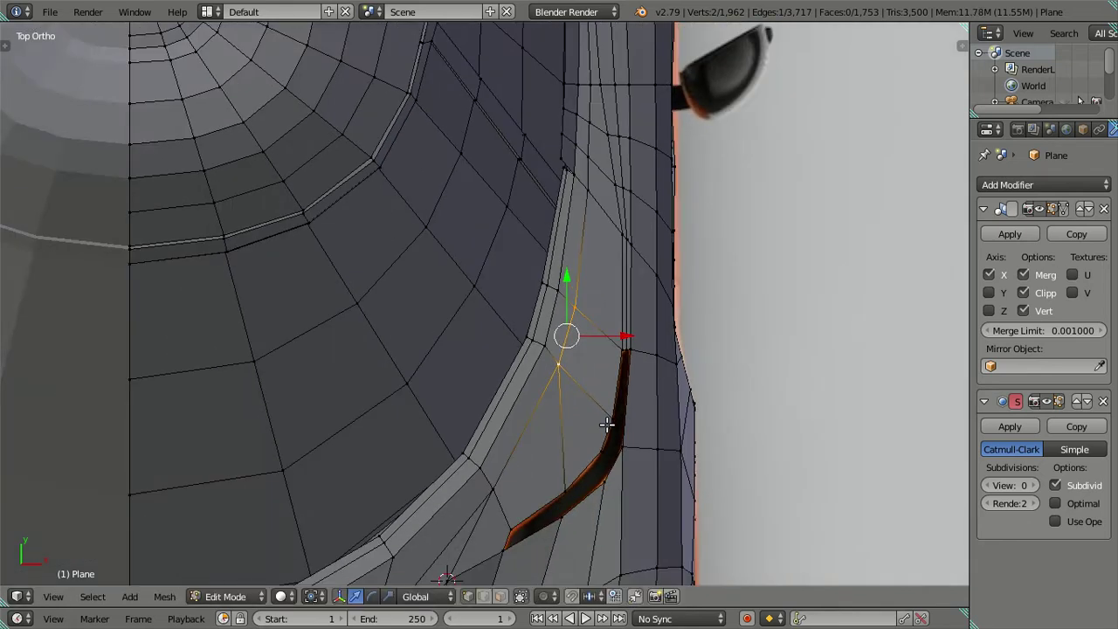
{"action": "scroll", "coordinate": [591, 401], "scroll_direction": "up", "scroll_amount": 1}
{"action": "right_click", "coordinate": [604, 405]}
{"action": "key", "text": "g"}
{"action": "key", "text": "x"}
{"action": "left_click", "coordinate": [665, 404]}
{"action": "scroll", "coordinate": [648, 416], "scroll_direction": "down", "scroll_amount": 3}
Merge two neighbouring side-panel vertices near the mirror at the last selected one
{"action": "key", "text": "a"}
{"action": "scroll", "coordinate": [606, 482], "scroll_direction": "up", "scroll_amount": 1}
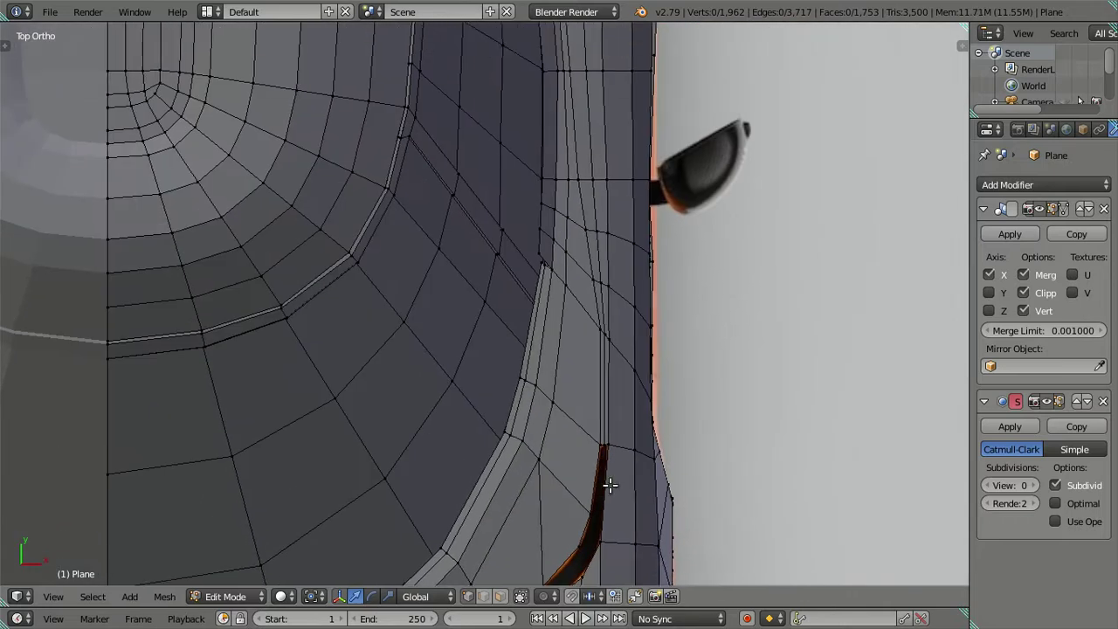
{"action": "scroll", "coordinate": [587, 473], "scroll_direction": "up", "scroll_amount": 1, "text": "shift"}
{"action": "middle_click_drag", "start_coordinate": [599, 460], "coordinate": [594, 518], "text": "shift"}
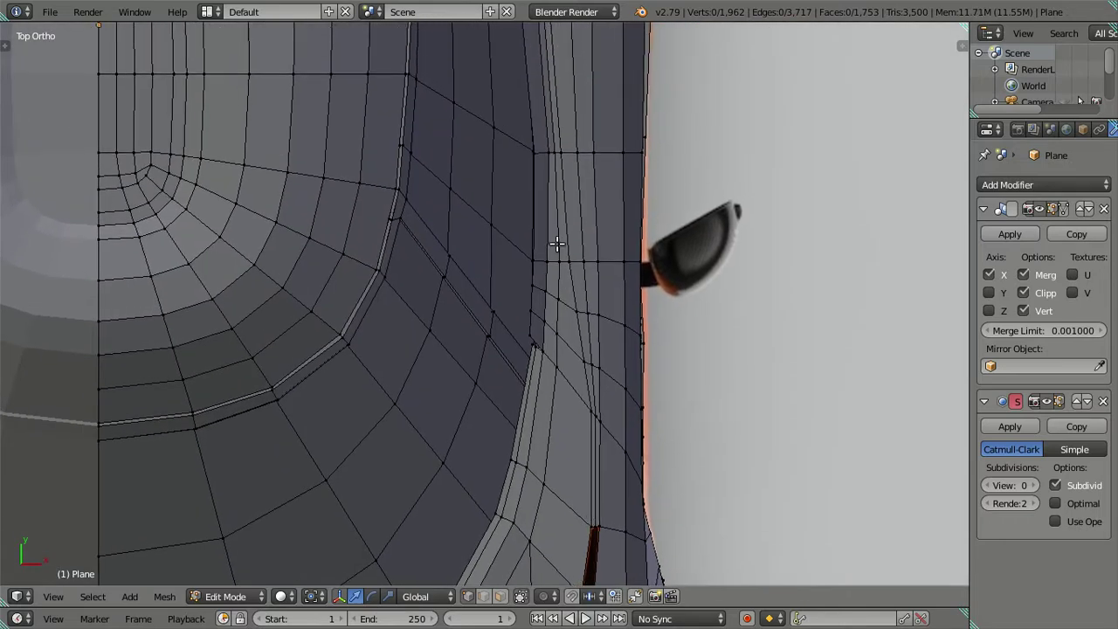
{"action": "mouse_move", "coordinate": [557, 245]}
{"action": "middle_mouse_down", "text": "shift"}
{"action": "mouse_move", "coordinate": [563, 436]}
{"action": "mouse_move", "coordinate": [573, 351]}
{"action": "mouse_move", "coordinate": [527, 177]}
{"action": "middle_mouse_up", "text": "shift"}
{"action": "scroll", "coordinate": [539, 306], "scroll_direction": "up", "scroll_amount": 2}
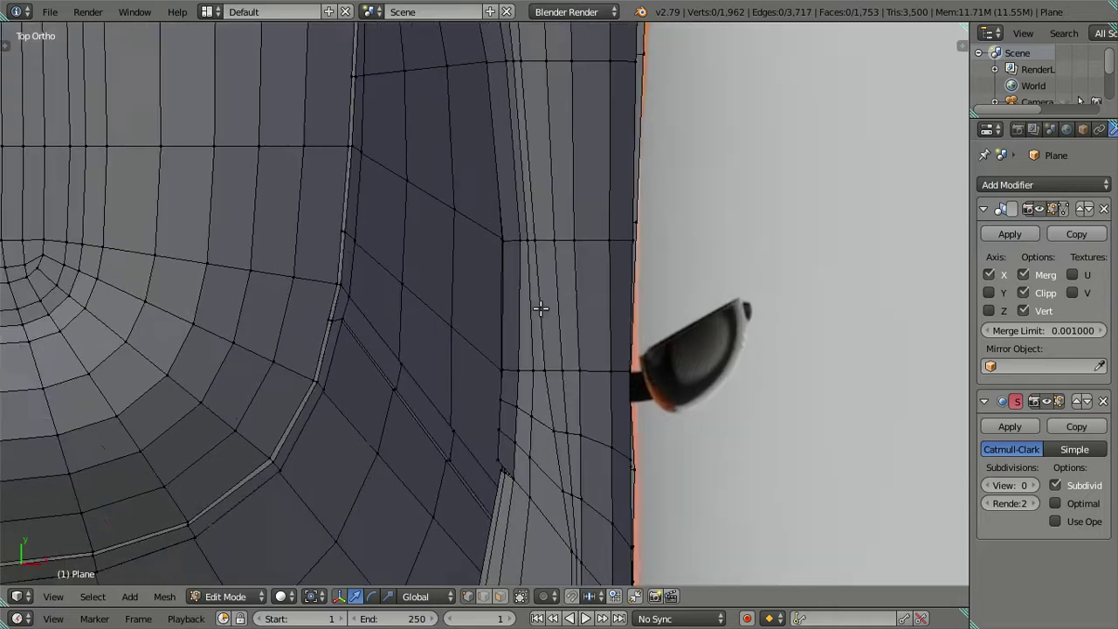
{"action": "scroll", "coordinate": [544, 258], "scroll_direction": "up", "scroll_amount": 1}
{"action": "right_click", "coordinate": [537, 231]}
{"action": "right_click", "coordinate": [553, 227], "text": "shift"}
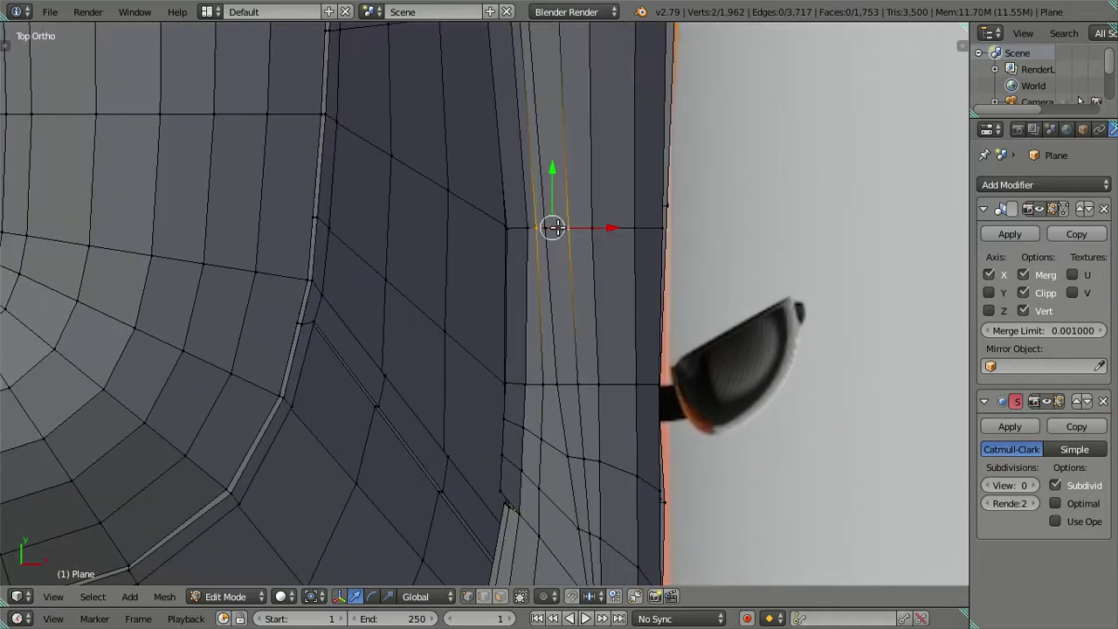
{"action": "right_click", "coordinate": [542, 228]}
{"action": "key", "text": "alt+m"}
{"action": "left_click", "coordinate": [547, 228]}
Orbit the model to inspect the body side and fender from angled views
{"action": "scroll", "coordinate": [547, 225], "scroll_direction": "down", "scroll_amount": 3}
{"action": "middle_click_drag", "start_coordinate": [546, 224], "coordinate": [563, 423], "text": "shift"}
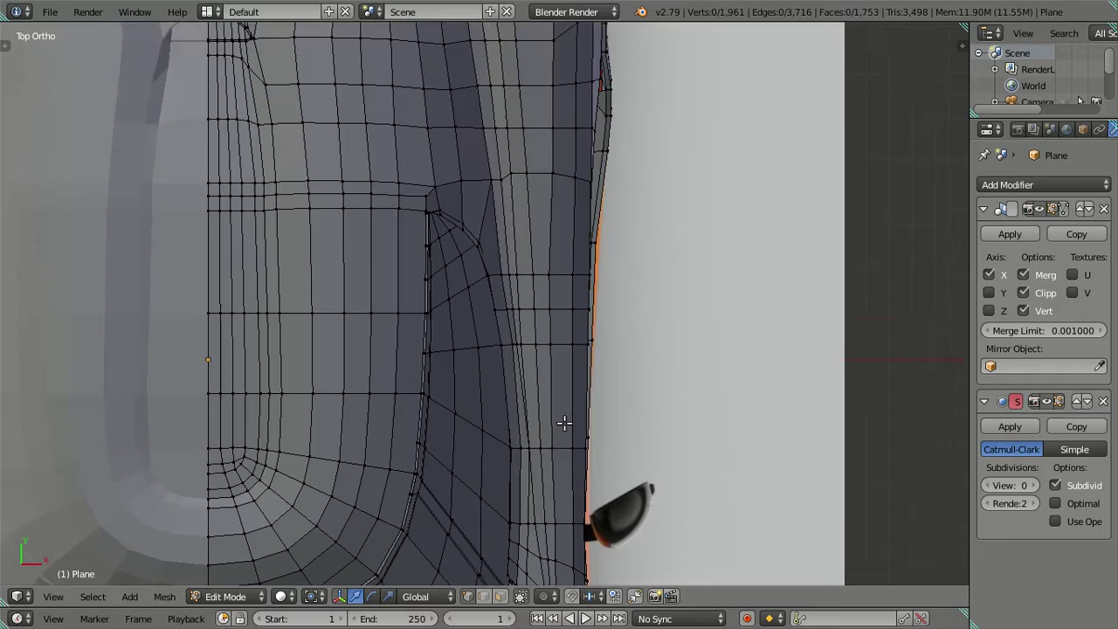
{"action": "scroll", "coordinate": [563, 423], "scroll_direction": "up", "scroll_amount": 3, "text": "shift"}
{"action": "mouse_move", "coordinate": [544, 382]}
{"action": "middle_mouse_down"}
{"action": "mouse_move", "coordinate": [539, 312]}
{"action": "mouse_move", "coordinate": [513, 317]}
{"action": "mouse_move", "coordinate": [506, 374]}
{"action": "mouse_move", "coordinate": [512, 359]}
{"action": "mouse_move", "coordinate": [523, 377]}
{"action": "mouse_move", "coordinate": [565, 305]}
{"action": "middle_mouse_up"}
{"action": "mouse_move", "coordinate": [545, 346]}
{"action": "middle_mouse_down"}
{"action": "mouse_move", "coordinate": [528, 346]}
{"action": "mouse_move", "coordinate": [576, 338]}
{"action": "middle_mouse_up"}
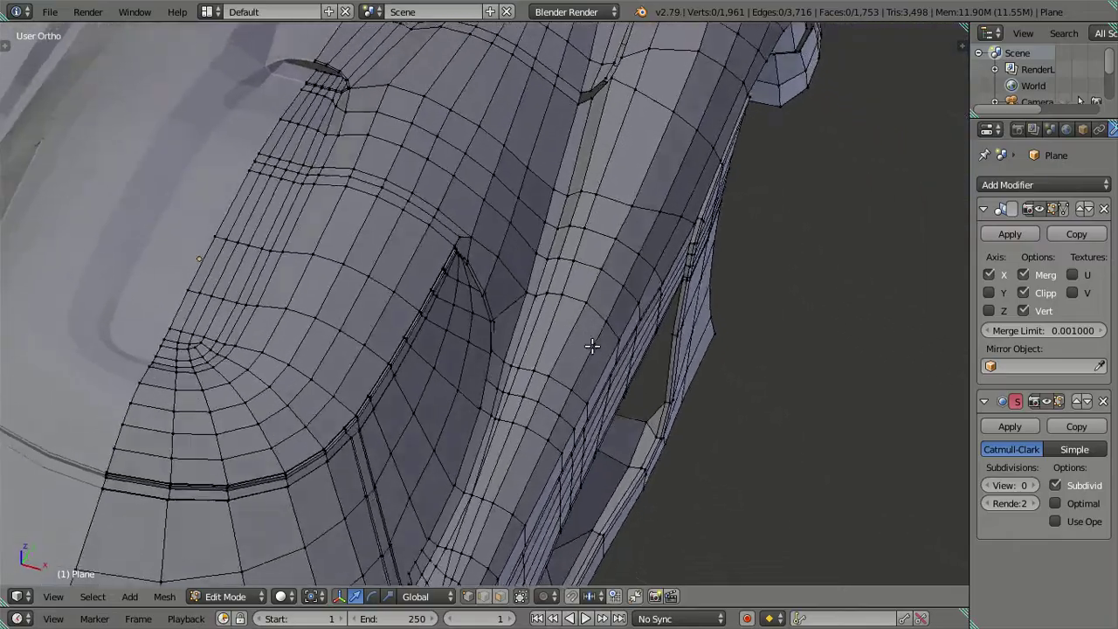
{"action": "scroll", "coordinate": [567, 367], "scroll_direction": "up", "scroll_amount": 4}
{"action": "mouse_move", "coordinate": [559, 399]}
{"action": "middle_mouse_down"}
{"action": "mouse_move", "coordinate": [544, 319]}
{"action": "mouse_move", "coordinate": [559, 326]}
{"action": "mouse_move", "coordinate": [569, 275]}
{"action": "mouse_move", "coordinate": [536, 305]}
{"action": "mouse_move", "coordinate": [519, 370]}
{"action": "mouse_move", "coordinate": [502, 357]}
{"action": "mouse_move", "coordinate": [529, 309]}
{"action": "mouse_move", "coordinate": [525, 328]}
{"action": "mouse_move", "coordinate": [545, 318]}
{"action": "middle_mouse_up"}
{"action": "scroll", "coordinate": [529, 309], "scroll_direction": "down", "scroll_amount": 2}
{"action": "scroll", "coordinate": [531, 302], "scroll_direction": "down", "scroll_amount": 3}
{"action": "mouse_move", "coordinate": [520, 440]}
{"action": "middle_mouse_down"}
{"action": "mouse_move", "coordinate": [554, 282]}
{"action": "mouse_move", "coordinate": [530, 367]}
{"action": "middle_mouse_up"}
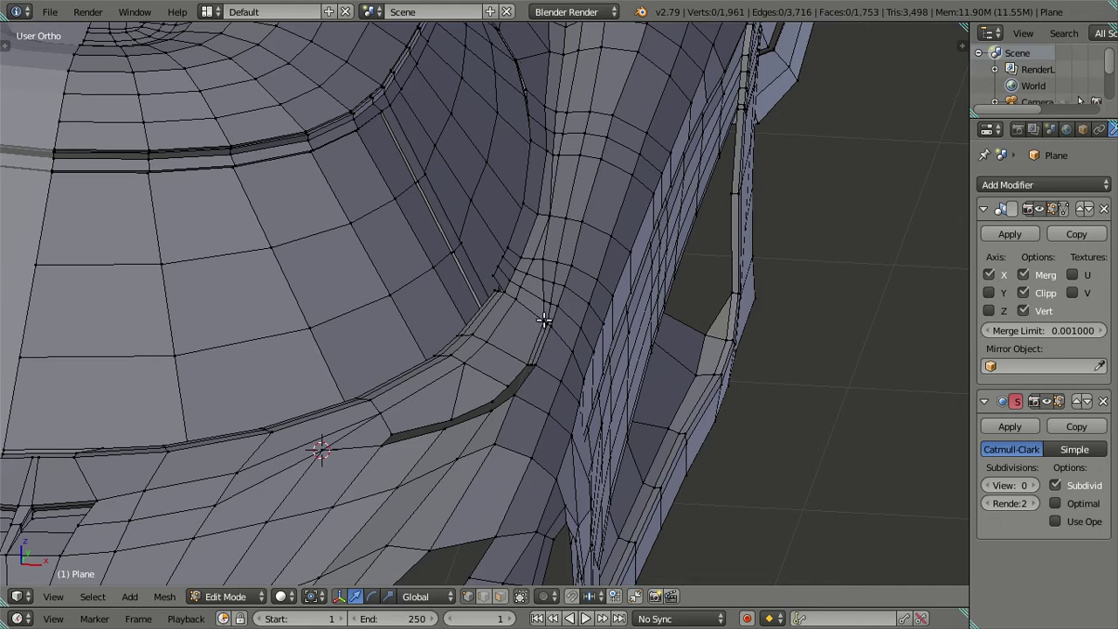
{"action": "right_click", "coordinate": [561, 228], "text": "alt"}
{"action": "key", "text": "KP_Decimal"}
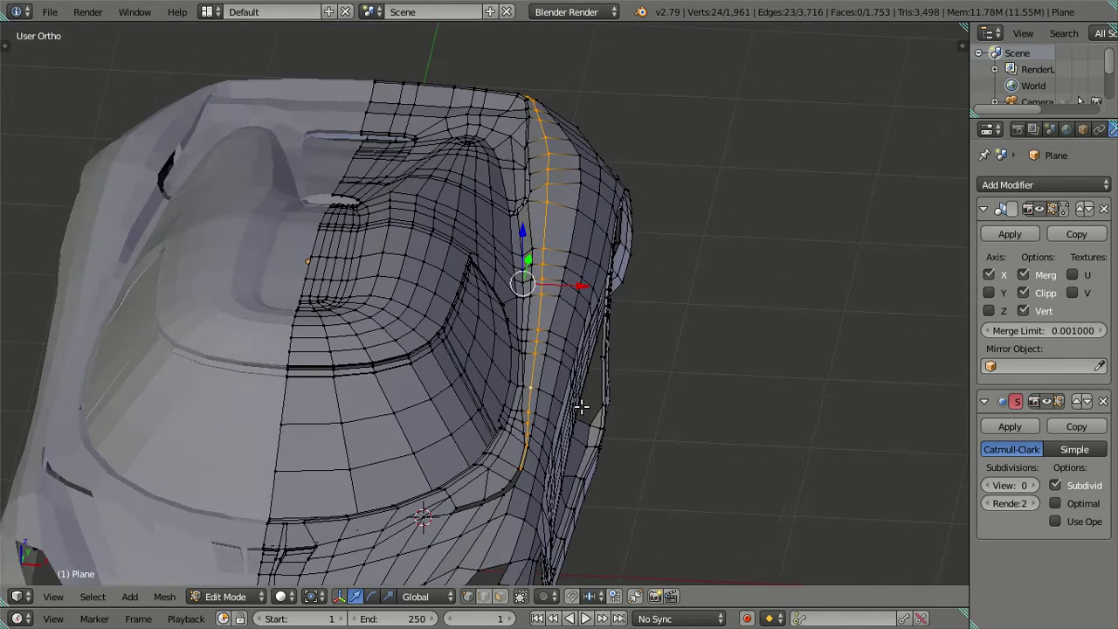
{"action": "scroll", "coordinate": [581, 406], "scroll_direction": "up", "scroll_amount": 3}
{"action": "middle_click_drag", "start_coordinate": [583, 397], "coordinate": [584, 318]}
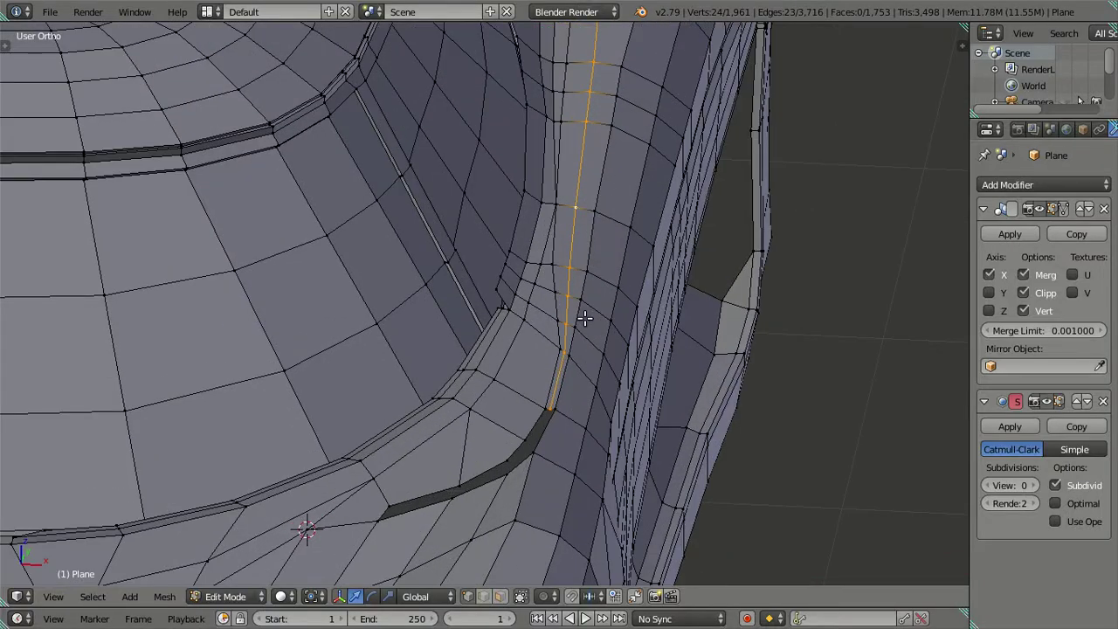
{"action": "mouse_move", "coordinate": [584, 318]}
{"action": "middle_mouse_down"}
{"action": "mouse_move", "coordinate": [543, 365]}
{"action": "mouse_move", "coordinate": [497, 386]}
{"action": "mouse_move", "coordinate": [696, 337]}
{"action": "mouse_move", "coordinate": [382, 482]}
{"action": "mouse_move", "coordinate": [501, 386]}
{"action": "mouse_move", "coordinate": [387, 307]}
{"action": "mouse_move", "coordinate": [375, 315]}
{"action": "mouse_move", "coordinate": [370, 404]}
{"action": "mouse_move", "coordinate": [427, 407]}
{"action": "mouse_move", "coordinate": [614, 270]}
{"action": "mouse_move", "coordinate": [586, 282]}
{"action": "mouse_move", "coordinate": [530, 376]}
{"action": "middle_mouse_up"}
{"action": "key", "text": "a"}
{"action": "scroll", "coordinate": [530, 376], "scroll_direction": "up", "scroll_amount": 1}
{"action": "scroll", "coordinate": [535, 380], "scroll_direction": "up", "scroll_amount": 3}
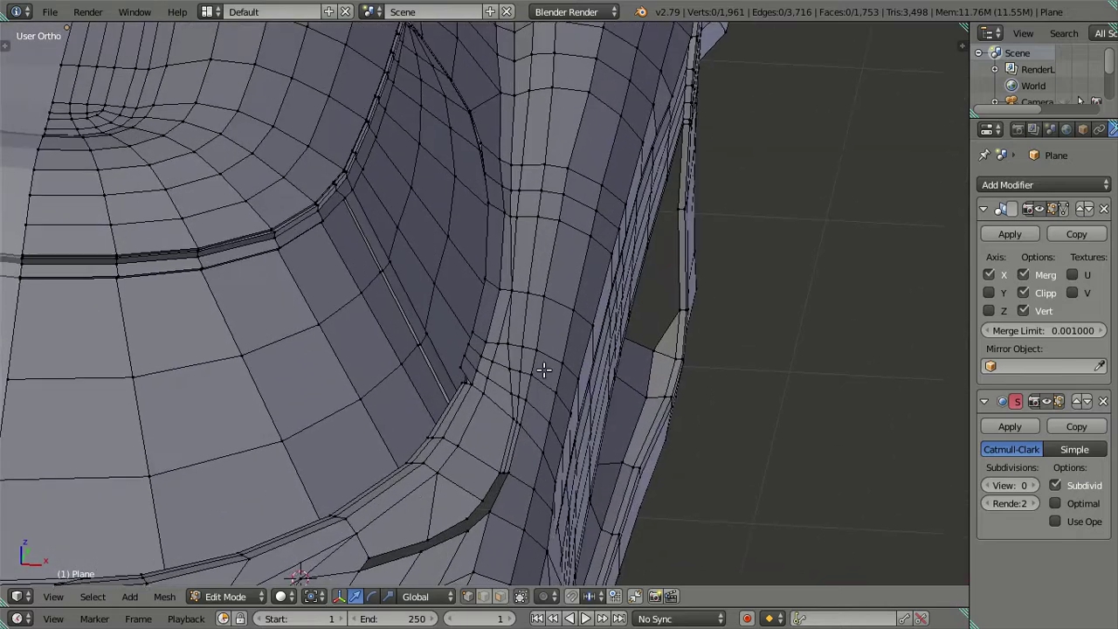
{"action": "scroll", "coordinate": [542, 362], "scroll_direction": "up", "scroll_amount": 1}
{"action": "mouse_move", "coordinate": [527, 387]}
{"action": "middle_mouse_down"}
{"action": "mouse_move", "coordinate": [573, 199]}
{"action": "mouse_move", "coordinate": [559, 305]}
{"action": "mouse_move", "coordinate": [527, 309]}
{"action": "mouse_move", "coordinate": [524, 350]}
{"action": "mouse_move", "coordinate": [502, 306]}
{"action": "middle_mouse_up"}
{"action": "scroll", "coordinate": [532, 313], "scroll_direction": "down", "scroll_amount": 3}
{"action": "scroll", "coordinate": [535, 315], "scroll_direction": "down", "scroll_amount": 2}
{"action": "scroll", "coordinate": [542, 316], "scroll_direction": "down", "scroll_amount": 2}
{"action": "scroll", "coordinate": [524, 350], "scroll_direction": "up", "scroll_amount": 3}
{"action": "scroll", "coordinate": [492, 284], "scroll_direction": "up", "scroll_amount": 3}
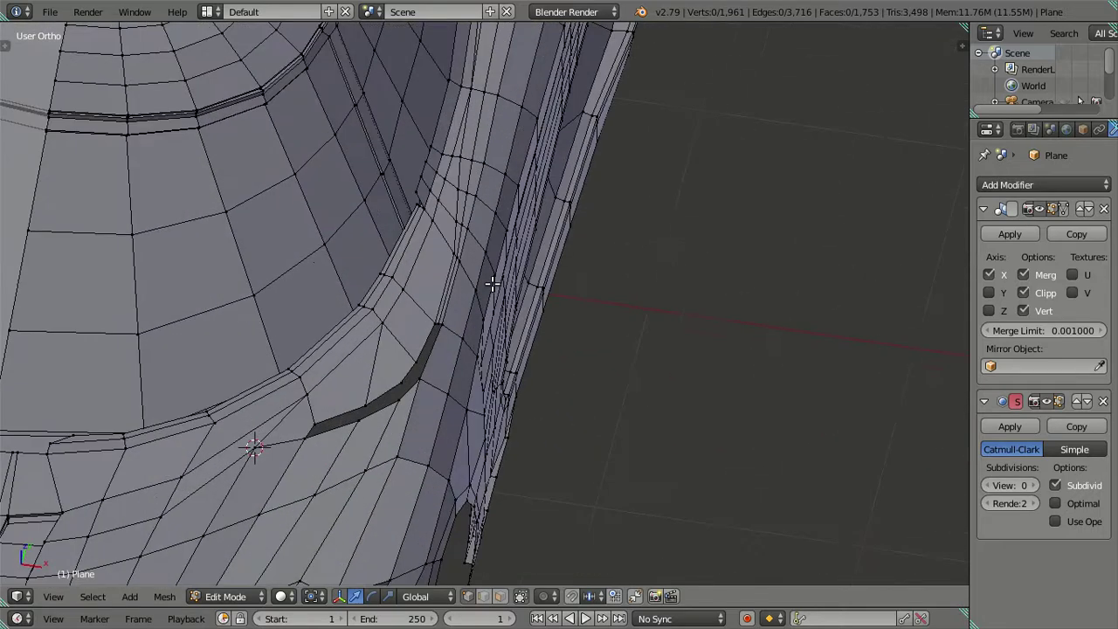
{"action": "middle_click_drag", "start_coordinate": [358, 358], "coordinate": [474, 370]}
{"action": "mouse_move", "coordinate": [517, 305]}
{"action": "middle_mouse_down", "text": "shift"}
{"action": "mouse_move", "coordinate": [507, 466]}
{"action": "mouse_move", "coordinate": [493, 431]}
{"action": "middle_mouse_up", "text": "shift"}
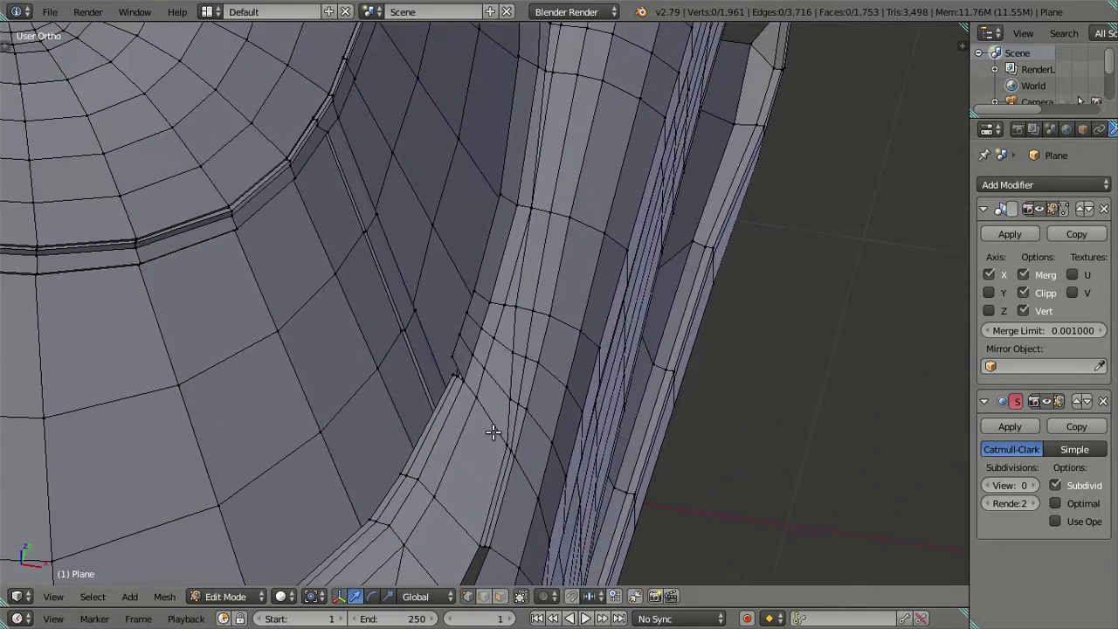
Merge the two corner vertices at the last one and nudge the result slightly right
{"action": "right_click", "coordinate": [515, 336], "text": "alt"}
{"action": "scroll", "coordinate": [545, 345], "scroll_direction": "up", "scroll_amount": 1}
{"action": "key", "text": "a"}
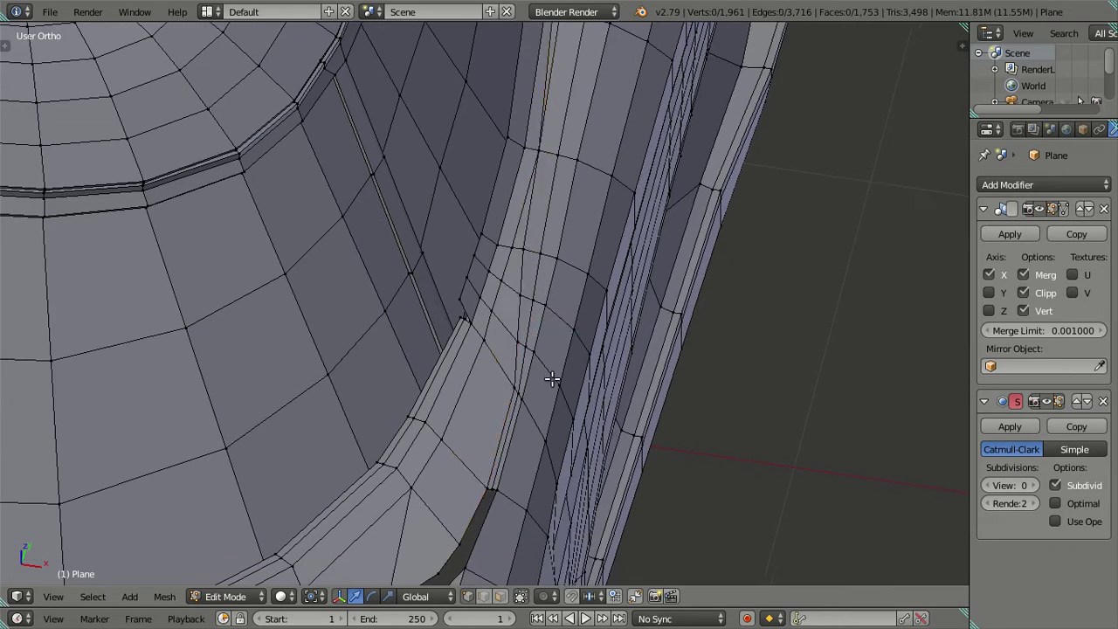
{"action": "scroll", "coordinate": [542, 367], "scroll_direction": "up", "scroll_amount": 1}
{"action": "scroll", "coordinate": [550, 384], "scroll_direction": "up", "scroll_amount": 1}
{"action": "scroll", "coordinate": [555, 289], "scroll_direction": "up", "scroll_amount": 1}
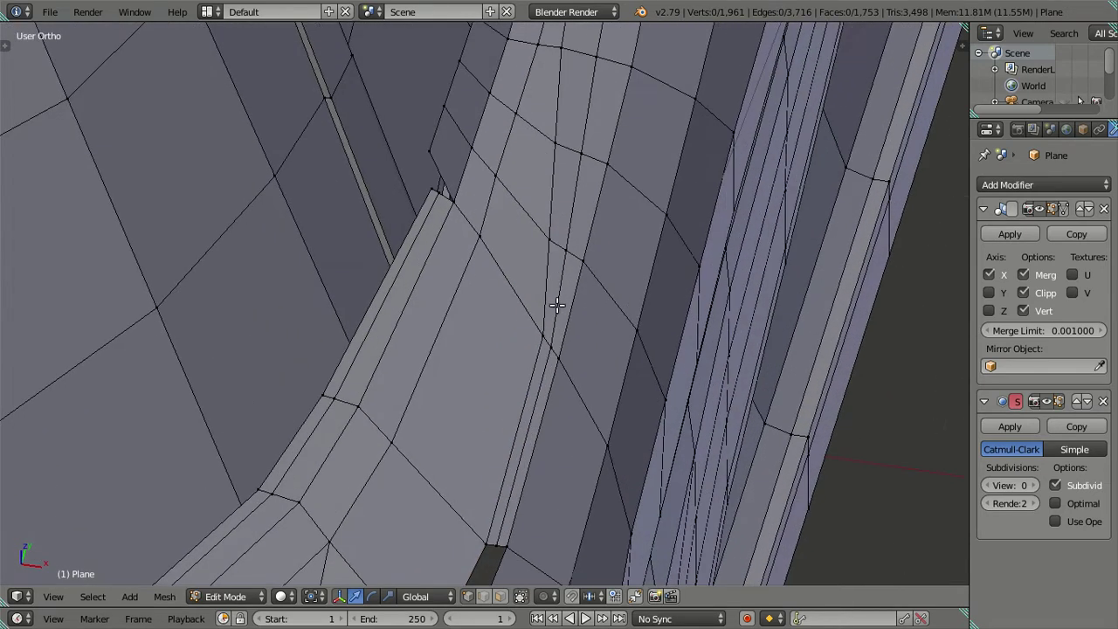
{"action": "key", "text": "alt+m"}
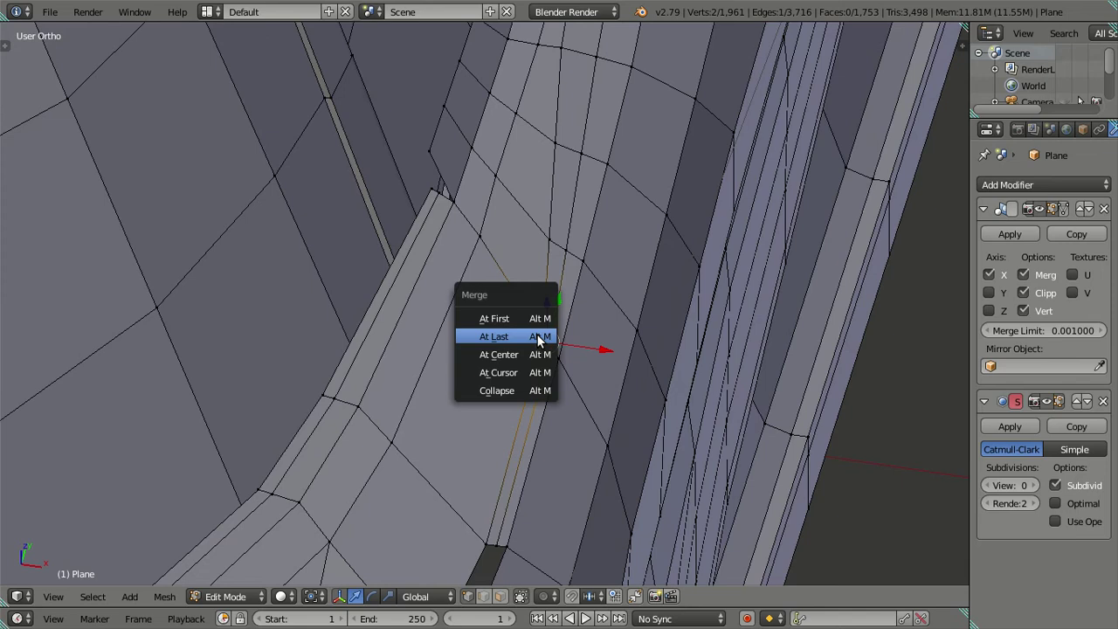
{"action": "left_click", "coordinate": [537, 334]}
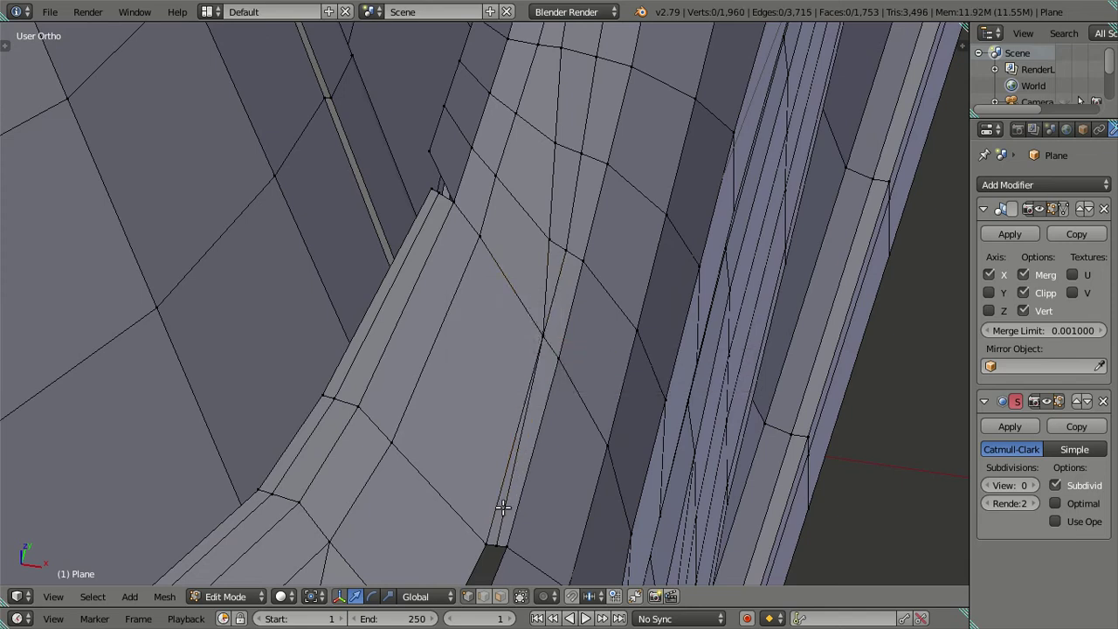
{"action": "left_click_drag", "start_coordinate": [499, 541], "coordinate": [531, 425]}
Dissolve the redundant edge loop at the fender's rounded corner and deselect everything
{"action": "scroll", "coordinate": [548, 208], "scroll_direction": "down", "scroll_amount": 3}
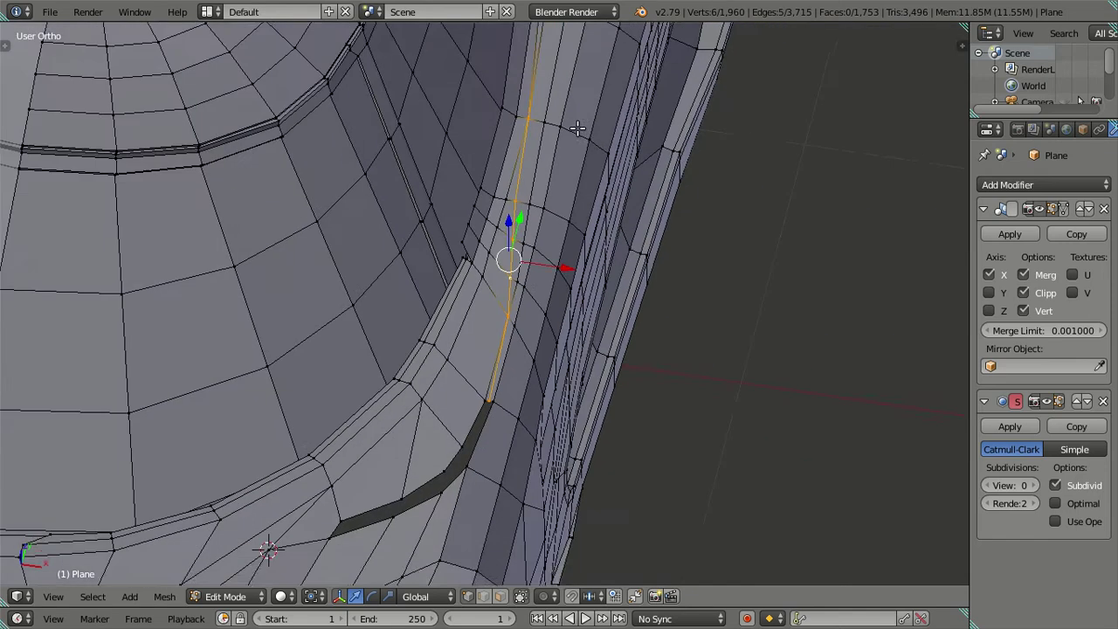
{"action": "middle_click_drag", "start_coordinate": [579, 125], "coordinate": [556, 404], "text": "shift"}
{"action": "key", "text": "x"}
{"action": "left_click", "coordinate": [646, 409]}
{"action": "key", "text": "a"}
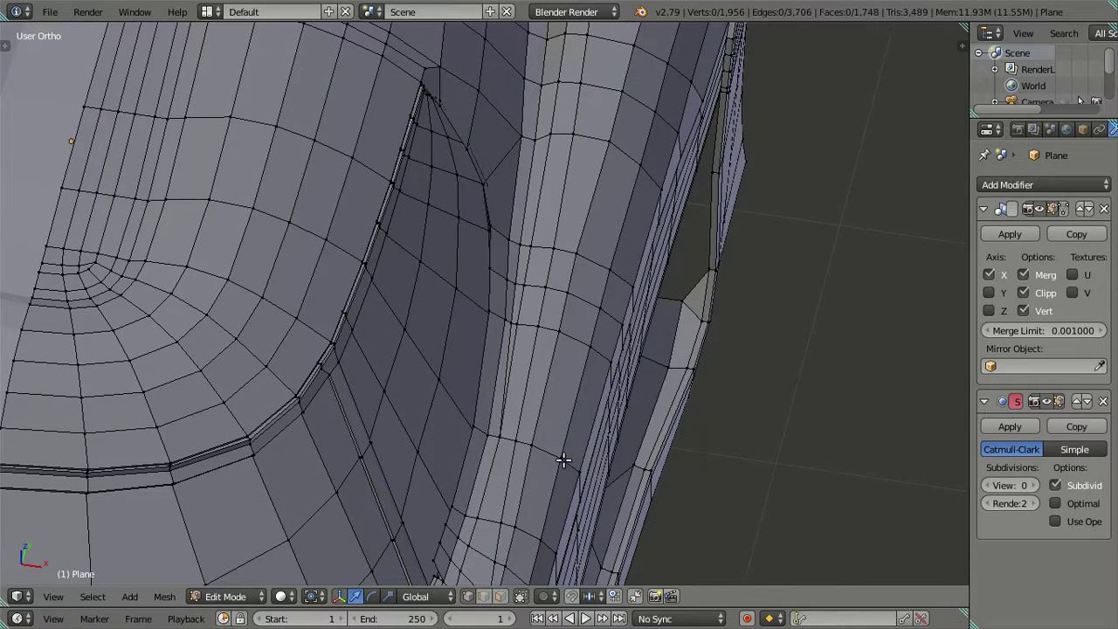
Orbit around the body side toward the side intake for a higher view
{"action": "middle_click_drag", "start_coordinate": [645, 410], "coordinate": [544, 494]}
{"action": "mouse_move", "coordinate": [554, 439]}
{"action": "middle_mouse_down"}
{"action": "mouse_move", "coordinate": [538, 213]}
{"action": "mouse_move", "coordinate": [530, 288]}
{"action": "mouse_move", "coordinate": [548, 439]}
{"action": "mouse_move", "coordinate": [408, 455]}
{"action": "mouse_move", "coordinate": [524, 437]}
{"action": "mouse_move", "coordinate": [412, 418]}
{"action": "middle_mouse_up"}
{"action": "scroll", "coordinate": [573, 442], "scroll_direction": "up", "scroll_amount": 2}
{"action": "mouse_move", "coordinate": [462, 370]}
{"action": "middle_mouse_down"}
{"action": "mouse_move", "coordinate": [481, 314]}
{"action": "mouse_move", "coordinate": [502, 332]}
{"action": "mouse_move", "coordinate": [492, 309]}
{"action": "mouse_move", "coordinate": [430, 324]}
{"action": "mouse_move", "coordinate": [311, 326]}
{"action": "mouse_move", "coordinate": [391, 379]}
{"action": "middle_mouse_up"}
Select the linked face strip along the upper side, hide it, and orbit closer to the panels behind
{"action": "key", "text": "l"}
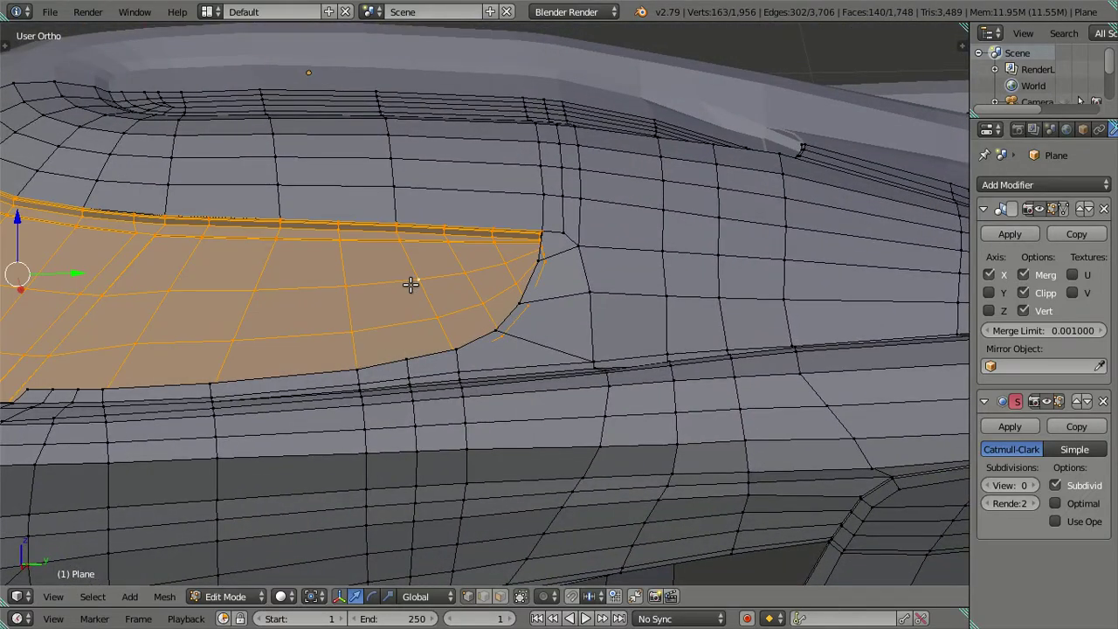
{"action": "key", "text": "h"}
{"action": "mouse_move", "coordinate": [416, 315]}
{"action": "middle_mouse_down"}
{"action": "mouse_move", "coordinate": [492, 341]}
{"action": "mouse_move", "coordinate": [510, 404]}
{"action": "mouse_move", "coordinate": [500, 309]}
{"action": "middle_mouse_up"}
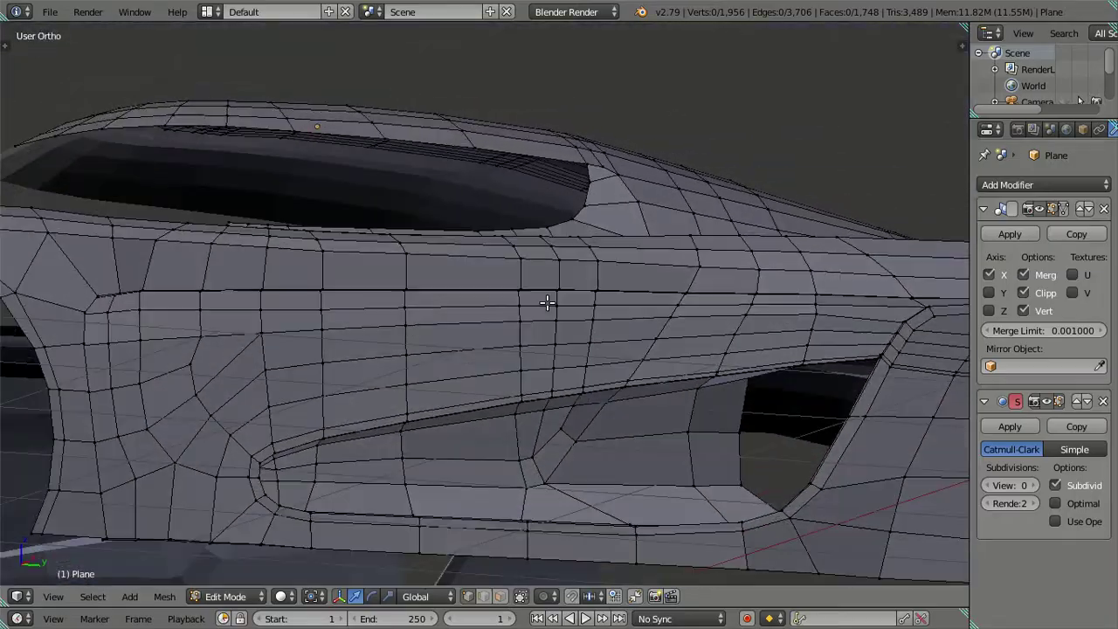
{"action": "mouse_move", "coordinate": [550, 307]}
{"action": "middle_mouse_down"}
{"action": "mouse_move", "coordinate": [450, 357]}
{"action": "mouse_move", "coordinate": [532, 387]}
{"action": "mouse_move", "coordinate": [539, 404]}
{"action": "mouse_move", "coordinate": [544, 387]}
{"action": "mouse_move", "coordinate": [516, 350]}
{"action": "mouse_move", "coordinate": [492, 451]}
{"action": "mouse_move", "coordinate": [480, 364]}
{"action": "mouse_move", "coordinate": [482, 382]}
{"action": "mouse_move", "coordinate": [492, 375]}
{"action": "mouse_move", "coordinate": [508, 480]}
{"action": "mouse_move", "coordinate": [459, 413]}
{"action": "mouse_move", "coordinate": [498, 375]}
{"action": "mouse_move", "coordinate": [516, 379]}
{"action": "mouse_move", "coordinate": [458, 336]}
{"action": "mouse_move", "coordinate": [481, 332]}
{"action": "middle_mouse_up"}
Lower the vertex beside the hood slit slightly along Z, then slide it sideways along X
{"action": "scroll", "coordinate": [459, 413], "scroll_direction": "down", "scroll_amount": 5}
{"action": "scroll", "coordinate": [504, 367], "scroll_direction": "up", "scroll_amount": 5}
{"action": "scroll", "coordinate": [505, 367], "scroll_direction": "down", "scroll_amount": 3}
{"action": "scroll", "coordinate": [430, 324], "scroll_direction": "up", "scroll_amount": 4}
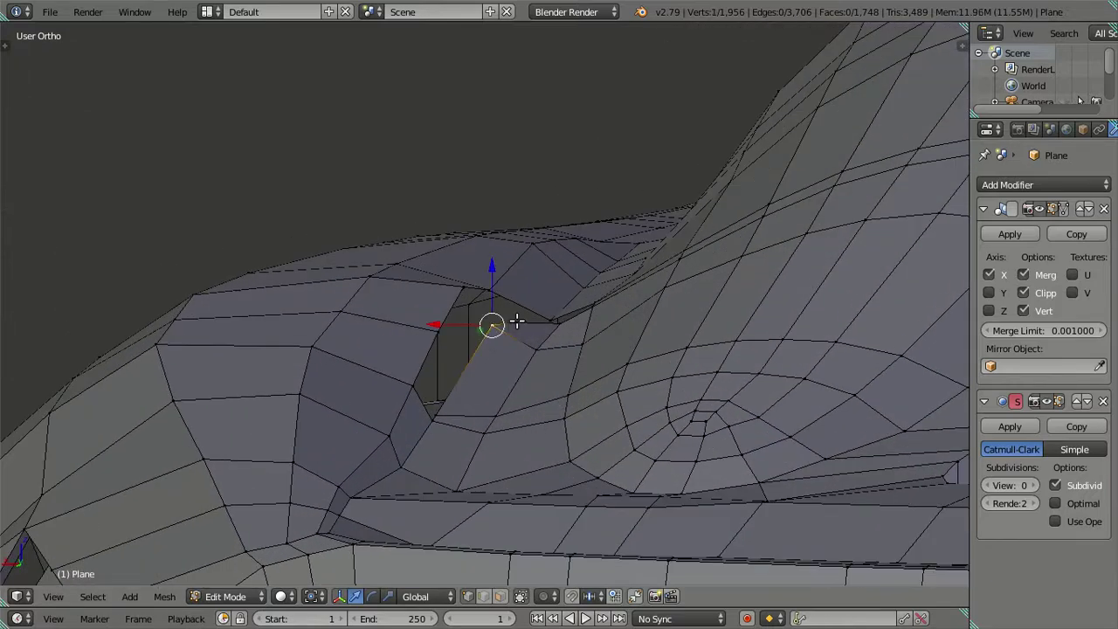
{"action": "left_click_drag", "start_coordinate": [500, 272], "coordinate": [499, 282]}
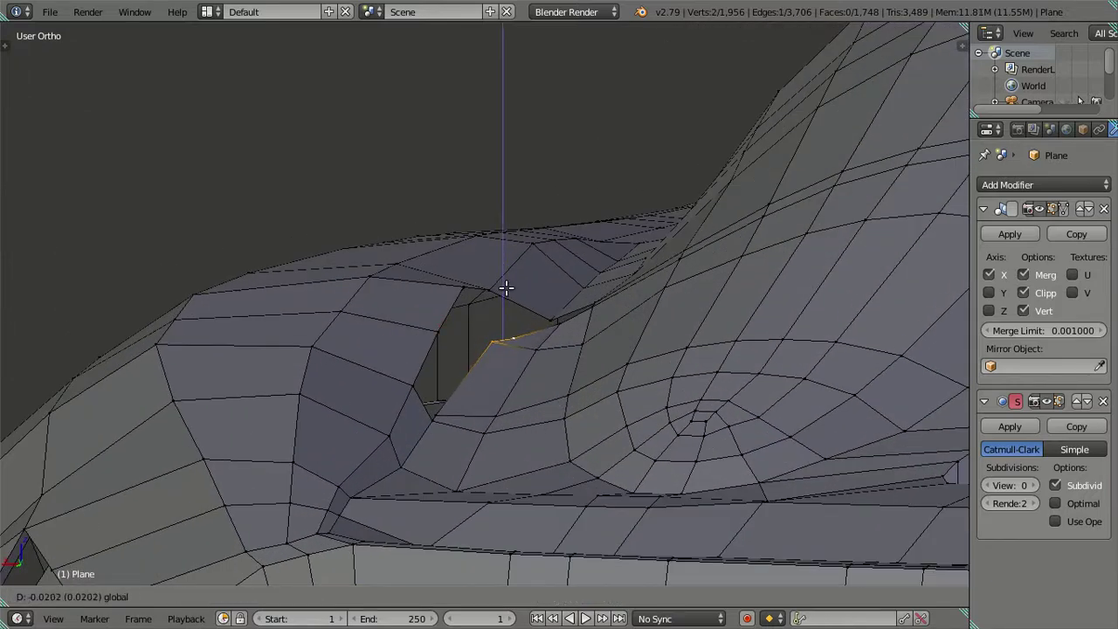
{"action": "left_click", "coordinate": [506, 287]}
{"action": "middle_click_drag", "start_coordinate": [436, 468], "coordinate": [446, 467]}
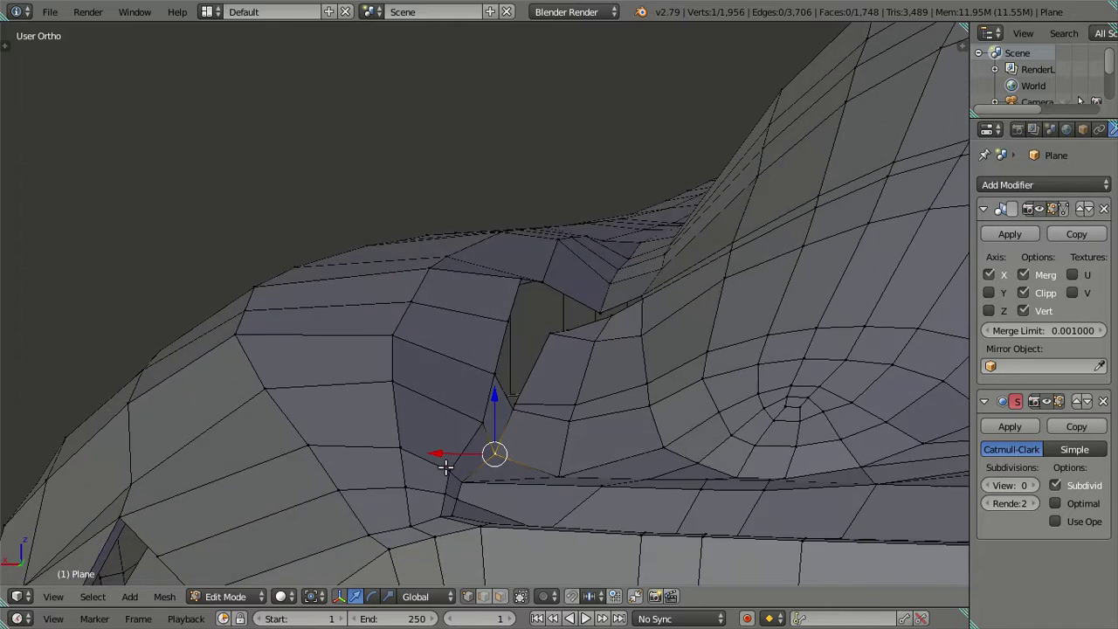
{"action": "left_click_drag", "start_coordinate": [445, 427], "coordinate": [429, 420]}
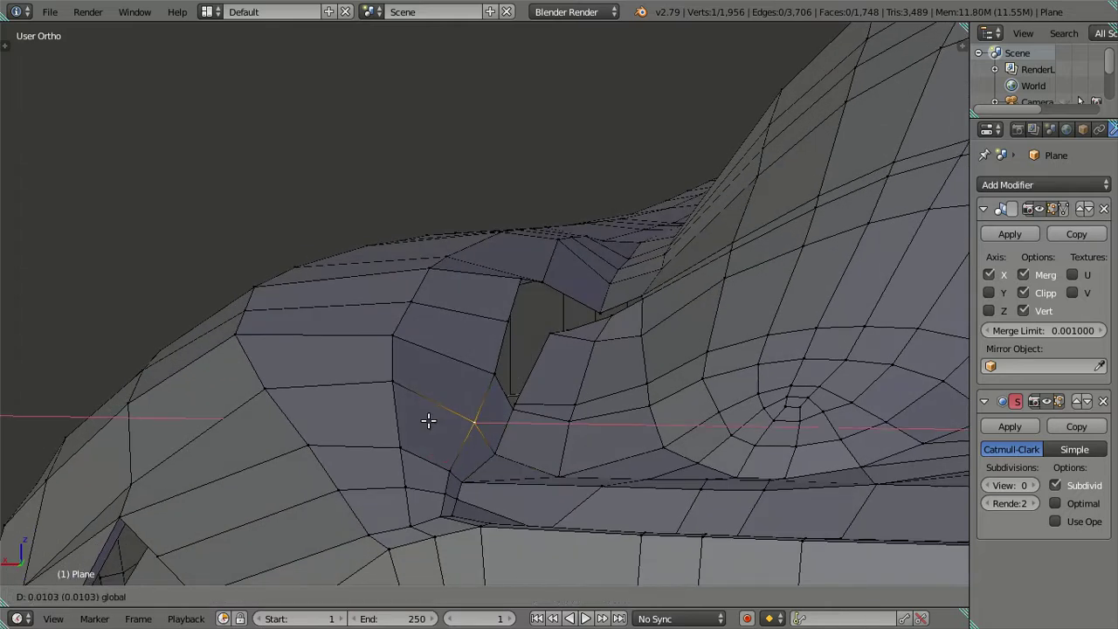
{"action": "left_click", "coordinate": [428, 420]}
{"action": "mouse_move", "coordinate": [472, 449]}
{"action": "middle_mouse_down"}
{"action": "mouse_move", "coordinate": [562, 458]}
{"action": "mouse_move", "coordinate": [533, 405]}
{"action": "mouse_move", "coordinate": [565, 386]}
{"action": "mouse_move", "coordinate": [535, 416]}
{"action": "middle_mouse_up"}
Dissolve the selected side edge loop, dropping the mesh to 1,948 vertices
{"action": "scroll", "coordinate": [535, 416], "scroll_direction": "up", "scroll_amount": 3}
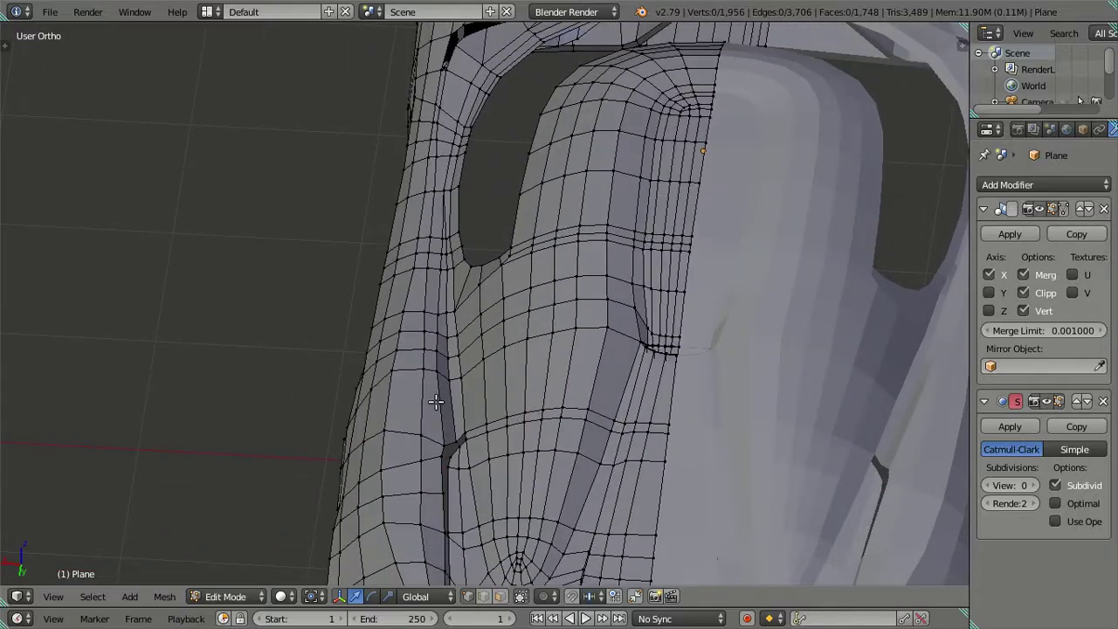
{"action": "key", "text": "x"}
{"action": "left_click", "coordinate": [594, 397]}
Leave edit mode and zoom in on the wheel arch from above
{"action": "scroll", "coordinate": [545, 409], "scroll_direction": "down", "scroll_amount": 2}
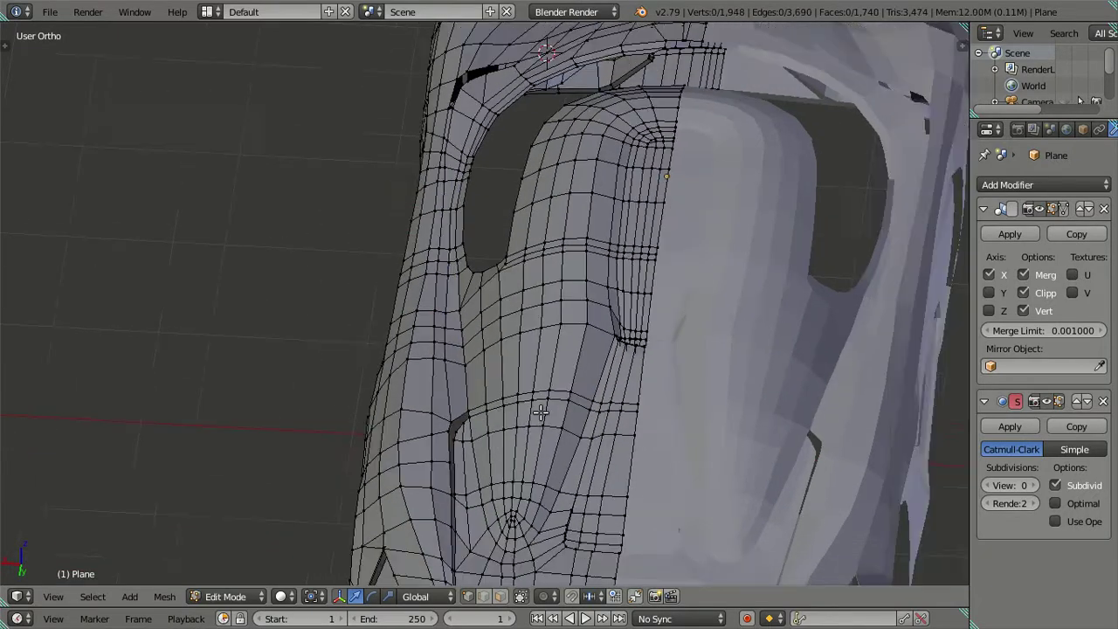
{"action": "scroll", "coordinate": [545, 409], "scroll_direction": "down", "scroll_amount": 2}
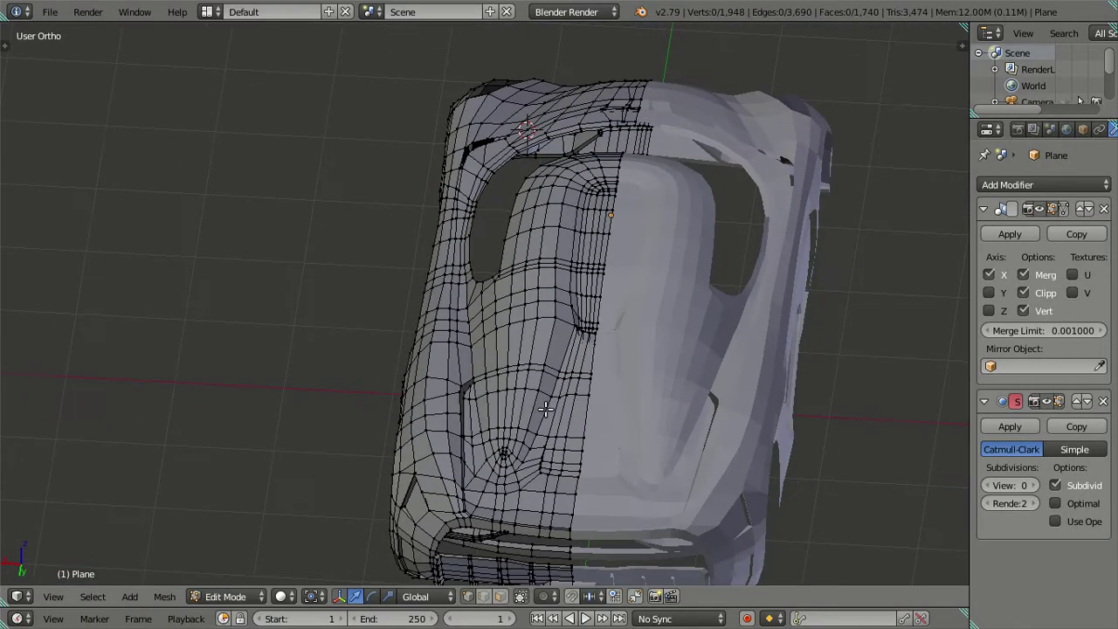
{"action": "scroll", "coordinate": [544, 409], "scroll_direction": "up", "scroll_amount": 3}
{"action": "mouse_move", "coordinate": [545, 409]}
{"action": "middle_mouse_down"}
{"action": "mouse_move", "coordinate": [588, 438]}
{"action": "mouse_move", "coordinate": [601, 386]}
{"action": "mouse_move", "coordinate": [568, 502]}
{"action": "mouse_move", "coordinate": [725, 387]}
{"action": "mouse_move", "coordinate": [533, 410]}
{"action": "mouse_move", "coordinate": [578, 368]}
{"action": "mouse_move", "coordinate": [572, 316]}
{"action": "mouse_move", "coordinate": [520, 397]}
{"action": "mouse_move", "coordinate": [528, 421]}
{"action": "middle_mouse_up"}
{"action": "key", "text": "Tab"}
{"action": "key", "text": "Tab"}
{"action": "scroll", "coordinate": [521, 397], "scroll_direction": "up", "scroll_amount": 2}
{"action": "scroll", "coordinate": [512, 374], "scroll_direction": "up", "scroll_amount": 2}
{"action": "scroll", "coordinate": [541, 416], "scroll_direction": "up", "scroll_amount": 2}
Try loop cuts across the wheel arch and cancel them while orbiting around it
{"action": "key", "text": "ctrl+r"}
{"action": "key", "text": "Escape"}
{"action": "mouse_move", "coordinate": [599, 381]}
{"action": "middle_mouse_down"}
{"action": "mouse_move", "coordinate": [579, 357]}
{"action": "mouse_move", "coordinate": [540, 389]}
{"action": "mouse_move", "coordinate": [638, 265]}
{"action": "mouse_move", "coordinate": [549, 349]}
{"action": "middle_mouse_up"}
{"action": "scroll", "coordinate": [493, 323], "scroll_direction": "up", "scroll_amount": 2}
{"action": "mouse_move", "coordinate": [493, 324]}
{"action": "middle_mouse_down"}
{"action": "mouse_move", "coordinate": [536, 400]}
{"action": "mouse_move", "coordinate": [579, 312]}
{"action": "middle_mouse_up"}
{"action": "scroll", "coordinate": [577, 407], "scroll_direction": "up", "scroll_amount": 2}
{"action": "mouse_move", "coordinate": [543, 371]}
{"action": "middle_mouse_down"}
{"action": "mouse_move", "coordinate": [520, 348]}
{"action": "mouse_move", "coordinate": [531, 281]}
{"action": "middle_mouse_up"}
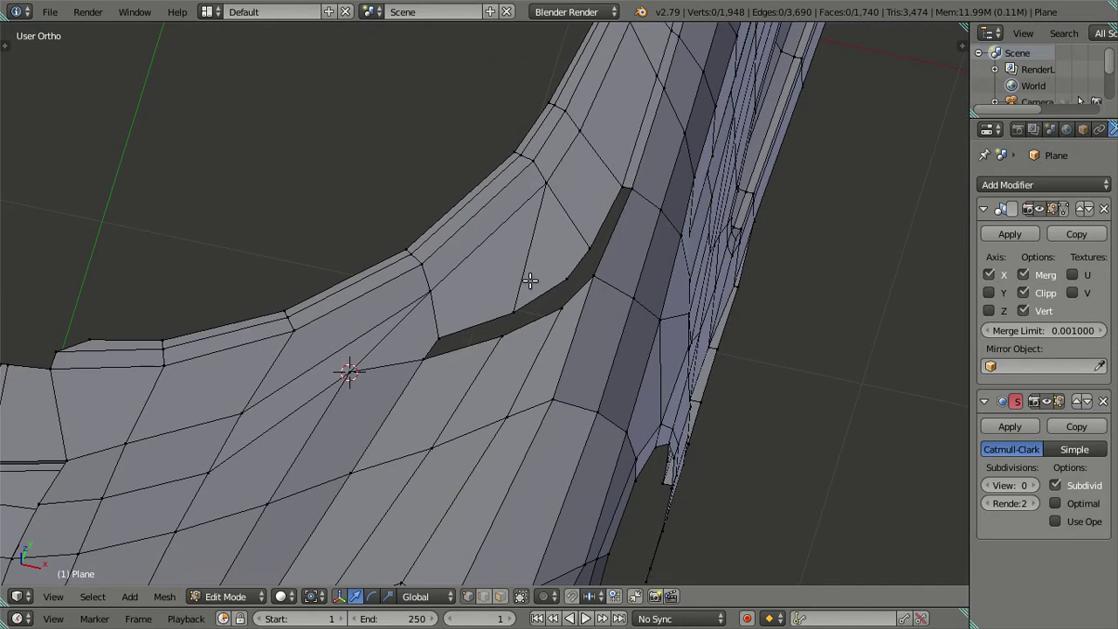
{"action": "mouse_move", "coordinate": [543, 231]}
{"action": "middle_mouse_down"}
{"action": "mouse_move", "coordinate": [504, 386]}
{"action": "mouse_move", "coordinate": [539, 391]}
{"action": "mouse_move", "coordinate": [519, 394]}
{"action": "mouse_move", "coordinate": [546, 361]}
{"action": "middle_mouse_up"}
{"action": "key", "text": "ctrl+r"}
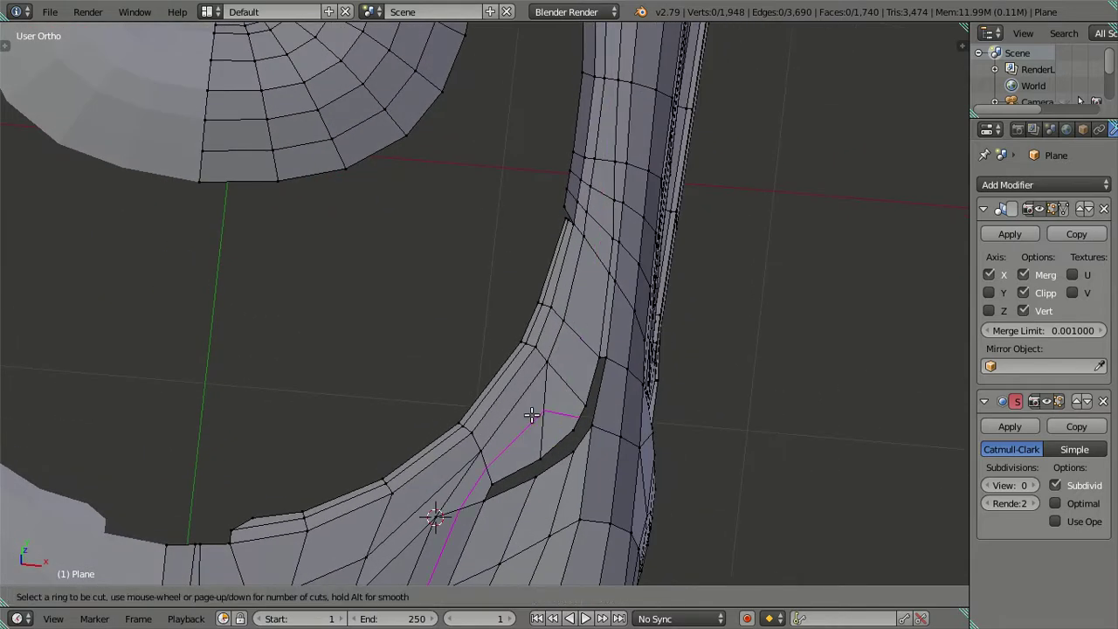
{"action": "key", "text": "Escape"}
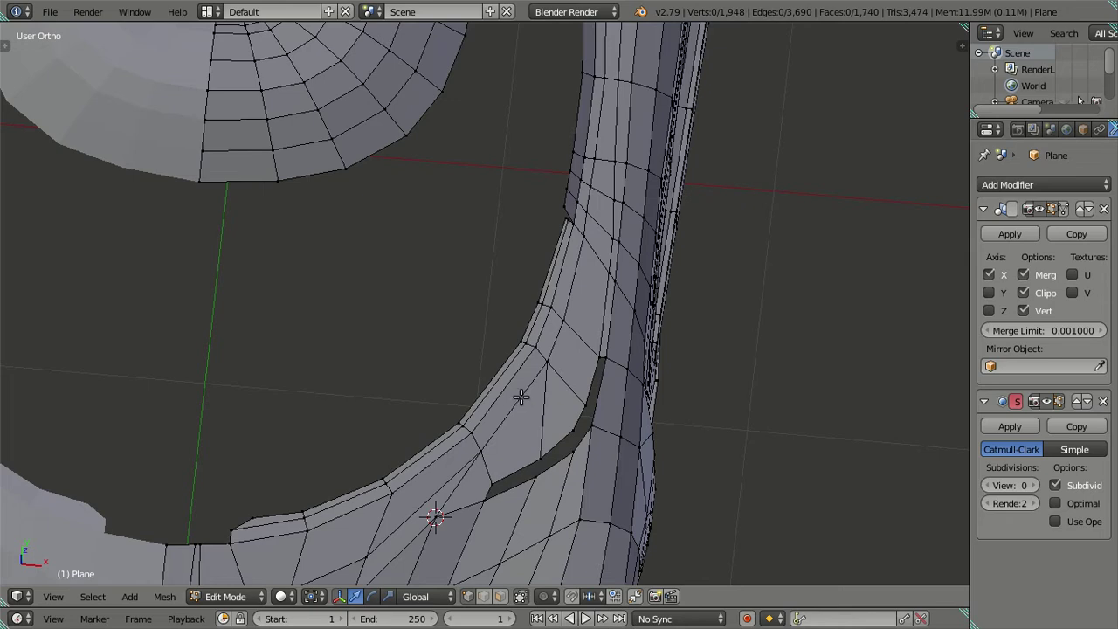
Begin sliding the vertex at the intake corner along the X axis, about 0.0036 units so far
{"action": "mouse_move", "coordinate": [544, 448]}
{"action": "middle_mouse_down"}
{"action": "mouse_move", "coordinate": [583, 467]}
{"action": "mouse_move", "coordinate": [550, 331]}
{"action": "middle_mouse_up"}
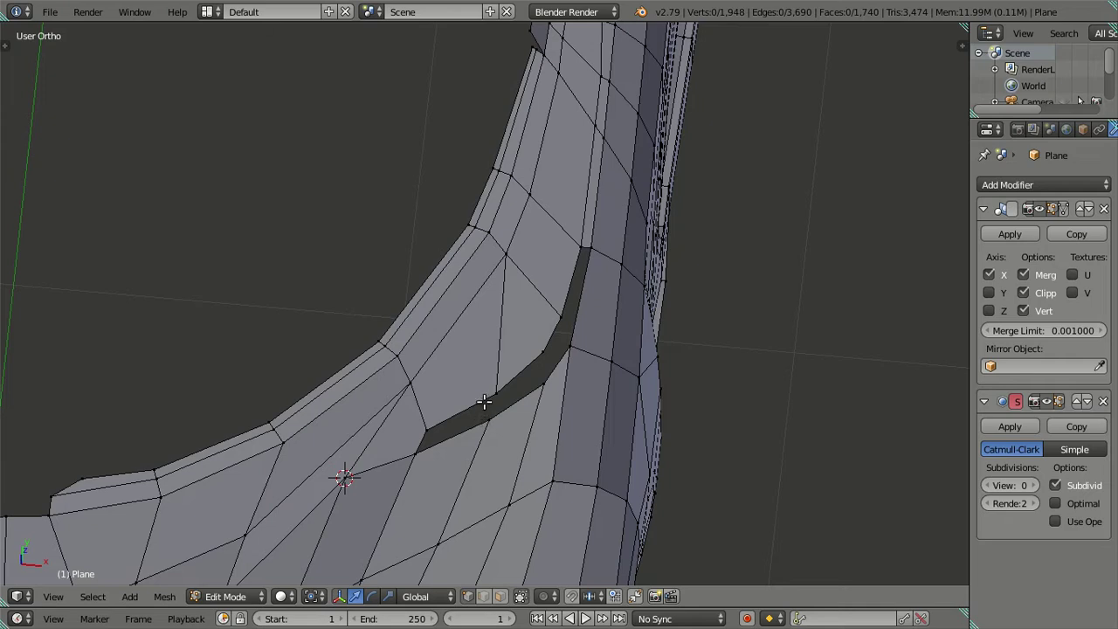
{"action": "scroll", "coordinate": [485, 399], "scroll_direction": "down", "scroll_amount": 1}
{"action": "scroll", "coordinate": [480, 410], "scroll_direction": "down", "scroll_amount": 1}
{"action": "scroll", "coordinate": [476, 424], "scroll_direction": "down", "scroll_amount": 1}
{"action": "scroll", "coordinate": [473, 437], "scroll_direction": "down", "scroll_amount": 1}
{"action": "scroll", "coordinate": [472, 437], "scroll_direction": "up", "scroll_amount": 2}
{"action": "scroll", "coordinate": [434, 449], "scroll_direction": "up", "scroll_amount": 2}
{"action": "scroll", "coordinate": [439, 419], "scroll_direction": "up", "scroll_amount": 2}
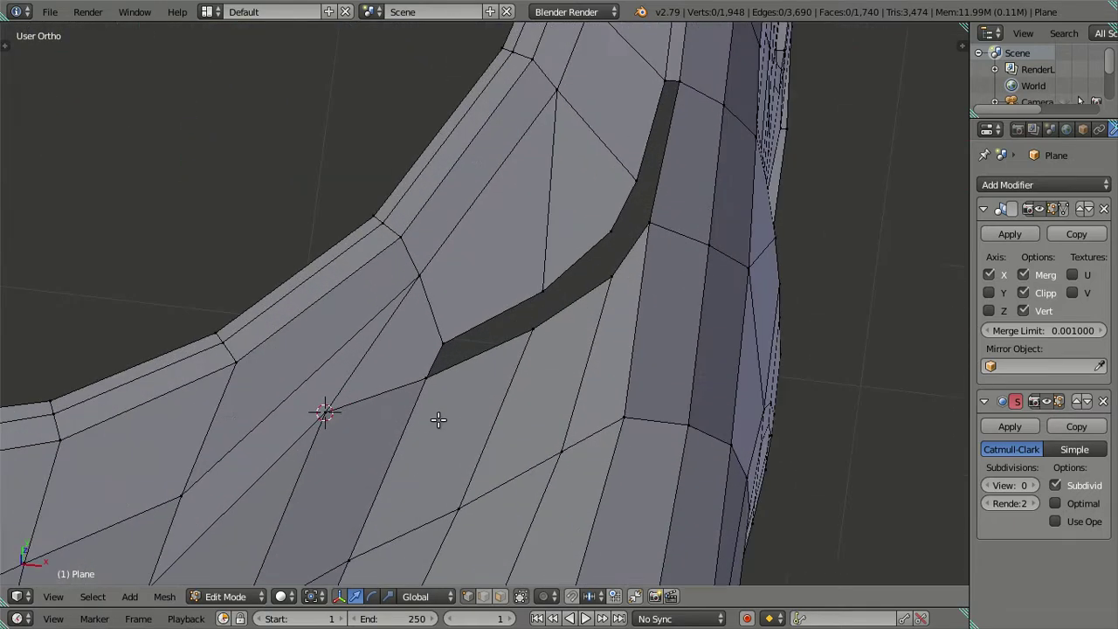
{"action": "scroll", "coordinate": [439, 419], "scroll_direction": "down", "scroll_amount": 1}
{"action": "scroll", "coordinate": [429, 380], "scroll_direction": "down", "scroll_amount": 1}
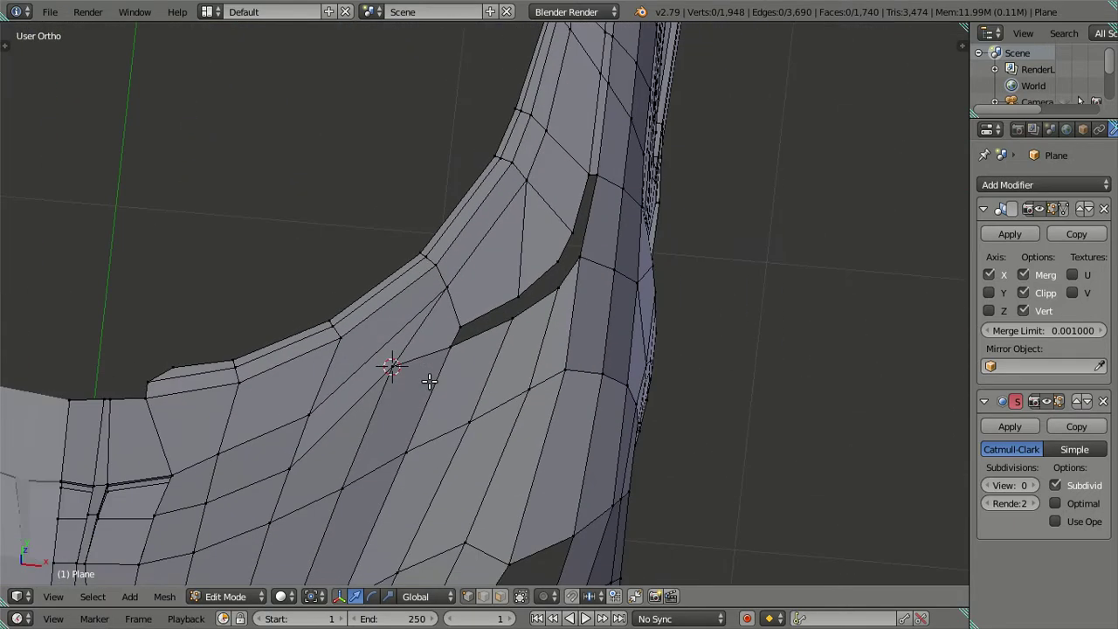
{"action": "scroll", "coordinate": [395, 375], "scroll_direction": "up", "scroll_amount": 1}
{"action": "scroll", "coordinate": [352, 387], "scroll_direction": "down", "scroll_amount": 2}
{"action": "middle_click_drag", "start_coordinate": [389, 390], "coordinate": [440, 396]}
{"action": "left_click_drag", "start_coordinate": [515, 363], "coordinate": [527, 361]}
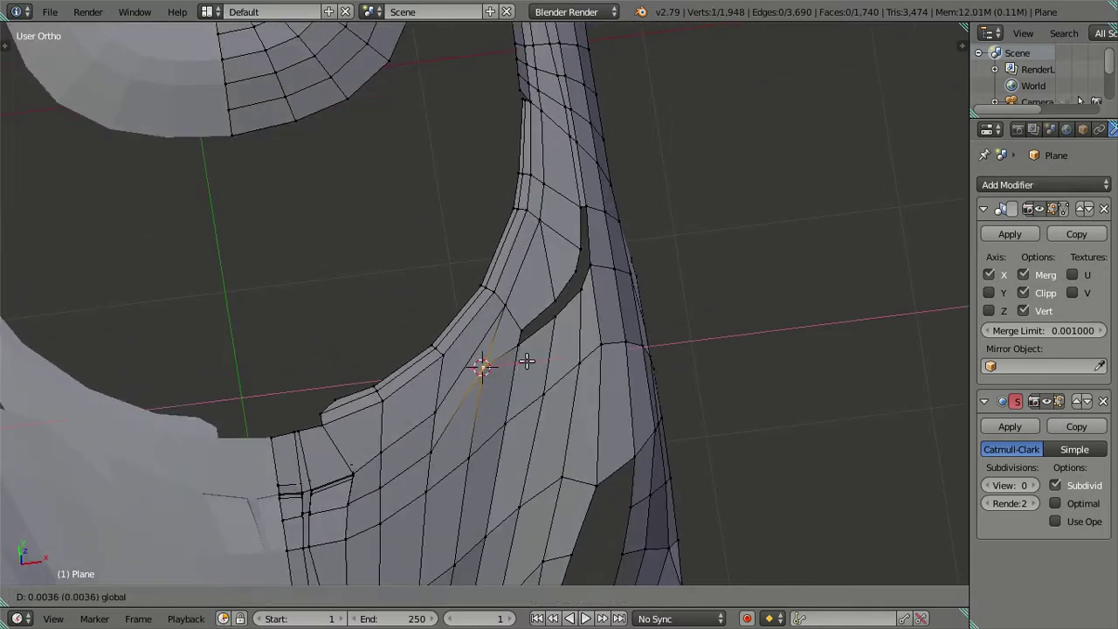
In Top Ortho view, slide the hood vertices sideways along X to follow the reference car
{"action": "left_click", "coordinate": [532, 360]}
{"action": "key", "text": "KP_7"}
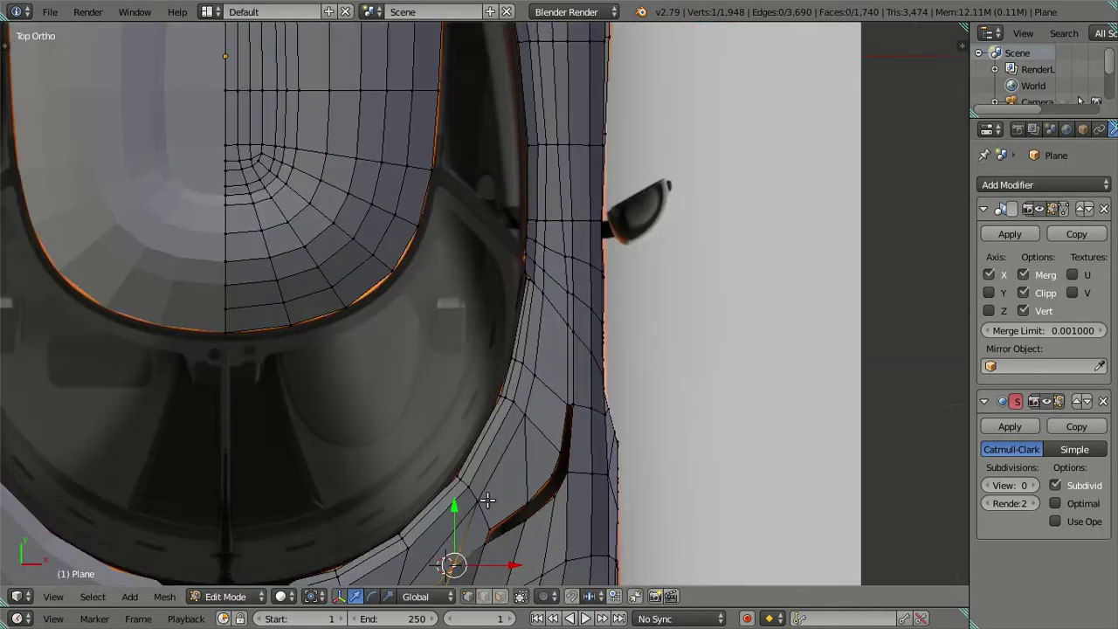
{"action": "scroll", "coordinate": [524, 210], "scroll_direction": "up", "scroll_amount": 3}
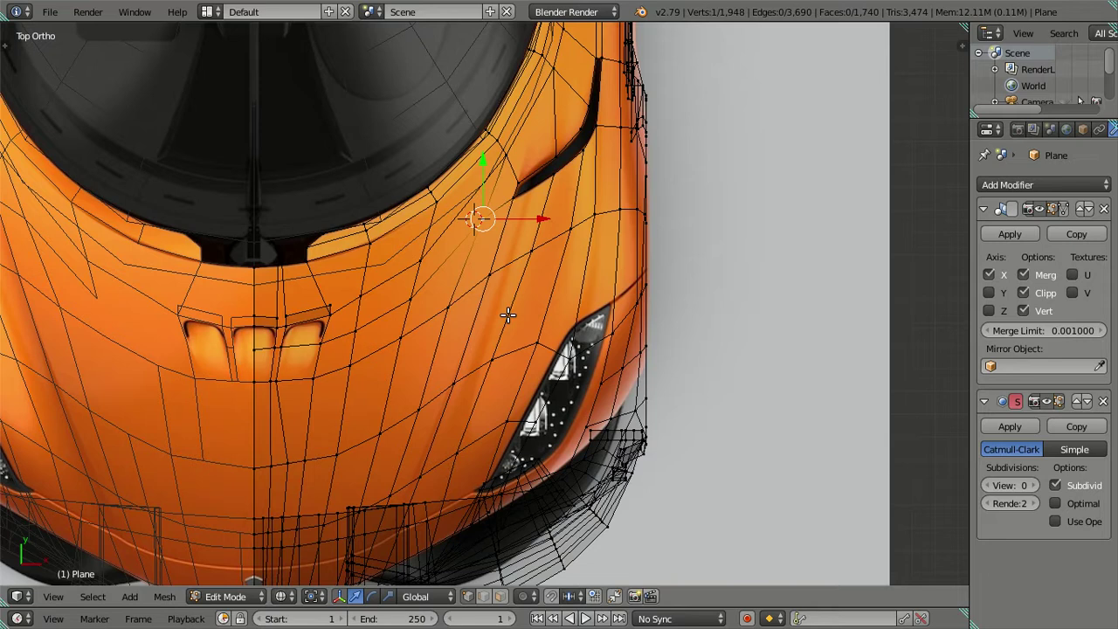
{"action": "scroll", "coordinate": [507, 314], "scroll_direction": "up", "scroll_amount": 1}
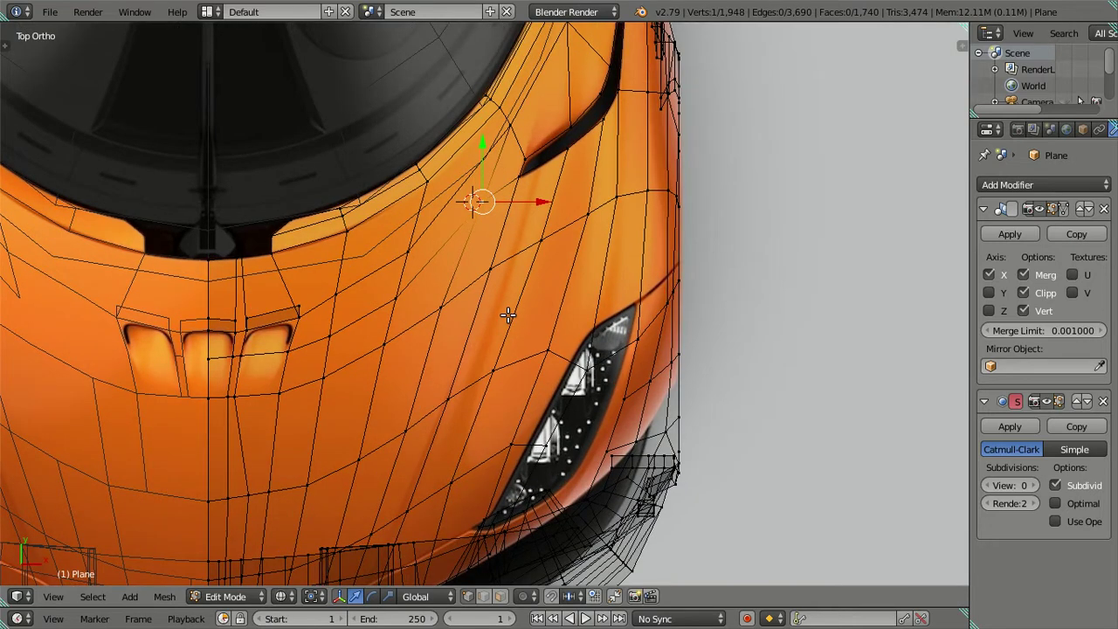
{"action": "scroll", "coordinate": [482, 273], "scroll_direction": "up", "scroll_amount": 1}
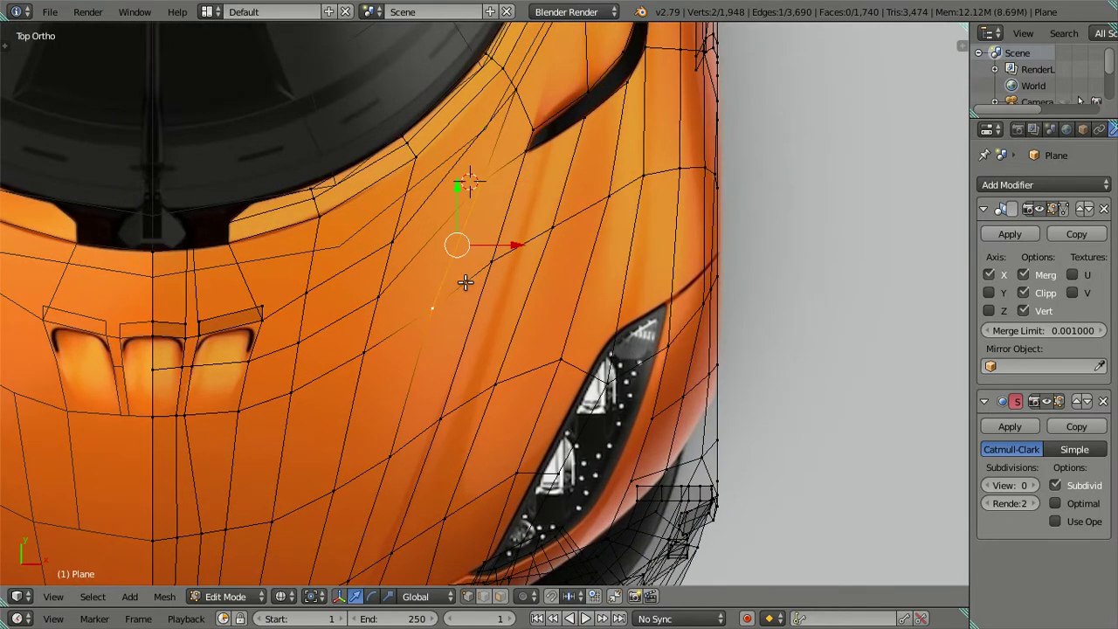
{"action": "left_click_drag", "start_coordinate": [518, 240], "coordinate": [520, 237]}
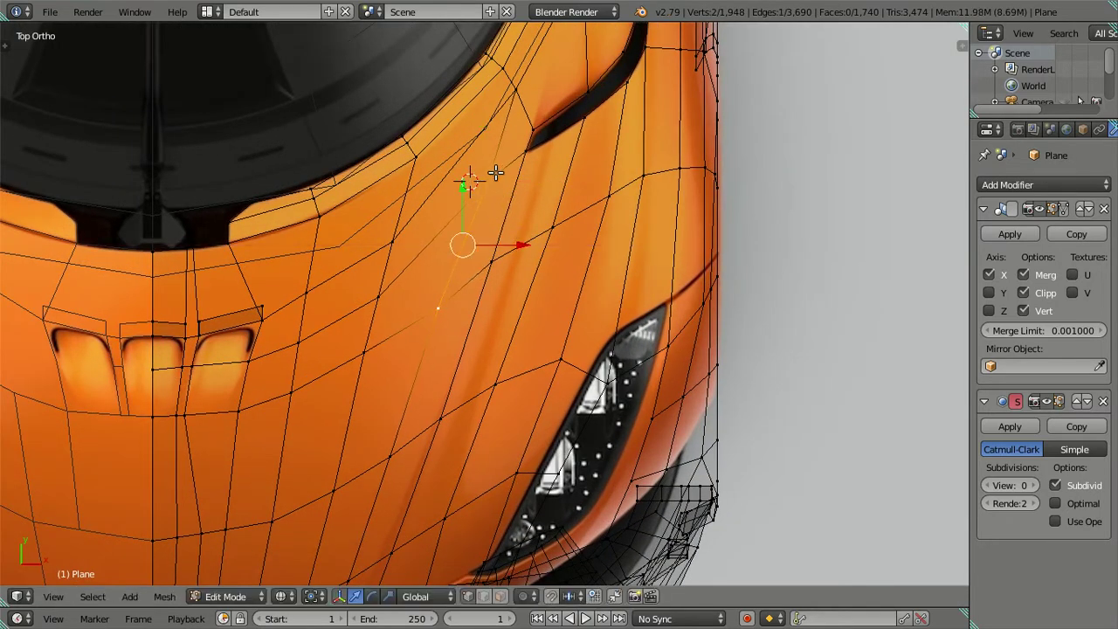
{"action": "left_click_drag", "start_coordinate": [542, 180], "coordinate": [540, 180]}
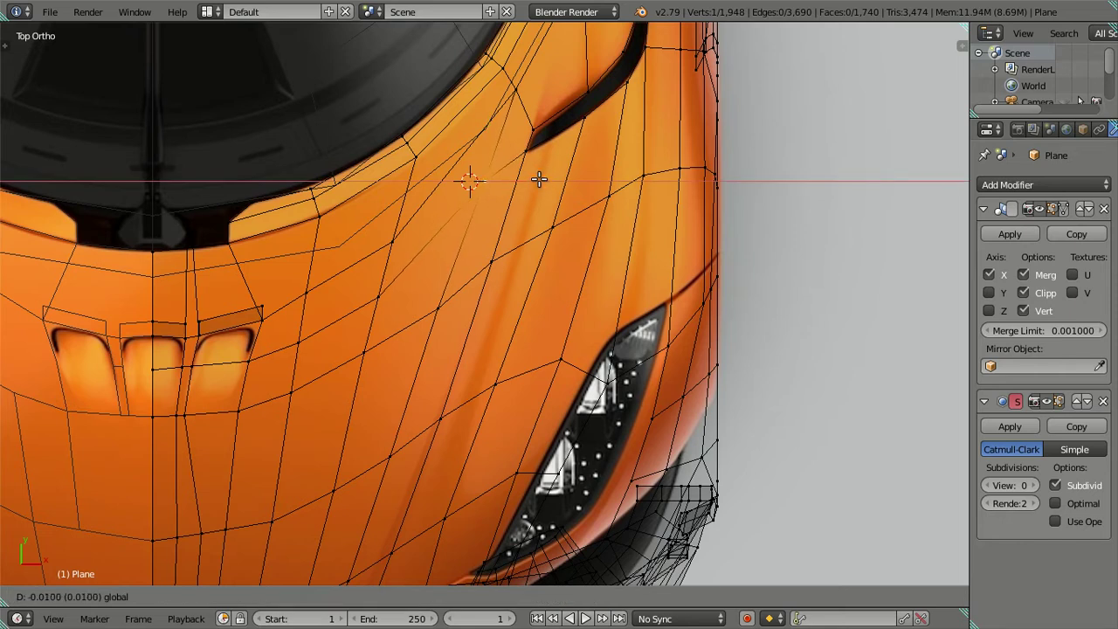
{"action": "left_click_drag", "start_coordinate": [539, 180], "coordinate": [538, 181]}
Switch to plain grey solid shading and inspect the hood edge from an angle
{"action": "key", "text": "alt+z"}
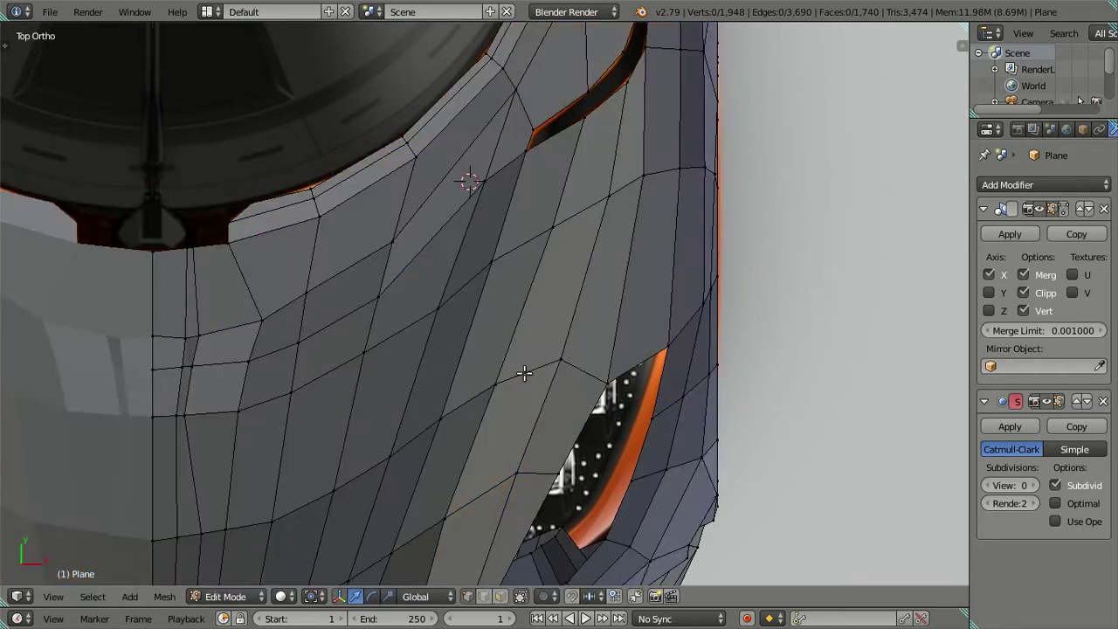
{"action": "mouse_move", "coordinate": [524, 373]}
{"action": "middle_mouse_down"}
{"action": "mouse_move", "coordinate": [477, 457]}
{"action": "mouse_move", "coordinate": [482, 284]}
{"action": "mouse_move", "coordinate": [449, 512]}
{"action": "mouse_move", "coordinate": [439, 460]}
{"action": "mouse_move", "coordinate": [403, 431]}
{"action": "middle_mouse_up"}
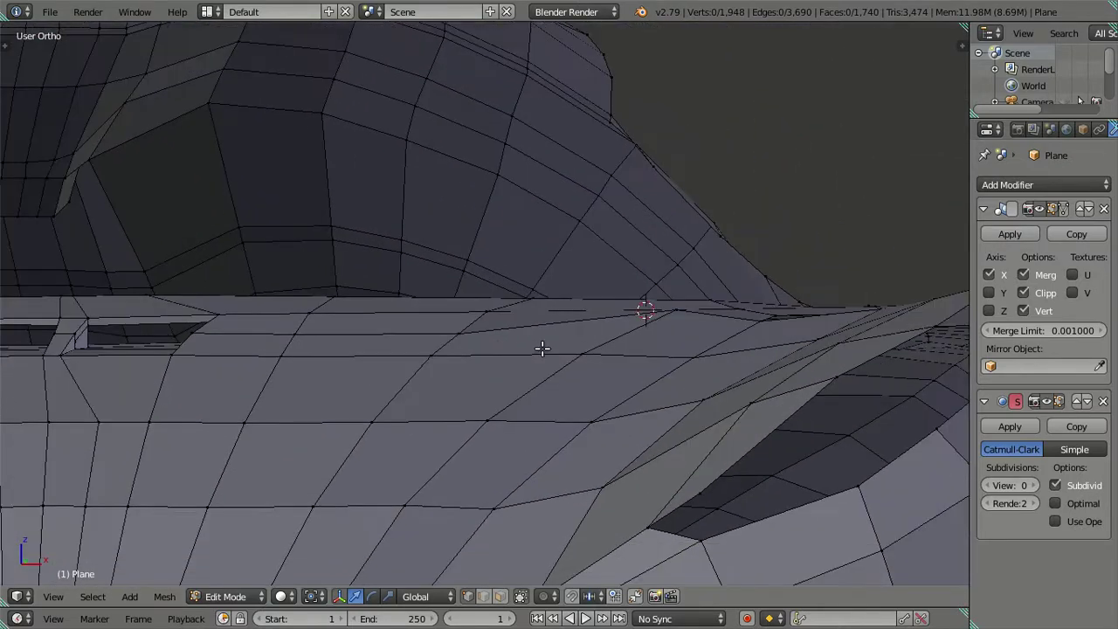
{"action": "right_click", "coordinate": [455, 333]}
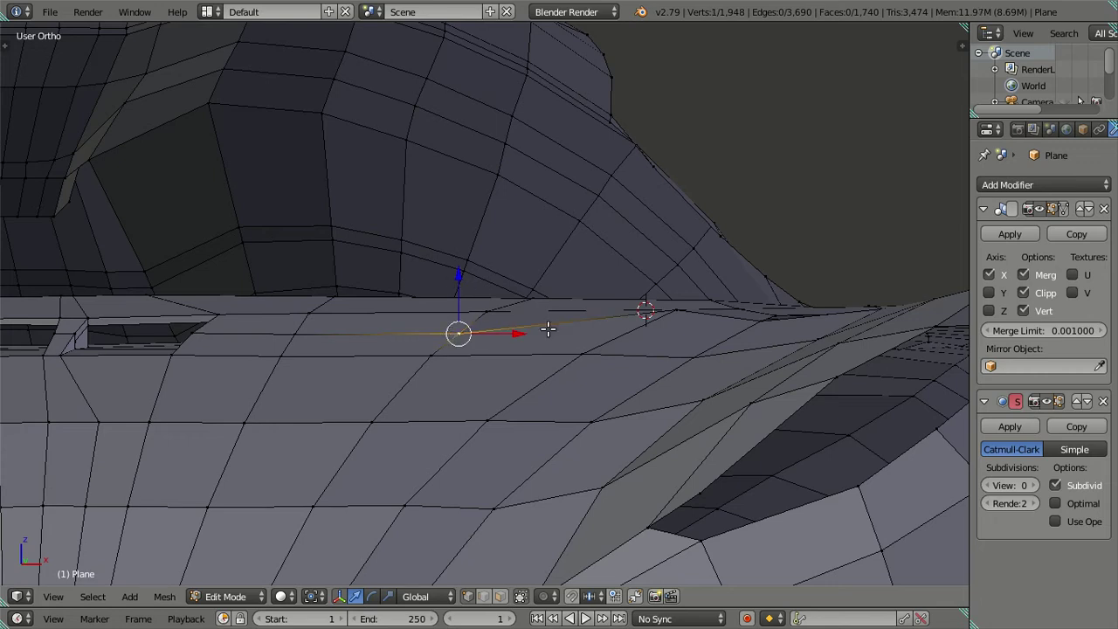
{"action": "scroll", "coordinate": [548, 328], "scroll_direction": "down", "scroll_amount": 3}
{"action": "key", "text": "Tab"}
{"action": "mouse_move", "coordinate": [576, 379]}
{"action": "middle_mouse_down"}
{"action": "mouse_move", "coordinate": [646, 360]}
{"action": "mouse_move", "coordinate": [537, 384]}
{"action": "mouse_move", "coordinate": [506, 428]}
{"action": "mouse_move", "coordinate": [499, 364]}
{"action": "mouse_move", "coordinate": [546, 392]}
{"action": "mouse_move", "coordinate": [532, 411]}
{"action": "mouse_move", "coordinate": [509, 357]}
{"action": "mouse_move", "coordinate": [437, 424]}
{"action": "mouse_move", "coordinate": [466, 324]}
{"action": "mouse_move", "coordinate": [466, 337]}
{"action": "middle_mouse_up"}
{"action": "scroll", "coordinate": [646, 358], "scroll_direction": "up", "scroll_amount": 3}
{"action": "key", "text": "Tab"}
Deselect all vertices and orbit around the hood mesh to review its contours
{"action": "key", "text": "a"}
{"action": "scroll", "coordinate": [509, 356], "scroll_direction": "down", "scroll_amount": 3}
{"action": "scroll", "coordinate": [460, 395], "scroll_direction": "up", "scroll_amount": 3}
{"action": "scroll", "coordinate": [460, 395], "scroll_direction": "up", "scroll_amount": 2}
{"action": "mouse_move", "coordinate": [519, 300]}
{"action": "middle_mouse_down"}
{"action": "mouse_move", "coordinate": [485, 354]}
{"action": "mouse_move", "coordinate": [462, 353]}
{"action": "middle_mouse_up"}
{"action": "scroll", "coordinate": [460, 376], "scroll_direction": "up", "scroll_amount": 2}
{"action": "mouse_move", "coordinate": [504, 302]}
{"action": "middle_mouse_down"}
{"action": "mouse_move", "coordinate": [469, 337]}
{"action": "mouse_move", "coordinate": [442, 300]}
{"action": "mouse_move", "coordinate": [392, 274]}
{"action": "mouse_move", "coordinate": [380, 288]}
{"action": "middle_mouse_up"}
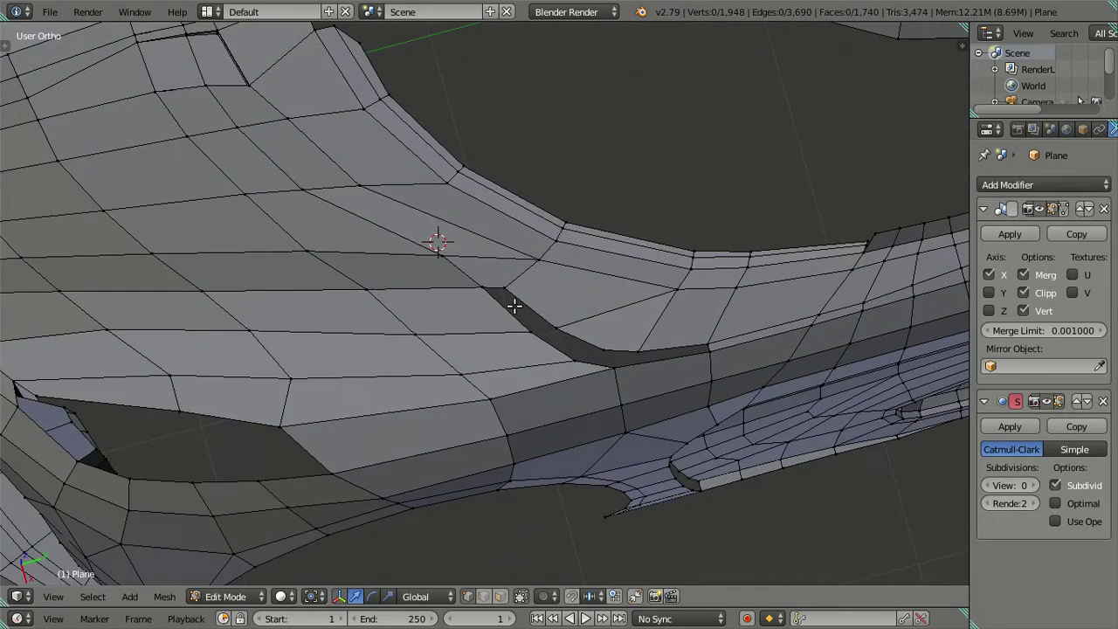
{"action": "middle_click_drag", "start_coordinate": [514, 305], "coordinate": [286, 298], "text": "shift"}
{"action": "mouse_move", "coordinate": [459, 371]}
{"action": "middle_mouse_down"}
{"action": "mouse_move", "coordinate": [444, 384]}
{"action": "mouse_move", "coordinate": [524, 360]}
{"action": "mouse_move", "coordinate": [608, 372]}
{"action": "middle_mouse_up"}
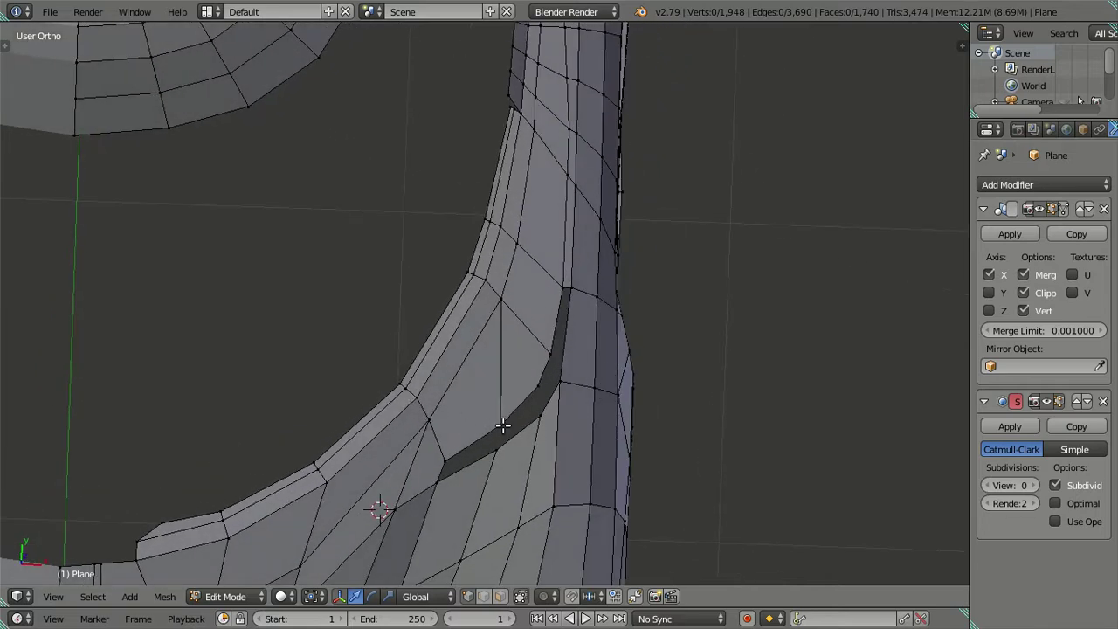
Orbit toward the wheel-arch intake, trying and then cancelling a loop cut there
{"action": "mouse_move", "coordinate": [510, 407]}
{"action": "middle_mouse_down"}
{"action": "mouse_move", "coordinate": [476, 384]}
{"action": "mouse_move", "coordinate": [458, 439]}
{"action": "middle_mouse_up"}
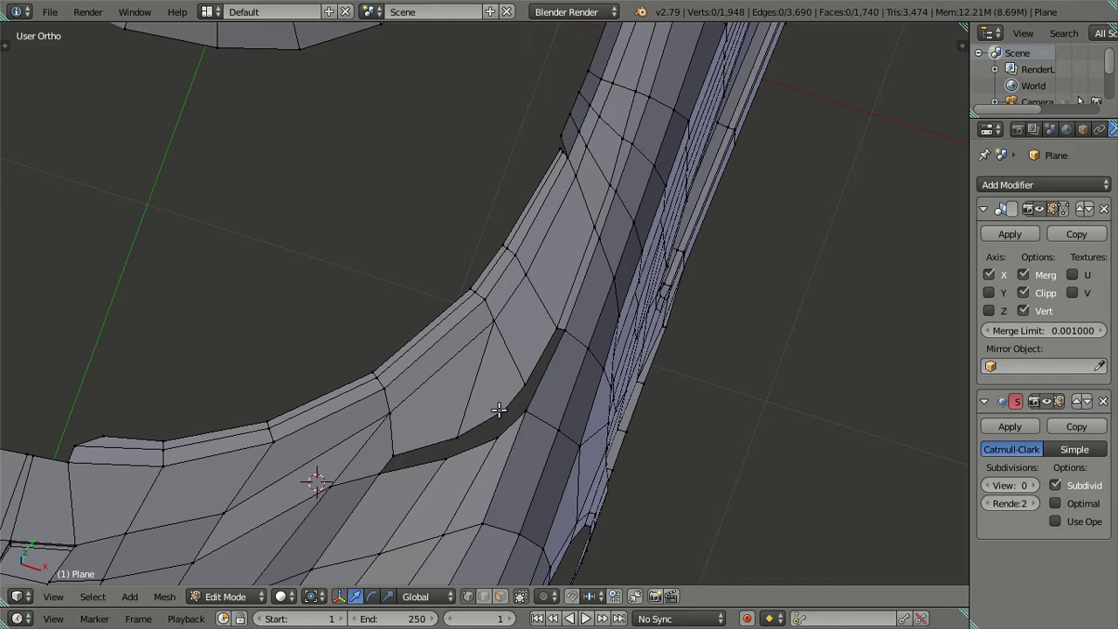
{"action": "key", "text": "ctrl+r"}
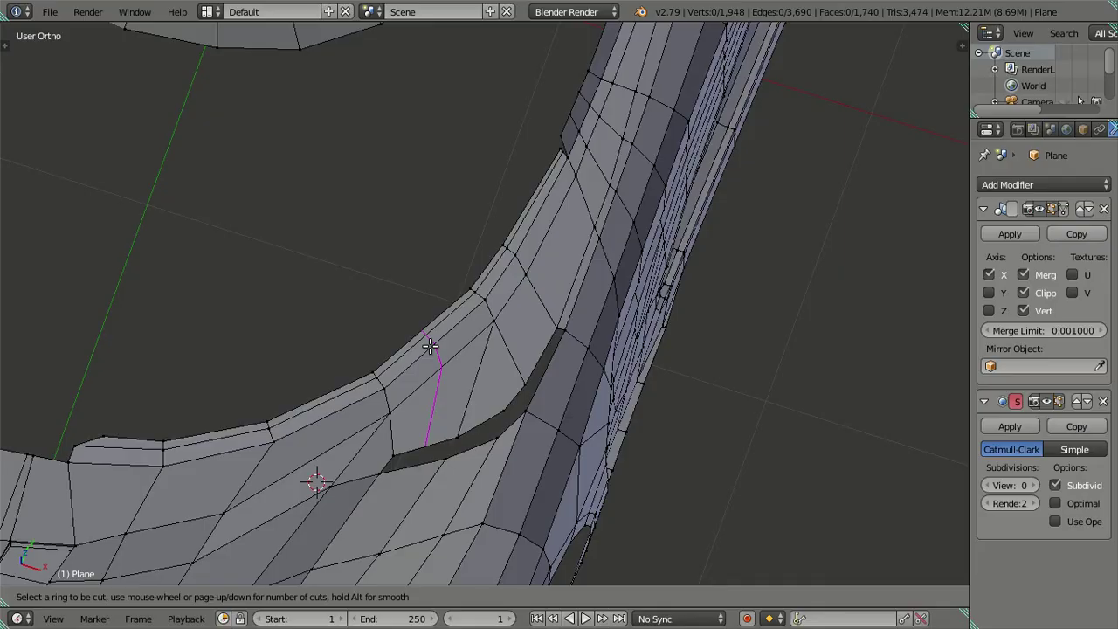
{"action": "right_click", "coordinate": [430, 346]}
{"action": "mouse_move", "coordinate": [459, 362]}
{"action": "middle_mouse_down"}
{"action": "mouse_move", "coordinate": [458, 374]}
{"action": "mouse_move", "coordinate": [372, 382]}
{"action": "mouse_move", "coordinate": [399, 419]}
{"action": "mouse_move", "coordinate": [499, 337]}
{"action": "mouse_move", "coordinate": [490, 334]}
{"action": "mouse_move", "coordinate": [548, 411]}
{"action": "middle_mouse_up"}
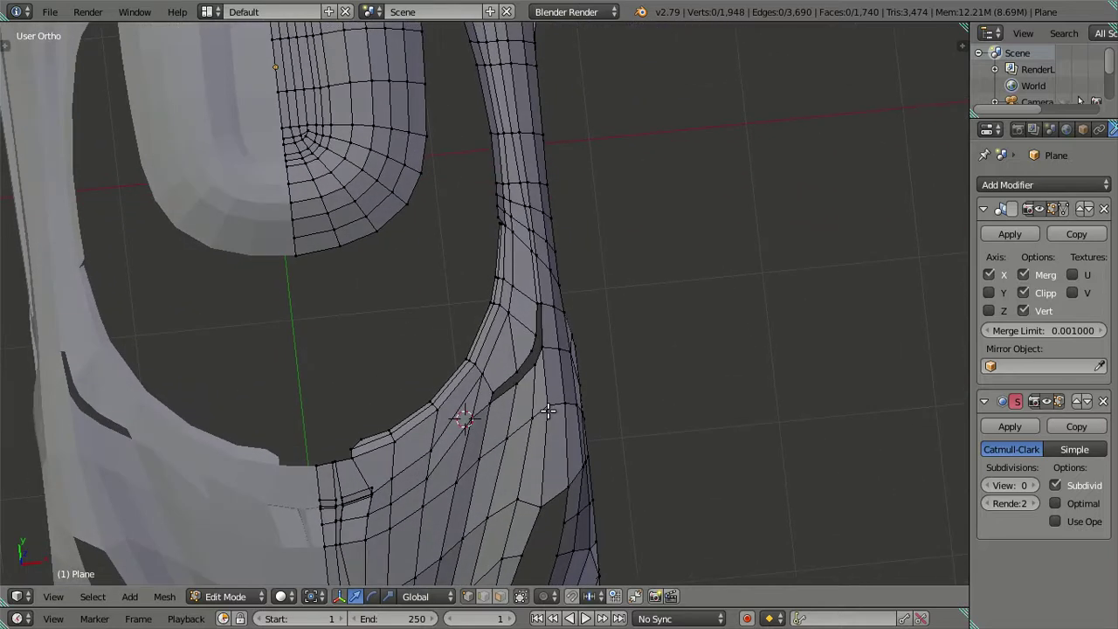
{"action": "scroll", "coordinate": [486, 444], "scroll_direction": "up", "scroll_amount": 2}
{"action": "scroll", "coordinate": [484, 332], "scroll_direction": "up", "scroll_amount": 2}
{"action": "scroll", "coordinate": [482, 337], "scroll_direction": "up", "scroll_amount": 1}
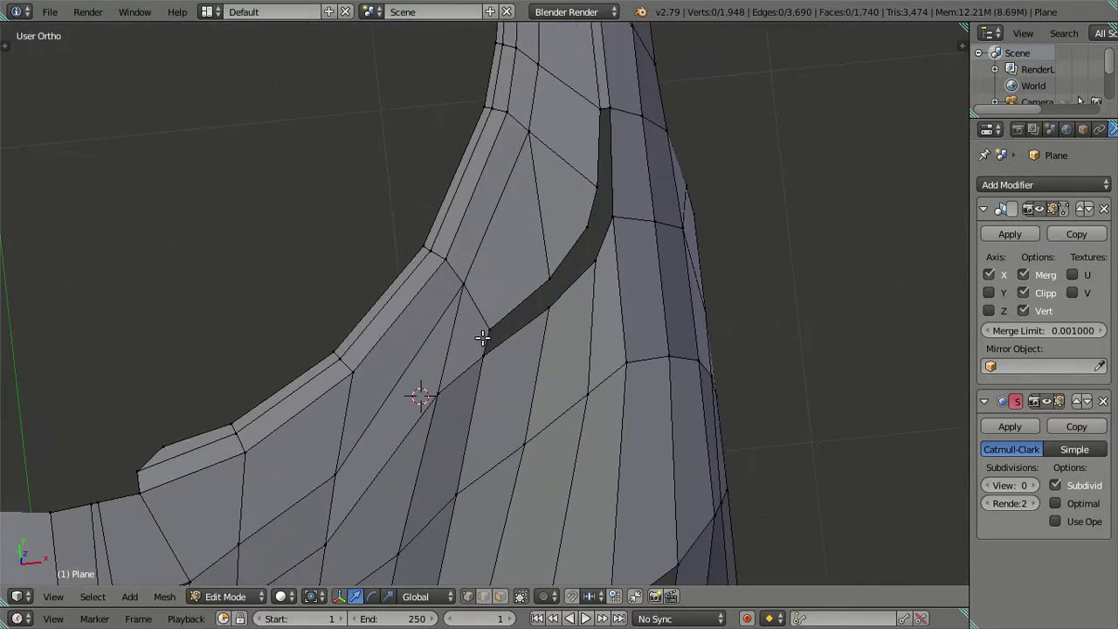
In Top Ortho, lower the fender vertex at the intake's front corner by about 0.13 units
{"action": "key", "text": "KP_7"}
{"action": "right_click", "coordinate": [476, 299]}
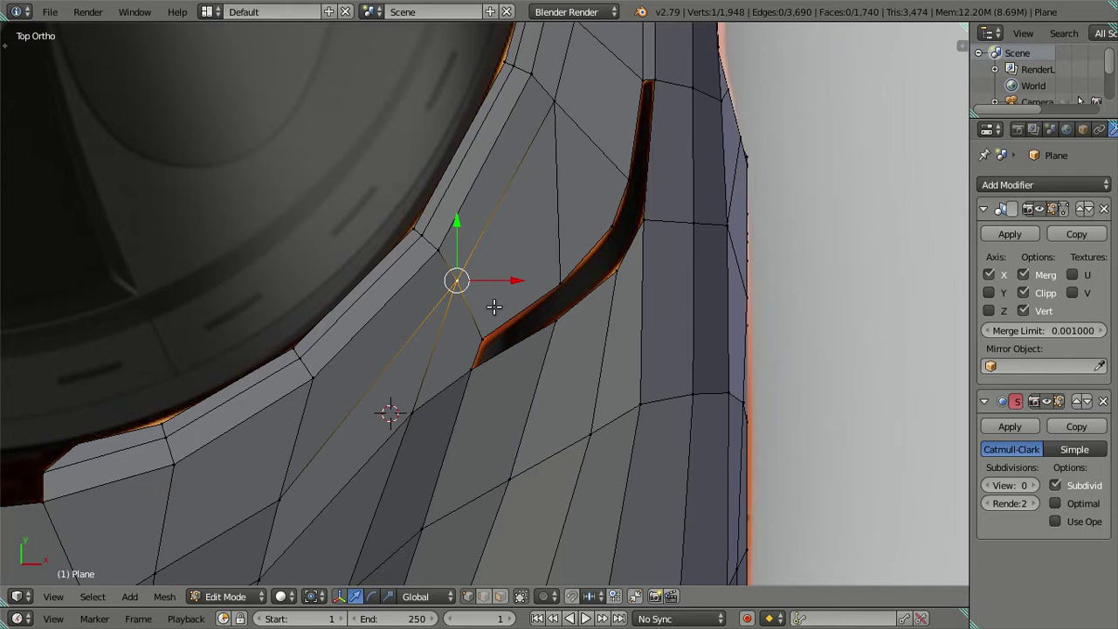
{"action": "key", "text": "g"}
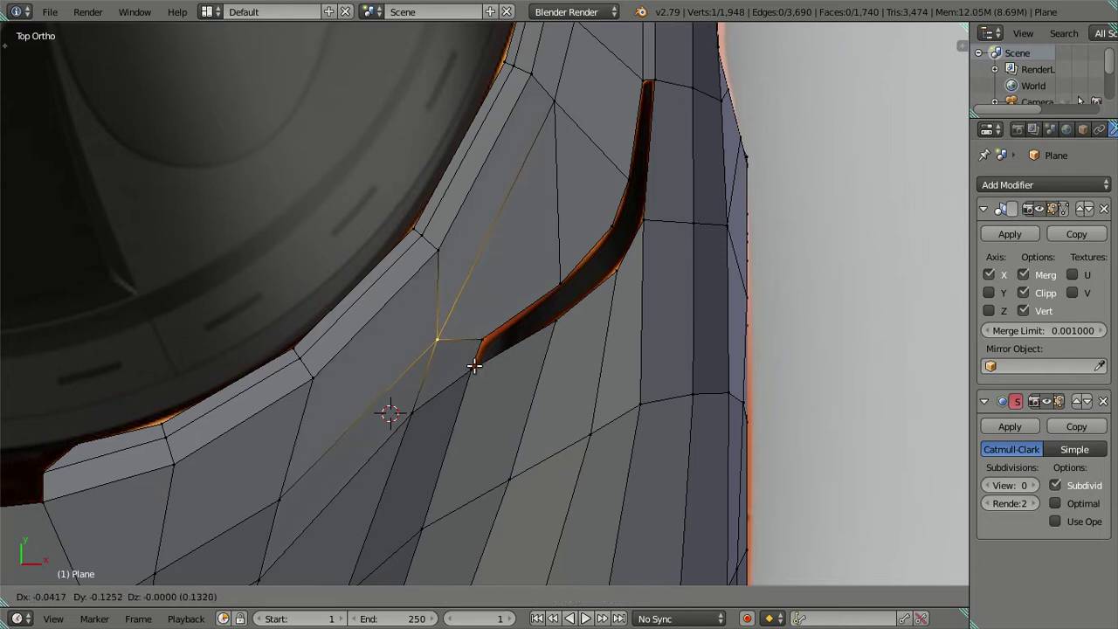
{"action": "left_click", "coordinate": [473, 365]}
Deselect all and zoom in on the curved side intake beside the wheel arch
{"action": "key", "text": "a"}
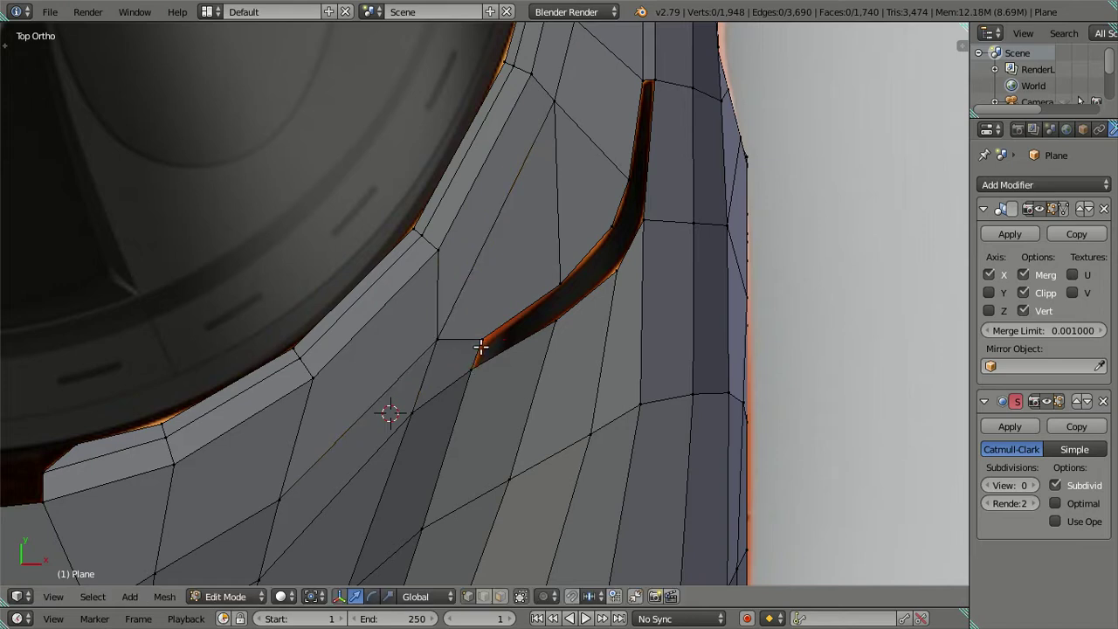
{"action": "scroll", "coordinate": [480, 346], "scroll_direction": "down", "scroll_amount": 2}
{"action": "scroll", "coordinate": [489, 384], "scroll_direction": "down", "scroll_amount": 2}
{"action": "scroll", "coordinate": [498, 437], "scroll_direction": "down", "scroll_amount": 2}
{"action": "scroll", "coordinate": [505, 467], "scroll_direction": "down", "scroll_amount": 2}
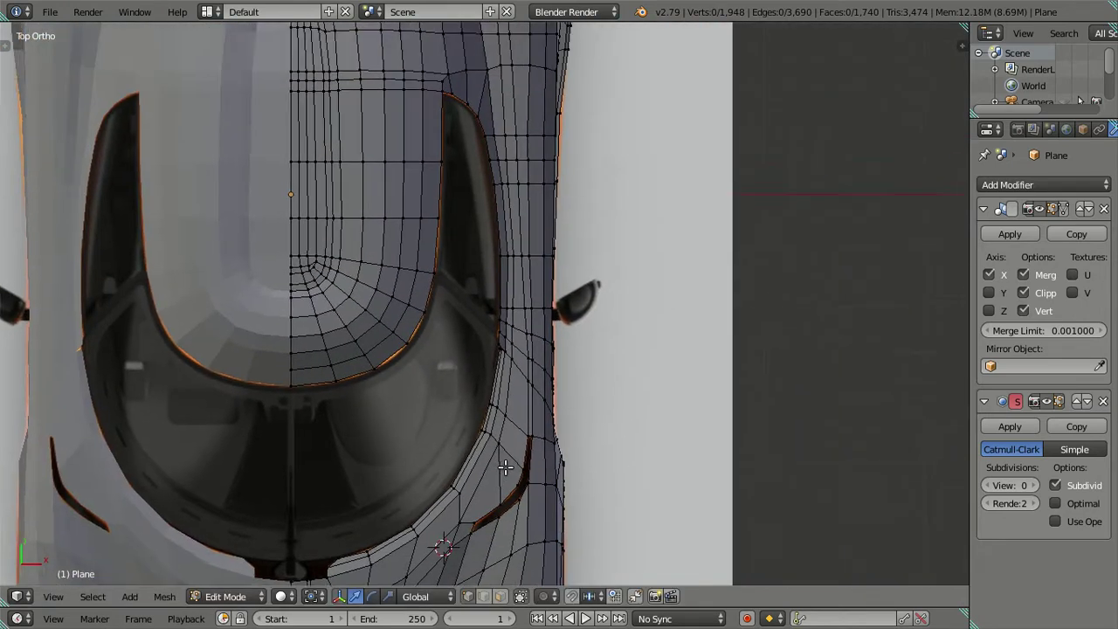
{"action": "scroll", "coordinate": [489, 428], "scroll_direction": "up", "scroll_amount": 2}
{"action": "scroll", "coordinate": [478, 393], "scroll_direction": "down", "scroll_amount": 3}
{"action": "scroll", "coordinate": [480, 428], "scroll_direction": "up", "scroll_amount": 2}
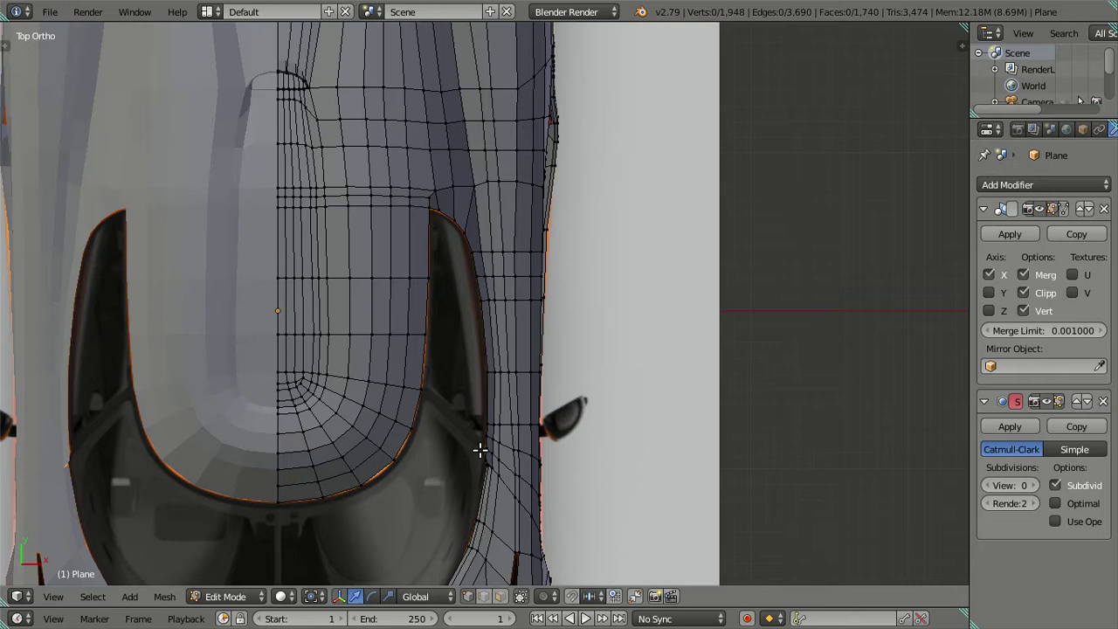
{"action": "scroll", "coordinate": [497, 472], "scroll_direction": "up", "scroll_amount": 2}
{"action": "scroll", "coordinate": [514, 488], "scroll_direction": "down", "scroll_amount": 4, "text": "shift"}
{"action": "scroll", "coordinate": [489, 367], "scroll_direction": "up", "scroll_amount": 2}
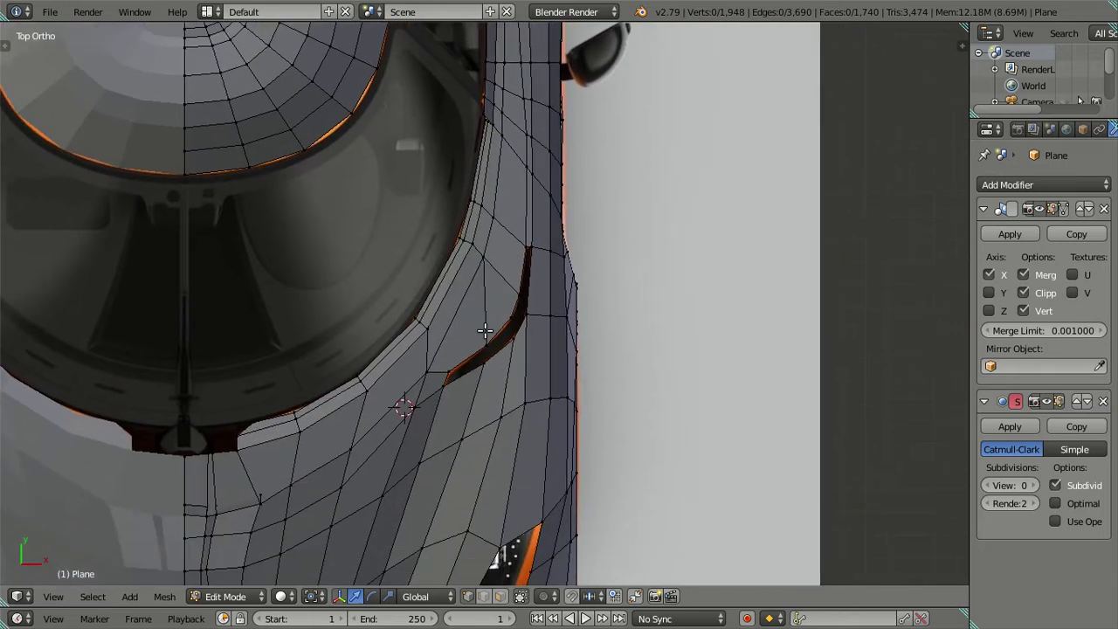
{"action": "scroll", "coordinate": [485, 331], "scroll_direction": "up", "scroll_amount": 2}
{"action": "scroll", "coordinate": [491, 359], "scroll_direction": "up", "scroll_amount": 1}
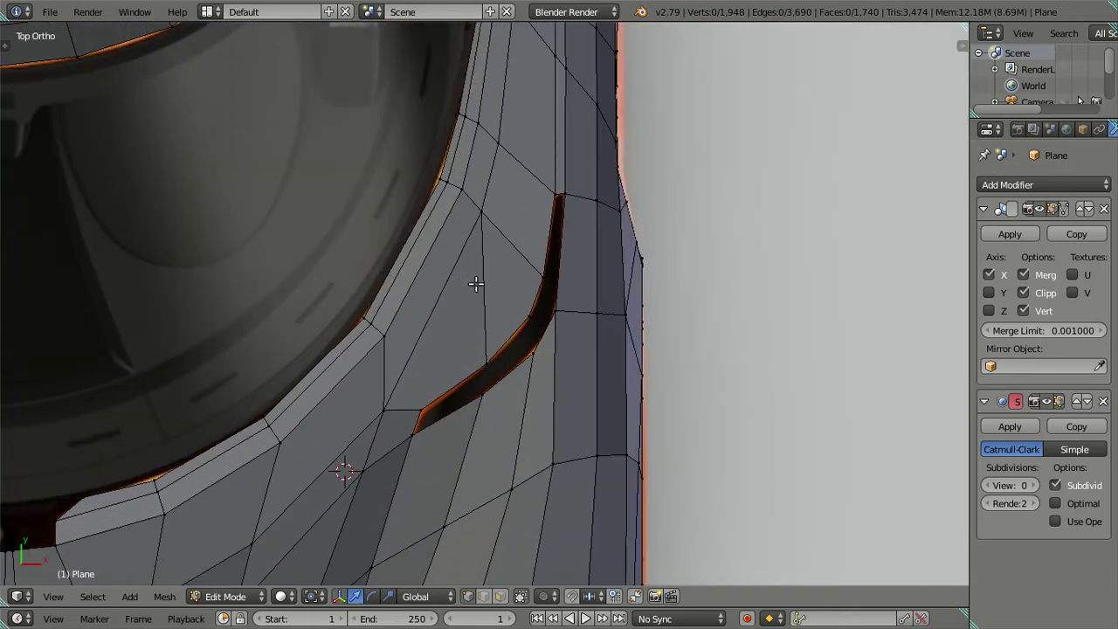
{"action": "scroll", "coordinate": [498, 314], "scroll_direction": "up", "scroll_amount": 2, "text": "shift"}
{"action": "scroll", "coordinate": [441, 457], "scroll_direction": "up", "scroll_amount": 2}
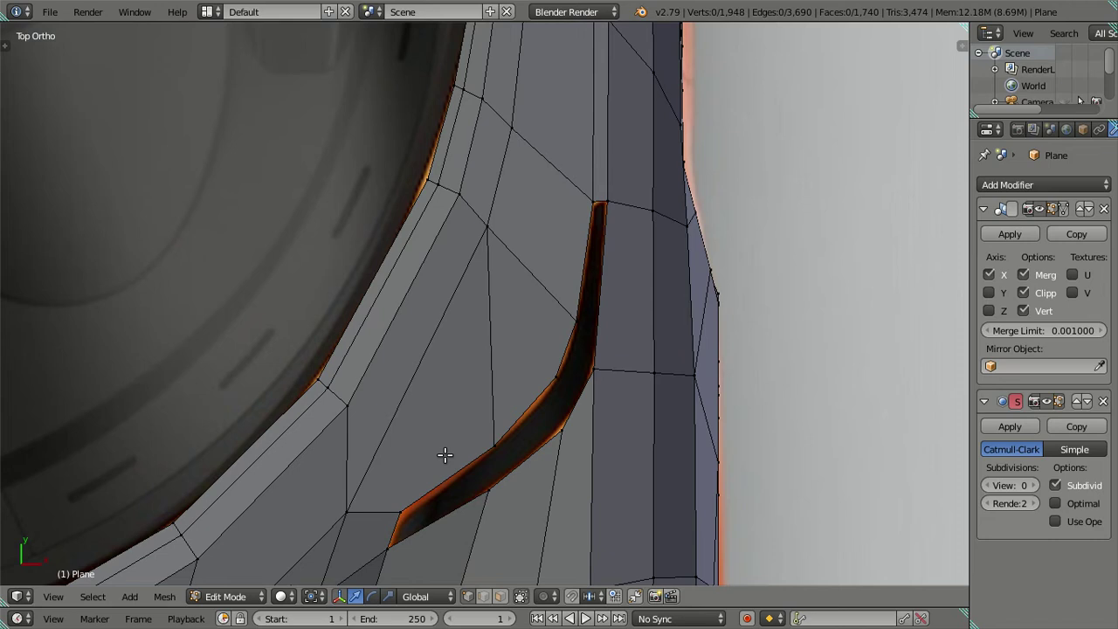
Add an edge loop beside the side intake and merge the first pair of stray vertices
{"action": "key", "text": "ctrl+r"}
{"action": "double_click", "coordinate": [433, 342]}
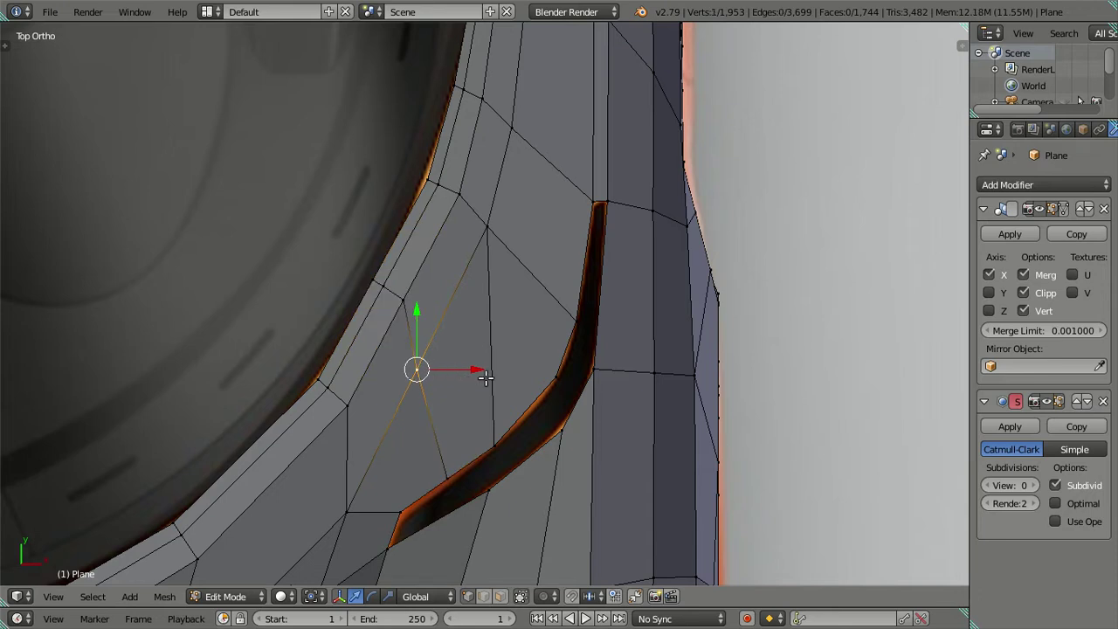
{"action": "left_click", "coordinate": [570, 324]}
{"action": "left_click", "coordinate": [557, 372], "text": "shift"}
{"action": "key", "text": "alt+m"}
{"action": "left_click", "coordinate": [557, 373]}
{"action": "key", "text": "a"}
Merge a second vertex pair at the last vertex and dissolve the unwanted edge inside the face
{"action": "middle_click_drag", "start_coordinate": [523, 411], "coordinate": [547, 359], "text": "shift"}
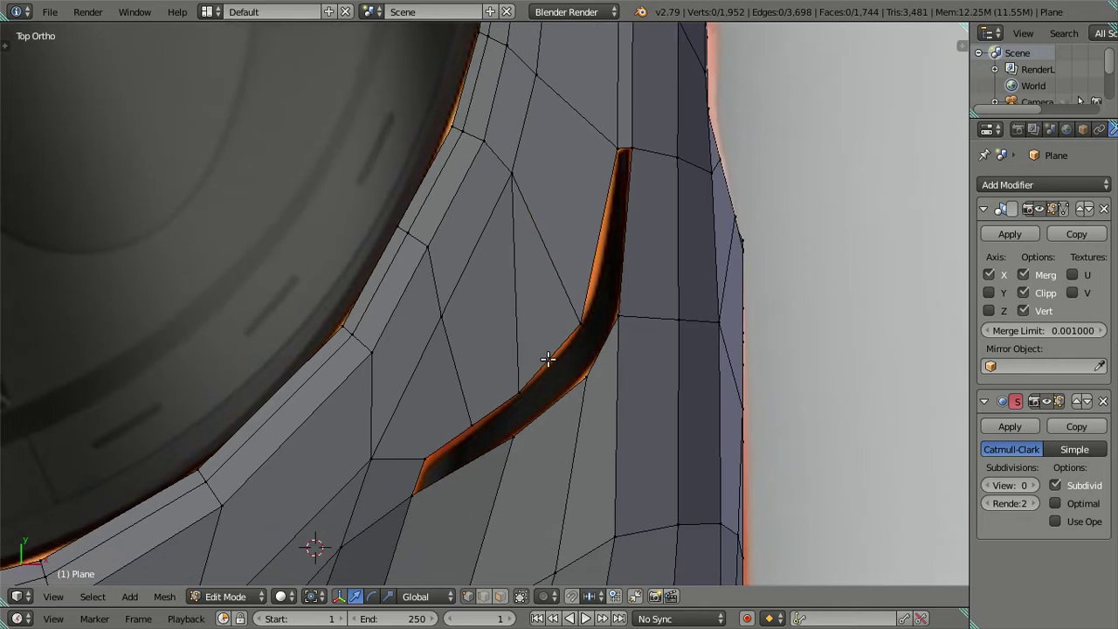
{"action": "left_click", "coordinate": [478, 424]}
{"action": "left_click", "coordinate": [528, 397], "text": "shift"}
{"action": "key", "text": "alt+m"}
{"action": "left_click", "coordinate": [536, 393]}
{"action": "left_click", "coordinate": [514, 179], "text": "shift"}
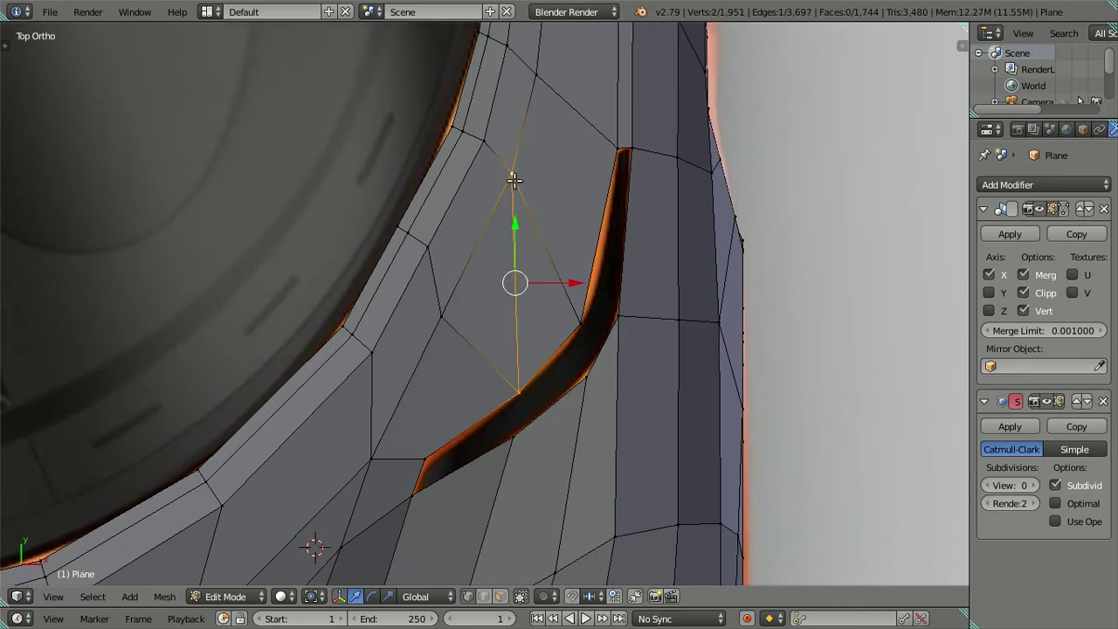
{"action": "key", "text": "x"}
{"action": "left_click", "coordinate": [575, 269]}
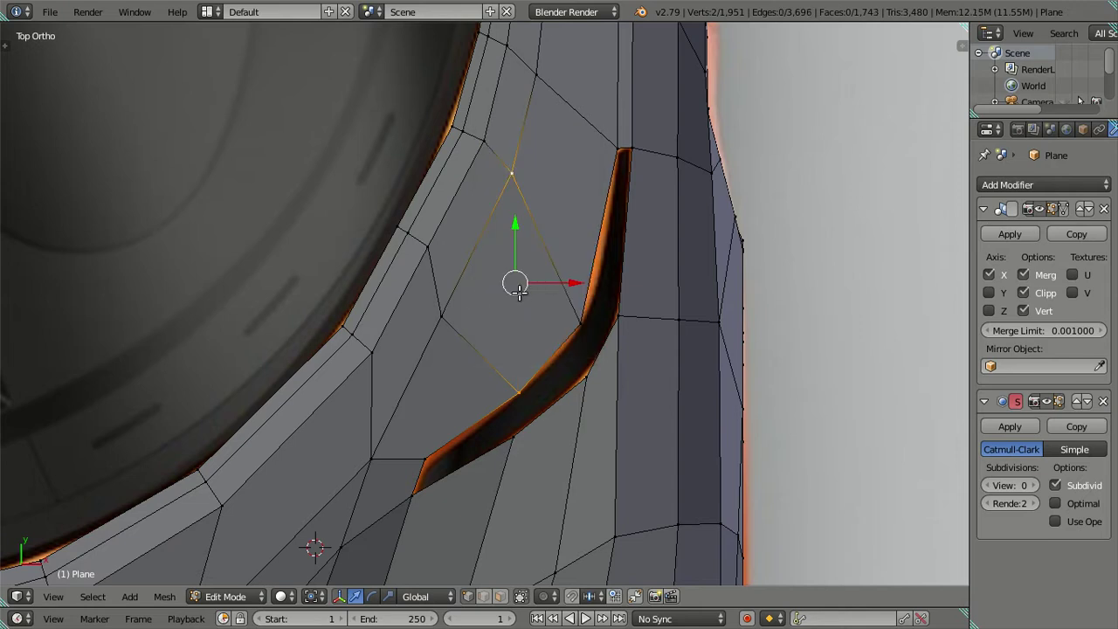
Reposition the leftover vertex near the intake to clean up the quad
{"action": "left_click", "coordinate": [452, 311]}
{"action": "key", "text": "g"}
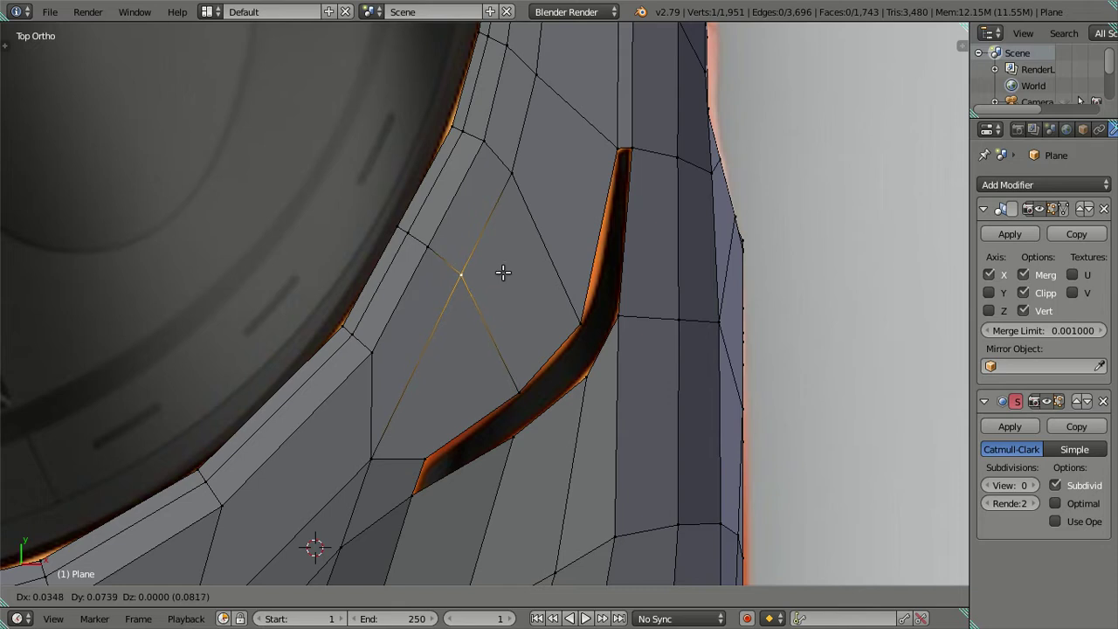
{"action": "left_click", "coordinate": [503, 273]}
{"action": "key", "text": "a"}
{"action": "scroll", "coordinate": [504, 270], "scroll_direction": "down", "scroll_amount": 2}
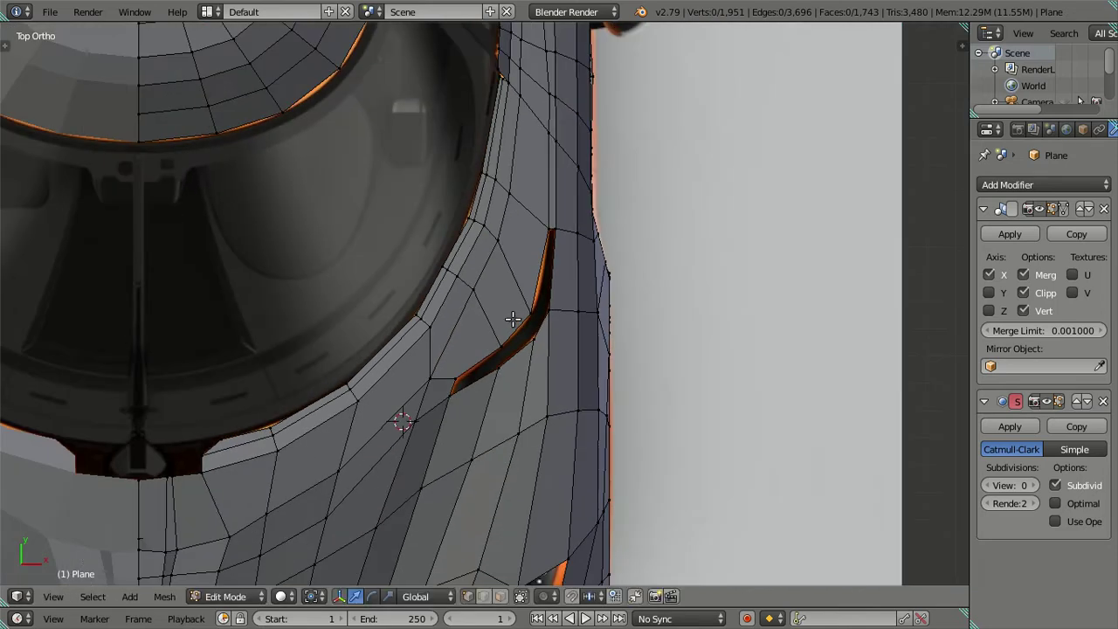
{"action": "scroll", "coordinate": [511, 320], "scroll_direction": "down", "scroll_amount": 2}
{"action": "scroll", "coordinate": [526, 359], "scroll_direction": "down", "scroll_amount": 1}
{"action": "scroll", "coordinate": [533, 350], "scroll_direction": "up", "scroll_amount": 2, "text": "shift"}
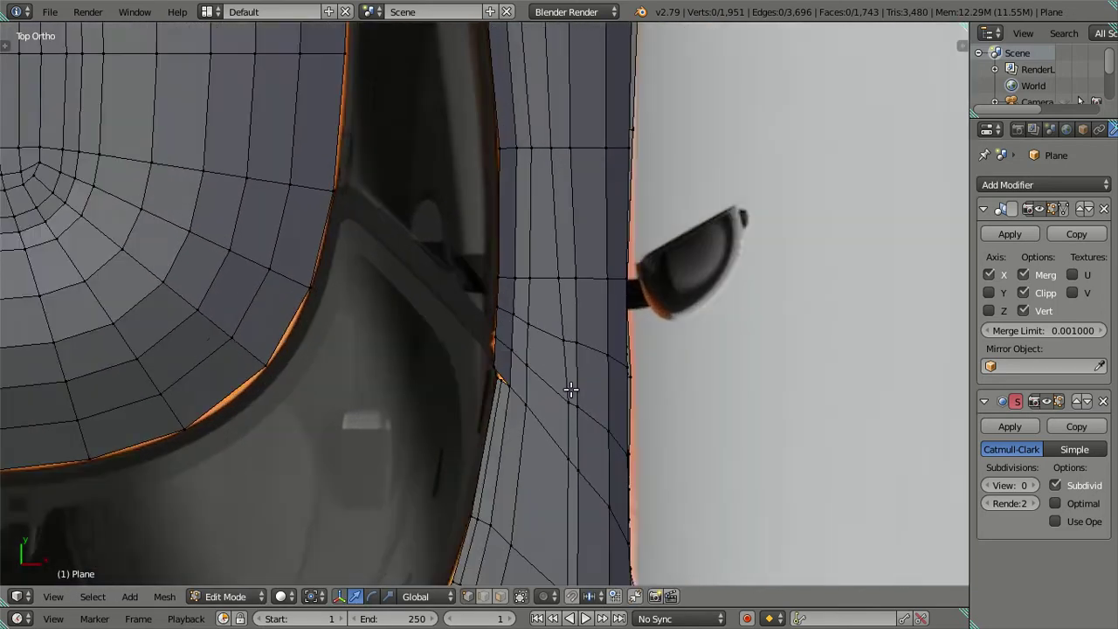
{"action": "scroll", "coordinate": [542, 332], "scroll_direction": "down", "scroll_amount": 1}
{"action": "scroll", "coordinate": [541, 265], "scroll_direction": "up", "scroll_amount": 2}
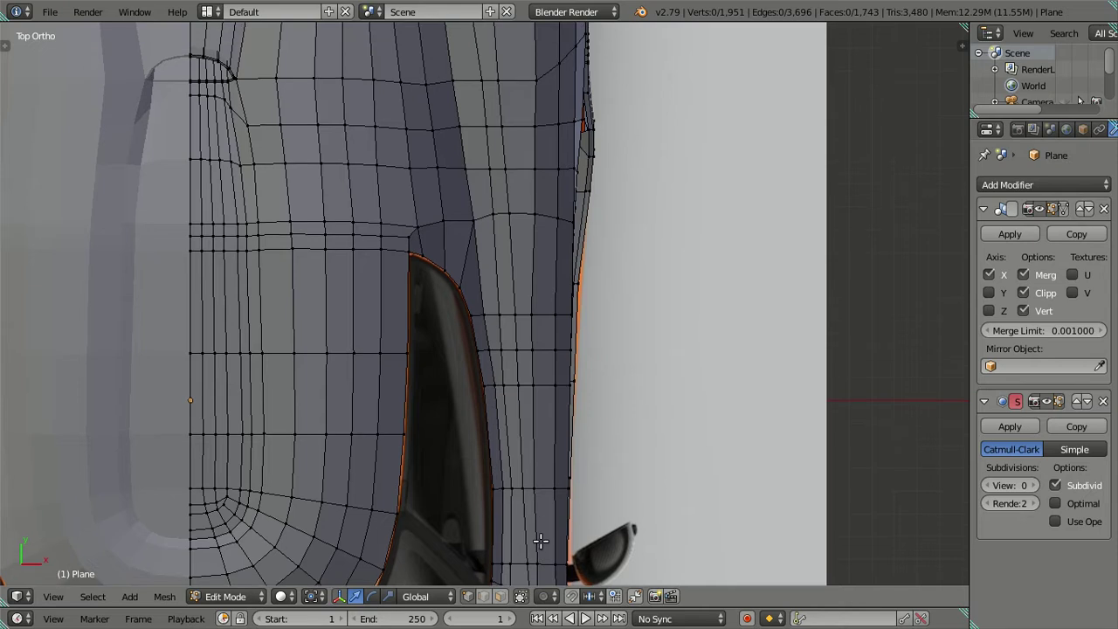
{"action": "scroll", "coordinate": [529, 460], "scroll_direction": "up", "scroll_amount": 2}
Shift the vertical vertex column beside the mirror sideways along X
{"action": "right_click", "coordinate": [507, 415]}
{"action": "right_click", "coordinate": [510, 330], "text": "ctrl"}
{"action": "scroll", "coordinate": [559, 393], "scroll_direction": "up", "scroll_amount": 3}
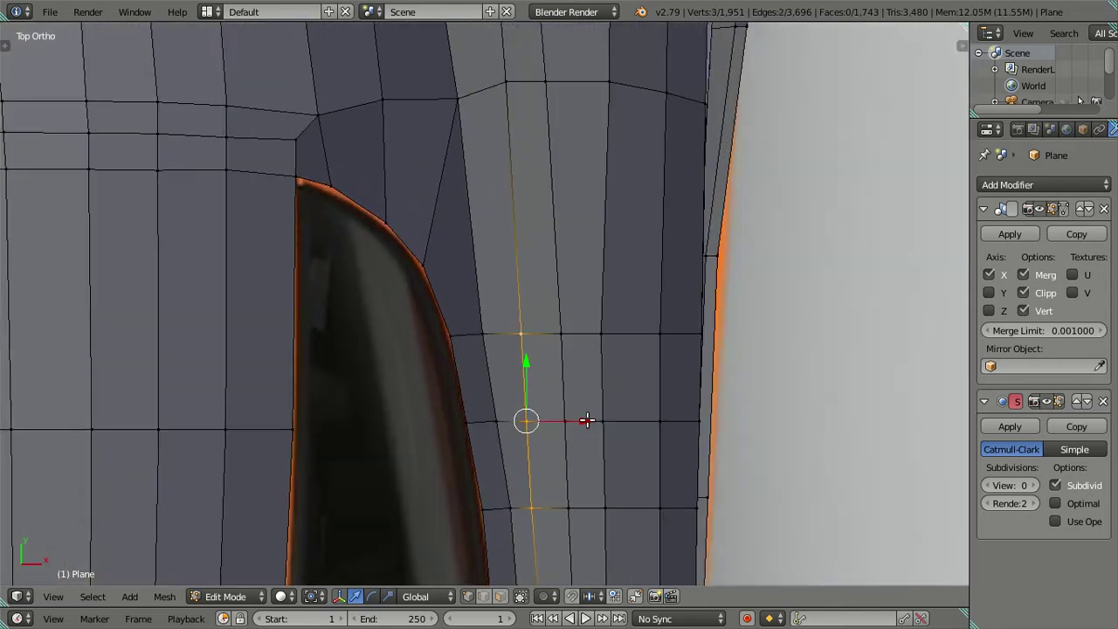
{"action": "key", "text": "g"}
{"action": "key", "text": "x"}
{"action": "left_click", "coordinate": [586, 425]}
{"action": "scroll", "coordinate": [576, 449], "scroll_direction": "down", "scroll_amount": 2}
{"action": "key", "text": "a"}
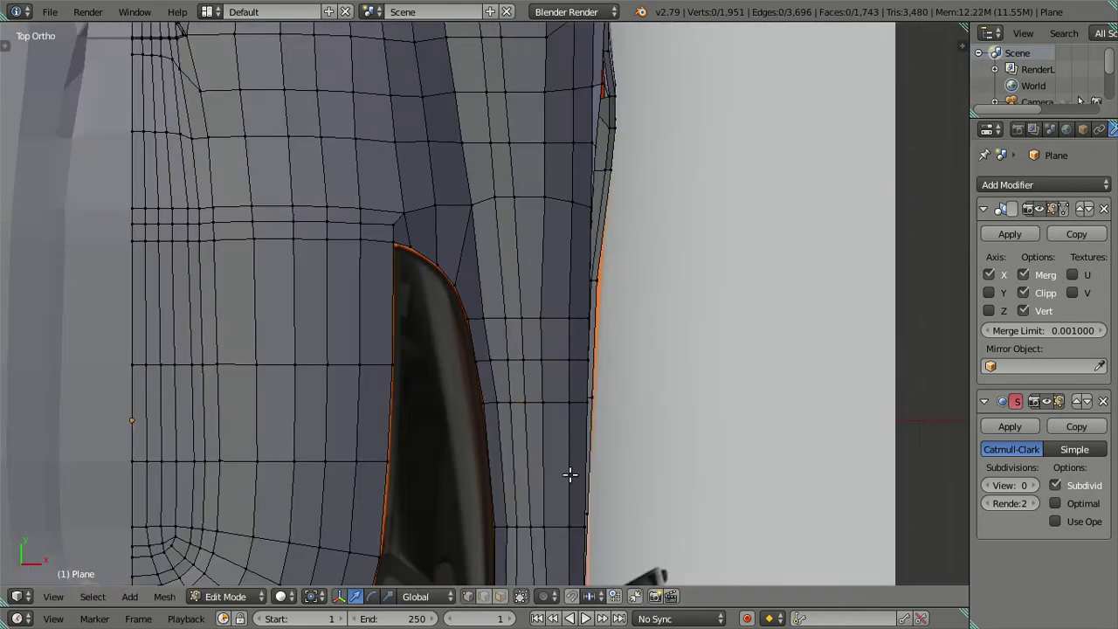
{"action": "middle_click_drag", "start_coordinate": [569, 474], "coordinate": [565, 218], "text": "shift"}
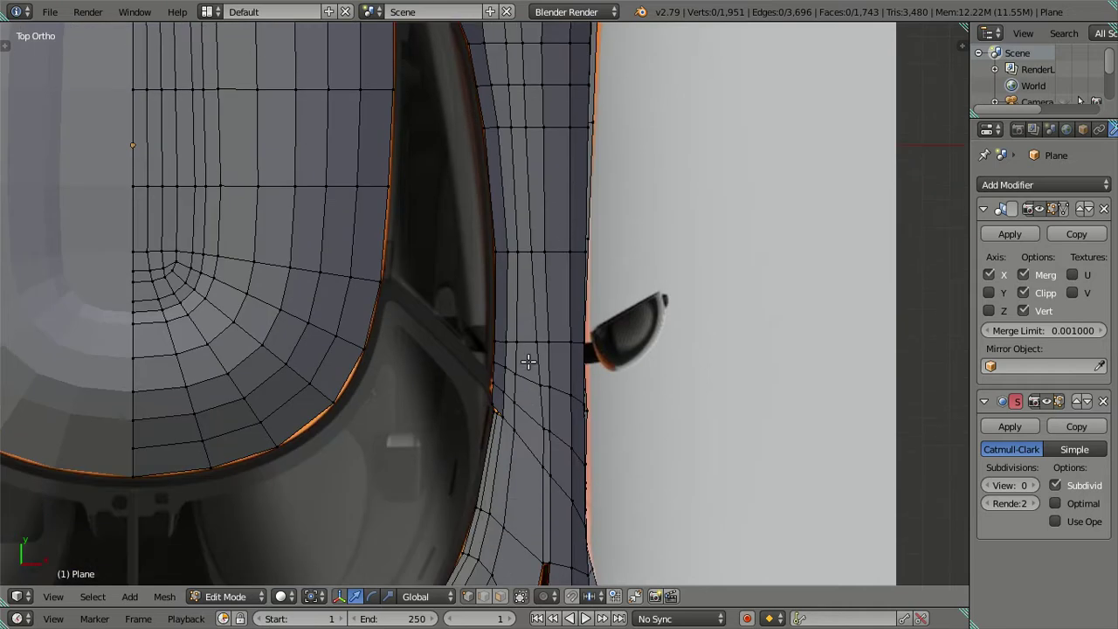
{"action": "scroll", "coordinate": [528, 360], "scroll_direction": "up", "scroll_amount": 1}
{"action": "scroll", "coordinate": [529, 360], "scroll_direction": "up", "scroll_amount": 1}
Move another mirror-side column along X and straighten it with a scale of 0 on X
{"action": "right_click", "coordinate": [507, 347]}
{"action": "right_click", "coordinate": [513, 229], "text": "ctrl"}
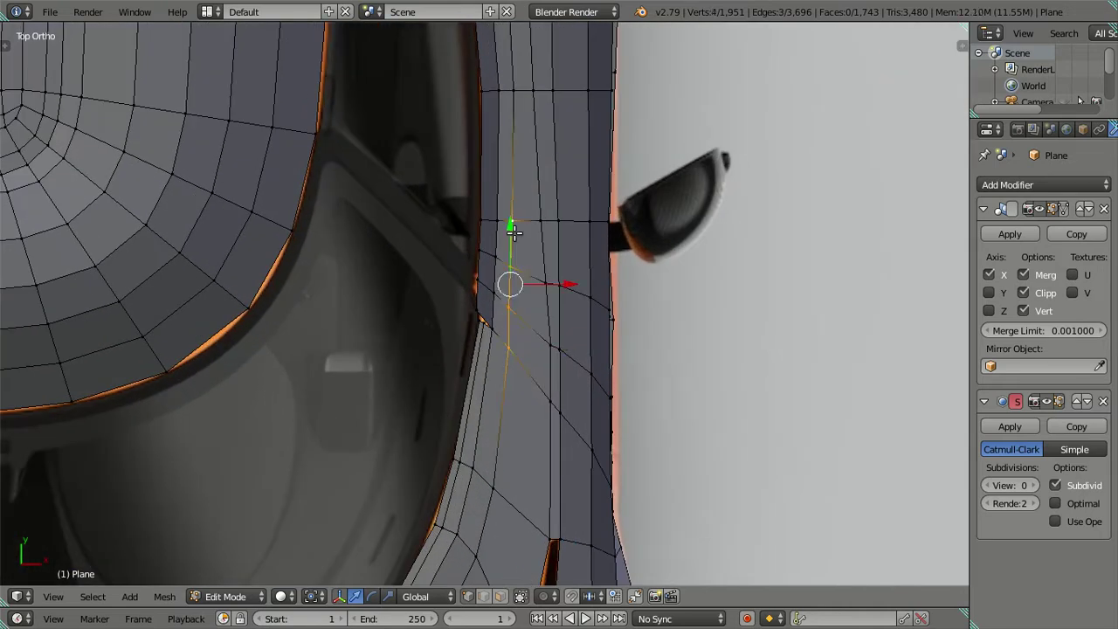
{"action": "key", "text": "g"}
{"action": "key", "text": "x"}
{"action": "left_click", "coordinate": [562, 283]}
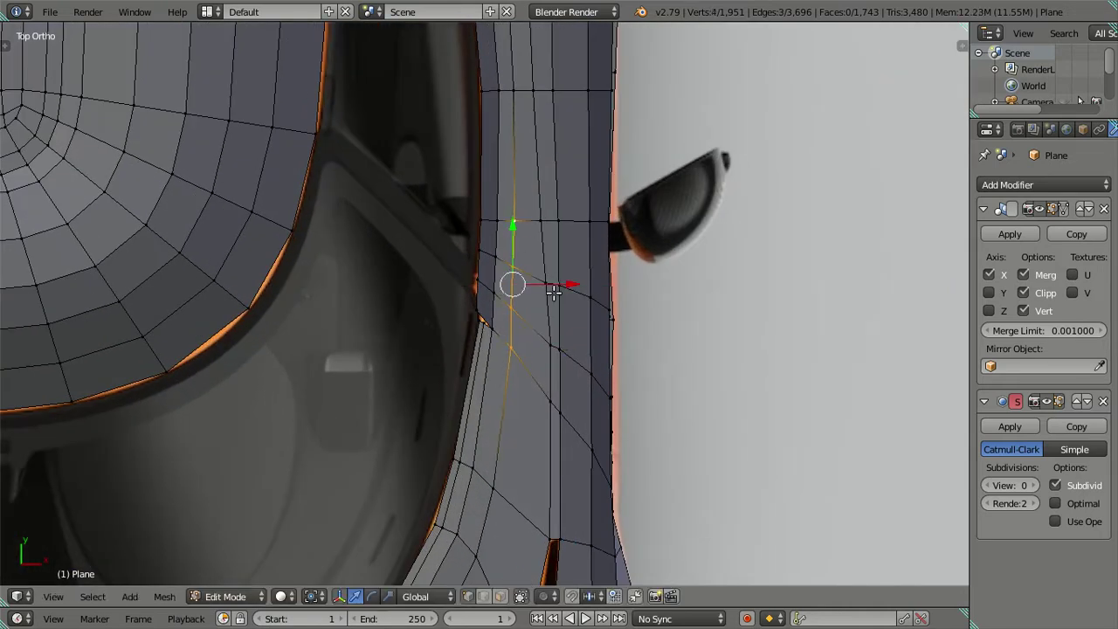
{"action": "scroll", "coordinate": [536, 367], "scroll_direction": "up", "scroll_amount": 2}
{"action": "right_click", "coordinate": [539, 161], "text": "shift"}
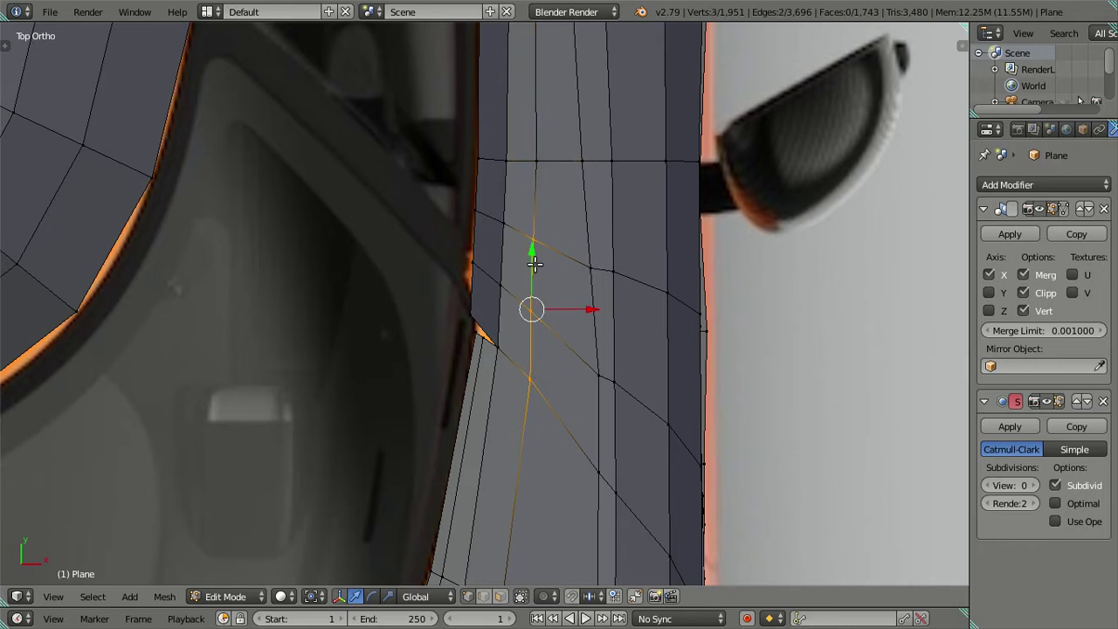
{"action": "key", "text": "s"}
{"action": "key", "text": "x"}
{"action": "key", "text": "0"}
{"action": "key", "text": "Return"}
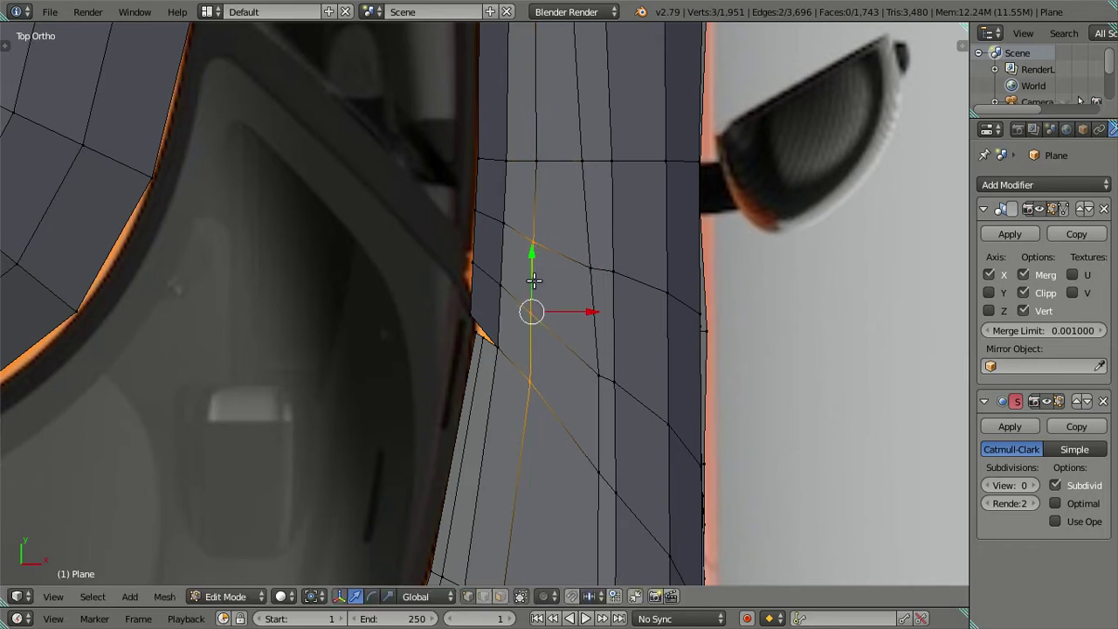
Slide the column's upper and lower vertices along it, checking their placement in wireframe
{"action": "scroll", "coordinate": [537, 408], "scroll_direction": "up", "scroll_amount": 2}
{"action": "right_click", "coordinate": [546, 428], "text": "shift"}
{"action": "right_click", "coordinate": [556, 217]}
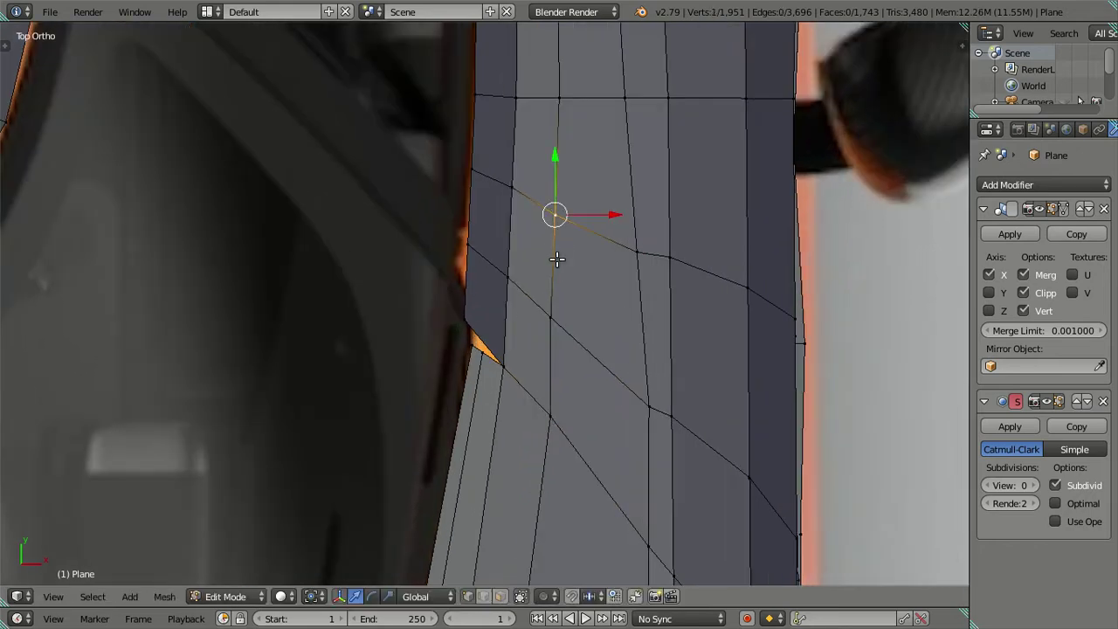
{"action": "right_click", "coordinate": [550, 307], "text": "shift"}
{"action": "right_click", "coordinate": [554, 229]}
{"action": "left_click_drag", "start_coordinate": [556, 163], "coordinate": [556, 162]}
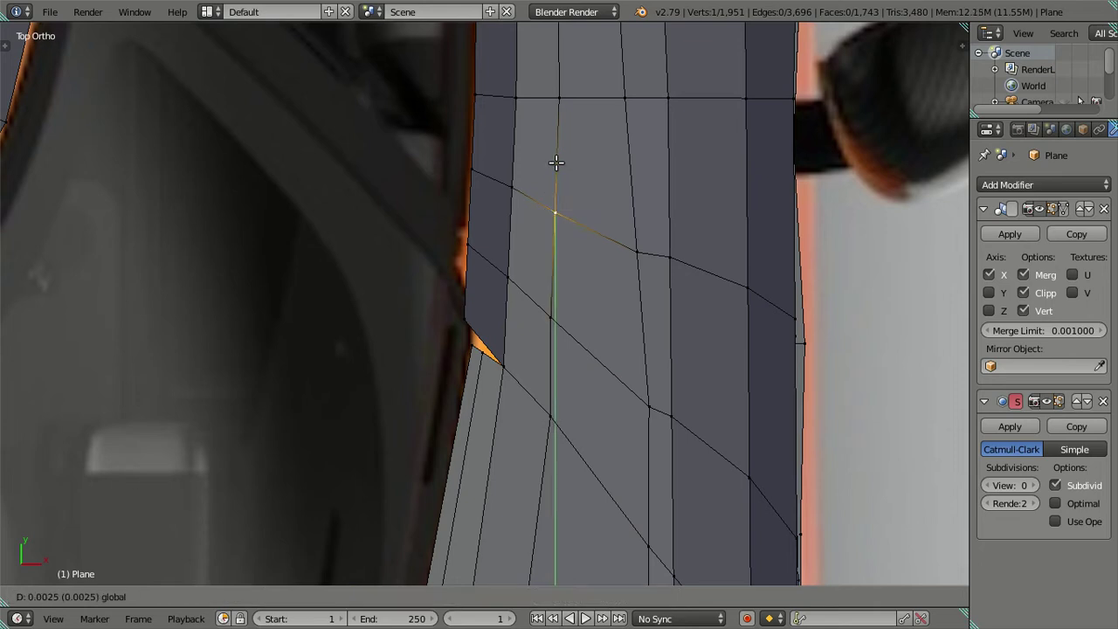
{"action": "key", "text": "z"}
{"action": "right_click", "coordinate": [549, 411]}
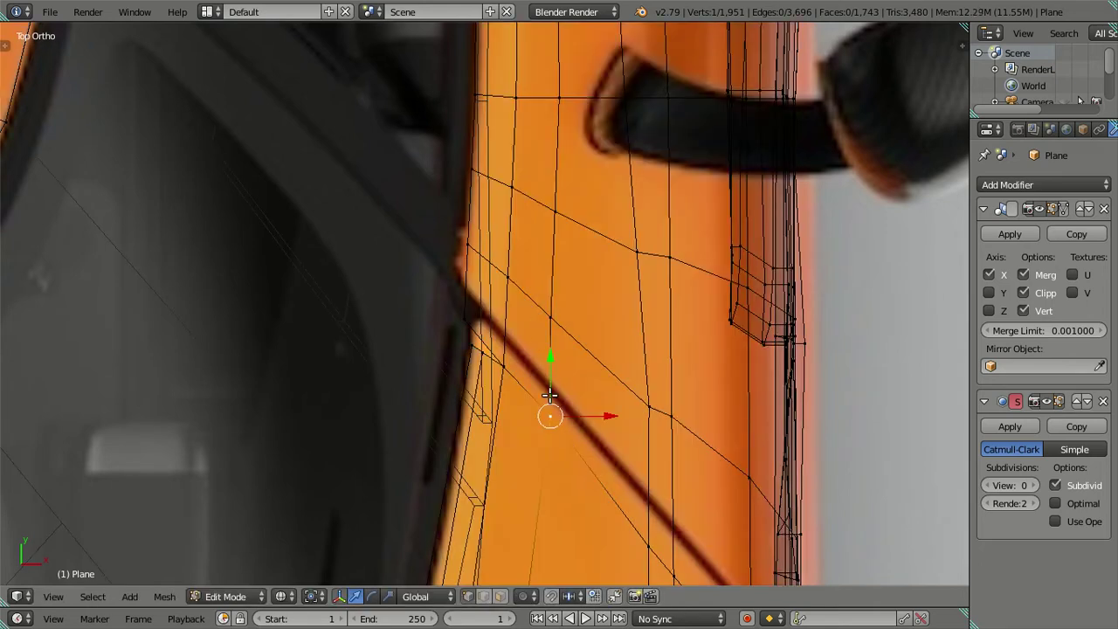
{"action": "left_click_drag", "start_coordinate": [548, 374], "coordinate": [551, 373]}
{"action": "left_click", "coordinate": [551, 373]}
{"action": "scroll", "coordinate": [546, 385], "scroll_direction": "down", "scroll_amount": 3}
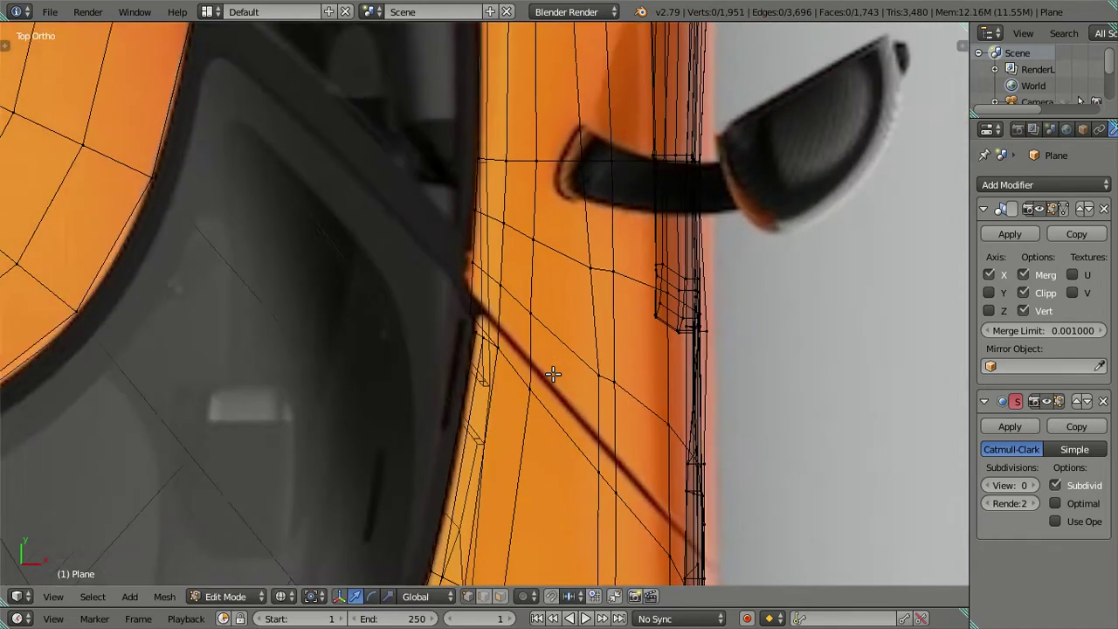
{"action": "key", "text": "z"}
{"action": "key", "text": "a"}
Nudge the vertex by the intake corner slightly sideways
{"action": "scroll", "coordinate": [533, 390], "scroll_direction": "up", "scroll_amount": 1}
{"action": "right_click", "coordinate": [556, 397]}
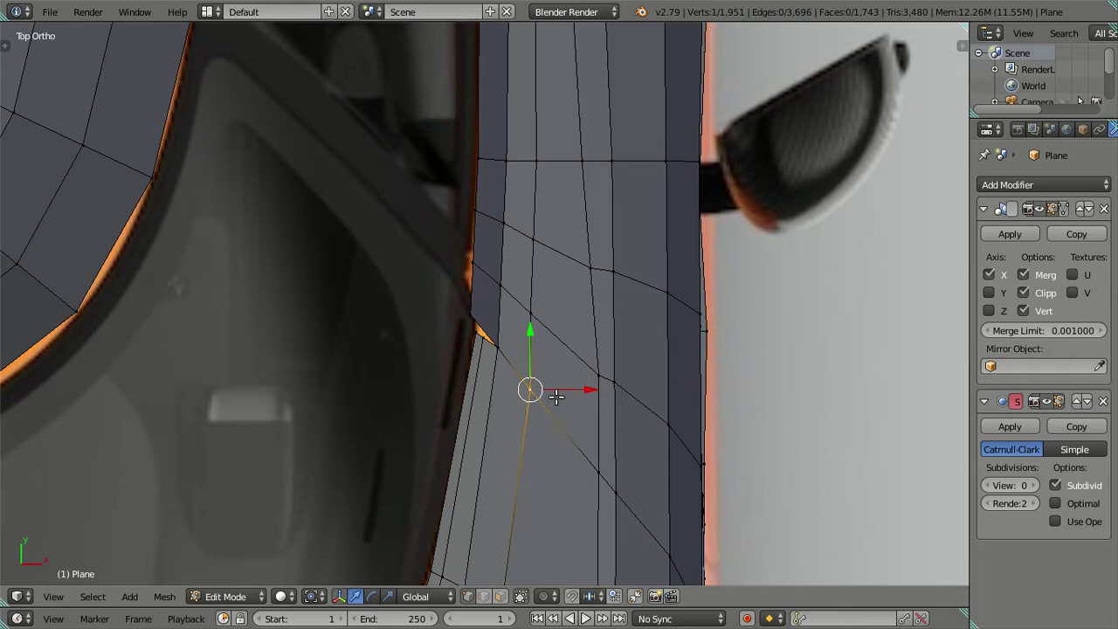
{"action": "left_click_drag", "start_coordinate": [575, 390], "coordinate": [572, 387]}
{"action": "key", "text": "a"}
{"action": "scroll", "coordinate": [572, 387], "scroll_direction": "down", "scroll_amount": 2}
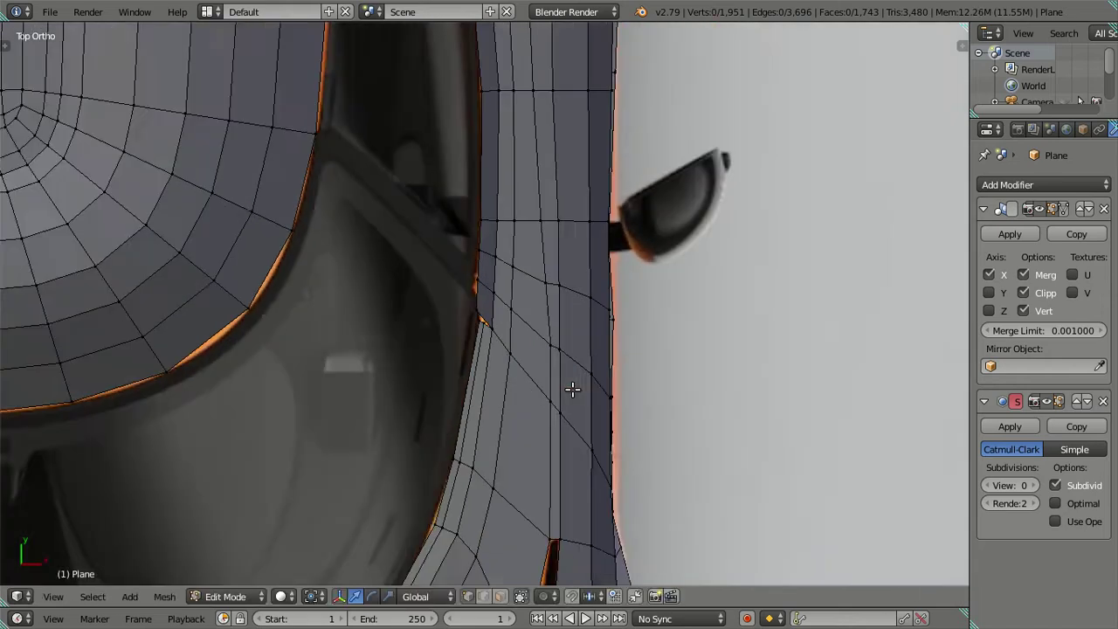
{"action": "scroll", "coordinate": [580, 262], "scroll_direction": "down", "scroll_amount": 2}
{"action": "scroll", "coordinate": [583, 214], "scroll_direction": "up", "scroll_amount": 2}
{"action": "scroll", "coordinate": [574, 199], "scroll_direction": "up", "scroll_amount": 1}
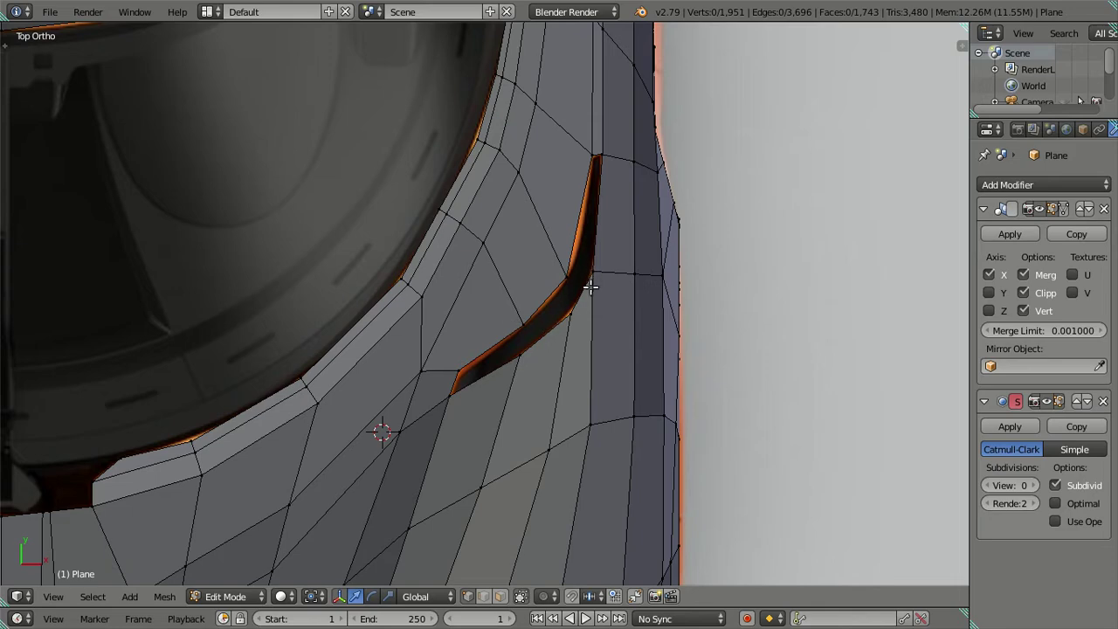
Select three vertices along the intake fold and lower them slightly
{"action": "scroll", "coordinate": [609, 299], "scroll_direction": "down", "scroll_amount": 2}
{"action": "mouse_move", "coordinate": [611, 307]}
{"action": "middle_mouse_down"}
{"action": "mouse_move", "coordinate": [594, 357]}
{"action": "mouse_move", "coordinate": [463, 256]}
{"action": "mouse_move", "coordinate": [429, 323]}
{"action": "mouse_move", "coordinate": [449, 373]}
{"action": "mouse_move", "coordinate": [443, 393]}
{"action": "mouse_move", "coordinate": [449, 305]}
{"action": "mouse_move", "coordinate": [514, 240]}
{"action": "mouse_move", "coordinate": [405, 194]}
{"action": "mouse_move", "coordinate": [287, 216]}
{"action": "mouse_move", "coordinate": [437, 394]}
{"action": "mouse_move", "coordinate": [550, 334]}
{"action": "mouse_move", "coordinate": [538, 316]}
{"action": "middle_mouse_up"}
{"action": "scroll", "coordinate": [594, 367], "scroll_direction": "up", "scroll_amount": 2}
{"action": "scroll", "coordinate": [590, 375], "scroll_direction": "up", "scroll_amount": 2}
{"action": "right_click", "coordinate": [506, 200]}
{"action": "mouse_move", "coordinate": [506, 200]}
{"action": "middle_mouse_down"}
{"action": "mouse_move", "coordinate": [490, 217]}
{"action": "mouse_move", "coordinate": [481, 191]}
{"action": "middle_mouse_up"}
{"action": "right_click", "coordinate": [469, 131], "text": "shift"}
{"action": "right_click", "coordinate": [412, 237], "text": "shift"}
{"action": "left_click_drag", "start_coordinate": [442, 136], "coordinate": [448, 143]}
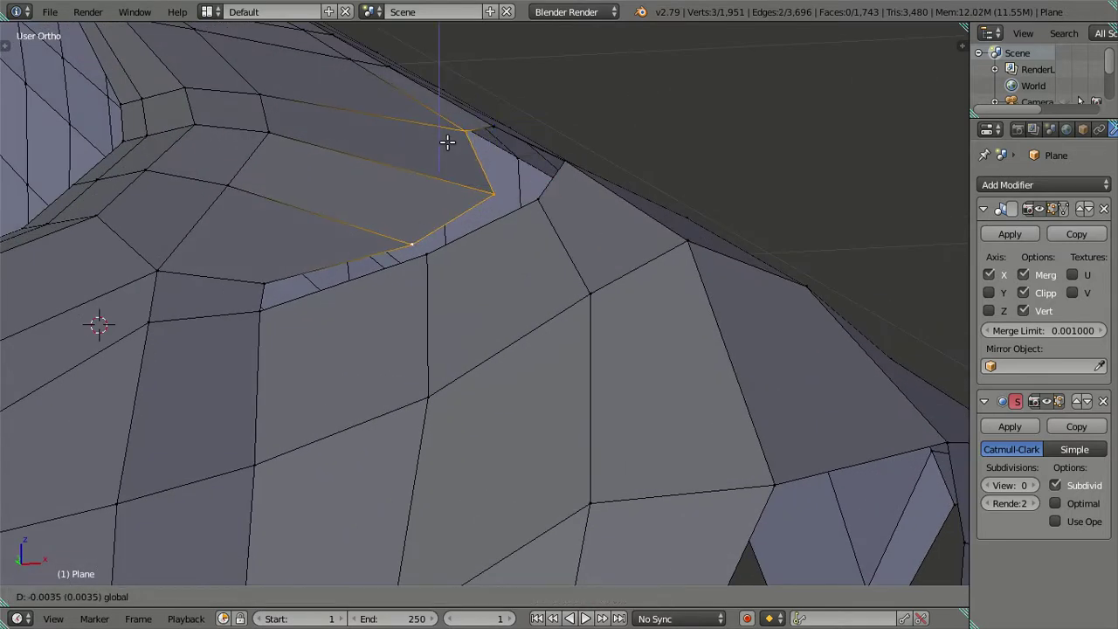
Lower a single fold vertex straight down along Z
{"action": "right_click", "coordinate": [488, 193]}
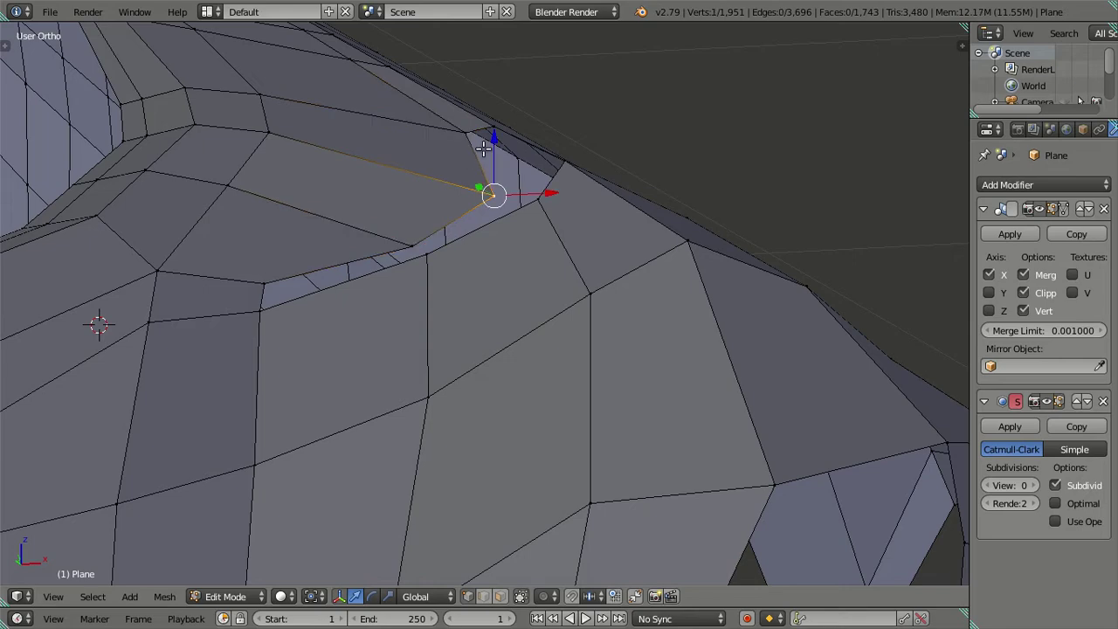
{"action": "key", "text": "g"}
{"action": "key", "text": "z"}
{"action": "left_click", "coordinate": [496, 154]}
Slide the fold vertices sideways along X in several small moves
{"action": "mouse_move", "coordinate": [464, 170]}
{"action": "middle_mouse_down"}
{"action": "mouse_move", "coordinate": [496, 336]}
{"action": "mouse_move", "coordinate": [597, 390]}
{"action": "mouse_move", "coordinate": [609, 384]}
{"action": "mouse_move", "coordinate": [576, 290]}
{"action": "mouse_move", "coordinate": [580, 309]}
{"action": "mouse_move", "coordinate": [512, 442]}
{"action": "mouse_move", "coordinate": [516, 420]}
{"action": "mouse_move", "coordinate": [577, 455]}
{"action": "mouse_move", "coordinate": [559, 330]}
{"action": "middle_mouse_up"}
{"action": "key", "text": "g"}
{"action": "key", "text": "x"}
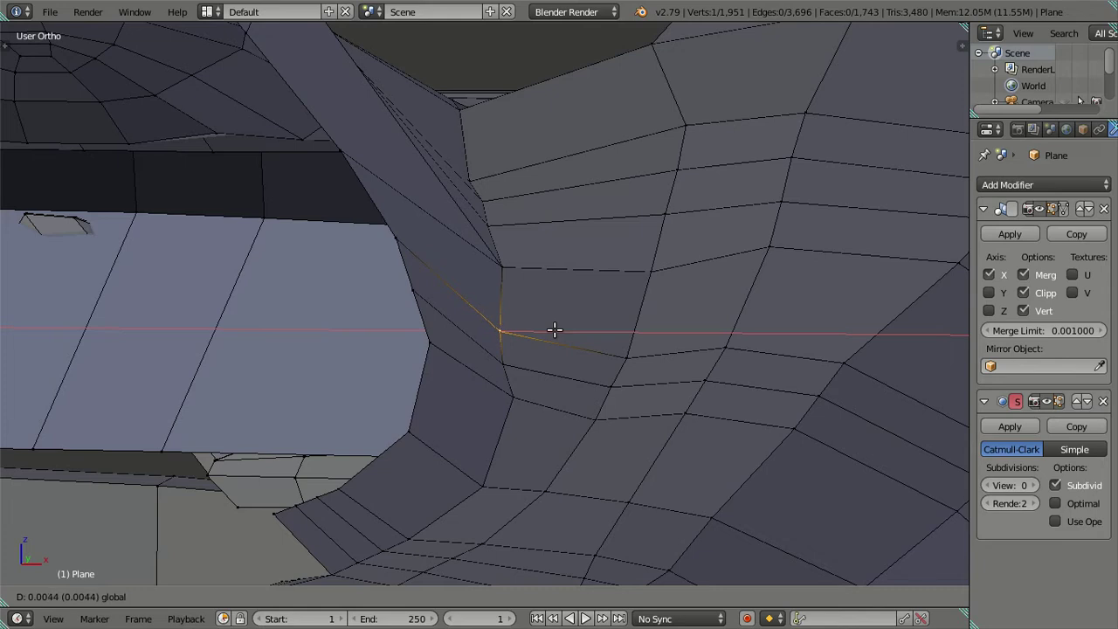
{"action": "left_click", "coordinate": [559, 330]}
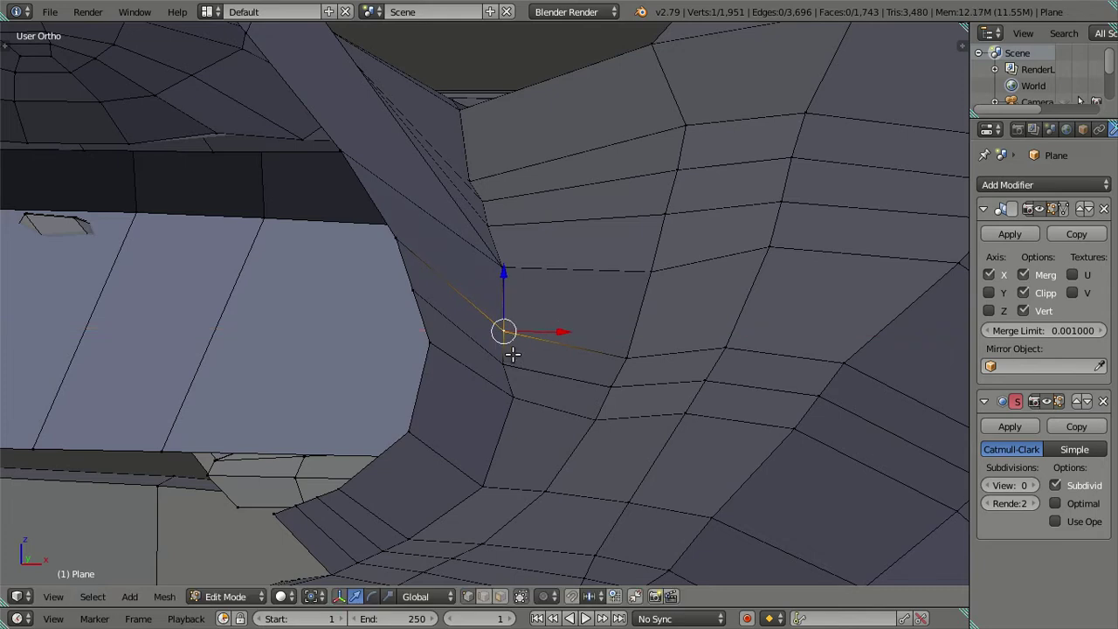
{"action": "key", "text": "g"}
{"action": "key", "text": "x"}
{"action": "left_click", "coordinate": [541, 328]}
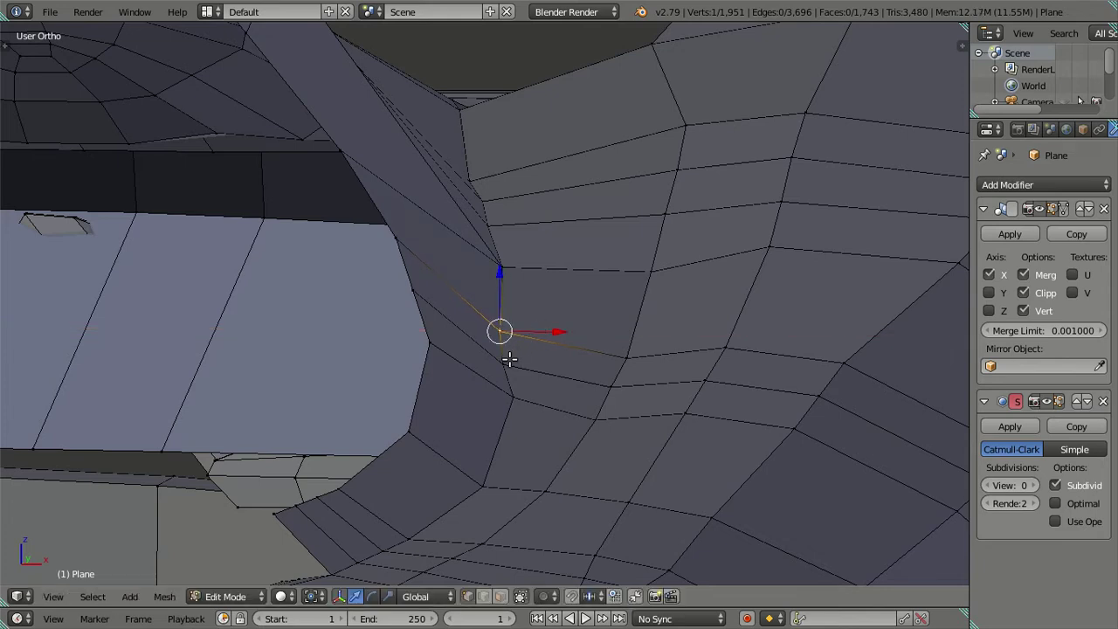
{"action": "key", "text": "e"}
{"action": "key", "text": "x"}
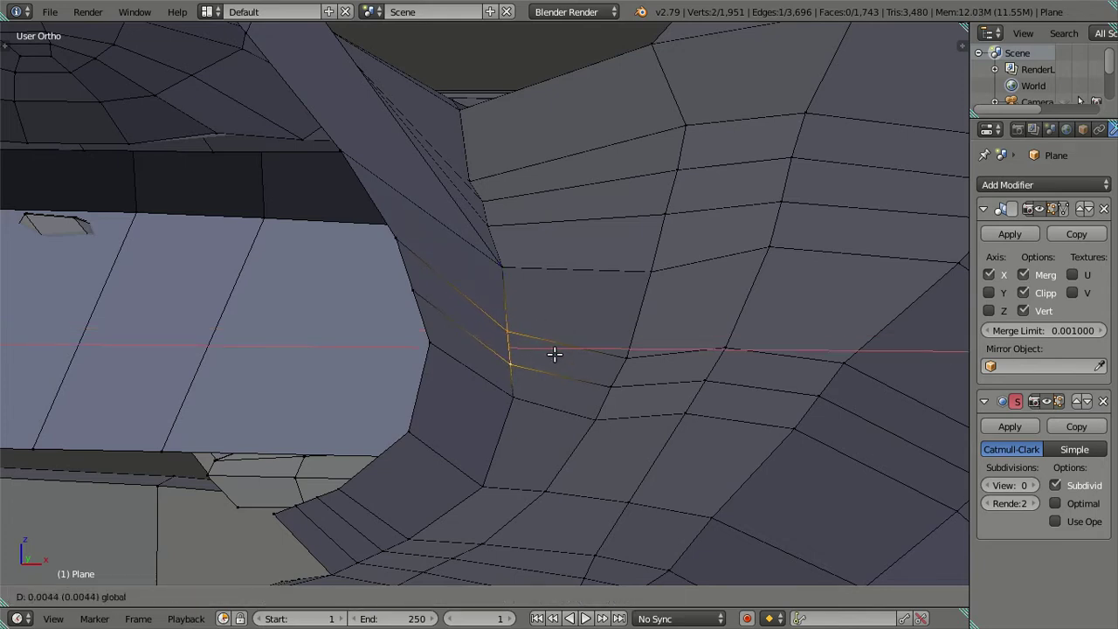
{"action": "left_click", "coordinate": [555, 354]}
Slide one more vertex on the intake fold sideways along X, then deselect all
{"action": "key", "text": "a"}
{"action": "mouse_move", "coordinate": [534, 275]}
{"action": "middle_mouse_down"}
{"action": "mouse_move", "coordinate": [512, 407]}
{"action": "mouse_move", "coordinate": [480, 385]}
{"action": "mouse_move", "coordinate": [568, 379]}
{"action": "mouse_move", "coordinate": [553, 399]}
{"action": "mouse_move", "coordinate": [669, 244]}
{"action": "mouse_move", "coordinate": [507, 487]}
{"action": "mouse_move", "coordinate": [542, 475]}
{"action": "mouse_move", "coordinate": [504, 459]}
{"action": "middle_mouse_up"}
{"action": "right_click", "coordinate": [480, 385]}
{"action": "key", "text": "g"}
{"action": "key", "text": "x"}
{"action": "left_click", "coordinate": [514, 389]}
{"action": "key", "text": "a"}
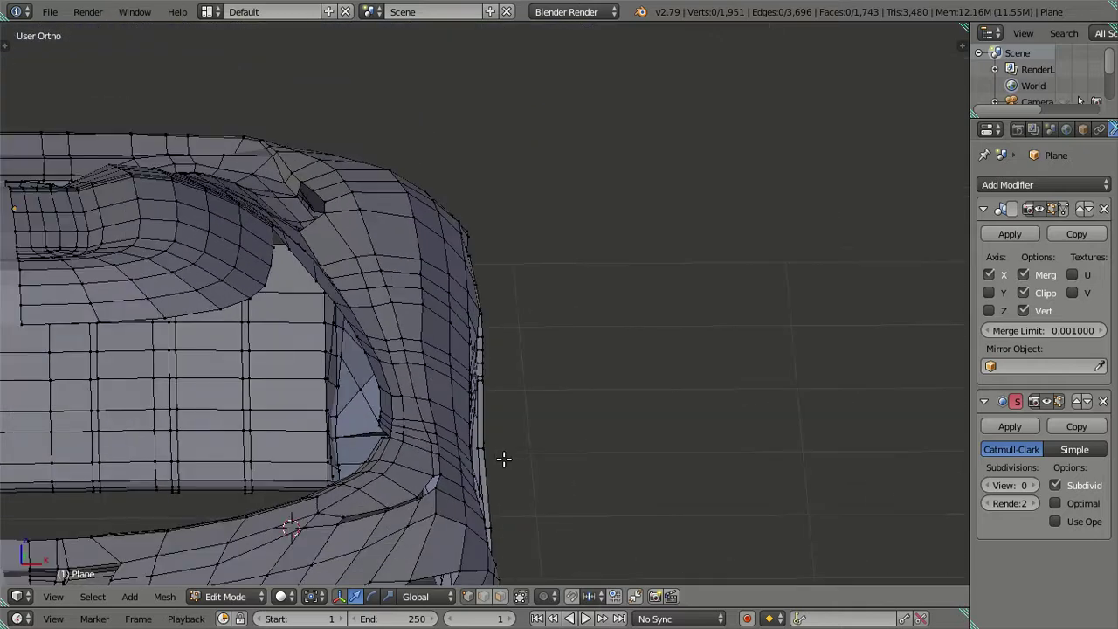
Cut a new edge loop along the body side with Ctrl+R and confirm its slide
{"action": "scroll", "coordinate": [407, 274], "scroll_direction": "up", "scroll_amount": 2}
{"action": "mouse_move", "coordinate": [407, 274]}
{"action": "middle_mouse_down"}
{"action": "mouse_move", "coordinate": [462, 469]}
{"action": "mouse_move", "coordinate": [394, 489]}
{"action": "middle_mouse_up"}
{"action": "scroll", "coordinate": [436, 390], "scroll_direction": "up", "scroll_amount": 2}
{"action": "scroll", "coordinate": [385, 377], "scroll_direction": "down", "scroll_amount": 4}
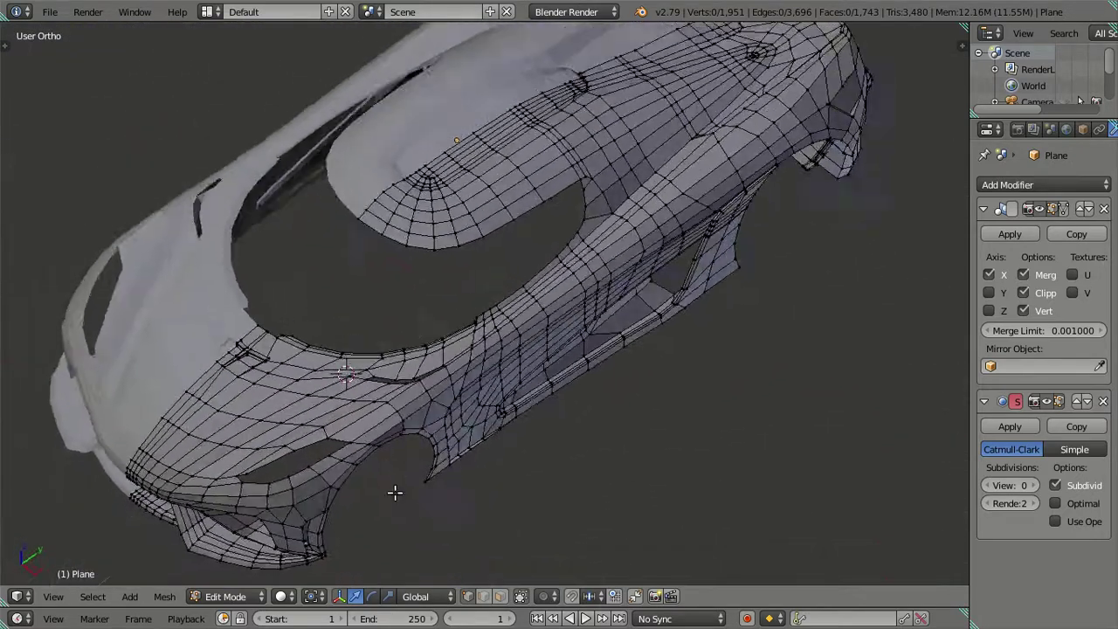
{"action": "scroll", "coordinate": [405, 411], "scroll_direction": "up", "scroll_amount": 3}
{"action": "scroll", "coordinate": [404, 411], "scroll_direction": "up", "scroll_amount": 2}
{"action": "key", "text": "ctrl+r"}
{"action": "left_click", "coordinate": [373, 367]}
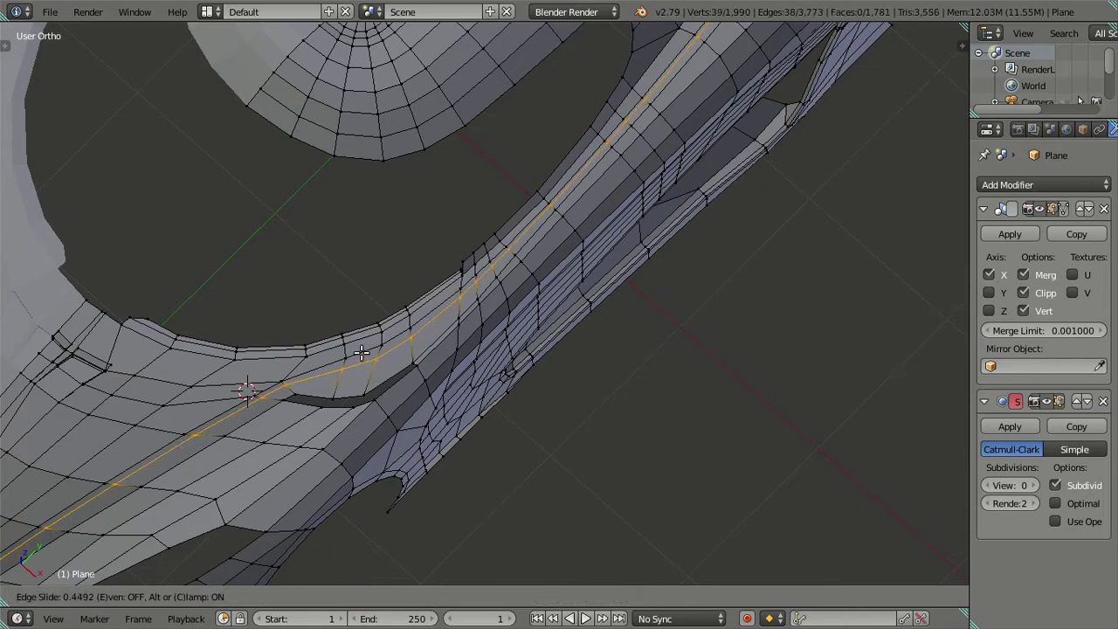
{"action": "left_click", "coordinate": [357, 343]}
In Object Mode, preview the car by toggling viewport subdivision between 2 and 0, ending at 0
{"action": "key", "text": "Tab"}
{"action": "scroll", "coordinate": [576, 211], "scroll_direction": "down", "scroll_amount": 4}
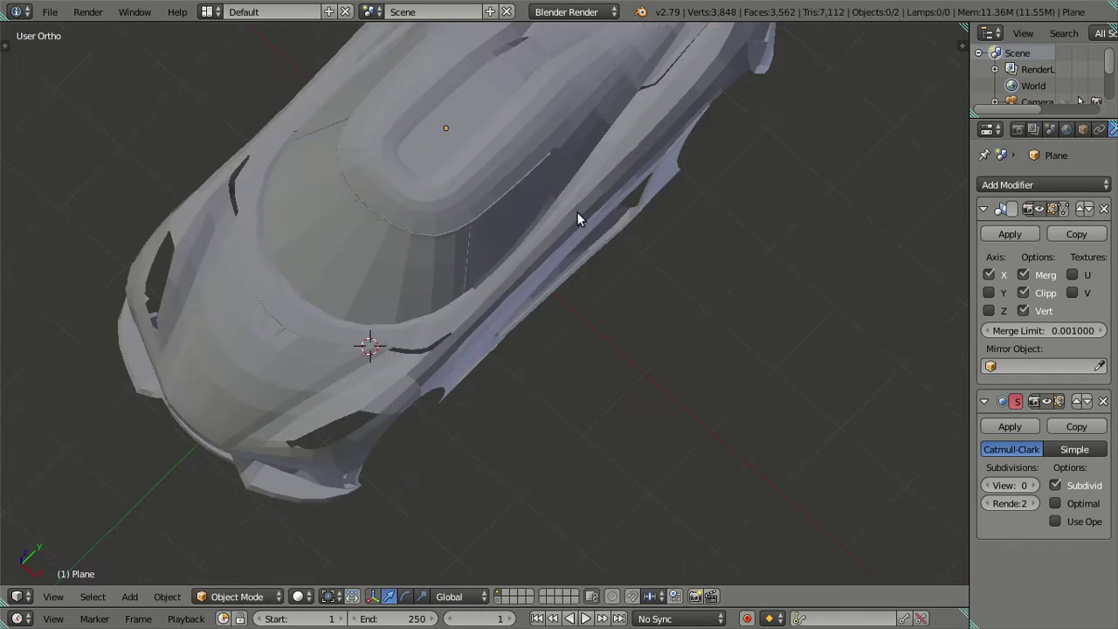
{"action": "middle_click_drag", "start_coordinate": [576, 211], "coordinate": [606, 261]}
{"action": "left_click", "coordinate": [1034, 486]}
{"action": "mouse_move", "coordinate": [453, 371]}
{"action": "middle_mouse_down"}
{"action": "mouse_move", "coordinate": [558, 342]}
{"action": "mouse_move", "coordinate": [560, 269]}
{"action": "mouse_move", "coordinate": [545, 305]}
{"action": "mouse_move", "coordinate": [577, 239]}
{"action": "mouse_move", "coordinate": [657, 280]}
{"action": "middle_mouse_up"}
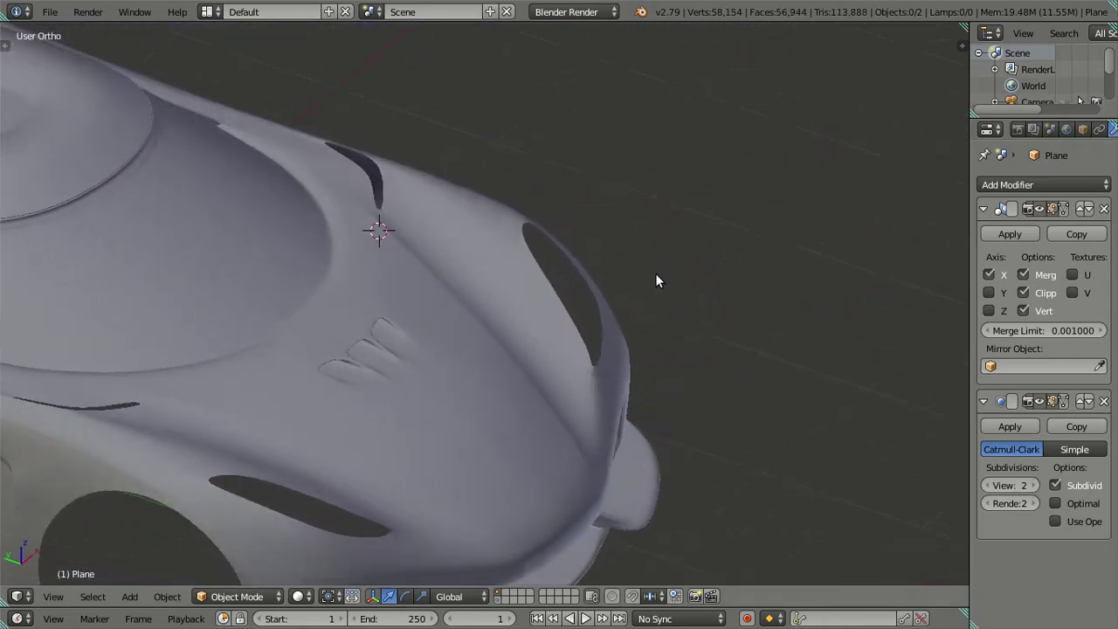
{"action": "mouse_move", "coordinate": [657, 404]}
{"action": "middle_mouse_down"}
{"action": "mouse_move", "coordinate": [572, 337]}
{"action": "mouse_move", "coordinate": [554, 347]}
{"action": "mouse_move", "coordinate": [536, 429]}
{"action": "mouse_move", "coordinate": [606, 437]}
{"action": "middle_mouse_up"}
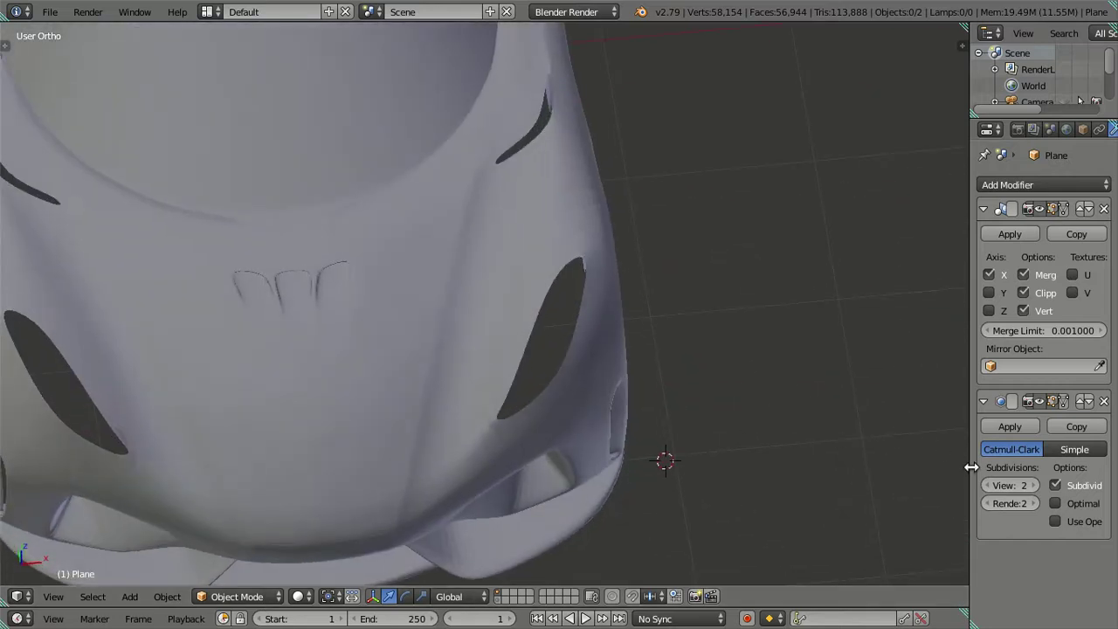
{"action": "scroll", "coordinate": [692, 401], "scroll_direction": "down", "scroll_amount": 4}
{"action": "key", "text": "ctrl+0"}
{"action": "middle_click_drag", "start_coordinate": [693, 401], "coordinate": [673, 457]}
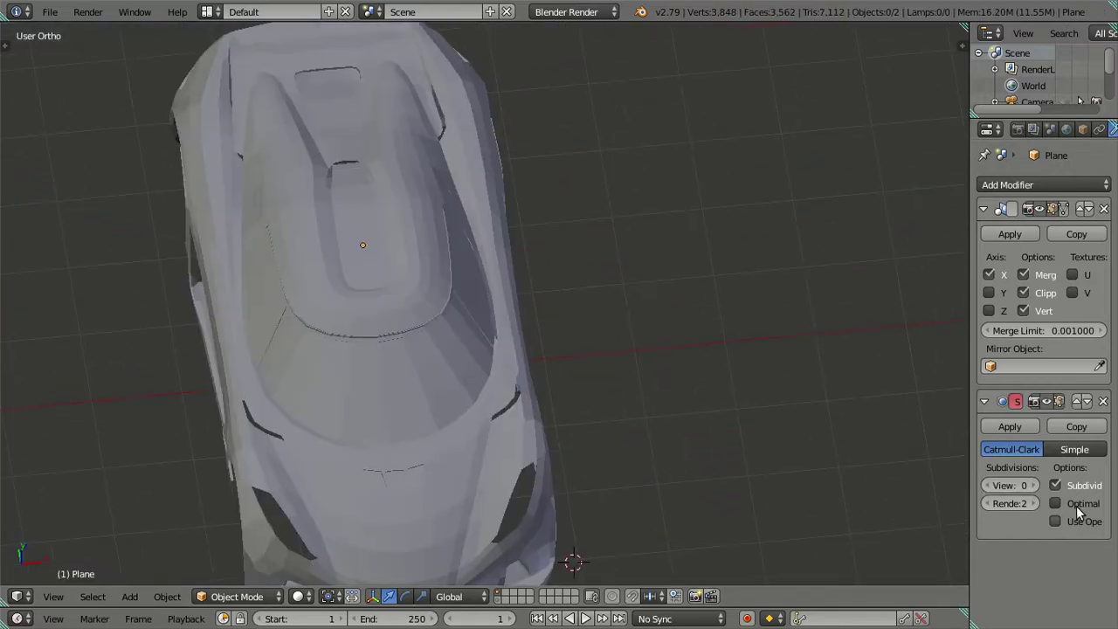
{"action": "left_click", "coordinate": [1034, 485]}
{"action": "left_click", "coordinate": [1035, 486]}
{"action": "mouse_move", "coordinate": [531, 384]}
{"action": "middle_mouse_down"}
{"action": "mouse_move", "coordinate": [508, 327]}
{"action": "mouse_move", "coordinate": [553, 441]}
{"action": "mouse_move", "coordinate": [539, 246]}
{"action": "middle_mouse_up"}
{"action": "scroll", "coordinate": [541, 339], "scroll_direction": "up", "scroll_amount": 3}
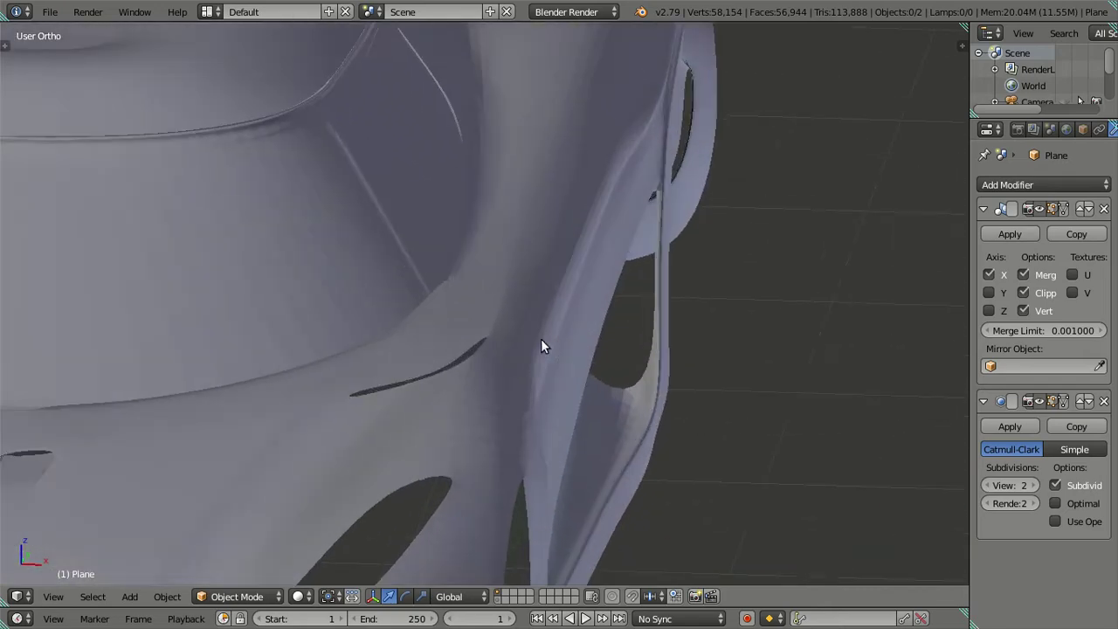
{"action": "left_click", "coordinate": [985, 485]}
{"action": "left_click", "coordinate": [985, 486]}
Back in Edit Mode, dissolve the selected edge loop with Ctrl+X
{"action": "key", "text": "Tab"}
{"action": "key", "text": "ctrl+x"}
{"action": "mouse_move", "coordinate": [541, 289]}
{"action": "middle_mouse_down"}
{"action": "mouse_move", "coordinate": [474, 369]}
{"action": "mouse_move", "coordinate": [474, 344]}
{"action": "mouse_move", "coordinate": [494, 342]}
{"action": "mouse_move", "coordinate": [494, 367]}
{"action": "mouse_move", "coordinate": [501, 359]}
{"action": "mouse_move", "coordinate": [486, 368]}
{"action": "middle_mouse_up"}
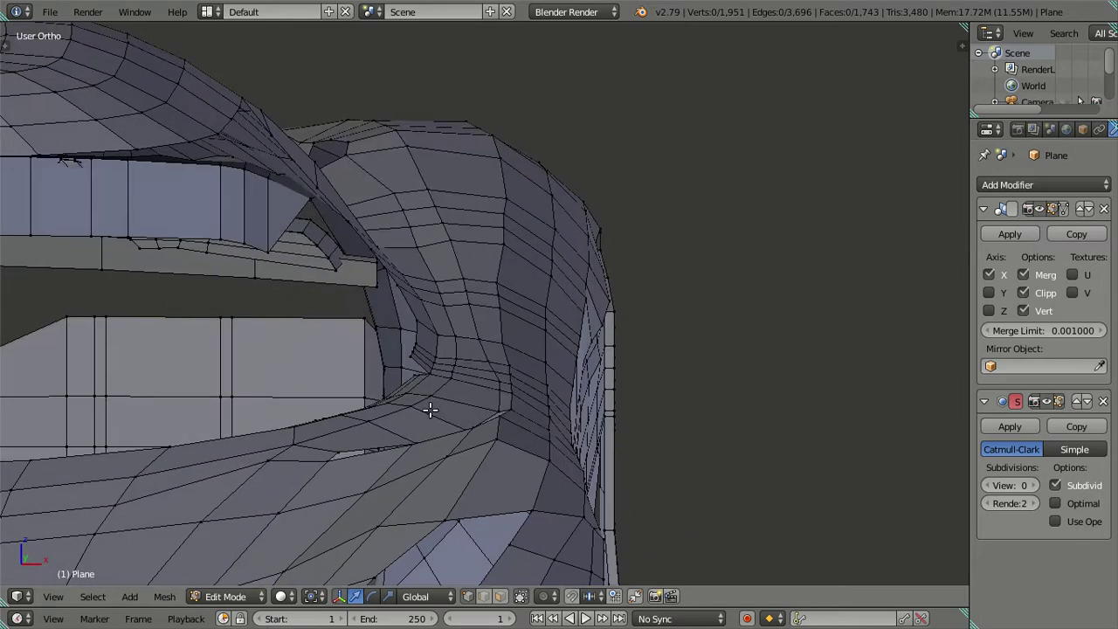
{"action": "mouse_move", "coordinate": [429, 409]}
{"action": "middle_mouse_down"}
{"action": "mouse_move", "coordinate": [449, 392]}
{"action": "mouse_move", "coordinate": [418, 414]}
{"action": "mouse_move", "coordinate": [328, 433]}
{"action": "middle_mouse_up"}
Select the wheel-arch edge loop, deselect one vertex, and lower the rest slightly
{"action": "left_click", "coordinate": [485, 382], "text": "alt"}
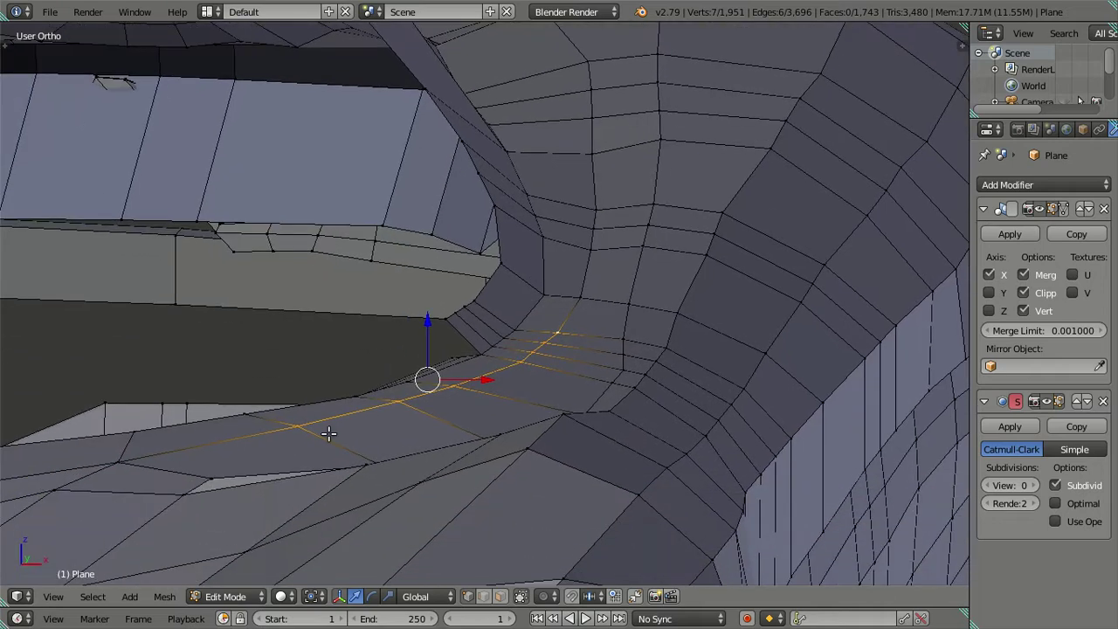
{"action": "left_click", "coordinate": [299, 430], "text": "shift"}
{"action": "left_click_drag", "start_coordinate": [476, 313], "coordinate": [476, 318]}
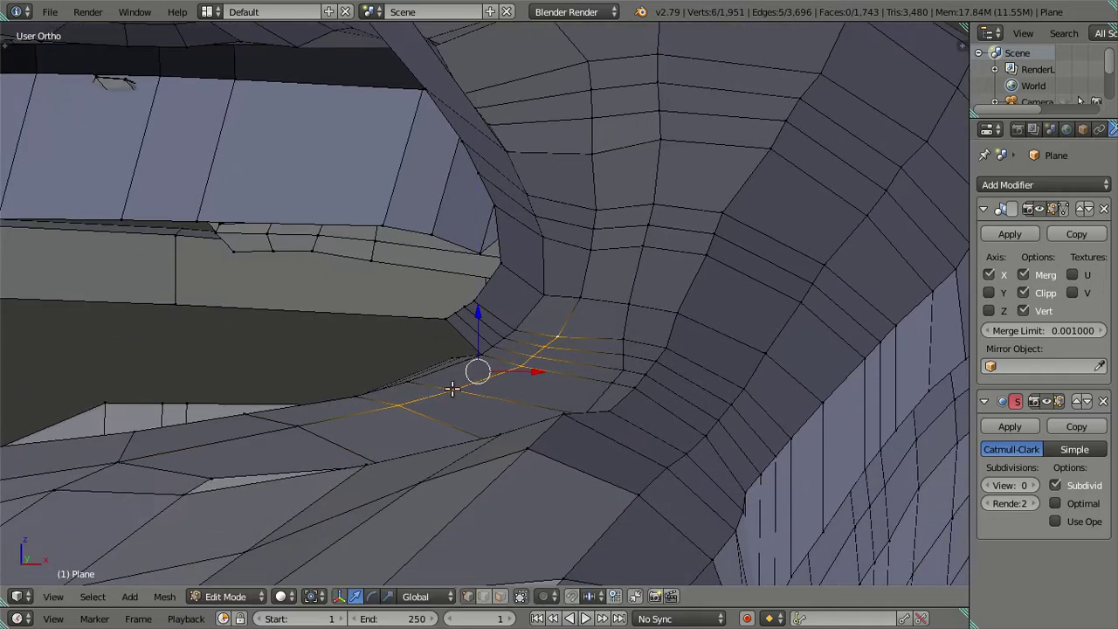
{"action": "mouse_move", "coordinate": [404, 475]}
{"action": "middle_mouse_down"}
{"action": "mouse_move", "coordinate": [459, 379]}
{"action": "mouse_move", "coordinate": [510, 397]}
{"action": "mouse_move", "coordinate": [524, 387]}
{"action": "mouse_move", "coordinate": [491, 397]}
{"action": "middle_mouse_up"}
Preview the smoothed wheel arch in Object Mode, then return to Edit Mode
{"action": "key", "text": "Tab"}
{"action": "key", "text": "Tab"}
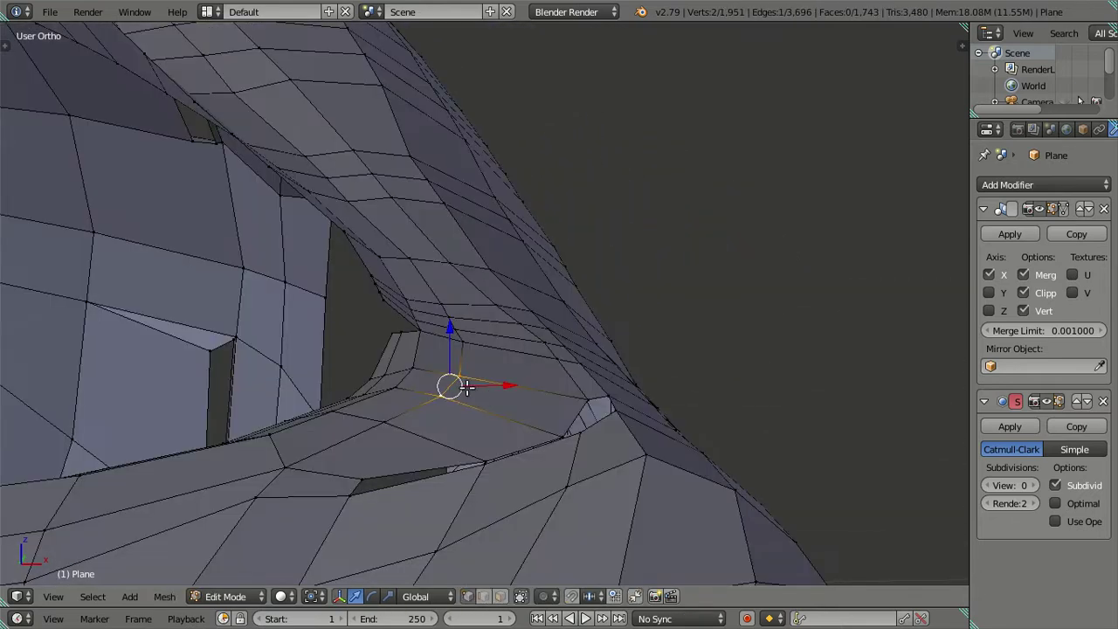
{"action": "right_click", "coordinate": [395, 419], "text": "shift"}
{"action": "key", "text": "g"}
{"action": "right_click", "coordinate": [428, 348]}
{"action": "key", "text": "Tab"}
{"action": "mouse_move", "coordinate": [428, 348]}
{"action": "middle_mouse_down"}
{"action": "mouse_move", "coordinate": [599, 407]}
{"action": "mouse_move", "coordinate": [568, 375]}
{"action": "mouse_move", "coordinate": [588, 382]}
{"action": "middle_mouse_up"}
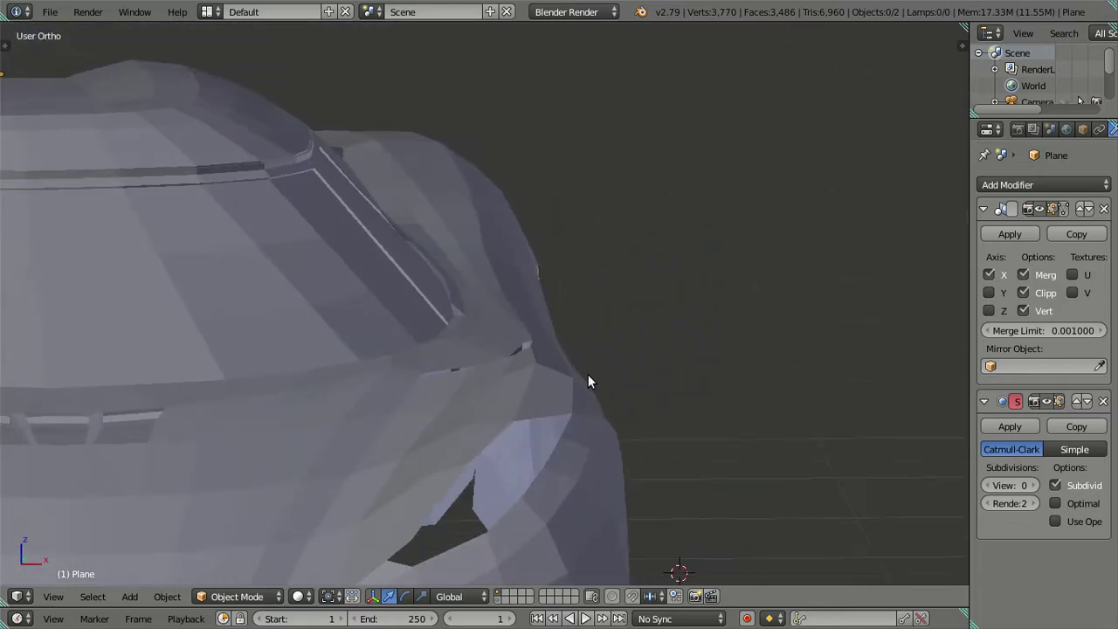
{"action": "scroll", "coordinate": [569, 376], "scroll_direction": "up", "scroll_amount": 2}
{"action": "key", "text": "Tab"}
Nudge the selected vertex about 0.0007 units along X
{"action": "scroll", "coordinate": [564, 366], "scroll_direction": "up", "scroll_amount": 1}
{"action": "scroll", "coordinate": [560, 359], "scroll_direction": "up", "scroll_amount": 2}
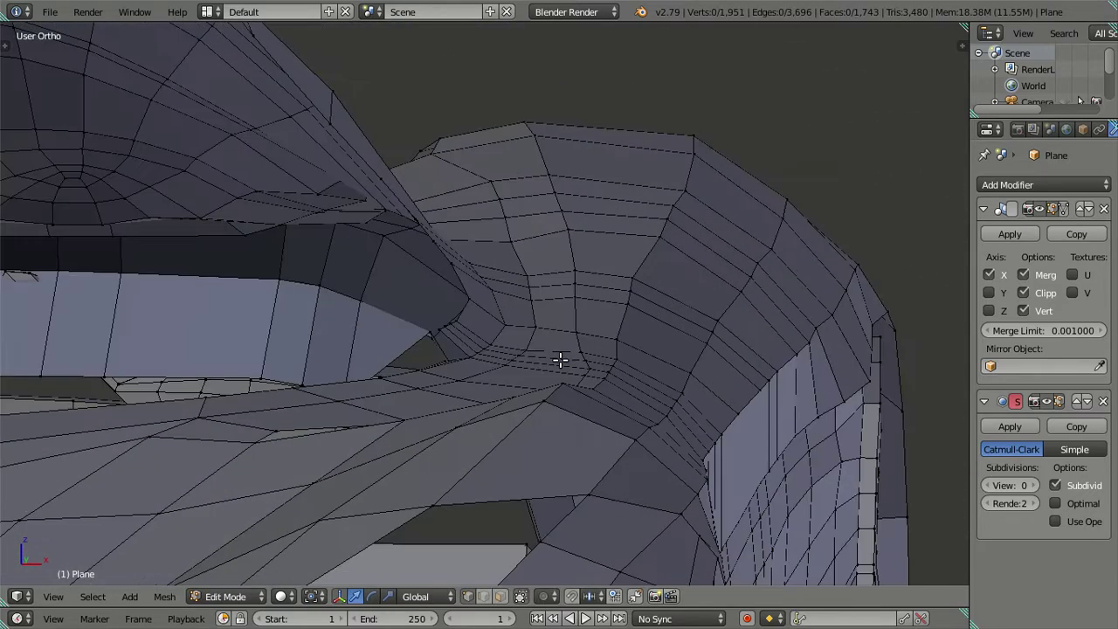
{"action": "scroll", "coordinate": [560, 359], "scroll_direction": "up", "scroll_amount": 2}
{"action": "left_click_drag", "start_coordinate": [679, 398], "coordinate": [673, 398]}
{"action": "mouse_move", "coordinate": [678, 352]}
{"action": "middle_mouse_down"}
{"action": "mouse_move", "coordinate": [683, 408]}
{"action": "mouse_move", "coordinate": [302, 414]}
{"action": "mouse_move", "coordinate": [449, 346]}
{"action": "mouse_move", "coordinate": [501, 351]}
{"action": "mouse_move", "coordinate": [506, 324]}
{"action": "mouse_move", "coordinate": [505, 358]}
{"action": "middle_mouse_up"}
{"action": "scroll", "coordinate": [673, 410], "scroll_direction": "down", "scroll_amount": 3}
Select the first faces of the strip running over the top of the body
{"action": "scroll", "coordinate": [505, 358], "scroll_direction": "up", "scroll_amount": 2}
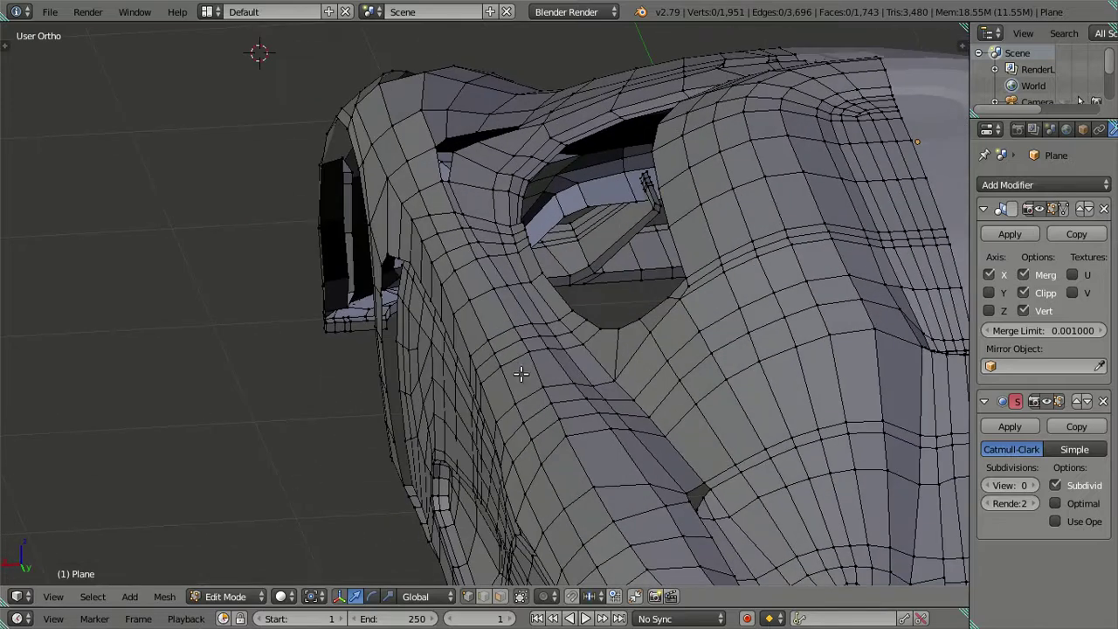
{"action": "scroll", "coordinate": [546, 390], "scroll_direction": "up", "scroll_amount": 1}
{"action": "middle_click_drag", "start_coordinate": [547, 389], "coordinate": [547, 349], "text": "shift"}
{"action": "scroll", "coordinate": [577, 350], "scroll_direction": "up", "scroll_amount": 2}
{"action": "right_click", "coordinate": [569, 324], "text": "shift"}
{"action": "right_click", "coordinate": [492, 340], "text": "shift"}
{"action": "right_click", "coordinate": [502, 348], "text": "shift"}
{"action": "right_click", "coordinate": [514, 357], "text": "shift"}
{"action": "right_click", "coordinate": [529, 398], "text": "shift"}
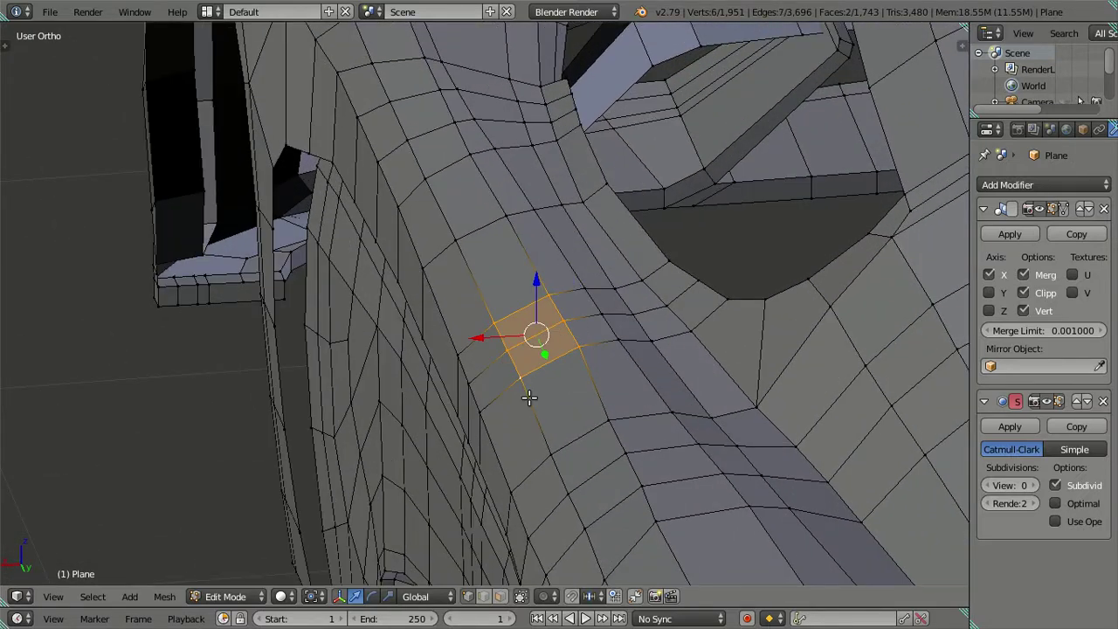
{"action": "middle_click_drag", "start_coordinate": [529, 397], "coordinate": [544, 307]}
Extend the face strip selection down the vertical side wall
{"action": "right_click", "coordinate": [563, 169], "text": "shift"}
{"action": "right_click", "coordinate": [573, 186], "text": "shift"}
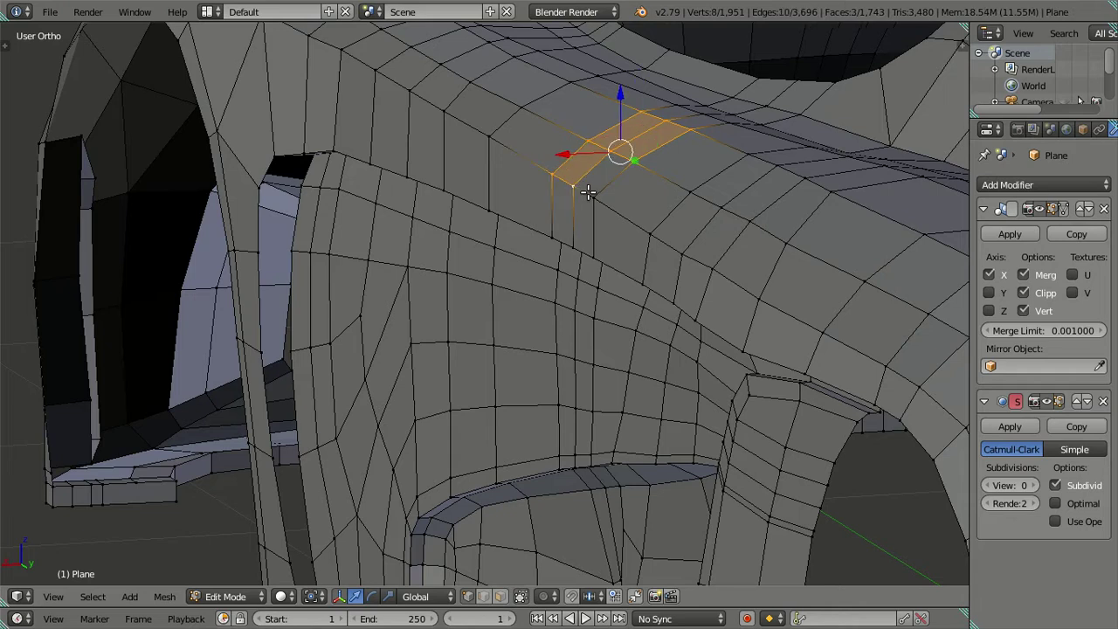
{"action": "right_click", "coordinate": [590, 196], "text": "shift"}
{"action": "right_click", "coordinate": [553, 237], "text": "shift"}
{"action": "right_click", "coordinate": [574, 248], "text": "shift"}
{"action": "right_click", "coordinate": [601, 257], "text": "shift"}
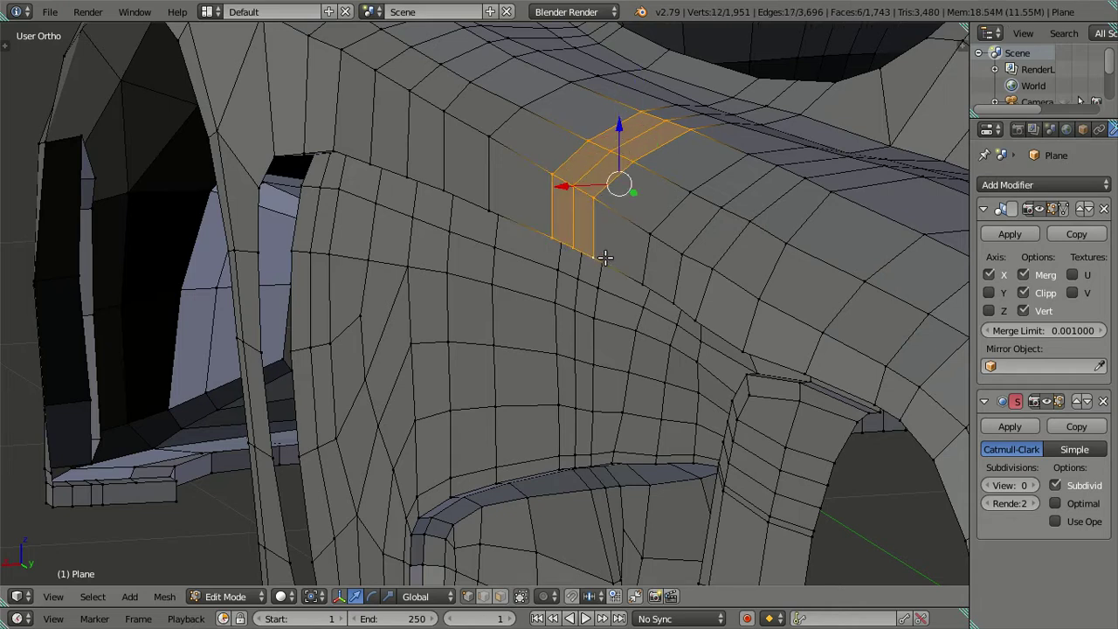
Cancel the Delete menu without deleting and inspect the strip in wireframe before returning to solid
{"action": "key", "text": "x"}
{"action": "key", "text": "Escape"}
{"action": "key", "text": "z"}
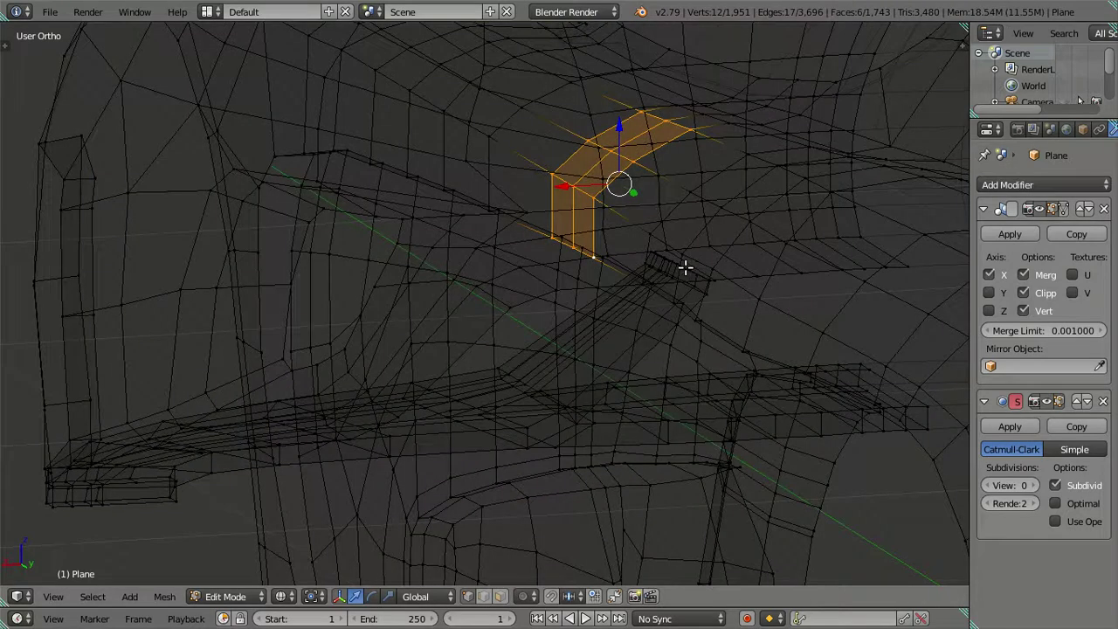
{"action": "scroll", "coordinate": [580, 308], "scroll_direction": "up", "scroll_amount": 3}
{"action": "scroll", "coordinate": [542, 311], "scroll_direction": "up", "scroll_amount": 2}
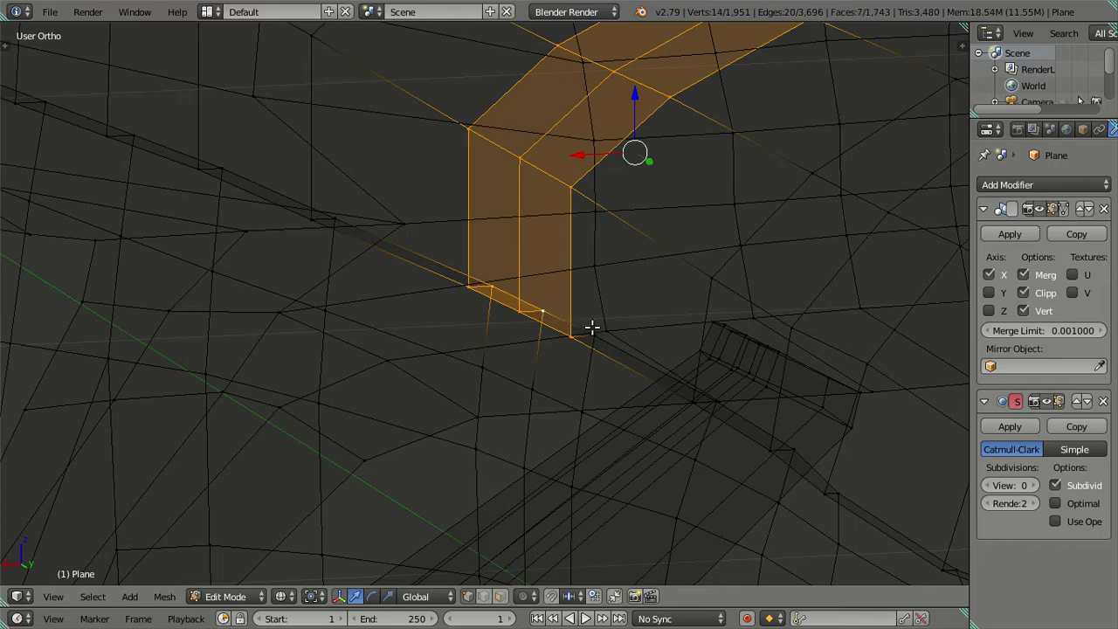
{"action": "key", "text": "z"}
{"action": "scroll", "coordinate": [585, 336], "scroll_direction": "down", "scroll_amount": 2}
{"action": "mouse_move", "coordinate": [579, 338]}
{"action": "middle_mouse_down"}
{"action": "mouse_move", "coordinate": [549, 330]}
{"action": "mouse_move", "coordinate": [462, 379]}
{"action": "mouse_move", "coordinate": [471, 374]}
{"action": "mouse_move", "coordinate": [450, 355]}
{"action": "mouse_move", "coordinate": [424, 260]}
{"action": "middle_mouse_up"}
Select a vertex beside the side intake and shift it slightly along X
{"action": "right_click", "coordinate": [402, 166]}
{"action": "right_click", "coordinate": [386, 142], "text": "shift"}
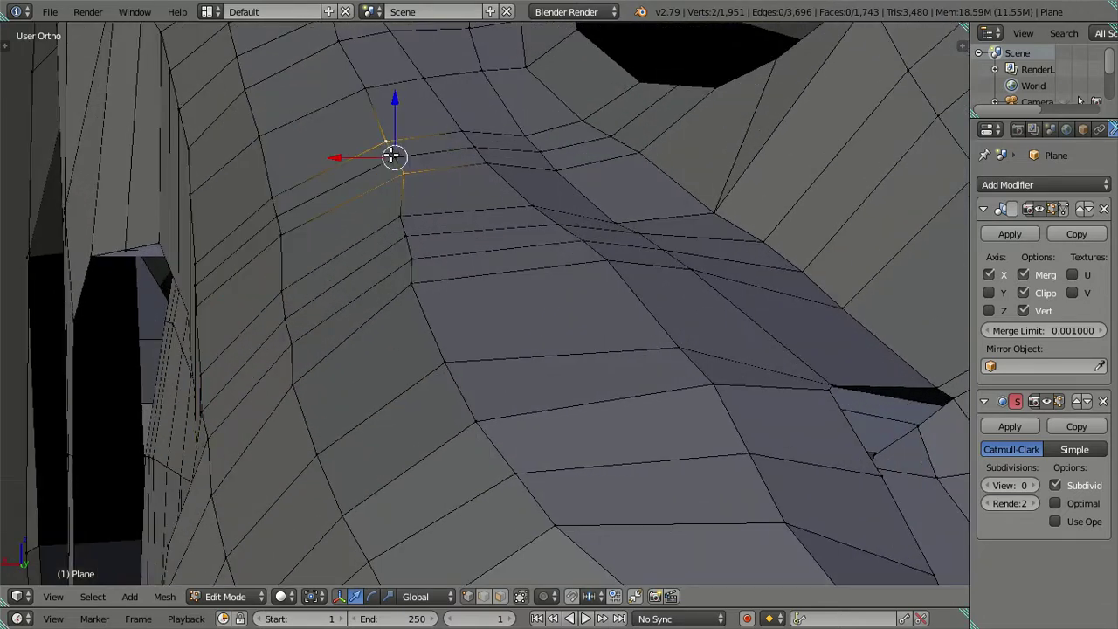
{"action": "mouse_move", "coordinate": [395, 189]}
{"action": "middle_mouse_down"}
{"action": "mouse_move", "coordinate": [498, 393]}
{"action": "mouse_move", "coordinate": [487, 392]}
{"action": "mouse_move", "coordinate": [464, 346]}
{"action": "middle_mouse_up"}
{"action": "mouse_move", "coordinate": [493, 252]}
{"action": "middle_mouse_down"}
{"action": "mouse_move", "coordinate": [416, 247]}
{"action": "mouse_move", "coordinate": [616, 459]}
{"action": "mouse_move", "coordinate": [471, 413]}
{"action": "middle_mouse_up"}
{"action": "right_click", "coordinate": [423, 395]}
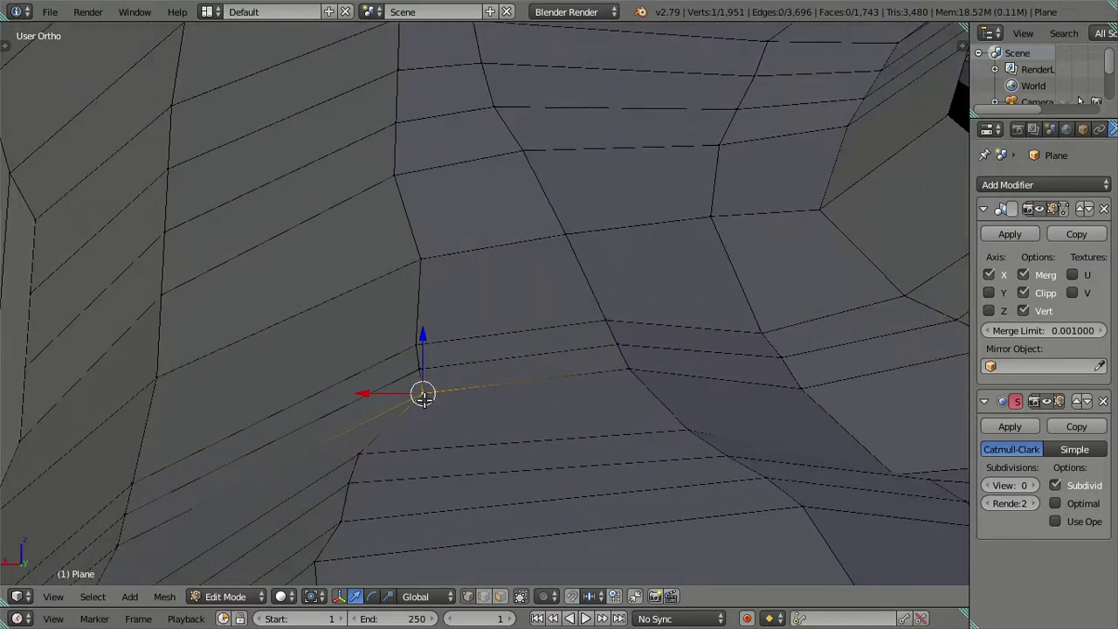
{"action": "mouse_move", "coordinate": [393, 382]}
{"action": "left_mouse_down"}
{"action": "mouse_move", "coordinate": [373, 392]}
{"action": "mouse_move", "coordinate": [399, 376]}
{"action": "mouse_move", "coordinate": [368, 378]}
{"action": "left_mouse_up"}
Nudge the neighbouring wheel-arch edge and a single vertex slightly along X, then clear the selection
{"action": "right_click", "coordinate": [402, 373], "text": "shift"}
{"action": "middle_click_drag", "start_coordinate": [368, 378], "coordinate": [391, 419]}
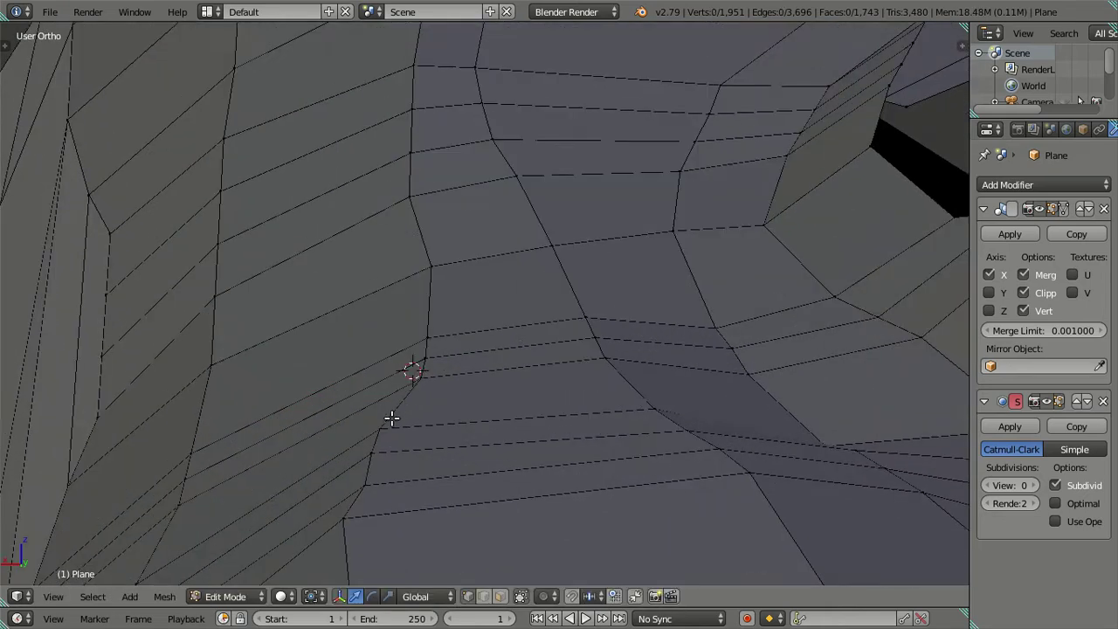
{"action": "right_click", "coordinate": [372, 432], "text": "shift"}
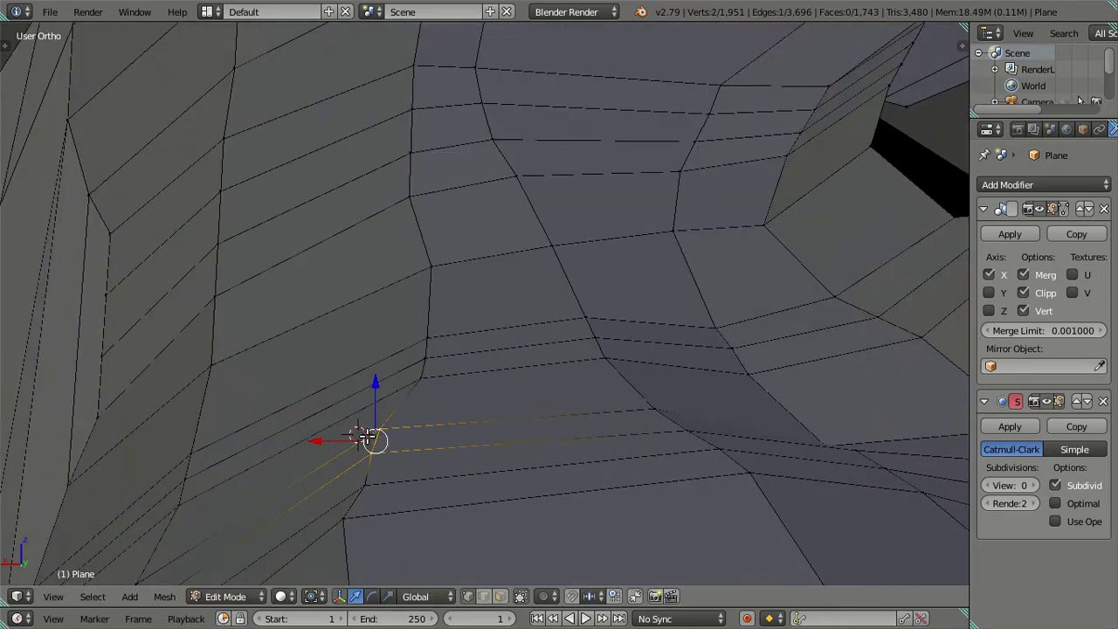
{"action": "left_click_drag", "start_coordinate": [334, 436], "coordinate": [354, 430]}
{"action": "right_click", "coordinate": [387, 426]}
{"action": "scroll", "coordinate": [354, 429], "scroll_direction": "down", "scroll_amount": 4}
{"action": "right_click", "coordinate": [417, 405]}
{"action": "mouse_move", "coordinate": [416, 404]}
{"action": "left_mouse_down"}
{"action": "mouse_move", "coordinate": [381, 404]}
{"action": "mouse_move", "coordinate": [419, 405]}
{"action": "left_mouse_up"}
{"action": "scroll", "coordinate": [454, 407], "scroll_direction": "down", "scroll_amount": 3}
{"action": "key", "text": "a"}
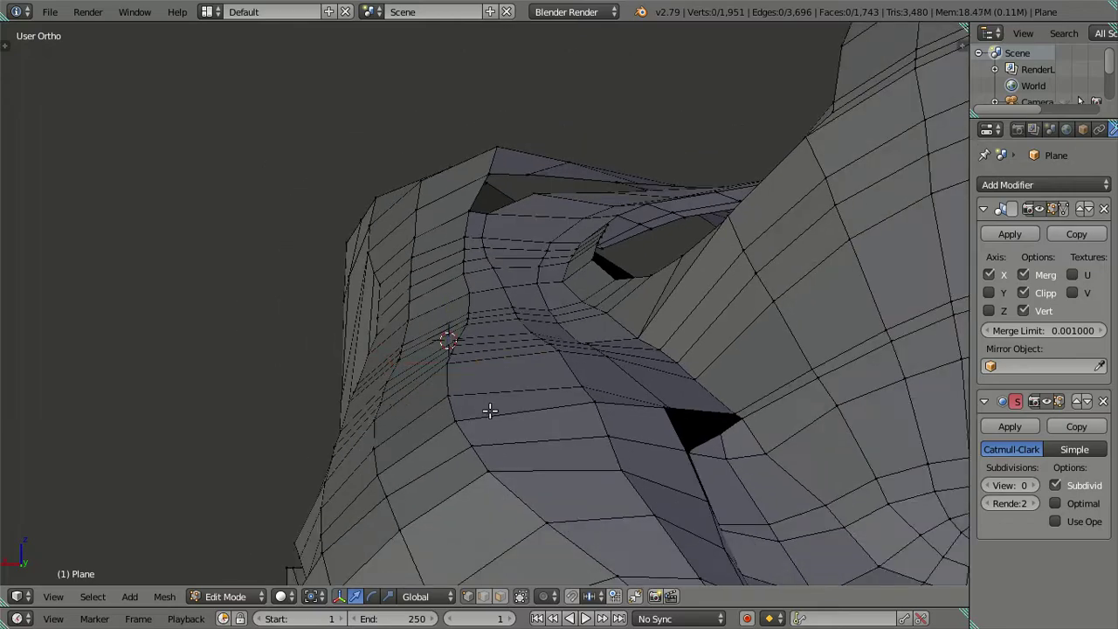
From a side view, move a vertex on the upper surface along X with G X
{"action": "mouse_move", "coordinate": [490, 410]}
{"action": "middle_mouse_down"}
{"action": "mouse_move", "coordinate": [604, 443]}
{"action": "mouse_move", "coordinate": [575, 402]}
{"action": "mouse_move", "coordinate": [507, 349]}
{"action": "mouse_move", "coordinate": [481, 414]}
{"action": "mouse_move", "coordinate": [429, 409]}
{"action": "middle_mouse_up"}
{"action": "scroll", "coordinate": [542, 375], "scroll_direction": "up", "scroll_amount": 3}
{"action": "scroll", "coordinate": [419, 404], "scroll_direction": "up", "scroll_amount": 2}
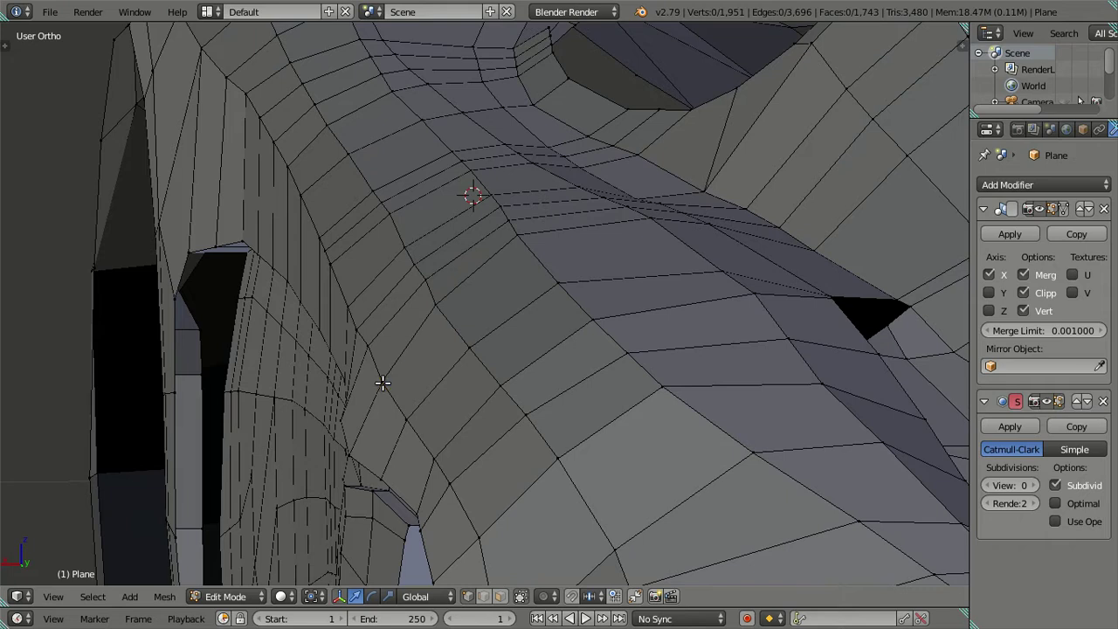
{"action": "right_click", "coordinate": [382, 381]}
{"action": "scroll", "coordinate": [381, 387], "scroll_direction": "up", "scroll_amount": 2}
{"action": "key", "text": "g"}
{"action": "key", "text": "x"}
{"action": "left_click", "coordinate": [286, 436]}
In wireframe, move the selected vertex onto its neighbouring vertex
{"action": "key", "text": "z"}
{"action": "mouse_move", "coordinate": [317, 455]}
{"action": "middle_mouse_down"}
{"action": "mouse_move", "coordinate": [349, 366]}
{"action": "mouse_move", "coordinate": [366, 361]}
{"action": "middle_mouse_up"}
{"action": "key", "text": "g"}
{"action": "left_click", "coordinate": [581, 365], "text": "ctrl"}
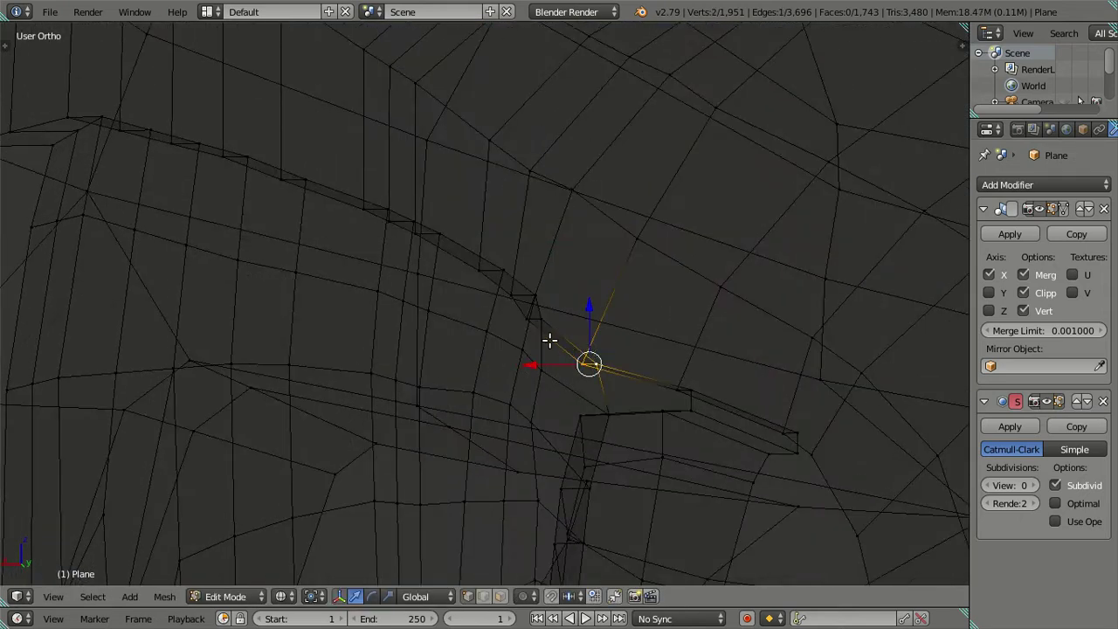
Slide the vertex strip and its top vertices along X, then return to solid shading
{"action": "right_click", "coordinate": [534, 318], "text": "shift"}
{"action": "mouse_move", "coordinate": [534, 319]}
{"action": "middle_mouse_down"}
{"action": "mouse_move", "coordinate": [529, 394]}
{"action": "mouse_move", "coordinate": [543, 296]}
{"action": "mouse_move", "coordinate": [504, 352]}
{"action": "mouse_move", "coordinate": [478, 354]}
{"action": "middle_mouse_up"}
{"action": "mouse_move", "coordinate": [469, 316]}
{"action": "middle_mouse_down"}
{"action": "mouse_move", "coordinate": [436, 419]}
{"action": "mouse_move", "coordinate": [419, 411]}
{"action": "middle_mouse_up"}
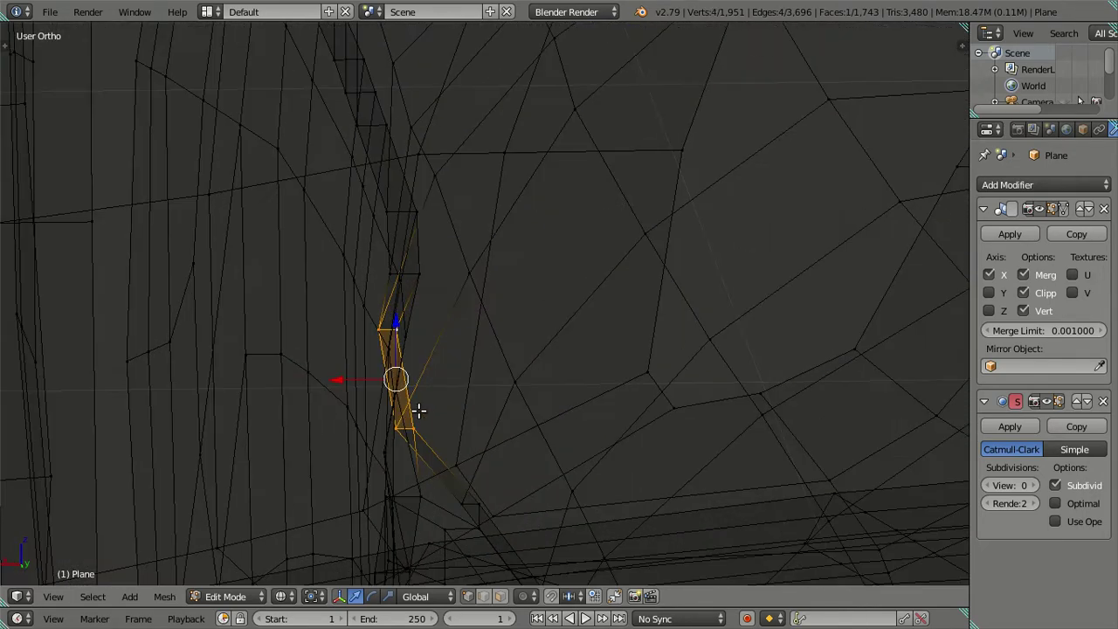
{"action": "left_click_drag", "start_coordinate": [328, 379], "coordinate": [351, 379]}
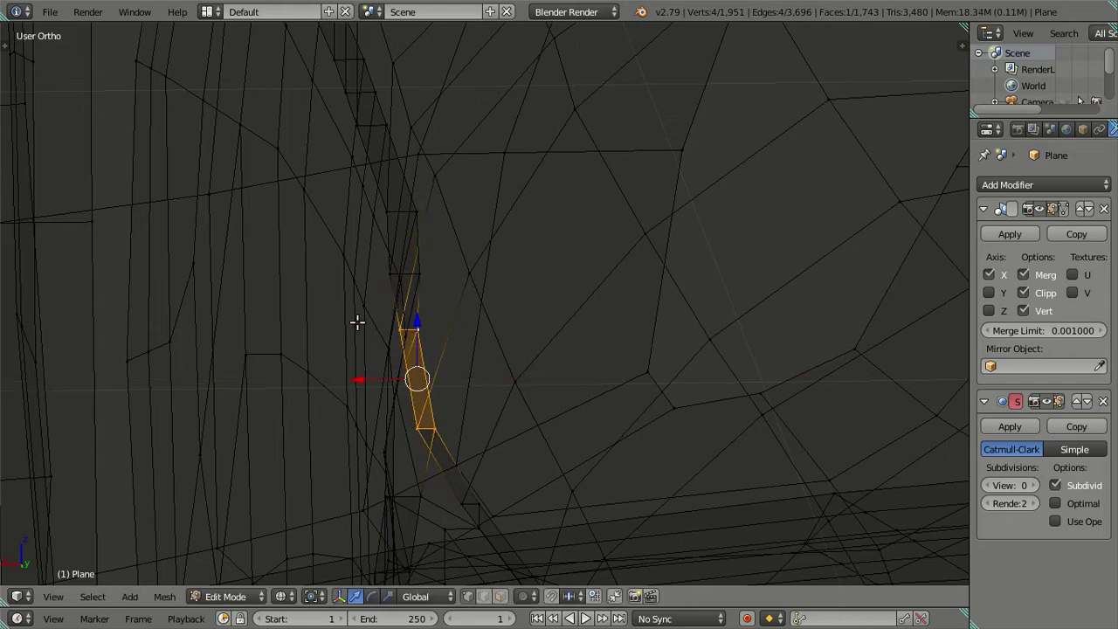
{"action": "left_click", "coordinate": [384, 272], "text": "shift"}
{"action": "left_click", "coordinate": [421, 272], "text": "shift"}
{"action": "left_click_drag", "start_coordinate": [379, 342], "coordinate": [393, 361]}
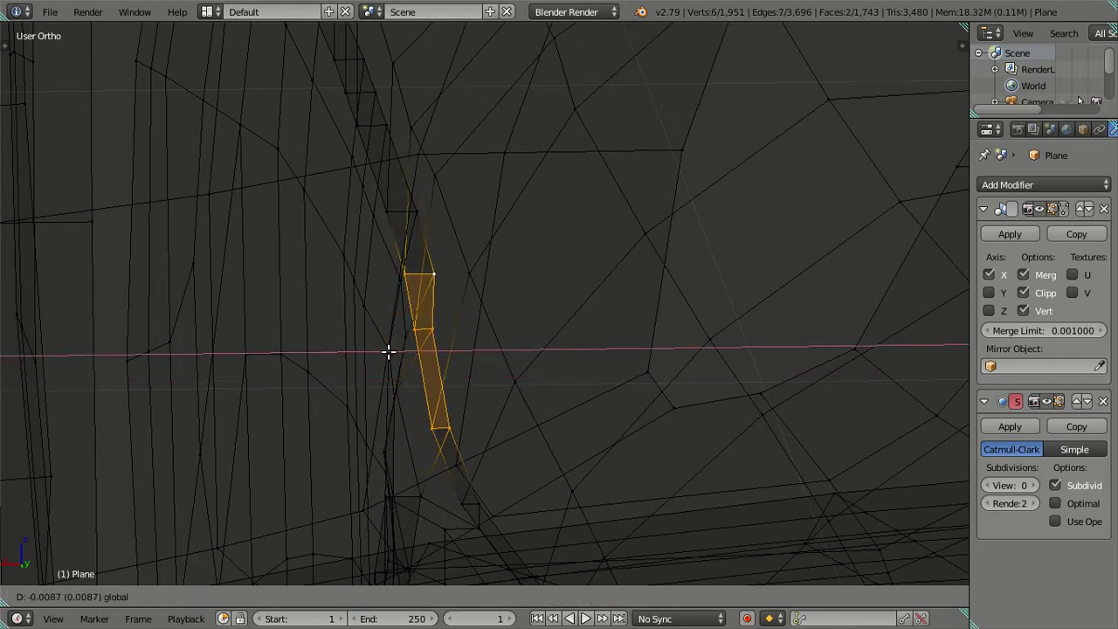
{"action": "mouse_move", "coordinate": [394, 362]}
{"action": "middle_mouse_down"}
{"action": "mouse_move", "coordinate": [418, 399]}
{"action": "mouse_move", "coordinate": [487, 387]}
{"action": "mouse_move", "coordinate": [399, 288]}
{"action": "mouse_move", "coordinate": [466, 459]}
{"action": "mouse_move", "coordinate": [441, 448]}
{"action": "mouse_move", "coordinate": [449, 456]}
{"action": "mouse_move", "coordinate": [469, 411]}
{"action": "middle_mouse_up"}
{"action": "key", "text": "z"}
Select three vertices forming a face and move them slightly along X
{"action": "key", "text": "z"}
{"action": "right_click", "coordinate": [387, 448]}
{"action": "right_click", "coordinate": [625, 373], "text": "shift"}
{"action": "right_click", "coordinate": [643, 374], "text": "shift"}
{"action": "key", "text": "z"}
{"action": "mouse_move", "coordinate": [643, 374]}
{"action": "middle_mouse_down"}
{"action": "mouse_move", "coordinate": [580, 407]}
{"action": "mouse_move", "coordinate": [330, 375]}
{"action": "middle_mouse_up"}
{"action": "left_click_drag", "start_coordinate": [305, 341], "coordinate": [332, 340]}
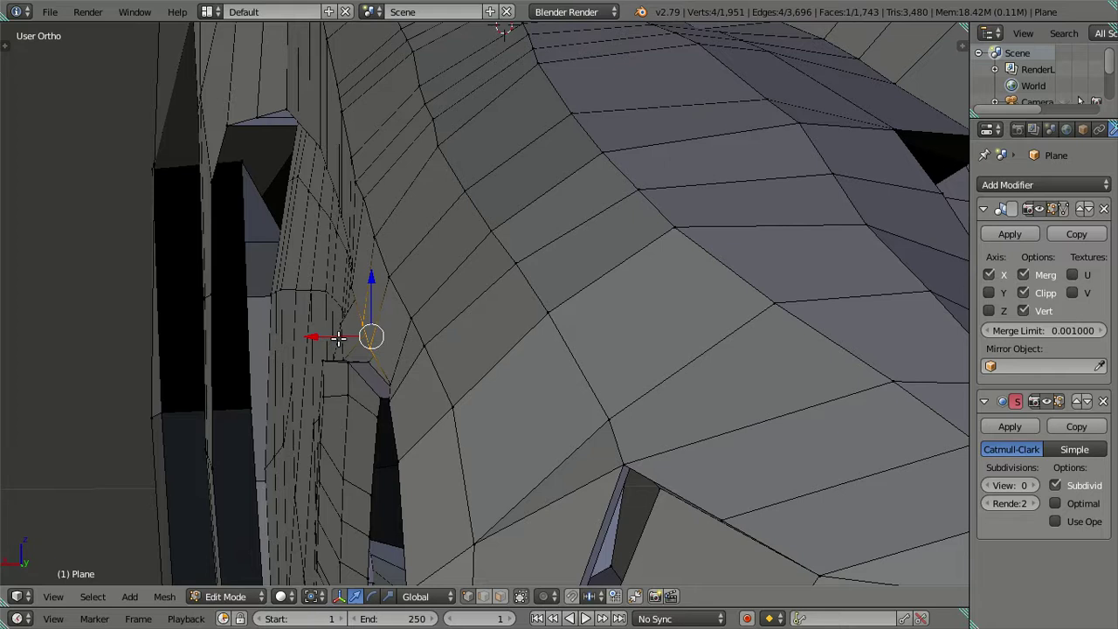
Extend the selection up the strip and shift those edges along X
{"action": "key", "text": "z"}
{"action": "mouse_move", "coordinate": [349, 341]}
{"action": "middle_mouse_down"}
{"action": "mouse_move", "coordinate": [456, 532]}
{"action": "mouse_move", "coordinate": [418, 458]}
{"action": "middle_mouse_up"}
{"action": "left_click", "coordinate": [321, 441], "text": "shift"}
{"action": "left_click", "coordinate": [339, 440], "text": "shift"}
{"action": "left_click", "coordinate": [321, 440], "text": "shift"}
{"action": "left_click", "coordinate": [349, 442], "text": "shift"}
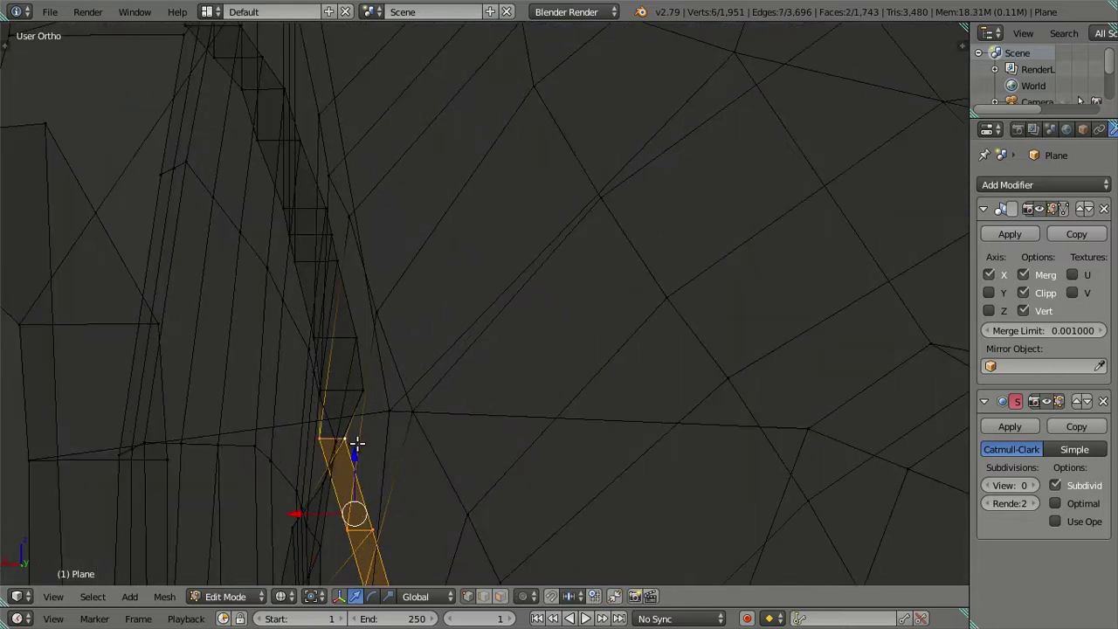
{"action": "middle_click_drag", "start_coordinate": [356, 443], "coordinate": [375, 446]}
{"action": "key", "text": "z"}
{"action": "left_click_drag", "start_coordinate": [357, 425], "coordinate": [372, 425]}
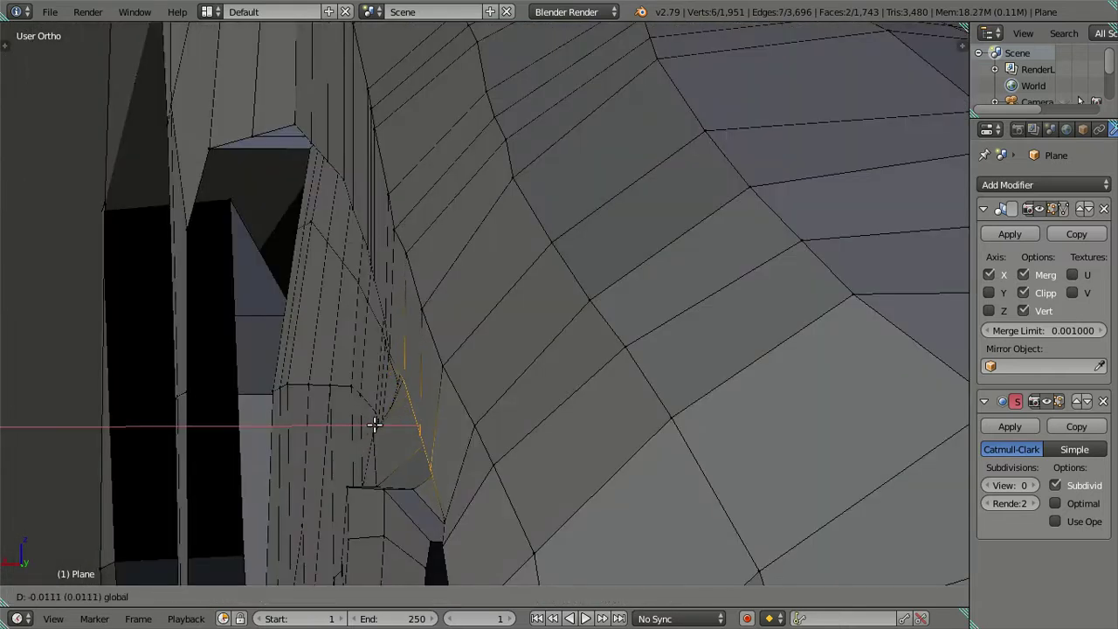
{"action": "left_click", "coordinate": [369, 425]}
{"action": "key", "text": "a"}
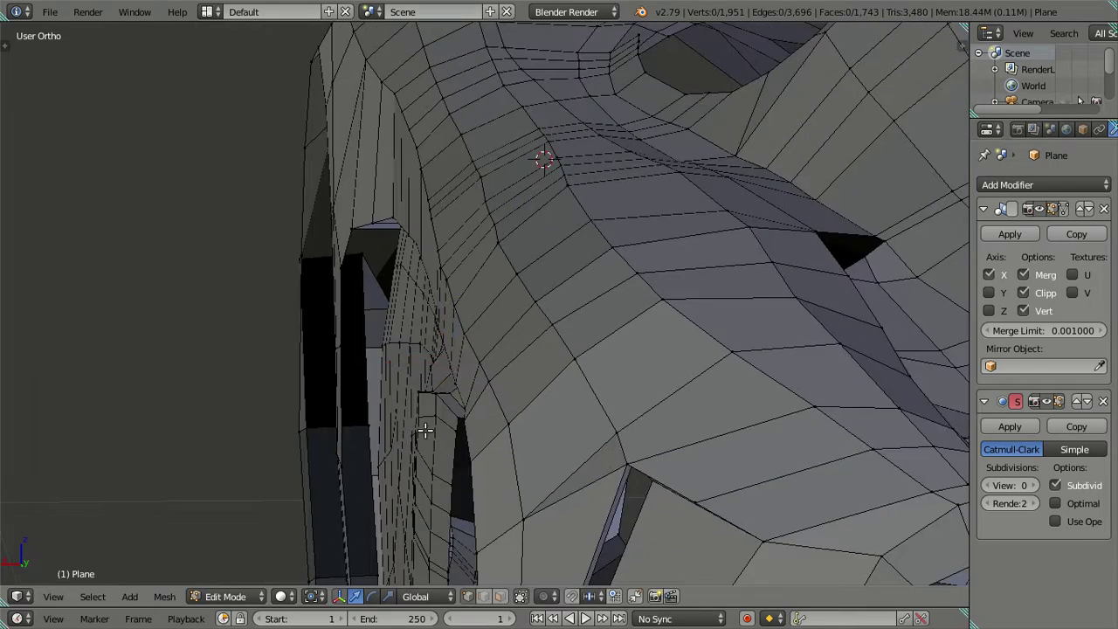
Close in on the wheel arch in wireframe and slide two arch vertices along X
{"action": "middle_click_drag", "start_coordinate": [369, 426], "coordinate": [518, 425]}
{"action": "scroll", "coordinate": [518, 426], "scroll_direction": "up", "scroll_amount": 3}
{"action": "scroll", "coordinate": [442, 367], "scroll_direction": "up", "scroll_amount": 2}
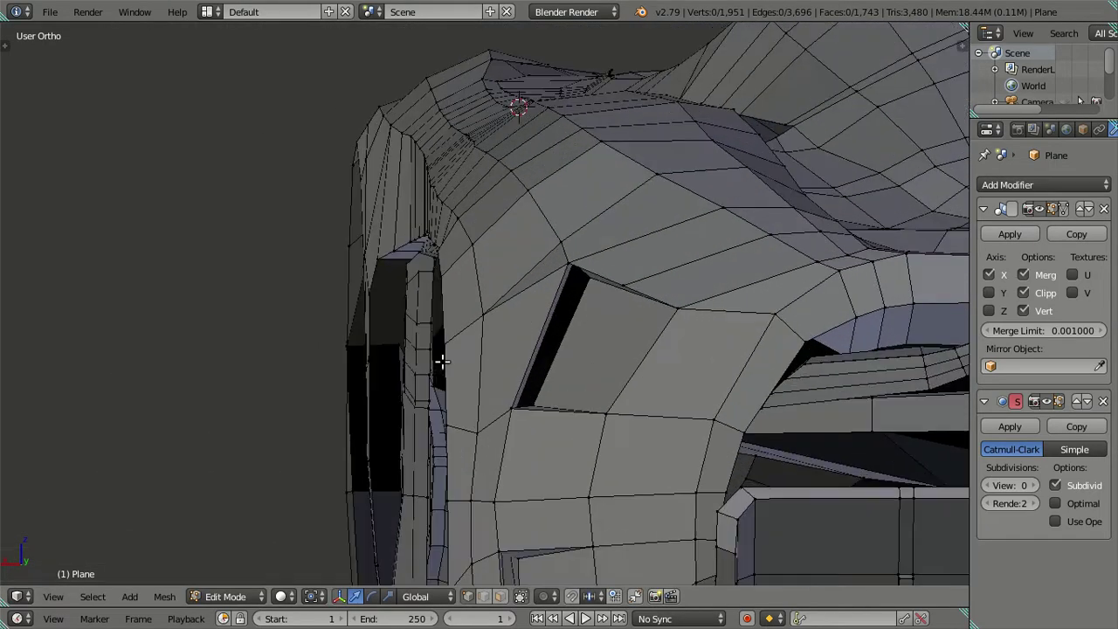
{"action": "middle_click_drag", "start_coordinate": [442, 366], "coordinate": [468, 419]}
{"action": "key", "text": "z"}
{"action": "mouse_move", "coordinate": [451, 382]}
{"action": "middle_mouse_down"}
{"action": "mouse_move", "coordinate": [504, 460]}
{"action": "mouse_move", "coordinate": [518, 396]}
{"action": "middle_mouse_up"}
{"action": "scroll", "coordinate": [518, 396], "scroll_direction": "up", "scroll_amount": 2}
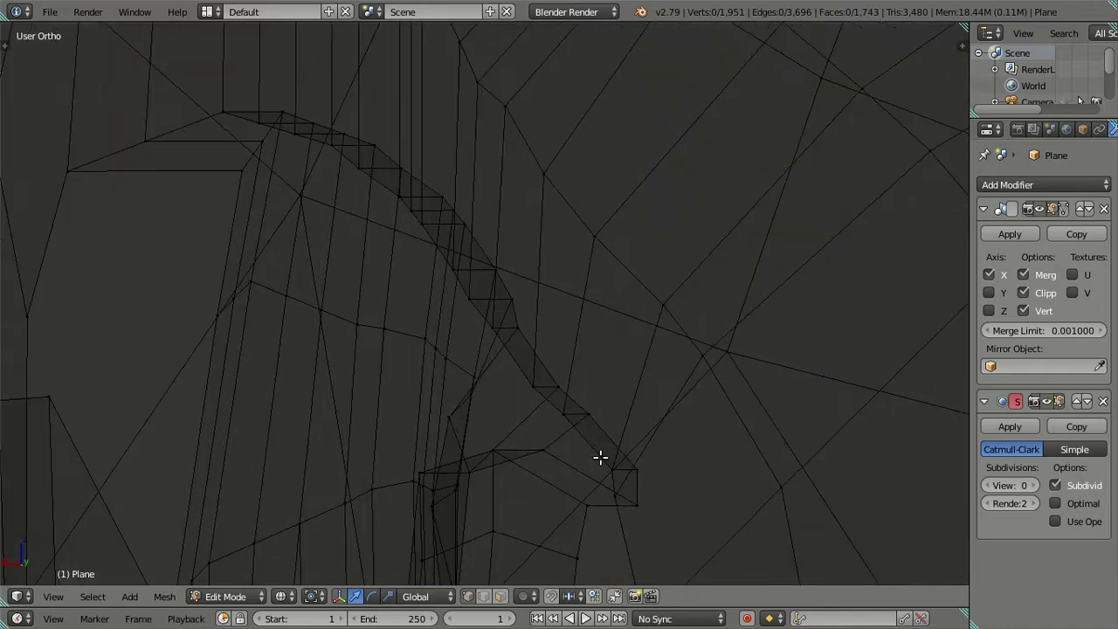
{"action": "right_click_drag", "start_coordinate": [603, 460], "coordinate": [635, 469]}
{"action": "right_click", "coordinate": [588, 412], "text": "shift"}
{"action": "right_click", "coordinate": [577, 421], "text": "shift"}
{"action": "middle_click_drag", "start_coordinate": [576, 421], "coordinate": [565, 449]}
{"action": "left_click_drag", "start_coordinate": [495, 454], "coordinate": [494, 453]}
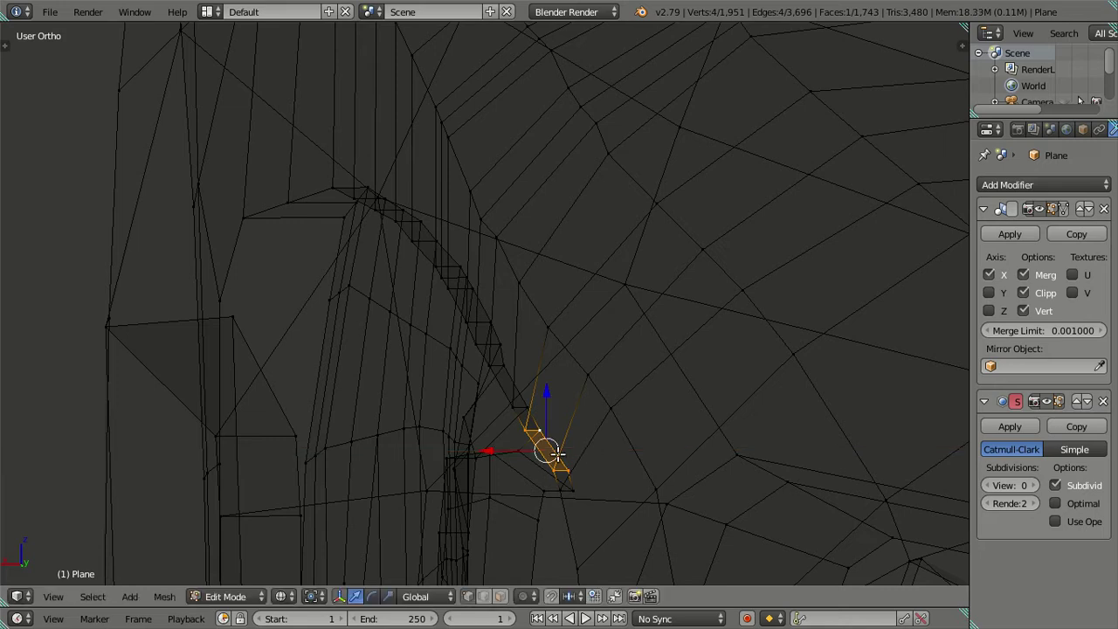
Select a single arch edge and nudge it sideways along X
{"action": "scroll", "coordinate": [554, 387], "scroll_direction": "up", "scroll_amount": 1}
{"action": "scroll", "coordinate": [542, 374], "scroll_direction": "up", "scroll_amount": 1}
{"action": "scroll", "coordinate": [517, 380], "scroll_direction": "up", "scroll_amount": 1}
{"action": "right_click", "coordinate": [465, 382]}
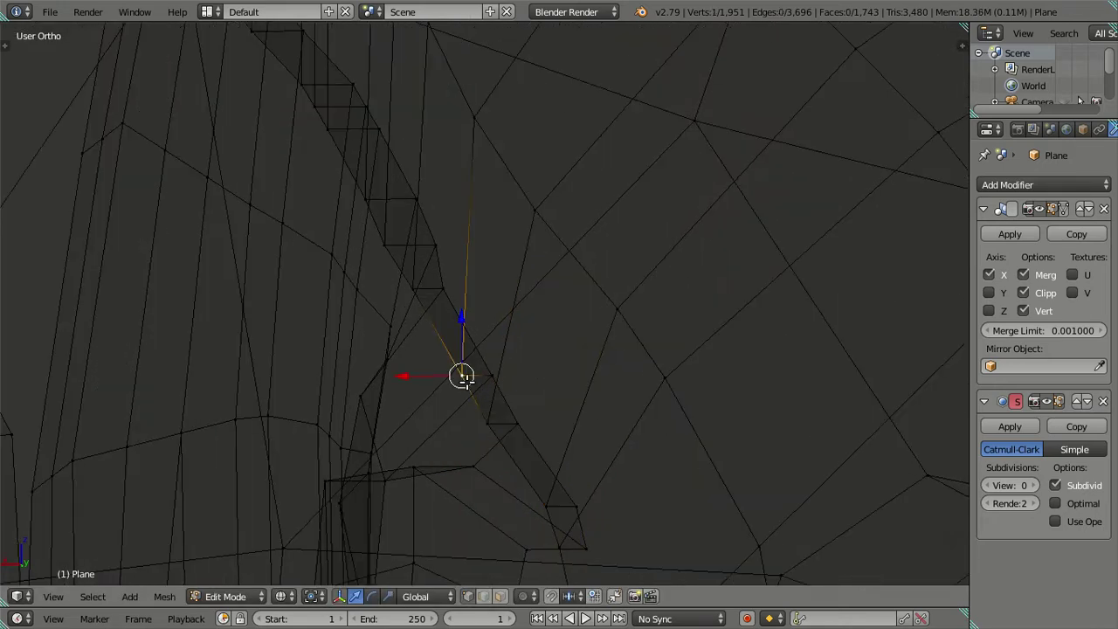
{"action": "left_click_drag", "start_coordinate": [423, 374], "coordinate": [424, 374]}
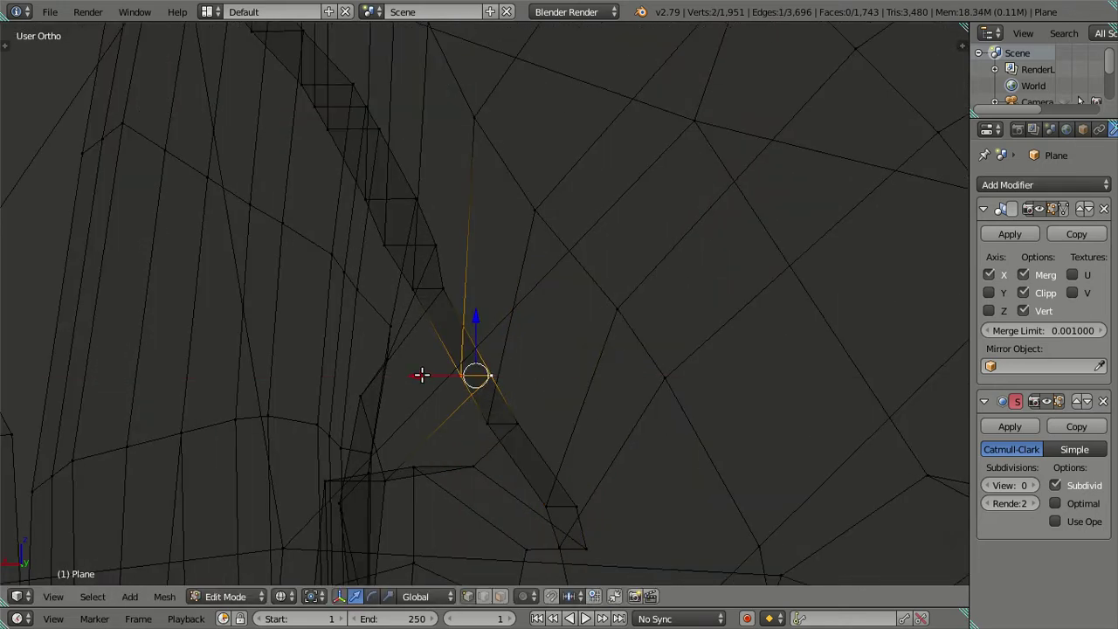
Preview the smoothed body outside Edit Mode, then return to mesh editing
{"action": "key", "text": "z"}
{"action": "key", "text": "a"}
{"action": "scroll", "coordinate": [493, 391], "scroll_direction": "up", "scroll_amount": 2}
{"action": "key", "text": "Tab"}
{"action": "scroll", "coordinate": [510, 416], "scroll_direction": "down", "scroll_amount": 3}
{"action": "scroll", "coordinate": [610, 503], "scroll_direction": "up", "scroll_amount": 3}
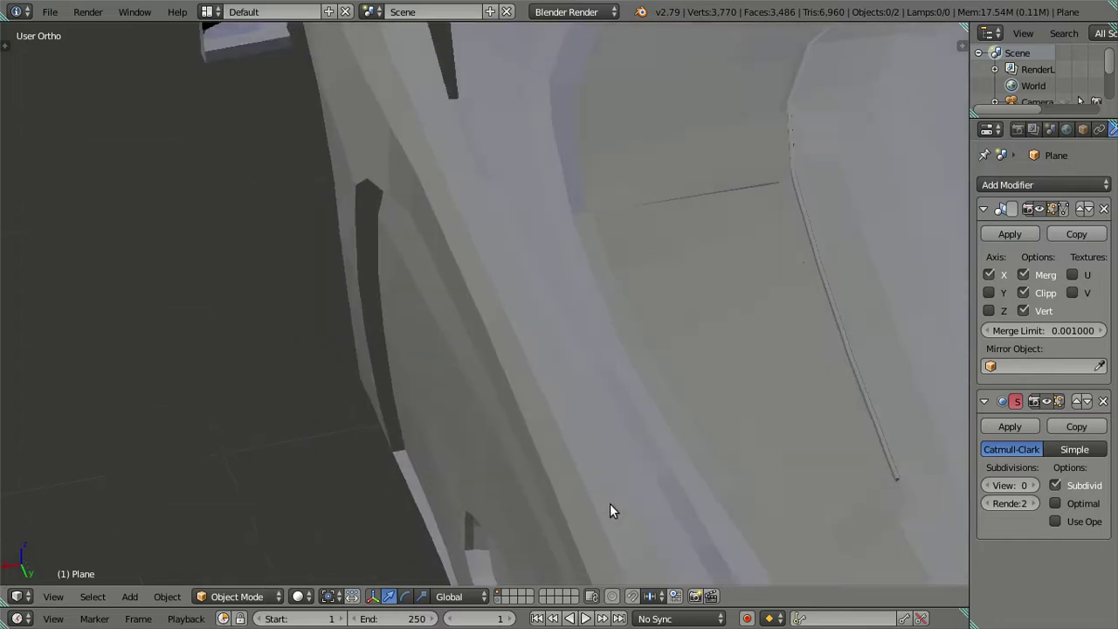
{"action": "scroll", "coordinate": [583, 434], "scroll_direction": "down", "scroll_amount": 3}
{"action": "scroll", "coordinate": [578, 434], "scroll_direction": "up", "scroll_amount": 2}
{"action": "scroll", "coordinate": [579, 434], "scroll_direction": "up", "scroll_amount": 2}
{"action": "scroll", "coordinate": [582, 434], "scroll_direction": "up", "scroll_amount": 2}
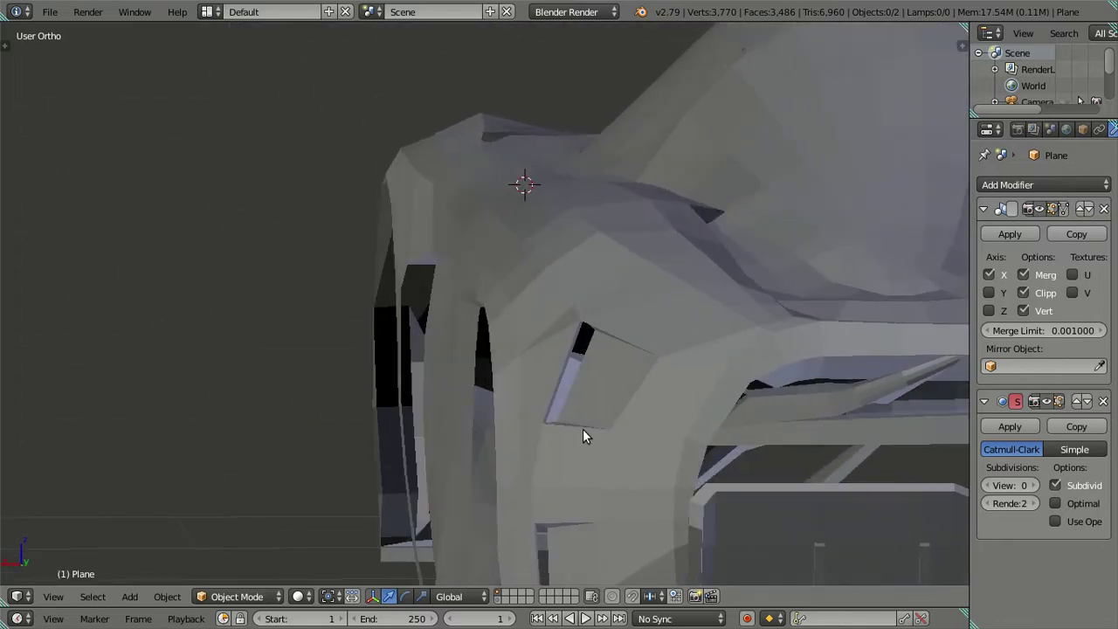
{"action": "scroll", "coordinate": [579, 454], "scroll_direction": "up", "scroll_amount": 2}
{"action": "key", "text": "Tab"}
{"action": "scroll", "coordinate": [512, 317], "scroll_direction": "up", "scroll_amount": 1}
Select the edge loop beside the side-intake corner and slide it along X
{"action": "right_click", "coordinate": [502, 247]}
{"action": "right_click", "coordinate": [543, 307], "text": "shift"}
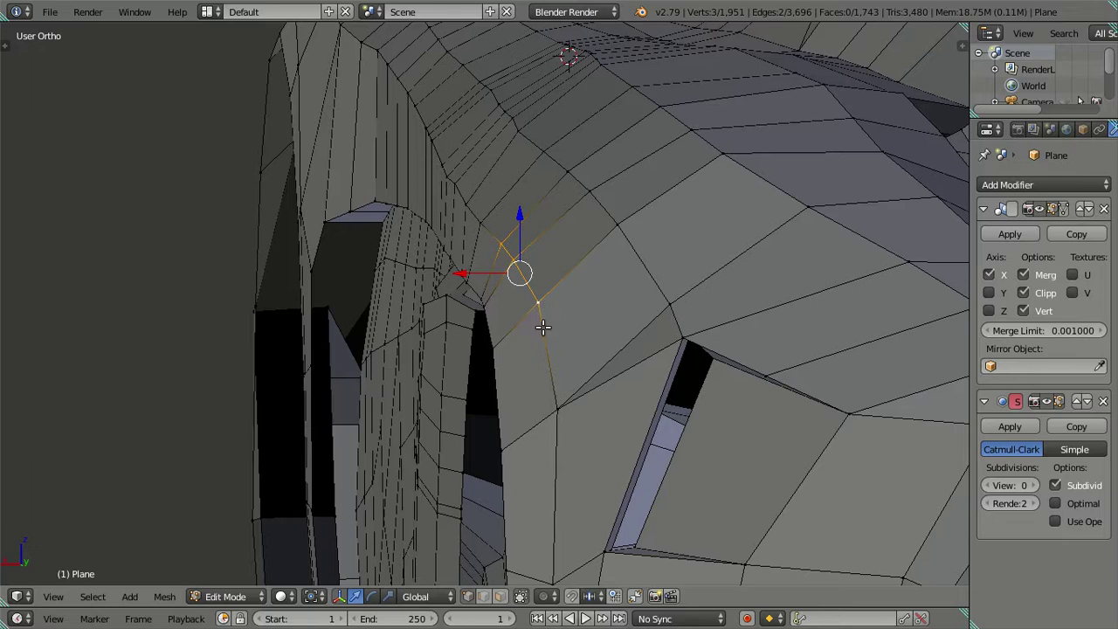
{"action": "scroll", "coordinate": [541, 331], "scroll_direction": "down", "scroll_amount": 3}
{"action": "mouse_move", "coordinate": [531, 414]}
{"action": "middle_mouse_down", "text": "shift"}
{"action": "mouse_move", "coordinate": [525, 353]}
{"action": "mouse_move", "coordinate": [488, 371]}
{"action": "middle_mouse_up", "text": "shift"}
{"action": "right_click", "coordinate": [513, 406], "text": "shift"}
{"action": "scroll", "coordinate": [508, 337], "scroll_direction": "up", "scroll_amount": 2}
{"action": "key", "text": "g"}
{"action": "key", "text": "x"}
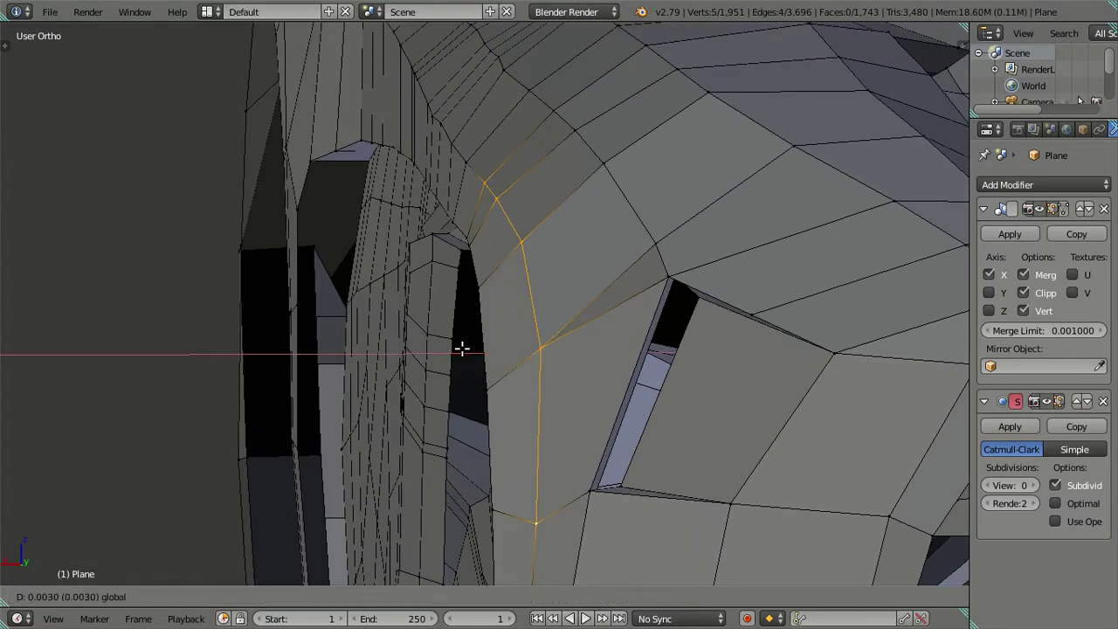
{"action": "left_click", "coordinate": [461, 347]}
Drop the top and bottom vertices and nudge the remaining loop vertices further along X
{"action": "right_click", "coordinate": [481, 181], "text": "shift"}
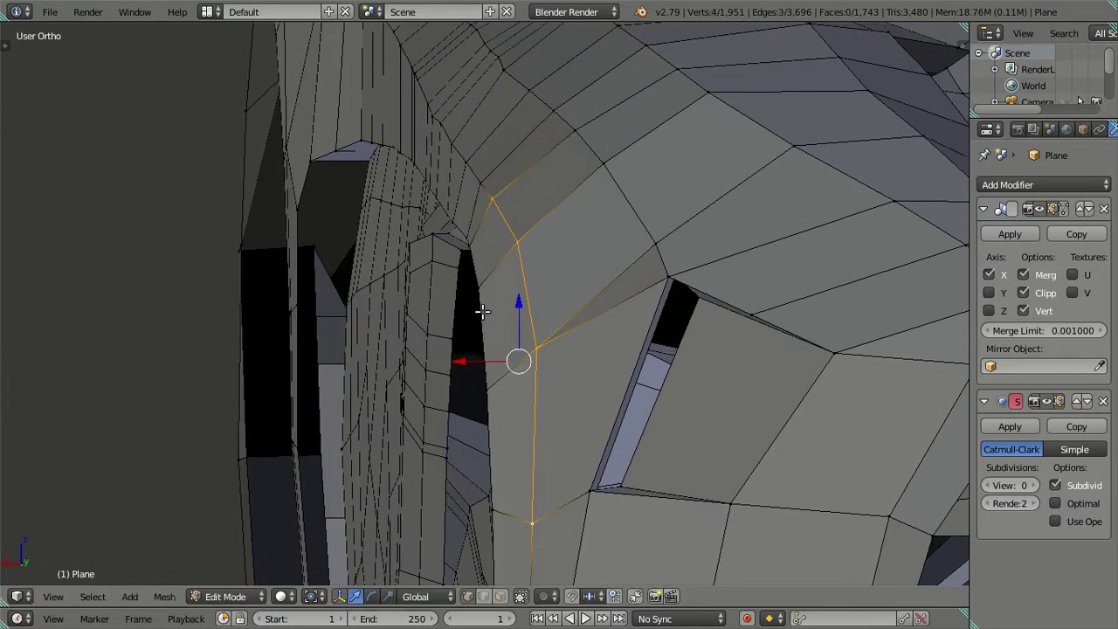
{"action": "key", "text": "g"}
{"action": "key", "text": "x"}
{"action": "left_click", "coordinate": [464, 357]}
{"action": "right_click", "coordinate": [486, 208], "text": "shift"}
{"action": "right_click", "coordinate": [524, 504], "text": "shift"}
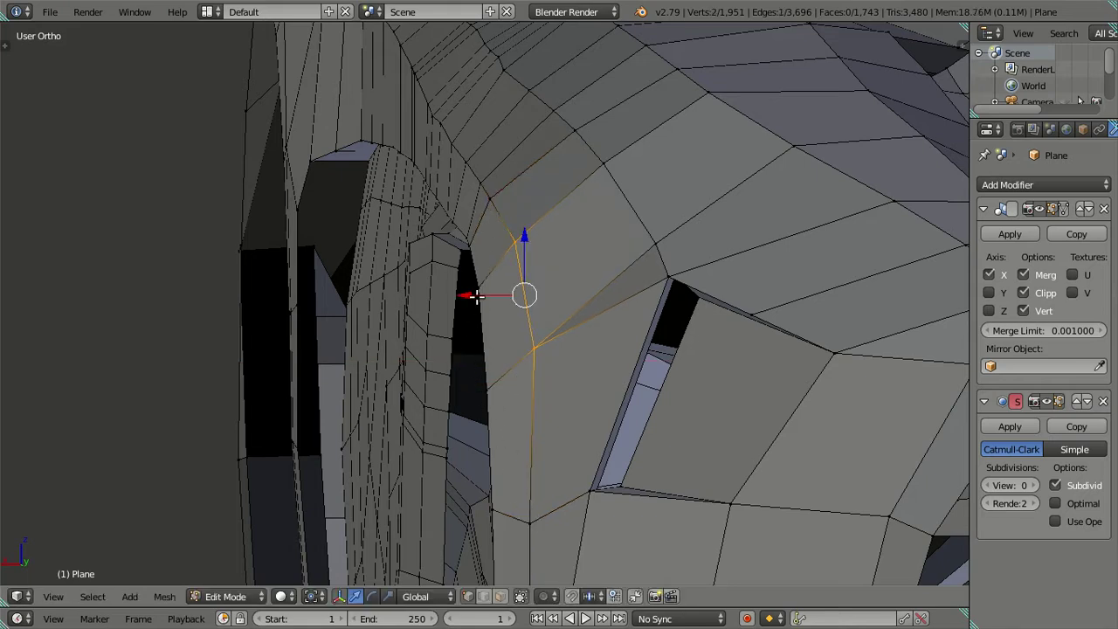
{"action": "key", "text": "g"}
{"action": "key", "text": "x"}
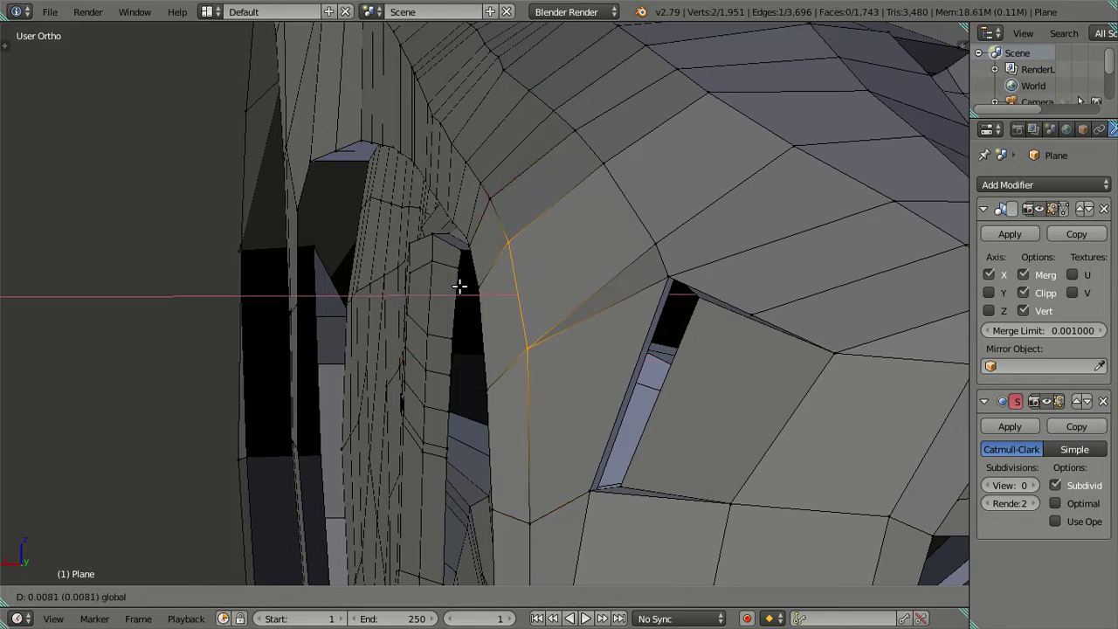
{"action": "left_click", "coordinate": [457, 285]}
Shift one more fender vertex sideways along X
{"action": "scroll", "coordinate": [458, 285], "scroll_direction": "down", "scroll_amount": 5}
{"action": "key", "text": "a"}
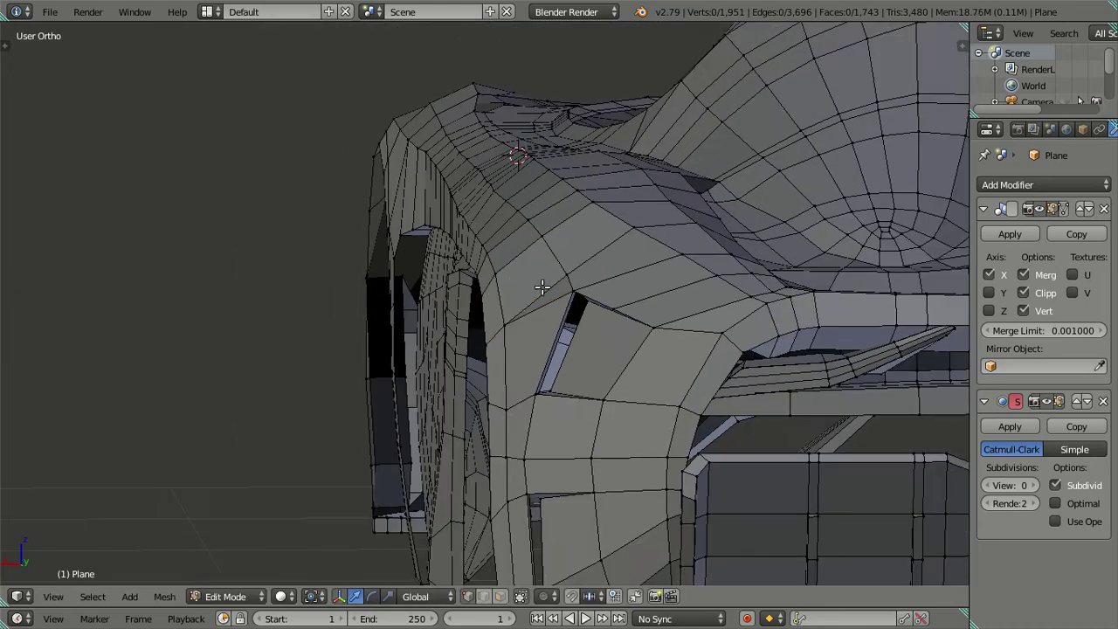
{"action": "middle_click_drag", "start_coordinate": [539, 286], "coordinate": [524, 300]}
{"action": "key", "text": "g"}
{"action": "key", "text": "x"}
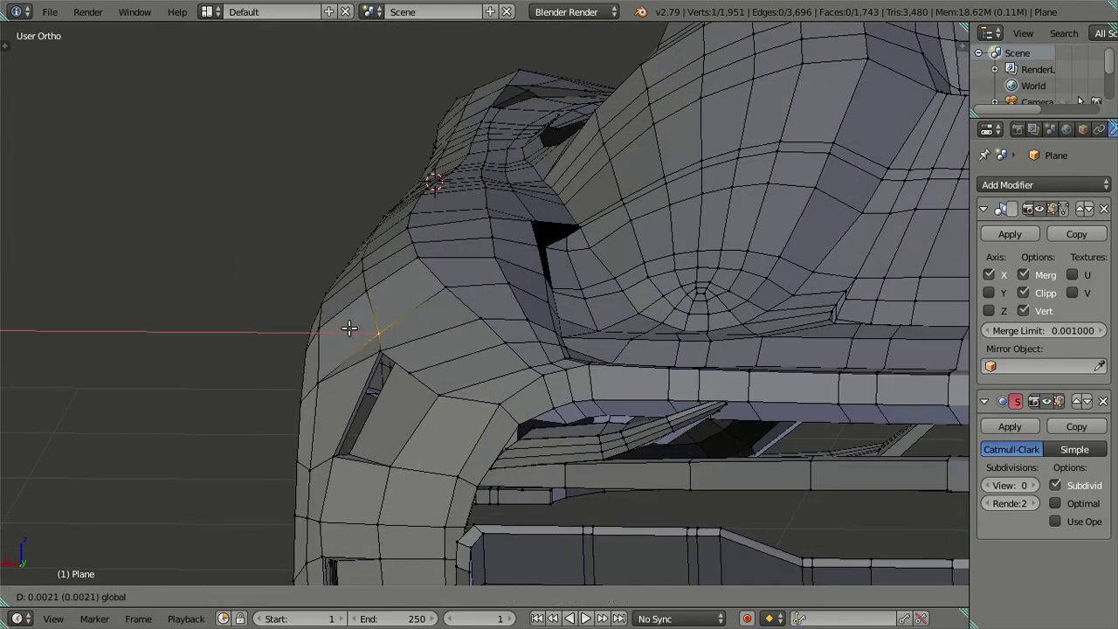
{"action": "left_click", "coordinate": [340, 325]}
{"action": "mouse_move", "coordinate": [340, 325]}
{"action": "middle_mouse_down"}
{"action": "mouse_move", "coordinate": [414, 409]}
{"action": "mouse_move", "coordinate": [562, 419]}
{"action": "mouse_move", "coordinate": [561, 349]}
{"action": "mouse_move", "coordinate": [579, 461]}
{"action": "middle_mouse_up"}
{"action": "scroll", "coordinate": [392, 373], "scroll_direction": "down", "scroll_amount": 5}
Check the smoothed side skirt in Object Mode, then go back to Edit Mode
{"action": "key", "text": "Tab"}
{"action": "scroll", "coordinate": [707, 461], "scroll_direction": "up", "scroll_amount": 3}
{"action": "mouse_move", "coordinate": [708, 461]}
{"action": "middle_mouse_down"}
{"action": "mouse_move", "coordinate": [554, 434]}
{"action": "mouse_move", "coordinate": [656, 457]}
{"action": "middle_mouse_up"}
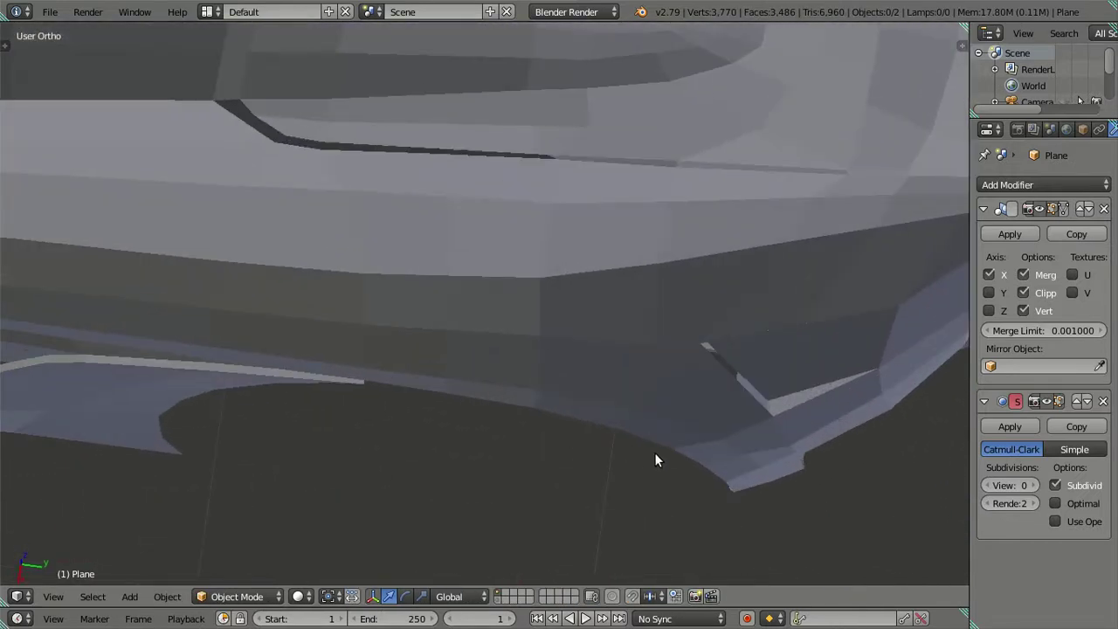
{"action": "key", "text": "Tab"}
{"action": "mouse_move", "coordinate": [725, 467]}
{"action": "middle_mouse_down"}
{"action": "mouse_move", "coordinate": [736, 499]}
{"action": "mouse_move", "coordinate": [569, 449]}
{"action": "mouse_move", "coordinate": [498, 349]}
{"action": "mouse_move", "coordinate": [456, 248]}
{"action": "mouse_move", "coordinate": [512, 404]}
{"action": "mouse_move", "coordinate": [499, 437]}
{"action": "mouse_move", "coordinate": [462, 230]}
{"action": "middle_mouse_up"}
Slide the column of five fender vertices about 0.0122 units along X and preview the smoothed car
{"action": "right_click", "coordinate": [471, 262]}
{"action": "mouse_move", "coordinate": [502, 347]}
{"action": "middle_mouse_down"}
{"action": "mouse_move", "coordinate": [506, 288]}
{"action": "mouse_move", "coordinate": [484, 395]}
{"action": "mouse_move", "coordinate": [497, 479]}
{"action": "middle_mouse_up"}
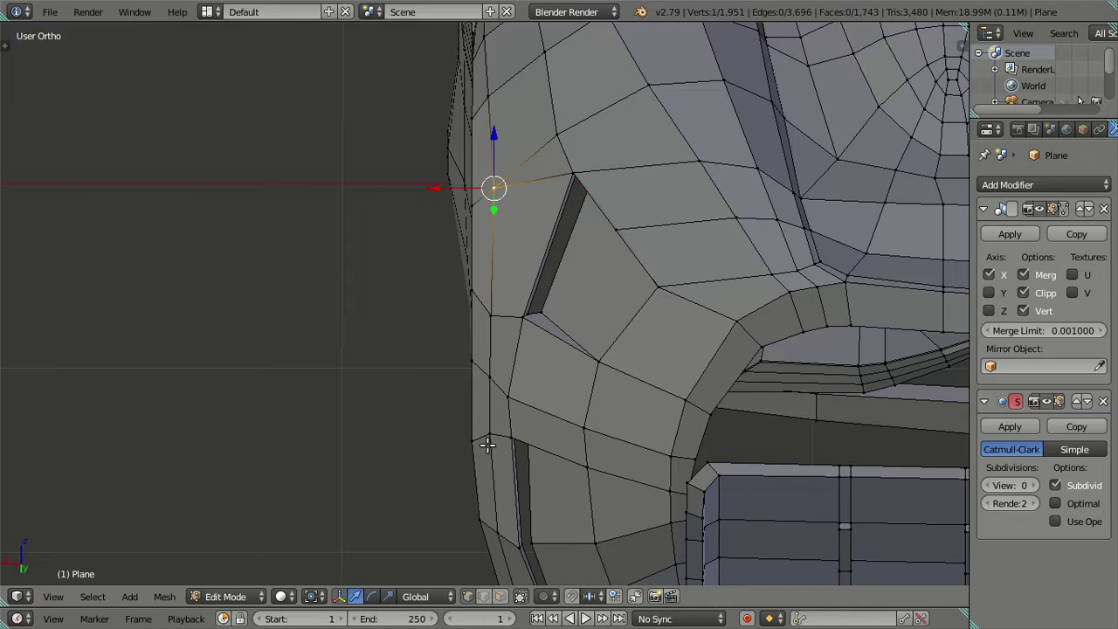
{"action": "right_click", "coordinate": [495, 511], "text": "ctrl"}
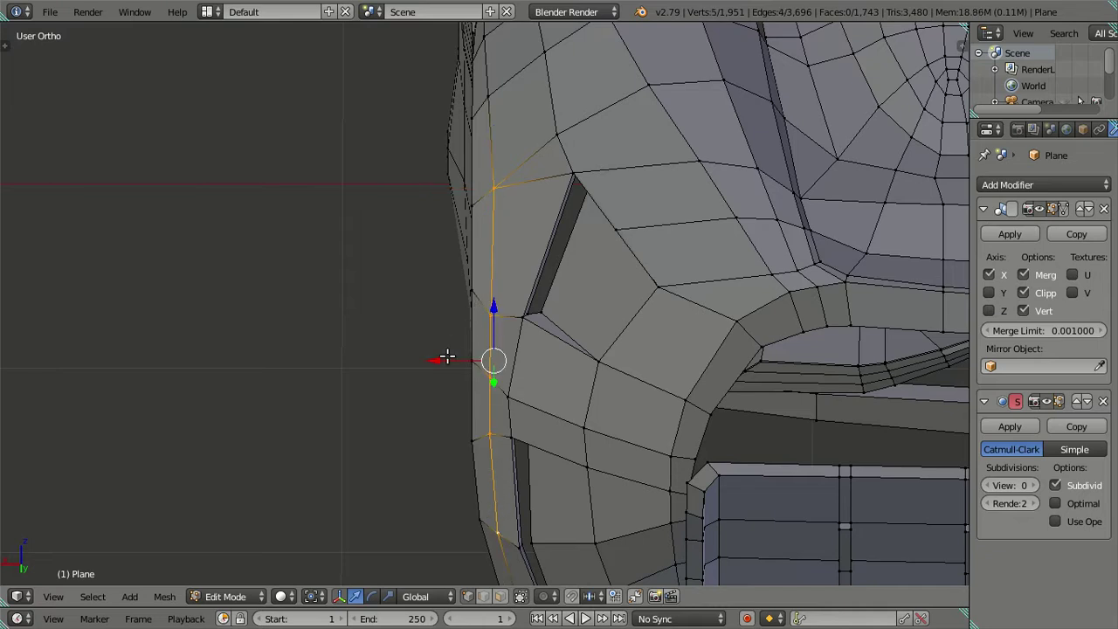
{"action": "left_click_drag", "start_coordinate": [447, 357], "coordinate": [441, 354]}
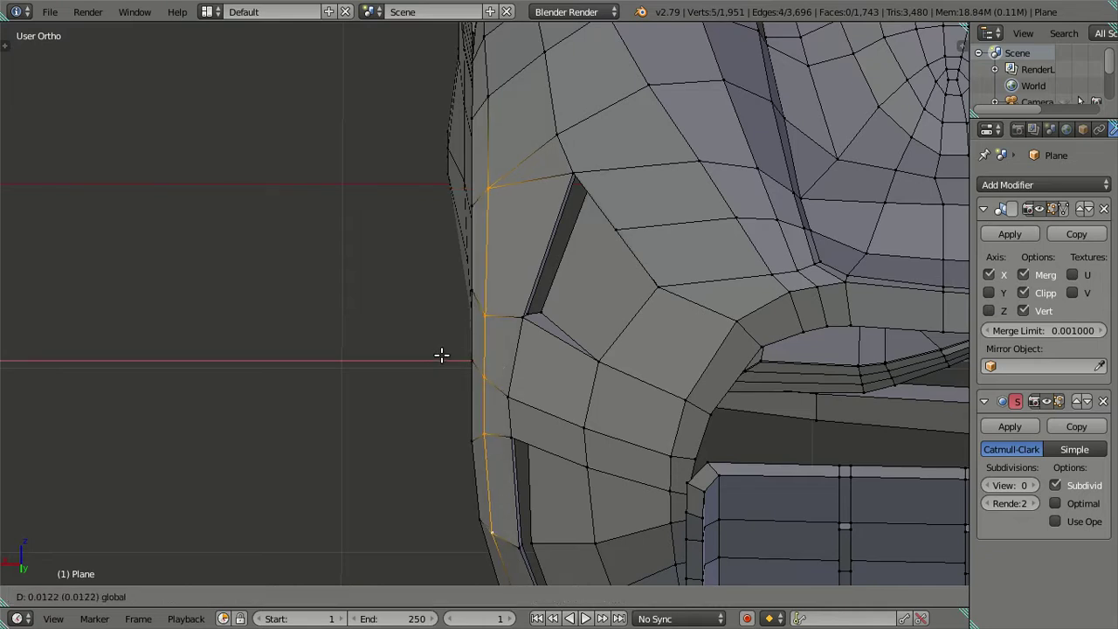
{"action": "left_click", "coordinate": [441, 354]}
{"action": "key", "text": "a"}
{"action": "scroll", "coordinate": [441, 355], "scroll_direction": "down", "scroll_amount": 5}
{"action": "mouse_move", "coordinate": [444, 352]}
{"action": "middle_mouse_down"}
{"action": "mouse_move", "coordinate": [606, 270]}
{"action": "mouse_move", "coordinate": [531, 287]}
{"action": "mouse_move", "coordinate": [753, 324]}
{"action": "mouse_move", "coordinate": [370, 332]}
{"action": "mouse_move", "coordinate": [579, 317]}
{"action": "middle_mouse_up"}
{"action": "key", "text": "Tab"}
{"action": "scroll", "coordinate": [591, 319], "scroll_direction": "up", "scroll_amount": 3}
{"action": "scroll", "coordinate": [566, 311], "scroll_direction": "up", "scroll_amount": 2}
{"action": "scroll", "coordinate": [427, 332], "scroll_direction": "up", "scroll_amount": 3}
In Right Ortho view, shift an arch vertex along Y and up in Z onto the reference outline
{"action": "key", "text": "Tab"}
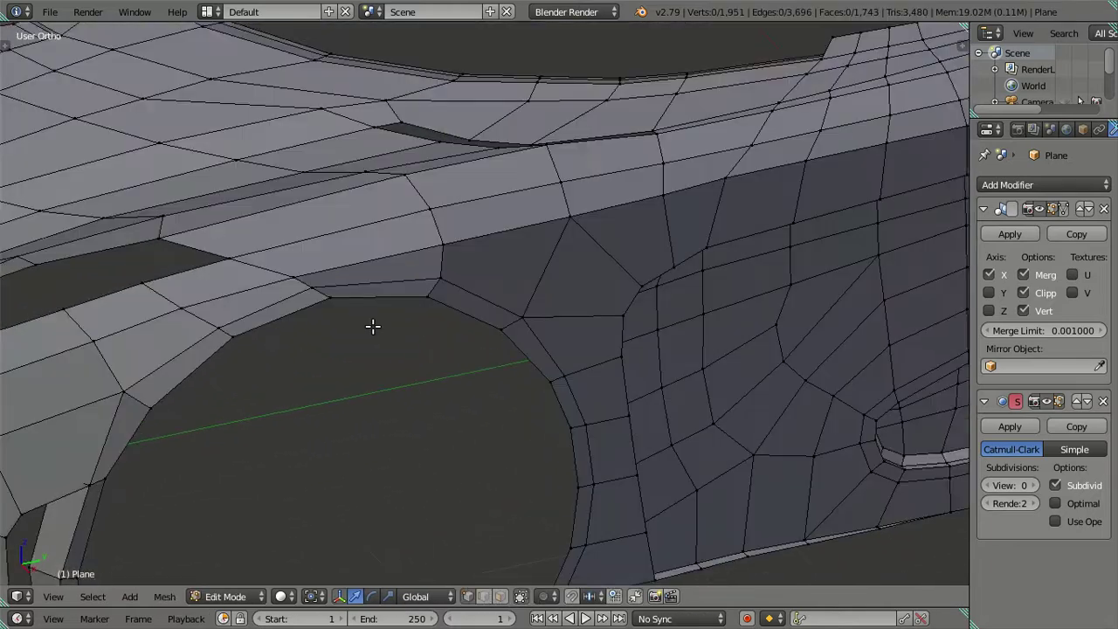
{"action": "middle_click_drag", "start_coordinate": [373, 325], "coordinate": [464, 394]}
{"action": "scroll", "coordinate": [464, 394], "scroll_direction": "down", "scroll_amount": 2}
{"action": "key", "text": "KP_3"}
{"action": "scroll", "coordinate": [381, 278], "scroll_direction": "up", "scroll_amount": 3}
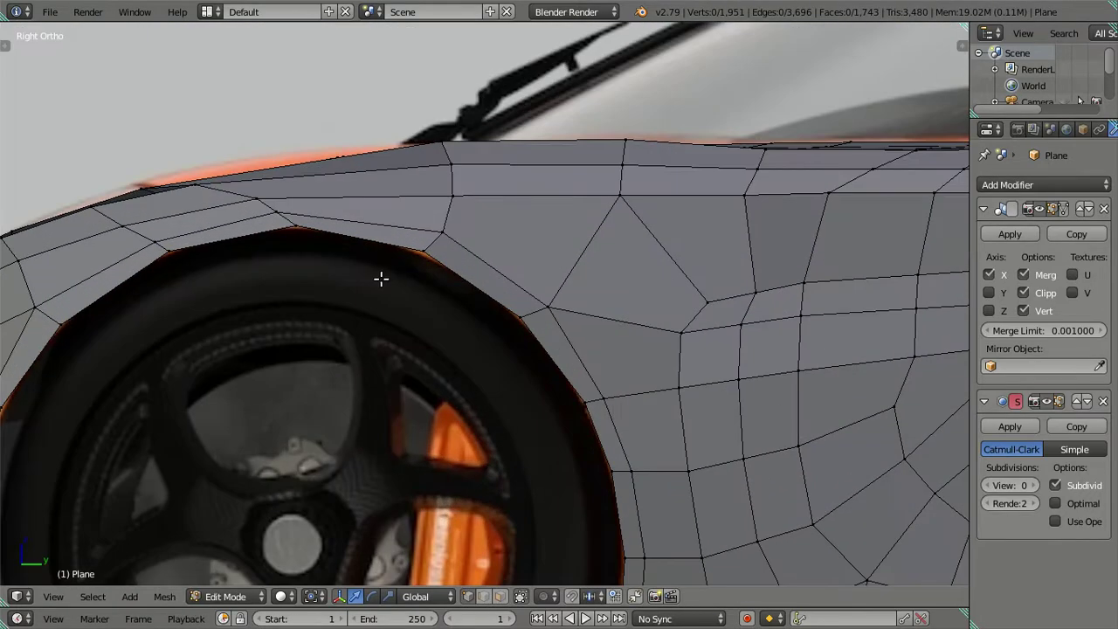
{"action": "scroll", "coordinate": [381, 278], "scroll_direction": "up", "scroll_amount": 1}
{"action": "scroll", "coordinate": [382, 228], "scroll_direction": "up", "scroll_amount": 1}
{"action": "left_click_drag", "start_coordinate": [435, 216], "coordinate": [421, 225]}
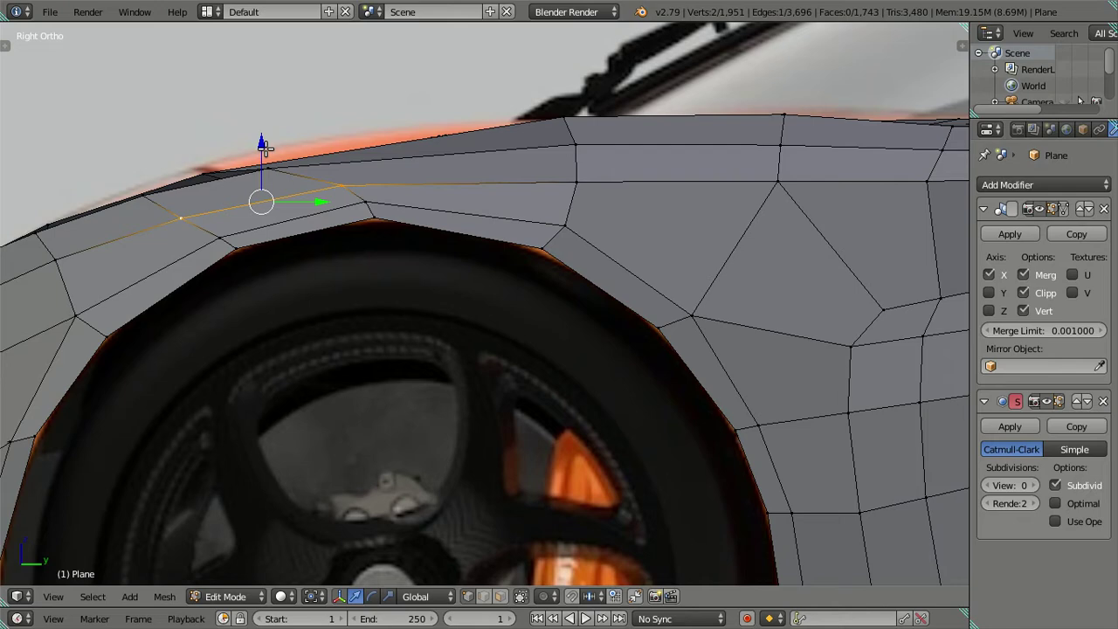
{"action": "left_click_drag", "start_coordinate": [264, 148], "coordinate": [265, 148]}
{"action": "left_click", "coordinate": [266, 144]}
Nudge the vertex along X, raise it slightly in Z, and check the result in Object Mode
{"action": "scroll", "coordinate": [265, 144], "scroll_direction": "down", "scroll_amount": 3}
{"action": "middle_click_drag", "start_coordinate": [451, 294], "coordinate": [561, 489]}
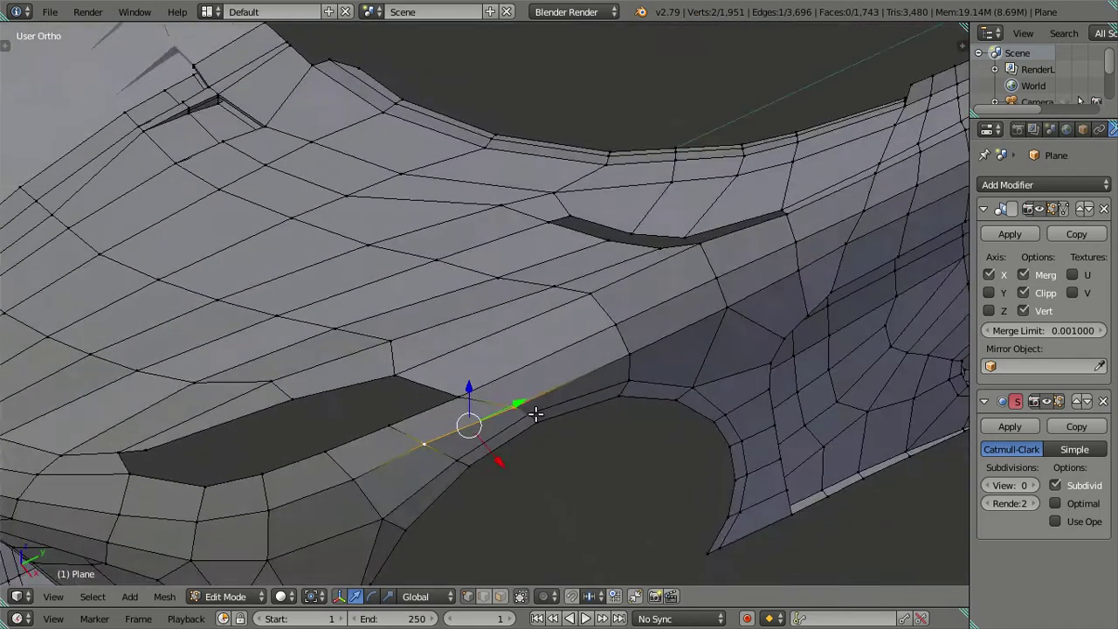
{"action": "left_click_drag", "start_coordinate": [561, 493], "coordinate": [552, 491]}
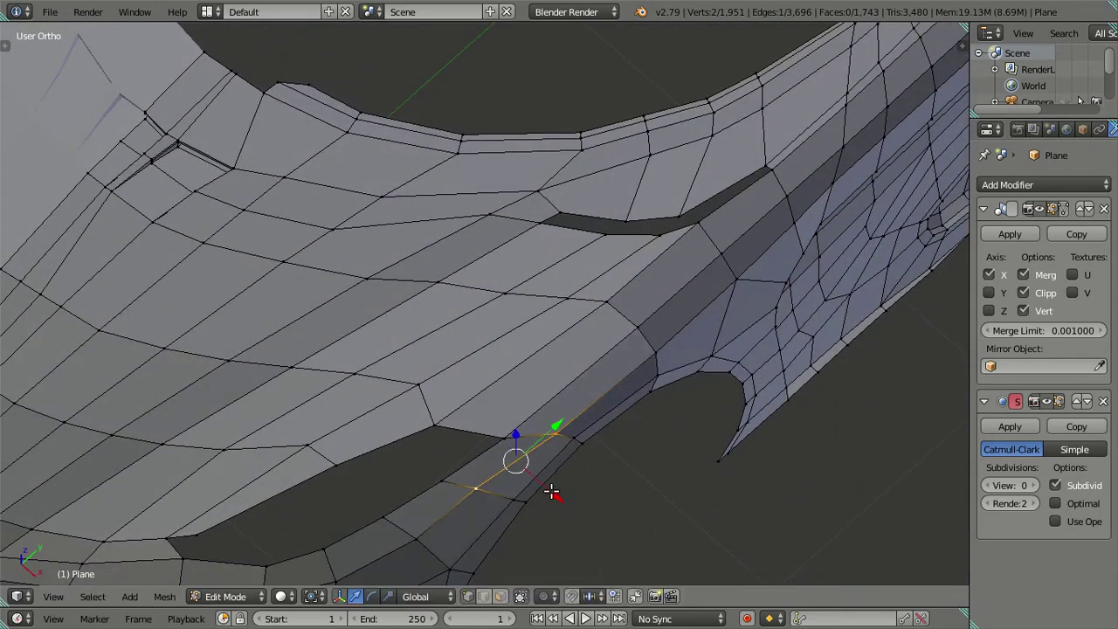
{"action": "key", "text": "KP_3"}
{"action": "left_click_drag", "start_coordinate": [355, 201], "coordinate": [352, 191]}
{"action": "scroll", "coordinate": [521, 268], "scroll_direction": "down", "scroll_amount": 4}
{"action": "mouse_move", "coordinate": [526, 324]}
{"action": "middle_mouse_down"}
{"action": "mouse_move", "coordinate": [576, 407]}
{"action": "mouse_move", "coordinate": [594, 367]}
{"action": "mouse_move", "coordinate": [672, 317]}
{"action": "mouse_move", "coordinate": [599, 444]}
{"action": "mouse_move", "coordinate": [438, 439]}
{"action": "middle_mouse_up"}
{"action": "key", "text": "Tab"}
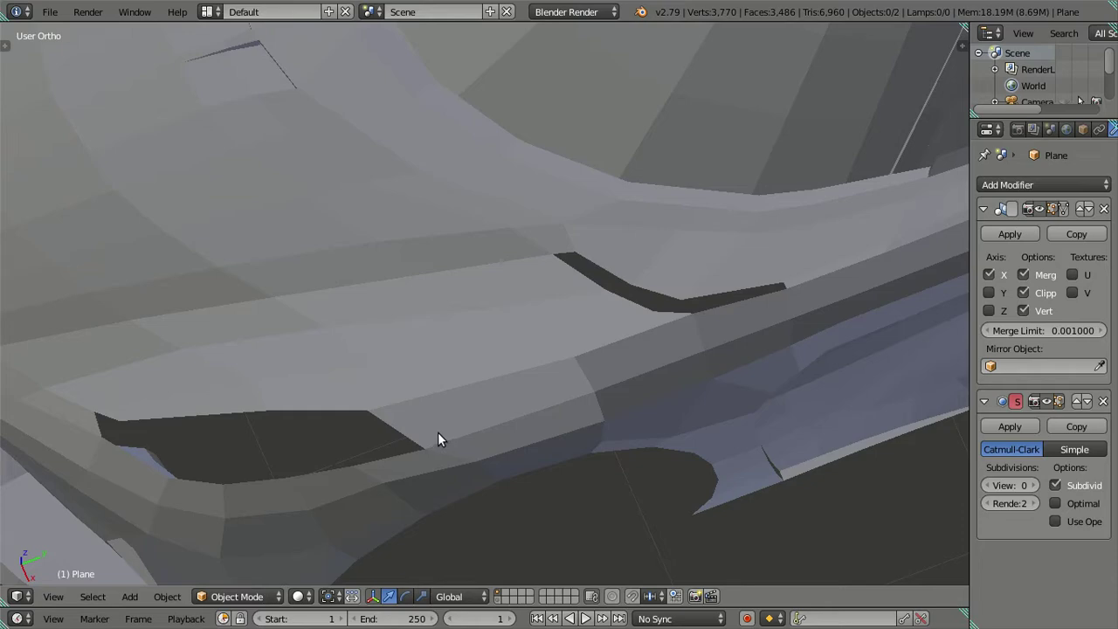
From below, nudge a vertex along X, then raise the arch edge loop slightly in Z
{"action": "key", "text": "Tab"}
{"action": "middle_click_drag", "start_coordinate": [386, 487], "coordinate": [387, 422]}
{"action": "left_click_drag", "start_coordinate": [427, 479], "coordinate": [428, 475]}
{"action": "middle_click_drag", "start_coordinate": [429, 475], "coordinate": [424, 295]}
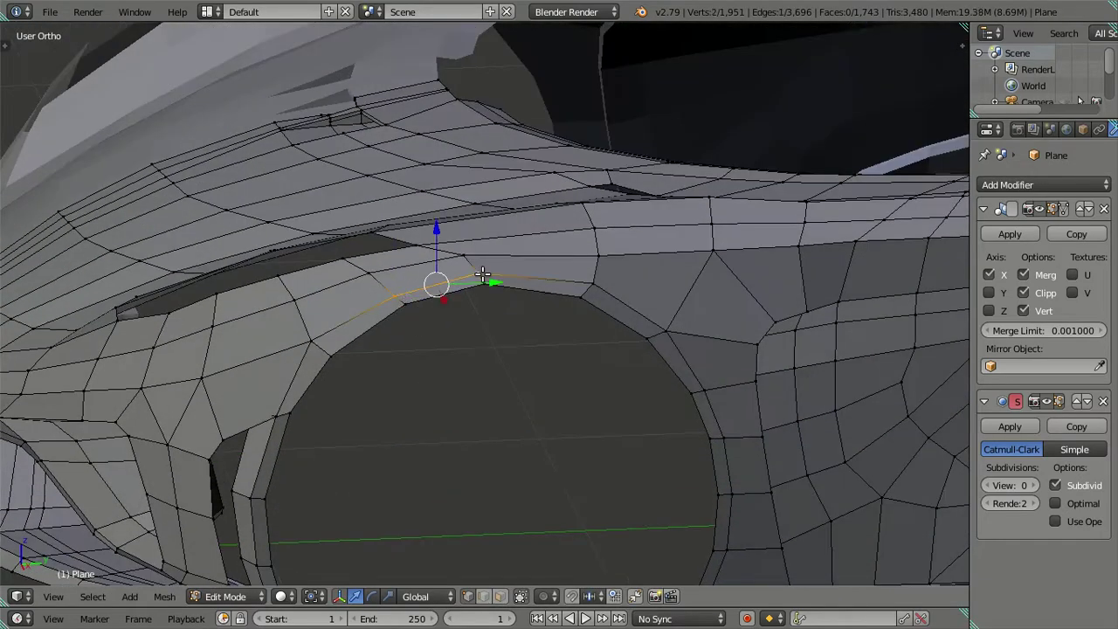
{"action": "key", "text": "KP_3"}
{"action": "scroll", "coordinate": [411, 224], "scroll_direction": "up", "scroll_amount": 4}
{"action": "scroll", "coordinate": [344, 218], "scroll_direction": "up", "scroll_amount": 2}
{"action": "left_click_drag", "start_coordinate": [372, 218], "coordinate": [368, 200]}
{"action": "mouse_move", "coordinate": [494, 344]}
{"action": "middle_mouse_down"}
{"action": "mouse_move", "coordinate": [612, 404]}
{"action": "mouse_move", "coordinate": [684, 379]}
{"action": "mouse_move", "coordinate": [735, 331]}
{"action": "mouse_move", "coordinate": [711, 340]}
{"action": "mouse_move", "coordinate": [716, 309]}
{"action": "middle_mouse_up"}
{"action": "key", "text": "Tab"}
{"action": "key", "text": "Tab"}
Move the vertex at the arch's front edge onto the side reference outline, then deselect all
{"action": "mouse_move", "coordinate": [836, 294]}
{"action": "middle_mouse_down"}
{"action": "mouse_move", "coordinate": [855, 324]}
{"action": "mouse_move", "coordinate": [786, 384]}
{"action": "mouse_move", "coordinate": [611, 297]}
{"action": "mouse_move", "coordinate": [605, 331]}
{"action": "middle_mouse_up"}
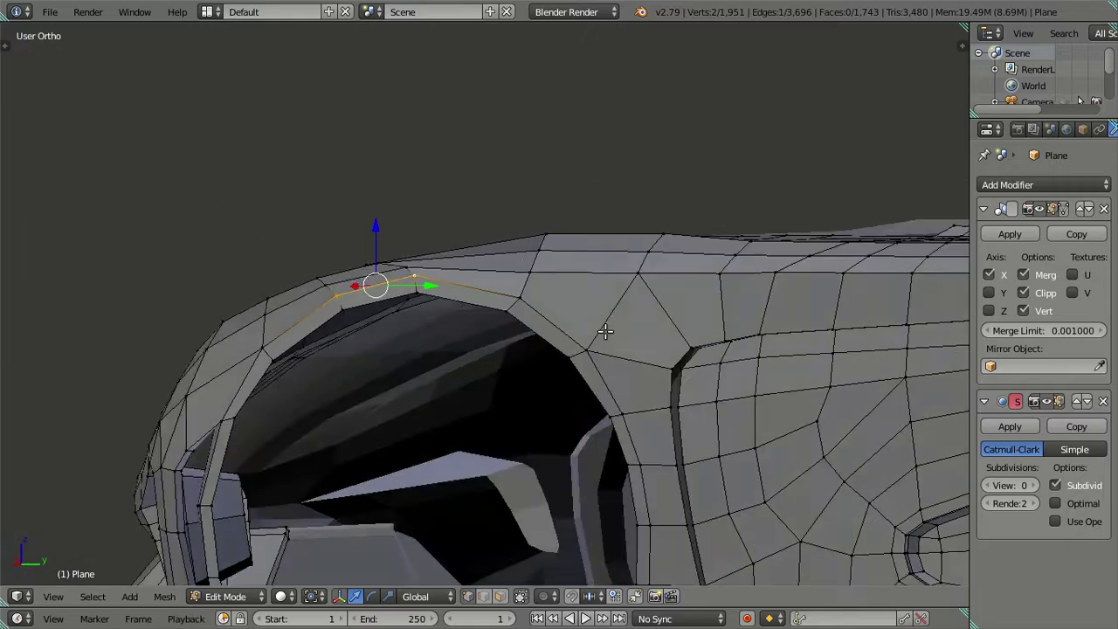
{"action": "key", "text": "KP_3"}
{"action": "scroll", "coordinate": [638, 357], "scroll_direction": "up", "scroll_amount": 1}
{"action": "scroll", "coordinate": [529, 250], "scroll_direction": "up", "scroll_amount": 2}
{"action": "scroll", "coordinate": [581, 457], "scroll_direction": "up", "scroll_amount": 1}
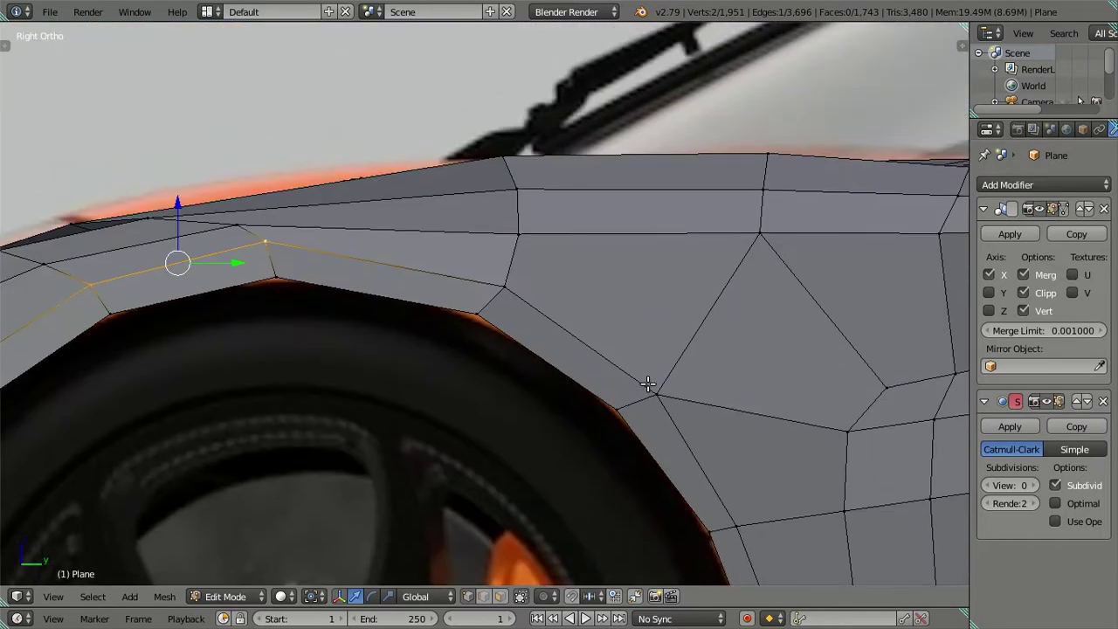
{"action": "key", "text": "g"}
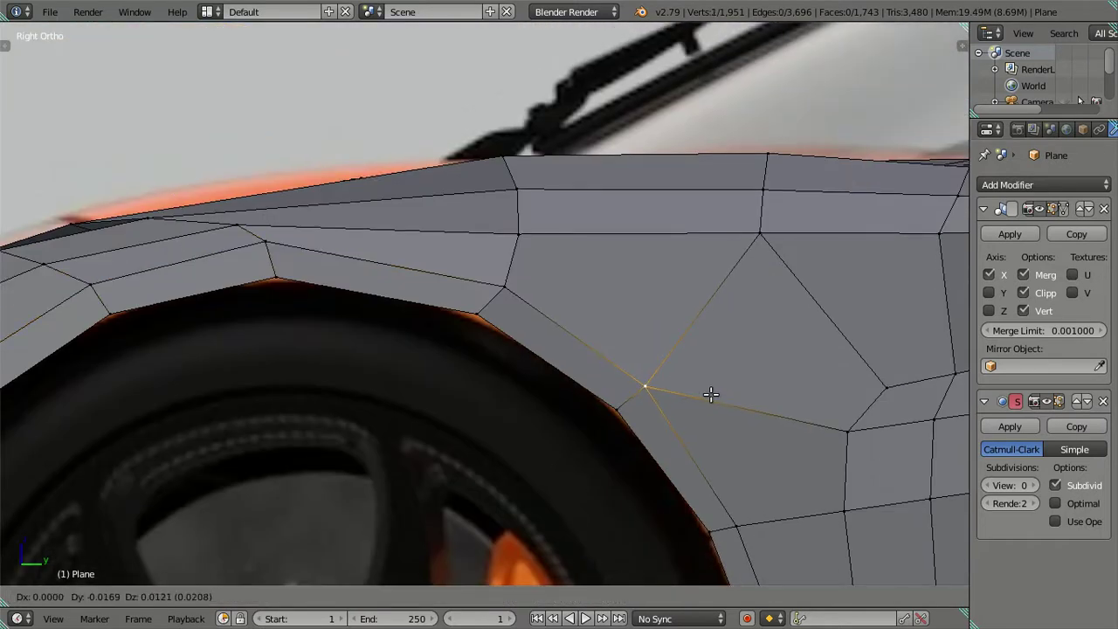
{"action": "right_click", "coordinate": [499, 281]}
{"action": "key", "text": "g"}
{"action": "left_click", "coordinate": [552, 291]}
{"action": "key", "text": "a"}
{"action": "scroll", "coordinate": [558, 297], "scroll_direction": "down", "scroll_amount": 2}
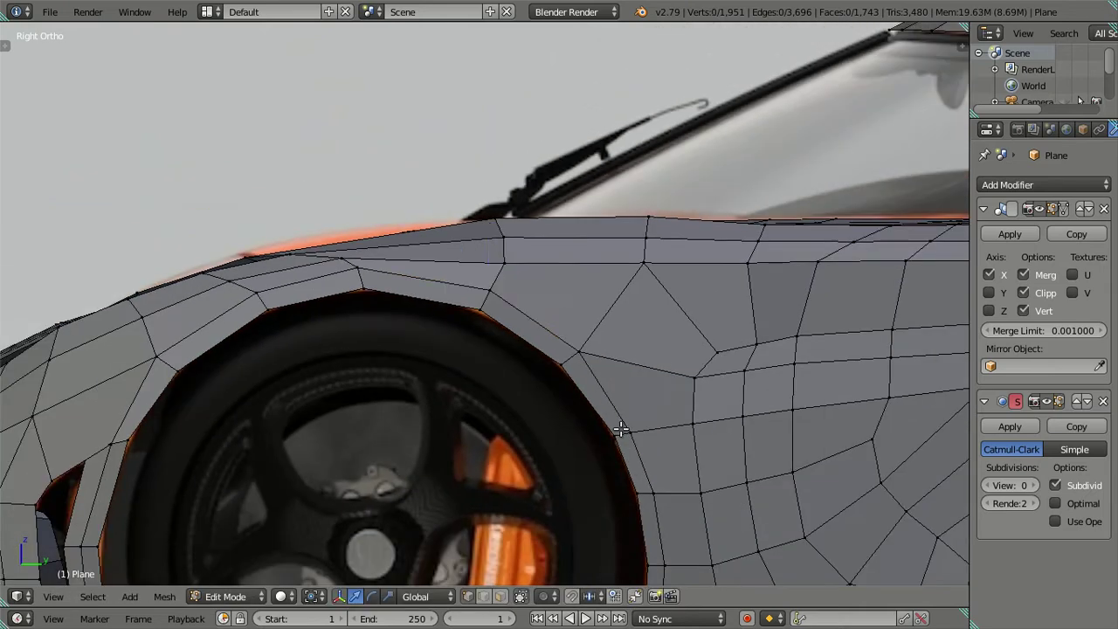
{"action": "scroll", "coordinate": [601, 287], "scroll_direction": "down", "scroll_amount": 2}
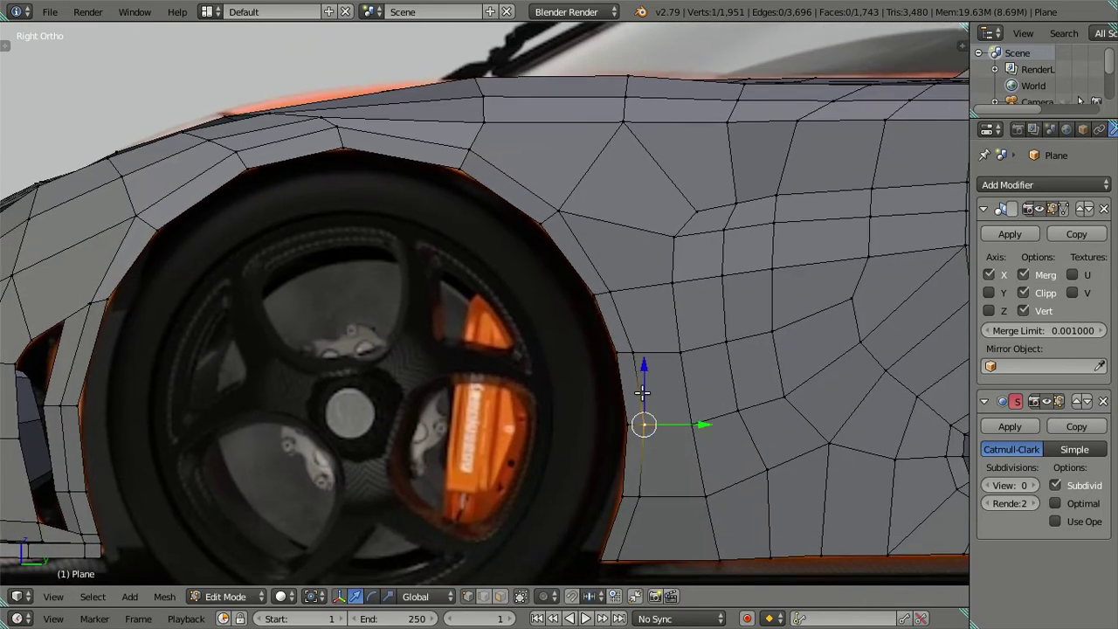
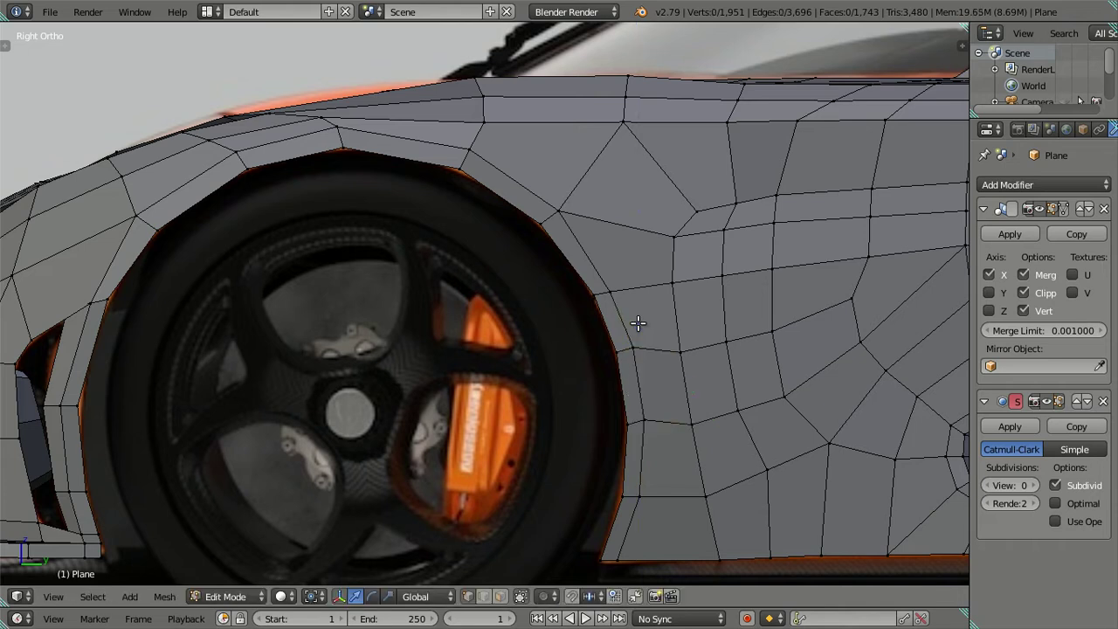
In Right Ortho view, slide a front fender vertex along the wheel arch to match the reference
{"action": "scroll", "coordinate": [638, 323], "scroll_direction": "down", "scroll_amount": 3}
{"action": "scroll", "coordinate": [466, 371], "scroll_direction": "down", "scroll_amount": 1}
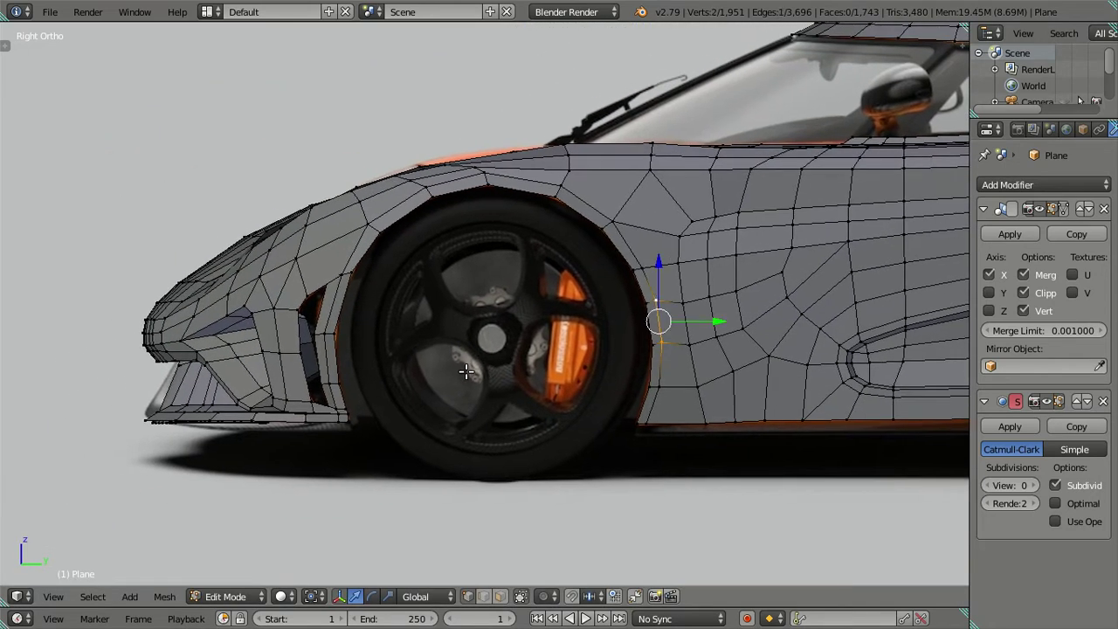
{"action": "scroll", "coordinate": [464, 364], "scroll_direction": "up", "scroll_amount": 1}
{"action": "scroll", "coordinate": [463, 366], "scroll_direction": "up", "scroll_amount": 1}
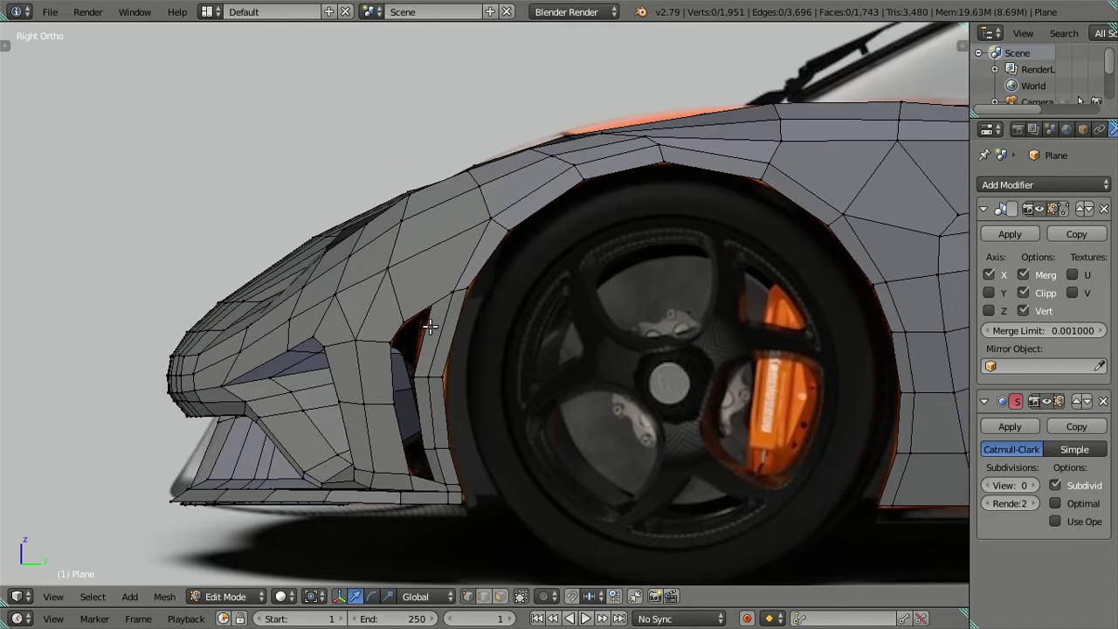
{"action": "scroll", "coordinate": [462, 367], "scroll_direction": "up", "scroll_amount": 1}
{"action": "scroll", "coordinate": [462, 367], "scroll_direction": "up", "scroll_amount": 1}
{"action": "scroll", "coordinate": [463, 367], "scroll_direction": "up", "scroll_amount": 1}
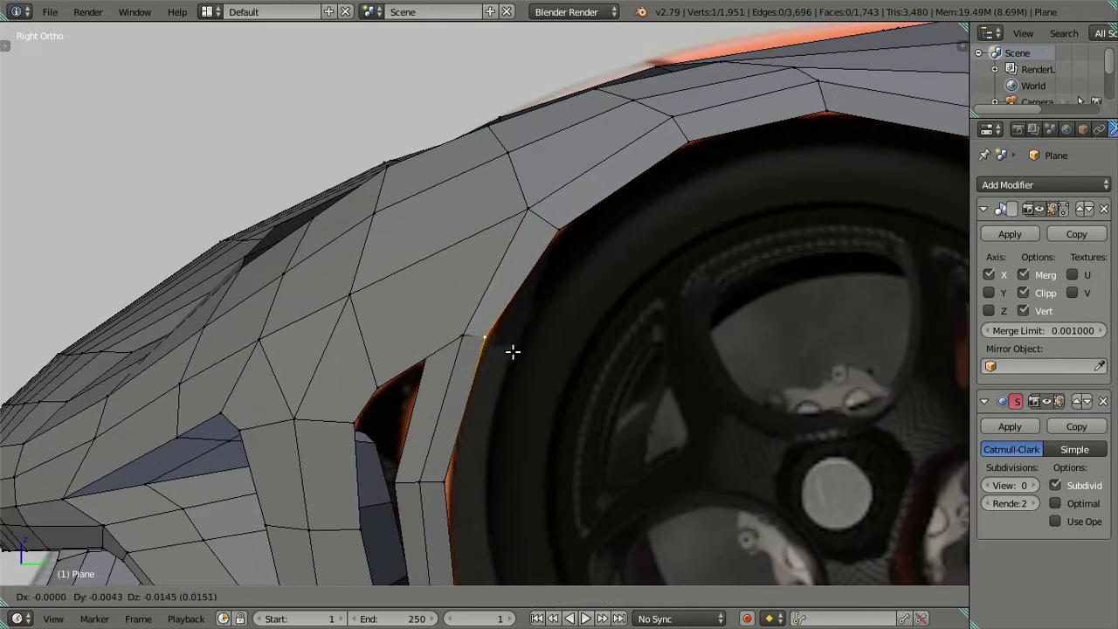
{"action": "scroll", "coordinate": [512, 355], "scroll_direction": "down", "scroll_amount": 4}
{"action": "key", "text": "a"}
{"action": "mouse_move", "coordinate": [511, 354]}
{"action": "middle_mouse_down"}
{"action": "mouse_move", "coordinate": [469, 357]}
{"action": "mouse_move", "coordinate": [506, 363]}
{"action": "middle_mouse_up"}
{"action": "key", "text": "KP_3"}
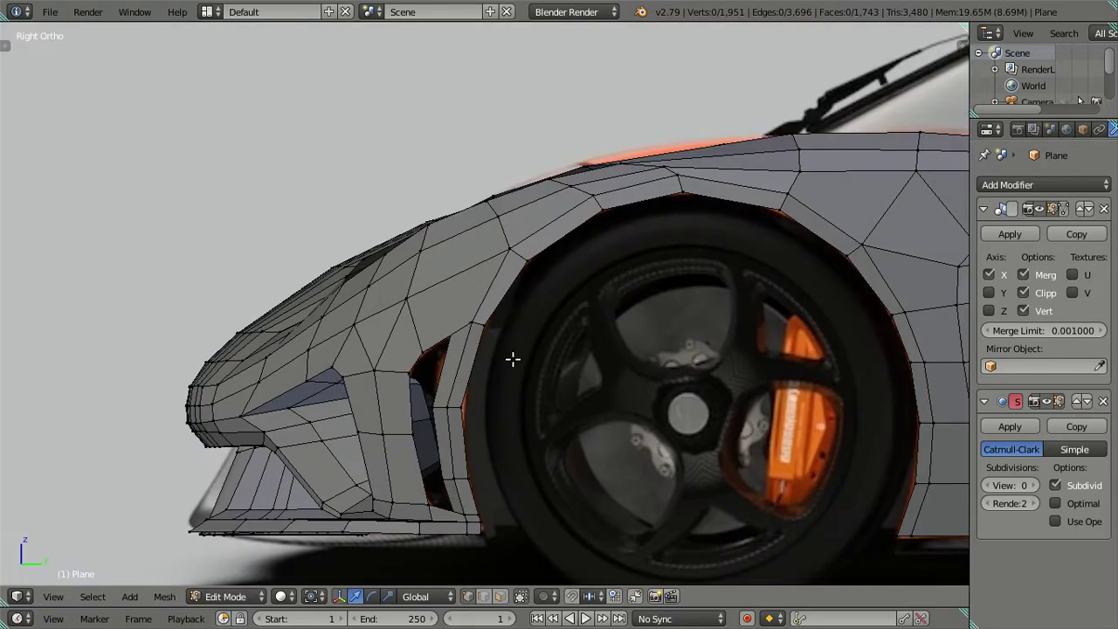
{"action": "scroll", "coordinate": [524, 345], "scroll_direction": "down", "scroll_amount": 1}
{"action": "scroll", "coordinate": [498, 351], "scroll_direction": "up", "scroll_amount": 3}
{"action": "scroll", "coordinate": [502, 340], "scroll_direction": "up", "scroll_amount": 2}
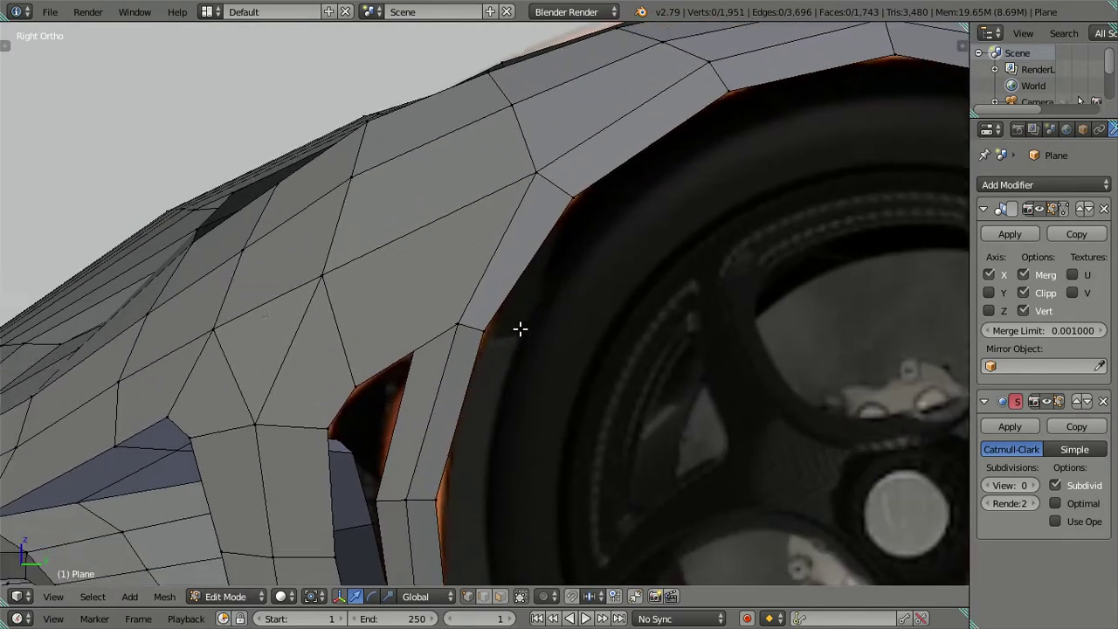
{"action": "right_click", "coordinate": [446, 338]}
{"action": "middle_click_drag", "start_coordinate": [446, 338], "coordinate": [467, 322], "text": "shift"}
{"action": "left_click_drag", "start_coordinate": [534, 307], "coordinate": [519, 207]}
{"action": "left_click_drag", "start_coordinate": [561, 133], "coordinate": [562, 104]}
{"action": "left_click_drag", "start_coordinate": [591, 152], "coordinate": [610, 159]}
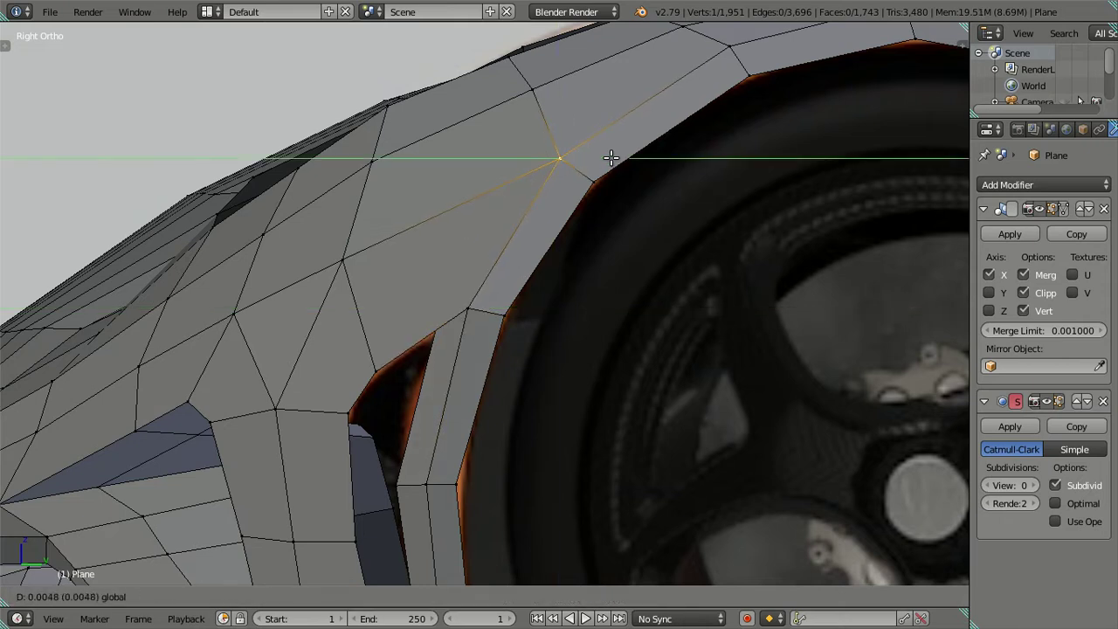
{"action": "left_click", "coordinate": [613, 157]}
Deselect all and switch to Object Mode to preview the solid car body
{"action": "scroll", "coordinate": [564, 187], "scroll_direction": "down", "scroll_amount": 1}
{"action": "scroll", "coordinate": [563, 191], "scroll_direction": "down", "scroll_amount": 1}
{"action": "key", "text": "a"}
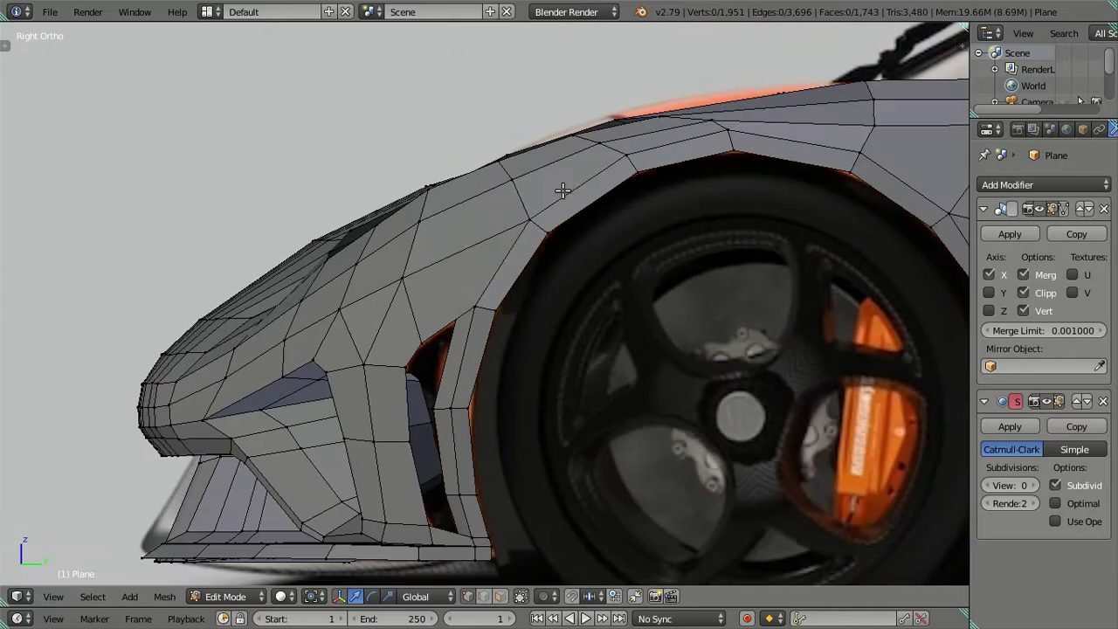
{"action": "scroll", "coordinate": [514, 416], "scroll_direction": "down", "scroll_amount": 1}
{"action": "scroll", "coordinate": [533, 316], "scroll_direction": "down", "scroll_amount": 1}
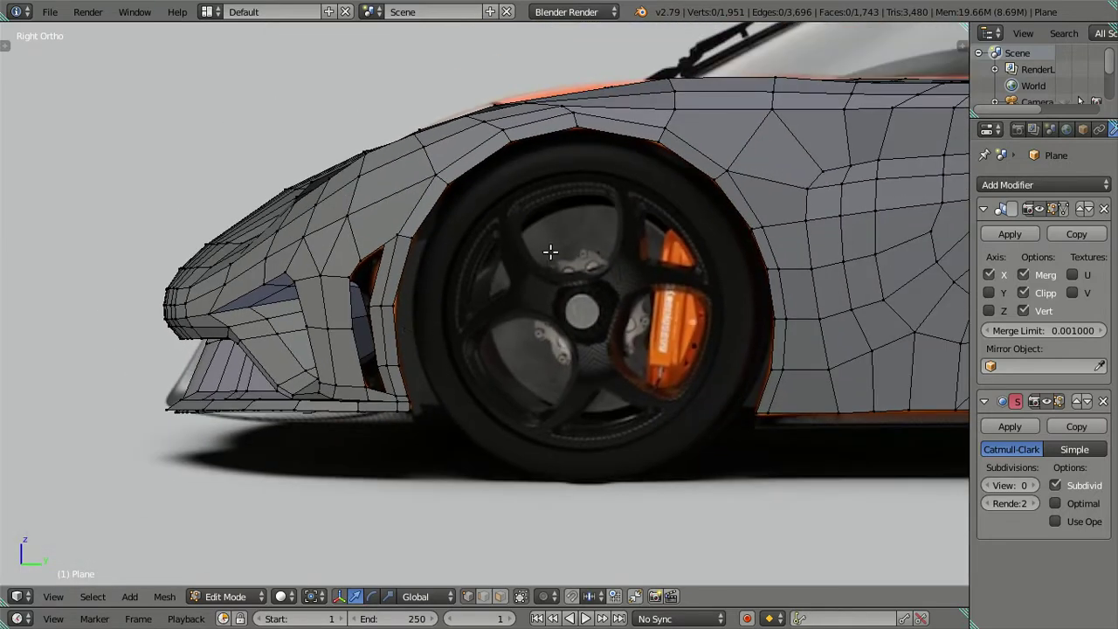
{"action": "scroll", "coordinate": [550, 253], "scroll_direction": "down", "scroll_amount": 2}
{"action": "mouse_move", "coordinate": [379, 369]}
{"action": "middle_mouse_down"}
{"action": "mouse_move", "coordinate": [472, 489]}
{"action": "mouse_move", "coordinate": [463, 439]}
{"action": "mouse_move", "coordinate": [532, 345]}
{"action": "middle_mouse_up"}
{"action": "key", "text": "Tab"}
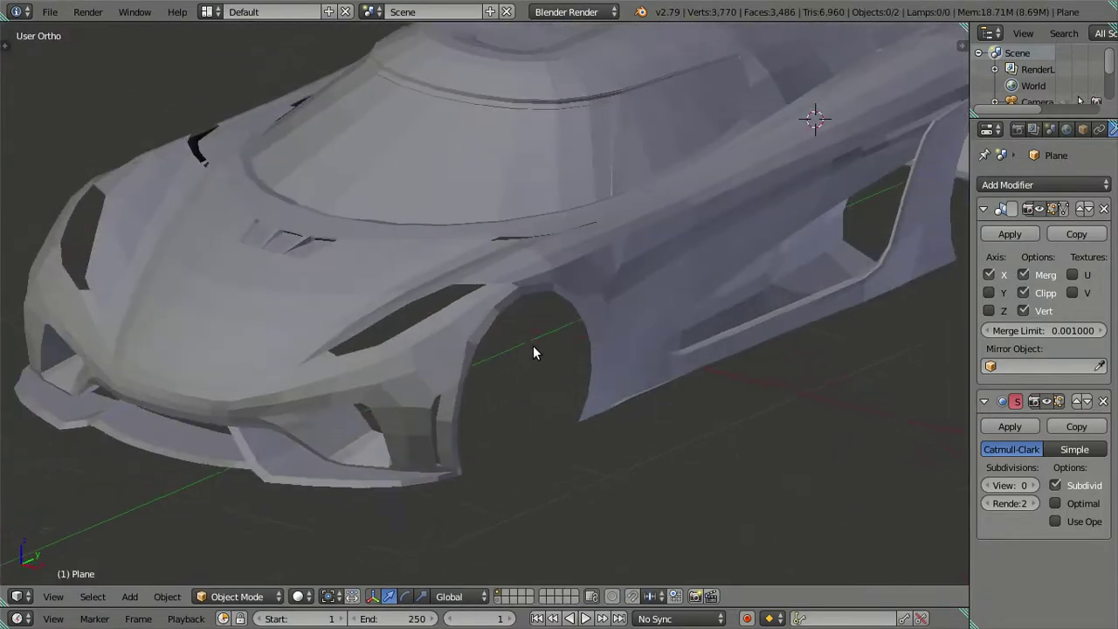
Back in Edit Mode, shift a fender-lip vertex sideways along X
{"action": "scroll", "coordinate": [524, 367], "scroll_direction": "up", "scroll_amount": 1}
{"action": "scroll", "coordinate": [519, 393], "scroll_direction": "up", "scroll_amount": 2}
{"action": "scroll", "coordinate": [524, 437], "scroll_direction": "up", "scroll_amount": 2}
{"action": "key", "text": "Tab"}
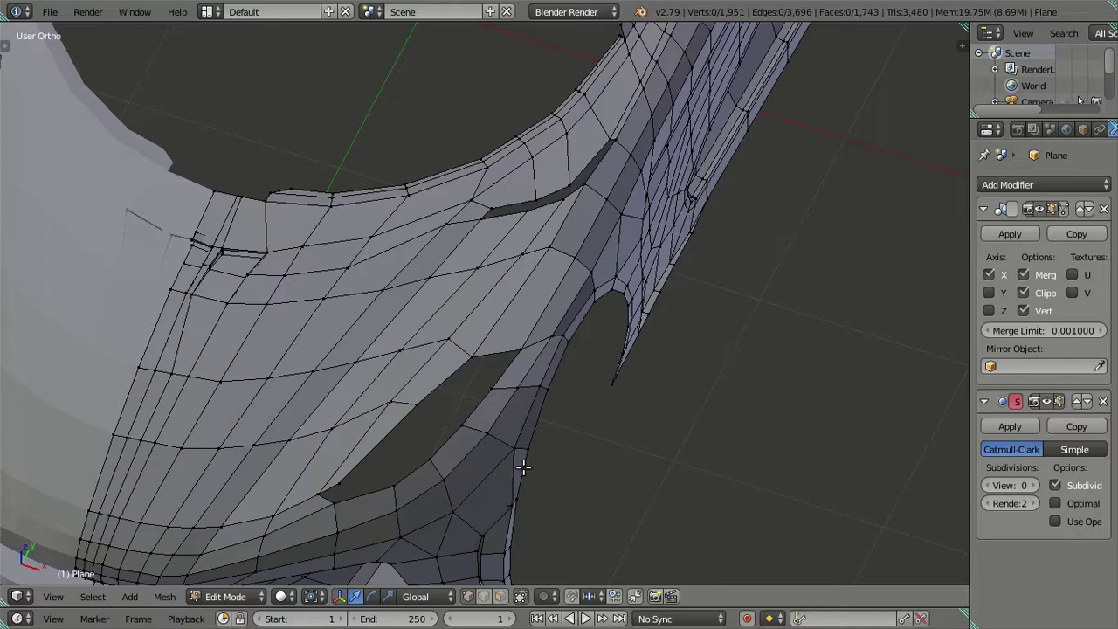
{"action": "scroll", "coordinate": [507, 419], "scroll_direction": "down", "scroll_amount": 5}
{"action": "middle_click_drag", "start_coordinate": [495, 381], "coordinate": [524, 420]}
{"action": "scroll", "coordinate": [542, 447], "scroll_direction": "up", "scroll_amount": 5}
{"action": "key", "text": "g"}
{"action": "key", "text": "x"}
{"action": "right_click", "coordinate": [579, 410]}
{"action": "scroll", "coordinate": [576, 437], "scroll_direction": "up", "scroll_amount": 2}
{"action": "mouse_move", "coordinate": [574, 462]}
{"action": "middle_mouse_down", "text": "shift"}
{"action": "mouse_move", "coordinate": [483, 281]}
{"action": "mouse_move", "coordinate": [509, 300]}
{"action": "middle_mouse_up", "text": "shift"}
{"action": "scroll", "coordinate": [483, 281], "scroll_direction": "up", "scroll_amount": 1}
{"action": "key", "text": "a"}
{"action": "scroll", "coordinate": [513, 314], "scroll_direction": "up", "scroll_amount": 1}
{"action": "scroll", "coordinate": [500, 363], "scroll_direction": "up", "scroll_amount": 1}
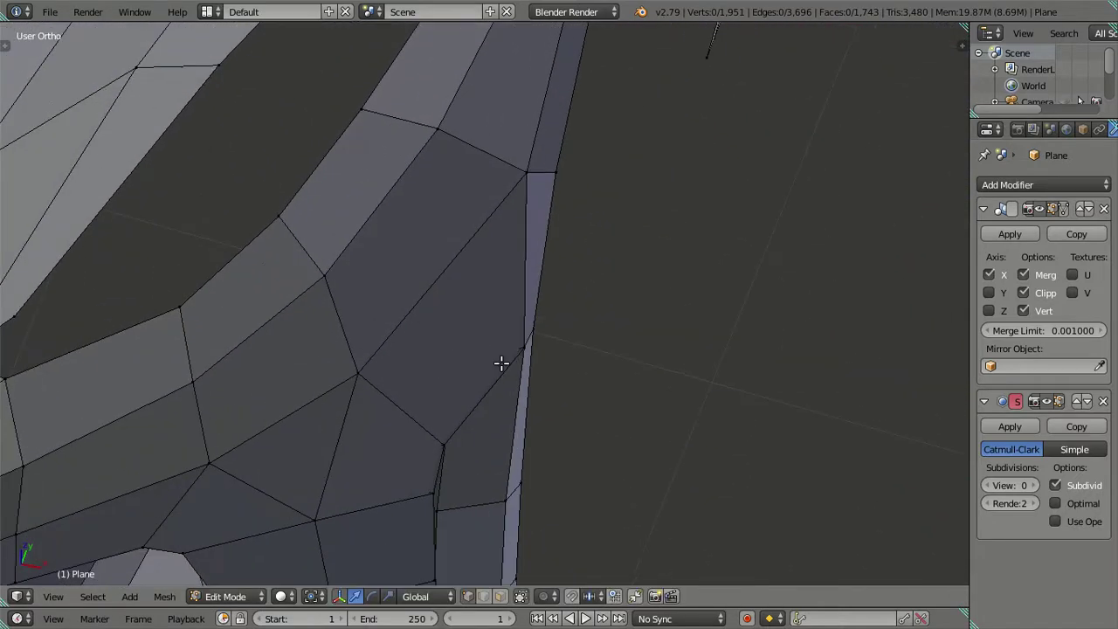
{"action": "left_click_drag", "start_coordinate": [568, 355], "coordinate": [559, 353]}
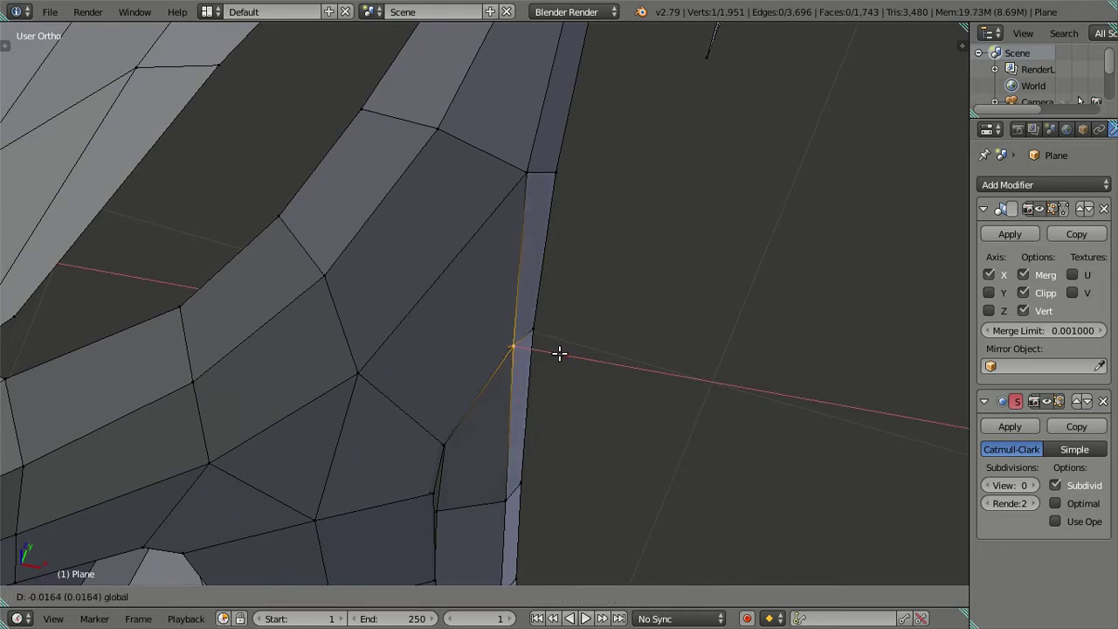
{"action": "left_click", "coordinate": [563, 354]}
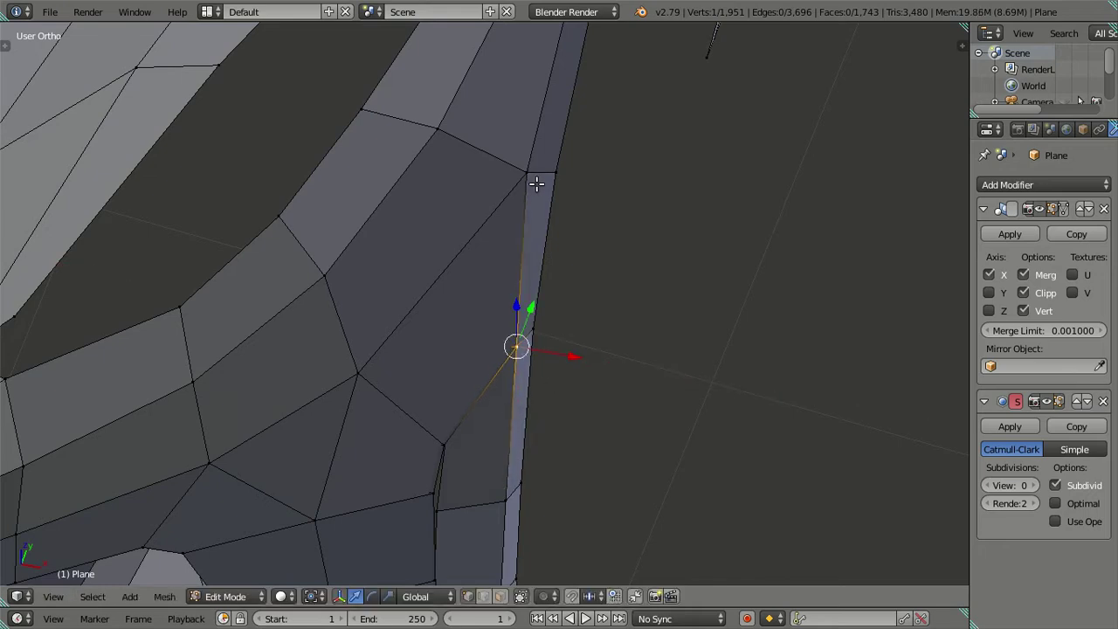
Centre the view on the lip vertex and nudge it slightly further outward along X
{"action": "middle_click_drag", "start_coordinate": [537, 184], "coordinate": [554, 365]}
{"action": "key", "text": "KP_Decimal"}
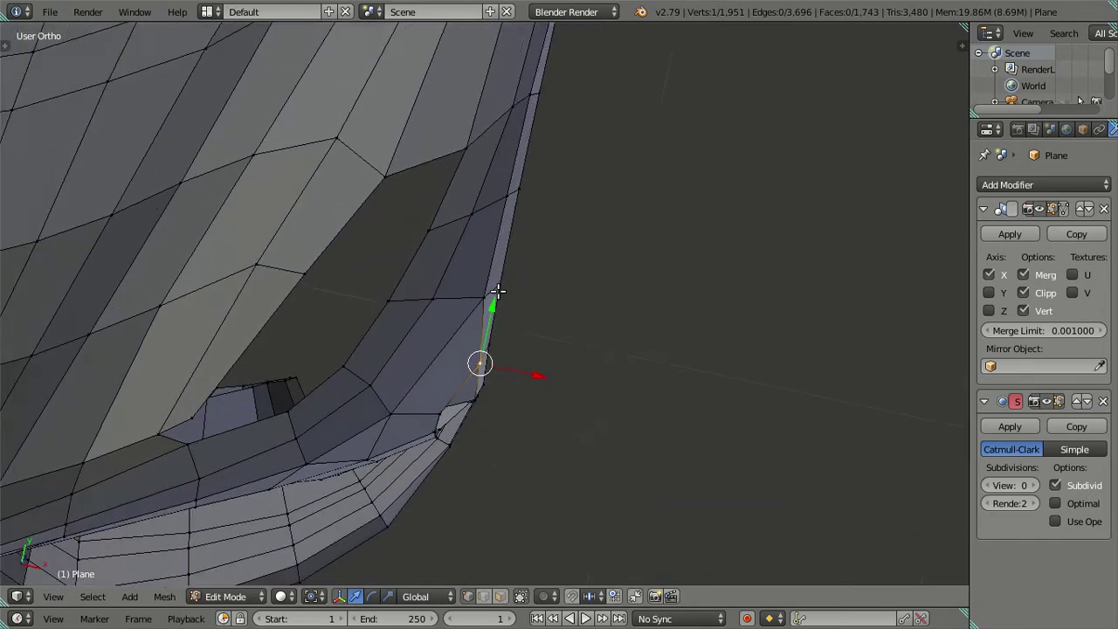
{"action": "left_click_drag", "start_coordinate": [536, 304], "coordinate": [539, 304]}
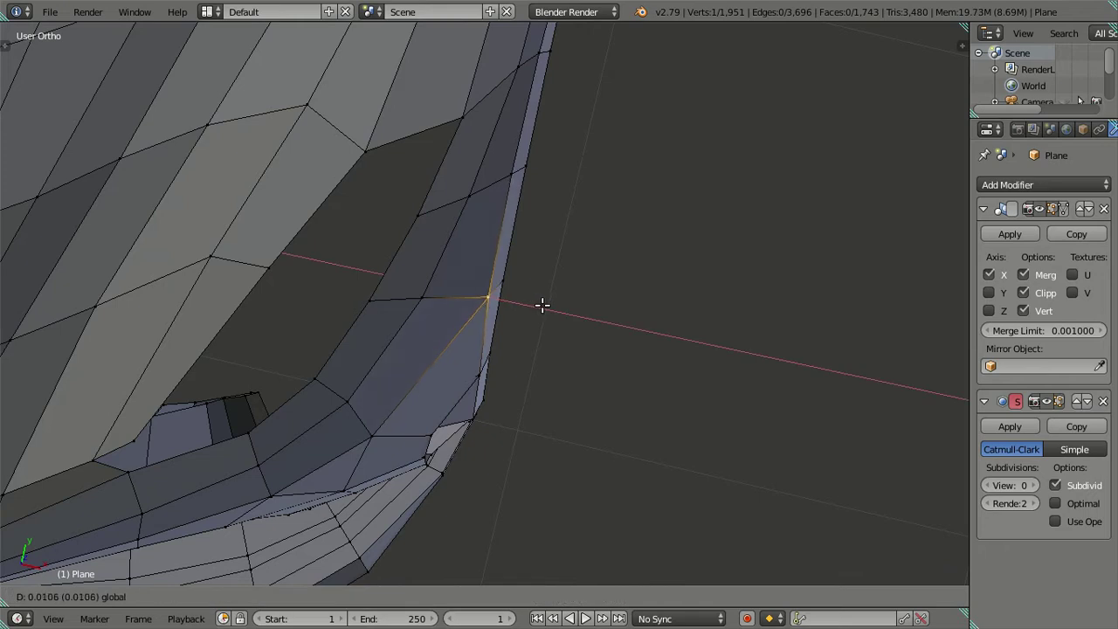
{"action": "left_click", "coordinate": [541, 305]}
Preview the solid body in Object Mode, then return to Edit Mode
{"action": "mouse_move", "coordinate": [534, 349]}
{"action": "middle_mouse_down"}
{"action": "mouse_move", "coordinate": [507, 294]}
{"action": "mouse_move", "coordinate": [575, 297]}
{"action": "mouse_move", "coordinate": [497, 131]}
{"action": "mouse_move", "coordinate": [359, 152]}
{"action": "mouse_move", "coordinate": [315, 198]}
{"action": "mouse_move", "coordinate": [302, 246]}
{"action": "mouse_move", "coordinate": [380, 251]}
{"action": "mouse_move", "coordinate": [506, 348]}
{"action": "mouse_move", "coordinate": [524, 344]}
{"action": "mouse_move", "coordinate": [519, 321]}
{"action": "mouse_move", "coordinate": [562, 367]}
{"action": "mouse_move", "coordinate": [689, 316]}
{"action": "middle_mouse_up"}
{"action": "key", "text": "Tab"}
{"action": "scroll", "coordinate": [306, 244], "scroll_direction": "down", "scroll_amount": 4}
{"action": "key", "text": "Tab"}
{"action": "key", "text": "Tab"}
{"action": "key", "text": "Tab"}
Inspect the front panel around the arch and cancel the loop cut preview
{"action": "scroll", "coordinate": [690, 316], "scroll_direction": "up", "scroll_amount": 3}
{"action": "scroll", "coordinate": [663, 297], "scroll_direction": "up", "scroll_amount": 2}
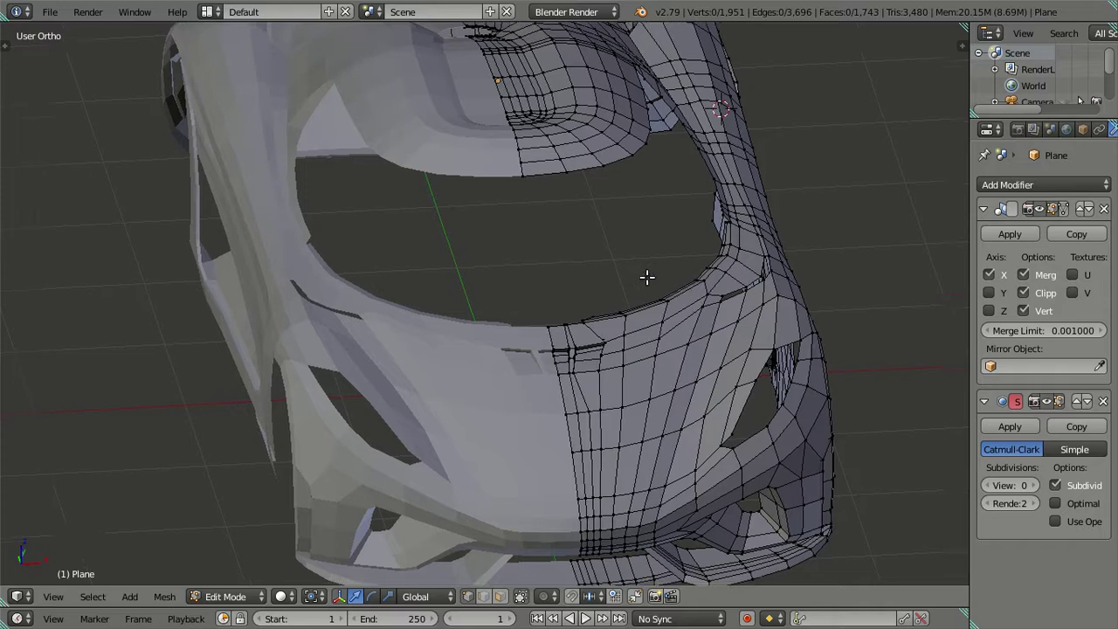
{"action": "scroll", "coordinate": [643, 274], "scroll_direction": "up", "scroll_amount": 3}
{"action": "scroll", "coordinate": [562, 367], "scroll_direction": "down", "scroll_amount": 1}
{"action": "scroll", "coordinate": [562, 367], "scroll_direction": "up", "scroll_amount": 3}
{"action": "scroll", "coordinate": [437, 237], "scroll_direction": "up", "scroll_amount": 2}
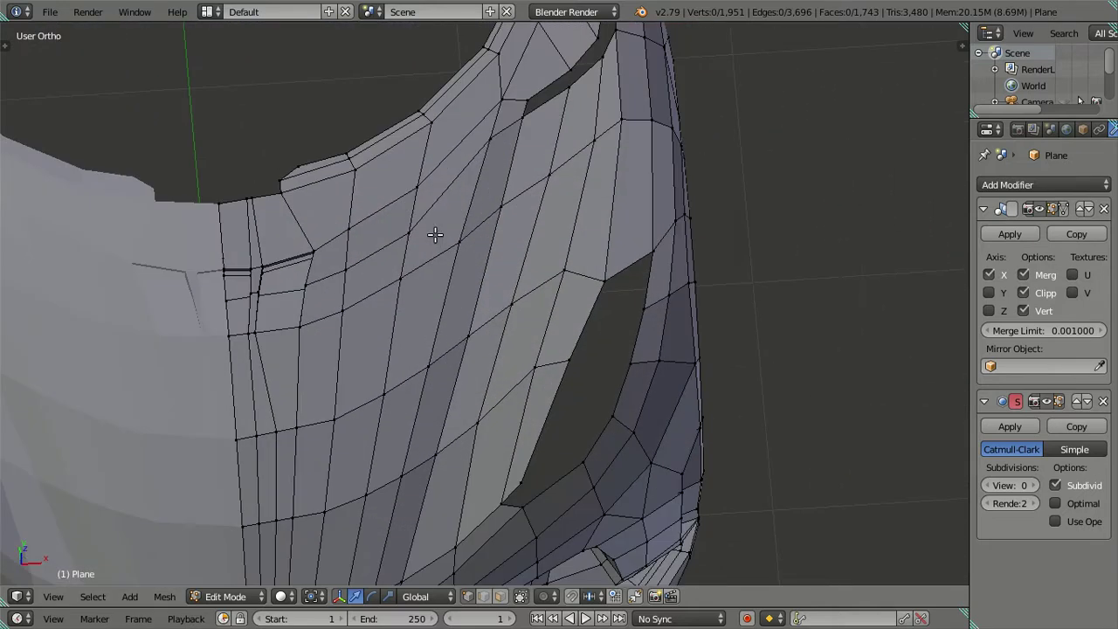
{"action": "middle_click_drag", "start_coordinate": [437, 237], "coordinate": [451, 284], "text": "shift"}
{"action": "scroll", "coordinate": [451, 283], "scroll_direction": "down", "scroll_amount": 2}
{"action": "scroll", "coordinate": [429, 323], "scroll_direction": "up", "scroll_amount": 1}
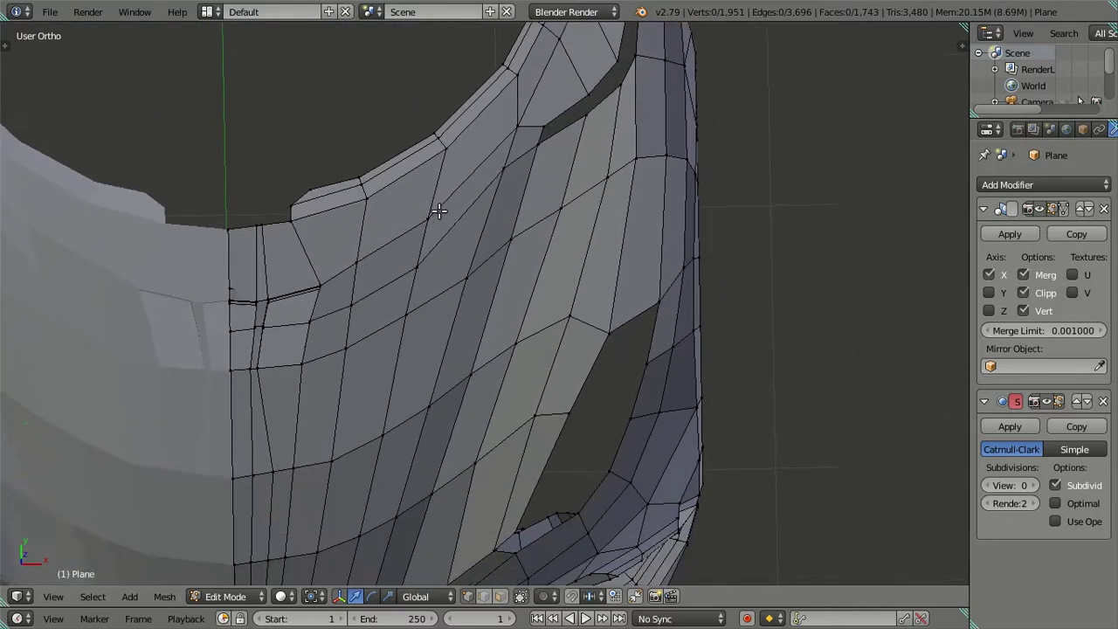
{"action": "scroll", "coordinate": [444, 233], "scroll_direction": "up", "scroll_amount": 1}
{"action": "scroll", "coordinate": [511, 174], "scroll_direction": "down", "scroll_amount": 1}
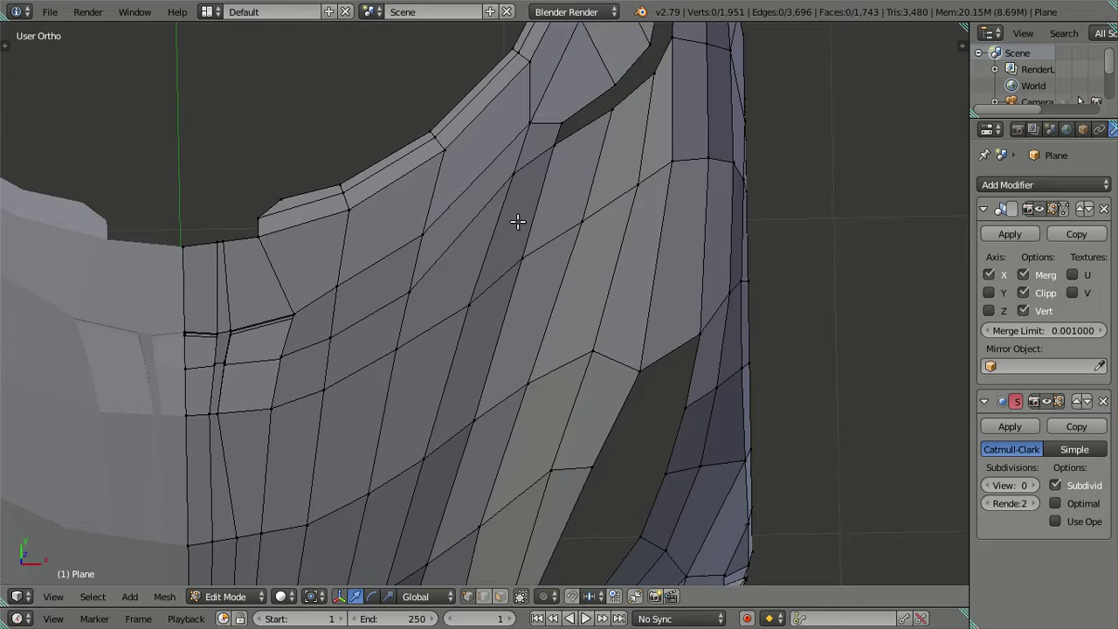
{"action": "scroll", "coordinate": [498, 245], "scroll_direction": "down", "scroll_amount": 1}
{"action": "scroll", "coordinate": [471, 271], "scroll_direction": "down", "scroll_amount": 1}
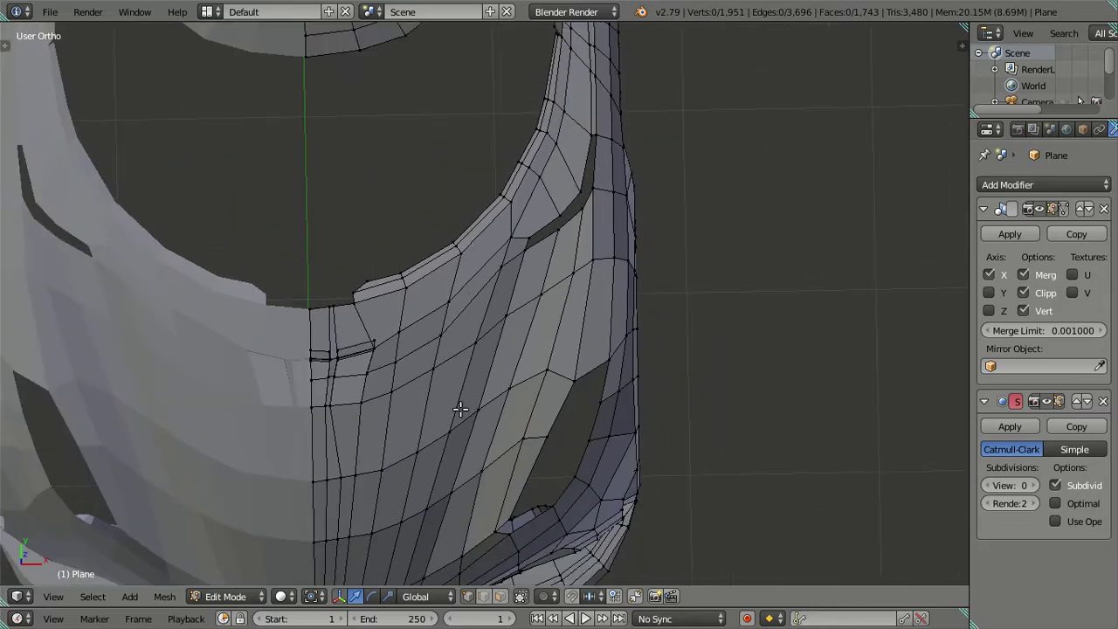
{"action": "scroll", "coordinate": [450, 409], "scroll_direction": "up", "scroll_amount": 1}
{"action": "middle_click_drag", "start_coordinate": [449, 403], "coordinate": [525, 298], "text": "shift"}
{"action": "middle_click_drag", "start_coordinate": [523, 257], "coordinate": [507, 366], "text": "shift"}
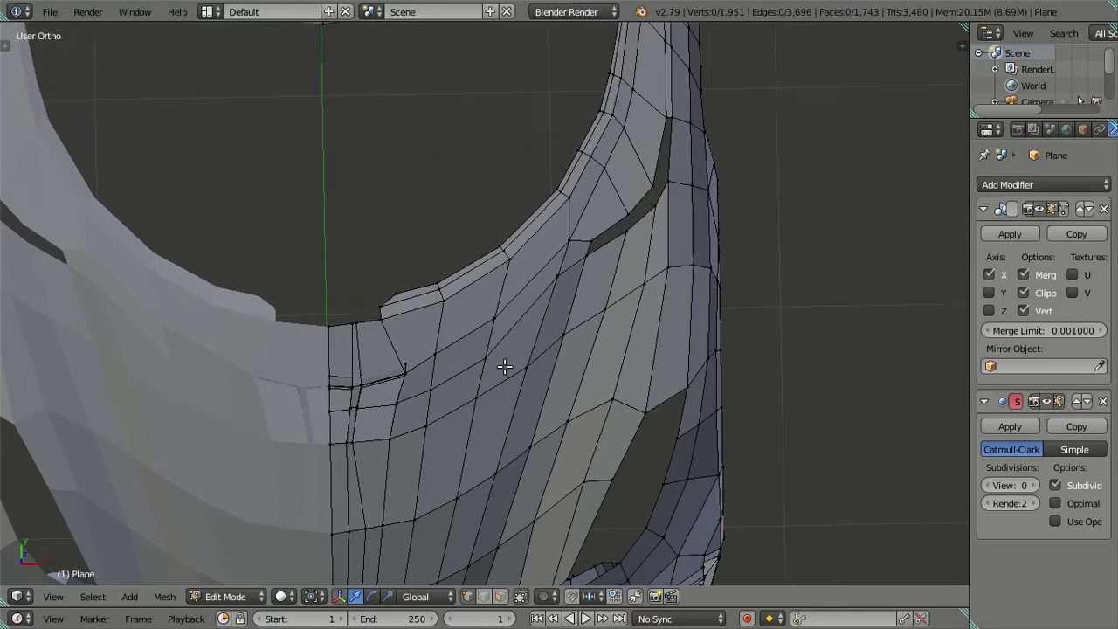
{"action": "scroll", "coordinate": [498, 361], "scroll_direction": "up", "scroll_amount": 1}
{"action": "middle_click_drag", "start_coordinate": [519, 317], "coordinate": [486, 387], "text": "shift"}
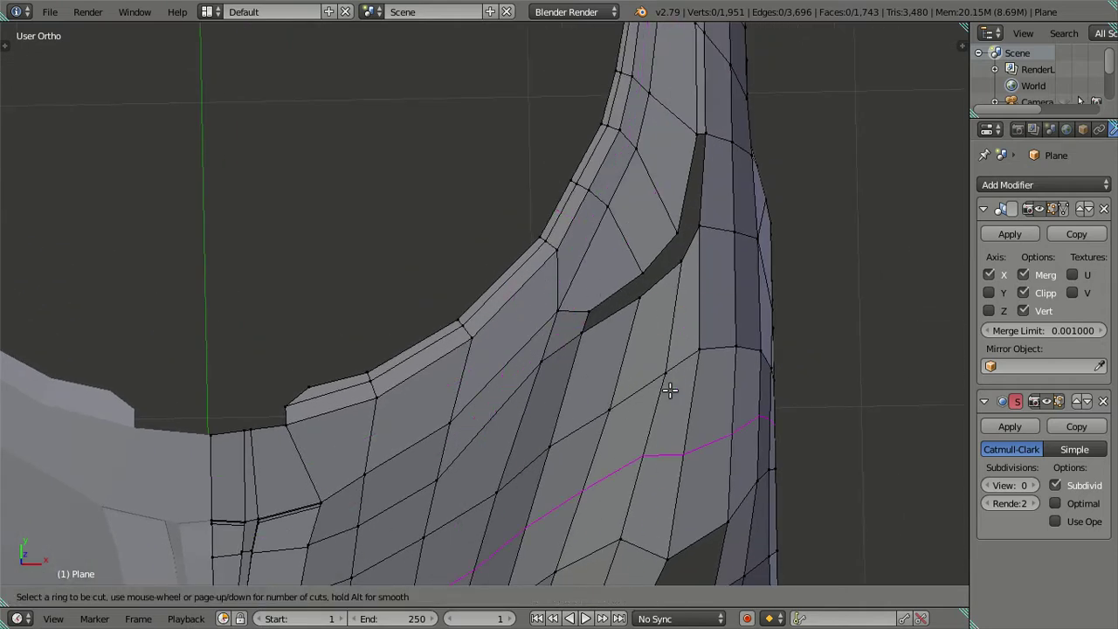
{"action": "key", "text": "Escape"}
{"action": "scroll", "coordinate": [663, 381], "scroll_direction": "down", "scroll_amount": 2}
{"action": "scroll", "coordinate": [611, 294], "scroll_direction": "down", "scroll_amount": 3}
{"action": "scroll", "coordinate": [568, 374], "scroll_direction": "down", "scroll_amount": 2}
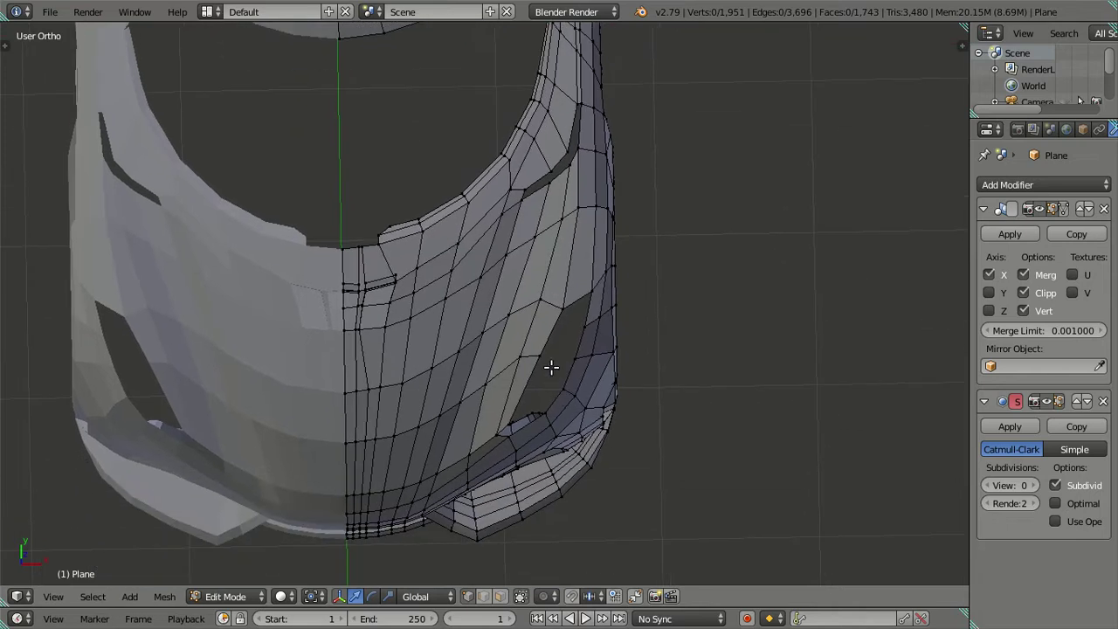
Preview the solid front in Object Mode at viewport subdivision level 2
{"action": "key", "text": "Tab"}
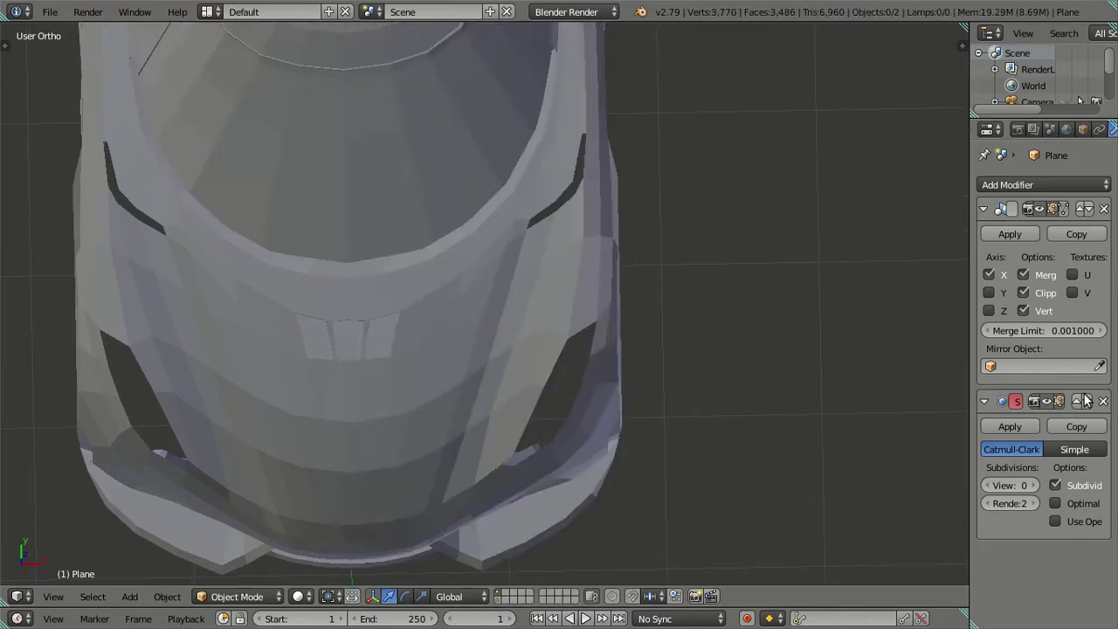
{"action": "left_click", "coordinate": [1034, 484]}
{"action": "left_click", "coordinate": [1034, 484]}
{"action": "mouse_move", "coordinate": [445, 305]}
{"action": "middle_mouse_down"}
{"action": "mouse_move", "coordinate": [403, 214]}
{"action": "mouse_move", "coordinate": [490, 198]}
{"action": "mouse_move", "coordinate": [492, 177]}
{"action": "mouse_move", "coordinate": [472, 160]}
{"action": "mouse_move", "coordinate": [389, 164]}
{"action": "mouse_move", "coordinate": [617, 145]}
{"action": "mouse_move", "coordinate": [475, 337]}
{"action": "mouse_move", "coordinate": [469, 292]}
{"action": "mouse_move", "coordinate": [512, 387]}
{"action": "mouse_move", "coordinate": [531, 370]}
{"action": "mouse_move", "coordinate": [289, 369]}
{"action": "mouse_move", "coordinate": [348, 308]}
{"action": "middle_mouse_up"}
Return to the cage at subdivision 0 in side view and lower the beltline edges slightly
{"action": "key", "text": "Tab"}
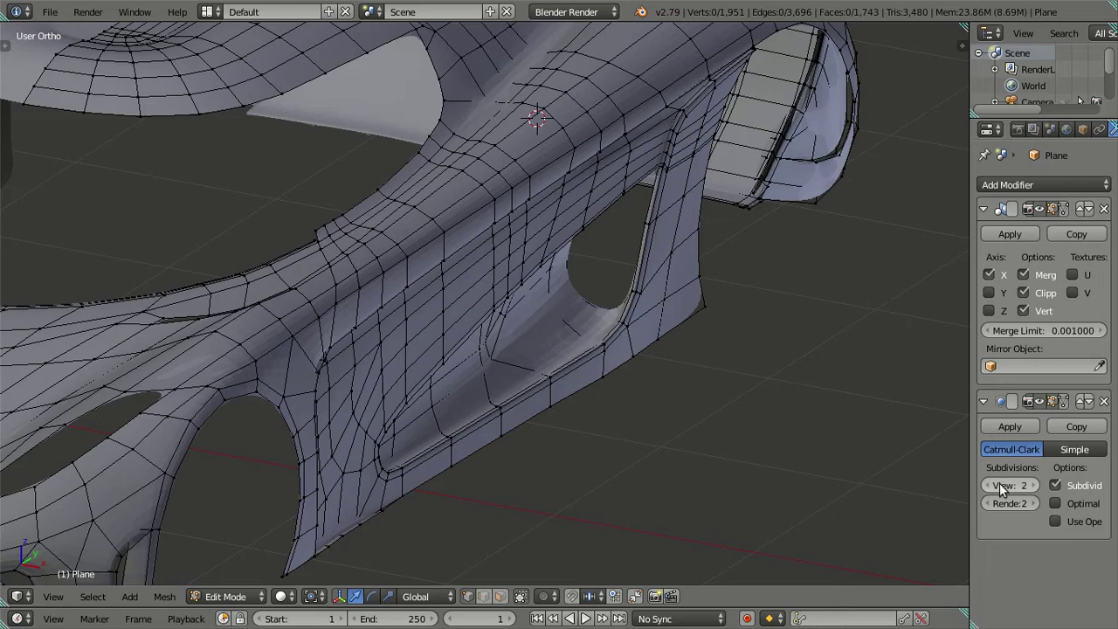
{"action": "left_click", "coordinate": [992, 485]}
{"action": "left_click", "coordinate": [992, 486]}
{"action": "key", "text": "KP_3"}
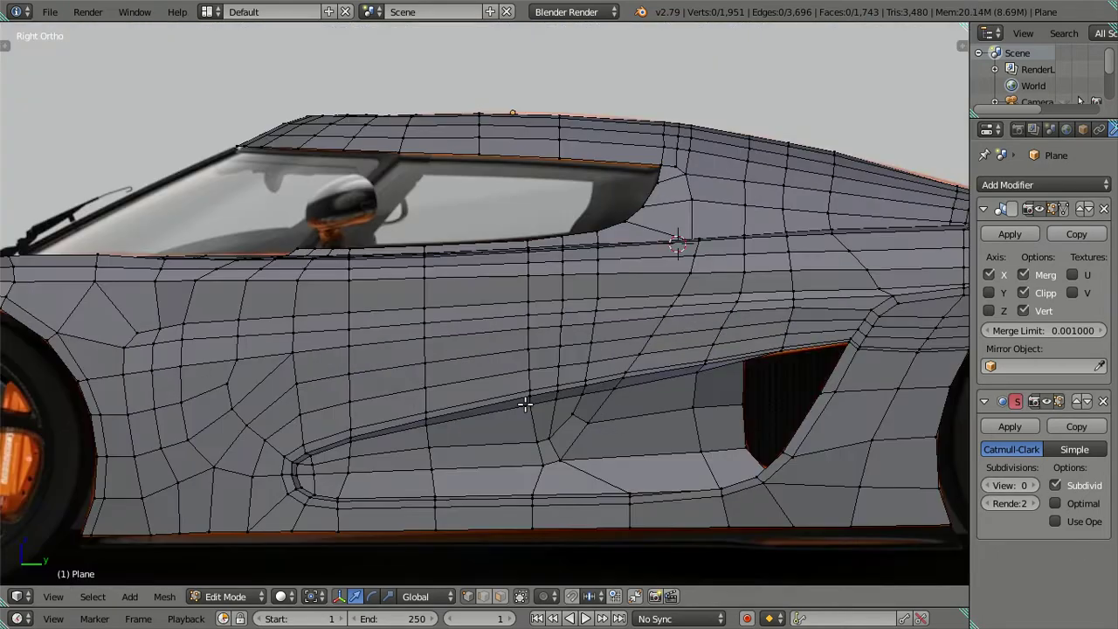
{"action": "scroll", "coordinate": [410, 381], "scroll_direction": "up", "scroll_amount": 2}
{"action": "middle_click_drag", "start_coordinate": [410, 381], "coordinate": [536, 331], "text": "shift"}
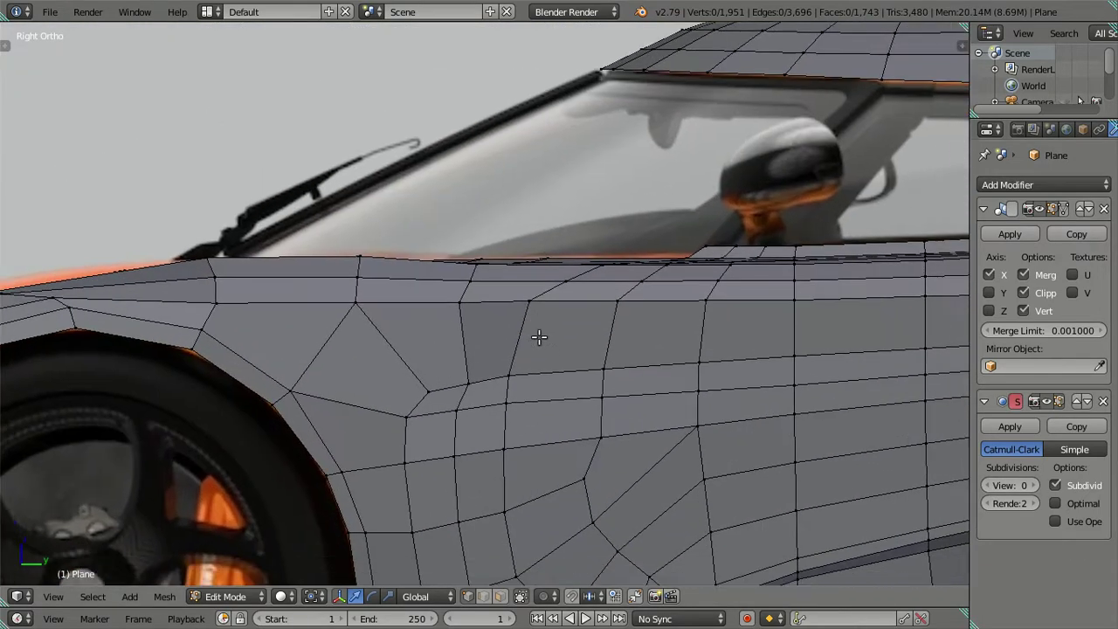
{"action": "scroll", "coordinate": [333, 277], "scroll_direction": "up", "scroll_amount": 2}
{"action": "middle_click_drag", "start_coordinate": [680, 367], "coordinate": [537, 377], "text": "shift"}
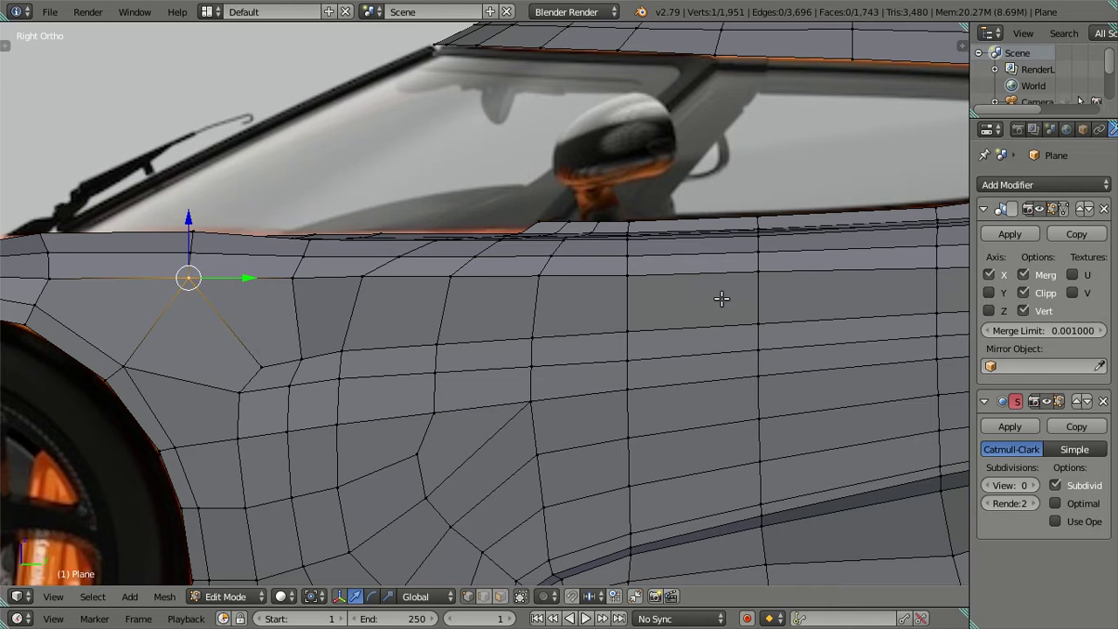
{"action": "scroll", "coordinate": [738, 273], "scroll_direction": "down", "scroll_amount": 3}
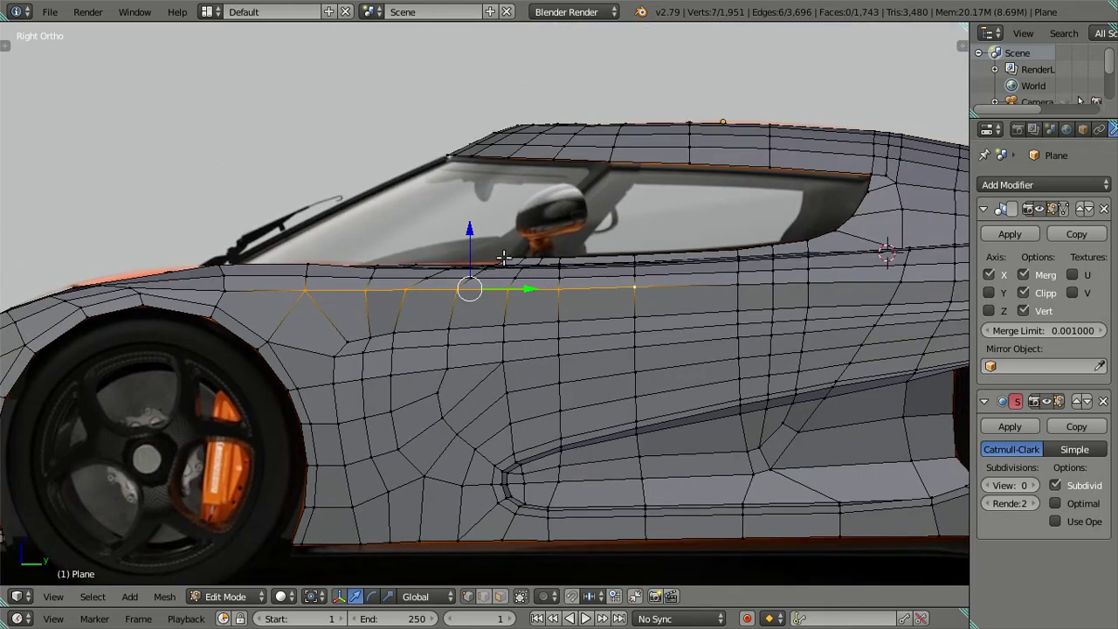
{"action": "left_click_drag", "start_coordinate": [469, 228], "coordinate": [469, 239]}
Lower the edge along the door crease slightly
{"action": "scroll", "coordinate": [649, 331], "scroll_direction": "up", "scroll_amount": 1}
{"action": "scroll", "coordinate": [611, 331], "scroll_direction": "up", "scroll_amount": 2}
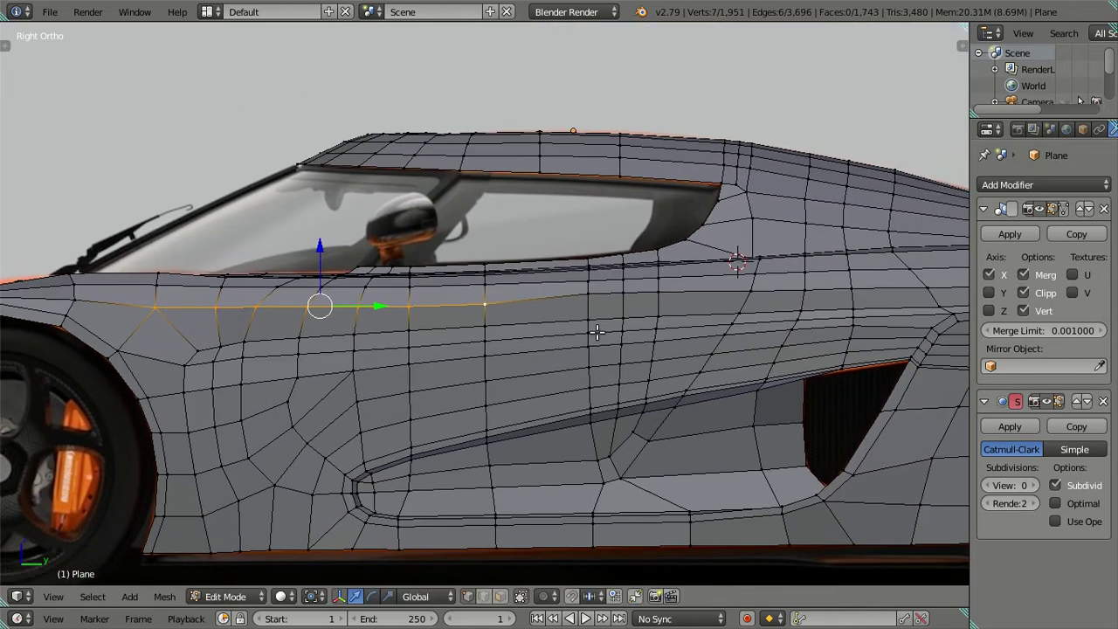
{"action": "middle_click_drag", "start_coordinate": [758, 298], "coordinate": [614, 328], "text": "shift"}
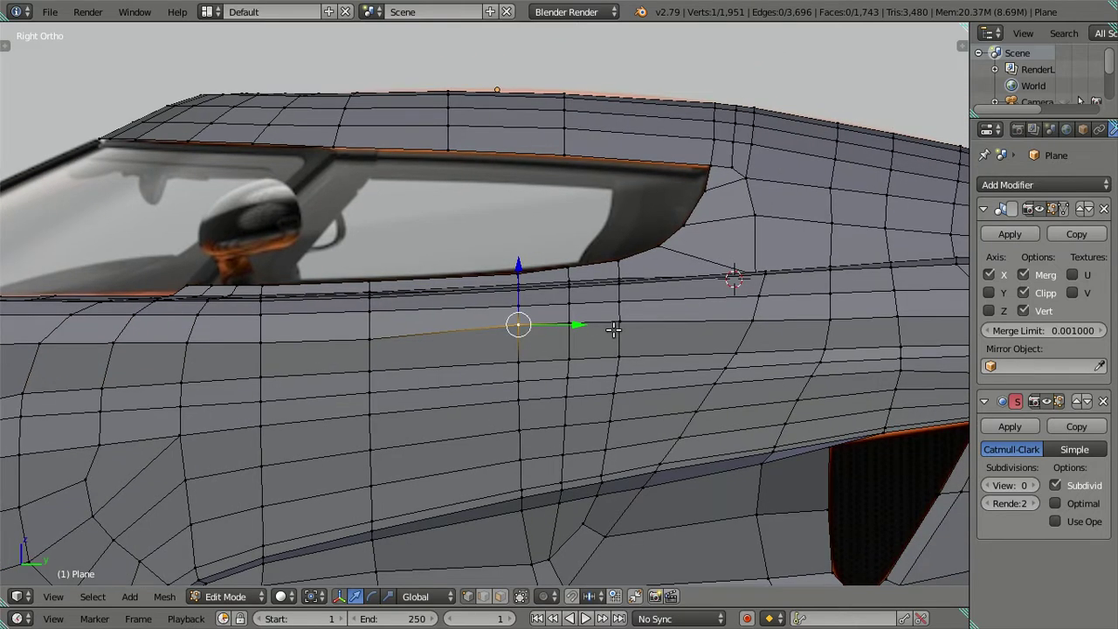
{"action": "scroll", "coordinate": [703, 327], "scroll_direction": "up", "scroll_amount": 2}
{"action": "left_click_drag", "start_coordinate": [604, 277], "coordinate": [604, 283]}
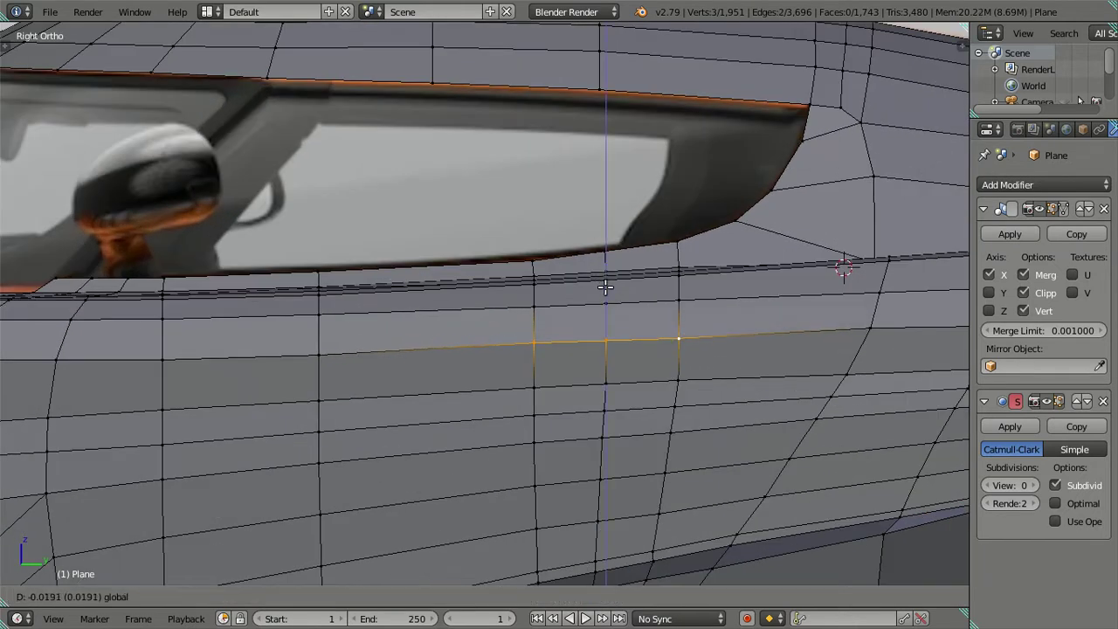
{"action": "scroll", "coordinate": [605, 286], "scroll_direction": "down", "scroll_amount": 4}
{"action": "scroll", "coordinate": [605, 287], "scroll_direction": "down", "scroll_amount": 1}
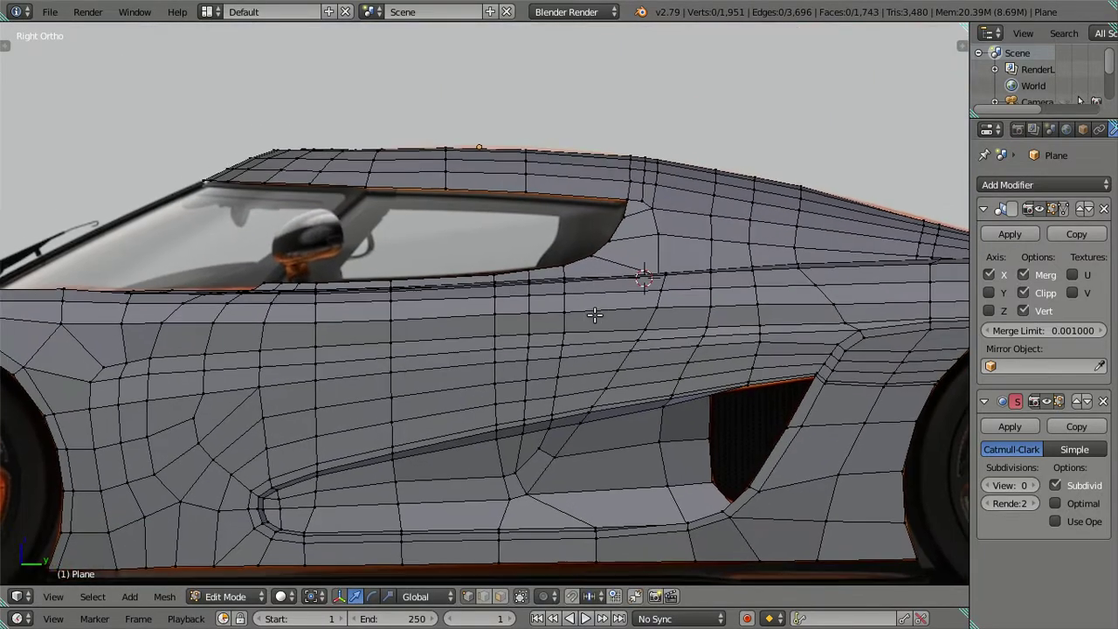
{"action": "scroll", "coordinate": [568, 323], "scroll_direction": "down", "scroll_amount": 3}
In Object Mode, raise viewport subdivision to level 2 and orbit around the smoothed body
{"action": "key", "text": "Tab"}
{"action": "mouse_move", "coordinate": [529, 356]}
{"action": "middle_mouse_down"}
{"action": "mouse_move", "coordinate": [582, 417]}
{"action": "mouse_move", "coordinate": [672, 410]}
{"action": "middle_mouse_up"}
{"action": "left_click", "coordinate": [1033, 485]}
{"action": "left_click", "coordinate": [1033, 485]}
{"action": "scroll", "coordinate": [214, 416], "scroll_direction": "up", "scroll_amount": 3}
{"action": "mouse_move", "coordinate": [214, 416]}
{"action": "middle_mouse_down"}
{"action": "mouse_move", "coordinate": [339, 373]}
{"action": "mouse_move", "coordinate": [411, 384]}
{"action": "mouse_move", "coordinate": [320, 442]}
{"action": "mouse_move", "coordinate": [70, 402]}
{"action": "mouse_move", "coordinate": [58, 387]}
{"action": "mouse_move", "coordinate": [152, 438]}
{"action": "mouse_move", "coordinate": [281, 446]}
{"action": "mouse_move", "coordinate": [421, 373]}
{"action": "mouse_move", "coordinate": [597, 352]}
{"action": "middle_mouse_up"}
Enter Edit Mode with viewport subdivision at 0 and frame the side panel above the intake
{"action": "key", "text": "Tab"}
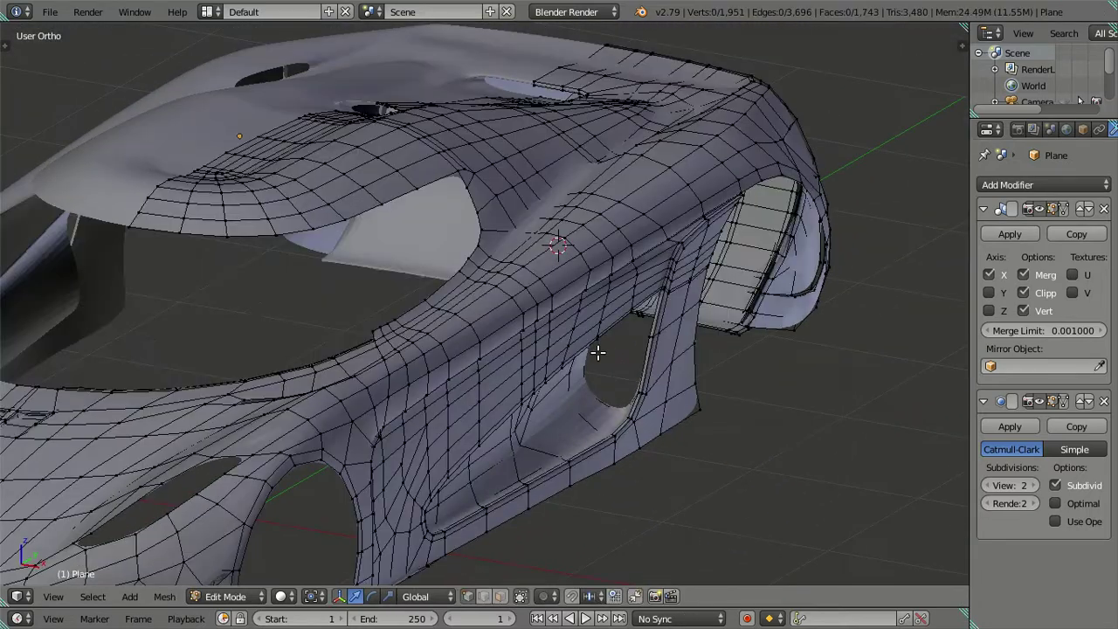
{"action": "left_click_drag", "start_coordinate": [993, 487], "coordinate": [956, 466]}
{"action": "mouse_move", "coordinate": [955, 467]}
{"action": "middle_mouse_down"}
{"action": "mouse_move", "coordinate": [599, 429]}
{"action": "mouse_move", "coordinate": [599, 370]}
{"action": "mouse_move", "coordinate": [529, 367]}
{"action": "middle_mouse_up"}
{"action": "scroll", "coordinate": [529, 366], "scroll_direction": "up", "scroll_amount": 2}
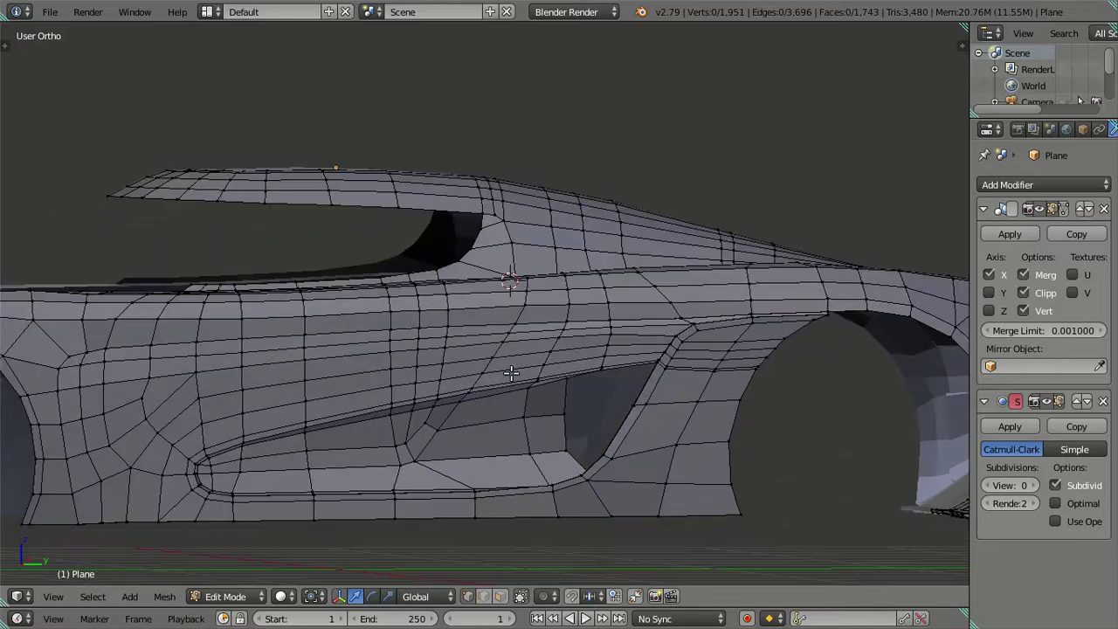
{"action": "scroll", "coordinate": [723, 374], "scroll_direction": "up", "scroll_amount": 3}
{"action": "middle_click_drag", "start_coordinate": [723, 374], "coordinate": [456, 367], "text": "shift"}
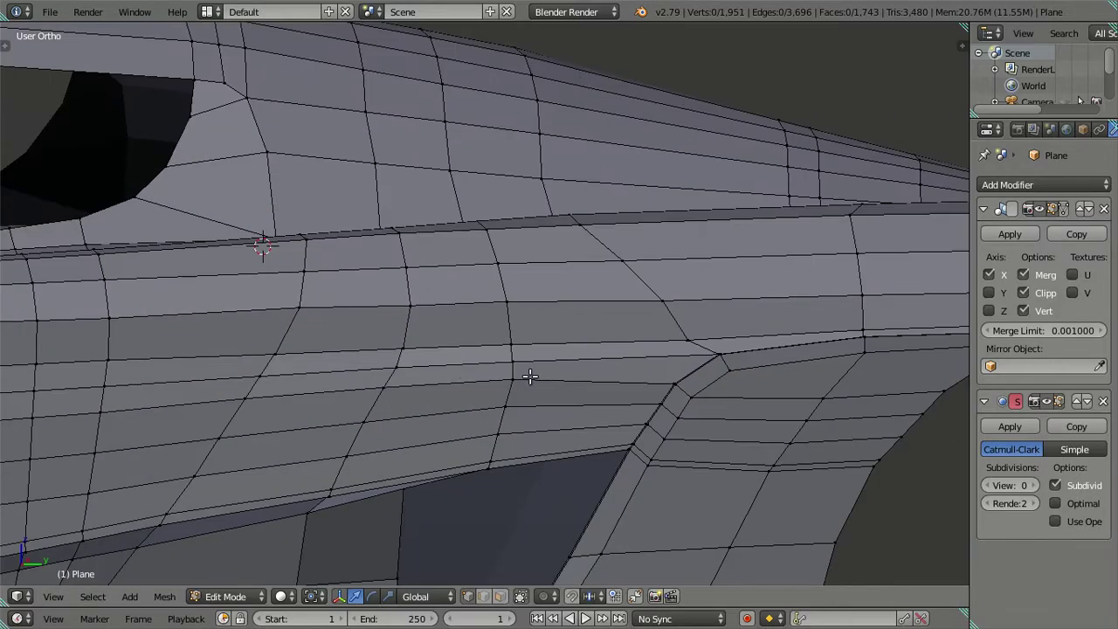
{"action": "mouse_move", "coordinate": [603, 392]}
{"action": "middle_mouse_down"}
{"action": "mouse_move", "coordinate": [654, 414]}
{"action": "mouse_move", "coordinate": [620, 431]}
{"action": "mouse_move", "coordinate": [686, 382]}
{"action": "mouse_move", "coordinate": [756, 379]}
{"action": "mouse_move", "coordinate": [656, 389]}
{"action": "mouse_move", "coordinate": [736, 374]}
{"action": "mouse_move", "coordinate": [673, 362]}
{"action": "mouse_move", "coordinate": [582, 362]}
{"action": "mouse_move", "coordinate": [568, 374]}
{"action": "mouse_move", "coordinate": [447, 366]}
{"action": "mouse_move", "coordinate": [485, 367]}
{"action": "middle_mouse_up"}
{"action": "scroll", "coordinate": [686, 380], "scroll_direction": "up", "scroll_amount": 2}
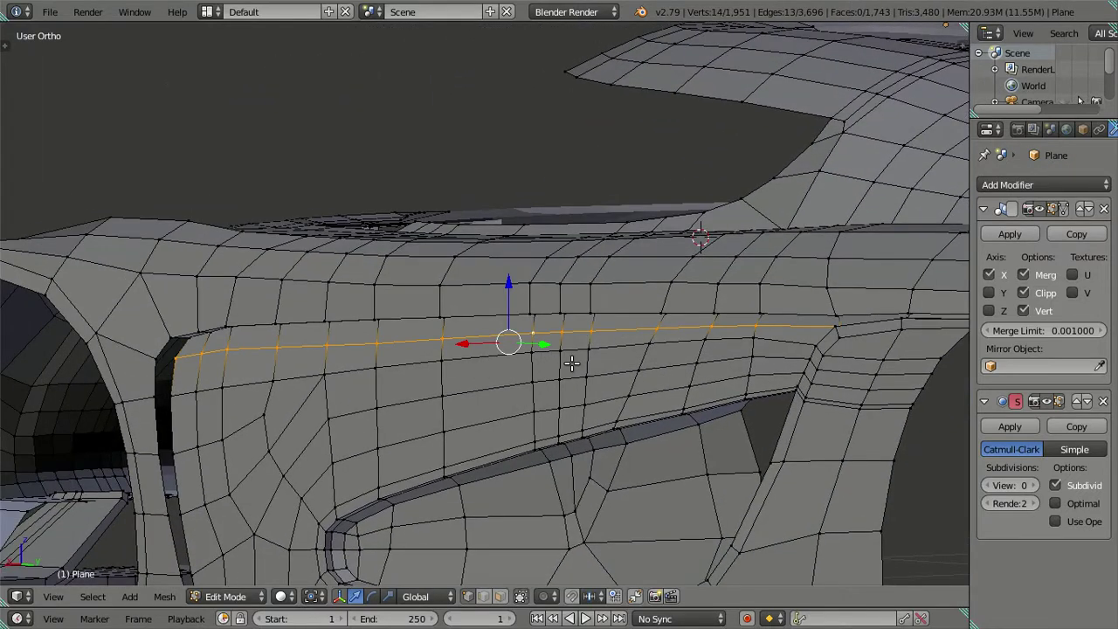
{"action": "mouse_move", "coordinate": [596, 364]}
{"action": "middle_mouse_down"}
{"action": "mouse_move", "coordinate": [565, 420]}
{"action": "mouse_move", "coordinate": [580, 414]}
{"action": "middle_mouse_up"}
Merge the two vertices of a stray short edge on the side with Alt+M
{"action": "right_click", "coordinate": [522, 414]}
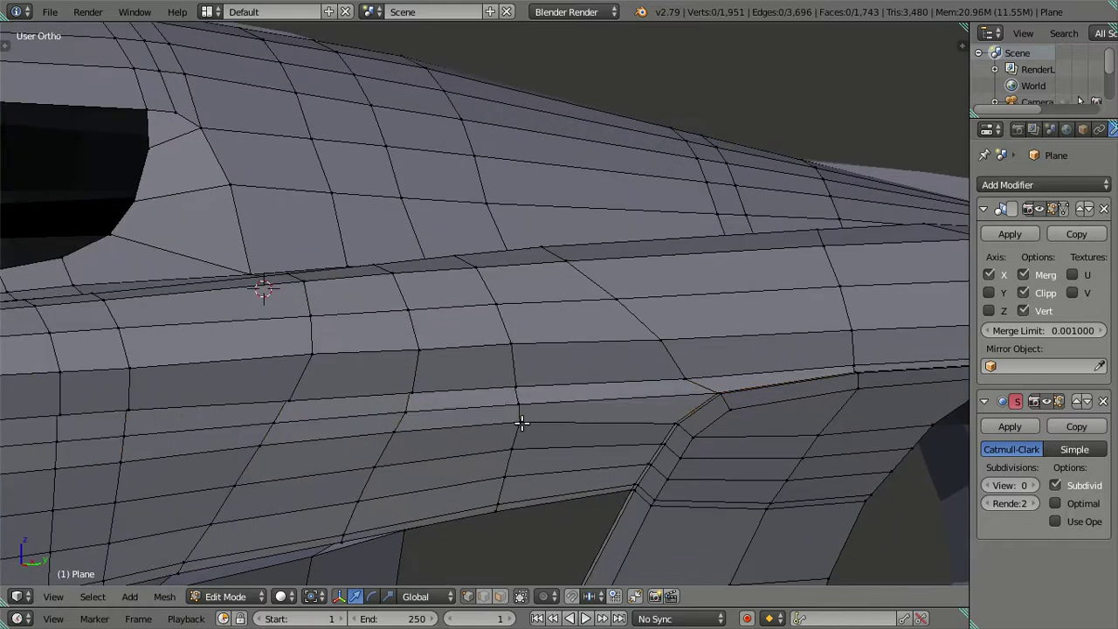
{"action": "key", "text": "alt+m"}
{"action": "left_click", "coordinate": [520, 398]}
Delete the redundant horizontal edge loop along the door panel
{"action": "middle_click_drag", "start_coordinate": [520, 403], "coordinate": [416, 372]}
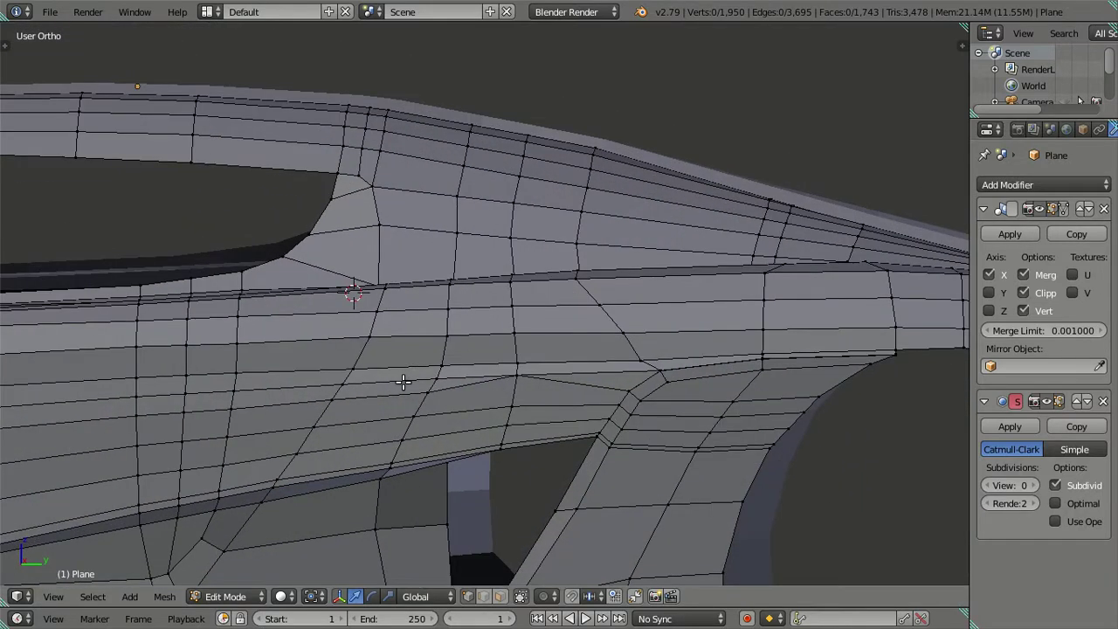
{"action": "right_click", "coordinate": [402, 382], "text": "alt"}
{"action": "key", "text": "x"}
{"action": "left_click", "coordinate": [608, 402]}
{"action": "mouse_move", "coordinate": [609, 402]}
{"action": "middle_mouse_down"}
{"action": "mouse_move", "coordinate": [672, 423]}
{"action": "mouse_move", "coordinate": [554, 370]}
{"action": "middle_mouse_up"}
Switch to the Right Ortho side view and raise the selected crease vertex slightly
{"action": "key", "text": "KP_3"}
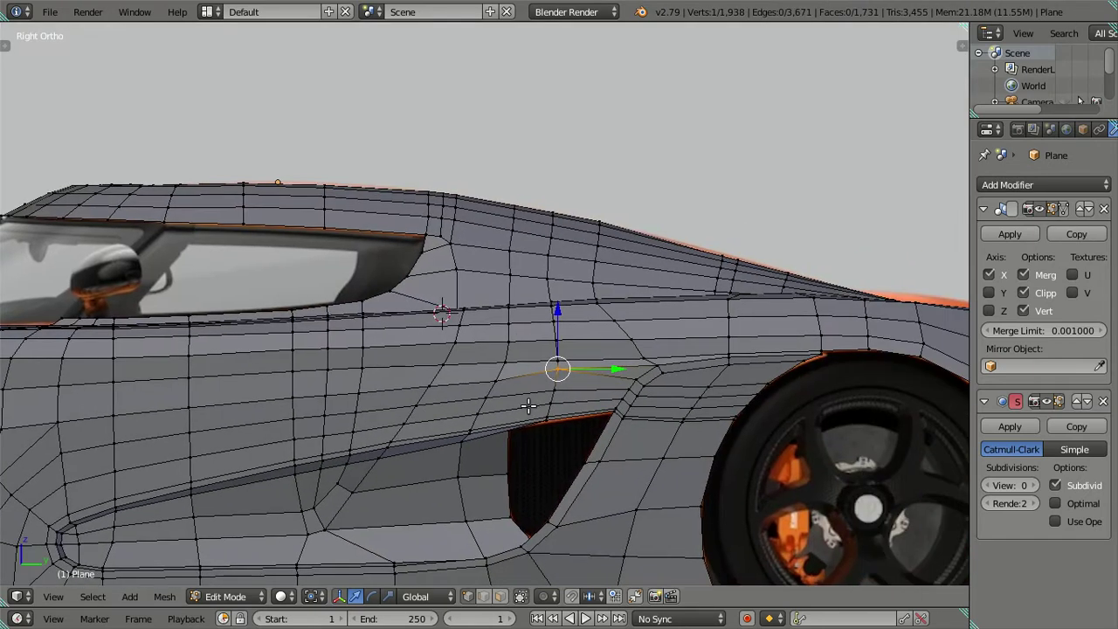
{"action": "scroll", "coordinate": [553, 369], "scroll_direction": "up", "scroll_amount": 3}
{"action": "scroll", "coordinate": [504, 410], "scroll_direction": "down", "scroll_amount": 2, "text": "ctrl"}
{"action": "left_click_drag", "start_coordinate": [505, 399], "coordinate": [507, 391]}
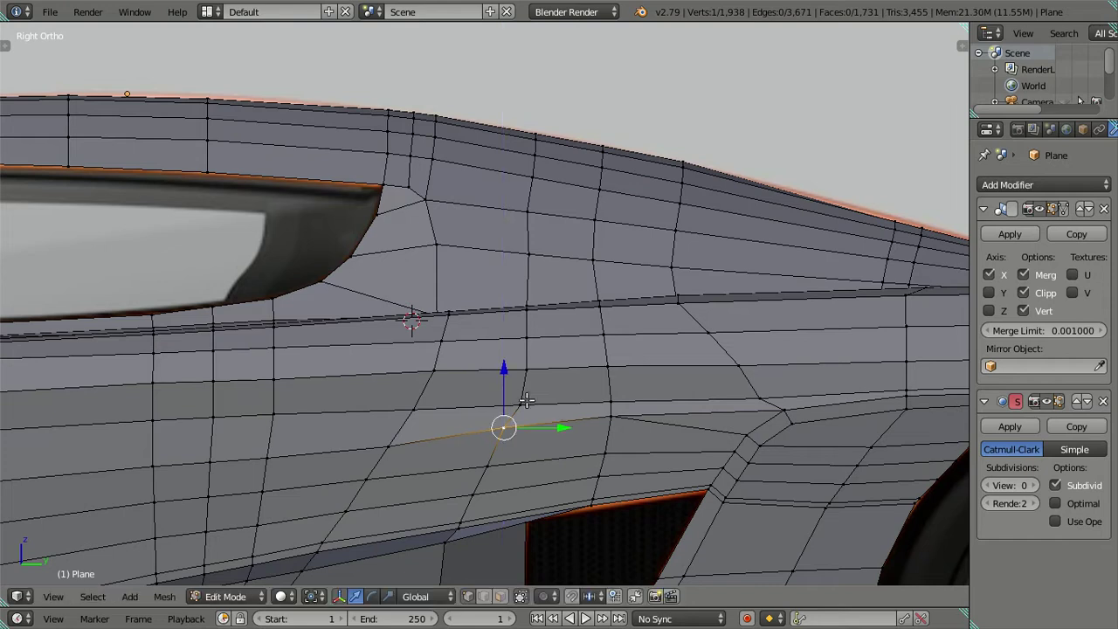
Lower one crease vertex above the door, then raise the next one vertically with G Z
{"action": "middle_click_drag", "start_coordinate": [611, 454], "coordinate": [581, 367], "text": "shift"}
{"action": "scroll", "coordinate": [581, 367], "scroll_direction": "up", "scroll_amount": 3}
{"action": "right_click", "coordinate": [634, 331]}
{"action": "key", "text": "g"}
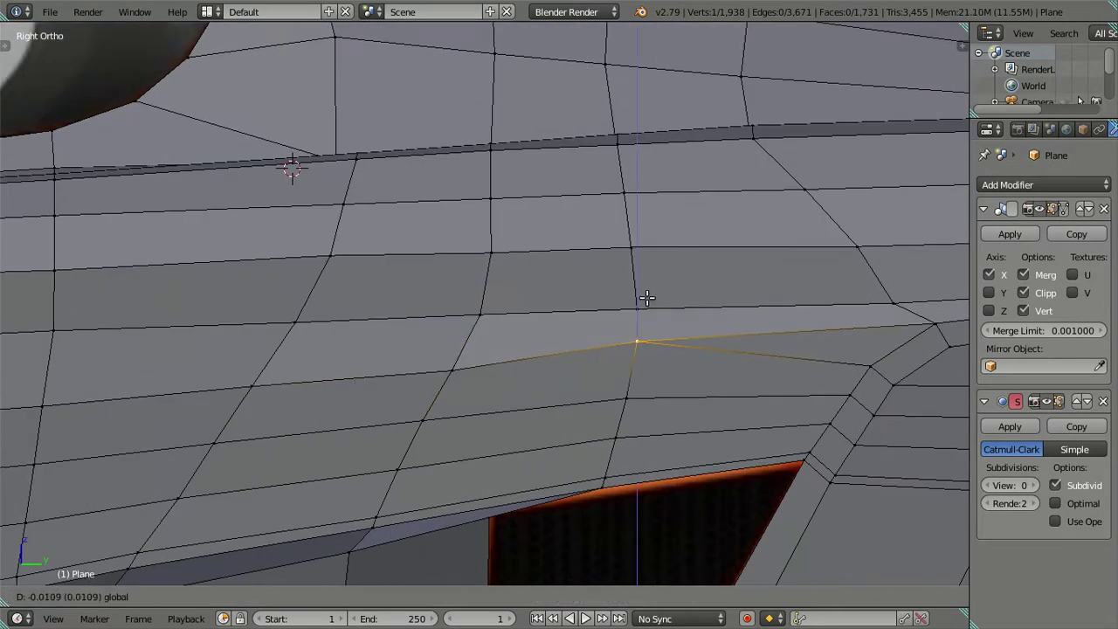
{"action": "left_click", "coordinate": [646, 297]}
{"action": "right_click", "coordinate": [451, 370]}
{"action": "key", "text": "g"}
{"action": "key", "text": "z"}
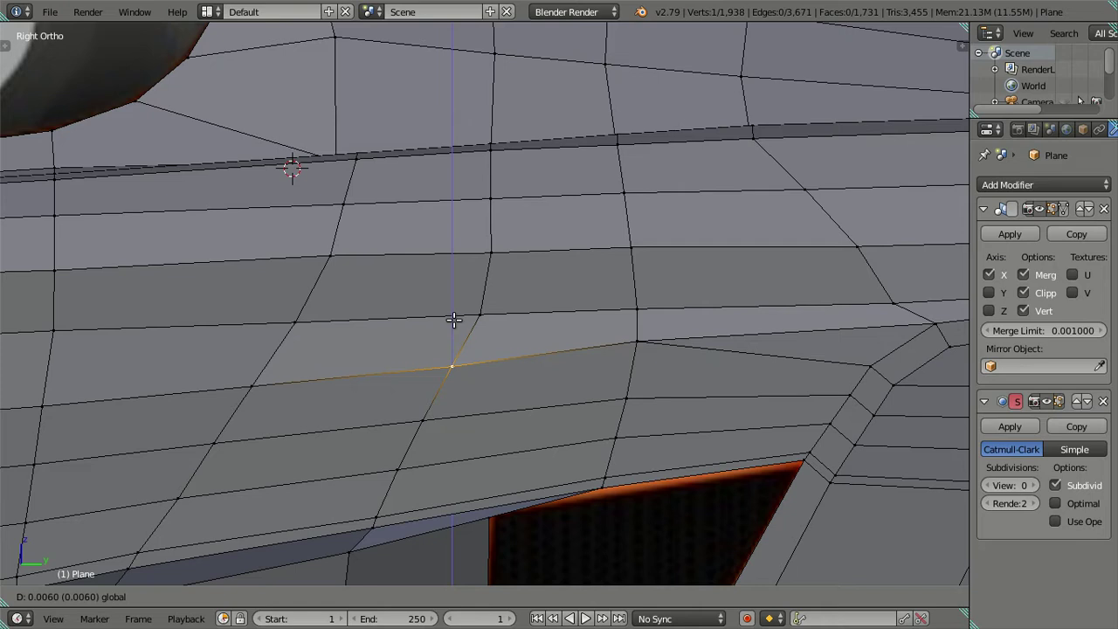
{"action": "left_click", "coordinate": [453, 318]}
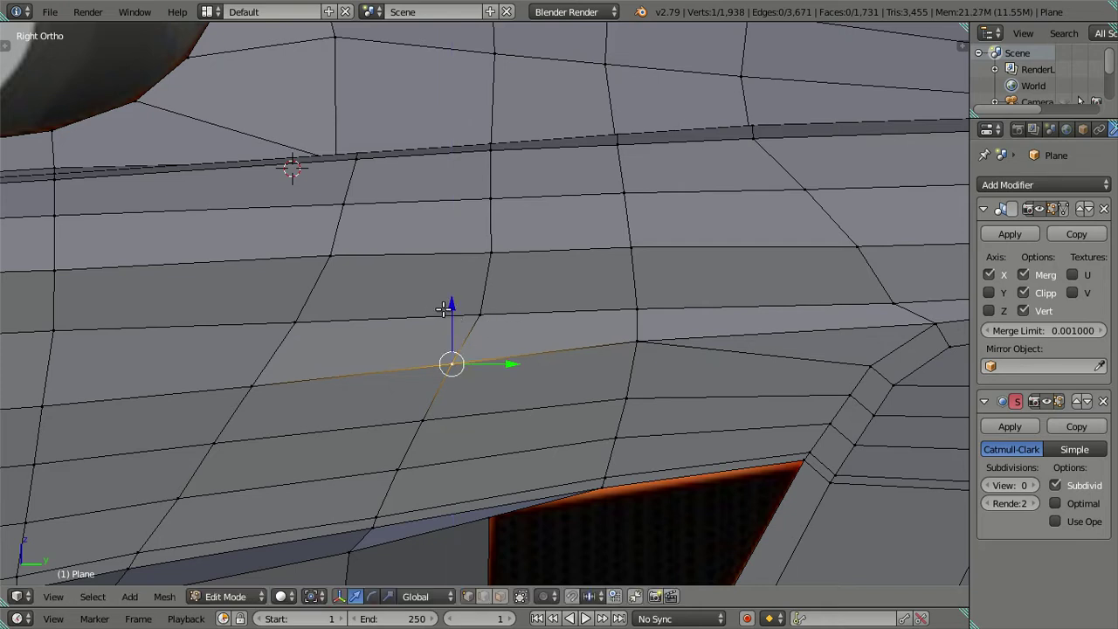
{"action": "key", "text": "g"}
{"action": "key", "text": "z"}
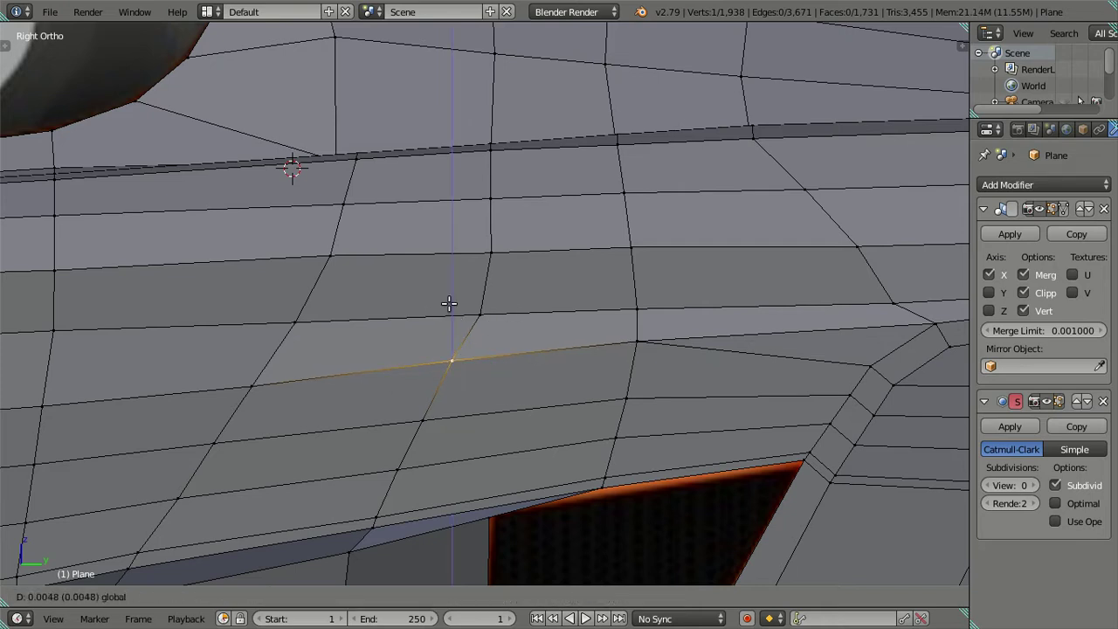
{"action": "left_click", "coordinate": [448, 303]}
Deselect all, orbit to the intake's rear pillar, and select its two top-corner vertices
{"action": "key", "text": "a"}
{"action": "scroll", "coordinate": [449, 320], "scroll_direction": "down", "scroll_amount": 3}
{"action": "scroll", "coordinate": [499, 374], "scroll_direction": "down", "scroll_amount": 3}
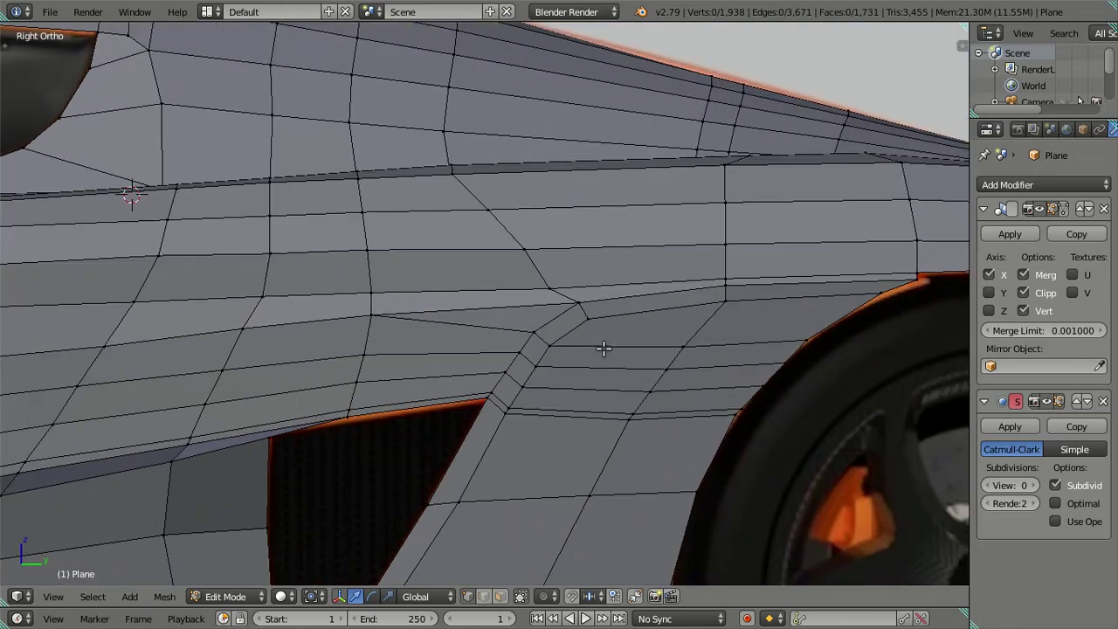
{"action": "scroll", "coordinate": [604, 349], "scroll_direction": "up", "scroll_amount": 1}
{"action": "mouse_move", "coordinate": [538, 362]}
{"action": "middle_mouse_down"}
{"action": "mouse_move", "coordinate": [634, 394]}
{"action": "mouse_move", "coordinate": [551, 402]}
{"action": "middle_mouse_up"}
{"action": "right_click", "coordinate": [486, 369]}
{"action": "right_click", "coordinate": [499, 333], "text": "shift"}
Merge the pillar's top-corner vertices At Last and dissolve a redundant edge on the pillar
{"action": "key", "text": "alt+m"}
{"action": "left_click", "coordinate": [499, 330]}
{"action": "key", "text": "a"}
{"action": "right_click", "coordinate": [297, 337]}
{"action": "right_click", "coordinate": [496, 336], "text": "shift"}
{"action": "key", "text": "x"}
{"action": "left_click", "coordinate": [499, 332]}
Dissolve the edge loop beside the rear pillar
{"action": "middle_click_drag", "start_coordinate": [571, 384], "coordinate": [573, 384]}
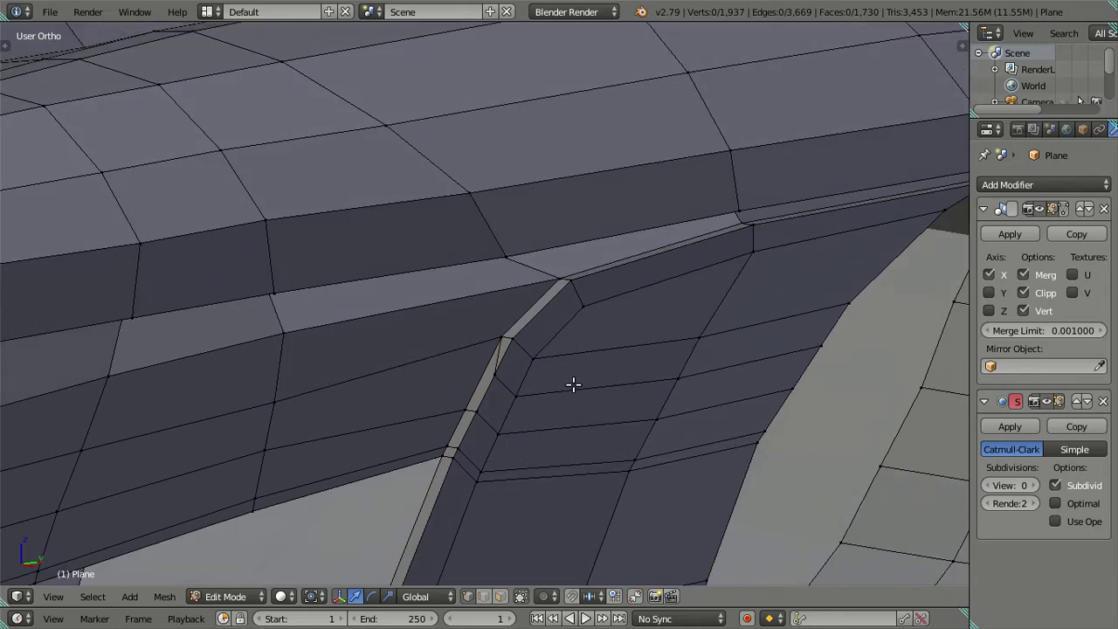
{"action": "right_click", "coordinate": [573, 384], "text": "alt"}
{"action": "key", "text": "x"}
{"action": "left_click", "coordinate": [648, 384]}
On the lower sill, merge two neighbouring sill vertices At Last
{"action": "mouse_move", "coordinate": [648, 383]}
{"action": "middle_mouse_down"}
{"action": "mouse_move", "coordinate": [617, 394]}
{"action": "mouse_move", "coordinate": [591, 349]}
{"action": "mouse_move", "coordinate": [668, 360]}
{"action": "middle_mouse_up"}
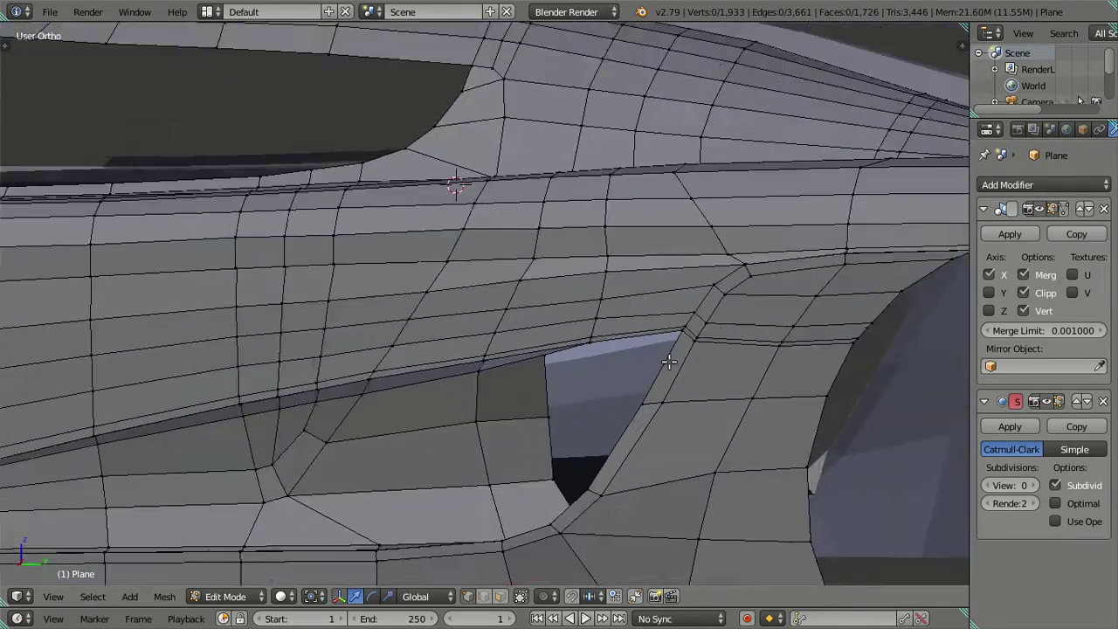
{"action": "scroll", "coordinate": [606, 364], "scroll_direction": "down", "scroll_amount": 1}
{"action": "scroll", "coordinate": [604, 363], "scroll_direction": "down", "scroll_amount": 1}
{"action": "middle_click_drag", "start_coordinate": [592, 370], "coordinate": [719, 374], "text": "shift"}
{"action": "scroll", "coordinate": [769, 419], "scroll_direction": "up", "scroll_amount": 2}
{"action": "mouse_move", "coordinate": [769, 420]}
{"action": "middle_mouse_down"}
{"action": "mouse_move", "coordinate": [377, 442]}
{"action": "mouse_move", "coordinate": [445, 388]}
{"action": "middle_mouse_up"}
{"action": "scroll", "coordinate": [445, 388], "scroll_direction": "up", "scroll_amount": 3}
{"action": "mouse_move", "coordinate": [379, 414]}
{"action": "middle_mouse_down", "text": "shift"}
{"action": "mouse_move", "coordinate": [503, 399]}
{"action": "mouse_move", "coordinate": [439, 407]}
{"action": "mouse_move", "coordinate": [428, 376]}
{"action": "mouse_move", "coordinate": [445, 372]}
{"action": "mouse_move", "coordinate": [431, 464]}
{"action": "middle_mouse_up", "text": "shift"}
{"action": "scroll", "coordinate": [445, 372], "scroll_direction": "down", "scroll_amount": 2}
{"action": "scroll", "coordinate": [407, 414], "scroll_direction": "up", "scroll_amount": 2}
{"action": "middle_click_drag", "start_coordinate": [407, 414], "coordinate": [519, 322], "text": "shift"}
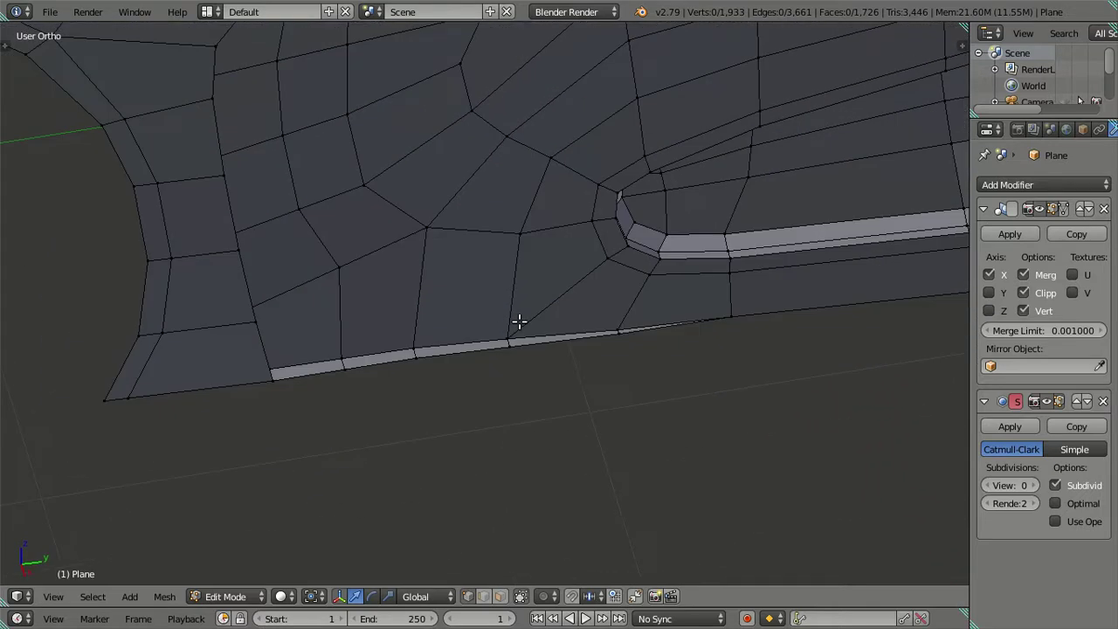
{"action": "scroll", "coordinate": [447, 349], "scroll_direction": "up", "scroll_amount": 3}
{"action": "right_click", "coordinate": [367, 380]}
{"action": "right_click", "coordinate": [519, 362], "text": "shift"}
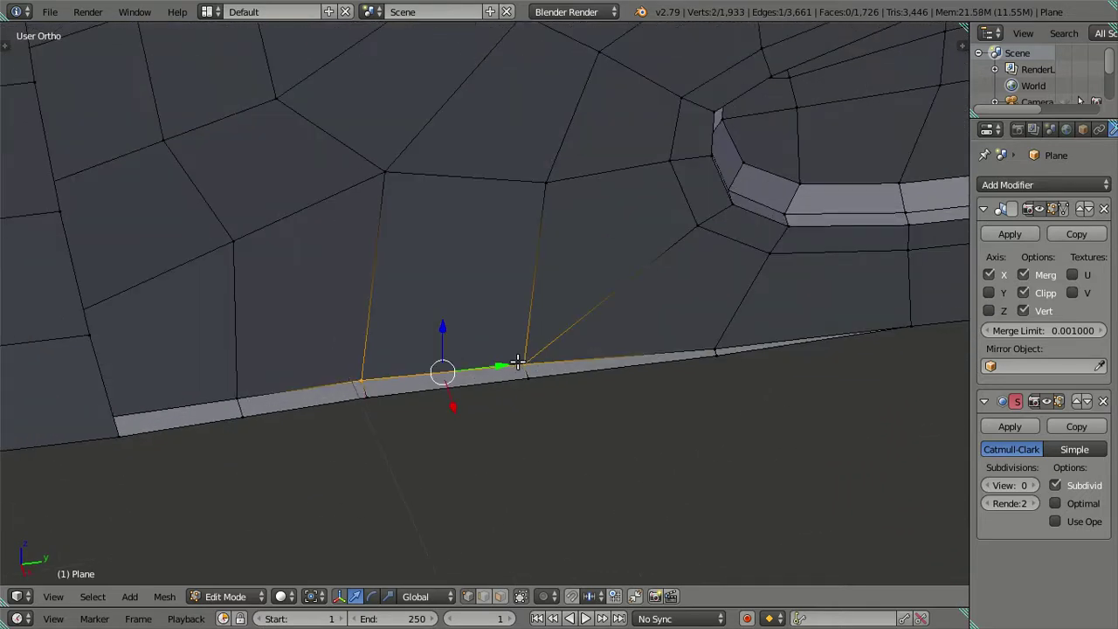
{"action": "key", "text": "alt+m"}
{"action": "left_click", "coordinate": [520, 362]}
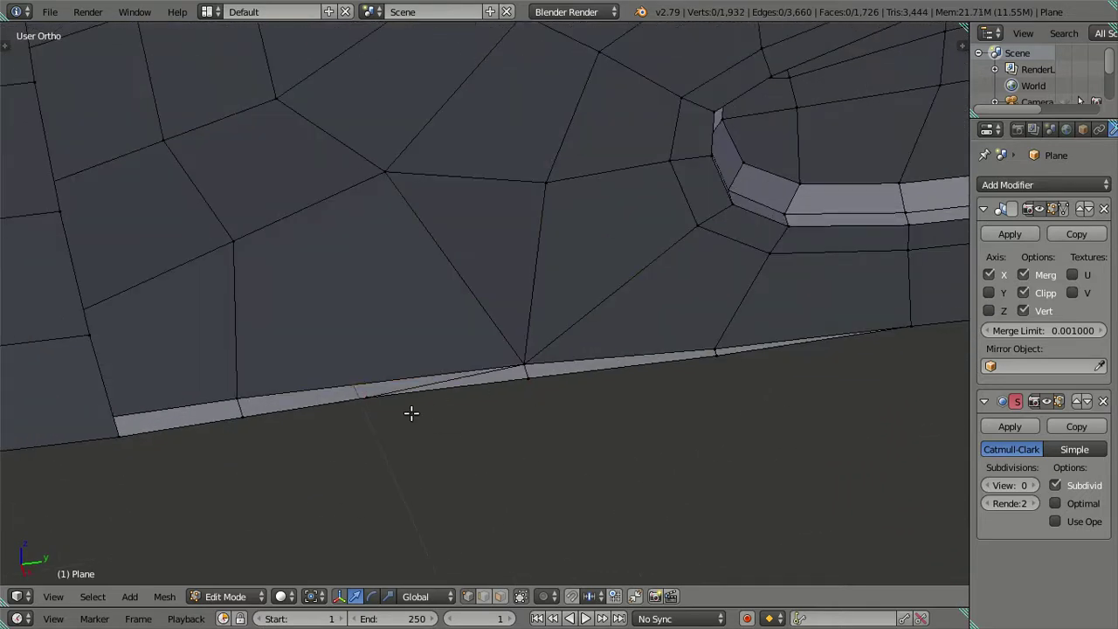
Extend an edge to the nearby vertex, remove doubles, and dissolve the unwanted far vertex
{"action": "key", "text": "e"}
{"action": "left_click", "coordinate": [616, 372]}
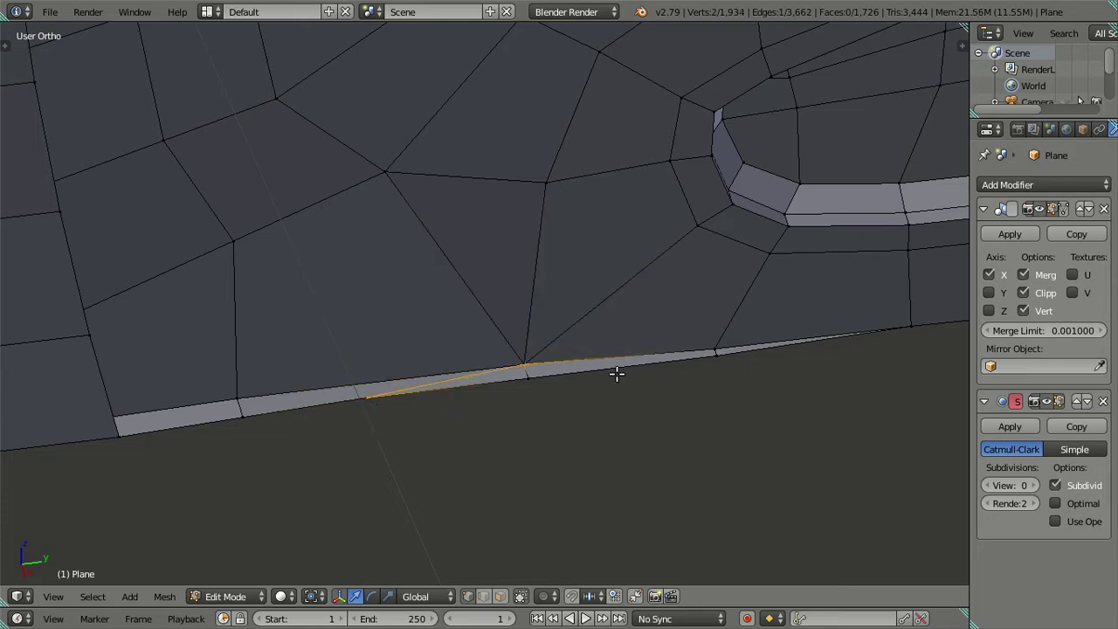
{"action": "key", "text": "w"}
{"action": "left_click", "coordinate": [650, 374]}
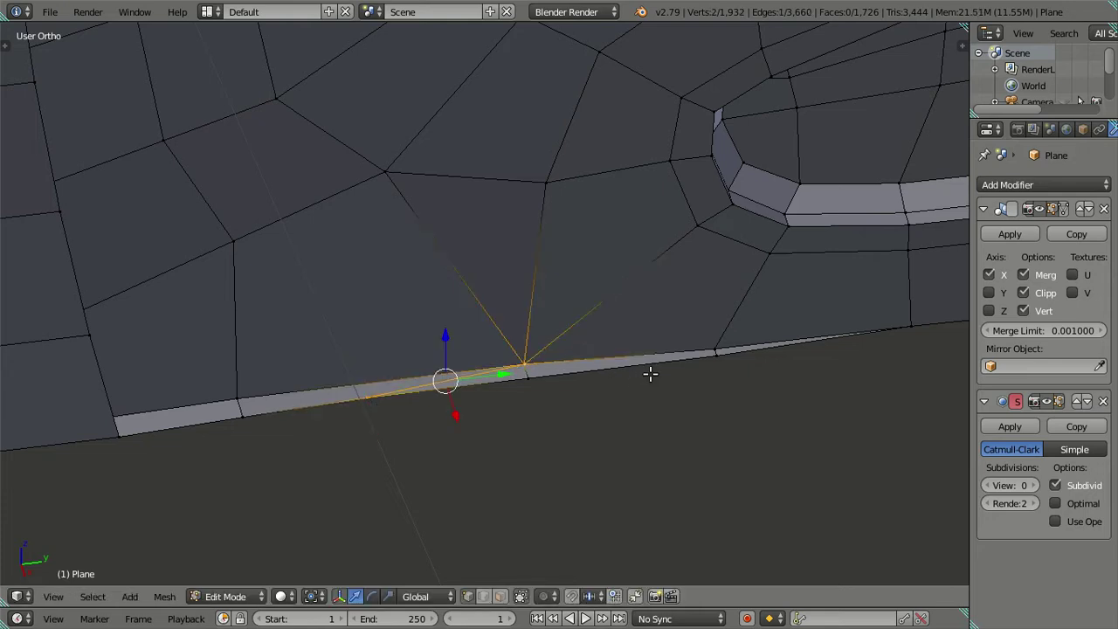
{"action": "right_click", "coordinate": [525, 363], "text": "shift"}
{"action": "key", "text": "x"}
{"action": "left_click", "coordinate": [571, 367]}
Collapse the selected edge near the side recess into a single vertex
{"action": "mouse_move", "coordinate": [569, 357]}
{"action": "middle_mouse_down"}
{"action": "mouse_move", "coordinate": [479, 438]}
{"action": "mouse_move", "coordinate": [681, 362]}
{"action": "mouse_move", "coordinate": [636, 392]}
{"action": "mouse_move", "coordinate": [650, 315]}
{"action": "mouse_move", "coordinate": [603, 340]}
{"action": "mouse_move", "coordinate": [609, 354]}
{"action": "mouse_move", "coordinate": [635, 313]}
{"action": "middle_mouse_up"}
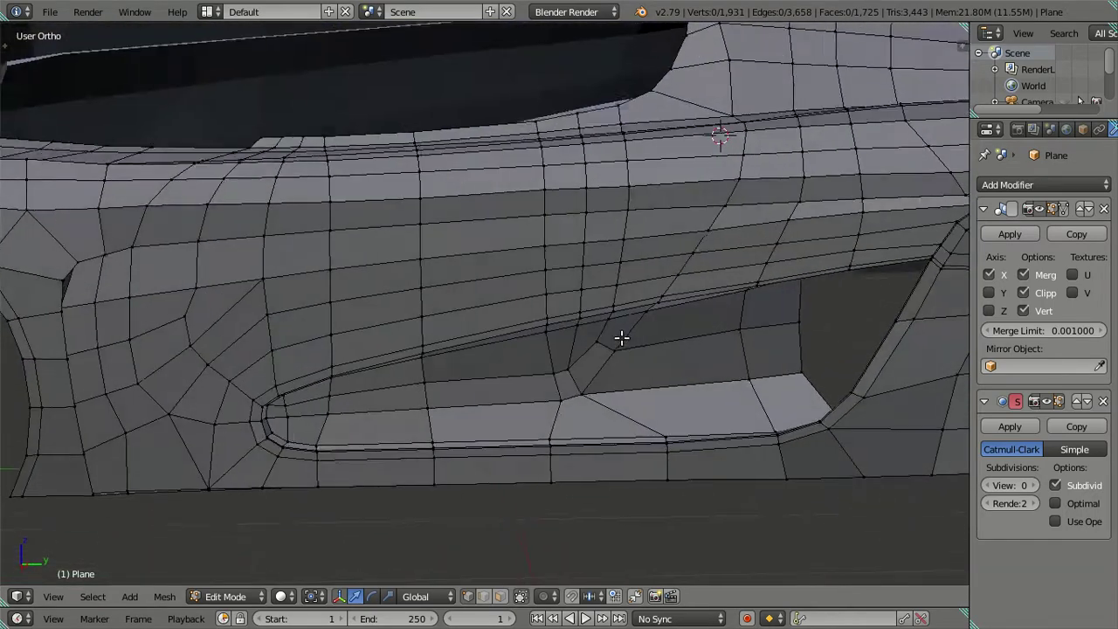
{"action": "scroll", "coordinate": [620, 338], "scroll_direction": "down", "scroll_amount": 2}
{"action": "scroll", "coordinate": [624, 329], "scroll_direction": "down", "scroll_amount": 3}
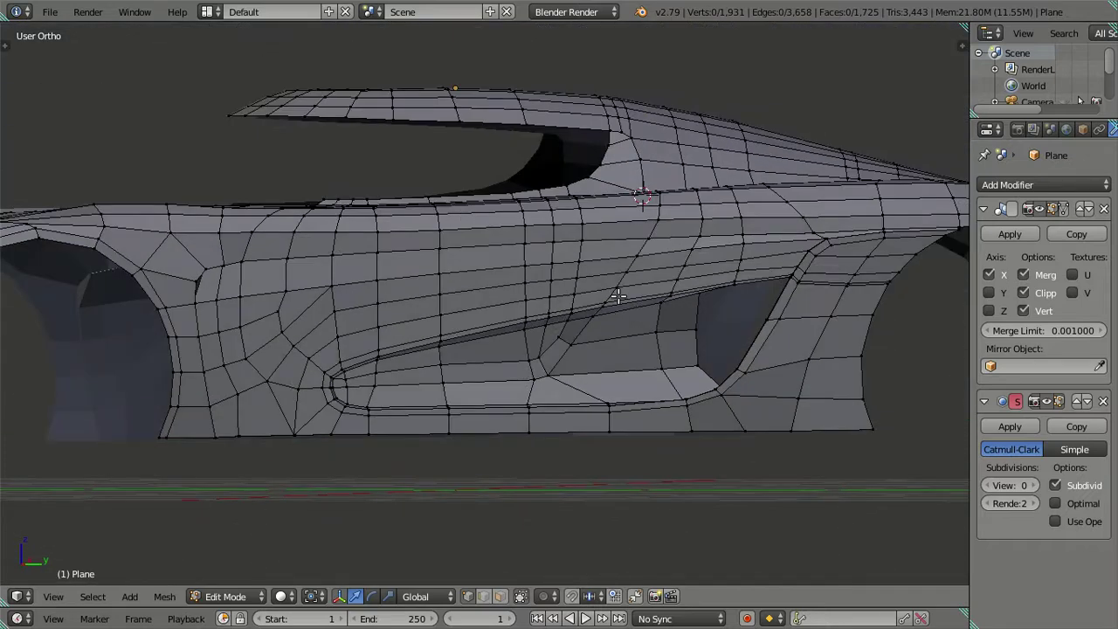
{"action": "middle_click_drag", "start_coordinate": [803, 322], "coordinate": [751, 349]}
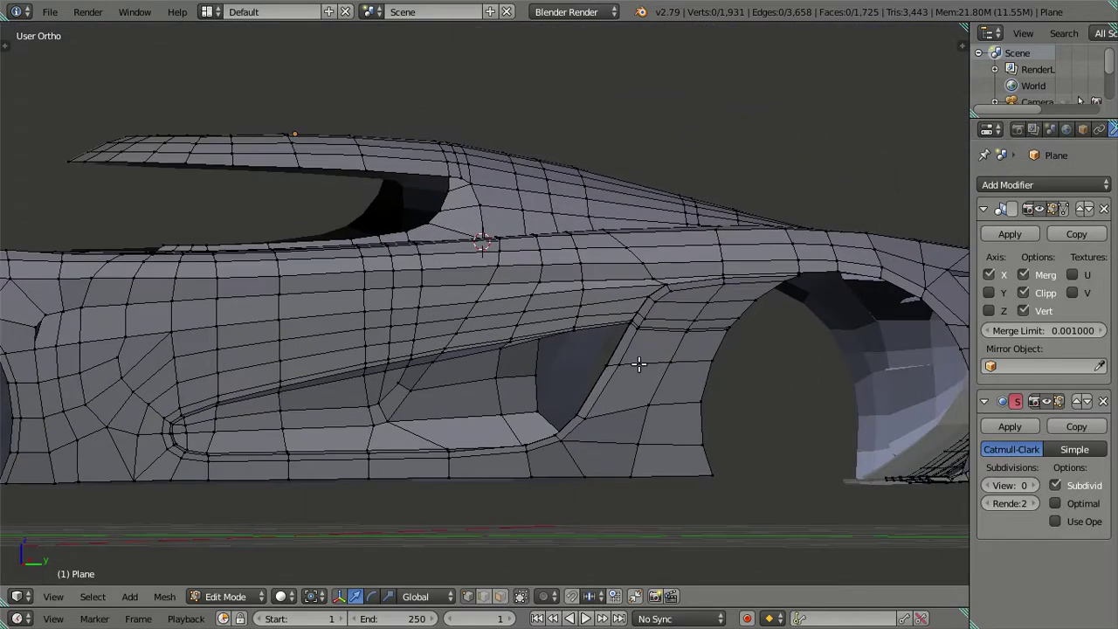
{"action": "scroll", "coordinate": [696, 349], "scroll_direction": "up", "scroll_amount": 3}
{"action": "scroll", "coordinate": [741, 369], "scroll_direction": "up", "scroll_amount": 2}
{"action": "scroll", "coordinate": [723, 365], "scroll_direction": "up", "scroll_amount": 2}
{"action": "scroll", "coordinate": [502, 390], "scroll_direction": "down", "scroll_amount": 3}
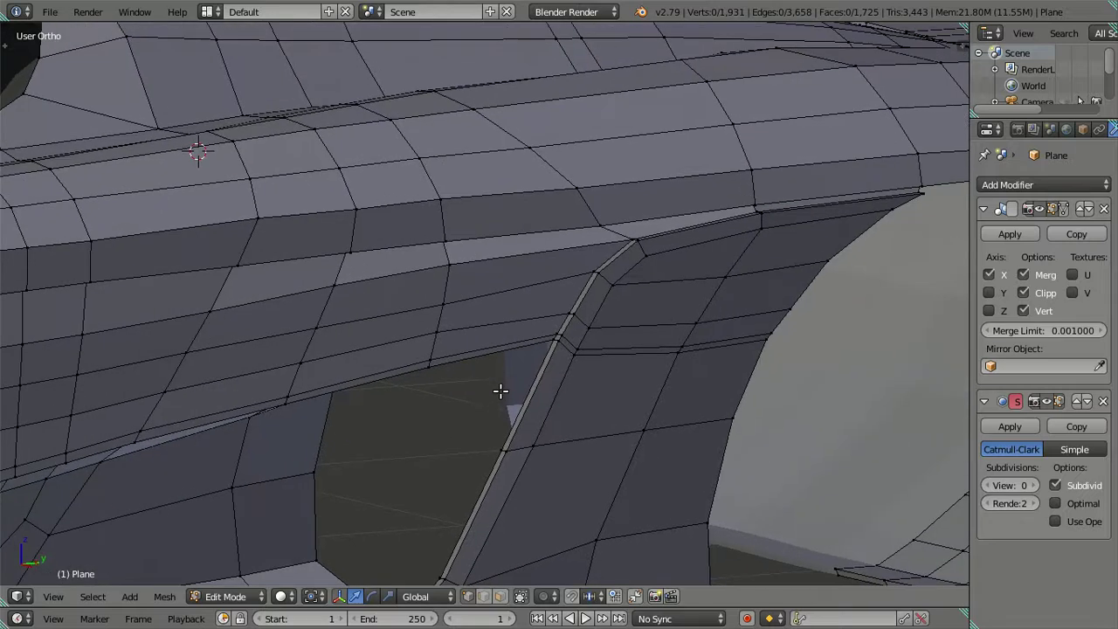
{"action": "scroll", "coordinate": [501, 395], "scroll_direction": "up", "scroll_amount": 4}
{"action": "scroll", "coordinate": [386, 392], "scroll_direction": "up", "scroll_amount": 1}
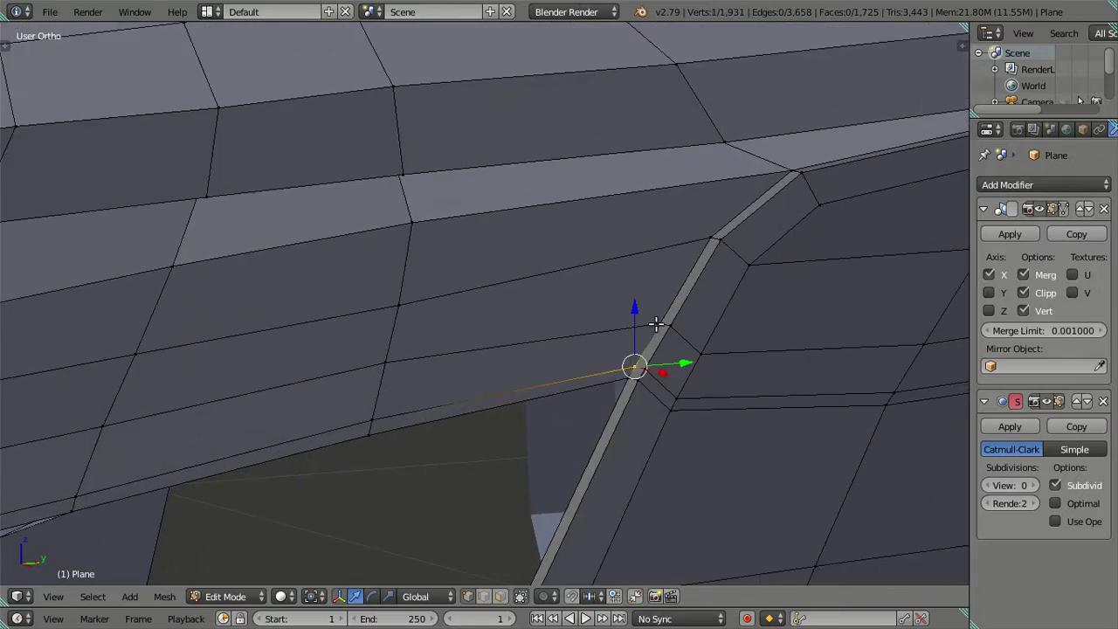
{"action": "key", "text": "alt+m"}
{"action": "left_click", "coordinate": [704, 389]}
Select the edge loop near the pillar and dissolve it with X > Dissolve Edges
{"action": "mouse_move", "coordinate": [704, 387]}
{"action": "middle_mouse_down"}
{"action": "mouse_move", "coordinate": [649, 382]}
{"action": "mouse_move", "coordinate": [608, 358]}
{"action": "middle_mouse_up"}
{"action": "key", "text": "a"}
{"action": "left_click", "coordinate": [550, 381], "text": "alt"}
{"action": "scroll", "coordinate": [551, 380], "scroll_direction": "down", "scroll_amount": 3}
{"action": "middle_click_drag", "start_coordinate": [546, 391], "coordinate": [774, 379]}
{"action": "key", "text": "x"}
{"action": "left_click", "coordinate": [780, 384]}
{"action": "scroll", "coordinate": [749, 357], "scroll_direction": "up", "scroll_amount": 2}
{"action": "scroll", "coordinate": [648, 382], "scroll_direction": "up", "scroll_amount": 3}
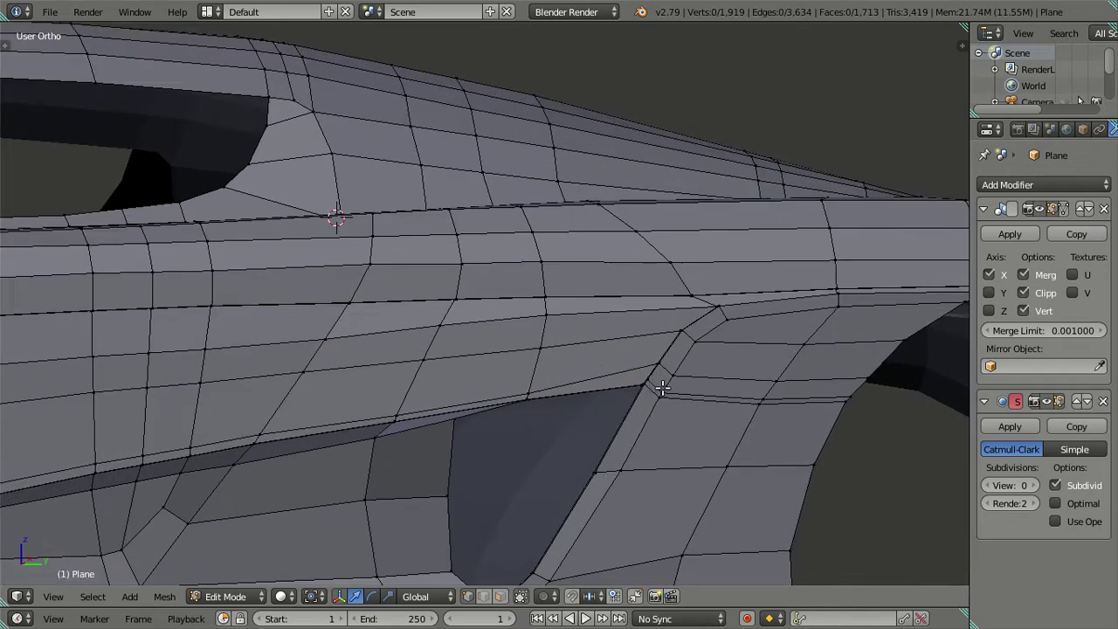
{"action": "scroll", "coordinate": [661, 387], "scroll_direction": "down", "scroll_amount": 3}
{"action": "mouse_move", "coordinate": [743, 419]}
{"action": "middle_mouse_down"}
{"action": "mouse_move", "coordinate": [656, 400]}
{"action": "mouse_move", "coordinate": [668, 402]}
{"action": "middle_mouse_up"}
{"action": "scroll", "coordinate": [668, 403], "scroll_direction": "up", "scroll_amount": 3}
{"action": "scroll", "coordinate": [673, 399], "scroll_direction": "down", "scroll_amount": 2, "text": "ctrl"}
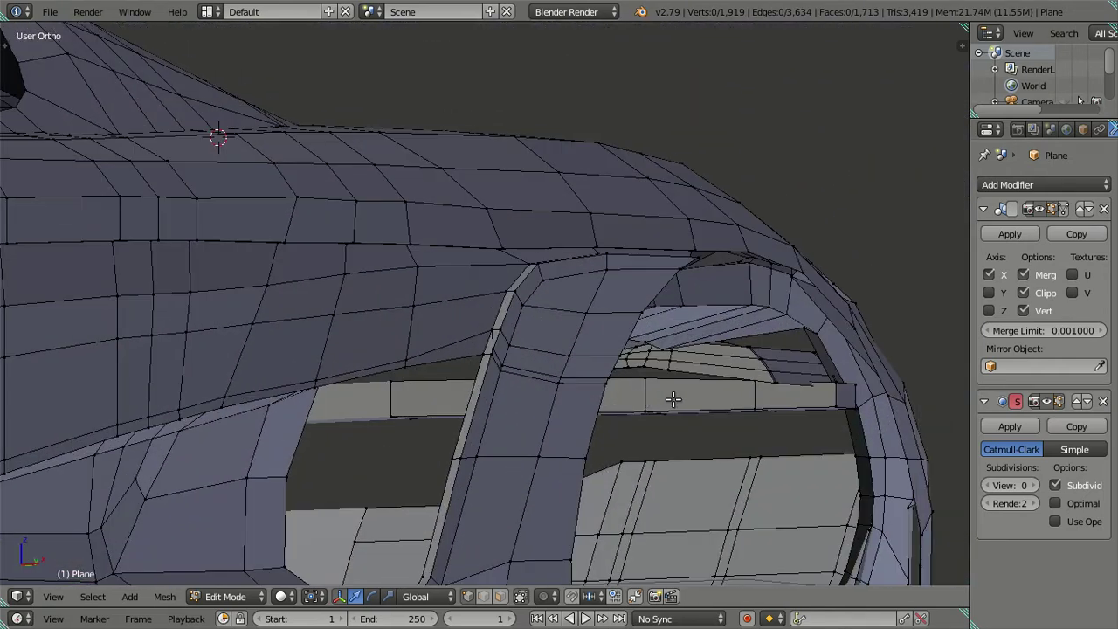
{"action": "scroll", "coordinate": [592, 403], "scroll_direction": "up", "scroll_amount": 2}
{"action": "scroll", "coordinate": [577, 399], "scroll_direction": "up", "scroll_amount": 2}
Dissolve the short edge loop across the intake pillar
{"action": "right_click", "coordinate": [559, 449], "text": "alt"}
{"action": "key", "text": "x"}
{"action": "left_click", "coordinate": [598, 447]}
{"action": "scroll", "coordinate": [574, 442], "scroll_direction": "down", "scroll_amount": 2}
{"action": "scroll", "coordinate": [531, 399], "scroll_direction": "down", "scroll_amount": 2}
{"action": "mouse_move", "coordinate": [531, 399]}
{"action": "middle_mouse_down"}
{"action": "mouse_move", "coordinate": [678, 359]}
{"action": "mouse_move", "coordinate": [530, 351]}
{"action": "middle_mouse_up"}
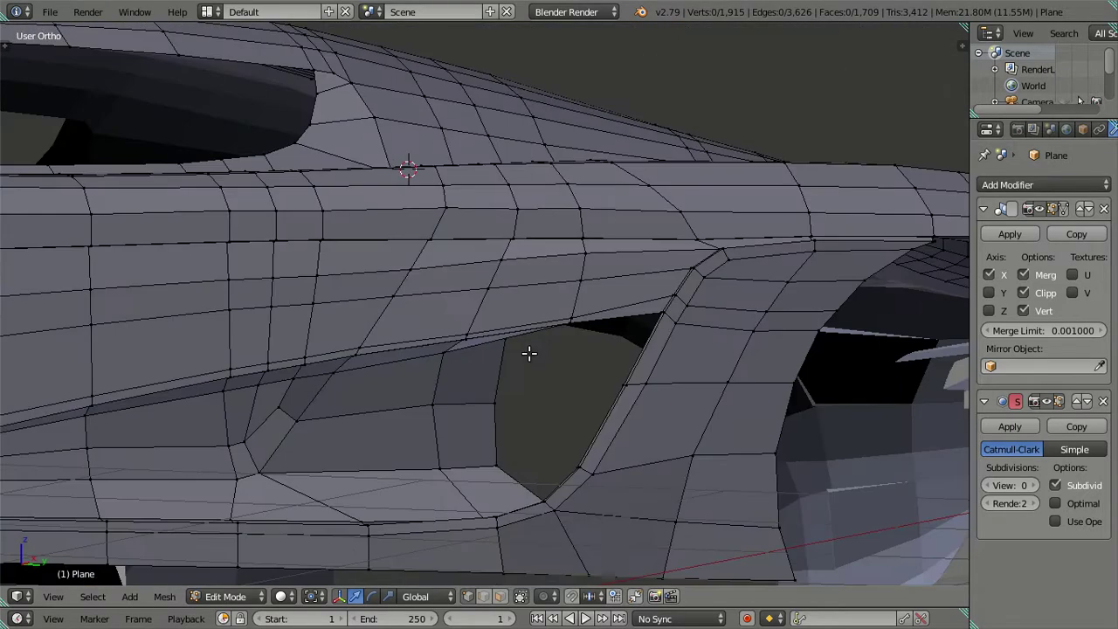
In Right Ortho view, select the edge along the intake's top and raise it slightly
{"action": "key", "text": "KP_3"}
{"action": "scroll", "coordinate": [544, 342], "scroll_direction": "up", "scroll_amount": 3}
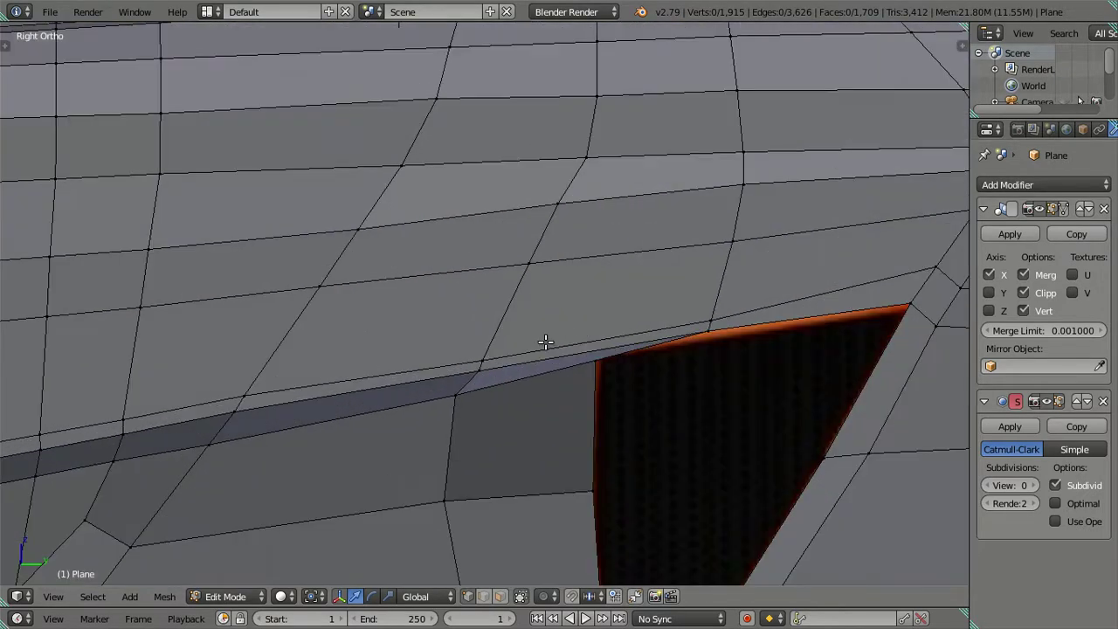
{"action": "right_click", "coordinate": [477, 351]}
{"action": "middle_click_drag", "start_coordinate": [711, 317], "coordinate": [617, 375], "text": "shift"}
{"action": "right_click", "coordinate": [617, 375]}
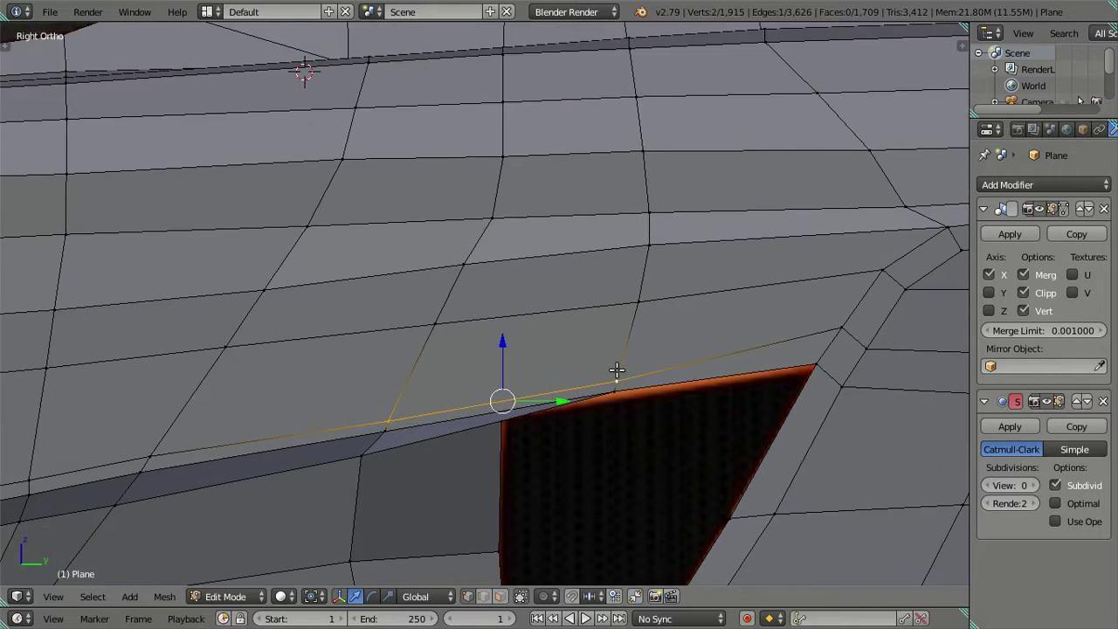
{"action": "scroll", "coordinate": [650, 392], "scroll_direction": "up", "scroll_amount": 2}
{"action": "mouse_move", "coordinate": [510, 385]}
{"action": "left_mouse_down"}
{"action": "mouse_move", "coordinate": [520, 365]}
{"action": "mouse_move", "coordinate": [571, 386]}
{"action": "left_mouse_up"}
{"action": "left_click", "coordinate": [520, 365]}
{"action": "scroll", "coordinate": [537, 385], "scroll_direction": "down", "scroll_amount": 2}
{"action": "left_click", "coordinate": [571, 387]}
{"action": "scroll", "coordinate": [537, 388], "scroll_direction": "up", "scroll_amount": 2}
{"action": "key", "text": "g"}
{"action": "left_click", "coordinate": [550, 406]}
Slide the lower-edge vertex 0.0059 further along the car's length
{"action": "left_click_drag", "start_coordinate": [572, 425], "coordinate": [512, 428]}
{"action": "right_click", "coordinate": [349, 456]}
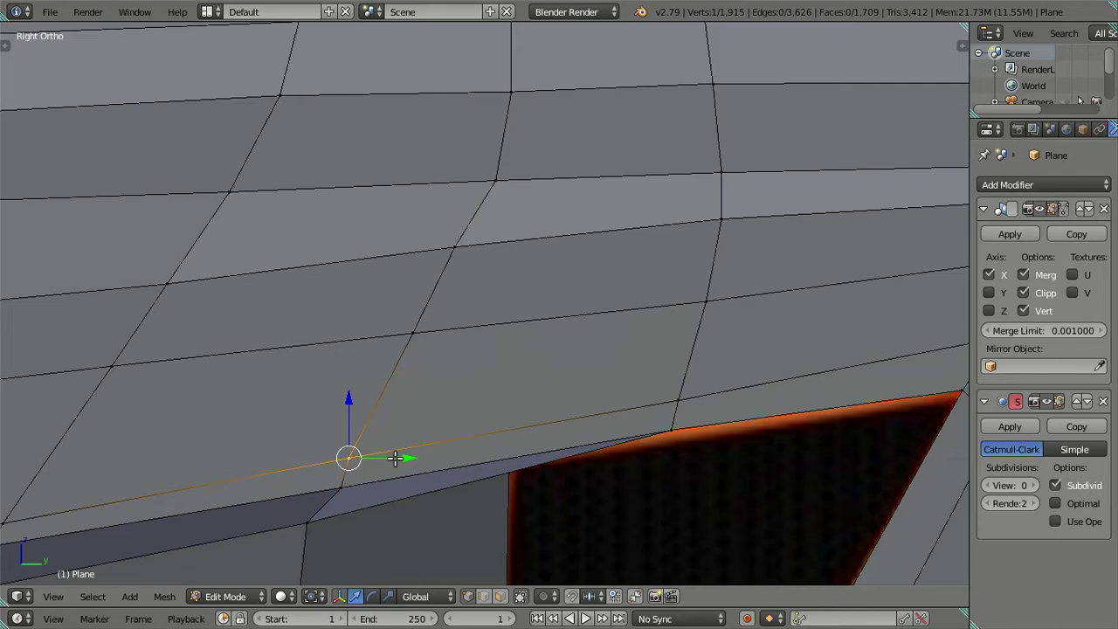
{"action": "left_click_drag", "start_coordinate": [400, 457], "coordinate": [403, 458]}
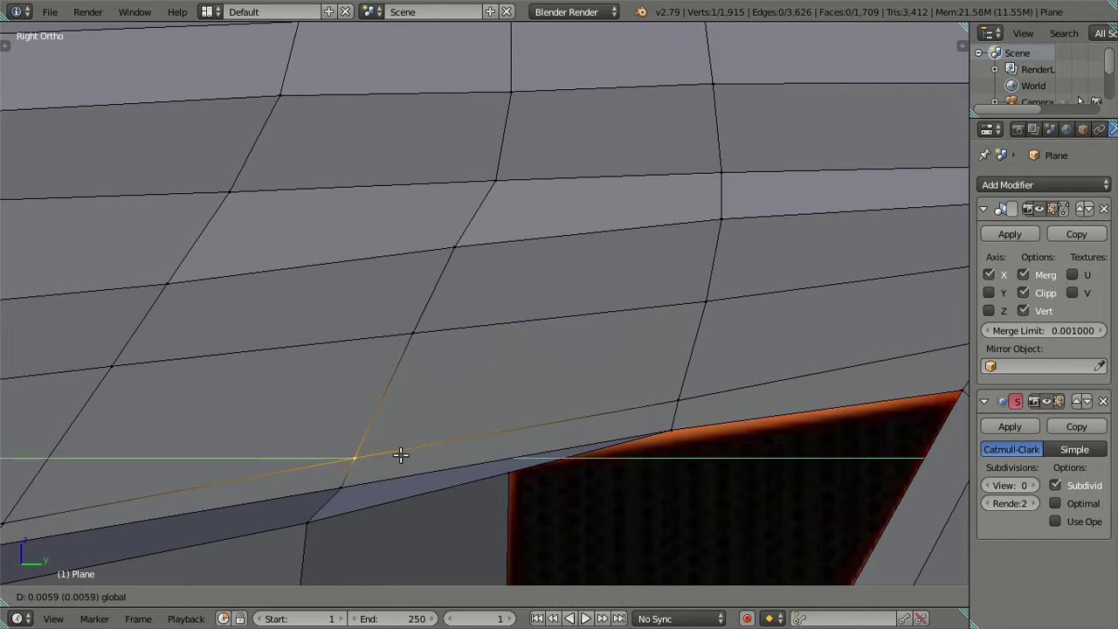
{"action": "left_click", "coordinate": [400, 454]}
Isolate the car body in local view and orbit to an angled view
{"action": "scroll", "coordinate": [394, 444], "scroll_direction": "down", "scroll_amount": 3}
{"action": "scroll", "coordinate": [394, 444], "scroll_direction": "down", "scroll_amount": 3}
{"action": "scroll", "coordinate": [530, 460], "scroll_direction": "down", "scroll_amount": 2}
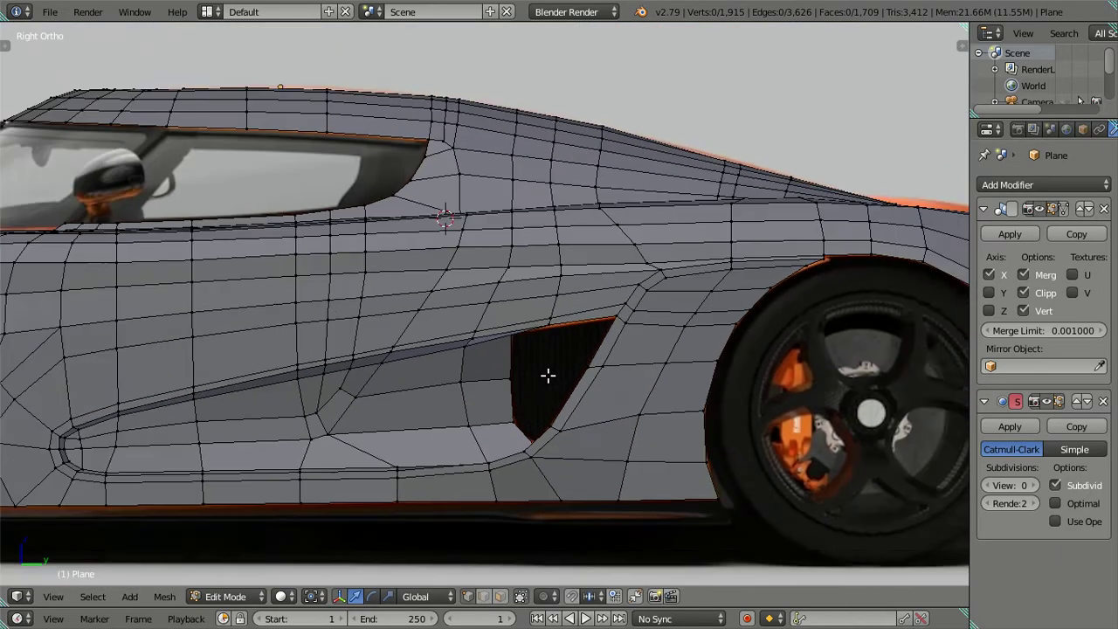
{"action": "scroll", "coordinate": [548, 375], "scroll_direction": "down", "scroll_amount": 2}
{"action": "key", "text": "KP_Divide"}
{"action": "mouse_move", "coordinate": [548, 375]}
{"action": "middle_mouse_down"}
{"action": "mouse_move", "coordinate": [519, 399]}
{"action": "mouse_move", "coordinate": [588, 357]}
{"action": "mouse_move", "coordinate": [420, 360]}
{"action": "mouse_move", "coordinate": [437, 392]}
{"action": "middle_mouse_up"}
{"action": "key", "text": "ctrl+r"}
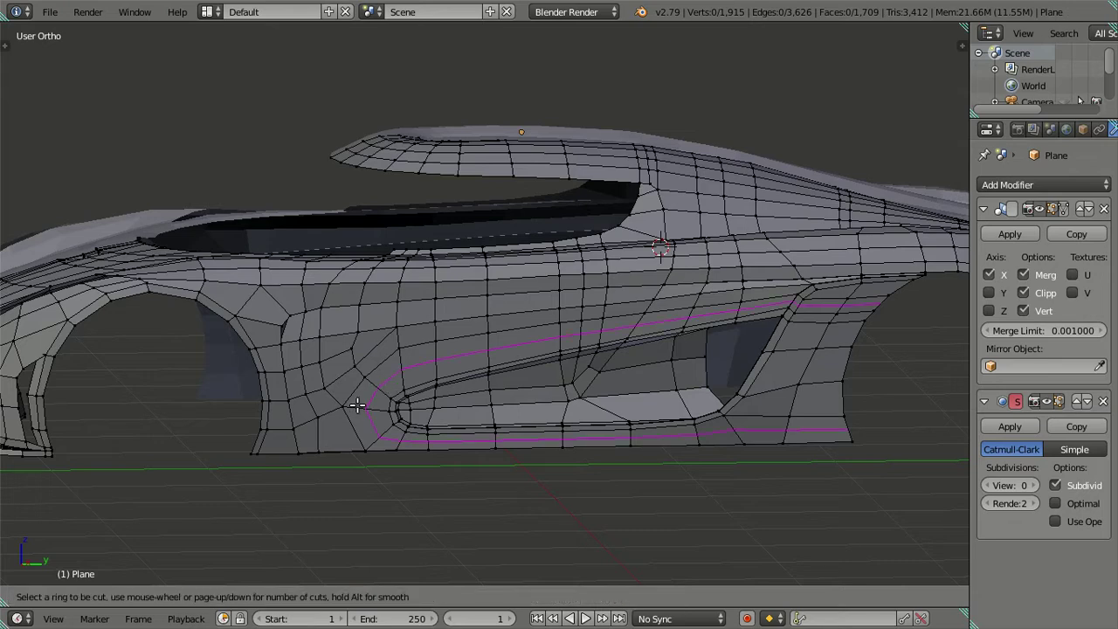
{"action": "right_click", "coordinate": [325, 396]}
{"action": "mouse_move", "coordinate": [325, 397]}
{"action": "middle_mouse_down"}
{"action": "mouse_move", "coordinate": [489, 402]}
{"action": "mouse_move", "coordinate": [509, 444]}
{"action": "mouse_move", "coordinate": [494, 403]}
{"action": "mouse_move", "coordinate": [444, 424]}
{"action": "mouse_move", "coordinate": [511, 394]}
{"action": "mouse_move", "coordinate": [457, 407]}
{"action": "mouse_move", "coordinate": [473, 491]}
{"action": "middle_mouse_up"}
{"action": "mouse_move", "coordinate": [689, 346]}
{"action": "middle_mouse_down"}
{"action": "mouse_move", "coordinate": [532, 444]}
{"action": "mouse_move", "coordinate": [542, 361]}
{"action": "mouse_move", "coordinate": [567, 384]}
{"action": "mouse_move", "coordinate": [590, 370]}
{"action": "mouse_move", "coordinate": [644, 369]}
{"action": "mouse_move", "coordinate": [532, 392]}
{"action": "mouse_move", "coordinate": [568, 364]}
{"action": "mouse_move", "coordinate": [591, 294]}
{"action": "mouse_move", "coordinate": [522, 312]}
{"action": "mouse_move", "coordinate": [532, 349]}
{"action": "mouse_move", "coordinate": [563, 327]}
{"action": "middle_mouse_up"}
{"action": "scroll", "coordinate": [454, 416], "scroll_direction": "up", "scroll_amount": 1}
{"action": "scroll", "coordinate": [564, 324], "scroll_direction": "up", "scroll_amount": 2}
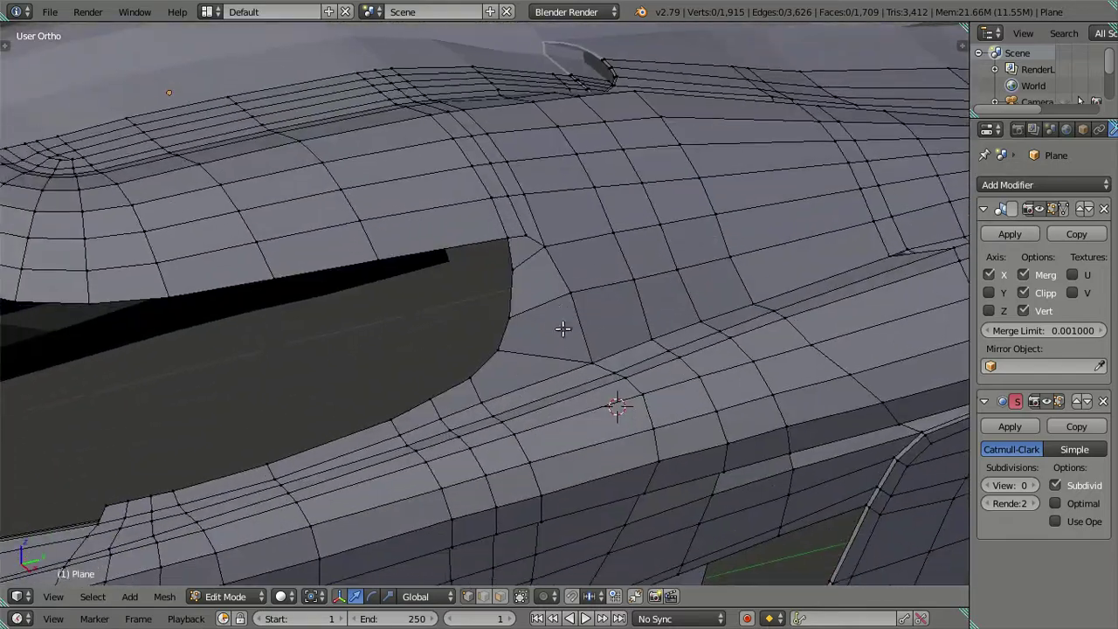
{"action": "scroll", "coordinate": [571, 377], "scroll_direction": "up", "scroll_amount": 2}
{"action": "scroll", "coordinate": [577, 193], "scroll_direction": "up", "scroll_amount": 2}
{"action": "mouse_move", "coordinate": [576, 193]}
{"action": "middle_mouse_down"}
{"action": "mouse_move", "coordinate": [594, 287]}
{"action": "mouse_move", "coordinate": [478, 310]}
{"action": "mouse_move", "coordinate": [476, 532]}
{"action": "middle_mouse_up"}
{"action": "scroll", "coordinate": [486, 268], "scroll_direction": "up", "scroll_amount": 4}
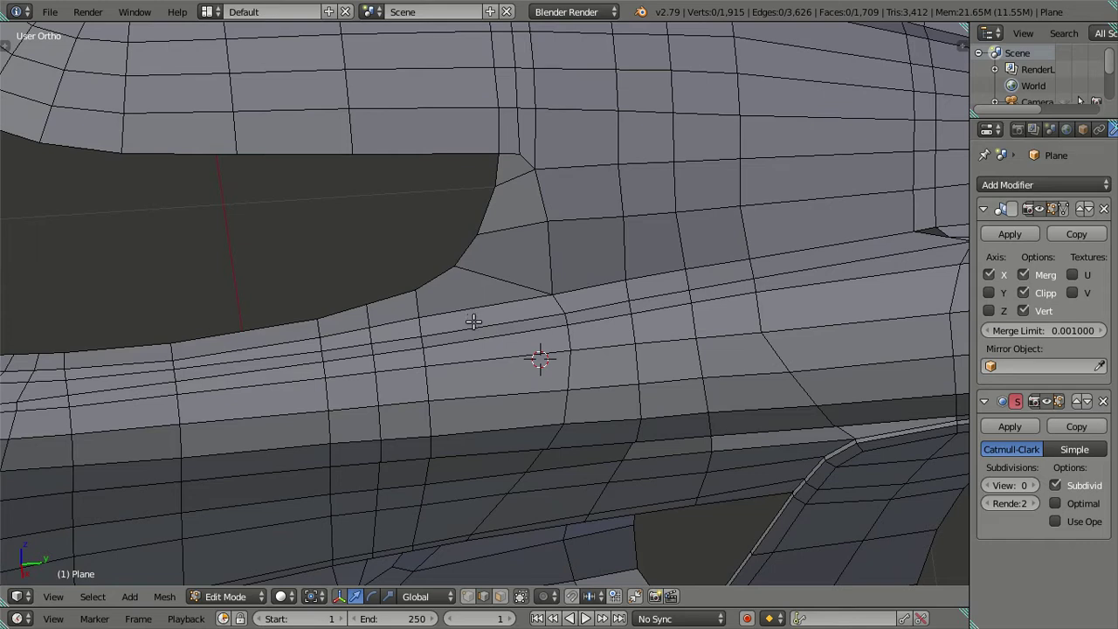
Insert an edge loop across the panel below the rear of the side window and select it
{"action": "key", "text": "ctrl+r"}
{"action": "left_click", "coordinate": [472, 322]}
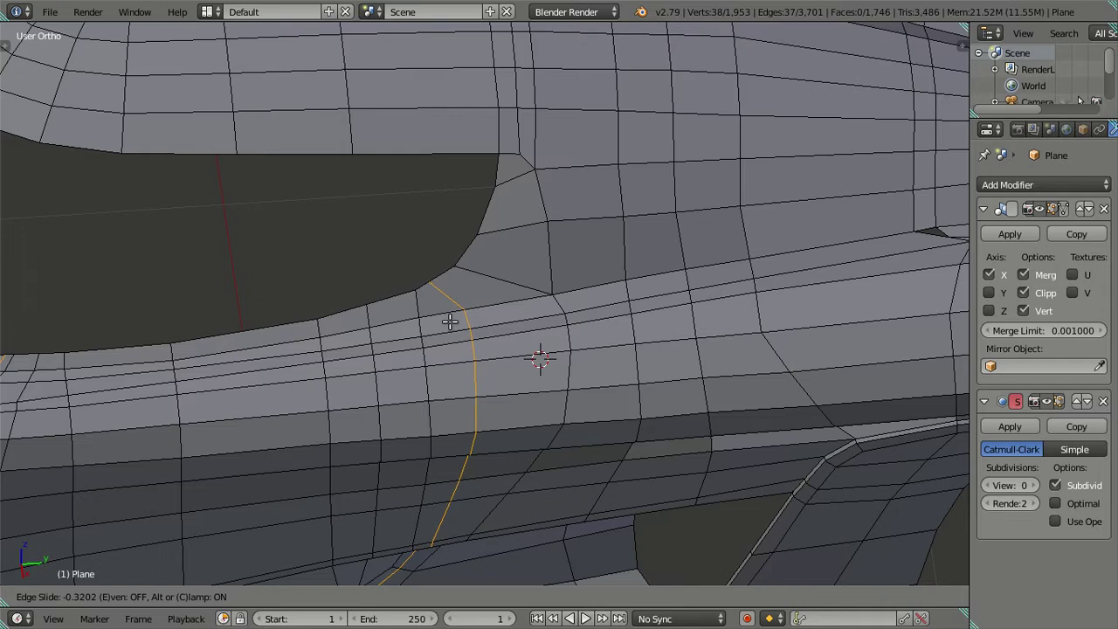
{"action": "left_click", "coordinate": [449, 321]}
{"action": "right_click", "coordinate": [449, 322]}
{"action": "scroll", "coordinate": [453, 321], "scroll_direction": "up", "scroll_amount": 1}
{"action": "right_click", "coordinate": [453, 320], "text": "alt"}
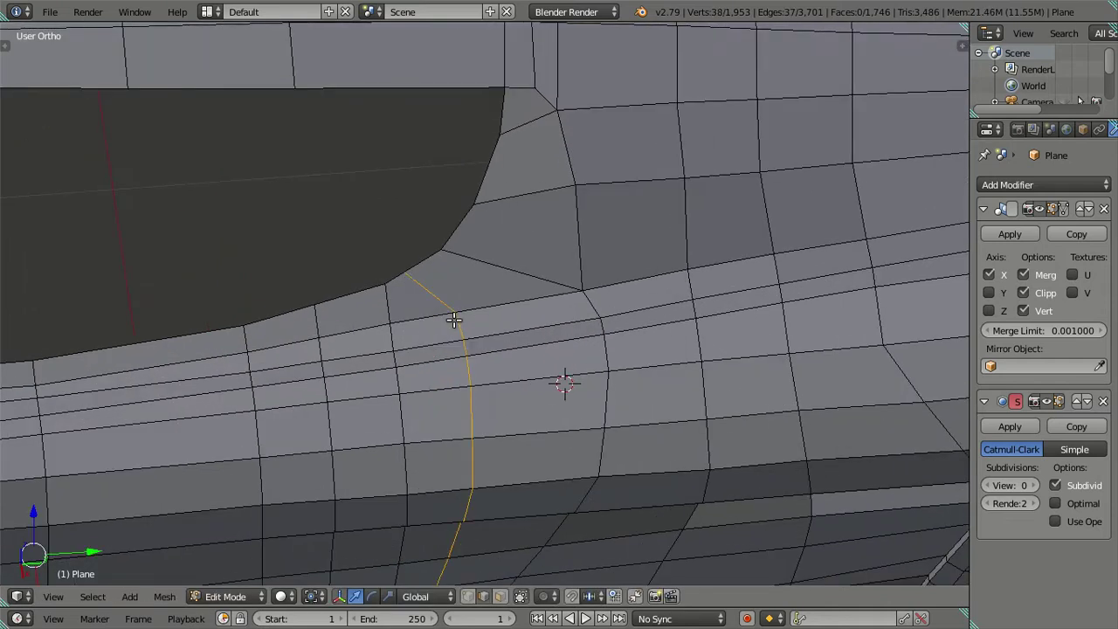
{"action": "mouse_move", "coordinate": [470, 327]}
{"action": "middle_mouse_down"}
{"action": "mouse_move", "coordinate": [611, 237]}
{"action": "mouse_move", "coordinate": [504, 242]}
{"action": "mouse_move", "coordinate": [497, 222]}
{"action": "middle_mouse_up"}
{"action": "scroll", "coordinate": [494, 253], "scroll_direction": "up", "scroll_amount": 1}
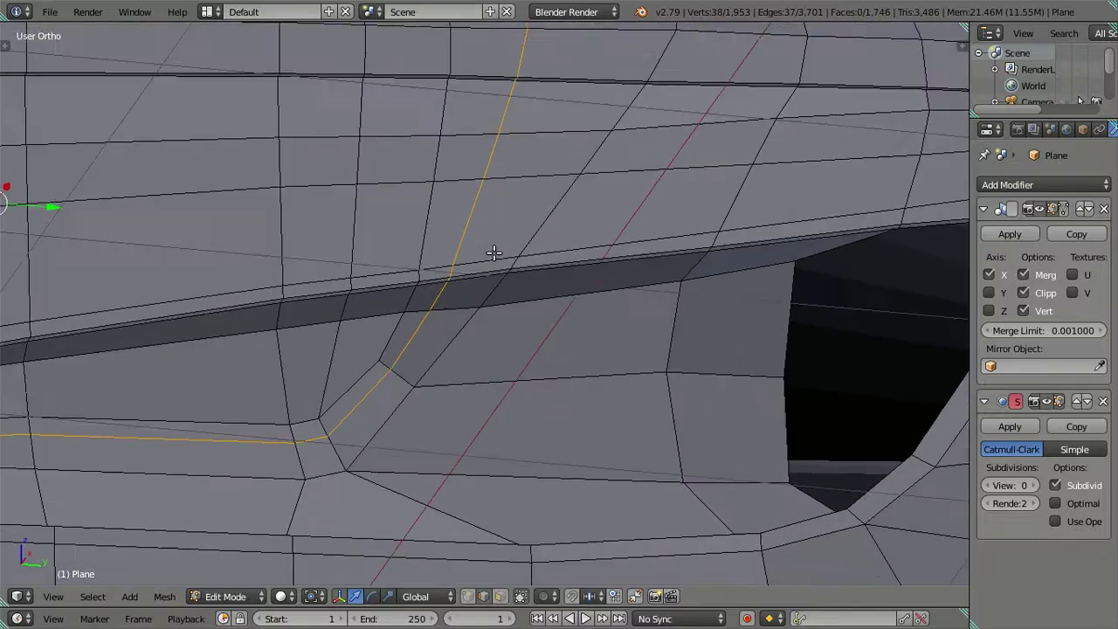
{"action": "scroll", "coordinate": [493, 252], "scroll_direction": "up", "scroll_amount": 1}
{"action": "scroll", "coordinate": [478, 224], "scroll_direction": "down", "scroll_amount": 2}
{"action": "mouse_move", "coordinate": [479, 225]}
{"action": "middle_mouse_down"}
{"action": "mouse_move", "coordinate": [393, 341]}
{"action": "mouse_move", "coordinate": [480, 364]}
{"action": "mouse_move", "coordinate": [471, 354]}
{"action": "middle_mouse_up"}
{"action": "scroll", "coordinate": [384, 347], "scroll_direction": "up", "scroll_amount": 2}
Deselect the loop segments to keep and dissolve the rest of the new loop
{"action": "right_click", "coordinate": [464, 296], "text": "shift"}
{"action": "right_click", "coordinate": [491, 201], "text": "shift"}
{"action": "right_click", "coordinate": [511, 131], "text": "shift"}
{"action": "mouse_move", "coordinate": [519, 157]}
{"action": "middle_mouse_down"}
{"action": "mouse_move", "coordinate": [515, 281]}
{"action": "mouse_move", "coordinate": [531, 301]}
{"action": "mouse_move", "coordinate": [524, 454]}
{"action": "mouse_move", "coordinate": [500, 431]}
{"action": "middle_mouse_up"}
{"action": "right_click", "coordinate": [522, 345], "text": "shift"}
{"action": "right_click", "coordinate": [529, 291], "text": "shift"}
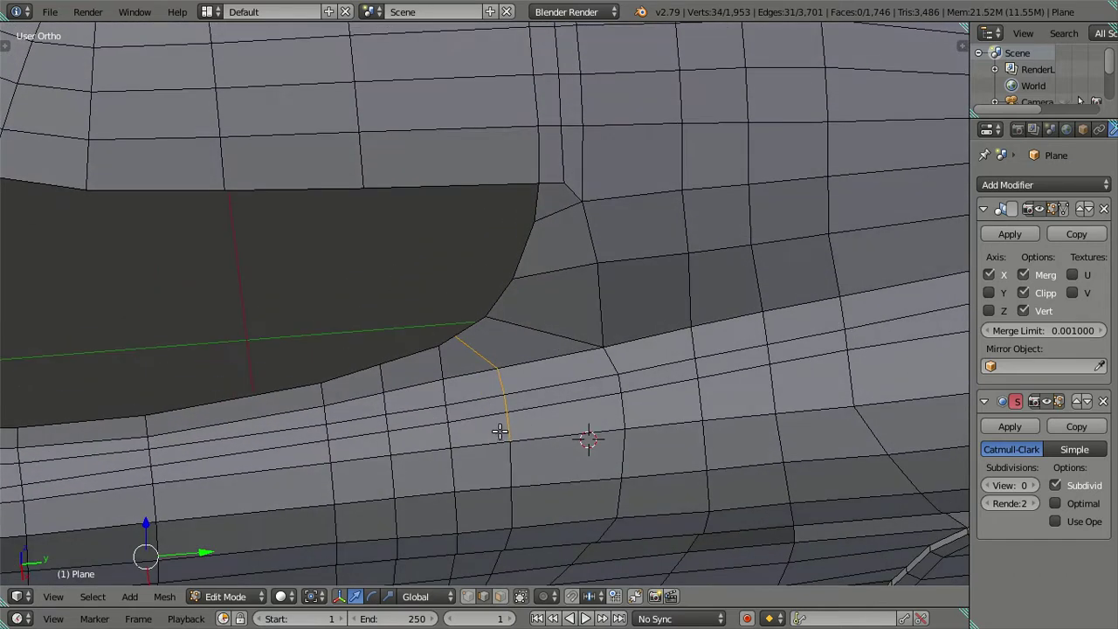
{"action": "right_click", "coordinate": [502, 384], "text": "shift"}
{"action": "right_click", "coordinate": [476, 352], "text": "shift"}
{"action": "mouse_move", "coordinate": [529, 356]}
{"action": "middle_mouse_down"}
{"action": "mouse_move", "coordinate": [541, 366]}
{"action": "mouse_move", "coordinate": [524, 262]}
{"action": "middle_mouse_up"}
{"action": "key", "text": "x"}
{"action": "left_click", "coordinate": [770, 307]}
{"action": "mouse_move", "coordinate": [769, 307]}
{"action": "middle_mouse_down"}
{"action": "mouse_move", "coordinate": [587, 380]}
{"action": "mouse_move", "coordinate": [585, 302]}
{"action": "mouse_move", "coordinate": [544, 309]}
{"action": "mouse_move", "coordinate": [567, 253]}
{"action": "mouse_move", "coordinate": [527, 341]}
{"action": "middle_mouse_up"}
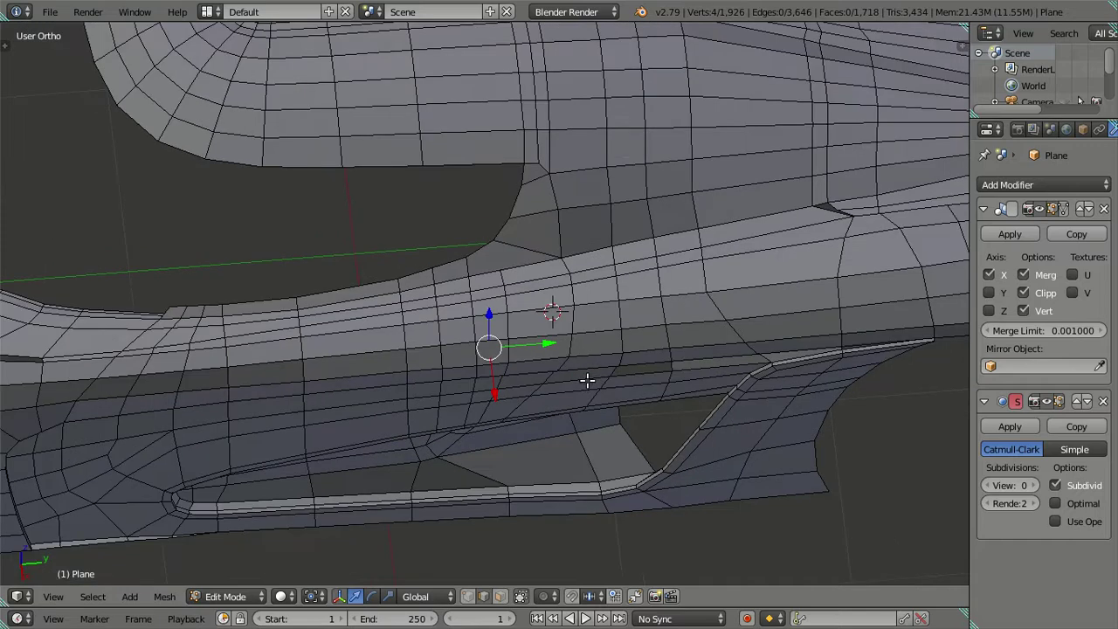
{"action": "scroll", "coordinate": [568, 267], "scroll_direction": "up", "scroll_amount": 3}
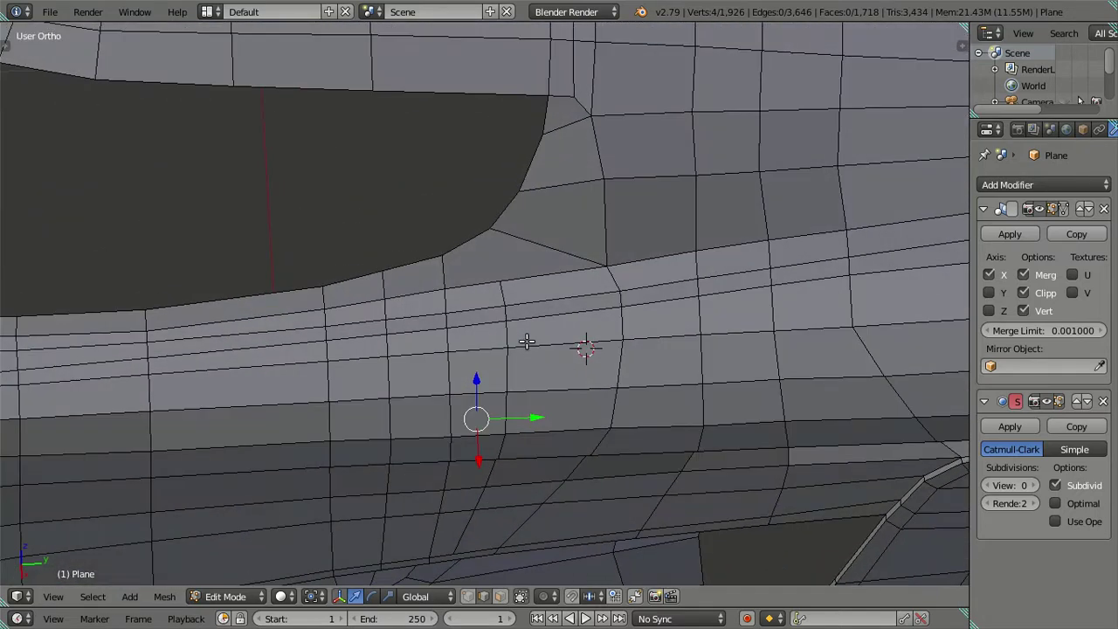
{"action": "scroll", "coordinate": [484, 313], "scroll_direction": "up", "scroll_amount": 2}
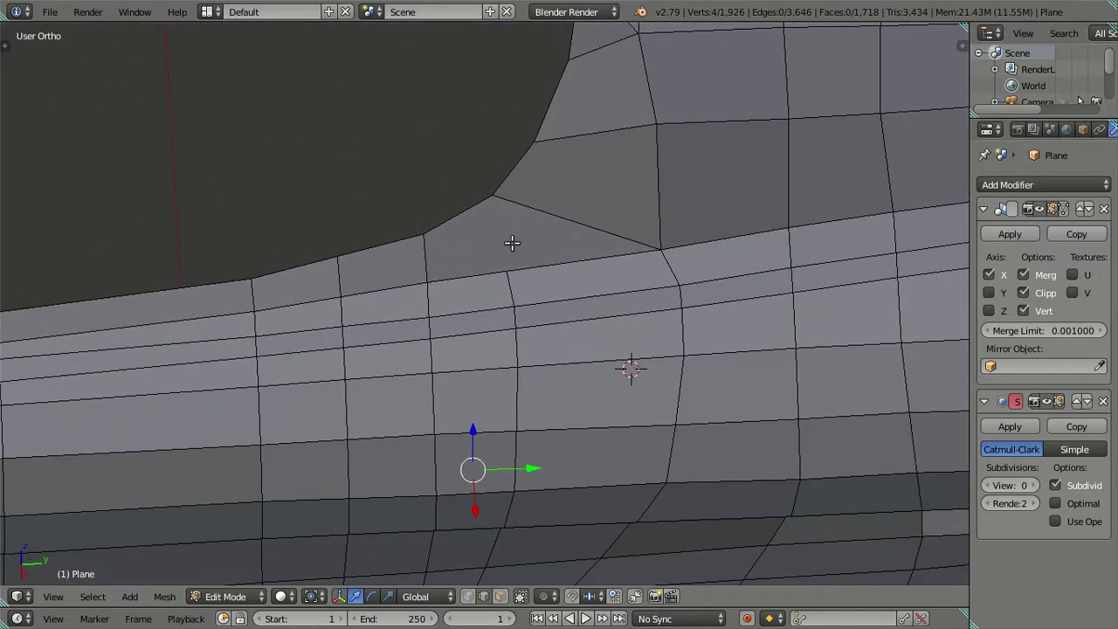
Knife a diagonal edge from the short loop's end vertex into the neighbouring edge
{"action": "key", "text": "k"}
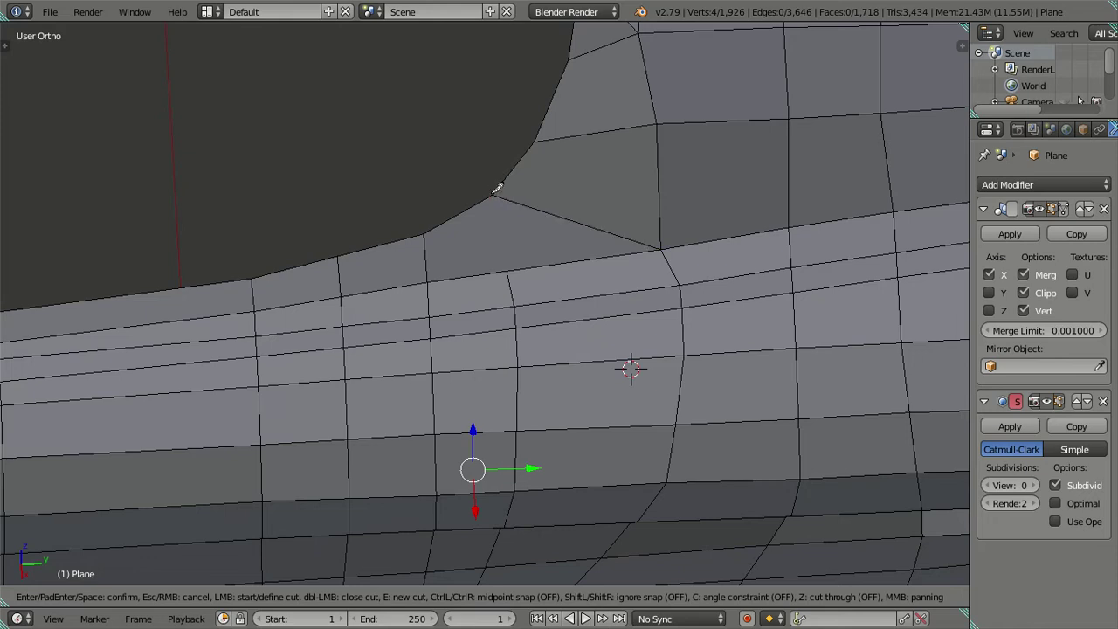
{"action": "left_click", "coordinate": [493, 195]}
{"action": "left_click", "coordinate": [507, 269]}
{"action": "key", "text": "Return"}
{"action": "right_click", "coordinate": [570, 220]}
{"action": "key", "text": "x"}
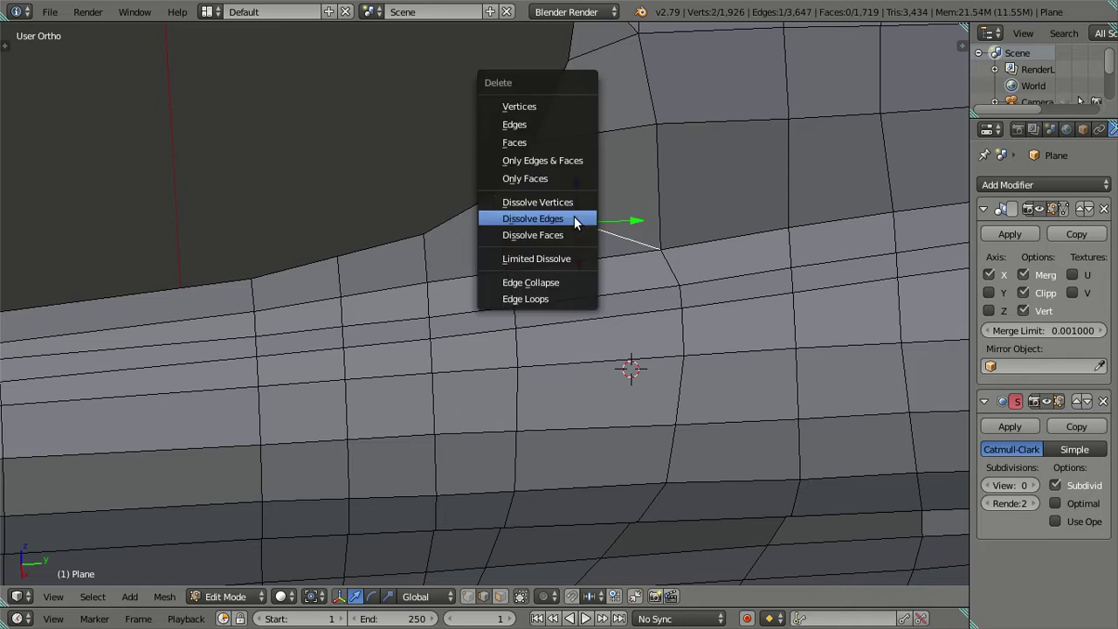
{"action": "left_click", "coordinate": [573, 219]}
{"action": "mouse_move", "coordinate": [613, 187]}
{"action": "middle_mouse_down"}
{"action": "mouse_move", "coordinate": [658, 265]}
{"action": "mouse_move", "coordinate": [649, 306]}
{"action": "mouse_move", "coordinate": [620, 269]}
{"action": "middle_mouse_up"}
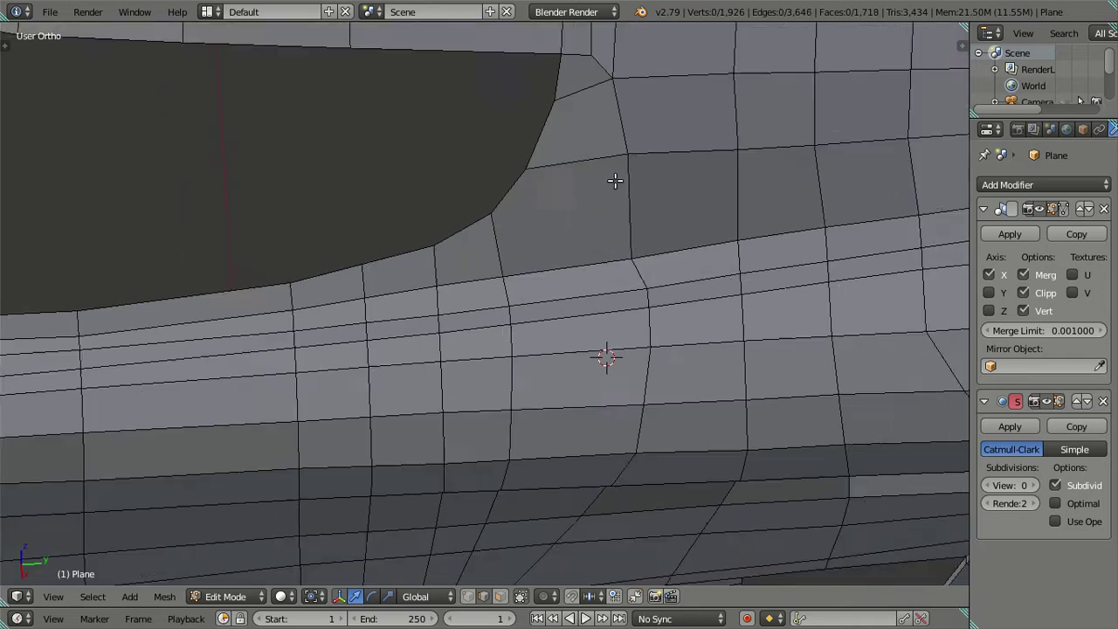
{"action": "mouse_move", "coordinate": [599, 346]}
{"action": "middle_mouse_down"}
{"action": "mouse_move", "coordinate": [559, 399]}
{"action": "mouse_move", "coordinate": [594, 299]}
{"action": "mouse_move", "coordinate": [619, 267]}
{"action": "mouse_move", "coordinate": [616, 214]}
{"action": "middle_mouse_up"}
{"action": "key", "text": "ctrl+z"}
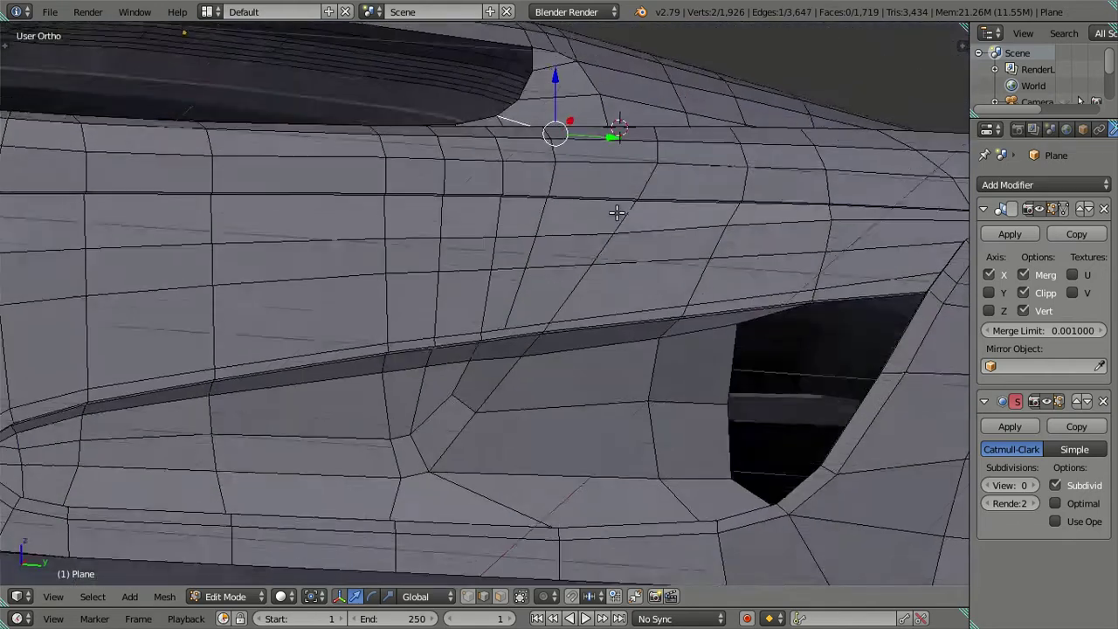
{"action": "scroll", "coordinate": [529, 392], "scroll_direction": "up", "scroll_amount": 2}
{"action": "scroll", "coordinate": [499, 332], "scroll_direction": "up", "scroll_amount": 1}
In vertex mode, merge the two neighbouring crease vertices at their center
{"action": "scroll", "coordinate": [512, 315], "scroll_direction": "up", "scroll_amount": 1}
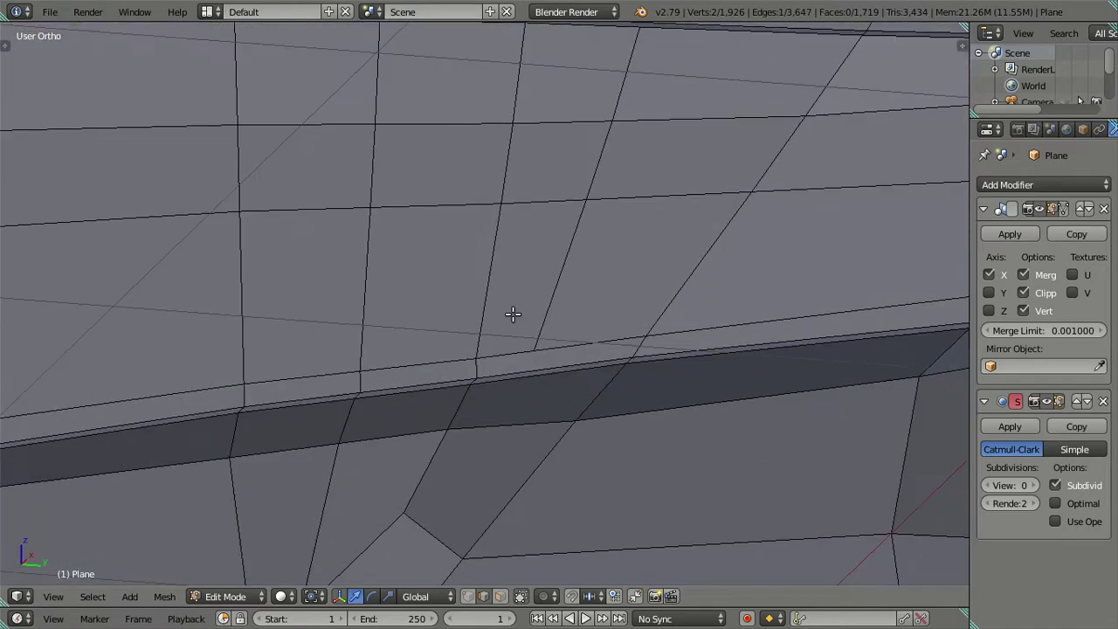
{"action": "key", "text": "ctrl+Tab"}
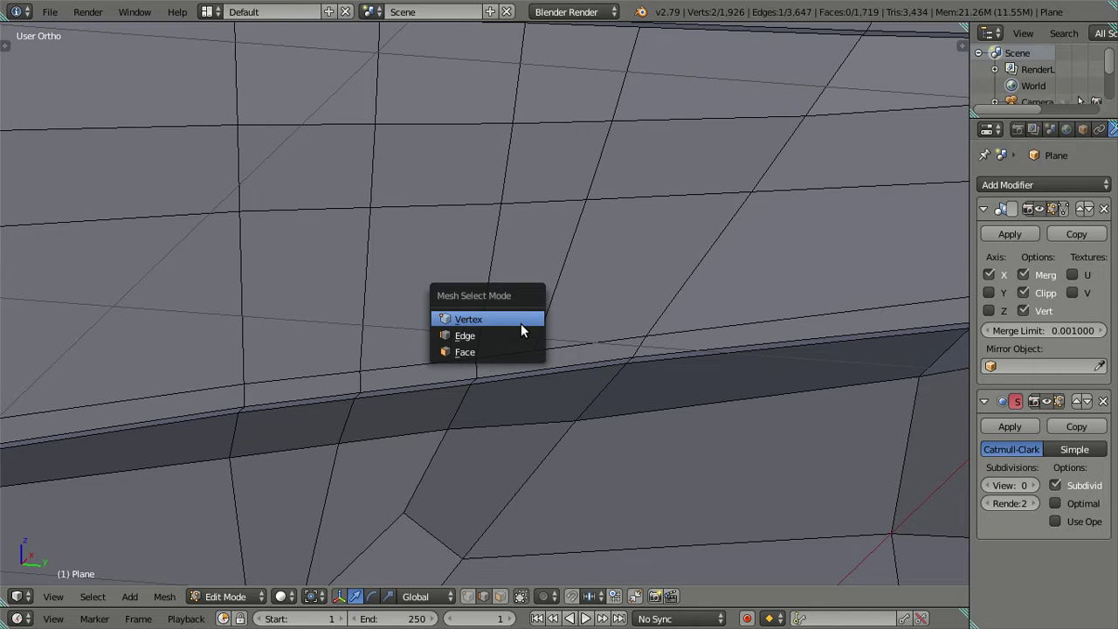
{"action": "left_click", "coordinate": [522, 320]}
{"action": "right_click", "coordinate": [528, 352]}
{"action": "right_click", "coordinate": [483, 364], "text": "shift"}
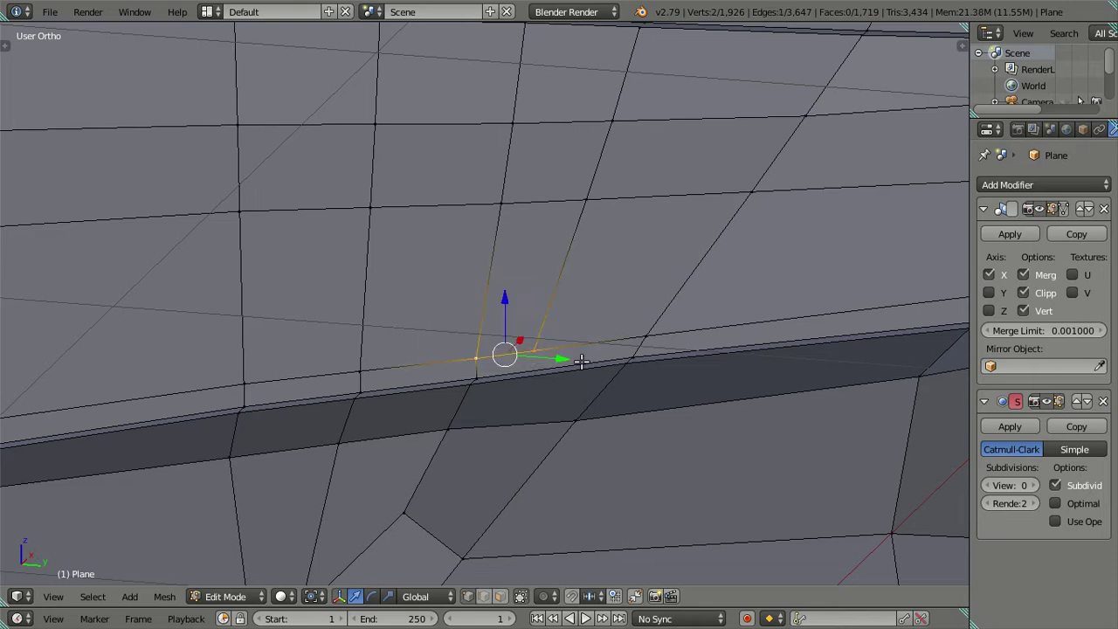
{"action": "key", "text": "alt+m"}
{"action": "left_click", "coordinate": [594, 362]}
{"action": "middle_click_drag", "start_coordinate": [549, 344], "coordinate": [571, 266]}
{"action": "right_click", "coordinate": [507, 241], "text": "alt"}
{"action": "mouse_move", "coordinate": [512, 237]}
{"action": "middle_mouse_down"}
{"action": "mouse_move", "coordinate": [599, 225]}
{"action": "mouse_move", "coordinate": [576, 302]}
{"action": "mouse_move", "coordinate": [568, 289]}
{"action": "mouse_move", "coordinate": [547, 306]}
{"action": "mouse_move", "coordinate": [549, 369]}
{"action": "mouse_move", "coordinate": [564, 272]}
{"action": "mouse_move", "coordinate": [596, 262]}
{"action": "mouse_move", "coordinate": [584, 271]}
{"action": "middle_mouse_up"}
Knife a test diagonal edge across the face, then dissolve it again
{"action": "key", "text": "a"}
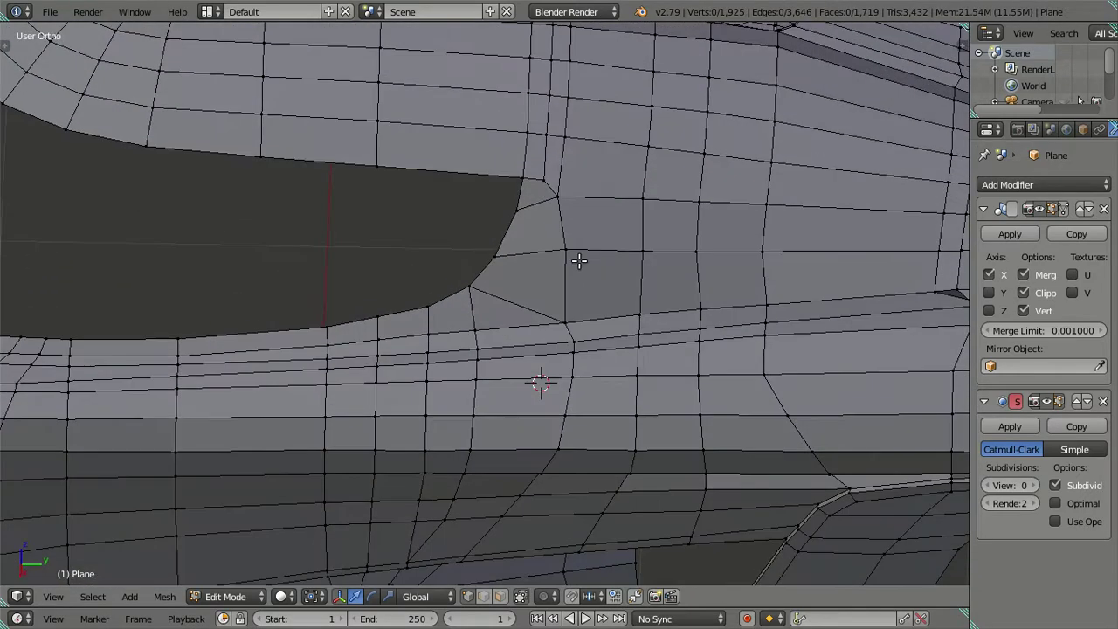
{"action": "scroll", "coordinate": [486, 283], "scroll_direction": "up", "scroll_amount": 2}
{"action": "scroll", "coordinate": [503, 276], "scroll_direction": "up", "scroll_amount": 2}
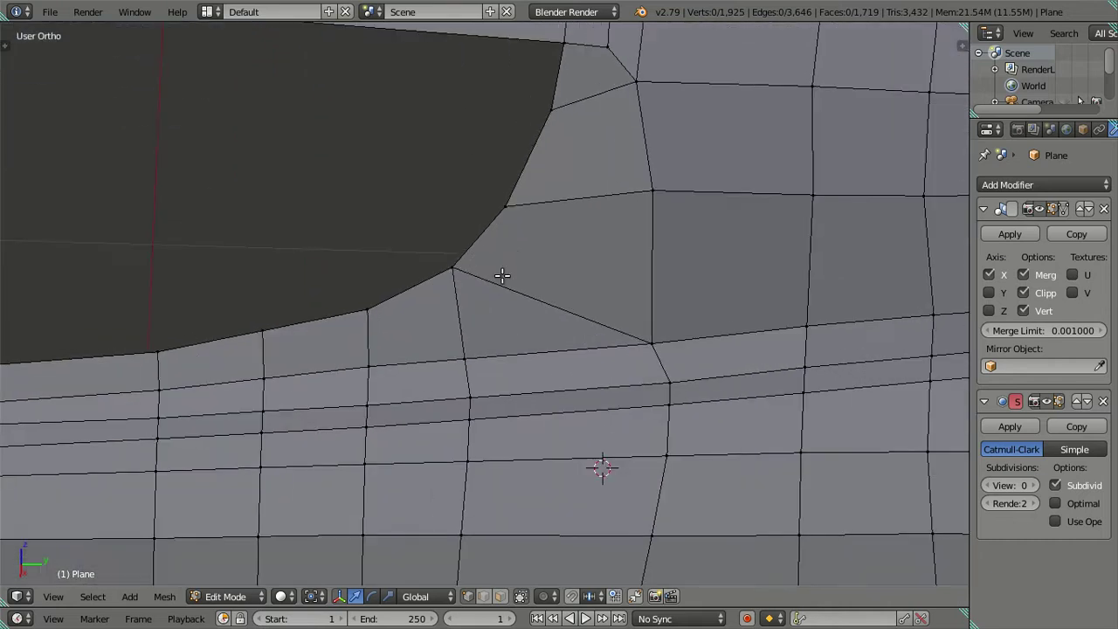
{"action": "key", "text": "k"}
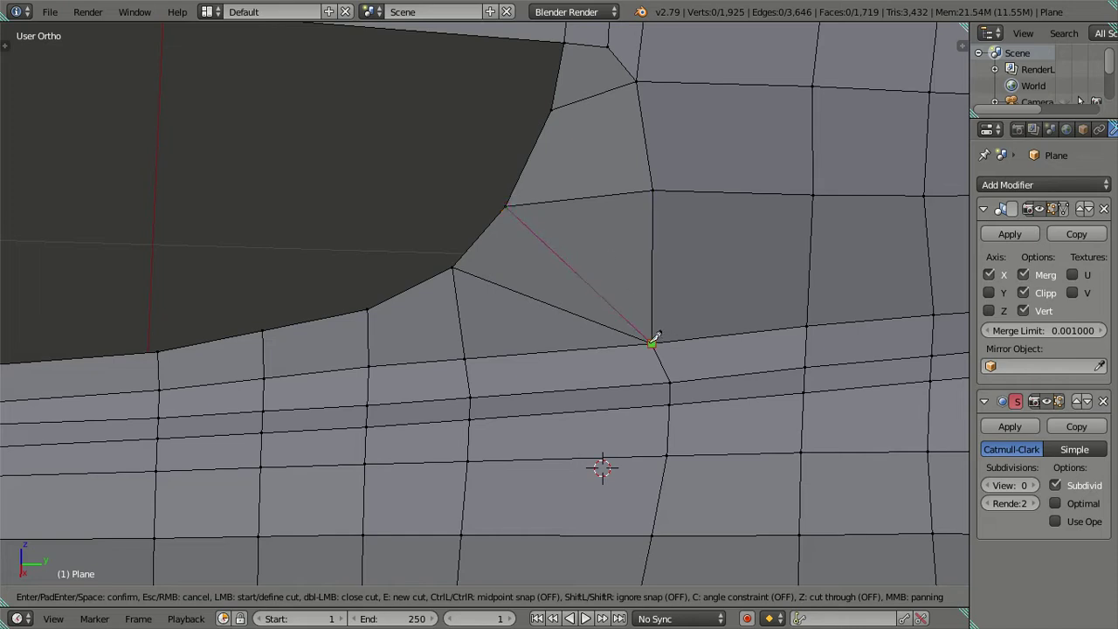
{"action": "left_click", "coordinate": [652, 341]}
{"action": "key", "text": "Return"}
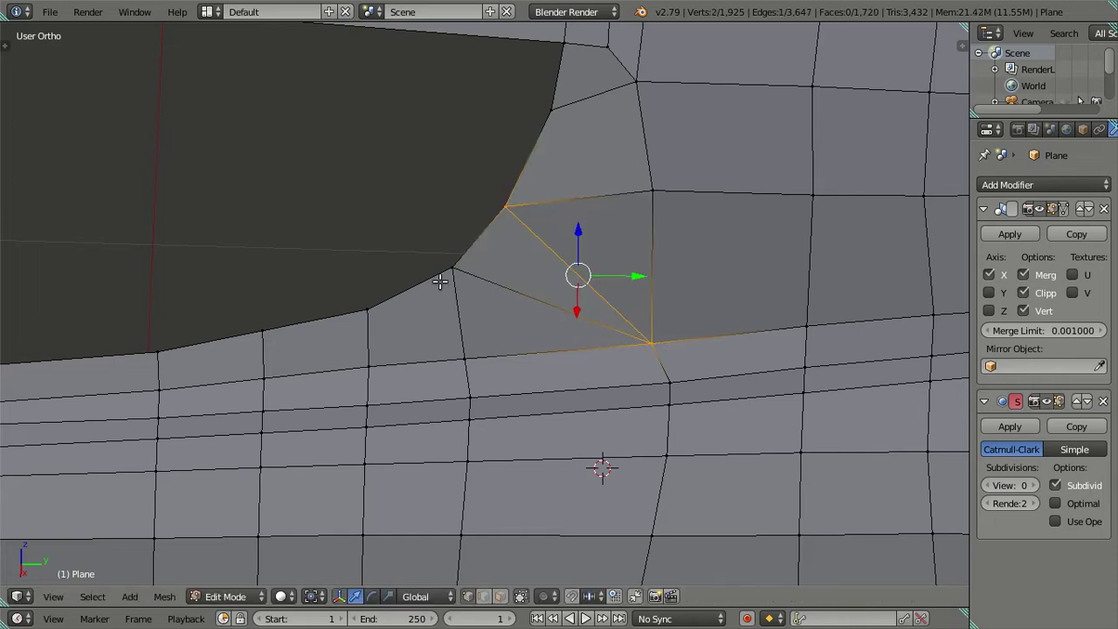
{"action": "key", "text": "x"}
{"action": "left_click", "coordinate": [757, 288]}
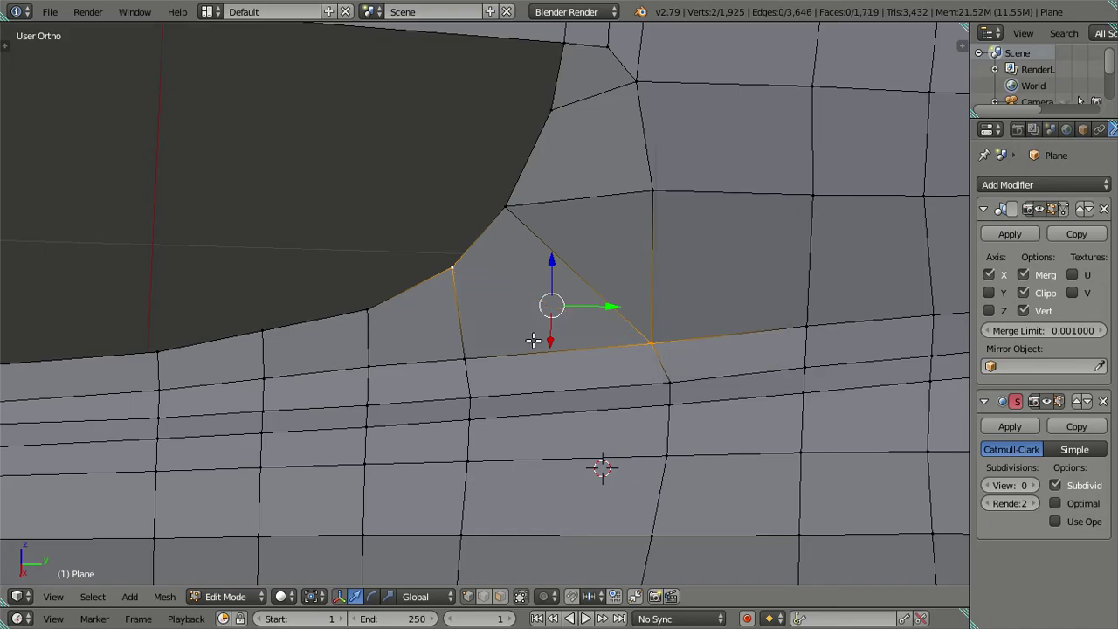
{"action": "scroll", "coordinate": [532, 341], "scroll_direction": "down", "scroll_amount": 3}
{"action": "key", "text": "a"}
{"action": "mouse_move", "coordinate": [526, 347]}
{"action": "middle_mouse_down"}
{"action": "mouse_move", "coordinate": [582, 444]}
{"action": "mouse_move", "coordinate": [694, 282]}
{"action": "mouse_move", "coordinate": [656, 307]}
{"action": "mouse_move", "coordinate": [569, 294]}
{"action": "mouse_move", "coordinate": [516, 344]}
{"action": "mouse_move", "coordinate": [486, 442]}
{"action": "mouse_move", "coordinate": [496, 330]}
{"action": "mouse_move", "coordinate": [486, 344]}
{"action": "mouse_move", "coordinate": [585, 329]}
{"action": "mouse_move", "coordinate": [551, 334]}
{"action": "mouse_move", "coordinate": [568, 331]}
{"action": "mouse_move", "coordinate": [540, 356]}
{"action": "middle_mouse_up"}
{"action": "scroll", "coordinate": [694, 282], "scroll_direction": "up", "scroll_amount": 3}
{"action": "scroll", "coordinate": [478, 346], "scroll_direction": "up", "scroll_amount": 2}
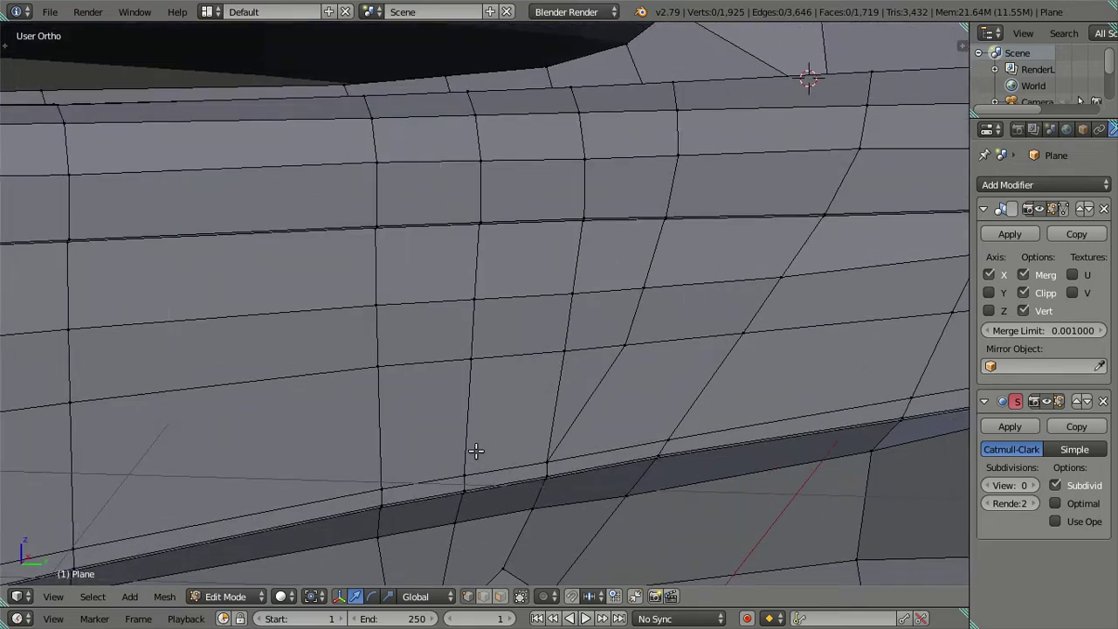
In right side view, knife a cut from the upper vertex down to the lower edge
{"action": "middle_click_drag", "start_coordinate": [476, 451], "coordinate": [539, 394]}
{"action": "key", "text": "KP_3"}
{"action": "scroll", "coordinate": [568, 480], "scroll_direction": "up", "scroll_amount": 2}
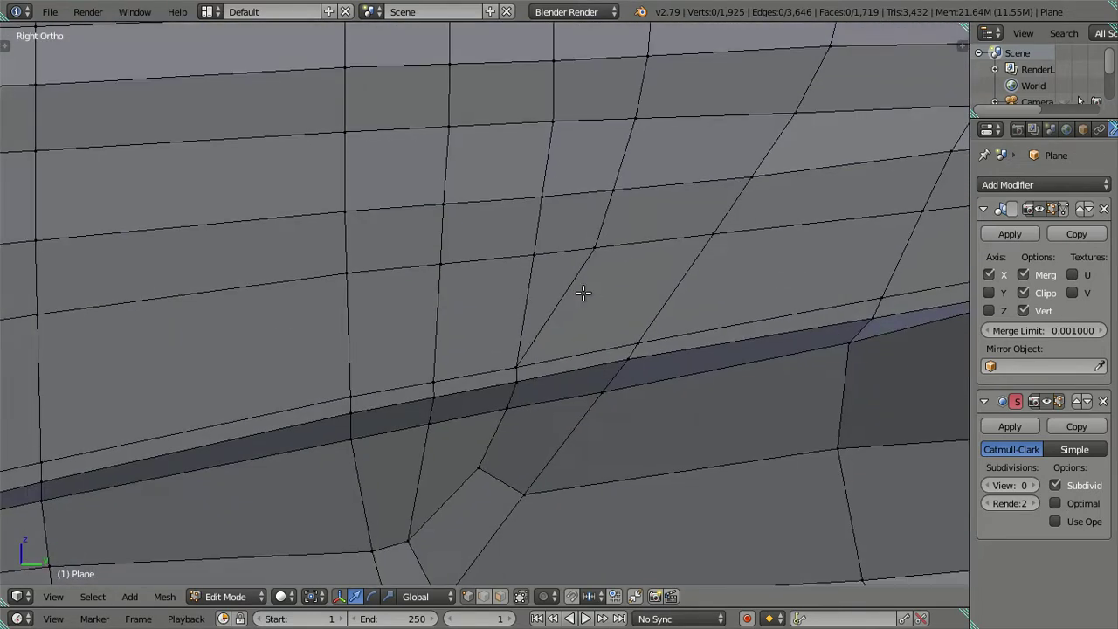
{"action": "scroll", "coordinate": [586, 291], "scroll_direction": "up", "scroll_amount": 2}
{"action": "key", "text": "k"}
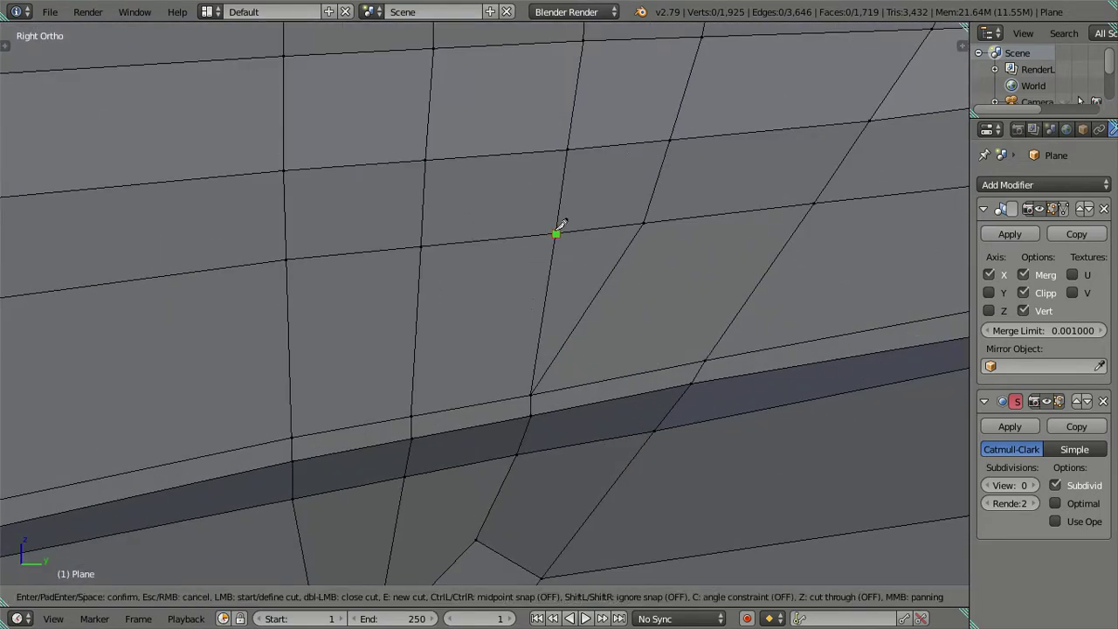
{"action": "left_click", "coordinate": [556, 233]}
{"action": "left_click", "coordinate": [411, 416]}
{"action": "key", "text": "Return"}
{"action": "key", "text": "a"}
Reposition the cut's two lower vertices and dissolve the edge between the top and lower vertex
{"action": "right_click", "coordinate": [410, 415]}
{"action": "right_click", "coordinate": [530, 395]}
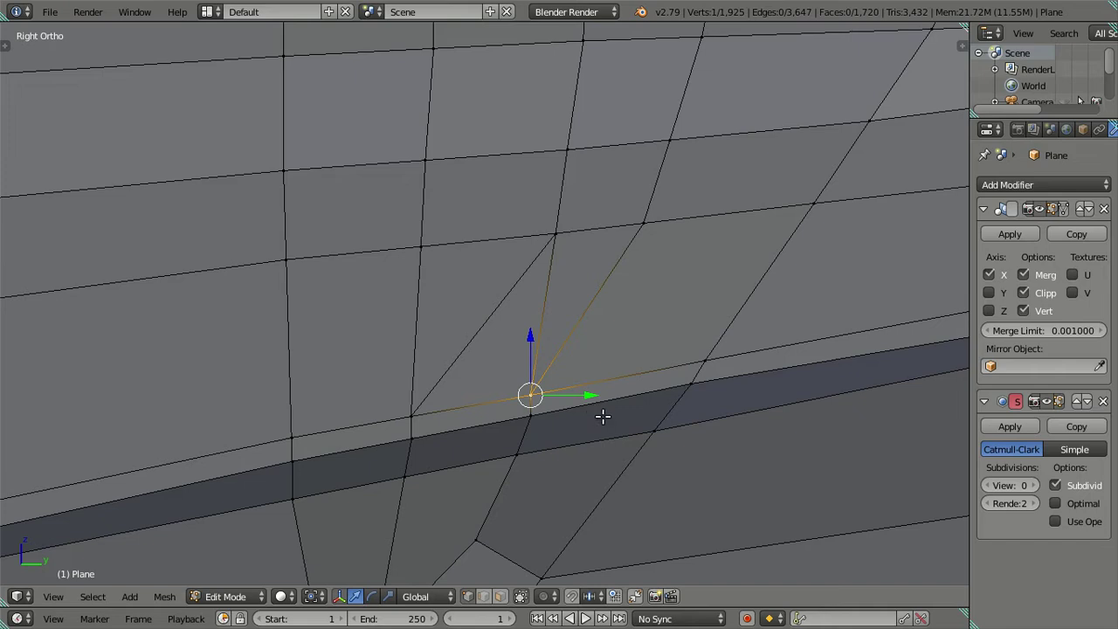
{"action": "key", "text": "g"}
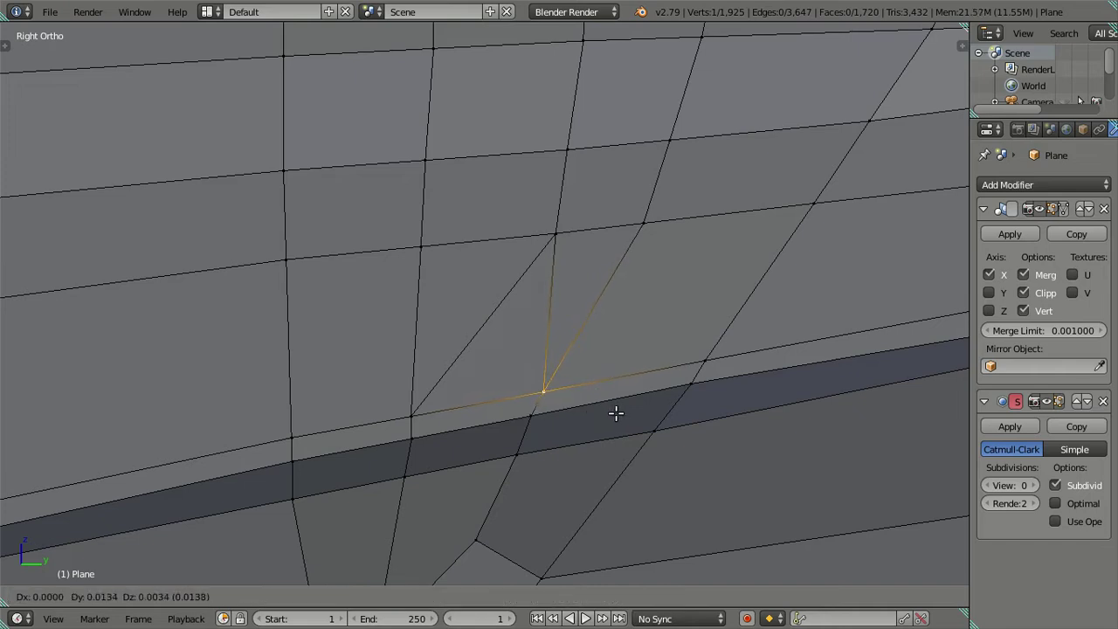
{"action": "left_click", "coordinate": [616, 413]}
{"action": "right_click", "coordinate": [433, 411]}
{"action": "key", "text": "g"}
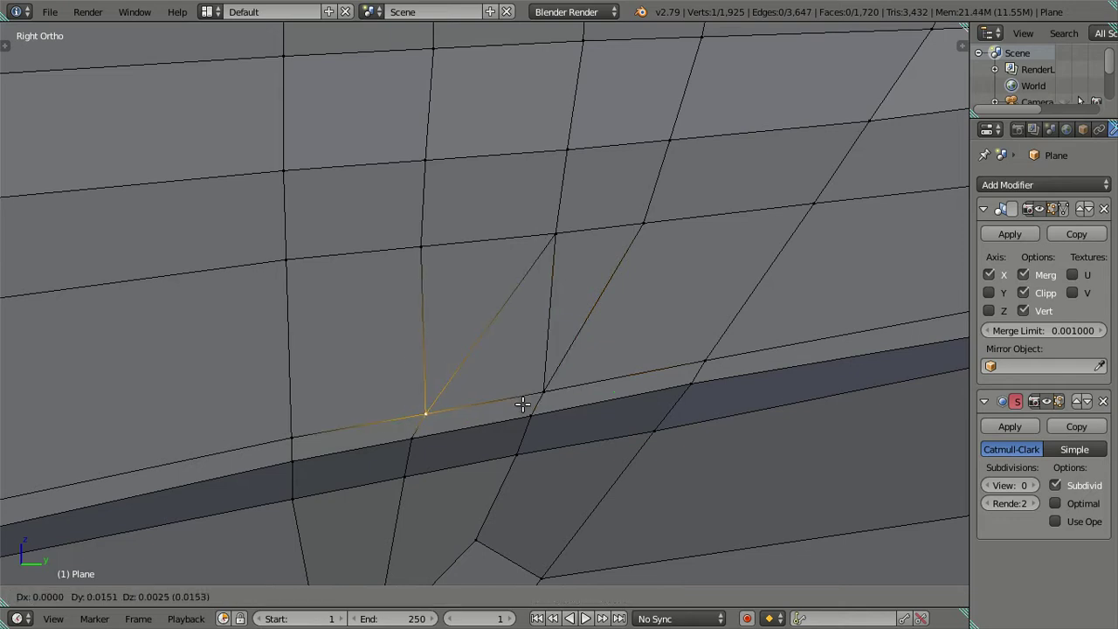
{"action": "left_click", "coordinate": [523, 403]}
{"action": "right_click", "coordinate": [554, 235]}
{"action": "right_click", "coordinate": [544, 390], "text": "shift"}
{"action": "key", "text": "x"}
{"action": "left_click", "coordinate": [638, 356]}
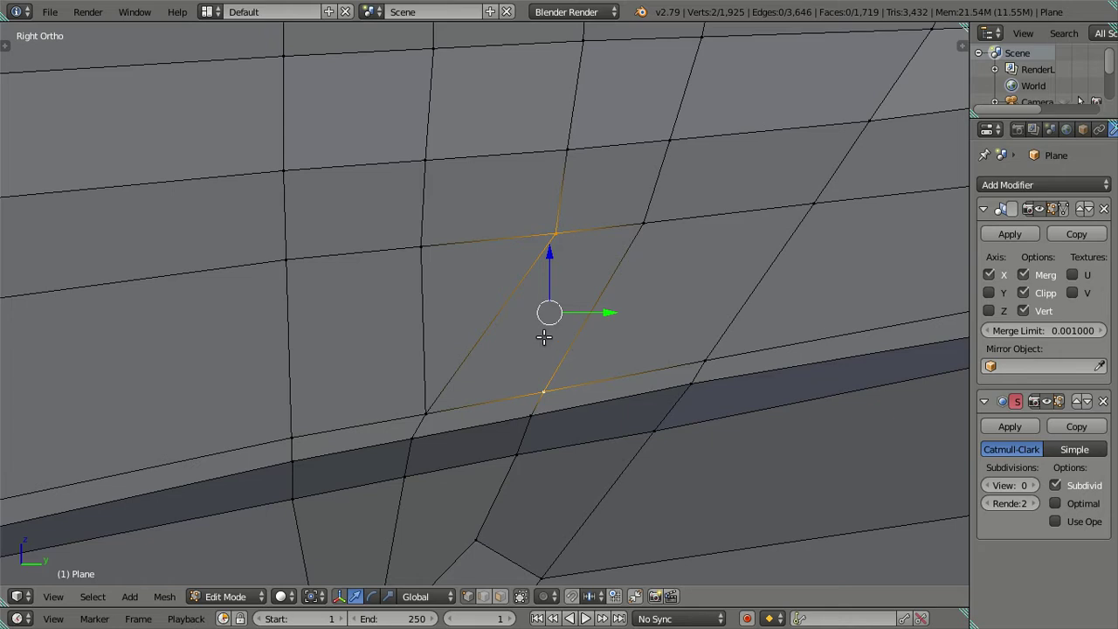
Dissolve the vertical edge loop on the panel below the window
{"action": "right_click", "coordinate": [404, 396]}
{"action": "scroll", "coordinate": [509, 312], "scroll_direction": "down", "scroll_amount": 2}
{"action": "key", "text": "a"}
{"action": "middle_click_drag", "start_coordinate": [524, 279], "coordinate": [527, 470], "text": "shift"}
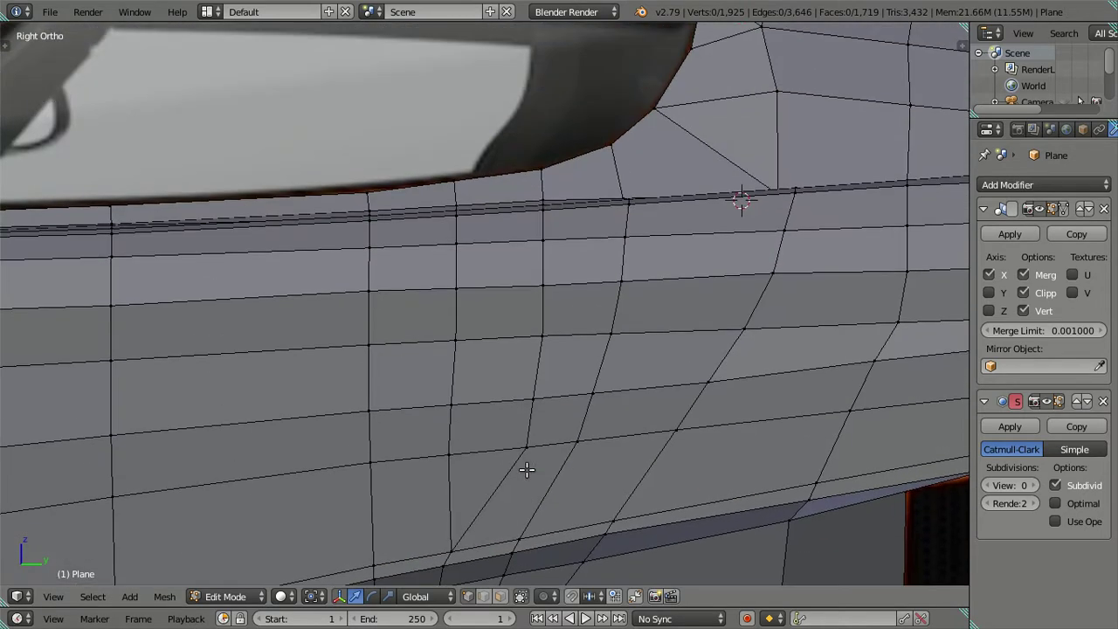
{"action": "right_click", "coordinate": [449, 421], "text": "alt"}
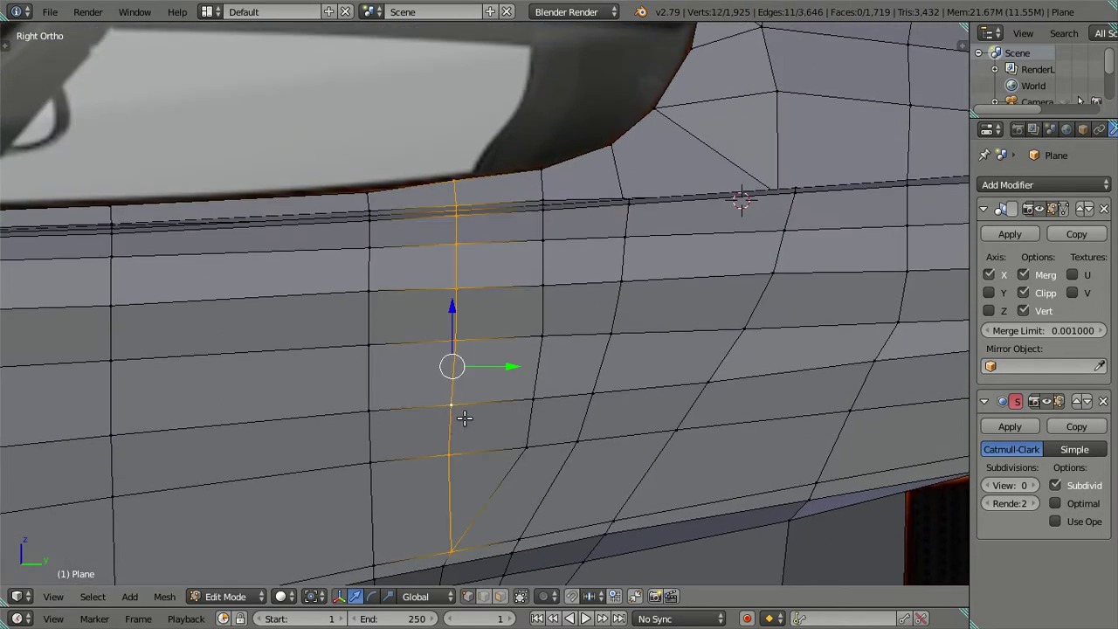
{"action": "key", "text": "x"}
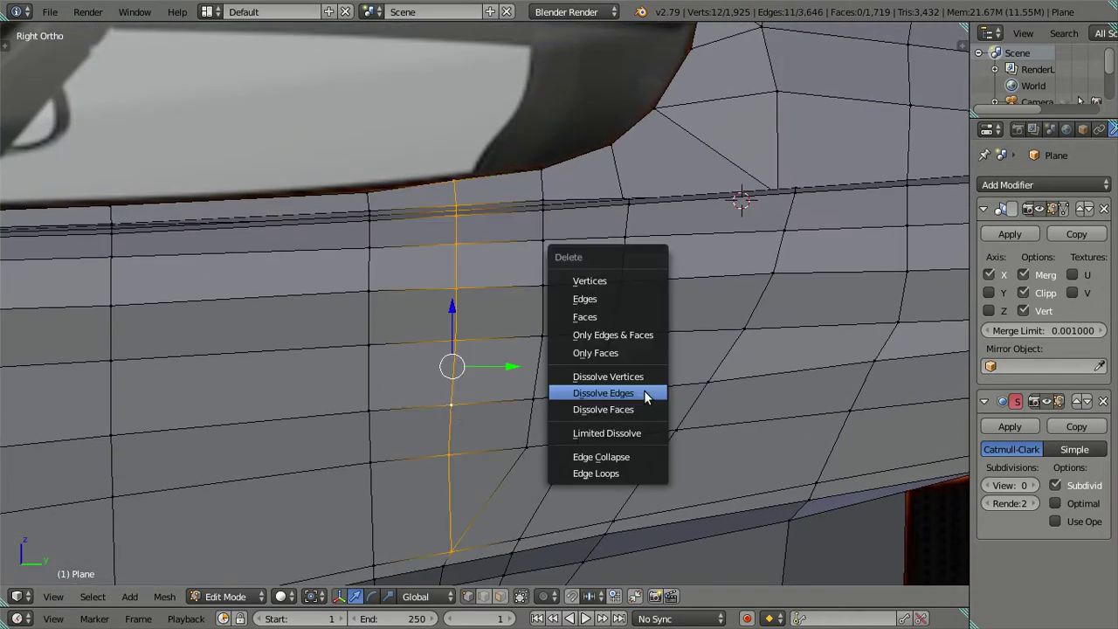
{"action": "left_click", "coordinate": [644, 390]}
{"action": "scroll", "coordinate": [612, 381], "scroll_direction": "down", "scroll_amount": 3}
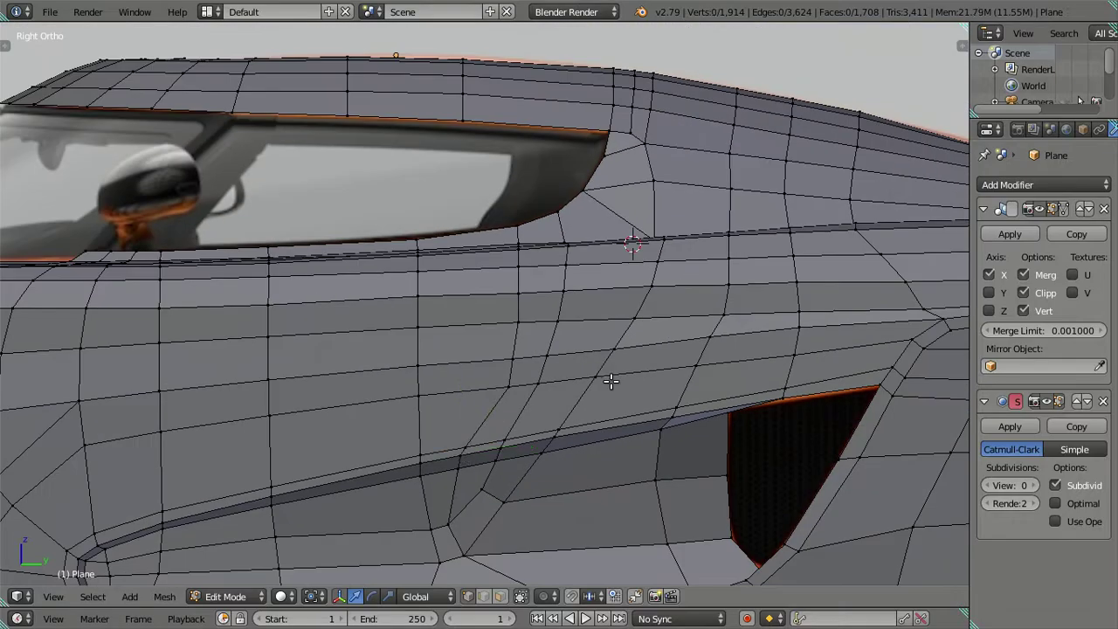
{"action": "mouse_move", "coordinate": [610, 380]}
{"action": "middle_mouse_down"}
{"action": "mouse_move", "coordinate": [586, 411]}
{"action": "mouse_move", "coordinate": [599, 454]}
{"action": "mouse_move", "coordinate": [632, 407]}
{"action": "mouse_move", "coordinate": [579, 352]}
{"action": "mouse_move", "coordinate": [569, 401]}
{"action": "middle_mouse_up"}
In right side view, slide a pair of side-panel vertices and one single vertex along the body
{"action": "key", "text": "KP_3"}
{"action": "right_click", "coordinate": [527, 446]}
{"action": "right_click", "coordinate": [578, 441], "text": "shift"}
{"action": "left_click_drag", "start_coordinate": [615, 445], "coordinate": [566, 444]}
{"action": "right_click", "coordinate": [509, 450]}
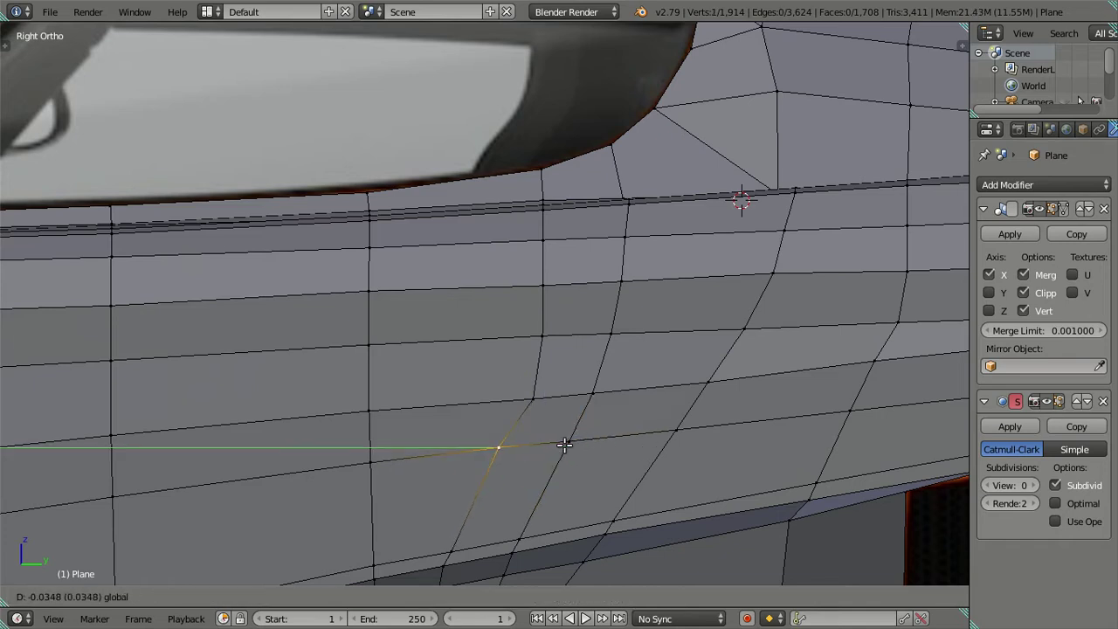
{"action": "left_click", "coordinate": [572, 446]}
{"action": "scroll", "coordinate": [558, 437], "scroll_direction": "down", "scroll_amount": 4}
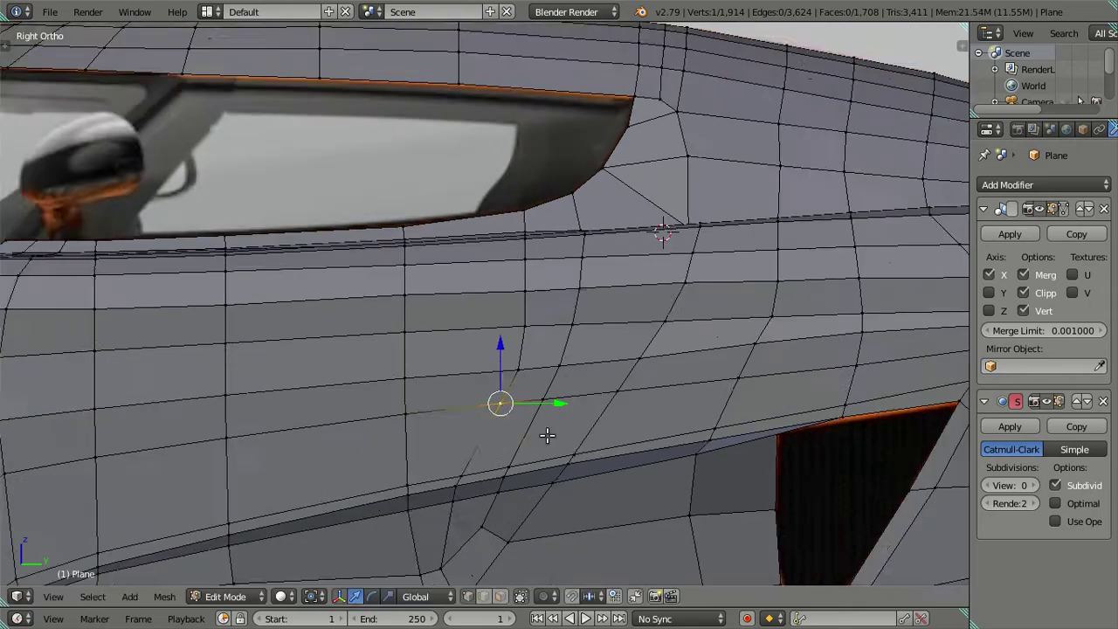
Shift two more side-panel vertices slightly along the body to straighten the edge flow
{"action": "middle_click_drag", "start_coordinate": [536, 426], "coordinate": [569, 369]}
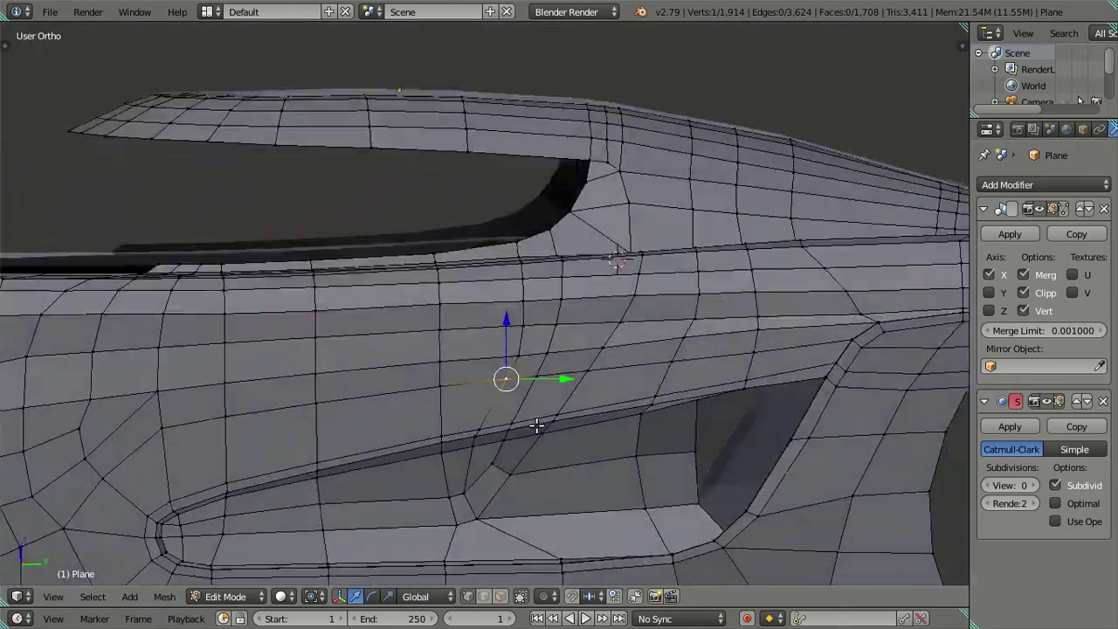
{"action": "mouse_move", "coordinate": [536, 425]}
{"action": "middle_mouse_down"}
{"action": "mouse_move", "coordinate": [599, 462]}
{"action": "mouse_move", "coordinate": [608, 411]}
{"action": "mouse_move", "coordinate": [526, 428]}
{"action": "middle_mouse_up"}
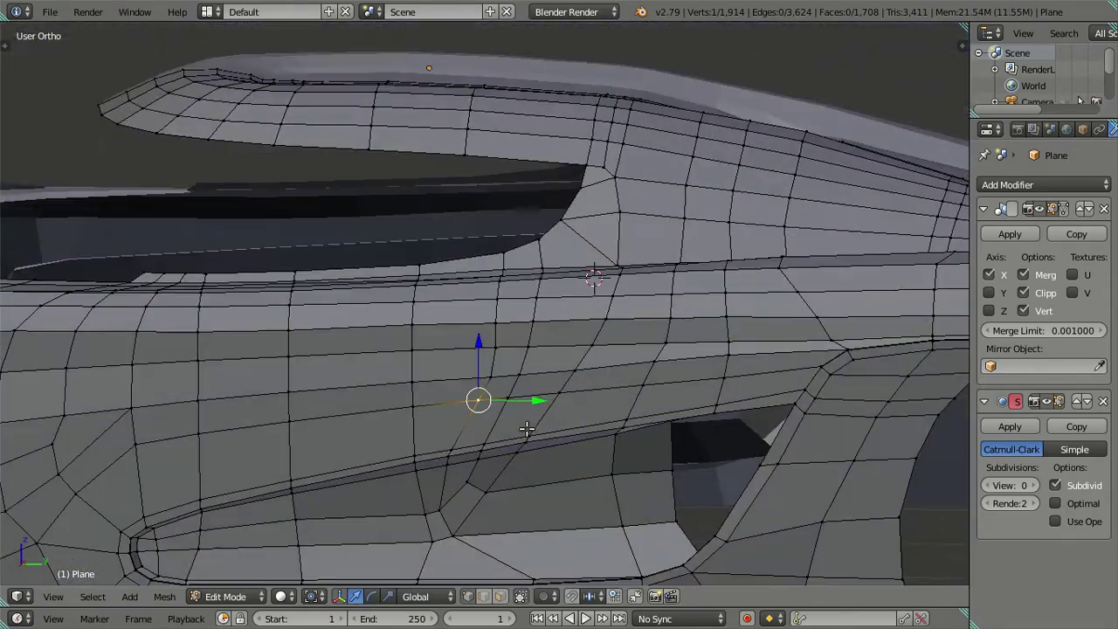
{"action": "key", "text": "KP_3"}
{"action": "left_click_drag", "start_coordinate": [503, 423], "coordinate": [556, 418]}
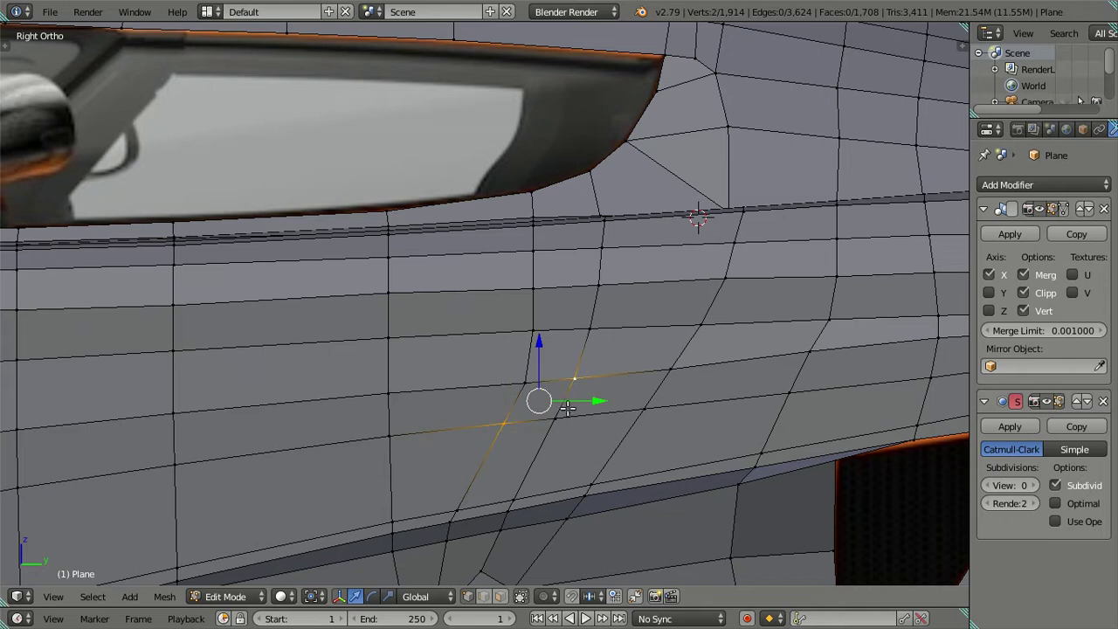
{"action": "right_click", "coordinate": [574, 385], "text": "shift"}
{"action": "mouse_move", "coordinate": [628, 400]}
{"action": "left_mouse_down"}
{"action": "mouse_move", "coordinate": [608, 390]}
{"action": "mouse_move", "coordinate": [616, 402]}
{"action": "left_mouse_up"}
{"action": "scroll", "coordinate": [611, 403], "scroll_direction": "up", "scroll_amount": 2}
{"action": "scroll", "coordinate": [629, 400], "scroll_direction": "up", "scroll_amount": 1}
Move another vertex pair and a single vertex along the body length
{"action": "right_click", "coordinate": [645, 436]}
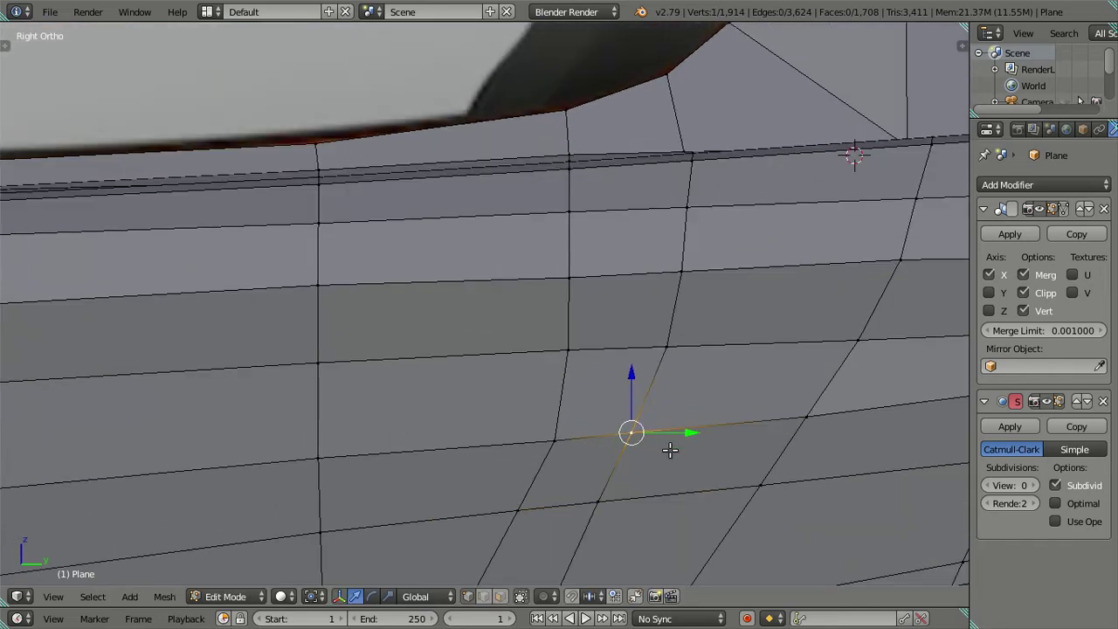
{"action": "right_click", "coordinate": [561, 441], "text": "shift"}
{"action": "scroll", "coordinate": [589, 305], "scroll_direction": "down", "scroll_amount": 2, "text": "shift"}
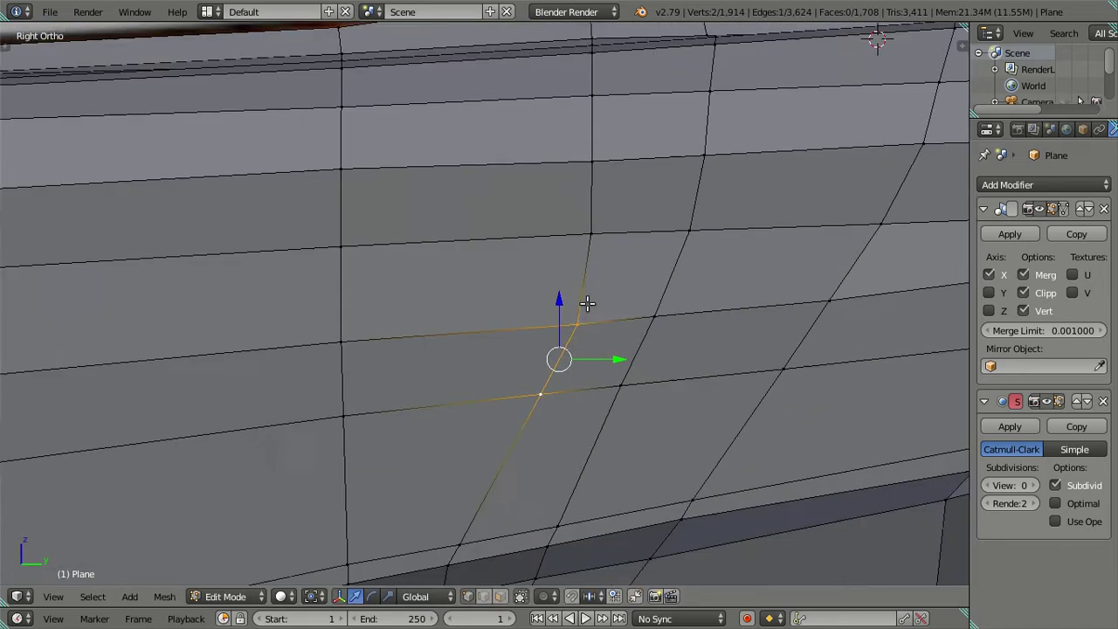
{"action": "scroll", "coordinate": [589, 305], "scroll_direction": "down", "scroll_amount": 1, "text": "shift"}
{"action": "left_click_drag", "start_coordinate": [625, 313], "coordinate": [604, 319]}
{"action": "left_click", "coordinate": [604, 319]}
{"action": "right_click", "coordinate": [577, 278]}
{"action": "left_click_drag", "start_coordinate": [614, 278], "coordinate": [610, 276]}
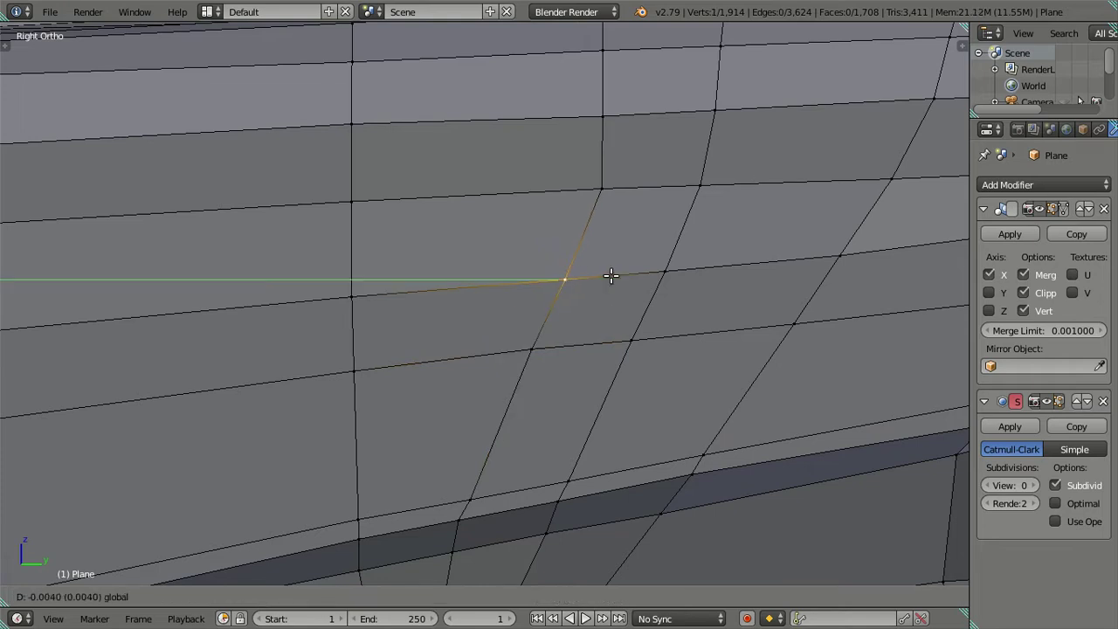
Nudge the lower sill vertex along the body and select the edge loop around the recess
{"action": "right_click", "coordinate": [613, 189]}
{"action": "right_click", "coordinate": [487, 497]}
{"action": "left_click_drag", "start_coordinate": [518, 503], "coordinate": [518, 504]}
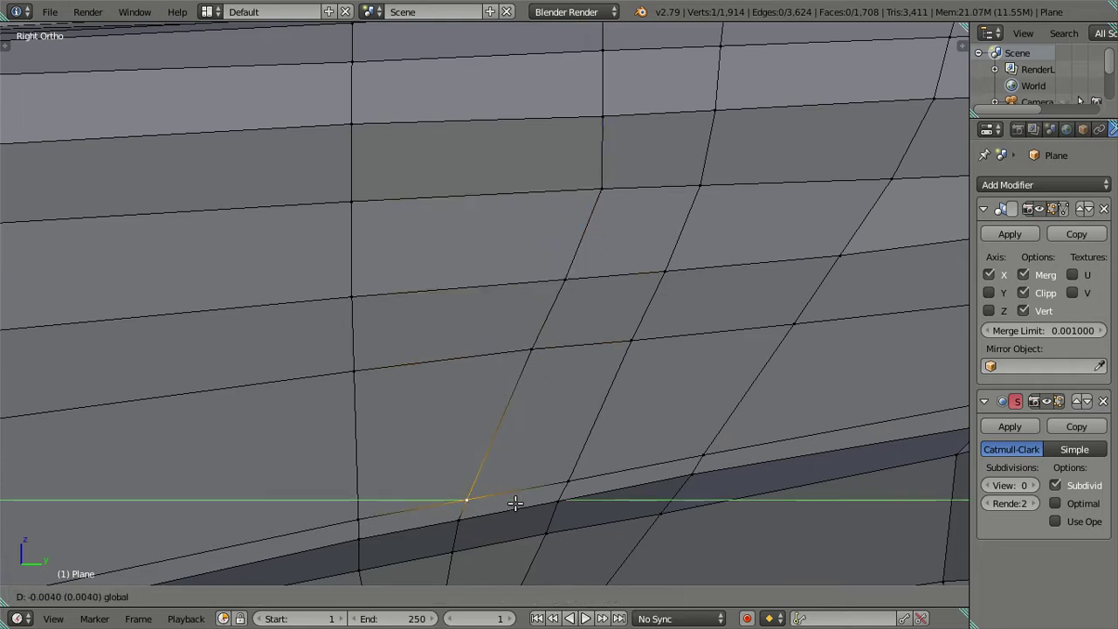
{"action": "left_click", "coordinate": [515, 504]}
{"action": "mouse_move", "coordinate": [512, 412]}
{"action": "middle_mouse_down"}
{"action": "mouse_move", "coordinate": [593, 339]}
{"action": "mouse_move", "coordinate": [634, 332]}
{"action": "mouse_move", "coordinate": [557, 354]}
{"action": "mouse_move", "coordinate": [366, 370]}
{"action": "mouse_move", "coordinate": [344, 399]}
{"action": "mouse_move", "coordinate": [445, 407]}
{"action": "mouse_move", "coordinate": [549, 362]}
{"action": "mouse_move", "coordinate": [526, 430]}
{"action": "mouse_move", "coordinate": [393, 370]}
{"action": "mouse_move", "coordinate": [519, 467]}
{"action": "mouse_move", "coordinate": [581, 428]}
{"action": "mouse_move", "coordinate": [604, 431]}
{"action": "mouse_move", "coordinate": [622, 473]}
{"action": "mouse_move", "coordinate": [605, 448]}
{"action": "mouse_move", "coordinate": [603, 370]}
{"action": "mouse_move", "coordinate": [639, 426]}
{"action": "mouse_move", "coordinate": [483, 390]}
{"action": "mouse_move", "coordinate": [434, 484]}
{"action": "mouse_move", "coordinate": [434, 559]}
{"action": "mouse_move", "coordinate": [474, 487]}
{"action": "mouse_move", "coordinate": [536, 424]}
{"action": "mouse_move", "coordinate": [574, 425]}
{"action": "mouse_move", "coordinate": [592, 449]}
{"action": "mouse_move", "coordinate": [625, 455]}
{"action": "mouse_move", "coordinate": [606, 387]}
{"action": "mouse_move", "coordinate": [644, 402]}
{"action": "mouse_move", "coordinate": [637, 363]}
{"action": "mouse_move", "coordinate": [513, 360]}
{"action": "mouse_move", "coordinate": [533, 379]}
{"action": "mouse_move", "coordinate": [512, 352]}
{"action": "mouse_move", "coordinate": [516, 370]}
{"action": "mouse_move", "coordinate": [498, 379]}
{"action": "mouse_move", "coordinate": [516, 399]}
{"action": "middle_mouse_up"}
{"action": "left_click", "coordinate": [439, 363], "text": "alt"}
{"action": "scroll", "coordinate": [436, 367], "scroll_direction": "down", "scroll_amount": 3}
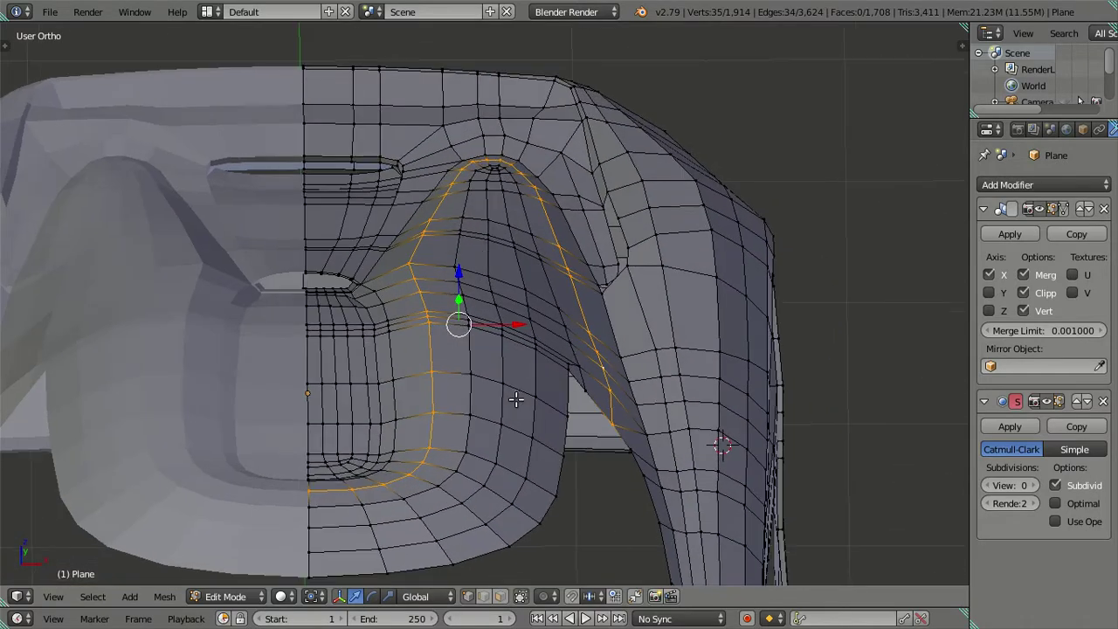
Dissolve the extra edge loop around the curved recess
{"action": "key", "text": "x"}
{"action": "left_click", "coordinate": [676, 332]}
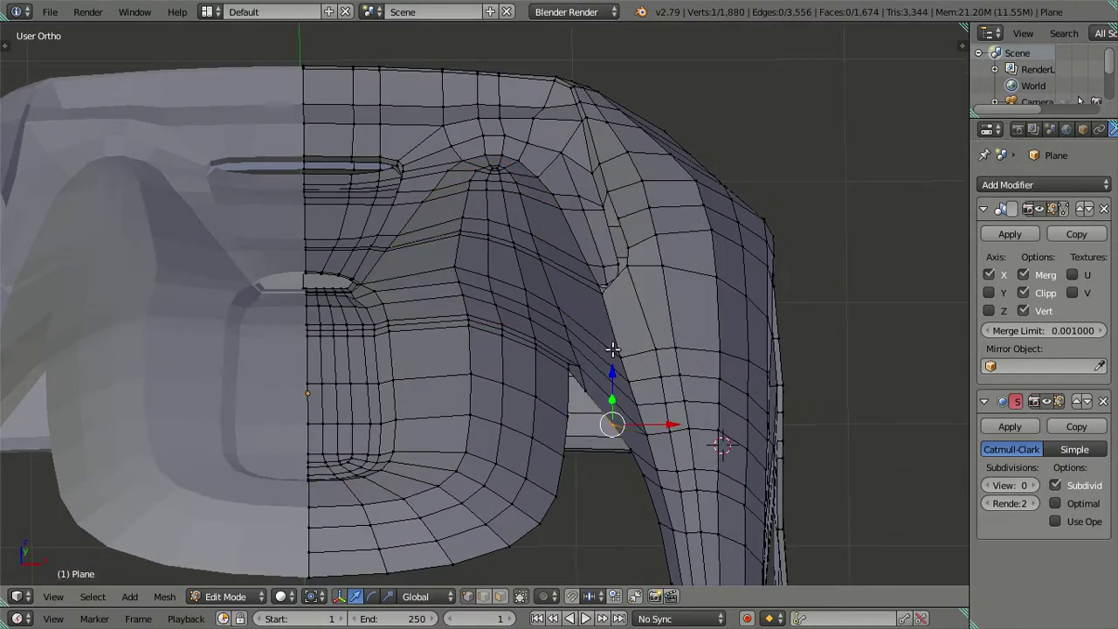
{"action": "left_click", "coordinate": [466, 403], "text": "alt"}
{"action": "mouse_move", "coordinate": [469, 462]}
{"action": "middle_mouse_down"}
{"action": "mouse_move", "coordinate": [492, 412]}
{"action": "mouse_move", "coordinate": [477, 426]}
{"action": "middle_mouse_up"}
{"action": "key", "text": "a"}
{"action": "left_click", "coordinate": [385, 379], "text": "alt"}
{"action": "mouse_move", "coordinate": [387, 379]}
{"action": "middle_mouse_down"}
{"action": "mouse_move", "coordinate": [464, 411]}
{"action": "mouse_move", "coordinate": [478, 373]}
{"action": "mouse_move", "coordinate": [504, 394]}
{"action": "mouse_move", "coordinate": [494, 425]}
{"action": "mouse_move", "coordinate": [472, 388]}
{"action": "middle_mouse_up"}
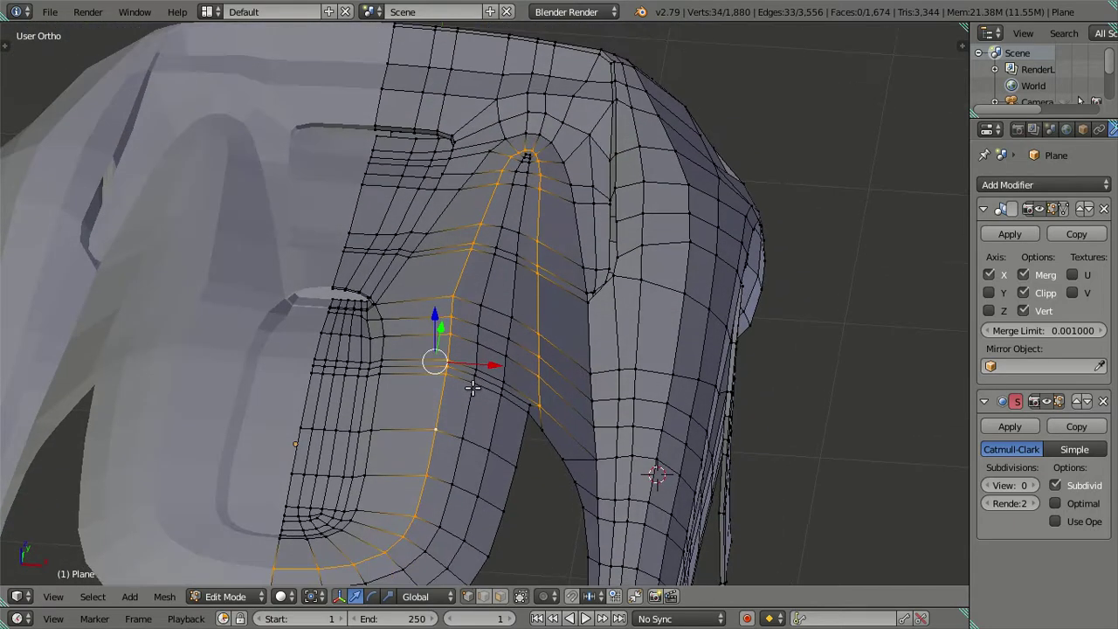
Move the neighbouring vertical edge loop sideways along X by 0.0902
{"action": "right_click", "coordinate": [499, 168]}
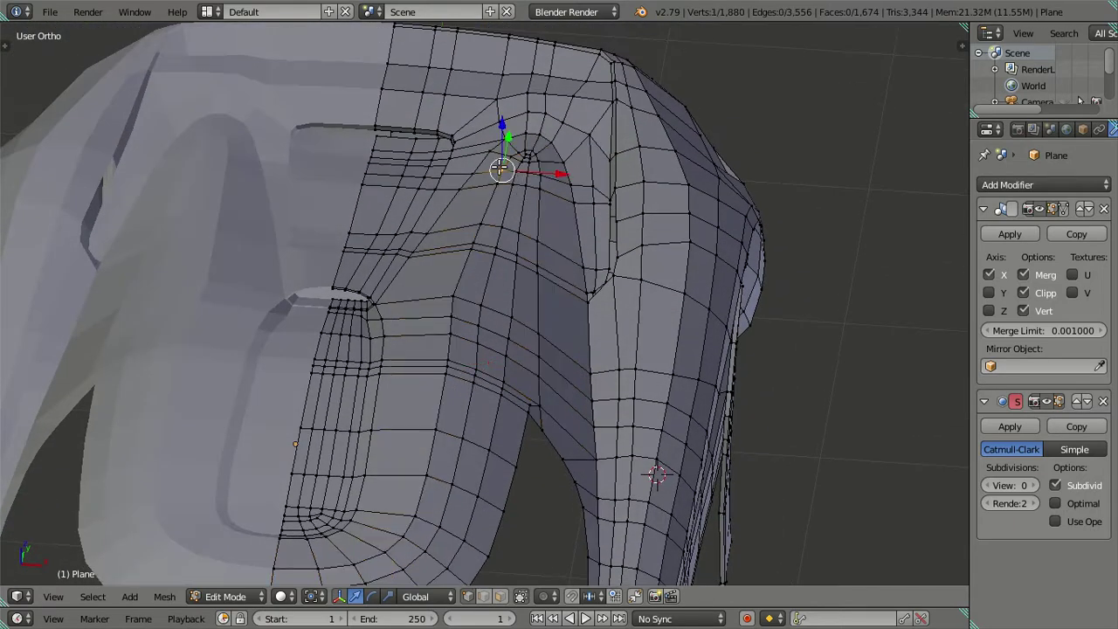
{"action": "right_click", "coordinate": [270, 573], "text": "alt"}
{"action": "middle_click_drag", "start_coordinate": [410, 425], "coordinate": [473, 335]}
{"action": "key", "text": "g"}
{"action": "key", "text": "x"}
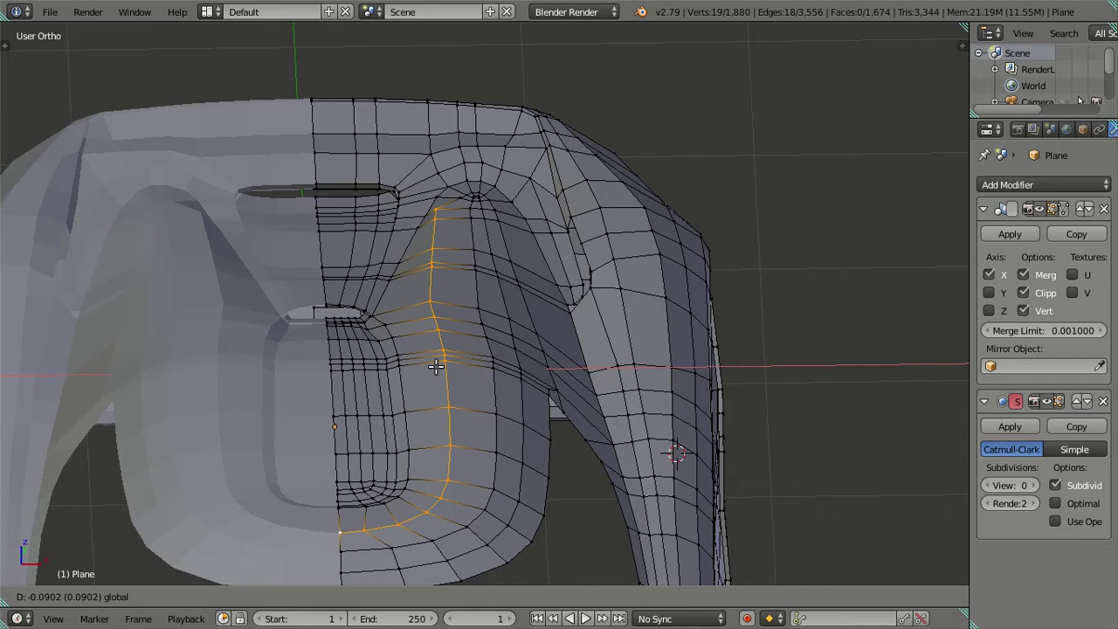
{"action": "left_click", "coordinate": [436, 366]}
{"action": "middle_click_drag", "start_coordinate": [444, 364], "coordinate": [500, 321]}
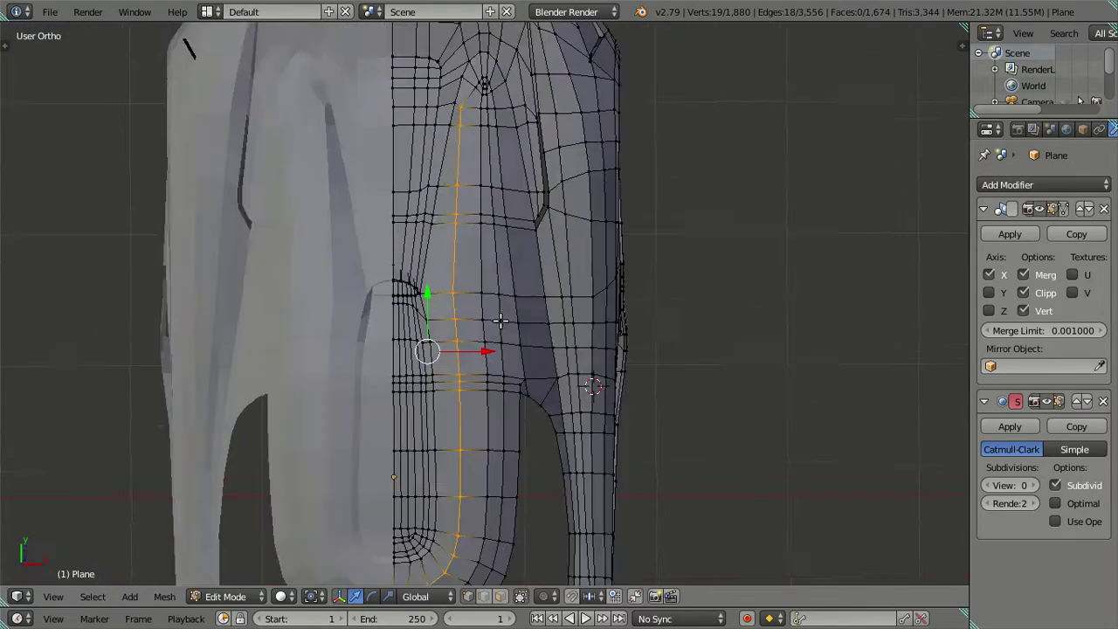
In top view, select two neighbouring vertices near the recess
{"action": "key", "text": "KP_7"}
{"action": "scroll", "coordinate": [455, 255], "scroll_direction": "up", "scroll_amount": 2, "text": "shift"}
{"action": "scroll", "coordinate": [455, 255], "scroll_direction": "up", "scroll_amount": 3}
{"action": "scroll", "coordinate": [455, 255], "scroll_direction": "up", "scroll_amount": 2}
{"action": "right_click", "coordinate": [433, 247]}
{"action": "right_click", "coordinate": [430, 273], "text": "shift"}
Slide two corner vertices, then a single neighbouring vertex, sideways along X
{"action": "key", "text": "g"}
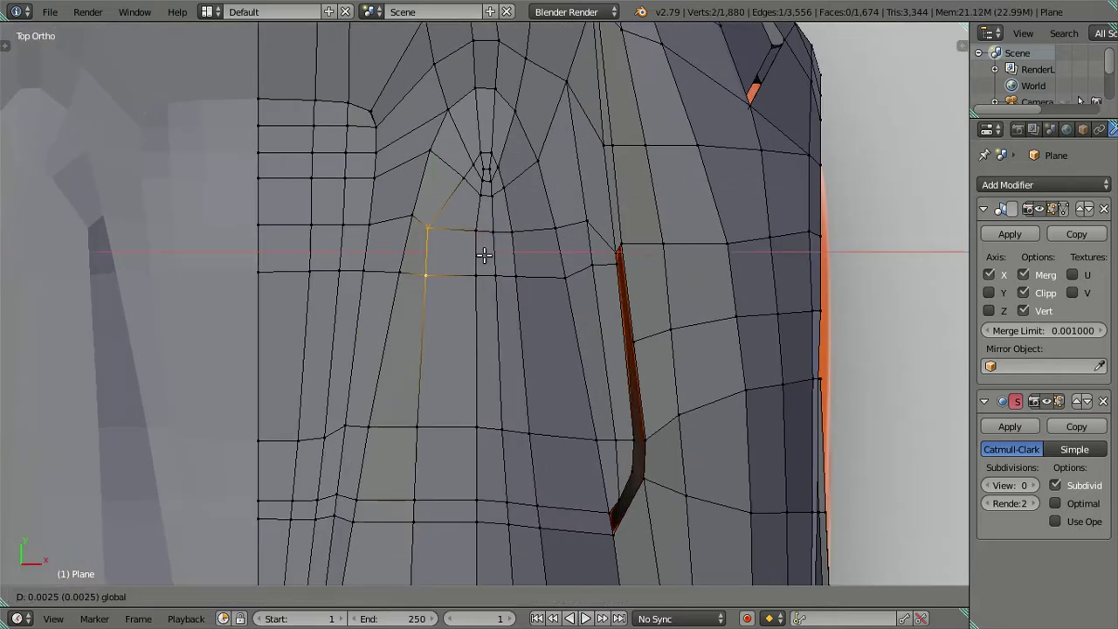
{"action": "key", "text": "x"}
{"action": "left_click", "coordinate": [467, 247]}
{"action": "right_click", "coordinate": [441, 231]}
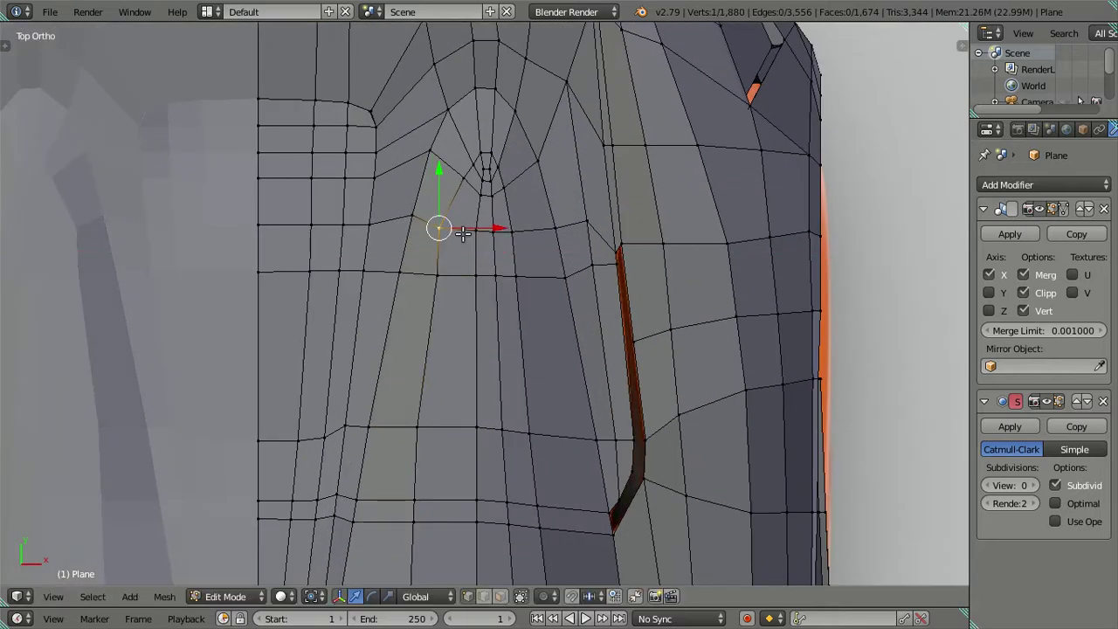
{"action": "key", "text": "g"}
{"action": "key", "text": "x"}
{"action": "left_click", "coordinate": [493, 230]}
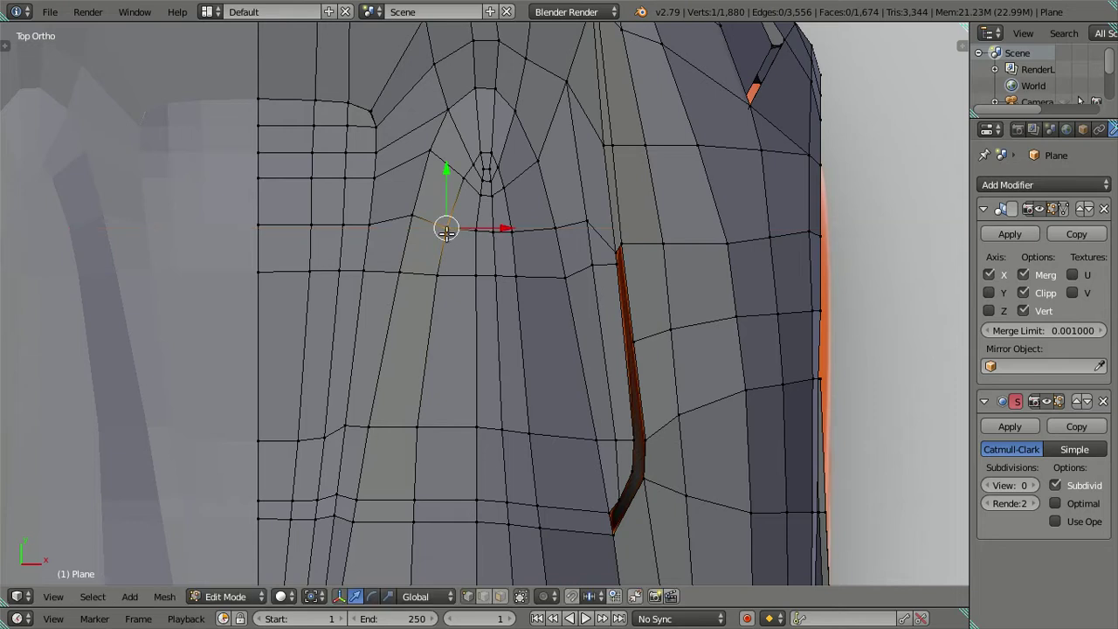
Select an edge at the top of the cutout and nudge it slightly sideways
{"action": "scroll", "coordinate": [475, 247], "scroll_direction": "down", "scroll_amount": 2}
{"action": "middle_click_drag", "start_coordinate": [467, 415], "coordinate": [449, 307], "text": "shift"}
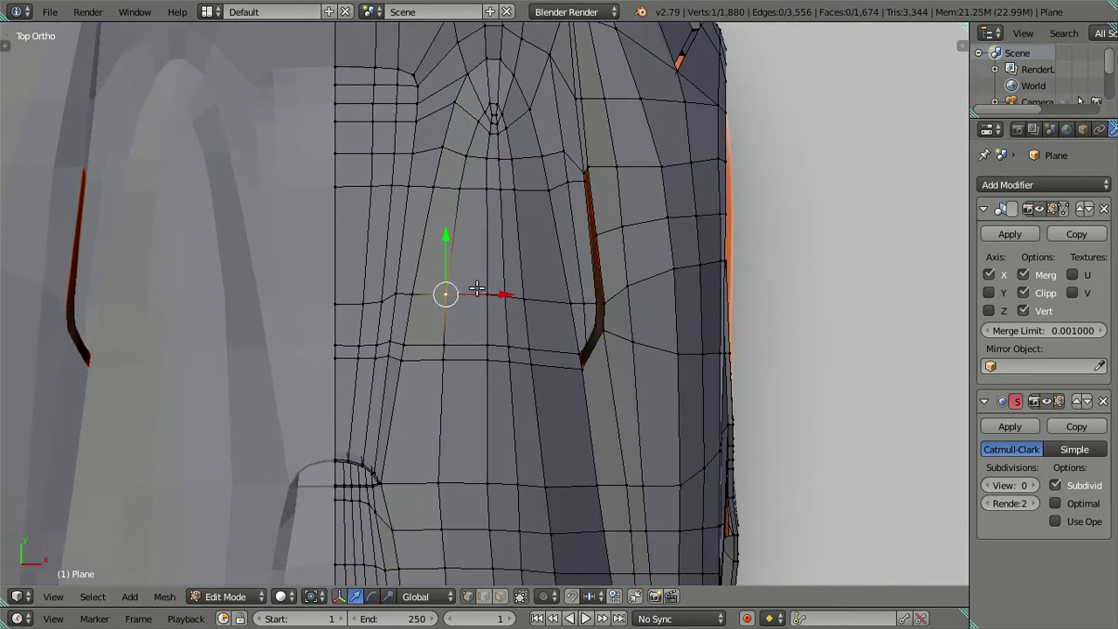
{"action": "scroll", "coordinate": [475, 244], "scroll_direction": "up", "scroll_amount": 2}
{"action": "right_click", "coordinate": [448, 134], "text": "shift"}
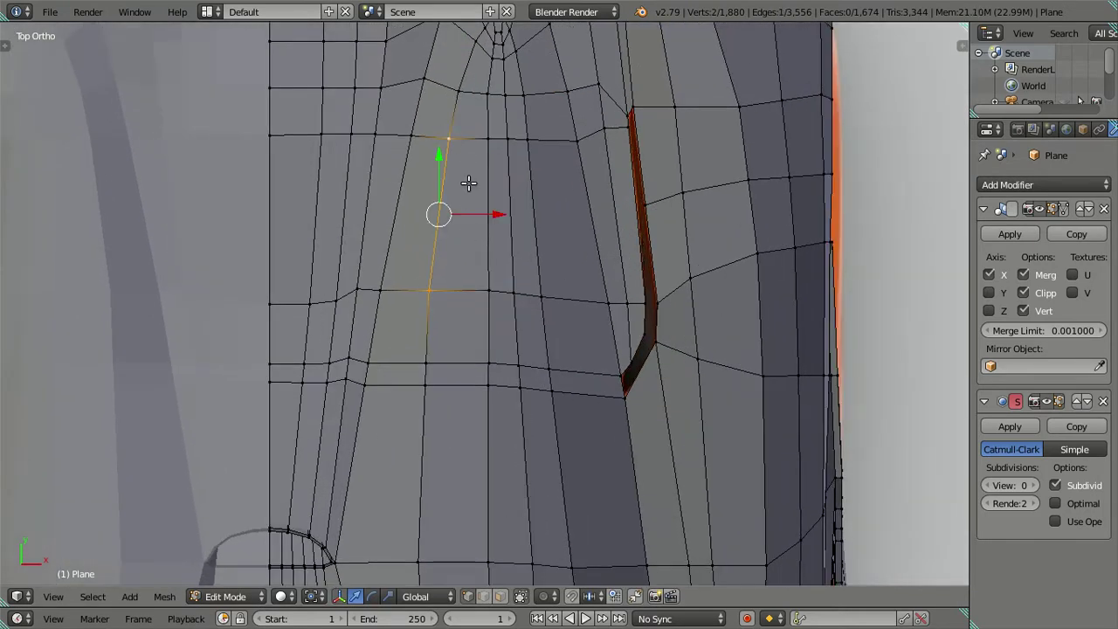
{"action": "left_click_drag", "start_coordinate": [485, 215], "coordinate": [493, 219]}
{"action": "left_click", "coordinate": [491, 218]}
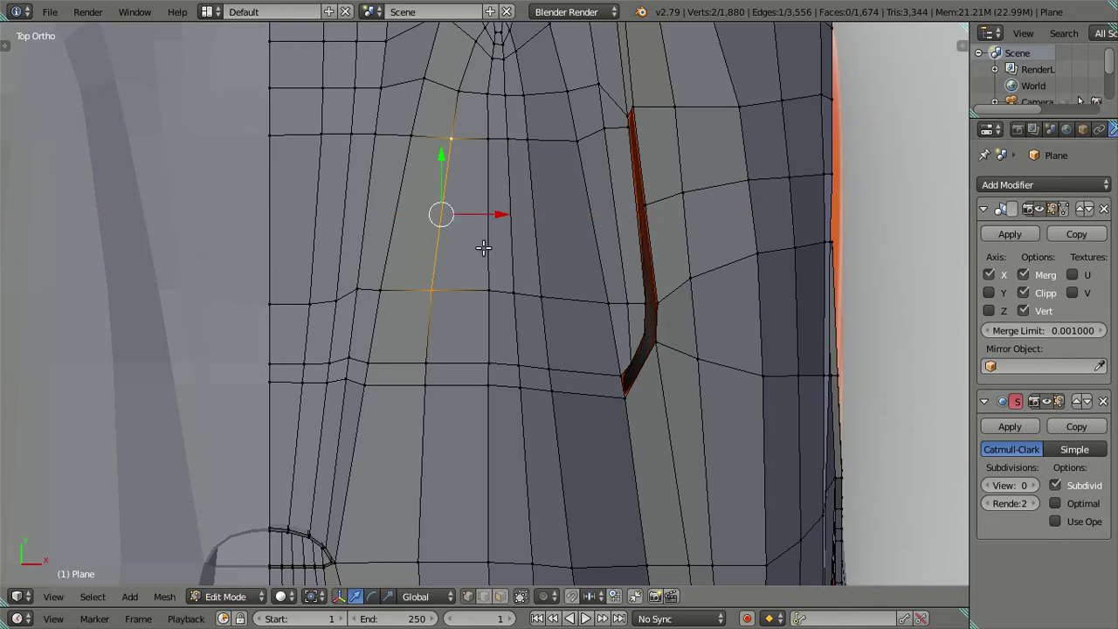
Move a vertex at the cutout's corner up along the length and slightly sideways
{"action": "scroll", "coordinate": [487, 244], "scroll_direction": "down", "scroll_amount": 3}
{"action": "scroll", "coordinate": [469, 404], "scroll_direction": "up", "scroll_amount": 2}
{"action": "scroll", "coordinate": [474, 398], "scroll_direction": "up", "scroll_amount": 1}
{"action": "scroll", "coordinate": [474, 398], "scroll_direction": "down", "scroll_amount": 3}
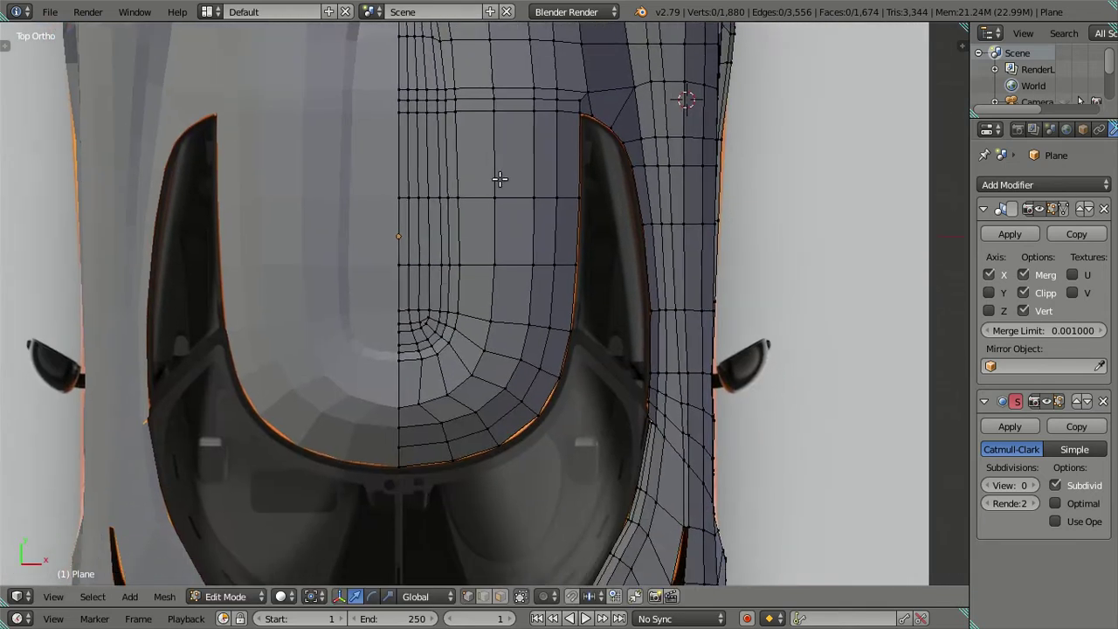
{"action": "scroll", "coordinate": [481, 425], "scroll_direction": "up", "scroll_amount": 3}
{"action": "scroll", "coordinate": [507, 332], "scroll_direction": "up", "scroll_amount": 1}
{"action": "scroll", "coordinate": [505, 296], "scroll_direction": "up", "scroll_amount": 1}
{"action": "right_click", "coordinate": [506, 295]}
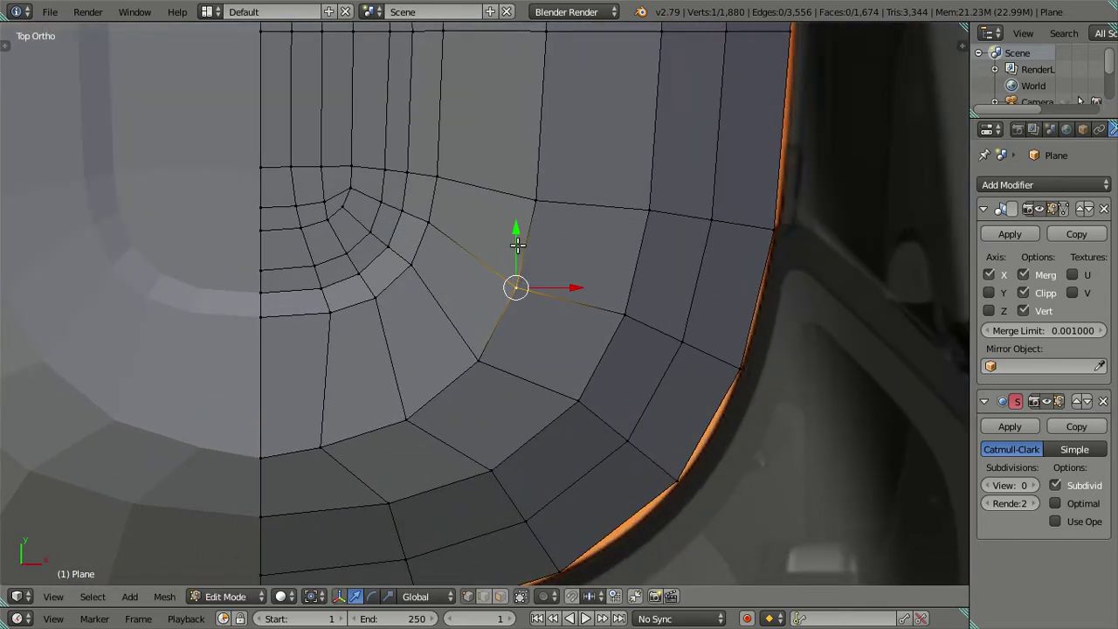
{"action": "left_click_drag", "start_coordinate": [518, 246], "coordinate": [534, 213]}
{"action": "left_click_drag", "start_coordinate": [568, 266], "coordinate": [571, 269]}
Raise another corner vertex, then move three inner-ring vertices up and slightly sideways
{"action": "right_click", "coordinate": [479, 358]}
{"action": "left_click_drag", "start_coordinate": [469, 325], "coordinate": [489, 255]}
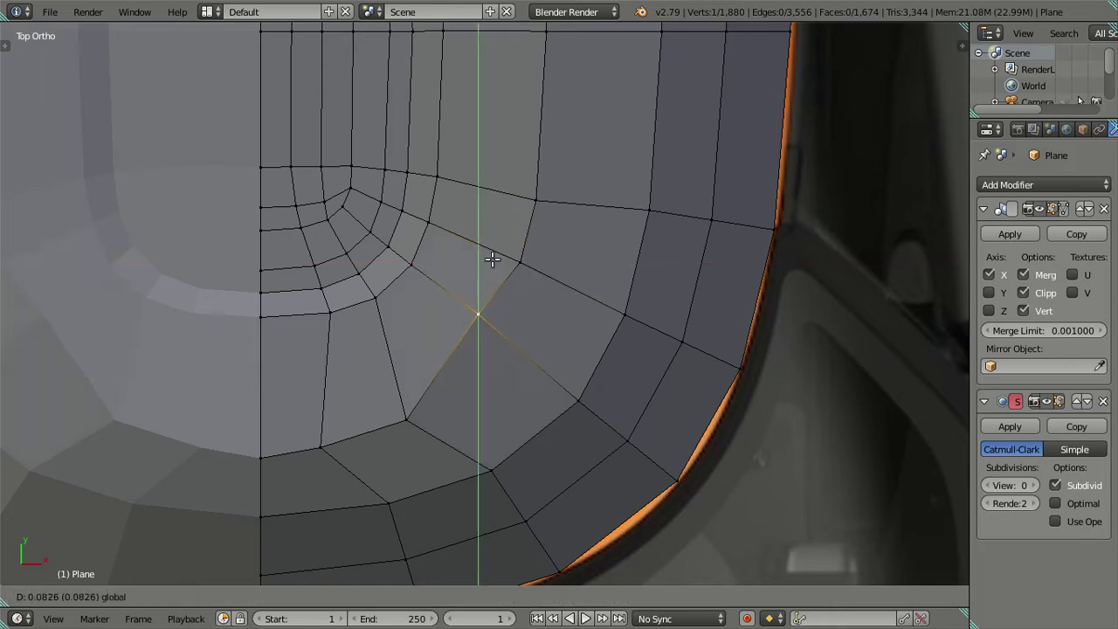
{"action": "left_click_drag", "start_coordinate": [496, 264], "coordinate": [496, 264]}
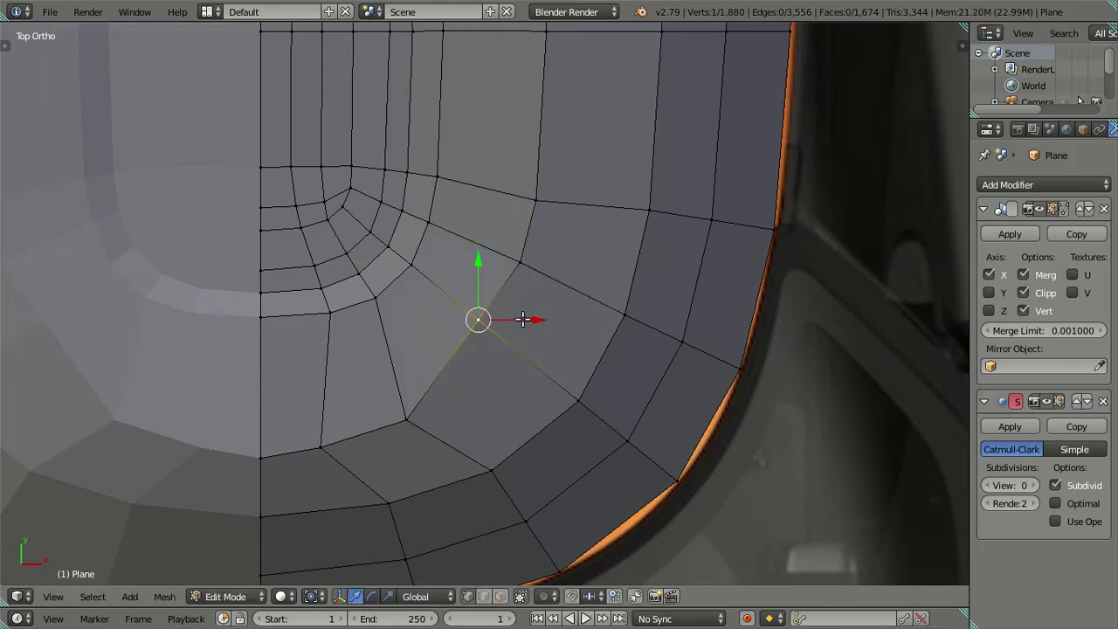
{"action": "right_click", "coordinate": [385, 426]}
{"action": "right_click", "coordinate": [262, 456], "text": "ctrl"}
{"action": "left_click_drag", "start_coordinate": [336, 389], "coordinate": [340, 349]}
{"action": "left_click_drag", "start_coordinate": [387, 388], "coordinate": [397, 388]}
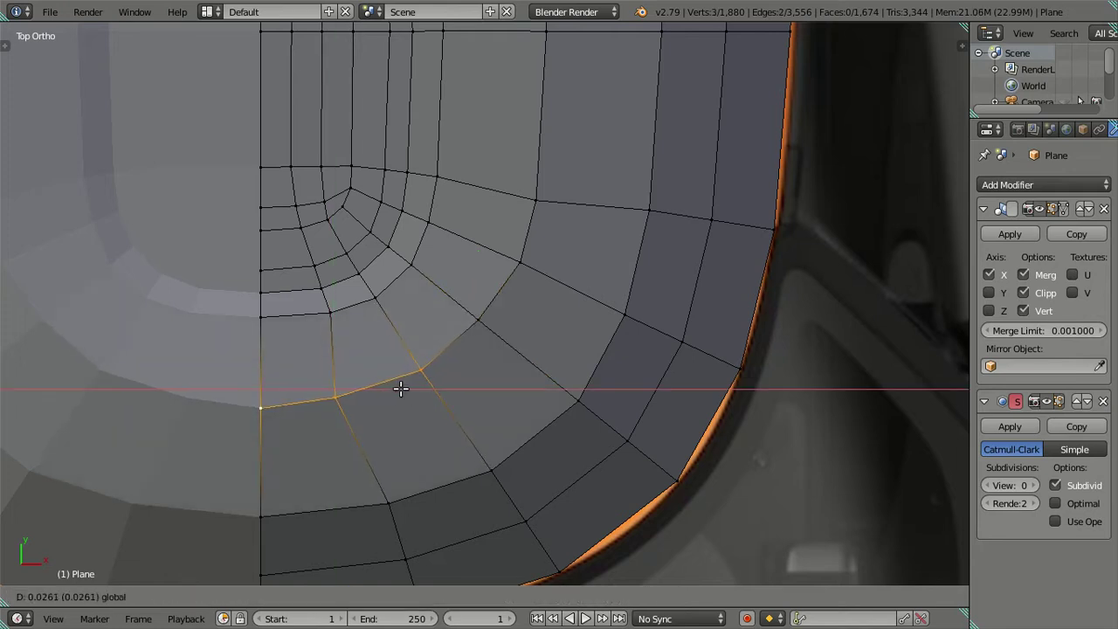
{"action": "left_click", "coordinate": [400, 388]}
Reposition the corner's middle vertex and slide an inner-ring vertex along X, then orbit to check
{"action": "right_click", "coordinate": [471, 316]}
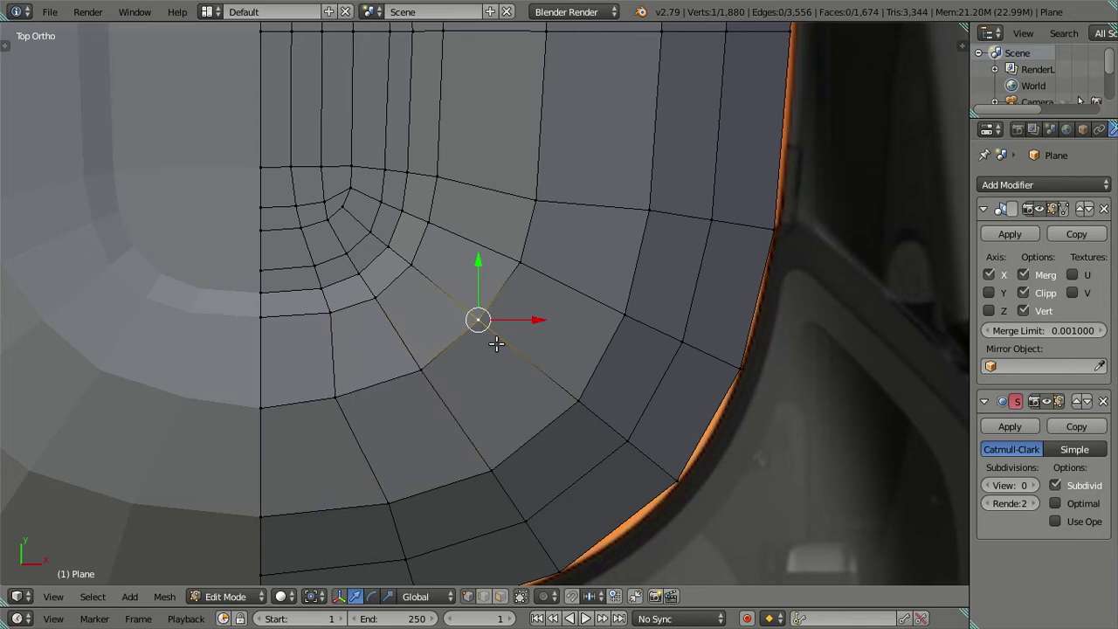
{"action": "key", "text": "g"}
{"action": "left_click", "coordinate": [500, 346]}
{"action": "right_click", "coordinate": [344, 396]}
{"action": "key", "text": "g"}
{"action": "key", "text": "x"}
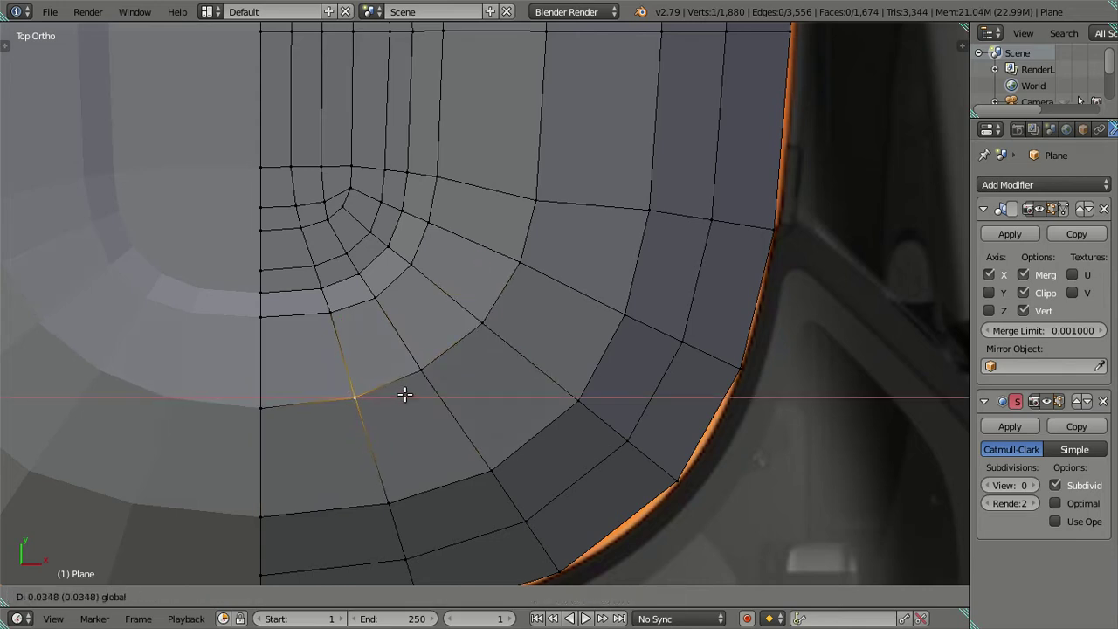
{"action": "left_click", "coordinate": [404, 395]}
{"action": "scroll", "coordinate": [407, 382], "scroll_direction": "down", "scroll_amount": 4}
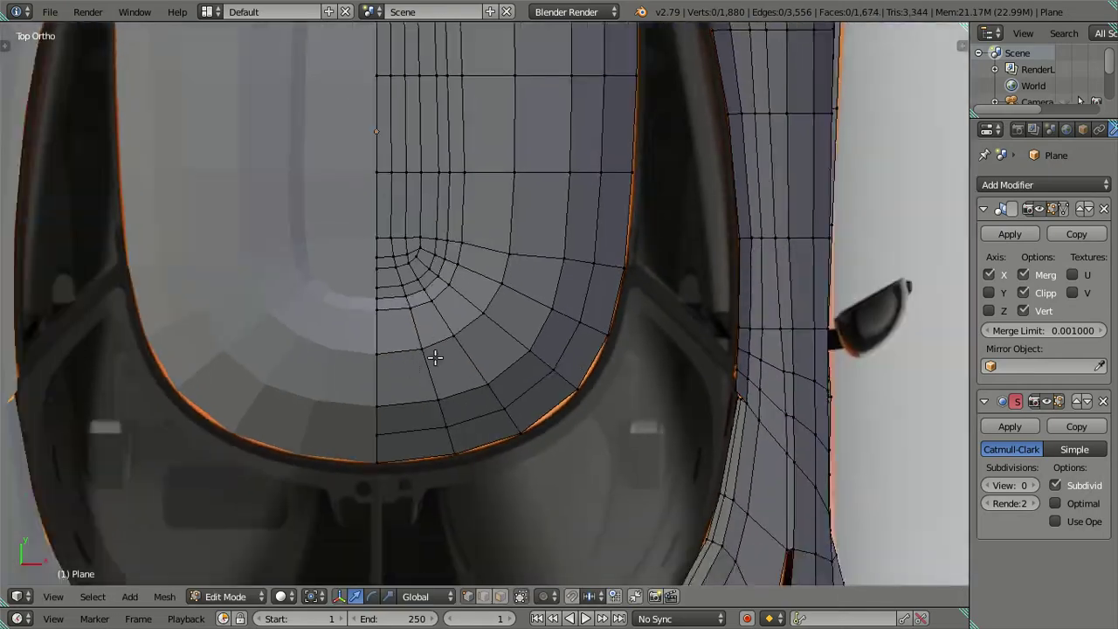
{"action": "mouse_move", "coordinate": [568, 428]}
{"action": "middle_mouse_down"}
{"action": "mouse_move", "coordinate": [564, 282]}
{"action": "mouse_move", "coordinate": [581, 250]}
{"action": "mouse_move", "coordinate": [603, 267]}
{"action": "mouse_move", "coordinate": [606, 349]}
{"action": "mouse_move", "coordinate": [405, 288]}
{"action": "mouse_move", "coordinate": [474, 344]}
{"action": "mouse_move", "coordinate": [591, 267]}
{"action": "mouse_move", "coordinate": [387, 449]}
{"action": "mouse_move", "coordinate": [492, 346]}
{"action": "mouse_move", "coordinate": [565, 417]}
{"action": "middle_mouse_up"}
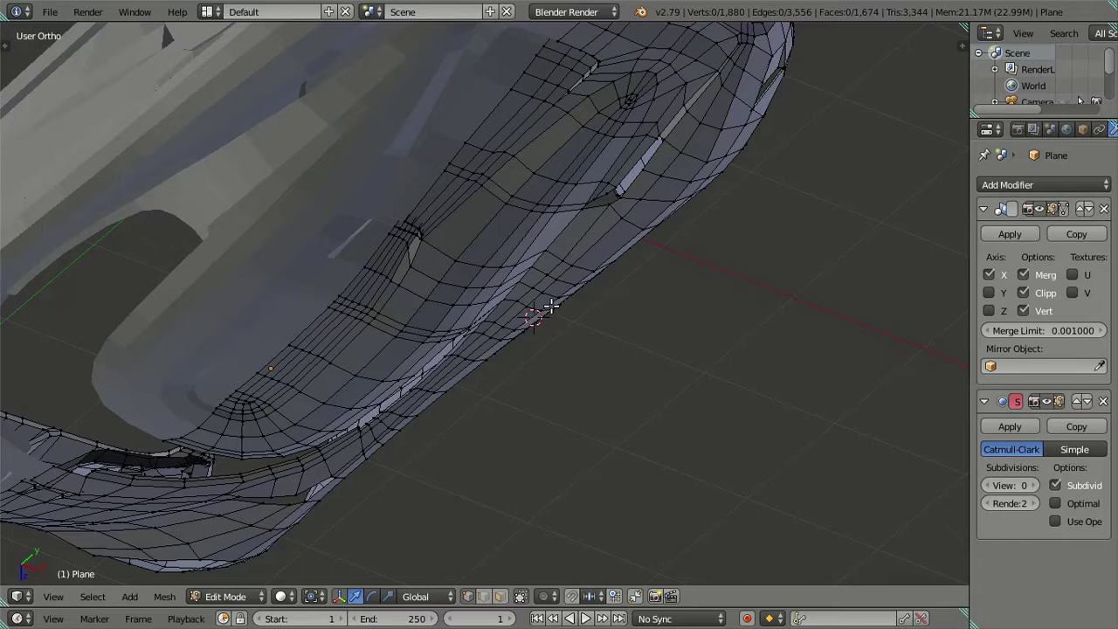
In Top view, slide the vertical edge loop on the front panel sideways along X
{"action": "key", "text": "KP_7"}
{"action": "scroll", "coordinate": [486, 436], "scroll_direction": "up", "scroll_amount": 2}
{"action": "scroll", "coordinate": [464, 353], "scroll_direction": "up", "scroll_amount": 2}
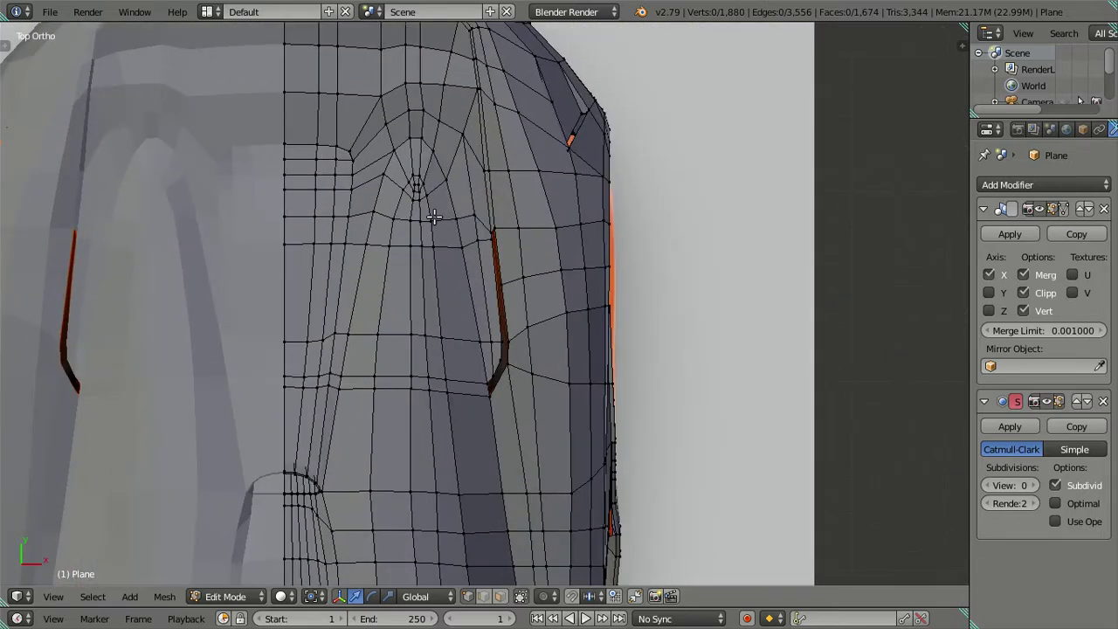
{"action": "scroll", "coordinate": [448, 405], "scroll_direction": "down", "scroll_amount": 5, "text": "shift"}
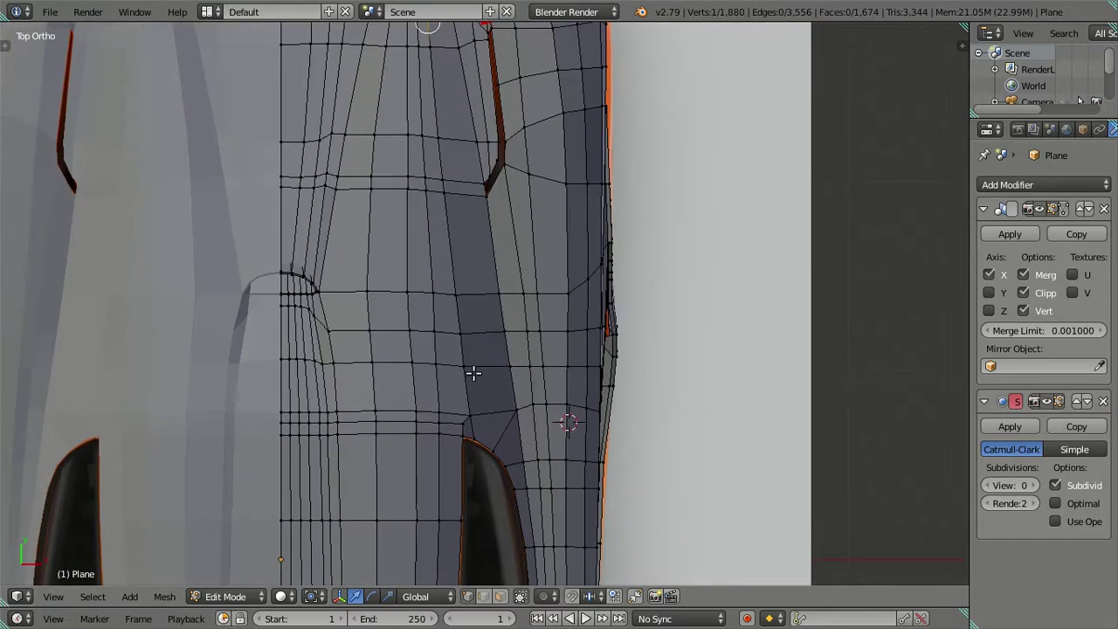
{"action": "left_click", "coordinate": [472, 405], "text": "alt"}
{"action": "scroll", "coordinate": [470, 402], "scroll_direction": "up", "scroll_amount": 1, "text": "shift"}
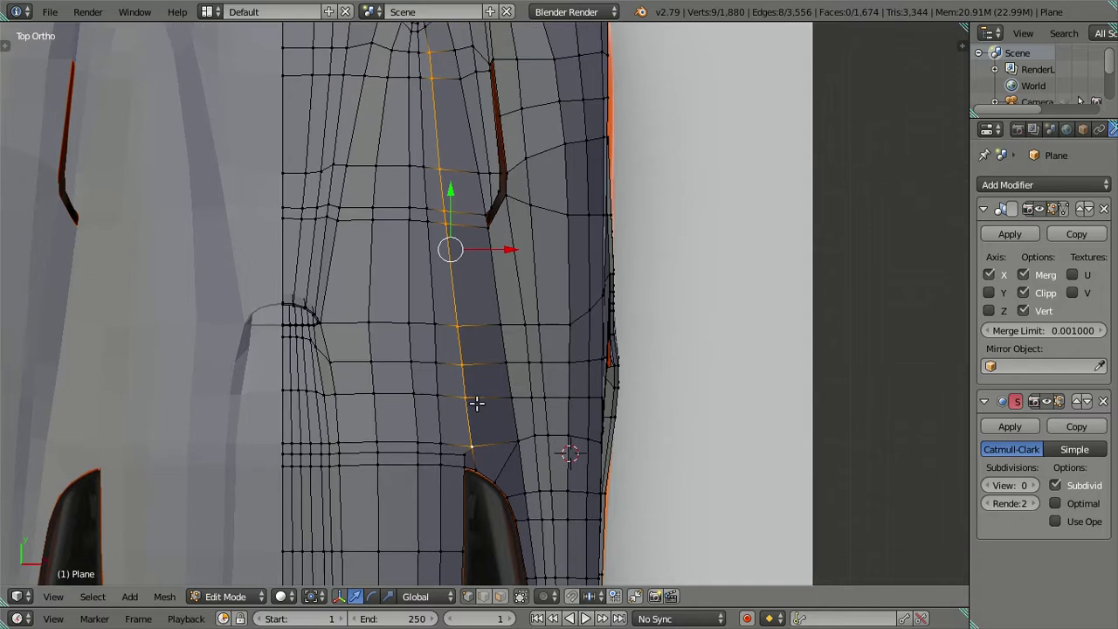
{"action": "scroll", "coordinate": [474, 399], "scroll_direction": "up", "scroll_amount": 1, "text": "shift"}
{"action": "key", "text": "g"}
{"action": "key", "text": "x"}
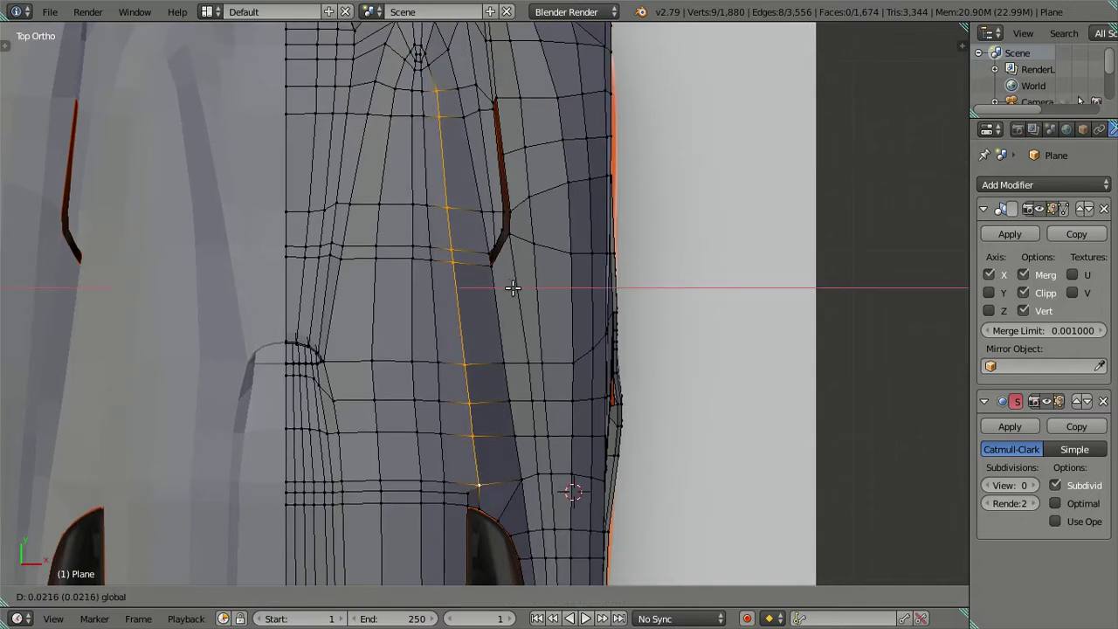
{"action": "left_click", "coordinate": [513, 289]}
Drop the loop's top and bottom vertices and slide the remaining part along X
{"action": "scroll", "coordinate": [498, 312], "scroll_direction": "up", "scroll_amount": 1, "text": "shift"}
{"action": "scroll", "coordinate": [451, 440], "scroll_direction": "up", "scroll_amount": 2}
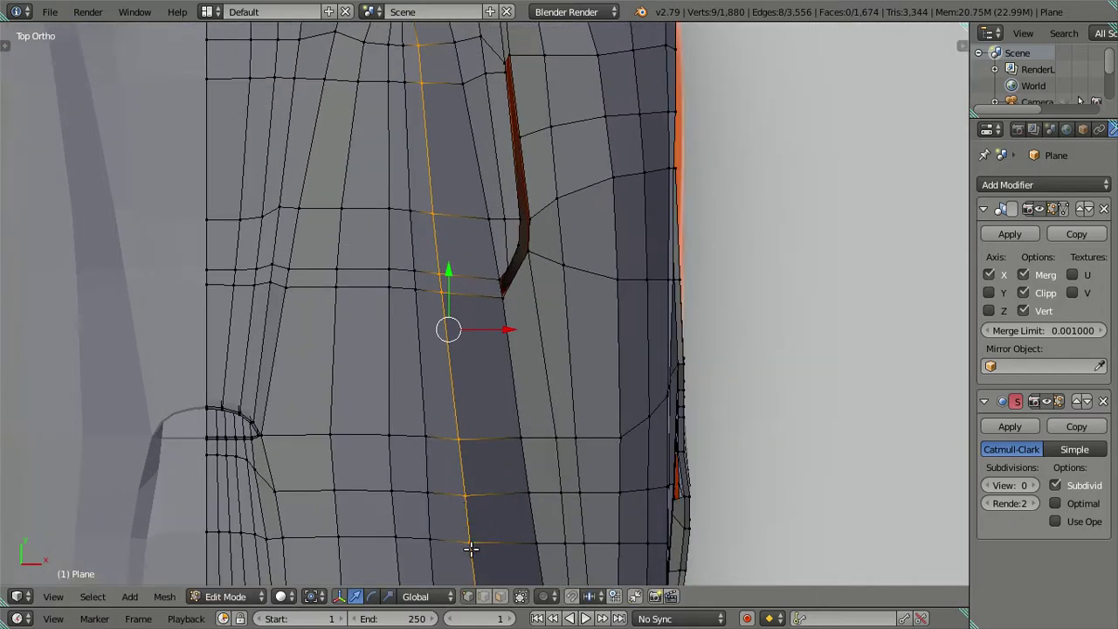
{"action": "scroll", "coordinate": [477, 514], "scroll_direction": "down", "scroll_amount": 3}
{"action": "scroll", "coordinate": [478, 502], "scroll_direction": "down", "scroll_amount": 2, "text": "shift"}
{"action": "scroll", "coordinate": [478, 480], "scroll_direction": "up", "scroll_amount": 3}
{"action": "right_click", "coordinate": [480, 488], "text": "shift"}
{"action": "mouse_move", "coordinate": [503, 464]}
{"action": "middle_mouse_down"}
{"action": "mouse_move", "coordinate": [489, 316]}
{"action": "mouse_move", "coordinate": [494, 330]}
{"action": "mouse_move", "coordinate": [498, 319]}
{"action": "middle_mouse_up"}
{"action": "scroll", "coordinate": [498, 319], "scroll_direction": "up", "scroll_amount": 2}
{"action": "scroll", "coordinate": [444, 303], "scroll_direction": "up", "scroll_amount": 1}
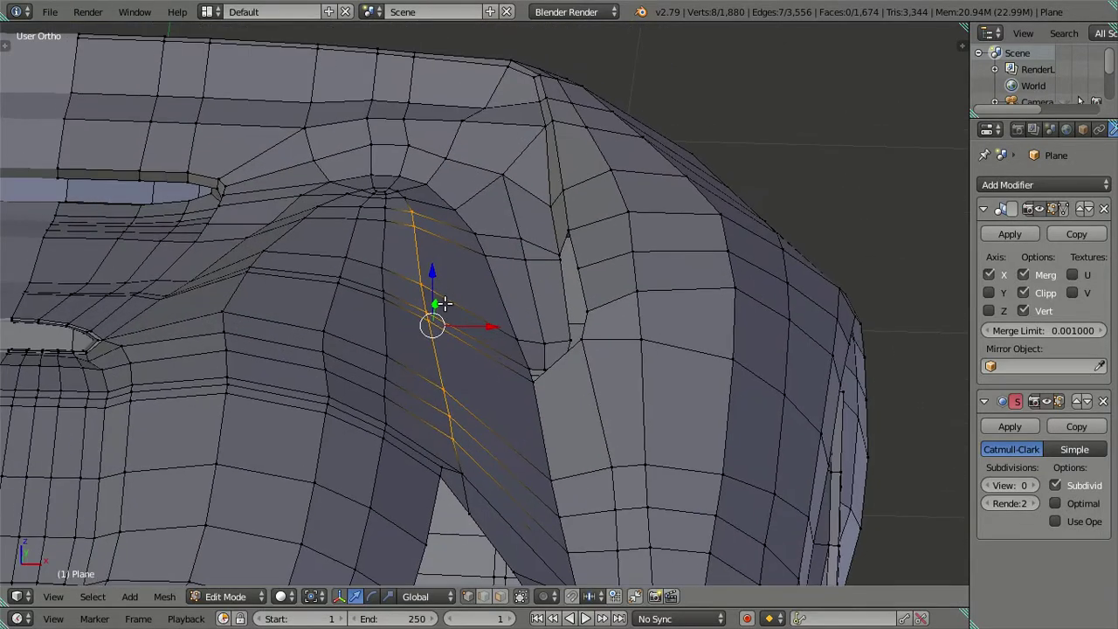
{"action": "scroll", "coordinate": [444, 303], "scroll_direction": "up", "scroll_amount": 2}
{"action": "right_click", "coordinate": [384, 185], "text": "shift"}
{"action": "left_click_drag", "start_coordinate": [463, 343], "coordinate": [466, 357]}
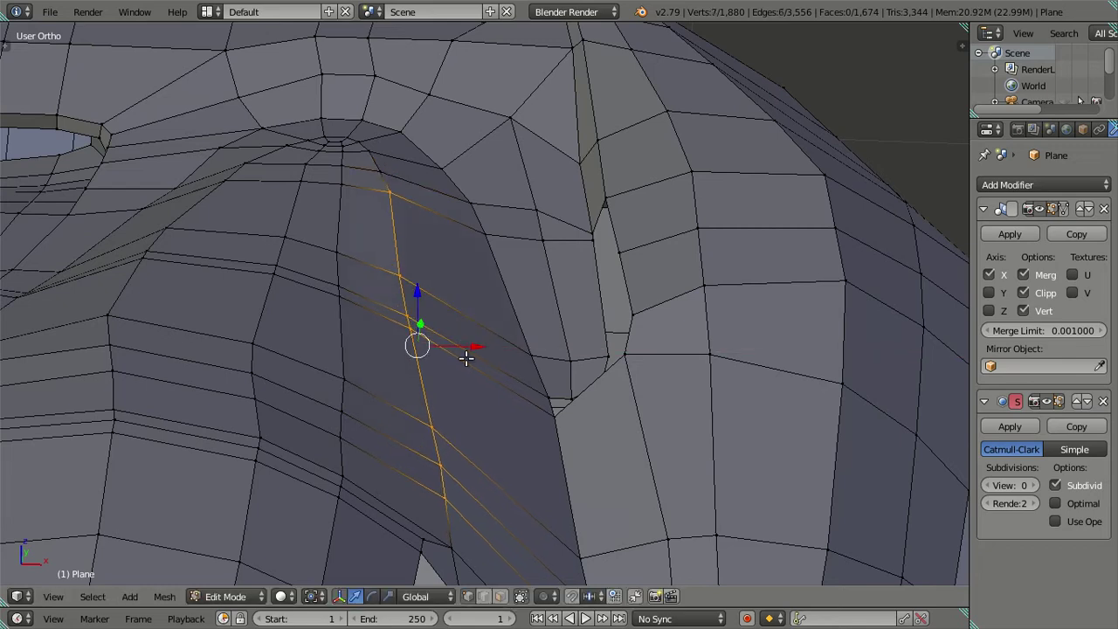
Nudge two individual vertices of the loop along X, then clear the selection
{"action": "right_click", "coordinate": [396, 267]}
{"action": "left_click_drag", "start_coordinate": [459, 301], "coordinate": [464, 303]}
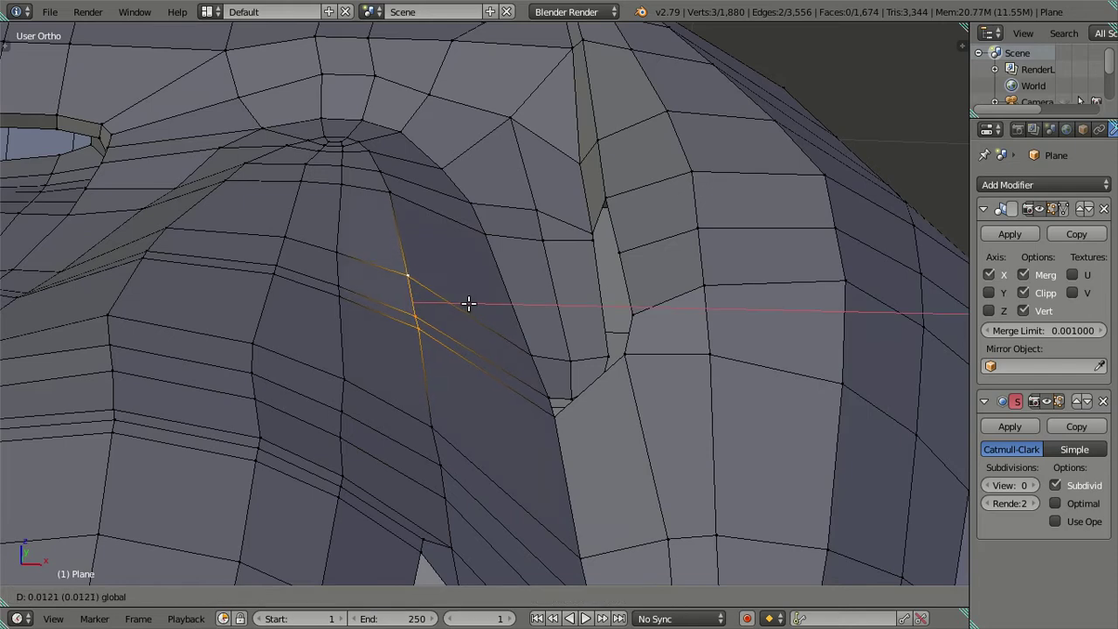
{"action": "right_click", "coordinate": [439, 427]}
{"action": "left_click_drag", "start_coordinate": [476, 424], "coordinate": [480, 424]}
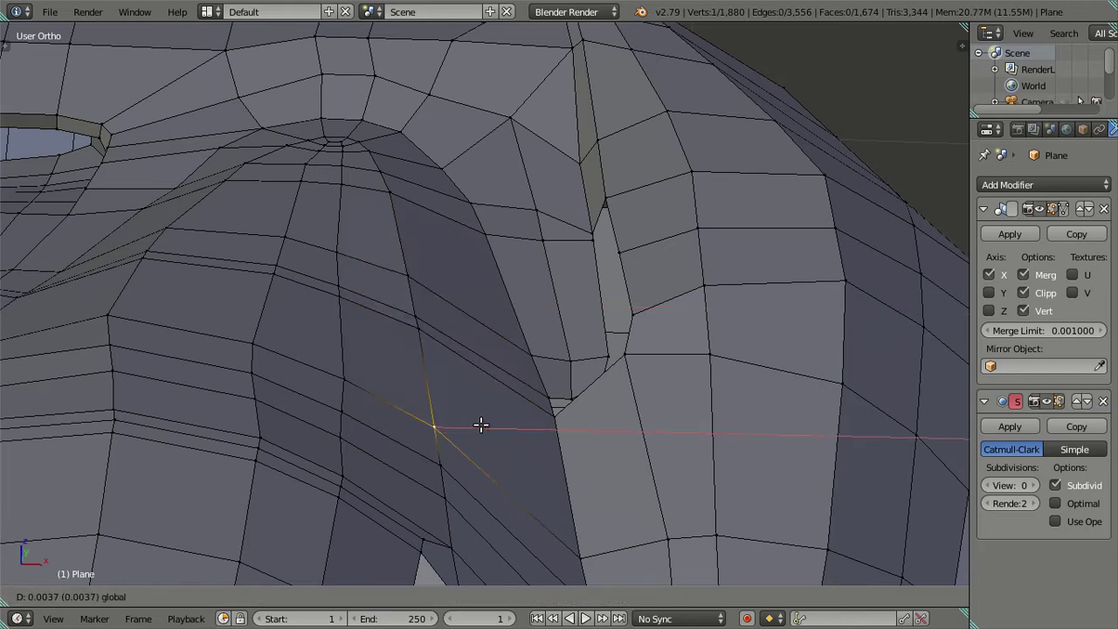
{"action": "left_click", "coordinate": [481, 425]}
{"action": "key", "text": "a"}
{"action": "scroll", "coordinate": [466, 424], "scroll_direction": "down", "scroll_amount": 2}
In Top view, slide the vertical edge loop through the front pole left along X
{"action": "scroll", "coordinate": [454, 376], "scroll_direction": "down", "scroll_amount": 2}
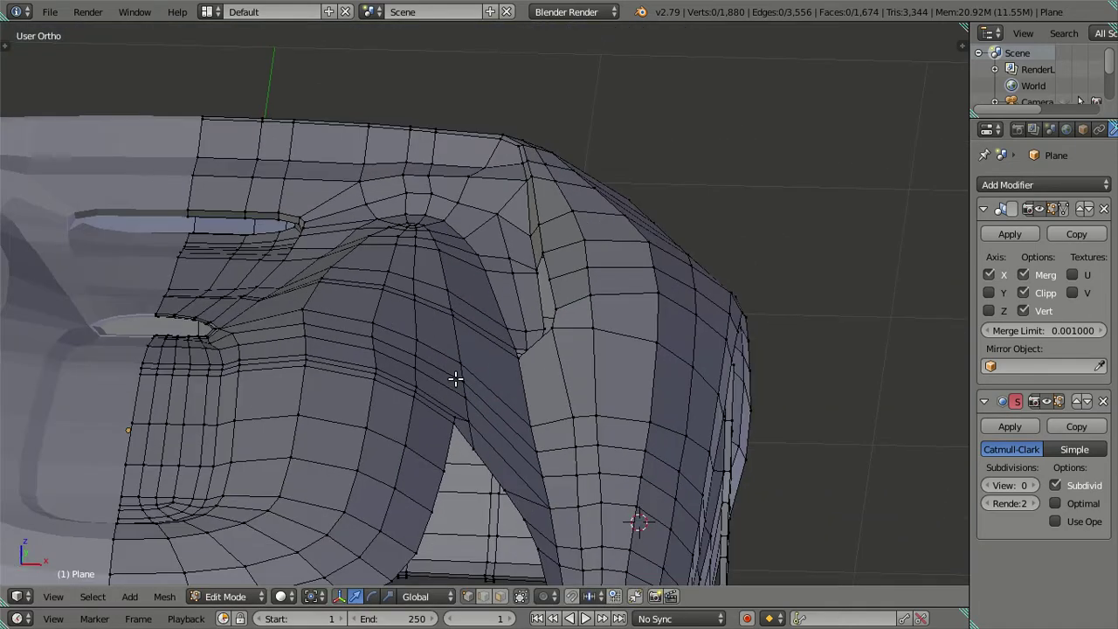
{"action": "scroll", "coordinate": [455, 352], "scroll_direction": "down", "scroll_amount": 2}
{"action": "mouse_move", "coordinate": [455, 352]}
{"action": "middle_mouse_down"}
{"action": "mouse_move", "coordinate": [442, 344]}
{"action": "mouse_move", "coordinate": [437, 419]}
{"action": "mouse_move", "coordinate": [448, 454]}
{"action": "mouse_move", "coordinate": [433, 391]}
{"action": "middle_mouse_up"}
{"action": "scroll", "coordinate": [442, 344], "scroll_direction": "up", "scroll_amount": 3}
{"action": "key", "text": "KP_7"}
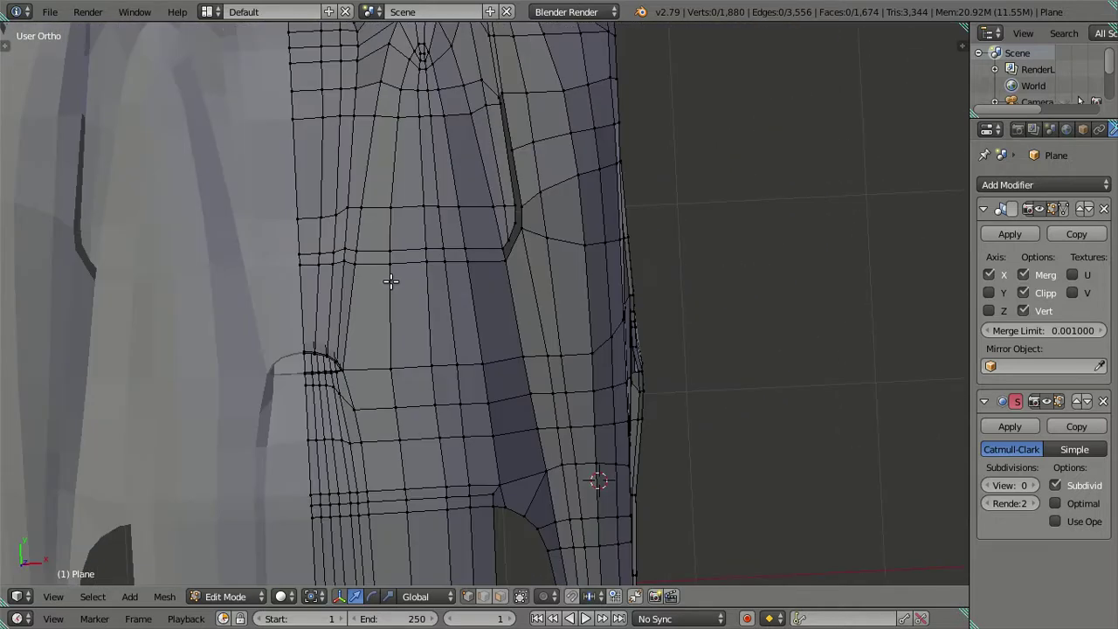
{"action": "scroll", "coordinate": [419, 192], "scroll_direction": "up", "scroll_amount": 1}
{"action": "scroll", "coordinate": [441, 227], "scroll_direction": "up", "scroll_amount": 1}
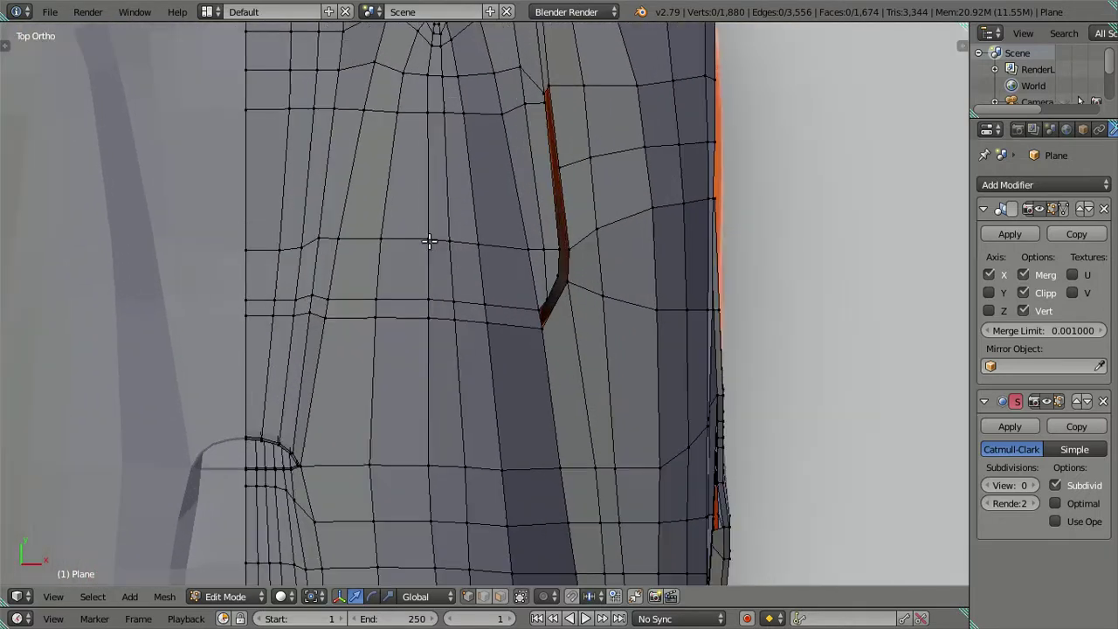
{"action": "scroll", "coordinate": [434, 541], "scroll_direction": "down", "scroll_amount": 2}
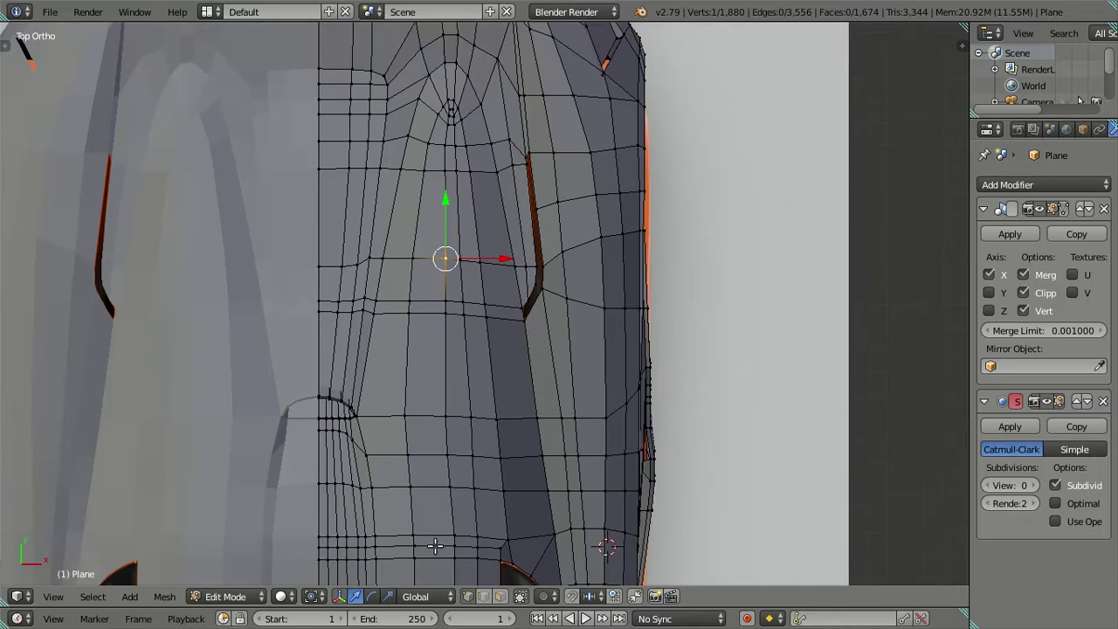
{"action": "middle_click_drag", "start_coordinate": [460, 517], "coordinate": [477, 334], "text": "shift"}
{"action": "left_click", "coordinate": [469, 374], "text": "alt"}
{"action": "scroll", "coordinate": [517, 314], "scroll_direction": "up", "scroll_amount": 3, "text": "shift"}
{"action": "left_click_drag", "start_coordinate": [532, 352], "coordinate": [524, 353]}
Move the single vertex below the pole 0.0072 left along X
{"action": "scroll", "coordinate": [519, 355], "scroll_direction": "down", "scroll_amount": 3}
{"action": "middle_click_drag", "start_coordinate": [518, 332], "coordinate": [519, 210], "text": "shift"}
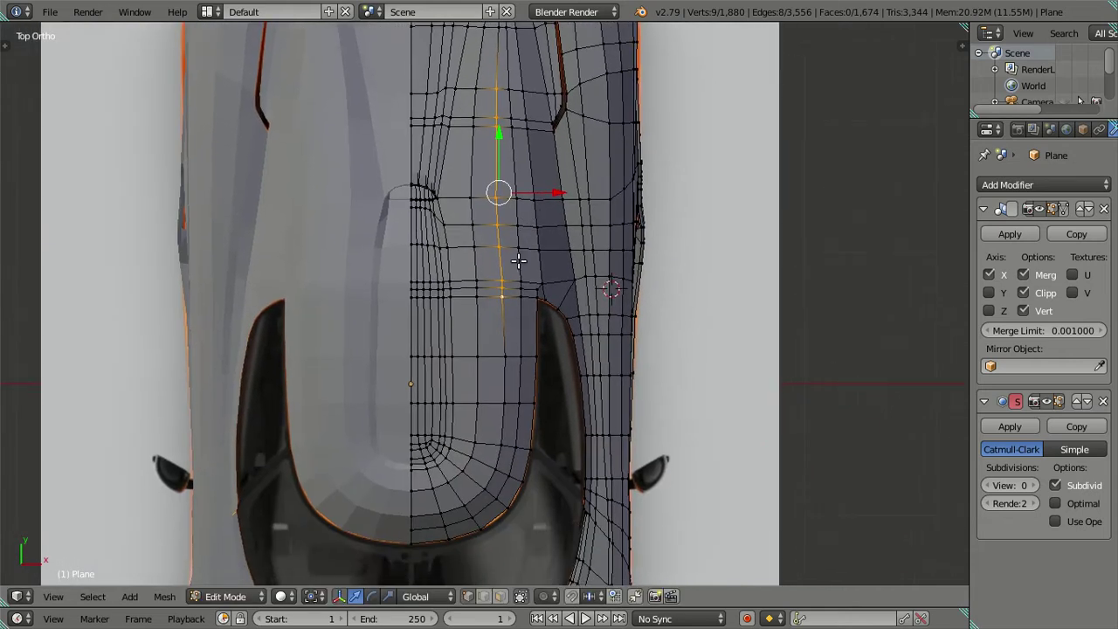
{"action": "scroll", "coordinate": [508, 496], "scroll_direction": "up", "scroll_amount": 2}
{"action": "scroll", "coordinate": [508, 496], "scroll_direction": "up", "scroll_amount": 3}
{"action": "middle_click_drag", "start_coordinate": [499, 437], "coordinate": [502, 342], "text": "shift"}
{"action": "scroll", "coordinate": [516, 314], "scroll_direction": "up", "scroll_amount": 3}
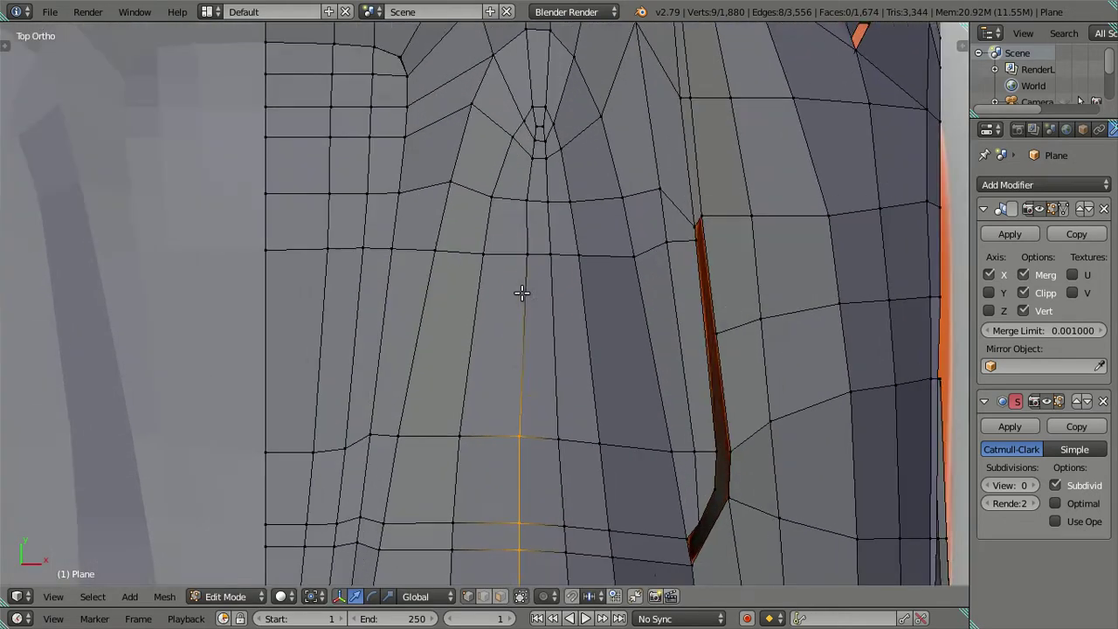
{"action": "middle_click_drag", "start_coordinate": [522, 292], "coordinate": [509, 364], "text": "shift"}
{"action": "right_click", "coordinate": [512, 342]}
{"action": "scroll", "coordinate": [524, 346], "scroll_direction": "up", "scroll_amount": 2}
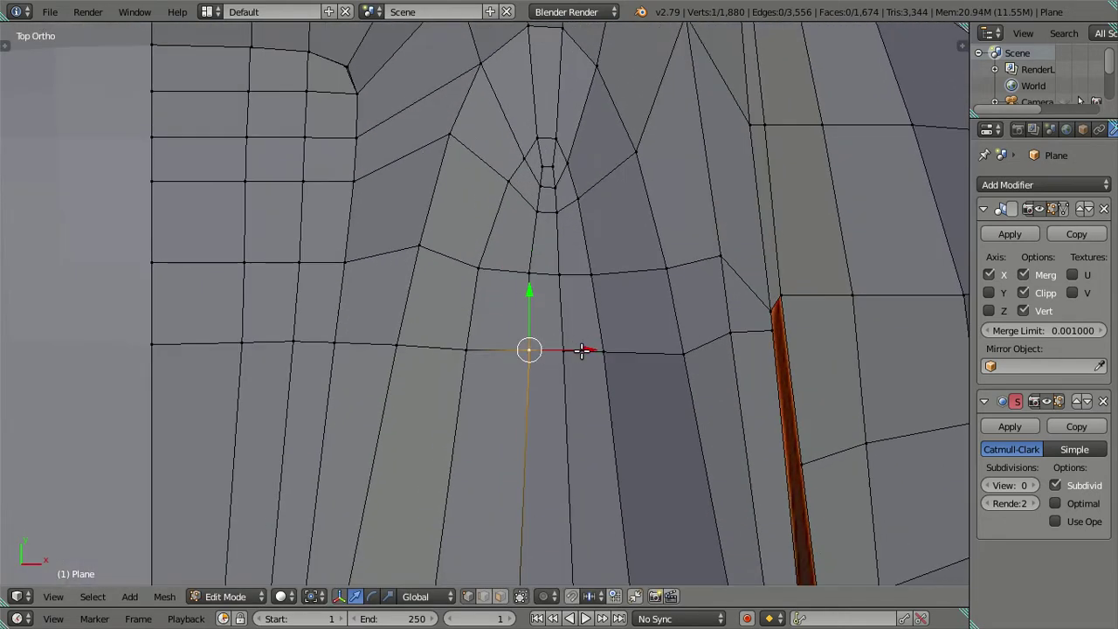
{"action": "left_click_drag", "start_coordinate": [582, 350], "coordinate": [572, 350]}
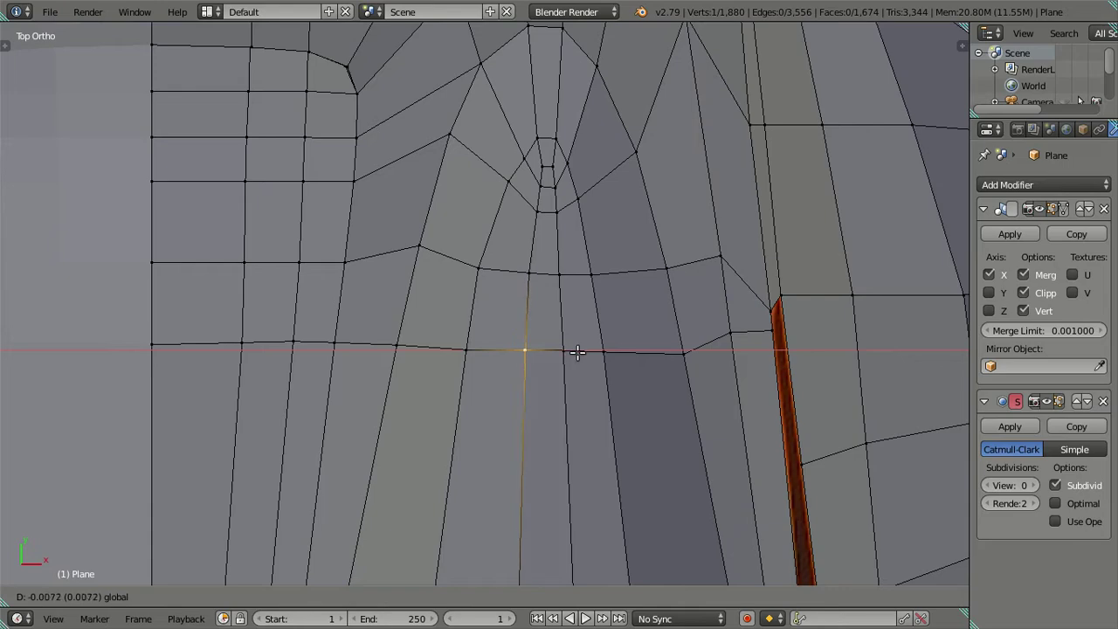
{"action": "left_click_drag", "start_coordinate": [576, 351], "coordinate": [572, 351]}
{"action": "scroll", "coordinate": [570, 350], "scroll_direction": "down", "scroll_amount": 5}
{"action": "mouse_move", "coordinate": [570, 350]}
{"action": "middle_mouse_down"}
{"action": "mouse_move", "coordinate": [539, 454]}
{"action": "mouse_move", "coordinate": [551, 294]}
{"action": "mouse_move", "coordinate": [568, 375]}
{"action": "mouse_move", "coordinate": [561, 305]}
{"action": "mouse_move", "coordinate": [435, 369]}
{"action": "mouse_move", "coordinate": [407, 309]}
{"action": "mouse_move", "coordinate": [365, 302]}
{"action": "middle_mouse_up"}
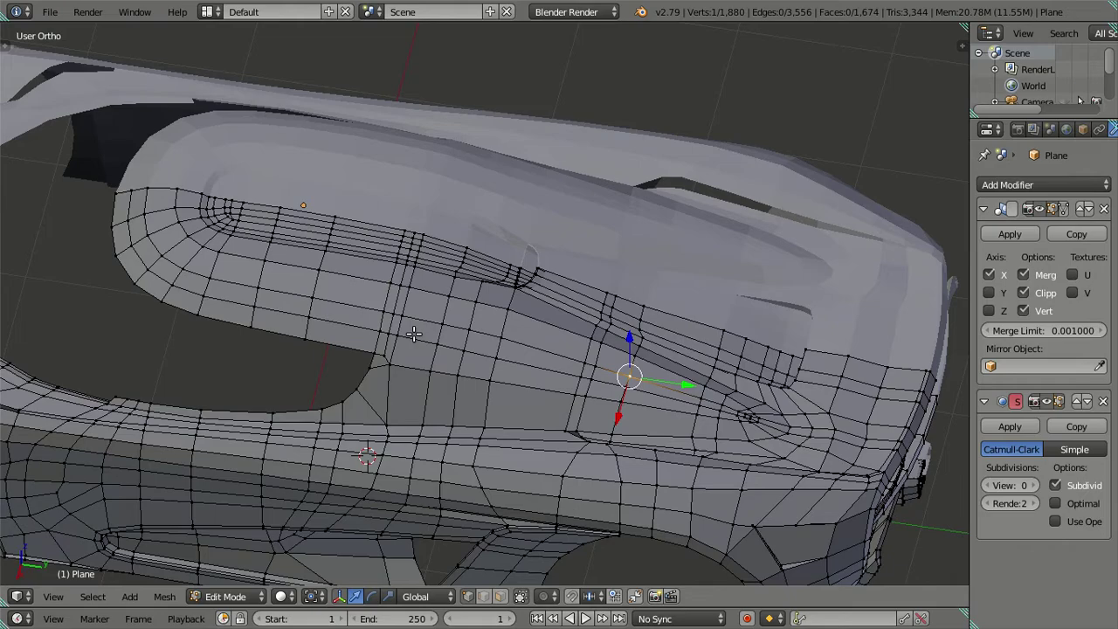
Dissolve the lower-side edge loop, leaving 1,848 vertices, 3,494 edges and 1,644 faces
{"action": "mouse_move", "coordinate": [414, 334]}
{"action": "middle_mouse_down"}
{"action": "mouse_move", "coordinate": [462, 392]}
{"action": "mouse_move", "coordinate": [469, 370]}
{"action": "mouse_move", "coordinate": [524, 384]}
{"action": "mouse_move", "coordinate": [597, 484]}
{"action": "mouse_move", "coordinate": [554, 341]}
{"action": "mouse_move", "coordinate": [455, 301]}
{"action": "mouse_move", "coordinate": [429, 363]}
{"action": "mouse_move", "coordinate": [441, 383]}
{"action": "middle_mouse_up"}
{"action": "right_click", "coordinate": [504, 361], "text": "alt"}
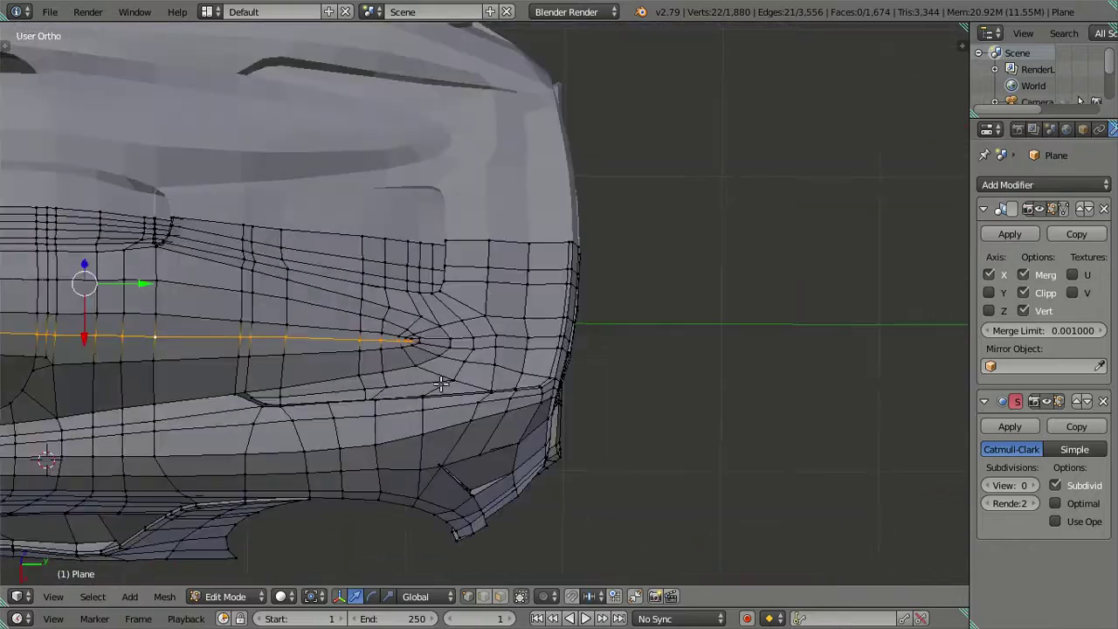
{"action": "scroll", "coordinate": [441, 382], "scroll_direction": "up", "scroll_amount": 3}
{"action": "mouse_move", "coordinate": [532, 378]}
{"action": "middle_mouse_down"}
{"action": "mouse_move", "coordinate": [533, 449]}
{"action": "mouse_move", "coordinate": [474, 419]}
{"action": "mouse_move", "coordinate": [433, 438]}
{"action": "mouse_move", "coordinate": [451, 399]}
{"action": "middle_mouse_up"}
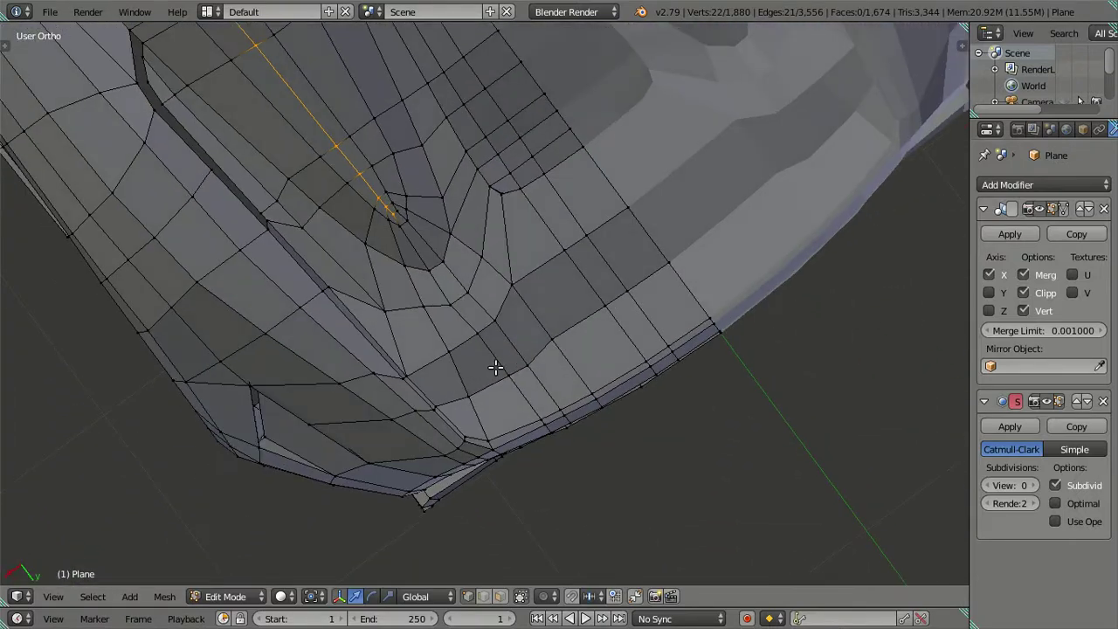
{"action": "mouse_move", "coordinate": [525, 395]}
{"action": "middle_mouse_down"}
{"action": "mouse_move", "coordinate": [529, 474]}
{"action": "mouse_move", "coordinate": [522, 393]}
{"action": "middle_mouse_up"}
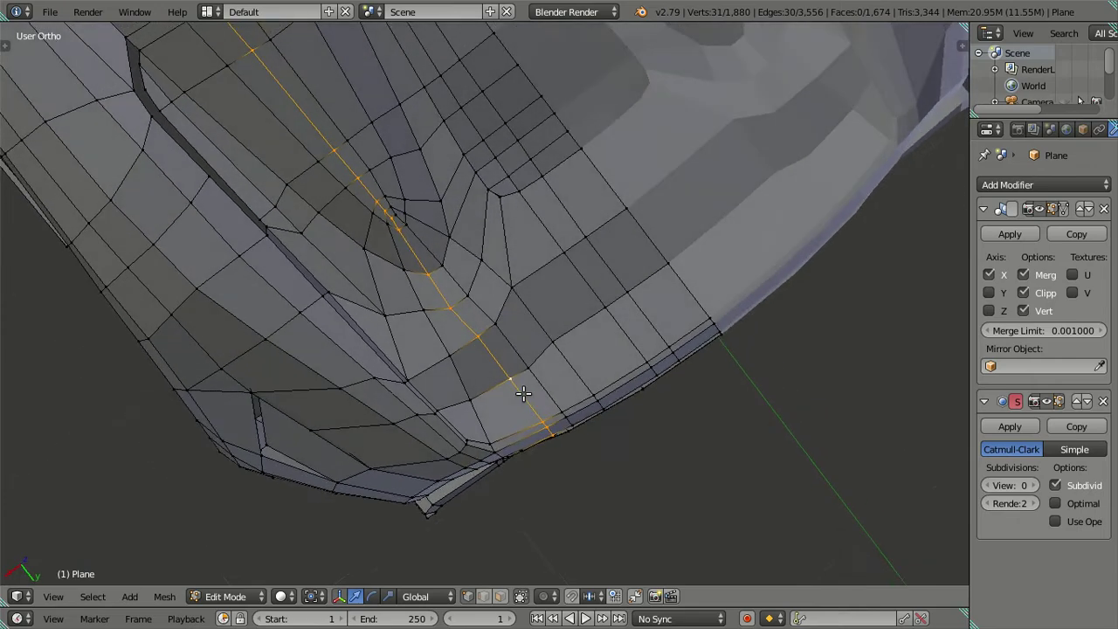
{"action": "key", "text": "x"}
{"action": "left_click", "coordinate": [644, 305]}
{"action": "mouse_move", "coordinate": [643, 305]}
{"action": "middle_mouse_down"}
{"action": "mouse_move", "coordinate": [494, 392]}
{"action": "mouse_move", "coordinate": [465, 334]}
{"action": "mouse_move", "coordinate": [687, 373]}
{"action": "mouse_move", "coordinate": [384, 317]}
{"action": "mouse_move", "coordinate": [332, 375]}
{"action": "mouse_move", "coordinate": [431, 244]}
{"action": "mouse_move", "coordinate": [545, 253]}
{"action": "mouse_move", "coordinate": [509, 451]}
{"action": "mouse_move", "coordinate": [444, 420]}
{"action": "middle_mouse_up"}
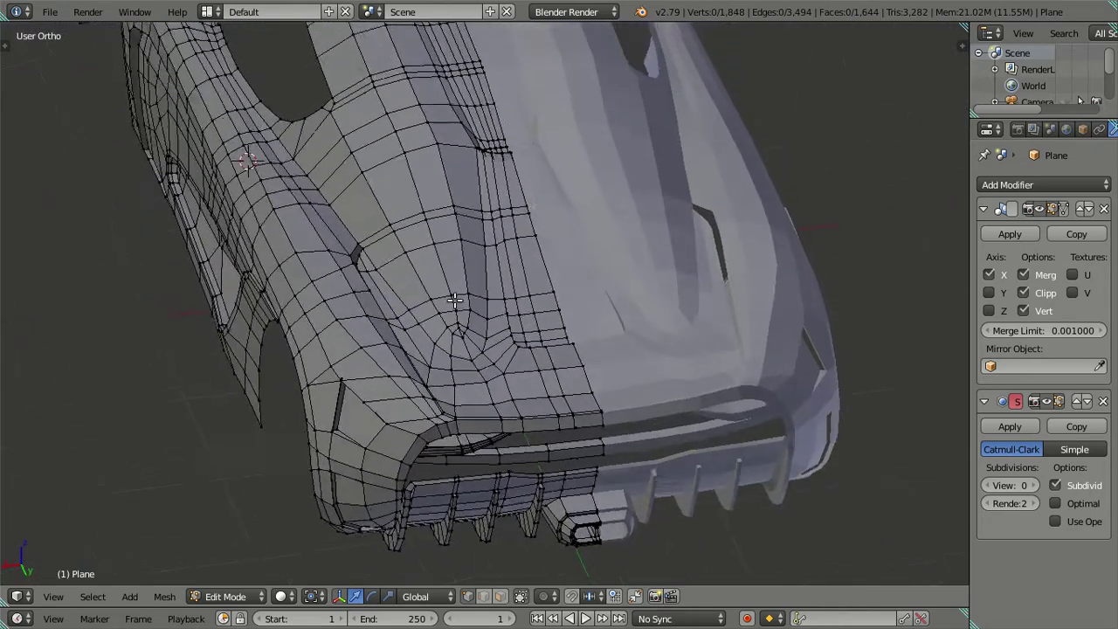
Cancel a trial move of a vertical edge loop and frame the star pole from the front
{"action": "right_click", "coordinate": [462, 390], "text": "alt"}
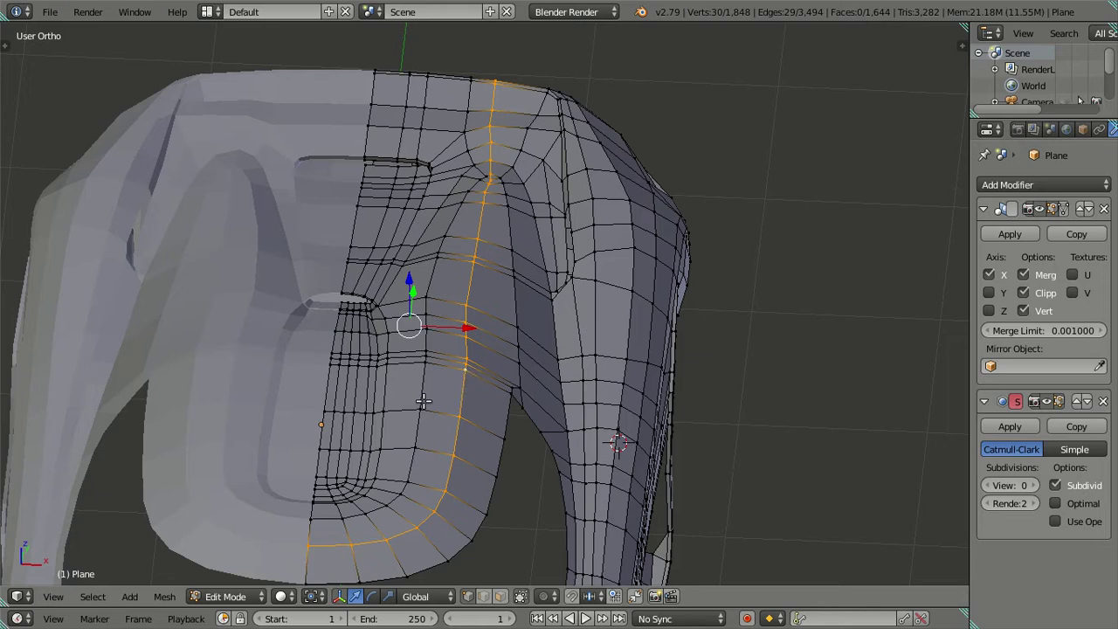
{"action": "key", "text": "g"}
{"action": "key", "text": "Escape"}
{"action": "middle_click_drag", "start_coordinate": [467, 324], "coordinate": [490, 399]}
{"action": "scroll", "coordinate": [488, 371], "scroll_direction": "up", "scroll_amount": 1}
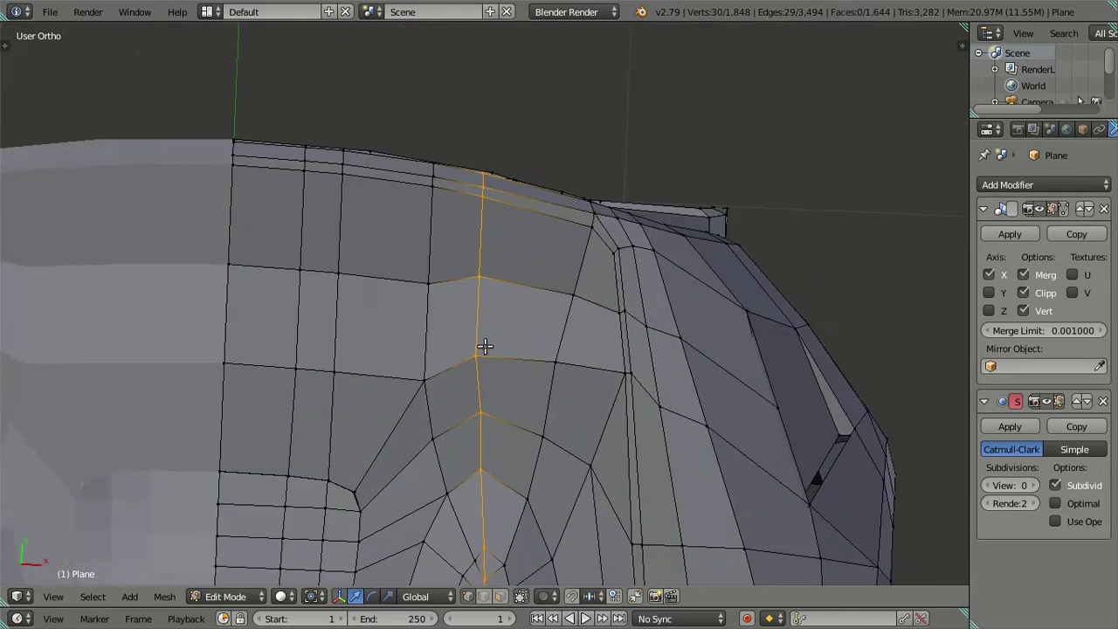
{"action": "scroll", "coordinate": [485, 338], "scroll_direction": "up", "scroll_amount": 2}
{"action": "key", "text": "a"}
{"action": "scroll", "coordinate": [479, 338], "scroll_direction": "down", "scroll_amount": 2}
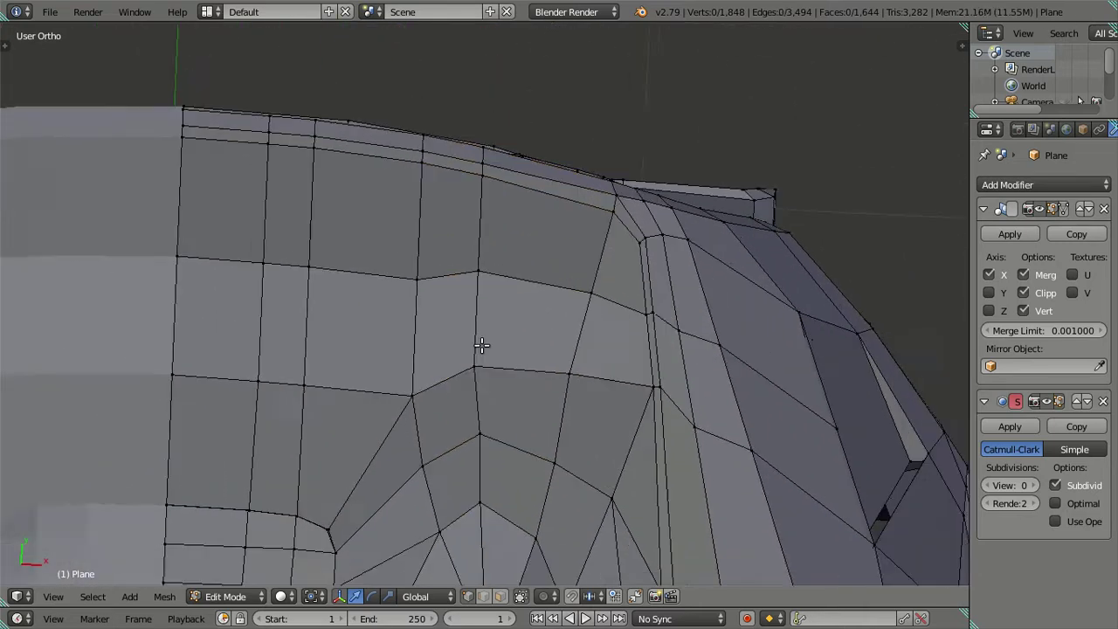
{"action": "middle_click_drag", "start_coordinate": [489, 446], "coordinate": [489, 248]}
{"action": "scroll", "coordinate": [498, 301], "scroll_direction": "up", "scroll_amount": 1}
{"action": "scroll", "coordinate": [498, 299], "scroll_direction": "down", "scroll_amount": 1}
{"action": "scroll", "coordinate": [489, 248], "scroll_direction": "up", "scroll_amount": 2}
Slide the star-pole vertex left and down, then nudge the vertices beside and below it along X
{"action": "right_click", "coordinate": [476, 202]}
{"action": "scroll", "coordinate": [503, 276], "scroll_direction": "up", "scroll_amount": 1}
{"action": "scroll", "coordinate": [536, 274], "scroll_direction": "up", "scroll_amount": 1}
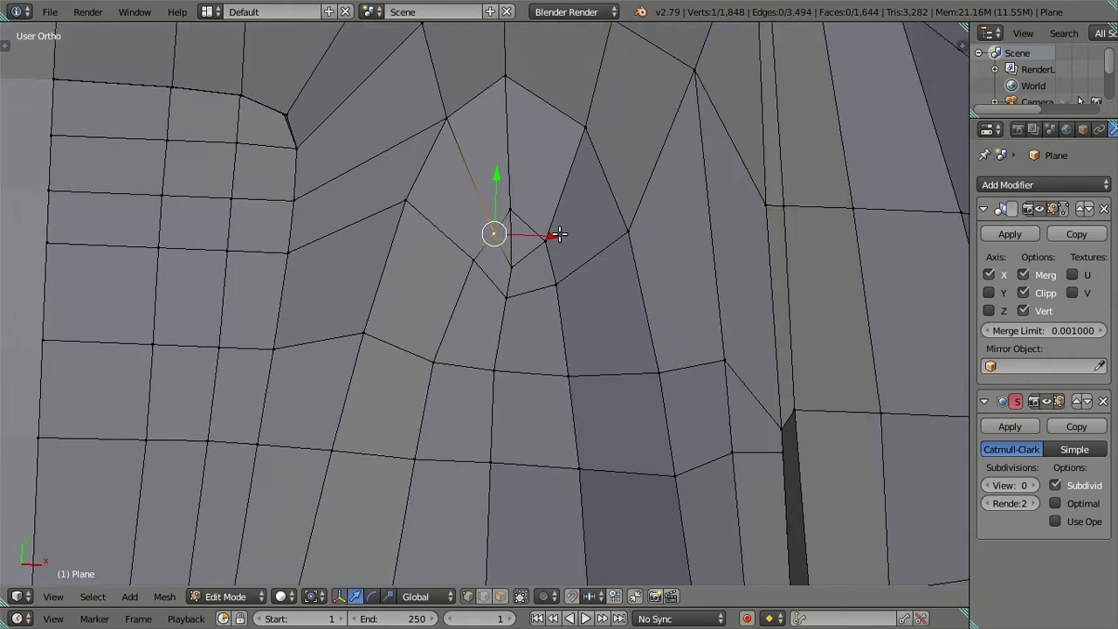
{"action": "left_click_drag", "start_coordinate": [558, 234], "coordinate": [549, 230]}
{"action": "mouse_move", "coordinate": [474, 233]}
{"action": "left_mouse_down"}
{"action": "mouse_move", "coordinate": [473, 263]}
{"action": "mouse_move", "coordinate": [508, 262]}
{"action": "left_mouse_up"}
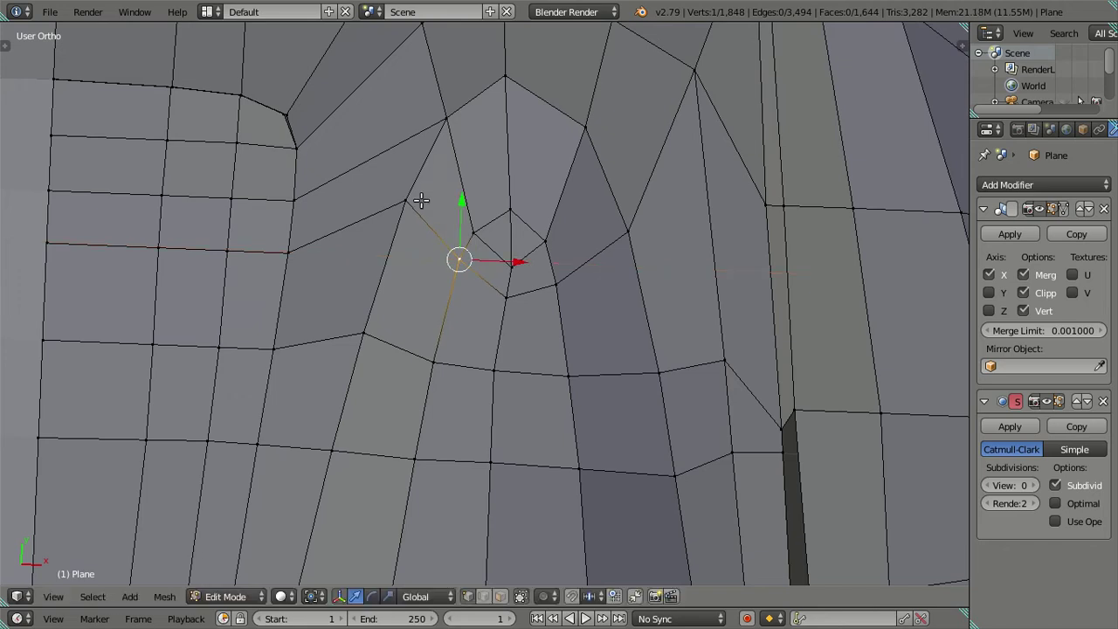
{"action": "left_click_drag", "start_coordinate": [459, 200], "coordinate": [469, 221]}
{"action": "right_click", "coordinate": [511, 270]}
{"action": "left_click_drag", "start_coordinate": [563, 272], "coordinate": [556, 276]}
{"action": "right_click", "coordinate": [494, 370]}
{"action": "left_click_drag", "start_coordinate": [541, 370], "coordinate": [553, 374]}
{"action": "right_click", "coordinate": [492, 464]}
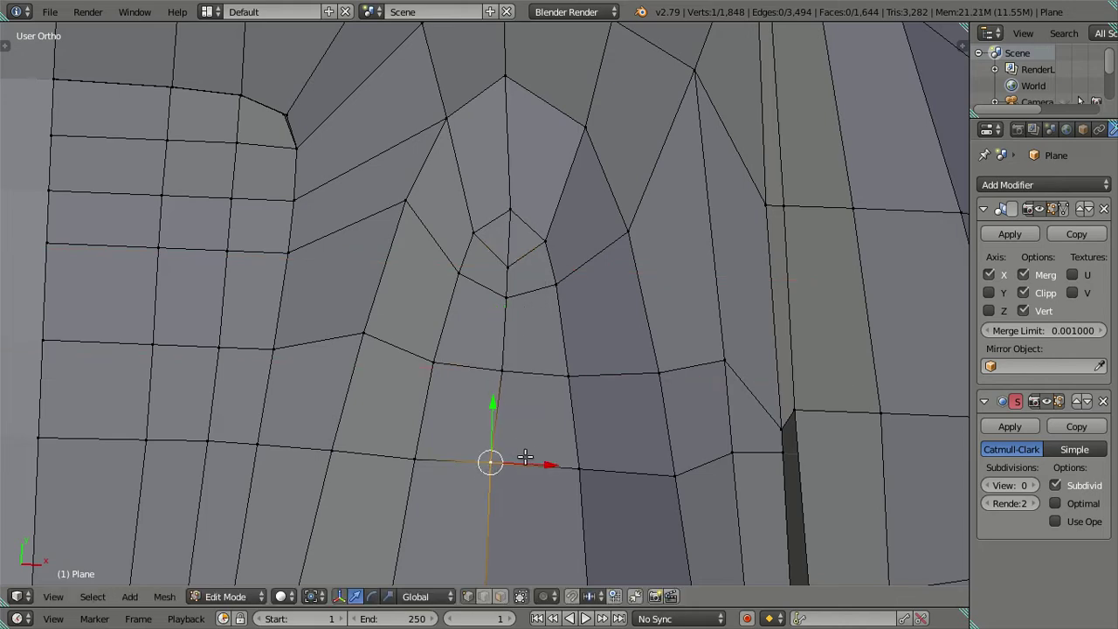
{"action": "left_click_drag", "start_coordinate": [526, 462], "coordinate": [545, 462]}
{"action": "left_click", "coordinate": [545, 462]}
Shift the two vertices above and below the pole sideways along X to even the faces
{"action": "scroll", "coordinate": [514, 355], "scroll_direction": "down", "scroll_amount": 2}
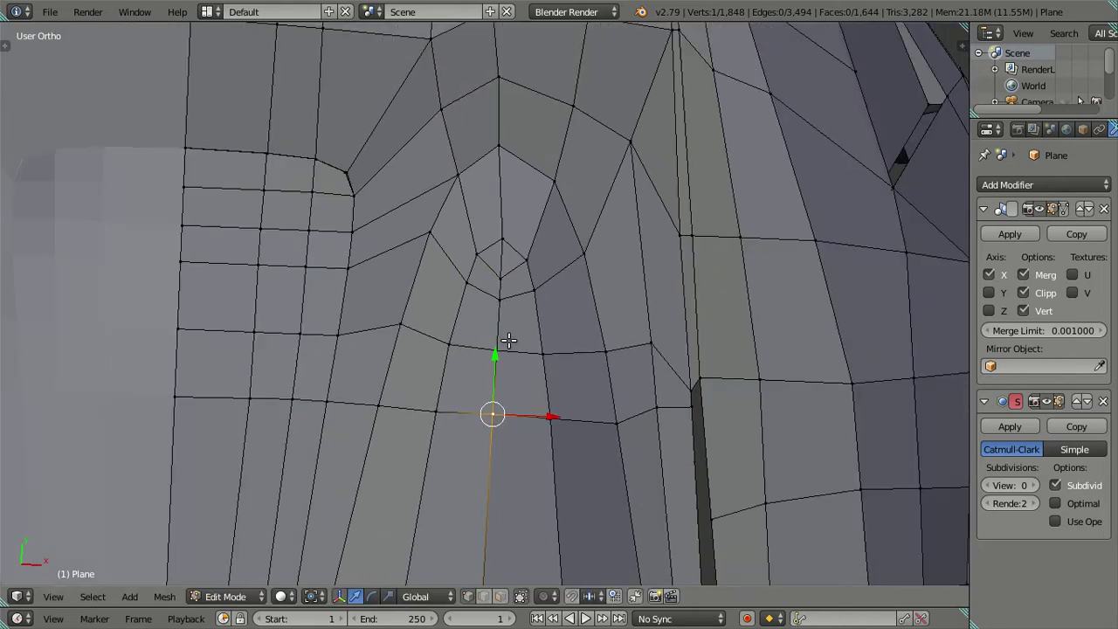
{"action": "scroll", "coordinate": [519, 350], "scroll_direction": "up", "scroll_amount": 2}
{"action": "scroll", "coordinate": [504, 309], "scroll_direction": "up", "scroll_amount": 2, "text": "shift"}
{"action": "right_click", "coordinate": [500, 252]}
{"action": "right_click", "coordinate": [504, 322], "text": "shift"}
{"action": "key", "text": "g"}
{"action": "key", "text": "x"}
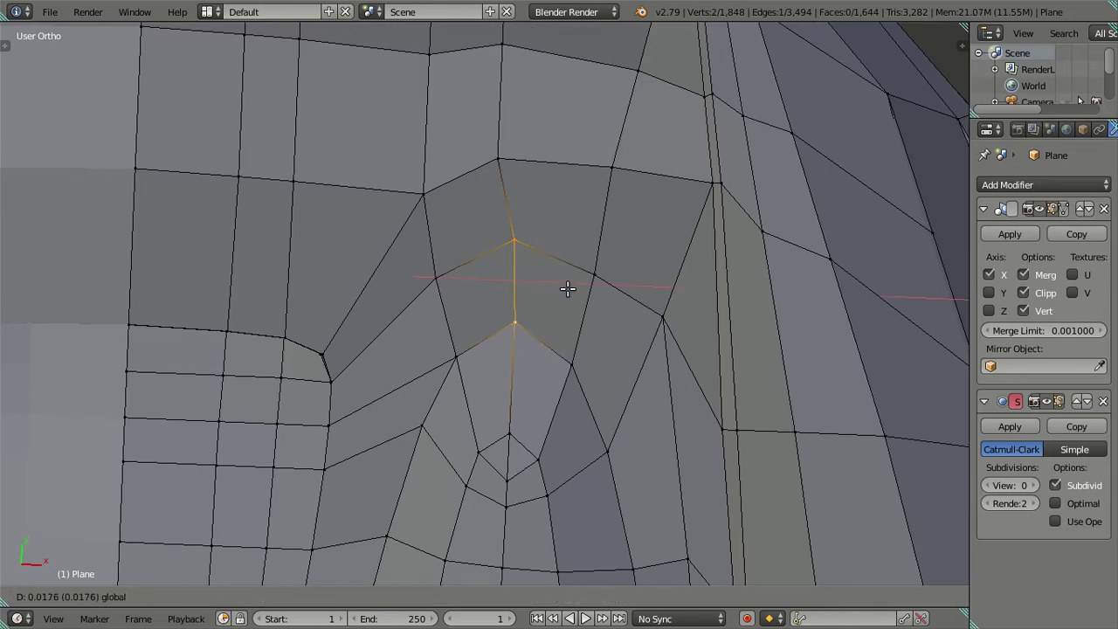
{"action": "left_click", "coordinate": [566, 288]}
{"action": "scroll", "coordinate": [566, 288], "scroll_direction": "down", "scroll_amount": 2}
{"action": "key", "text": "a"}
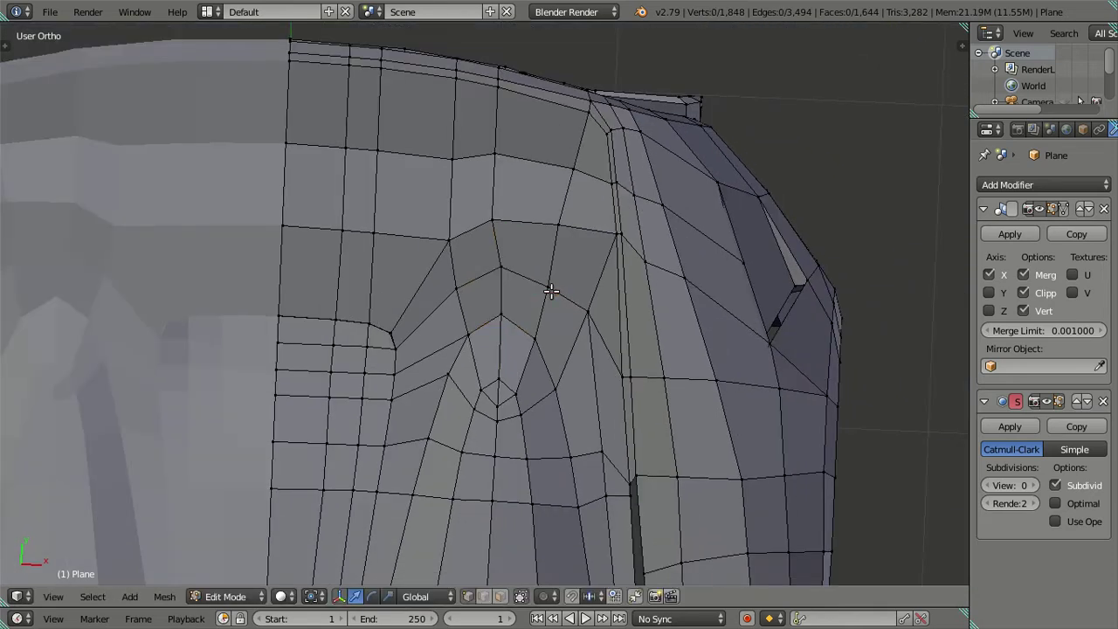
{"action": "middle_click_drag", "start_coordinate": [566, 288], "coordinate": [551, 237]}
{"action": "scroll", "coordinate": [551, 237], "scroll_direction": "up", "scroll_amount": 3}
{"action": "scroll", "coordinate": [550, 233], "scroll_direction": "up", "scroll_amount": 1}
{"action": "scroll", "coordinate": [549, 227], "scroll_direction": "down", "scroll_amount": 2}
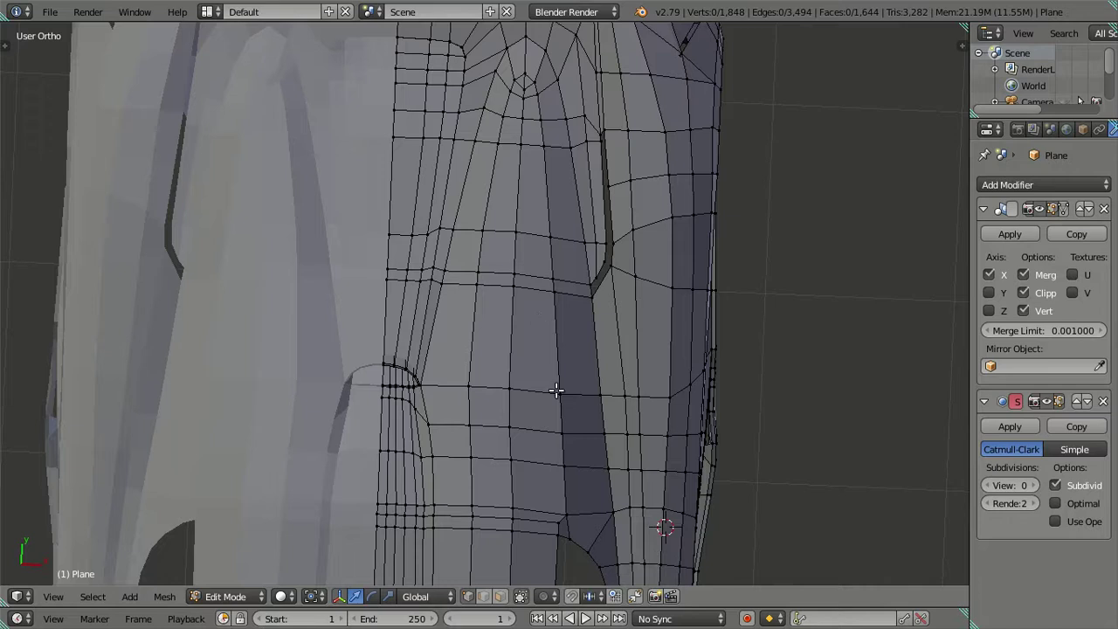
{"action": "scroll", "coordinate": [554, 387], "scroll_direction": "down", "scroll_amount": 2}
{"action": "scroll", "coordinate": [565, 444], "scroll_direction": "up", "scroll_amount": 3}
Preview the car body in Object Mode with viewport subdivision raised to 2
{"action": "key", "text": "Tab"}
{"action": "scroll", "coordinate": [561, 249], "scroll_direction": "down", "scroll_amount": 3}
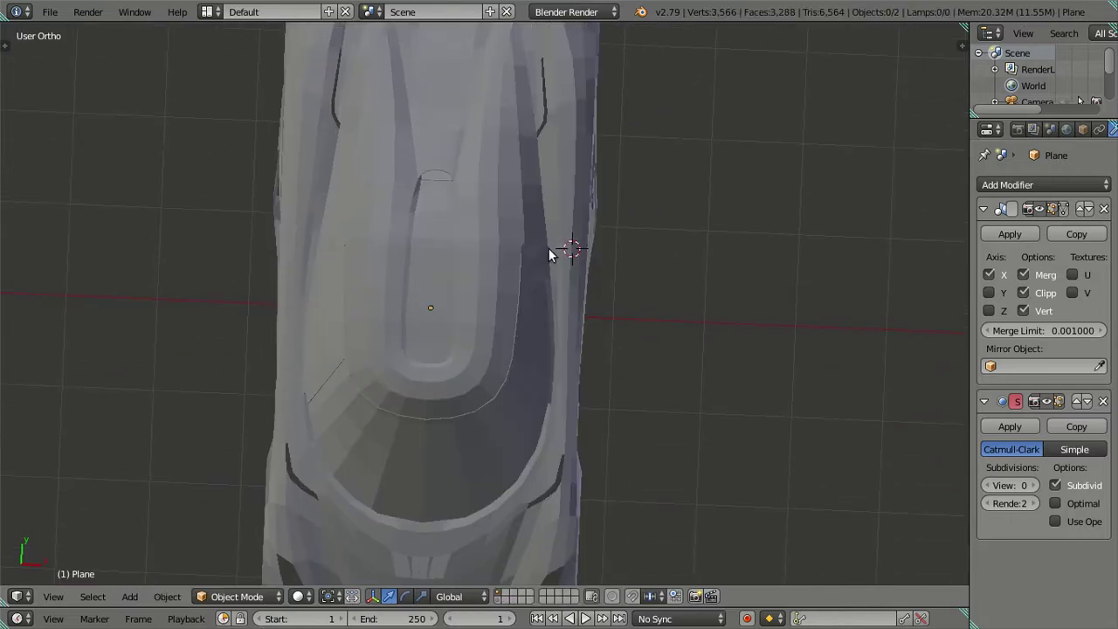
{"action": "scroll", "coordinate": [568, 375], "scroll_direction": "down", "scroll_amount": 2}
{"action": "middle_click_drag", "start_coordinate": [569, 375], "coordinate": [507, 259]}
{"action": "scroll", "coordinate": [815, 398], "scroll_direction": "up", "scroll_amount": 2}
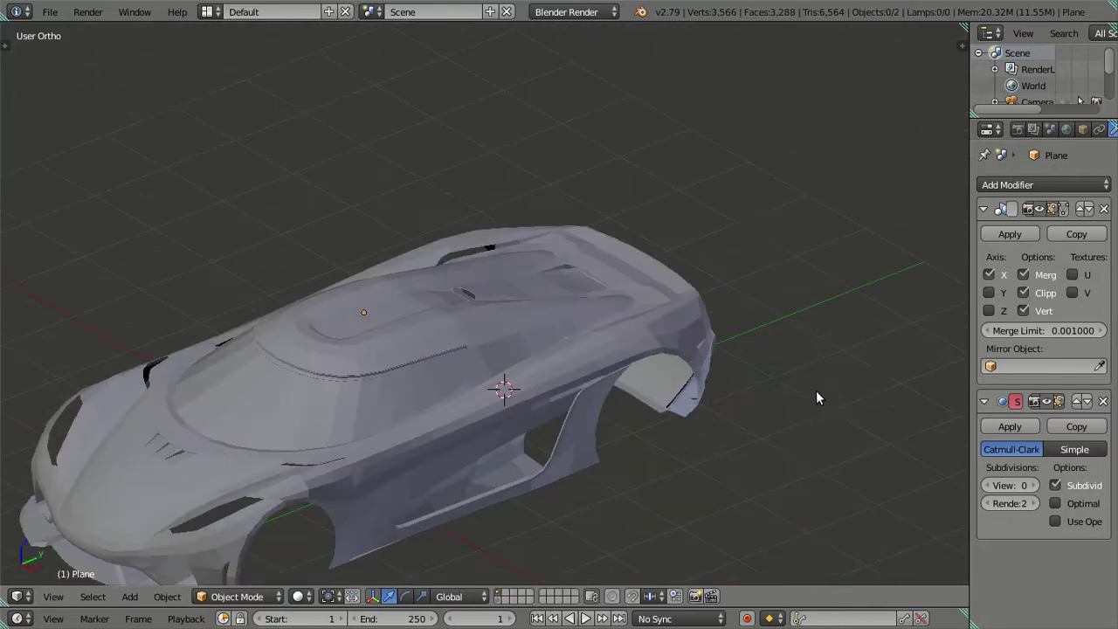
{"action": "left_click", "coordinate": [1029, 484]}
{"action": "left_click", "coordinate": [1029, 485]}
{"action": "mouse_move", "coordinate": [594, 366]}
{"action": "middle_mouse_down"}
{"action": "mouse_move", "coordinate": [533, 331]}
{"action": "mouse_move", "coordinate": [498, 290]}
{"action": "mouse_move", "coordinate": [419, 259]}
{"action": "mouse_move", "coordinate": [407, 327]}
{"action": "middle_mouse_up"}
{"action": "scroll", "coordinate": [536, 342], "scroll_direction": "up", "scroll_amount": 4}
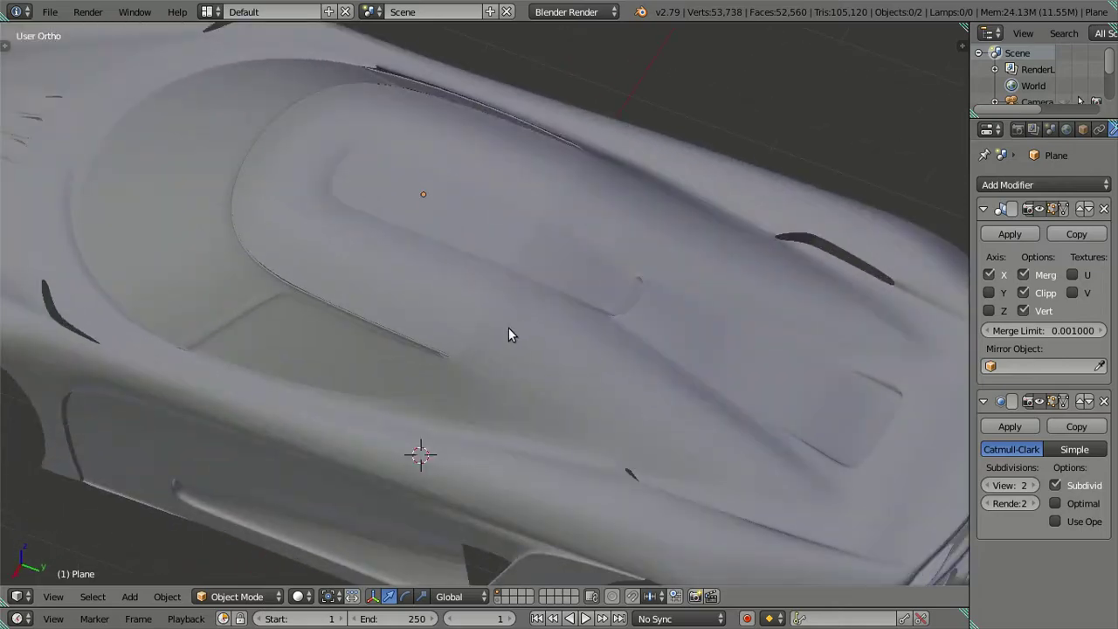
Return to Edit Mode with subdivision View at 0 and select the rounded recess edge loop
{"action": "key", "text": "Tab"}
{"action": "mouse_move", "coordinate": [432, 282]}
{"action": "middle_mouse_down"}
{"action": "mouse_move", "coordinate": [339, 219]}
{"action": "mouse_move", "coordinate": [329, 242]}
{"action": "mouse_move", "coordinate": [408, 250]}
{"action": "mouse_move", "coordinate": [629, 419]}
{"action": "middle_mouse_up"}
{"action": "left_click", "coordinate": [987, 485]}
{"action": "left_click", "coordinate": [987, 485]}
{"action": "middle_click_drag", "start_coordinate": [743, 429], "coordinate": [553, 325]}
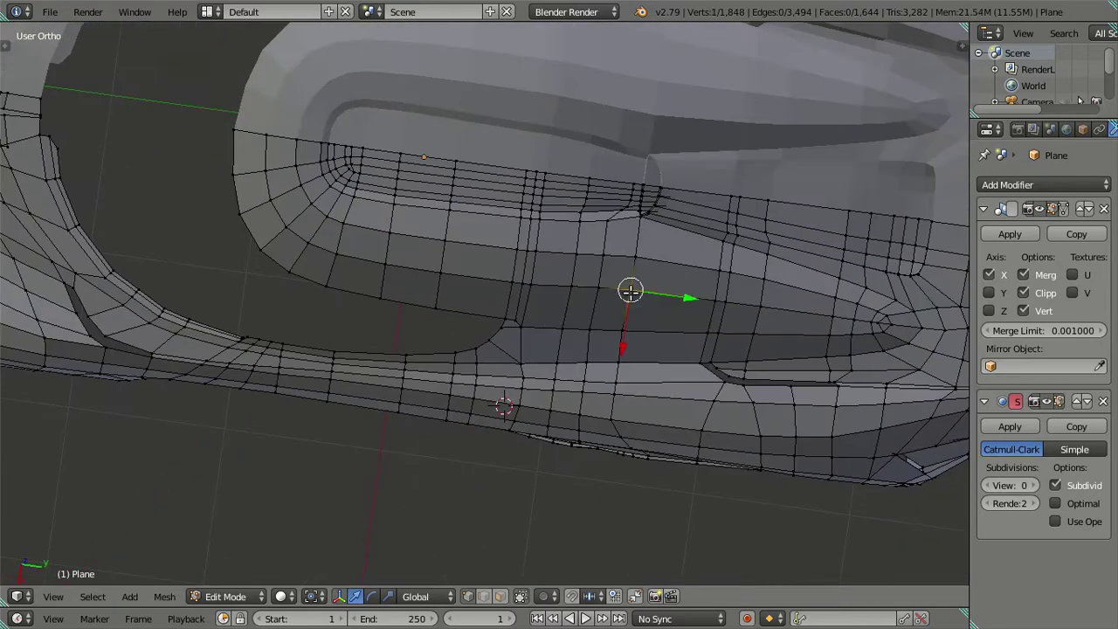
{"action": "middle_click_drag", "start_coordinate": [374, 272], "coordinate": [407, 316], "text": "shift"}
{"action": "right_click", "coordinate": [292, 168], "text": "alt"}
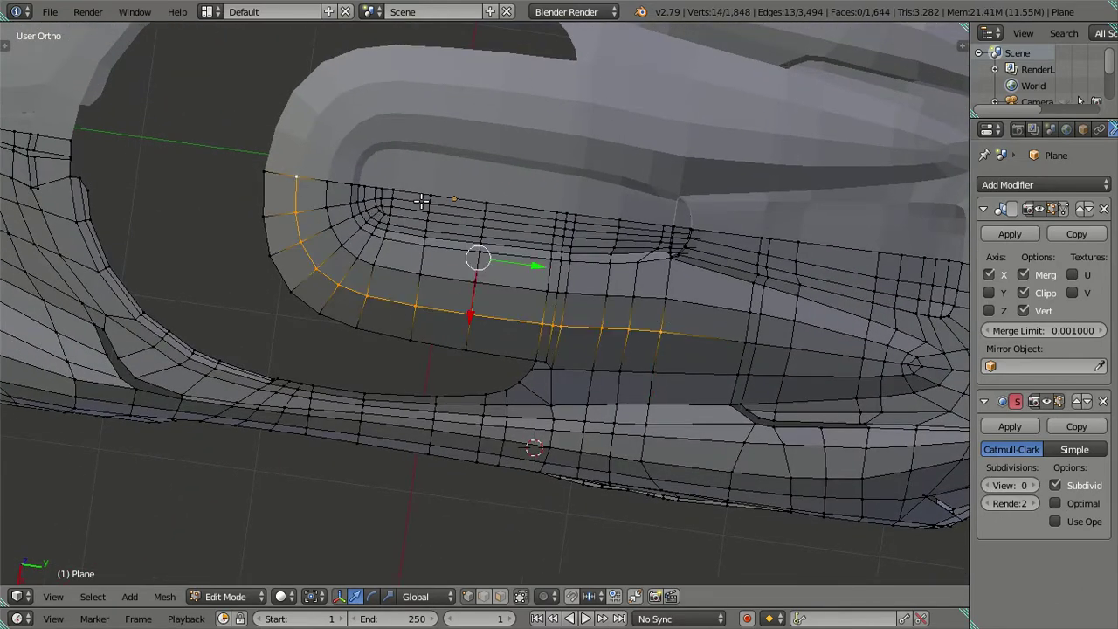
In top view, nudge the recess edge loop slightly along X to match the reference
{"action": "key", "text": "KP_7"}
{"action": "scroll", "coordinate": [457, 300], "scroll_direction": "up", "scroll_amount": 3}
{"action": "scroll", "coordinate": [529, 419], "scroll_direction": "up", "scroll_amount": 2}
{"action": "middle_click_drag", "start_coordinate": [529, 419], "coordinate": [482, 271], "text": "shift"}
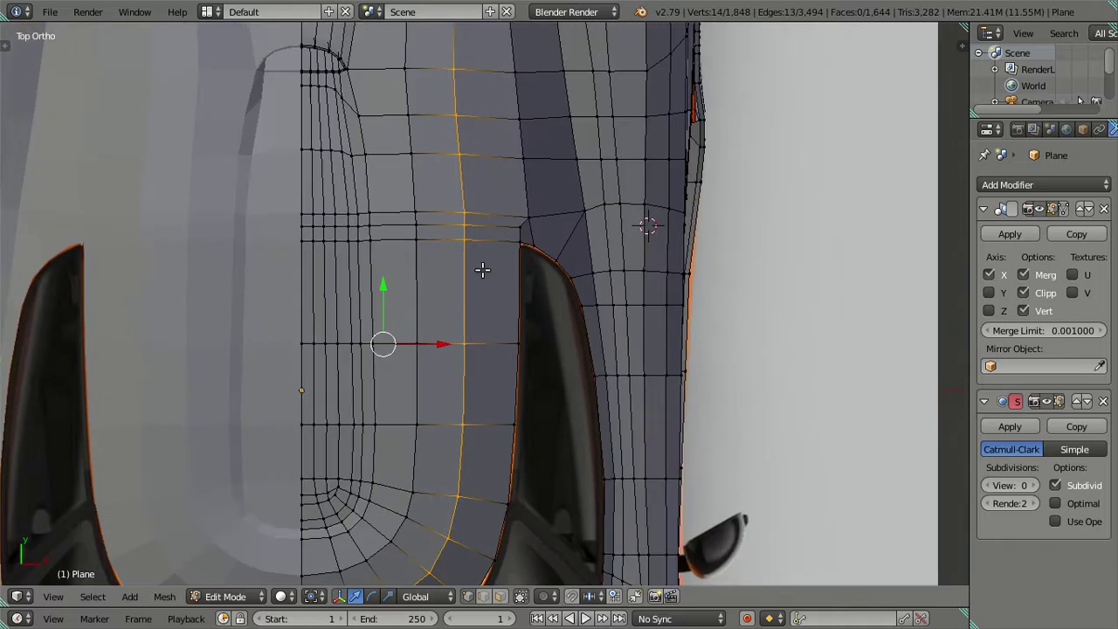
{"action": "scroll", "coordinate": [436, 357], "scroll_direction": "up", "scroll_amount": 2}
{"action": "middle_click_drag", "start_coordinate": [437, 357], "coordinate": [409, 447], "text": "shift"}
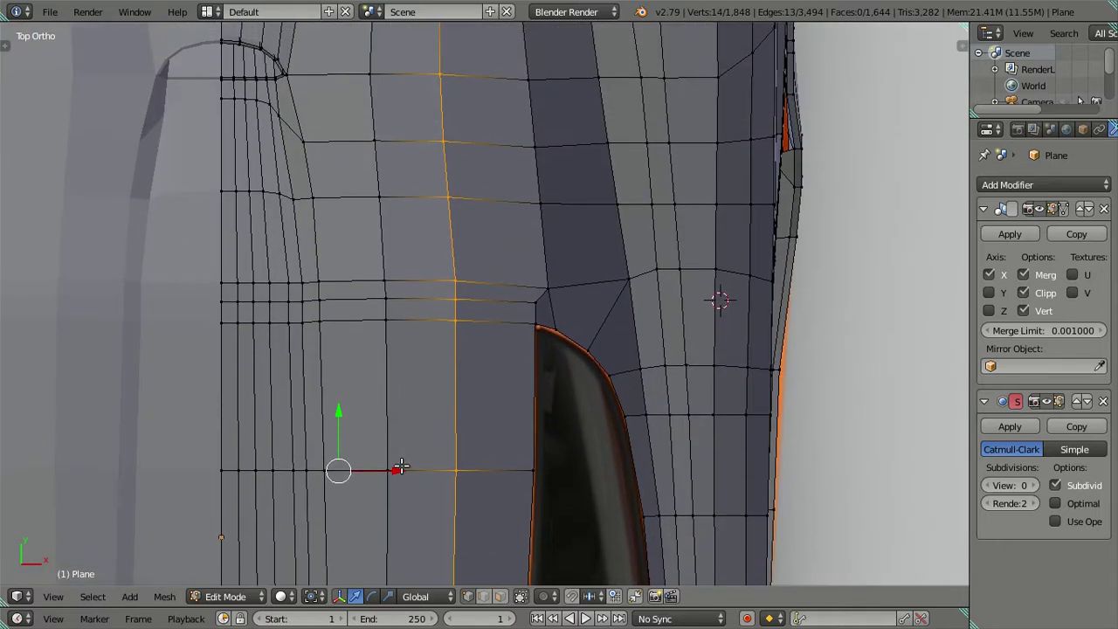
{"action": "left_click_drag", "start_coordinate": [397, 467], "coordinate": [404, 464]}
{"action": "scroll", "coordinate": [403, 463], "scroll_direction": "down", "scroll_amount": 3}
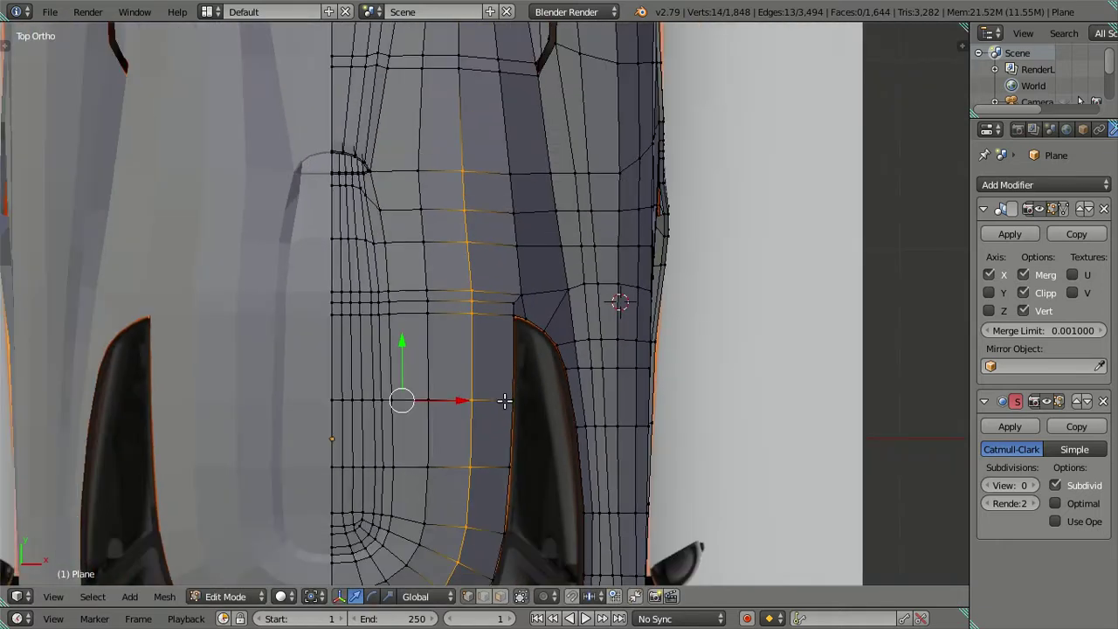
{"action": "scroll", "coordinate": [504, 399], "scroll_direction": "down", "scroll_amount": 2, "text": "shift"}
{"action": "scroll", "coordinate": [519, 312], "scroll_direction": "down", "scroll_amount": 2, "text": "shift"}
Move the edge path up to the rounded corner vertex slightly down along Y
{"action": "middle_click_drag", "start_coordinate": [512, 349], "coordinate": [554, 236], "text": "shift"}
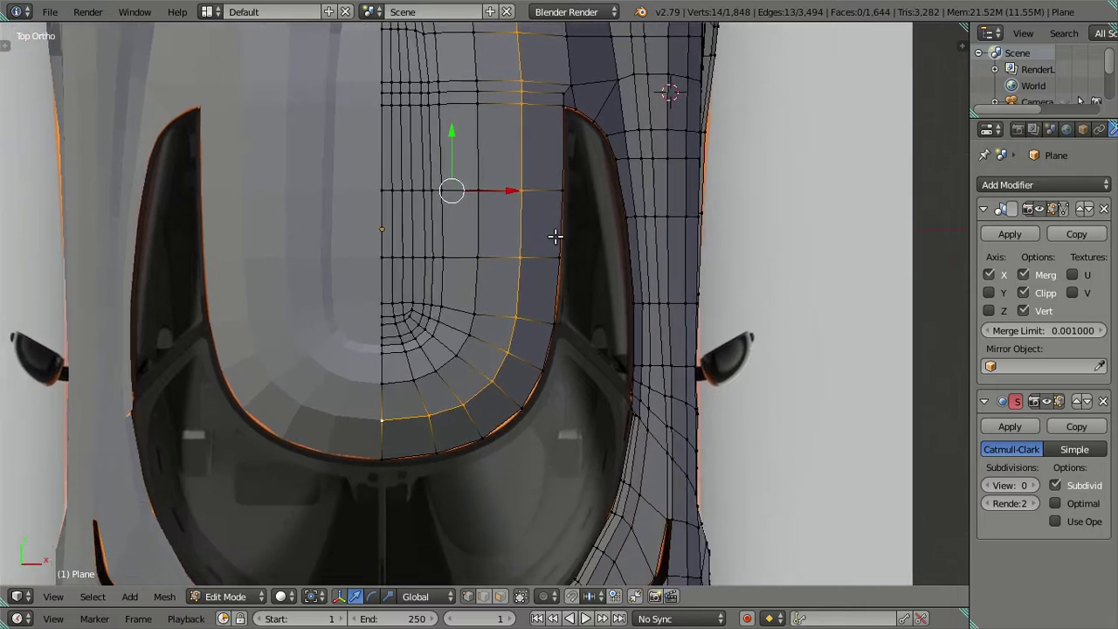
{"action": "scroll", "coordinate": [411, 524], "scroll_direction": "up", "scroll_amount": 1}
{"action": "scroll", "coordinate": [448, 429], "scroll_direction": "up", "scroll_amount": 1}
{"action": "scroll", "coordinate": [449, 429], "scroll_direction": "up", "scroll_amount": 2}
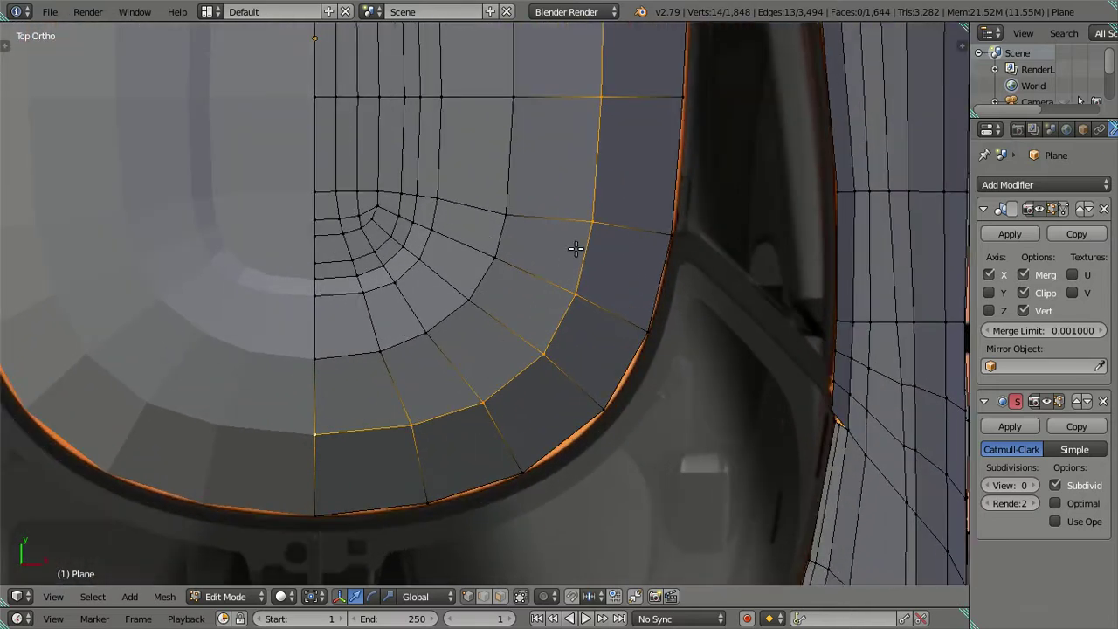
{"action": "right_click", "coordinate": [596, 219]}
{"action": "right_click", "coordinate": [310, 424], "text": "ctrl"}
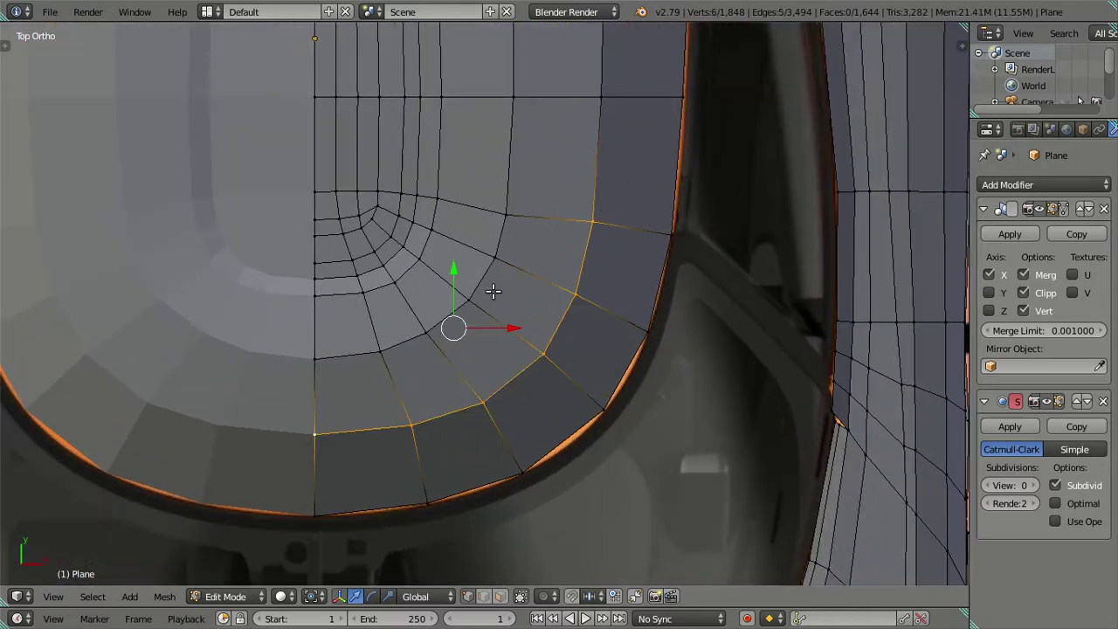
{"action": "left_click_drag", "start_coordinate": [454, 274], "coordinate": [449, 281]}
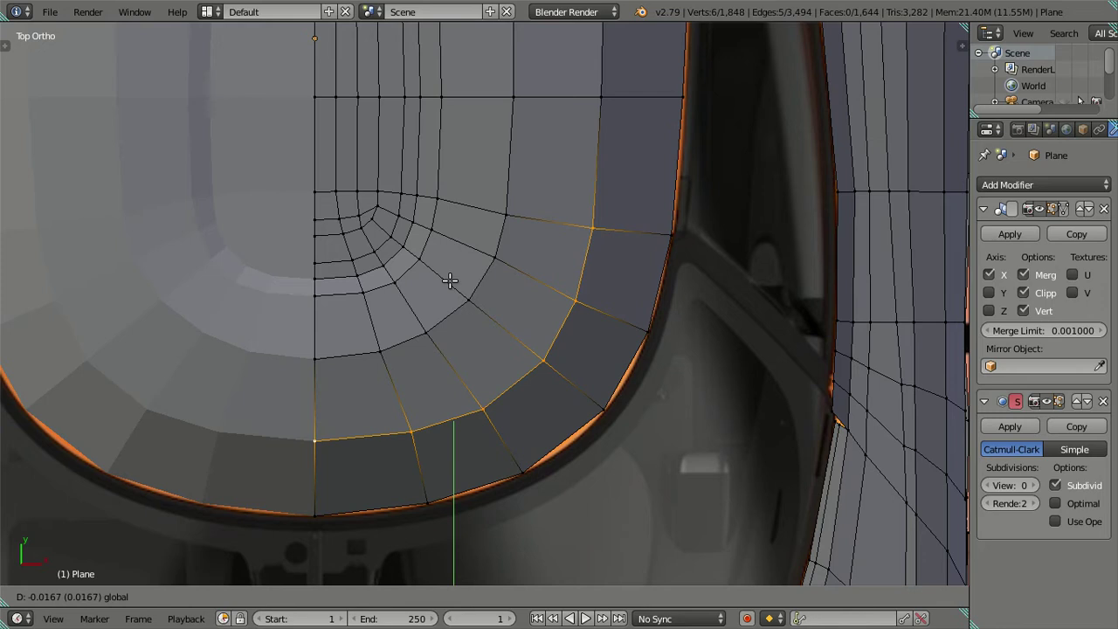
{"action": "left_click", "coordinate": [450, 279]}
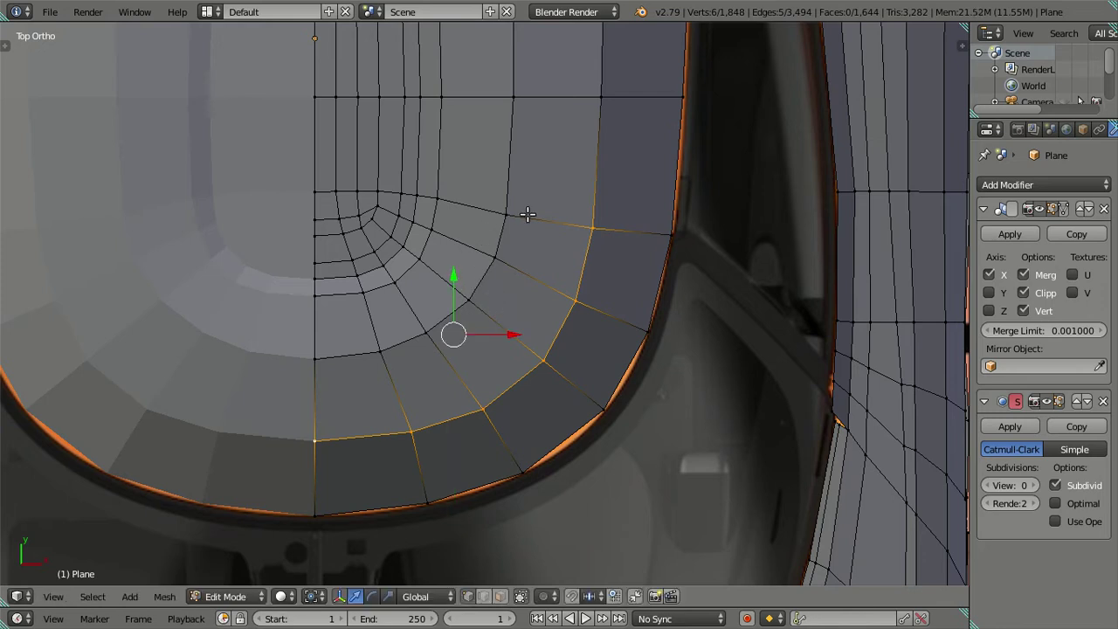
Shift the corner edge along Y to follow the recess outline
{"action": "scroll", "coordinate": [506, 264], "scroll_direction": "up", "scroll_amount": 3, "text": "shift"}
{"action": "left_click", "coordinate": [505, 264], "text": "shift"}
{"action": "left_click", "coordinate": [596, 276]}
{"action": "left_click", "coordinate": [505, 262], "text": "shift"}
{"action": "key", "text": "g"}
{"action": "key", "text": "y"}
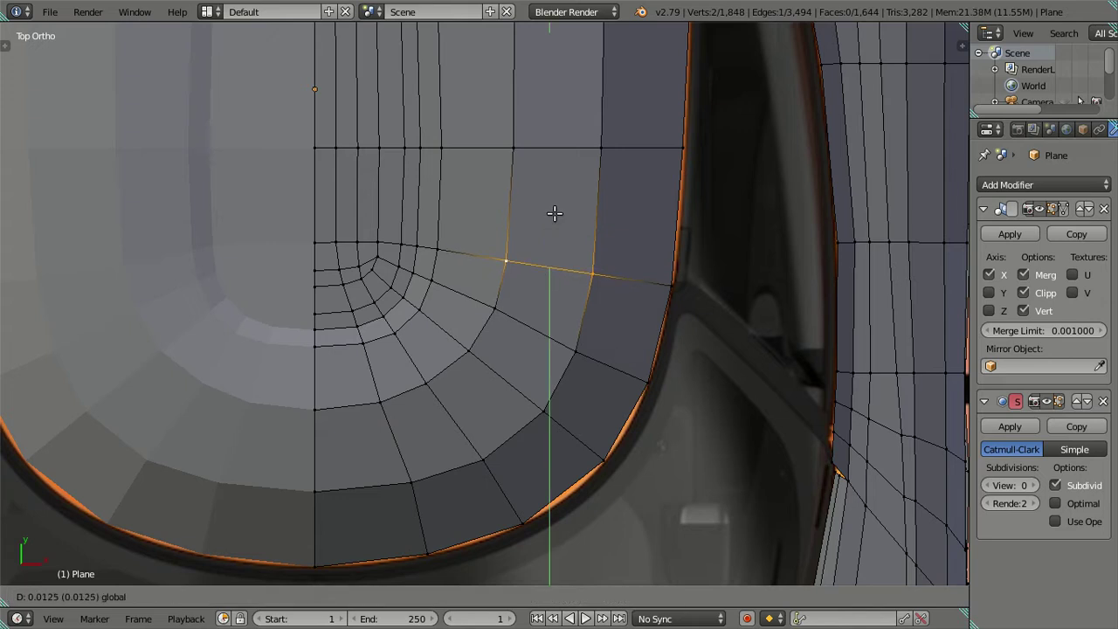
{"action": "left_click", "coordinate": [555, 213]}
{"action": "key", "text": "a"}
Adjust a corner-loop vertex along Y and shift the lower edge path along X
{"action": "right_click", "coordinate": [576, 352]}
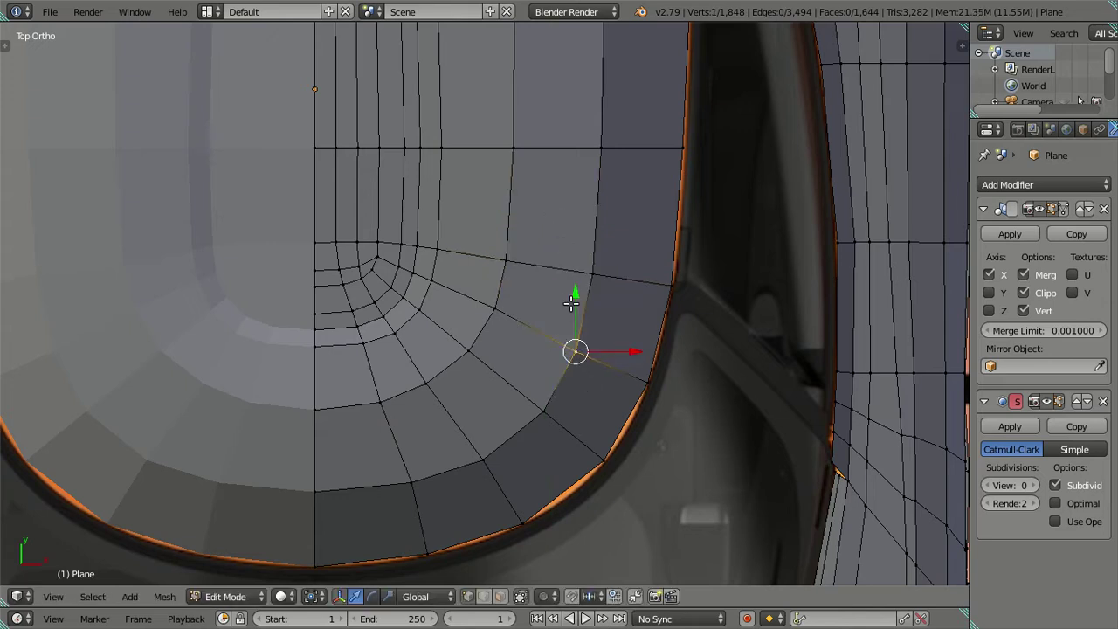
{"action": "left_click_drag", "start_coordinate": [571, 303], "coordinate": [572, 301]}
{"action": "right_click", "coordinate": [483, 461]}
{"action": "right_click", "coordinate": [382, 486], "text": "alt"}
{"action": "left_click_drag", "start_coordinate": [452, 476], "coordinate": [449, 474]}
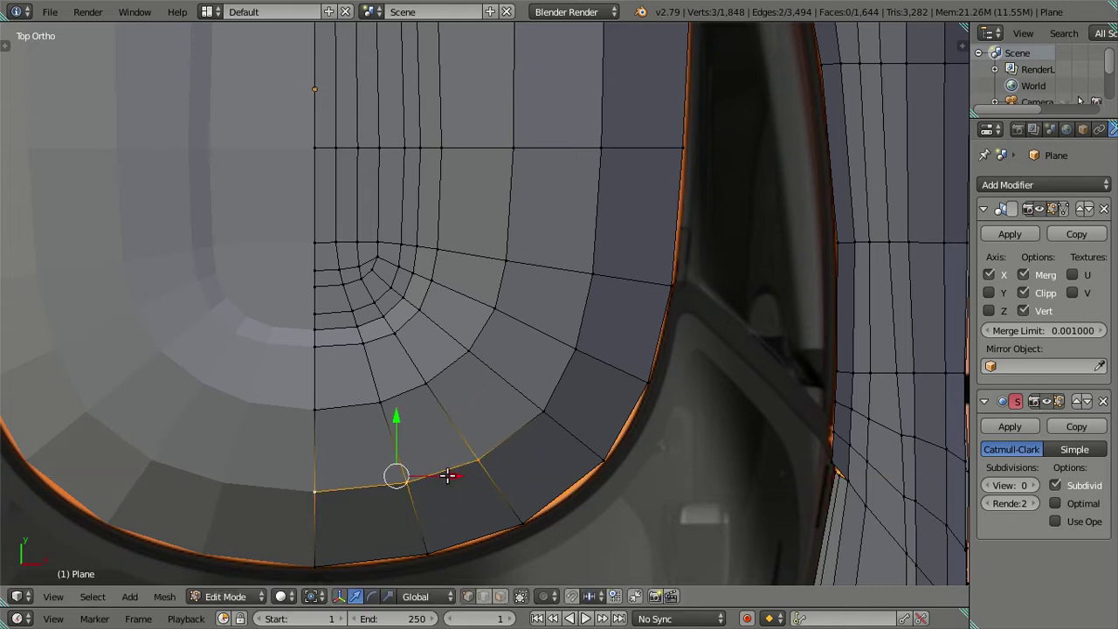
{"action": "scroll", "coordinate": [439, 474], "scroll_direction": "down", "scroll_amount": 3}
{"action": "scroll", "coordinate": [531, 407], "scroll_direction": "down", "scroll_amount": 2}
{"action": "scroll", "coordinate": [545, 315], "scroll_direction": "down", "scroll_amount": 2}
Select a vertical path of mid-body vertices, cancelling an accidental spike
{"action": "key", "text": "a"}
{"action": "scroll", "coordinate": [545, 315], "scroll_direction": "up", "scroll_amount": 3, "text": "shift"}
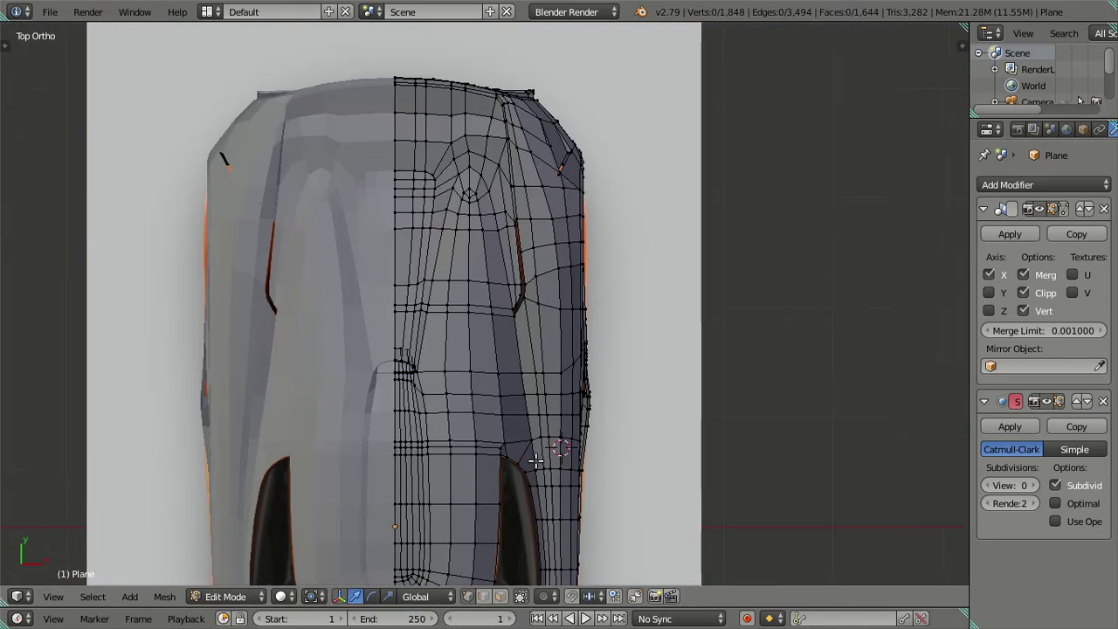
{"action": "scroll", "coordinate": [524, 464], "scroll_direction": "up", "scroll_amount": 2}
{"action": "scroll", "coordinate": [579, 304], "scroll_direction": "up", "scroll_amount": 2}
{"action": "scroll", "coordinate": [541, 302], "scroll_direction": "up", "scroll_amount": 2}
{"action": "scroll", "coordinate": [541, 302], "scroll_direction": "up", "scroll_amount": 4, "text": "shift"}
{"action": "right_click", "coordinate": [524, 371]}
{"action": "right_click", "coordinate": [522, 201], "text": "ctrl"}
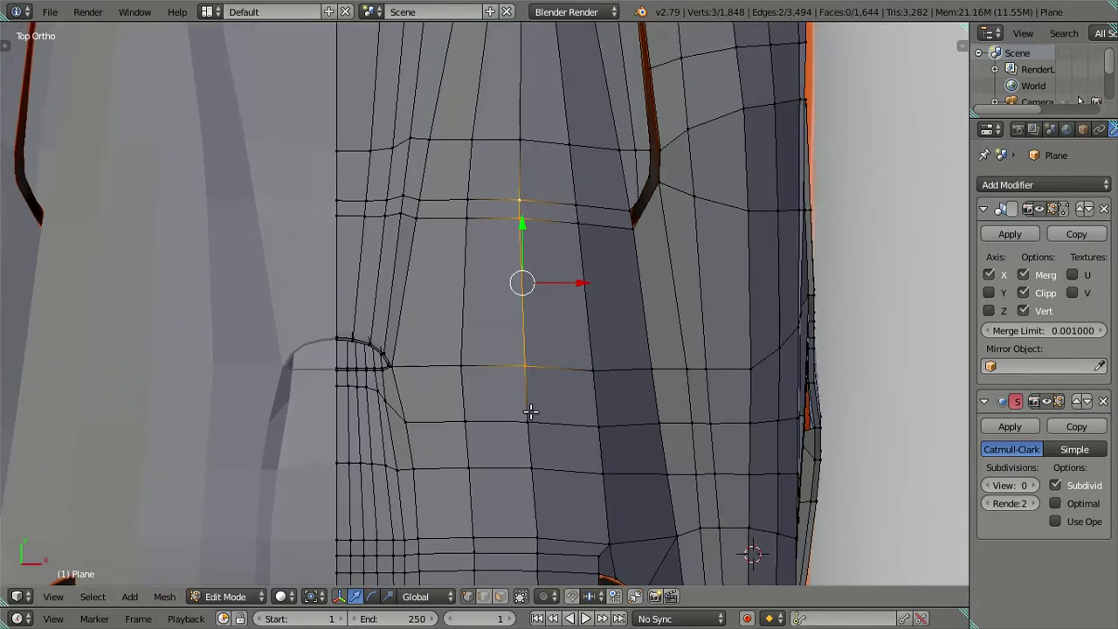
{"action": "right_click_drag", "start_coordinate": [535, 539], "coordinate": [505, 264]}
{"action": "key", "text": "Escape"}
Shift a short vertical run of mid-body vertices slightly along X
{"action": "scroll", "coordinate": [527, 352], "scroll_direction": "up", "scroll_amount": 2}
{"action": "scroll", "coordinate": [541, 464], "scroll_direction": "down", "scroll_amount": 2, "text": "shift"}
{"action": "right_click", "coordinate": [532, 180], "text": "ctrl"}
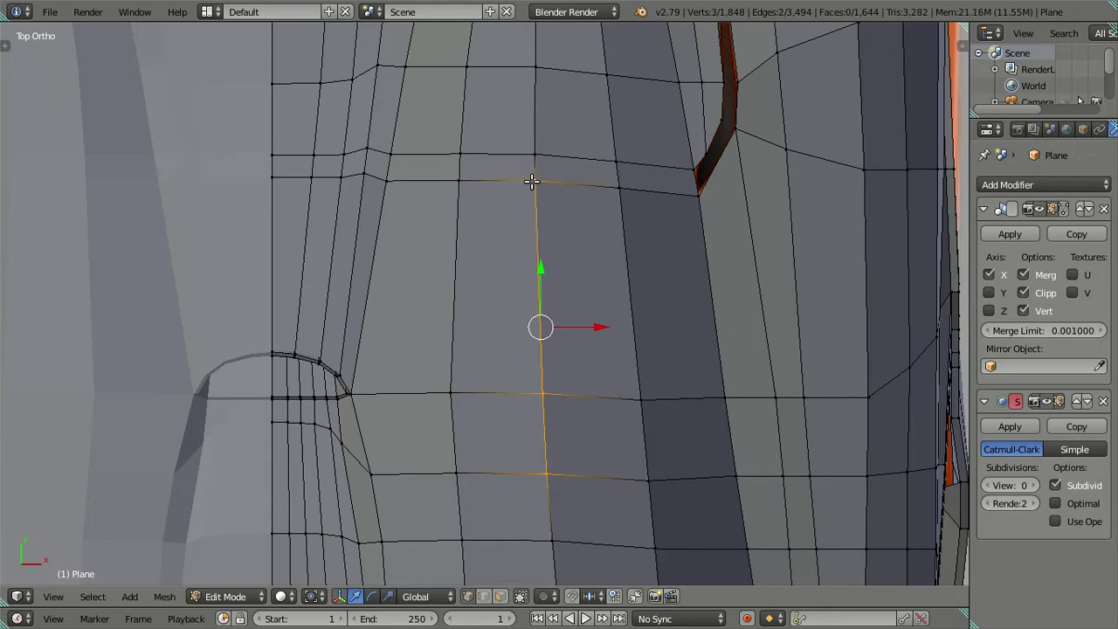
{"action": "right_click", "coordinate": [535, 153], "text": "ctrl"}
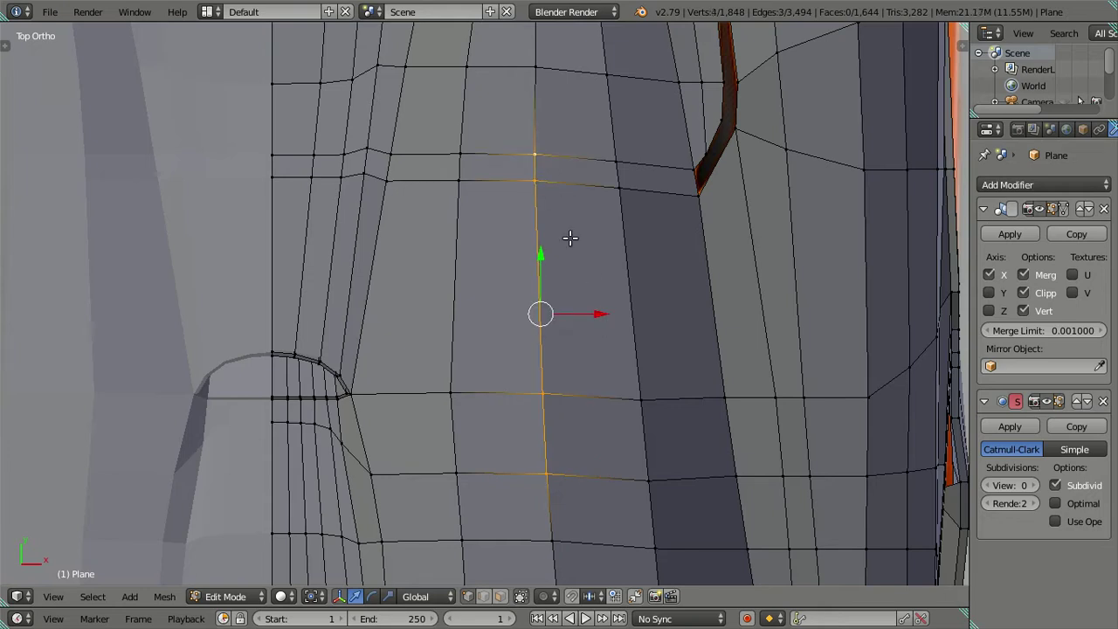
{"action": "left_click_drag", "start_coordinate": [595, 319], "coordinate": [600, 316]}
{"action": "scroll", "coordinate": [599, 317], "scroll_direction": "down", "scroll_amount": 3}
Raise Subsurf viewport level to 2 and inspect the smoothed hood and rear arch
{"action": "key", "text": "Tab"}
{"action": "scroll", "coordinate": [599, 319], "scroll_direction": "down", "scroll_amount": 2}
{"action": "mouse_move", "coordinate": [611, 425]}
{"action": "middle_mouse_down"}
{"action": "mouse_move", "coordinate": [592, 323]}
{"action": "mouse_move", "coordinate": [376, 302]}
{"action": "mouse_move", "coordinate": [359, 340]}
{"action": "middle_mouse_up"}
{"action": "mouse_move", "coordinate": [654, 409]}
{"action": "middle_mouse_down", "text": "shift"}
{"action": "mouse_move", "coordinate": [682, 399]}
{"action": "mouse_move", "coordinate": [651, 342]}
{"action": "middle_mouse_up", "text": "shift"}
{"action": "left_click", "coordinate": [1035, 486]}
{"action": "left_click", "coordinate": [1035, 486]}
{"action": "mouse_move", "coordinate": [581, 392]}
{"action": "middle_mouse_down"}
{"action": "mouse_move", "coordinate": [648, 422]}
{"action": "mouse_move", "coordinate": [701, 428]}
{"action": "mouse_move", "coordinate": [732, 361]}
{"action": "mouse_move", "coordinate": [724, 401]}
{"action": "mouse_move", "coordinate": [744, 367]}
{"action": "mouse_move", "coordinate": [681, 323]}
{"action": "mouse_move", "coordinate": [593, 321]}
{"action": "mouse_move", "coordinate": [566, 256]}
{"action": "middle_mouse_up"}
{"action": "scroll", "coordinate": [648, 422], "scroll_direction": "up", "scroll_amount": 2}
{"action": "key", "text": "Tab"}
{"action": "key", "text": "Tab"}
{"action": "scroll", "coordinate": [560, 288], "scroll_direction": "up", "scroll_amount": 3}
{"action": "key", "text": "Tab"}
{"action": "scroll", "coordinate": [593, 379], "scroll_direction": "up", "scroll_amount": 3}
{"action": "mouse_move", "coordinate": [593, 379]}
{"action": "middle_mouse_down"}
{"action": "mouse_move", "coordinate": [634, 379]}
{"action": "mouse_move", "coordinate": [543, 291]}
{"action": "mouse_move", "coordinate": [536, 262]}
{"action": "mouse_move", "coordinate": [554, 267]}
{"action": "middle_mouse_up"}
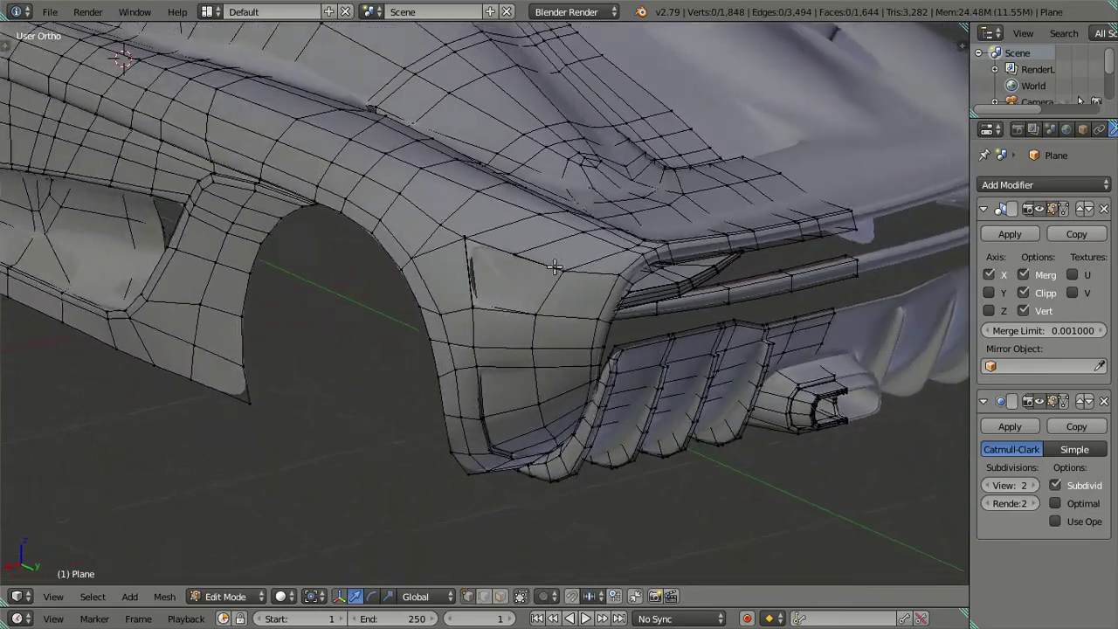
Drop the viewport subdivision level to 0 to work on the bare cage
{"action": "scroll", "coordinate": [524, 268], "scroll_direction": "up", "scroll_amount": 2}
{"action": "scroll", "coordinate": [484, 270], "scroll_direction": "up", "scroll_amount": 2}
{"action": "scroll", "coordinate": [482, 280], "scroll_direction": "up", "scroll_amount": 2}
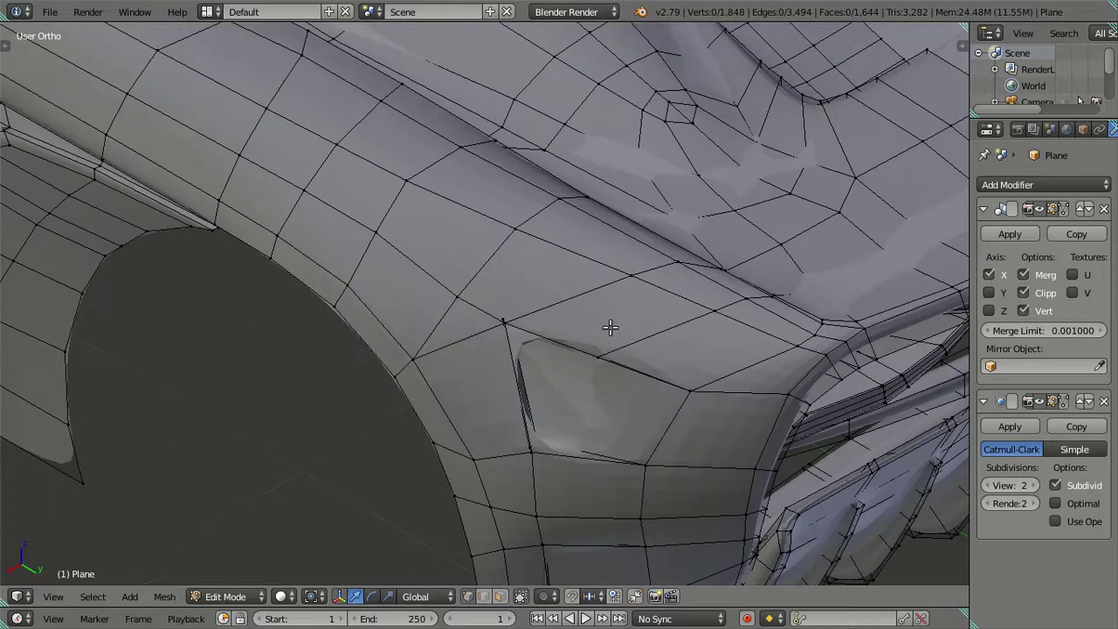
{"action": "left_click_drag", "start_coordinate": [1017, 484], "coordinate": [987, 485]}
{"action": "scroll", "coordinate": [544, 399], "scroll_direction": "up", "scroll_amount": 2}
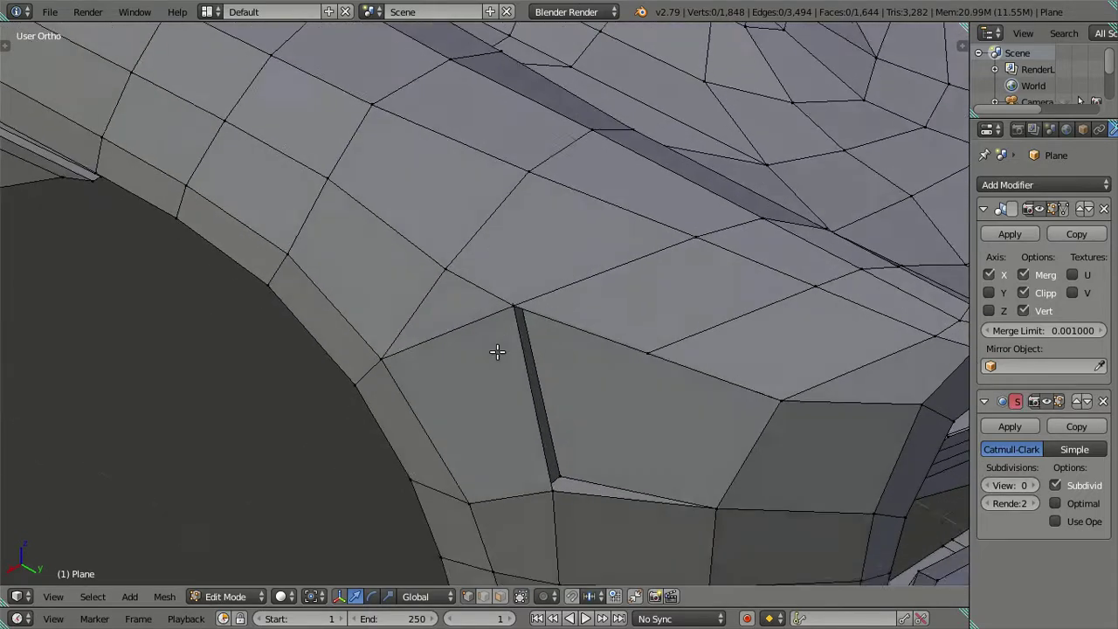
{"action": "scroll", "coordinate": [444, 232], "scroll_direction": "down", "scroll_amount": 2}
In right view over the reference, move the rear arch-edge vertex onto the arch outline
{"action": "right_click", "coordinate": [443, 234]}
{"action": "right_click", "coordinate": [512, 272], "text": "shift"}
{"action": "scroll", "coordinate": [523, 279], "scroll_direction": "down", "scroll_amount": 2}
{"action": "mouse_move", "coordinate": [523, 279]}
{"action": "middle_mouse_down"}
{"action": "mouse_move", "coordinate": [577, 302]}
{"action": "mouse_move", "coordinate": [609, 227]}
{"action": "middle_mouse_up"}
{"action": "key", "text": "KP_3"}
{"action": "middle_click_drag", "start_coordinate": [716, 257], "coordinate": [578, 299], "text": "shift"}
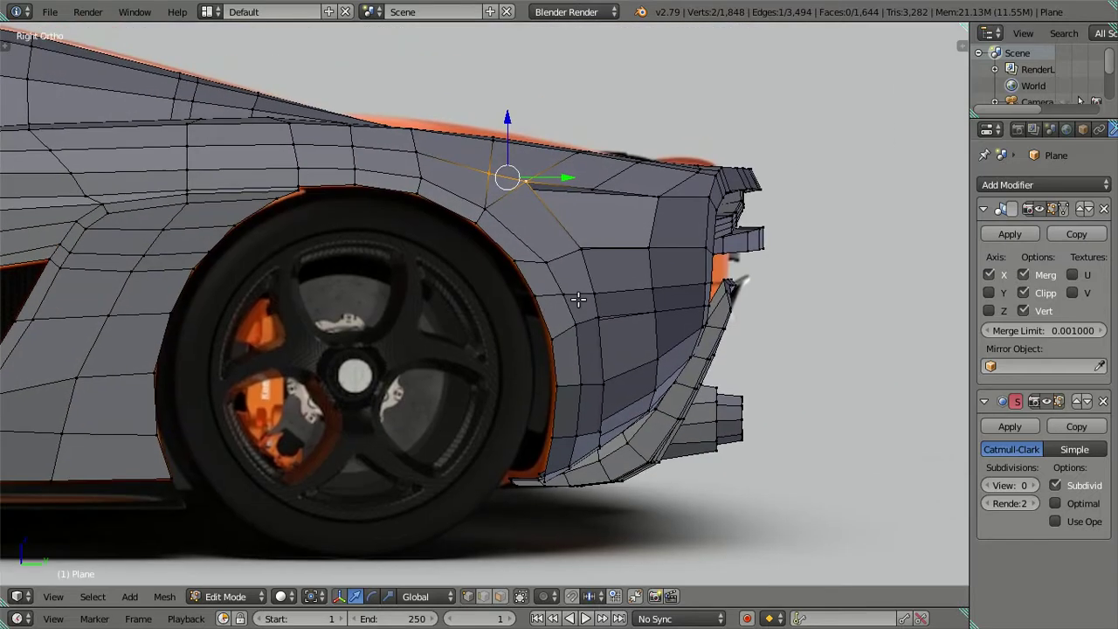
{"action": "key", "text": "z"}
{"action": "scroll", "coordinate": [580, 301], "scroll_direction": "up", "scroll_amount": 3}
{"action": "right_click", "coordinate": [593, 236]}
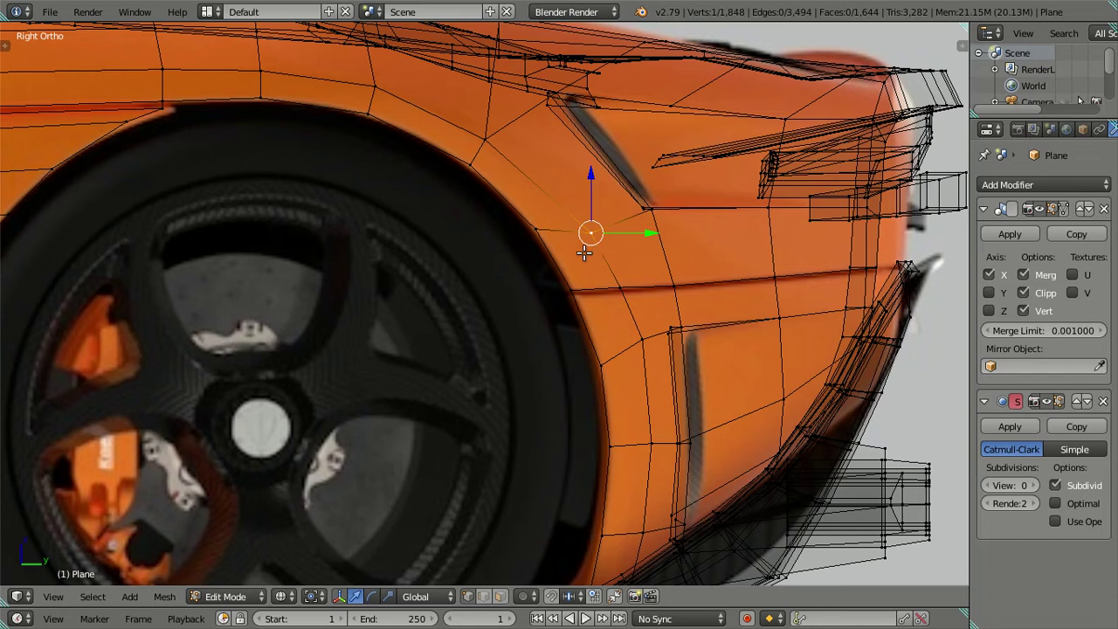
{"action": "key", "text": "g"}
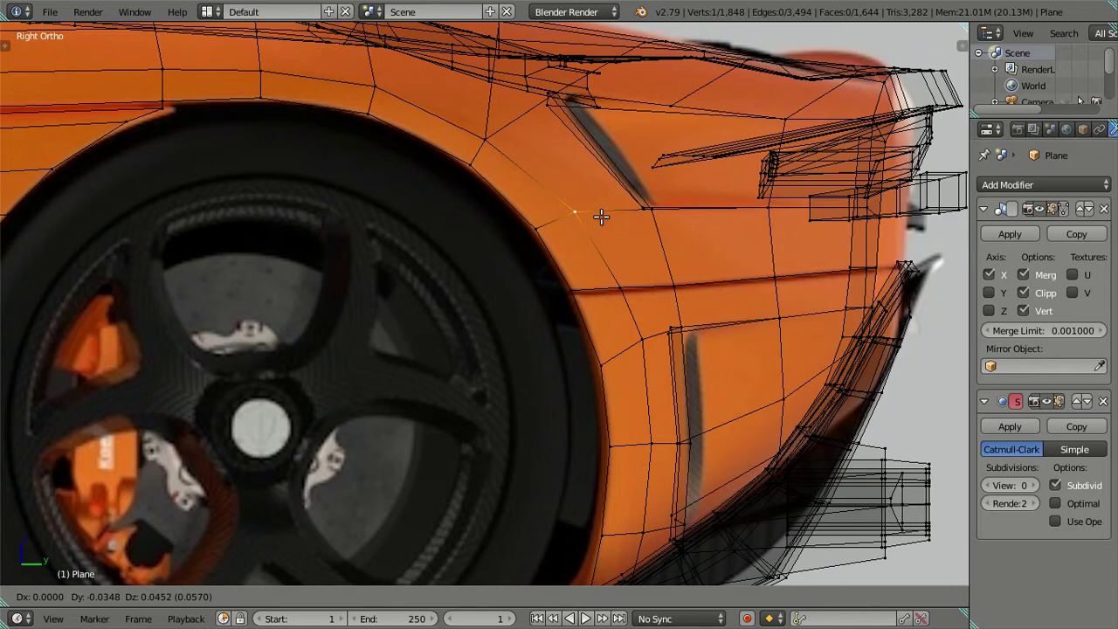
{"action": "left_click", "coordinate": [601, 216]}
Leave the upper arch vertex in place and select the two vertices at the top of the slit
{"action": "right_click", "coordinate": [487, 140]}
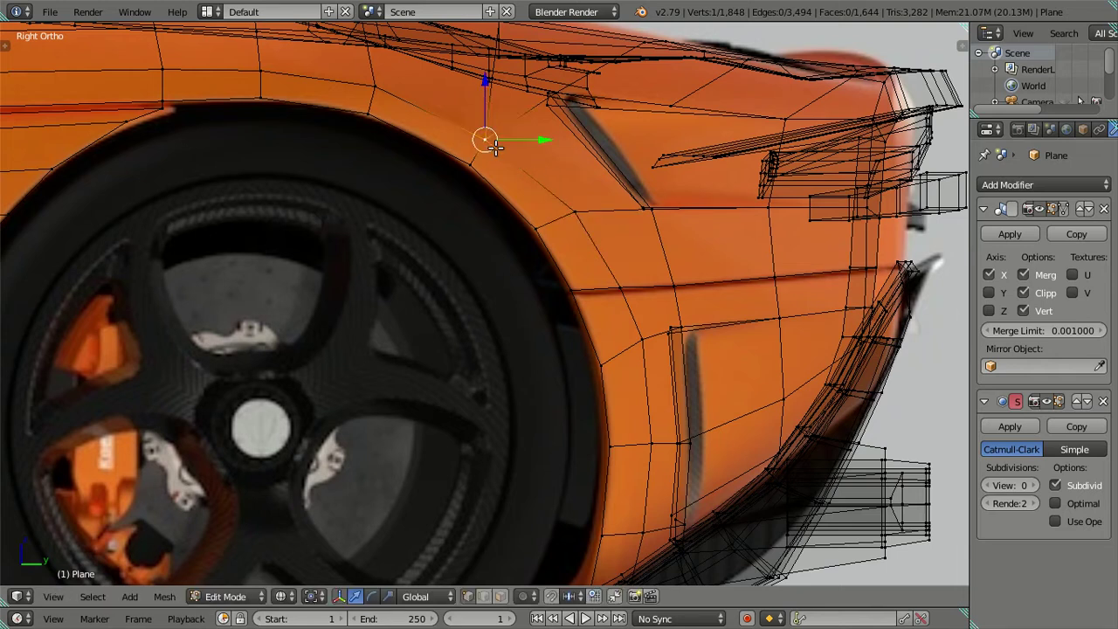
{"action": "key", "text": "g"}
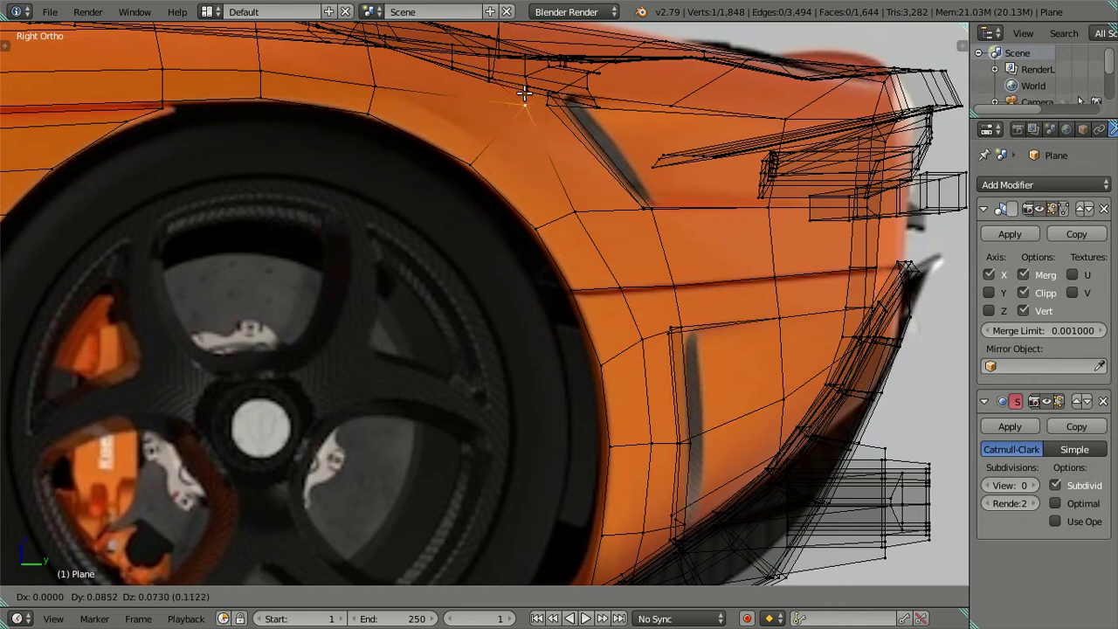
{"action": "right_click", "coordinate": [589, 161]}
{"action": "scroll", "coordinate": [585, 181], "scroll_direction": "down", "scroll_amount": 2}
{"action": "key", "text": "a"}
{"action": "key", "text": "shift+z"}
{"action": "scroll", "coordinate": [524, 364], "scroll_direction": "up", "scroll_amount": 4}
{"action": "mouse_move", "coordinate": [619, 225]}
{"action": "middle_mouse_down"}
{"action": "mouse_move", "coordinate": [524, 364]}
{"action": "mouse_move", "coordinate": [465, 338]}
{"action": "mouse_move", "coordinate": [466, 350]}
{"action": "mouse_move", "coordinate": [532, 357]}
{"action": "mouse_move", "coordinate": [474, 326]}
{"action": "mouse_move", "coordinate": [495, 337]}
{"action": "mouse_move", "coordinate": [494, 302]}
{"action": "middle_mouse_up"}
{"action": "right_click", "coordinate": [366, 310]}
{"action": "right_click", "coordinate": [405, 332], "text": "shift"}
Merge the two slit vertices and add a loop cut along the arch
{"action": "key", "text": "alt+m"}
{"action": "key", "text": "ctrl+r"}
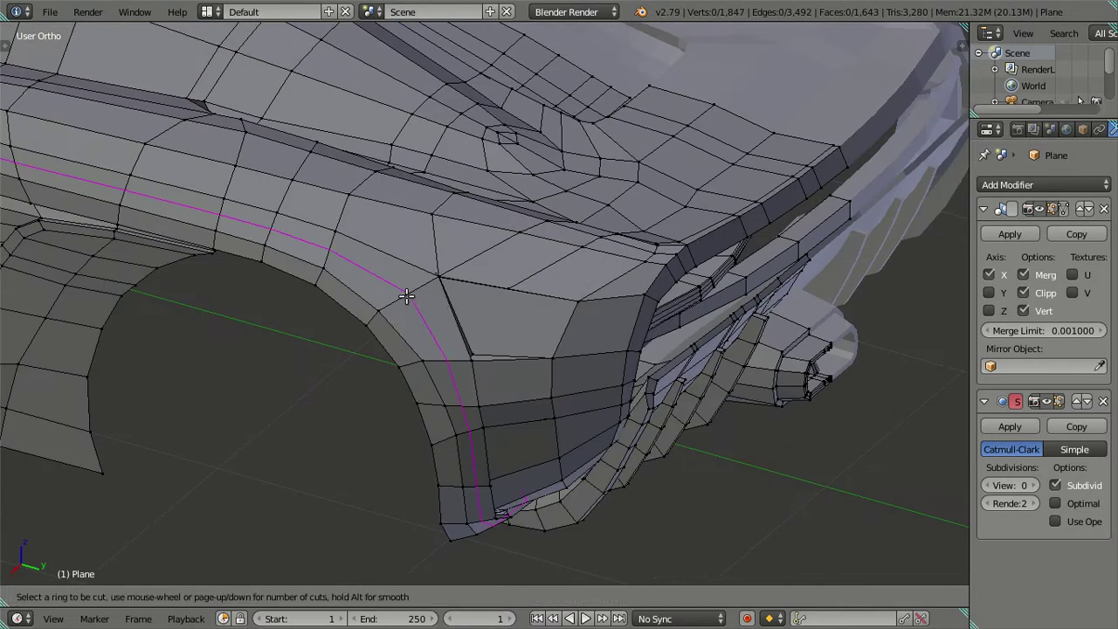
{"action": "left_click", "coordinate": [406, 296]}
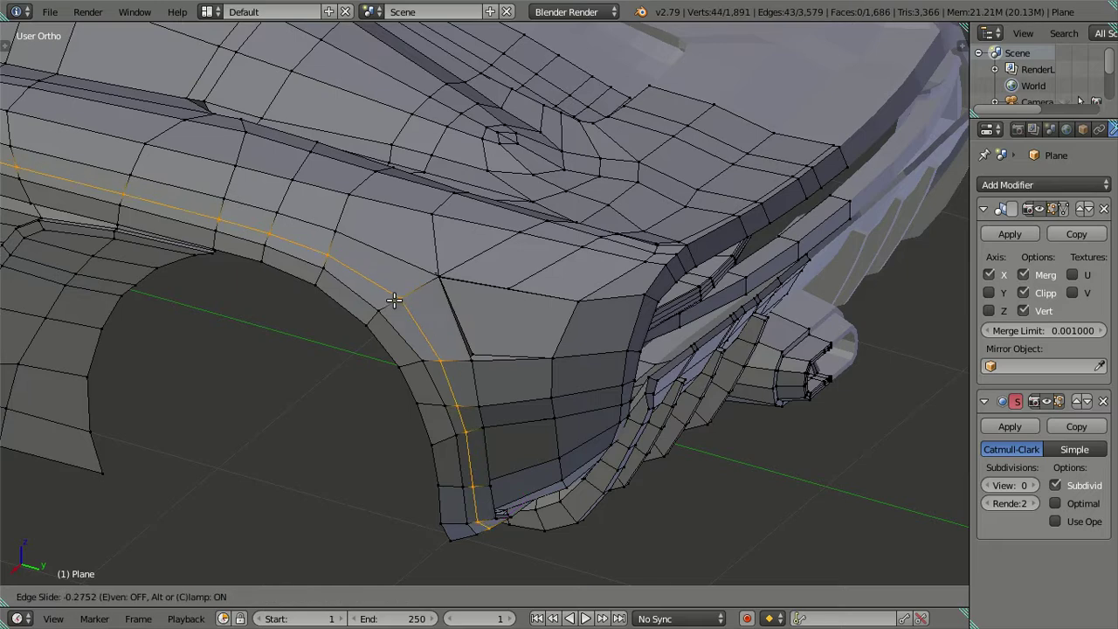
{"action": "left_click", "coordinate": [384, 310]}
Raise viewport subdivision back to 2 and inspect the smoothed body in object mode
{"action": "scroll", "coordinate": [385, 310], "scroll_direction": "down", "scroll_amount": 4}
{"action": "mouse_move", "coordinate": [302, 320]}
{"action": "middle_mouse_down"}
{"action": "mouse_move", "coordinate": [461, 379]}
{"action": "mouse_move", "coordinate": [509, 333]}
{"action": "mouse_move", "coordinate": [789, 367]}
{"action": "middle_mouse_up"}
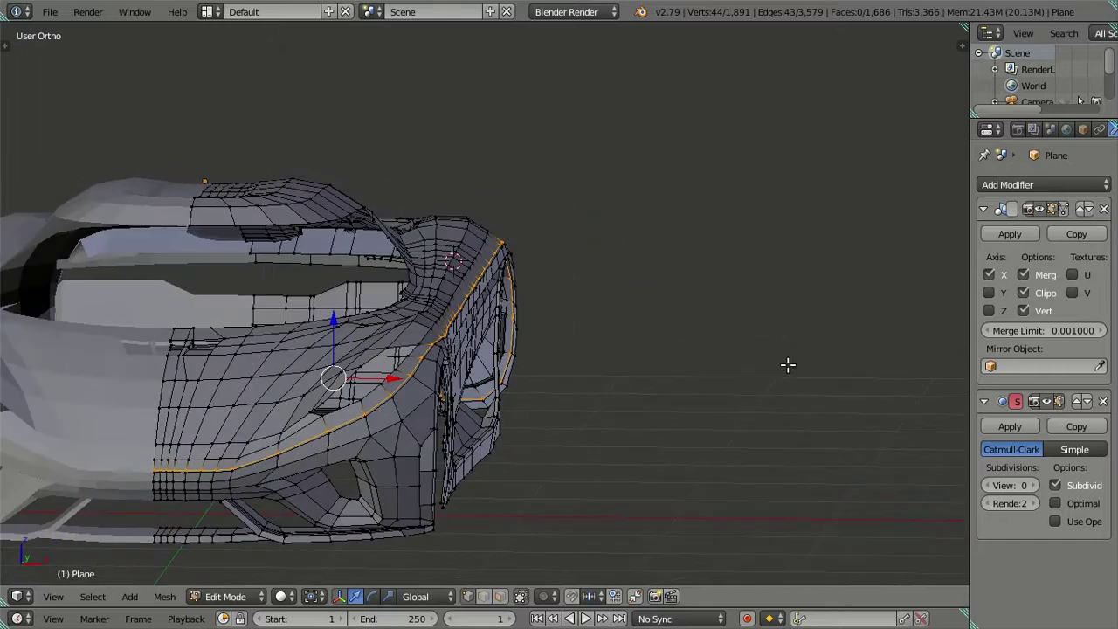
{"action": "left_click", "coordinate": [1034, 486]}
{"action": "left_click", "coordinate": [1034, 485]}
{"action": "key", "text": "Tab"}
{"action": "scroll", "coordinate": [518, 358], "scroll_direction": "down", "scroll_amount": 3}
{"action": "mouse_move", "coordinate": [517, 359]}
{"action": "middle_mouse_down"}
{"action": "mouse_move", "coordinate": [498, 404]}
{"action": "mouse_move", "coordinate": [460, 339]}
{"action": "middle_mouse_up"}
{"action": "scroll", "coordinate": [474, 414], "scroll_direction": "up", "scroll_amount": 2}
{"action": "scroll", "coordinate": [490, 396], "scroll_direction": "up", "scroll_amount": 2}
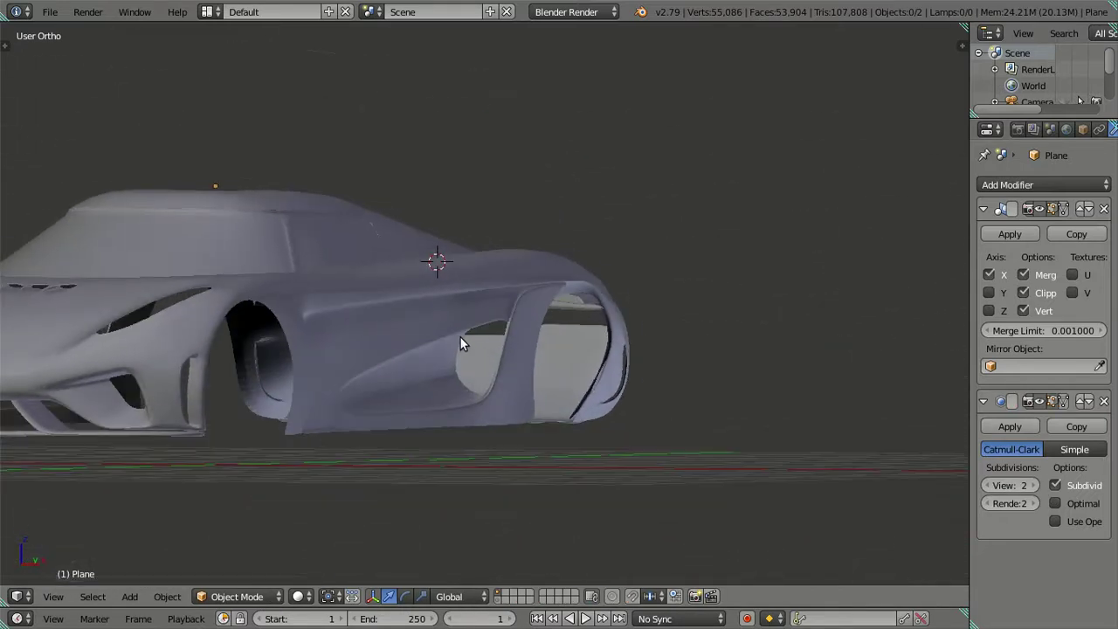
Dissolve the surplus edge loop on the car's side
{"action": "key", "text": "Tab"}
{"action": "key", "text": "ctrl+x"}
{"action": "mouse_move", "coordinate": [598, 321]}
{"action": "middle_mouse_down"}
{"action": "mouse_move", "coordinate": [491, 349]}
{"action": "mouse_move", "coordinate": [701, 341]}
{"action": "mouse_move", "coordinate": [507, 404]}
{"action": "mouse_move", "coordinate": [623, 355]}
{"action": "mouse_move", "coordinate": [591, 301]}
{"action": "mouse_move", "coordinate": [559, 387]}
{"action": "mouse_move", "coordinate": [593, 349]}
{"action": "mouse_move", "coordinate": [599, 324]}
{"action": "middle_mouse_up"}
{"action": "scroll", "coordinate": [624, 377], "scroll_direction": "up", "scroll_amount": 2}
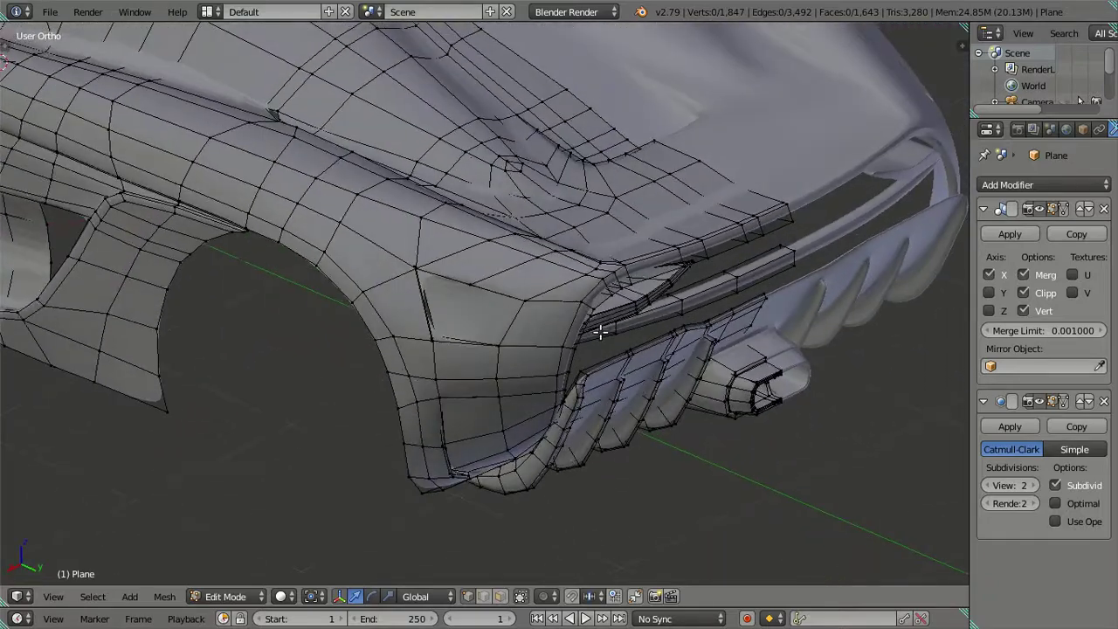
{"action": "scroll", "coordinate": [481, 274], "scroll_direction": "up", "scroll_amount": 2}
Merge the two rear fender corner vertices At Last and preview the smoothed corner
{"action": "right_click", "coordinate": [467, 267]}
{"action": "right_click", "coordinate": [553, 294], "text": "shift"}
{"action": "middle_click_drag", "start_coordinate": [554, 294], "coordinate": [561, 290]}
{"action": "key", "text": "alt+m"}
{"action": "left_click", "coordinate": [584, 318]}
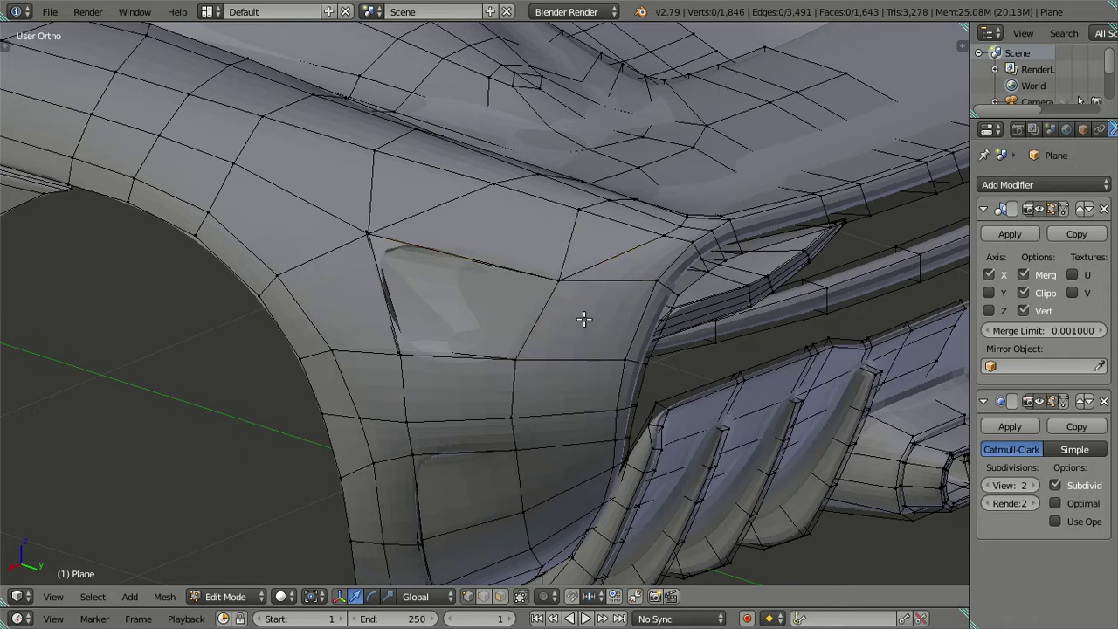
{"action": "key", "text": "Tab"}
{"action": "mouse_move", "coordinate": [572, 319]}
{"action": "middle_mouse_down"}
{"action": "mouse_move", "coordinate": [599, 290]}
{"action": "mouse_move", "coordinate": [674, 329]}
{"action": "mouse_move", "coordinate": [637, 338]}
{"action": "middle_mouse_up"}
{"action": "key", "text": "Tab"}
Undo and redo the fender-corner merge, then compare the smoothed result
{"action": "key", "text": "ctrl+z"}
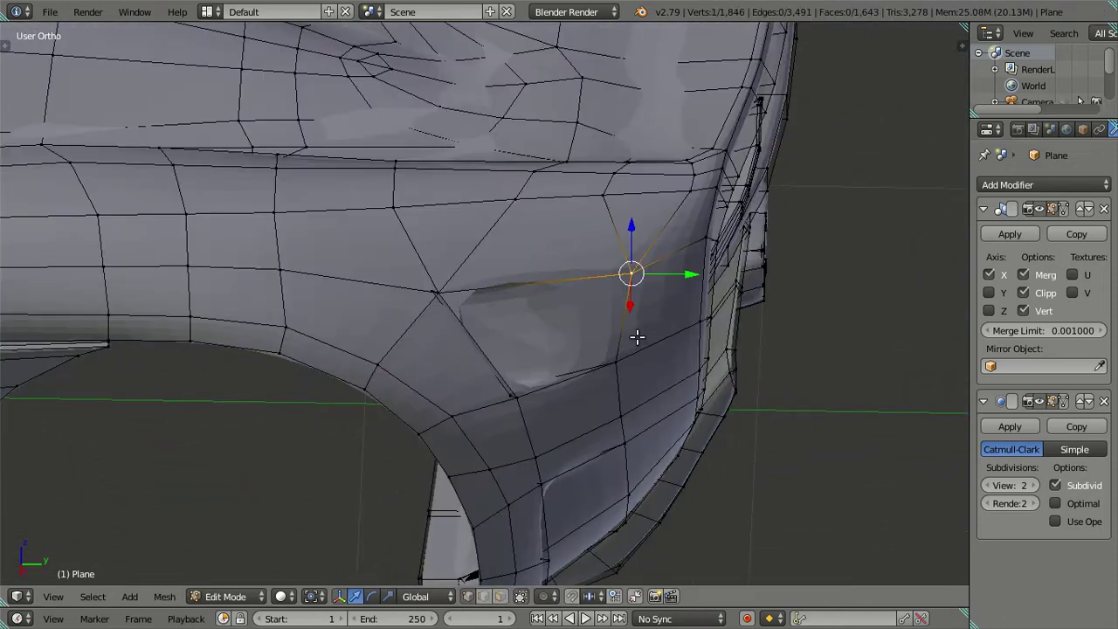
{"action": "key", "text": "alt+m"}
{"action": "left_click", "coordinate": [639, 285]}
{"action": "mouse_move", "coordinate": [639, 284]}
{"action": "middle_mouse_down"}
{"action": "mouse_move", "coordinate": [629, 317]}
{"action": "mouse_move", "coordinate": [545, 332]}
{"action": "mouse_move", "coordinate": [531, 375]}
{"action": "mouse_move", "coordinate": [510, 299]}
{"action": "mouse_move", "coordinate": [498, 341]}
{"action": "mouse_move", "coordinate": [516, 425]}
{"action": "mouse_move", "coordinate": [616, 390]}
{"action": "mouse_move", "coordinate": [641, 364]}
{"action": "mouse_move", "coordinate": [630, 371]}
{"action": "mouse_move", "coordinate": [552, 256]}
{"action": "mouse_move", "coordinate": [629, 317]}
{"action": "mouse_move", "coordinate": [611, 337]}
{"action": "mouse_move", "coordinate": [606, 326]}
{"action": "mouse_move", "coordinate": [706, 337]}
{"action": "mouse_move", "coordinate": [569, 324]}
{"action": "mouse_move", "coordinate": [553, 367]}
{"action": "mouse_move", "coordinate": [484, 394]}
{"action": "mouse_move", "coordinate": [534, 426]}
{"action": "mouse_move", "coordinate": [603, 413]}
{"action": "mouse_move", "coordinate": [524, 418]}
{"action": "mouse_move", "coordinate": [651, 498]}
{"action": "mouse_move", "coordinate": [431, 265]}
{"action": "mouse_move", "coordinate": [422, 305]}
{"action": "mouse_move", "coordinate": [609, 293]}
{"action": "mouse_move", "coordinate": [464, 332]}
{"action": "mouse_move", "coordinate": [426, 266]}
{"action": "mouse_move", "coordinate": [435, 225]}
{"action": "mouse_move", "coordinate": [440, 298]}
{"action": "middle_mouse_up"}
{"action": "key", "text": "Tab"}
{"action": "key", "text": "Tab"}
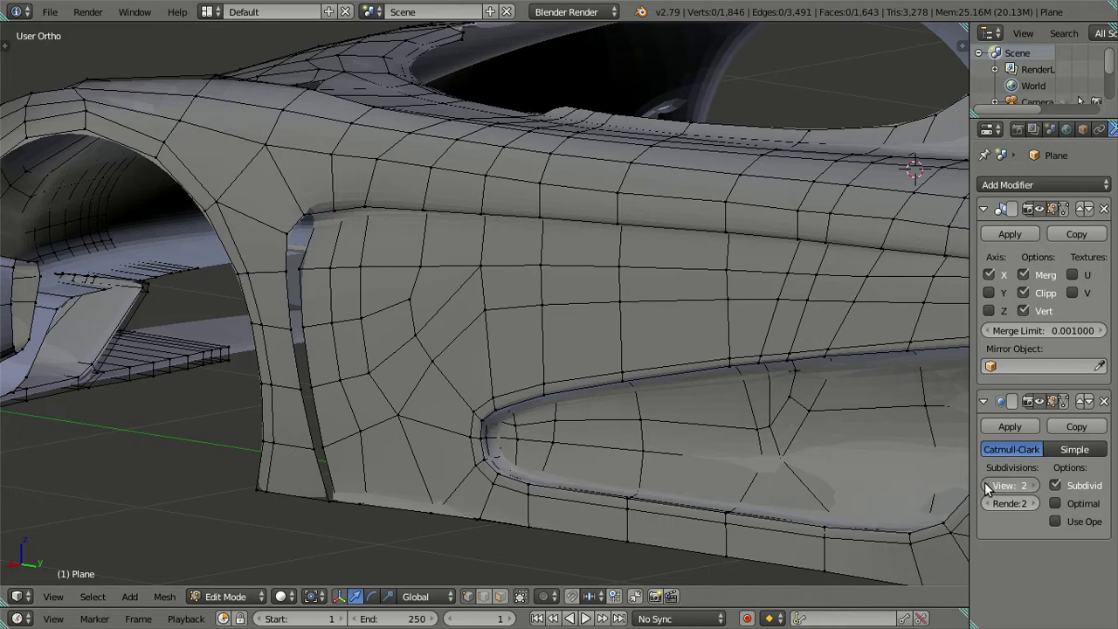
Set the subdivision preview level to 0 and zoom onto the fender panel
{"action": "double_click", "coordinate": [987, 487]}
{"action": "scroll", "coordinate": [441, 301], "scroll_direction": "up", "scroll_amount": 3}
{"action": "scroll", "coordinate": [432, 317], "scroll_direction": "up", "scroll_amount": 2}
{"action": "middle_click_drag", "start_coordinate": [431, 317], "coordinate": [704, 390], "text": "shift"}
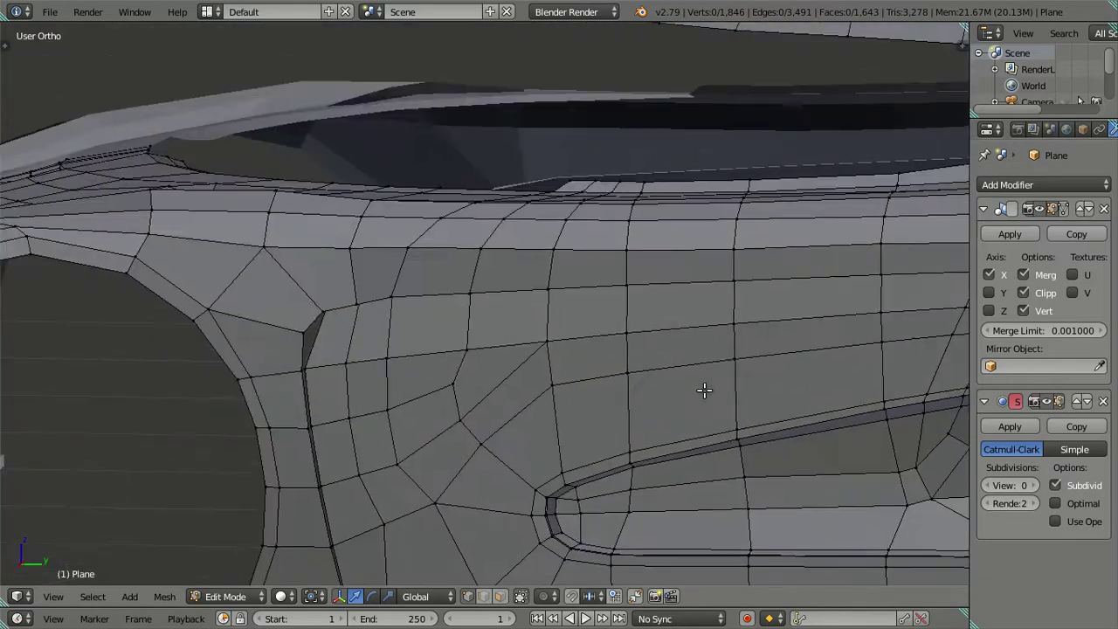
{"action": "scroll", "coordinate": [704, 391], "scroll_direction": "down", "scroll_amount": 3}
{"action": "middle_click_drag", "start_coordinate": [536, 364], "coordinate": [617, 374]}
{"action": "scroll", "coordinate": [492, 414], "scroll_direction": "up", "scroll_amount": 3}
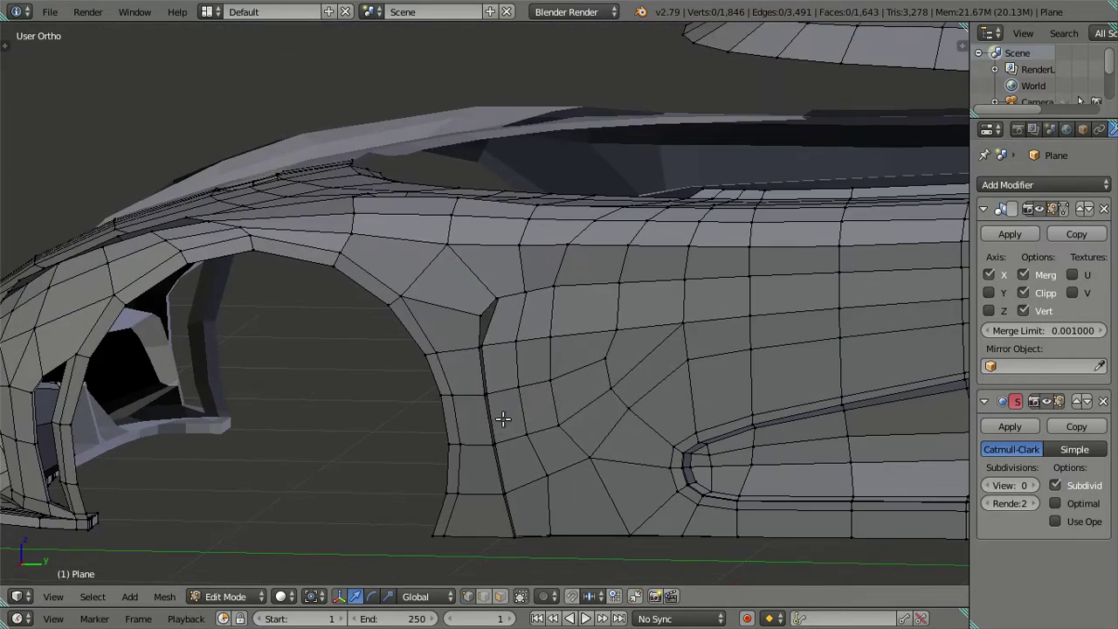
{"action": "scroll", "coordinate": [503, 419], "scroll_direction": "down", "scroll_amount": 1}
Frame the panel behind the front wheel in right view with textured reference shading
{"action": "key", "text": "KP_3"}
{"action": "scroll", "coordinate": [516, 392], "scroll_direction": "up", "scroll_amount": 2}
{"action": "middle_click_drag", "start_coordinate": [481, 429], "coordinate": [600, 227], "text": "shift"}
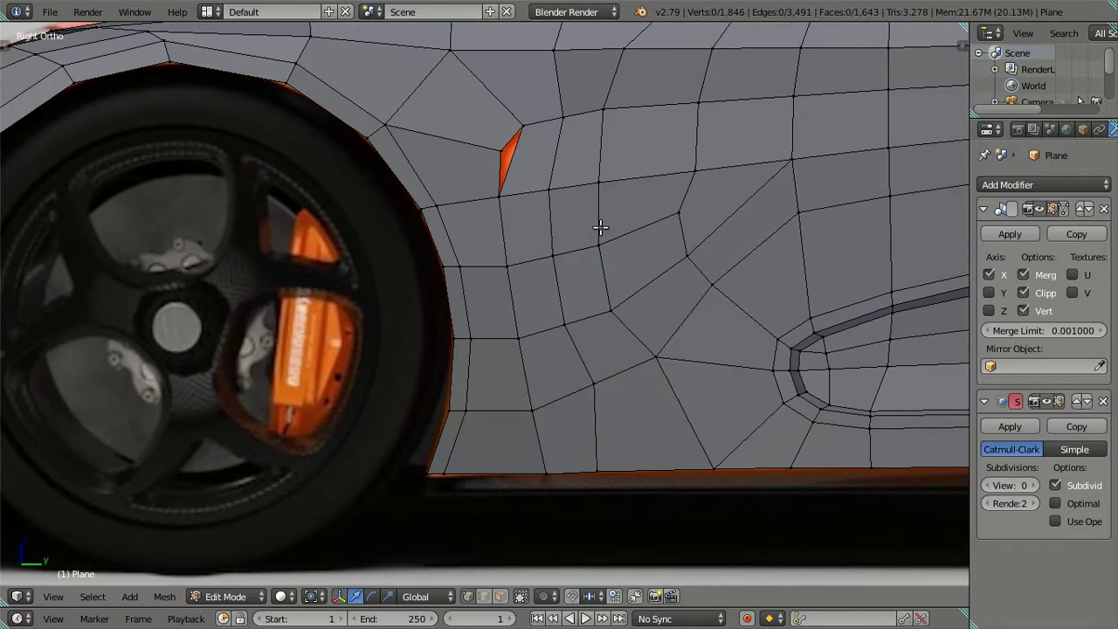
{"action": "scroll", "coordinate": [595, 244], "scroll_direction": "up", "scroll_amount": 1}
{"action": "scroll", "coordinate": [577, 334], "scroll_direction": "up", "scroll_amount": 1}
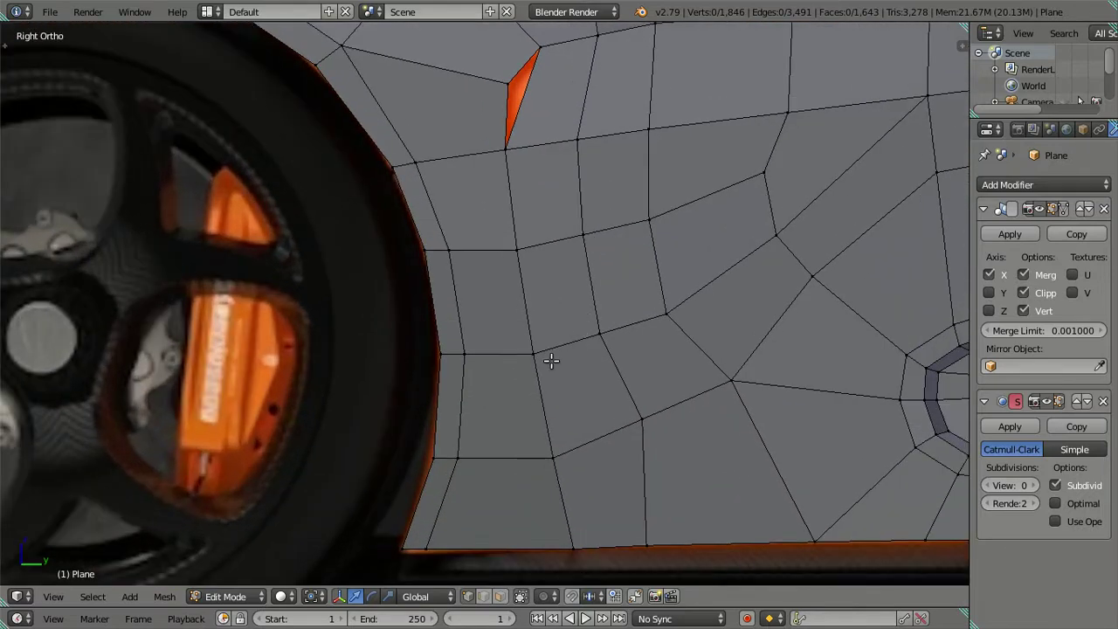
{"action": "key", "text": "alt+z"}
{"action": "middle_click_drag", "start_coordinate": [542, 341], "coordinate": [542, 331], "text": "shift"}
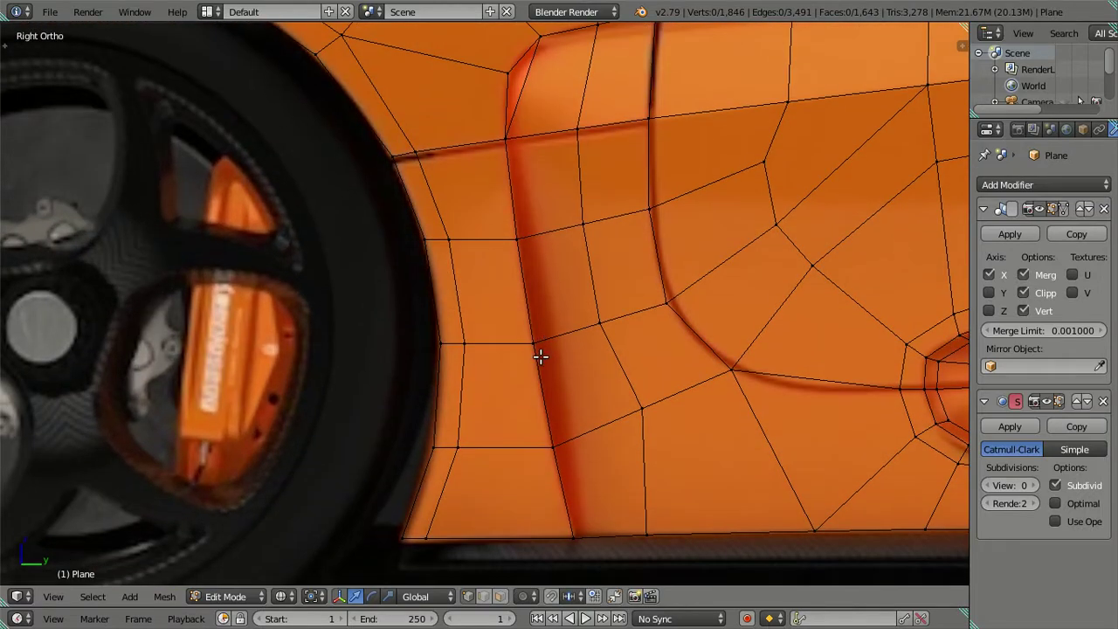
Select the panel's quad face and move it vertically along Z
{"action": "right_click", "coordinate": [536, 345]}
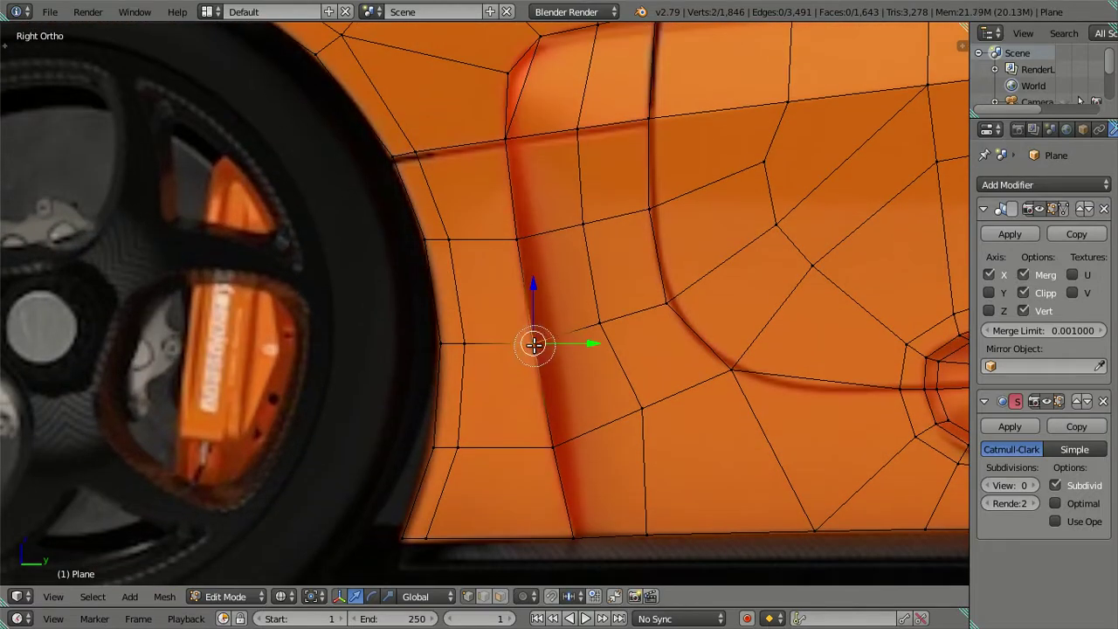
{"action": "right_click", "coordinate": [517, 243], "text": "shift"}
{"action": "right_click", "coordinate": [450, 240], "text": "shift"}
{"action": "right_click", "coordinate": [467, 336], "text": "shift"}
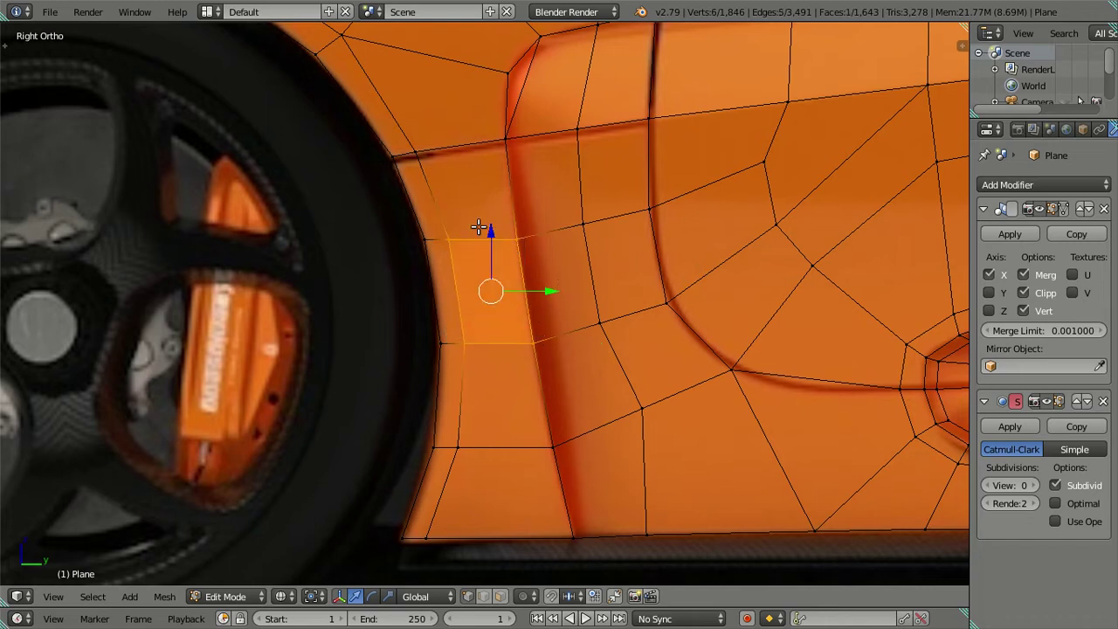
{"action": "key", "text": "g"}
{"action": "key", "text": "z"}
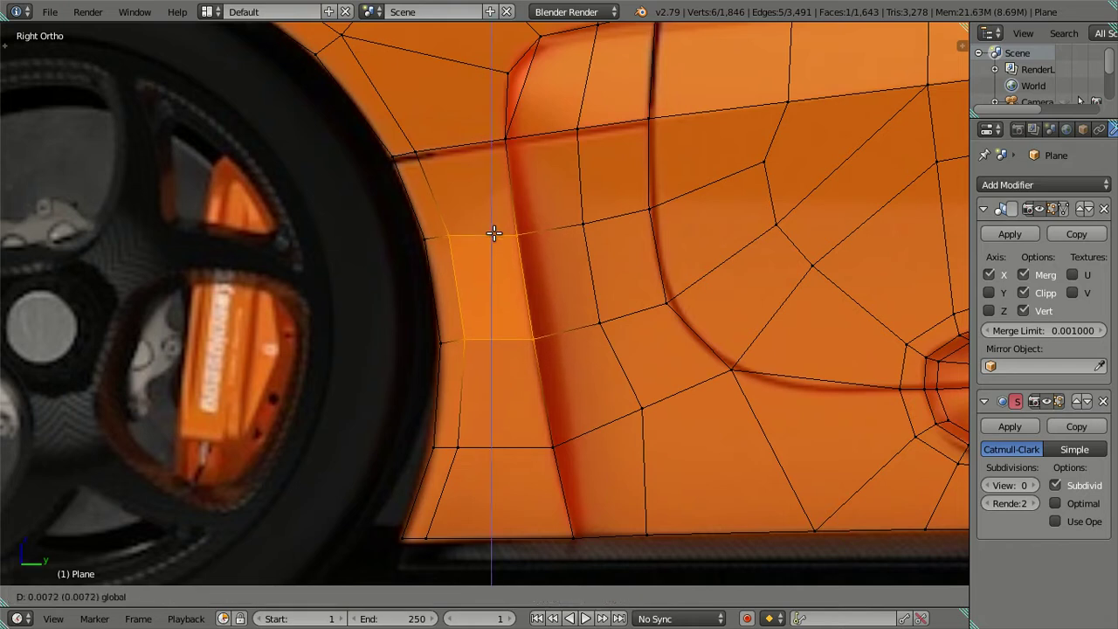
{"action": "left_click", "coordinate": [494, 233]}
Adjust the panel's edges vertically and sideways to follow the reference outline
{"action": "middle_click_drag", "start_coordinate": [426, 236], "coordinate": [449, 337]}
{"action": "key", "text": "Escape"}
{"action": "left_click_drag", "start_coordinate": [529, 226], "coordinate": [525, 221]}
{"action": "left_click", "coordinate": [524, 221]}
{"action": "left_click_drag", "start_coordinate": [576, 279], "coordinate": [571, 279]}
{"action": "left_click", "coordinate": [570, 280]}
{"action": "right_click", "coordinate": [599, 321]}
{"action": "right_click", "coordinate": [584, 221], "text": "shift"}
{"action": "left_click_drag", "start_coordinate": [592, 216], "coordinate": [589, 207]}
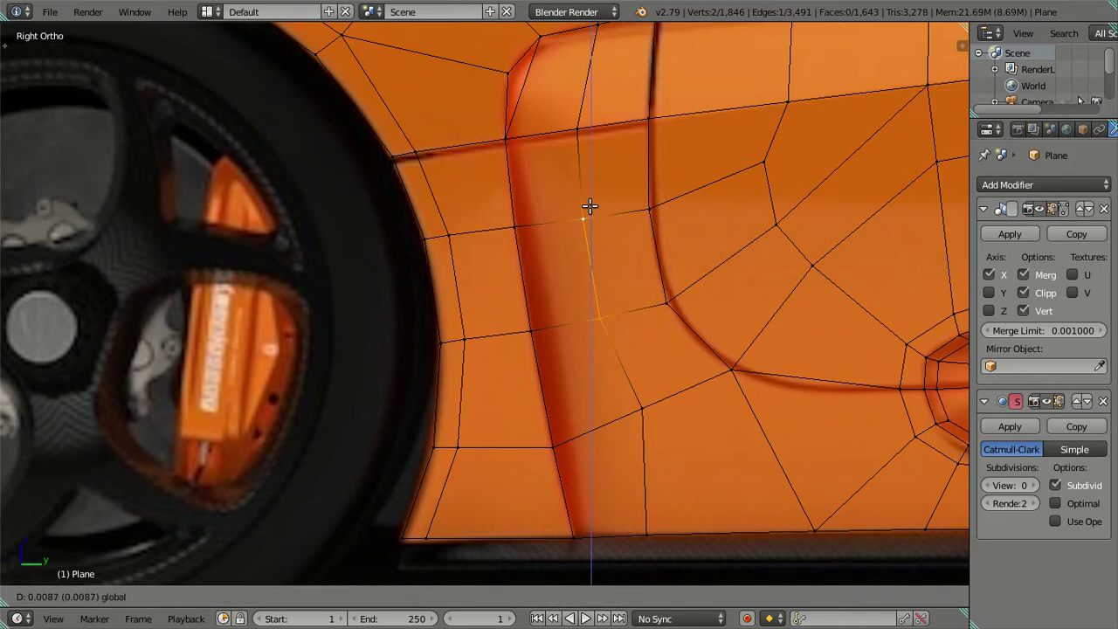
{"action": "left_click", "coordinate": [590, 206]}
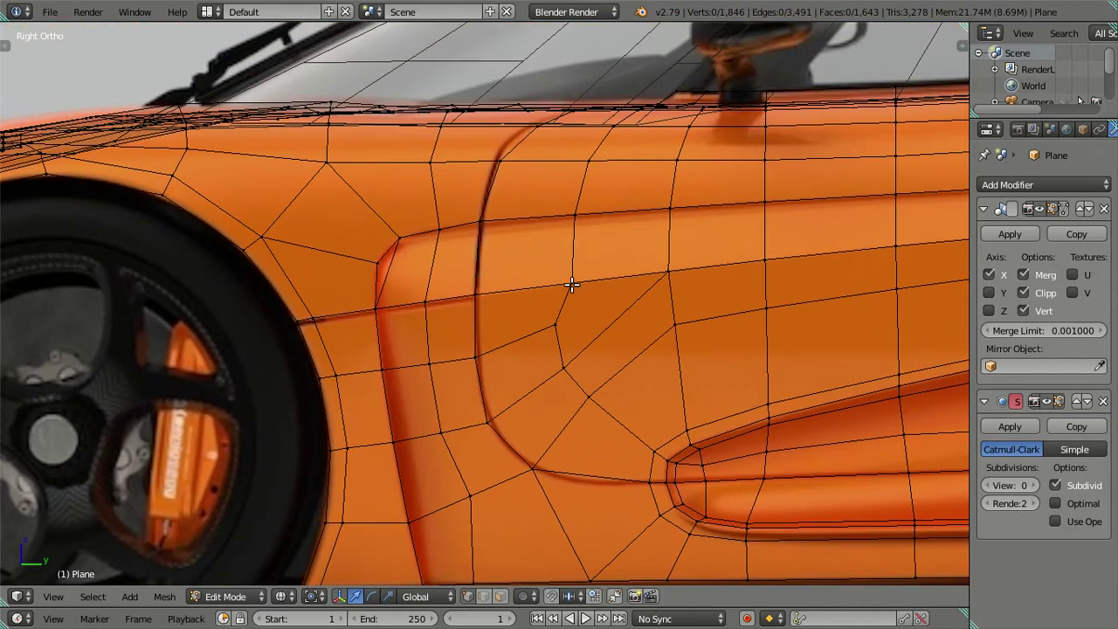
Reposition three vertices in the panel recess, then one neighbouring vertex
{"action": "right_click", "coordinate": [571, 284]}
{"action": "right_click", "coordinate": [552, 344]}
{"action": "right_click", "coordinate": [566, 365], "text": "shift"}
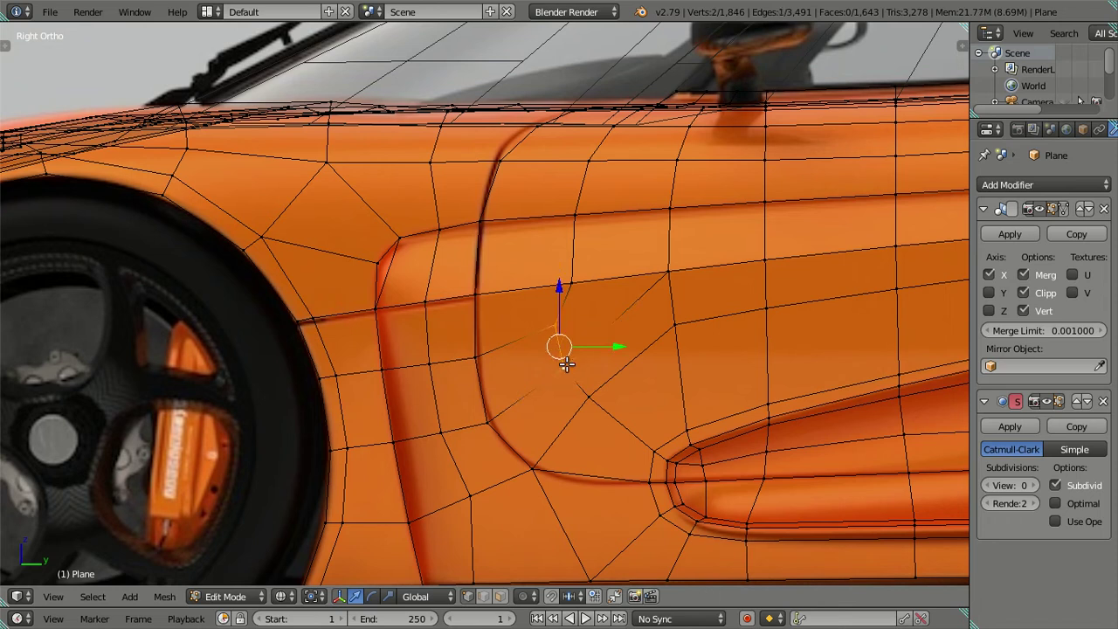
{"action": "right_click", "coordinate": [588, 397], "text": "shift"}
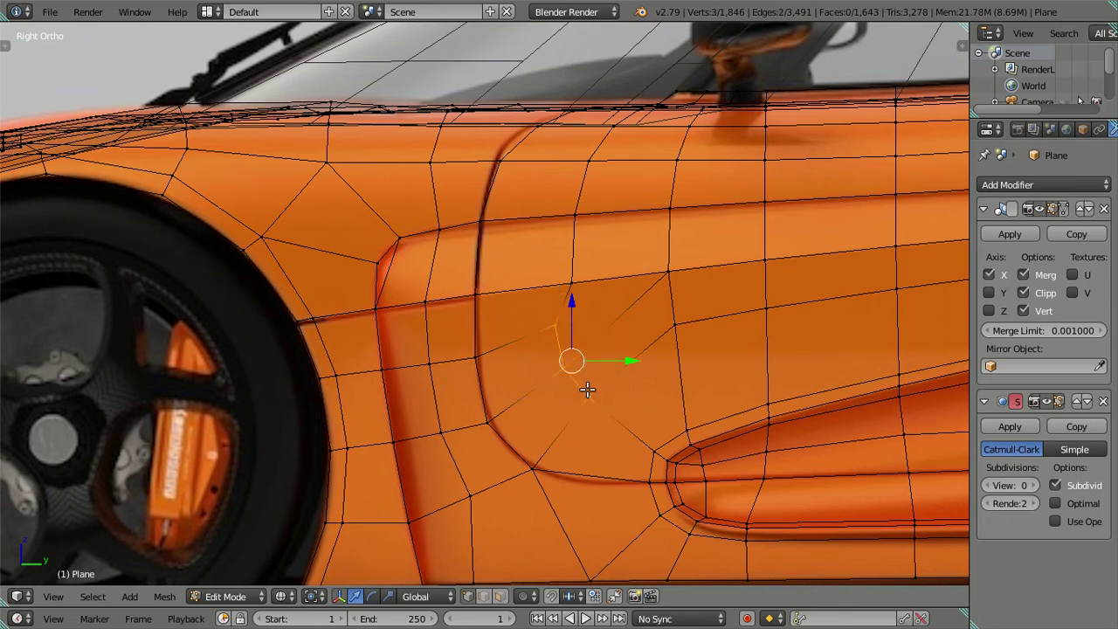
{"action": "key", "text": "g"}
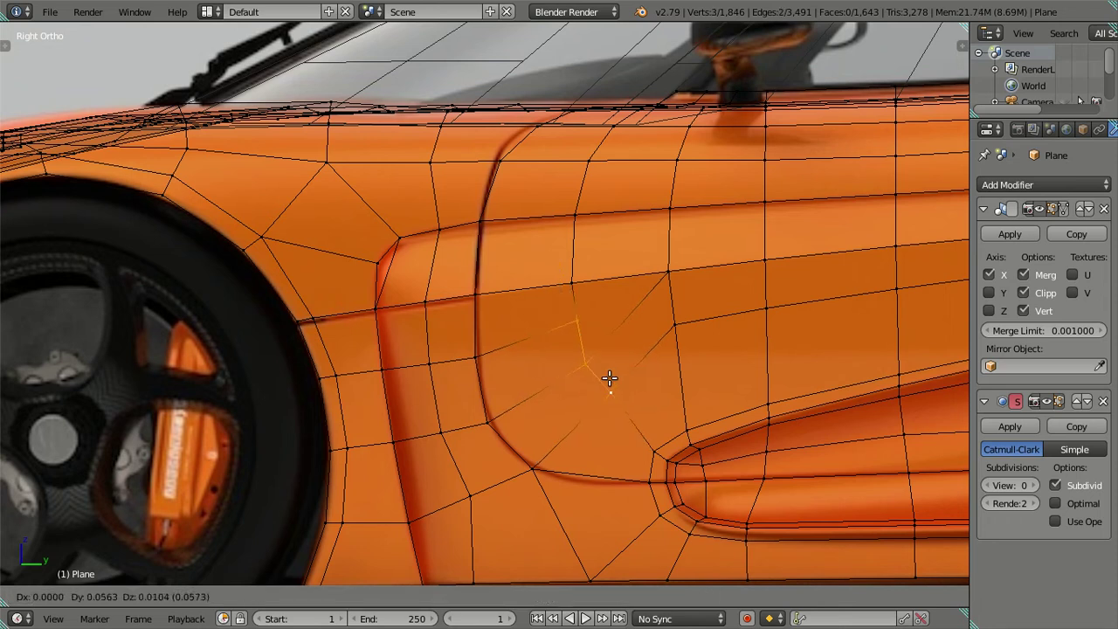
{"action": "left_click", "coordinate": [608, 378]}
{"action": "right_click", "coordinate": [629, 390]}
{"action": "key", "text": "g"}
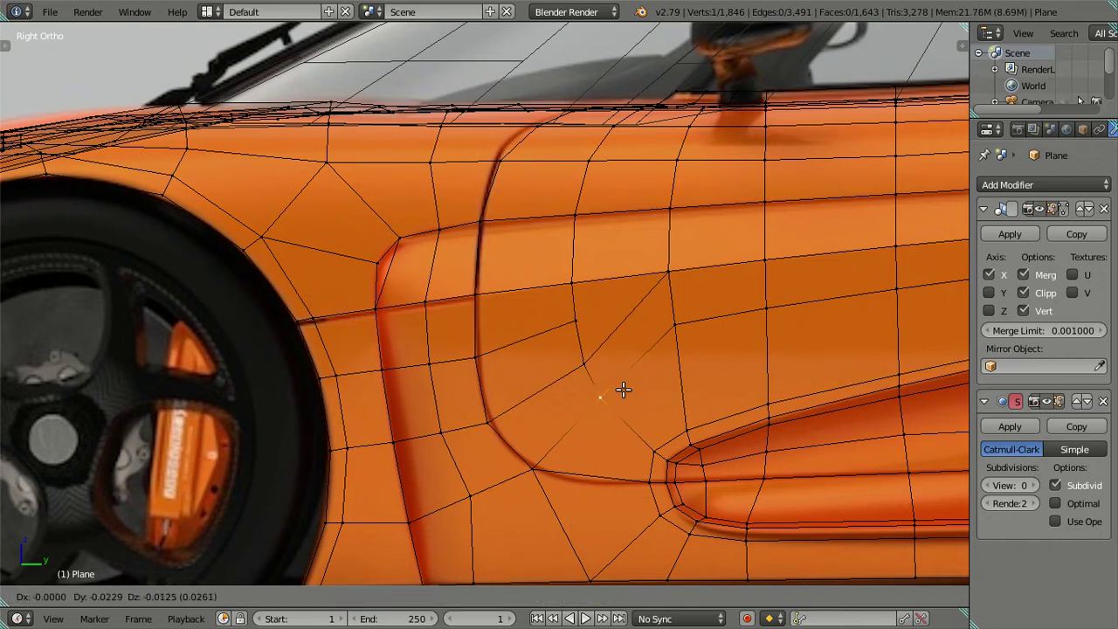
{"action": "left_click", "coordinate": [623, 390]}
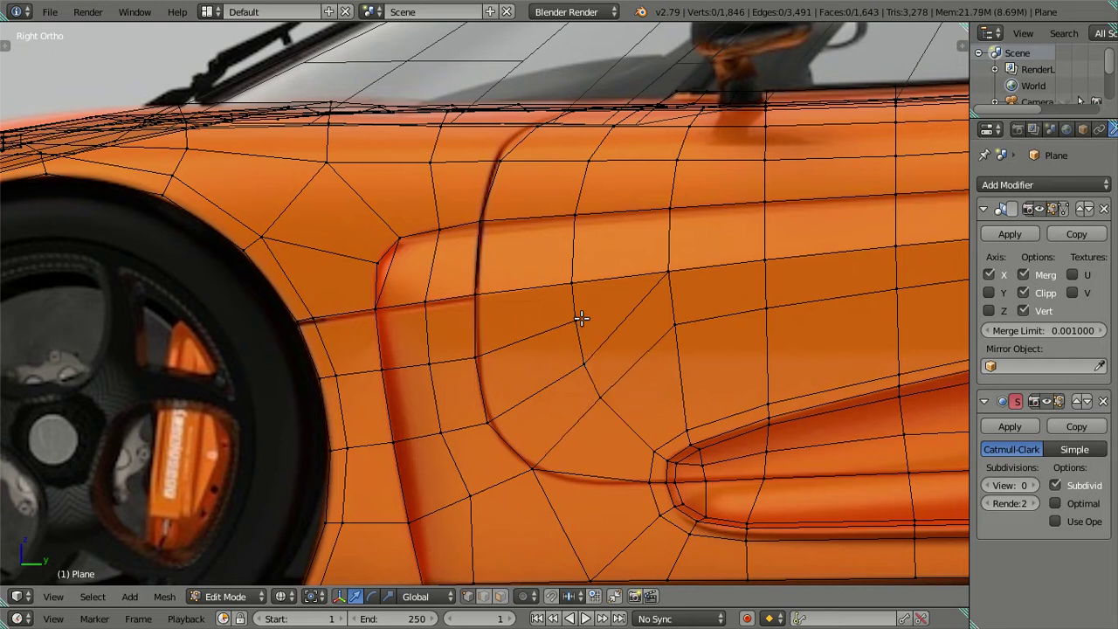
Preview a loop cut through the panel, then cancel it
{"action": "scroll", "coordinate": [581, 316], "scroll_direction": "down", "scroll_amount": 2}
{"action": "scroll", "coordinate": [661, 312], "scroll_direction": "down", "scroll_amount": 2}
{"action": "scroll", "coordinate": [647, 319], "scroll_direction": "up", "scroll_amount": 1}
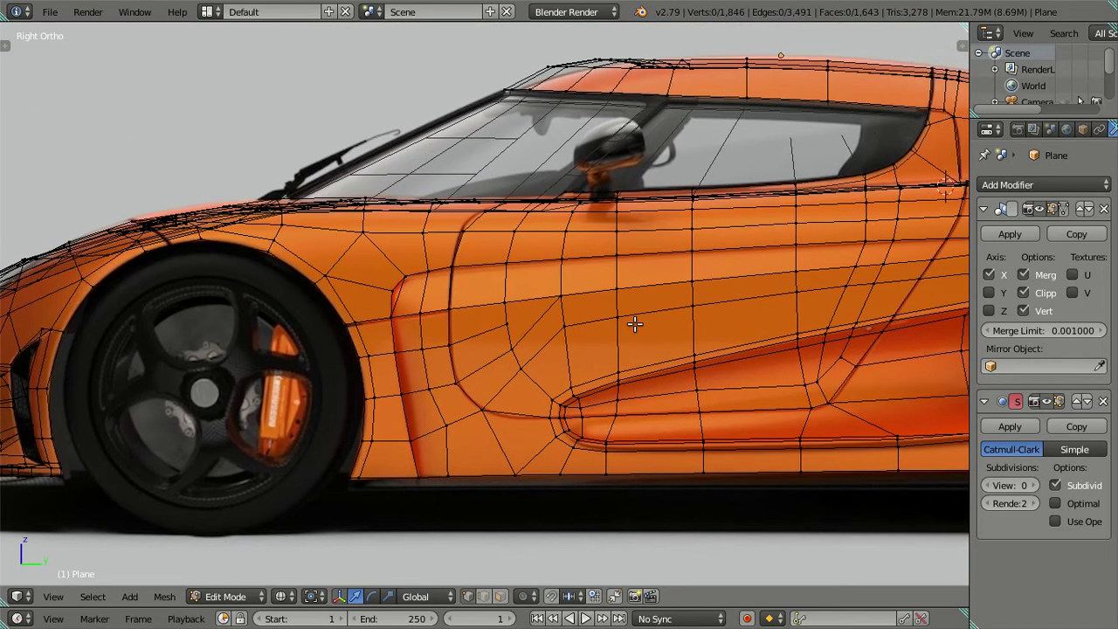
{"action": "scroll", "coordinate": [465, 413], "scroll_direction": "up", "scroll_amount": 2}
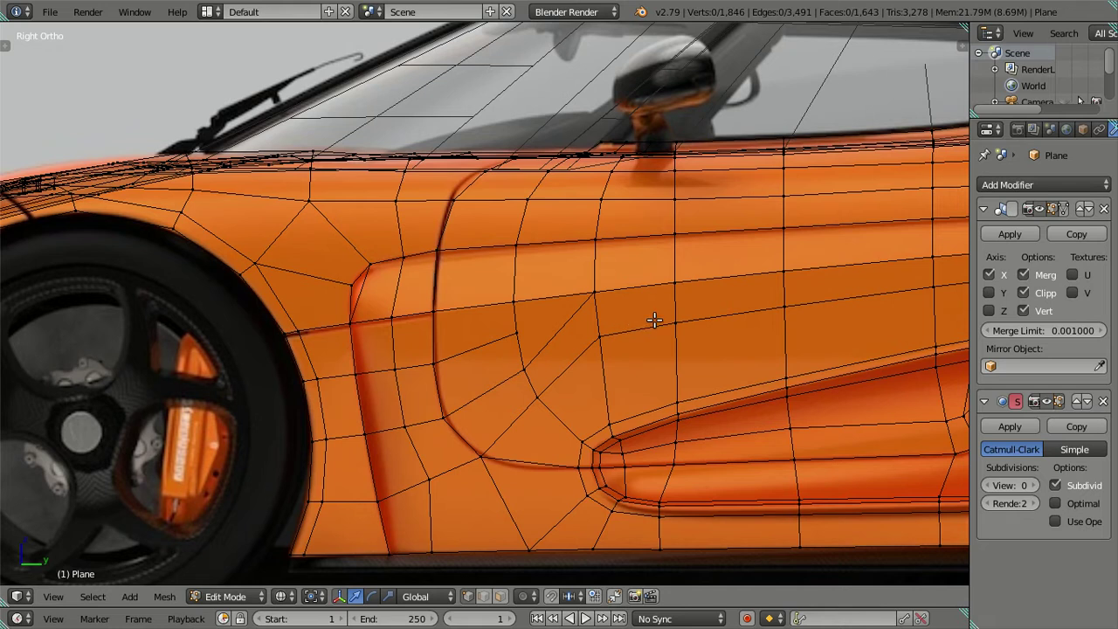
{"action": "middle_click_drag", "start_coordinate": [654, 320], "coordinate": [565, 332], "text": "shift"}
{"action": "key", "text": "ctrl+r"}
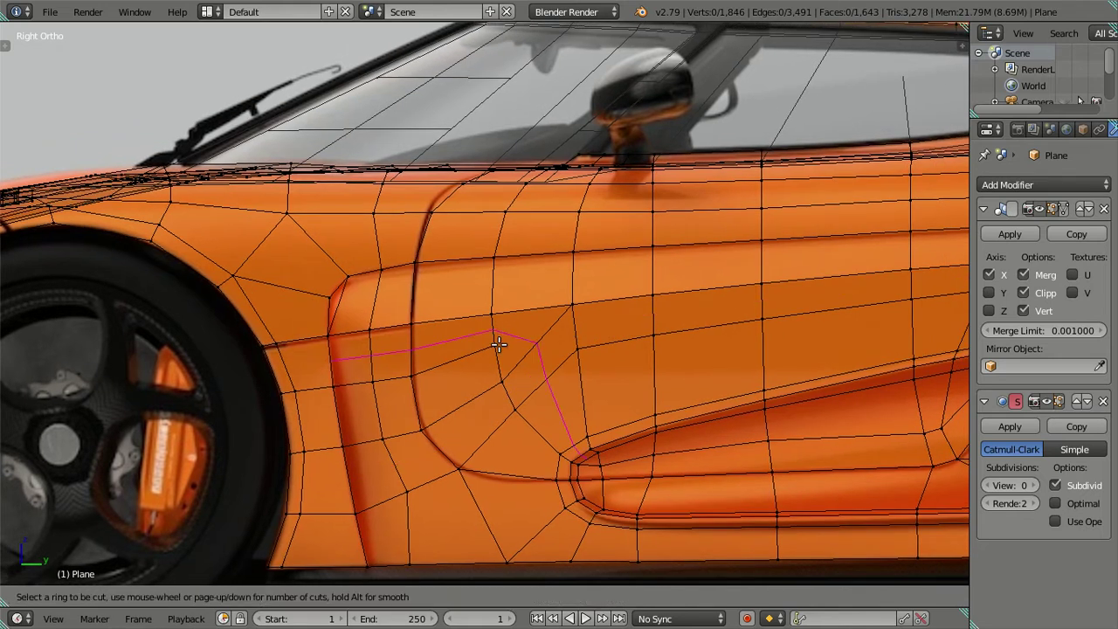
{"action": "key", "text": "Escape"}
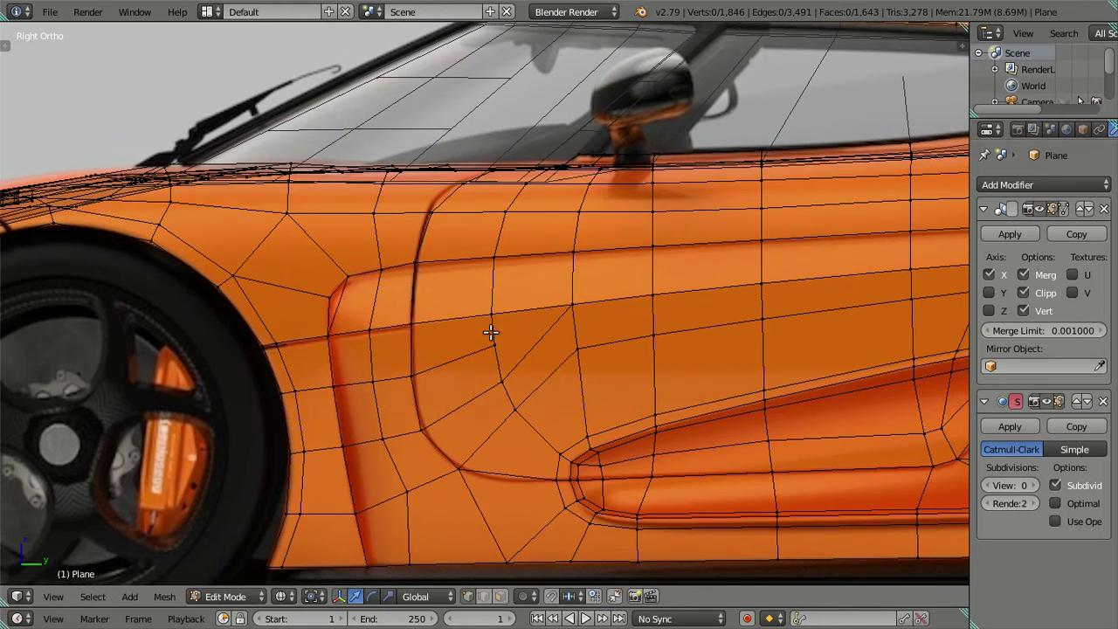
Recentre the car's side and return to plain solid shading
{"action": "middle_click_drag", "start_coordinate": [665, 333], "coordinate": [641, 332], "text": "shift"}
{"action": "middle_click_drag", "start_coordinate": [398, 336], "coordinate": [429, 331], "text": "shift"}
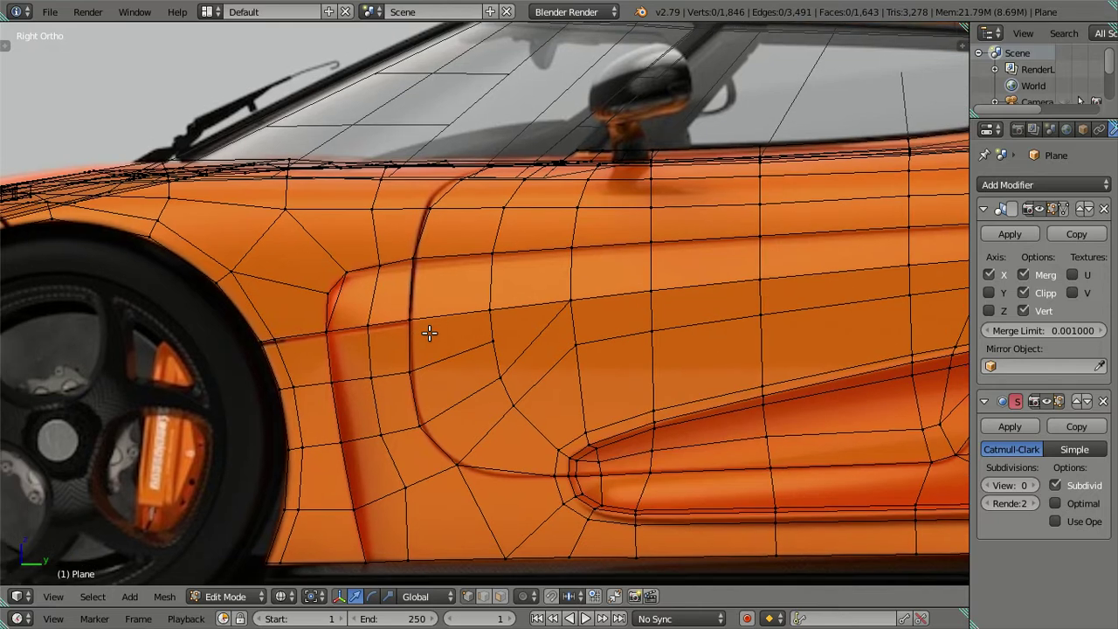
{"action": "scroll", "coordinate": [667, 307], "scroll_direction": "down", "scroll_amount": 1}
{"action": "scroll", "coordinate": [668, 307], "scroll_direction": "down", "scroll_amount": 1}
{"action": "scroll", "coordinate": [668, 308], "scroll_direction": "down", "scroll_amount": 1}
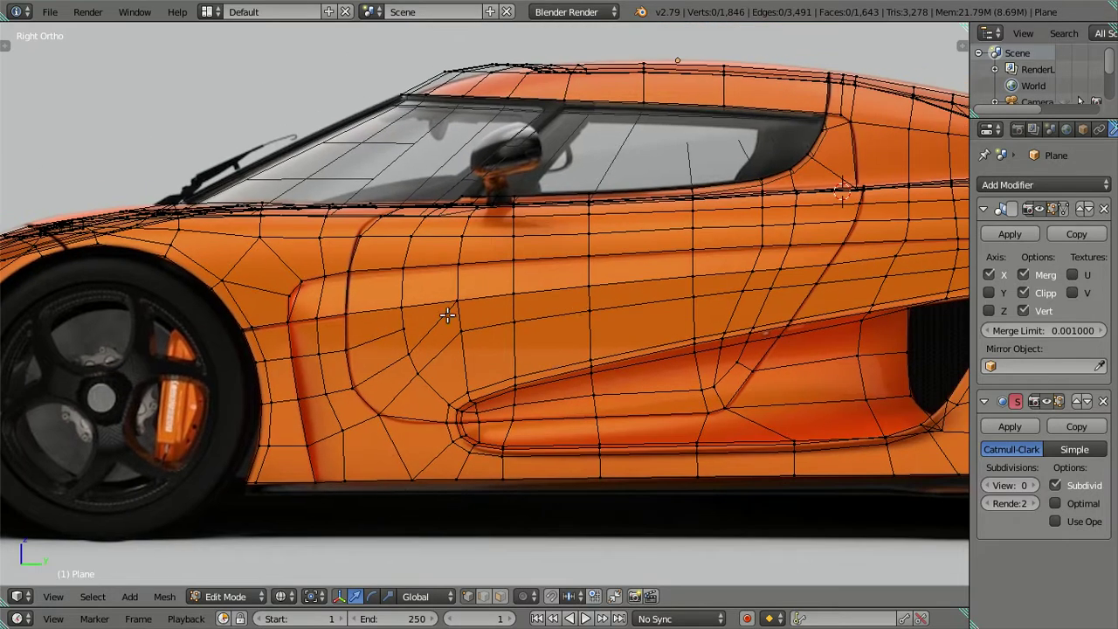
{"action": "middle_click_drag", "start_coordinate": [369, 317], "coordinate": [420, 310], "text": "shift"}
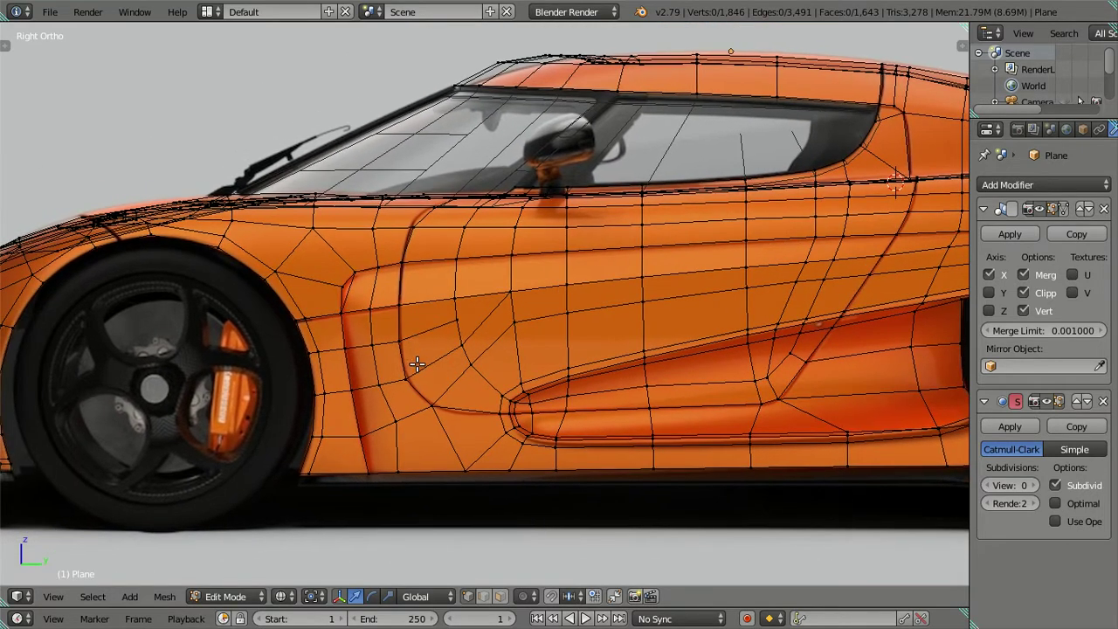
{"action": "key", "text": "shift+z"}
{"action": "middle_click_drag", "start_coordinate": [417, 363], "coordinate": [452, 352]}
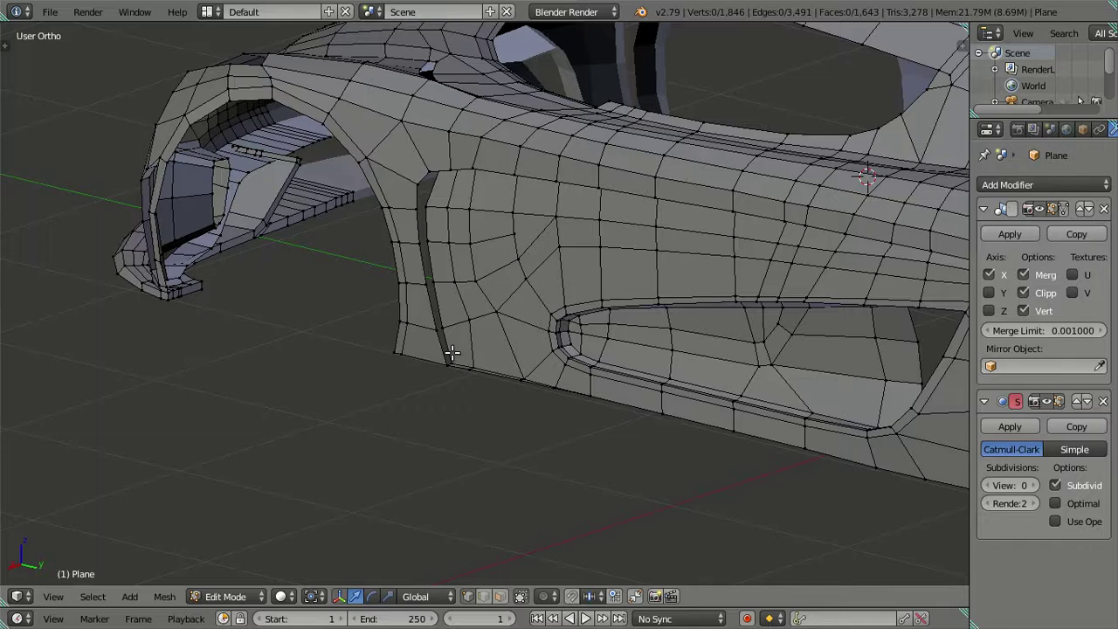
Select the two edge loops running along the thin groove beside the front wheel arch
{"action": "scroll", "coordinate": [437, 362], "scroll_direction": "up", "scroll_amount": 3}
{"action": "scroll", "coordinate": [469, 392], "scroll_direction": "up", "scroll_amount": 1}
{"action": "scroll", "coordinate": [435, 487], "scroll_direction": "up", "scroll_amount": 1}
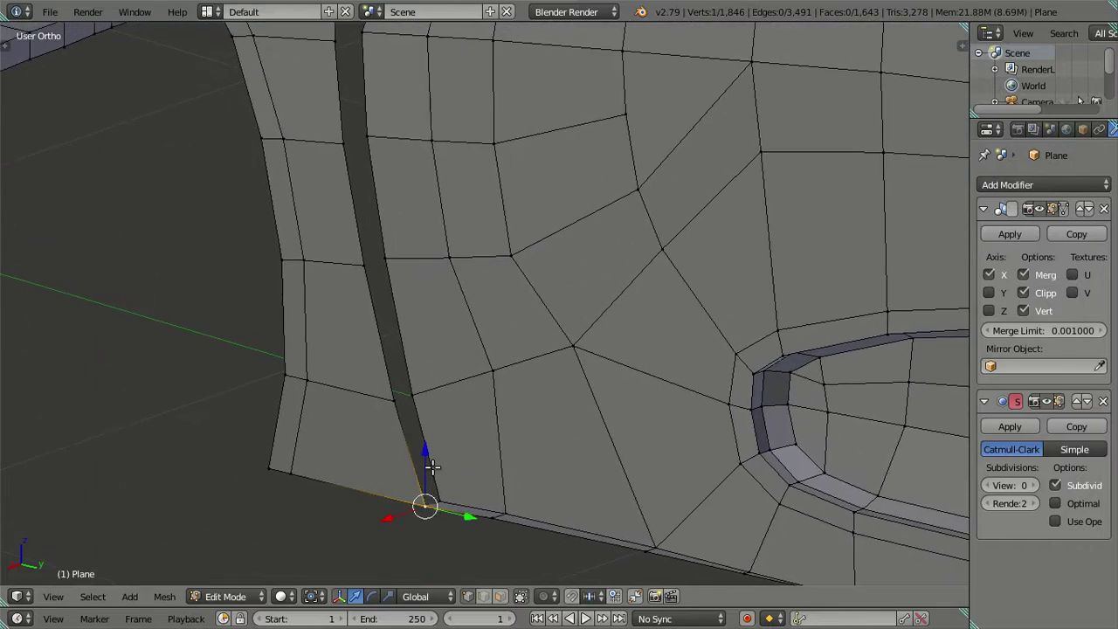
{"action": "middle_click_drag", "start_coordinate": [432, 467], "coordinate": [498, 49]}
{"action": "right_click", "coordinate": [422, 94], "text": "alt"}
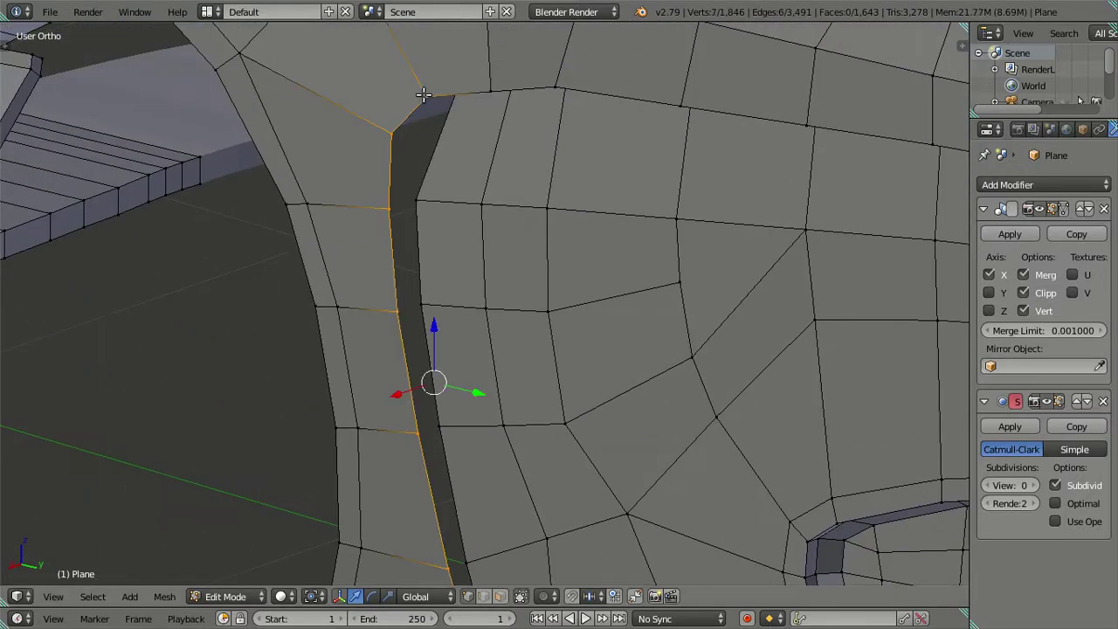
{"action": "scroll", "coordinate": [423, 95], "scroll_direction": "down", "scroll_amount": 5}
{"action": "mouse_move", "coordinate": [423, 94]}
{"action": "middle_mouse_down"}
{"action": "mouse_move", "coordinate": [449, 172]}
{"action": "mouse_move", "coordinate": [444, 259]}
{"action": "middle_mouse_up"}
{"action": "scroll", "coordinate": [464, 233], "scroll_direction": "up", "scroll_amount": 5}
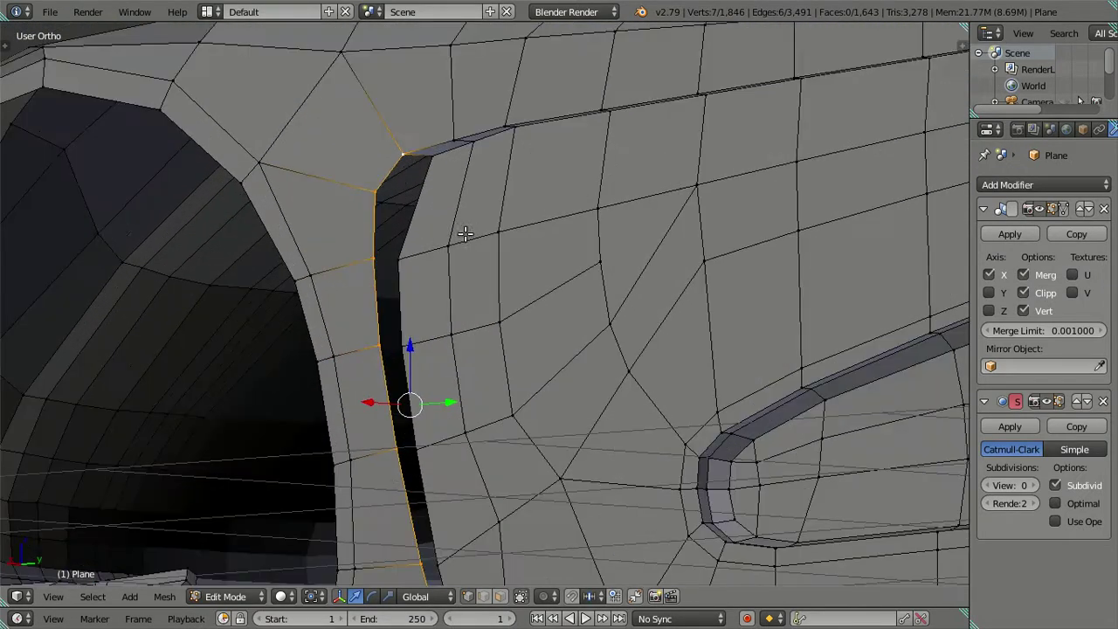
{"action": "scroll", "coordinate": [444, 154], "scroll_direction": "down", "scroll_amount": 2}
{"action": "scroll", "coordinate": [444, 153], "scroll_direction": "down", "scroll_amount": 2}
{"action": "right_click", "coordinate": [476, 441], "text": "alt+shift"}
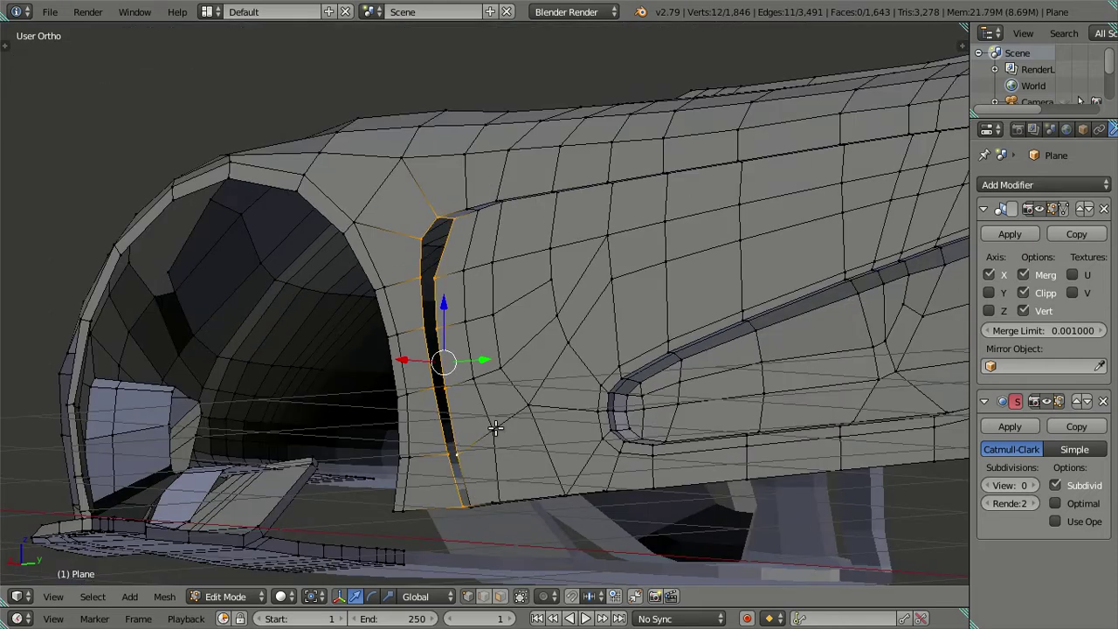
{"action": "scroll", "coordinate": [497, 425], "scroll_direction": "up", "scroll_amount": 1}
{"action": "middle_click_drag", "start_coordinate": [443, 271], "coordinate": [449, 332]}
{"action": "scroll", "coordinate": [383, 236], "scroll_direction": "up", "scroll_amount": 2}
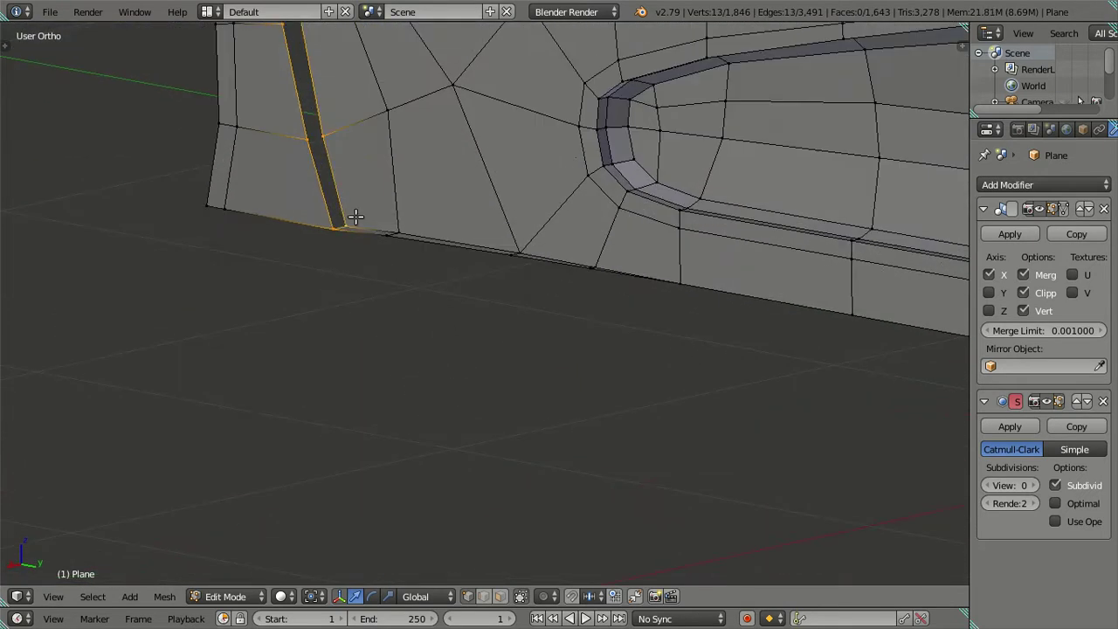
{"action": "mouse_move", "coordinate": [407, 139]}
{"action": "middle_mouse_down"}
{"action": "mouse_move", "coordinate": [476, 341]}
{"action": "mouse_move", "coordinate": [381, 265]}
{"action": "mouse_move", "coordinate": [503, 357]}
{"action": "middle_mouse_up"}
Extrude the groove loops in place and move them along Y to deepen the groove
{"action": "key", "text": "e"}
{"action": "right_click", "coordinate": [499, 317]}
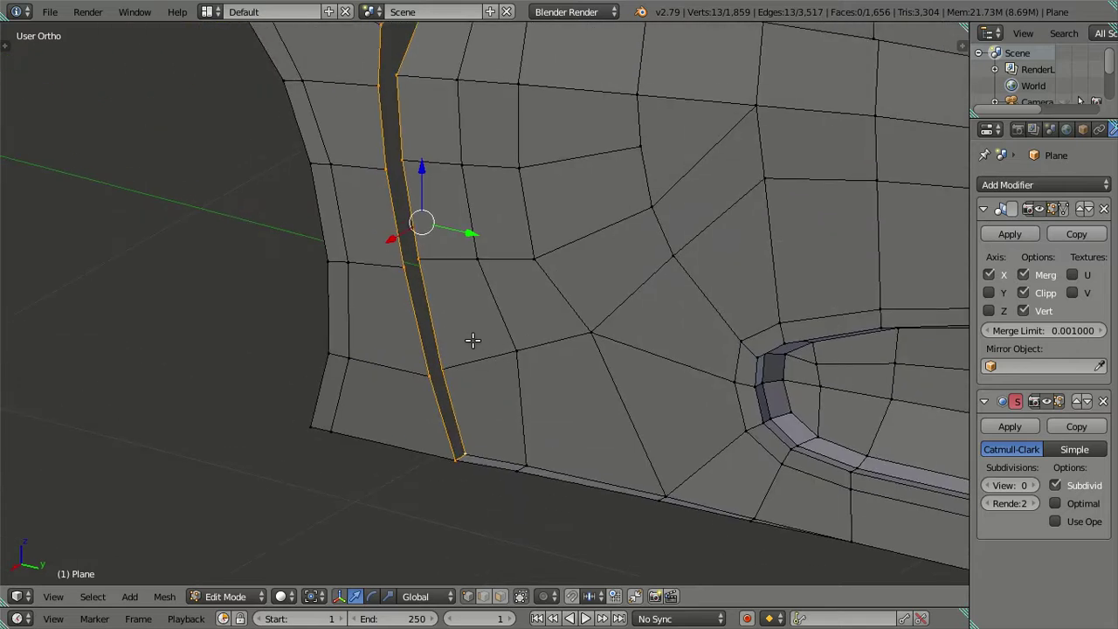
{"action": "key", "text": "g"}
{"action": "key", "text": "y"}
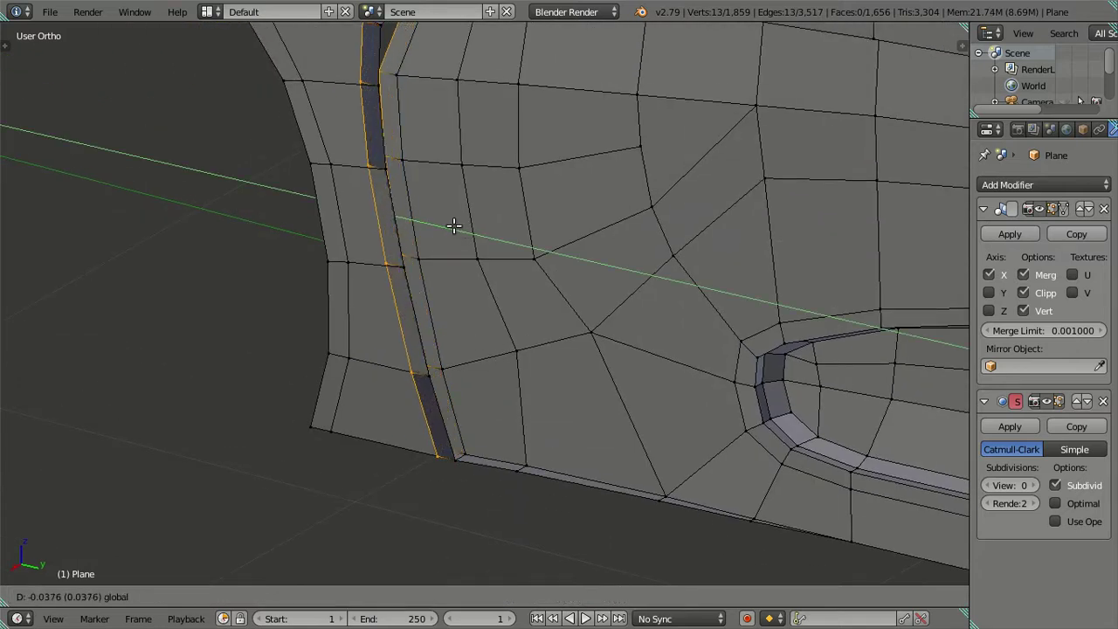
{"action": "left_click", "coordinate": [453, 225]}
{"action": "scroll", "coordinate": [452, 225], "scroll_direction": "down", "scroll_amount": 2}
{"action": "mouse_move", "coordinate": [451, 224]}
{"action": "middle_mouse_down"}
{"action": "mouse_move", "coordinate": [452, 297]}
{"action": "mouse_move", "coordinate": [495, 280]}
{"action": "middle_mouse_up"}
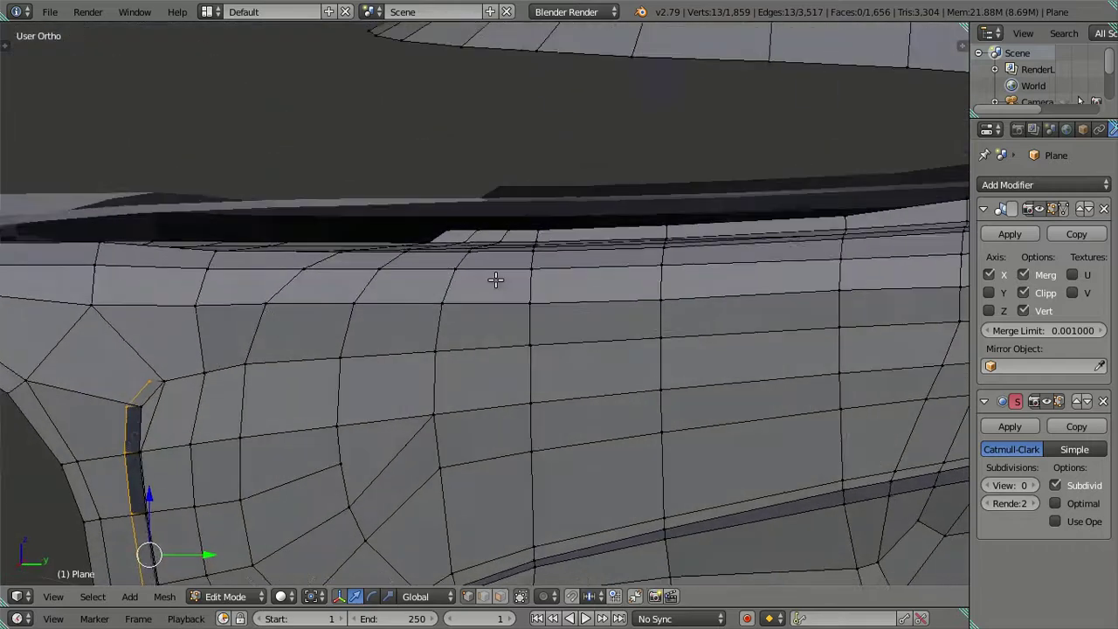
In right side view over the reference, shift the groove's top corner vertex left along Y and down along Z
{"action": "key", "text": "KP_3"}
{"action": "middle_click_drag", "start_coordinate": [317, 451], "coordinate": [533, 342], "text": "shift"}
{"action": "scroll", "coordinate": [531, 340], "scroll_direction": "up", "scroll_amount": 2}
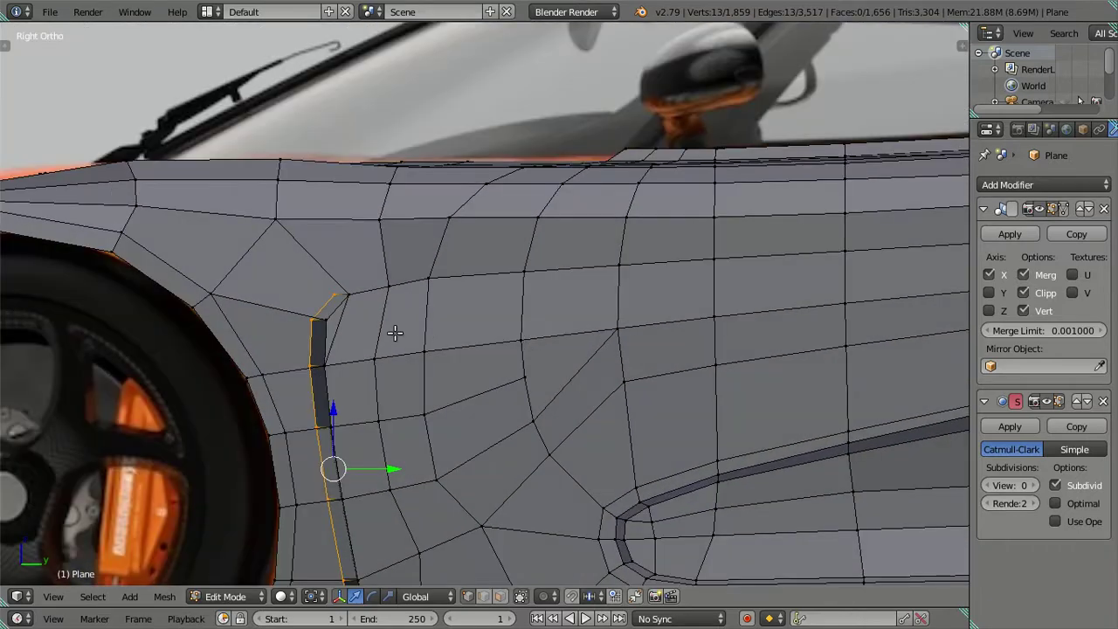
{"action": "key", "text": "a"}
{"action": "key", "text": "shift+z"}
{"action": "middle_click_drag", "start_coordinate": [384, 339], "coordinate": [506, 320], "text": "shift"}
{"action": "scroll", "coordinate": [429, 279], "scroll_direction": "up", "scroll_amount": 2}
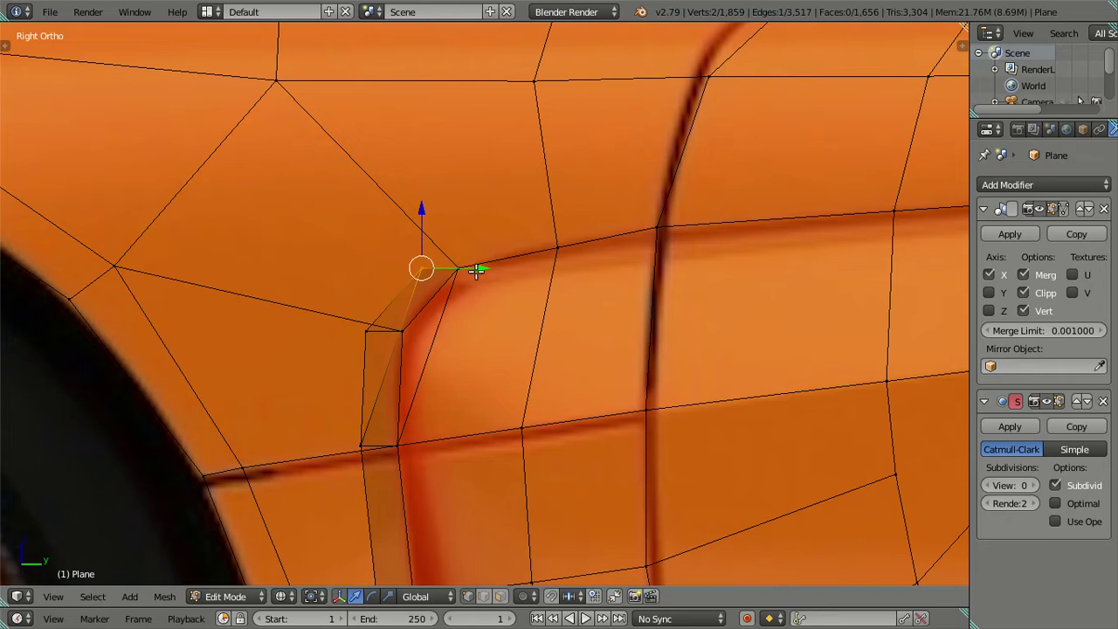
{"action": "left_click_drag", "start_coordinate": [475, 271], "coordinate": [446, 272]}
{"action": "left_click_drag", "start_coordinate": [395, 214], "coordinate": [395, 234]}
{"action": "scroll", "coordinate": [400, 249], "scroll_direction": "down", "scroll_amount": 3}
{"action": "key", "text": "shift+z"}
Select the edge loop along the front wheel arch, leaving out its bottom vertex
{"action": "mouse_move", "coordinate": [533, 317]}
{"action": "middle_mouse_down"}
{"action": "mouse_move", "coordinate": [581, 344]}
{"action": "mouse_move", "coordinate": [457, 329]}
{"action": "mouse_move", "coordinate": [672, 406]}
{"action": "mouse_move", "coordinate": [615, 346]}
{"action": "mouse_move", "coordinate": [620, 313]}
{"action": "mouse_move", "coordinate": [652, 309]}
{"action": "middle_mouse_up"}
{"action": "right_click", "coordinate": [567, 293], "text": "alt"}
{"action": "scroll", "coordinate": [651, 309], "scroll_direction": "up", "scroll_amount": 3}
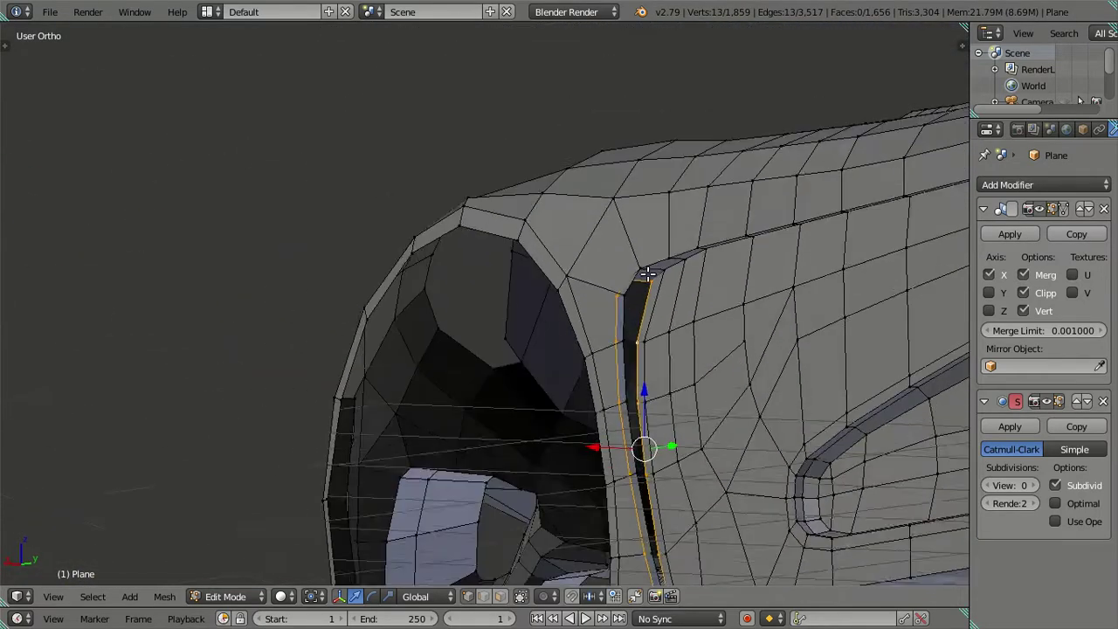
{"action": "scroll", "coordinate": [663, 295], "scroll_direction": "up", "scroll_amount": 3}
{"action": "scroll", "coordinate": [772, 266], "scroll_direction": "down", "scroll_amount": 3}
{"action": "mouse_move", "coordinate": [773, 266]}
{"action": "middle_mouse_down"}
{"action": "mouse_move", "coordinate": [597, 246]}
{"action": "mouse_move", "coordinate": [626, 417]}
{"action": "middle_mouse_up"}
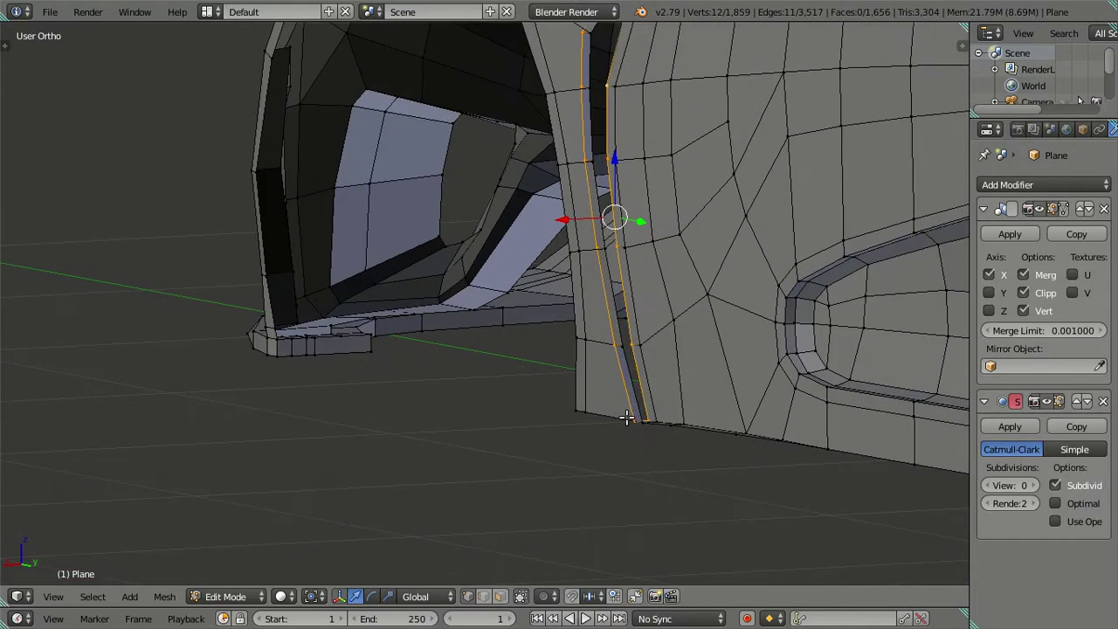
{"action": "right_click", "coordinate": [648, 415], "text": "shift"}
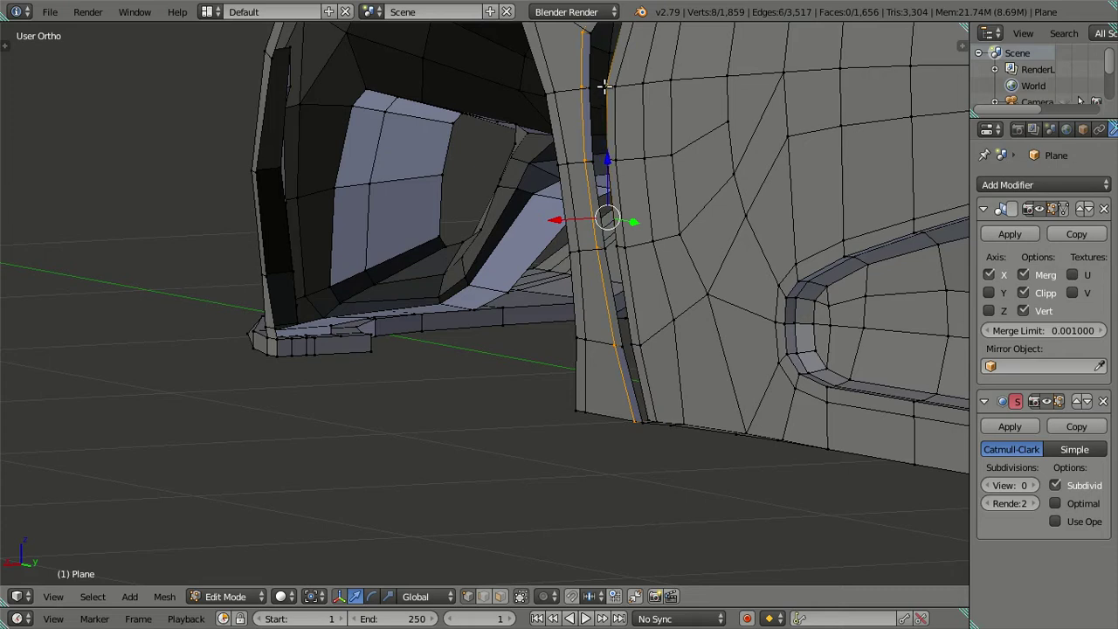
{"action": "mouse_move", "coordinate": [696, 206]}
{"action": "middle_mouse_down"}
{"action": "mouse_move", "coordinate": [679, 225]}
{"action": "mouse_move", "coordinate": [508, 301]}
{"action": "middle_mouse_up"}
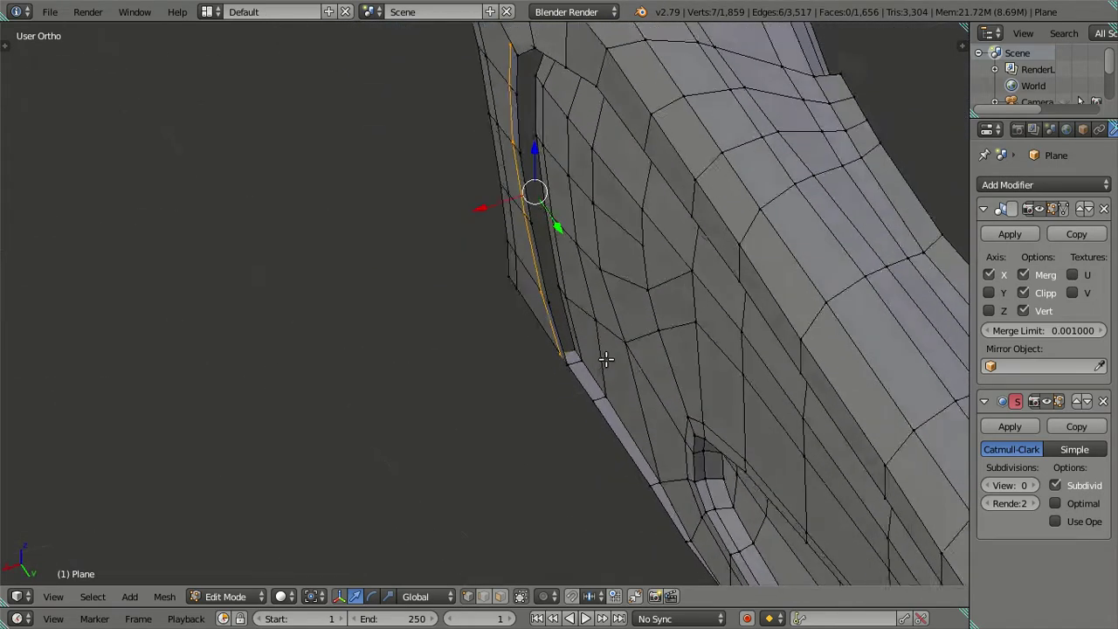
{"action": "scroll", "coordinate": [451, 245], "scroll_direction": "up", "scroll_amount": 2}
{"action": "middle_click_drag", "start_coordinate": [452, 244], "coordinate": [497, 379], "text": "shift"}
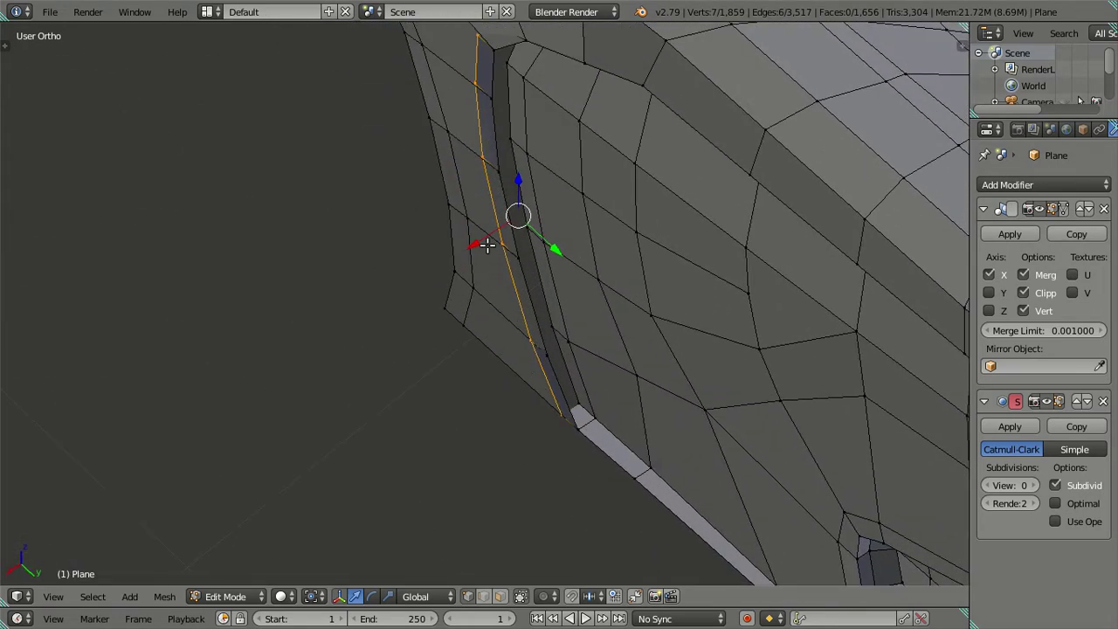
Move the arch loop along X, nudge it once more, and return to Object Mode
{"action": "left_click_drag", "start_coordinate": [552, 253], "coordinate": [564, 255]}
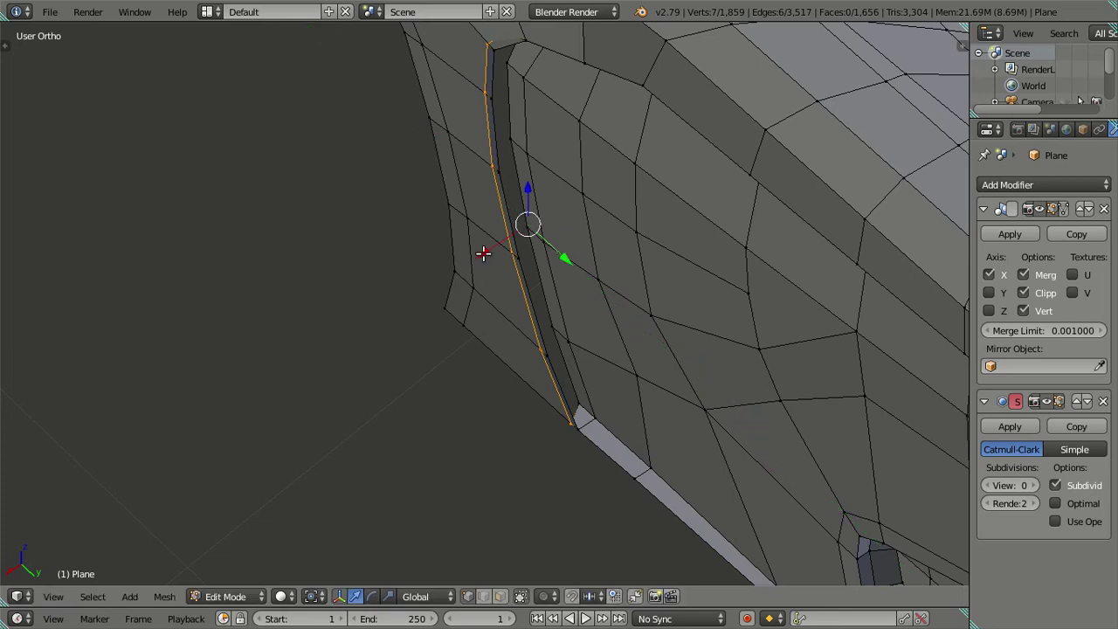
{"action": "key", "text": "g"}
{"action": "key", "text": "x"}
{"action": "left_click", "coordinate": [489, 244]}
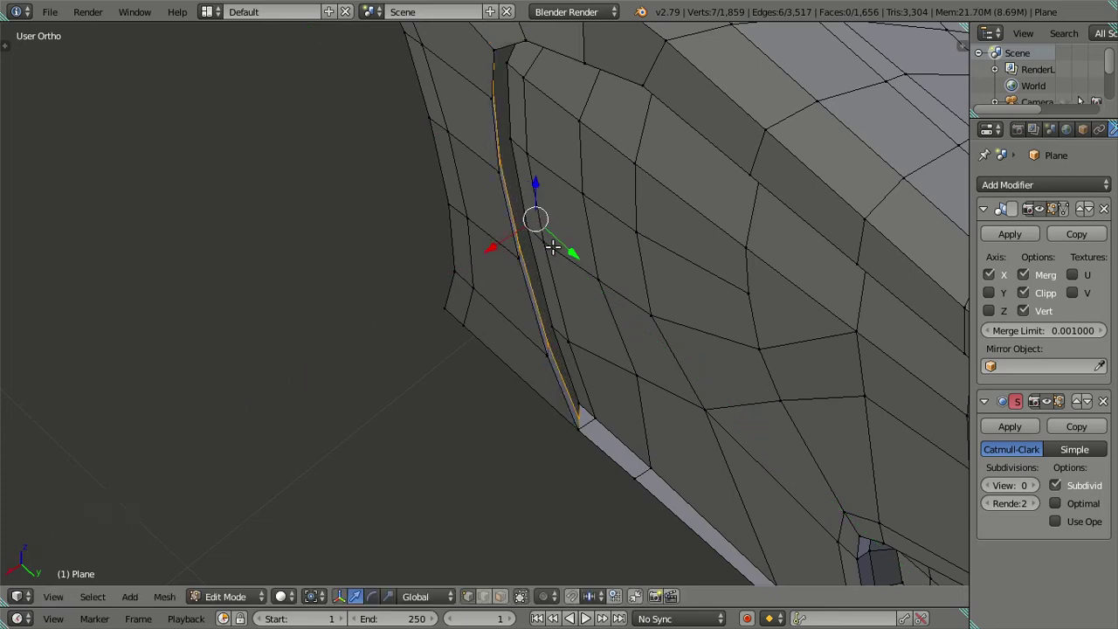
{"action": "key", "text": "g"}
{"action": "left_click", "coordinate": [568, 254]}
{"action": "mouse_move", "coordinate": [569, 255]}
{"action": "middle_mouse_down"}
{"action": "mouse_move", "coordinate": [529, 283]}
{"action": "mouse_move", "coordinate": [512, 212]}
{"action": "mouse_move", "coordinate": [477, 149]}
{"action": "mouse_move", "coordinate": [622, 269]}
{"action": "mouse_move", "coordinate": [632, 262]}
{"action": "mouse_move", "coordinate": [719, 370]}
{"action": "middle_mouse_up"}
{"action": "key", "text": "Tab"}
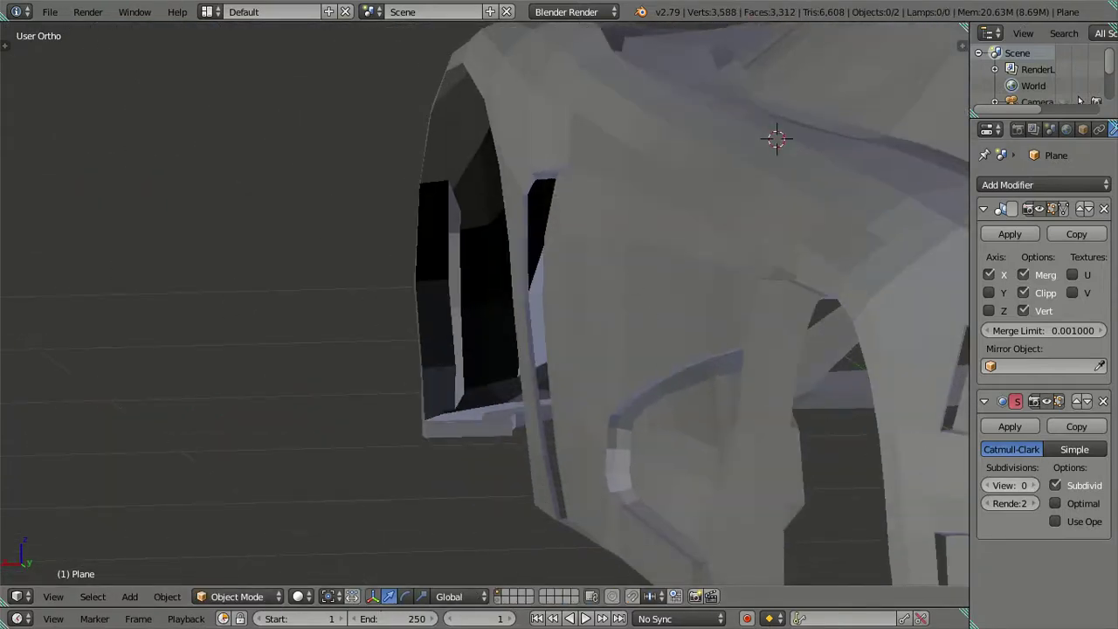
Preview the body at subdivision level 2, then resume editing with the preview back at 0
{"action": "key", "text": "ctrl+2"}
{"action": "mouse_move", "coordinate": [544, 400]}
{"action": "middle_mouse_down"}
{"action": "mouse_move", "coordinate": [513, 387]}
{"action": "mouse_move", "coordinate": [589, 390]}
{"action": "mouse_move", "coordinate": [619, 317]}
{"action": "mouse_move", "coordinate": [569, 307]}
{"action": "mouse_move", "coordinate": [487, 210]}
{"action": "mouse_move", "coordinate": [670, 294]}
{"action": "mouse_move", "coordinate": [372, 352]}
{"action": "middle_mouse_up"}
{"action": "key", "text": "Tab"}
{"action": "left_click", "coordinate": [991, 485]}
{"action": "left_click", "coordinate": [991, 486]}
Lower the edge loop above the side vent and slightly slide one of its vertices along Y
{"action": "key", "text": "KP_3"}
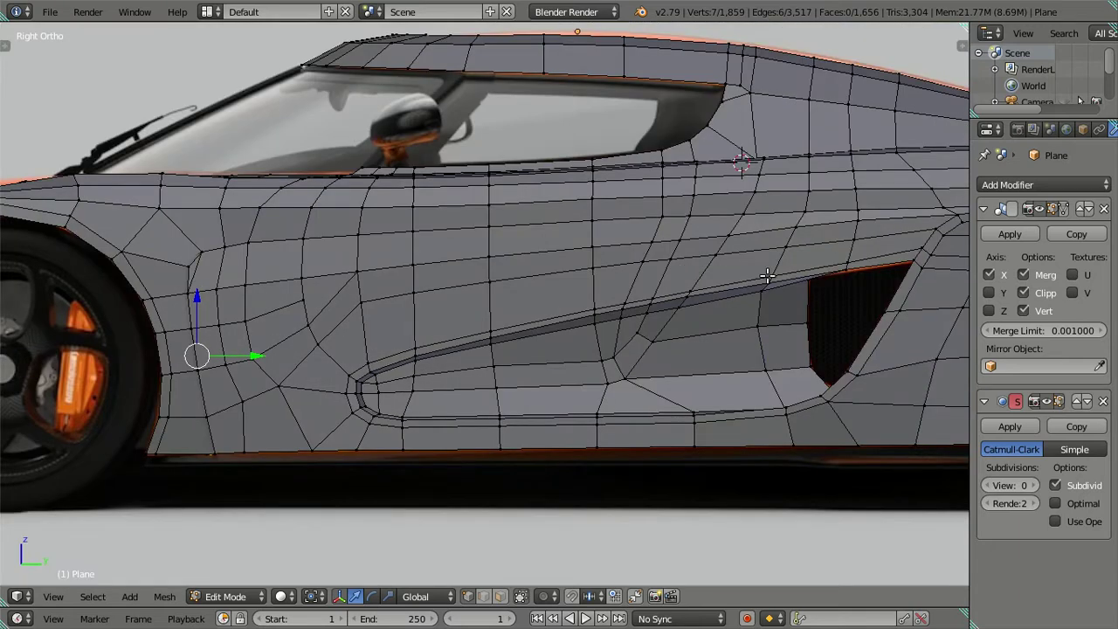
{"action": "middle_click_drag", "start_coordinate": [765, 274], "coordinate": [486, 312], "text": "shift"}
{"action": "scroll", "coordinate": [487, 311], "scroll_direction": "up", "scroll_amount": 3}
{"action": "scroll", "coordinate": [479, 281], "scroll_direction": "up", "scroll_amount": 2}
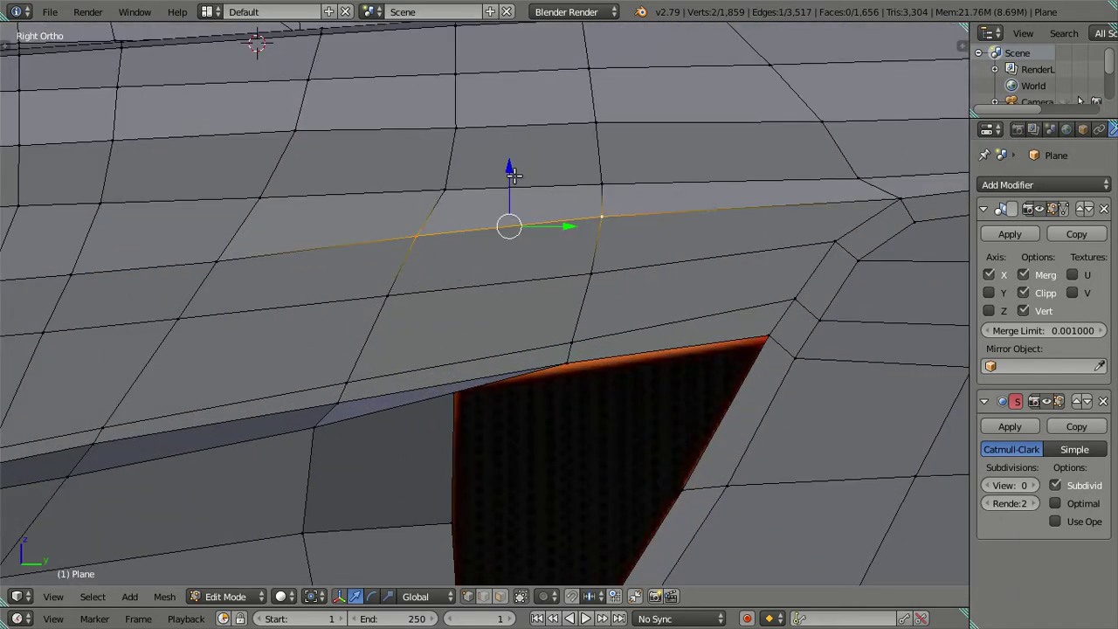
{"action": "left_click_drag", "start_coordinate": [514, 175], "coordinate": [510, 192]}
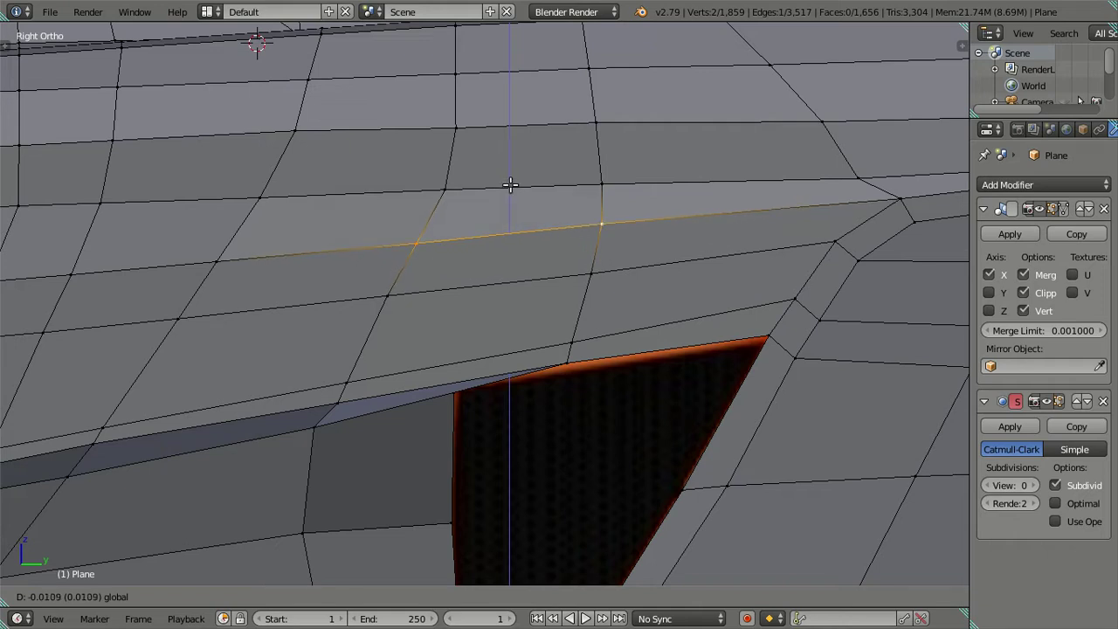
{"action": "left_click_drag", "start_coordinate": [509, 184], "coordinate": [509, 185]}
{"action": "right_click", "coordinate": [388, 295]}
{"action": "left_click_drag", "start_coordinate": [443, 296], "coordinate": [444, 296]}
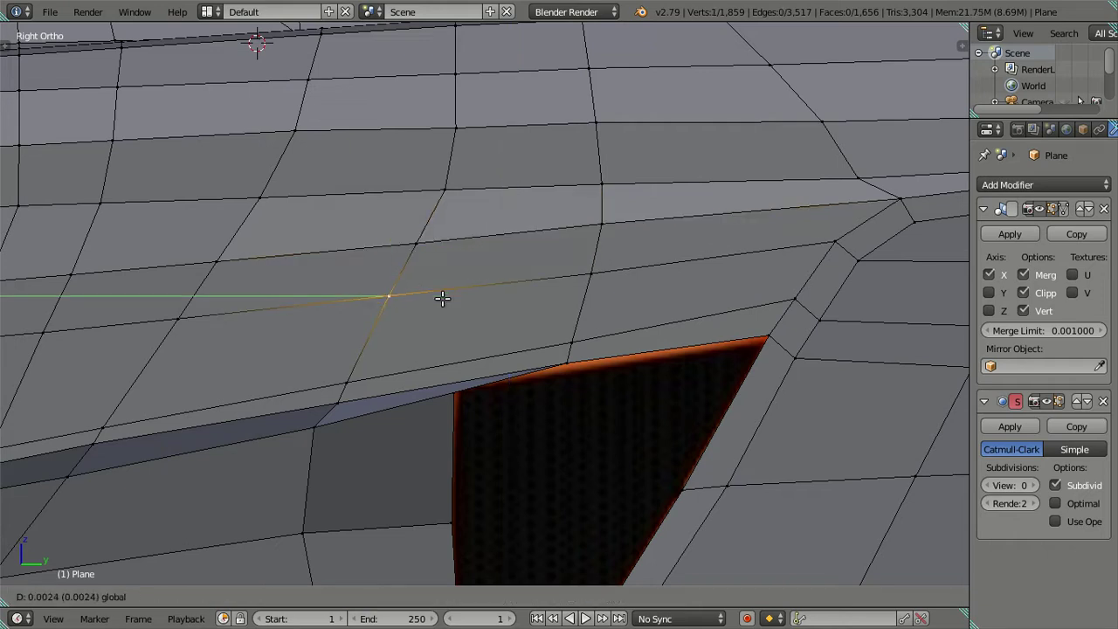
{"action": "key", "text": "a"}
{"action": "scroll", "coordinate": [374, 175], "scroll_direction": "down", "scroll_amount": 5}
{"action": "mouse_move", "coordinate": [407, 307]}
{"action": "middle_mouse_down", "text": "shift"}
{"action": "mouse_move", "coordinate": [452, 317]}
{"action": "mouse_move", "coordinate": [360, 305]}
{"action": "middle_mouse_up", "text": "shift"}
{"action": "scroll", "coordinate": [361, 306], "scroll_direction": "down", "scroll_amount": 4}
{"action": "middle_click_drag", "start_coordinate": [262, 311], "coordinate": [296, 312]}
{"action": "scroll", "coordinate": [308, 312], "scroll_direction": "up", "scroll_amount": 5}
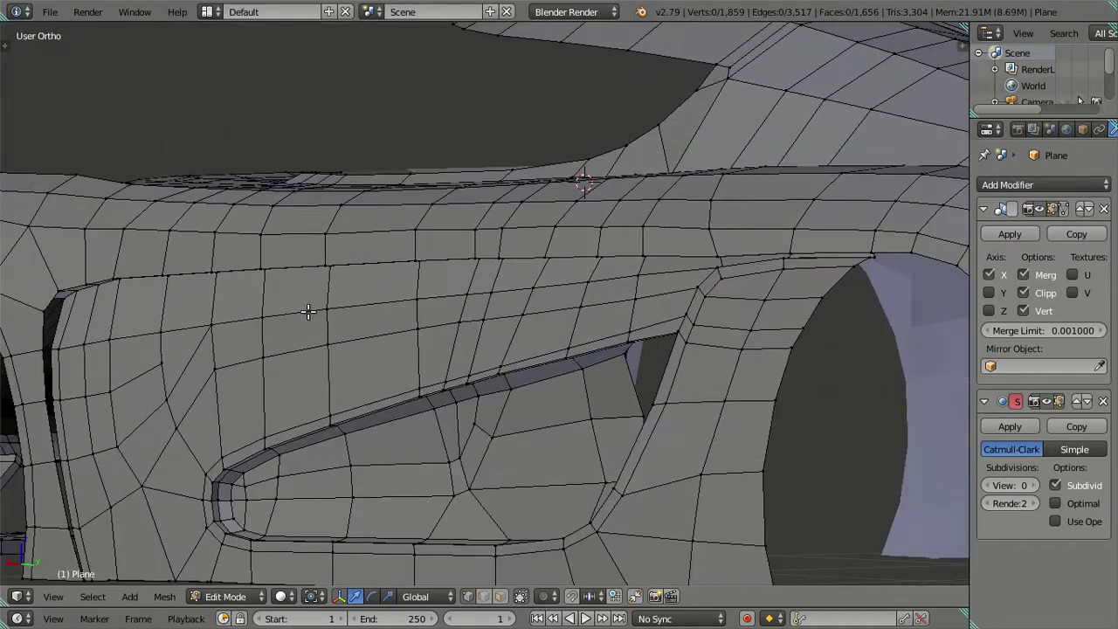
Add two edge loops along the side panel near its upper edge
{"action": "key", "text": "ctrl+r"}
{"action": "left_click", "coordinate": [274, 301]}
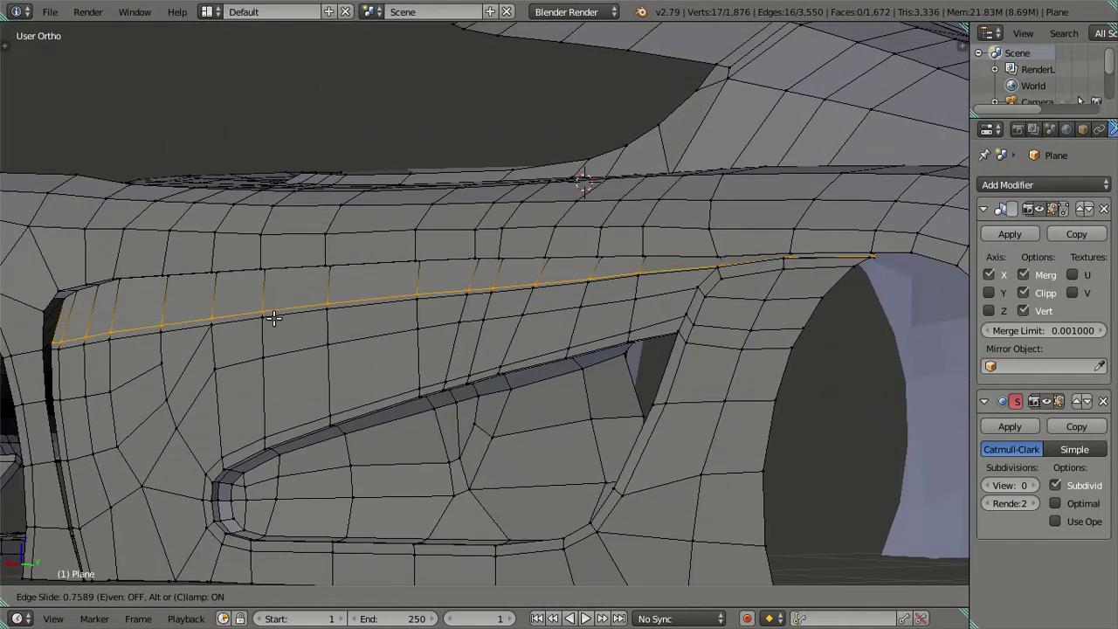
{"action": "left_click", "coordinate": [275, 319]}
{"action": "mouse_move", "coordinate": [272, 311]}
{"action": "middle_mouse_down"}
{"action": "mouse_move", "coordinate": [257, 291]}
{"action": "mouse_move", "coordinate": [278, 294]}
{"action": "middle_mouse_up"}
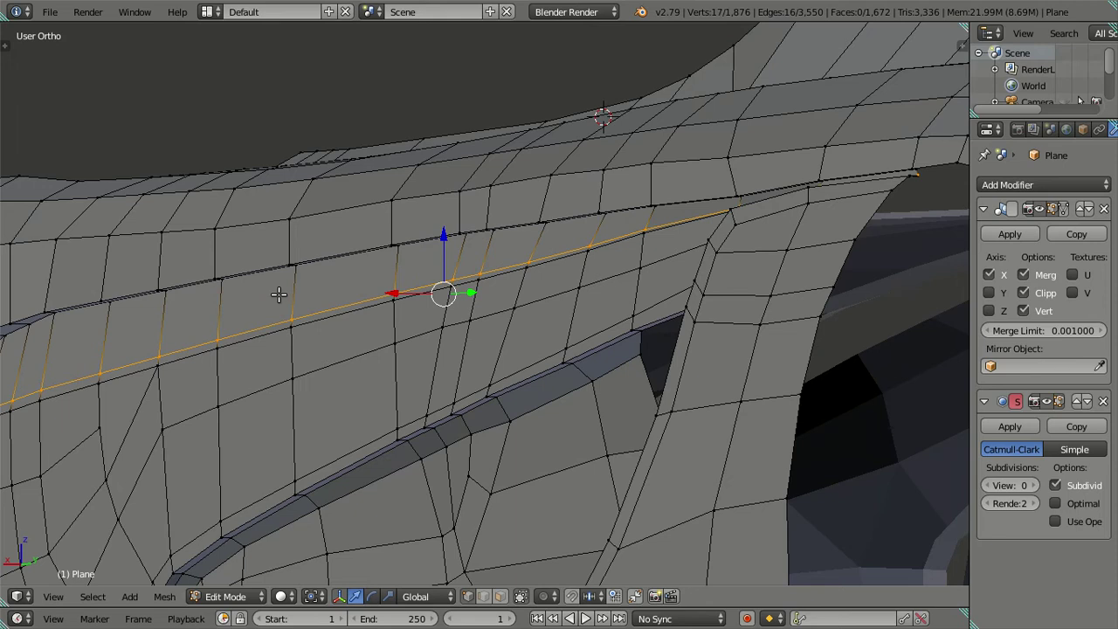
{"action": "key", "text": "ctrl+e"}
{"action": "key", "text": "ctrl+r"}
{"action": "left_click", "coordinate": [289, 278]}
{"action": "left_click", "coordinate": [296, 262]}
Inspect the whole car smoothed at subdivision level 2
{"action": "key", "text": "Tab"}
{"action": "scroll", "coordinate": [331, 326], "scroll_direction": "down", "scroll_amount": 4}
{"action": "middle_click_drag", "start_coordinate": [331, 326], "coordinate": [928, 475]}
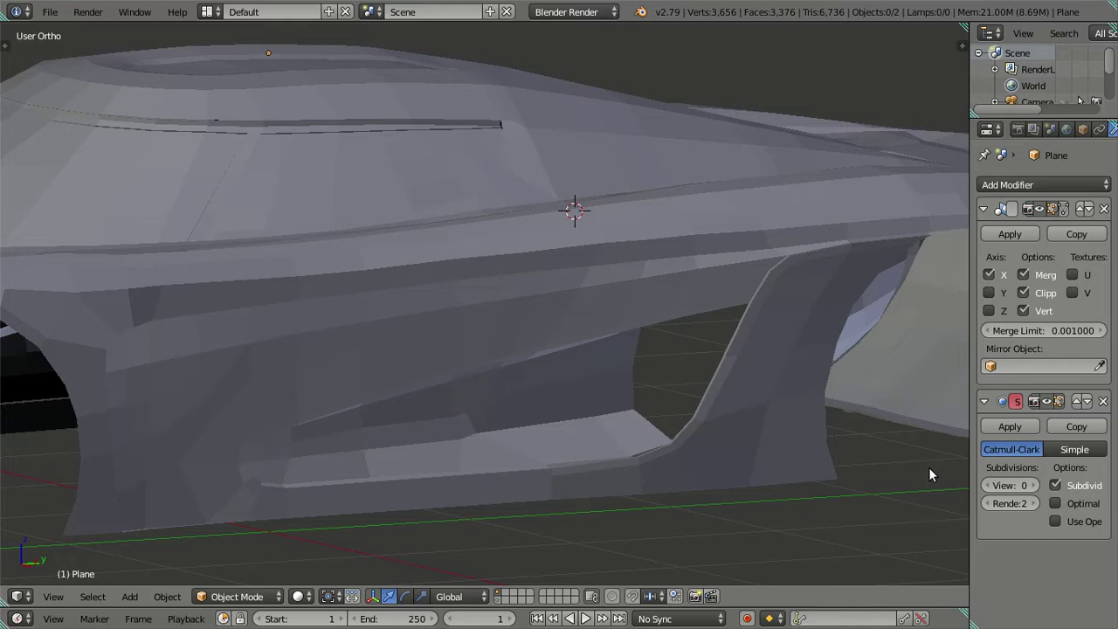
{"action": "left_click", "coordinate": [1033, 485]}
{"action": "left_click", "coordinate": [1033, 485]}
{"action": "mouse_move", "coordinate": [629, 387]}
{"action": "middle_mouse_down"}
{"action": "mouse_move", "coordinate": [612, 335]}
{"action": "mouse_move", "coordinate": [674, 348]}
{"action": "mouse_move", "coordinate": [591, 357]}
{"action": "mouse_move", "coordinate": [649, 368]}
{"action": "mouse_move", "coordinate": [387, 331]}
{"action": "mouse_move", "coordinate": [270, 332]}
{"action": "mouse_move", "coordinate": [403, 394]}
{"action": "mouse_move", "coordinate": [429, 324]}
{"action": "middle_mouse_up"}
{"action": "scroll", "coordinate": [675, 346], "scroll_direction": "up", "scroll_amount": 2}
{"action": "scroll", "coordinate": [262, 337], "scroll_direction": "up", "scroll_amount": 3}
Add a centred edge loop along the intake crease and check the smoothed result
{"action": "key", "text": "Tab"}
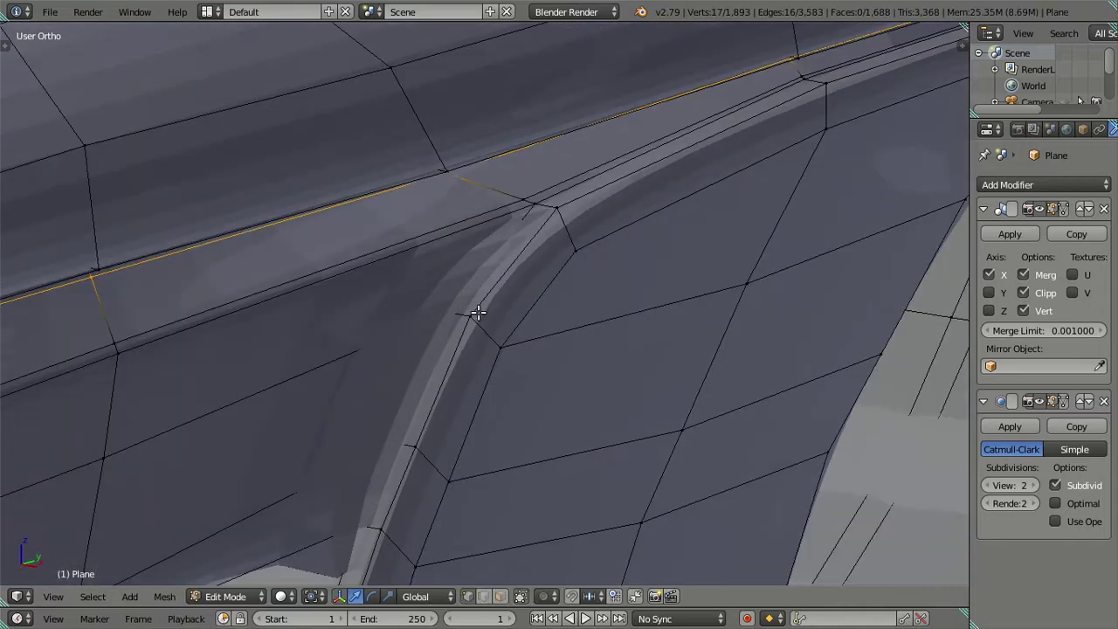
{"action": "key", "text": "ctrl+r"}
{"action": "scroll", "coordinate": [547, 206], "scroll_direction": "up", "scroll_amount": 2}
{"action": "left_click", "coordinate": [547, 206]}
{"action": "right_click", "coordinate": [548, 206]}
{"action": "mouse_move", "coordinate": [548, 206]}
{"action": "middle_mouse_down"}
{"action": "mouse_move", "coordinate": [515, 303]}
{"action": "mouse_move", "coordinate": [532, 380]}
{"action": "mouse_move", "coordinate": [498, 330]}
{"action": "mouse_move", "coordinate": [459, 318]}
{"action": "mouse_move", "coordinate": [427, 357]}
{"action": "mouse_move", "coordinate": [481, 352]}
{"action": "mouse_move", "coordinate": [449, 417]}
{"action": "mouse_move", "coordinate": [536, 398]}
{"action": "mouse_move", "coordinate": [503, 370]}
{"action": "mouse_move", "coordinate": [429, 392]}
{"action": "mouse_move", "coordinate": [454, 360]}
{"action": "middle_mouse_up"}
{"action": "key", "text": "a"}
{"action": "key", "text": "Tab"}
{"action": "key", "text": "Tab"}
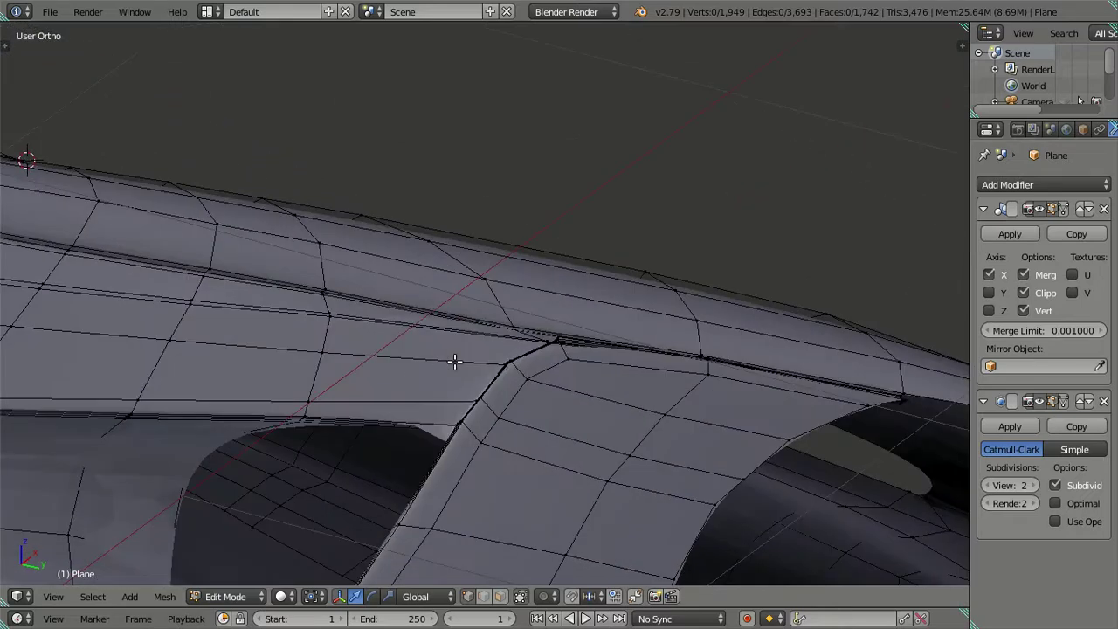
Add an edge loop tight against the intake edge and inspect the intake from several angles
{"action": "key", "text": "ctrl+r"}
{"action": "left_click", "coordinate": [454, 360]}
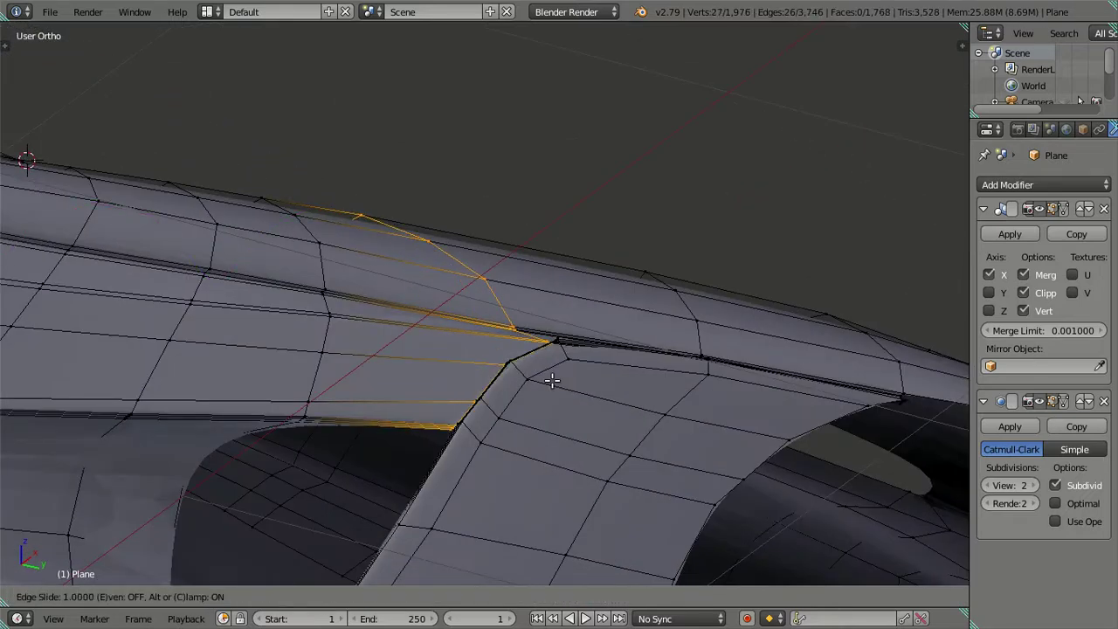
{"action": "left_click", "coordinate": [535, 376]}
{"action": "mouse_move", "coordinate": [531, 374]}
{"action": "middle_mouse_down"}
{"action": "mouse_move", "coordinate": [511, 337]}
{"action": "mouse_move", "coordinate": [474, 443]}
{"action": "middle_mouse_up"}
{"action": "key", "text": "Tab"}
{"action": "mouse_move", "coordinate": [471, 344]}
{"action": "middle_mouse_down"}
{"action": "mouse_move", "coordinate": [516, 398]}
{"action": "mouse_move", "coordinate": [541, 293]}
{"action": "mouse_move", "coordinate": [501, 278]}
{"action": "mouse_move", "coordinate": [413, 285]}
{"action": "mouse_move", "coordinate": [370, 302]}
{"action": "mouse_move", "coordinate": [361, 291]}
{"action": "mouse_move", "coordinate": [429, 320]}
{"action": "mouse_move", "coordinate": [502, 323]}
{"action": "mouse_move", "coordinate": [356, 368]}
{"action": "mouse_move", "coordinate": [550, 366]}
{"action": "mouse_move", "coordinate": [531, 314]}
{"action": "mouse_move", "coordinate": [375, 357]}
{"action": "mouse_move", "coordinate": [349, 380]}
{"action": "mouse_move", "coordinate": [299, 339]}
{"action": "middle_mouse_up"}
{"action": "mouse_move", "coordinate": [333, 172]}
{"action": "middle_mouse_down"}
{"action": "mouse_move", "coordinate": [377, 292]}
{"action": "mouse_move", "coordinate": [474, 274]}
{"action": "middle_mouse_up"}
{"action": "mouse_move", "coordinate": [594, 317]}
{"action": "middle_mouse_down"}
{"action": "mouse_move", "coordinate": [417, 346]}
{"action": "mouse_move", "coordinate": [352, 294]}
{"action": "mouse_move", "coordinate": [411, 313]}
{"action": "mouse_move", "coordinate": [530, 307]}
{"action": "middle_mouse_up"}
Dissolve a vertical and a horizontal edge loop from the body mesh with Ctrl+X
{"action": "scroll", "coordinate": [489, 349], "scroll_direction": "up", "scroll_amount": 3}
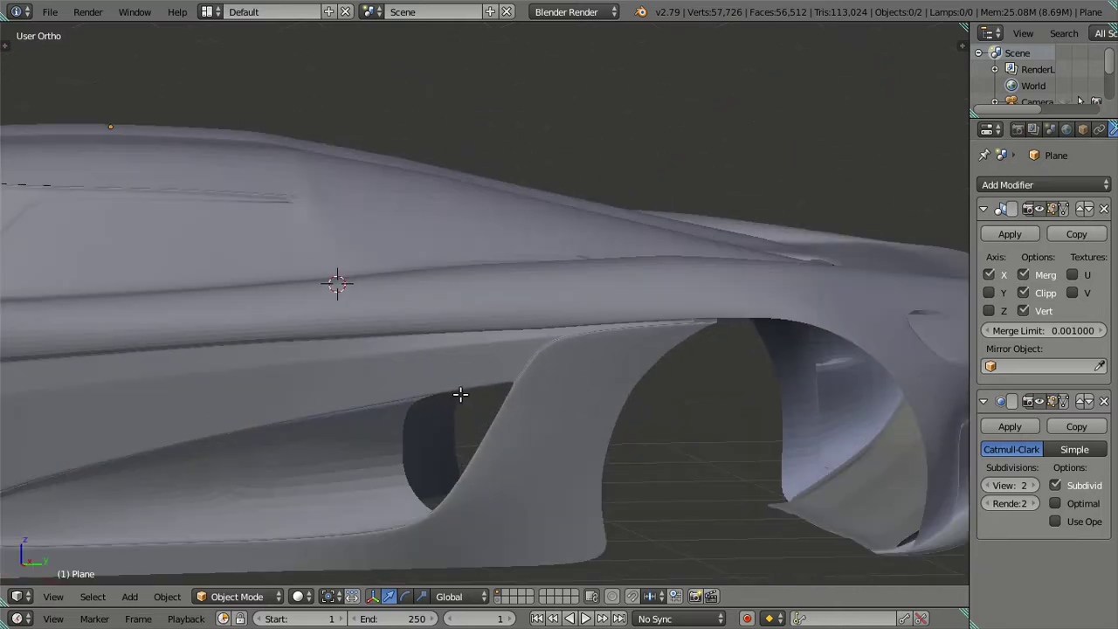
{"action": "key", "text": "Tab"}
{"action": "scroll", "coordinate": [524, 377], "scroll_direction": "up", "scroll_amount": 2}
{"action": "left_click", "coordinate": [566, 382], "text": "alt"}
{"action": "key", "text": "ctrl+x"}
{"action": "left_click", "coordinate": [568, 382], "text": "alt"}
{"action": "key", "text": "ctrl+x"}
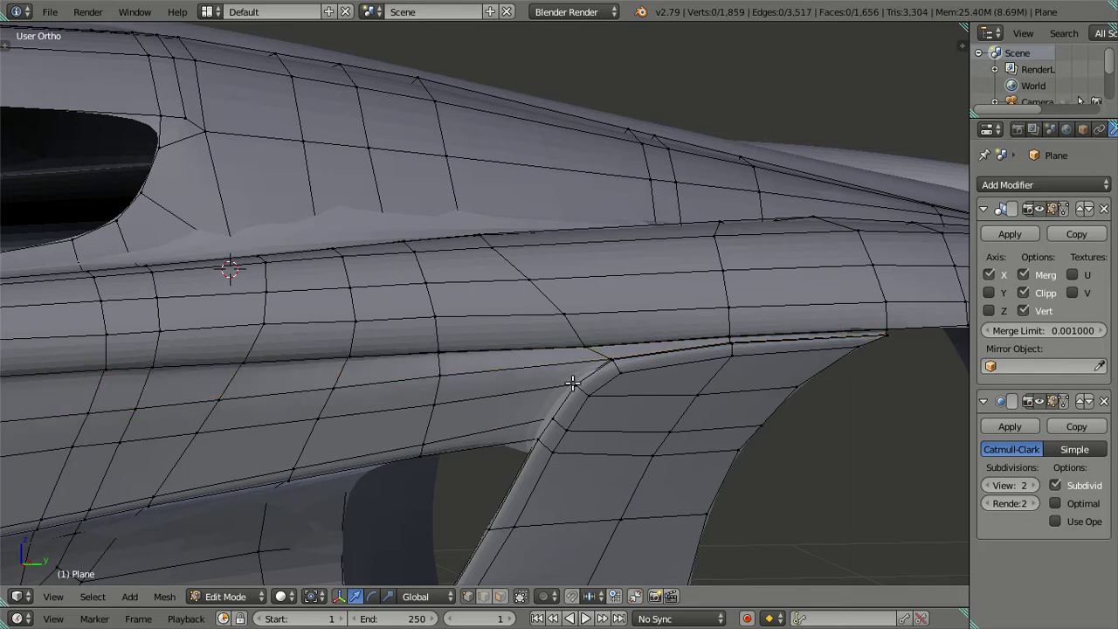
{"action": "scroll", "coordinate": [568, 383], "scroll_direction": "down", "scroll_amount": 4}
{"action": "mouse_move", "coordinate": [649, 394]}
{"action": "middle_mouse_down"}
{"action": "mouse_move", "coordinate": [561, 387]}
{"action": "mouse_move", "coordinate": [305, 295]}
{"action": "middle_mouse_up"}
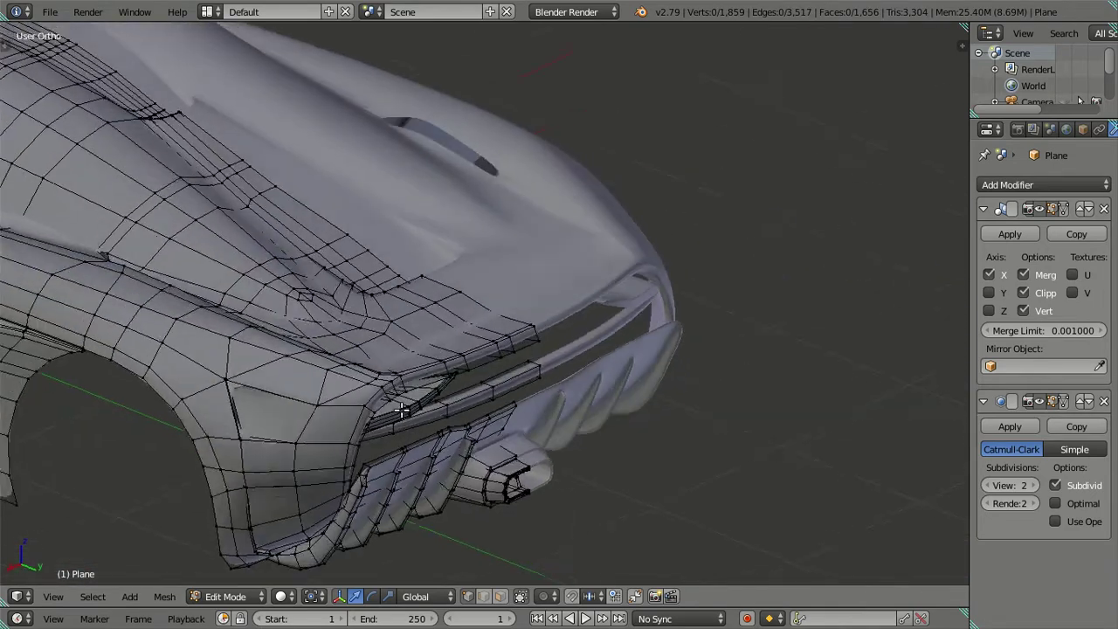
{"action": "key", "text": "Tab"}
Orbit round to a rear three-quarter view of the bumper and diffuser
{"action": "mouse_move", "coordinate": [508, 475]}
{"action": "middle_mouse_down", "text": "shift"}
{"action": "mouse_move", "coordinate": [432, 321]}
{"action": "mouse_move", "coordinate": [527, 452]}
{"action": "mouse_move", "coordinate": [531, 427]}
{"action": "mouse_move", "coordinate": [447, 421]}
{"action": "mouse_move", "coordinate": [464, 375]}
{"action": "middle_mouse_up", "text": "shift"}
{"action": "scroll", "coordinate": [433, 350], "scroll_direction": "up", "scroll_amount": 2}
{"action": "scroll", "coordinate": [435, 356], "scroll_direction": "up", "scroll_amount": 2}
{"action": "scroll", "coordinate": [498, 422], "scroll_direction": "down", "scroll_amount": 1}
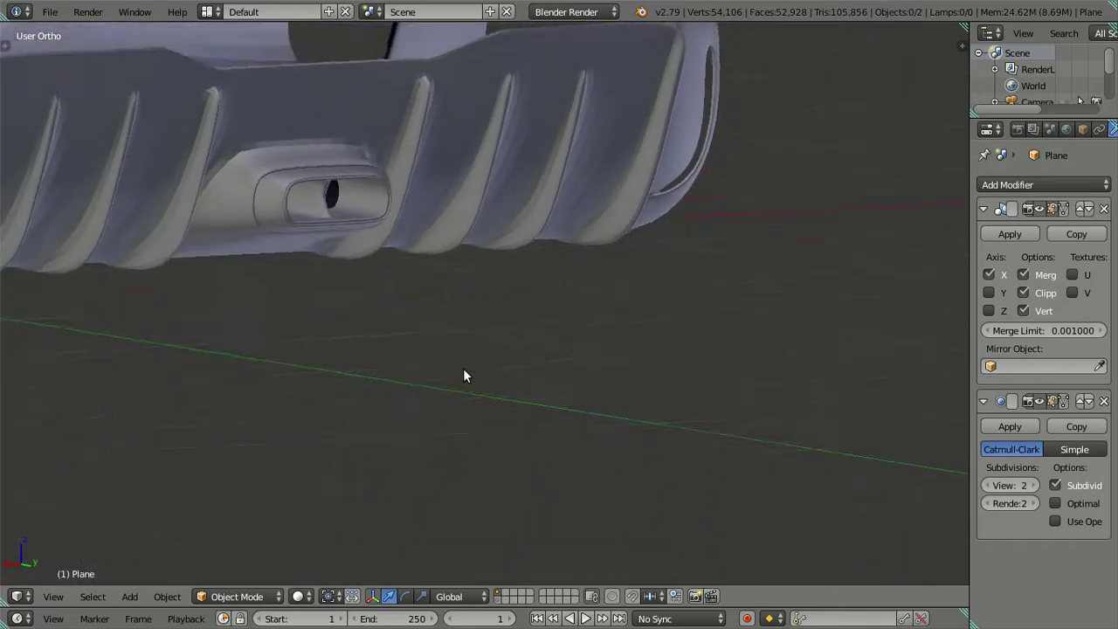
{"action": "scroll", "coordinate": [469, 364], "scroll_direction": "down", "scroll_amount": 3}
{"action": "scroll", "coordinate": [469, 364], "scroll_direction": "down", "scroll_amount": 2}
{"action": "mouse_move", "coordinate": [304, 212]}
{"action": "middle_mouse_down"}
{"action": "mouse_move", "coordinate": [416, 225]}
{"action": "mouse_move", "coordinate": [506, 324]}
{"action": "mouse_move", "coordinate": [521, 358]}
{"action": "mouse_move", "coordinate": [496, 390]}
{"action": "mouse_move", "coordinate": [367, 288]}
{"action": "mouse_move", "coordinate": [324, 294]}
{"action": "mouse_move", "coordinate": [287, 280]}
{"action": "middle_mouse_up"}
{"action": "scroll", "coordinate": [496, 390], "scroll_direction": "down", "scroll_amount": 3}
{"action": "scroll", "coordinate": [349, 347], "scroll_direction": "up", "scroll_amount": 4}
{"action": "mouse_move", "coordinate": [348, 347]}
{"action": "middle_mouse_down"}
{"action": "mouse_move", "coordinate": [373, 275]}
{"action": "mouse_move", "coordinate": [399, 305]}
{"action": "mouse_move", "coordinate": [544, 305]}
{"action": "mouse_move", "coordinate": [606, 347]}
{"action": "middle_mouse_up"}
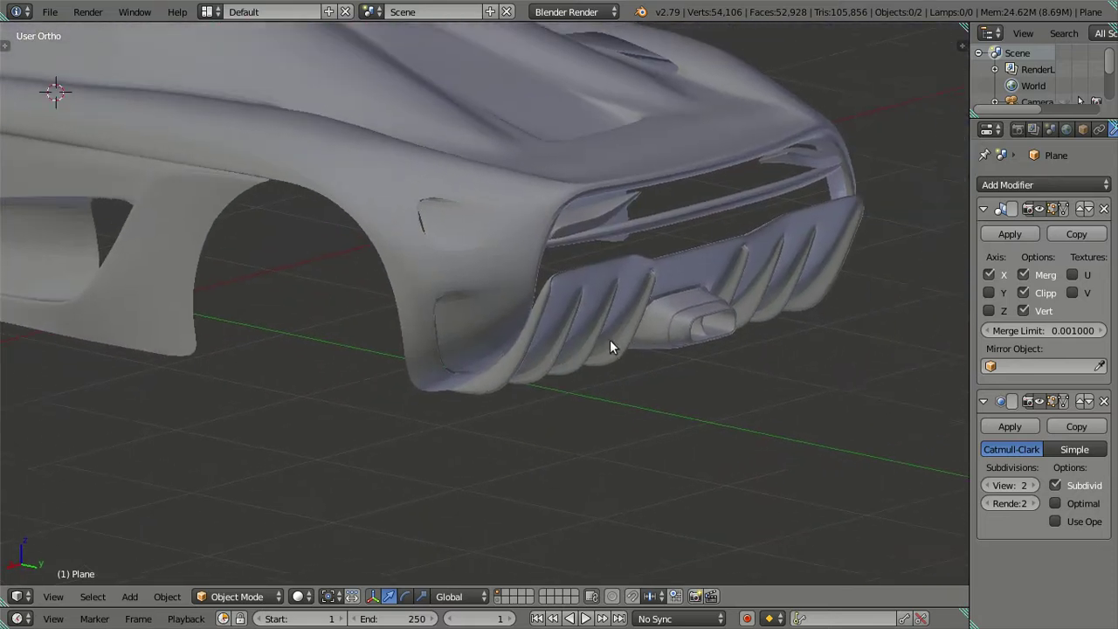
{"action": "scroll", "coordinate": [559, 370], "scroll_direction": "up", "scroll_amount": 3}
In Edit Mode, turn off Limit Selection to Visible and set viewport subdivision to 0
{"action": "key", "text": "Tab"}
{"action": "scroll", "coordinate": [486, 369], "scroll_direction": "up", "scroll_amount": 3}
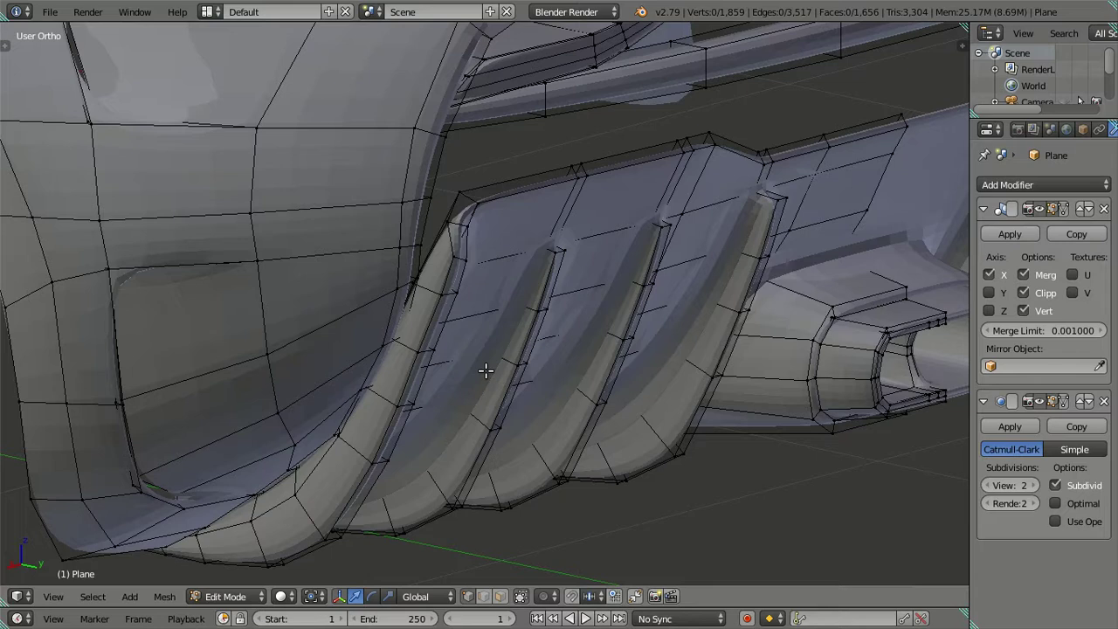
{"action": "scroll", "coordinate": [520, 331], "scroll_direction": "up", "scroll_amount": 2}
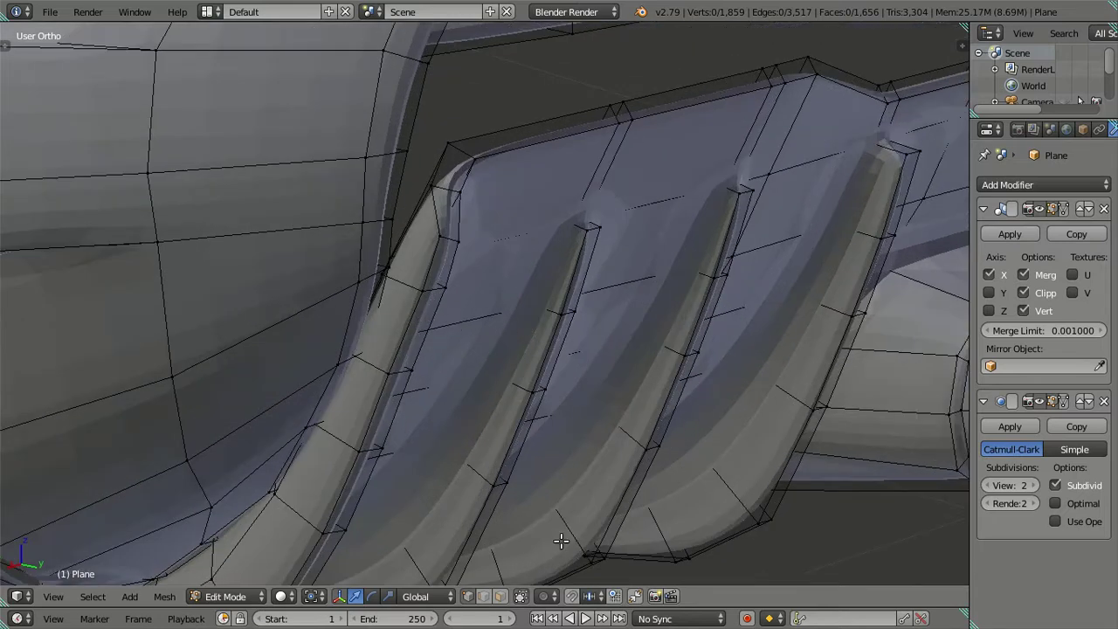
{"action": "left_click", "coordinate": [501, 597]}
{"action": "key", "text": "ctrl+0"}
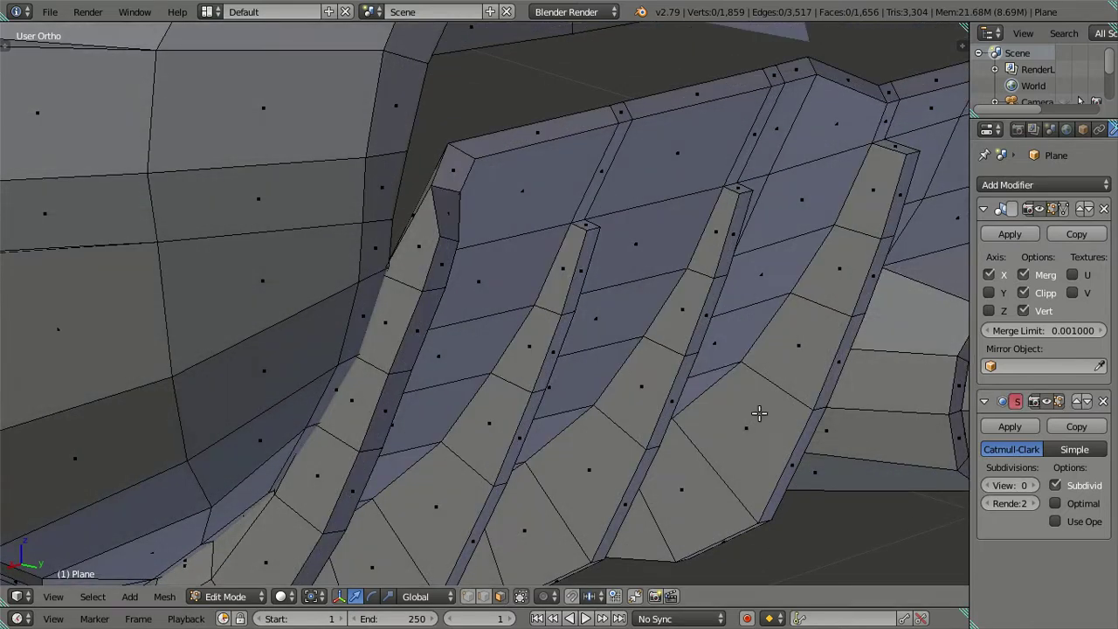
{"action": "scroll", "coordinate": [699, 393], "scroll_direction": "down", "scroll_amount": 1}
{"action": "scroll", "coordinate": [684, 370], "scroll_direction": "down", "scroll_amount": 2}
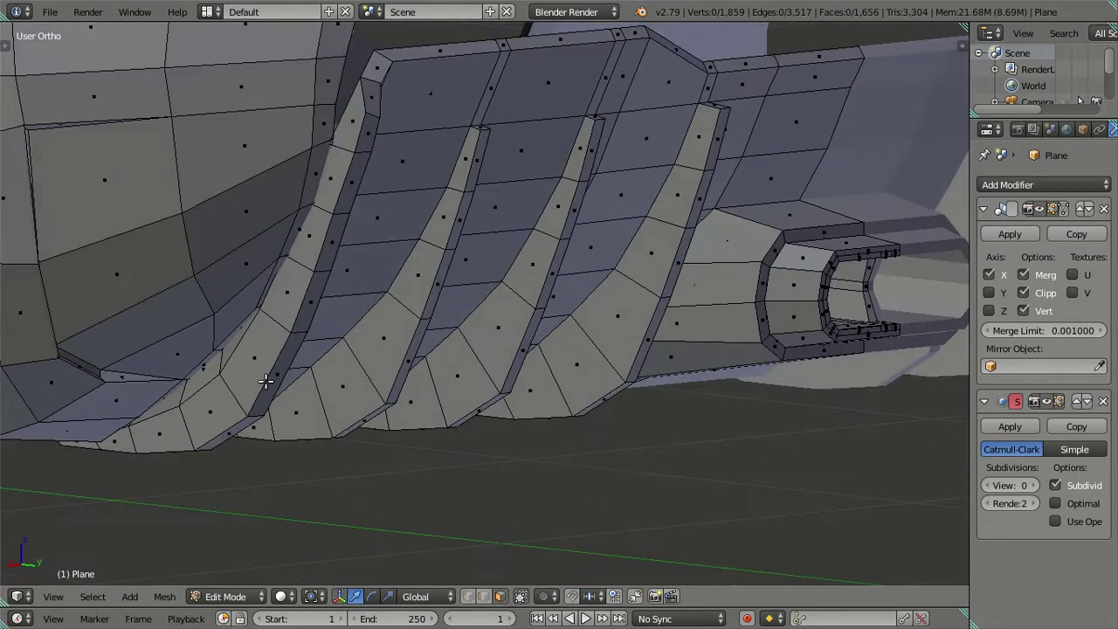
Select three fin edge strips and slide them slightly along the Y axis
{"action": "right_click", "coordinate": [354, 173], "text": "alt"}
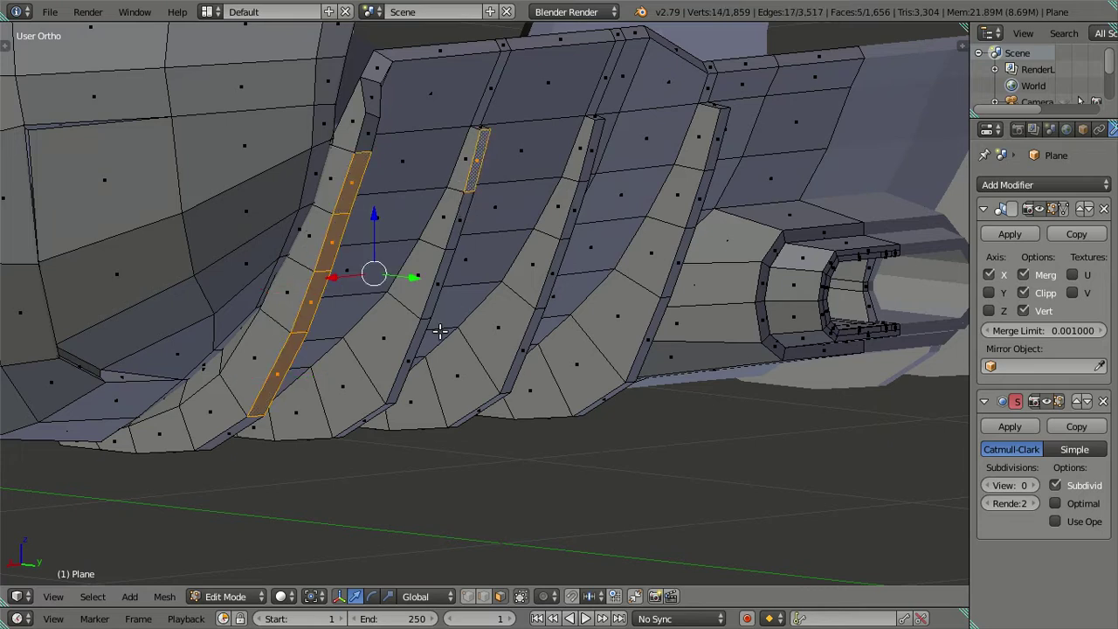
{"action": "right_click", "coordinate": [394, 392], "text": "alt+shift"}
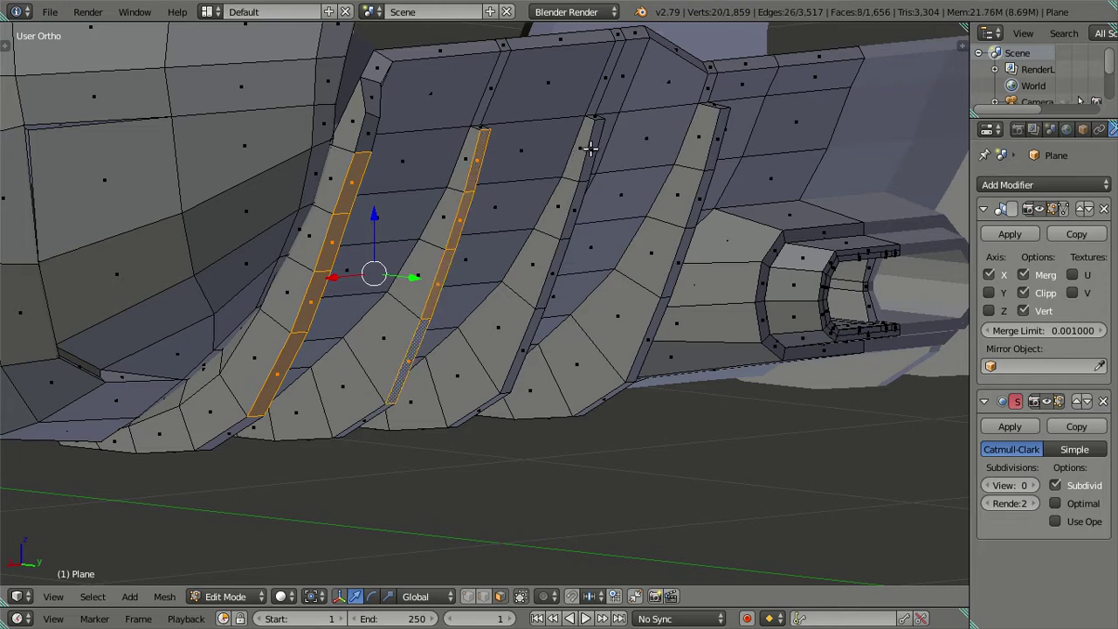
{"action": "right_click", "coordinate": [524, 346], "text": "alt+shift"}
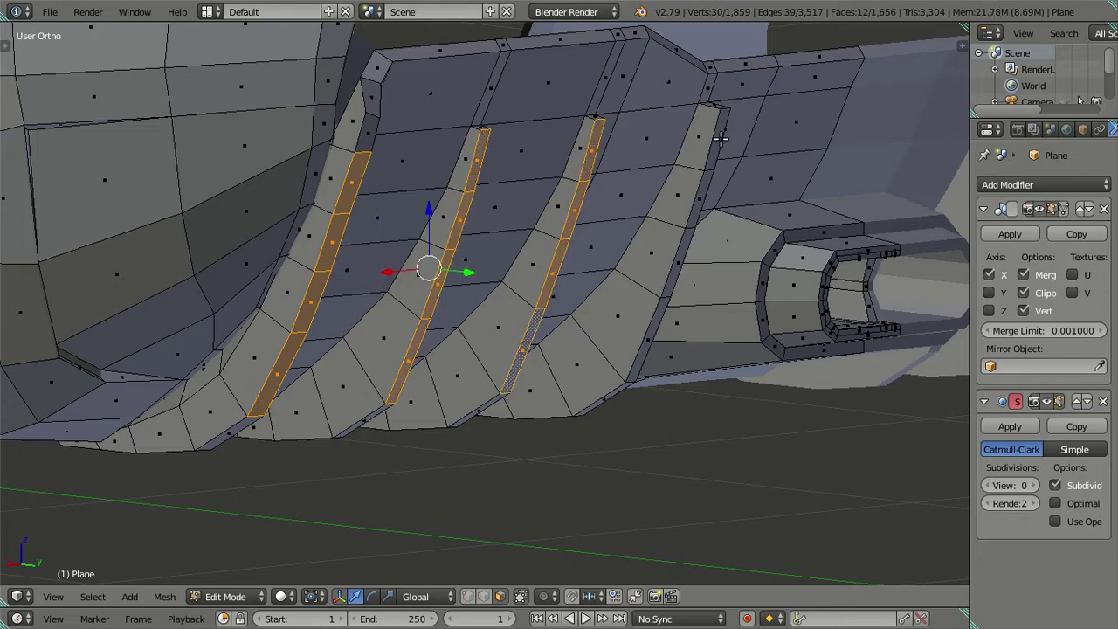
{"action": "scroll", "coordinate": [598, 327], "scroll_direction": "down", "scroll_amount": 2}
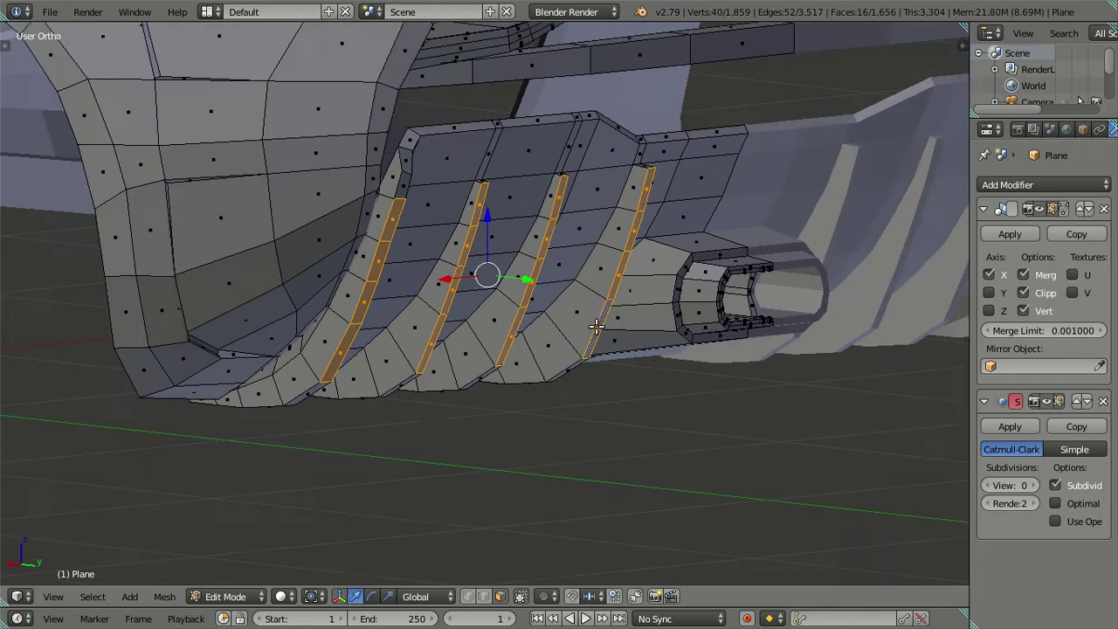
{"action": "middle_click_drag", "start_coordinate": [598, 327], "coordinate": [594, 285]}
{"action": "scroll", "coordinate": [593, 285], "scroll_direction": "up", "scroll_amount": 2}
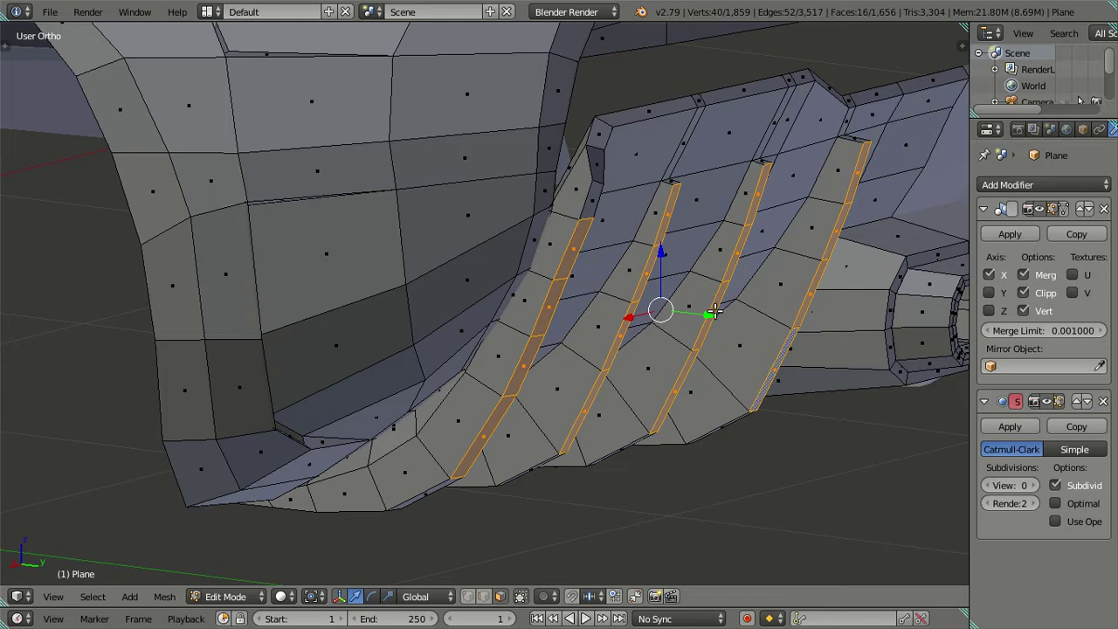
{"action": "left_click_drag", "start_coordinate": [712, 315], "coordinate": [722, 320]}
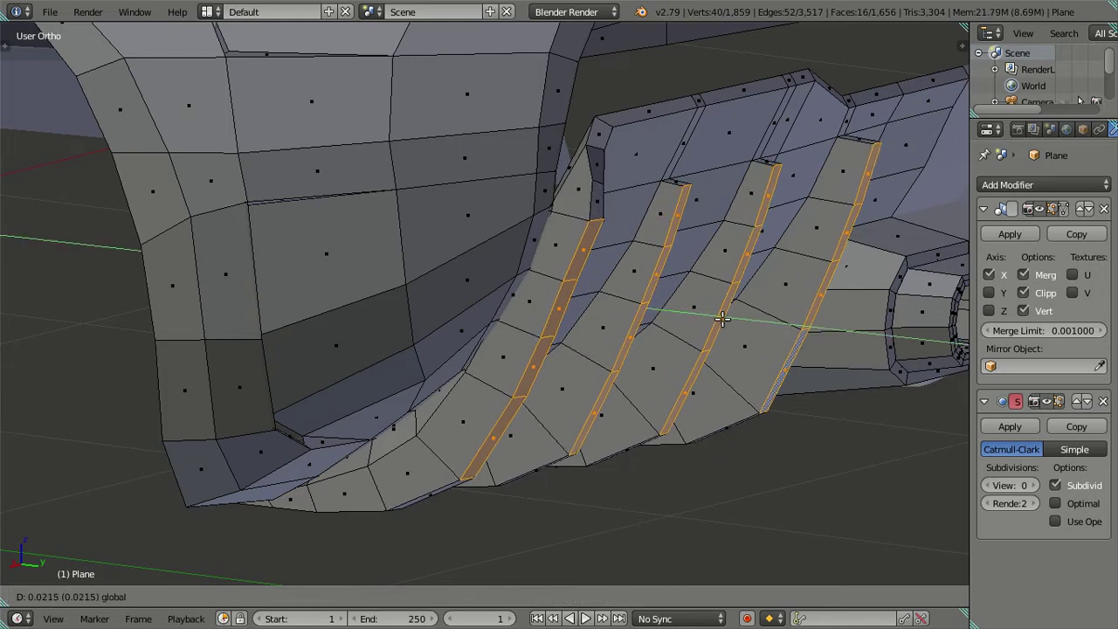
{"action": "left_click", "coordinate": [722, 320]}
Add the left strip's top face and retry the small Y-axis shift, undoing unwanted moves
{"action": "scroll", "coordinate": [640, 170], "scroll_direction": "up", "scroll_amount": 2}
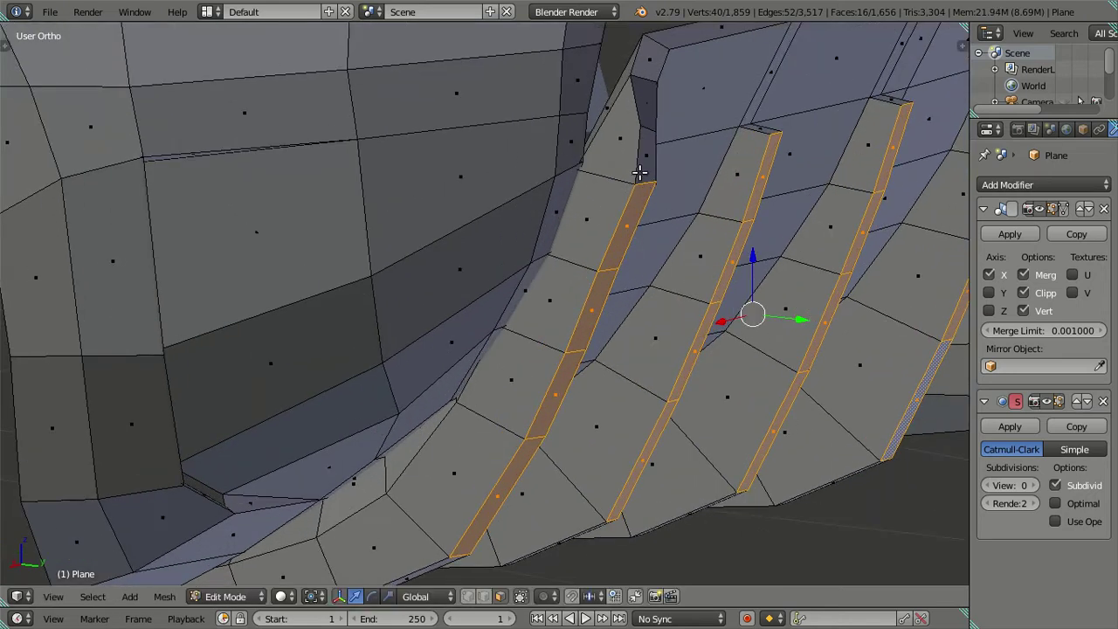
{"action": "right_click", "coordinate": [640, 166], "text": "shift"}
{"action": "key", "text": "g"}
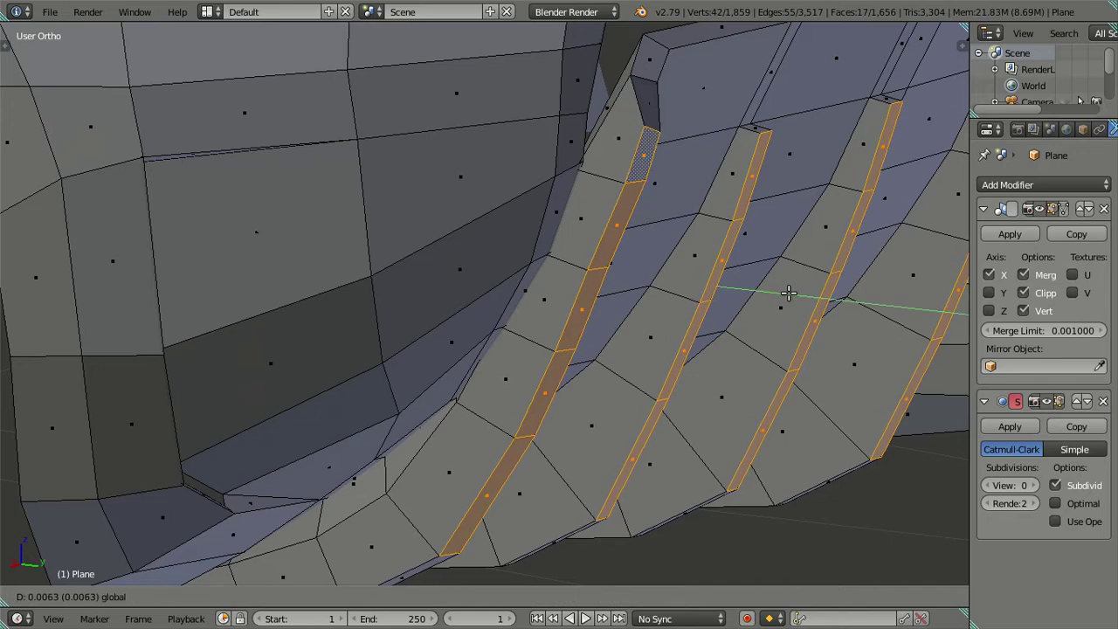
{"action": "left_click", "coordinate": [786, 294]}
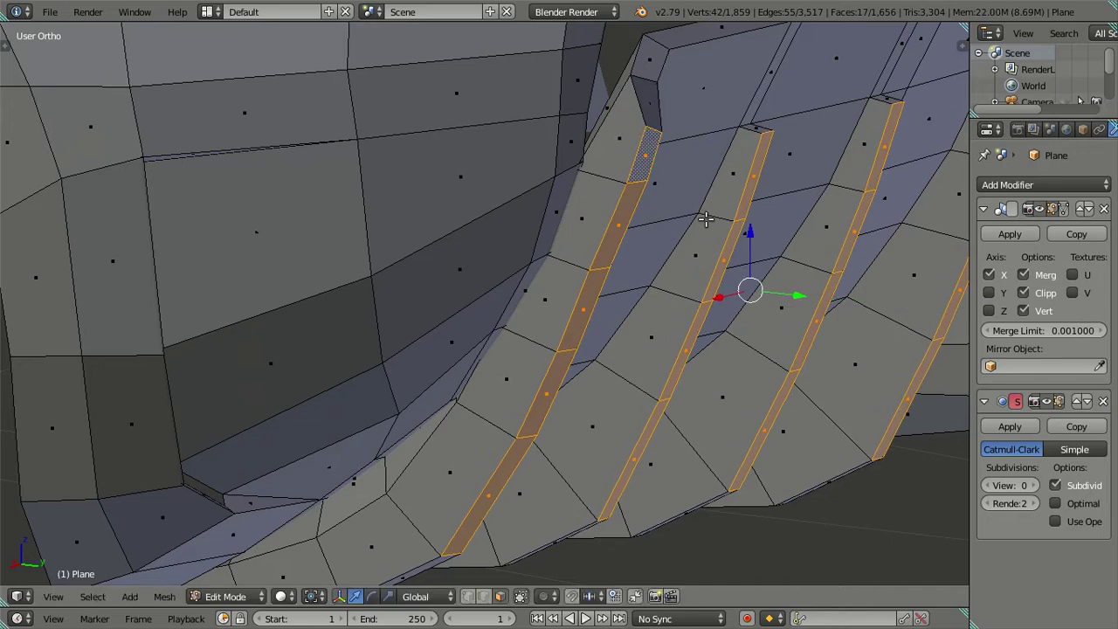
{"action": "key", "text": "ctrl+z"}
{"action": "key", "text": "ctrl+z"}
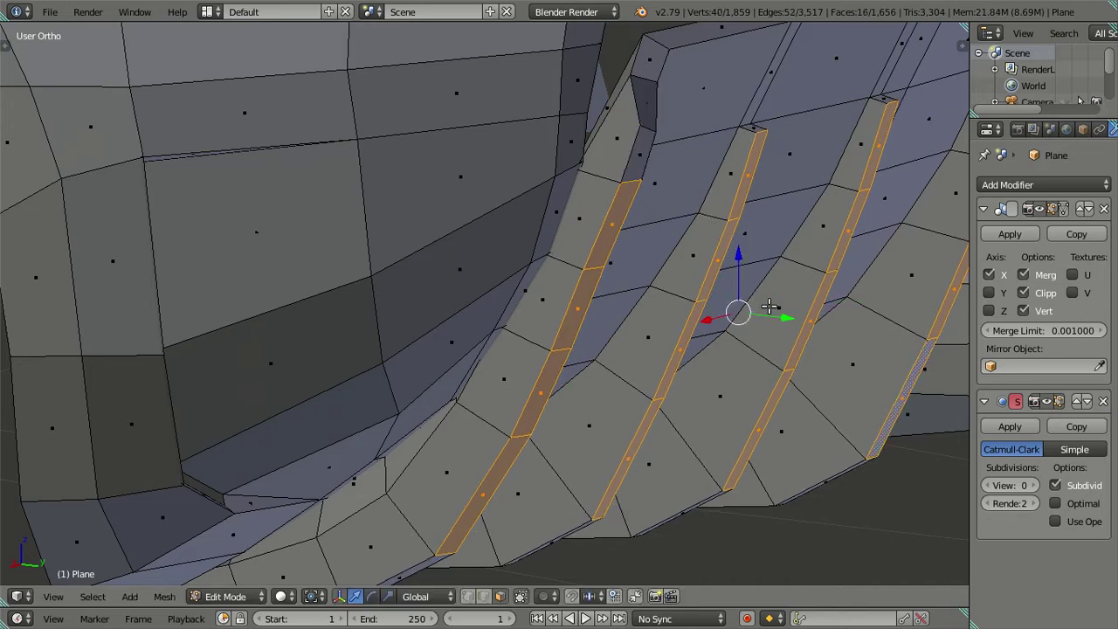
{"action": "left_click_drag", "start_coordinate": [771, 308], "coordinate": [788, 318]}
{"action": "key", "text": "ctrl+z"}
{"action": "right_click", "coordinate": [643, 159], "text": "shift"}
Deselect everything, turn on wireframe display and switch to edge select mode
{"action": "scroll", "coordinate": [792, 292], "scroll_direction": "down", "scroll_amount": 2}
{"action": "scroll", "coordinate": [611, 301], "scroll_direction": "down", "scroll_amount": 3}
{"action": "key", "text": "a"}
{"action": "scroll", "coordinate": [609, 317], "scroll_direction": "up", "scroll_amount": 2}
{"action": "mouse_move", "coordinate": [609, 317]}
{"action": "middle_mouse_down"}
{"action": "mouse_move", "coordinate": [569, 324]}
{"action": "mouse_move", "coordinate": [489, 376]}
{"action": "mouse_move", "coordinate": [468, 393]}
{"action": "mouse_move", "coordinate": [474, 436]}
{"action": "mouse_move", "coordinate": [481, 414]}
{"action": "middle_mouse_up"}
{"action": "key", "text": "z"}
{"action": "left_click", "coordinate": [482, 596]}
{"action": "mouse_move", "coordinate": [479, 342]}
{"action": "middle_mouse_down"}
{"action": "mouse_move", "coordinate": [467, 376]}
{"action": "mouse_move", "coordinate": [491, 411]}
{"action": "mouse_move", "coordinate": [464, 314]}
{"action": "mouse_move", "coordinate": [429, 366]}
{"action": "middle_mouse_up"}
Circle-select the exhaust housing, test a move and cancel it, then deselect all
{"action": "key", "text": "x"}
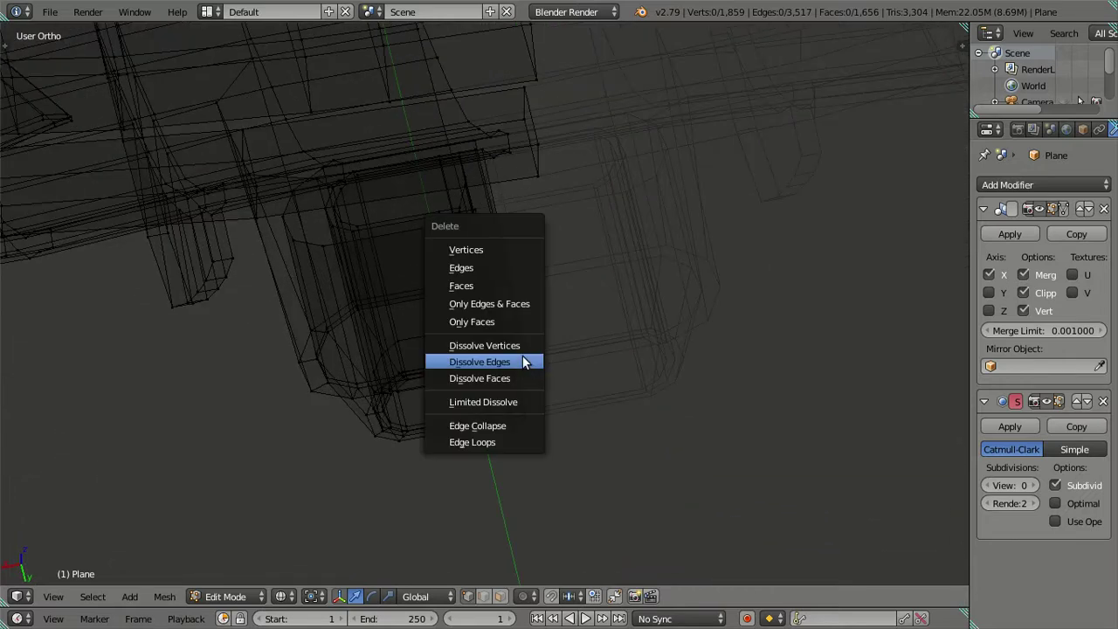
{"action": "key", "text": "c"}
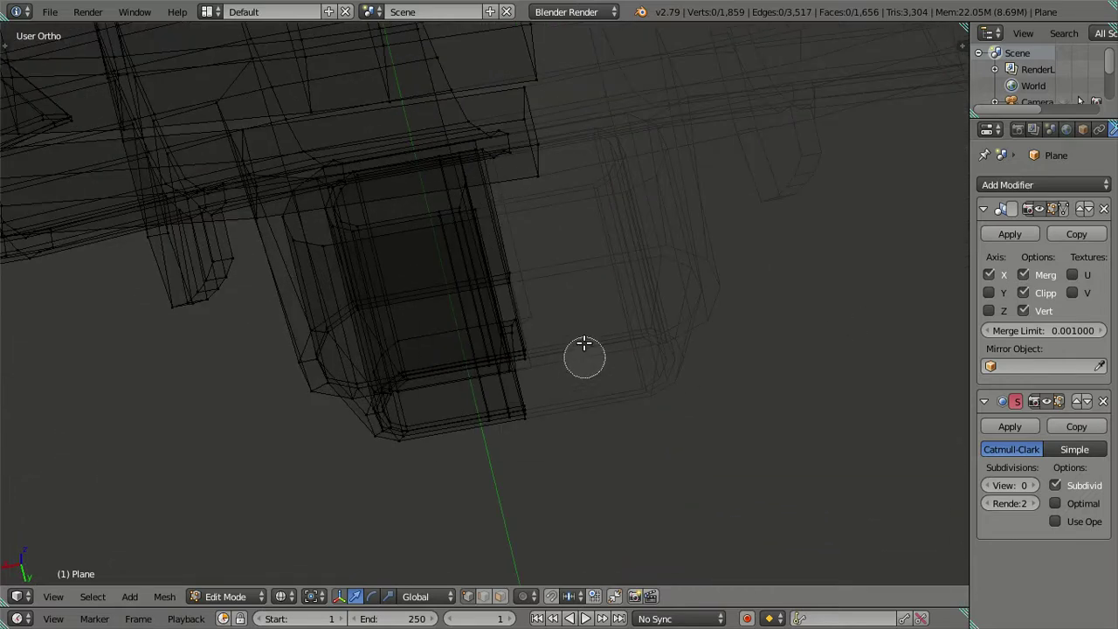
{"action": "mouse_move", "coordinate": [529, 300]}
{"action": "left_mouse_down"}
{"action": "mouse_move", "coordinate": [434, 314]}
{"action": "mouse_move", "coordinate": [292, 375]}
{"action": "mouse_move", "coordinate": [596, 347]}
{"action": "left_mouse_up"}
{"action": "left_click_drag", "start_coordinate": [338, 399], "coordinate": [561, 416]}
{"action": "right_click", "coordinate": [556, 410]}
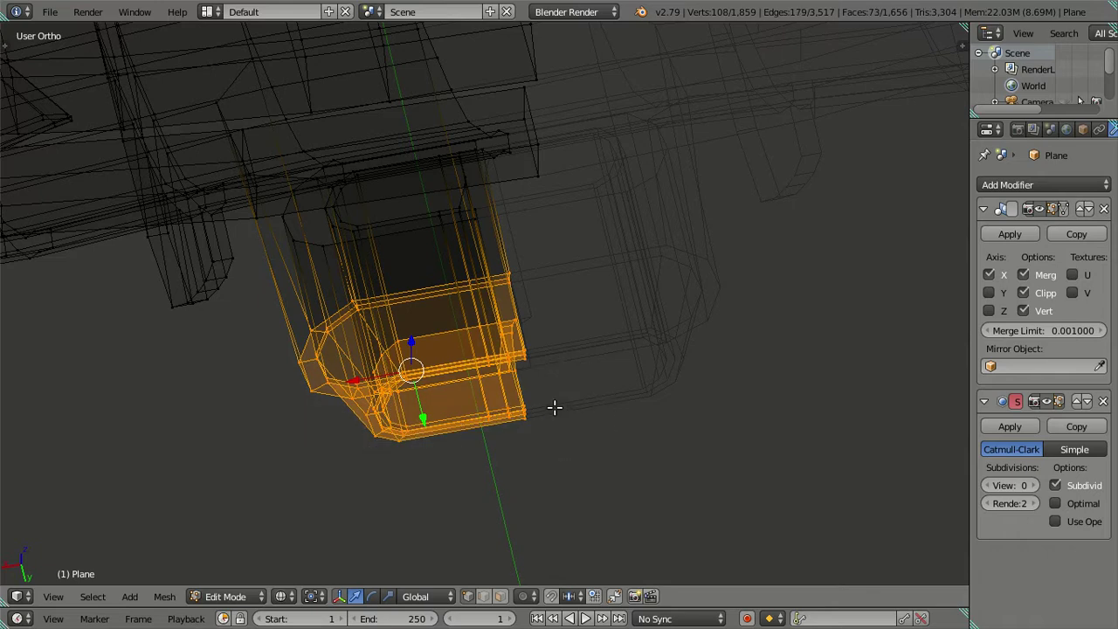
{"action": "key", "text": "z"}
{"action": "key", "text": "g"}
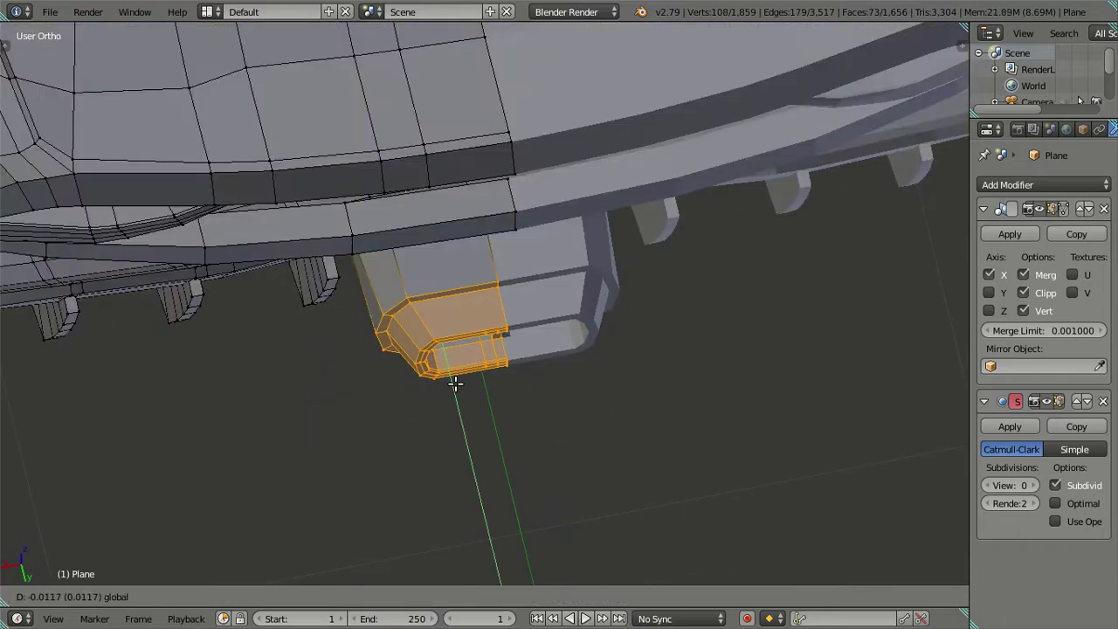
{"action": "key", "text": "Escape"}
{"action": "key", "text": "a"}
{"action": "mouse_move", "coordinate": [452, 379]}
{"action": "middle_mouse_down"}
{"action": "mouse_move", "coordinate": [542, 379]}
{"action": "mouse_move", "coordinate": [547, 242]}
{"action": "mouse_move", "coordinate": [524, 154]}
{"action": "mouse_move", "coordinate": [665, 186]}
{"action": "mouse_move", "coordinate": [691, 254]}
{"action": "mouse_move", "coordinate": [574, 255]}
{"action": "mouse_move", "coordinate": [608, 329]}
{"action": "mouse_move", "coordinate": [397, 332]}
{"action": "mouse_move", "coordinate": [424, 311]}
{"action": "mouse_move", "coordinate": [510, 367]}
{"action": "mouse_move", "coordinate": [419, 445]}
{"action": "mouse_move", "coordinate": [411, 339]}
{"action": "mouse_move", "coordinate": [464, 301]}
{"action": "mouse_move", "coordinate": [487, 352]}
{"action": "mouse_move", "coordinate": [743, 354]}
{"action": "mouse_move", "coordinate": [665, 382]}
{"action": "mouse_move", "coordinate": [682, 270]}
{"action": "mouse_move", "coordinate": [641, 320]}
{"action": "mouse_move", "coordinate": [629, 379]}
{"action": "mouse_move", "coordinate": [641, 392]}
{"action": "mouse_move", "coordinate": [666, 379]}
{"action": "mouse_move", "coordinate": [581, 262]}
{"action": "middle_mouse_up"}
Return to Object Mode and save the supercar file over the existing one
{"action": "key", "text": "Tab"}
{"action": "scroll", "coordinate": [418, 445], "scroll_direction": "up", "scroll_amount": 3}
{"action": "key", "text": "ctrl+s"}
{"action": "left_click", "coordinate": [463, 305]}
{"action": "scroll", "coordinate": [460, 310], "scroll_direction": "up", "scroll_amount": 2}
{"action": "scroll", "coordinate": [471, 316], "scroll_direction": "up", "scroll_amount": 2}
{"action": "scroll", "coordinate": [491, 309], "scroll_direction": "up", "scroll_amount": 2}
{"action": "scroll", "coordinate": [665, 382], "scroll_direction": "down", "scroll_amount": 5}
In Edit Mode, duplicate the headlight opening's edge loop in place
{"action": "scroll", "coordinate": [545, 378], "scroll_direction": "up", "scroll_amount": 3}
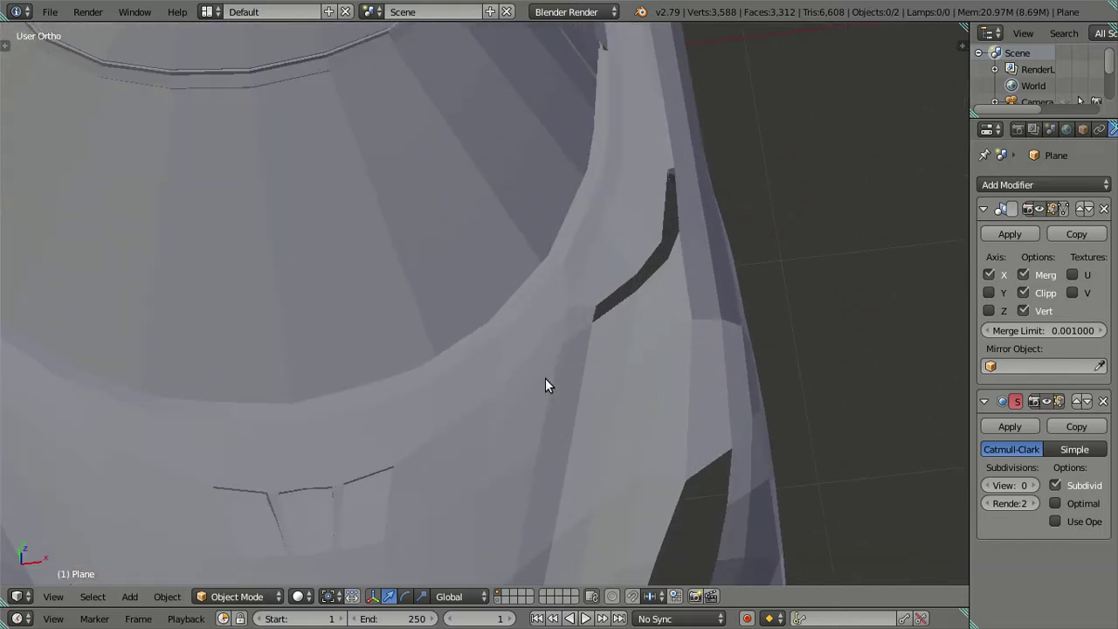
{"action": "scroll", "coordinate": [498, 280], "scroll_direction": "up", "scroll_amount": 2}
{"action": "scroll", "coordinate": [497, 274], "scroll_direction": "up", "scroll_amount": 2}
{"action": "key", "text": "Tab"}
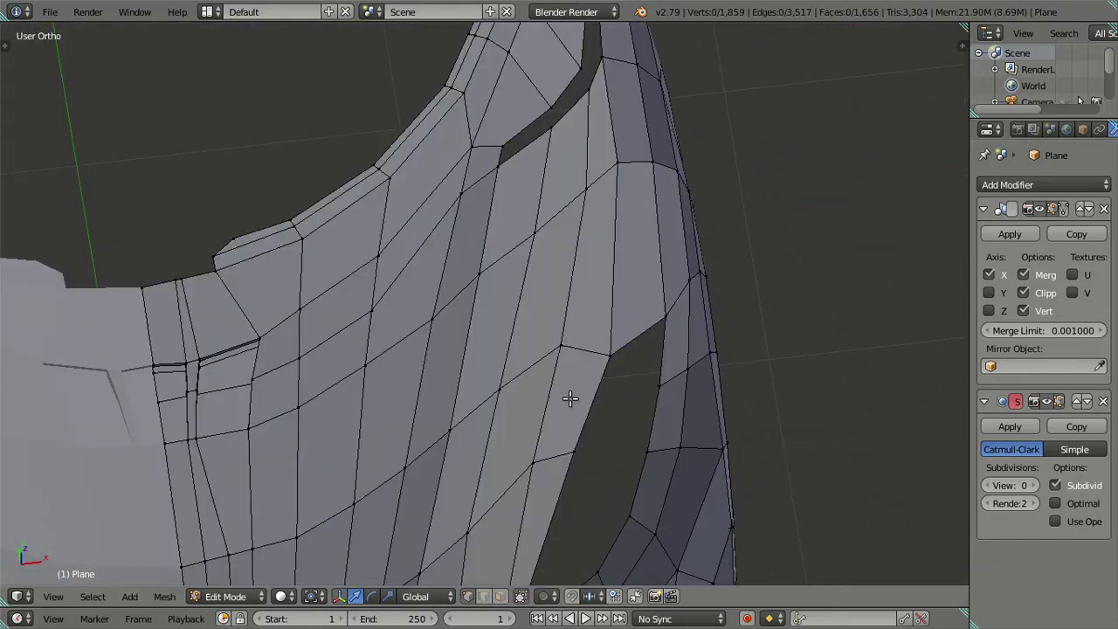
{"action": "middle_click_drag", "start_coordinate": [571, 396], "coordinate": [534, 294]}
{"action": "scroll", "coordinate": [537, 392], "scroll_direction": "up", "scroll_amount": 2}
{"action": "left_click", "coordinate": [533, 397], "text": "alt"}
{"action": "scroll", "coordinate": [552, 405], "scroll_direction": "down", "scroll_amount": 3}
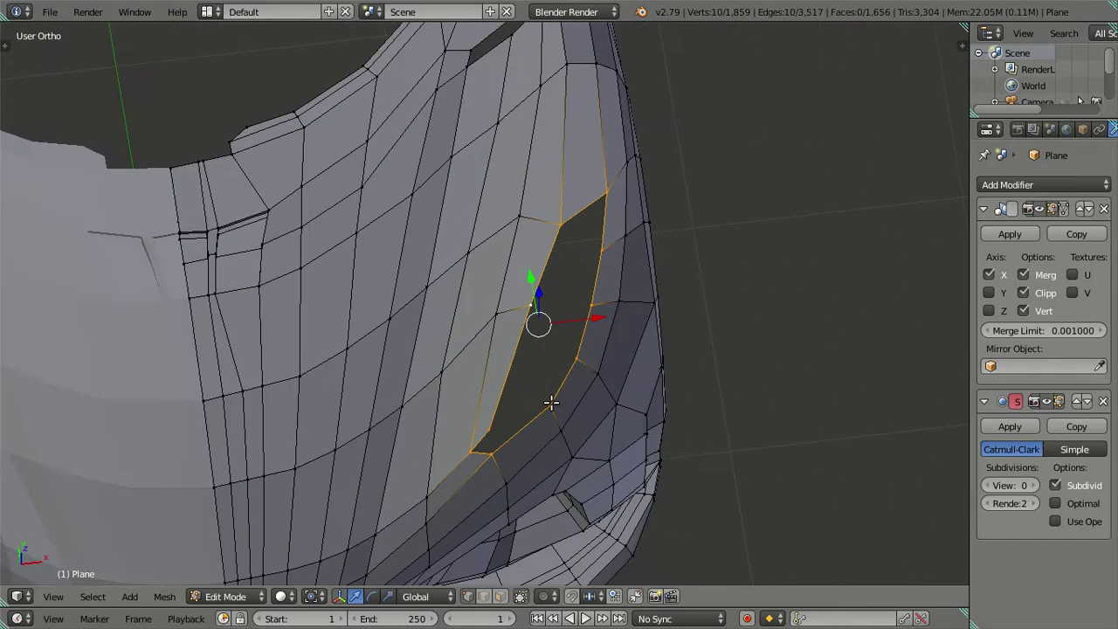
{"action": "middle_click_drag", "start_coordinate": [552, 405], "coordinate": [544, 350], "text": "shift"}
{"action": "scroll", "coordinate": [596, 367], "scroll_direction": "up", "scroll_amount": 2}
{"action": "key", "text": "shift+d"}
{"action": "right_click", "coordinate": [695, 297]}
Switch to top view and zoom to frame the headlight outline over the reference
{"action": "scroll", "coordinate": [655, 317], "scroll_direction": "down", "scroll_amount": 2}
{"action": "scroll", "coordinate": [631, 335], "scroll_direction": "up", "scroll_amount": 1}
{"action": "middle_click_drag", "start_coordinate": [631, 335], "coordinate": [627, 332]}
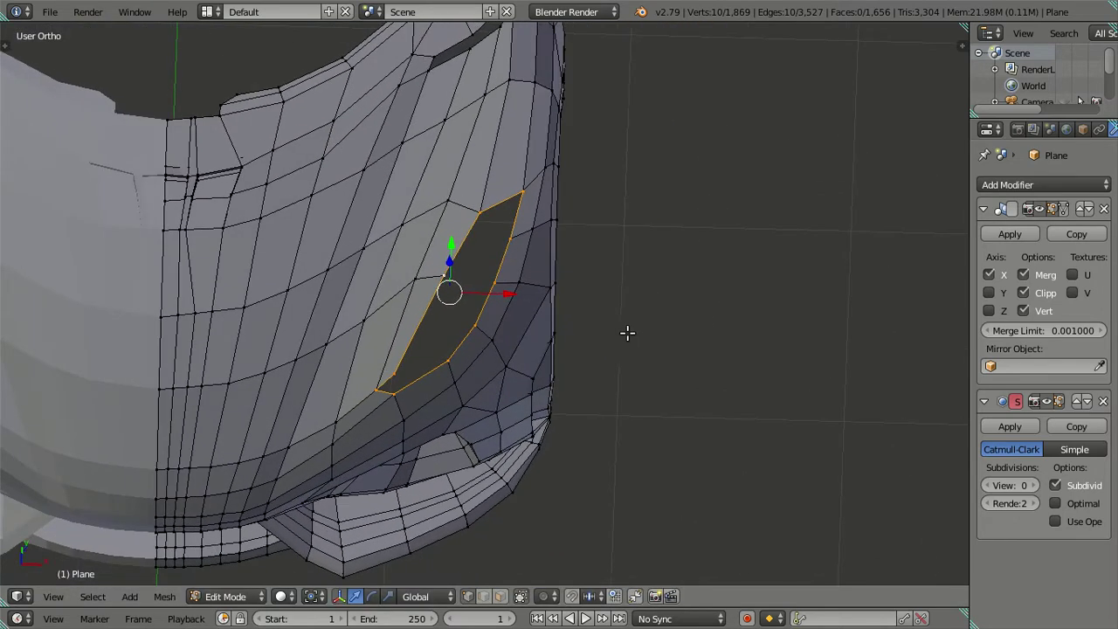
{"action": "key", "text": "KP_7"}
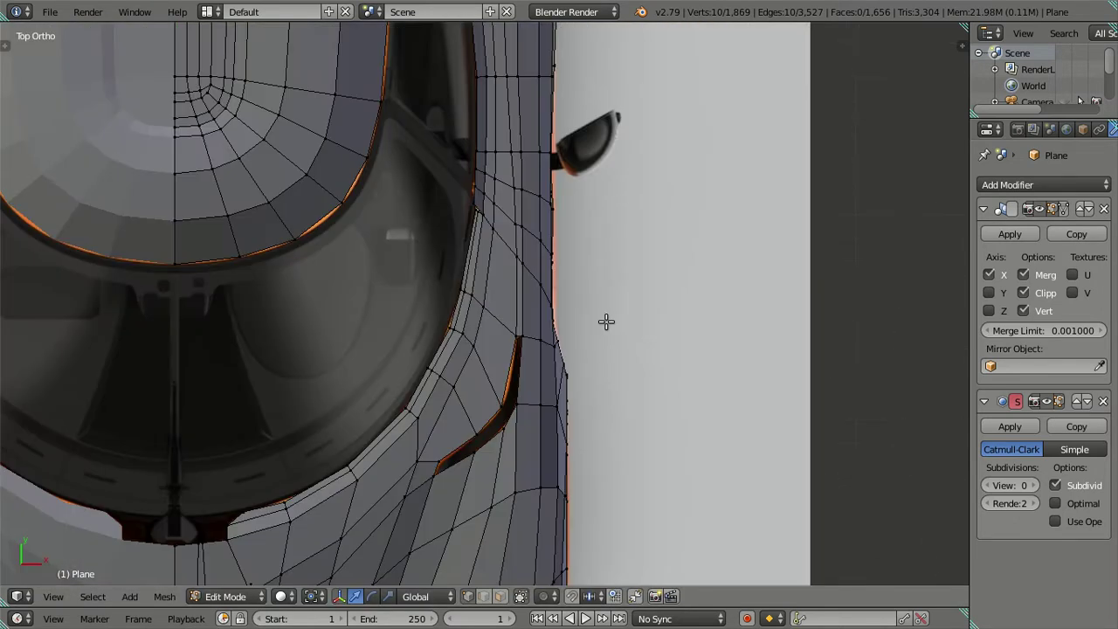
{"action": "scroll", "coordinate": [606, 320], "scroll_direction": "down", "scroll_amount": 3}
{"action": "scroll", "coordinate": [606, 369], "scroll_direction": "down", "scroll_amount": 2}
{"action": "scroll", "coordinate": [585, 349], "scroll_direction": "down", "scroll_amount": 1}
{"action": "scroll", "coordinate": [560, 337], "scroll_direction": "up", "scroll_amount": 3}
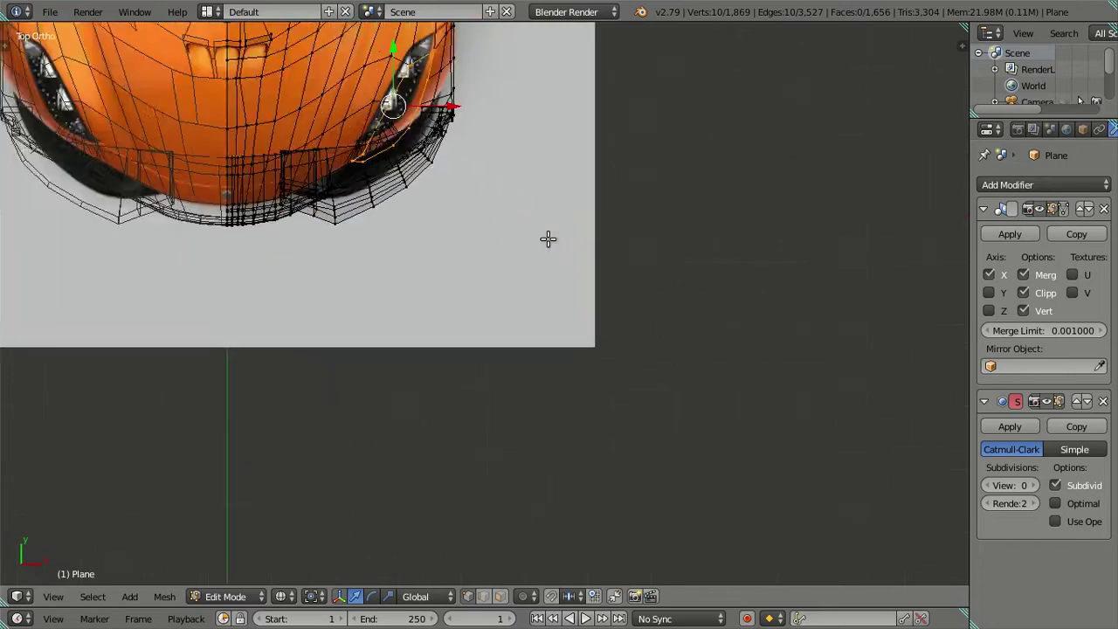
{"action": "scroll", "coordinate": [550, 381], "scroll_direction": "up", "scroll_amount": 2}
{"action": "scroll", "coordinate": [577, 358], "scroll_direction": "up", "scroll_amount": 3}
{"action": "scroll", "coordinate": [584, 343], "scroll_direction": "up", "scroll_amount": 2}
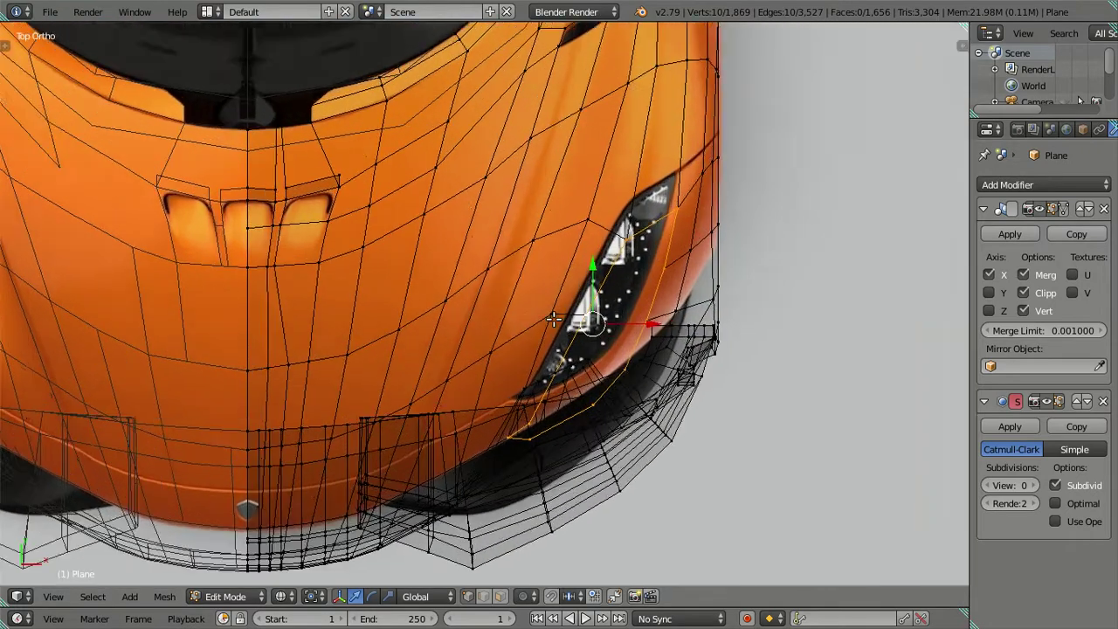
{"action": "scroll", "coordinate": [551, 315], "scroll_direction": "up", "scroll_amount": 1}
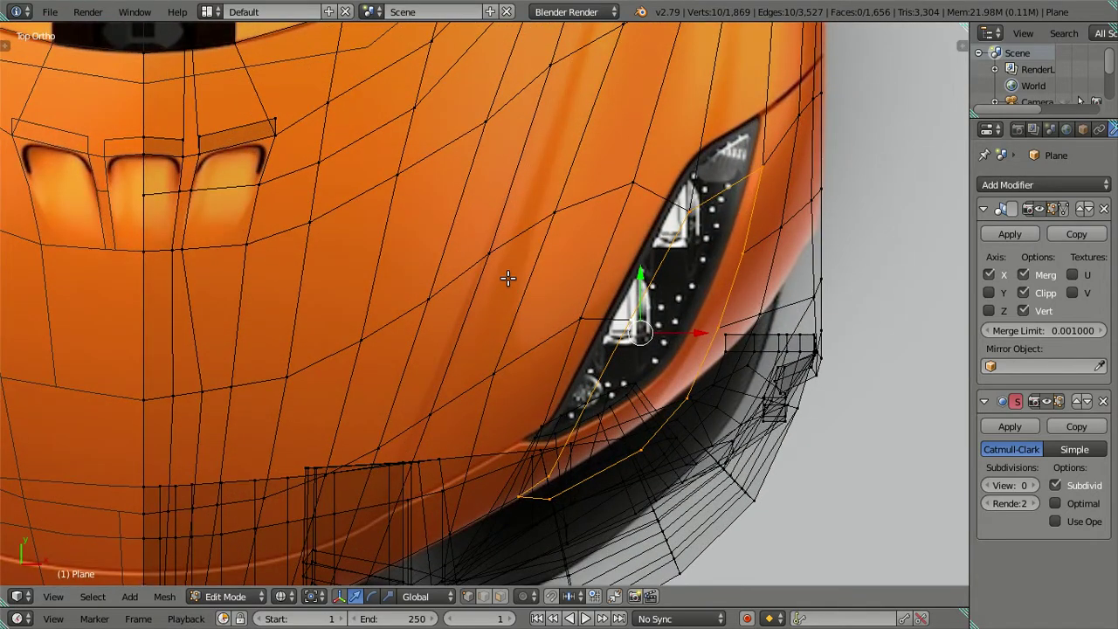
Select the whole linked front bumper piece and hide it
{"action": "right_click", "coordinate": [483, 239]}
{"action": "key", "text": "a"}
{"action": "scroll", "coordinate": [482, 240], "scroll_direction": "down", "scroll_amount": 2}
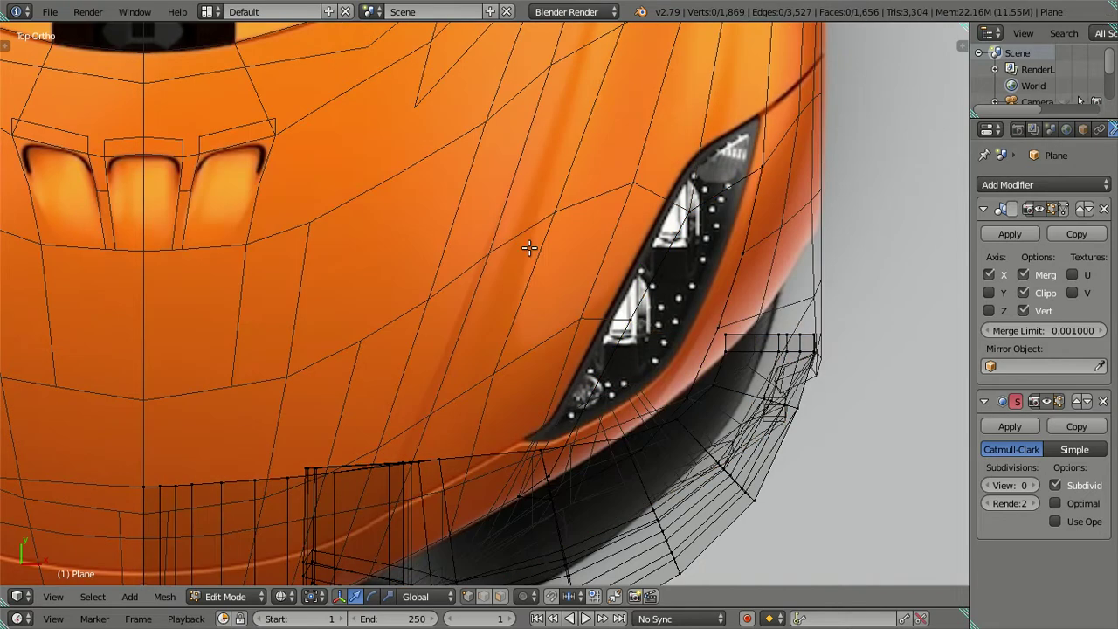
{"action": "scroll", "coordinate": [559, 253], "scroll_direction": "down", "scroll_amount": 2}
{"action": "right_click", "coordinate": [483, 496]}
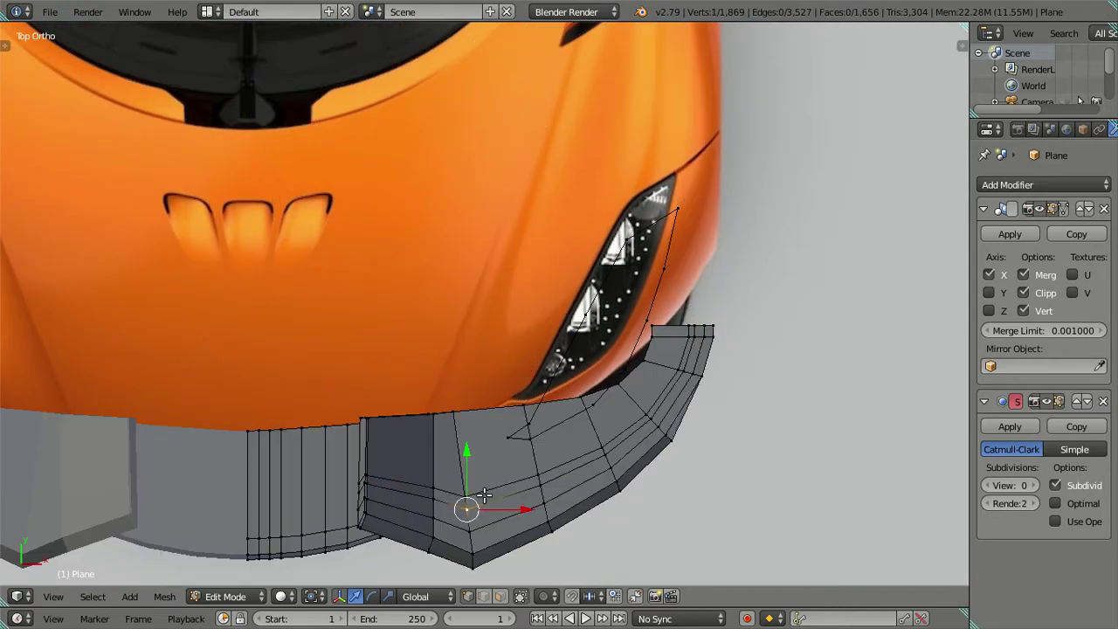
{"action": "key", "text": "ctrl+l"}
{"action": "key", "text": "h"}
{"action": "scroll", "coordinate": [582, 423], "scroll_direction": "down", "scroll_amount": 1}
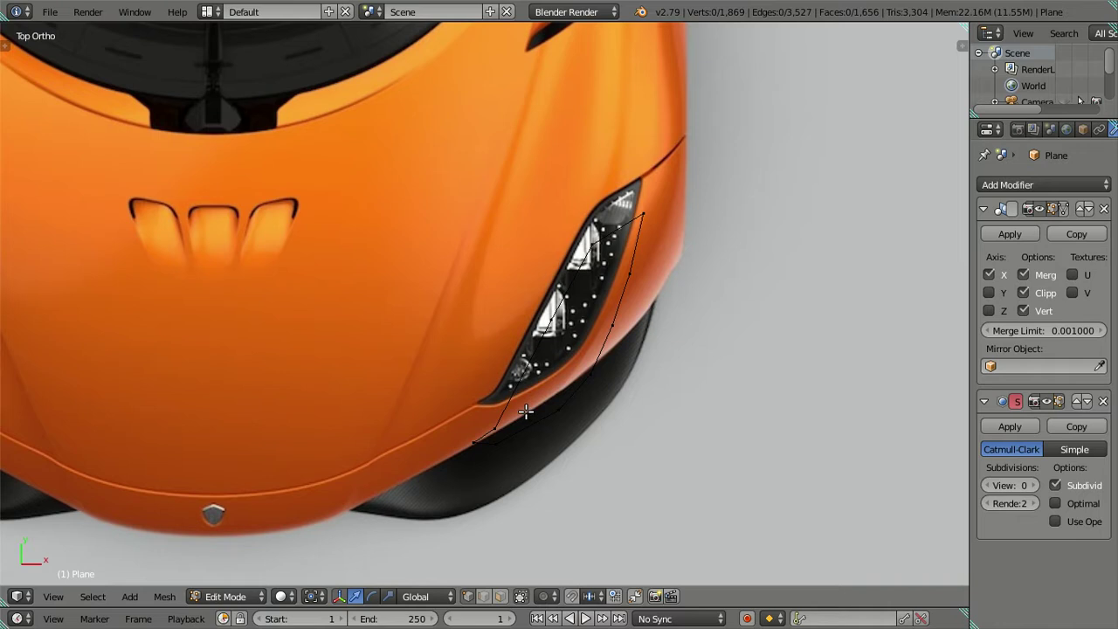
{"action": "scroll", "coordinate": [525, 409], "scroll_direction": "up", "scroll_amount": 3}
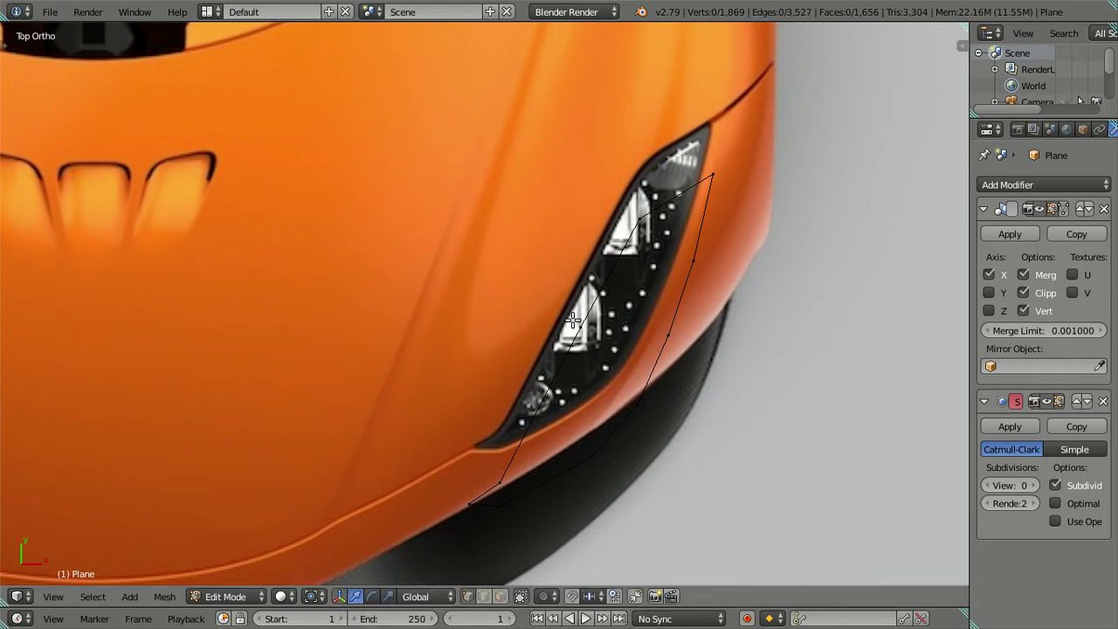
Select all ten headlight-frame vertices and extrude them in place as a duplicate loop
{"action": "scroll", "coordinate": [573, 320], "scroll_direction": "up", "scroll_amount": 1}
{"action": "scroll", "coordinate": [627, 338], "scroll_direction": "up", "scroll_amount": 1}
{"action": "key", "text": "a"}
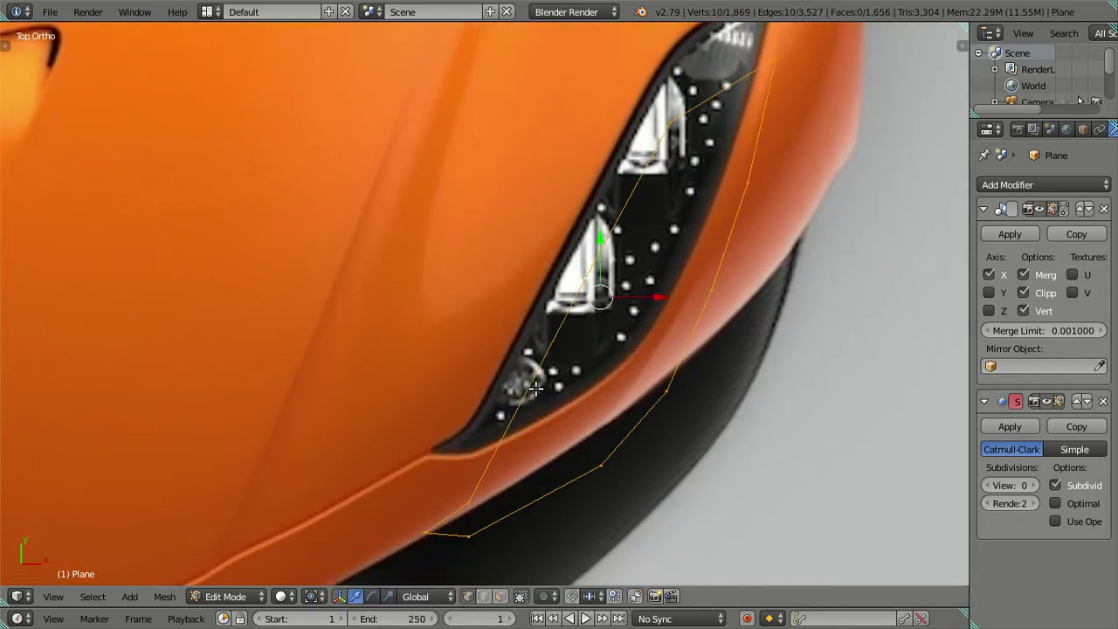
{"action": "scroll", "coordinate": [539, 402], "scroll_direction": "down", "scroll_amount": 2}
{"action": "scroll", "coordinate": [540, 411], "scroll_direction": "up", "scroll_amount": 1}
{"action": "scroll", "coordinate": [541, 420], "scroll_direction": "up", "scroll_amount": 1}
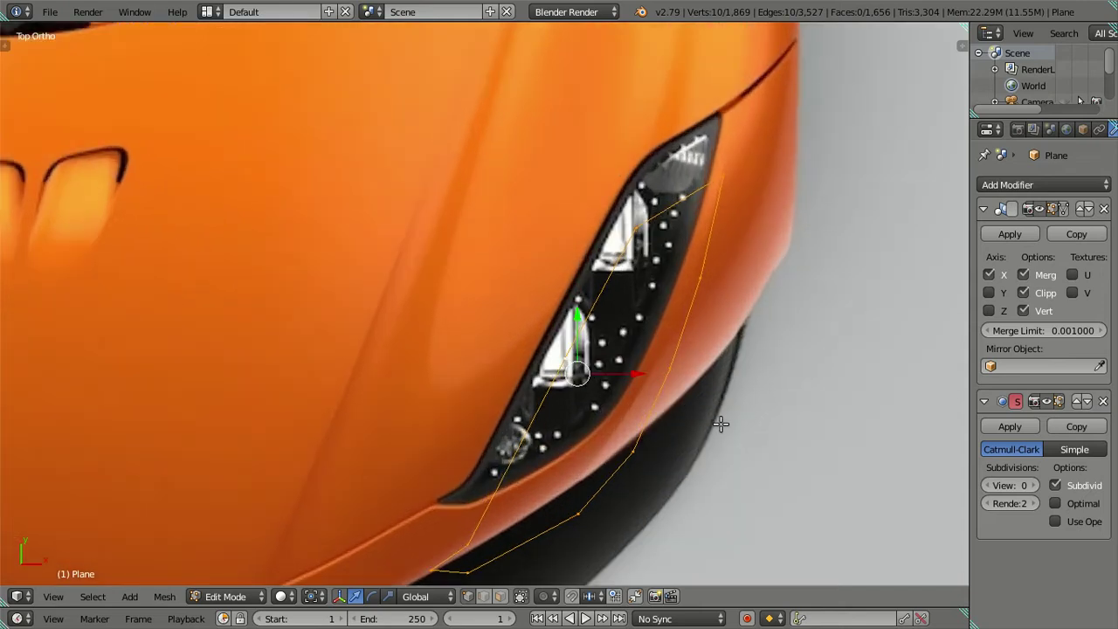
{"action": "scroll", "coordinate": [727, 434], "scroll_direction": "up", "scroll_amount": 1}
{"action": "scroll", "coordinate": [624, 349], "scroll_direction": "up", "scroll_amount": 1}
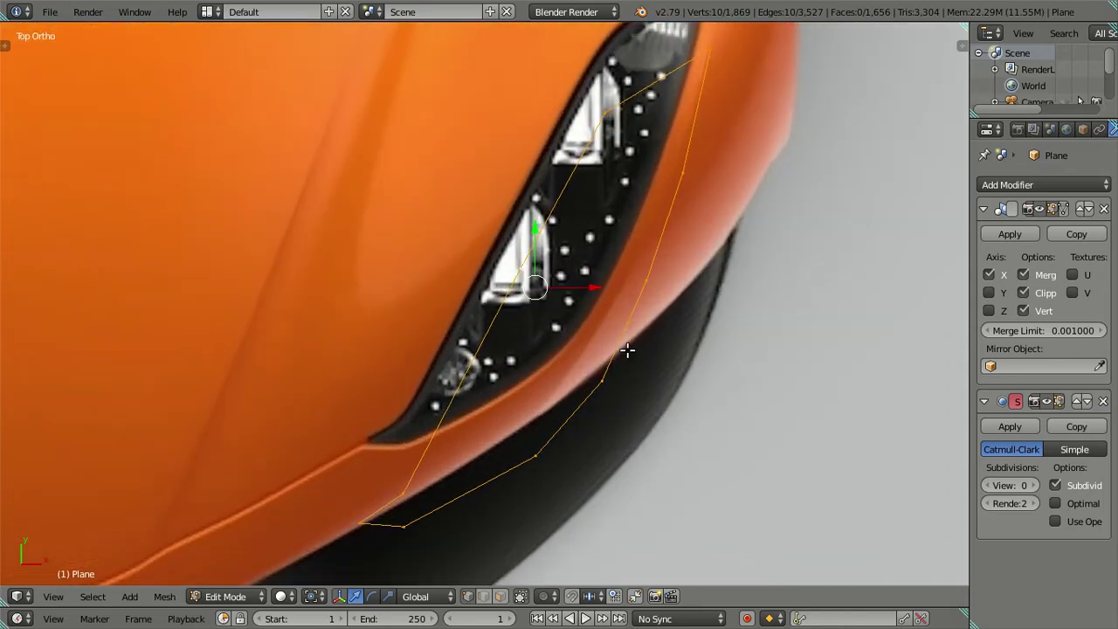
{"action": "key", "text": "e"}
{"action": "right_click", "coordinate": [751, 413]}
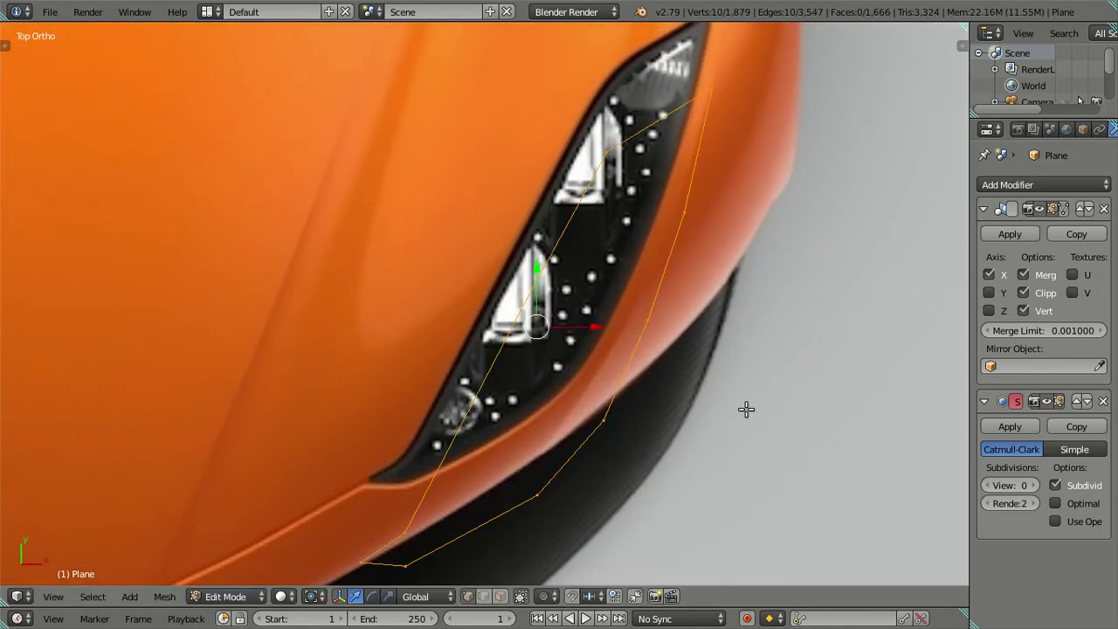
Try scaling the new outline along X and uniformly, cancelling each attempt
{"action": "key", "text": "s"}
{"action": "key", "text": "x"}
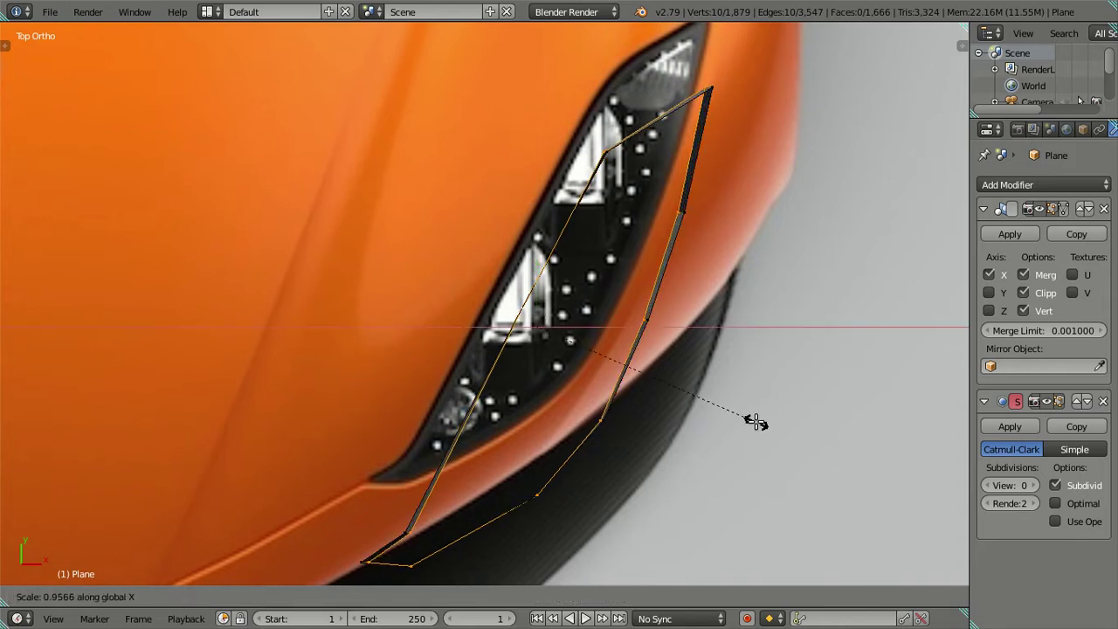
{"action": "right_click", "coordinate": [755, 421]}
{"action": "key", "text": "s"}
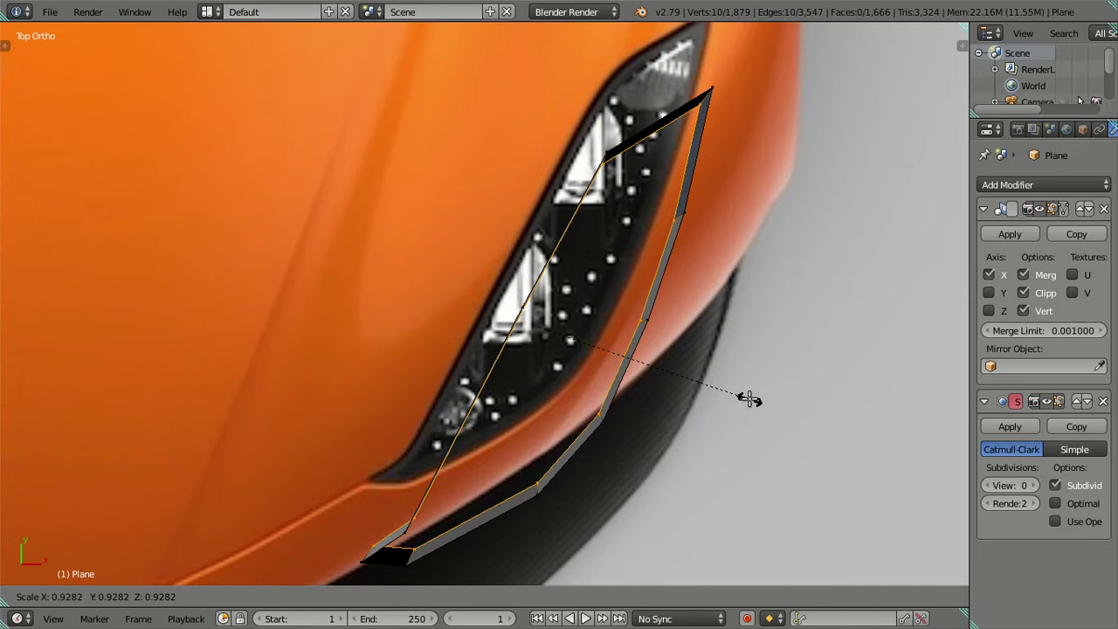
{"action": "right_click", "coordinate": [748, 399]}
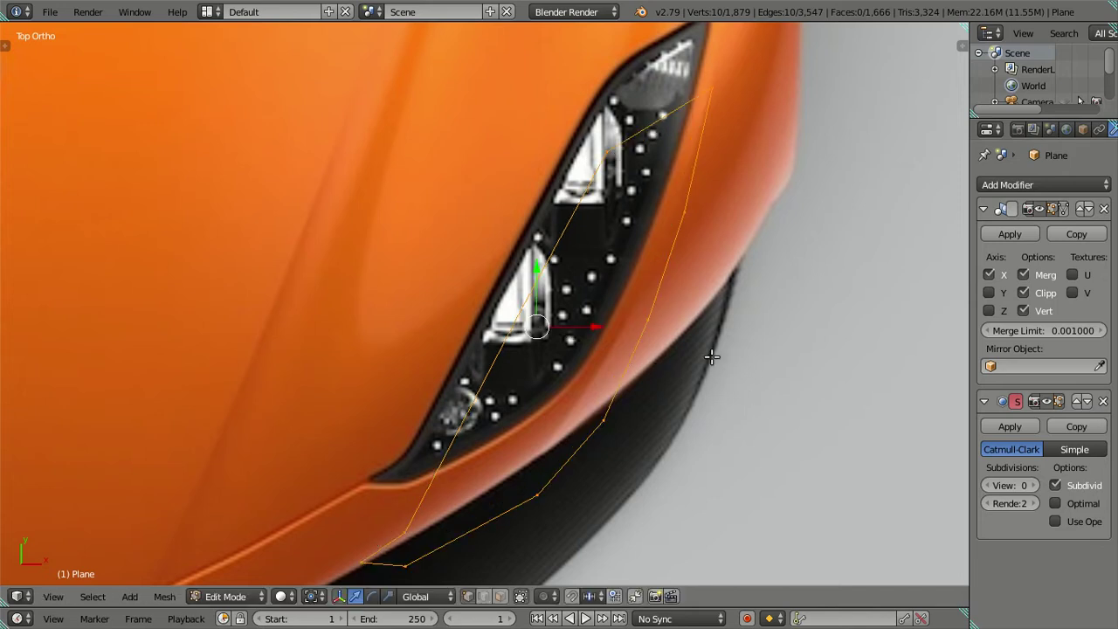
{"action": "key", "text": "s"}
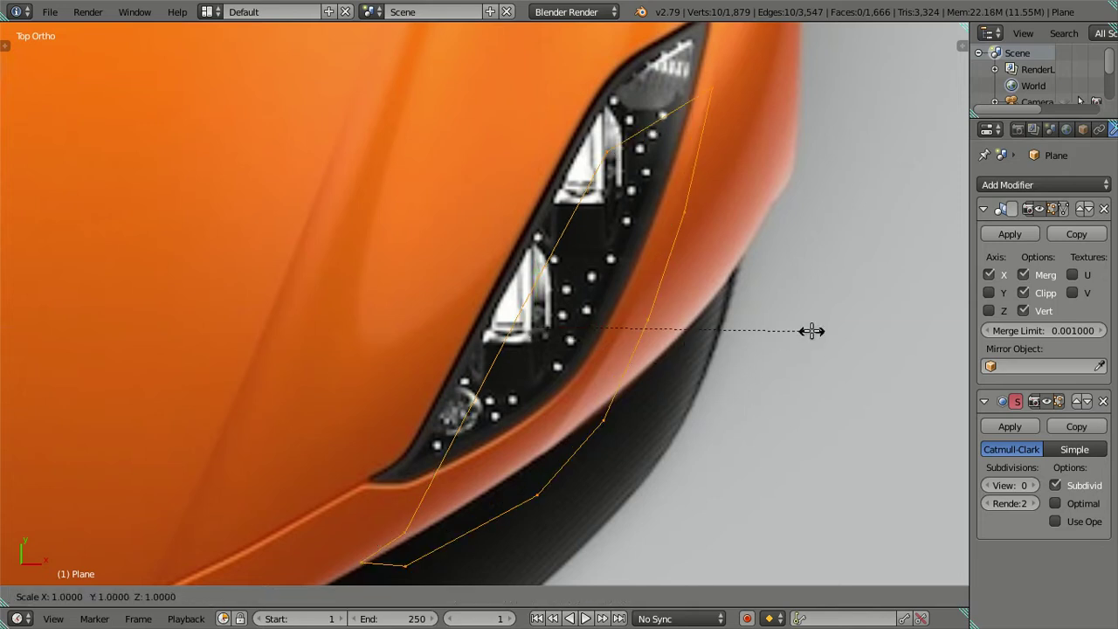
{"action": "key", "text": "x"}
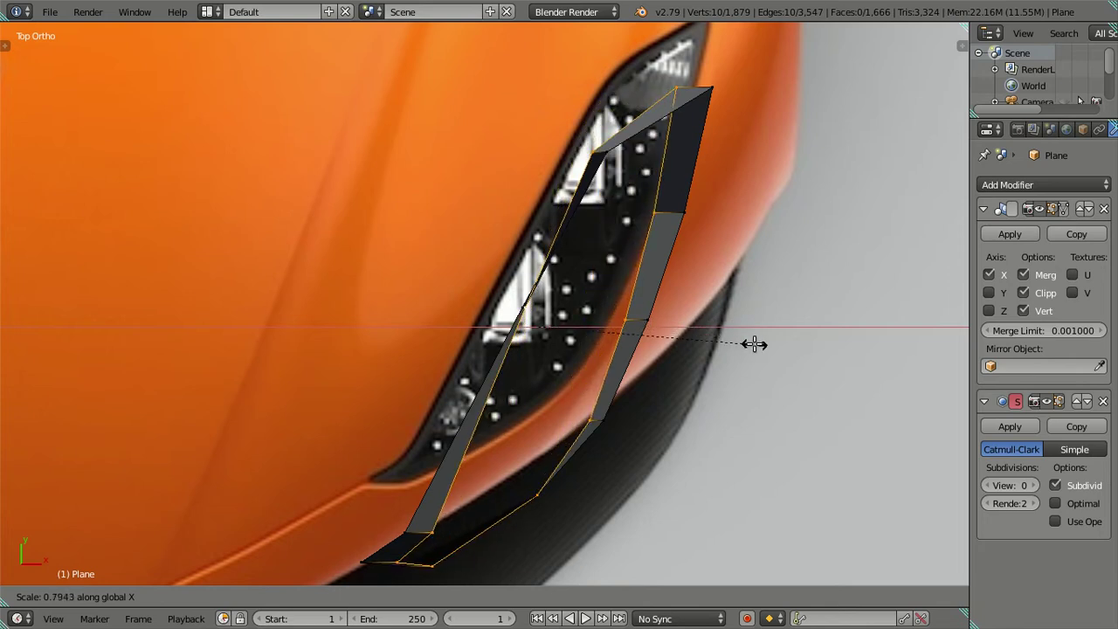
{"action": "key", "text": "Escape"}
Circle-deselect the inner vertices and push the outline's outer side outward along X
{"action": "key", "text": "c"}
{"action": "mouse_move", "coordinate": [639, 105]}
{"action": "middle_mouse_down"}
{"action": "mouse_move", "coordinate": [453, 345]}
{"action": "mouse_move", "coordinate": [362, 533]}
{"action": "middle_mouse_up"}
{"action": "key", "text": "Escape"}
{"action": "scroll", "coordinate": [600, 397], "scroll_direction": "up", "scroll_amount": 2}
{"action": "key", "text": "e"}
{"action": "key", "text": "x"}
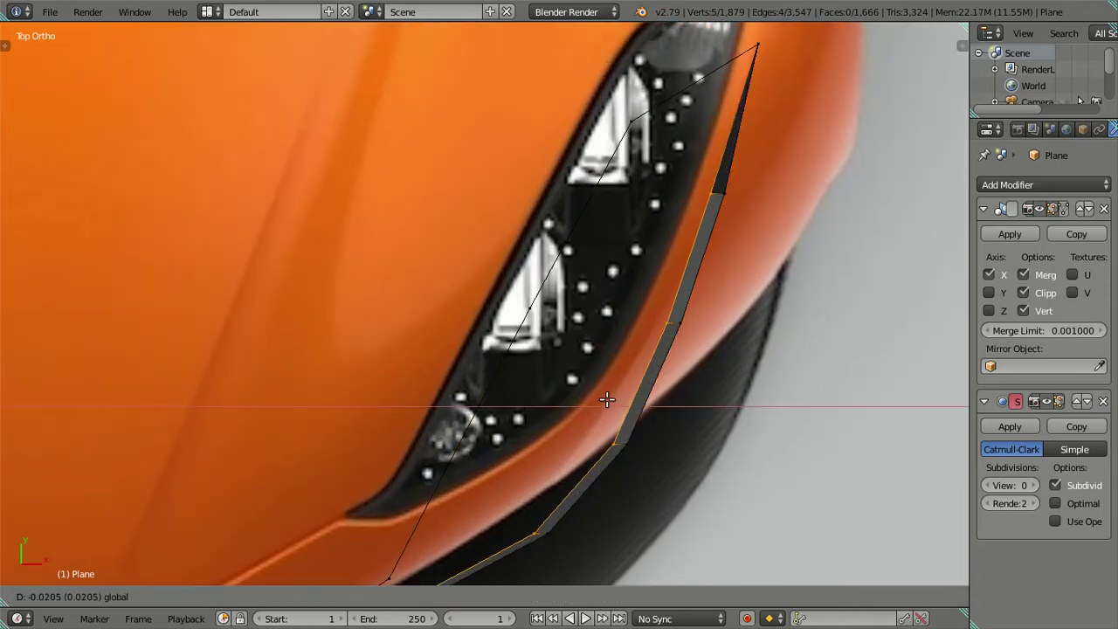
{"action": "left_click", "coordinate": [604, 397]}
Near the bumper, nudge the selected strip vertices slightly up and along X
{"action": "scroll", "coordinate": [605, 397], "scroll_direction": "down", "scroll_amount": 1, "text": "shift"}
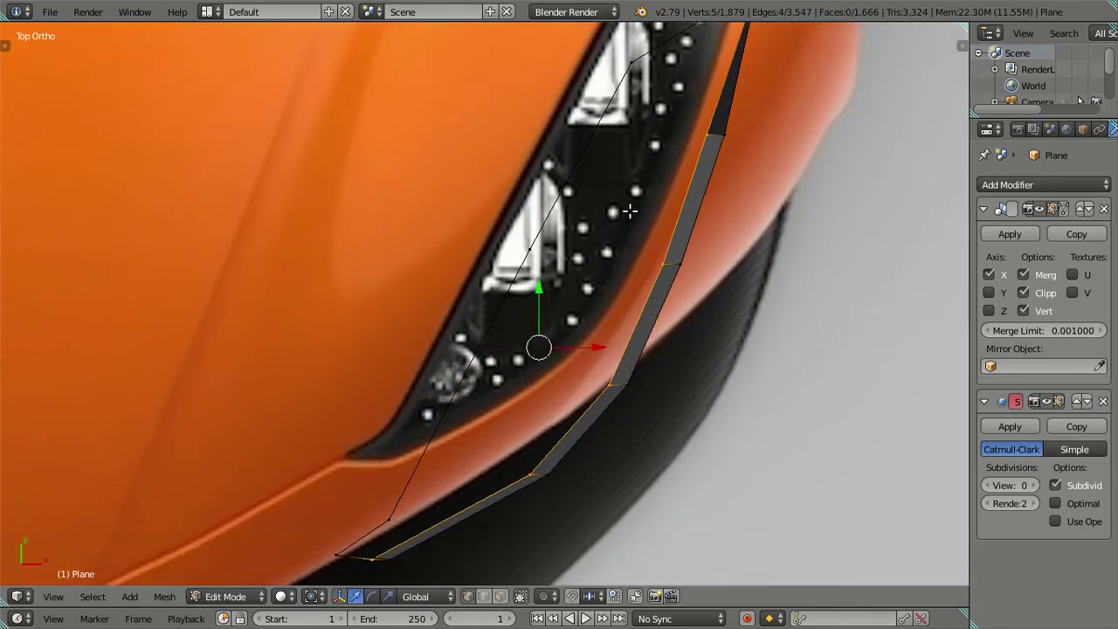
{"action": "scroll", "coordinate": [549, 297], "scroll_direction": "down", "scroll_amount": 1, "text": "shift"}
{"action": "scroll", "coordinate": [547, 299], "scroll_direction": "down", "scroll_amount": 1, "text": "shift"}
{"action": "middle_click_drag", "start_coordinate": [565, 297], "coordinate": [535, 416], "text": "shift"}
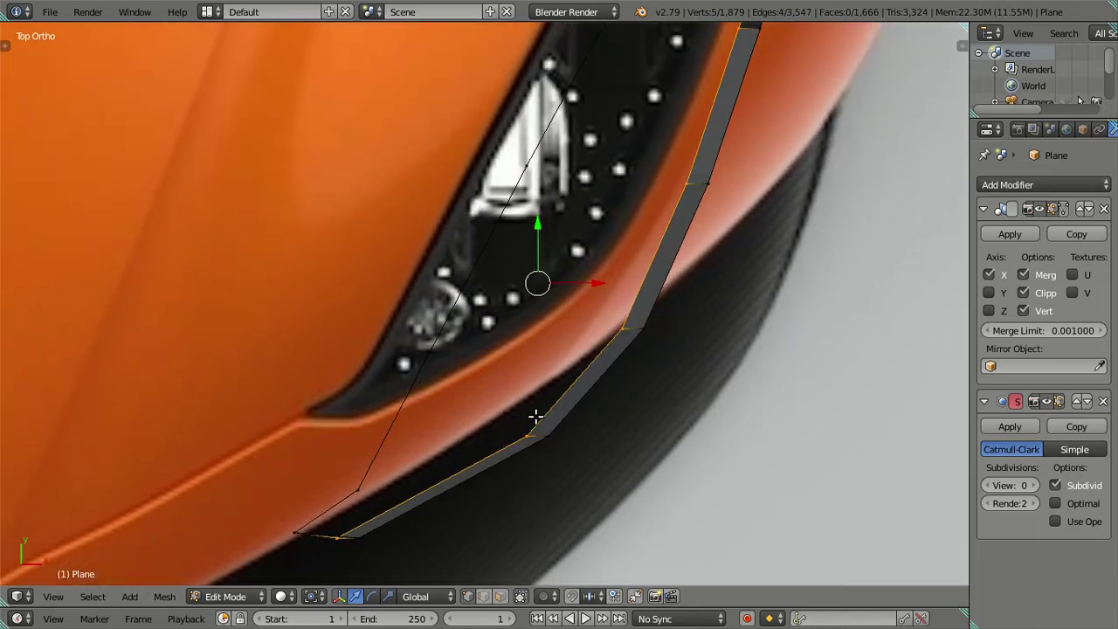
{"action": "mouse_move", "coordinate": [622, 260]}
{"action": "middle_mouse_down", "text": "shift"}
{"action": "mouse_move", "coordinate": [579, 379]}
{"action": "mouse_move", "coordinate": [627, 322]}
{"action": "middle_mouse_up", "text": "shift"}
{"action": "scroll", "coordinate": [566, 494], "scroll_direction": "down", "scroll_amount": 1, "text": "shift"}
{"action": "right_click", "coordinate": [655, 255], "text": "shift"}
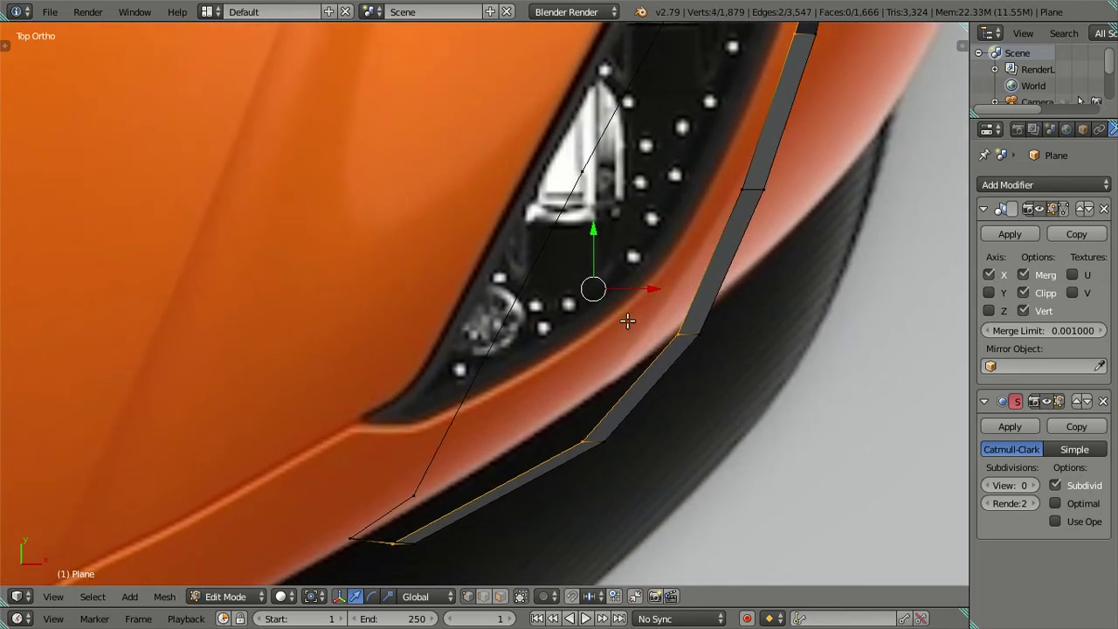
{"action": "left_click_drag", "start_coordinate": [591, 238], "coordinate": [592, 227]}
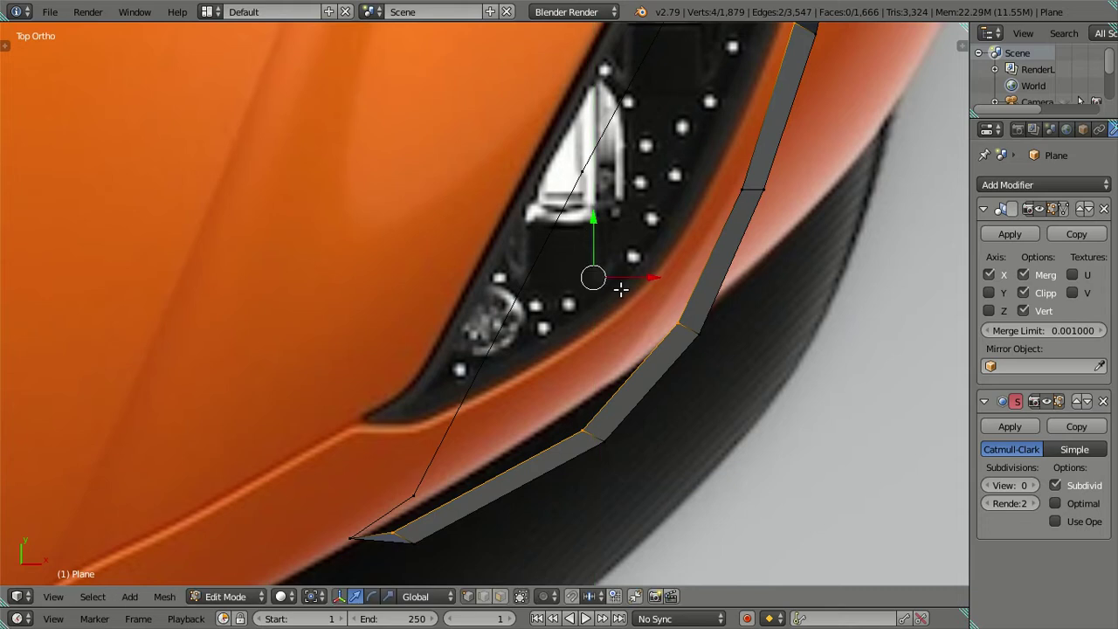
{"action": "left_click_drag", "start_coordinate": [635, 273], "coordinate": [643, 276]}
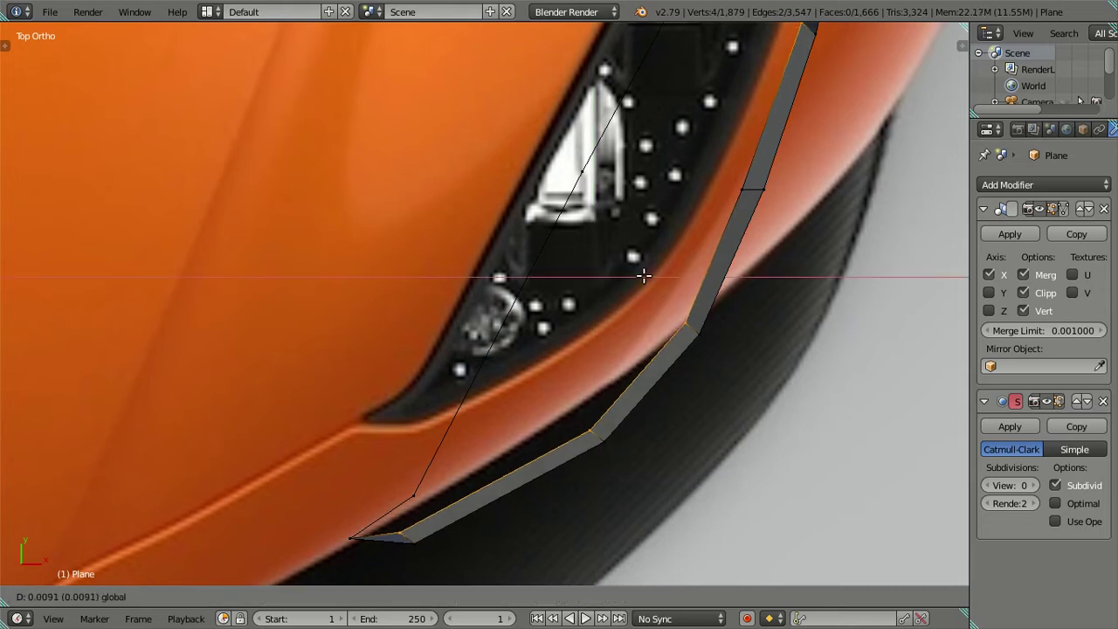
Reposition a single strip vertex along Y and X
{"action": "scroll", "coordinate": [695, 254], "scroll_direction": "up", "scroll_amount": 2, "text": "shift"}
{"action": "right_click", "coordinate": [699, 270]}
{"action": "left_click_drag", "start_coordinate": [699, 234], "coordinate": [698, 212]}
{"action": "left_click_drag", "start_coordinate": [741, 256], "coordinate": [749, 259]}
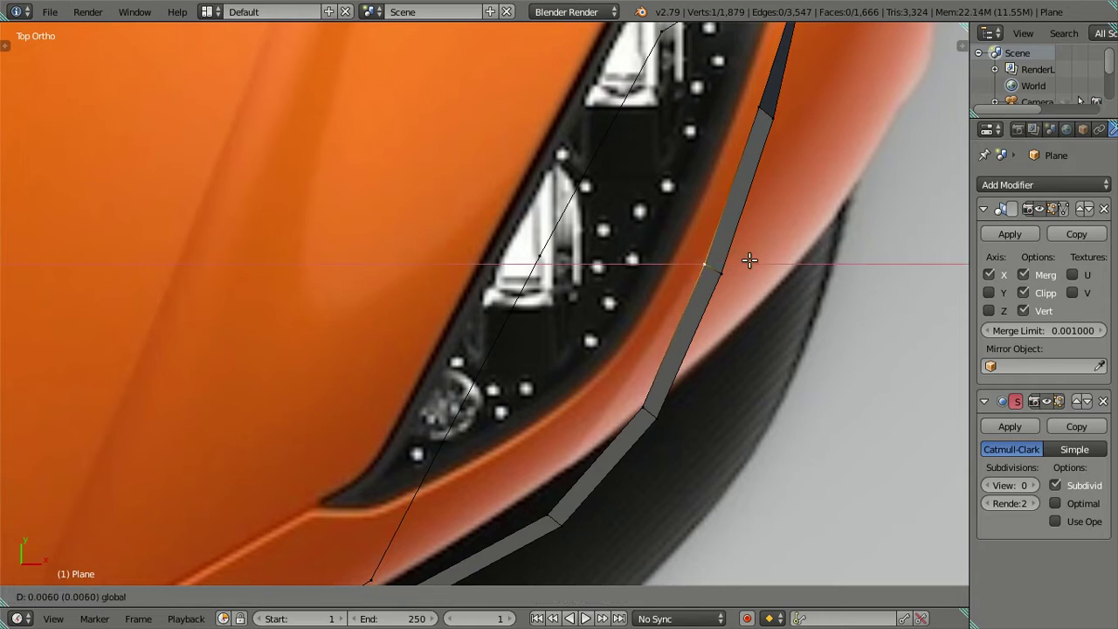
{"action": "left_click", "coordinate": [749, 259]}
{"action": "scroll", "coordinate": [706, 280], "scroll_direction": "down", "scroll_amount": 2}
{"action": "right_click", "coordinate": [607, 332], "text": "alt"}
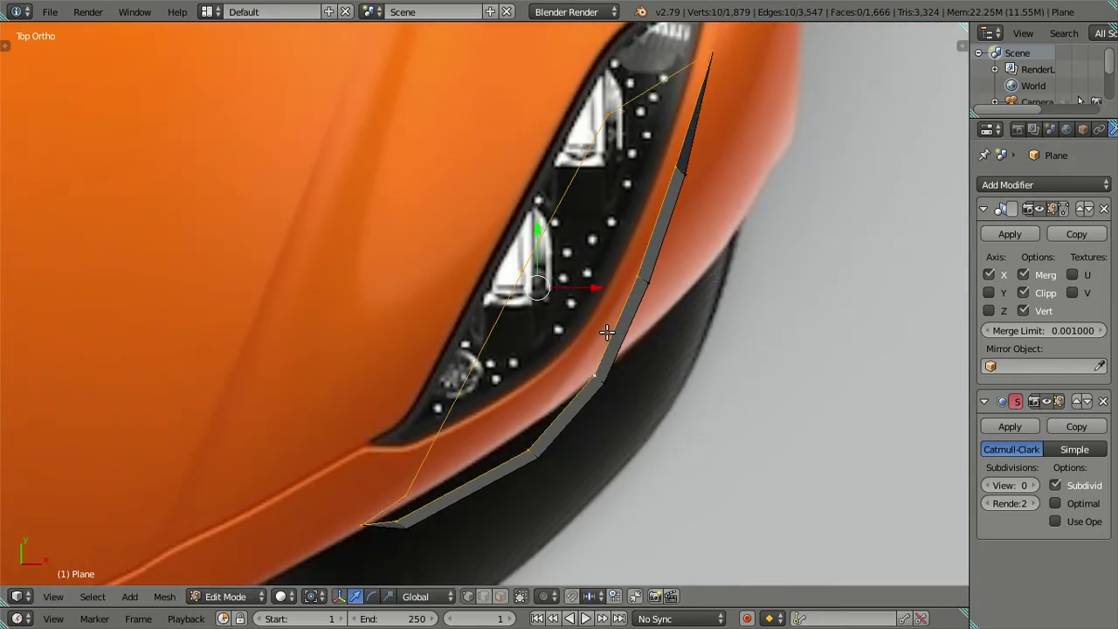
{"action": "middle_click_drag", "start_coordinate": [607, 332], "coordinate": [625, 307], "text": "shift"}
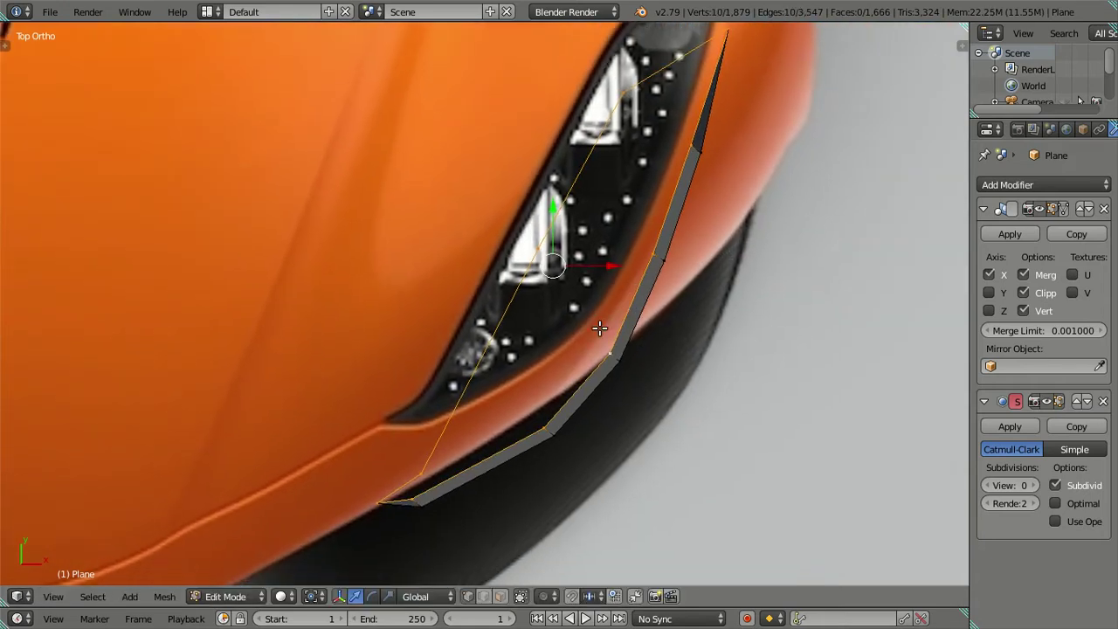
{"action": "scroll", "coordinate": [469, 472], "scroll_direction": "up", "scroll_amount": 2}
{"action": "scroll", "coordinate": [407, 404], "scroll_direction": "up", "scroll_amount": 1}
Shift the vertex at the strip's lower end along X
{"action": "right_click", "coordinate": [420, 388]}
{"action": "key", "text": "g"}
{"action": "key", "text": "x"}
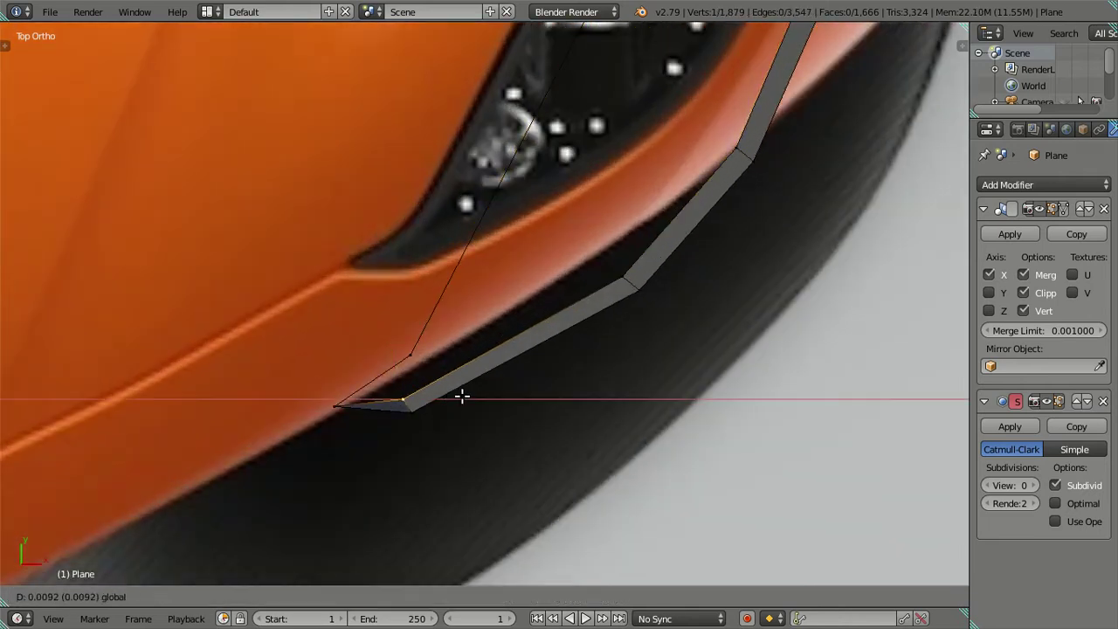
{"action": "left_click", "coordinate": [464, 394]}
{"action": "key", "text": "g"}
{"action": "key", "text": "y"}
{"action": "key", "text": "Escape"}
{"action": "key", "text": "g"}
{"action": "key", "text": "x"}
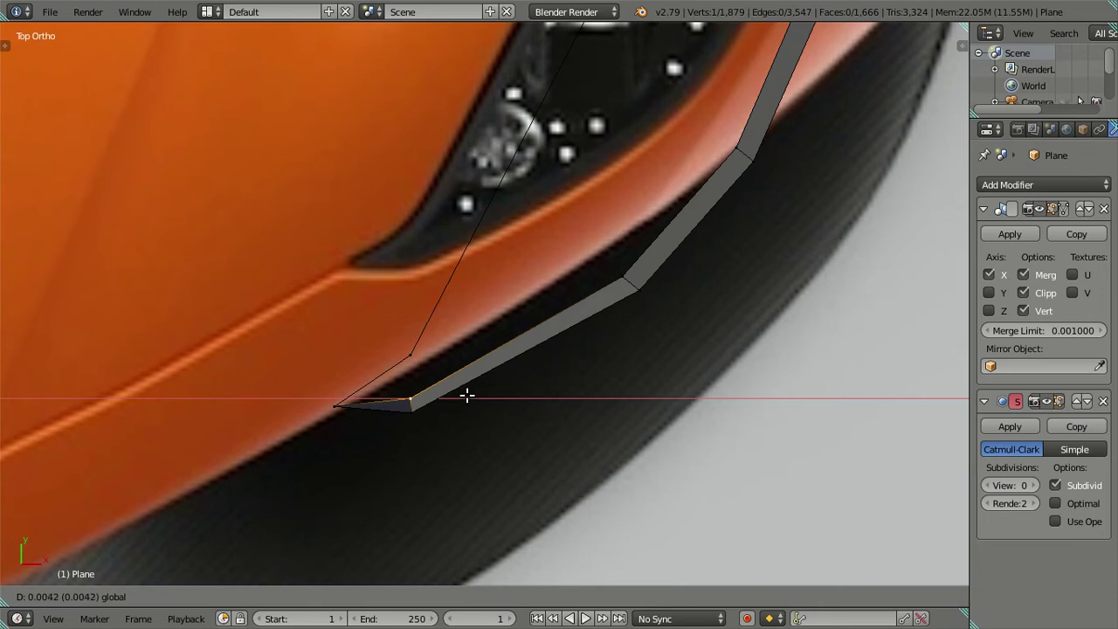
{"action": "left_click", "coordinate": [467, 394]}
Move the upper vertex at the strip's end outward along X
{"action": "right_click", "coordinate": [627, 274]}
{"action": "key", "text": "g"}
{"action": "key", "text": "x"}
{"action": "left_click", "coordinate": [680, 273]}
{"action": "middle_click_drag", "start_coordinate": [642, 226], "coordinate": [618, 280], "text": "shift"}
Lower a vertex near the strip's lower end slightly along Y
{"action": "right_click", "coordinate": [389, 458]}
{"action": "key", "text": "g"}
{"action": "key", "text": "y"}
{"action": "left_click", "coordinate": [385, 409]}
{"action": "scroll", "coordinate": [511, 456], "scroll_direction": "up", "scroll_amount": 2}
{"action": "scroll", "coordinate": [527, 414], "scroll_direction": "down", "scroll_amount": 1}
Move the strip vertex beside the headlight slightly down
{"action": "key", "text": "a"}
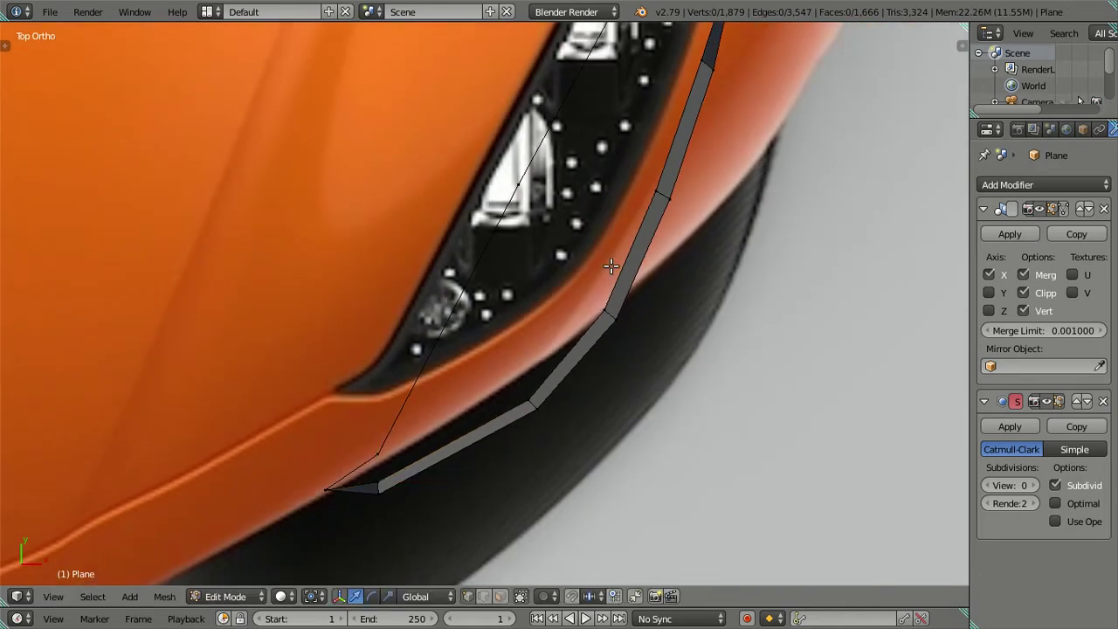
{"action": "scroll", "coordinate": [611, 267], "scroll_direction": "up", "scroll_amount": 2}
{"action": "right_click", "coordinate": [638, 276]}
{"action": "left_click_drag", "start_coordinate": [629, 214], "coordinate": [681, 279]}
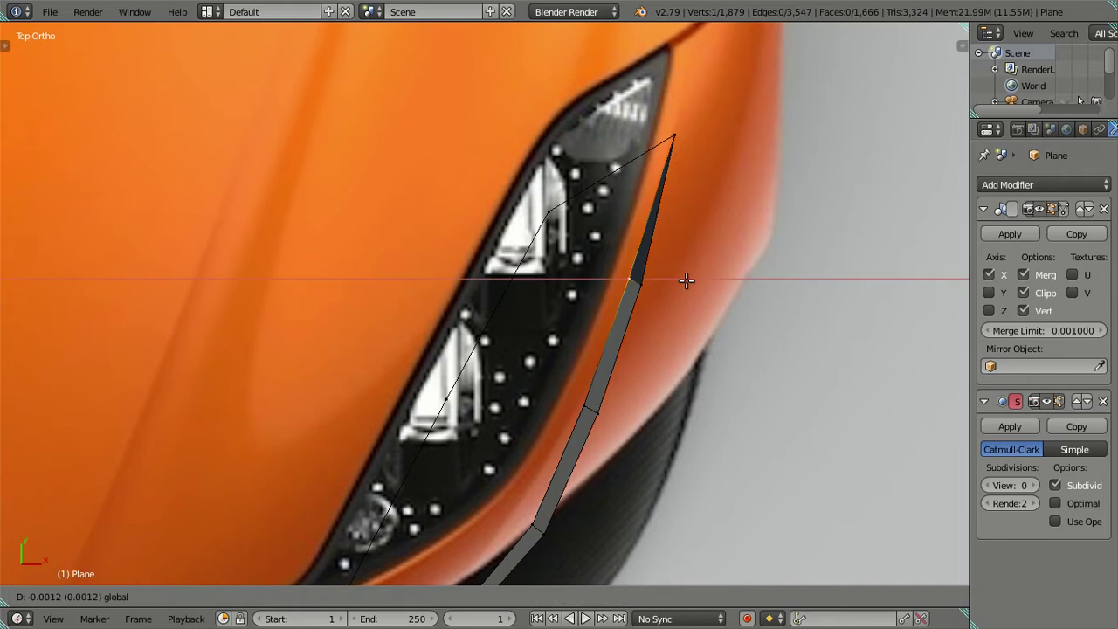
{"action": "scroll", "coordinate": [629, 393], "scroll_direction": "down", "scroll_amount": 4, "text": "shift"}
Deselect the strip's outer vertices and extrude its inner side along X into a new strip
{"action": "key", "text": "a"}
{"action": "right_click", "coordinate": [559, 352], "text": "alt"}
{"action": "scroll", "coordinate": [550, 350], "scroll_direction": "down", "scroll_amount": 2}
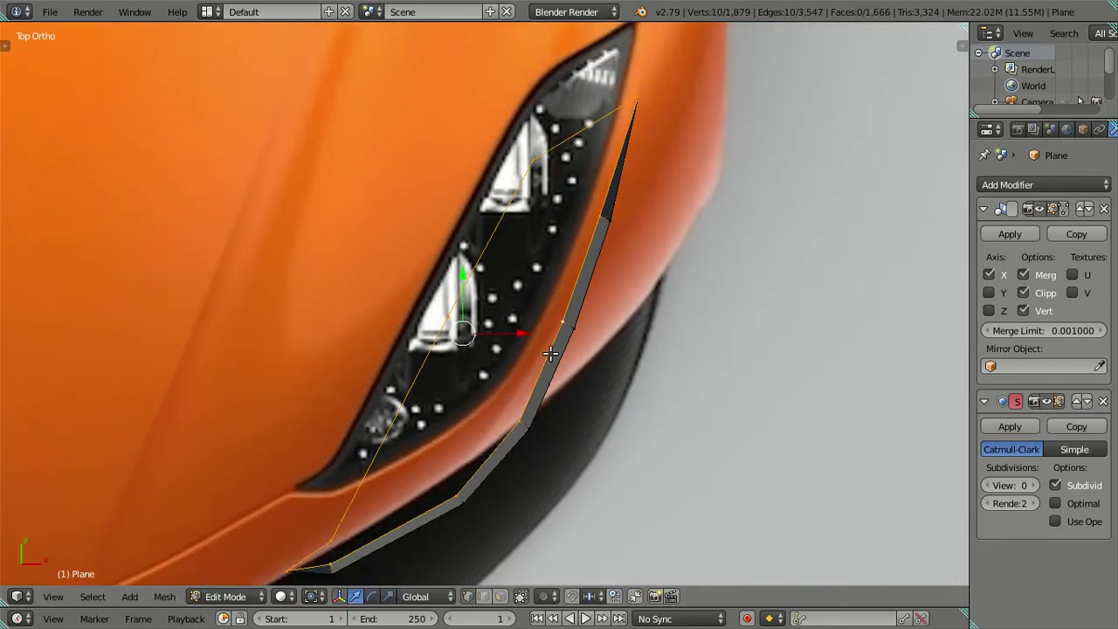
{"action": "scroll", "coordinate": [615, 318], "scroll_direction": "down", "scroll_amount": 1}
{"action": "key", "text": "c"}
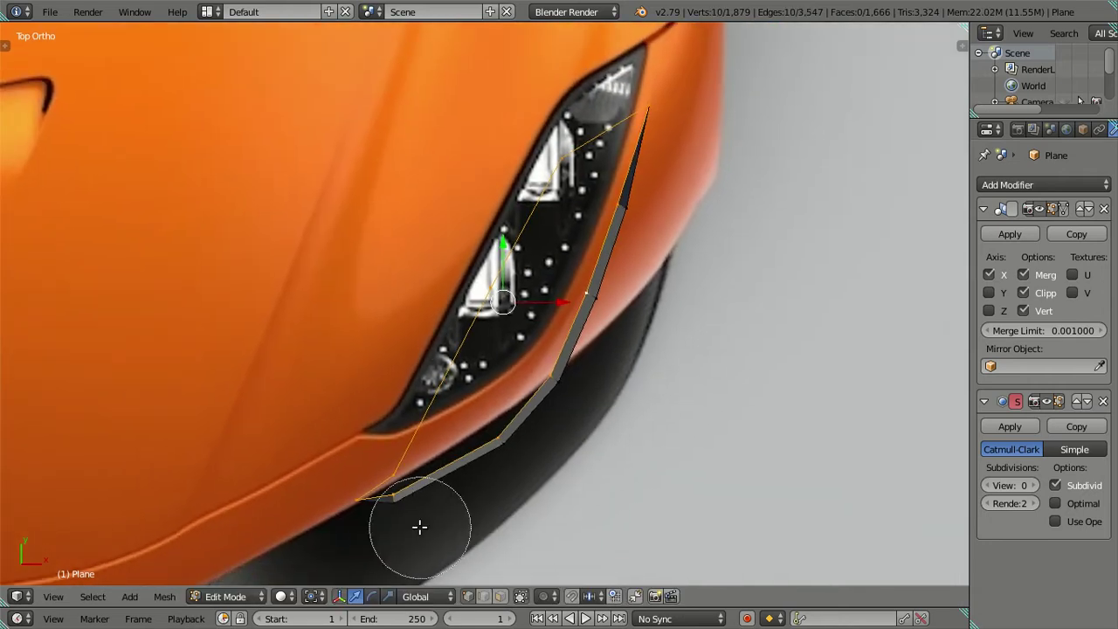
{"action": "middle_click_drag", "start_coordinate": [419, 524], "coordinate": [643, 236]}
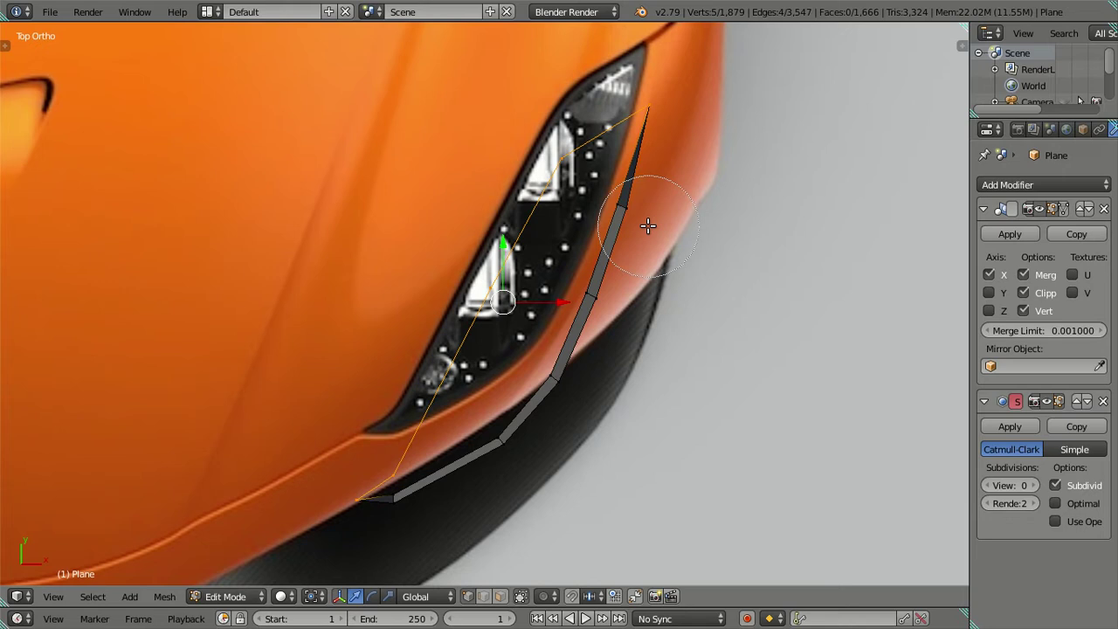
{"action": "middle_click", "coordinate": [664, 93]}
{"action": "key", "text": "Escape"}
{"action": "key", "text": "e"}
{"action": "key", "text": "x"}
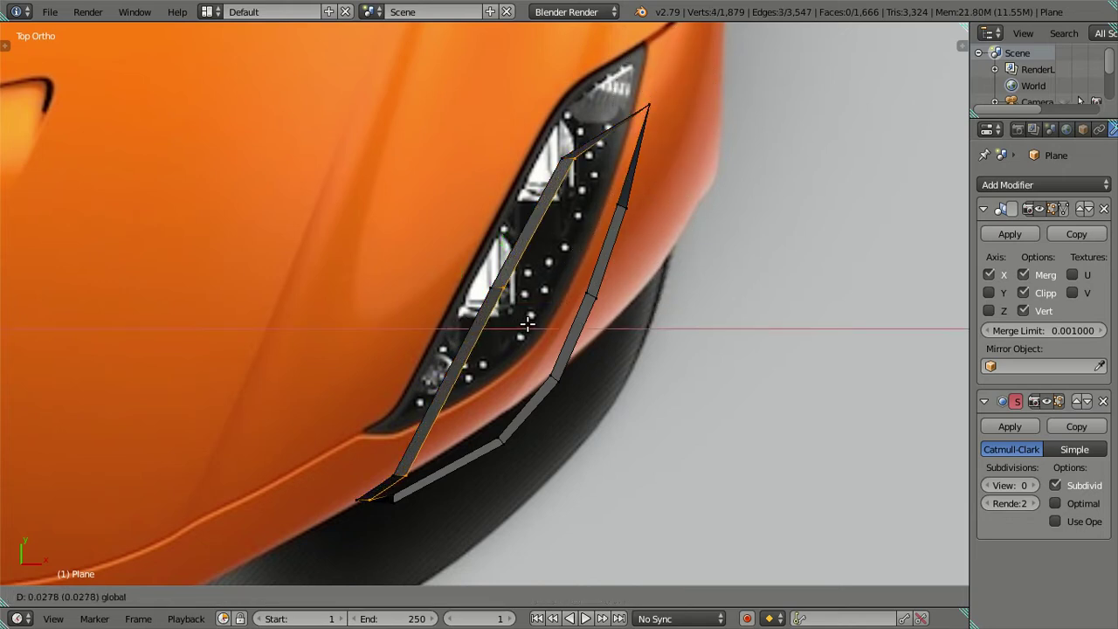
{"action": "left_click", "coordinate": [528, 324]}
Move the vertex at the strip's lower tip to reshape it
{"action": "scroll", "coordinate": [524, 345], "scroll_direction": "up", "scroll_amount": 1}
{"action": "scroll", "coordinate": [515, 371], "scroll_direction": "up", "scroll_amount": 1}
{"action": "scroll", "coordinate": [491, 361], "scroll_direction": "up", "scroll_amount": 3}
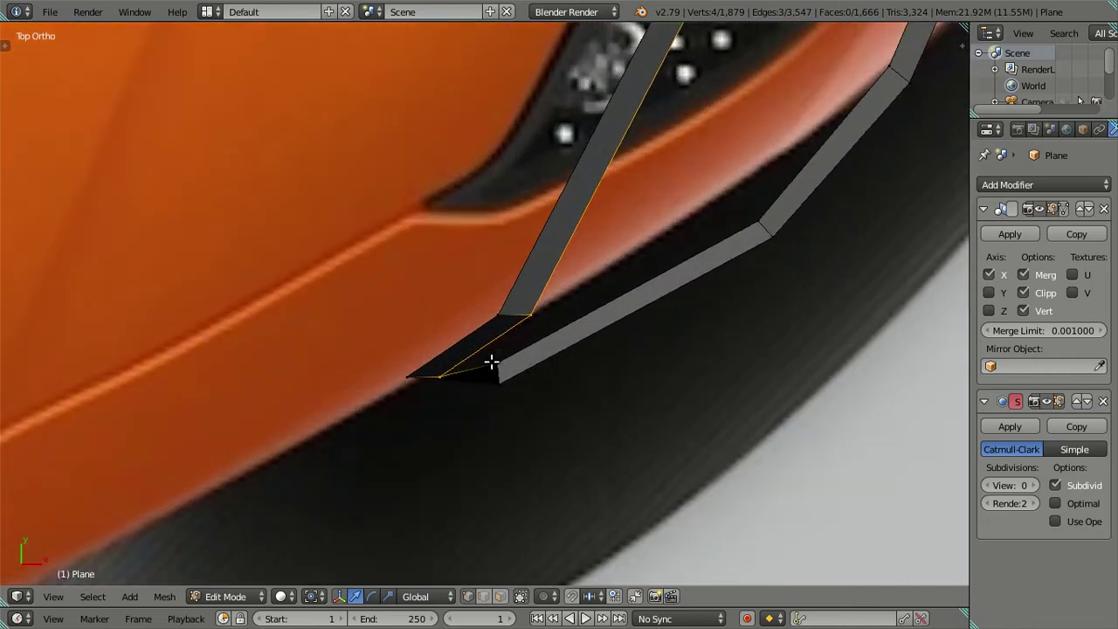
{"action": "right_click", "coordinate": [443, 373]}
{"action": "key", "text": "g"}
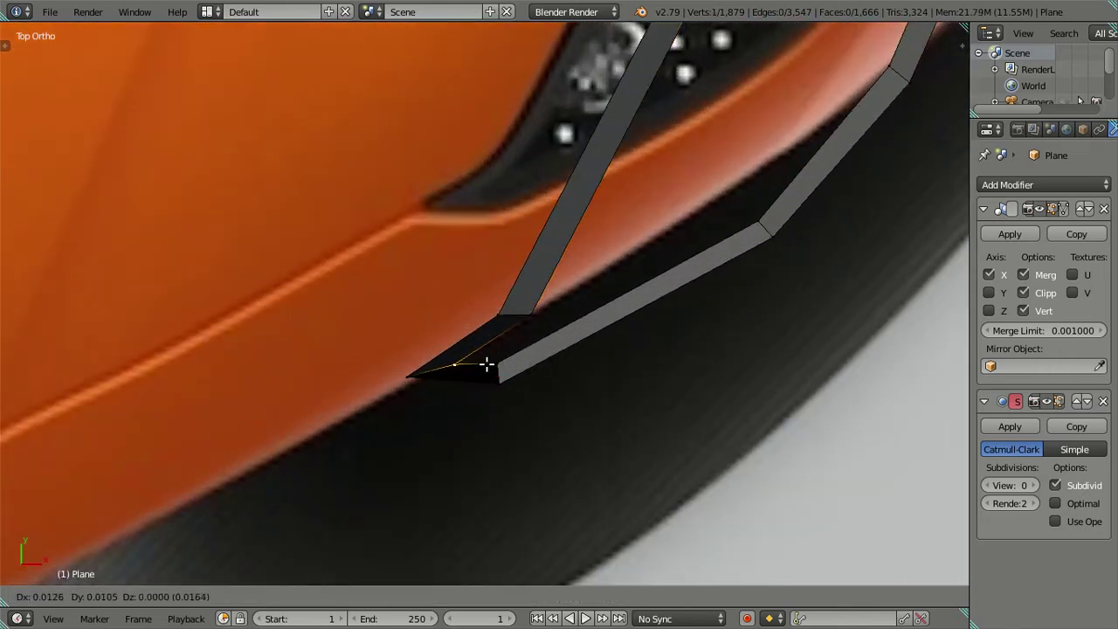
{"action": "left_click", "coordinate": [486, 364]}
Reposition the frame strip's corner vertex to follow the headlight outline
{"action": "right_click", "coordinate": [529, 320]}
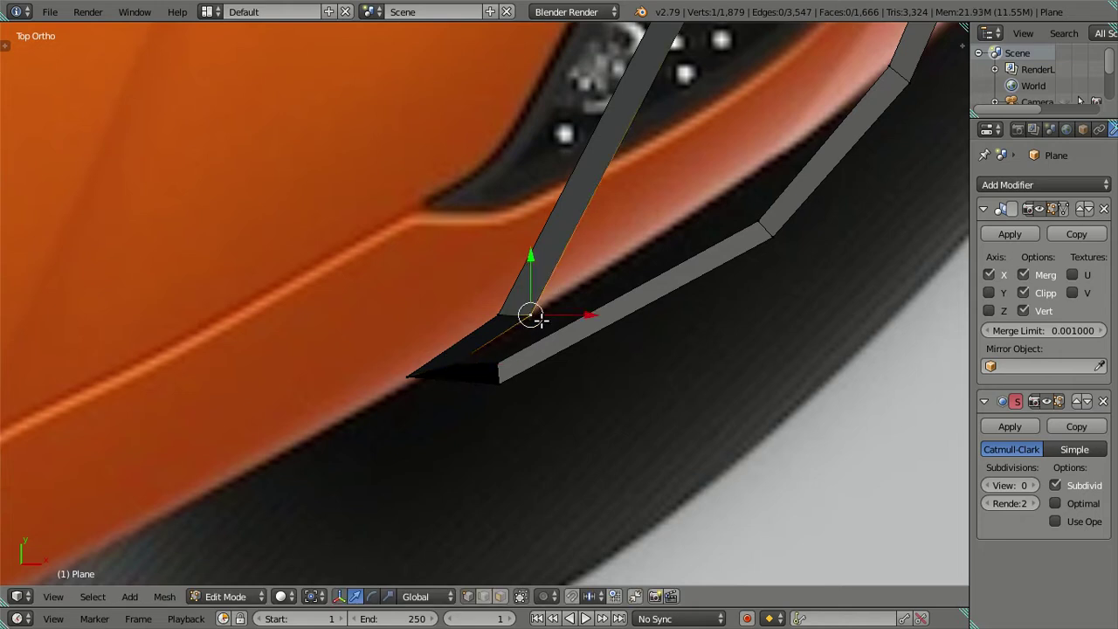
{"action": "key", "text": "g"}
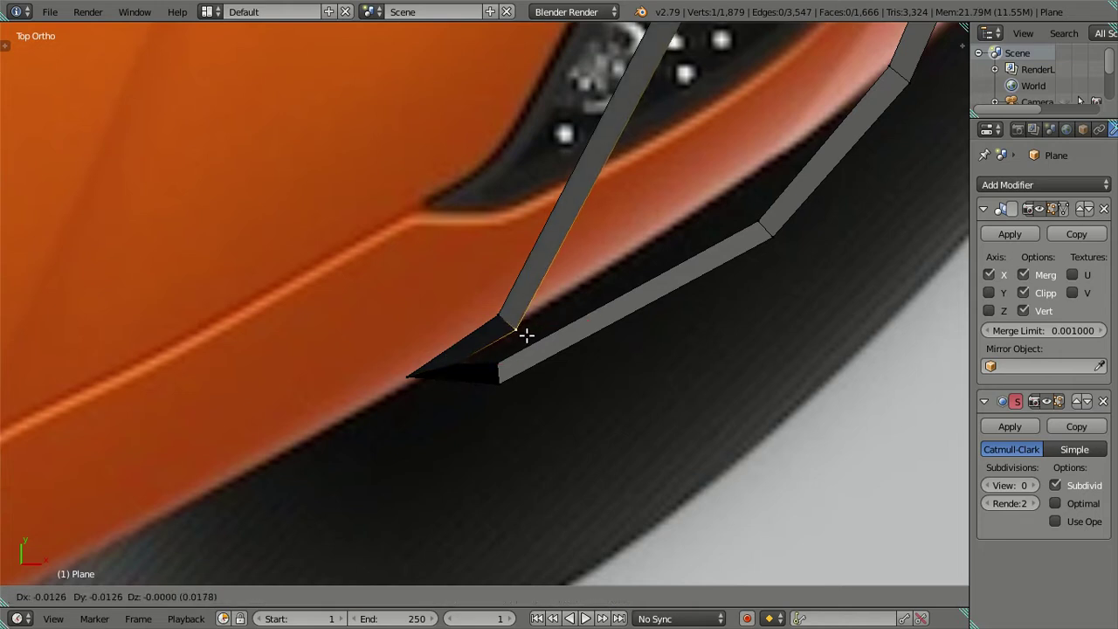
{"action": "left_click", "coordinate": [527, 335]}
{"action": "scroll", "coordinate": [521, 324], "scroll_direction": "down", "scroll_amount": 2}
{"action": "scroll", "coordinate": [567, 262], "scroll_direction": "up", "scroll_amount": 2}
{"action": "scroll", "coordinate": [529, 306], "scroll_direction": "up", "scroll_amount": 1}
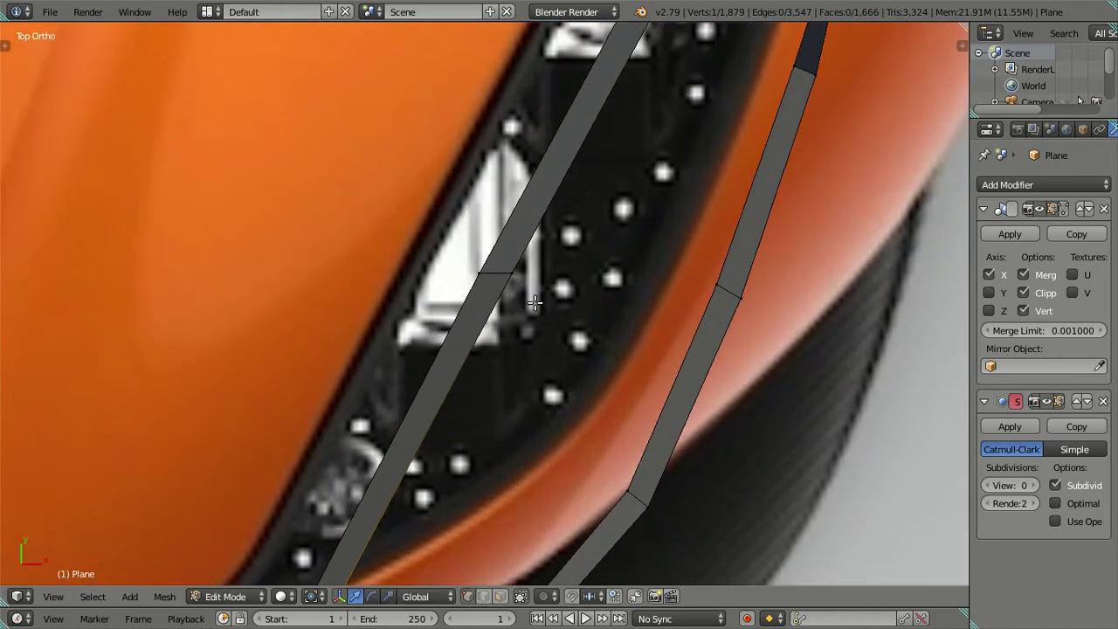
{"action": "scroll", "coordinate": [524, 332], "scroll_direction": "up", "scroll_amount": 1}
{"action": "key", "text": "g"}
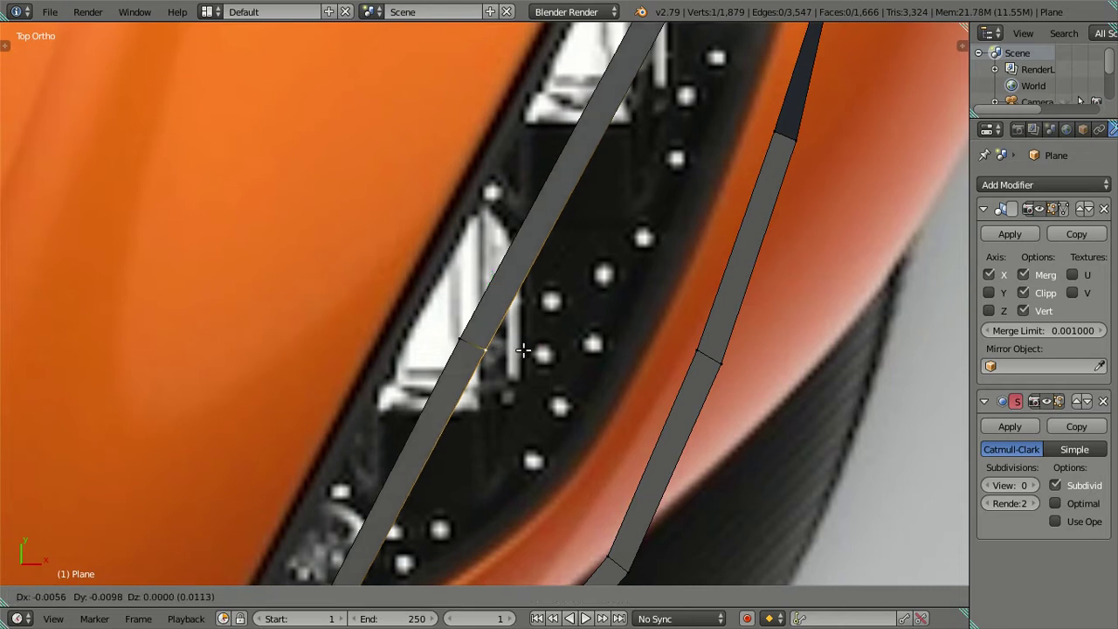
{"action": "left_click", "coordinate": [524, 350]}
Move the strips' top-junction vertex and scale the tip so it tapers to a point
{"action": "middle_click_drag", "start_coordinate": [623, 206], "coordinate": [559, 345], "text": "shift"}
{"action": "right_click", "coordinate": [551, 282]}
{"action": "key", "text": "g"}
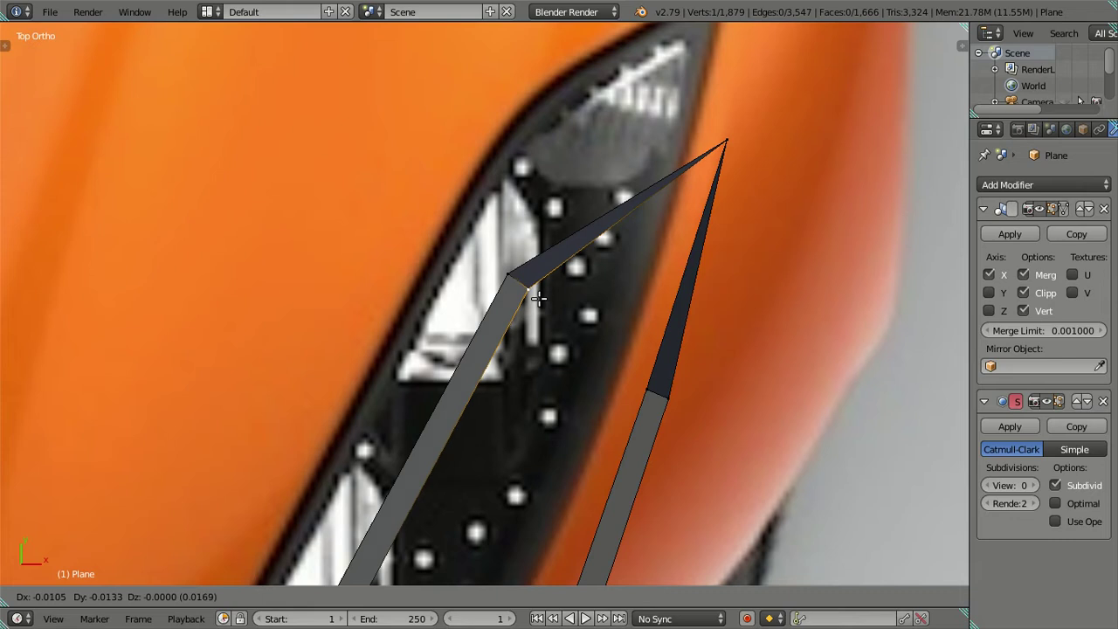
{"action": "left_click", "coordinate": [539, 299]}
{"action": "key", "text": "s"}
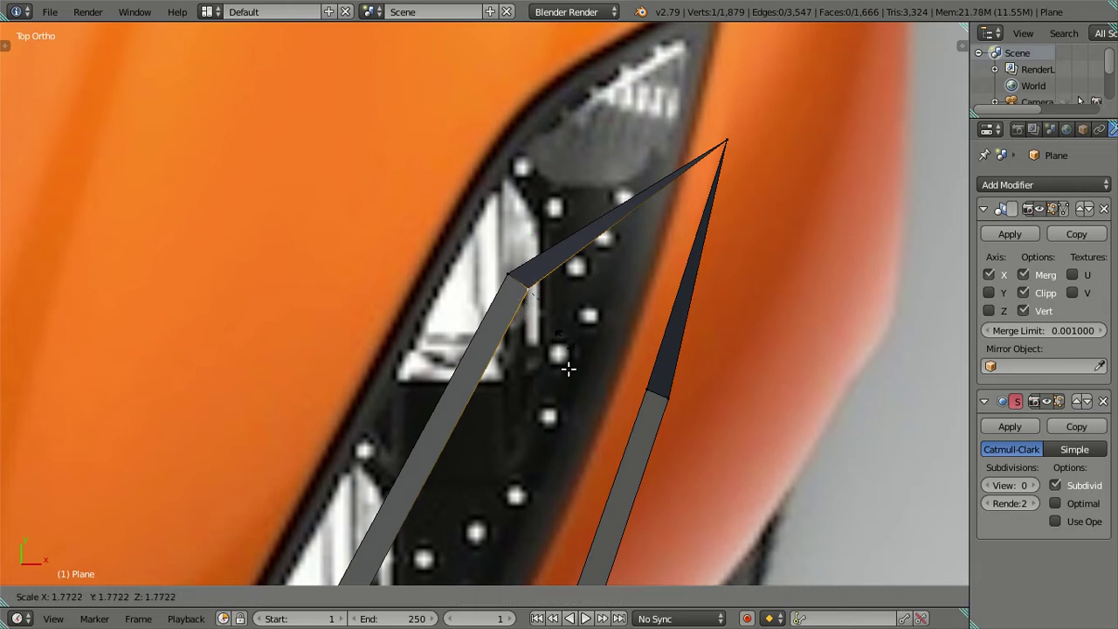
{"action": "left_click", "coordinate": [561, 384]}
Select the strip's edge loop, switch to wireframe, and circle-deselect its lower loop
{"action": "right_click", "coordinate": [680, 230], "text": "alt"}
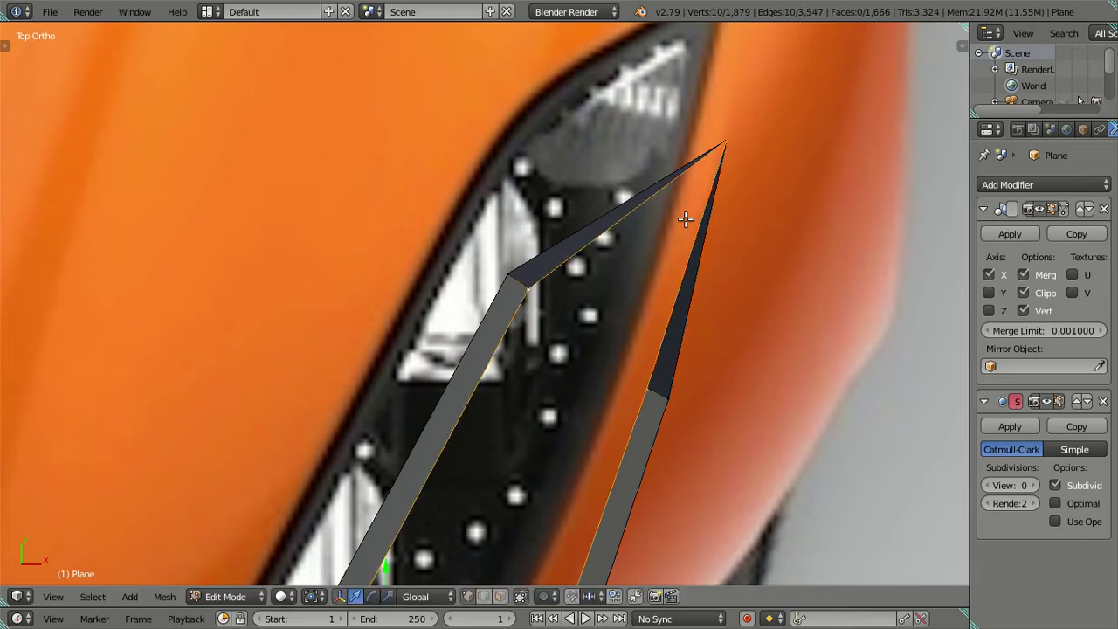
{"action": "scroll", "coordinate": [685, 219], "scroll_direction": "down", "scroll_amount": 3}
{"action": "key", "text": "z"}
{"action": "scroll", "coordinate": [661, 250], "scroll_direction": "up", "scroll_amount": 1}
{"action": "key", "text": "c"}
{"action": "mouse_move", "coordinate": [412, 491]}
{"action": "middle_mouse_down"}
{"action": "mouse_move", "coordinate": [604, 234]}
{"action": "mouse_move", "coordinate": [637, 148]}
{"action": "middle_mouse_up"}
Reduce the selection to one frame vertex and move it to a new position
{"action": "key", "text": "Escape"}
{"action": "scroll", "coordinate": [608, 348], "scroll_direction": "up", "scroll_amount": 2}
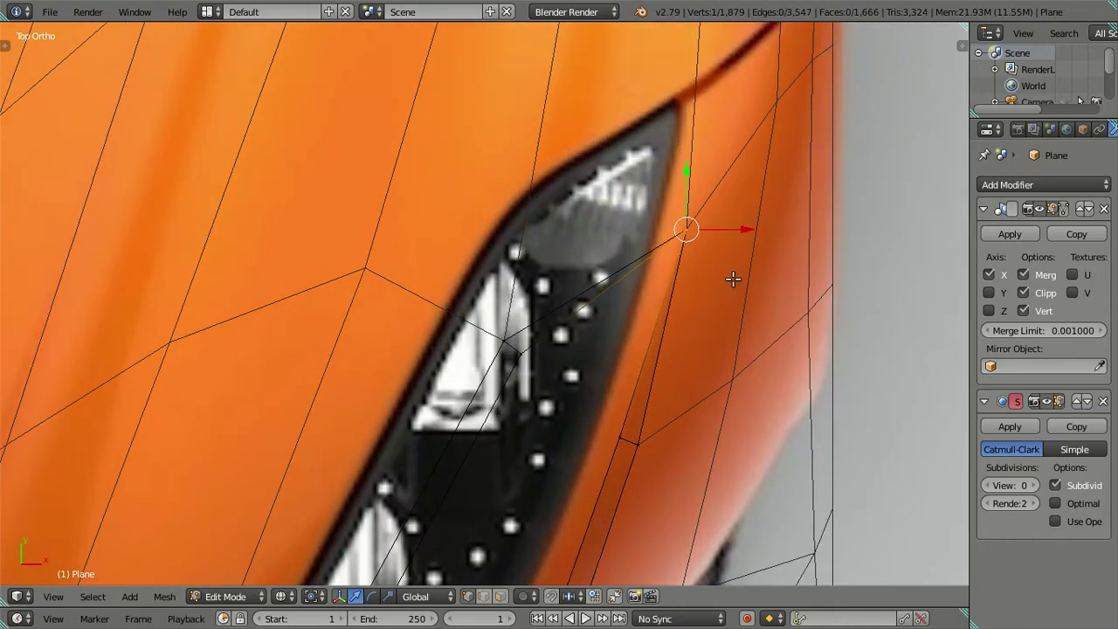
{"action": "key", "text": "g"}
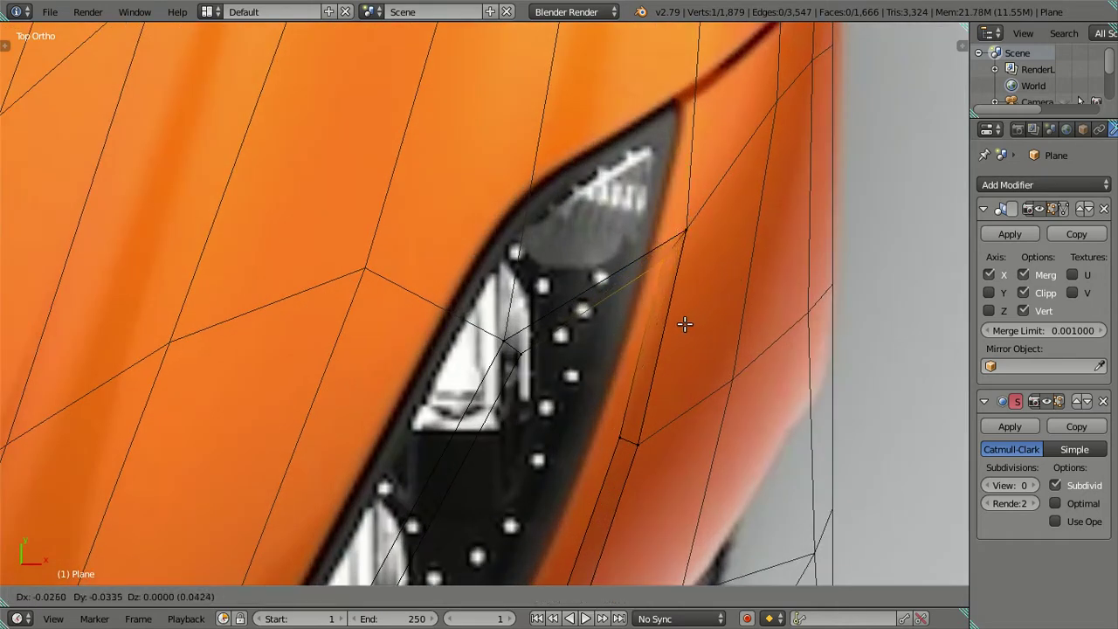
{"action": "left_click", "coordinate": [684, 327]}
{"action": "scroll", "coordinate": [663, 332], "scroll_direction": "down", "scroll_amount": 3}
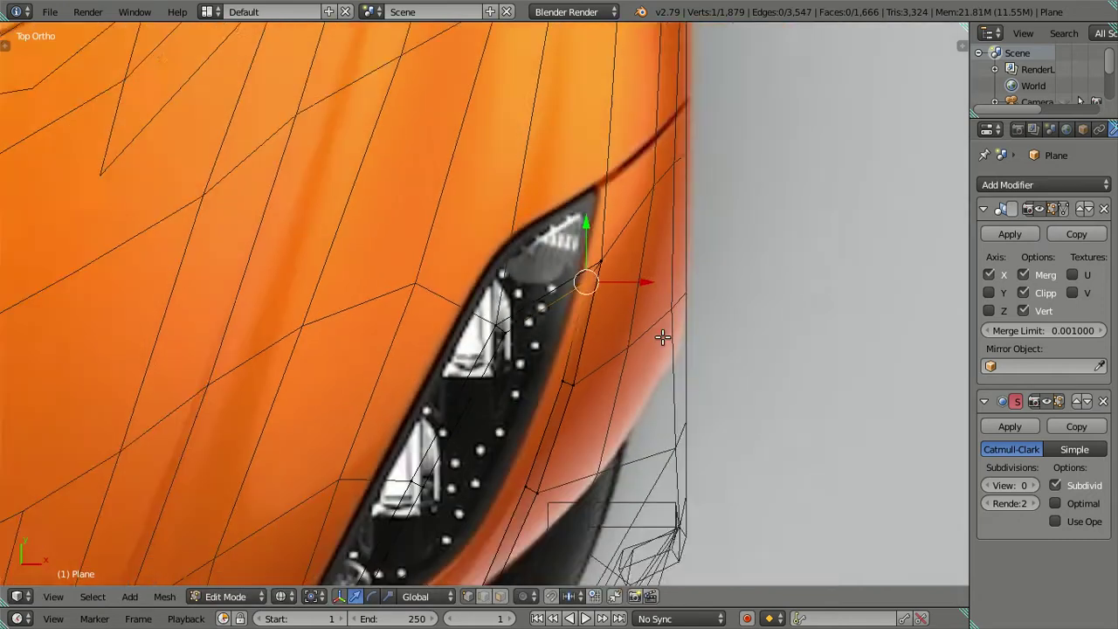
{"action": "scroll", "coordinate": [655, 350], "scroll_direction": "down", "scroll_amount": 1}
Switch to the Right side view and zoom in on the headlight frame strip
{"action": "middle_click_drag", "start_coordinate": [674, 400], "coordinate": [643, 365]}
{"action": "scroll", "coordinate": [611, 341], "scroll_direction": "down", "scroll_amount": 2}
{"action": "scroll", "coordinate": [559, 262], "scroll_direction": "down", "scroll_amount": 2}
{"action": "scroll", "coordinate": [559, 296], "scroll_direction": "down", "scroll_amount": 1}
{"action": "key", "text": "KP_3"}
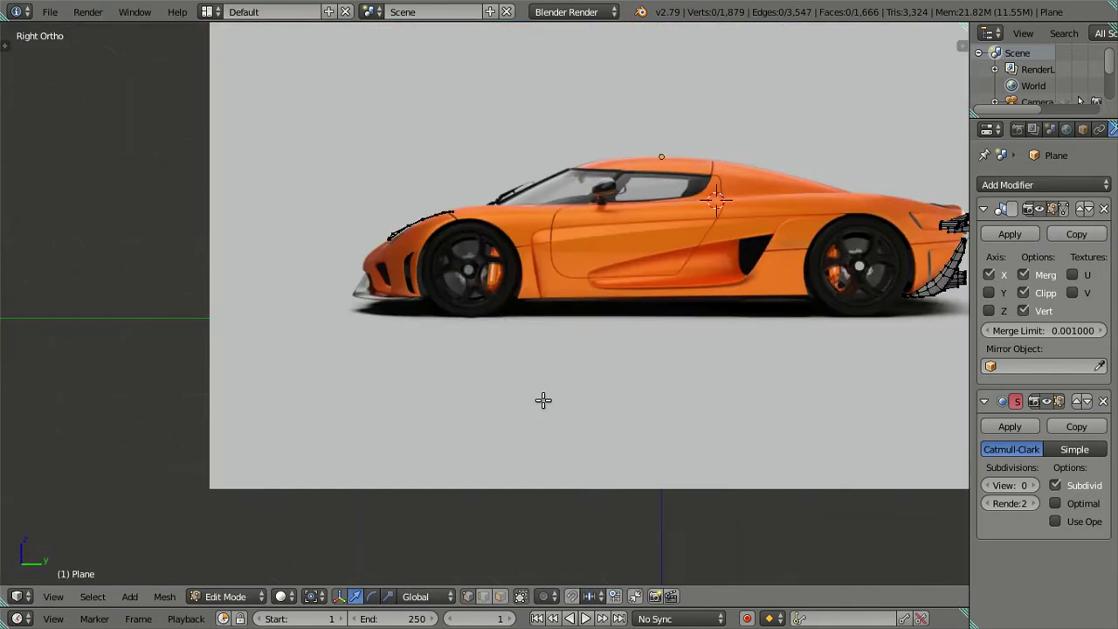
{"action": "scroll", "coordinate": [544, 399], "scroll_direction": "up", "scroll_amount": 3}
{"action": "scroll", "coordinate": [549, 417], "scroll_direction": "up", "scroll_amount": 3}
{"action": "scroll", "coordinate": [568, 424], "scroll_direction": "up", "scroll_amount": 2}
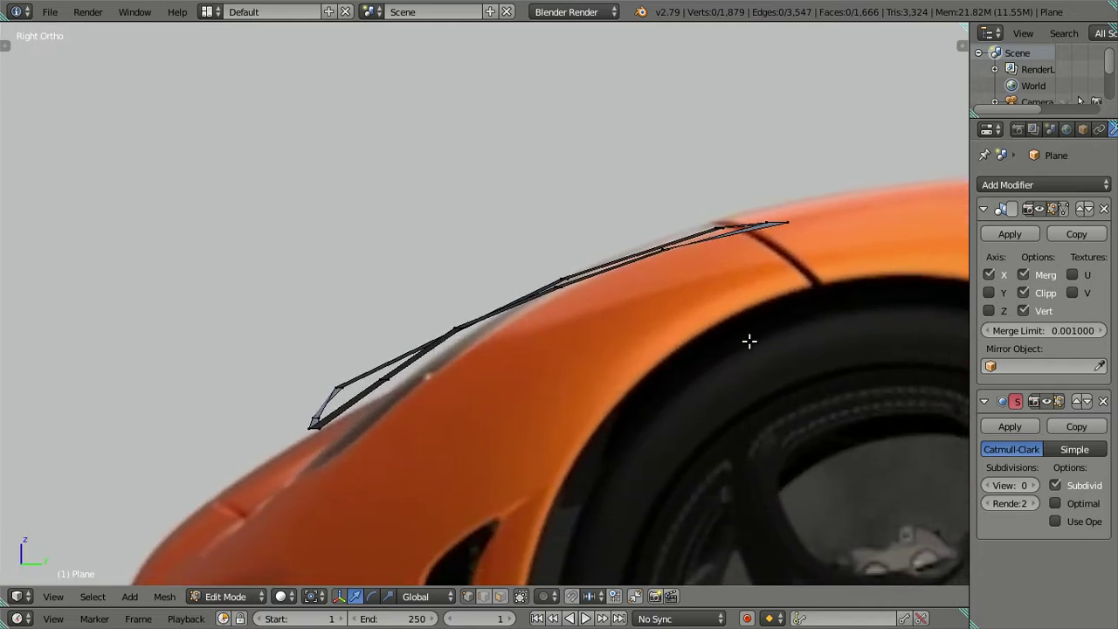
{"action": "scroll", "coordinate": [751, 339], "scroll_direction": "up", "scroll_amount": 2}
{"action": "scroll", "coordinate": [611, 332], "scroll_direction": "up", "scroll_amount": 2}
{"action": "scroll", "coordinate": [611, 306], "scroll_direction": "up", "scroll_amount": 1}
{"action": "scroll", "coordinate": [631, 291], "scroll_direction": "down", "scroll_amount": 1}
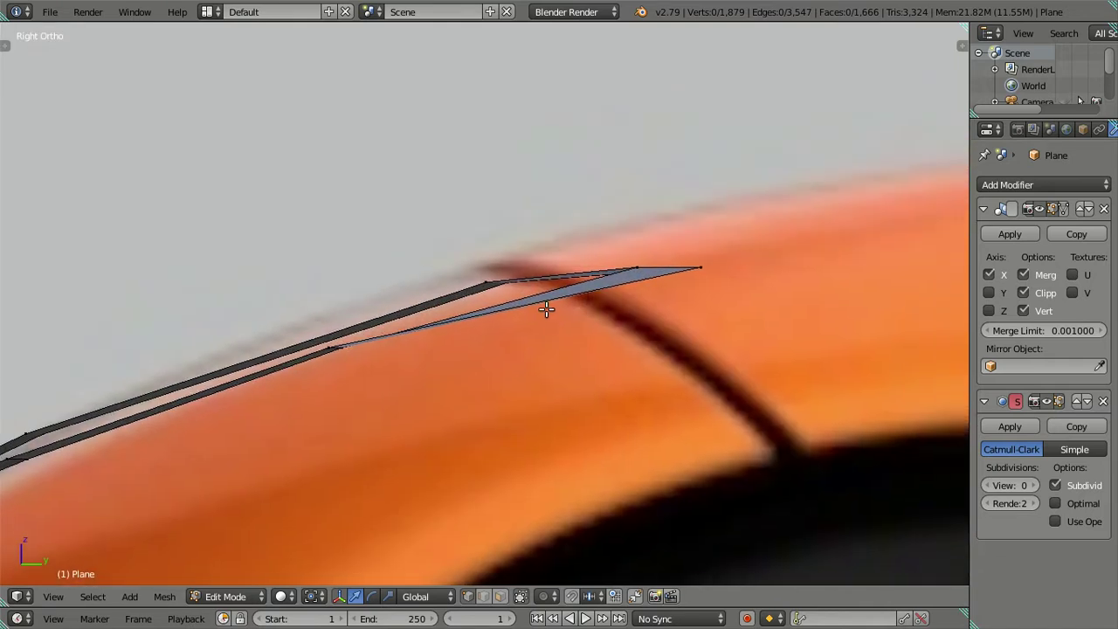
{"action": "scroll", "coordinate": [524, 301], "scroll_direction": "up", "scroll_amount": 1}
{"action": "scroll", "coordinate": [434, 282], "scroll_direction": "down", "scroll_amount": 1}
{"action": "scroll", "coordinate": [480, 293], "scroll_direction": "down", "scroll_amount": 1}
{"action": "middle_click_drag", "start_coordinate": [570, 310], "coordinate": [689, 242]}
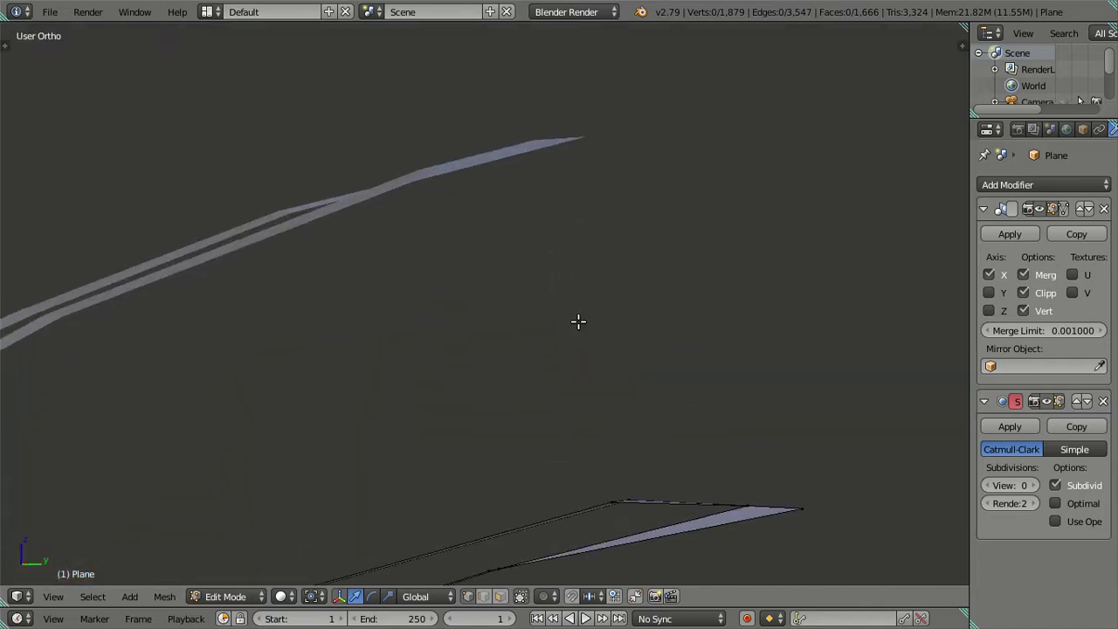
{"action": "key", "text": "KP_3"}
{"action": "scroll", "coordinate": [375, 424], "scroll_direction": "up", "scroll_amount": 1}
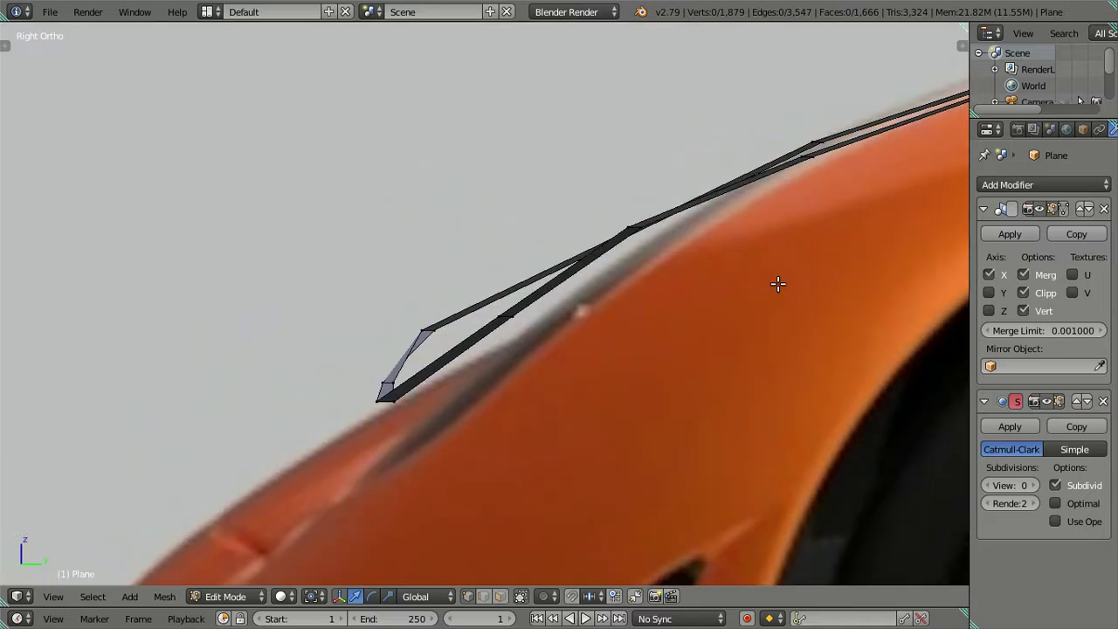
{"action": "scroll", "coordinate": [410, 393], "scroll_direction": "up", "scroll_amount": 2}
{"action": "scroll", "coordinate": [428, 375], "scroll_direction": "up", "scroll_amount": 1}
{"action": "scroll", "coordinate": [437, 361], "scroll_direction": "up", "scroll_amount": 1}
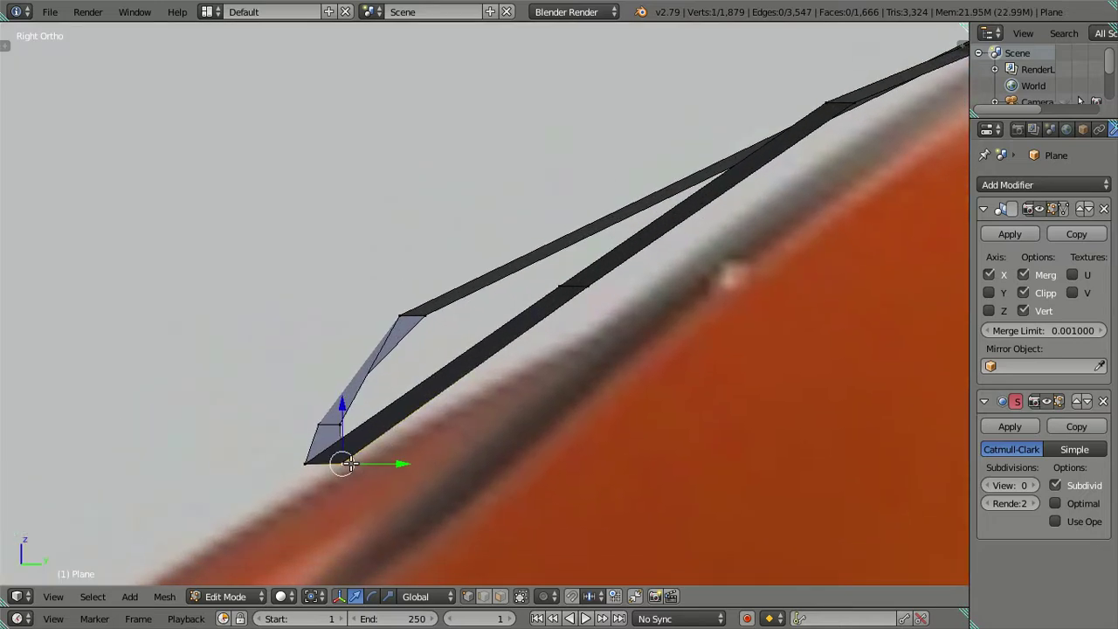
{"action": "middle_click_drag", "start_coordinate": [385, 438], "coordinate": [354, 437], "text": "shift"}
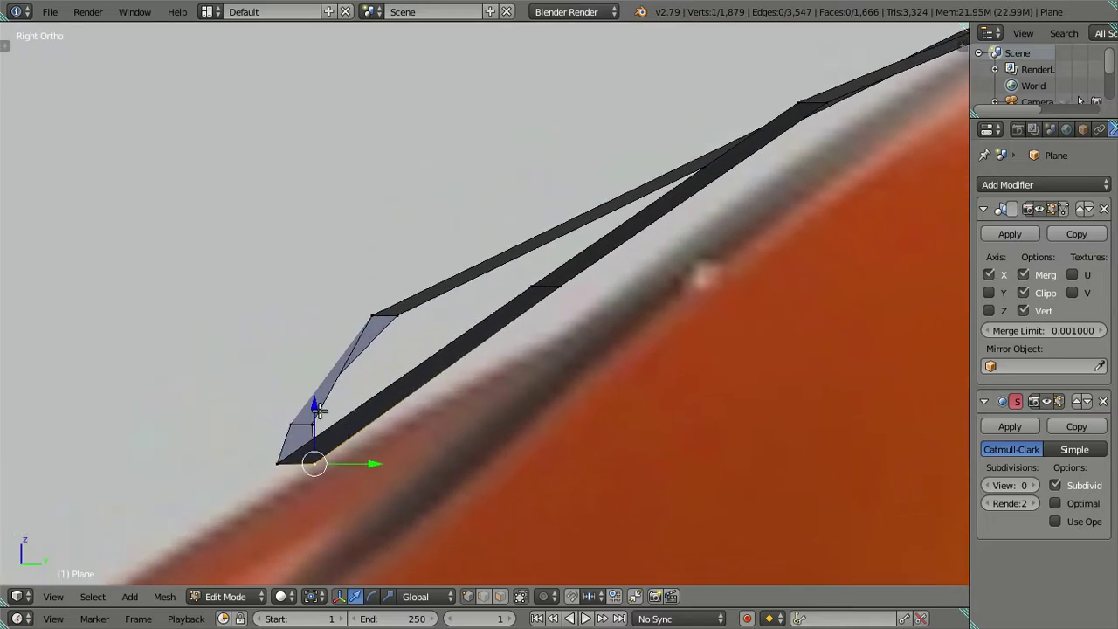
Raise a strip vertex straight up, then undo the move
{"action": "left_click_drag", "start_coordinate": [314, 406], "coordinate": [301, 377]}
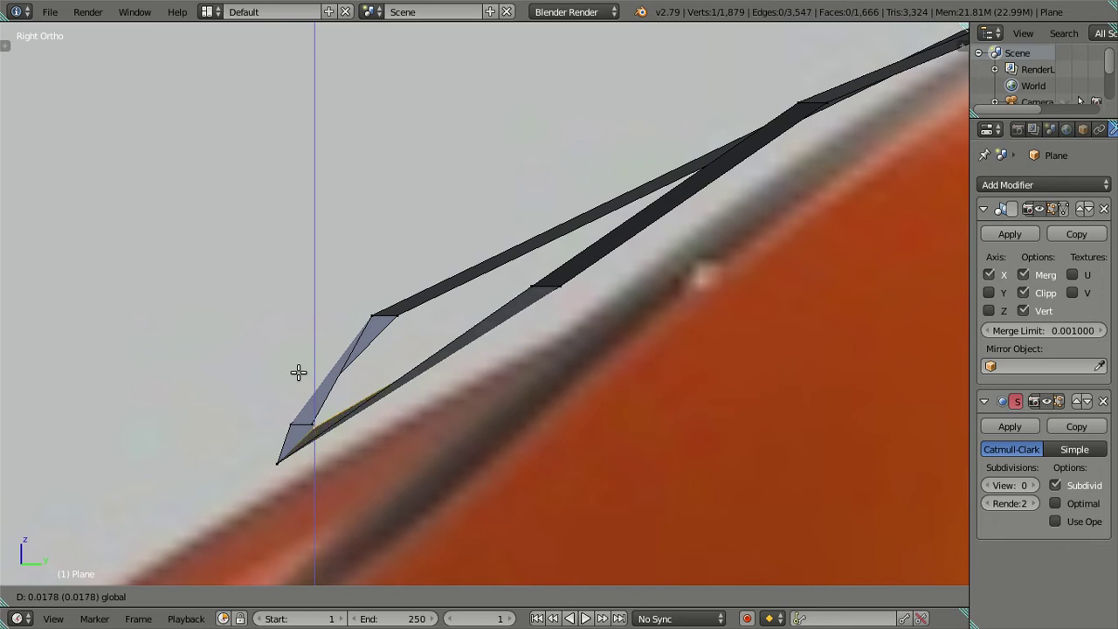
{"action": "left_click_drag", "start_coordinate": [304, 378], "coordinate": [320, 374]}
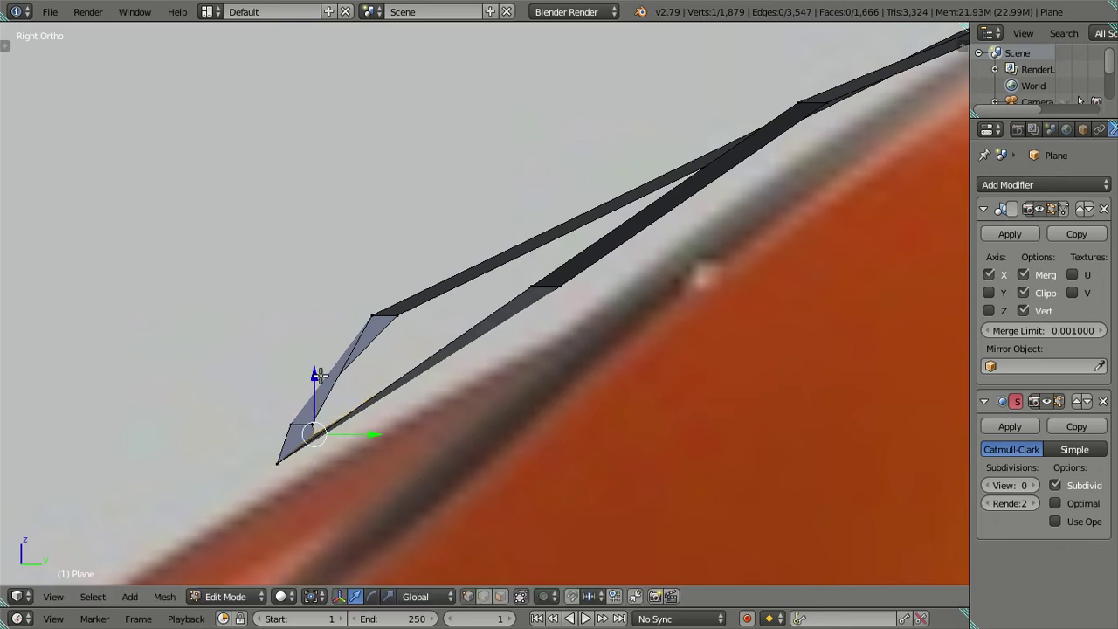
{"action": "middle_click_drag", "start_coordinate": [585, 339], "coordinate": [576, 381]}
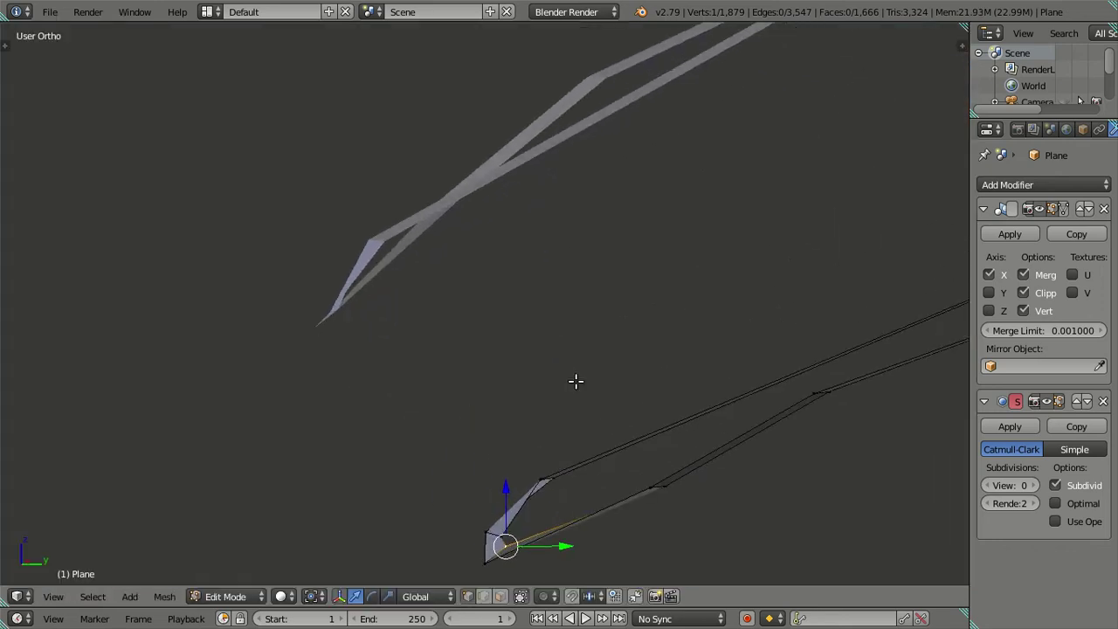
{"action": "key", "text": "ctrl+z"}
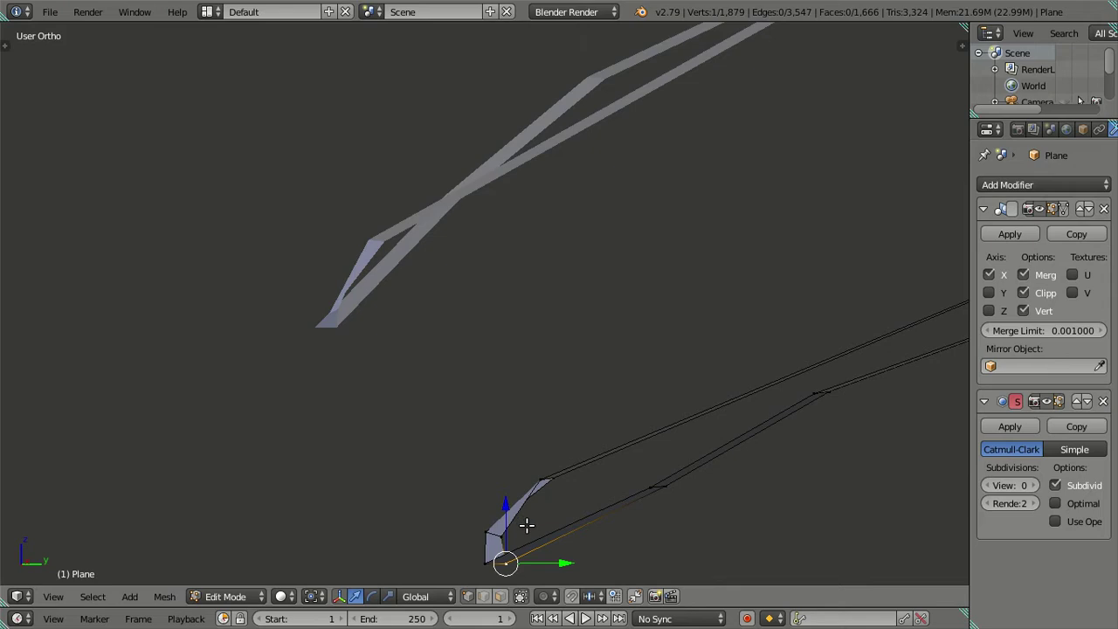
Raise the strip's tip vertex and a second vertex up to the side profile
{"action": "right_click", "coordinate": [546, 552], "text": "alt"}
{"action": "key", "text": "KP_3"}
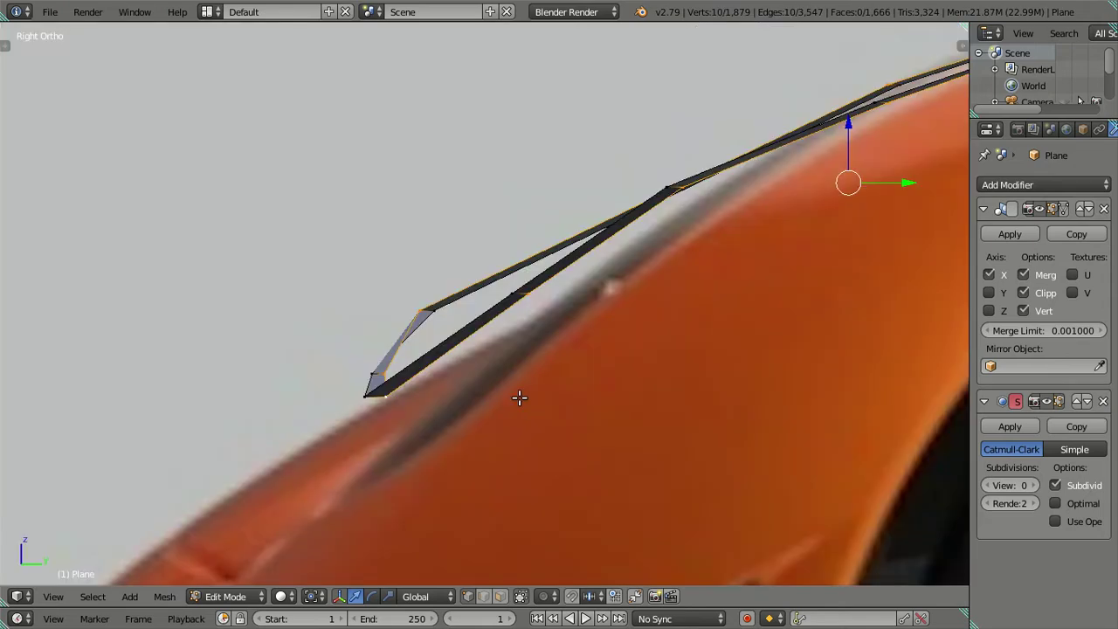
{"action": "scroll", "coordinate": [511, 389], "scroll_direction": "up", "scroll_amount": 4}
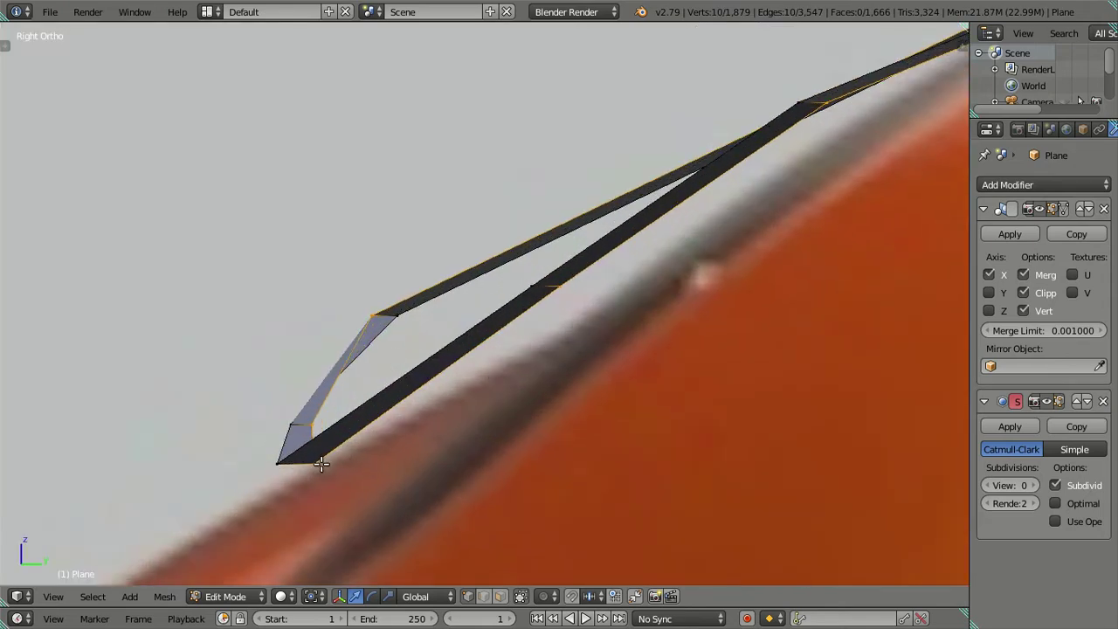
{"action": "right_click", "coordinate": [311, 420]}
{"action": "right_click", "coordinate": [543, 313], "text": "shift"}
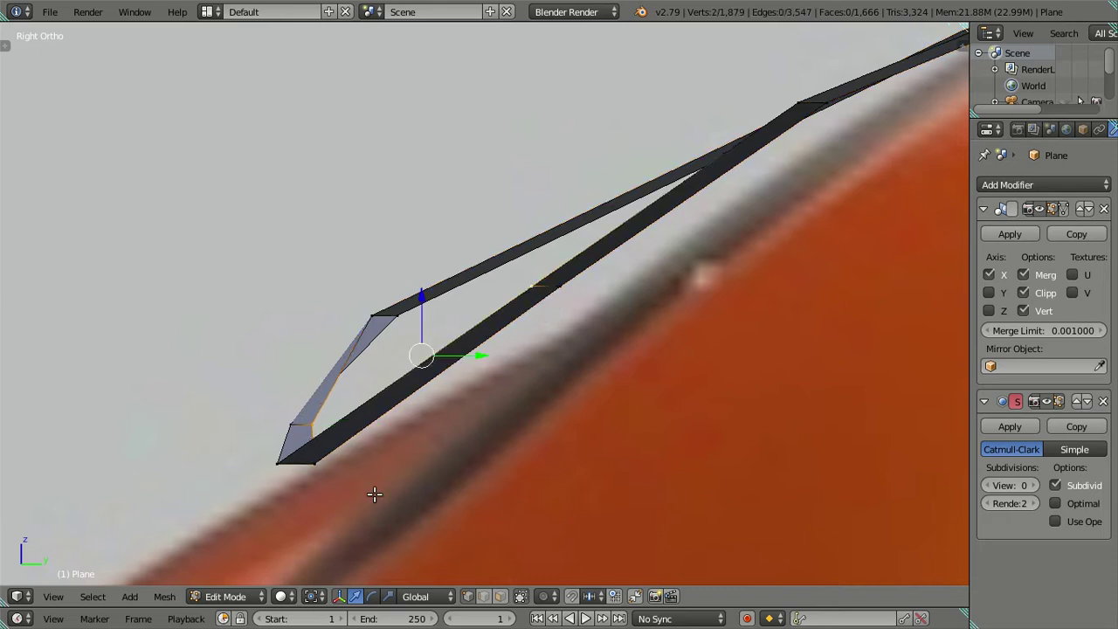
{"action": "key", "text": "g"}
{"action": "left_click", "coordinate": [463, 382]}
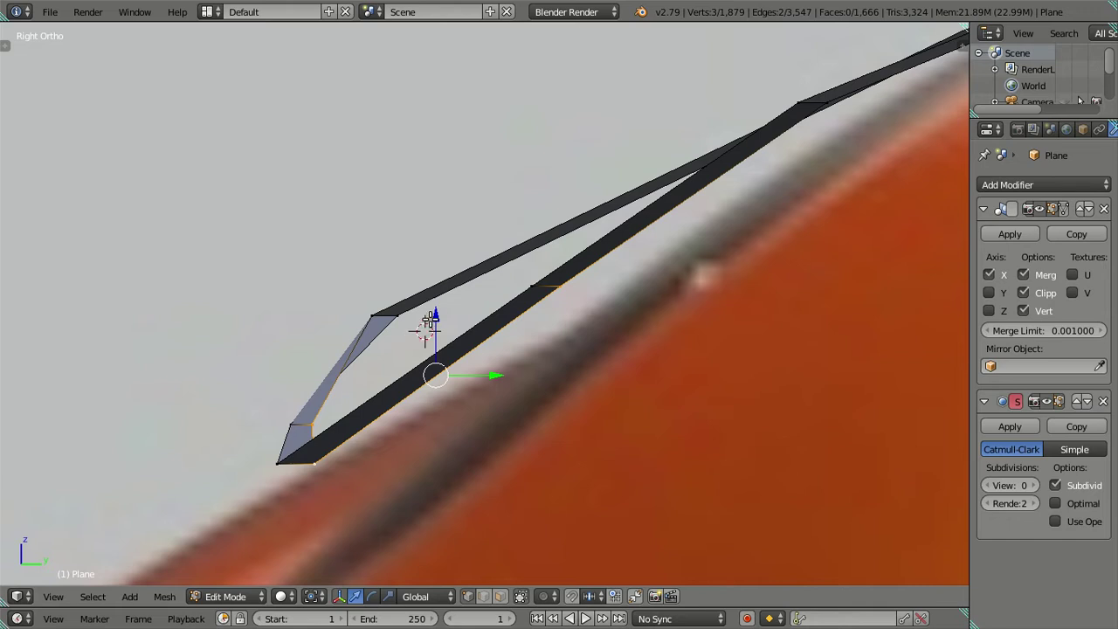
{"action": "left_click_drag", "start_coordinate": [431, 319], "coordinate": [435, 298]}
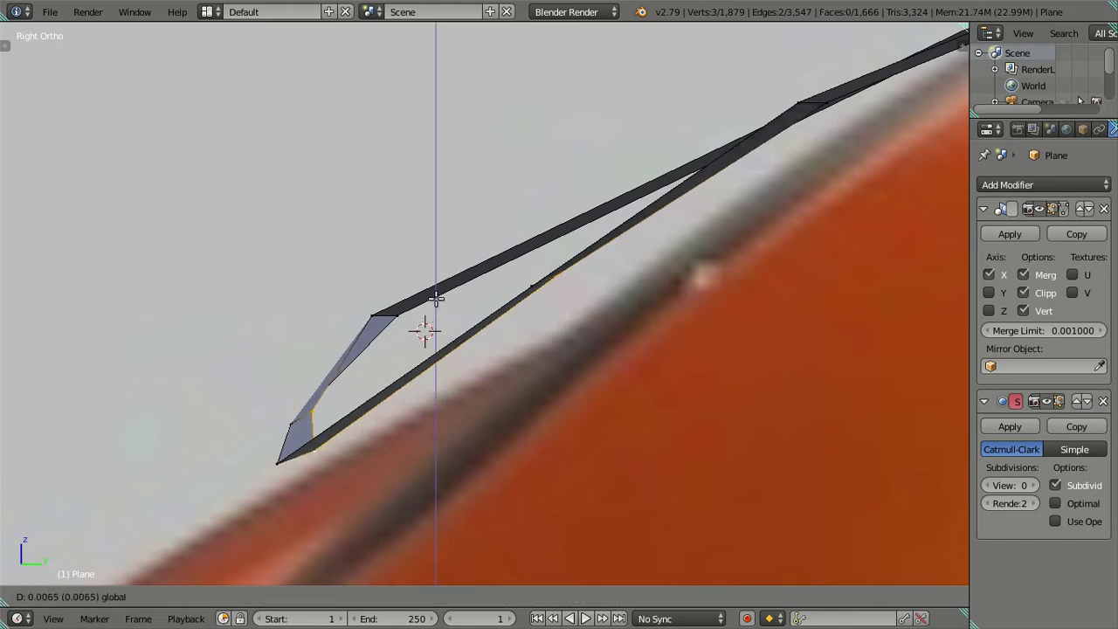
{"action": "left_click_drag", "start_coordinate": [436, 298], "coordinate": [436, 300]}
Lift the strip's lower vertex slightly and lower its upper vertex onto the contour
{"action": "scroll", "coordinate": [370, 387], "scroll_direction": "up", "scroll_amount": 1}
{"action": "right_click", "coordinate": [281, 477]}
{"action": "left_click_drag", "start_coordinate": [280, 420], "coordinate": [279, 397]}
{"action": "right_click", "coordinate": [361, 300]}
{"action": "left_click_drag", "start_coordinate": [349, 269], "coordinate": [387, 306]}
{"action": "mouse_move", "coordinate": [386, 306]}
{"action": "middle_mouse_down", "text": "shift"}
{"action": "mouse_move", "coordinate": [386, 489]}
{"action": "mouse_move", "coordinate": [354, 407]}
{"action": "middle_mouse_up", "text": "shift"}
Raise another strip vertex straight up along Z to meet the fender line
{"action": "scroll", "coordinate": [221, 476], "scroll_direction": "down", "scroll_amount": 1}
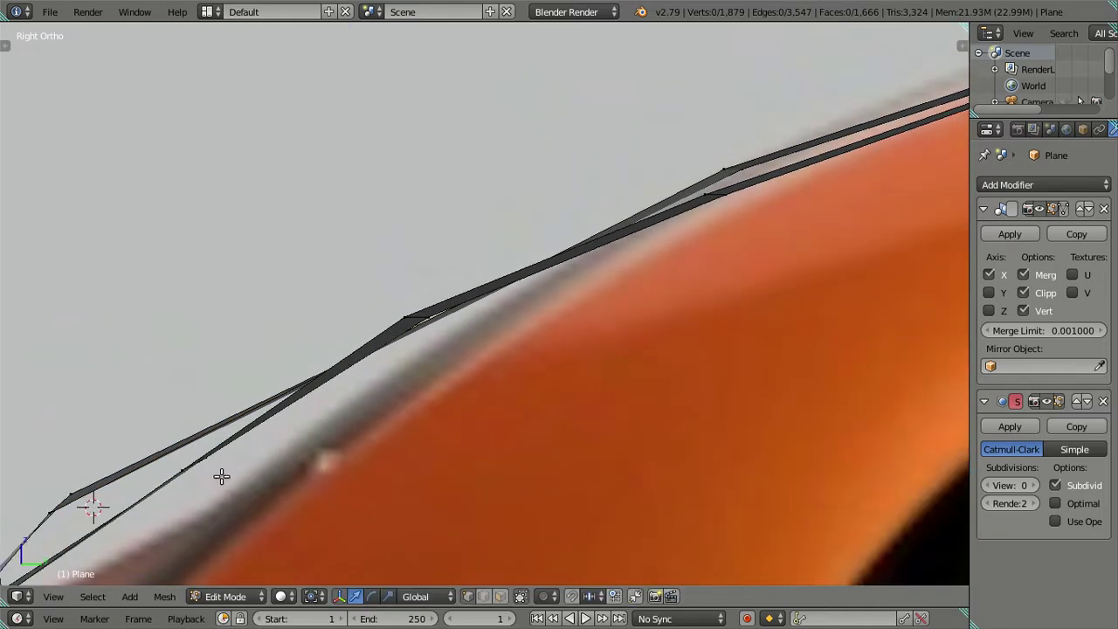
{"action": "middle_click_drag", "start_coordinate": [112, 493], "coordinate": [583, 302], "text": "shift"}
{"action": "right_click", "coordinate": [441, 377], "text": "alt"}
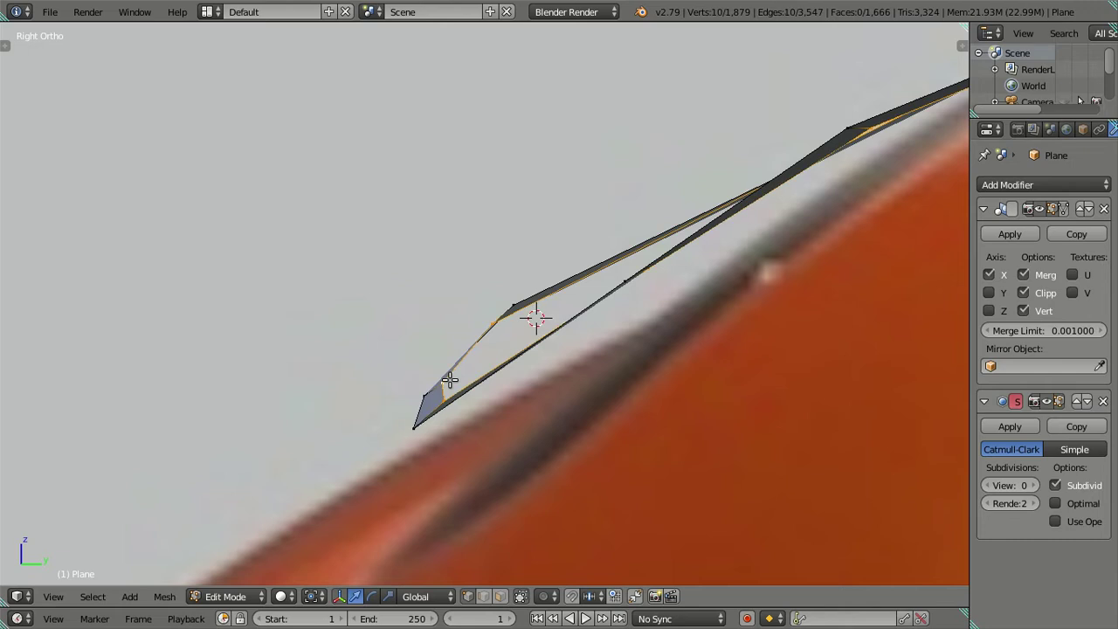
{"action": "scroll", "coordinate": [596, 370], "scroll_direction": "up", "scroll_amount": 2}
{"action": "scroll", "coordinate": [580, 361], "scroll_direction": "up", "scroll_amount": 2}
{"action": "right_click", "coordinate": [555, 333]}
{"action": "key", "text": "g"}
{"action": "key", "text": "z"}
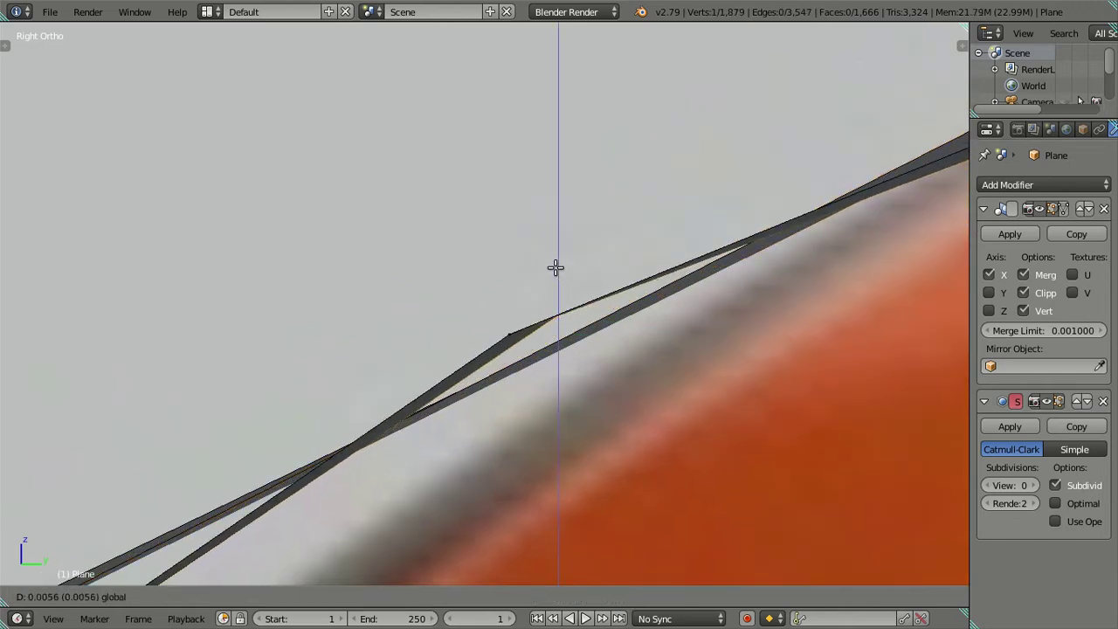
{"action": "left_click", "coordinate": [556, 266]}
Pan along the frame and select one of its edge loops
{"action": "middle_click_drag", "start_coordinate": [544, 289], "coordinate": [602, 375], "text": "shift"}
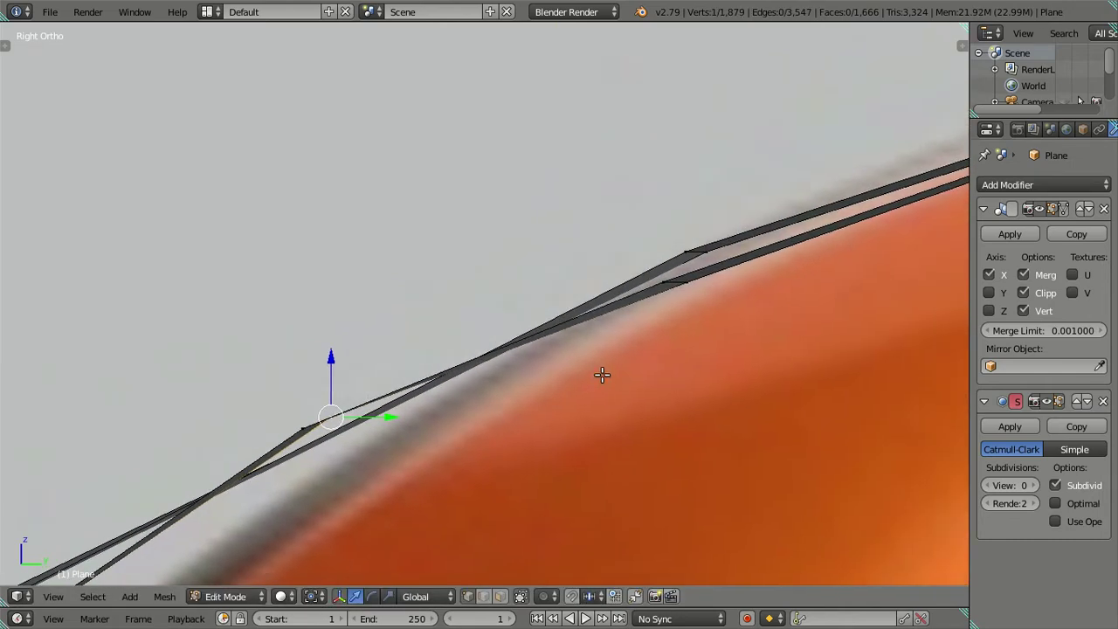
{"action": "scroll", "coordinate": [730, 288], "scroll_direction": "down", "scroll_amount": 2}
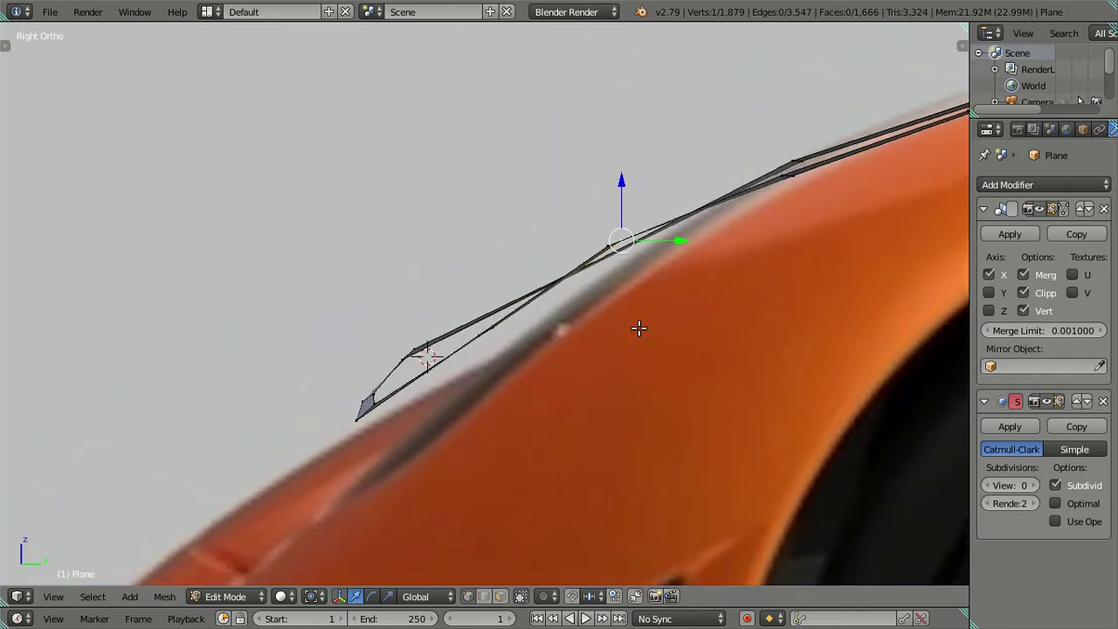
{"action": "scroll", "coordinate": [638, 324], "scroll_direction": "up", "scroll_amount": 2}
{"action": "right_click", "coordinate": [310, 462], "text": "alt"}
{"action": "scroll", "coordinate": [576, 384], "scroll_direction": "down", "scroll_amount": 2}
{"action": "mouse_move", "coordinate": [691, 312]}
{"action": "middle_mouse_down", "text": "shift"}
{"action": "mouse_move", "coordinate": [547, 392]}
{"action": "mouse_move", "coordinate": [651, 347]}
{"action": "middle_mouse_up", "text": "shift"}
{"action": "scroll", "coordinate": [547, 393], "scroll_direction": "up", "scroll_amount": 2}
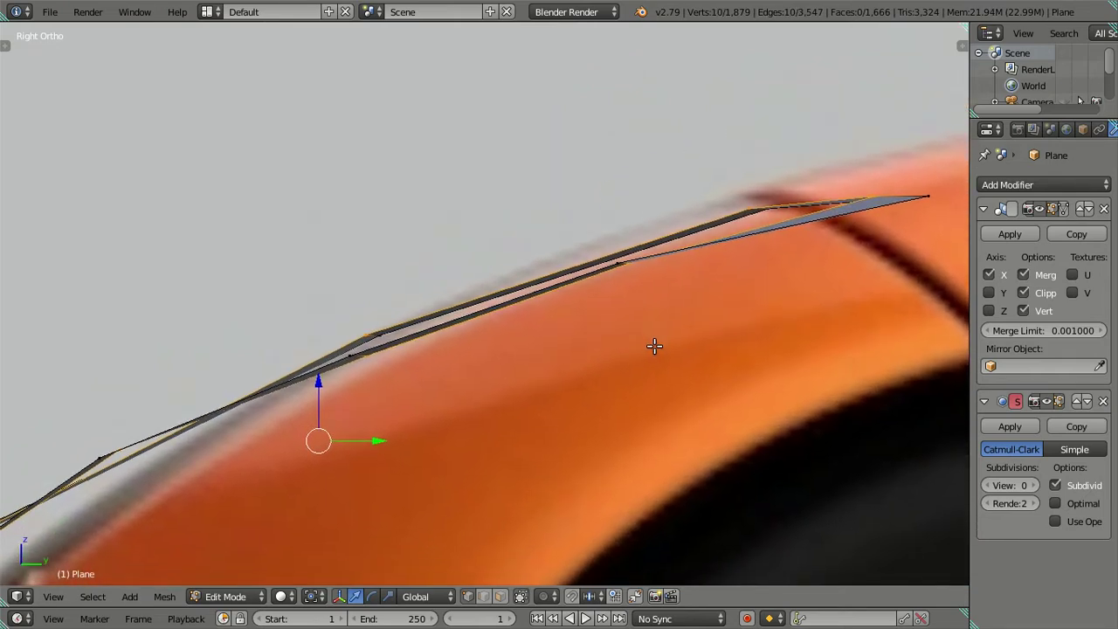
{"action": "scroll", "coordinate": [383, 375], "scroll_direction": "up", "scroll_amount": 1}
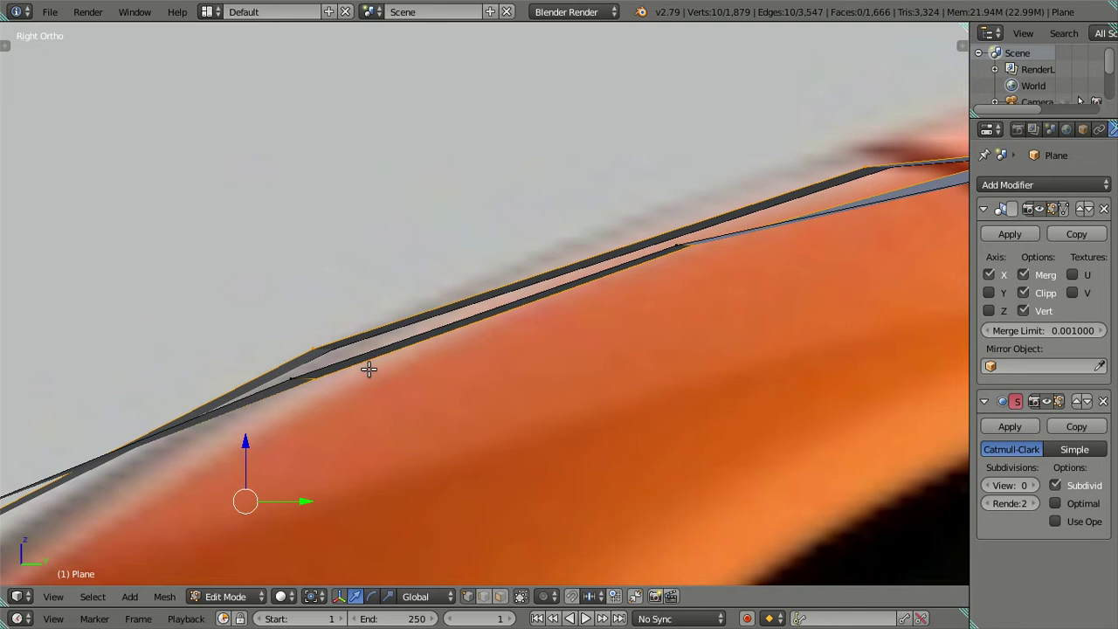
{"action": "scroll", "coordinate": [713, 262], "scroll_direction": "down", "scroll_amount": 1}
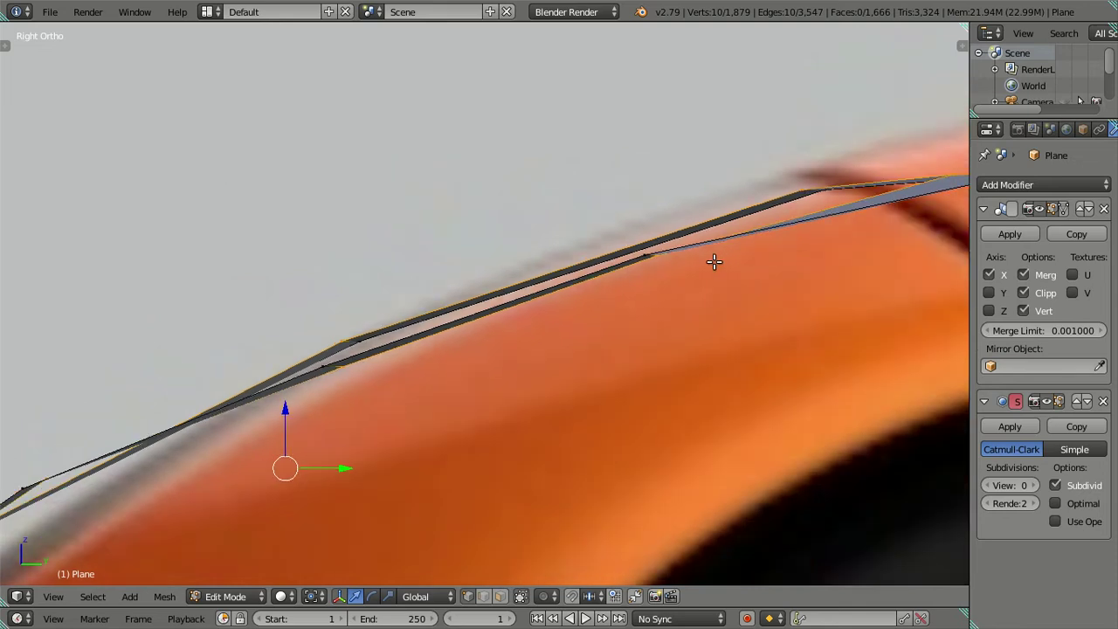
Raise a two-vertex frame edge slightly to match the fender's upper contour
{"action": "right_click", "coordinate": [655, 269]}
{"action": "right_click", "coordinate": [338, 367]}
{"action": "right_click", "coordinate": [675, 258], "text": "shift"}
{"action": "left_click_drag", "start_coordinate": [495, 256], "coordinate": [498, 235]}
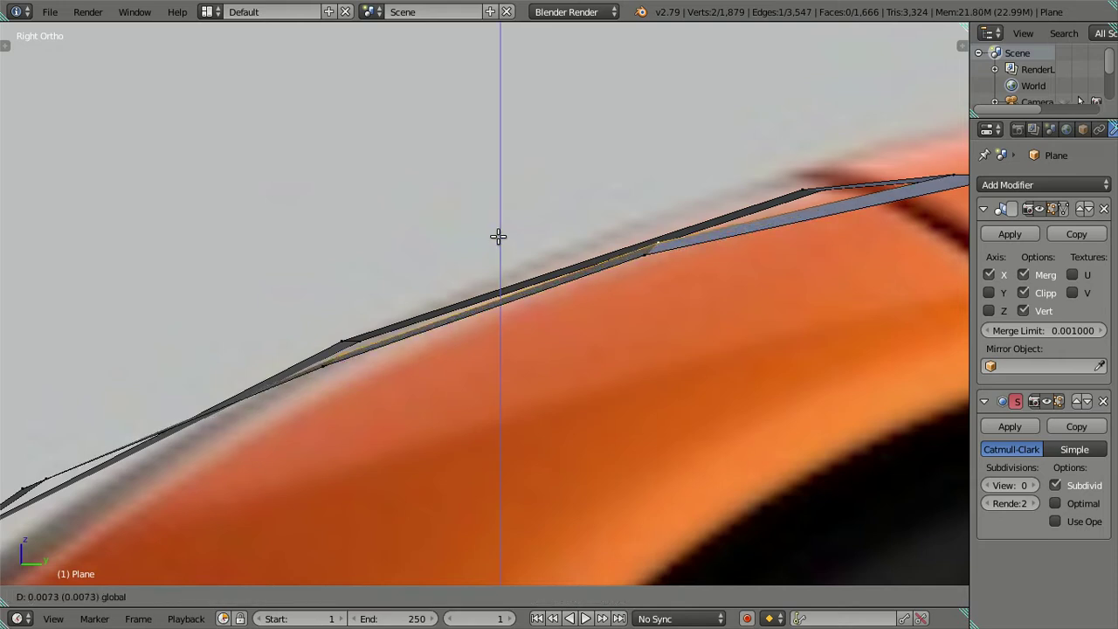
{"action": "left_click", "coordinate": [498, 236]}
{"action": "scroll", "coordinate": [498, 237], "scroll_direction": "down", "scroll_amount": 2}
{"action": "scroll", "coordinate": [489, 280], "scroll_direction": "down", "scroll_amount": 2}
{"action": "mouse_move", "coordinate": [481, 310]}
{"action": "middle_mouse_down"}
{"action": "mouse_move", "coordinate": [666, 387]}
{"action": "mouse_move", "coordinate": [476, 341]}
{"action": "mouse_move", "coordinate": [562, 350]}
{"action": "mouse_move", "coordinate": [313, 361]}
{"action": "mouse_move", "coordinate": [521, 392]}
{"action": "mouse_move", "coordinate": [629, 382]}
{"action": "mouse_move", "coordinate": [605, 373]}
{"action": "mouse_move", "coordinate": [512, 416]}
{"action": "mouse_move", "coordinate": [442, 429]}
{"action": "mouse_move", "coordinate": [476, 396]}
{"action": "middle_mouse_up"}
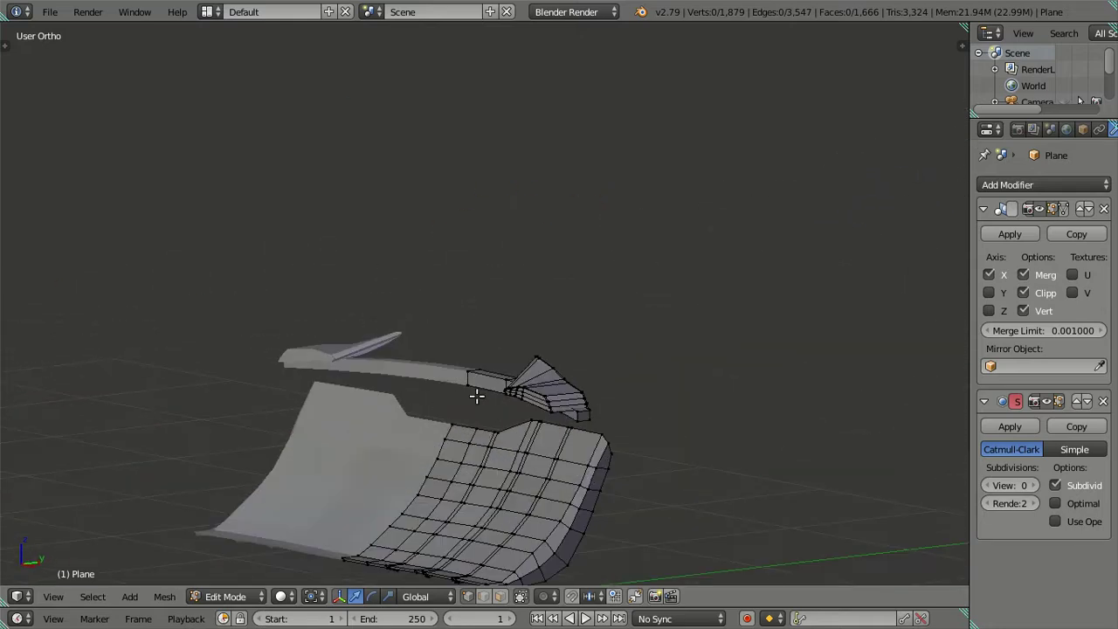
Hide the connected front body pieces and isolate the headlight frame for editing
{"action": "key", "text": "ctrl+l"}
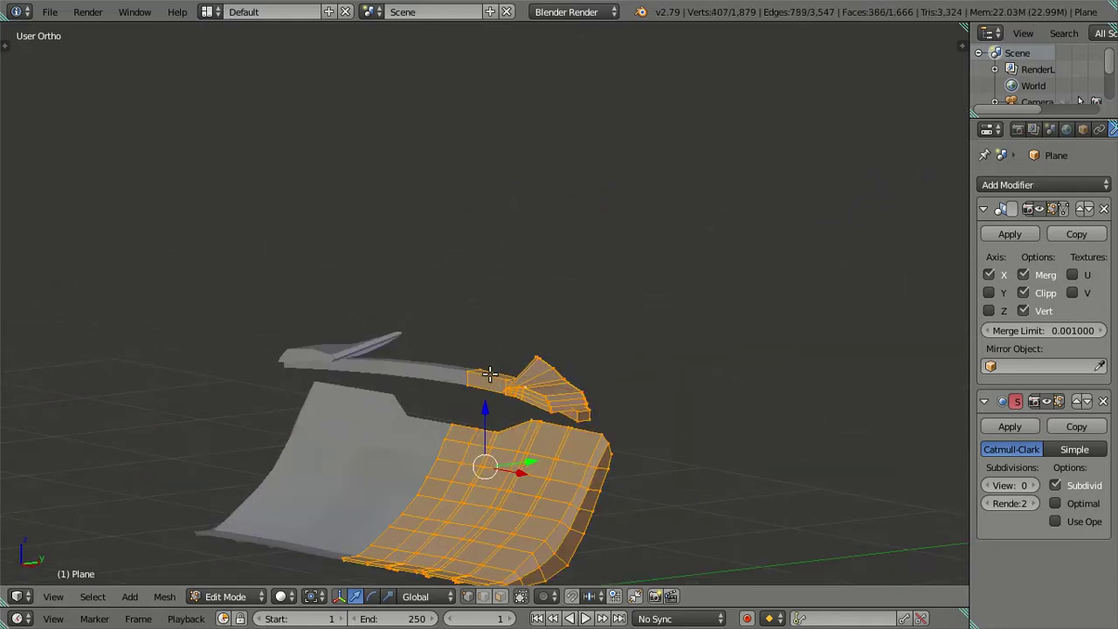
{"action": "key", "text": "a"}
{"action": "key", "text": "Home"}
{"action": "scroll", "coordinate": [474, 424], "scroll_direction": "up", "scroll_amount": 1}
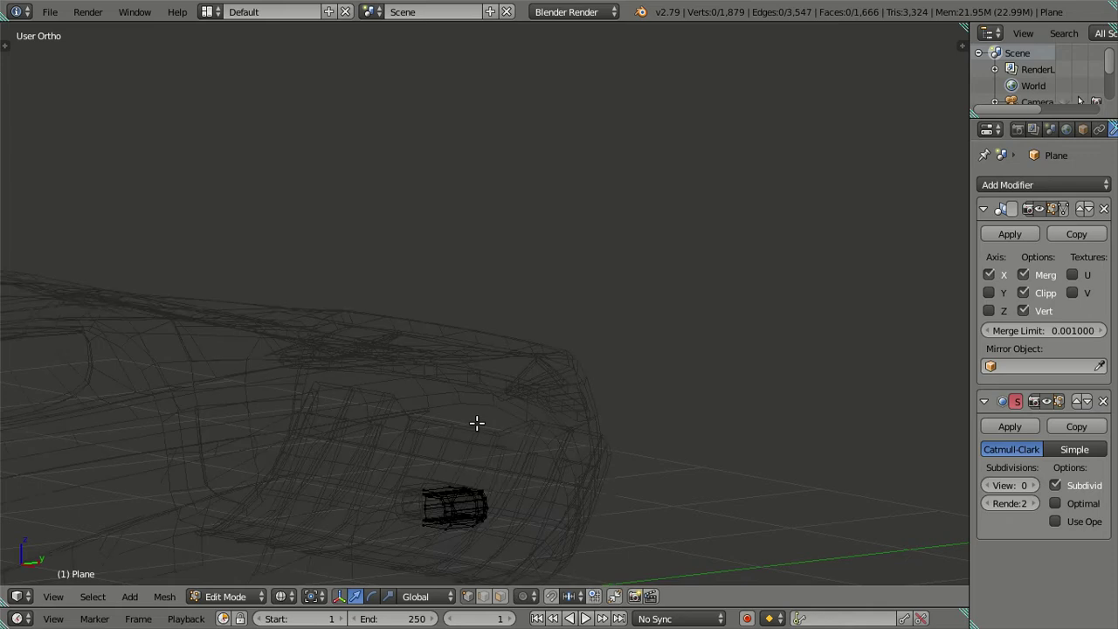
{"action": "scroll", "coordinate": [510, 312], "scroll_direction": "up", "scroll_amount": 1}
{"action": "key", "text": "b"}
{"action": "left_click_drag", "start_coordinate": [302, 244], "coordinate": [609, 445]}
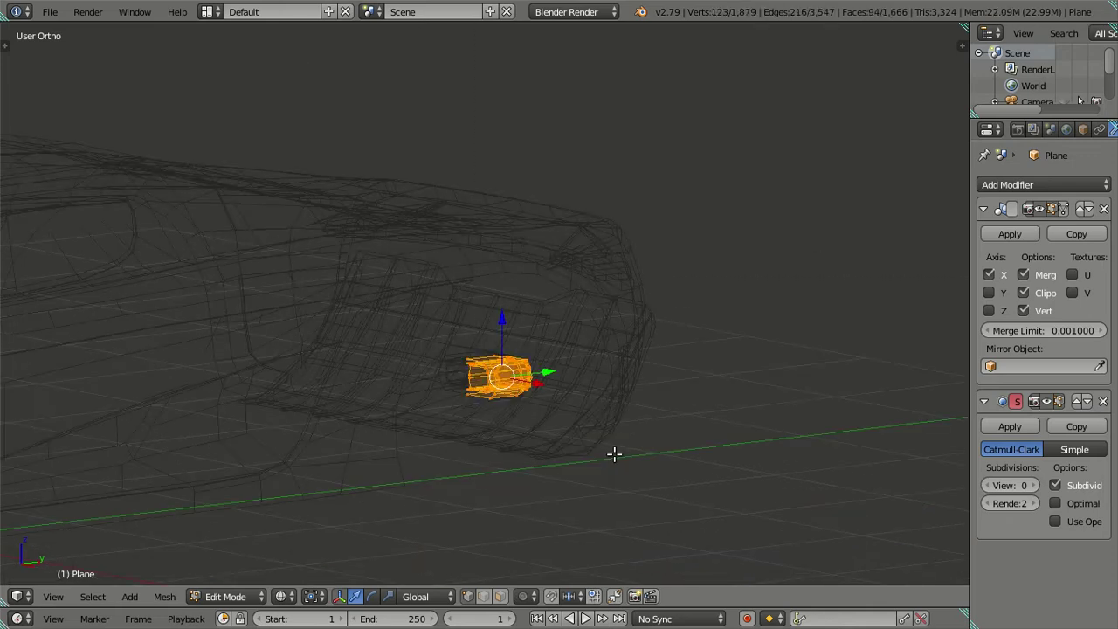
{"action": "key", "text": "a"}
{"action": "mouse_move", "coordinate": [614, 448]}
{"action": "middle_mouse_down"}
{"action": "mouse_move", "coordinate": [529, 384]}
{"action": "mouse_move", "coordinate": [504, 489]}
{"action": "mouse_move", "coordinate": [539, 382]}
{"action": "mouse_move", "coordinate": [512, 359]}
{"action": "mouse_move", "coordinate": [519, 206]}
{"action": "mouse_move", "coordinate": [571, 365]}
{"action": "mouse_move", "coordinate": [558, 372]}
{"action": "mouse_move", "coordinate": [654, 352]}
{"action": "mouse_move", "coordinate": [691, 379]}
{"action": "mouse_move", "coordinate": [341, 340]}
{"action": "mouse_move", "coordinate": [562, 300]}
{"action": "mouse_move", "coordinate": [527, 320]}
{"action": "mouse_move", "coordinate": [513, 417]}
{"action": "middle_mouse_up"}
{"action": "scroll", "coordinate": [551, 375], "scroll_direction": "up", "scroll_amount": 3}
{"action": "scroll", "coordinate": [544, 302], "scroll_direction": "up", "scroll_amount": 2}
{"action": "scroll", "coordinate": [543, 302], "scroll_direction": "up", "scroll_amount": 4}
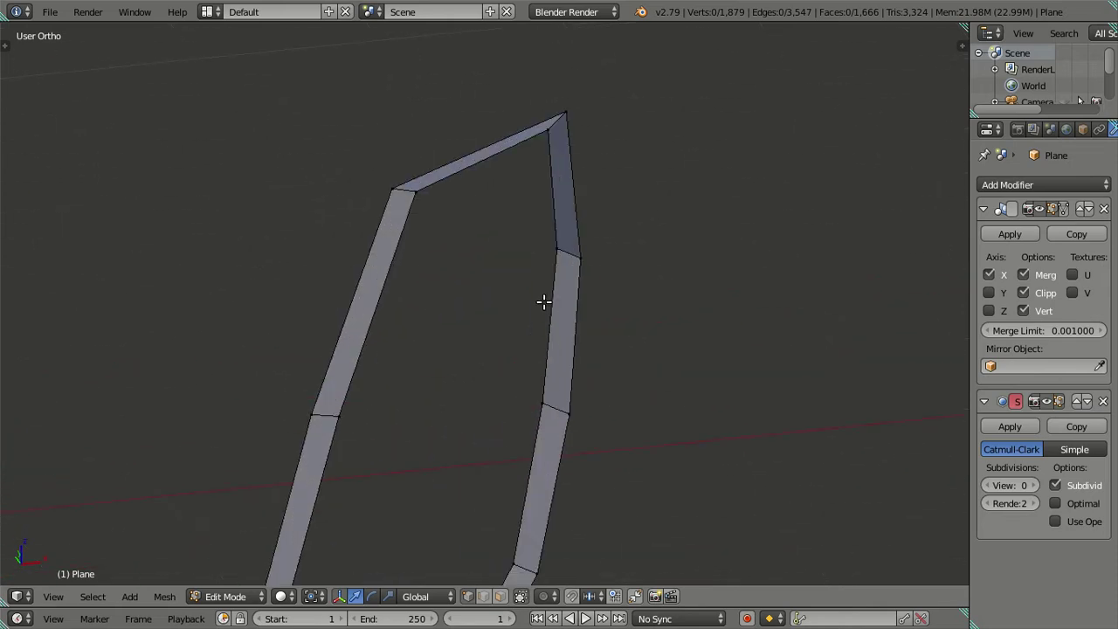
{"action": "middle_click_drag", "start_coordinate": [524, 201], "coordinate": [540, 221]}
In Top view, move the frame's corner vertex onto the headlight opening
{"action": "key", "text": "KP_7"}
{"action": "scroll", "coordinate": [524, 340], "scroll_direction": "down", "scroll_amount": 3}
{"action": "scroll", "coordinate": [520, 384], "scroll_direction": "down", "scroll_amount": 2}
{"action": "scroll", "coordinate": [472, 411], "scroll_direction": "up", "scroll_amount": 5}
{"action": "scroll", "coordinate": [439, 425], "scroll_direction": "up", "scroll_amount": 3}
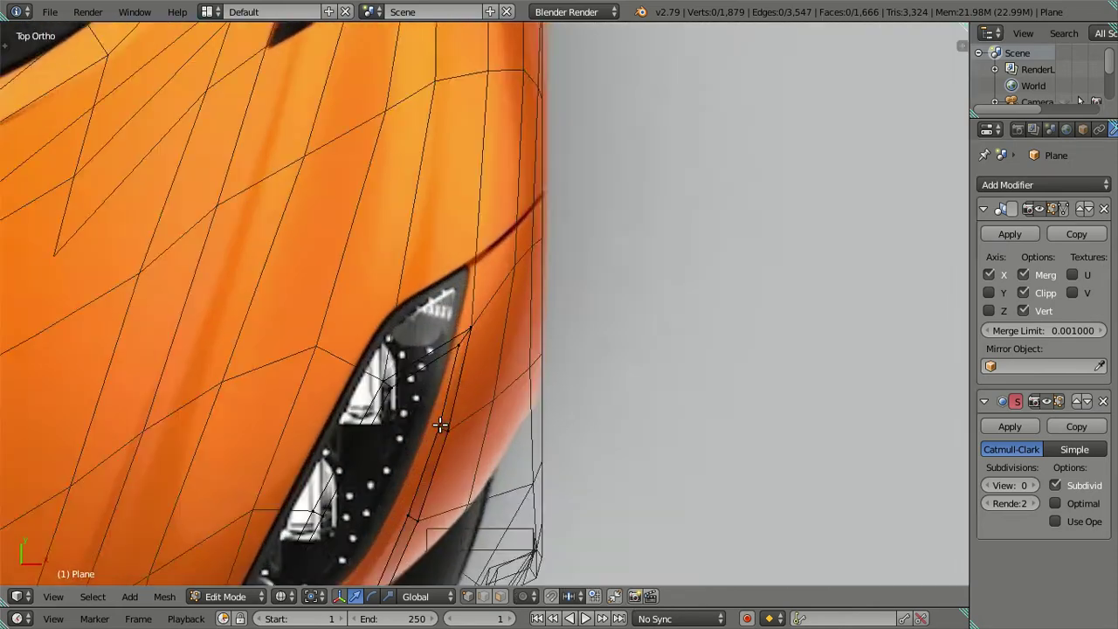
{"action": "scroll", "coordinate": [441, 424], "scroll_direction": "up", "scroll_amount": 2}
{"action": "scroll", "coordinate": [524, 314], "scroll_direction": "up", "scroll_amount": 2}
{"action": "scroll", "coordinate": [539, 265], "scroll_direction": "up", "scroll_amount": 1}
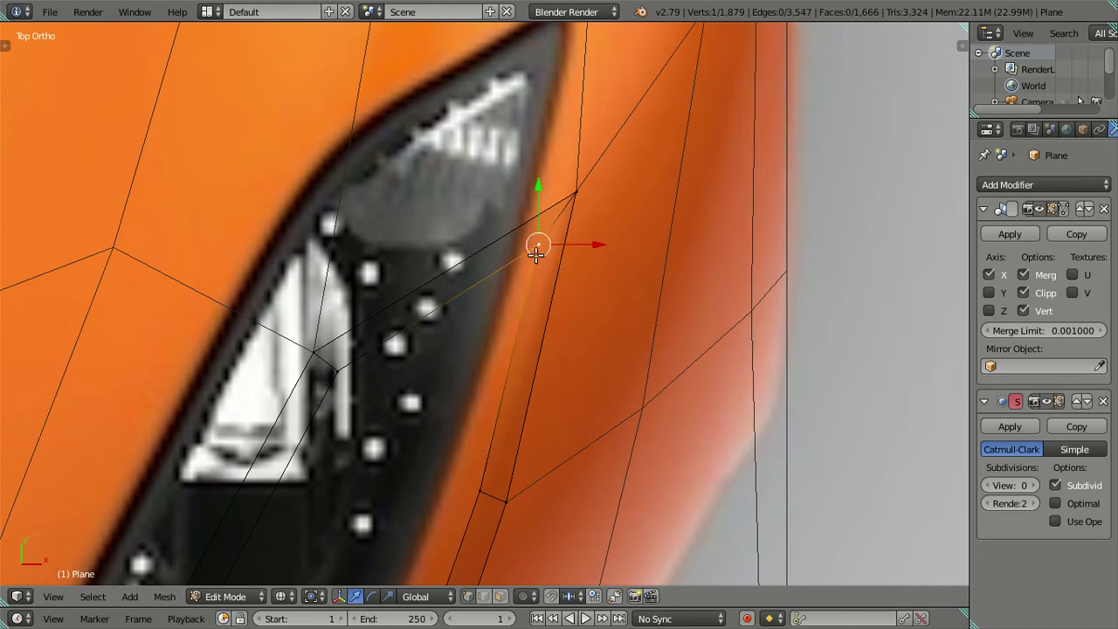
{"action": "key", "text": "g"}
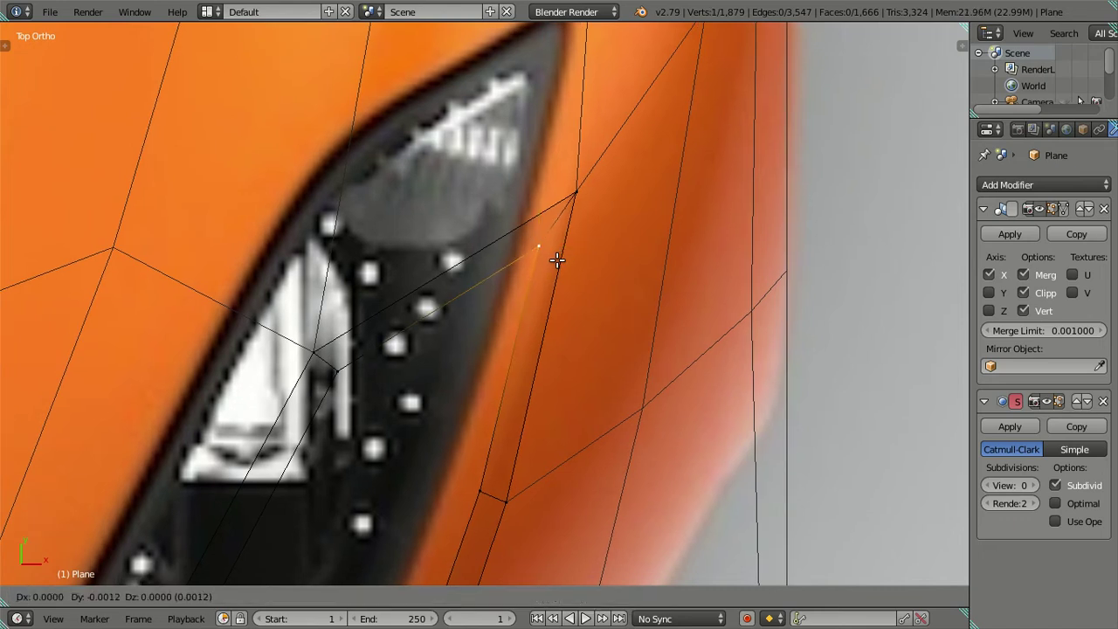
{"action": "left_click", "coordinate": [556, 260]}
{"action": "scroll", "coordinate": [543, 262], "scroll_direction": "down", "scroll_amount": 2}
{"action": "scroll", "coordinate": [543, 260], "scroll_direction": "down", "scroll_amount": 5}
{"action": "mouse_move", "coordinate": [524, 324]}
{"action": "middle_mouse_down"}
{"action": "mouse_move", "coordinate": [466, 379]}
{"action": "mouse_move", "coordinate": [381, 324]}
{"action": "mouse_move", "coordinate": [440, 282]}
{"action": "middle_mouse_up"}
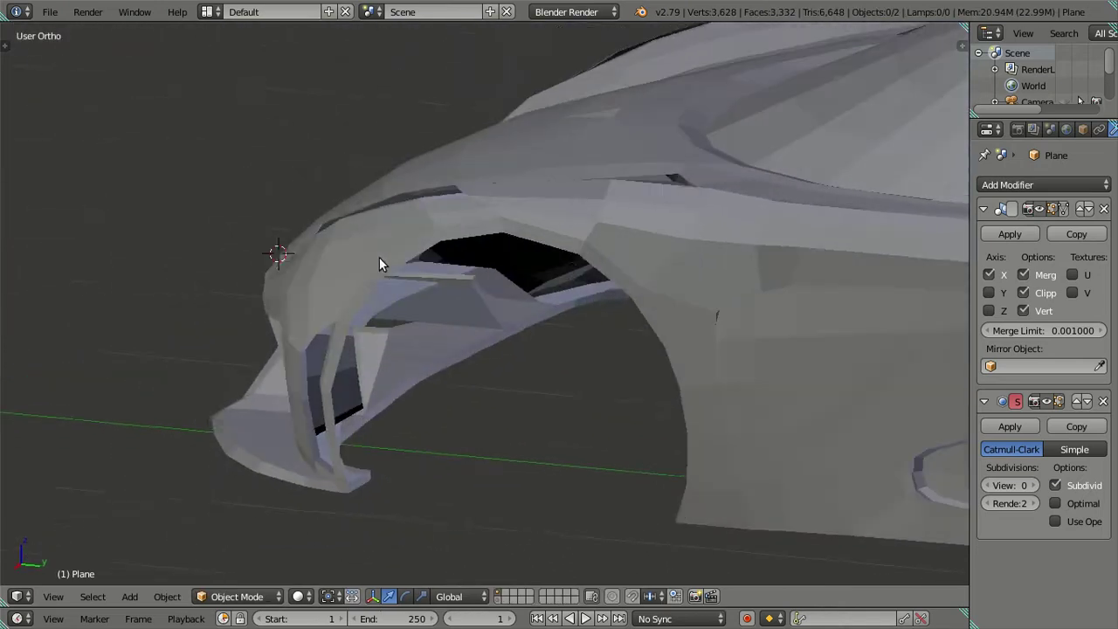
Orbit and zoom around the car's front to inspect the headlight slot
{"action": "middle_click_drag", "start_coordinate": [379, 256], "coordinate": [340, 267]}
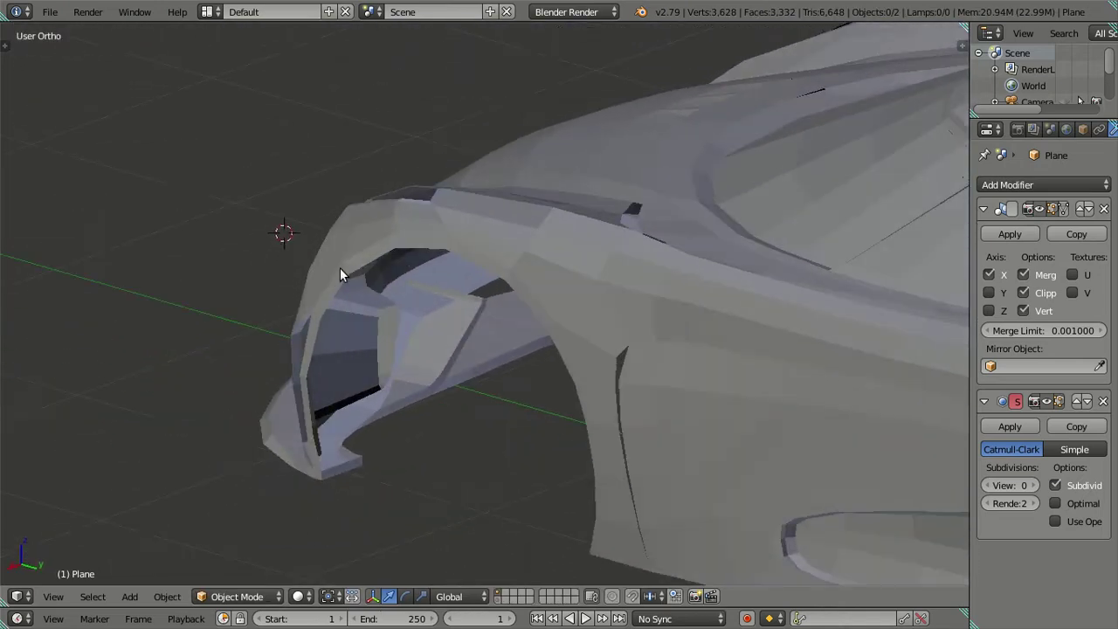
{"action": "scroll", "coordinate": [377, 236], "scroll_direction": "up", "scroll_amount": 3}
{"action": "mouse_move", "coordinate": [377, 235]}
{"action": "middle_mouse_down", "text": "shift"}
{"action": "mouse_move", "coordinate": [576, 439]}
{"action": "mouse_move", "coordinate": [531, 381]}
{"action": "mouse_move", "coordinate": [558, 425]}
{"action": "mouse_move", "coordinate": [621, 407]}
{"action": "mouse_move", "coordinate": [717, 351]}
{"action": "mouse_move", "coordinate": [844, 320]}
{"action": "mouse_move", "coordinate": [855, 304]}
{"action": "mouse_move", "coordinate": [771, 289]}
{"action": "mouse_move", "coordinate": [707, 305]}
{"action": "mouse_move", "coordinate": [666, 345]}
{"action": "mouse_move", "coordinate": [667, 387]}
{"action": "mouse_move", "coordinate": [586, 373]}
{"action": "mouse_move", "coordinate": [492, 387]}
{"action": "mouse_move", "coordinate": [492, 420]}
{"action": "mouse_move", "coordinate": [699, 443]}
{"action": "mouse_move", "coordinate": [780, 416]}
{"action": "mouse_move", "coordinate": [824, 349]}
{"action": "mouse_move", "coordinate": [641, 433]}
{"action": "mouse_move", "coordinate": [667, 360]}
{"action": "mouse_move", "coordinate": [602, 370]}
{"action": "mouse_move", "coordinate": [524, 469]}
{"action": "mouse_move", "coordinate": [546, 462]}
{"action": "mouse_move", "coordinate": [379, 382]}
{"action": "mouse_move", "coordinate": [414, 397]}
{"action": "mouse_move", "coordinate": [401, 381]}
{"action": "mouse_move", "coordinate": [404, 467]}
{"action": "middle_mouse_up", "text": "shift"}
{"action": "scroll", "coordinate": [573, 432], "scroll_direction": "up", "scroll_amount": 2}
In Edit Mode, slide the frame's lower corner vertex sideways and lift it vertically
{"action": "key", "text": "Tab"}
{"action": "right_click", "coordinate": [362, 448]}
{"action": "left_click_drag", "start_coordinate": [414, 463], "coordinate": [411, 454]}
{"action": "key", "text": "KP_7"}
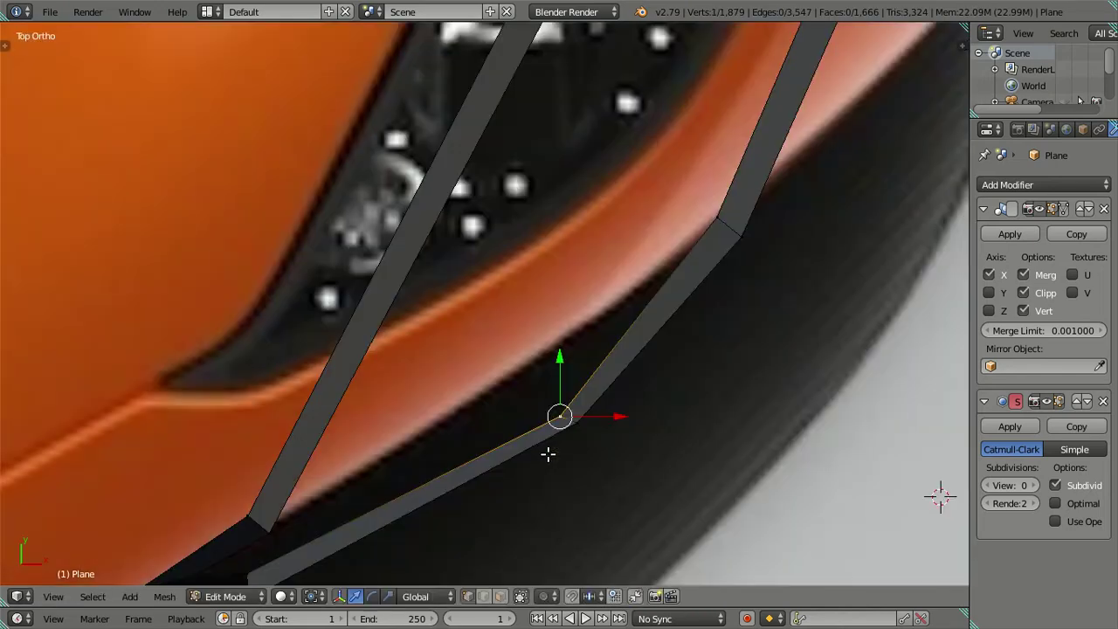
{"action": "mouse_move", "coordinate": [582, 454]}
{"action": "middle_mouse_down"}
{"action": "mouse_move", "coordinate": [374, 321]}
{"action": "mouse_move", "coordinate": [361, 347]}
{"action": "middle_mouse_up"}
{"action": "left_click_drag", "start_coordinate": [364, 392], "coordinate": [361, 395]}
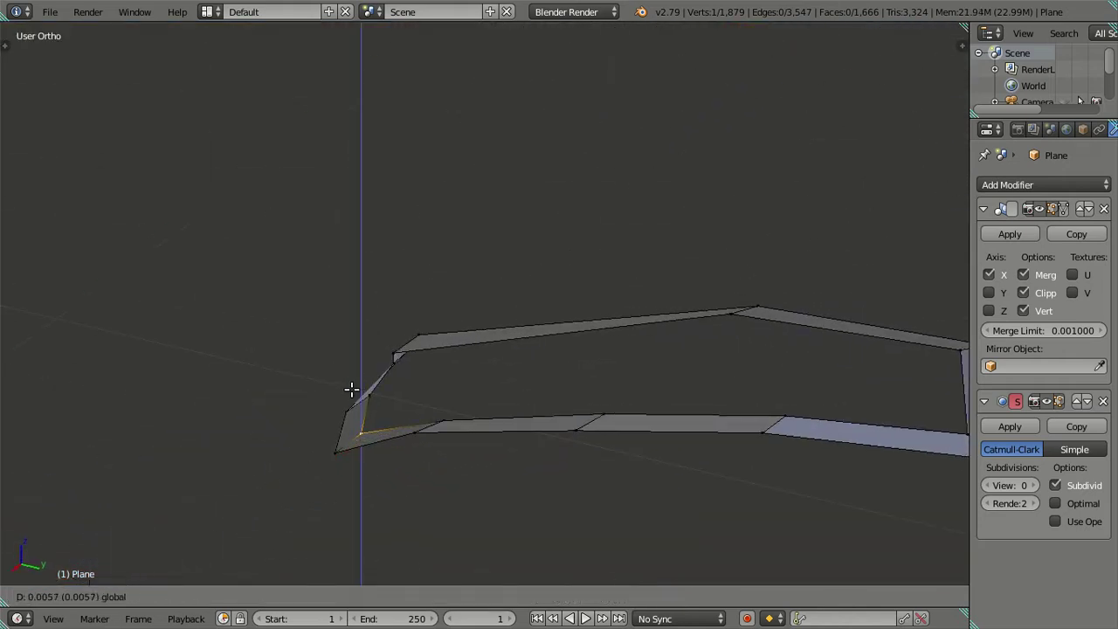
{"action": "left_click", "coordinate": [351, 388]}
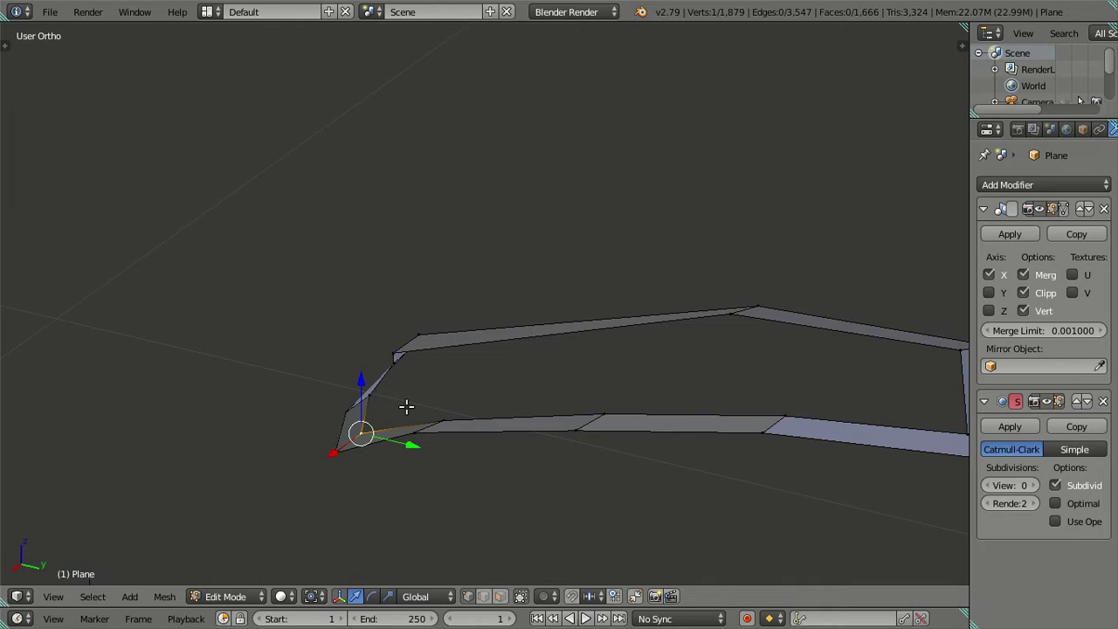
{"action": "left_click_drag", "start_coordinate": [443, 377], "coordinate": [441, 375]}
{"action": "key", "text": "a"}
{"action": "mouse_move", "coordinate": [431, 374]}
{"action": "middle_mouse_down"}
{"action": "mouse_move", "coordinate": [434, 387]}
{"action": "mouse_move", "coordinate": [457, 370]}
{"action": "mouse_move", "coordinate": [614, 416]}
{"action": "mouse_move", "coordinate": [529, 474]}
{"action": "mouse_move", "coordinate": [691, 524]}
{"action": "mouse_move", "coordinate": [559, 439]}
{"action": "middle_mouse_up"}
In Top view, nudge the frame's corner vertex along Y to fit the headlight outline
{"action": "key", "text": "KP_7"}
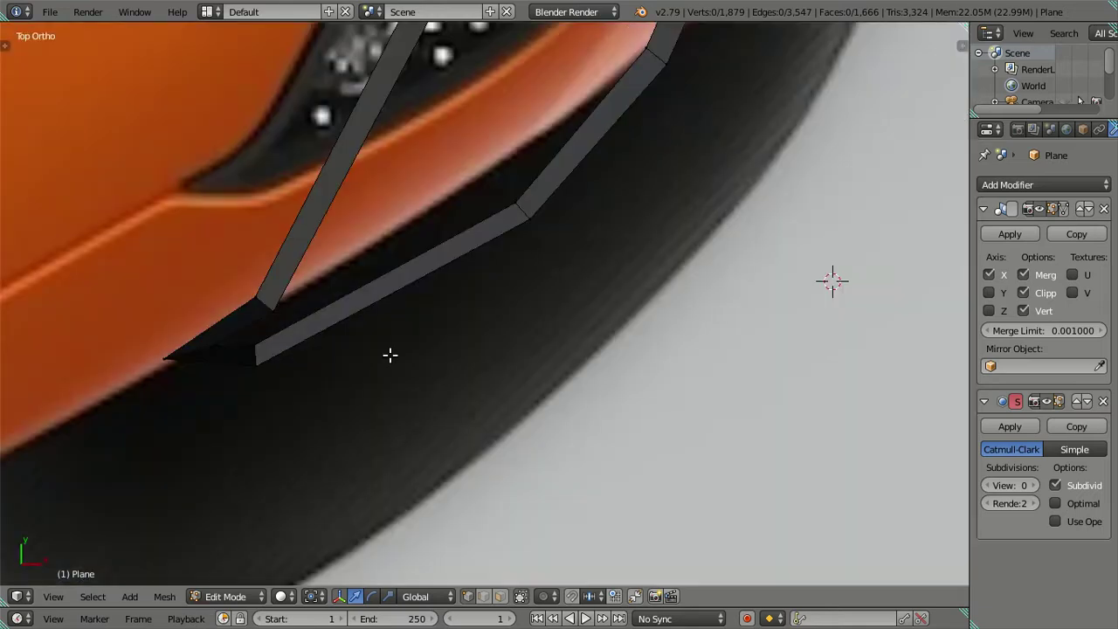
{"action": "scroll", "coordinate": [676, 457], "scroll_direction": "up", "scroll_amount": 3}
{"action": "scroll", "coordinate": [613, 447], "scroll_direction": "up", "scroll_amount": 3}
{"action": "right_click", "coordinate": [613, 447]}
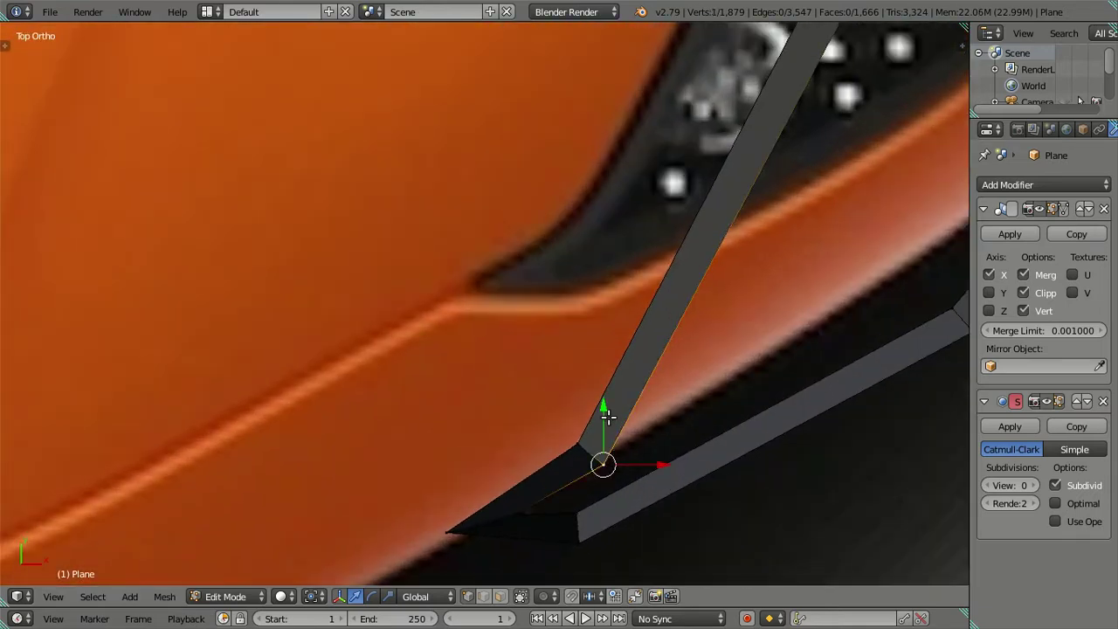
{"action": "left_click_drag", "start_coordinate": [607, 417], "coordinate": [607, 417]}
{"action": "left_click", "coordinate": [669, 462]}
{"action": "mouse_move", "coordinate": [669, 462]}
{"action": "middle_mouse_down"}
{"action": "mouse_move", "coordinate": [606, 444]}
{"action": "mouse_move", "coordinate": [476, 355]}
{"action": "mouse_move", "coordinate": [496, 405]}
{"action": "mouse_move", "coordinate": [641, 341]}
{"action": "middle_mouse_up"}
{"action": "scroll", "coordinate": [556, 441], "scroll_direction": "up", "scroll_amount": 1}
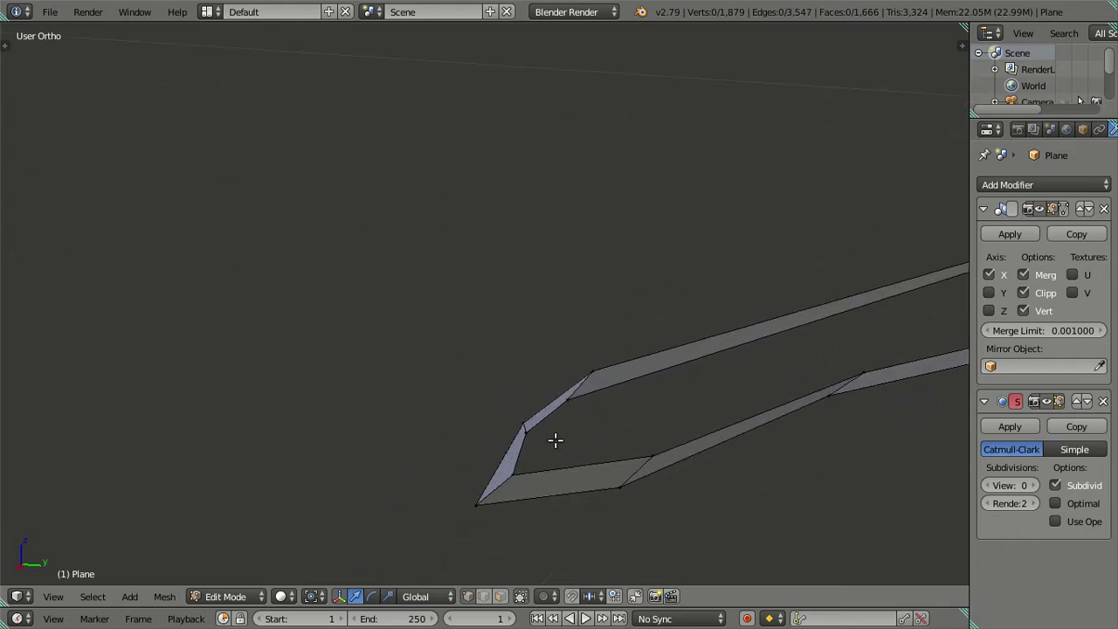
{"action": "mouse_move", "coordinate": [593, 467]}
{"action": "middle_mouse_down"}
{"action": "mouse_move", "coordinate": [639, 457]}
{"action": "mouse_move", "coordinate": [709, 411]}
{"action": "mouse_move", "coordinate": [866, 398]}
{"action": "mouse_move", "coordinate": [722, 399]}
{"action": "mouse_move", "coordinate": [654, 417]}
{"action": "mouse_move", "coordinate": [638, 446]}
{"action": "mouse_move", "coordinate": [610, 455]}
{"action": "middle_mouse_up"}
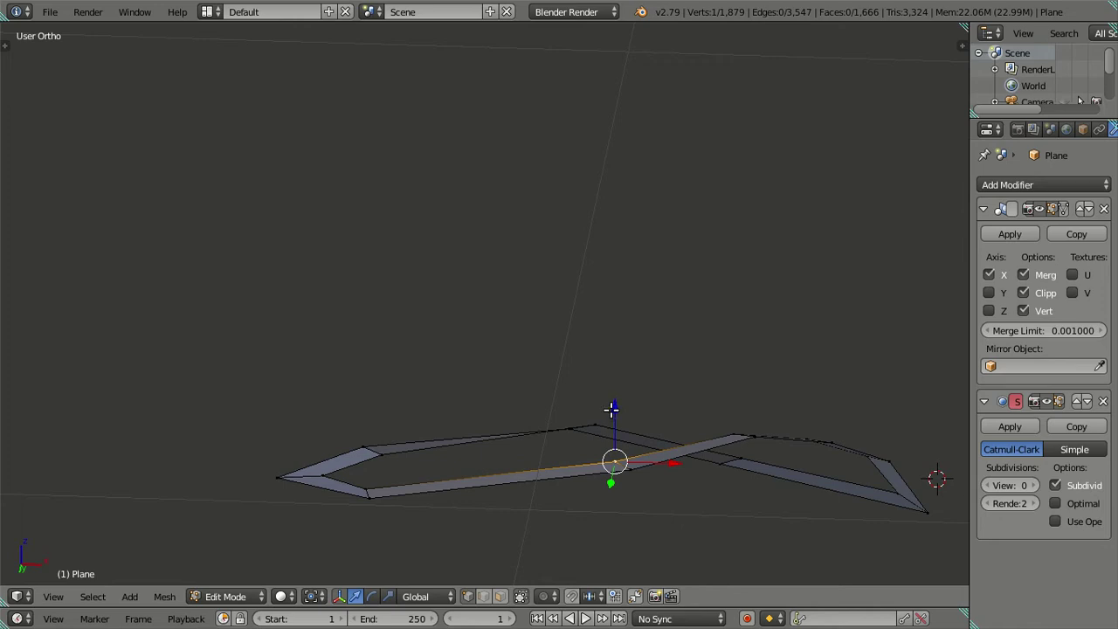
{"action": "scroll", "coordinate": [378, 463], "scroll_direction": "up", "scroll_amount": 2}
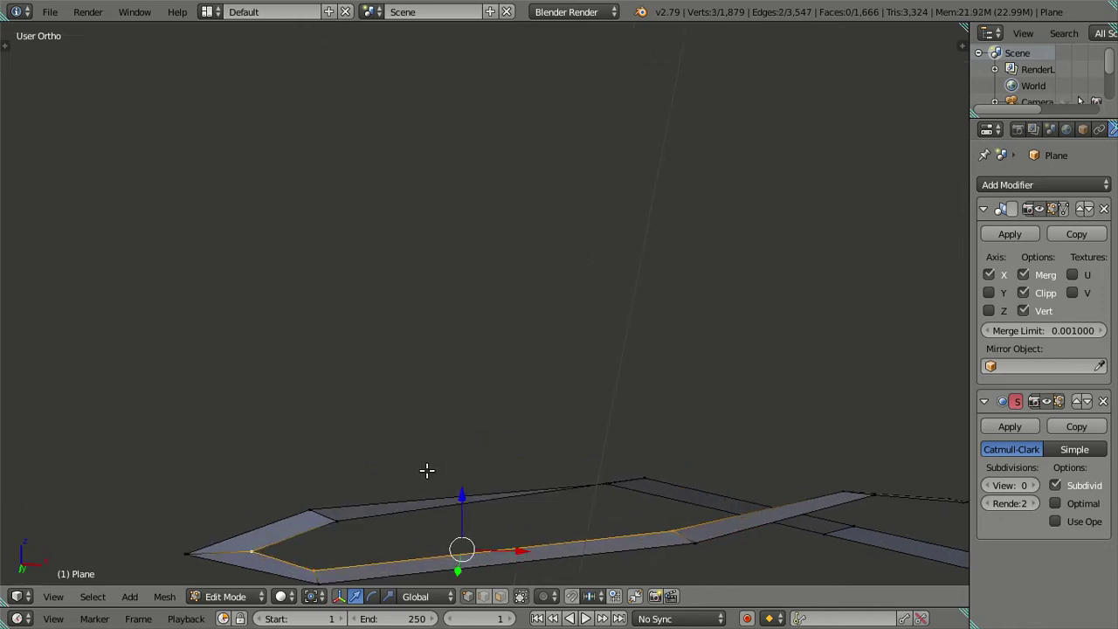
{"action": "left_click", "coordinate": [464, 498]}
{"action": "right_click", "coordinate": [464, 498]}
{"action": "key", "text": "a"}
{"action": "mouse_move", "coordinate": [464, 497]}
{"action": "middle_mouse_down"}
{"action": "mouse_move", "coordinate": [754, 428]}
{"action": "mouse_move", "coordinate": [658, 516]}
{"action": "mouse_move", "coordinate": [628, 498]}
{"action": "middle_mouse_up"}
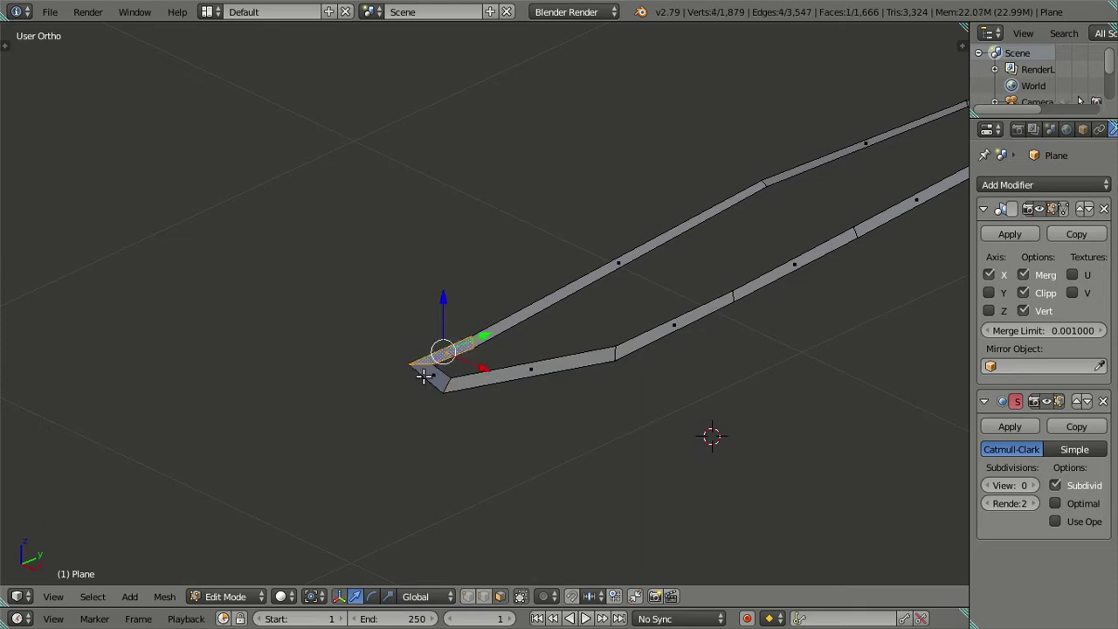
Apply an operation from the Ctrl+F face menu to the frame's end face strip
{"action": "middle_click_drag", "start_coordinate": [661, 328], "coordinate": [529, 278]}
{"action": "right_click", "coordinate": [561, 295], "text": "shift"}
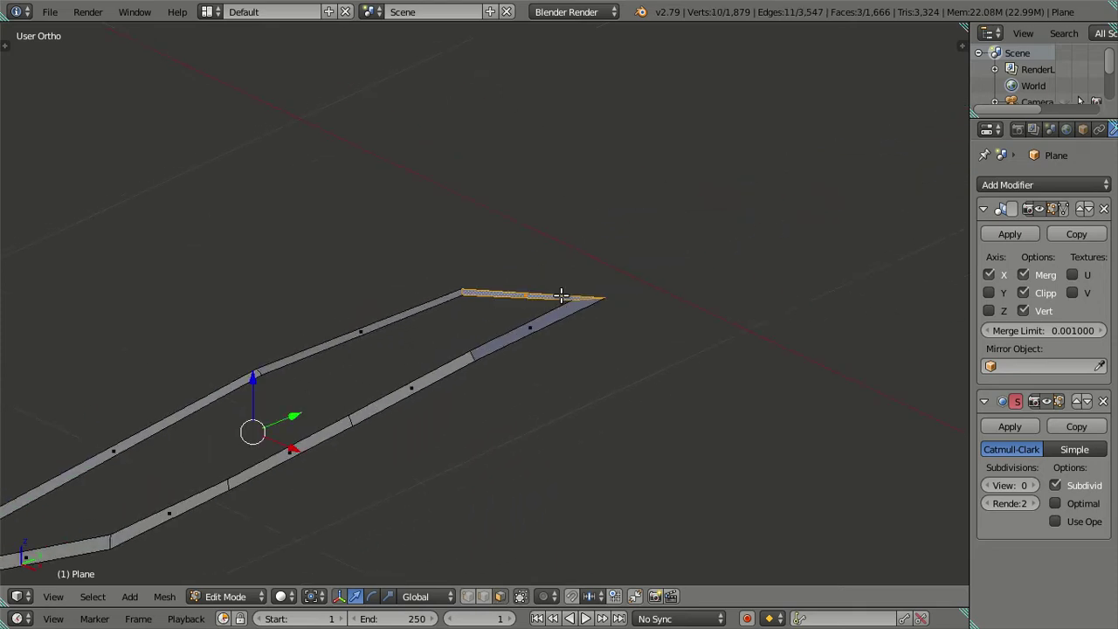
{"action": "key", "text": "ctrl+f"}
{"action": "left_click", "coordinate": [602, 177]}
{"action": "key", "text": "a"}
{"action": "mouse_move", "coordinate": [603, 177]}
{"action": "middle_mouse_down"}
{"action": "mouse_move", "coordinate": [579, 252]}
{"action": "mouse_move", "coordinate": [735, 222]}
{"action": "middle_mouse_up"}
{"action": "middle_click_drag", "start_coordinate": [712, 303], "coordinate": [681, 336]}
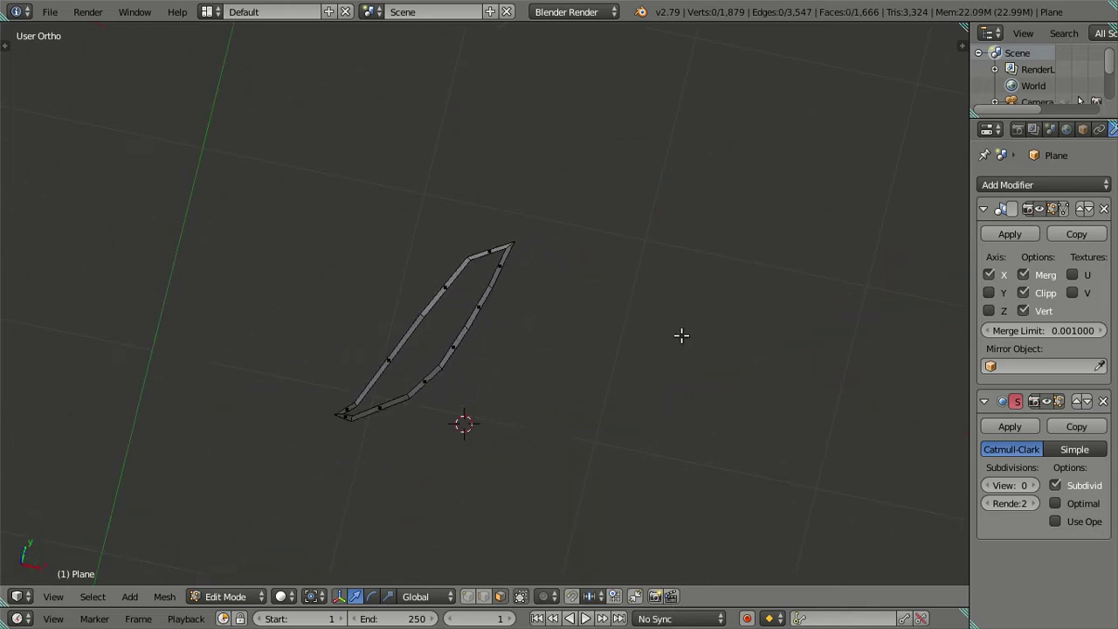
Check the outline against the front and top reference images
{"action": "key", "text": "KP_1"}
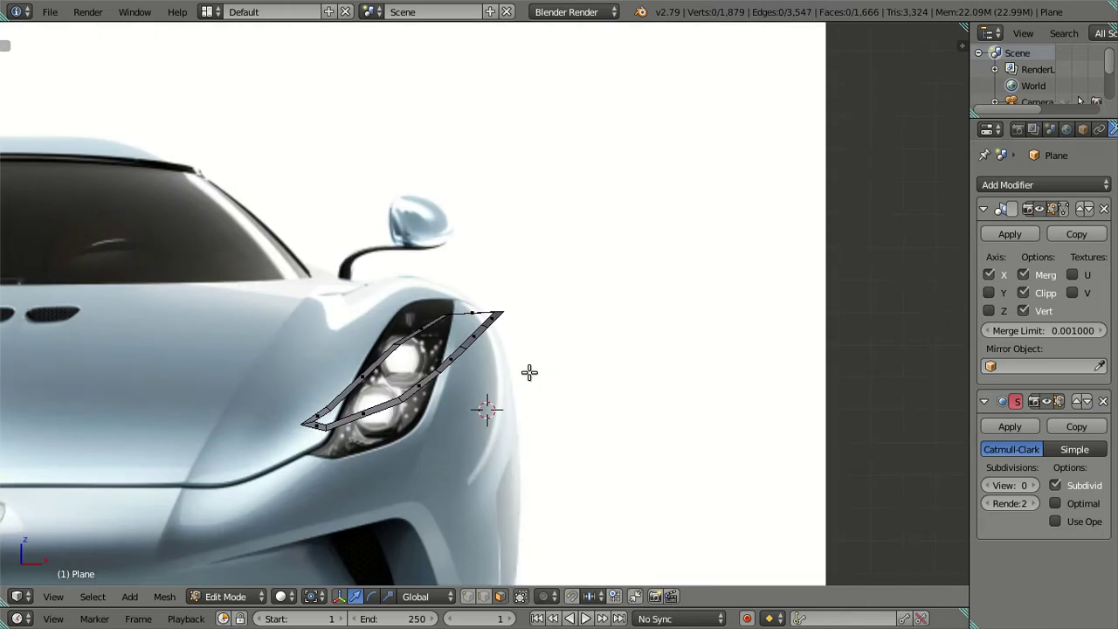
{"action": "scroll", "coordinate": [440, 440], "scroll_direction": "up", "scroll_amount": 5}
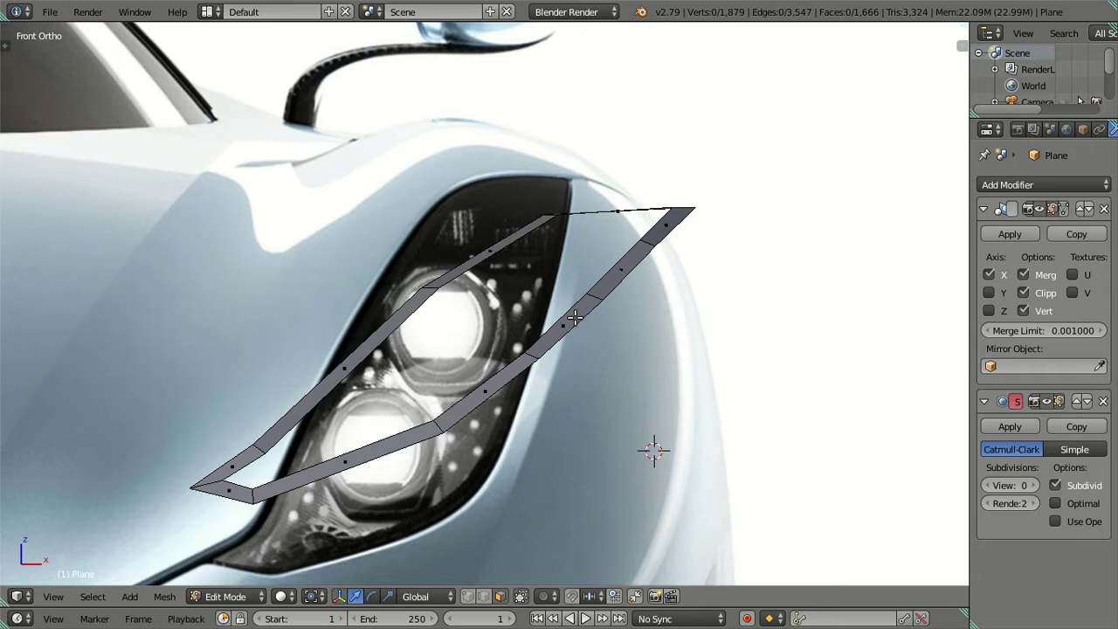
{"action": "scroll", "coordinate": [575, 318], "scroll_direction": "down", "scroll_amount": 3}
{"action": "key", "text": "KP_7"}
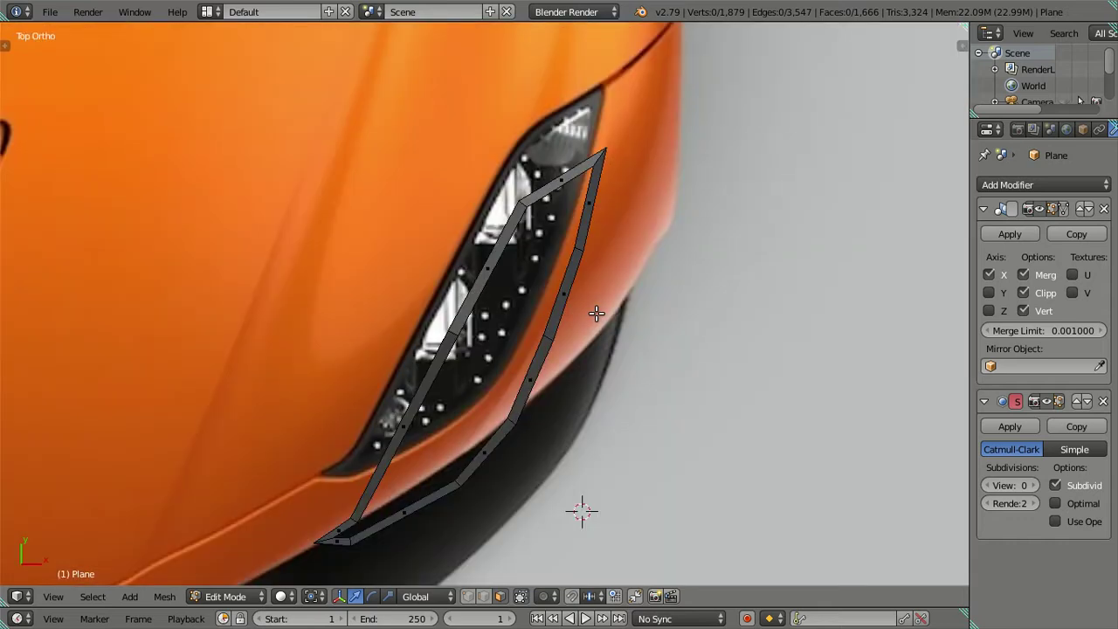
{"action": "scroll", "coordinate": [595, 312], "scroll_direction": "up", "scroll_amount": 2}
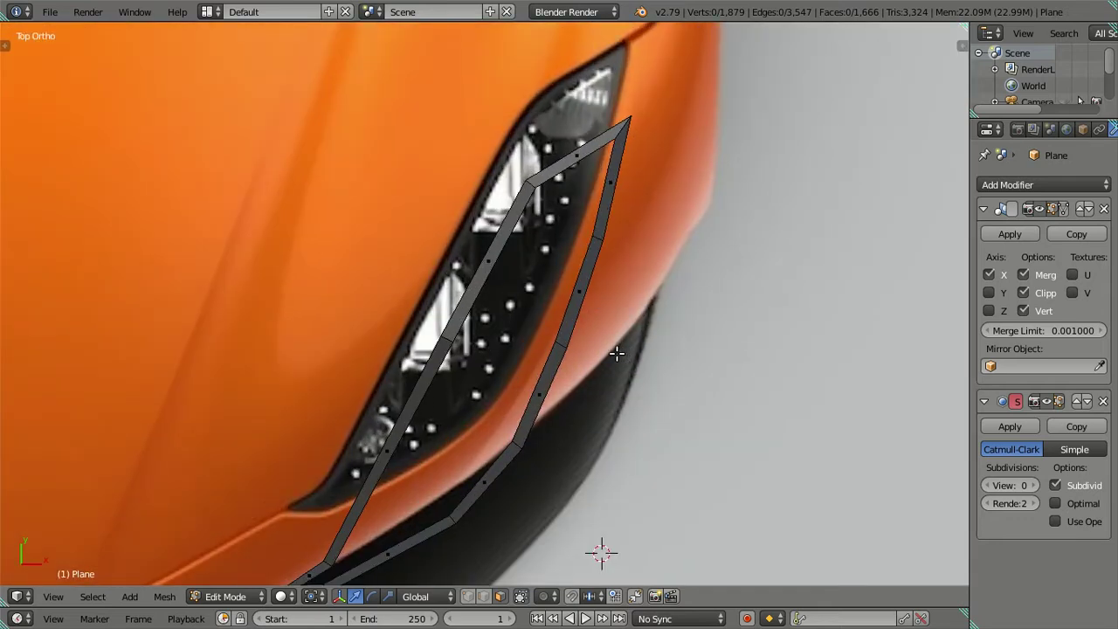
{"action": "middle_click_drag", "start_coordinate": [616, 351], "coordinate": [464, 275]}
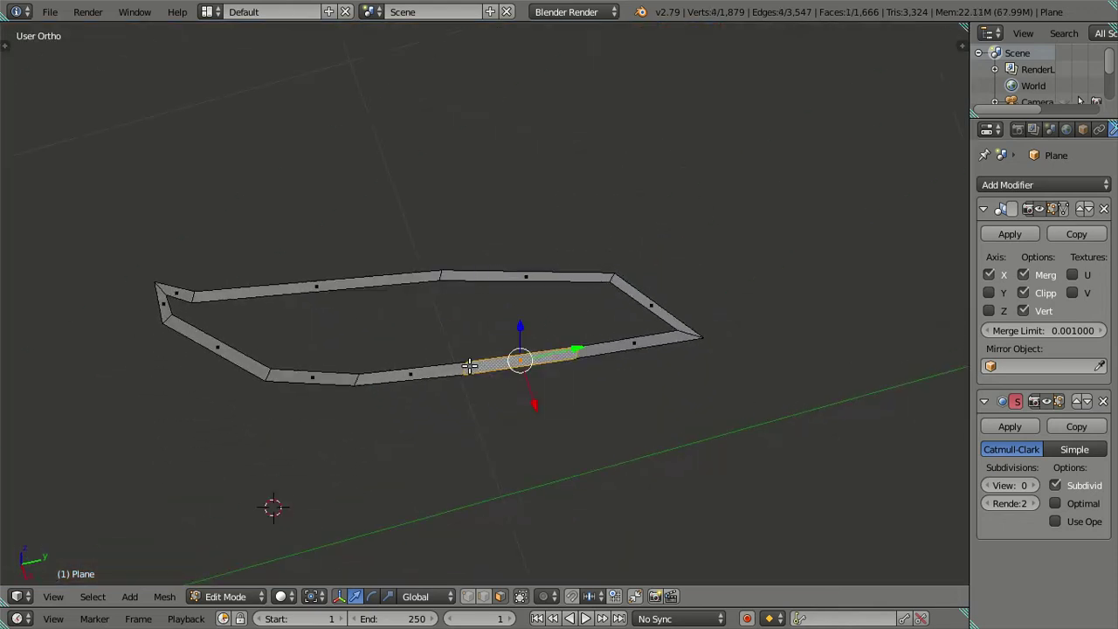
Select the whole connected headlight outline and extrude a copy of its edges in Right Ortho view
{"action": "key", "text": "ctrl+l"}
{"action": "mouse_move", "coordinate": [504, 399]}
{"action": "middle_mouse_down"}
{"action": "mouse_move", "coordinate": [531, 452]}
{"action": "mouse_move", "coordinate": [513, 309]}
{"action": "middle_mouse_up"}
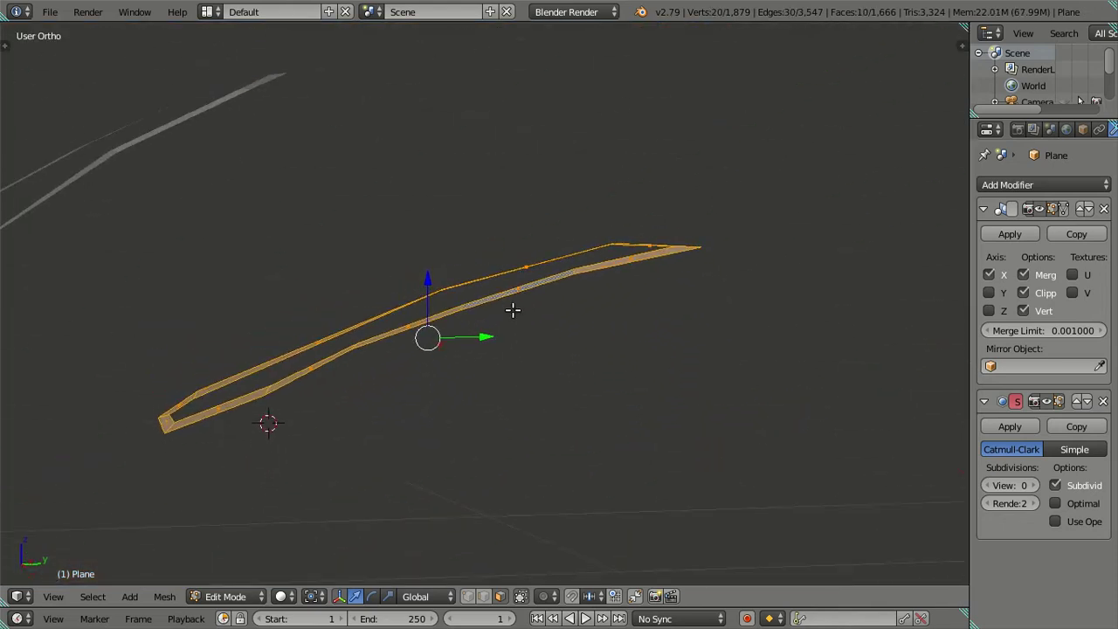
{"action": "key", "text": "KP_3"}
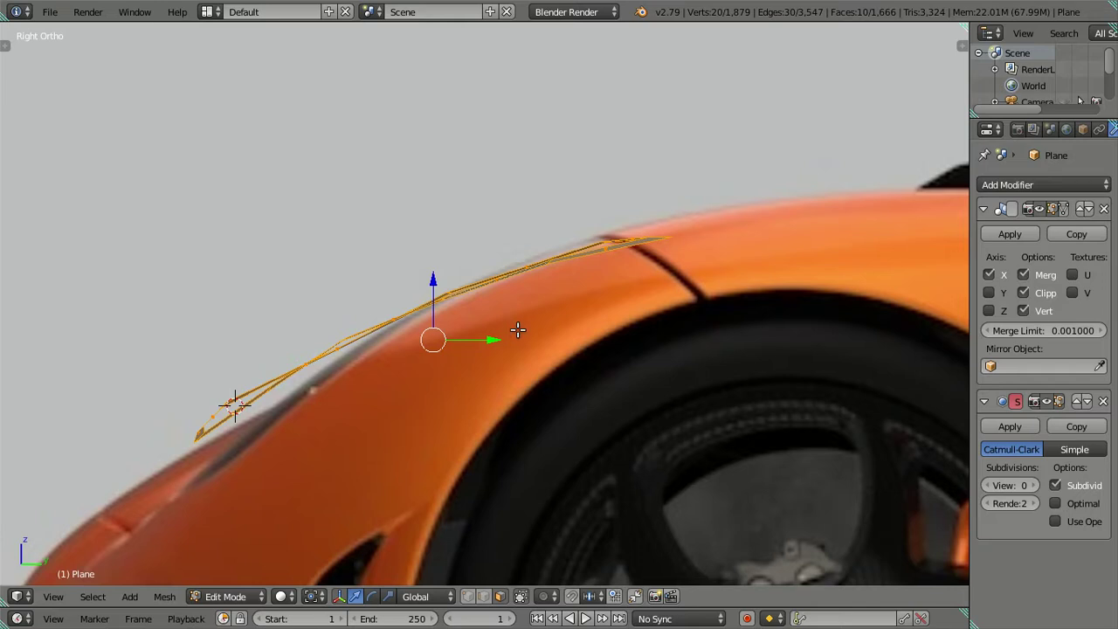
{"action": "key", "text": "e"}
{"action": "right_click", "coordinate": [562, 345]}
Offset the extruded edges along Y and Z to thicken the frame, then return to Object Mode
{"action": "key", "text": "g"}
{"action": "key", "text": "y"}
{"action": "left_click", "coordinate": [507, 359]}
{"action": "key", "text": "g"}
{"action": "key", "text": "z"}
{"action": "left_click", "coordinate": [456, 292]}
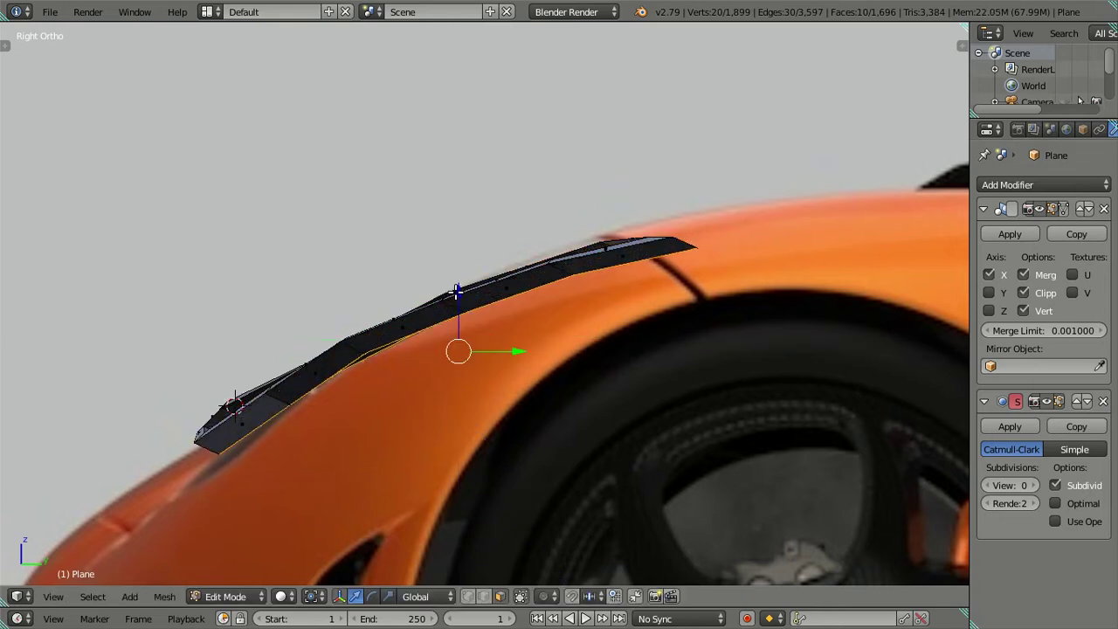
{"action": "key", "text": "g"}
{"action": "key", "text": "y"}
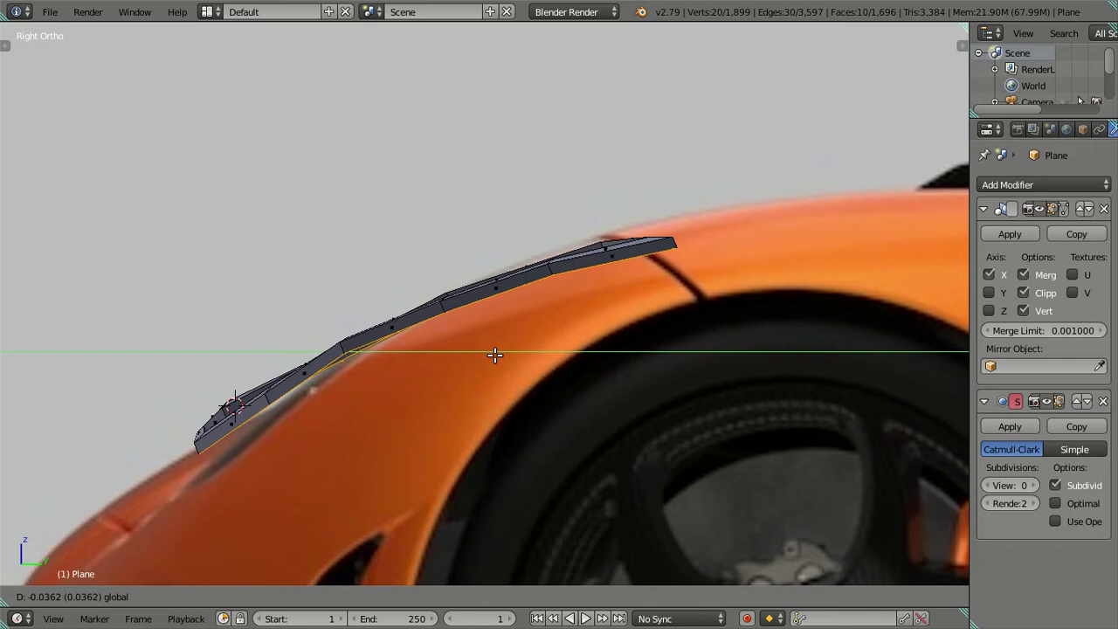
{"action": "left_click", "coordinate": [495, 355]}
{"action": "mouse_move", "coordinate": [495, 355]}
{"action": "middle_mouse_down"}
{"action": "mouse_move", "coordinate": [569, 382]}
{"action": "mouse_move", "coordinate": [649, 347]}
{"action": "mouse_move", "coordinate": [809, 361]}
{"action": "mouse_move", "coordinate": [865, 334]}
{"action": "mouse_move", "coordinate": [890, 341]}
{"action": "mouse_move", "coordinate": [781, 358]}
{"action": "mouse_move", "coordinate": [801, 264]}
{"action": "mouse_move", "coordinate": [760, 279]}
{"action": "mouse_move", "coordinate": [655, 392]}
{"action": "mouse_move", "coordinate": [609, 463]}
{"action": "mouse_move", "coordinate": [492, 424]}
{"action": "mouse_move", "coordinate": [959, 494]}
{"action": "middle_mouse_up"}
{"action": "key", "text": "Tab"}
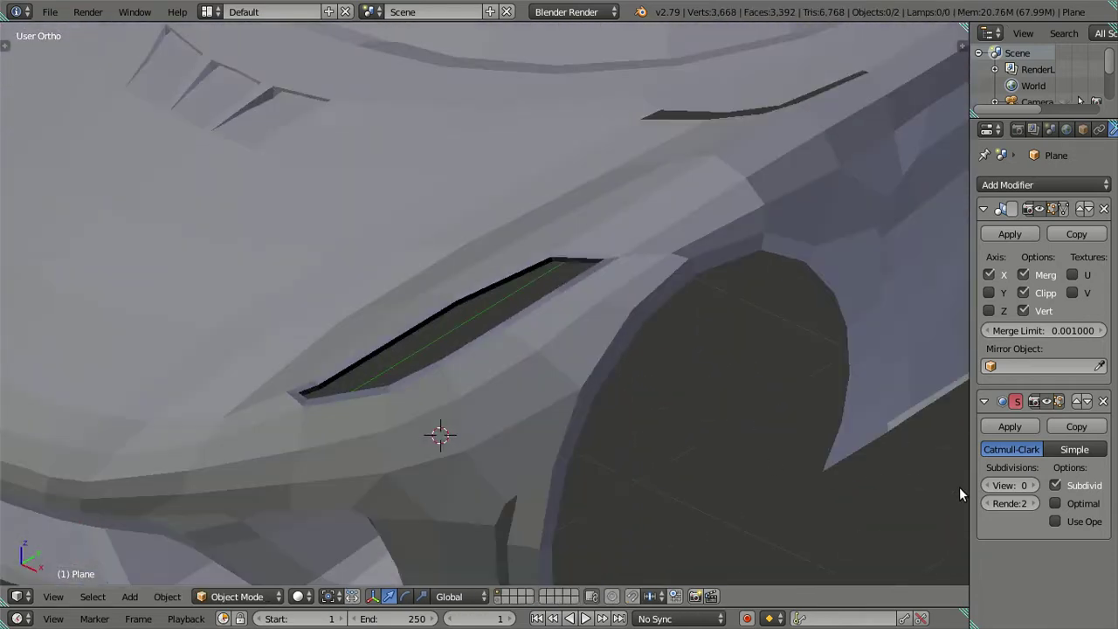
Raise the Subdivision Surface viewport level from 0 to 2 and check the smoothed fender opening
{"action": "left_click", "coordinate": [1034, 486]}
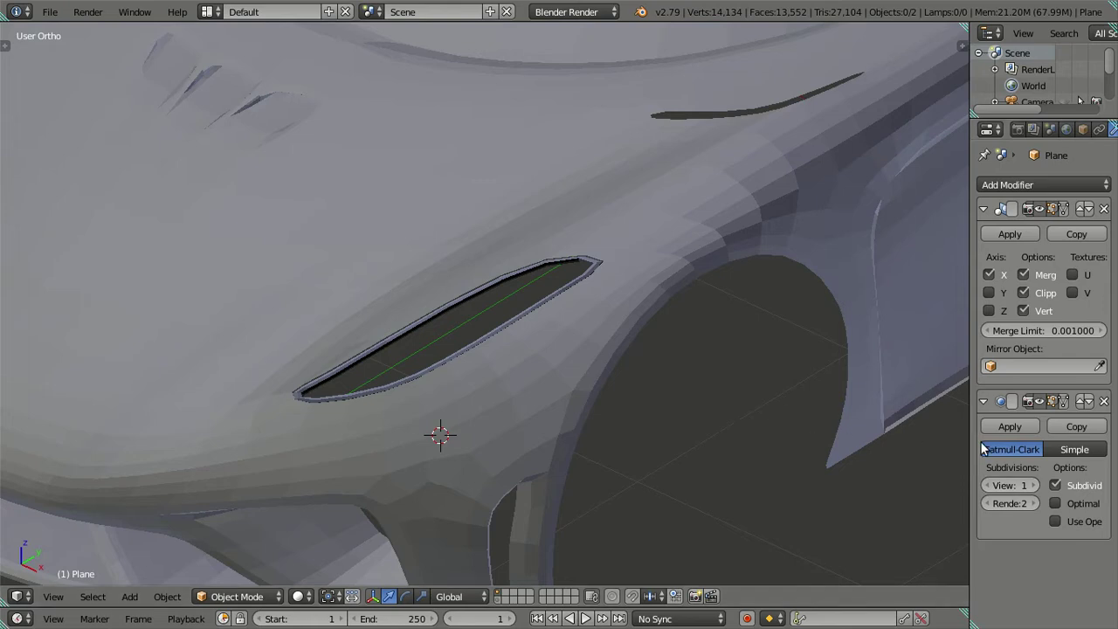
{"action": "left_click", "coordinate": [1034, 486]}
{"action": "mouse_move", "coordinate": [457, 275]}
{"action": "middle_mouse_down"}
{"action": "mouse_move", "coordinate": [500, 331]}
{"action": "mouse_move", "coordinate": [538, 299]}
{"action": "mouse_move", "coordinate": [553, 367]}
{"action": "mouse_move", "coordinate": [411, 292]}
{"action": "mouse_move", "coordinate": [322, 299]}
{"action": "mouse_move", "coordinate": [331, 362]}
{"action": "mouse_move", "coordinate": [411, 363]}
{"action": "mouse_move", "coordinate": [414, 317]}
{"action": "mouse_move", "coordinate": [439, 289]}
{"action": "mouse_move", "coordinate": [449, 355]}
{"action": "mouse_move", "coordinate": [370, 277]}
{"action": "mouse_move", "coordinate": [342, 268]}
{"action": "mouse_move", "coordinate": [340, 239]}
{"action": "mouse_move", "coordinate": [365, 227]}
{"action": "mouse_move", "coordinate": [673, 247]}
{"action": "mouse_move", "coordinate": [657, 213]}
{"action": "mouse_move", "coordinate": [594, 205]}
{"action": "mouse_move", "coordinate": [954, 503]}
{"action": "middle_mouse_up"}
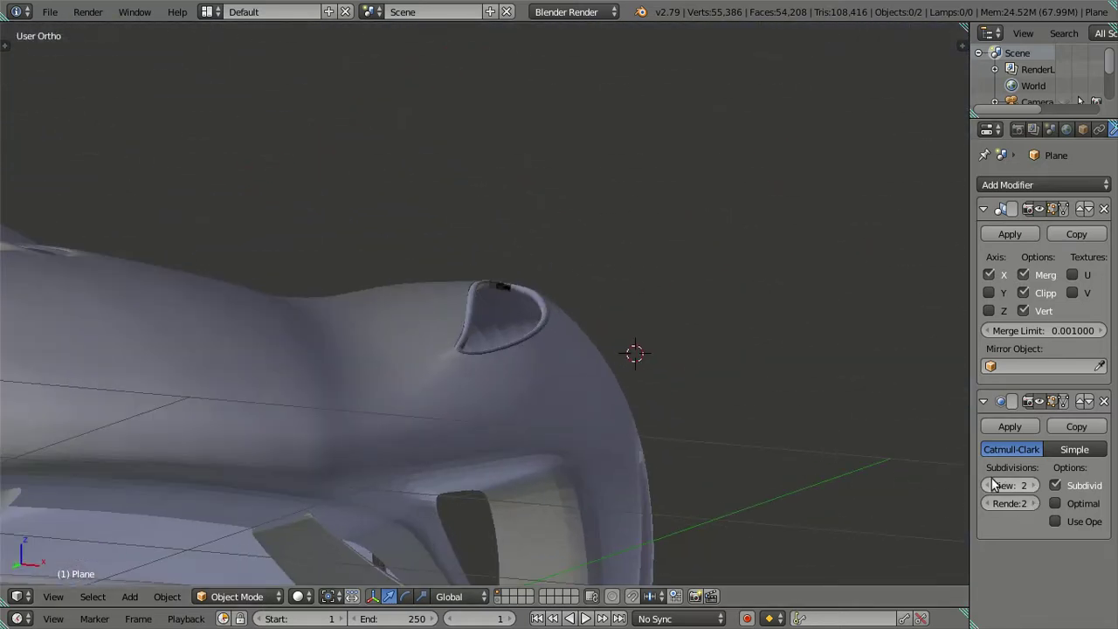
{"action": "mouse_move", "coordinate": [651, 429]}
{"action": "middle_mouse_down"}
{"action": "mouse_move", "coordinate": [492, 444]}
{"action": "mouse_move", "coordinate": [484, 466]}
{"action": "middle_mouse_up"}
Re-enter Edit Mode on the frame, clear the selection, and inspect the headlight opening in wireframe
{"action": "key", "text": "Tab"}
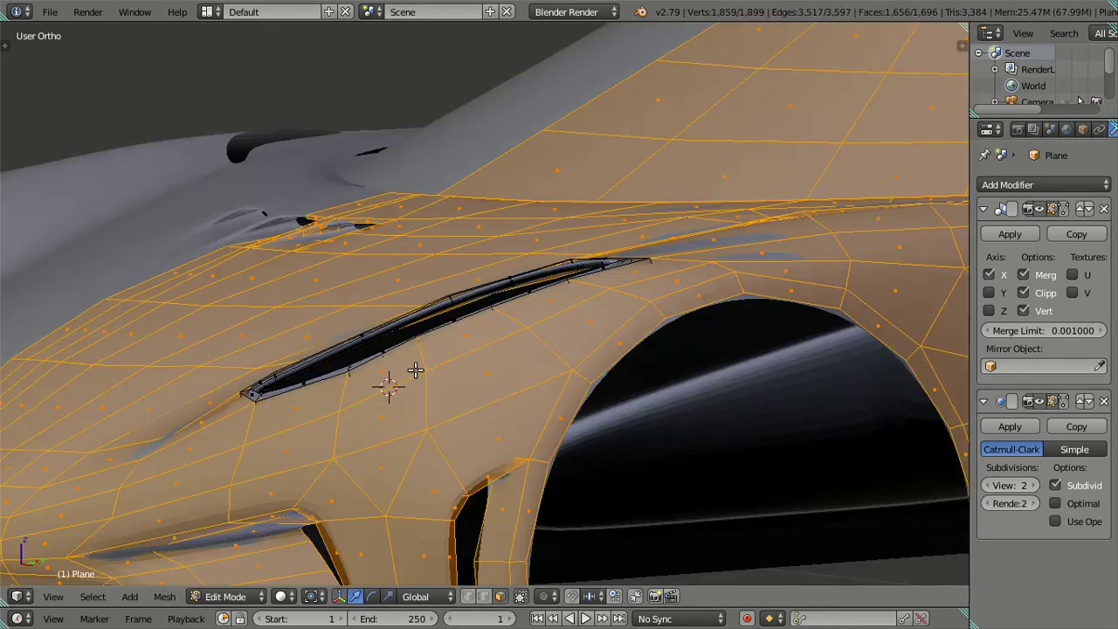
{"action": "key", "text": "a"}
{"action": "mouse_move", "coordinate": [387, 379]}
{"action": "middle_mouse_down"}
{"action": "mouse_move", "coordinate": [544, 250]}
{"action": "mouse_move", "coordinate": [473, 354]}
{"action": "mouse_move", "coordinate": [489, 375]}
{"action": "mouse_move", "coordinate": [407, 282]}
{"action": "mouse_move", "coordinate": [412, 227]}
{"action": "mouse_move", "coordinate": [492, 204]}
{"action": "mouse_move", "coordinate": [618, 226]}
{"action": "mouse_move", "coordinate": [536, 227]}
{"action": "middle_mouse_up"}
{"action": "scroll", "coordinate": [446, 362], "scroll_direction": "up", "scroll_amount": 2}
{"action": "scroll", "coordinate": [509, 296], "scroll_direction": "up", "scroll_amount": 3}
{"action": "middle_click_drag", "start_coordinate": [508, 296], "coordinate": [452, 398]}
{"action": "key", "text": "z"}
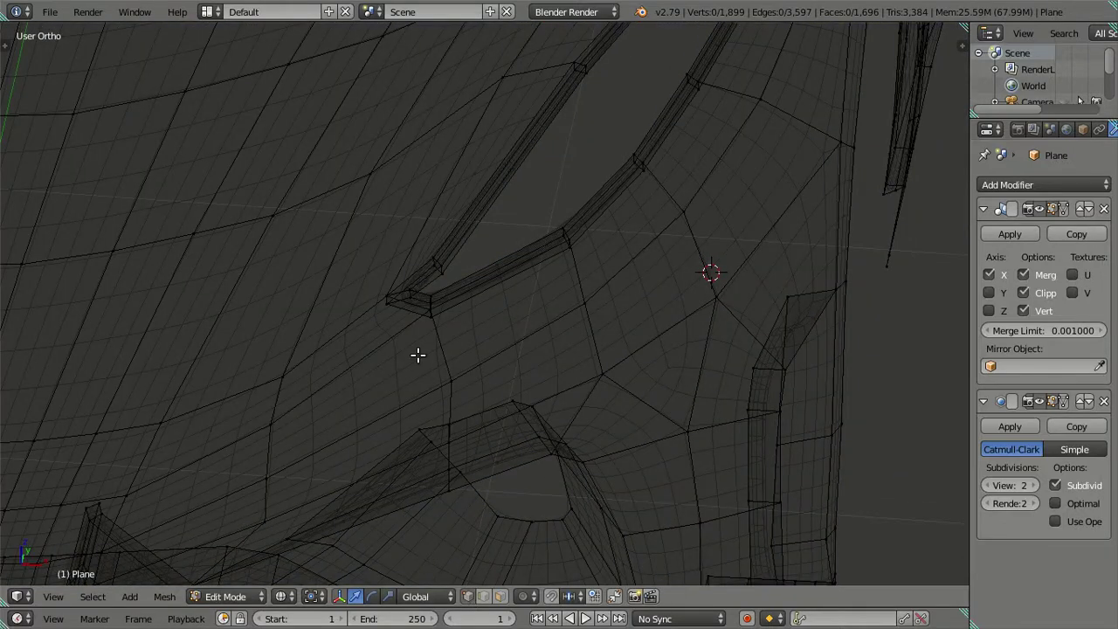
{"action": "scroll", "coordinate": [425, 287], "scroll_direction": "down", "scroll_amount": 1}
{"action": "key", "text": "z"}
{"action": "mouse_move", "coordinate": [427, 276]}
{"action": "middle_mouse_down"}
{"action": "mouse_move", "coordinate": [454, 201]}
{"action": "mouse_move", "coordinate": [572, 237]}
{"action": "mouse_move", "coordinate": [509, 220]}
{"action": "middle_mouse_up"}
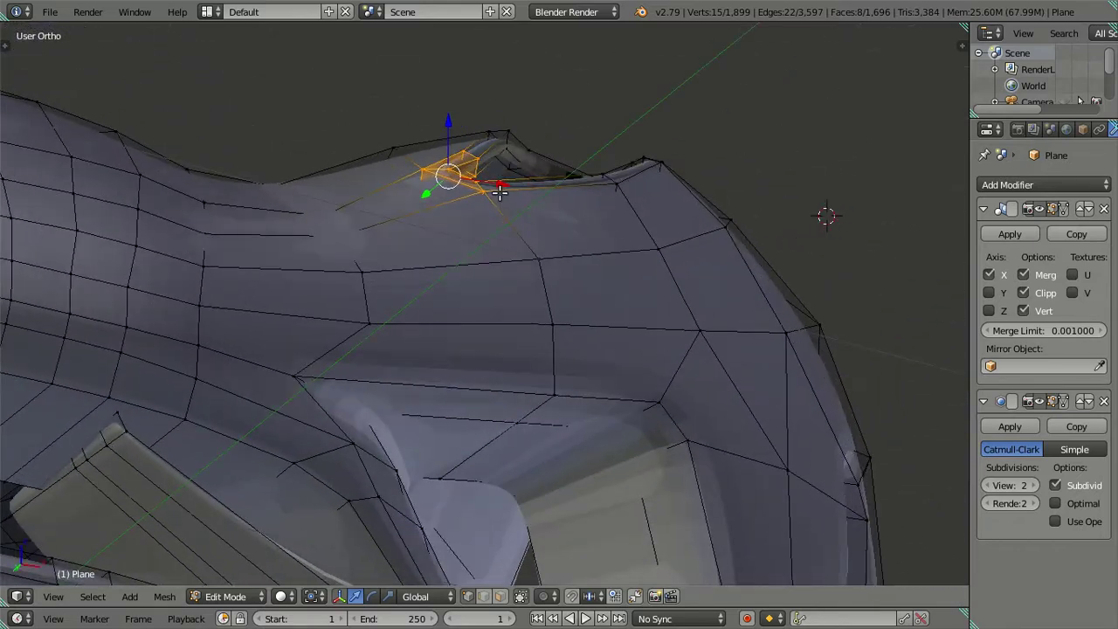
{"action": "key", "text": "Tab"}
{"action": "key", "text": "Tab"}
{"action": "mouse_move", "coordinate": [439, 120]}
{"action": "middle_mouse_down"}
{"action": "mouse_move", "coordinate": [496, 249]}
{"action": "mouse_move", "coordinate": [559, 294]}
{"action": "mouse_move", "coordinate": [620, 260]}
{"action": "mouse_move", "coordinate": [475, 252]}
{"action": "mouse_move", "coordinate": [444, 229]}
{"action": "mouse_move", "coordinate": [497, 344]}
{"action": "middle_mouse_up"}
{"action": "key", "text": "Tab"}
{"action": "key", "text": "Tab"}
Undo the last change, start circle-selecting the tip vertices, and cancel a trial vertical move
{"action": "key", "text": "ctrl+z"}
{"action": "key", "text": "z"}
{"action": "mouse_move", "coordinate": [435, 376]}
{"action": "middle_mouse_down"}
{"action": "mouse_move", "coordinate": [460, 332]}
{"action": "mouse_move", "coordinate": [264, 446]}
{"action": "middle_mouse_up"}
{"action": "key", "text": "c"}
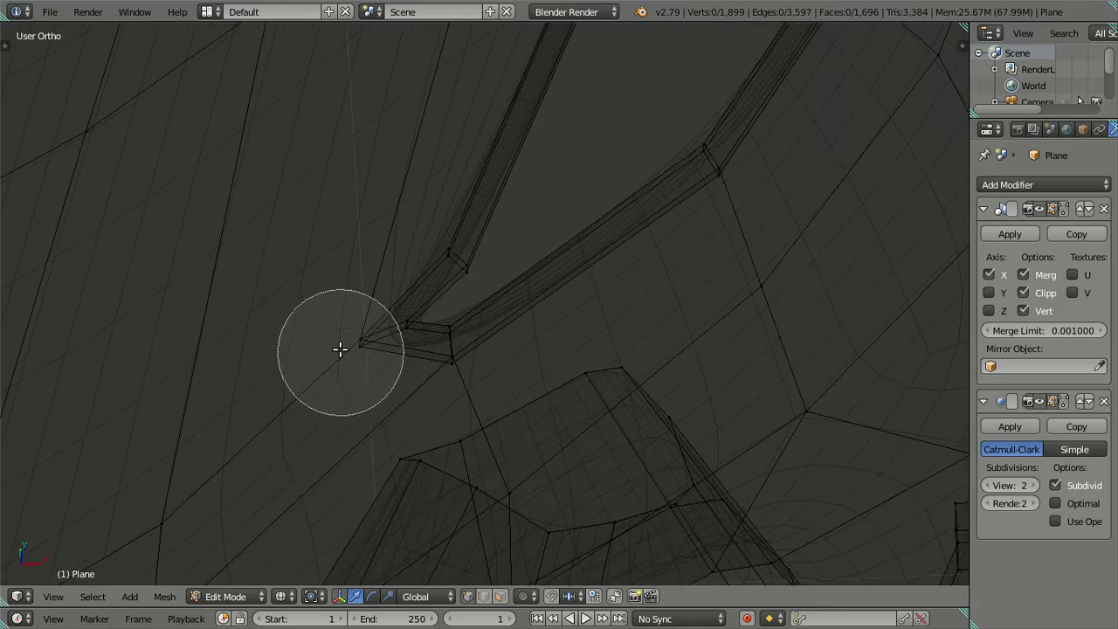
{"action": "key", "text": "z"}
{"action": "mouse_move", "coordinate": [358, 332]}
{"action": "middle_mouse_down"}
{"action": "mouse_move", "coordinate": [449, 349]}
{"action": "mouse_move", "coordinate": [414, 253]}
{"action": "mouse_move", "coordinate": [440, 340]}
{"action": "mouse_move", "coordinate": [372, 299]}
{"action": "middle_mouse_up"}
{"action": "left_click_drag", "start_coordinate": [375, 259], "coordinate": [383, 274]}
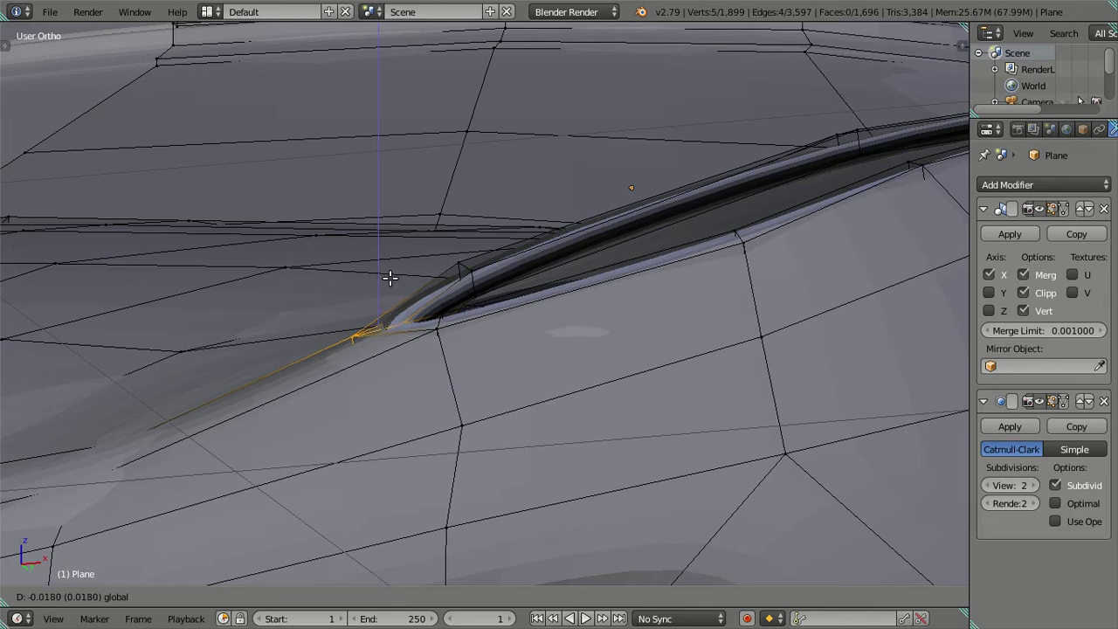
{"action": "right_click", "coordinate": [389, 278]}
Add the remaining tip vertices to the circle selection in wireframe view
{"action": "mouse_move", "coordinate": [411, 286]}
{"action": "middle_mouse_down"}
{"action": "mouse_move", "coordinate": [518, 404]}
{"action": "mouse_move", "coordinate": [507, 432]}
{"action": "mouse_move", "coordinate": [474, 340]}
{"action": "mouse_move", "coordinate": [491, 349]}
{"action": "middle_mouse_up"}
{"action": "key", "text": "z"}
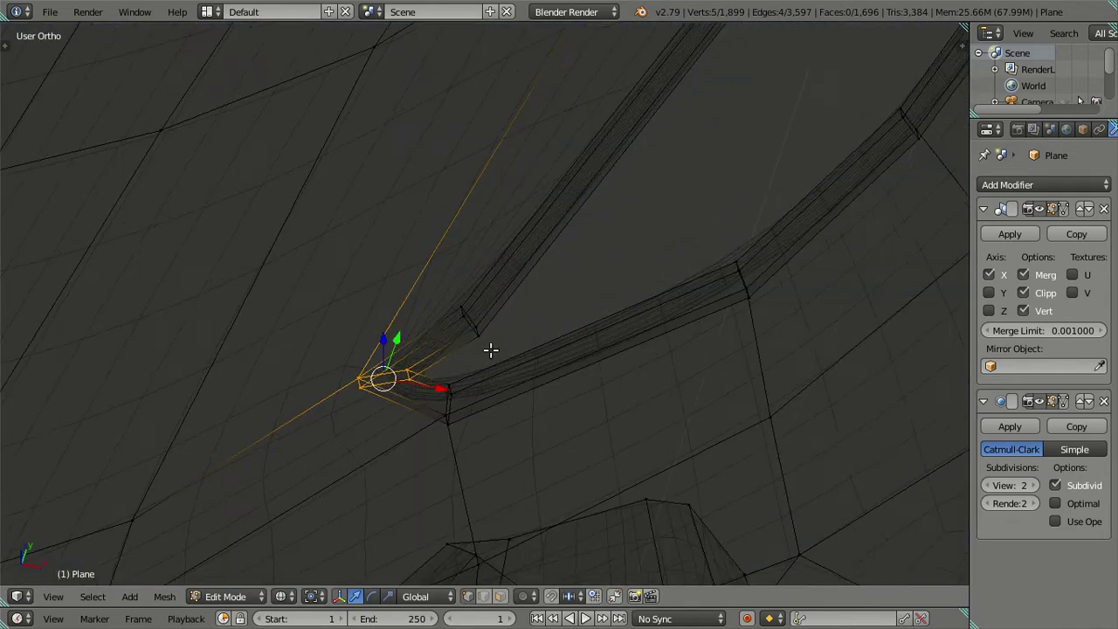
{"action": "left_click", "coordinate": [472, 292]}
{"action": "key", "text": "Escape"}
{"action": "key", "text": "z"}
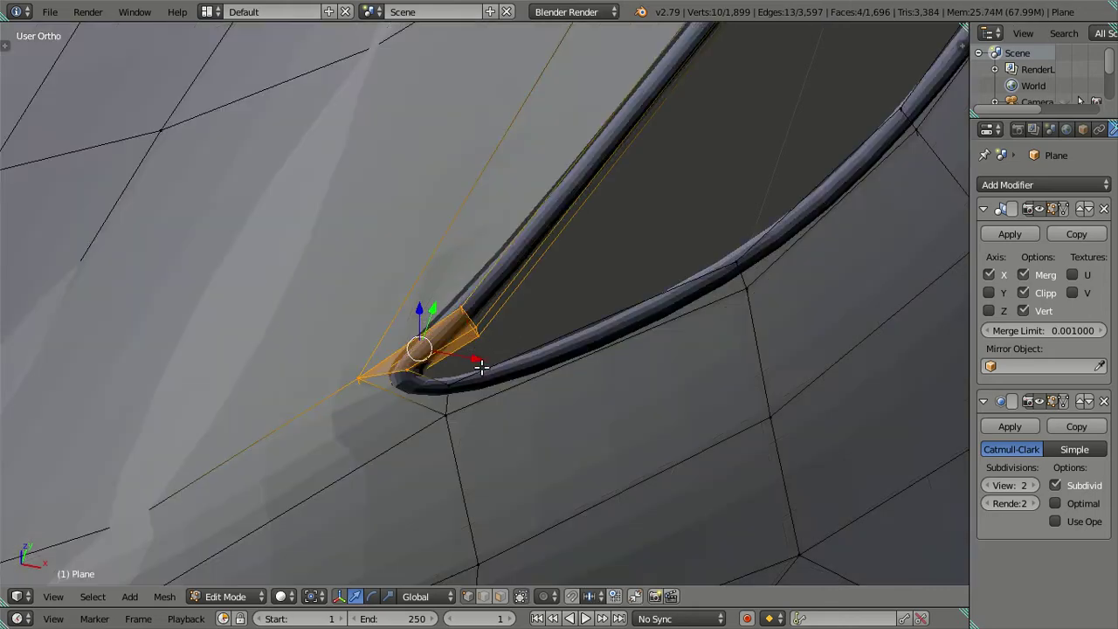
{"action": "mouse_move", "coordinate": [477, 355]}
{"action": "middle_mouse_down"}
{"action": "mouse_move", "coordinate": [470, 277]}
{"action": "mouse_move", "coordinate": [432, 240]}
{"action": "middle_mouse_up"}
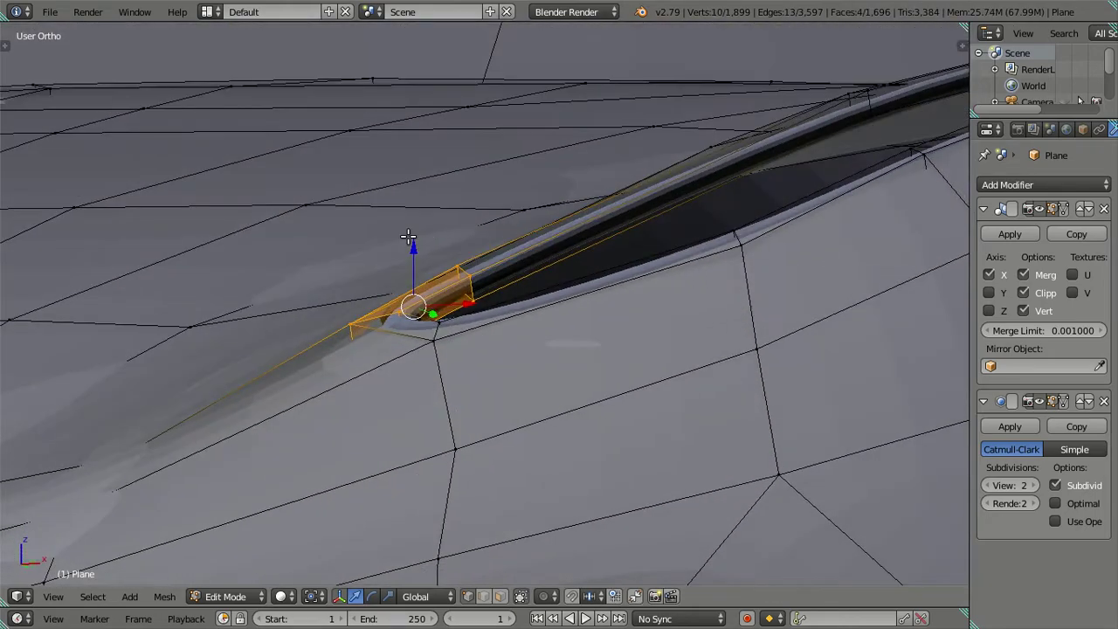
Move the selected tip vertices down into the opening and review the result in Object Mode
{"action": "key", "text": "g"}
{"action": "left_click", "coordinate": [418, 247]}
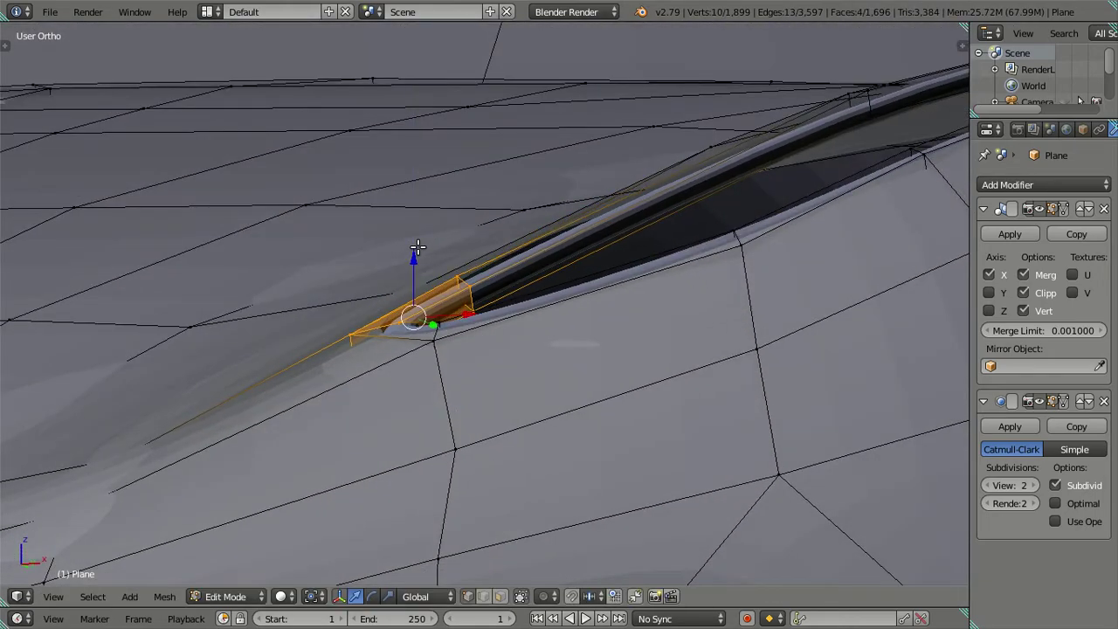
{"action": "mouse_move", "coordinate": [419, 261]}
{"action": "middle_mouse_down"}
{"action": "mouse_move", "coordinate": [579, 294]}
{"action": "mouse_move", "coordinate": [621, 271]}
{"action": "mouse_move", "coordinate": [612, 294]}
{"action": "mouse_move", "coordinate": [550, 270]}
{"action": "mouse_move", "coordinate": [569, 284]}
{"action": "middle_mouse_up"}
{"action": "key", "text": "Tab"}
{"action": "scroll", "coordinate": [577, 356], "scroll_direction": "up", "scroll_amount": 4}
{"action": "mouse_move", "coordinate": [577, 349]}
{"action": "middle_mouse_down"}
{"action": "mouse_move", "coordinate": [359, 368]}
{"action": "mouse_move", "coordinate": [239, 362]}
{"action": "mouse_move", "coordinate": [209, 395]}
{"action": "mouse_move", "coordinate": [225, 434]}
{"action": "mouse_move", "coordinate": [178, 391]}
{"action": "mouse_move", "coordinate": [154, 442]}
{"action": "mouse_move", "coordinate": [185, 450]}
{"action": "mouse_move", "coordinate": [300, 387]}
{"action": "mouse_move", "coordinate": [387, 445]}
{"action": "mouse_move", "coordinate": [431, 398]}
{"action": "middle_mouse_up"}
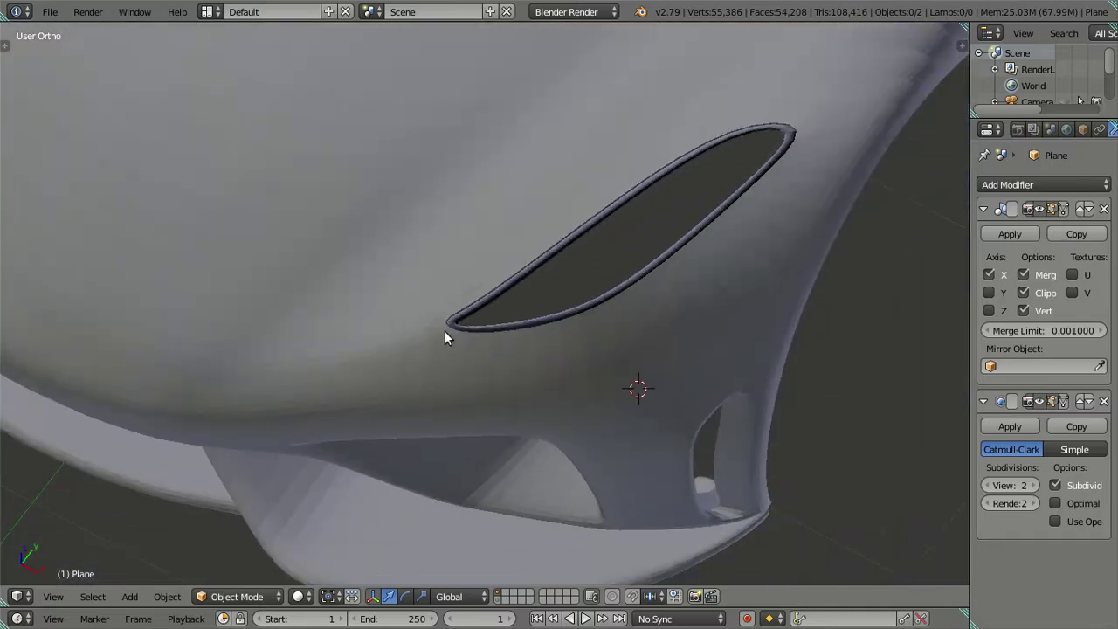
Add two centered loop cuts around the frame's tip with Ctrl+R, discarding an extra cut attempt
{"action": "scroll", "coordinate": [445, 333], "scroll_direction": "down", "scroll_amount": 5}
{"action": "mouse_move", "coordinate": [457, 349]}
{"action": "middle_mouse_down"}
{"action": "mouse_move", "coordinate": [566, 391]}
{"action": "mouse_move", "coordinate": [673, 382]}
{"action": "mouse_move", "coordinate": [472, 449]}
{"action": "middle_mouse_up"}
{"action": "scroll", "coordinate": [473, 449], "scroll_direction": "up", "scroll_amount": 5}
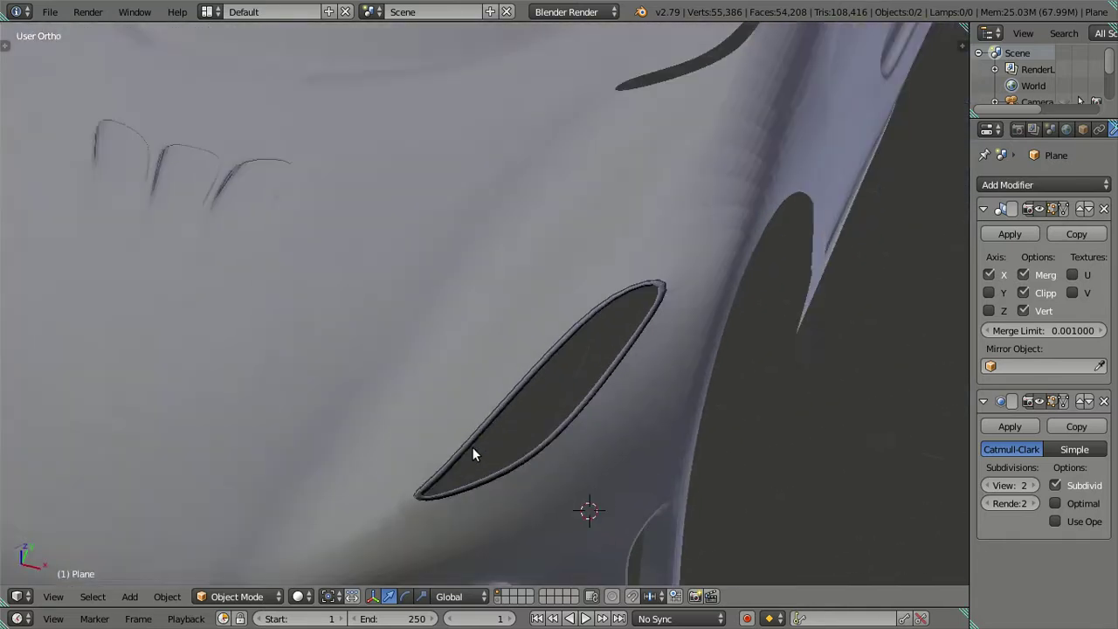
{"action": "scroll", "coordinate": [472, 454], "scroll_direction": "up", "scroll_amount": 3}
{"action": "key", "text": "Tab"}
{"action": "mouse_move", "coordinate": [749, 332]}
{"action": "middle_mouse_down"}
{"action": "mouse_move", "coordinate": [649, 349]}
{"action": "mouse_move", "coordinate": [718, 321]}
{"action": "middle_mouse_up"}
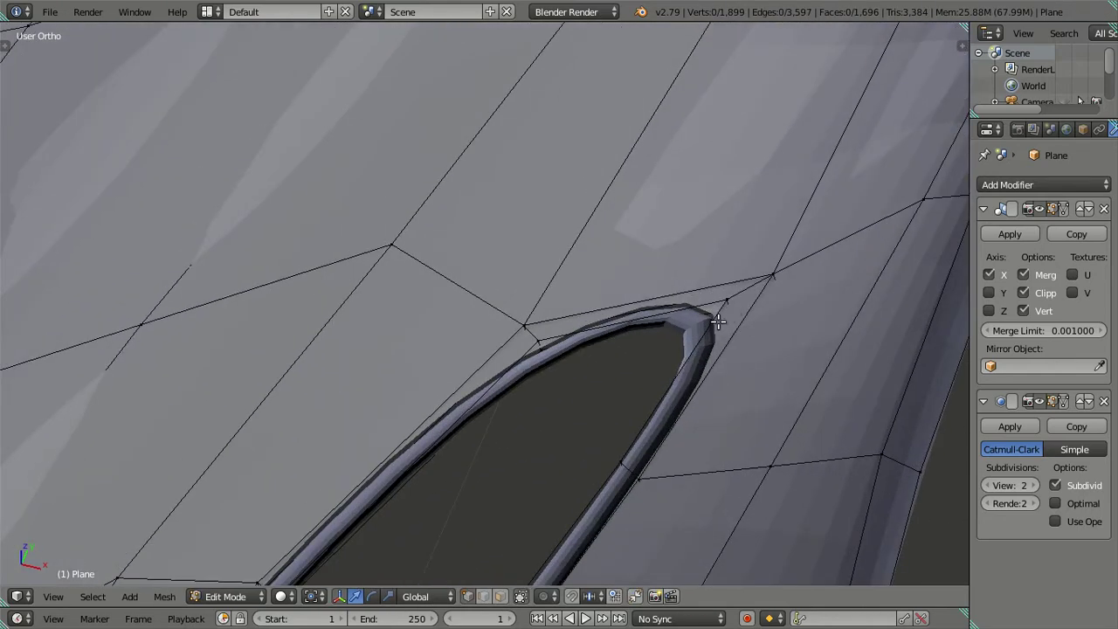
{"action": "key", "text": "ctrl+r"}
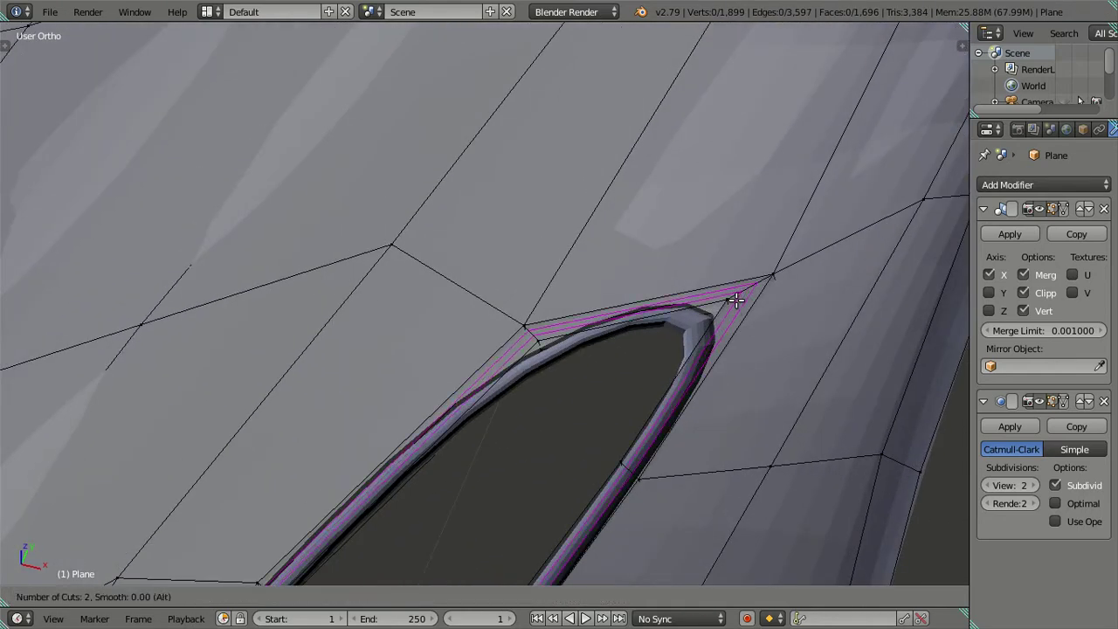
{"action": "left_click", "coordinate": [736, 300]}
{"action": "right_click", "coordinate": [729, 299]}
{"action": "mouse_move", "coordinate": [724, 299]}
{"action": "middle_mouse_down"}
{"action": "mouse_move", "coordinate": [711, 320]}
{"action": "mouse_move", "coordinate": [586, 387]}
{"action": "mouse_move", "coordinate": [611, 416]}
{"action": "mouse_move", "coordinate": [525, 277]}
{"action": "middle_mouse_up"}
{"action": "key", "text": "ctrl+r"}
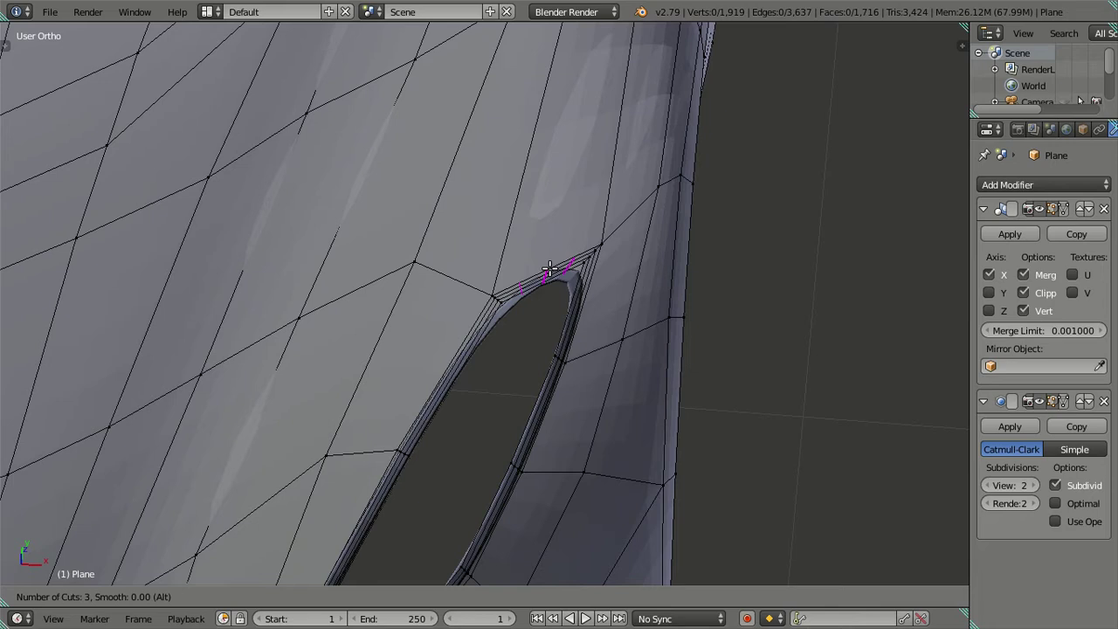
{"action": "right_click", "coordinate": [549, 268]}
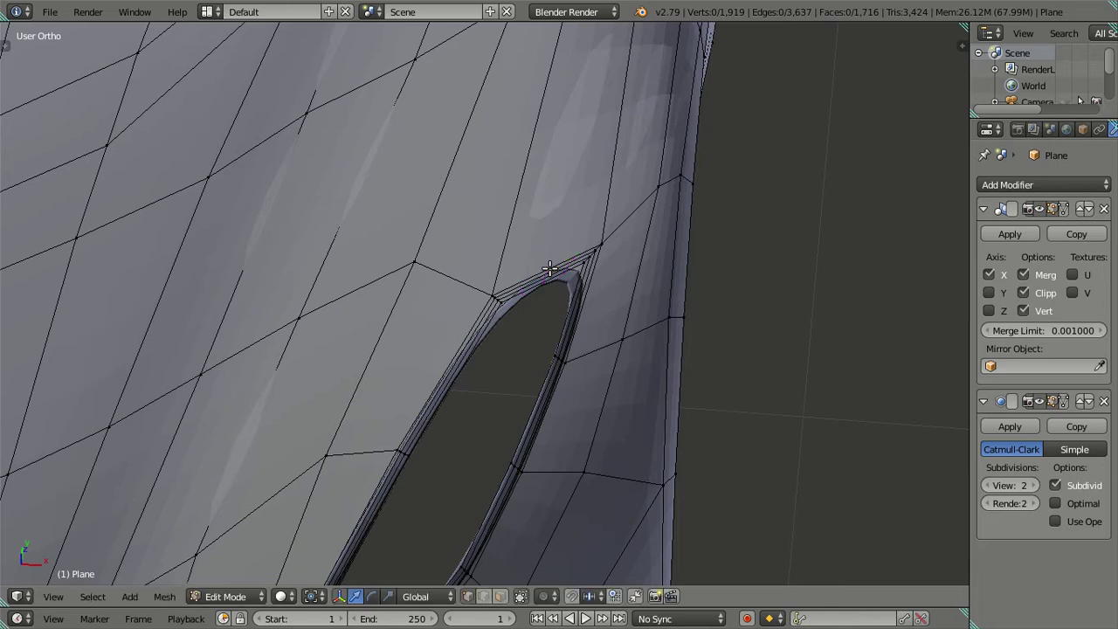
{"action": "key", "text": "KP_7"}
Add two more loop cuts near the headlight and its tip
{"action": "key", "text": "z"}
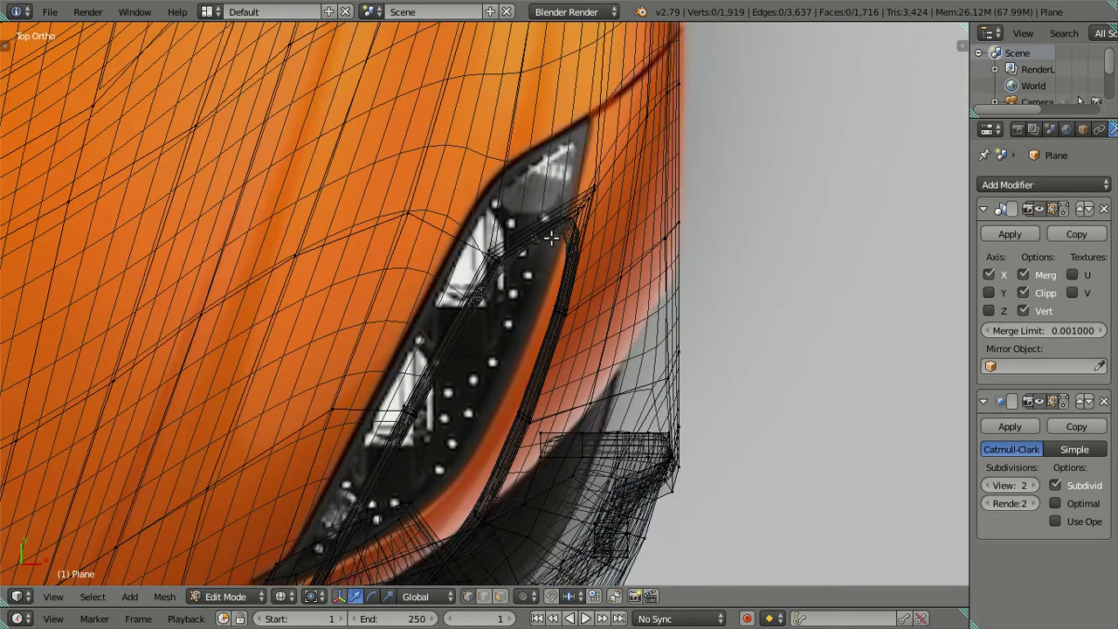
{"action": "key", "text": "z"}
{"action": "key", "text": "ctrl+r"}
{"action": "left_click", "coordinate": [554, 229]}
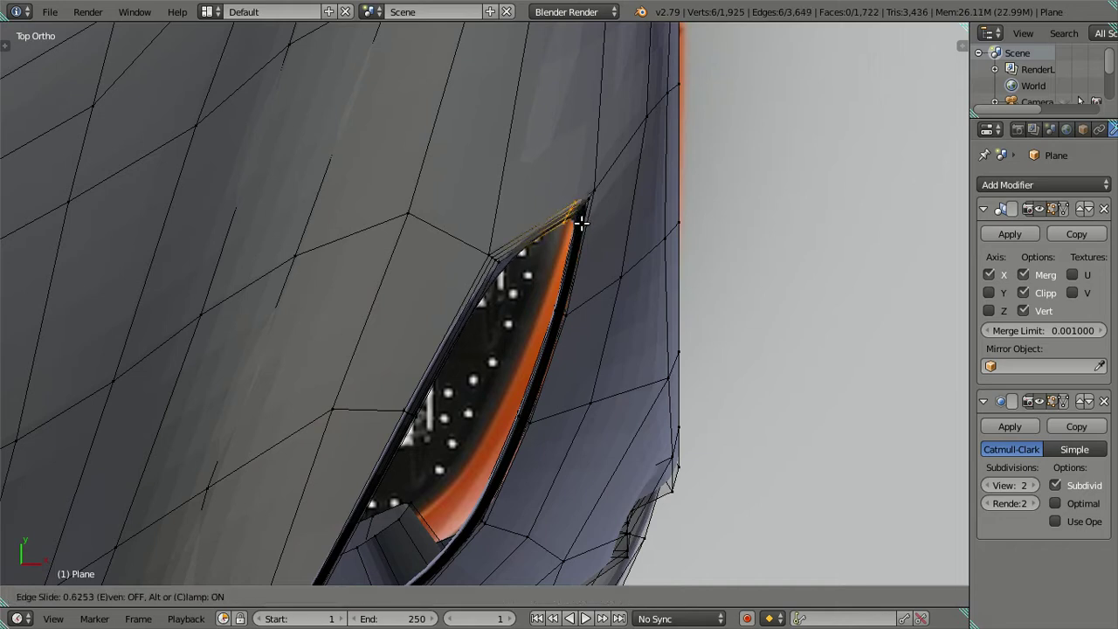
{"action": "left_click", "coordinate": [583, 223]}
{"action": "key", "text": "ctrl+r"}
{"action": "left_click", "coordinate": [587, 226]}
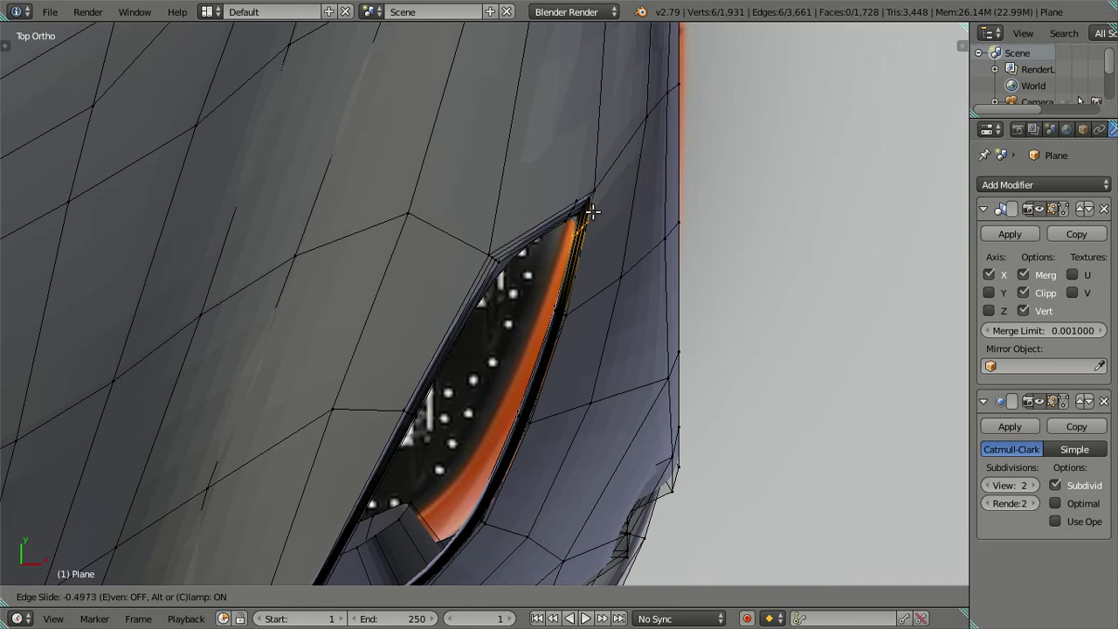
{"action": "left_click", "coordinate": [592, 208]}
Review the smoothed headlight opening from several angles in Object Mode
{"action": "scroll", "coordinate": [562, 311], "scroll_direction": "down", "scroll_amount": 2}
{"action": "middle_click_drag", "start_coordinate": [561, 311], "coordinate": [526, 373], "text": "shift"}
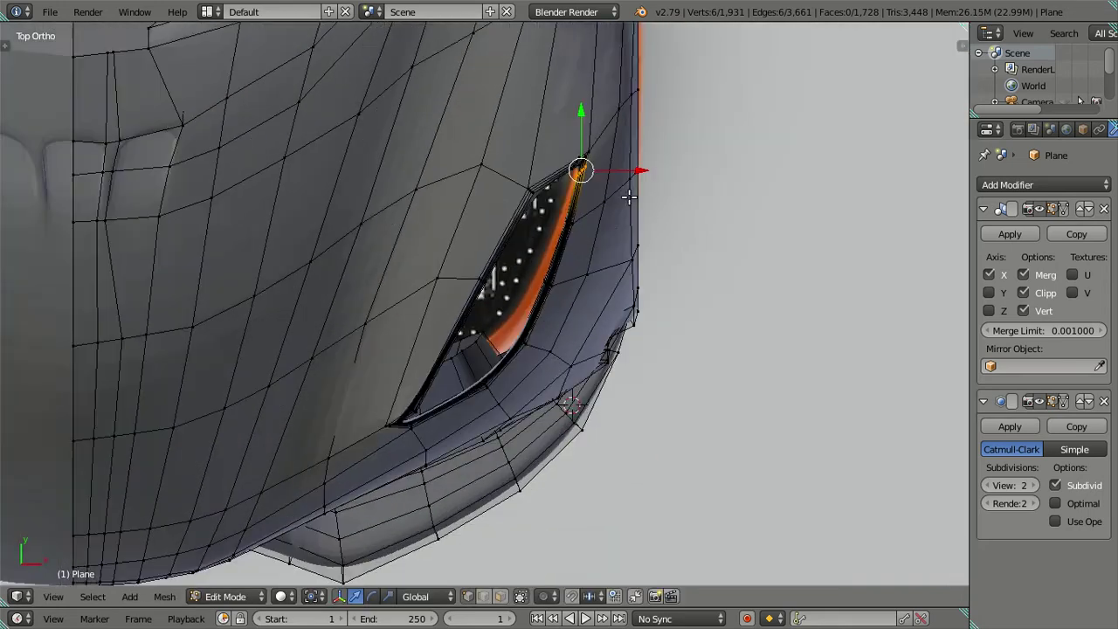
{"action": "scroll", "coordinate": [526, 373], "scroll_direction": "up", "scroll_amount": 2}
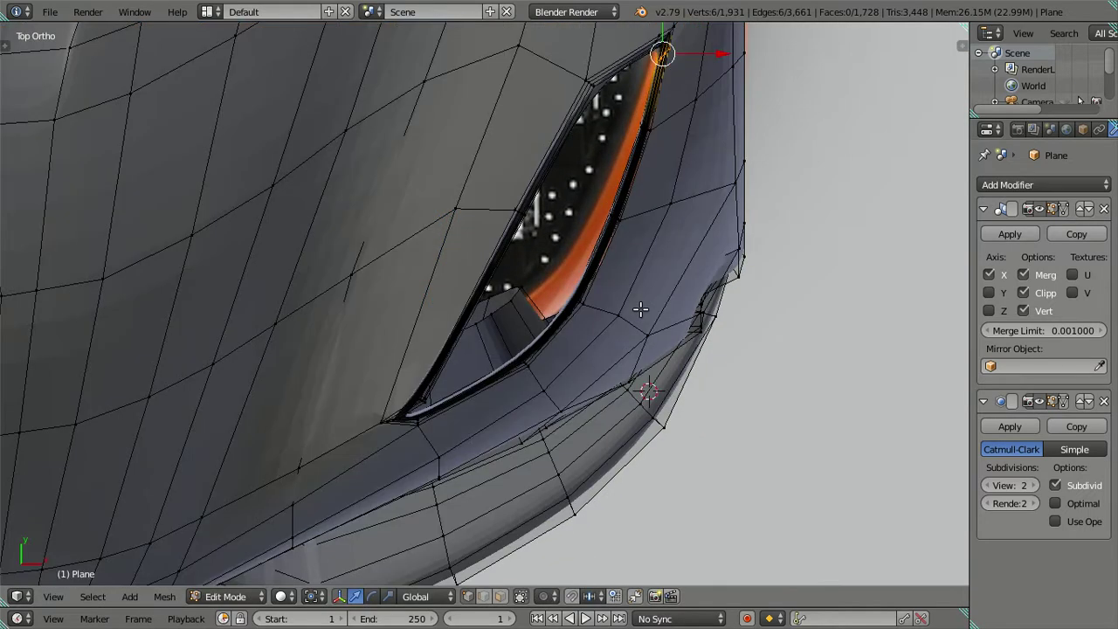
{"action": "key", "text": "Tab"}
{"action": "scroll", "coordinate": [650, 293], "scroll_direction": "down", "scroll_amount": 3}
{"action": "mouse_move", "coordinate": [650, 360]}
{"action": "middle_mouse_down"}
{"action": "mouse_move", "coordinate": [573, 316]}
{"action": "mouse_move", "coordinate": [496, 238]}
{"action": "middle_mouse_up"}
{"action": "scroll", "coordinate": [496, 238], "scroll_direction": "up", "scroll_amount": 3}
{"action": "scroll", "coordinate": [496, 237], "scroll_direction": "down", "scroll_amount": 2}
{"action": "middle_click_drag", "start_coordinate": [399, 215], "coordinate": [509, 352]}
{"action": "scroll", "coordinate": [509, 352], "scroll_direction": "up", "scroll_amount": 2}
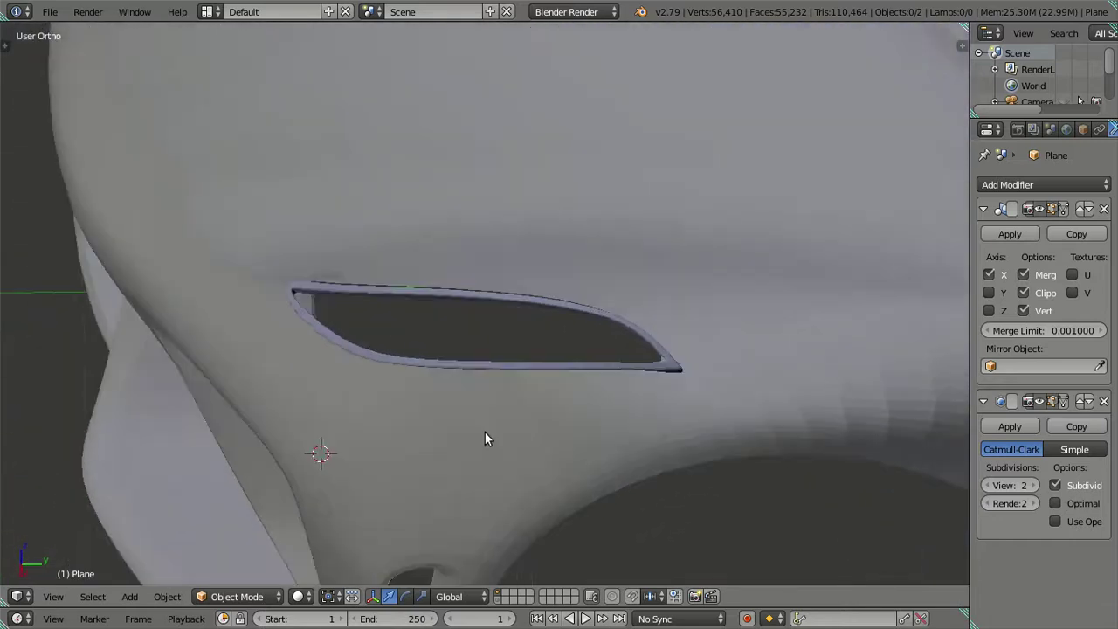
{"action": "scroll", "coordinate": [486, 440], "scroll_direction": "up", "scroll_amount": 1}
{"action": "mouse_move", "coordinate": [472, 410]}
{"action": "middle_mouse_down"}
{"action": "mouse_move", "coordinate": [427, 360]}
{"action": "mouse_move", "coordinate": [411, 423]}
{"action": "mouse_move", "coordinate": [452, 393]}
{"action": "mouse_move", "coordinate": [601, 393]}
{"action": "middle_mouse_up"}
Dissolve the extra edge loop around the headlight rim and set viewport subdivisions to 0
{"action": "key", "text": "Tab"}
{"action": "scroll", "coordinate": [705, 465], "scroll_direction": "up", "scroll_amount": 3}
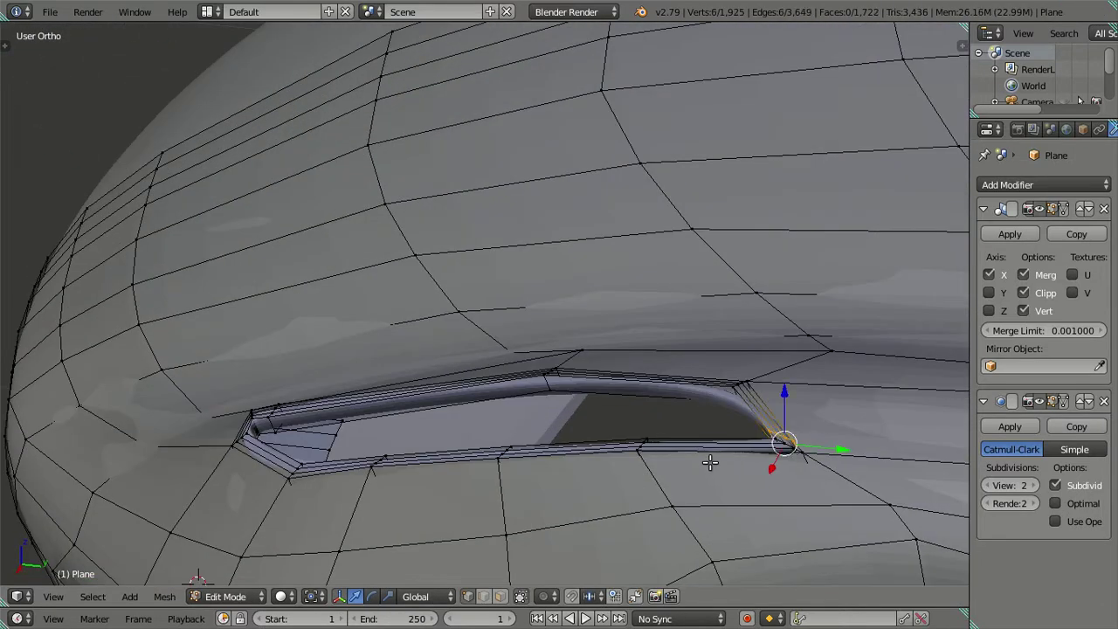
{"action": "middle_click_drag", "start_coordinate": [697, 451], "coordinate": [669, 469]}
{"action": "scroll", "coordinate": [768, 454], "scroll_direction": "up", "scroll_amount": 2}
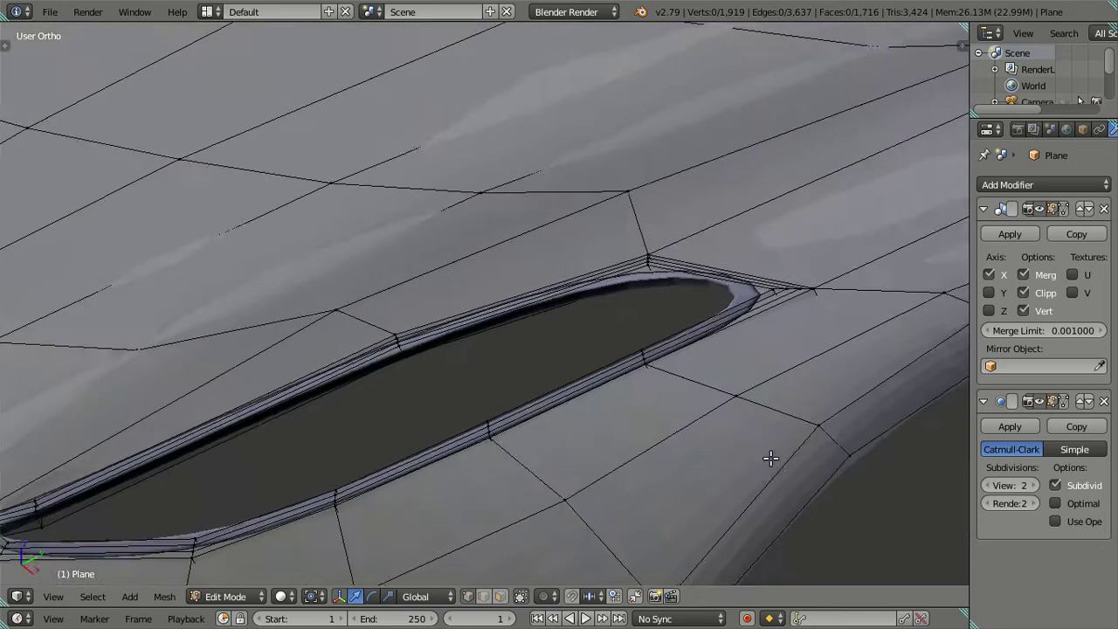
{"action": "scroll", "coordinate": [534, 349], "scroll_direction": "up", "scroll_amount": 2}
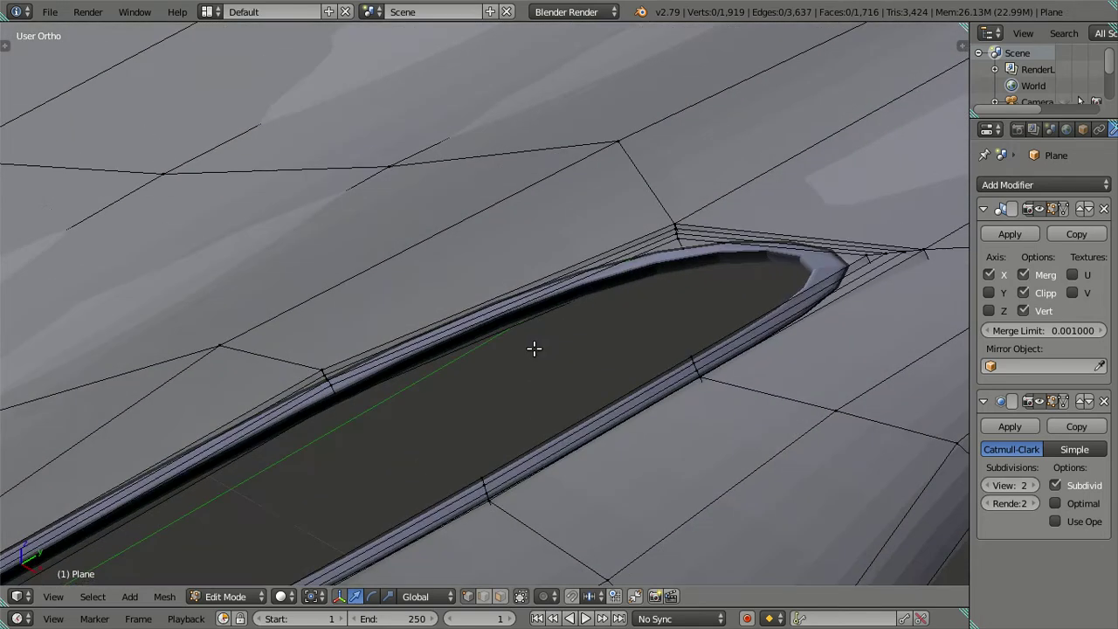
{"action": "left_click", "coordinate": [738, 345], "text": "alt"}
{"action": "key", "text": "ctrl+x"}
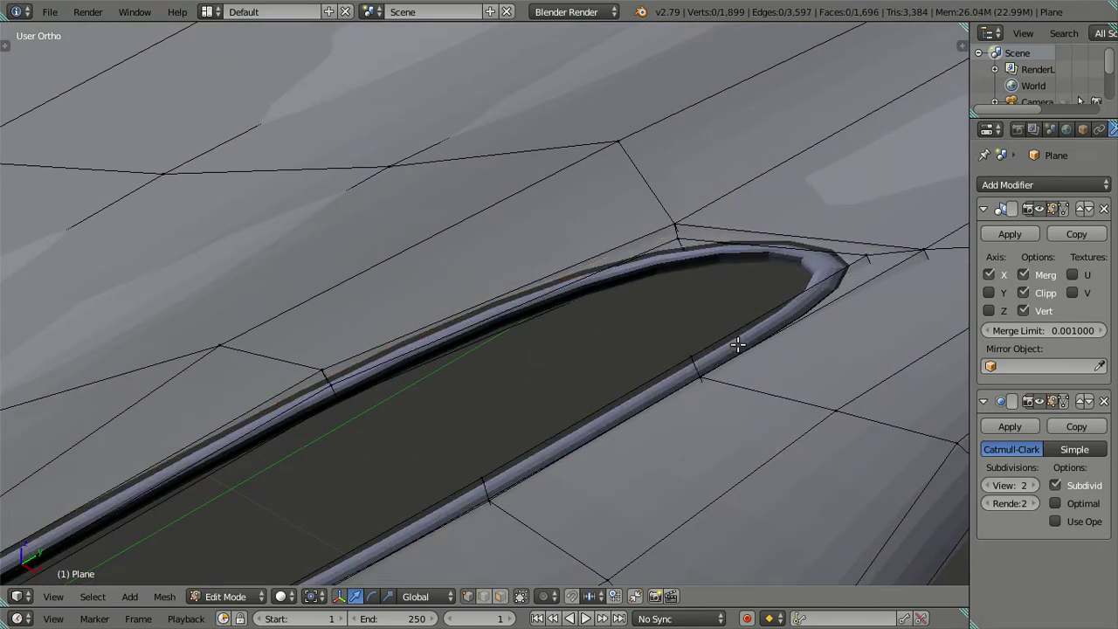
{"action": "left_click", "coordinate": [987, 485]}
{"action": "left_click", "coordinate": [987, 484]}
Select the headlight rim strip, dismiss the Ctrl+F face menu, then deselect everything
{"action": "scroll", "coordinate": [686, 431], "scroll_direction": "up", "scroll_amount": 2, "text": "shift"}
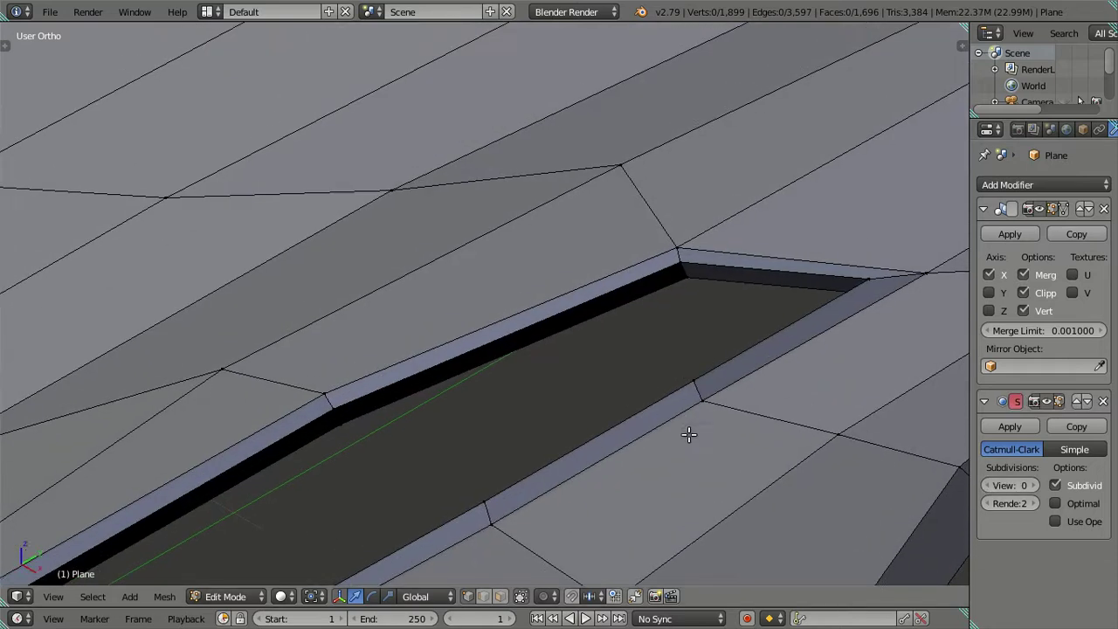
{"action": "key", "text": "ctrl+l"}
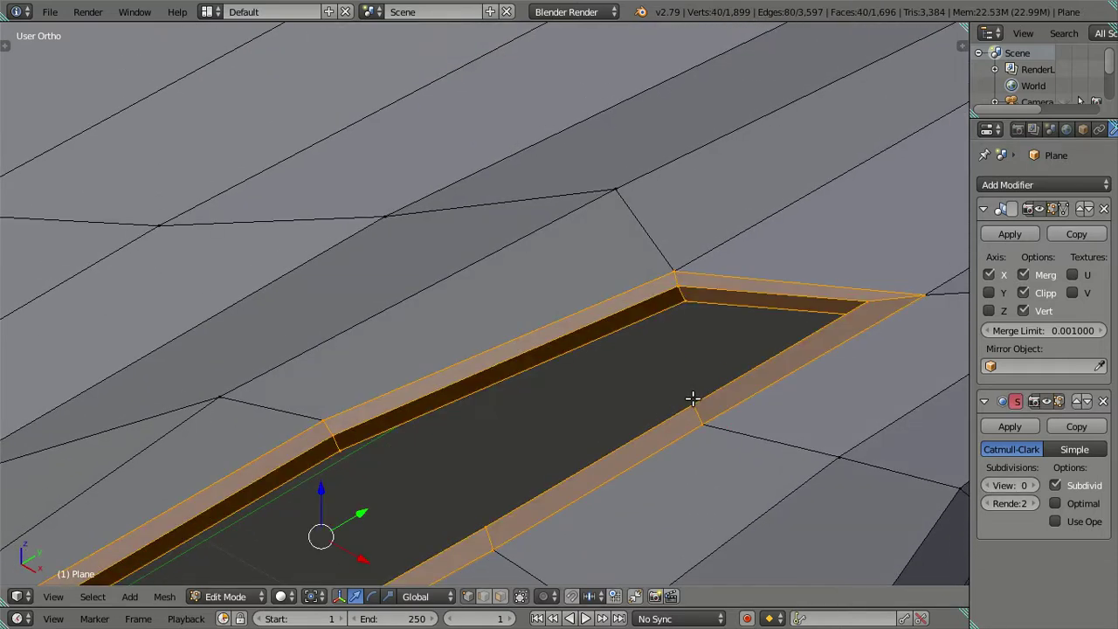
{"action": "key", "text": "ctrl+f"}
{"action": "left_click", "coordinate": [648, 179]}
{"action": "key", "text": "a"}
{"action": "mouse_move", "coordinate": [636, 180]}
{"action": "middle_mouse_down"}
{"action": "mouse_move", "coordinate": [499, 317]}
{"action": "mouse_move", "coordinate": [588, 407]}
{"action": "mouse_move", "coordinate": [667, 349]}
{"action": "mouse_move", "coordinate": [676, 329]}
{"action": "mouse_move", "coordinate": [636, 309]}
{"action": "middle_mouse_up"}
{"action": "scroll", "coordinate": [541, 307], "scroll_direction": "up", "scroll_amount": 5}
{"action": "mouse_move", "coordinate": [542, 307]}
{"action": "middle_mouse_down"}
{"action": "mouse_move", "coordinate": [469, 363]}
{"action": "mouse_move", "coordinate": [508, 346]}
{"action": "mouse_move", "coordinate": [529, 287]}
{"action": "mouse_move", "coordinate": [564, 358]}
{"action": "mouse_move", "coordinate": [574, 334]}
{"action": "mouse_move", "coordinate": [494, 364]}
{"action": "mouse_move", "coordinate": [491, 387]}
{"action": "mouse_move", "coordinate": [293, 230]}
{"action": "mouse_move", "coordinate": [436, 429]}
{"action": "mouse_move", "coordinate": [505, 403]}
{"action": "mouse_move", "coordinate": [574, 522]}
{"action": "mouse_move", "coordinate": [686, 567]}
{"action": "mouse_move", "coordinate": [715, 562]}
{"action": "mouse_move", "coordinate": [698, 553]}
{"action": "mouse_move", "coordinate": [673, 40]}
{"action": "mouse_move", "coordinate": [697, 56]}
{"action": "middle_mouse_up"}
Select a second inner loop, inspect it from several angles, and turn off window fullscreen
{"action": "left_click", "coordinate": [501, 408], "text": "alt+shift"}
{"action": "scroll", "coordinate": [387, 462], "scroll_direction": "down", "scroll_amount": 3}
{"action": "mouse_move", "coordinate": [387, 462]}
{"action": "middle_mouse_down"}
{"action": "mouse_move", "coordinate": [370, 451]}
{"action": "mouse_move", "coordinate": [459, 457]}
{"action": "mouse_move", "coordinate": [498, 431]}
{"action": "mouse_move", "coordinate": [449, 326]}
{"action": "mouse_move", "coordinate": [338, 268]}
{"action": "middle_mouse_up"}
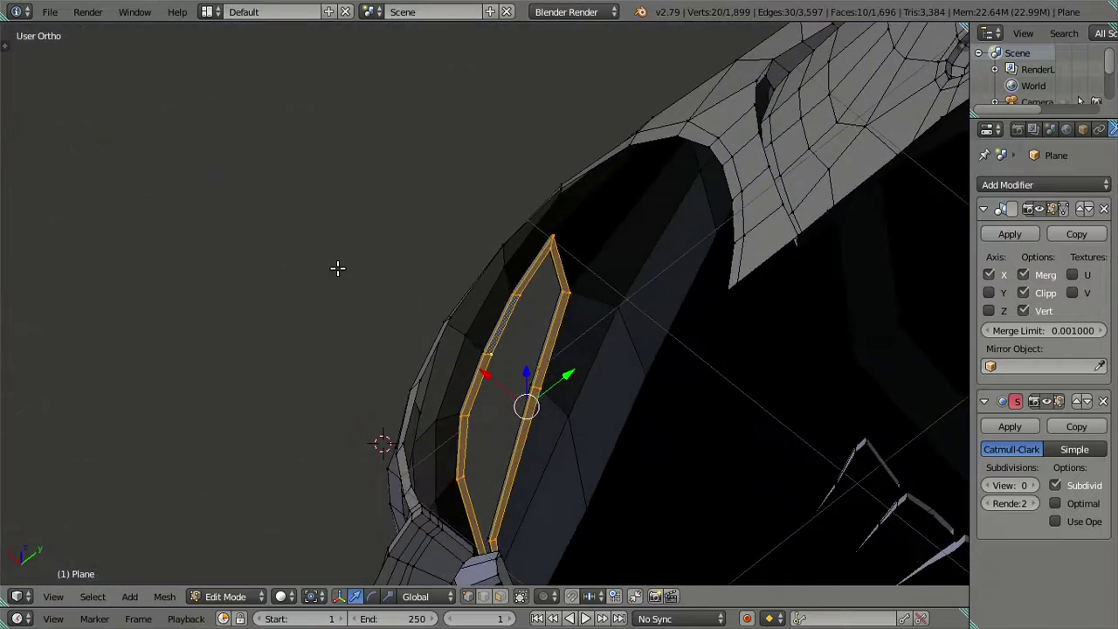
{"action": "scroll", "coordinate": [450, 343], "scroll_direction": "up", "scroll_amount": 3}
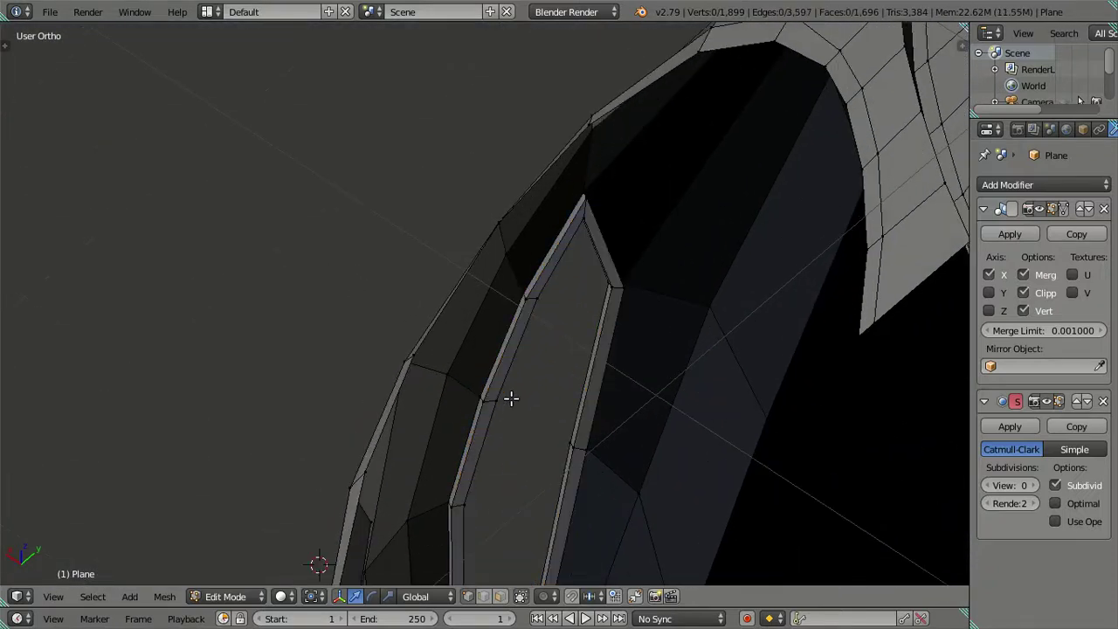
{"action": "middle_click_drag", "start_coordinate": [490, 425], "coordinate": [485, 415]}
{"action": "middle_click_drag", "start_coordinate": [524, 445], "coordinate": [606, 484]}
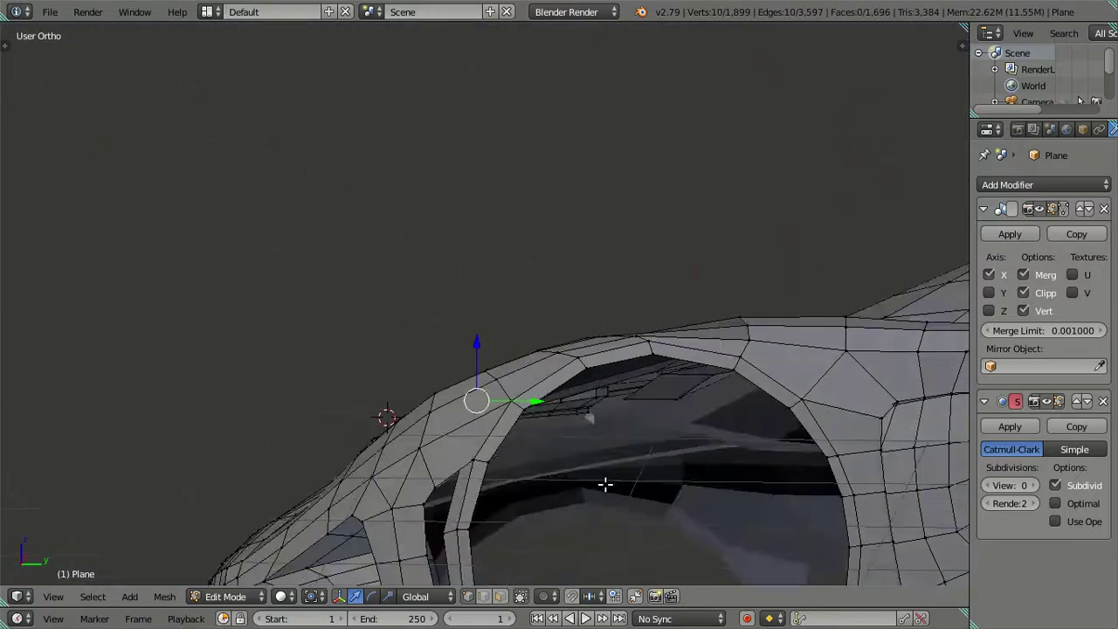
{"action": "scroll", "coordinate": [644, 519], "scroll_direction": "up", "scroll_amount": 3}
{"action": "mouse_move", "coordinate": [644, 519]}
{"action": "middle_mouse_down"}
{"action": "mouse_move", "coordinate": [454, 462]}
{"action": "mouse_move", "coordinate": [437, 476]}
{"action": "middle_mouse_up"}
{"action": "scroll", "coordinate": [478, 463], "scroll_direction": "up", "scroll_amount": 2}
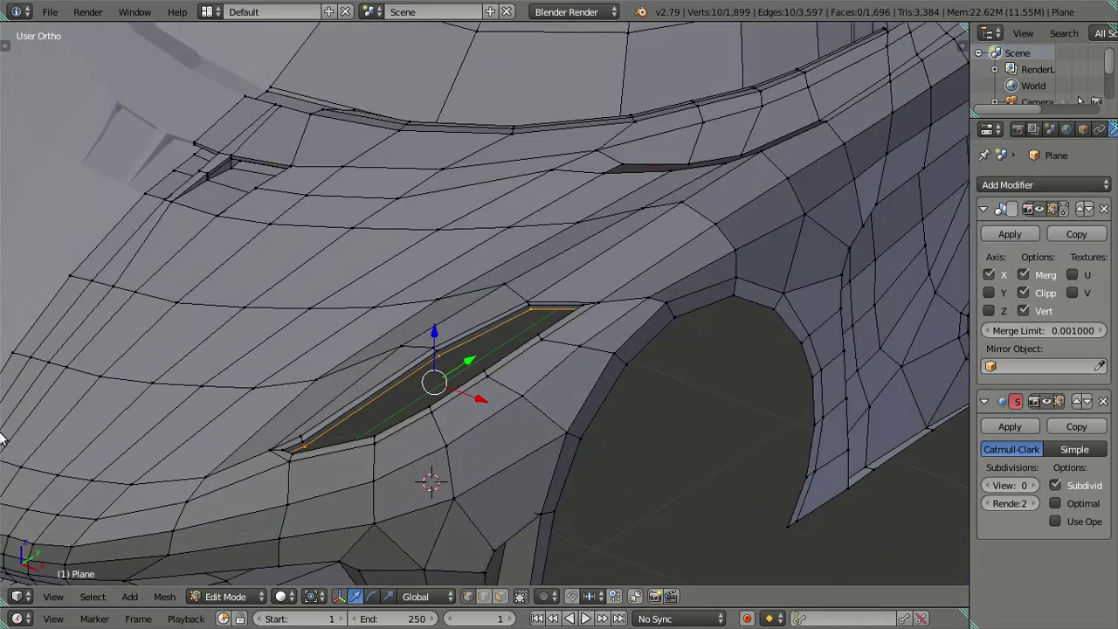
{"action": "left_click", "coordinate": [146, 15]}
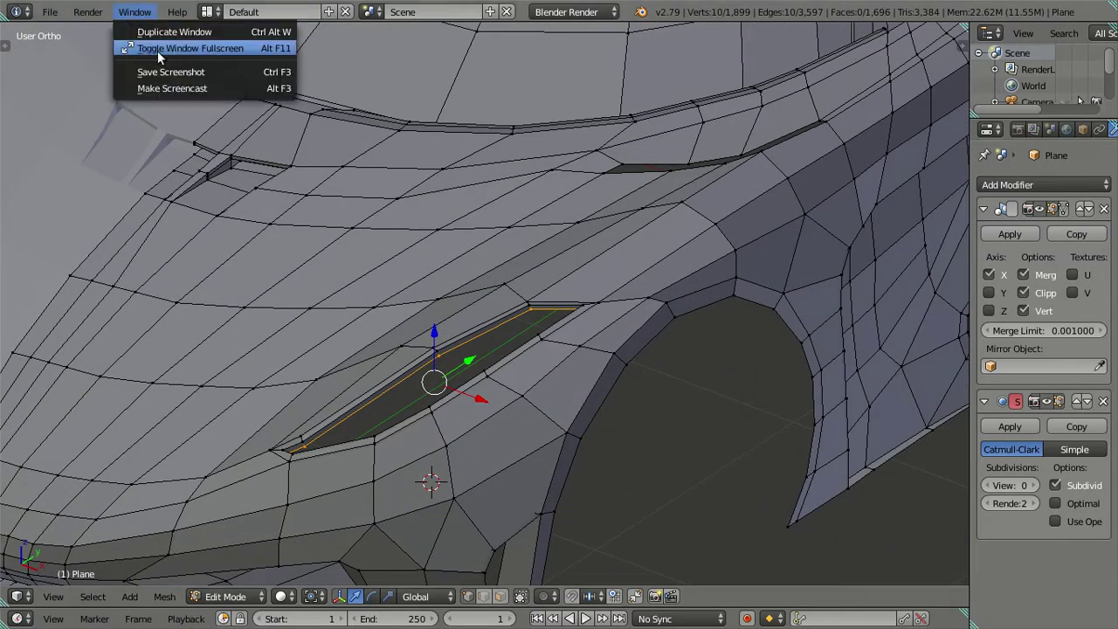
{"action": "left_click", "coordinate": [160, 52]}
Minimize Blender, open 7kv2d0fc-900.jpg, zoom in on the headlight, then close the viewer
{"action": "left_click", "coordinate": [27, 10]}
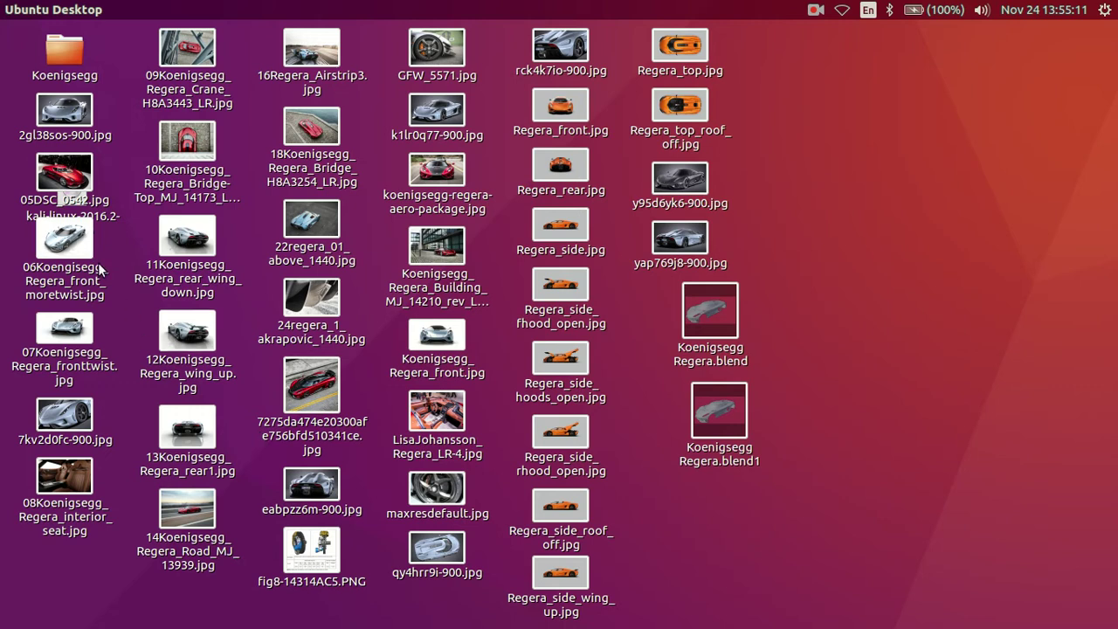
{"action": "left_click", "coordinate": [62, 420]}
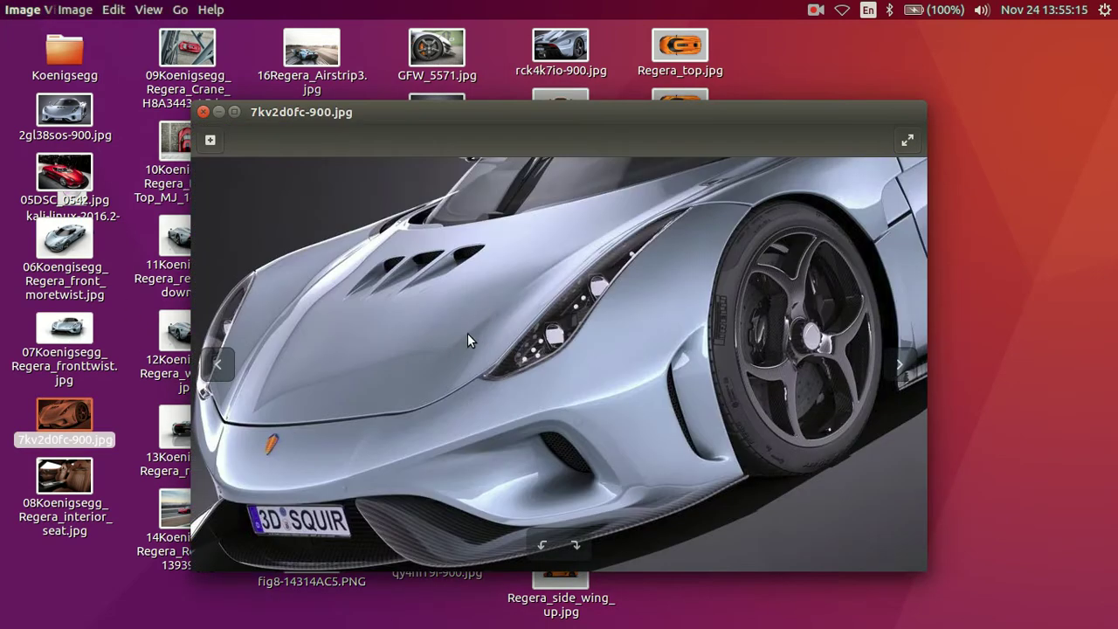
{"action": "scroll", "coordinate": [527, 328], "scroll_direction": "up", "scroll_amount": 2}
{"action": "scroll", "coordinate": [558, 341], "scroll_direction": "up", "scroll_amount": 2}
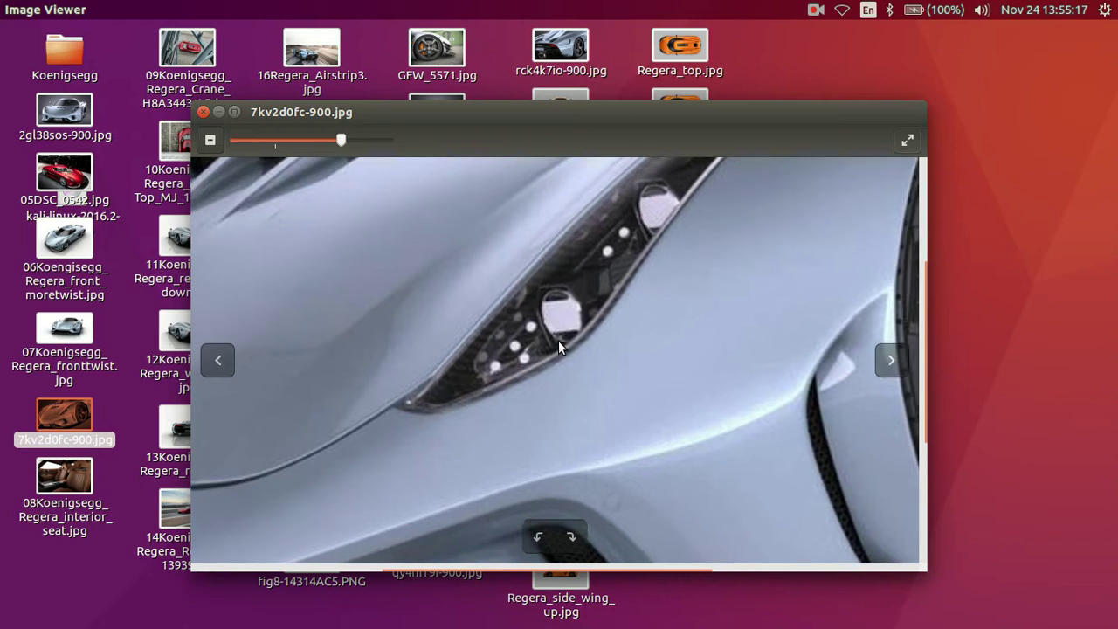
{"action": "scroll", "coordinate": [558, 341], "scroll_direction": "up", "scroll_amount": 1}
{"action": "scroll", "coordinate": [582, 376], "scroll_direction": "up", "scroll_amount": 1}
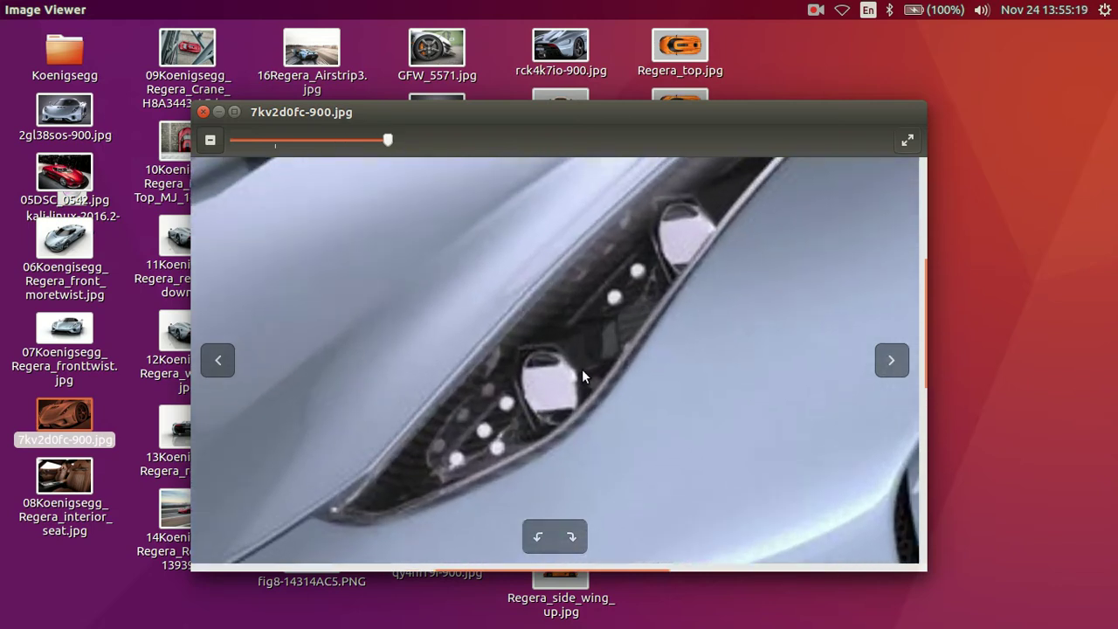
{"action": "scroll", "coordinate": [683, 249], "scroll_direction": "down", "scroll_amount": 1}
{"action": "scroll", "coordinate": [668, 266], "scroll_direction": "down", "scroll_amount": 1}
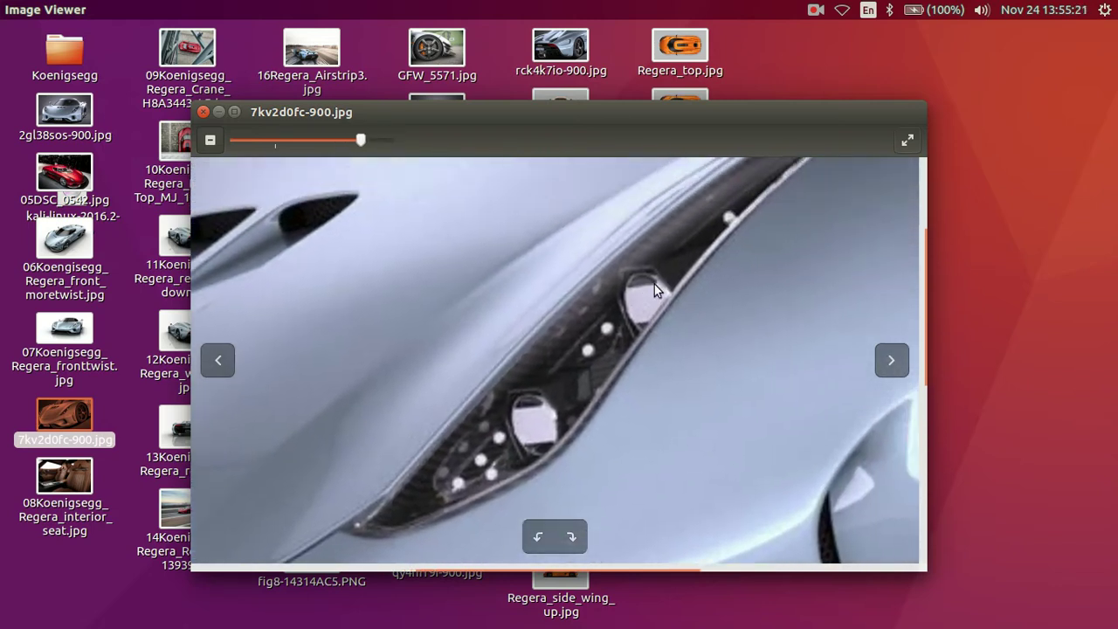
{"action": "scroll", "coordinate": [651, 287], "scroll_direction": "down", "scroll_amount": 2}
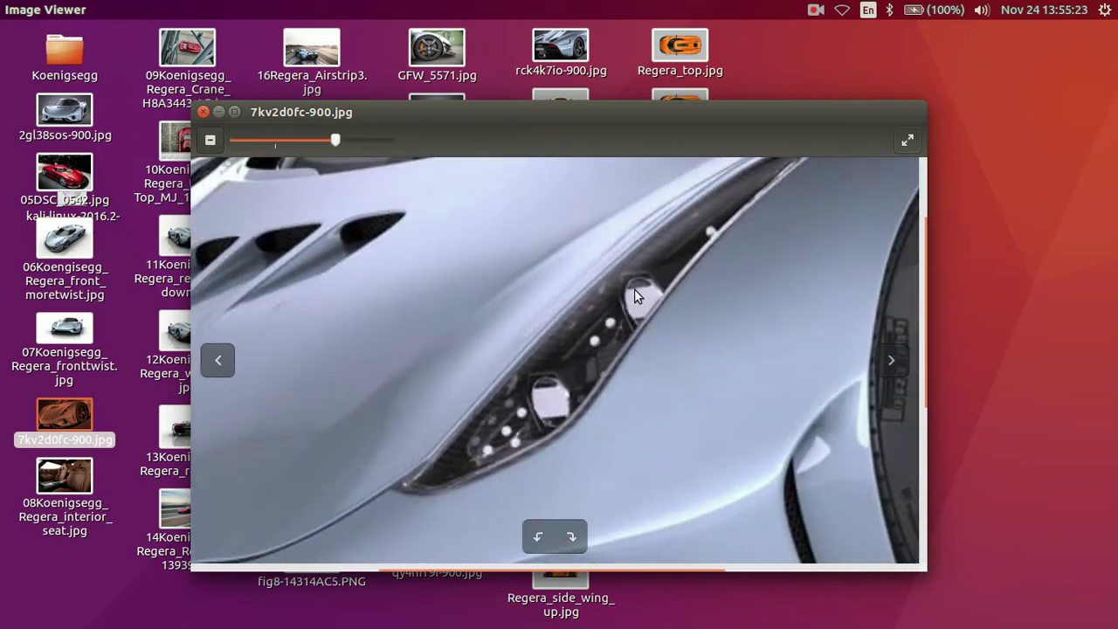
{"action": "scroll", "coordinate": [649, 289], "scroll_direction": "down", "scroll_amount": 2}
{"action": "scroll", "coordinate": [650, 298], "scroll_direction": "down", "scroll_amount": 2}
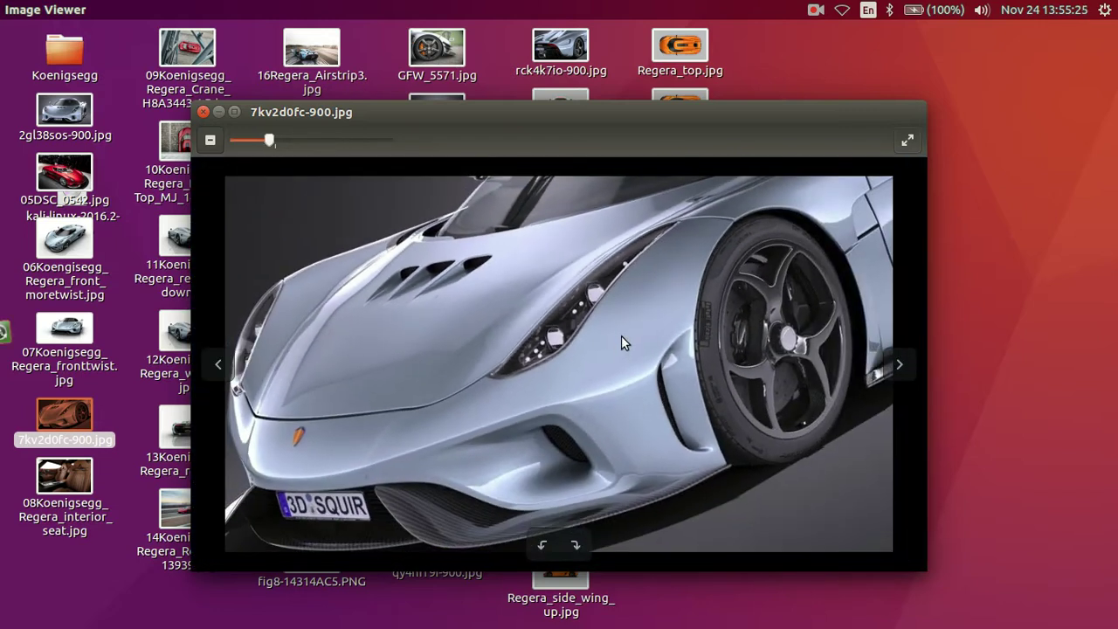
{"action": "scroll", "coordinate": [675, 288], "scroll_direction": "up", "scroll_amount": 1}
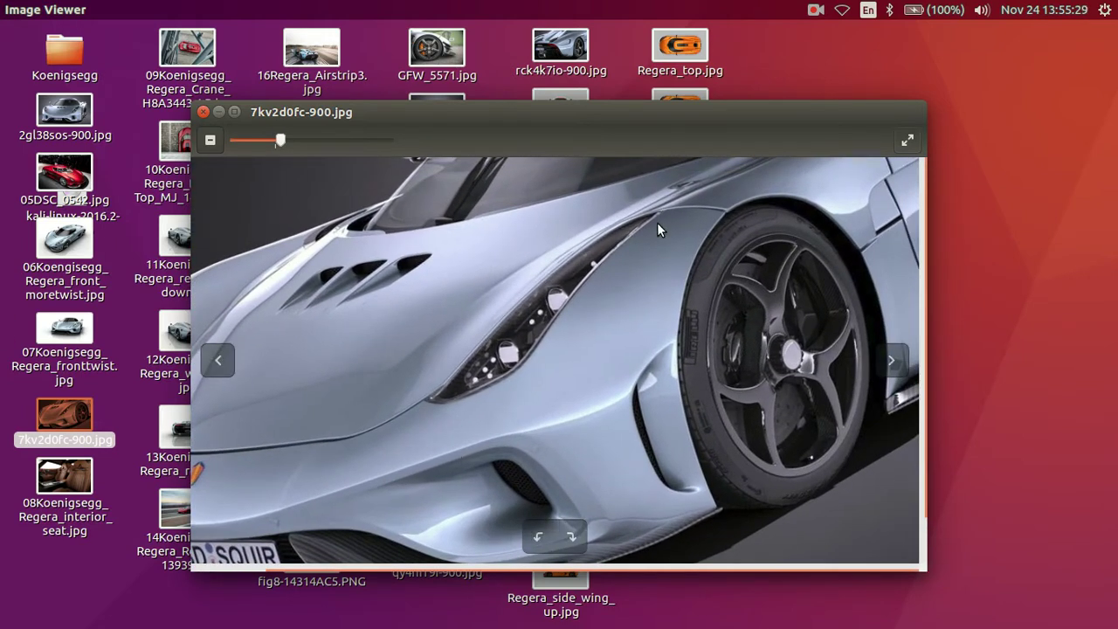
{"action": "left_click", "coordinate": [202, 111]}
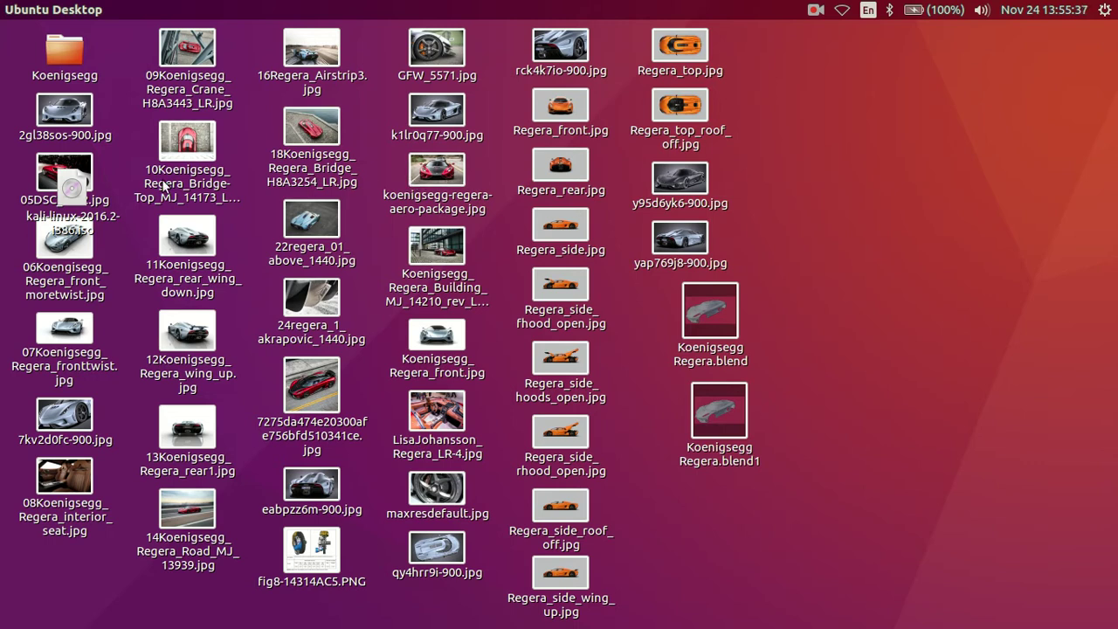
View the koenigsegg-regera-aero-package.jpg photo zoomed in, then close it
{"action": "left_click", "coordinate": [417, 181]}
{"action": "key", "text": "Return"}
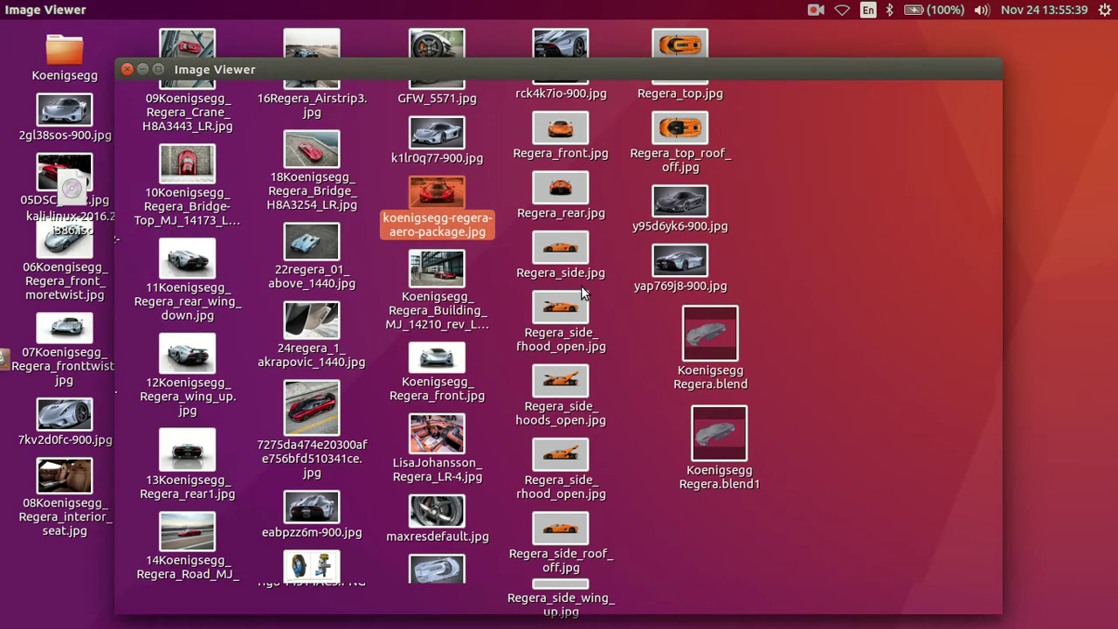
{"action": "scroll", "coordinate": [639, 344], "scroll_direction": "up", "scroll_amount": 1}
{"action": "scroll", "coordinate": [769, 349], "scroll_direction": "up", "scroll_amount": 1}
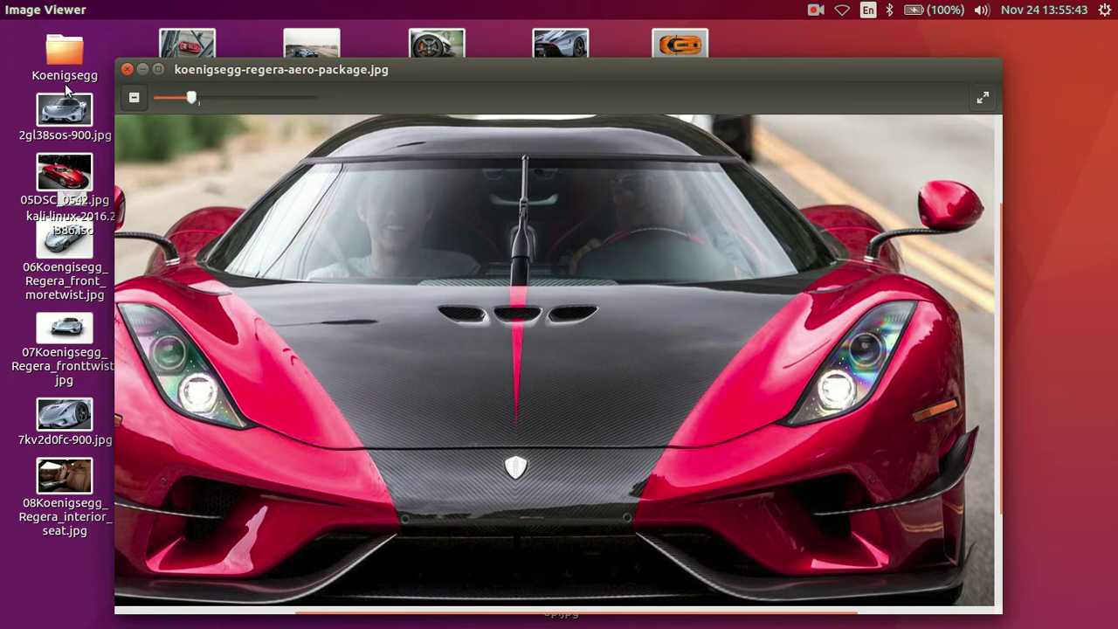
{"action": "left_click", "coordinate": [127, 70]}
Zoom the 05DSC_0542.jpg photo in on the red car's headlight and hood, then quit the Software Updater
{"action": "left_click", "coordinate": [65, 175]}
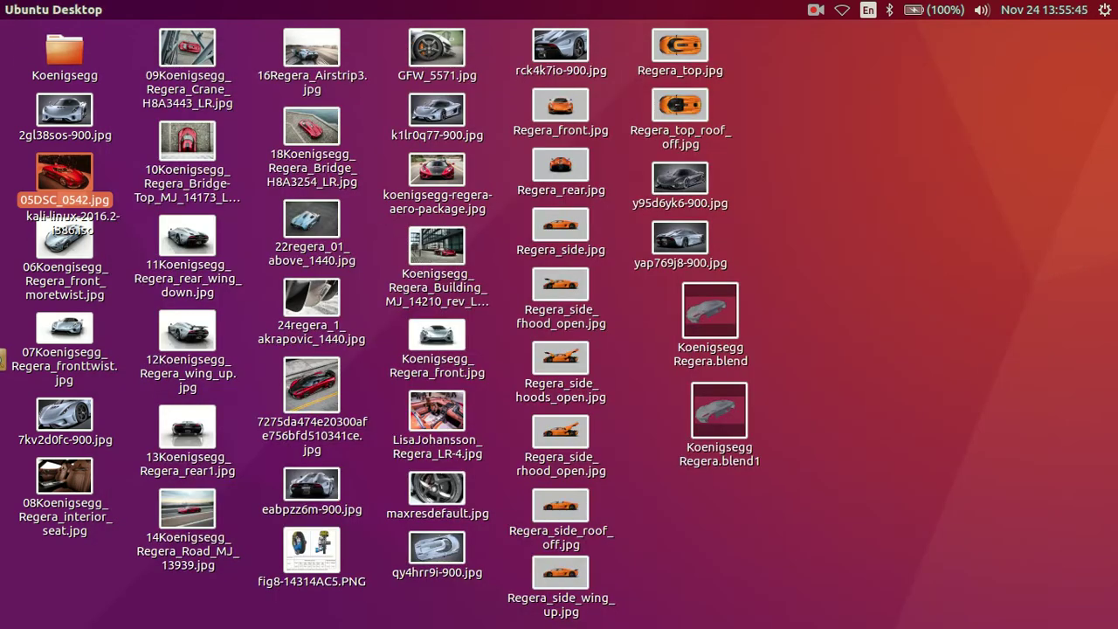
{"action": "key", "text": "Return"}
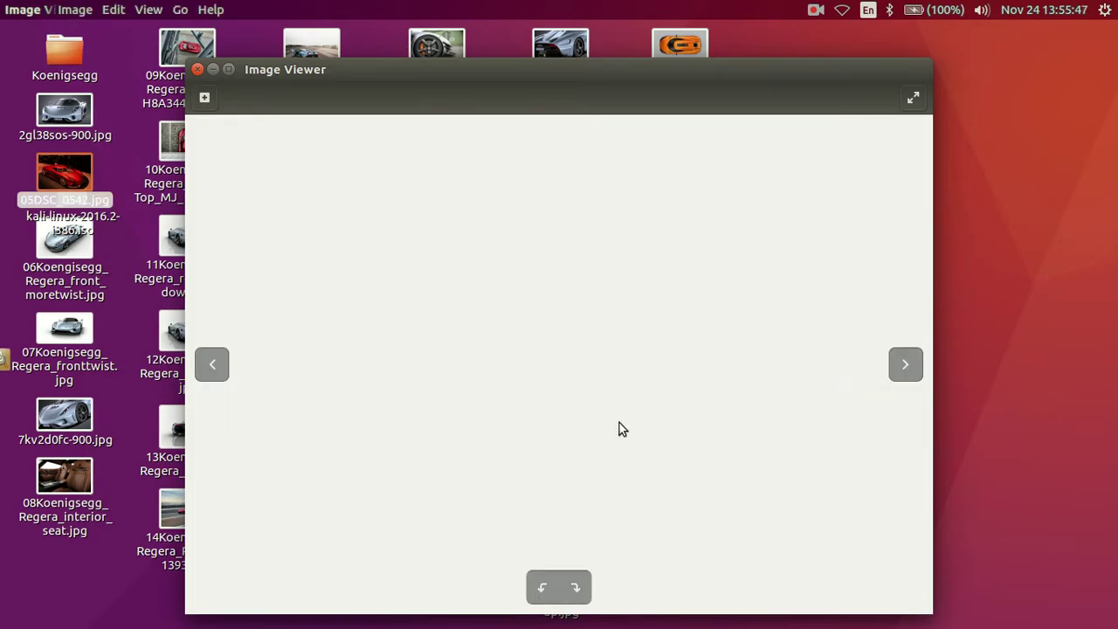
{"action": "scroll", "coordinate": [626, 413], "scroll_direction": "up", "scroll_amount": 1}
{"action": "scroll", "coordinate": [594, 424], "scroll_direction": "up", "scroll_amount": 1}
{"action": "scroll", "coordinate": [554, 435], "scroll_direction": "up", "scroll_amount": 1}
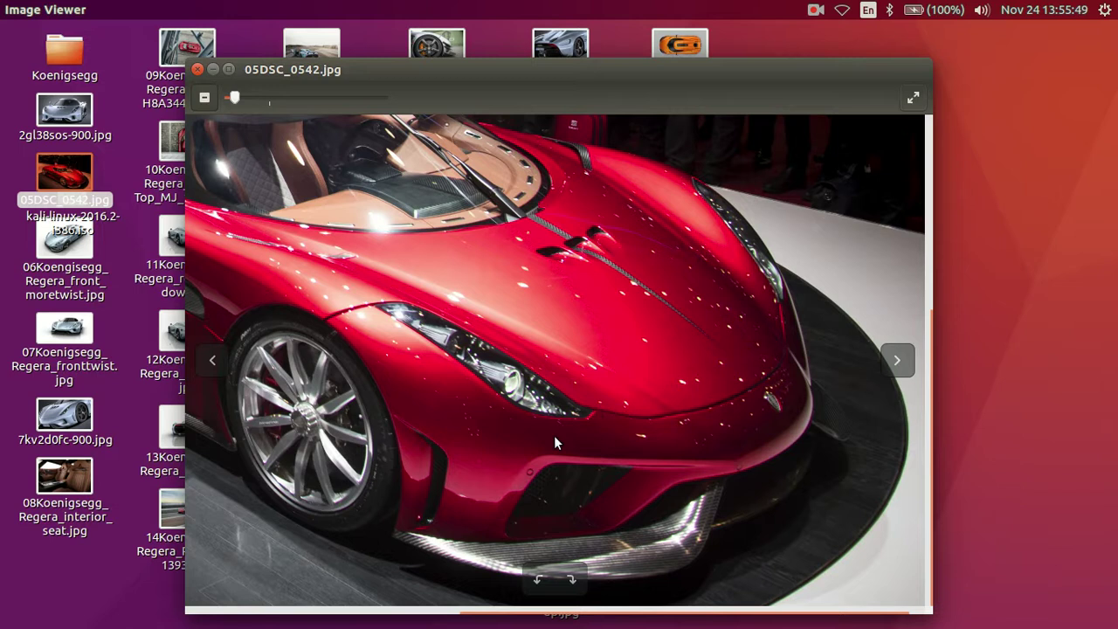
{"action": "scroll", "coordinate": [552, 443], "scroll_direction": "up", "scroll_amount": 1}
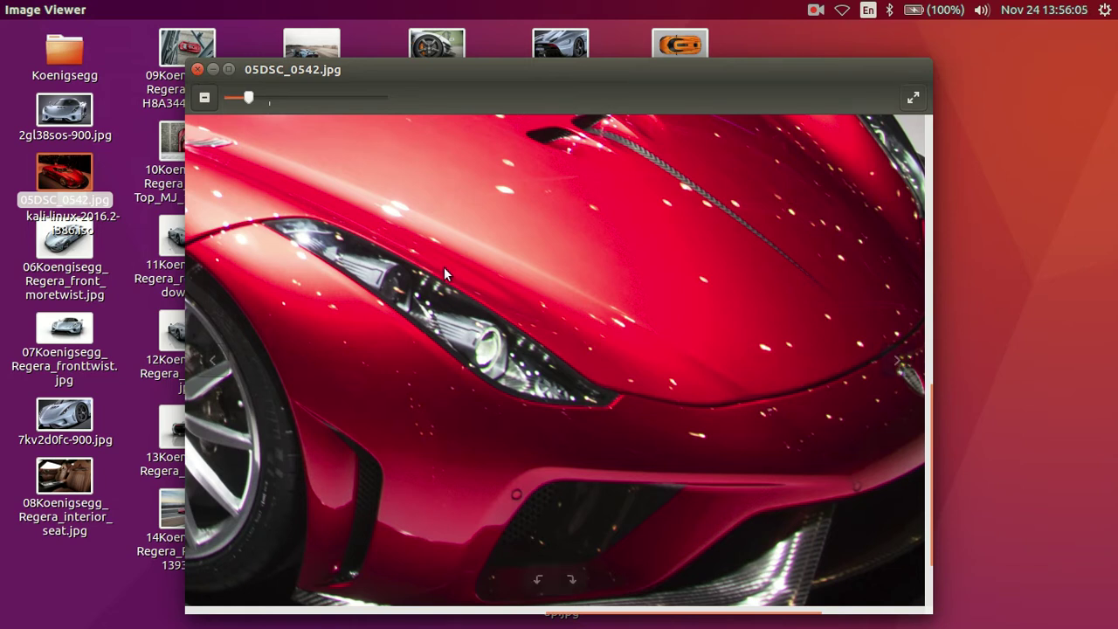
{"action": "left_click_drag", "start_coordinate": [444, 275], "coordinate": [461, 398]}
{"action": "left_click_drag", "start_coordinate": [716, 412], "coordinate": [683, 374]}
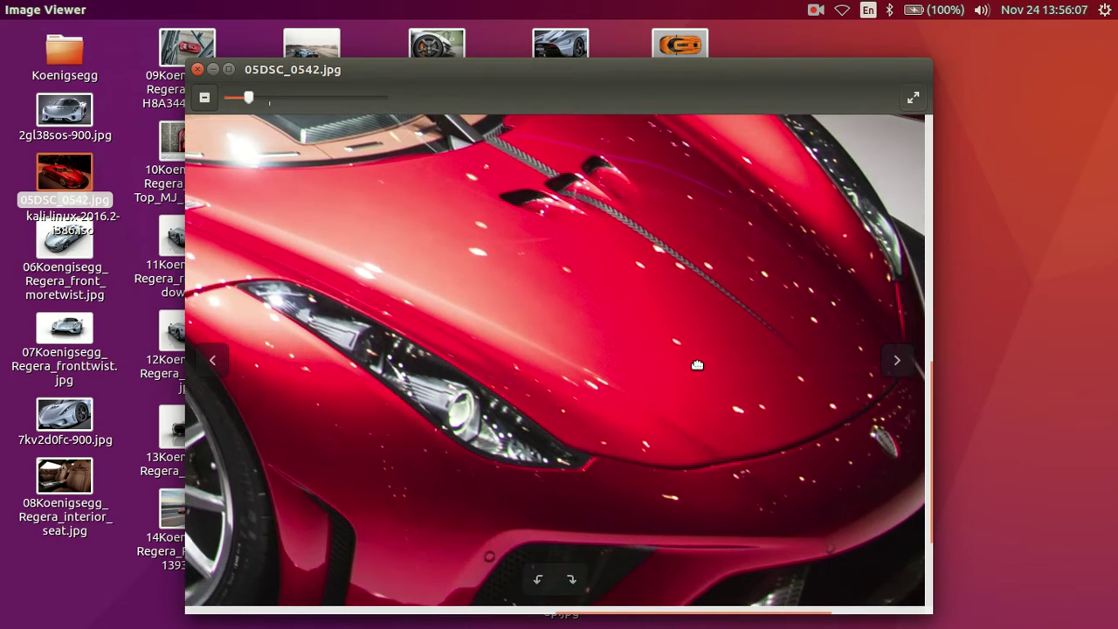
{"action": "scroll", "coordinate": [600, 411], "scroll_direction": "up", "scroll_amount": 3}
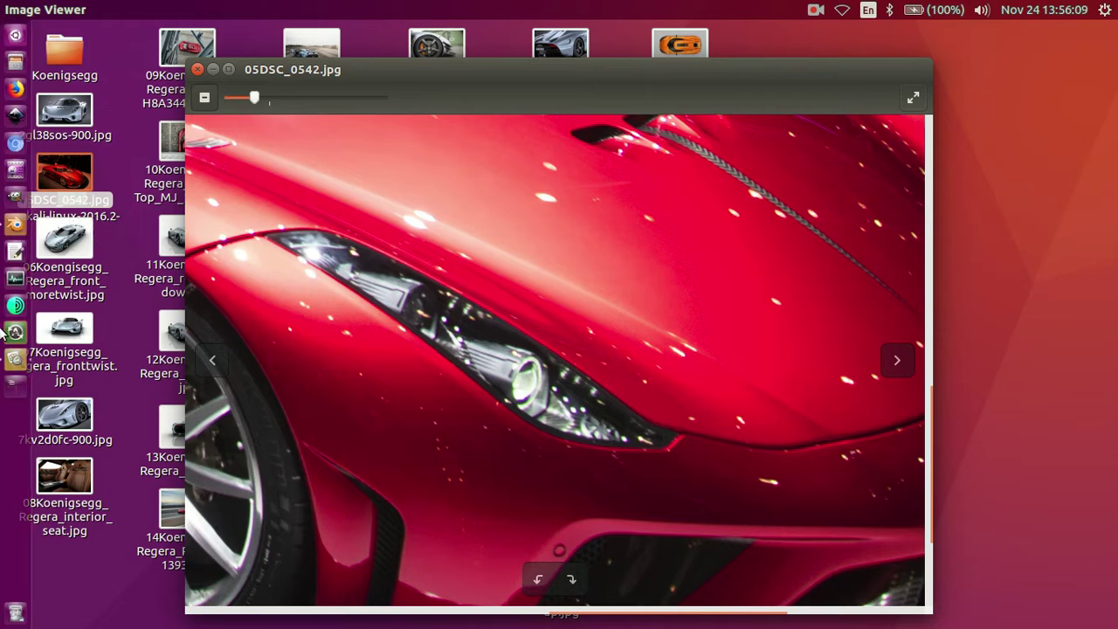
{"action": "right_click", "coordinate": [20, 334]}
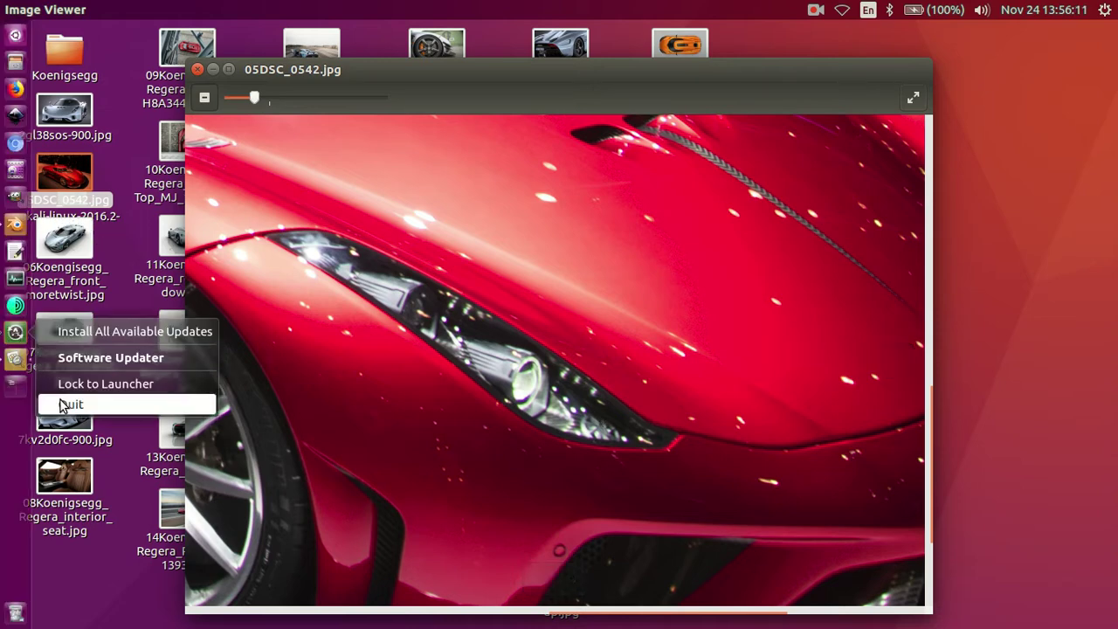
{"action": "left_click", "coordinate": [79, 403]}
Return to Blender and orbit from the wheel arch around to the narrow body slot
{"action": "left_click", "coordinate": [16, 227]}
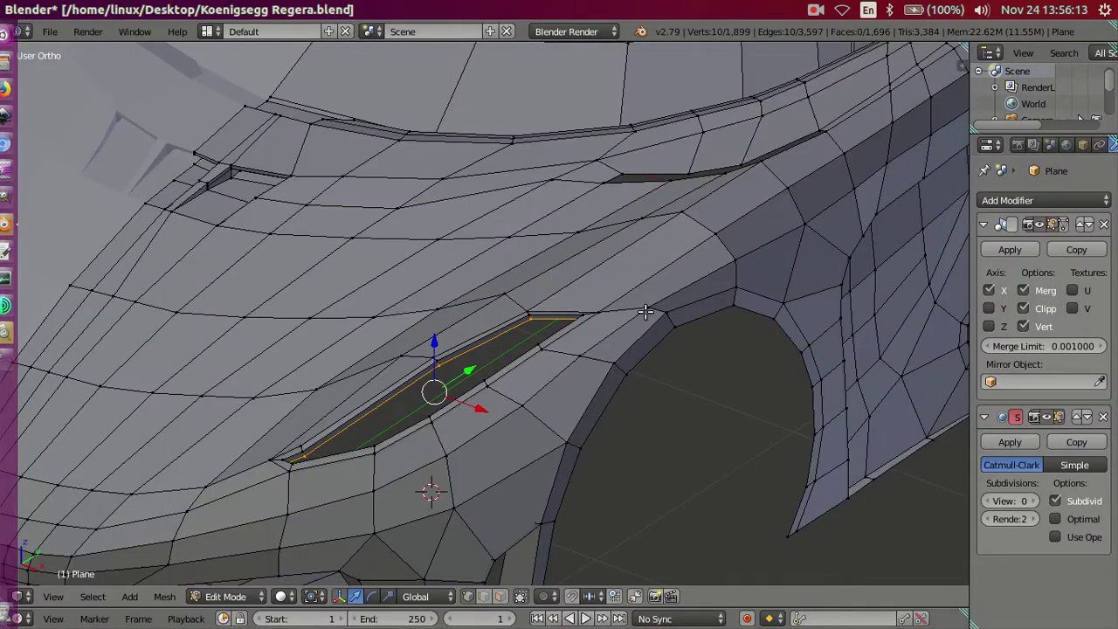
{"action": "scroll", "coordinate": [465, 245], "scroll_direction": "up", "scroll_amount": 2}
{"action": "mouse_move", "coordinate": [466, 245]}
{"action": "middle_mouse_down"}
{"action": "mouse_move", "coordinate": [449, 222]}
{"action": "mouse_move", "coordinate": [497, 227]}
{"action": "mouse_move", "coordinate": [477, 206]}
{"action": "mouse_move", "coordinate": [482, 242]}
{"action": "mouse_move", "coordinate": [534, 222]}
{"action": "middle_mouse_up"}
{"action": "scroll", "coordinate": [450, 300], "scroll_direction": "up", "scroll_amount": 2}
{"action": "mouse_move", "coordinate": [450, 300]}
{"action": "middle_mouse_down"}
{"action": "mouse_move", "coordinate": [466, 292]}
{"action": "mouse_move", "coordinate": [439, 279]}
{"action": "mouse_move", "coordinate": [429, 299]}
{"action": "mouse_move", "coordinate": [567, 305]}
{"action": "mouse_move", "coordinate": [672, 267]}
{"action": "mouse_move", "coordinate": [649, 247]}
{"action": "mouse_move", "coordinate": [574, 247]}
{"action": "mouse_move", "coordinate": [439, 323]}
{"action": "mouse_move", "coordinate": [435, 283]}
{"action": "mouse_move", "coordinate": [411, 320]}
{"action": "mouse_move", "coordinate": [457, 302]}
{"action": "mouse_move", "coordinate": [431, 274]}
{"action": "middle_mouse_up"}
{"action": "scroll", "coordinate": [566, 305], "scroll_direction": "down", "scroll_amount": 3}
{"action": "scroll", "coordinate": [574, 247], "scroll_direction": "up", "scroll_amount": 2}
{"action": "scroll", "coordinate": [436, 283], "scroll_direction": "down", "scroll_amount": 3}
{"action": "scroll", "coordinate": [411, 320], "scroll_direction": "up", "scroll_amount": 3}
{"action": "scroll", "coordinate": [457, 301], "scroll_direction": "down", "scroll_amount": 3}
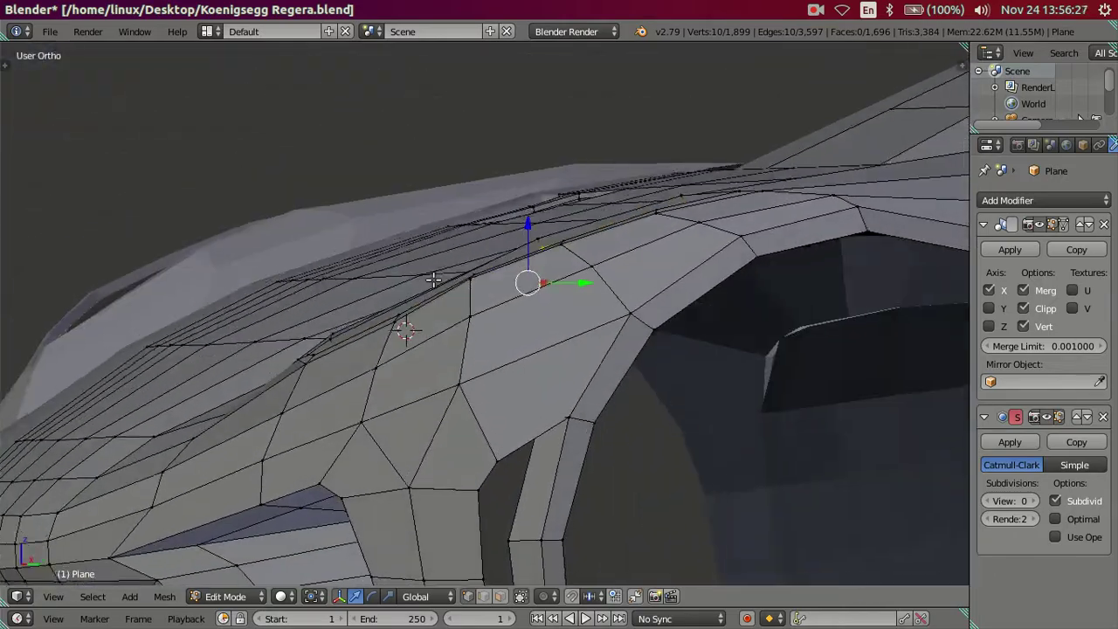
{"action": "scroll", "coordinate": [429, 279], "scroll_direction": "up", "scroll_amount": 3}
{"action": "middle_click_drag", "start_coordinate": [426, 338], "coordinate": [414, 336]}
In wireframe, move the slot's selected vertex along Z, then return to solid shading and deselect
{"action": "key", "text": "z"}
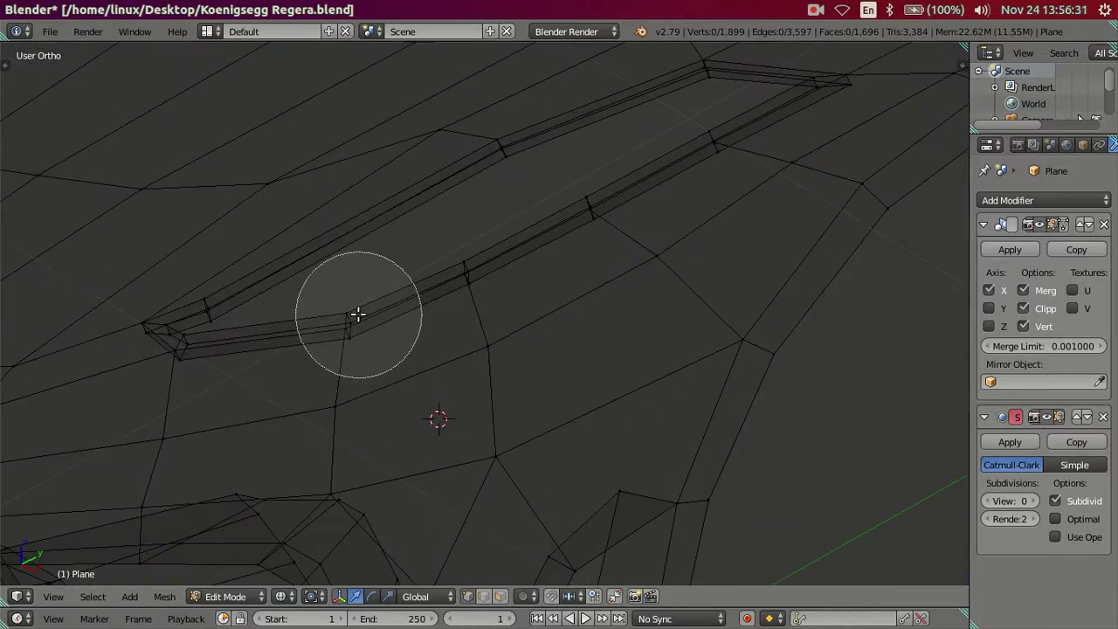
{"action": "middle_click_drag", "start_coordinate": [414, 350], "coordinate": [367, 273]}
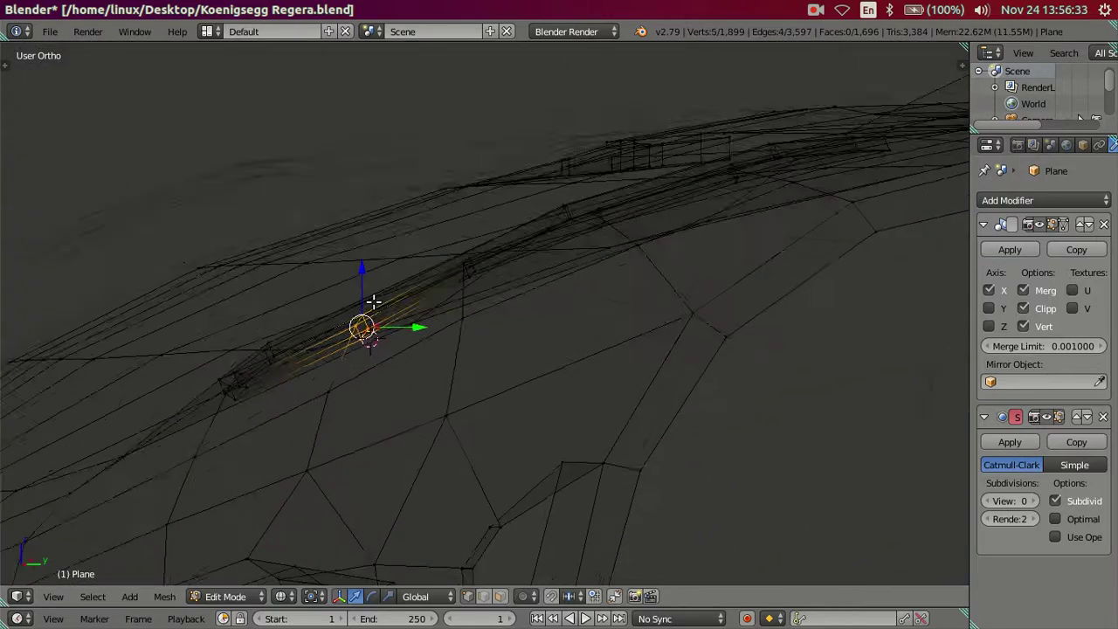
{"action": "left_click_drag", "start_coordinate": [367, 272], "coordinate": [359, 262]}
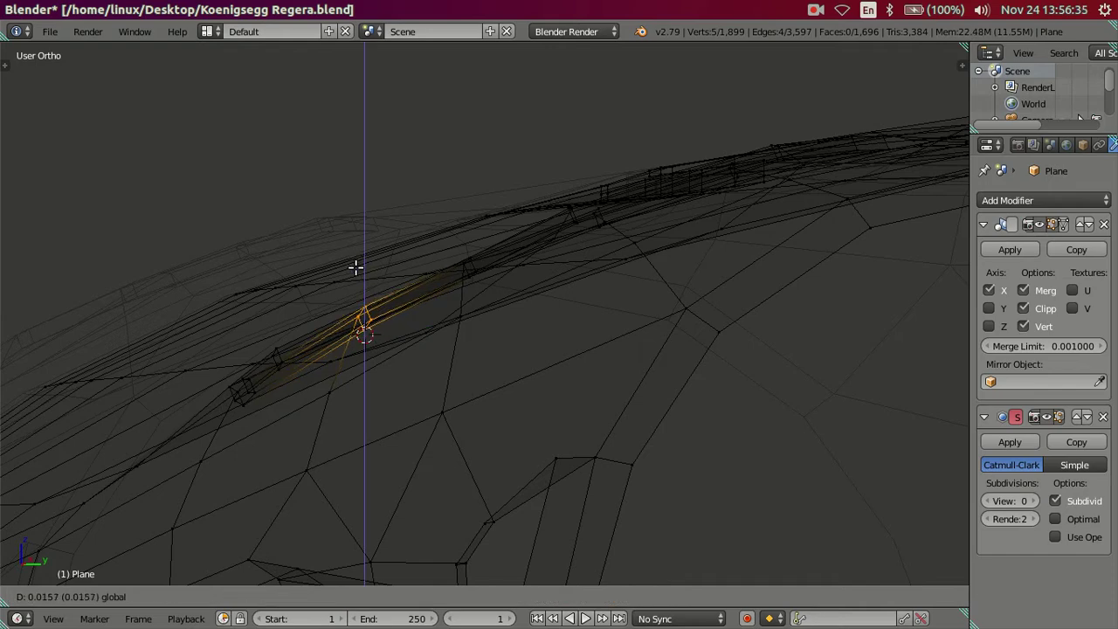
{"action": "left_click", "coordinate": [355, 268]}
{"action": "key", "text": "z"}
{"action": "key", "text": "a"}
{"action": "mouse_move", "coordinate": [362, 267]}
{"action": "middle_mouse_down"}
{"action": "mouse_move", "coordinate": [562, 287]}
{"action": "mouse_move", "coordinate": [618, 267]}
{"action": "mouse_move", "coordinate": [691, 267]}
{"action": "mouse_move", "coordinate": [614, 260]}
{"action": "mouse_move", "coordinate": [562, 277]}
{"action": "mouse_move", "coordinate": [649, 326]}
{"action": "mouse_move", "coordinate": [762, 365]}
{"action": "middle_mouse_up"}
{"action": "middle_click_drag", "start_coordinate": [359, 319], "coordinate": [425, 320]}
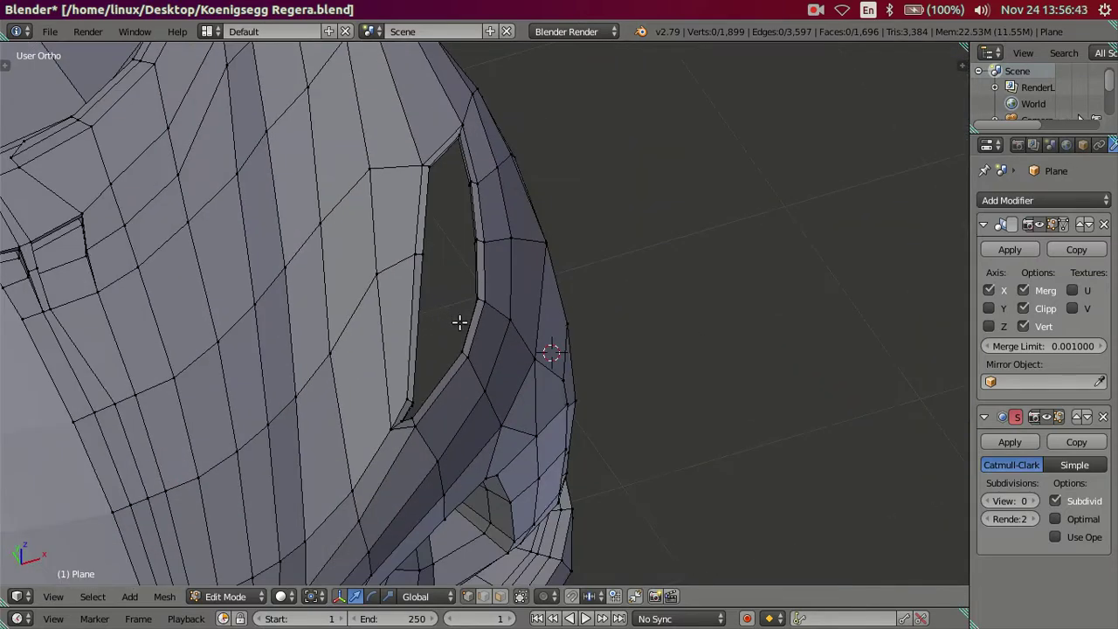
From the top view, select the edge loop around the headlight opening
{"action": "key", "text": "KP_7"}
{"action": "scroll", "coordinate": [371, 339], "scroll_direction": "up", "scroll_amount": 3}
{"action": "mouse_move", "coordinate": [321, 297]}
{"action": "middle_mouse_down"}
{"action": "mouse_move", "coordinate": [474, 320]}
{"action": "mouse_move", "coordinate": [417, 242]}
{"action": "mouse_move", "coordinate": [387, 174]}
{"action": "mouse_move", "coordinate": [327, 262]}
{"action": "mouse_move", "coordinate": [349, 302]}
{"action": "mouse_move", "coordinate": [411, 270]}
{"action": "mouse_move", "coordinate": [425, 299]}
{"action": "mouse_move", "coordinate": [418, 249]}
{"action": "mouse_move", "coordinate": [365, 227]}
{"action": "mouse_move", "coordinate": [519, 352]}
{"action": "mouse_move", "coordinate": [379, 327]}
{"action": "mouse_move", "coordinate": [457, 414]}
{"action": "mouse_move", "coordinate": [515, 396]}
{"action": "mouse_move", "coordinate": [502, 376]}
{"action": "mouse_move", "coordinate": [508, 411]}
{"action": "mouse_move", "coordinate": [589, 352]}
{"action": "mouse_move", "coordinate": [489, 317]}
{"action": "mouse_move", "coordinate": [514, 367]}
{"action": "middle_mouse_up"}
{"action": "key", "text": "Tab"}
{"action": "key", "text": "Tab"}
{"action": "scroll", "coordinate": [526, 325], "scroll_direction": "up", "scroll_amount": 2}
{"action": "left_click", "coordinate": [526, 325], "text": "alt"}
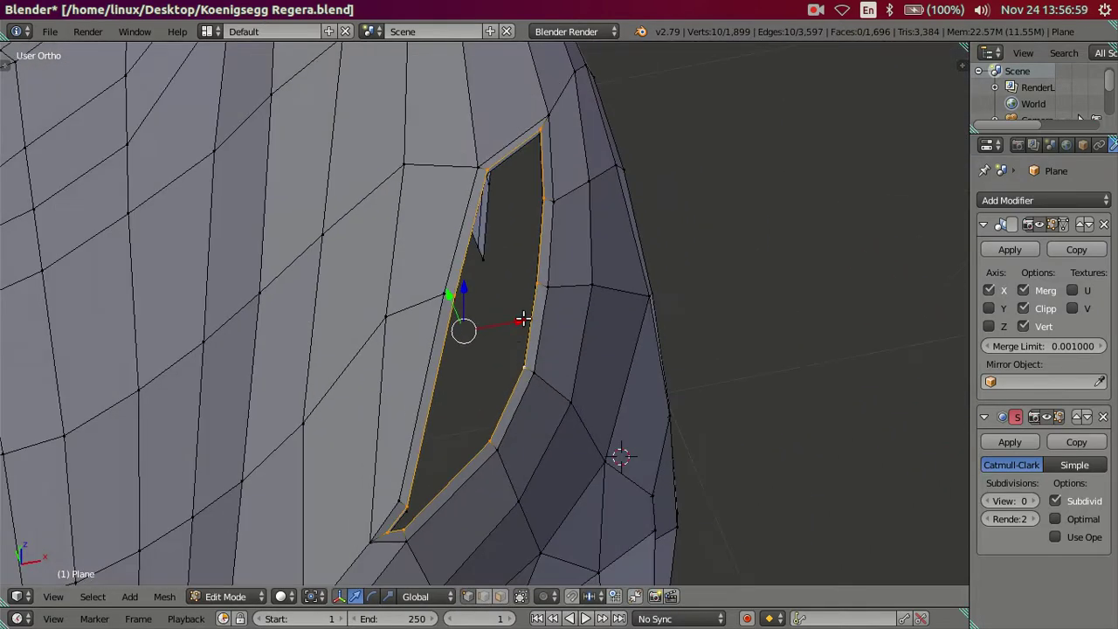
{"action": "middle_click_drag", "start_coordinate": [522, 319], "coordinate": [529, 328]}
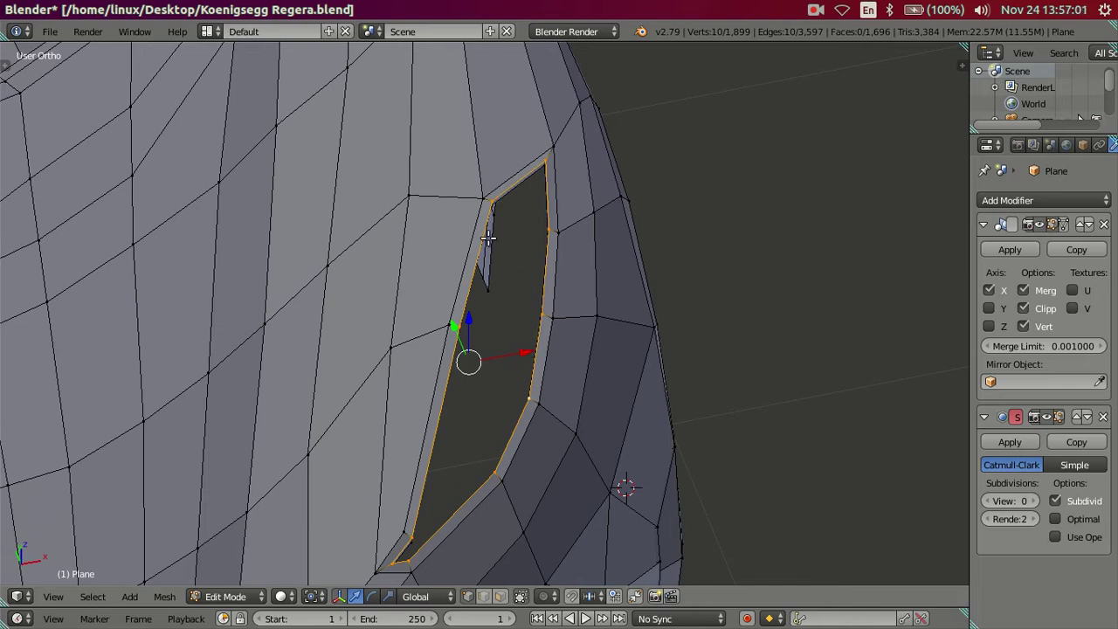
{"action": "middle_click_drag", "start_coordinate": [537, 226], "coordinate": [537, 237]}
{"action": "mouse_move", "coordinate": [537, 282]}
{"action": "middle_mouse_down"}
{"action": "mouse_move", "coordinate": [529, 349]}
{"action": "mouse_move", "coordinate": [532, 295]}
{"action": "mouse_move", "coordinate": [543, 330]}
{"action": "mouse_move", "coordinate": [524, 324]}
{"action": "mouse_move", "coordinate": [564, 336]}
{"action": "middle_mouse_up"}
{"action": "middle_click_drag", "start_coordinate": [594, 395], "coordinate": [632, 384]}
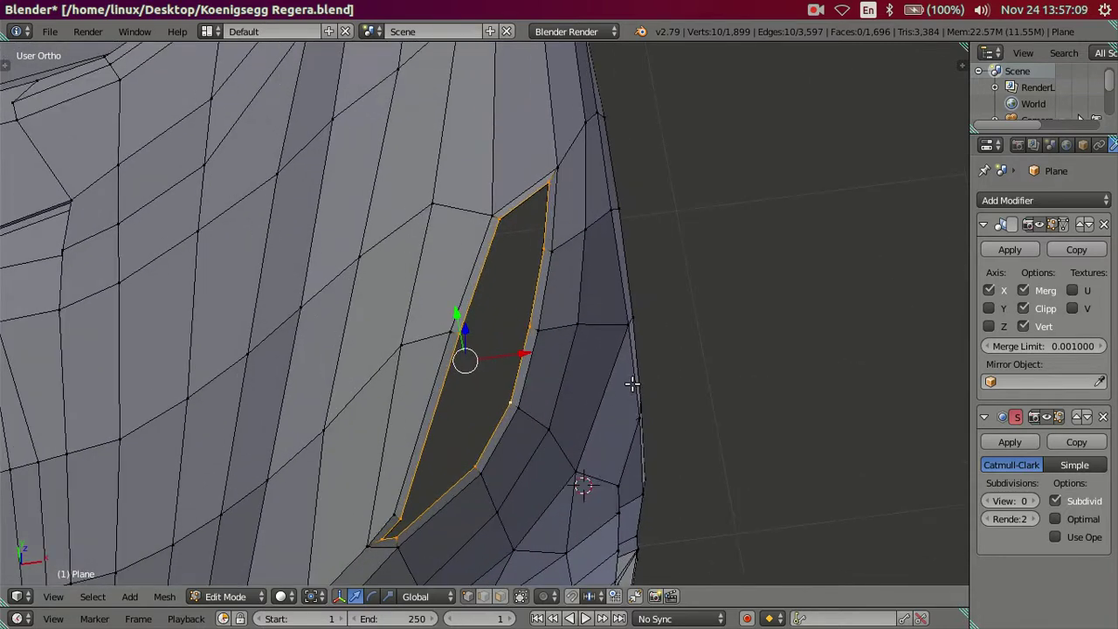
Extrude the opening's loop, scale it inward, then raise it along Z and shift it along X
{"action": "key", "text": "e"}
{"action": "key", "text": "s"}
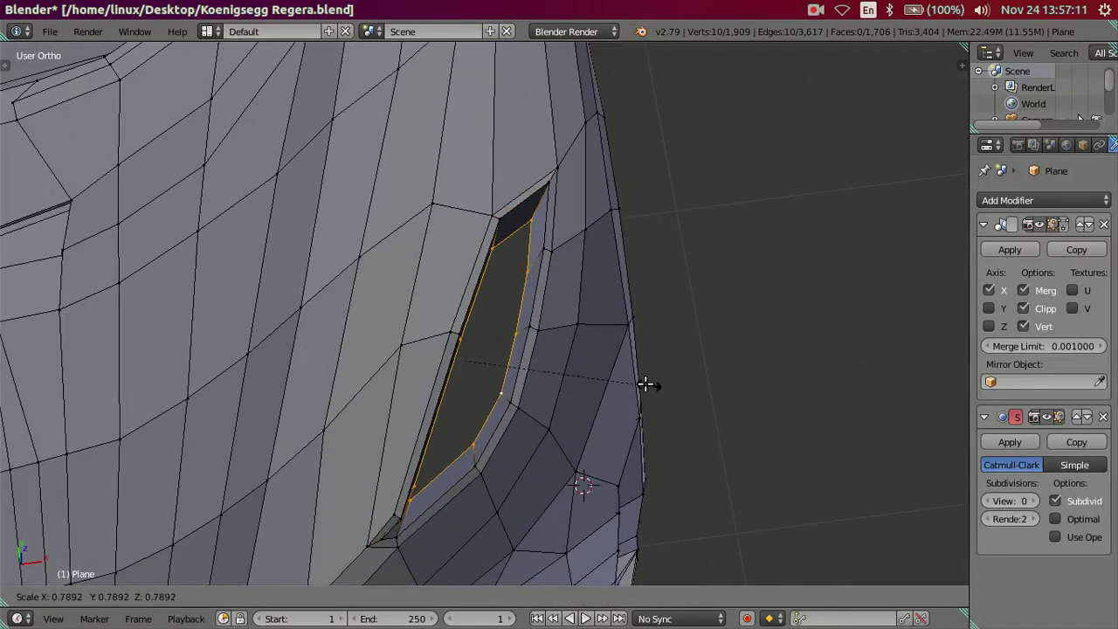
{"action": "left_click", "coordinate": [618, 384]}
{"action": "mouse_move", "coordinate": [606, 382]}
{"action": "middle_mouse_down"}
{"action": "mouse_move", "coordinate": [543, 279]}
{"action": "mouse_move", "coordinate": [444, 347]}
{"action": "mouse_move", "coordinate": [398, 324]}
{"action": "middle_mouse_up"}
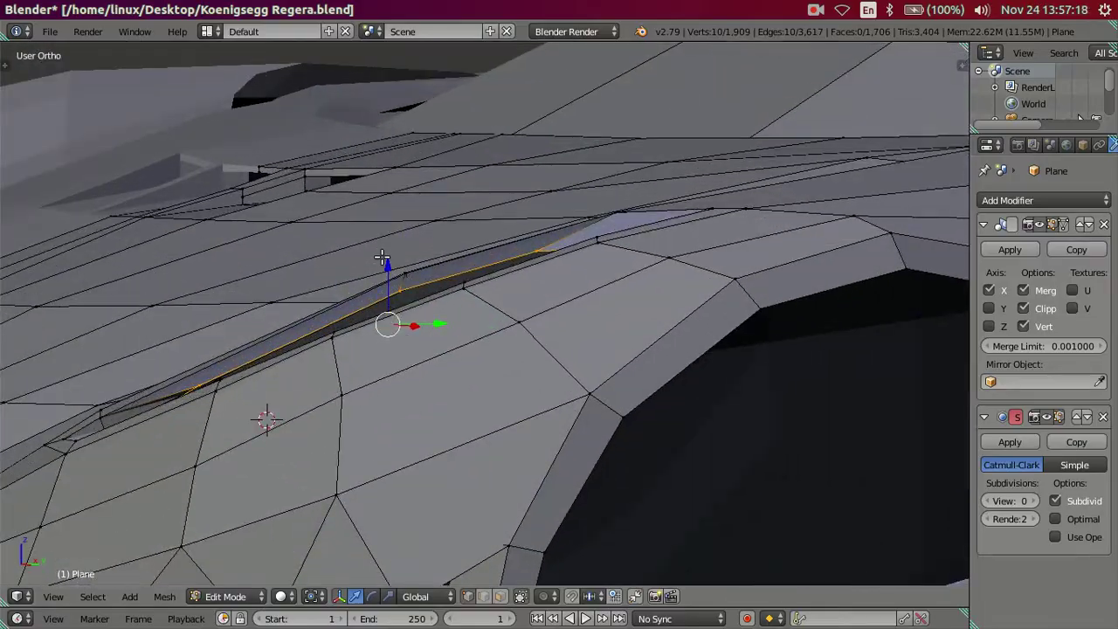
{"action": "left_click_drag", "start_coordinate": [381, 256], "coordinate": [381, 242]}
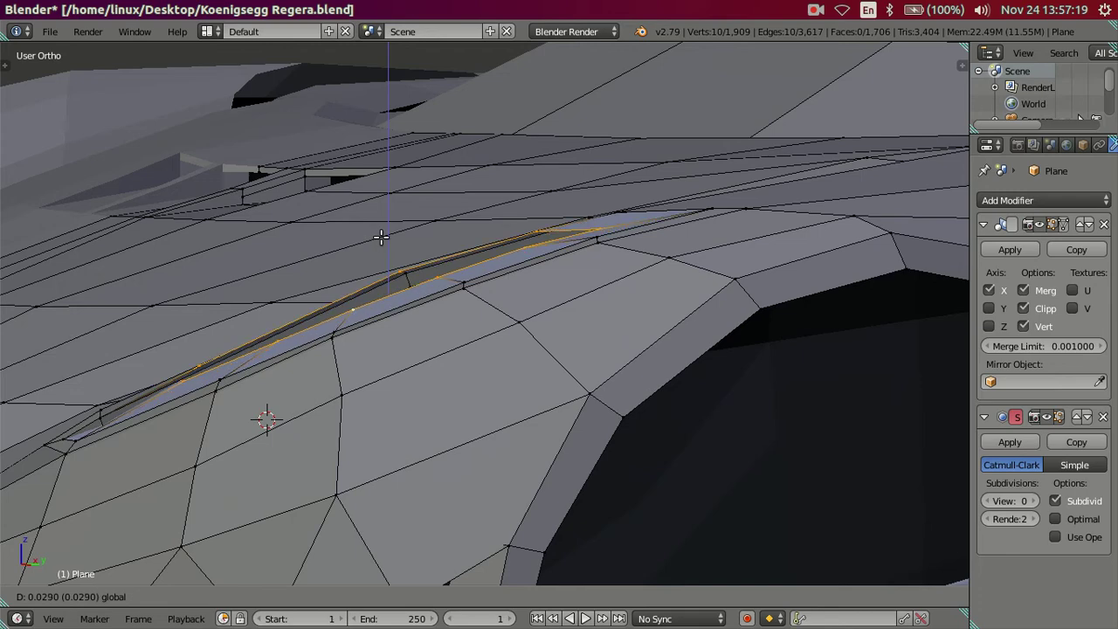
{"action": "left_click", "coordinate": [379, 236]}
{"action": "mouse_move", "coordinate": [379, 236]}
{"action": "middle_mouse_down"}
{"action": "mouse_move", "coordinate": [457, 341]}
{"action": "mouse_move", "coordinate": [549, 364]}
{"action": "mouse_move", "coordinate": [583, 339]}
{"action": "middle_mouse_up"}
{"action": "left_click_drag", "start_coordinate": [501, 327], "coordinate": [523, 325]}
{"action": "mouse_move", "coordinate": [524, 325]}
{"action": "middle_mouse_down"}
{"action": "mouse_move", "coordinate": [603, 367]}
{"action": "mouse_move", "coordinate": [594, 341]}
{"action": "mouse_move", "coordinate": [502, 404]}
{"action": "mouse_move", "coordinate": [498, 419]}
{"action": "mouse_move", "coordinate": [489, 312]}
{"action": "mouse_move", "coordinate": [599, 342]}
{"action": "mouse_move", "coordinate": [569, 392]}
{"action": "middle_mouse_up"}
Select all of the surrounding body mesh linked to one of its vertices
{"action": "scroll", "coordinate": [483, 322], "scroll_direction": "up", "scroll_amount": 2}
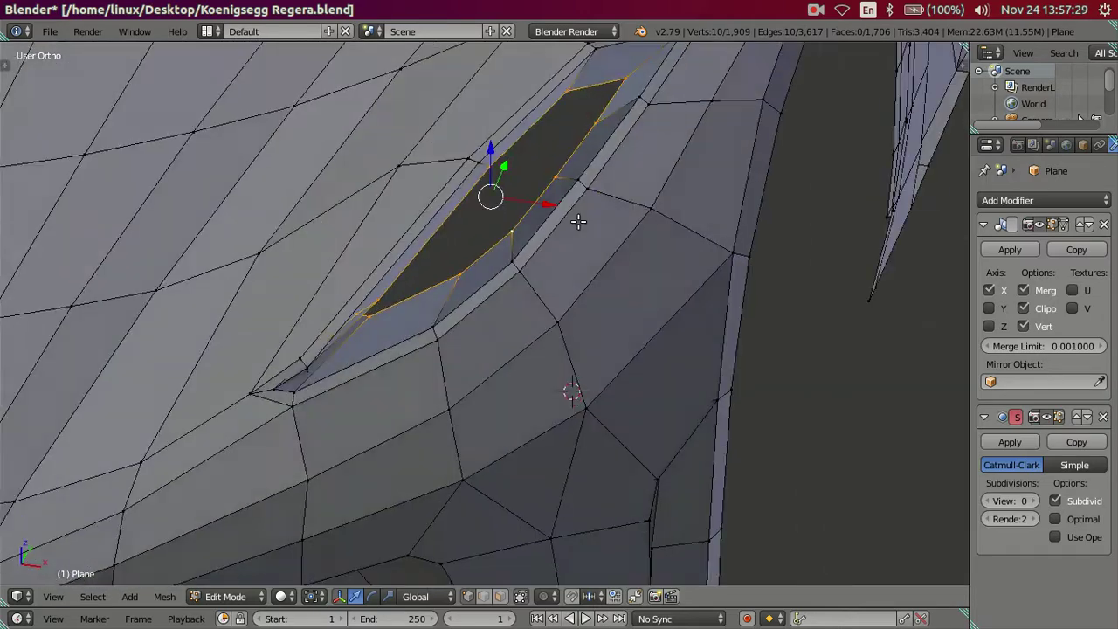
{"action": "scroll", "coordinate": [569, 393], "scroll_direction": "down", "scroll_amount": 3}
{"action": "scroll", "coordinate": [438, 417], "scroll_direction": "down", "scroll_amount": 2}
{"action": "right_click", "coordinate": [433, 432]}
{"action": "key", "text": "l"}
{"action": "key", "text": "a"}
{"action": "mouse_move", "coordinate": [432, 432]}
{"action": "middle_mouse_down"}
{"action": "mouse_move", "coordinate": [494, 444]}
{"action": "mouse_move", "coordinate": [506, 411]}
{"action": "mouse_move", "coordinate": [463, 271]}
{"action": "middle_mouse_up"}
{"action": "scroll", "coordinate": [516, 474], "scroll_direction": "up", "scroll_amount": 2}
{"action": "scroll", "coordinate": [513, 427], "scroll_direction": "up", "scroll_amount": 2}
{"action": "scroll", "coordinate": [506, 412], "scroll_direction": "up", "scroll_amount": 2}
{"action": "right_click", "coordinate": [472, 420]}
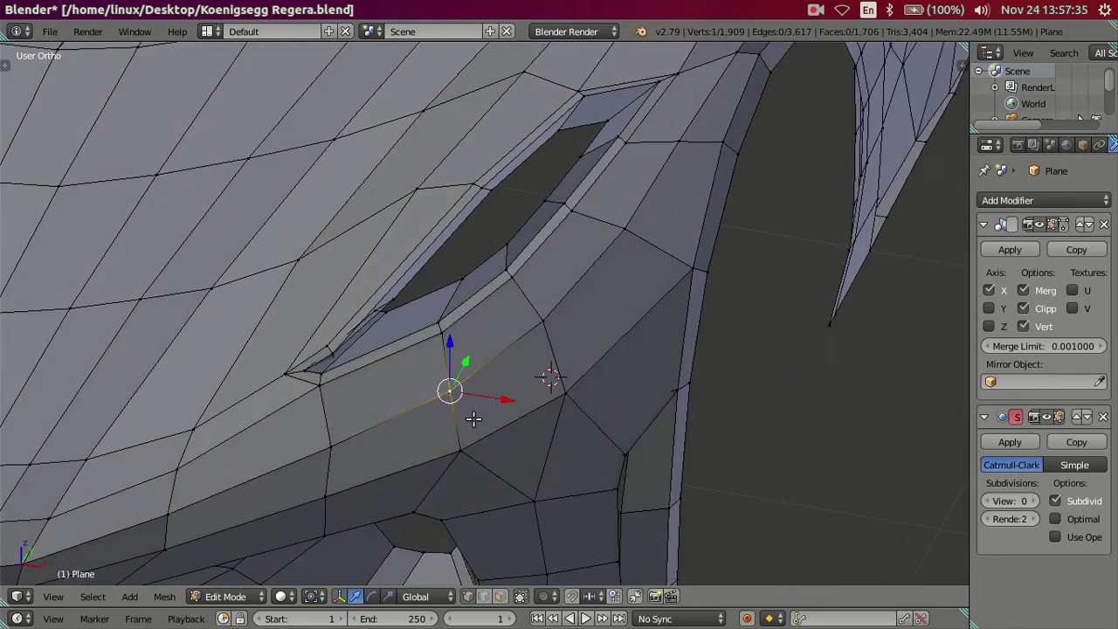
{"action": "key", "text": "ctrl+l"}
Hide the linked body mesh so only the headlight frame shows, and frame its lower tip
{"action": "key", "text": "h"}
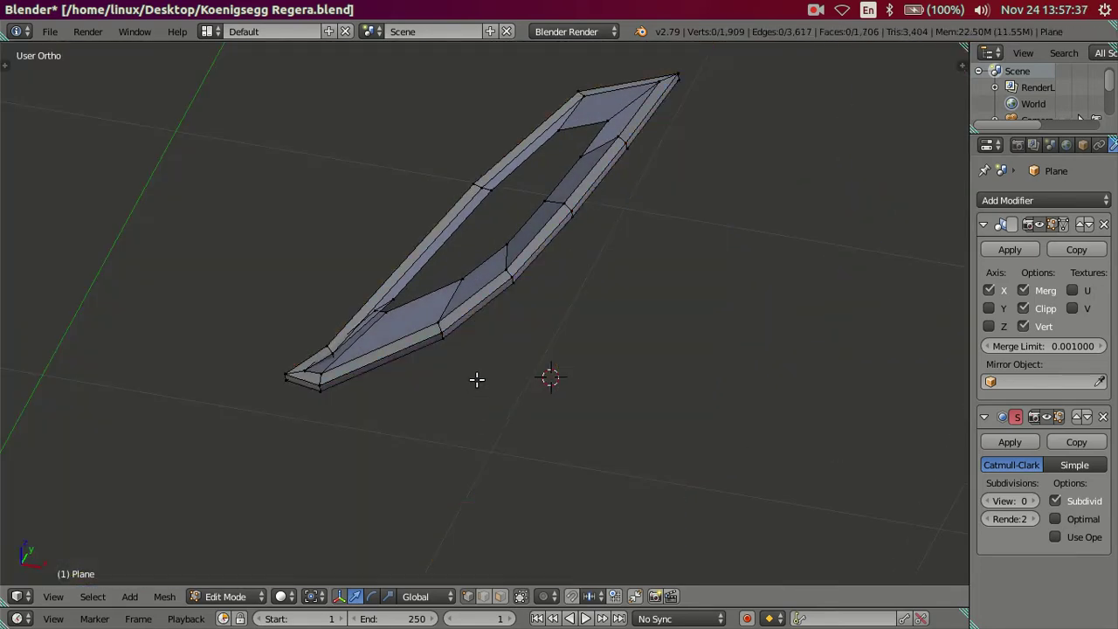
{"action": "middle_click_drag", "start_coordinate": [476, 378], "coordinate": [494, 407]}
{"action": "key", "text": "KP_7"}
{"action": "scroll", "coordinate": [444, 410], "scroll_direction": "up", "scroll_amount": 2}
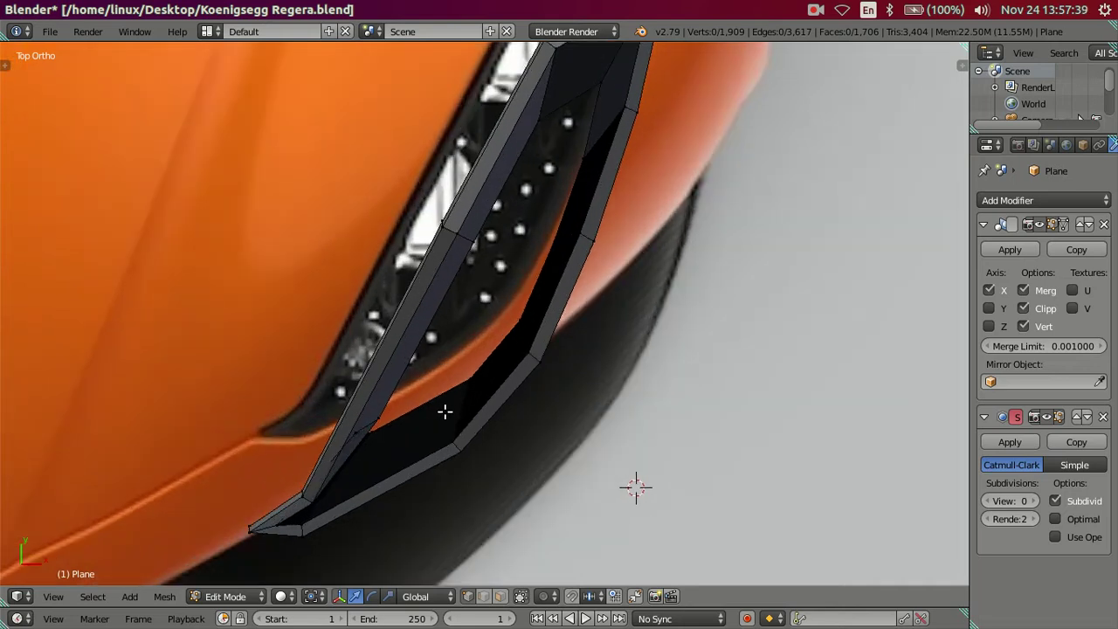
{"action": "scroll", "coordinate": [514, 369], "scroll_direction": "up", "scroll_amount": 1}
{"action": "middle_click_drag", "start_coordinate": [515, 369], "coordinate": [514, 367]}
{"action": "scroll", "coordinate": [481, 402], "scroll_direction": "up", "scroll_amount": 2}
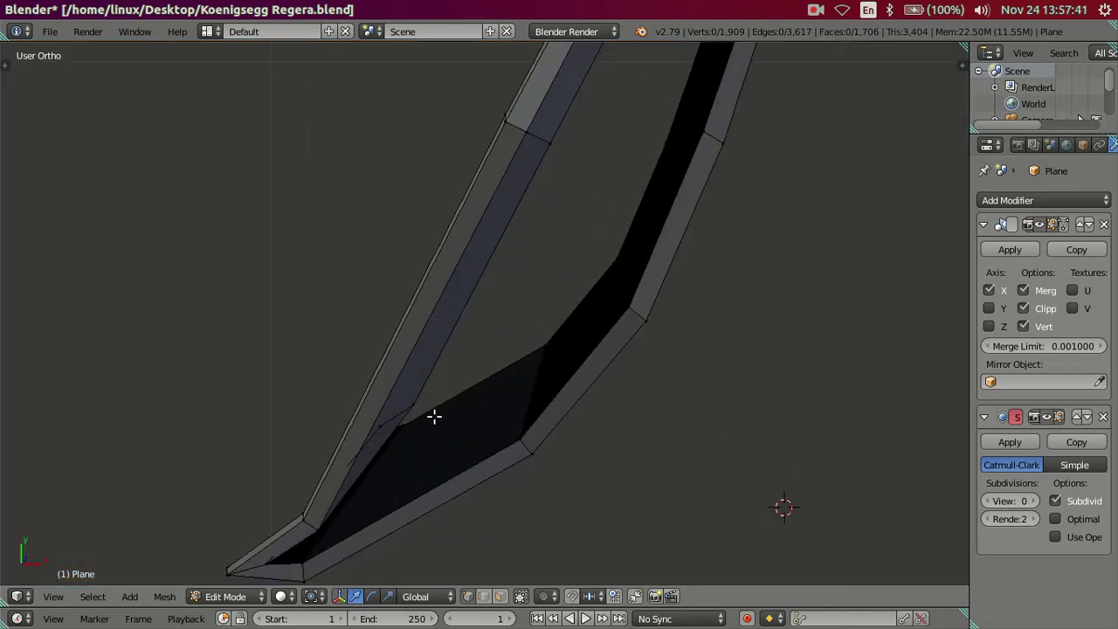
{"action": "middle_click_drag", "start_coordinate": [412, 471], "coordinate": [397, 353]}
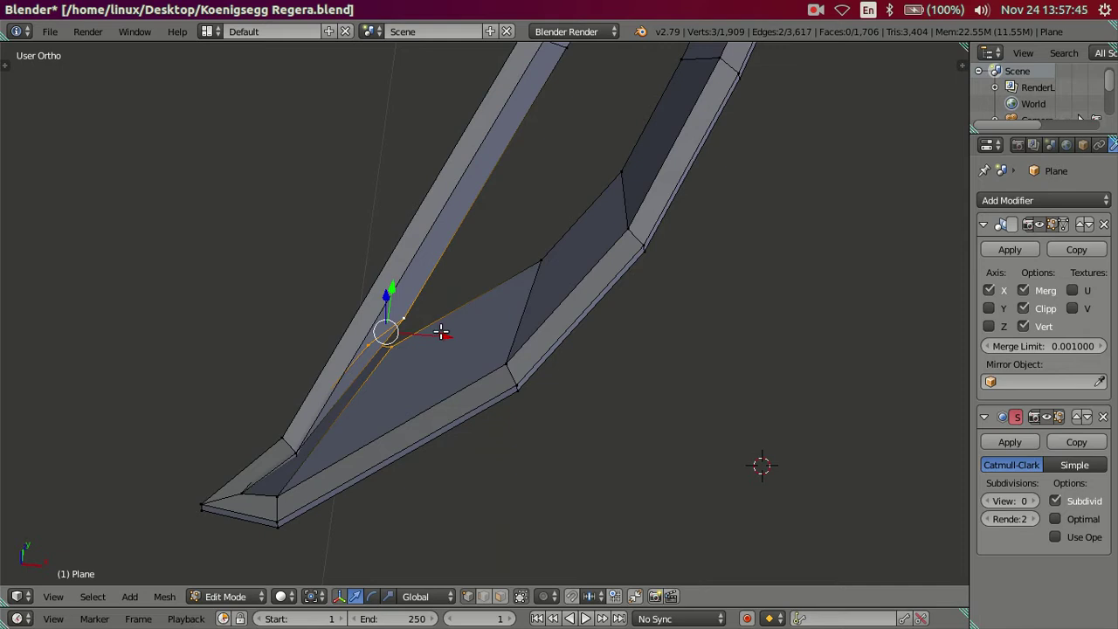
Slide the tip vertex along X and extrude a new vertex from it along Z
{"action": "left_click_drag", "start_coordinate": [441, 332], "coordinate": [458, 372]}
{"action": "key", "text": "z"}
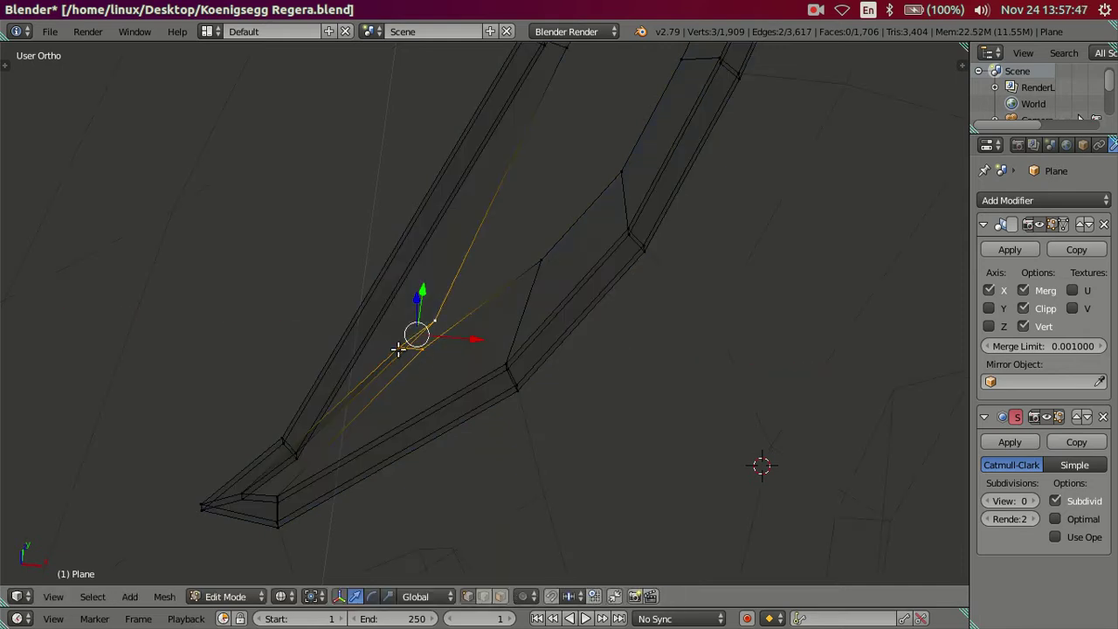
{"action": "key", "text": "e"}
{"action": "key", "text": "z"}
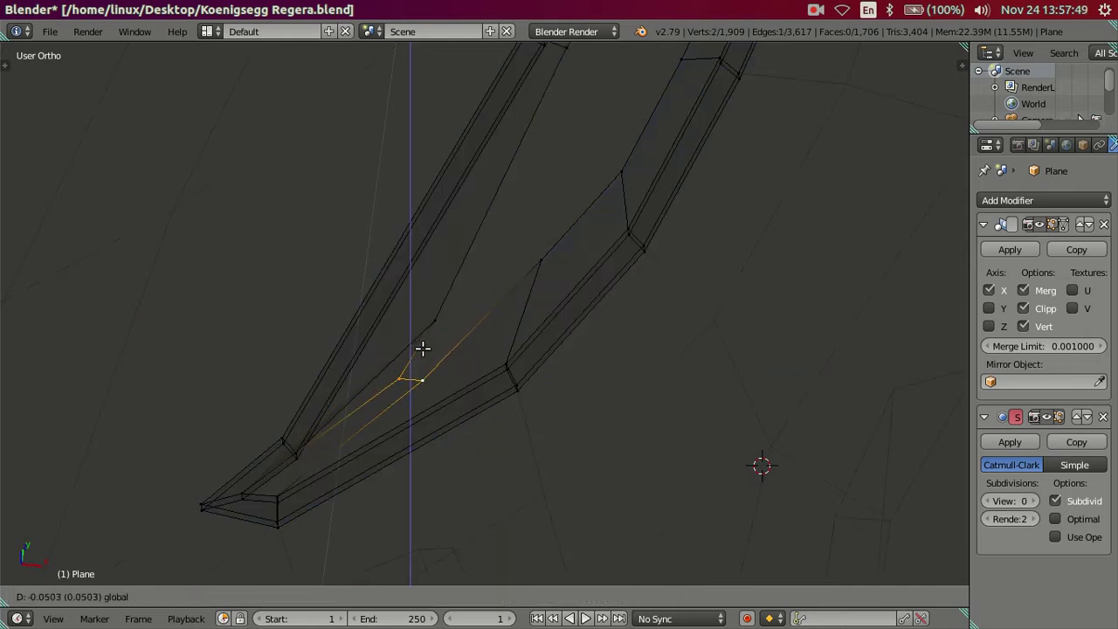
{"action": "left_click", "coordinate": [427, 357]}
{"action": "key", "text": "a"}
{"action": "key", "text": "z"}
{"action": "mouse_move", "coordinate": [434, 355]}
{"action": "middle_mouse_down"}
{"action": "mouse_move", "coordinate": [451, 374]}
{"action": "mouse_move", "coordinate": [387, 291]}
{"action": "mouse_move", "coordinate": [282, 373]}
{"action": "mouse_move", "coordinate": [346, 279]}
{"action": "mouse_move", "coordinate": [360, 200]}
{"action": "middle_mouse_up"}
Position the new vertex and its neighbour by moving them along Z and Y, then lowering along Z
{"action": "right_click", "coordinate": [363, 250], "text": "shift"}
{"action": "left_click_drag", "start_coordinate": [372, 220], "coordinate": [359, 159]}
{"action": "mouse_move", "coordinate": [369, 219]}
{"action": "middle_mouse_down"}
{"action": "mouse_move", "coordinate": [427, 279]}
{"action": "mouse_move", "coordinate": [477, 282]}
{"action": "mouse_move", "coordinate": [357, 293]}
{"action": "mouse_move", "coordinate": [392, 293]}
{"action": "middle_mouse_up"}
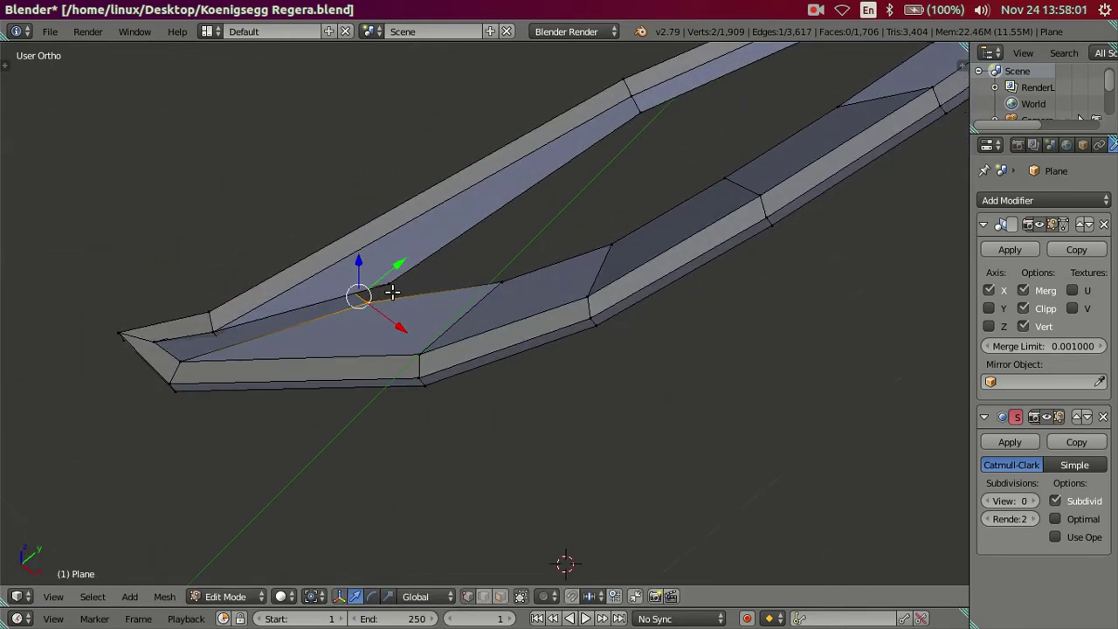
{"action": "left_click_drag", "start_coordinate": [399, 251], "coordinate": [359, 278]}
{"action": "left_click_drag", "start_coordinate": [375, 343], "coordinate": [350, 337]}
{"action": "left_click_drag", "start_coordinate": [356, 275], "coordinate": [323, 294]}
{"action": "mouse_move", "coordinate": [323, 293]}
{"action": "middle_mouse_down"}
{"action": "mouse_move", "coordinate": [324, 265]}
{"action": "mouse_move", "coordinate": [276, 183]}
{"action": "middle_mouse_up"}
{"action": "left_click_drag", "start_coordinate": [263, 178], "coordinate": [288, 216]}
{"action": "mouse_move", "coordinate": [288, 216]}
{"action": "middle_mouse_down"}
{"action": "mouse_move", "coordinate": [467, 302]}
{"action": "mouse_move", "coordinate": [485, 339]}
{"action": "middle_mouse_up"}
In top view, move the selected tip vertex to match the car reference
{"action": "key", "text": "KP_7"}
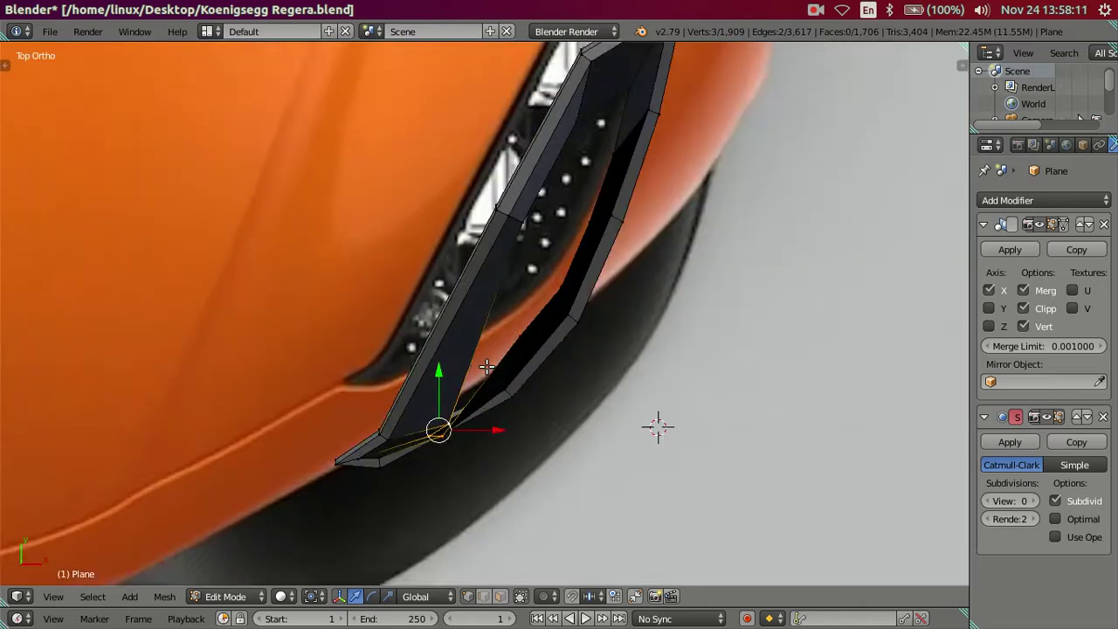
{"action": "scroll", "coordinate": [487, 417], "scroll_direction": "up", "scroll_amount": 3}
{"action": "scroll", "coordinate": [511, 324], "scroll_direction": "down", "scroll_amount": 2, "text": "shift"}
{"action": "key", "text": "g"}
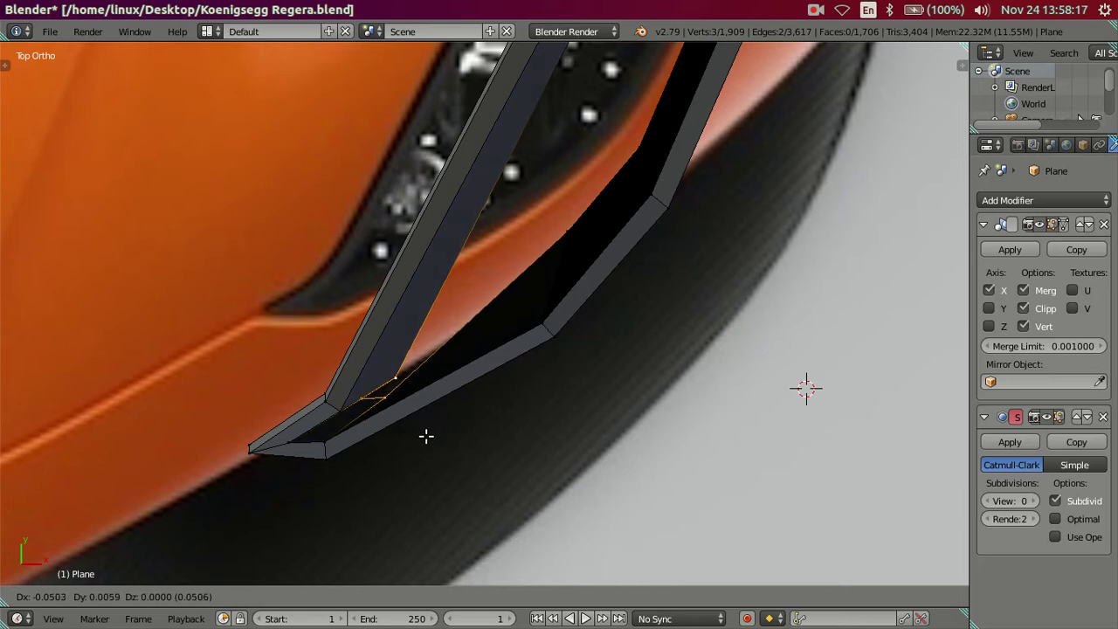
{"action": "left_click", "coordinate": [392, 464]}
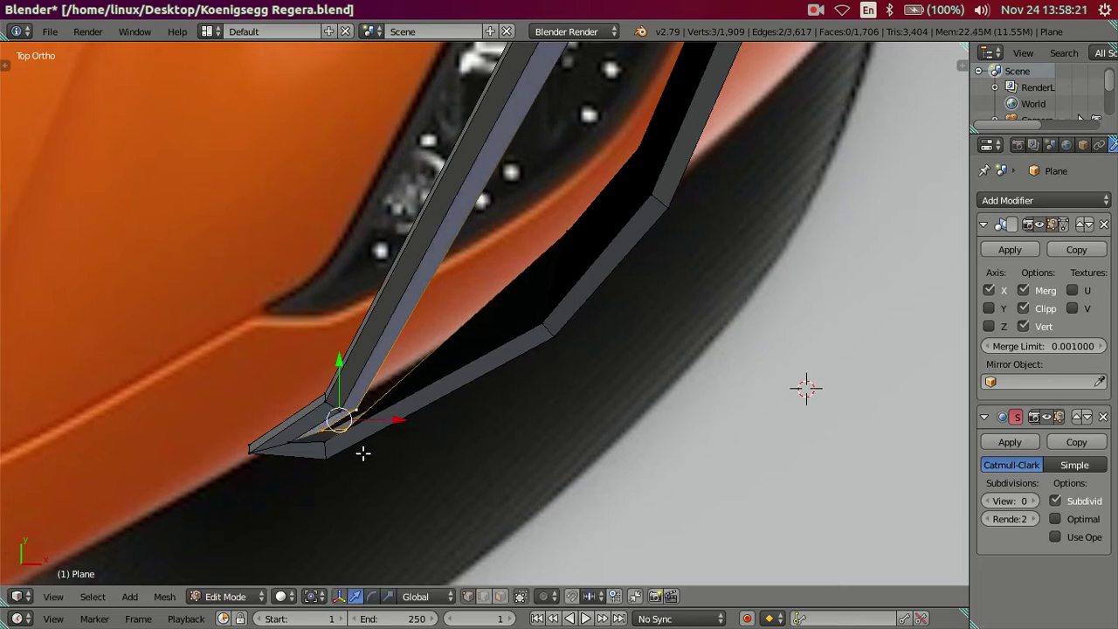
Move the bottom edge of the frame's tip down and to the left
{"action": "scroll", "coordinate": [546, 320], "scroll_direction": "up", "scroll_amount": 2}
{"action": "scroll", "coordinate": [519, 363], "scroll_direction": "up", "scroll_amount": 2}
{"action": "right_click", "coordinate": [395, 403]}
{"action": "key", "text": "g"}
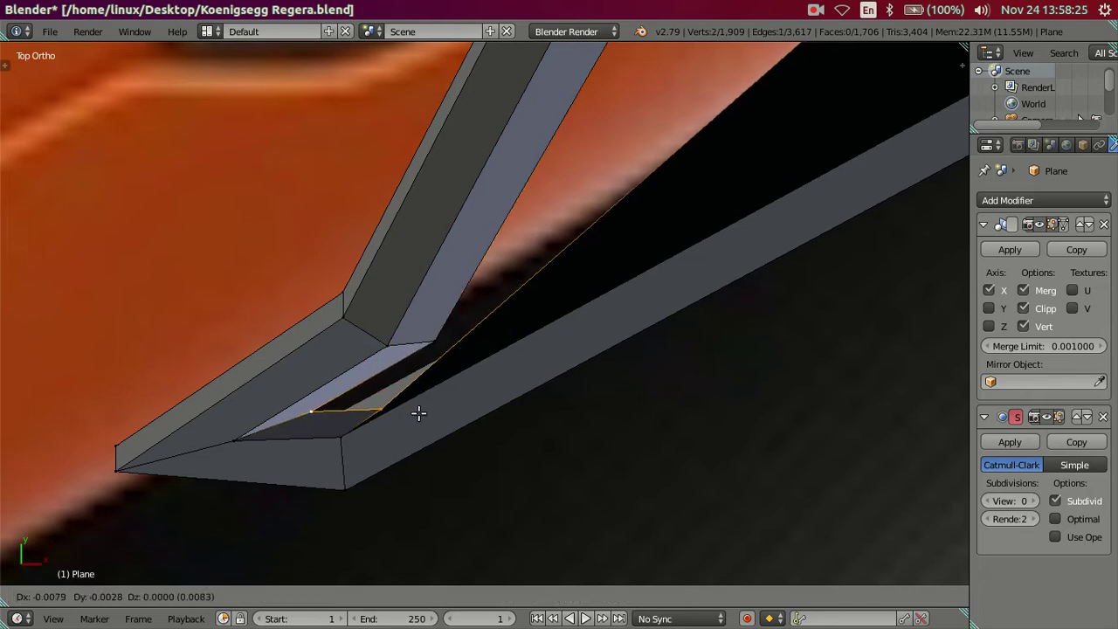
{"action": "left_click", "coordinate": [414, 414]}
{"action": "key", "text": "g"}
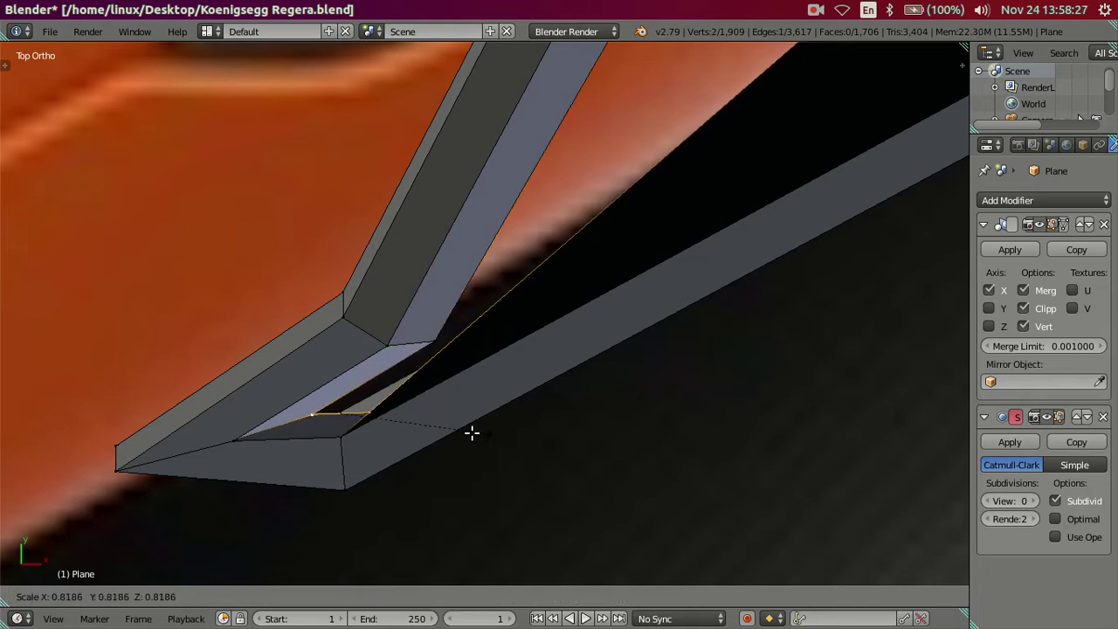
{"action": "key", "text": "Escape"}
{"action": "key", "text": "g"}
{"action": "key", "text": "x"}
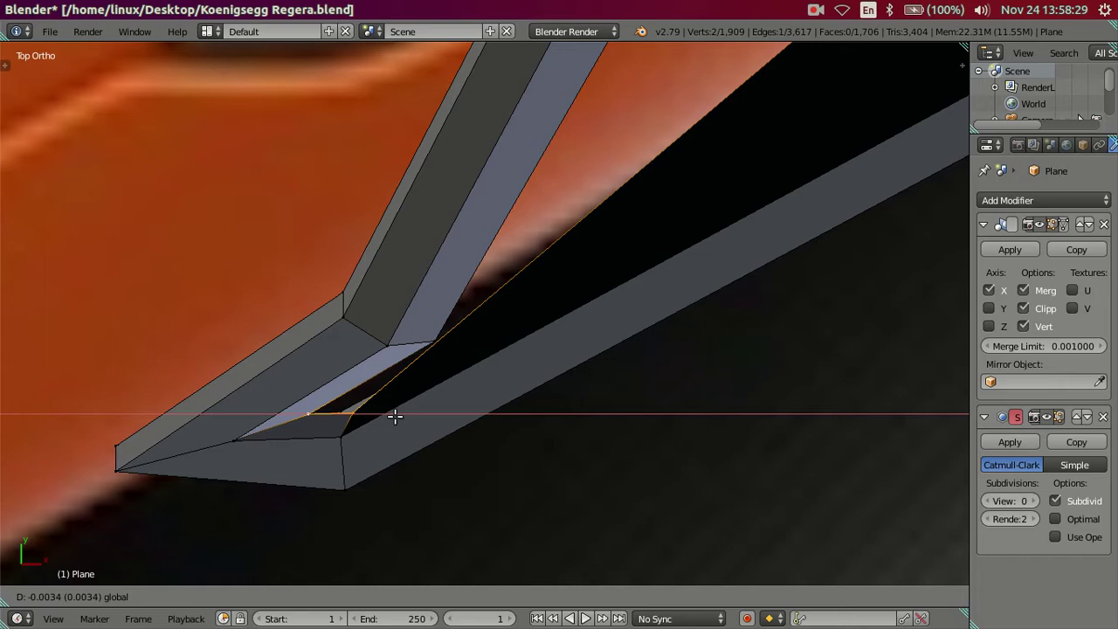
{"action": "key", "text": "Escape"}
Move an inner corner vertex down-left, then select an inner rim vertex in wireframe
{"action": "right_click", "coordinate": [469, 340]}
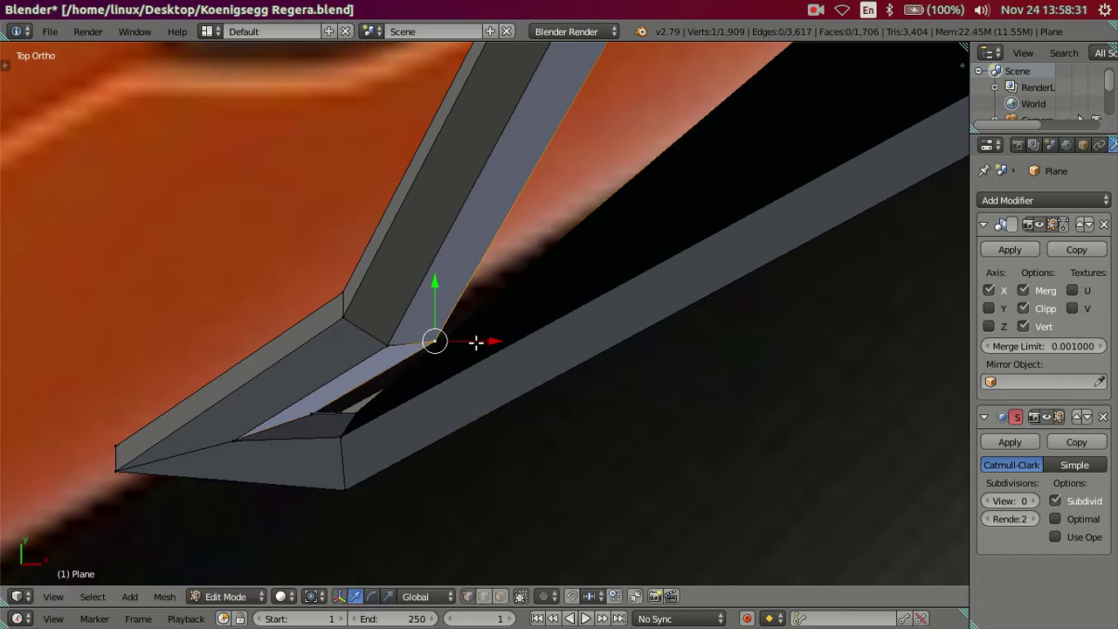
{"action": "key", "text": "g"}
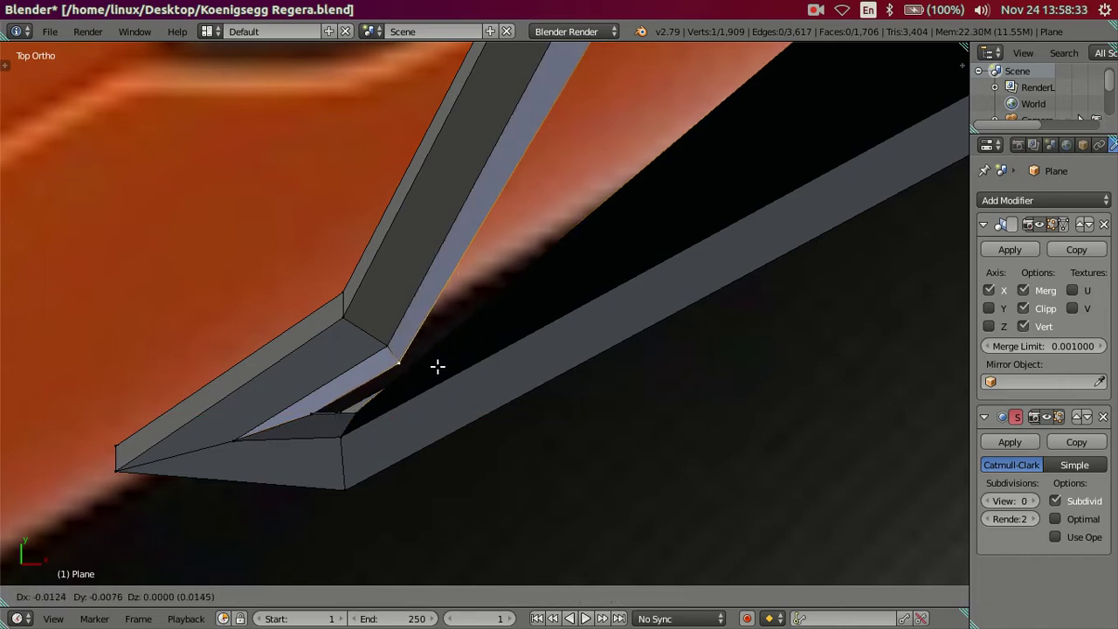
{"action": "left_click", "coordinate": [438, 365]}
{"action": "mouse_move", "coordinate": [436, 362]}
{"action": "middle_mouse_down"}
{"action": "mouse_move", "coordinate": [464, 361]}
{"action": "mouse_move", "coordinate": [505, 307]}
{"action": "mouse_move", "coordinate": [362, 259]}
{"action": "mouse_move", "coordinate": [358, 184]}
{"action": "middle_mouse_up"}
{"action": "key", "text": "z"}
{"action": "right_click", "coordinate": [383, 221], "text": "shift"}
Lower the selected inner rim vertices along Z onto the frame strip
{"action": "right_click", "coordinate": [469, 237], "text": "shift"}
{"action": "mouse_move", "coordinate": [469, 237]}
{"action": "middle_mouse_down"}
{"action": "mouse_move", "coordinate": [419, 219]}
{"action": "mouse_move", "coordinate": [435, 198]}
{"action": "middle_mouse_up"}
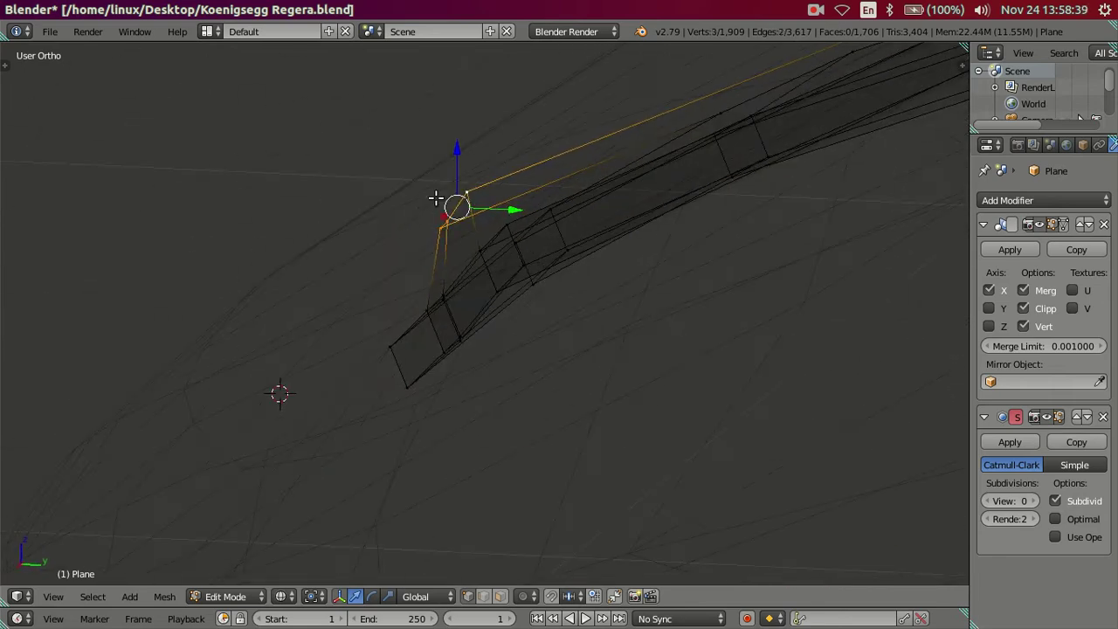
{"action": "key", "text": "g"}
{"action": "key", "text": "z"}
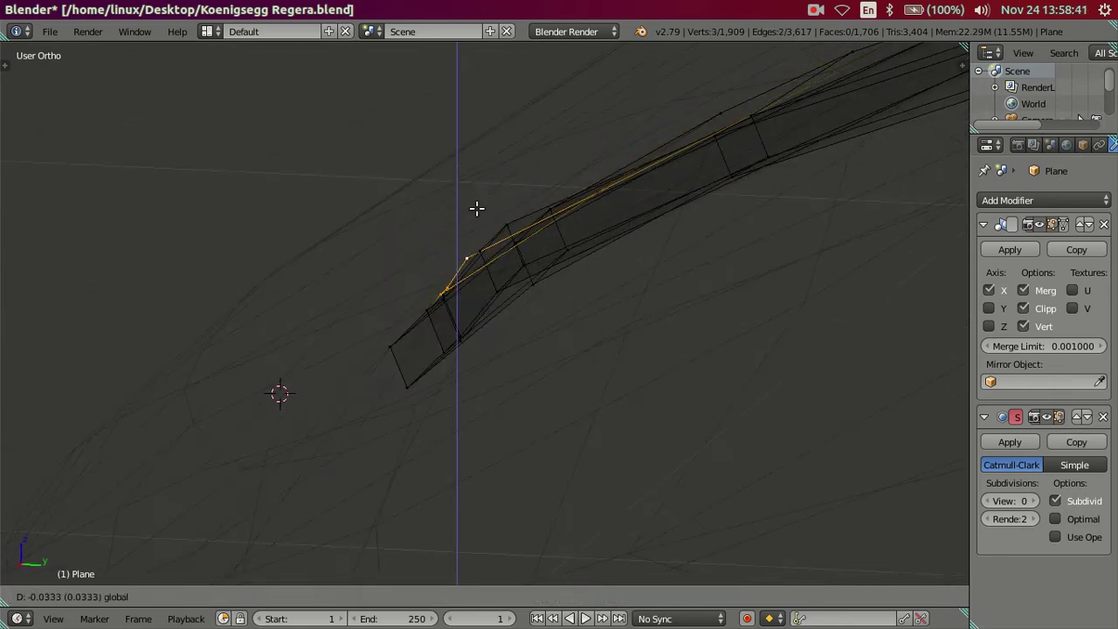
{"action": "left_click", "coordinate": [486, 214]}
In solid shading, move the strip's corner vertex along the Z axis
{"action": "mouse_move", "coordinate": [515, 246]}
{"action": "middle_mouse_down"}
{"action": "mouse_move", "coordinate": [529, 254]}
{"action": "mouse_move", "coordinate": [492, 268]}
{"action": "middle_mouse_up"}
{"action": "key", "text": "z"}
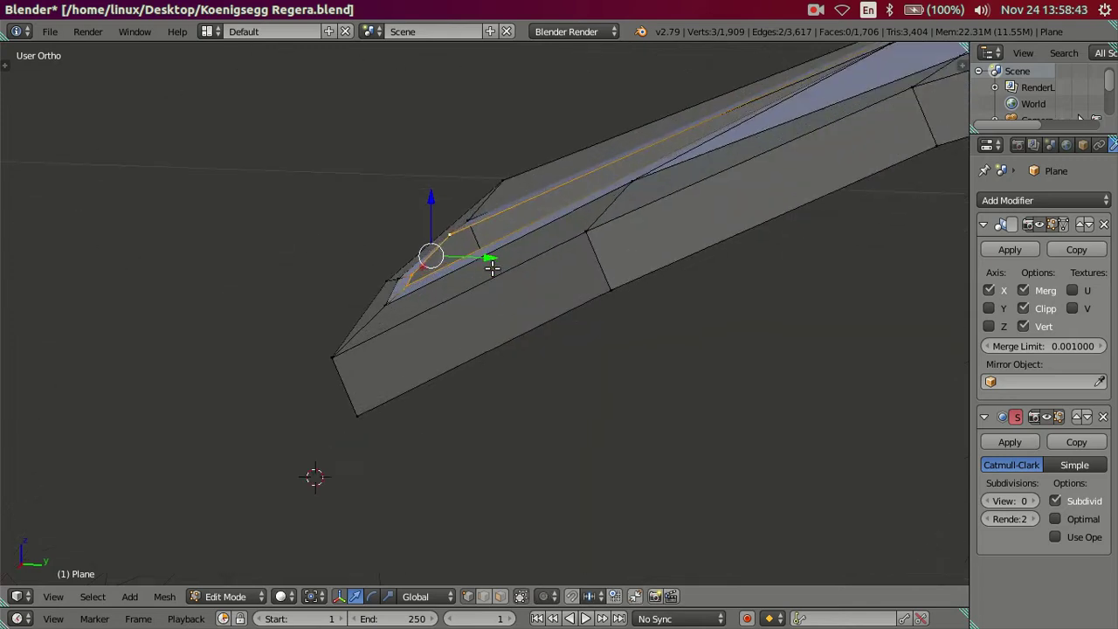
{"action": "right_click", "coordinate": [452, 235]}
{"action": "key", "text": "g"}
{"action": "key", "text": "z"}
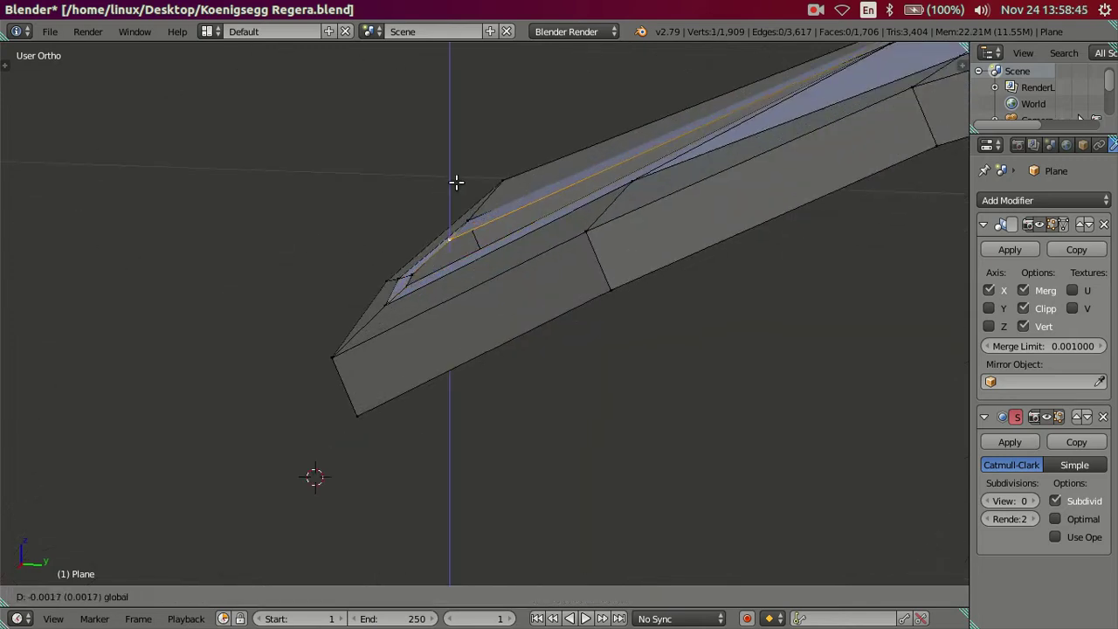
{"action": "left_click", "coordinate": [457, 182]}
Clear the selection and select the two vertices of the strip's inner edge
{"action": "key", "text": "a"}
{"action": "mouse_move", "coordinate": [457, 197]}
{"action": "middle_mouse_down"}
{"action": "mouse_move", "coordinate": [456, 264]}
{"action": "mouse_move", "coordinate": [531, 344]}
{"action": "mouse_move", "coordinate": [801, 349]}
{"action": "mouse_move", "coordinate": [564, 326]}
{"action": "mouse_move", "coordinate": [594, 357]}
{"action": "middle_mouse_up"}
{"action": "right_click", "coordinate": [606, 362]}
{"action": "right_click", "coordinate": [637, 343], "text": "shift"}
In top view, move the selected inner edge onto the headlight outline
{"action": "scroll", "coordinate": [628, 349], "scroll_direction": "down", "scroll_amount": 4}
{"action": "key", "text": "KP_7"}
{"action": "scroll", "coordinate": [769, 489], "scroll_direction": "up", "scroll_amount": 1}
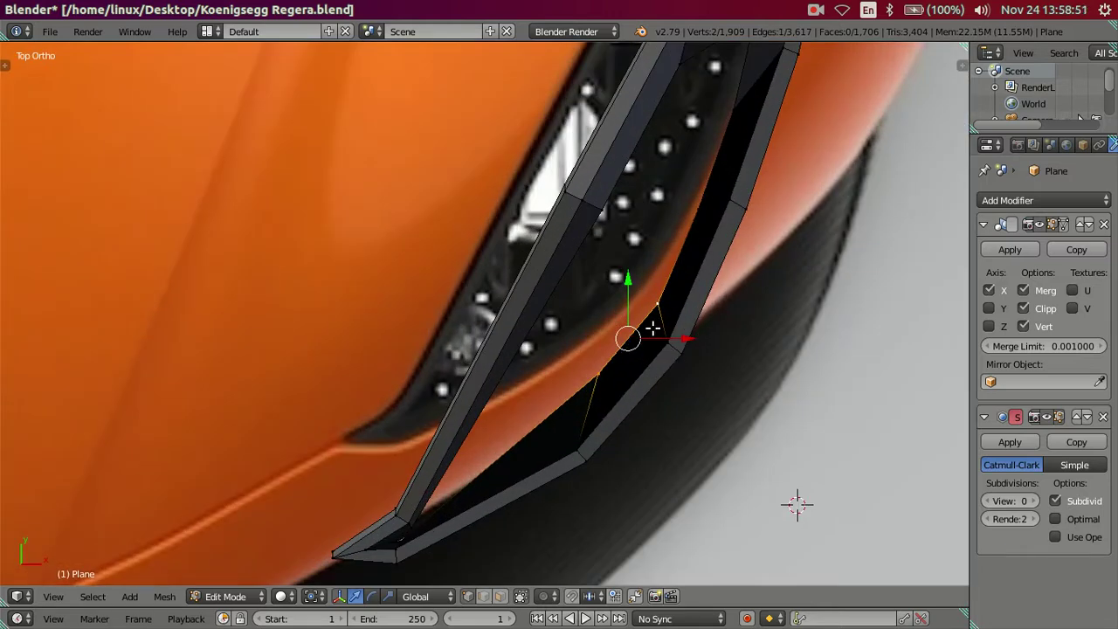
{"action": "scroll", "coordinate": [655, 357], "scroll_direction": "up", "scroll_amount": 3}
{"action": "key", "text": "g"}
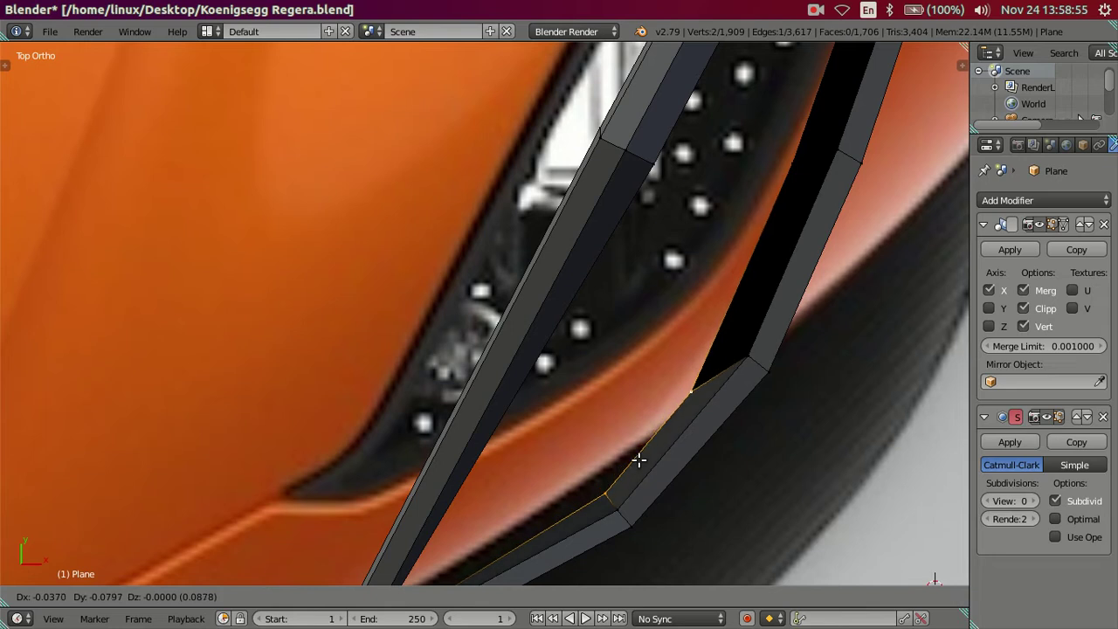
{"action": "left_click", "coordinate": [642, 453]}
Move a single frame vertex onto the headlight outline
{"action": "right_click", "coordinate": [674, 393]}
{"action": "key", "text": "g"}
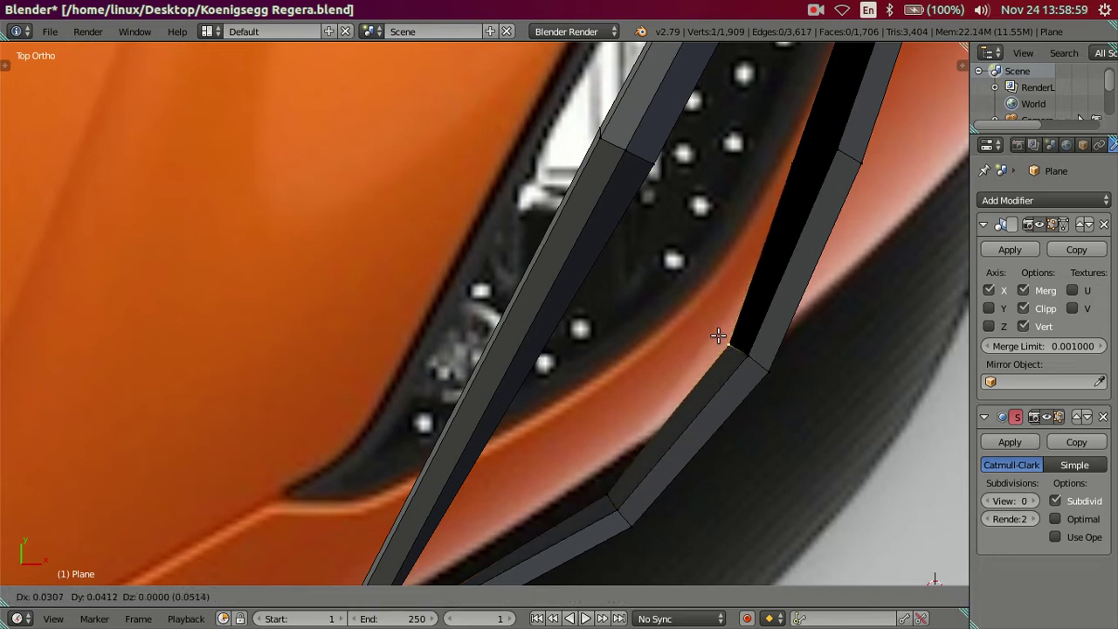
{"action": "left_click", "coordinate": [717, 335]}
{"action": "middle_click_drag", "start_coordinate": [762, 250], "coordinate": [649, 407], "text": "shift"}
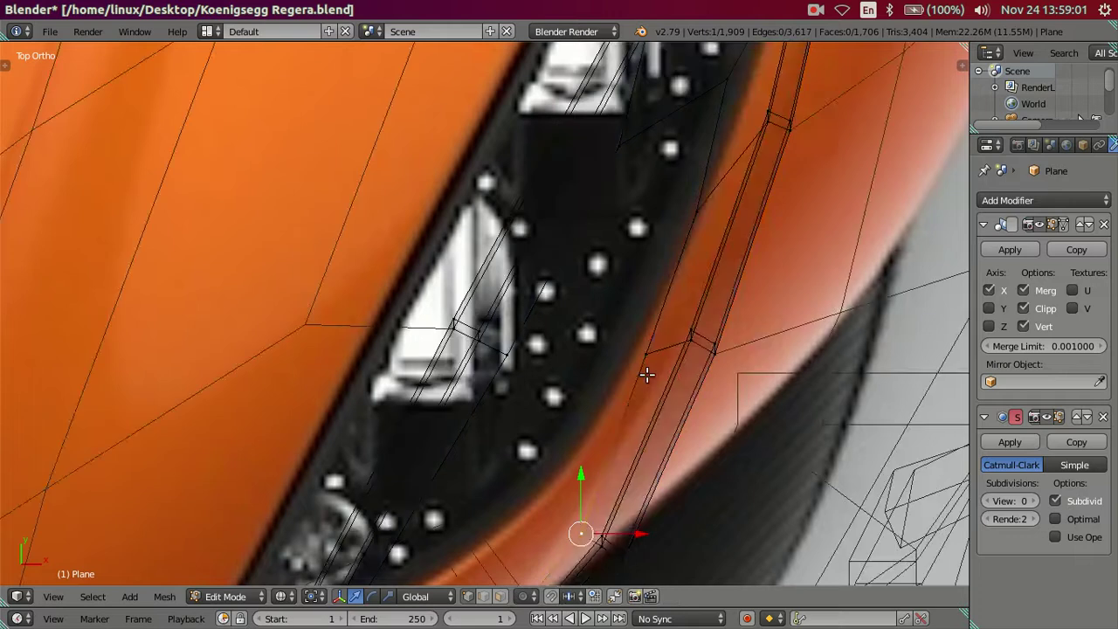
Check the frame in wireframe over the reference, then snap another vertex to the outline
{"action": "key", "text": "z"}
{"action": "key", "text": "x"}
{"action": "key", "text": "z"}
{"action": "scroll", "coordinate": [656, 250], "scroll_direction": "down", "scroll_amount": 2}
{"action": "scroll", "coordinate": [545, 346], "scroll_direction": "down", "scroll_amount": 2}
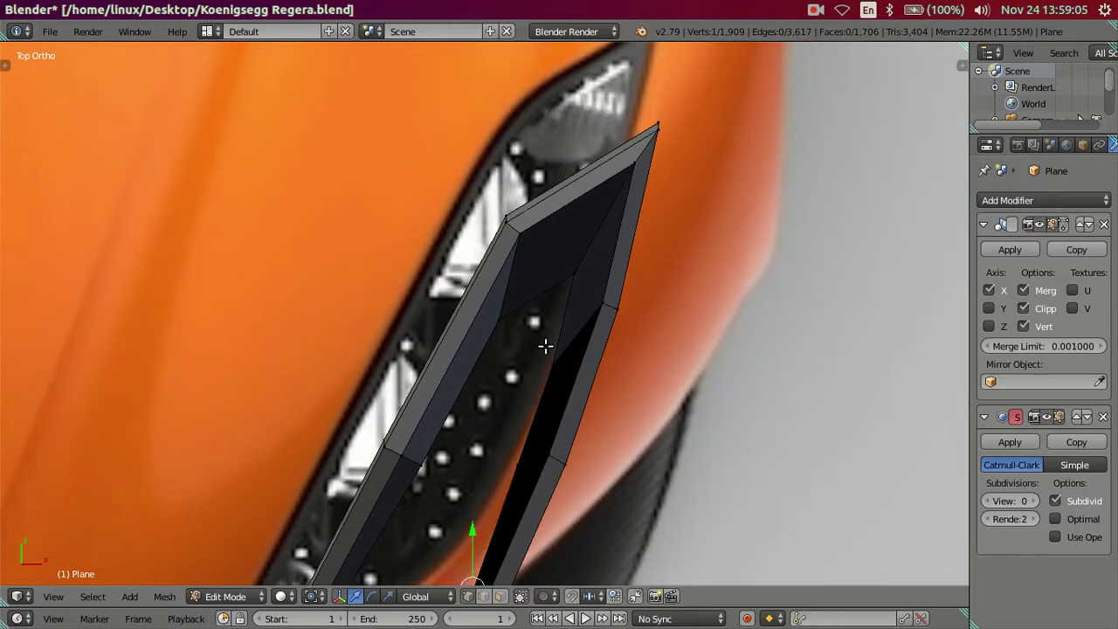
{"action": "scroll", "coordinate": [557, 341], "scroll_direction": "up", "scroll_amount": 3}
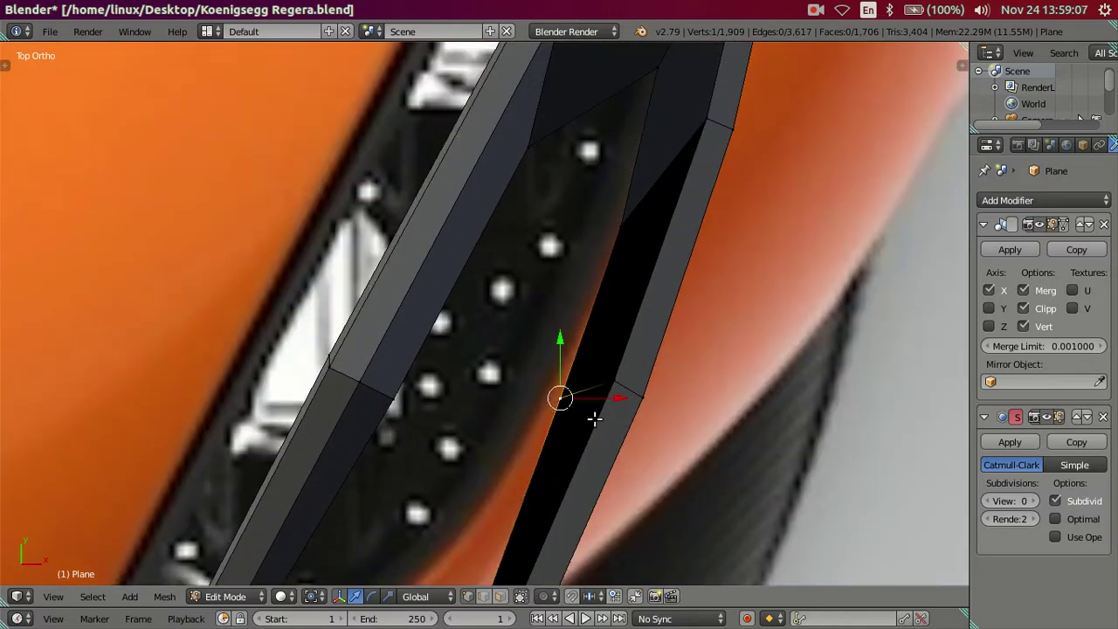
{"action": "key", "text": "g"}
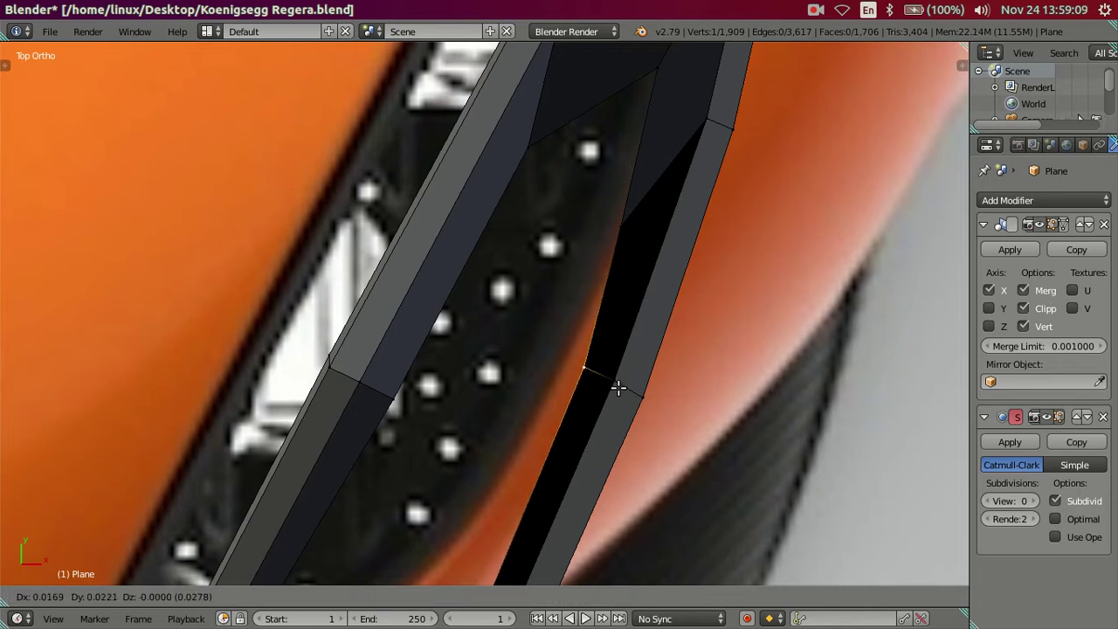
{"action": "left_click", "coordinate": [621, 388]}
Reposition a two-vertex edge further down the frame along the outline
{"action": "middle_click_drag", "start_coordinate": [626, 272], "coordinate": [596, 382], "text": "shift"}
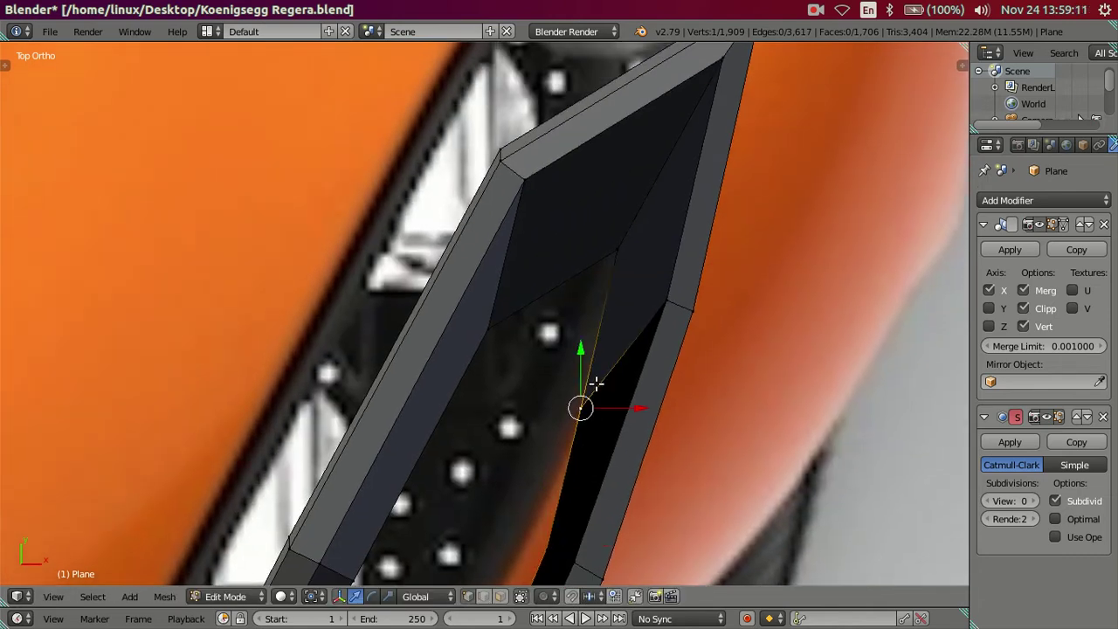
{"action": "right_click", "coordinate": [606, 250], "text": "shift"}
{"action": "key", "text": "g"}
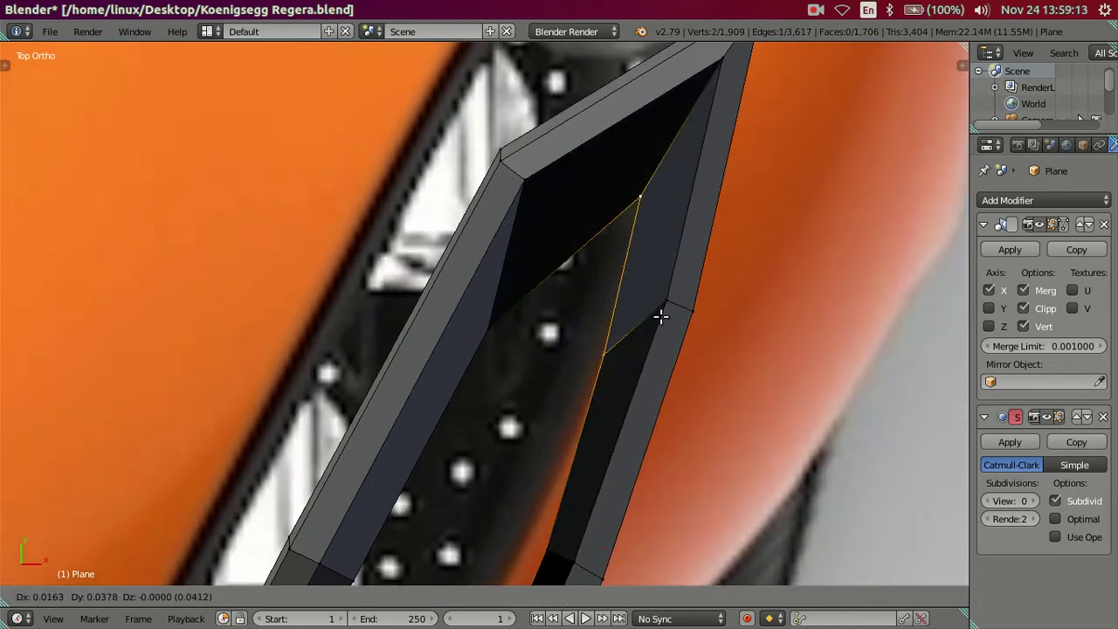
{"action": "left_click", "coordinate": [696, 261]}
Move the inner rim vertex lower down onto the reference outline
{"action": "right_click", "coordinate": [505, 330]}
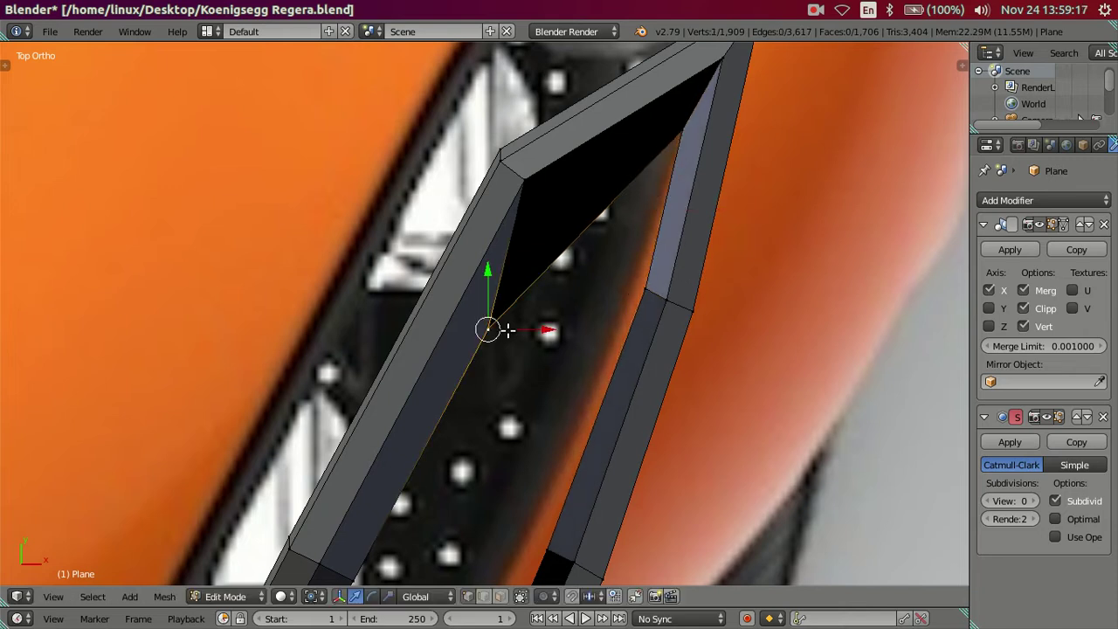
{"action": "scroll", "coordinate": [411, 445], "scroll_direction": "down", "scroll_amount": 2}
{"action": "right_click", "coordinate": [412, 498]}
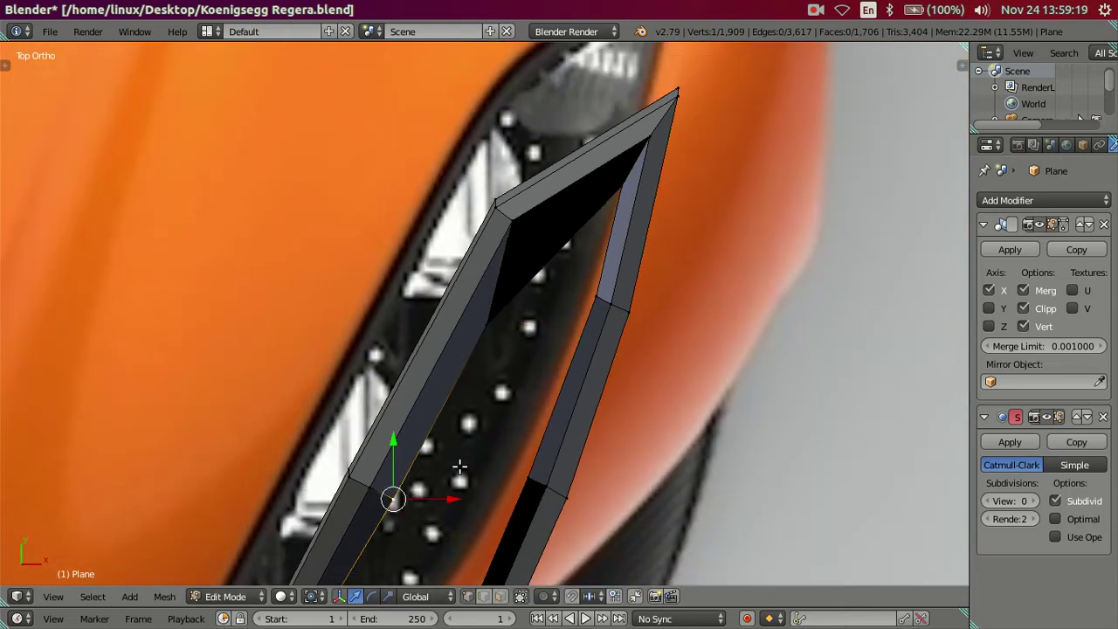
{"action": "scroll", "coordinate": [462, 469], "scroll_direction": "up", "scroll_amount": 2}
{"action": "scroll", "coordinate": [466, 519], "scroll_direction": "up", "scroll_amount": 1}
{"action": "key", "text": "g"}
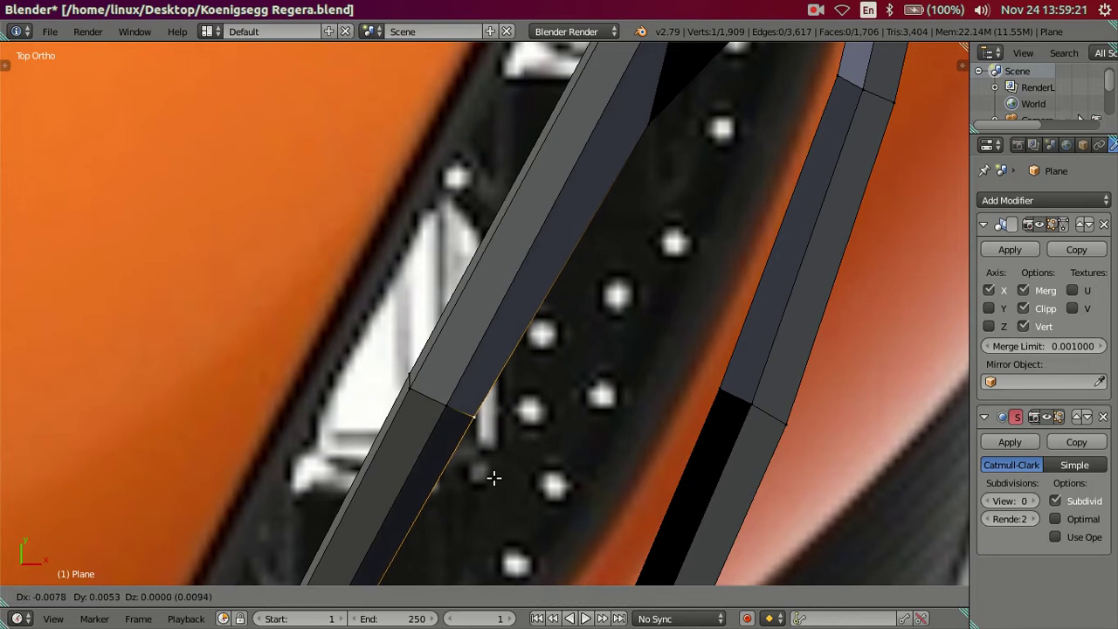
{"action": "left_click", "coordinate": [491, 478]}
Fit the frame's upper corner and inner corner vertices to the headlight opening
{"action": "mouse_move", "coordinate": [584, 264]}
{"action": "middle_mouse_down", "text": "shift"}
{"action": "mouse_move", "coordinate": [499, 529]}
{"action": "mouse_move", "coordinate": [588, 360]}
{"action": "middle_mouse_up", "text": "shift"}
{"action": "right_click", "coordinate": [563, 403]}
{"action": "key", "text": "g"}
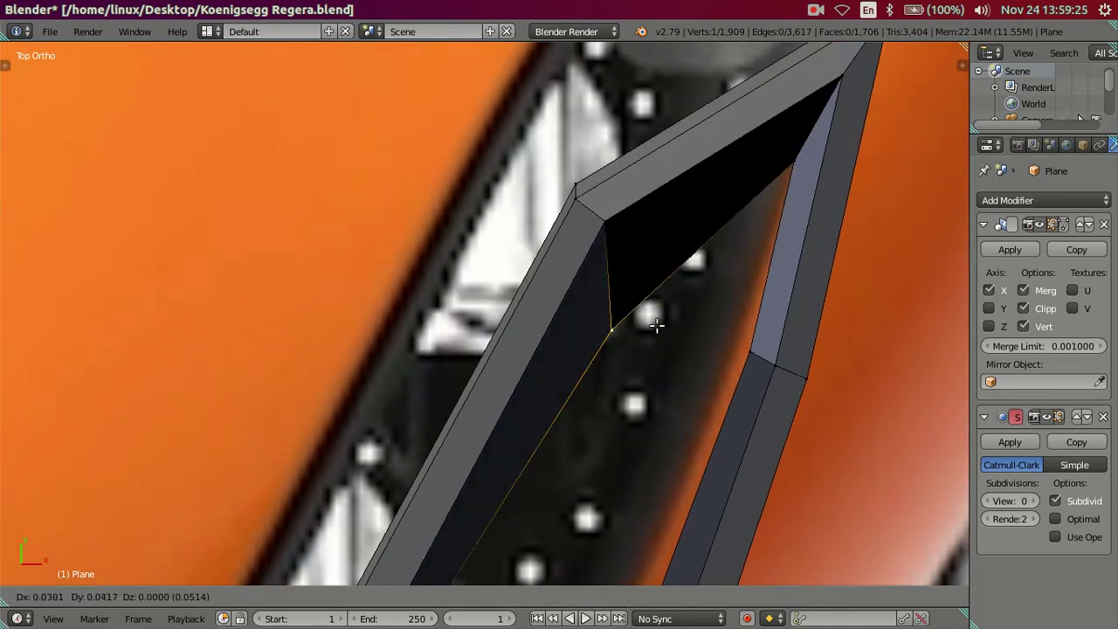
{"action": "left_click", "coordinate": [654, 260]}
{"action": "right_click", "coordinate": [785, 159]}
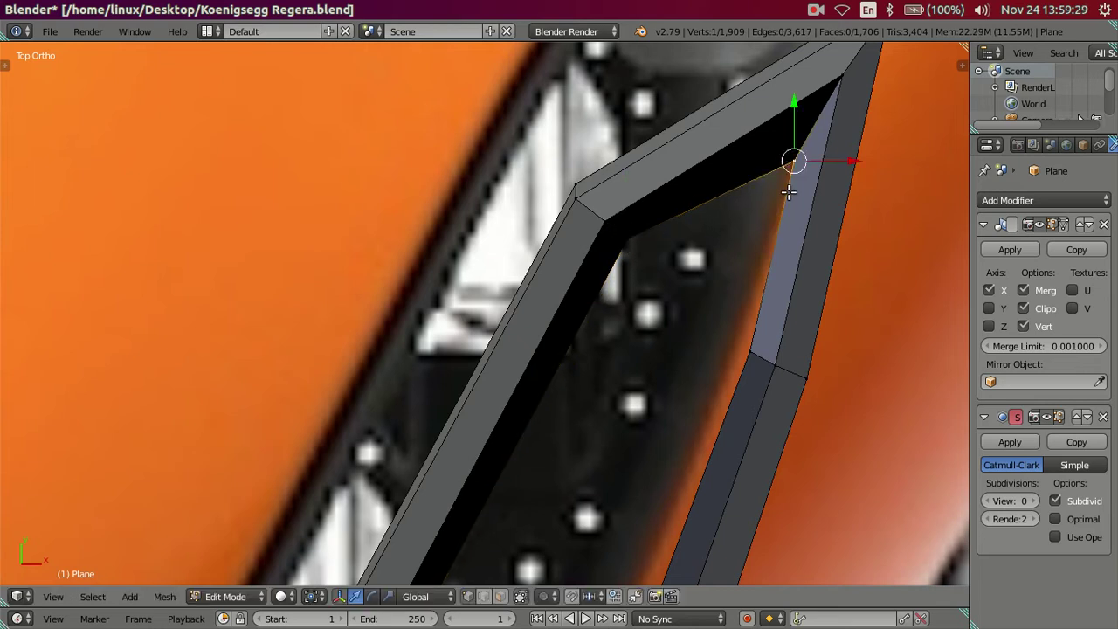
{"action": "key", "text": "g"}
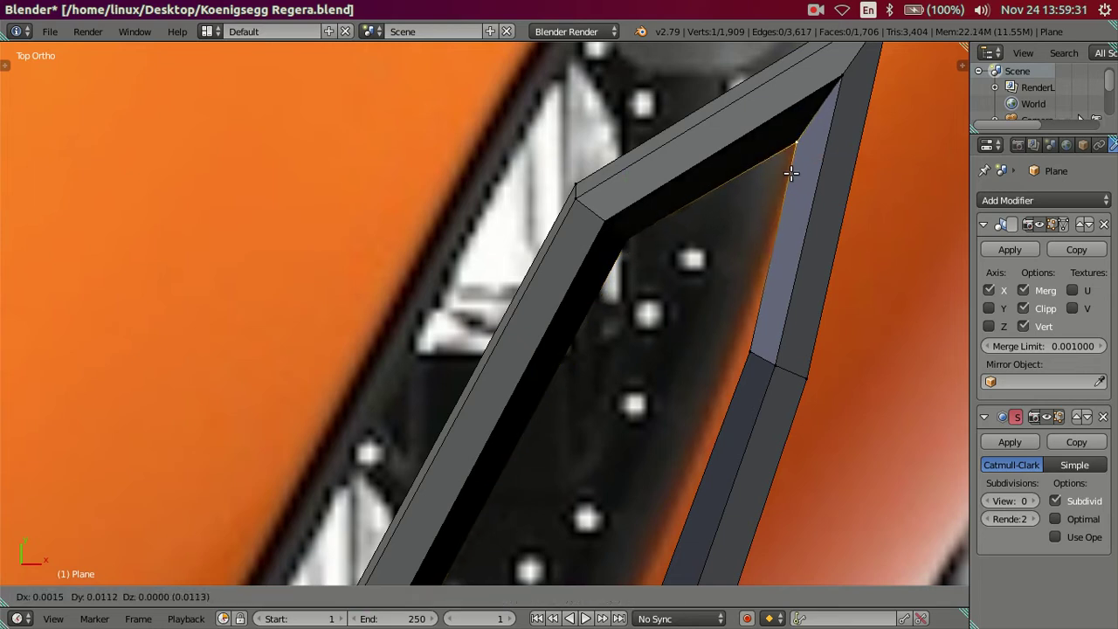
{"action": "left_click", "coordinate": [790, 172]}
Shift the lower corner vertex along Y, then orbit to check the frame in 3D
{"action": "right_click", "coordinate": [754, 304]}
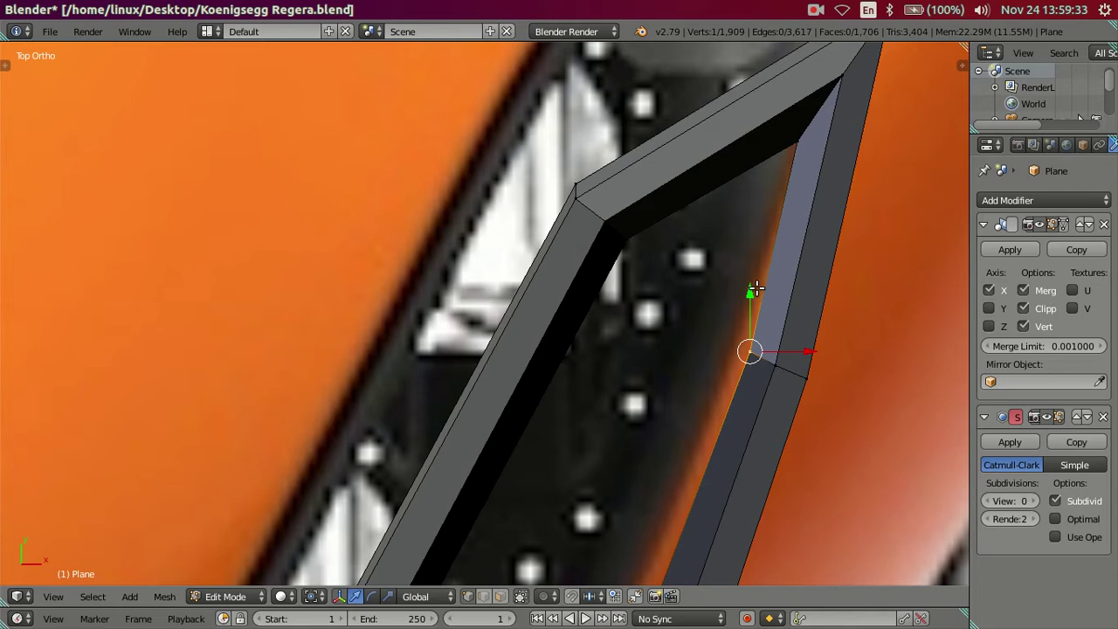
{"action": "key", "text": "g"}
{"action": "key", "text": "y"}
{"action": "left_click", "coordinate": [755, 293]}
{"action": "scroll", "coordinate": [754, 284], "scroll_direction": "down", "scroll_amount": 4}
{"action": "mouse_move", "coordinate": [728, 407]}
{"action": "middle_mouse_down"}
{"action": "mouse_move", "coordinate": [629, 299]}
{"action": "mouse_move", "coordinate": [609, 170]}
{"action": "mouse_move", "coordinate": [634, 399]}
{"action": "mouse_move", "coordinate": [704, 386]}
{"action": "mouse_move", "coordinate": [609, 452]}
{"action": "mouse_move", "coordinate": [702, 352]}
{"action": "mouse_move", "coordinate": [741, 382]}
{"action": "mouse_move", "coordinate": [649, 357]}
{"action": "middle_mouse_up"}
Extend the selection to the corner edges and move them vertically along Z
{"action": "right_click", "coordinate": [628, 295], "text": "ctrl"}
{"action": "scroll", "coordinate": [581, 371], "scroll_direction": "up", "scroll_amount": 2}
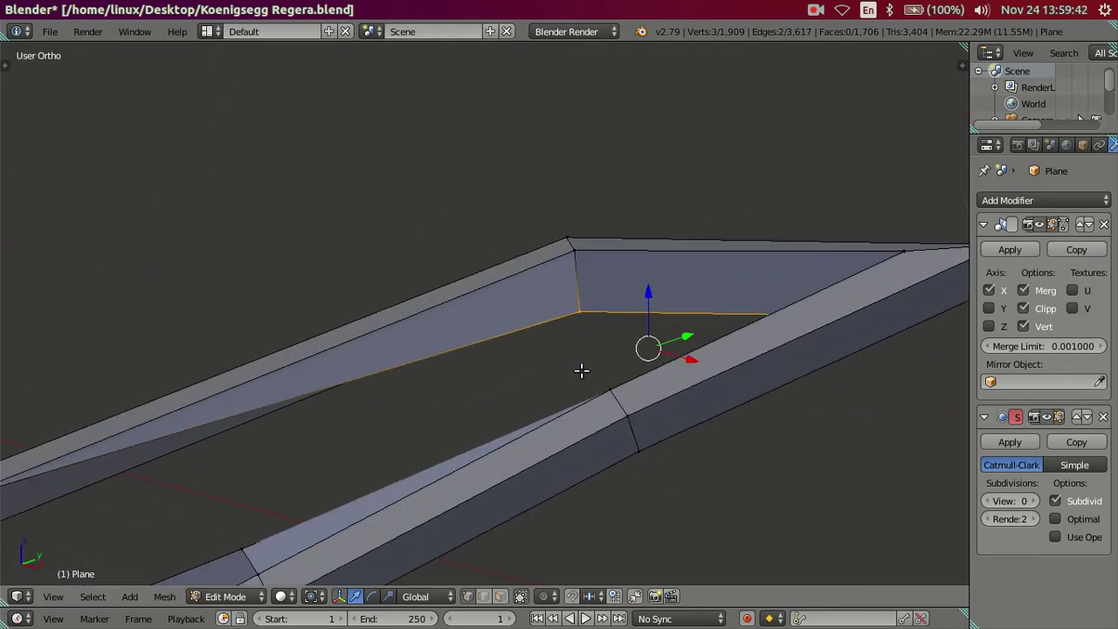
{"action": "key", "text": "g"}
{"action": "key", "text": "z"}
{"action": "left_click", "coordinate": [643, 252]}
{"action": "mouse_move", "coordinate": [644, 252]}
{"action": "middle_mouse_down"}
{"action": "mouse_move", "coordinate": [632, 298]}
{"action": "mouse_move", "coordinate": [603, 292]}
{"action": "mouse_move", "coordinate": [611, 282]}
{"action": "mouse_move", "coordinate": [619, 427]}
{"action": "mouse_move", "coordinate": [609, 404]}
{"action": "mouse_move", "coordinate": [326, 290]}
{"action": "mouse_move", "coordinate": [373, 285]}
{"action": "middle_mouse_up"}
{"action": "key", "text": "g"}
{"action": "key", "text": "z"}
{"action": "key", "text": "Escape"}
Move a vertex on the strip's edge vertically onto the strip
{"action": "right_click", "coordinate": [293, 366]}
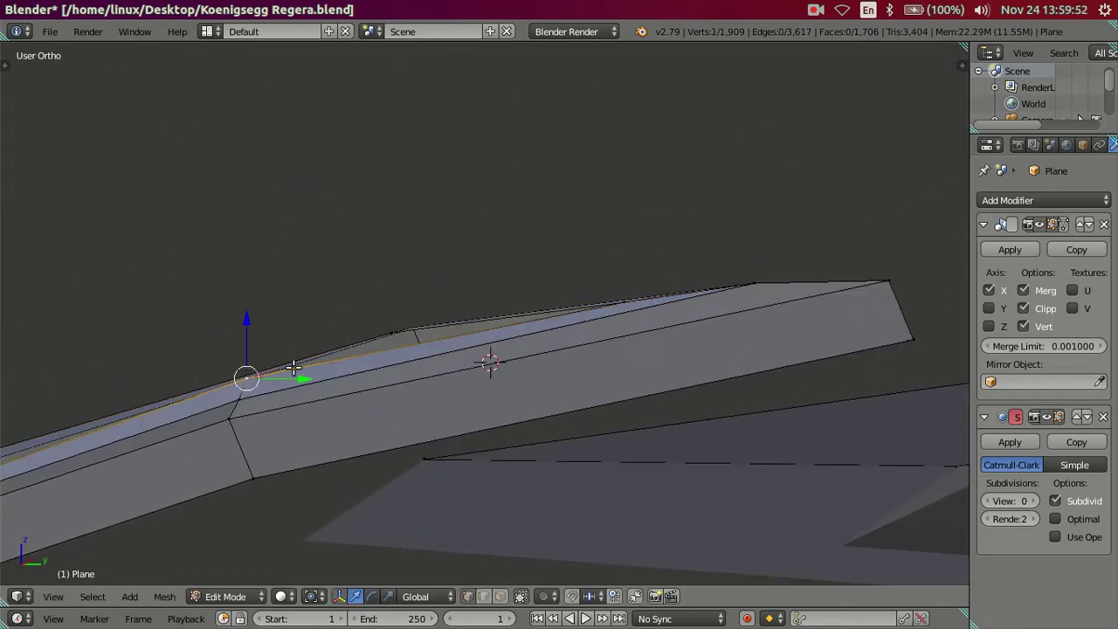
{"action": "left_click_drag", "start_coordinate": [246, 324], "coordinate": [259, 326]}
{"action": "left_click", "coordinate": [266, 331]}
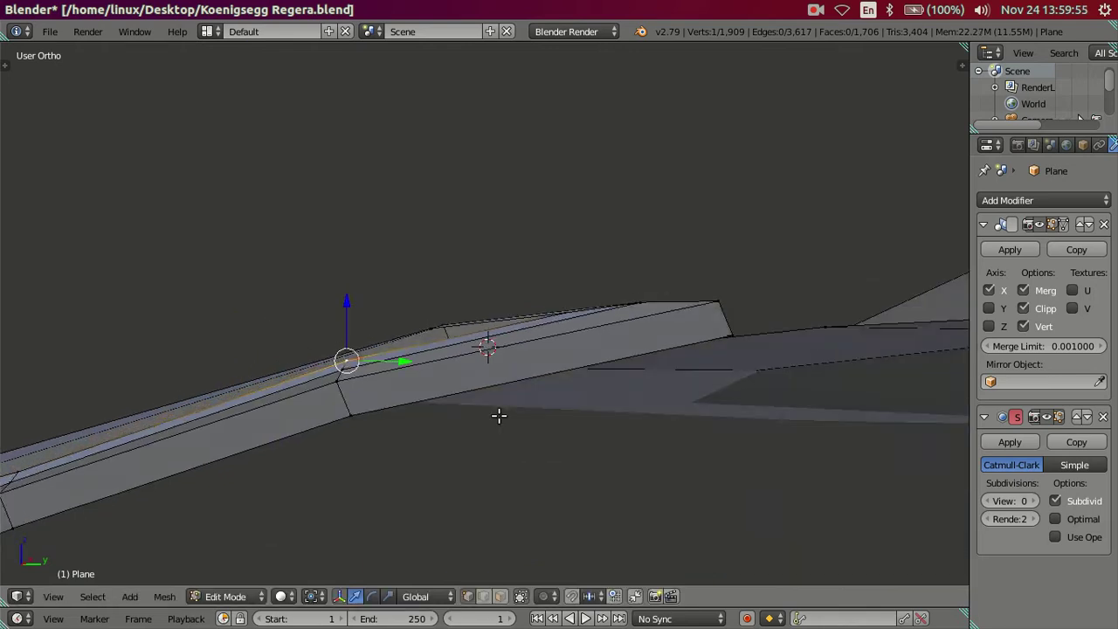
{"action": "scroll", "coordinate": [498, 416], "scroll_direction": "down", "scroll_amount": 3}
{"action": "scroll", "coordinate": [405, 431], "scroll_direction": "down", "scroll_amount": 2}
{"action": "mouse_move", "coordinate": [374, 429]}
{"action": "middle_mouse_down"}
{"action": "mouse_move", "coordinate": [298, 401]}
{"action": "mouse_move", "coordinate": [309, 454]}
{"action": "mouse_move", "coordinate": [410, 410]}
{"action": "mouse_move", "coordinate": [362, 372]}
{"action": "mouse_move", "coordinate": [312, 364]}
{"action": "middle_mouse_up"}
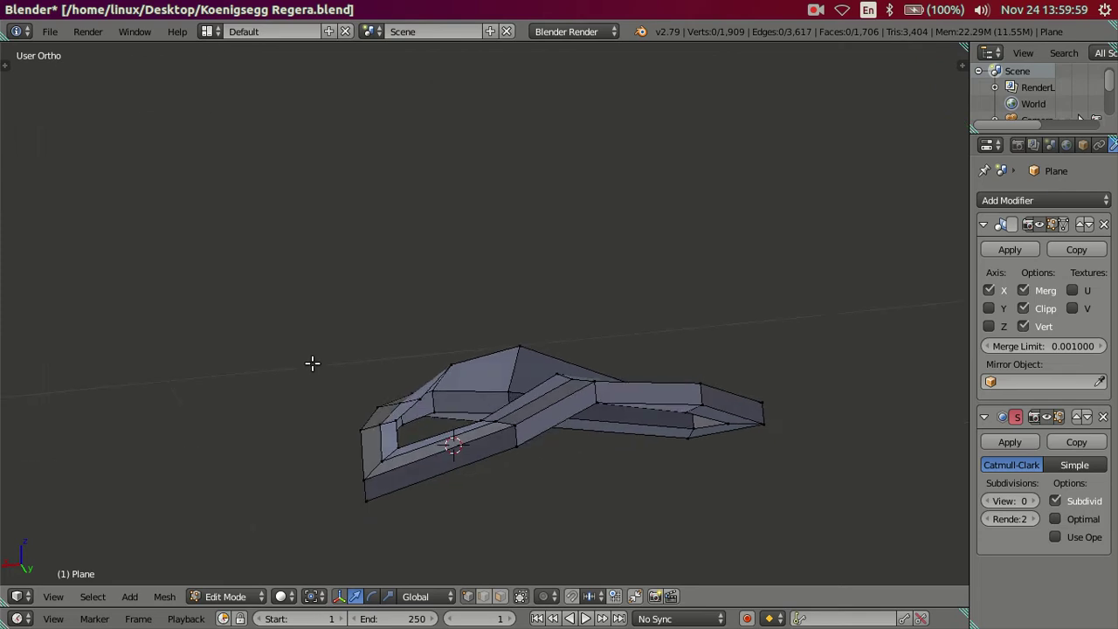
{"action": "scroll", "coordinate": [596, 408], "scroll_direction": "up", "scroll_amount": 4}
Lower a vertex on the frame's peak slightly, then clear the selection
{"action": "right_click", "coordinate": [643, 439]}
{"action": "scroll", "coordinate": [638, 413], "scroll_direction": "up", "scroll_amount": 2}
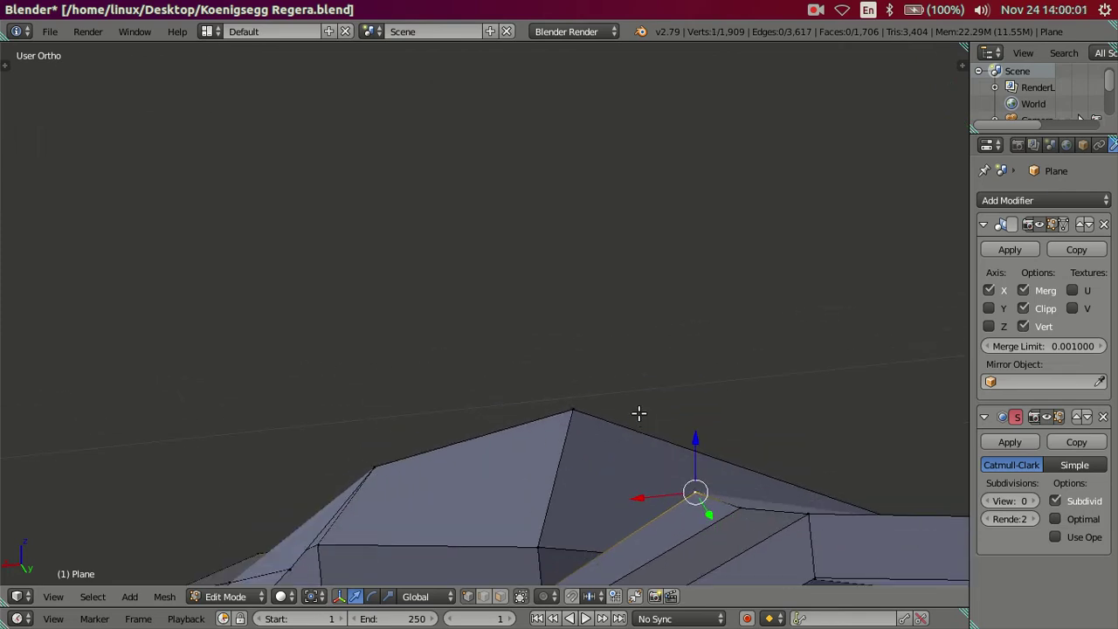
{"action": "left_click_drag", "start_coordinate": [690, 439], "coordinate": [696, 451]}
{"action": "left_click", "coordinate": [696, 453]}
{"action": "scroll", "coordinate": [631, 451], "scroll_direction": "down", "scroll_amount": 3}
{"action": "key", "text": "a"}
{"action": "mouse_move", "coordinate": [631, 451]}
{"action": "middle_mouse_down"}
{"action": "mouse_move", "coordinate": [524, 471]}
{"action": "mouse_move", "coordinate": [475, 418]}
{"action": "mouse_move", "coordinate": [592, 418]}
{"action": "middle_mouse_up"}
Lower another frame vertex along the Z axis
{"action": "mouse_move", "coordinate": [453, 434]}
{"action": "middle_mouse_down"}
{"action": "mouse_move", "coordinate": [529, 428]}
{"action": "mouse_move", "coordinate": [492, 372]}
{"action": "middle_mouse_up"}
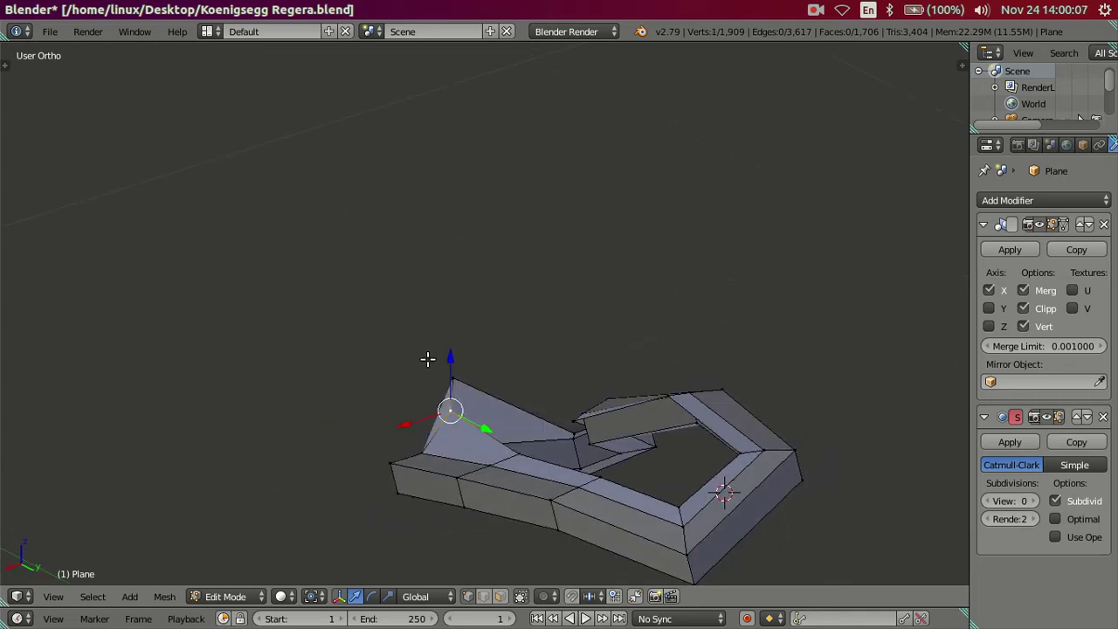
{"action": "scroll", "coordinate": [443, 385], "scroll_direction": "up", "scroll_amount": 3}
{"action": "middle_click_drag", "start_coordinate": [399, 454], "coordinate": [511, 305], "text": "shift"}
{"action": "key", "text": "g"}
{"action": "key", "text": "z"}
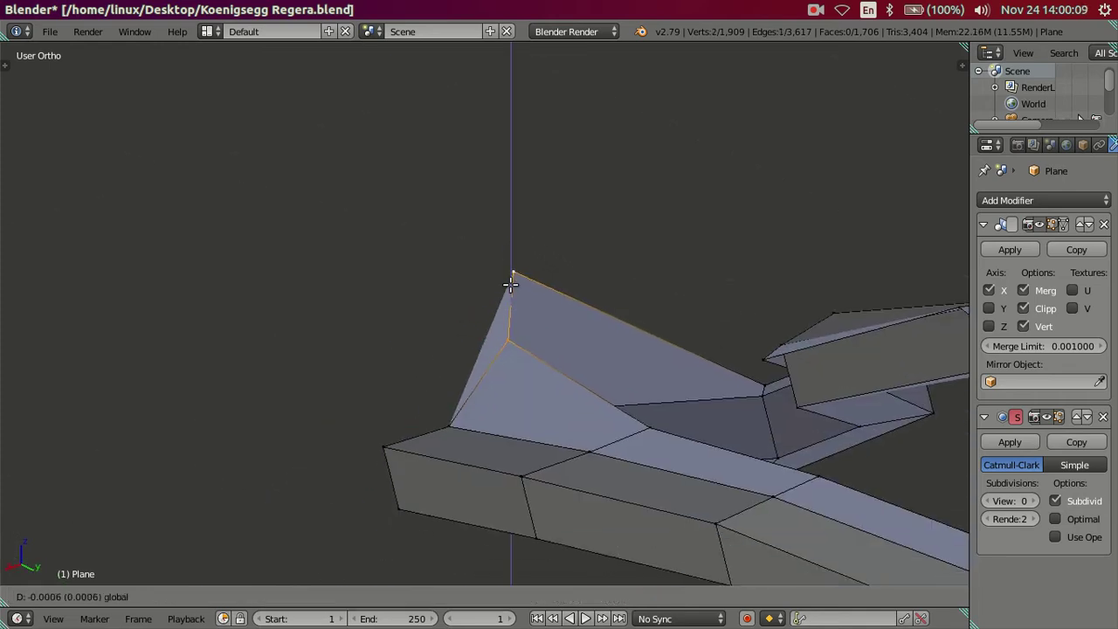
{"action": "left_click", "coordinate": [511, 325]}
{"action": "mouse_move", "coordinate": [510, 323]}
{"action": "middle_mouse_down"}
{"action": "mouse_move", "coordinate": [573, 341]}
{"action": "mouse_move", "coordinate": [637, 300]}
{"action": "mouse_move", "coordinate": [584, 297]}
{"action": "middle_mouse_up"}
{"action": "scroll", "coordinate": [811, 319], "scroll_direction": "down", "scroll_amount": 3}
{"action": "scroll", "coordinate": [702, 294], "scroll_direction": "up", "scroll_amount": 1}
Pull the raised corner tip vertex down 0.0212 along Z, level with the strip
{"action": "right_click", "coordinate": [687, 297]}
{"action": "scroll", "coordinate": [583, 297], "scroll_direction": "up", "scroll_amount": 2}
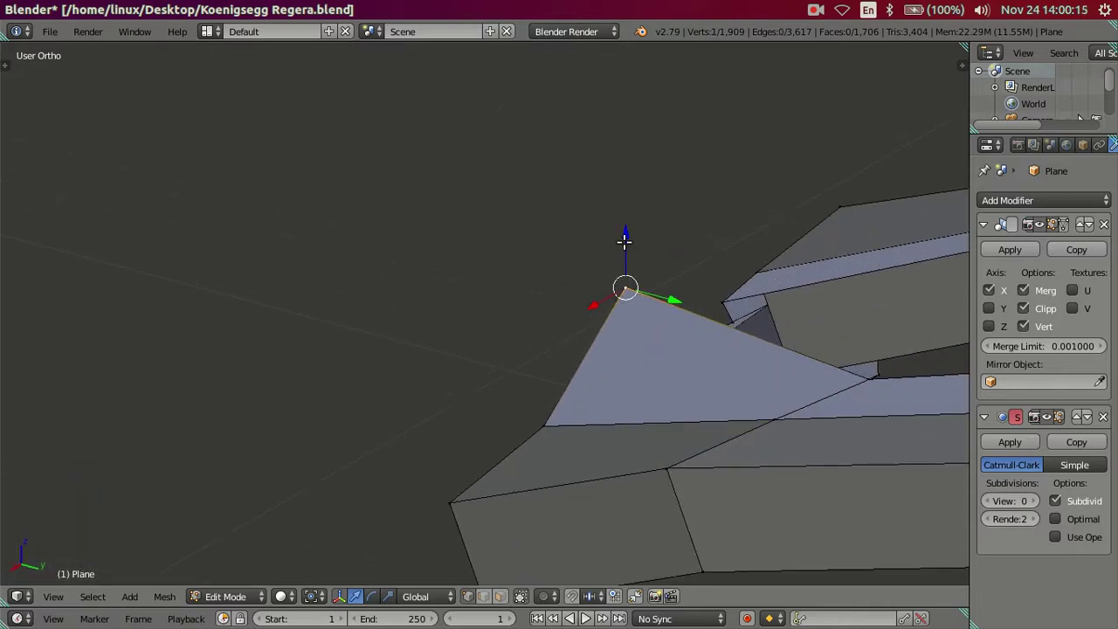
{"action": "key", "text": "g"}
{"action": "key", "text": "z"}
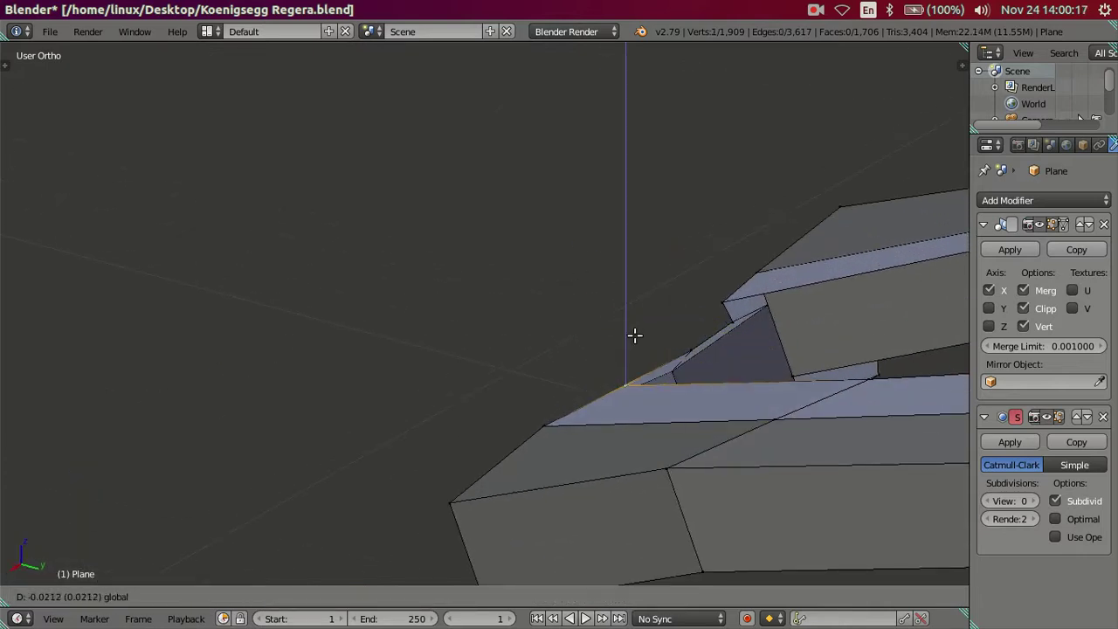
{"action": "left_click", "coordinate": [634, 334]}
{"action": "key", "text": "a"}
{"action": "middle_click_drag", "start_coordinate": [519, 362], "coordinate": [632, 367]}
{"action": "scroll", "coordinate": [457, 382], "scroll_direction": "down", "scroll_amount": 3}
{"action": "mouse_move", "coordinate": [454, 390]}
{"action": "middle_mouse_down"}
{"action": "mouse_move", "coordinate": [520, 389]}
{"action": "mouse_move", "coordinate": [487, 337]}
{"action": "mouse_move", "coordinate": [515, 326]}
{"action": "mouse_move", "coordinate": [469, 419]}
{"action": "mouse_move", "coordinate": [449, 407]}
{"action": "middle_mouse_up"}
Leave Edit Mode and orbit around the finished headlight frame
{"action": "key", "text": "Tab"}
{"action": "key", "text": "Tab"}
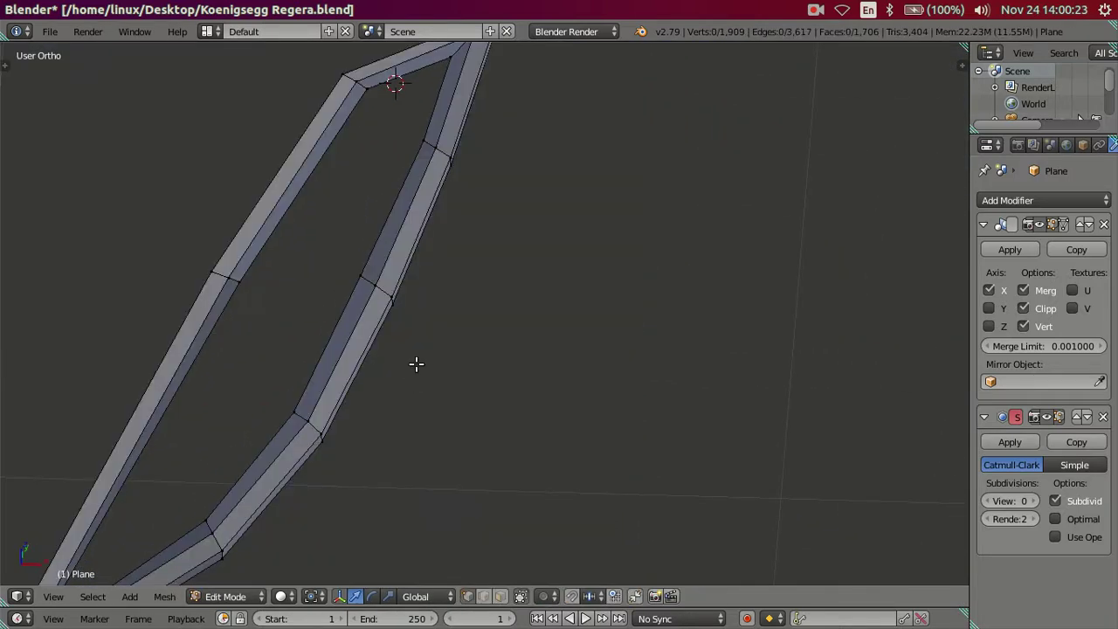
{"action": "middle_click_drag", "start_coordinate": [416, 365], "coordinate": [509, 354]}
{"action": "scroll", "coordinate": [574, 329], "scroll_direction": "down", "scroll_amount": 2}
{"action": "scroll", "coordinate": [573, 330], "scroll_direction": "up", "scroll_amount": 2}
{"action": "scroll", "coordinate": [541, 385], "scroll_direction": "up", "scroll_amount": 1}
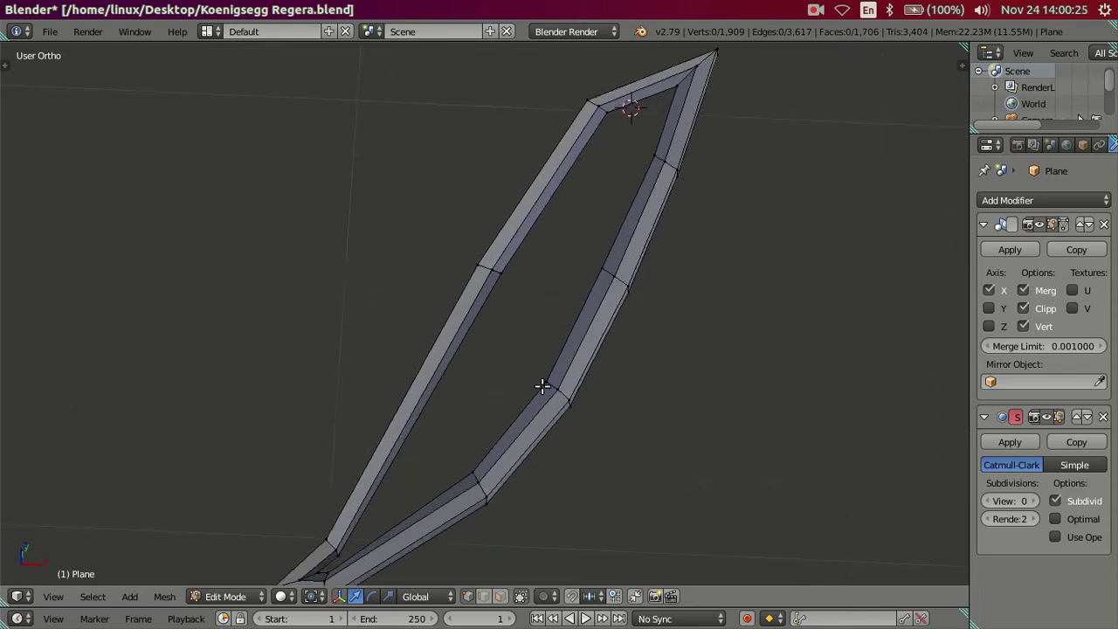
In Top view, slide the vertex at the frame's lower end sideways along X
{"action": "key", "text": "KP_7"}
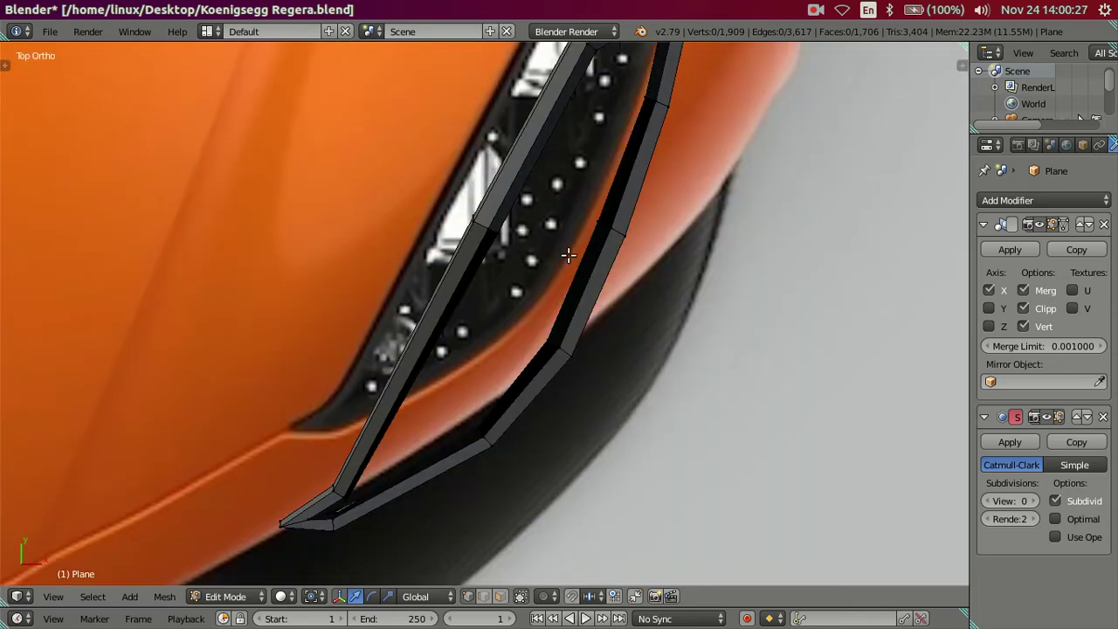
{"action": "middle_click_drag", "start_coordinate": [590, 234], "coordinate": [544, 364], "text": "shift"}
{"action": "scroll", "coordinate": [566, 304], "scroll_direction": "up", "scroll_amount": 1}
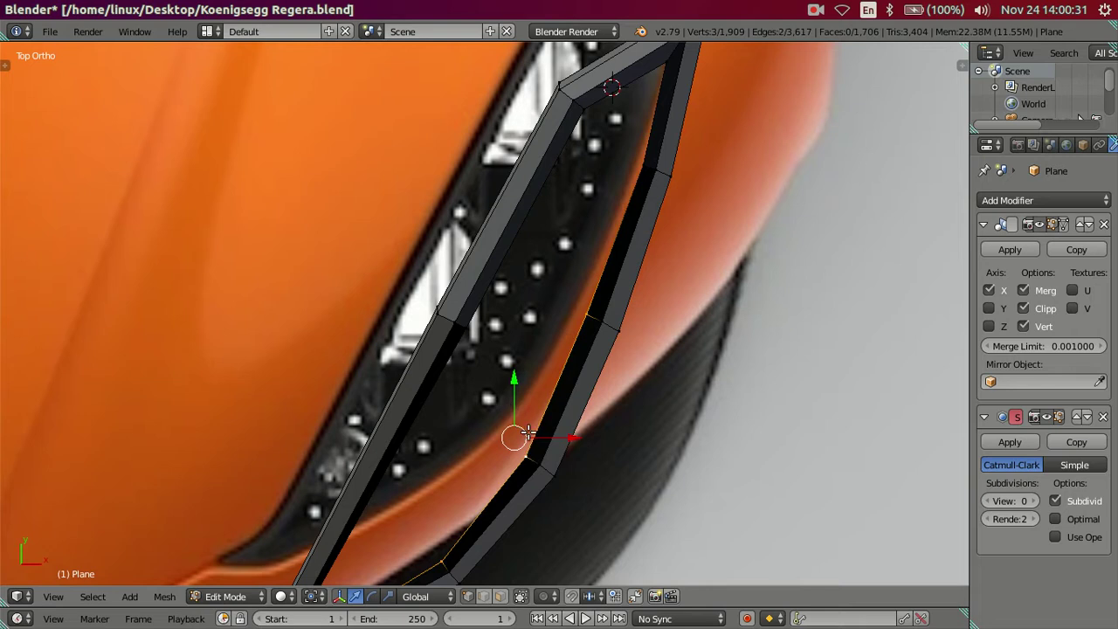
{"action": "key", "text": "g"}
{"action": "key", "text": "x"}
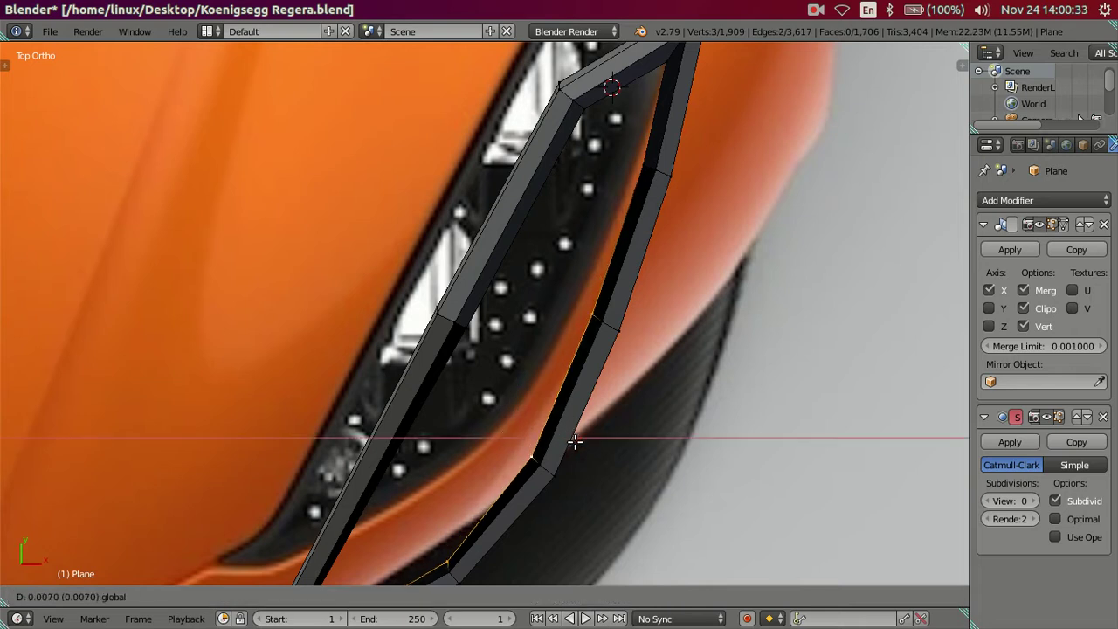
{"action": "left_click", "coordinate": [575, 442]}
{"action": "scroll", "coordinate": [550, 437], "scroll_direction": "up", "scroll_amount": 2}
{"action": "scroll", "coordinate": [499, 369], "scroll_direction": "up", "scroll_amount": 1}
Fit an outer-edge frame vertex to the reference with alternating X and Y moves
{"action": "right_click", "coordinate": [485, 464]}
{"action": "key", "text": "g"}
{"action": "key", "text": "x"}
{"action": "left_click", "coordinate": [507, 459]}
{"action": "key", "text": "g"}
{"action": "key", "text": "y"}
{"action": "left_click", "coordinate": [481, 416]}
{"action": "key", "text": "g"}
{"action": "key", "text": "x"}
{"action": "left_click", "coordinate": [482, 426]}
{"action": "key", "text": "g"}
{"action": "key", "text": "y"}
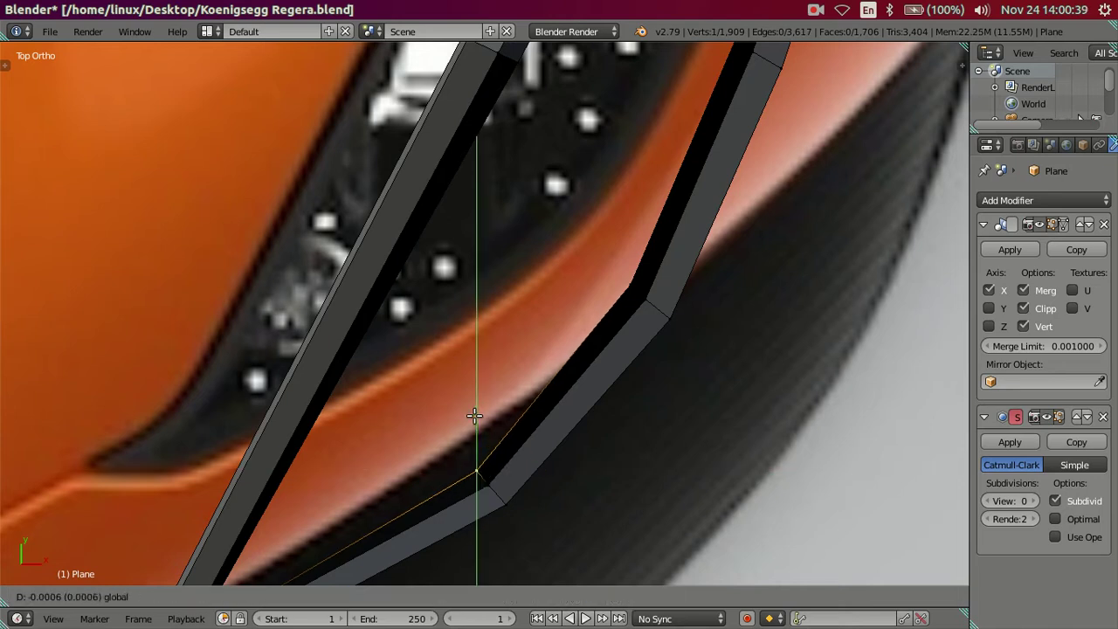
{"action": "left_click", "coordinate": [475, 416]}
Return to solid shading and move the selected vertex along Y
{"action": "scroll", "coordinate": [673, 253], "scroll_direction": "down", "scroll_amount": 2}
{"action": "scroll", "coordinate": [663, 262], "scroll_direction": "down", "scroll_amount": 1}
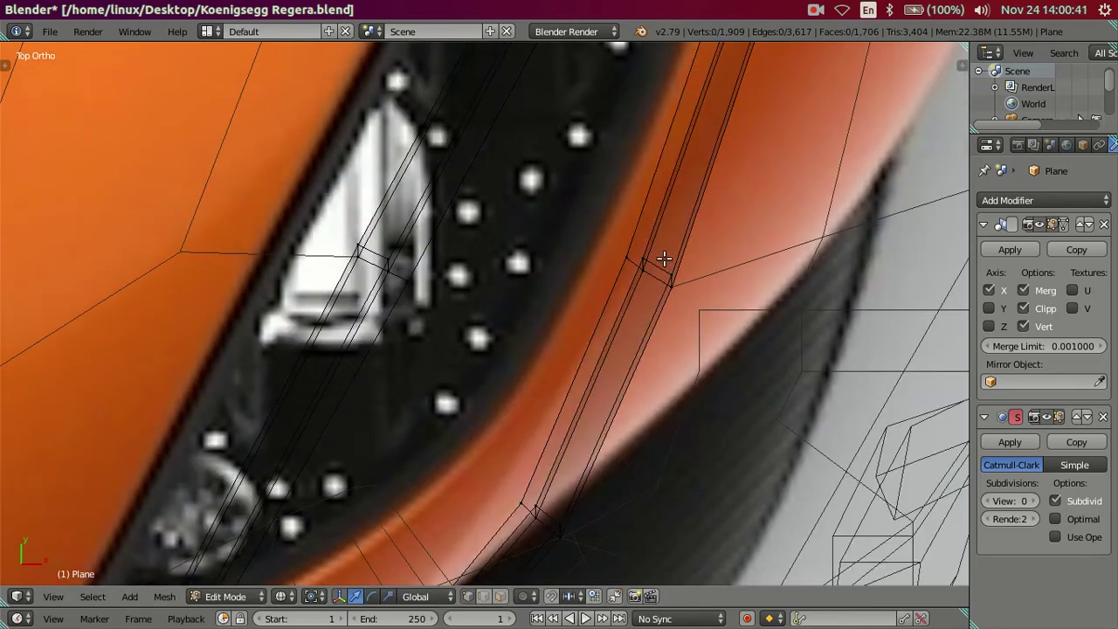
{"action": "scroll", "coordinate": [602, 317], "scroll_direction": "down", "scroll_amount": 1}
{"action": "key", "text": "z"}
{"action": "middle_click_drag", "start_coordinate": [602, 317], "coordinate": [574, 346], "text": "shift"}
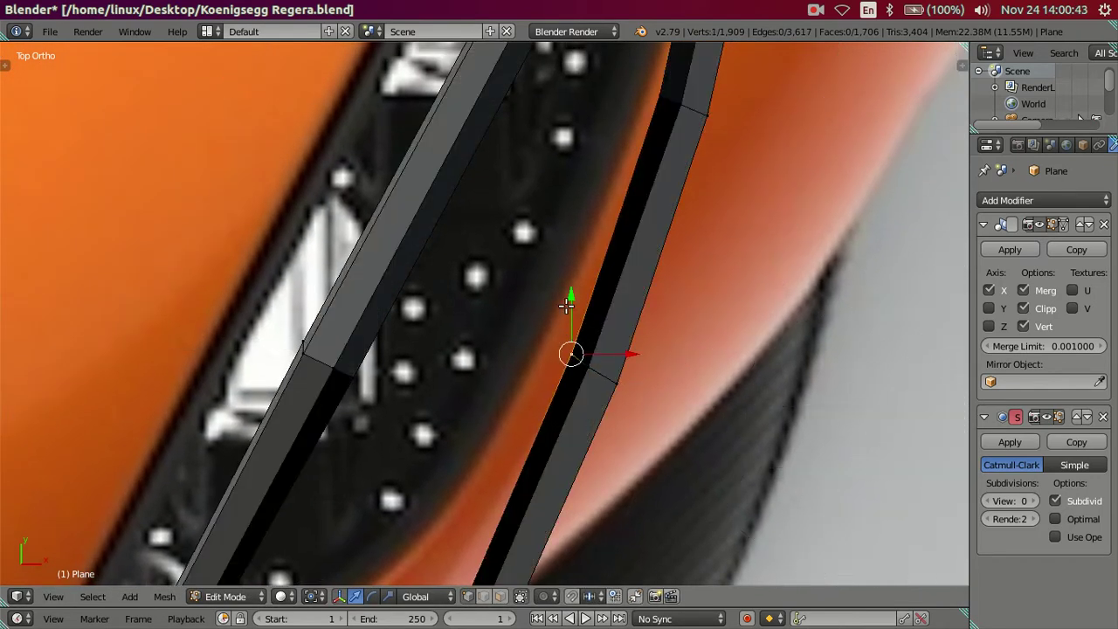
{"action": "key", "text": "g"}
{"action": "key", "text": "y"}
{"action": "left_click", "coordinate": [571, 311]}
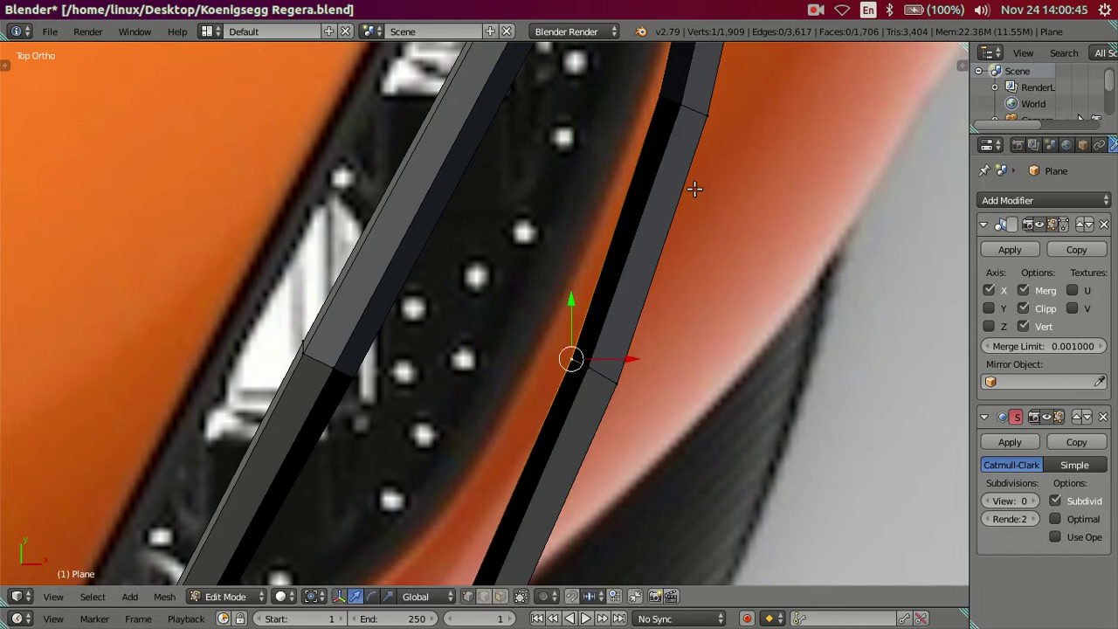
Move the frame's inner right edge along X and then Y to match the outline
{"action": "middle_click_drag", "start_coordinate": [691, 187], "coordinate": [586, 364], "text": "shift"}
{"action": "right_click", "coordinate": [589, 346]}
{"action": "right_click", "coordinate": [629, 167], "text": "shift"}
{"action": "key", "text": "g"}
{"action": "key", "text": "x"}
{"action": "left_click", "coordinate": [669, 252]}
{"action": "key", "text": "g"}
{"action": "key", "text": "y"}
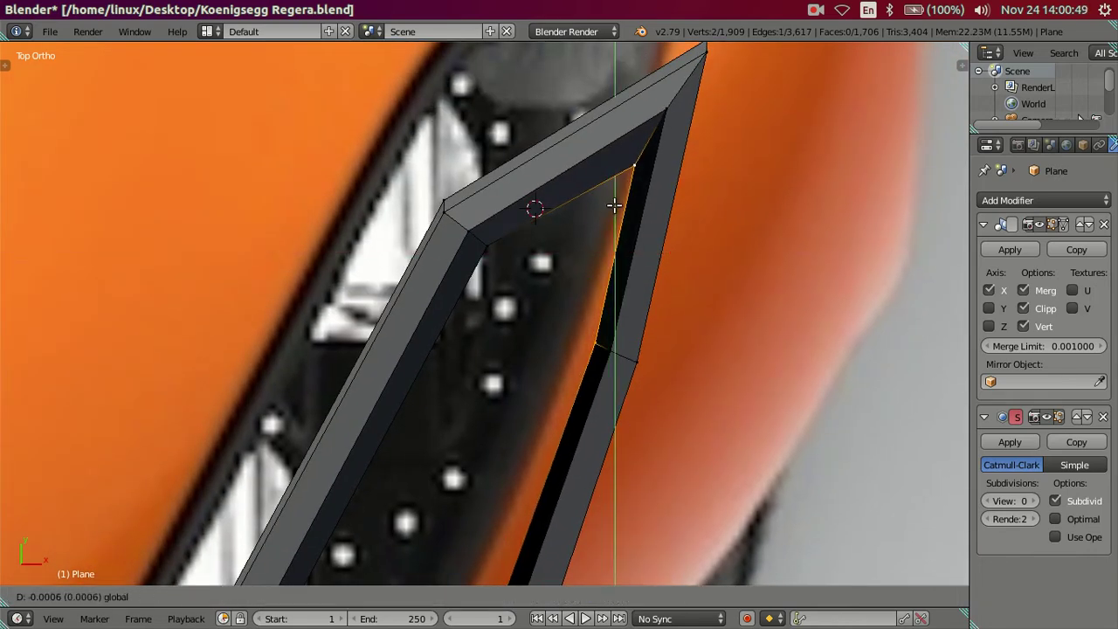
{"action": "left_click", "coordinate": [614, 205]}
Shift the inner top and left edges slightly, then lower the inner left corner vertex
{"action": "right_click", "coordinate": [511, 236]}
{"action": "right_click", "coordinate": [583, 168], "text": "shift"}
{"action": "left_click_drag", "start_coordinate": [563, 158], "coordinate": [563, 150]}
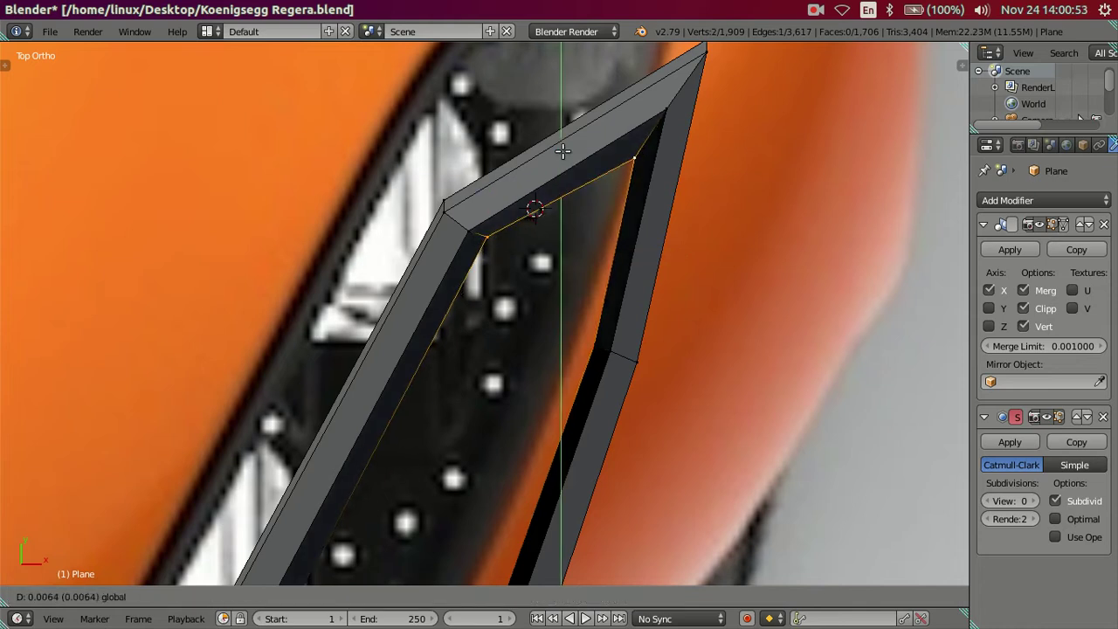
{"action": "left_click_drag", "start_coordinate": [611, 201], "coordinate": [606, 205]}
{"action": "right_click", "coordinate": [516, 225]}
{"action": "left_click_drag", "start_coordinate": [492, 186], "coordinate": [507, 202]}
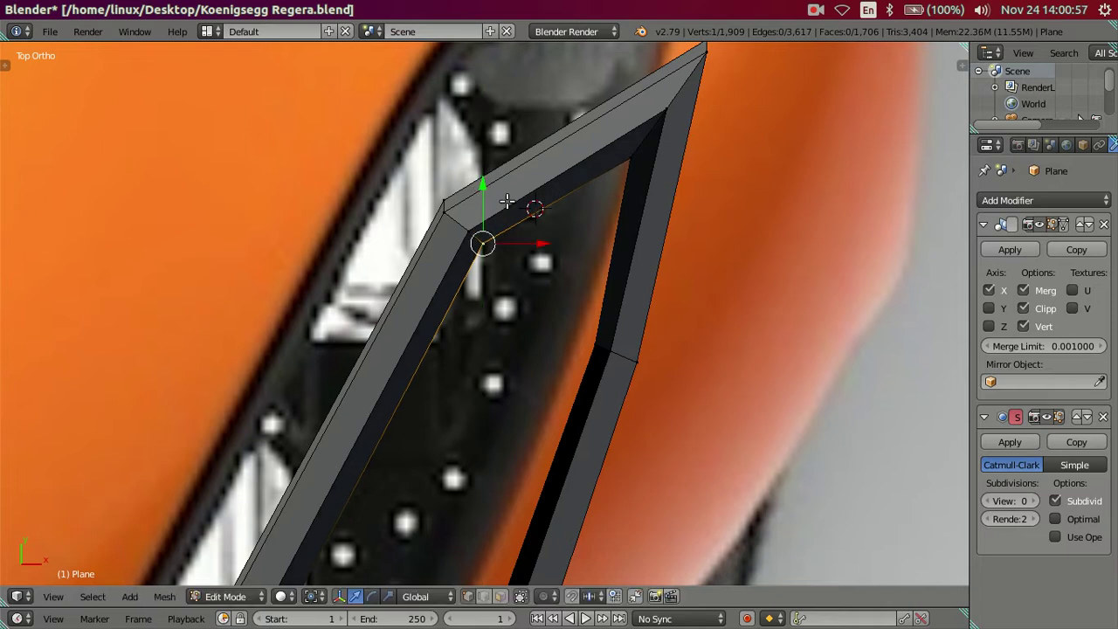
Move the inner right corner up-right and nudge an inner vertex 0.0047 along X and Y
{"action": "right_click", "coordinate": [636, 162]}
{"action": "key", "text": "g"}
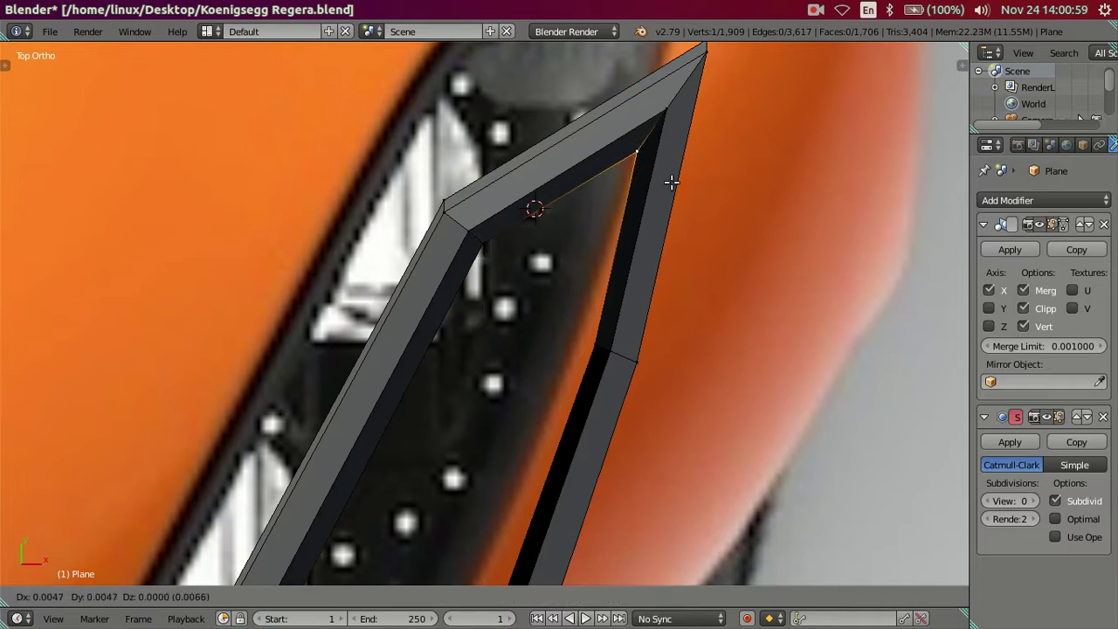
{"action": "left_click", "coordinate": [672, 181]}
{"action": "scroll", "coordinate": [594, 241], "scroll_direction": "down", "scroll_amount": 2}
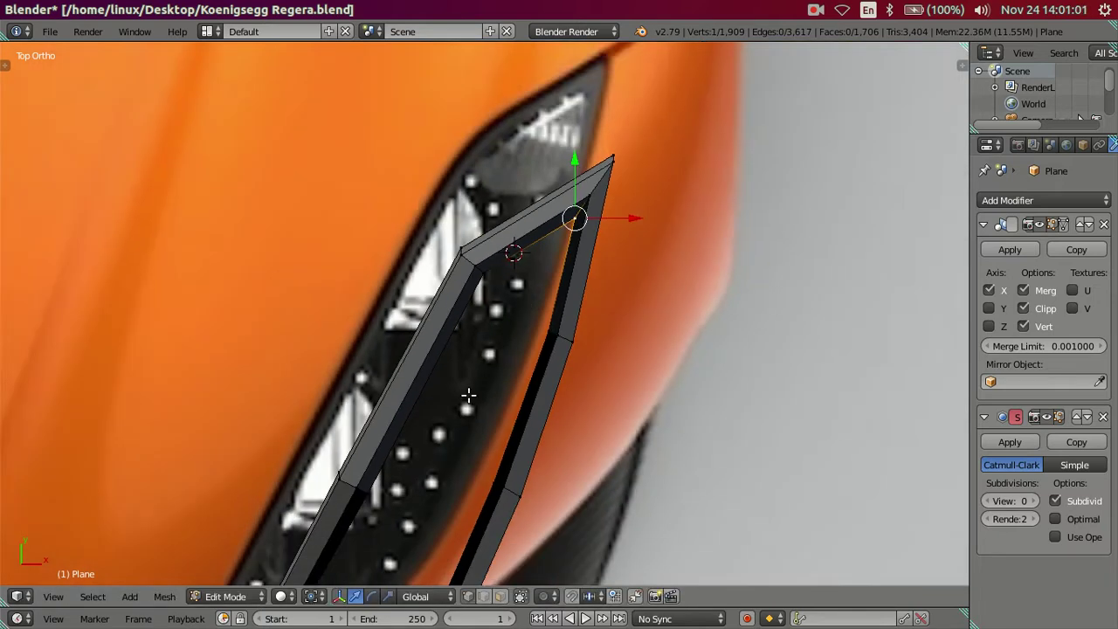
{"action": "scroll", "coordinate": [535, 337], "scroll_direction": "up", "scroll_amount": 2}
{"action": "scroll", "coordinate": [594, 309], "scroll_direction": "up", "scroll_amount": 2}
{"action": "right_click", "coordinate": [653, 269]}
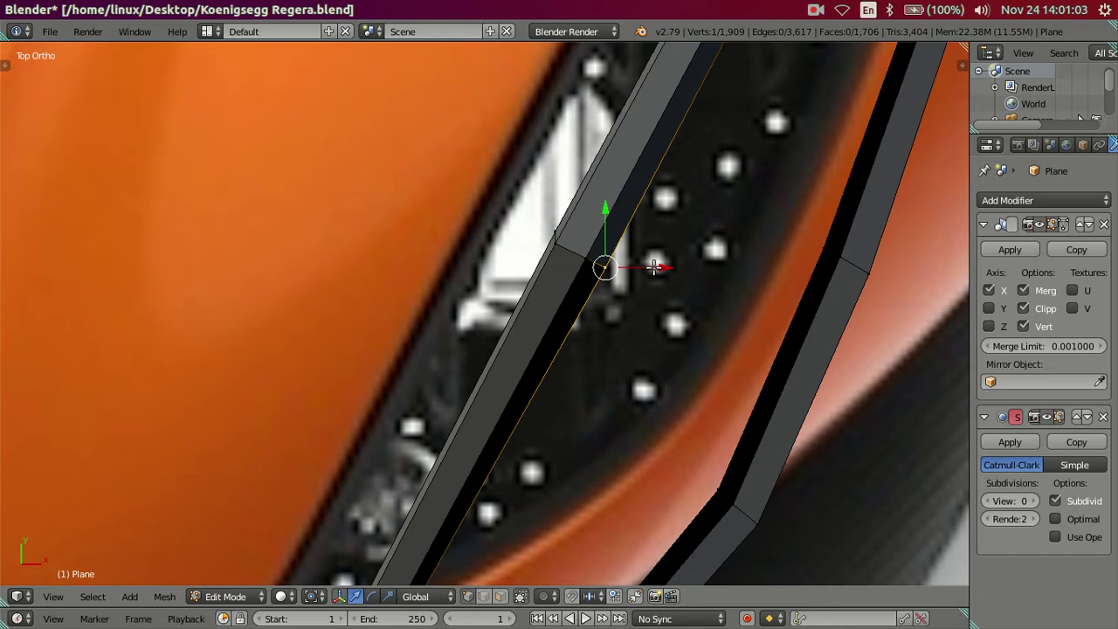
{"action": "left_click_drag", "start_coordinate": [653, 267], "coordinate": [648, 266]}
{"action": "left_click_drag", "start_coordinate": [599, 219], "coordinate": [599, 214]}
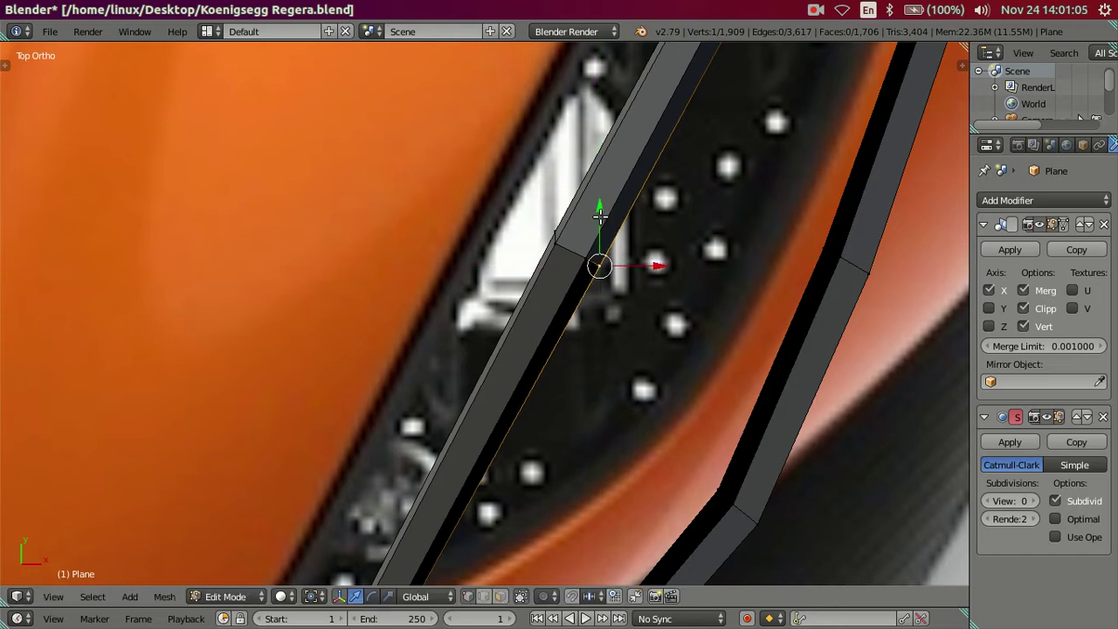
{"action": "scroll", "coordinate": [666, 342], "scroll_direction": "down", "scroll_amount": 4}
{"action": "scroll", "coordinate": [575, 387], "scroll_direction": "up", "scroll_amount": 2}
{"action": "scroll", "coordinate": [575, 387], "scroll_direction": "down", "scroll_amount": 3}
{"action": "mouse_move", "coordinate": [634, 404]}
{"action": "middle_mouse_down"}
{"action": "mouse_move", "coordinate": [574, 274]}
{"action": "mouse_move", "coordinate": [644, 316]}
{"action": "mouse_move", "coordinate": [565, 324]}
{"action": "mouse_move", "coordinate": [541, 392]}
{"action": "mouse_move", "coordinate": [552, 421]}
{"action": "middle_mouse_up"}
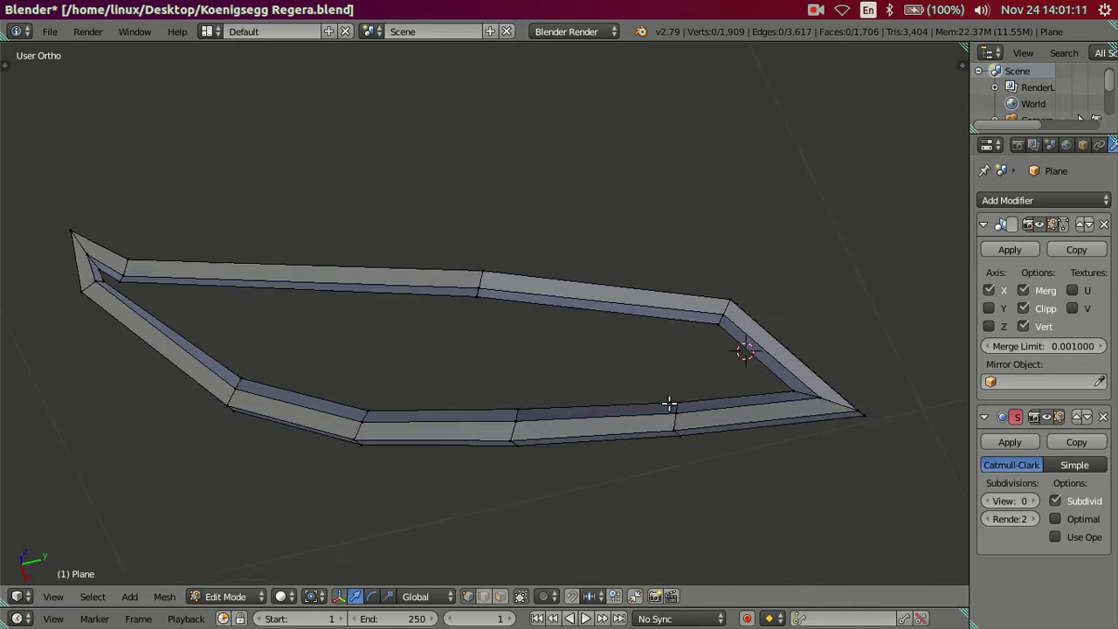
{"action": "middle_click_drag", "start_coordinate": [483, 343], "coordinate": [524, 340]}
{"action": "mouse_move", "coordinate": [433, 376]}
{"action": "middle_mouse_down"}
{"action": "mouse_move", "coordinate": [534, 314]}
{"action": "mouse_move", "coordinate": [569, 254]}
{"action": "mouse_move", "coordinate": [617, 230]}
{"action": "mouse_move", "coordinate": [609, 259]}
{"action": "mouse_move", "coordinate": [532, 314]}
{"action": "mouse_move", "coordinate": [341, 343]}
{"action": "mouse_move", "coordinate": [357, 384]}
{"action": "mouse_move", "coordinate": [327, 394]}
{"action": "mouse_move", "coordinate": [311, 419]}
{"action": "mouse_move", "coordinate": [302, 407]}
{"action": "mouse_move", "coordinate": [346, 381]}
{"action": "mouse_move", "coordinate": [464, 388]}
{"action": "middle_mouse_up"}
{"action": "key", "text": "KP_7"}
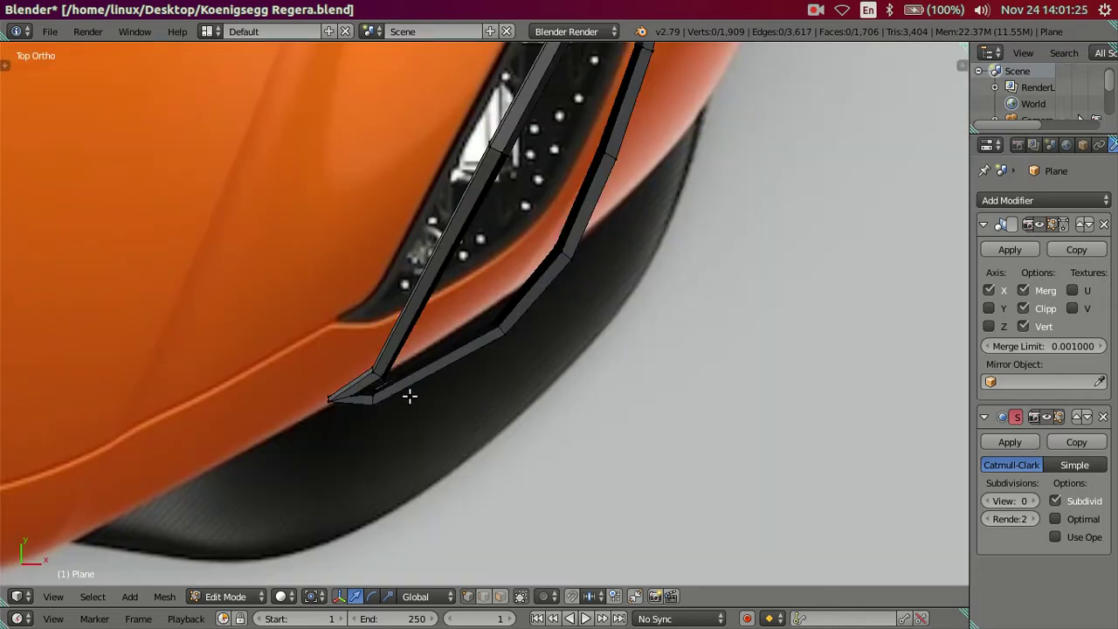
{"action": "scroll", "coordinate": [406, 404], "scroll_direction": "up", "scroll_amount": 2}
{"action": "left_click", "coordinate": [383, 417]}
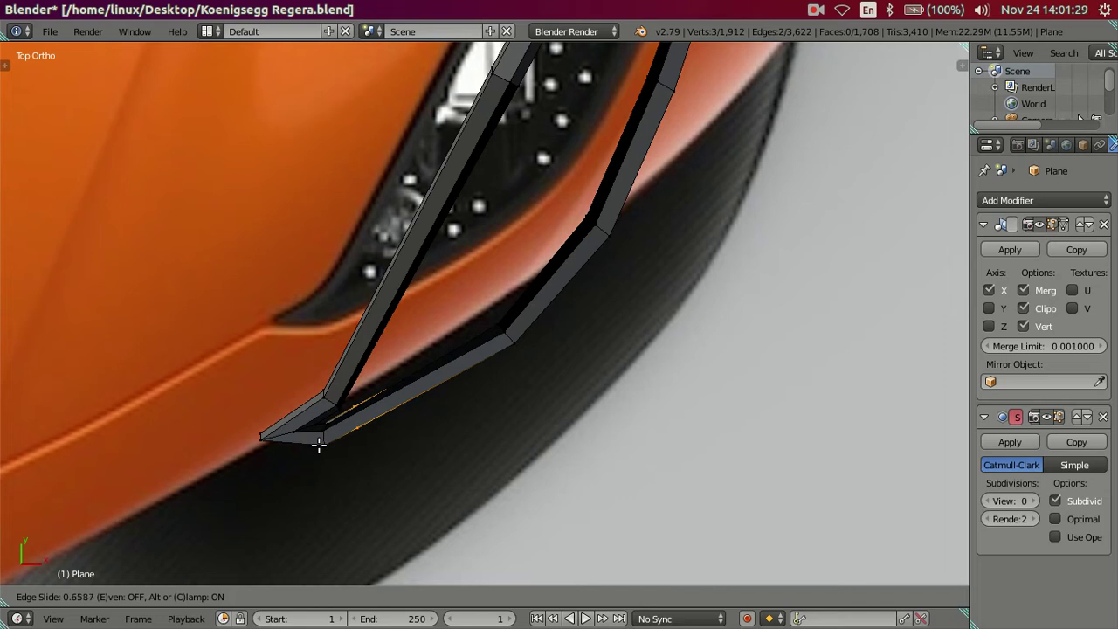
{"action": "key", "text": "ctrl+z"}
{"action": "middle_click_drag", "start_coordinate": [439, 459], "coordinate": [390, 317]}
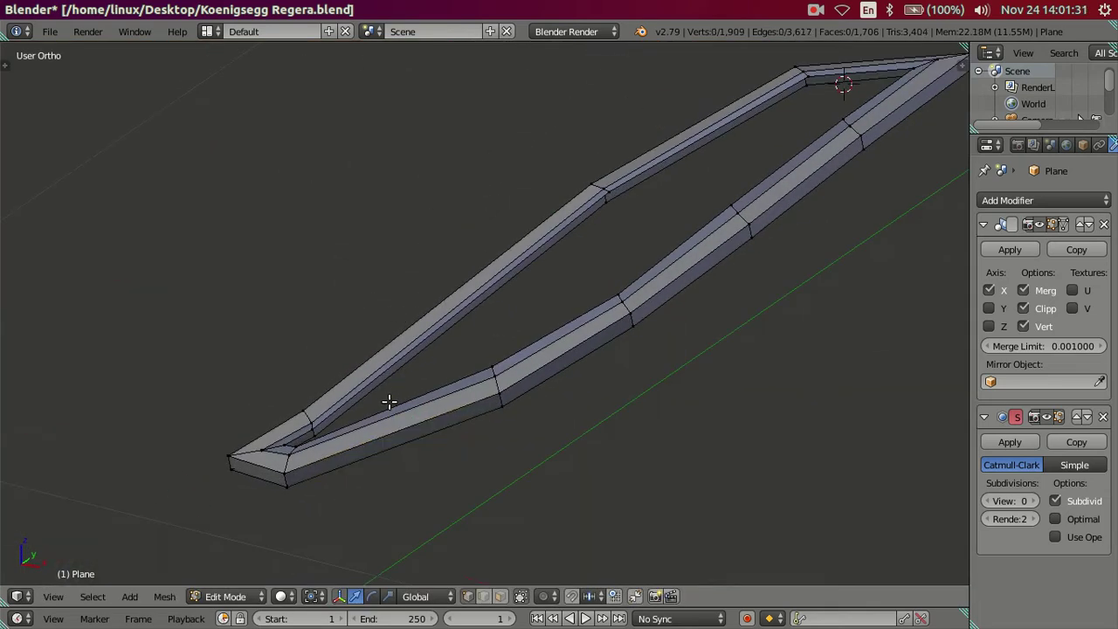
{"action": "middle_click_drag", "start_coordinate": [405, 438], "coordinate": [399, 429]}
{"action": "key", "text": "ctrl+r"}
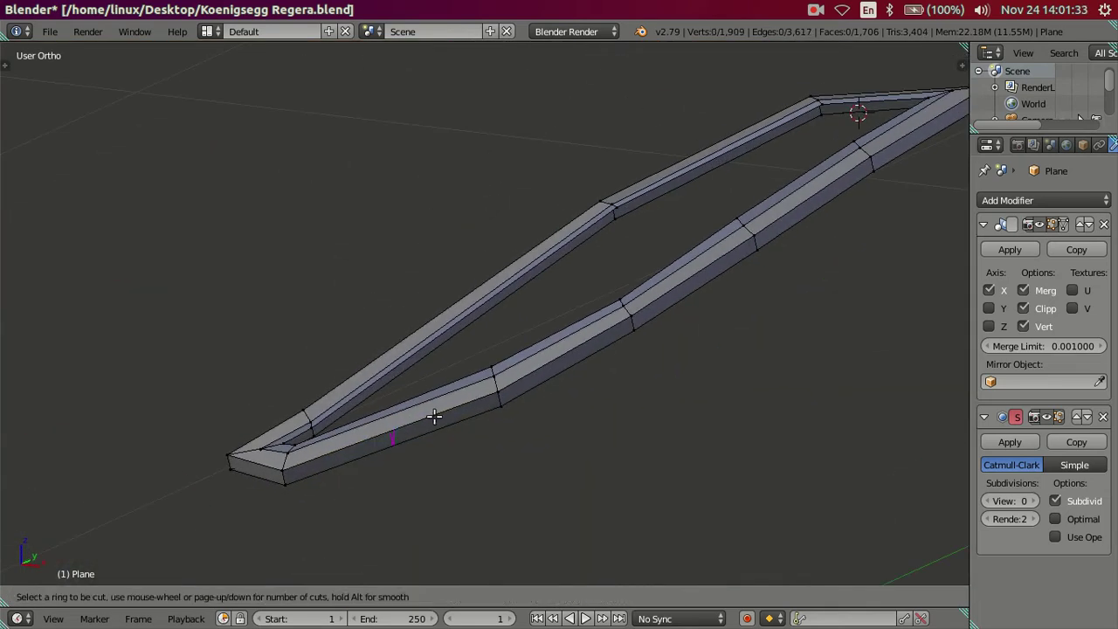
{"action": "key", "text": "Escape"}
{"action": "middle_click_drag", "start_coordinate": [544, 374], "coordinate": [570, 404]}
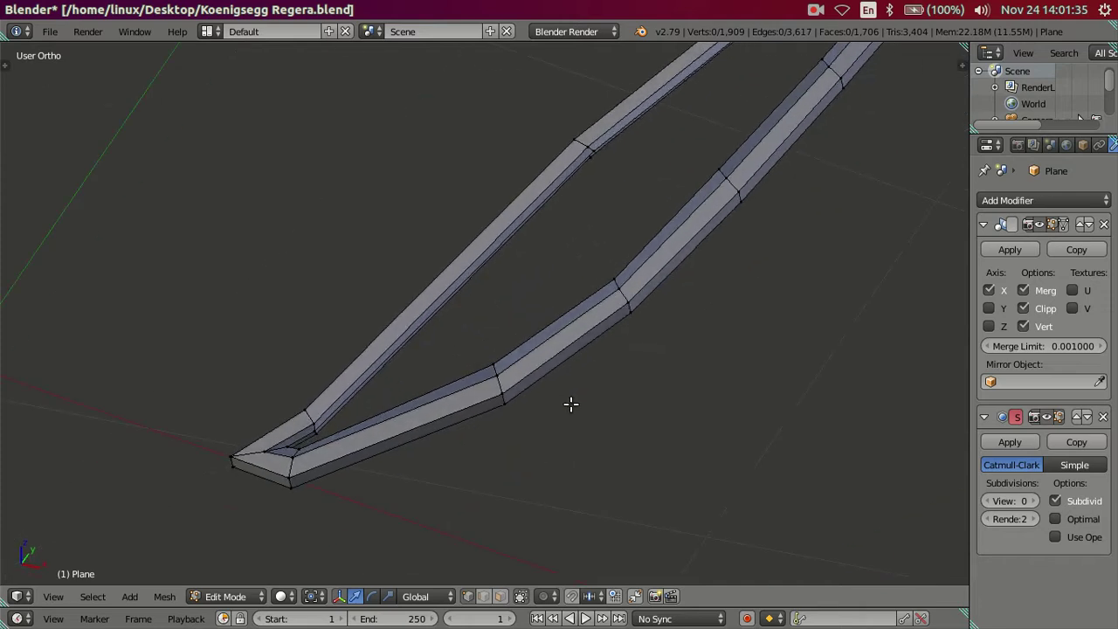
{"action": "key", "text": "a"}
{"action": "key", "text": "a"}
{"action": "mouse_move", "coordinate": [512, 344]}
{"action": "middle_mouse_down"}
{"action": "mouse_move", "coordinate": [491, 399]}
{"action": "mouse_move", "coordinate": [407, 172]}
{"action": "mouse_move", "coordinate": [268, 287]}
{"action": "mouse_move", "coordinate": [221, 345]}
{"action": "mouse_move", "coordinate": [364, 383]}
{"action": "middle_mouse_up"}
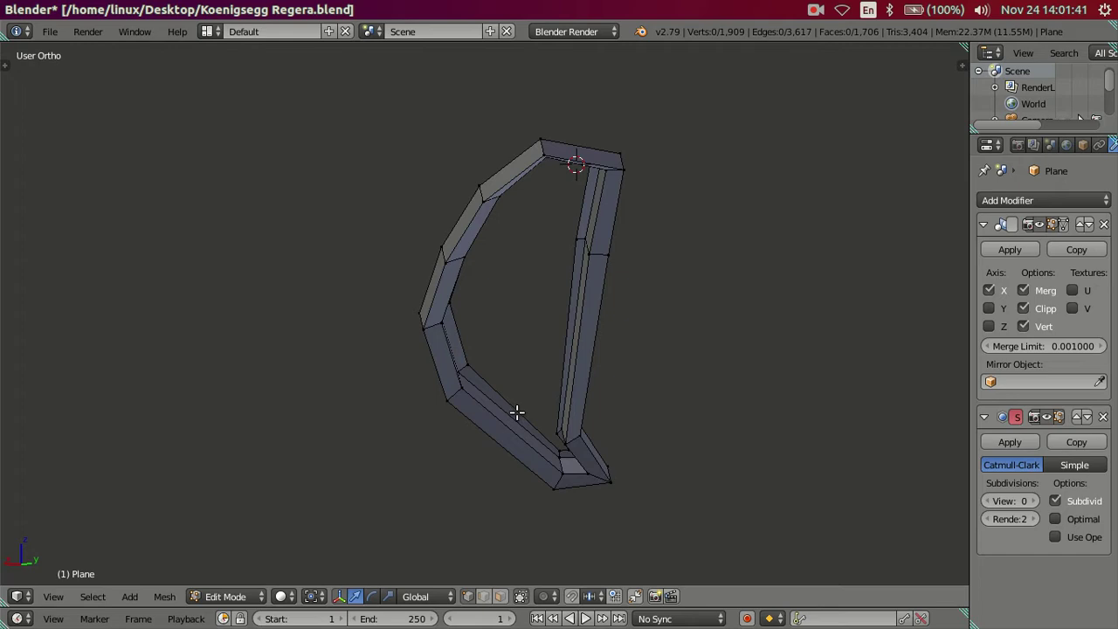
{"action": "key", "text": "ctrl+r"}
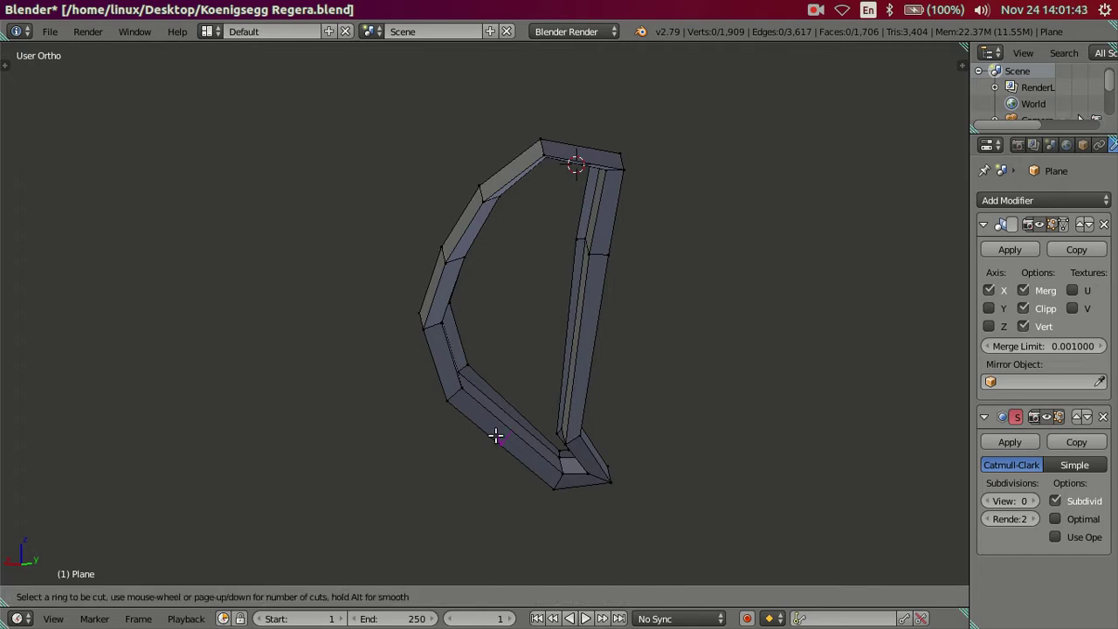
{"action": "key", "text": "Escape"}
{"action": "scroll", "coordinate": [527, 454], "scroll_direction": "up", "scroll_amount": 3}
{"action": "scroll", "coordinate": [512, 427], "scroll_direction": "up", "scroll_amount": 3}
{"action": "scroll", "coordinate": [508, 408], "scroll_direction": "up", "scroll_amount": 1}
{"action": "mouse_move", "coordinate": [508, 409]}
{"action": "middle_mouse_down"}
{"action": "mouse_move", "coordinate": [516, 469]}
{"action": "mouse_move", "coordinate": [599, 428]}
{"action": "mouse_move", "coordinate": [751, 521]}
{"action": "mouse_move", "coordinate": [715, 424]}
{"action": "middle_mouse_up"}
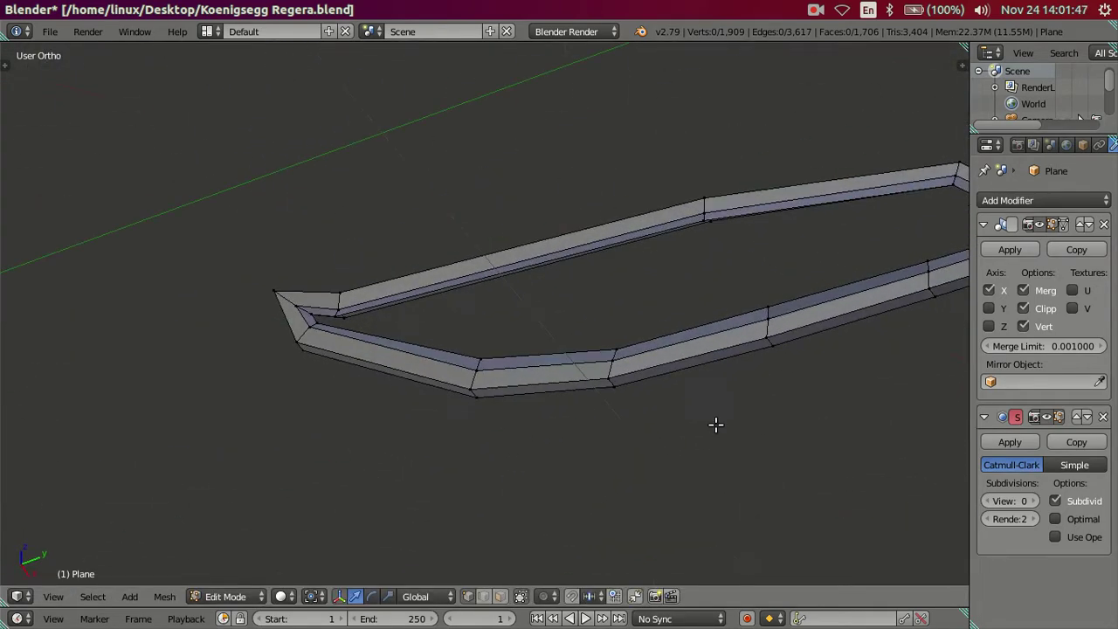
{"action": "key", "text": "ctrl+r"}
{"action": "key", "text": "Escape"}
{"action": "mouse_move", "coordinate": [689, 370]}
{"action": "middle_mouse_down"}
{"action": "mouse_move", "coordinate": [679, 332]}
{"action": "mouse_move", "coordinate": [469, 341]}
{"action": "middle_mouse_up"}
{"action": "scroll", "coordinate": [468, 442], "scroll_direction": "up", "scroll_amount": 2}
{"action": "scroll", "coordinate": [469, 442], "scroll_direction": "up", "scroll_amount": 3}
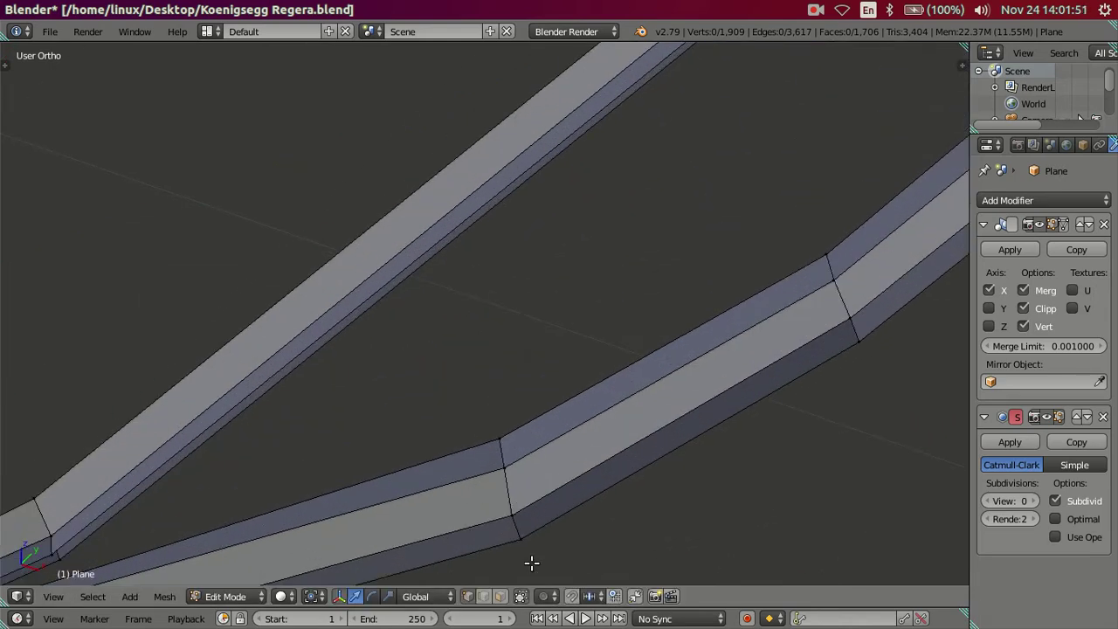
{"action": "right_click", "coordinate": [503, 443], "text": "alt"}
Try loop cuts on the frame, cancelling each, and clear the face selection
{"action": "key", "text": "ctrl+r"}
{"action": "key", "text": "Escape"}
{"action": "key", "text": "ctrl+f"}
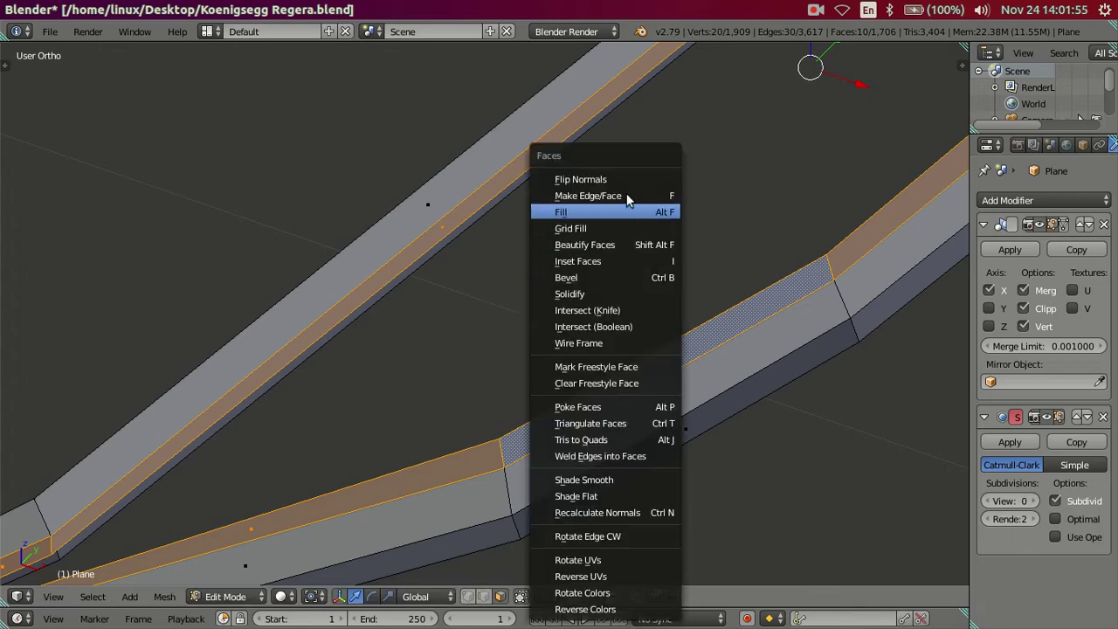
{"action": "left_click", "coordinate": [628, 181]}
{"action": "key", "text": "a"}
{"action": "scroll", "coordinate": [509, 304], "scroll_direction": "down", "scroll_amount": 3}
{"action": "scroll", "coordinate": [549, 334], "scroll_direction": "up", "scroll_amount": 2}
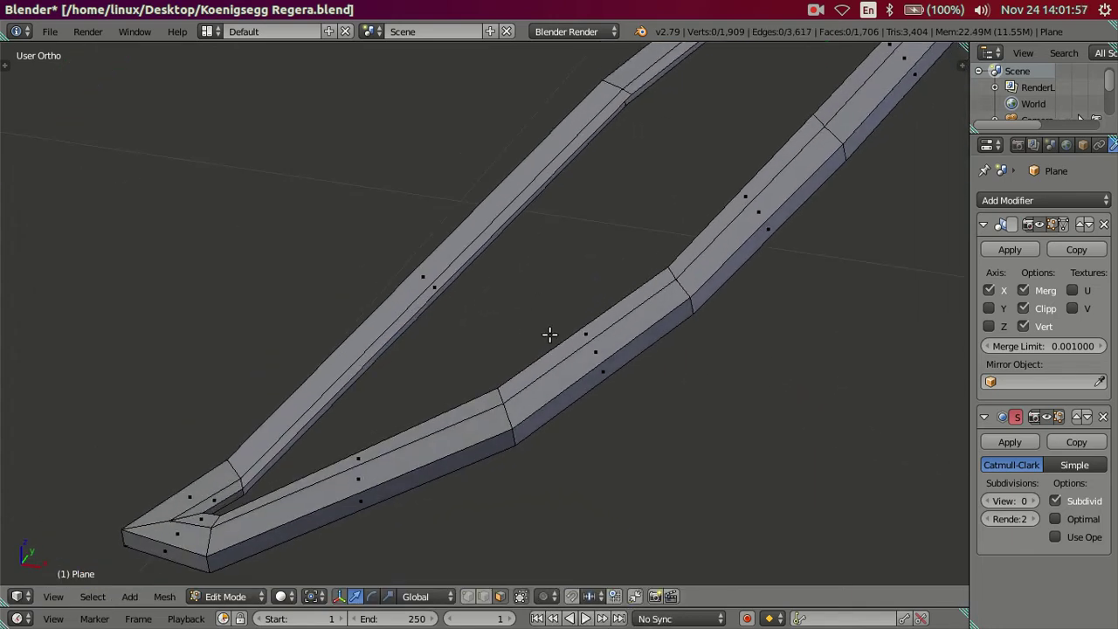
{"action": "key", "text": "ctrl+r"}
{"action": "key", "text": "Escape"}
Select a face loop along the frame strip and hide it
{"action": "scroll", "coordinate": [576, 419], "scroll_direction": "down", "scroll_amount": 2}
{"action": "scroll", "coordinate": [643, 312], "scroll_direction": "down", "scroll_amount": 3}
{"action": "mouse_move", "coordinate": [643, 312]}
{"action": "middle_mouse_down"}
{"action": "mouse_move", "coordinate": [701, 319]}
{"action": "mouse_move", "coordinate": [714, 306]}
{"action": "mouse_move", "coordinate": [492, 422]}
{"action": "middle_mouse_up"}
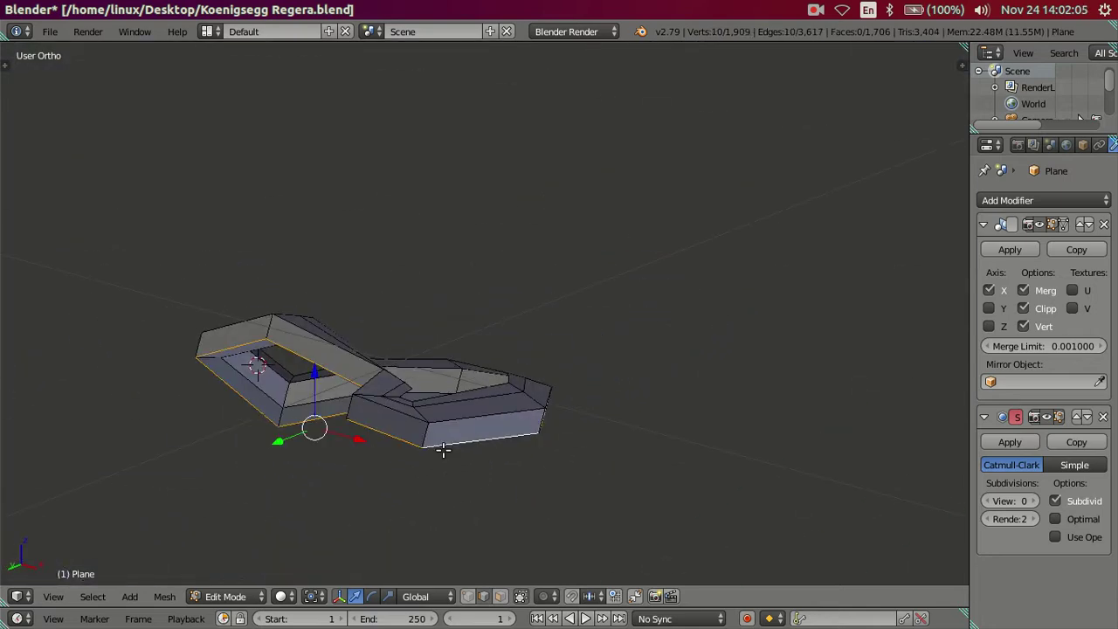
{"action": "mouse_move", "coordinate": [439, 431]}
{"action": "middle_mouse_down"}
{"action": "mouse_move", "coordinate": [454, 452]}
{"action": "mouse_move", "coordinate": [558, 425]}
{"action": "middle_mouse_up"}
{"action": "scroll", "coordinate": [471, 453], "scroll_direction": "up", "scroll_amount": 3}
{"action": "scroll", "coordinate": [454, 493], "scroll_direction": "up", "scroll_amount": 2}
{"action": "scroll", "coordinate": [413, 524], "scroll_direction": "down", "scroll_amount": 2}
{"action": "middle_click_drag", "start_coordinate": [472, 486], "coordinate": [533, 443]}
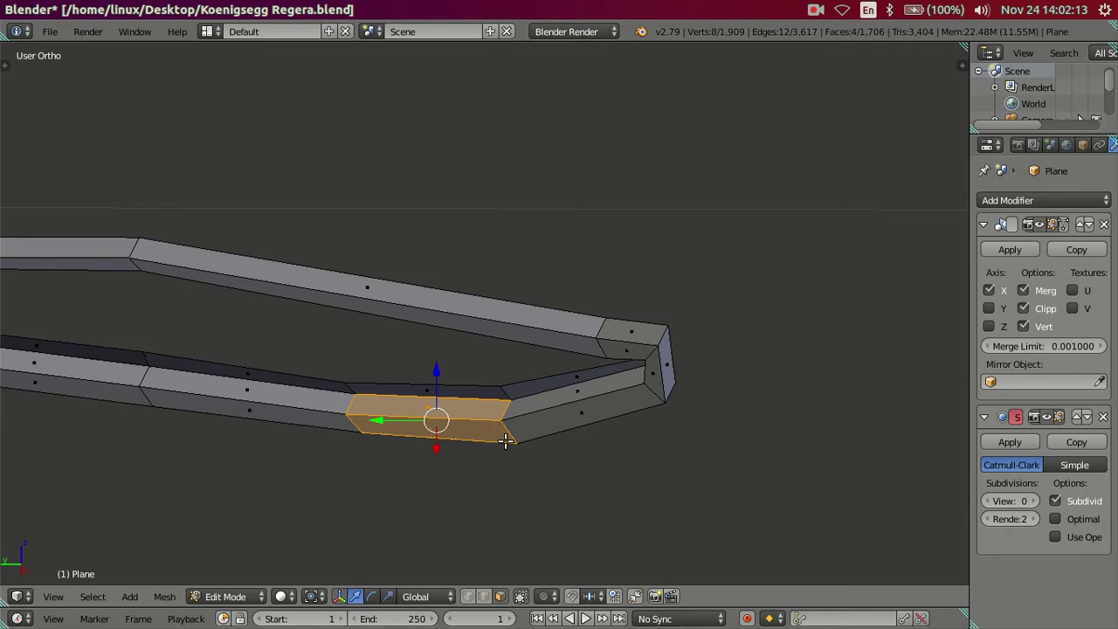
{"action": "right_click", "coordinate": [515, 434], "text": "alt"}
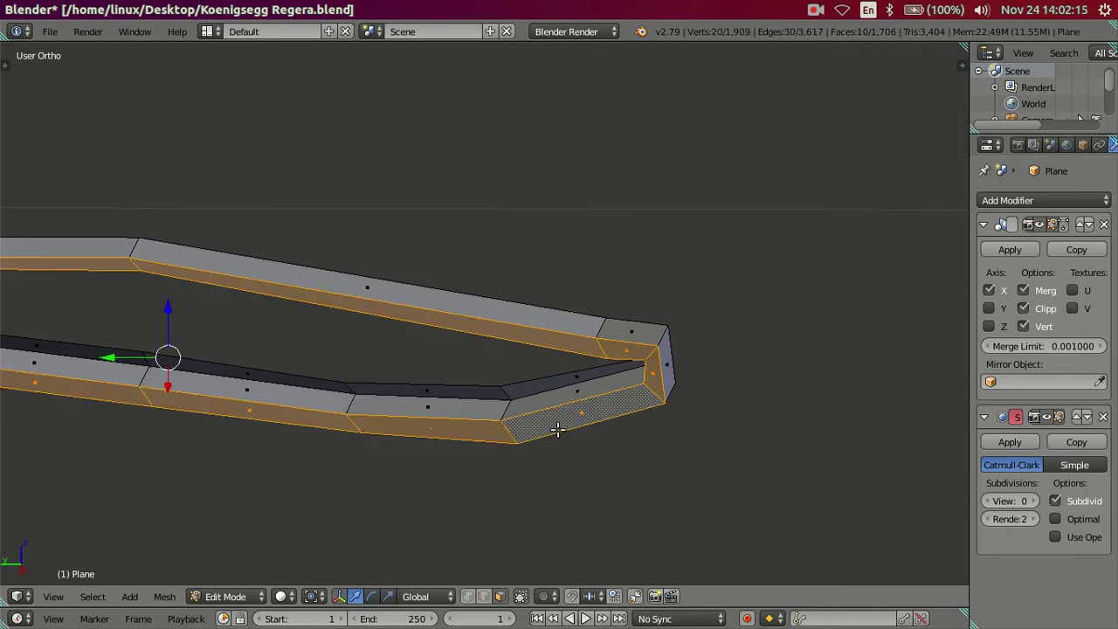
{"action": "middle_click_drag", "start_coordinate": [557, 428], "coordinate": [519, 434]}
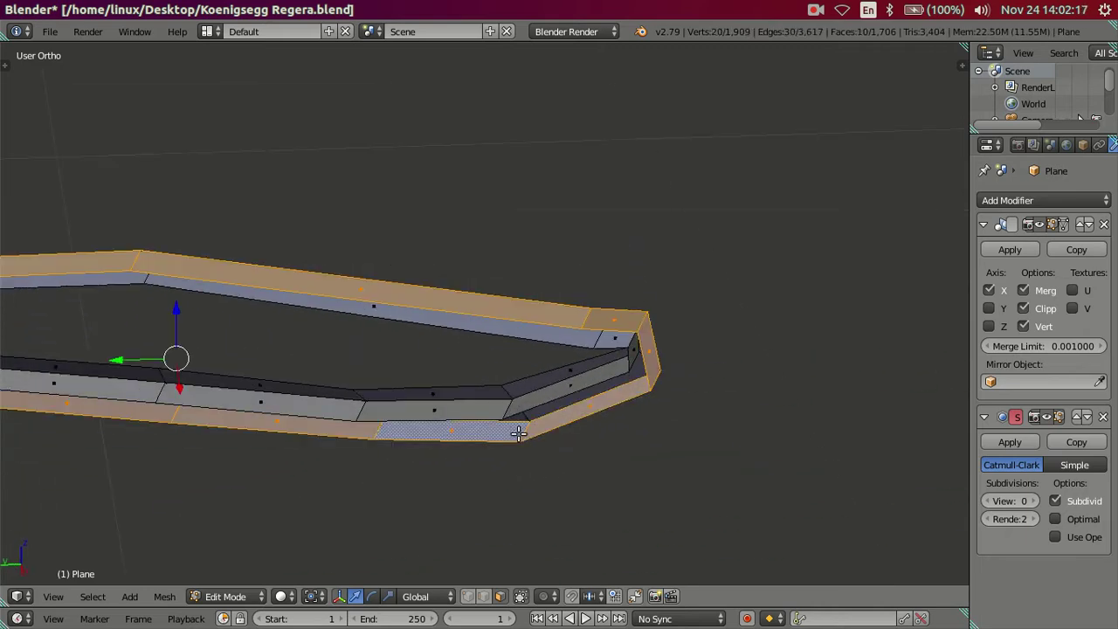
{"action": "key", "text": "h"}
Hide a second face loop, then move another face loop and deselect all
{"action": "mouse_move", "coordinate": [535, 427]}
{"action": "middle_mouse_down"}
{"action": "mouse_move", "coordinate": [521, 414]}
{"action": "mouse_move", "coordinate": [576, 338]}
{"action": "middle_mouse_up"}
{"action": "right_click", "coordinate": [524, 394], "text": "alt"}
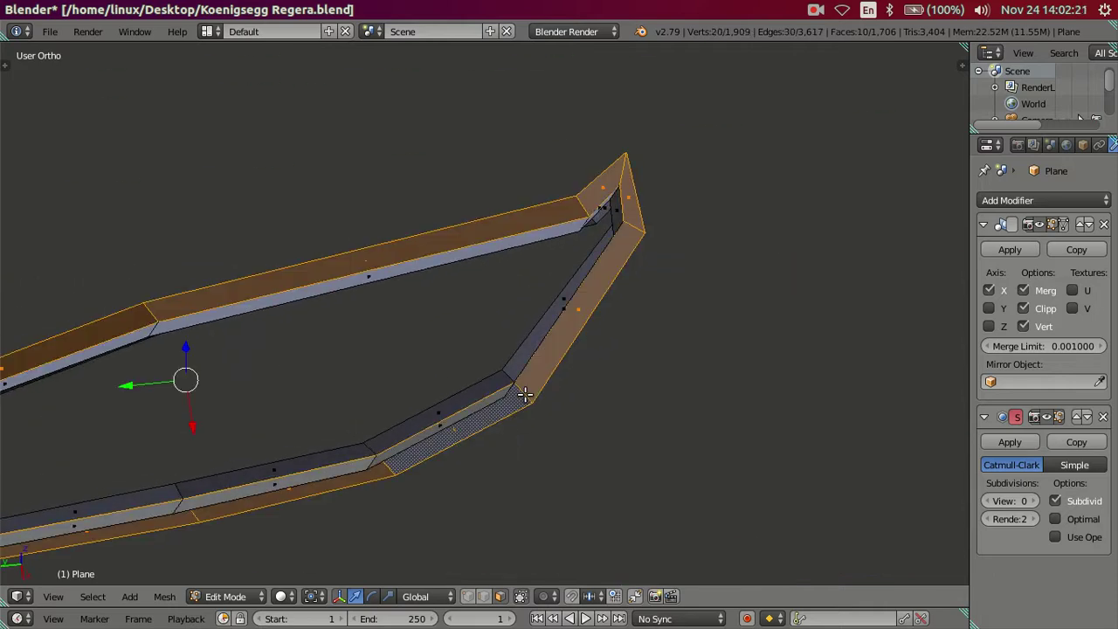
{"action": "key", "text": "h"}
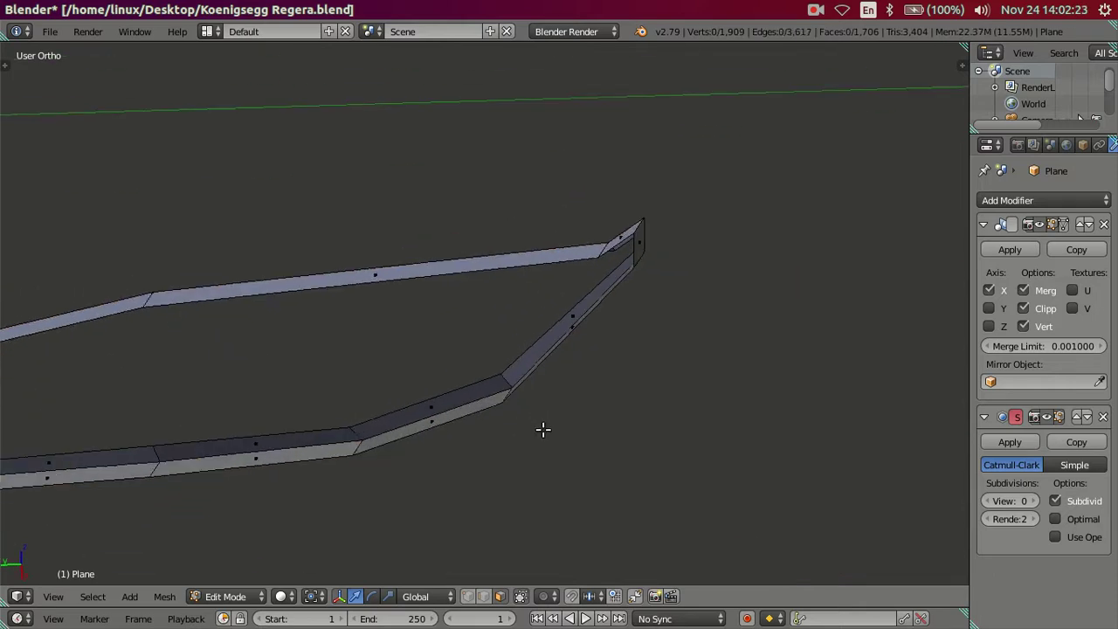
{"action": "middle_click_drag", "start_coordinate": [542, 429], "coordinate": [493, 410]}
{"action": "right_click", "coordinate": [496, 413], "text": "alt"}
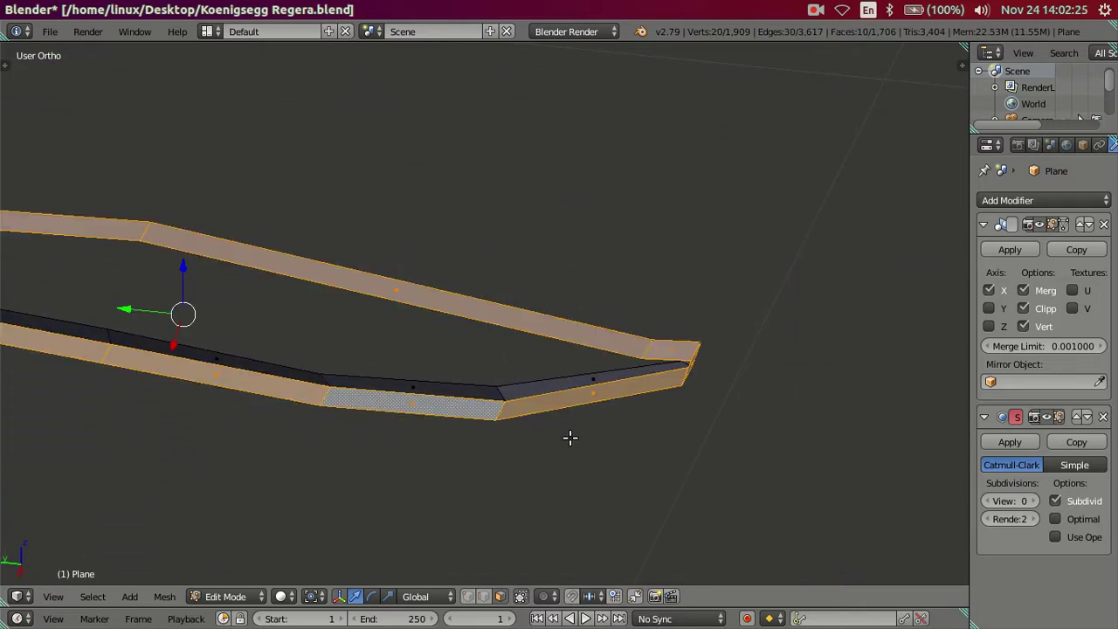
{"action": "key", "text": "g"}
{"action": "left_click", "coordinate": [718, 359]}
{"action": "mouse_move", "coordinate": [718, 359]}
{"action": "middle_mouse_down"}
{"action": "mouse_move", "coordinate": [619, 437]}
{"action": "mouse_move", "coordinate": [514, 454]}
{"action": "mouse_move", "coordinate": [461, 441]}
{"action": "middle_mouse_up"}
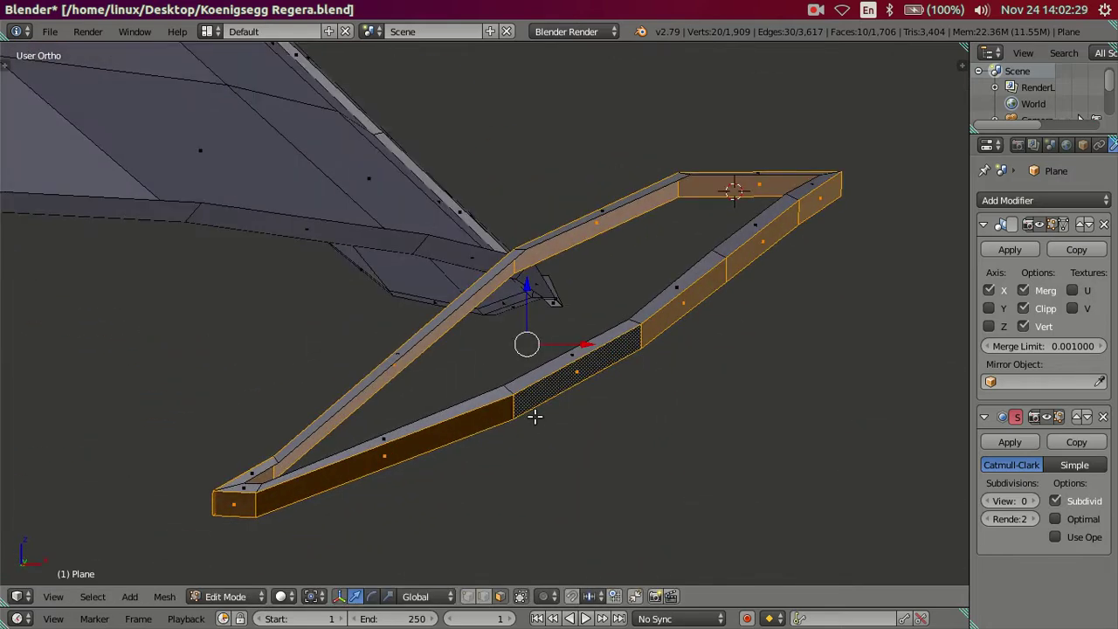
{"action": "key", "text": "a"}
Attempt two more loop cuts on the strip, cancelling both
{"action": "mouse_move", "coordinate": [579, 389]}
{"action": "middle_mouse_down"}
{"action": "mouse_move", "coordinate": [559, 364]}
{"action": "mouse_move", "coordinate": [559, 407]}
{"action": "mouse_move", "coordinate": [576, 354]}
{"action": "middle_mouse_up"}
{"action": "scroll", "coordinate": [559, 365], "scroll_direction": "up", "scroll_amount": 2}
{"action": "key", "text": "ctrl+r"}
{"action": "right_click", "coordinate": [587, 339]}
{"action": "scroll", "coordinate": [577, 354], "scroll_direction": "up", "scroll_amount": 2}
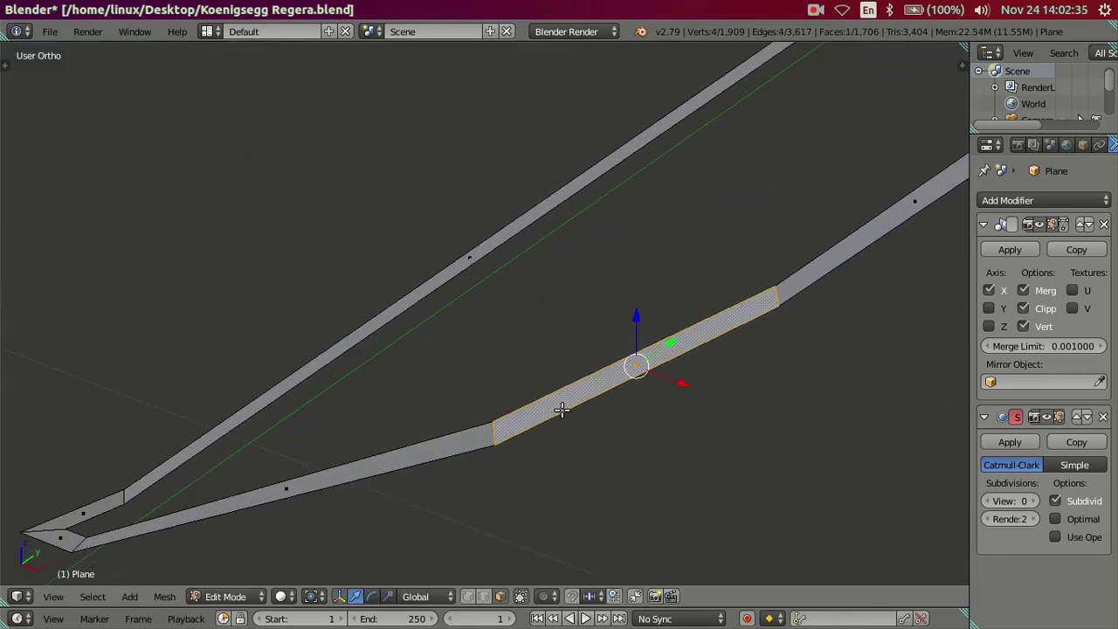
{"action": "mouse_move", "coordinate": [581, 403]}
{"action": "middle_mouse_down"}
{"action": "mouse_move", "coordinate": [499, 332]}
{"action": "mouse_move", "coordinate": [547, 317]}
{"action": "middle_mouse_up"}
{"action": "scroll", "coordinate": [591, 386], "scroll_direction": "up", "scroll_amount": 2}
{"action": "key", "text": "ctrl+r"}
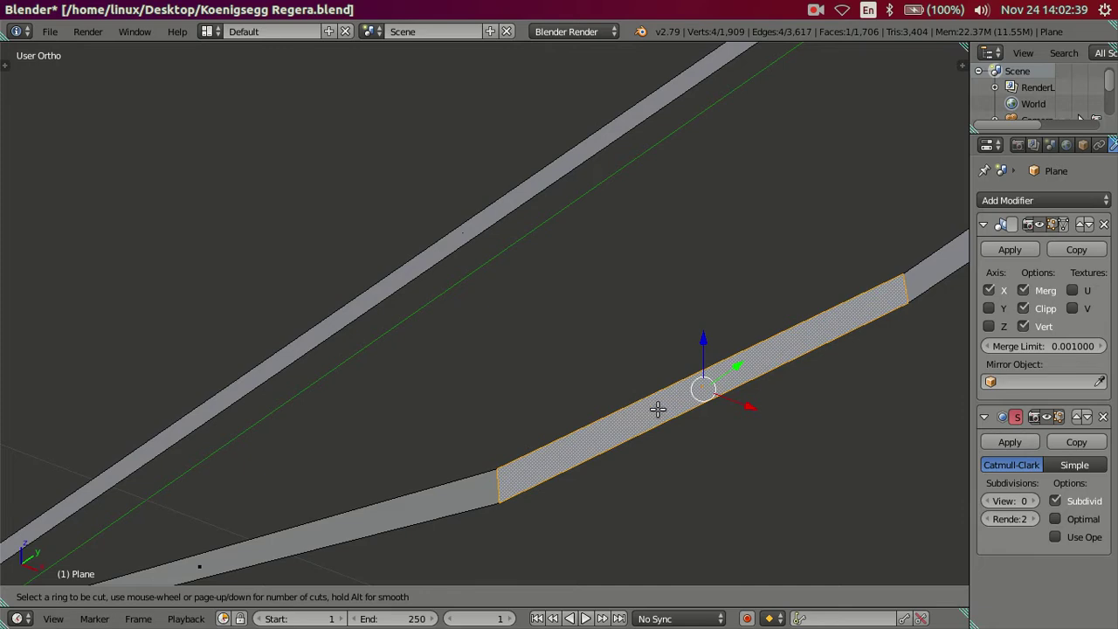
{"action": "key", "text": "Escape"}
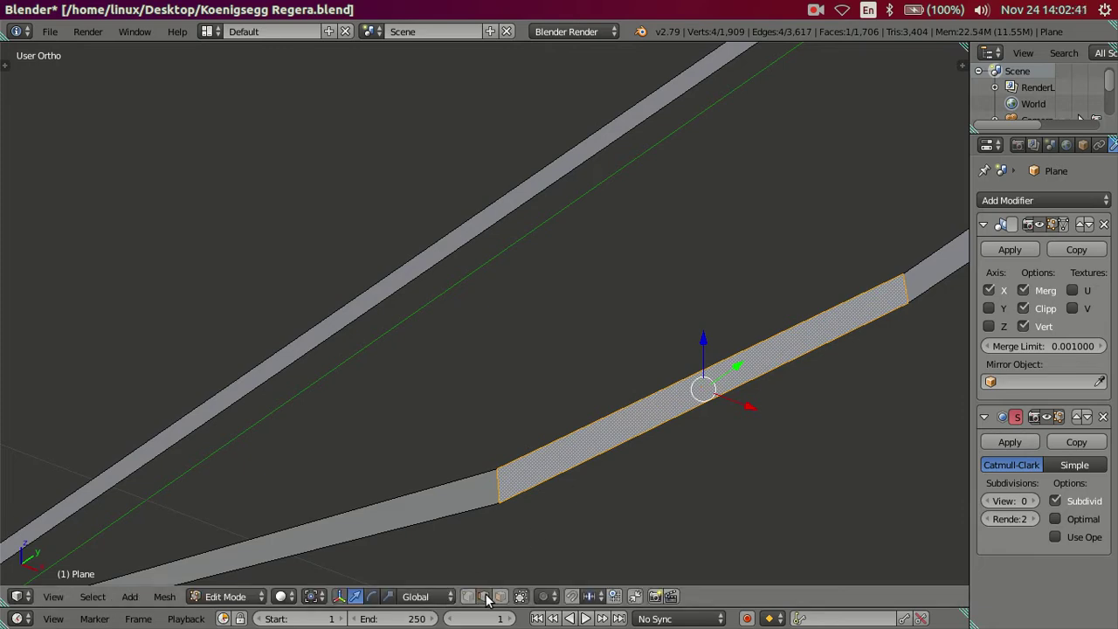
Try a final cancelled loop cut, then reveal the hidden car body with Alt+H
{"action": "key", "text": "a"}
{"action": "mouse_move", "coordinate": [327, 496]}
{"action": "middle_mouse_down"}
{"action": "mouse_move", "coordinate": [394, 442]}
{"action": "mouse_move", "coordinate": [459, 474]}
{"action": "middle_mouse_up"}
{"action": "key", "text": "ctrl+r"}
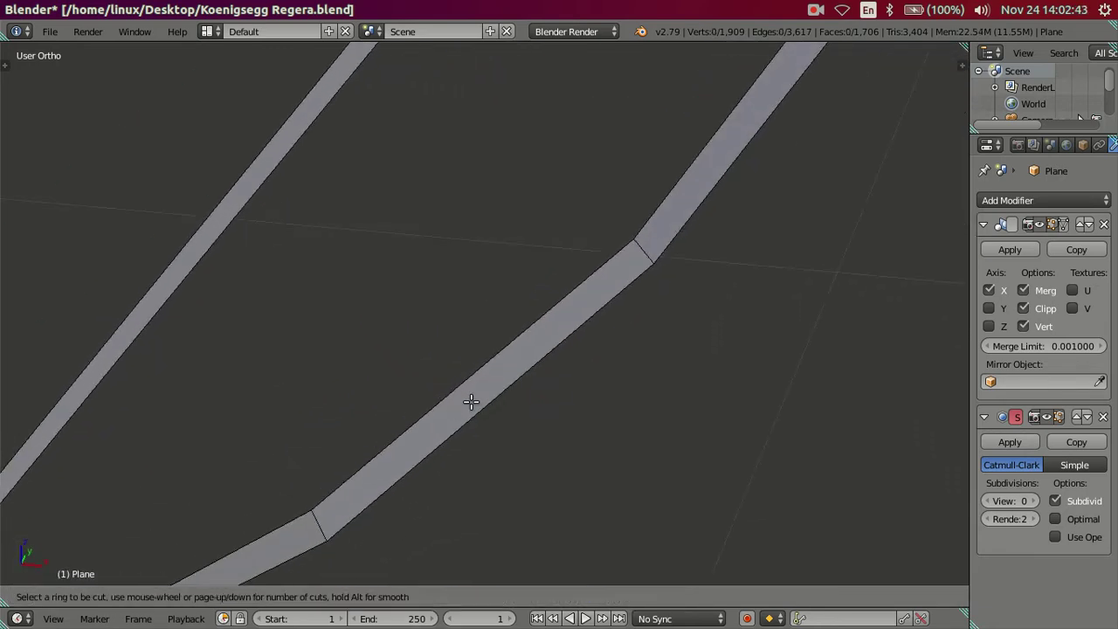
{"action": "key", "text": "Escape"}
{"action": "mouse_move", "coordinate": [494, 397]}
{"action": "middle_mouse_down"}
{"action": "mouse_move", "coordinate": [394, 427]}
{"action": "mouse_move", "coordinate": [509, 337]}
{"action": "mouse_move", "coordinate": [445, 324]}
{"action": "mouse_move", "coordinate": [385, 374]}
{"action": "middle_mouse_up"}
{"action": "key", "text": "alt+h"}
Deselect all and place a loop cut across the body faces beside the vent
{"action": "key", "text": "a"}
{"action": "scroll", "coordinate": [509, 336], "scroll_direction": "down", "scroll_amount": 3}
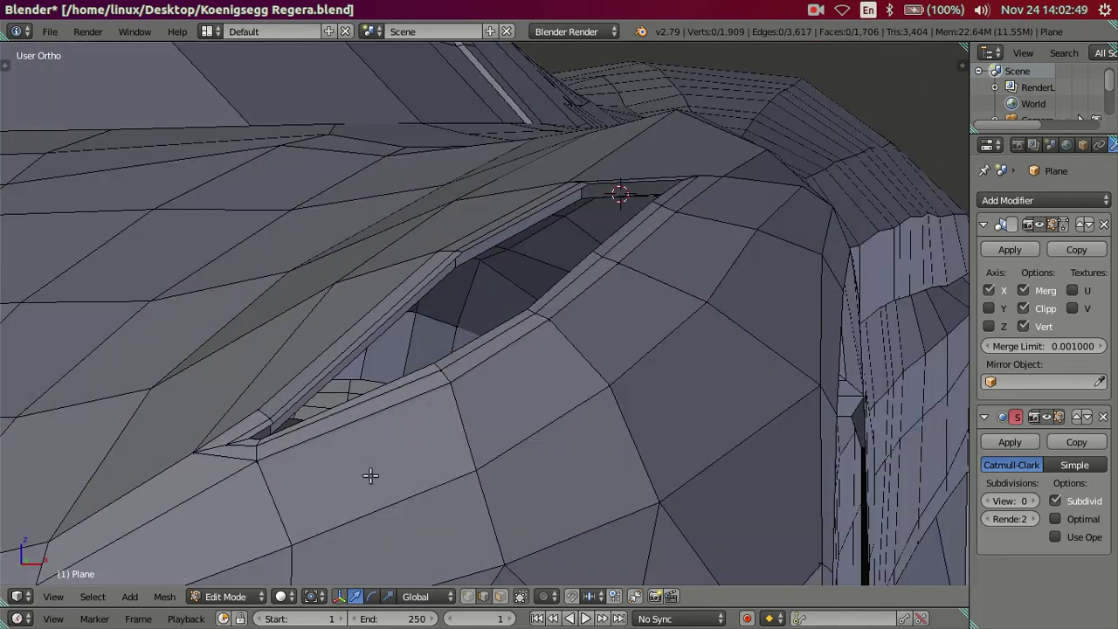
{"action": "key", "text": "ctrl+r"}
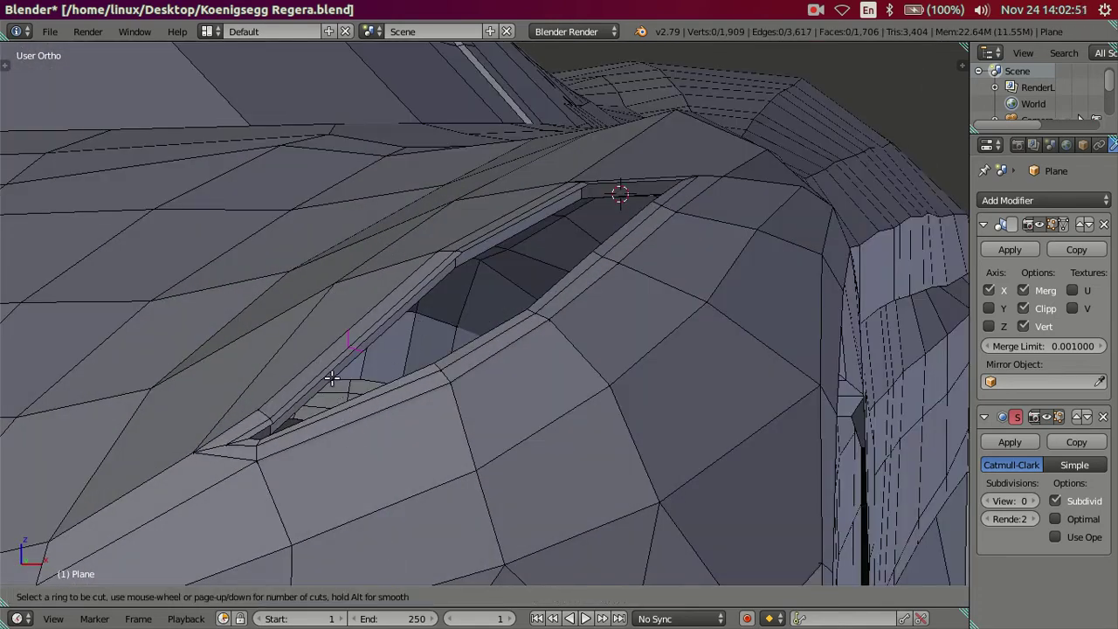
{"action": "left_click", "coordinate": [335, 377]}
Orbit around the vent and frame loop, briefly selecting and clearing a nearby edge
{"action": "mouse_move", "coordinate": [617, 190]}
{"action": "middle_mouse_down"}
{"action": "mouse_move", "coordinate": [404, 457]}
{"action": "mouse_move", "coordinate": [282, 314]}
{"action": "mouse_move", "coordinate": [91, 270]}
{"action": "mouse_move", "coordinate": [62, 292]}
{"action": "mouse_move", "coordinate": [62, 329]}
{"action": "mouse_move", "coordinate": [120, 328]}
{"action": "middle_mouse_up"}
{"action": "middle_click_drag", "start_coordinate": [319, 379], "coordinate": [407, 497]}
{"action": "right_click", "coordinate": [451, 472]}
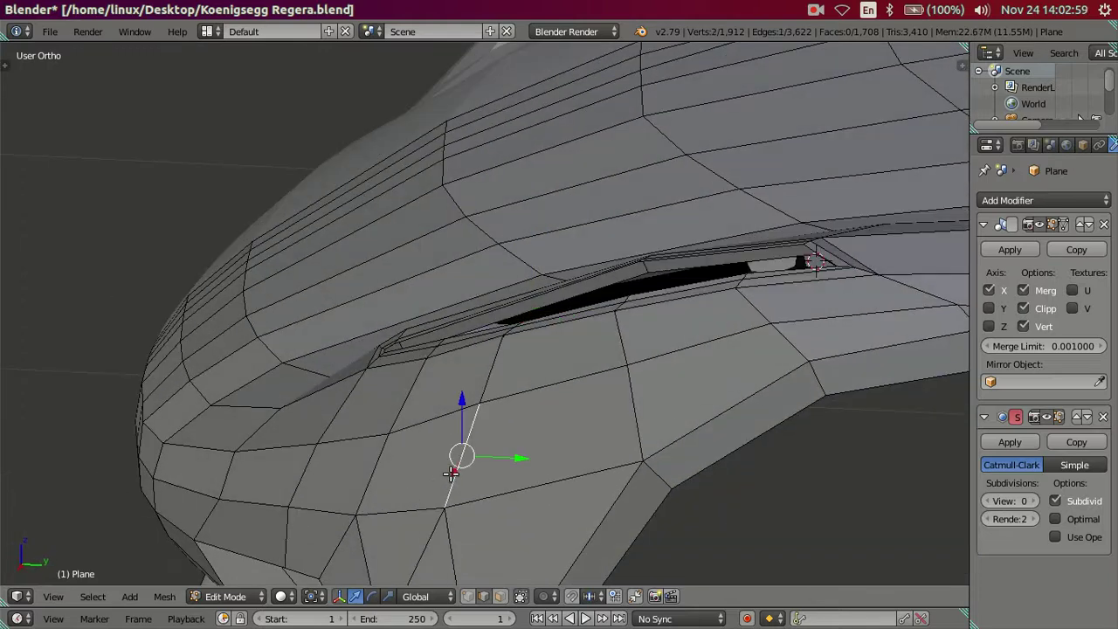
{"action": "key", "text": "a"}
{"action": "middle_click_drag", "start_coordinate": [474, 466], "coordinate": [501, 518]}
{"action": "scroll", "coordinate": [524, 329], "scroll_direction": "up", "scroll_amount": 3}
{"action": "scroll", "coordinate": [474, 471], "scroll_direction": "up", "scroll_amount": 2}
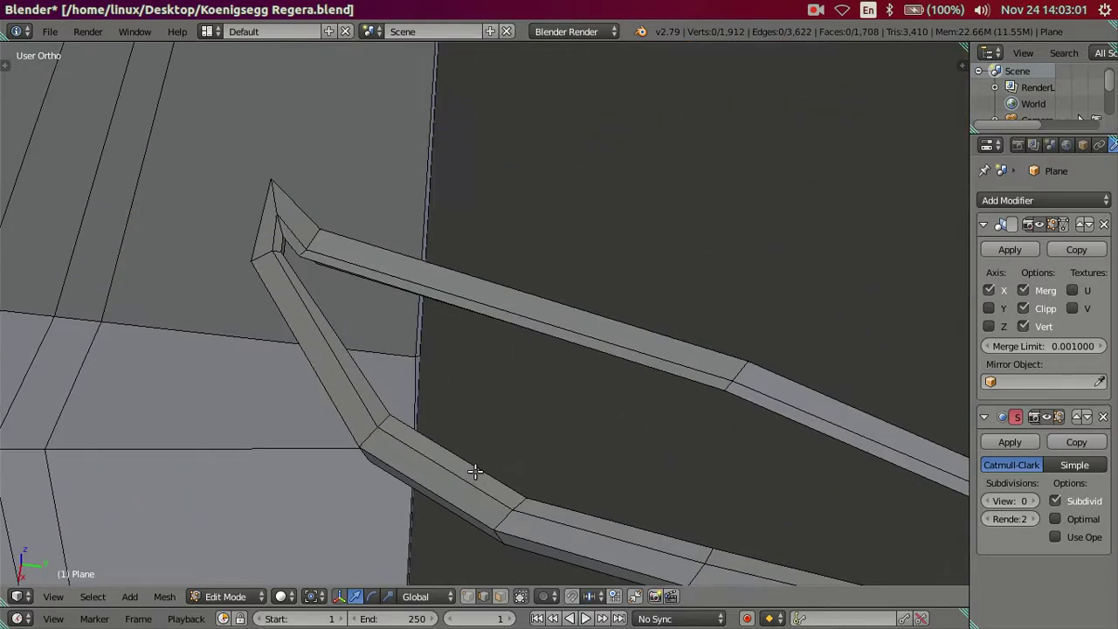
{"action": "scroll", "coordinate": [475, 472], "scroll_direction": "down", "scroll_amount": 3}
{"action": "mouse_move", "coordinate": [457, 347]}
{"action": "middle_mouse_down"}
{"action": "mouse_move", "coordinate": [387, 327]}
{"action": "mouse_move", "coordinate": [352, 332]}
{"action": "mouse_move", "coordinate": [355, 381]}
{"action": "mouse_move", "coordinate": [474, 399]}
{"action": "mouse_move", "coordinate": [411, 382]}
{"action": "middle_mouse_up"}
Close in on the rail and panel and try a loop cut on the rail, cancelling it
{"action": "scroll", "coordinate": [475, 400], "scroll_direction": "up", "scroll_amount": 2}
{"action": "scroll", "coordinate": [411, 382], "scroll_direction": "up", "scroll_amount": 4}
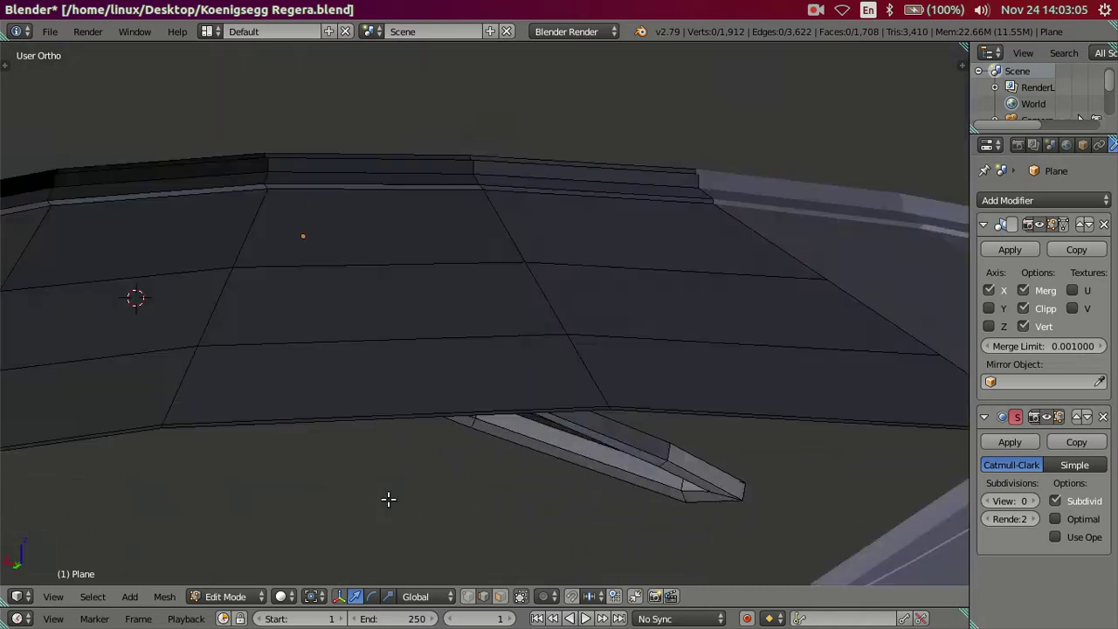
{"action": "scroll", "coordinate": [389, 499], "scroll_direction": "down", "scroll_amount": 3}
{"action": "scroll", "coordinate": [440, 54], "scroll_direction": "up", "scroll_amount": 3}
{"action": "mouse_move", "coordinate": [389, 498]}
{"action": "middle_mouse_down"}
{"action": "mouse_move", "coordinate": [440, 54]}
{"action": "mouse_move", "coordinate": [516, 70]}
{"action": "mouse_move", "coordinate": [594, 108]}
{"action": "mouse_move", "coordinate": [626, 183]}
{"action": "mouse_move", "coordinate": [656, 108]}
{"action": "mouse_move", "coordinate": [555, 246]}
{"action": "mouse_move", "coordinate": [517, 209]}
{"action": "mouse_move", "coordinate": [521, 166]}
{"action": "mouse_move", "coordinate": [483, 307]}
{"action": "mouse_move", "coordinate": [497, 414]}
{"action": "mouse_move", "coordinate": [498, 222]}
{"action": "mouse_move", "coordinate": [466, 312]}
{"action": "mouse_move", "coordinate": [468, 271]}
{"action": "middle_mouse_up"}
{"action": "scroll", "coordinate": [565, 63], "scroll_direction": "up", "scroll_amount": 2}
{"action": "scroll", "coordinate": [656, 107], "scroll_direction": "up", "scroll_amount": 2}
{"action": "key", "text": "ctrl+r"}
{"action": "key", "text": "Escape"}
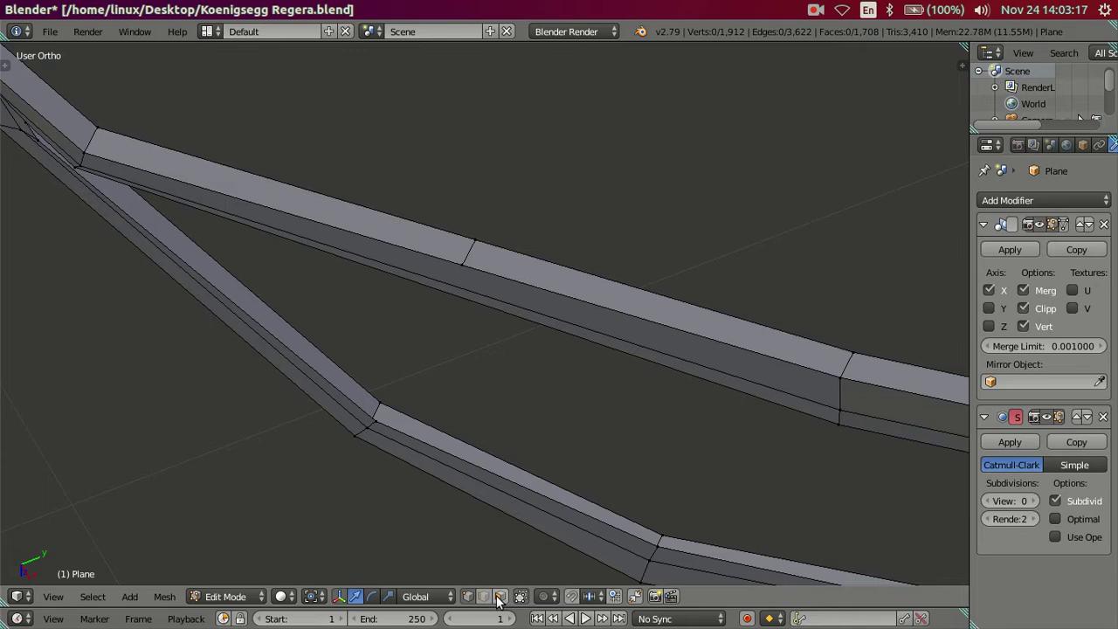
Select the extra edge loop on the headlight frame rail and dissolve it
{"action": "right_click", "coordinate": [489, 293]}
{"action": "mouse_move", "coordinate": [489, 292]}
{"action": "middle_mouse_down"}
{"action": "mouse_move", "coordinate": [501, 374]}
{"action": "mouse_move", "coordinate": [524, 340]}
{"action": "mouse_move", "coordinate": [505, 545]}
{"action": "middle_mouse_up"}
{"action": "mouse_move", "coordinate": [462, 450]}
{"action": "middle_mouse_down"}
{"action": "mouse_move", "coordinate": [512, 431]}
{"action": "mouse_move", "coordinate": [504, 364]}
{"action": "mouse_move", "coordinate": [491, 373]}
{"action": "mouse_move", "coordinate": [474, 215]}
{"action": "mouse_move", "coordinate": [492, 309]}
{"action": "mouse_move", "coordinate": [697, 262]}
{"action": "mouse_move", "coordinate": [667, 200]}
{"action": "mouse_move", "coordinate": [691, 155]}
{"action": "mouse_move", "coordinate": [475, 252]}
{"action": "mouse_move", "coordinate": [441, 315]}
{"action": "mouse_move", "coordinate": [429, 302]}
{"action": "mouse_move", "coordinate": [393, 341]}
{"action": "mouse_move", "coordinate": [411, 447]}
{"action": "mouse_move", "coordinate": [320, 369]}
{"action": "mouse_move", "coordinate": [229, 411]}
{"action": "mouse_move", "coordinate": [274, 494]}
{"action": "mouse_move", "coordinate": [234, 467]}
{"action": "middle_mouse_up"}
{"action": "key", "text": "ctrl+r"}
{"action": "key", "text": "Escape"}
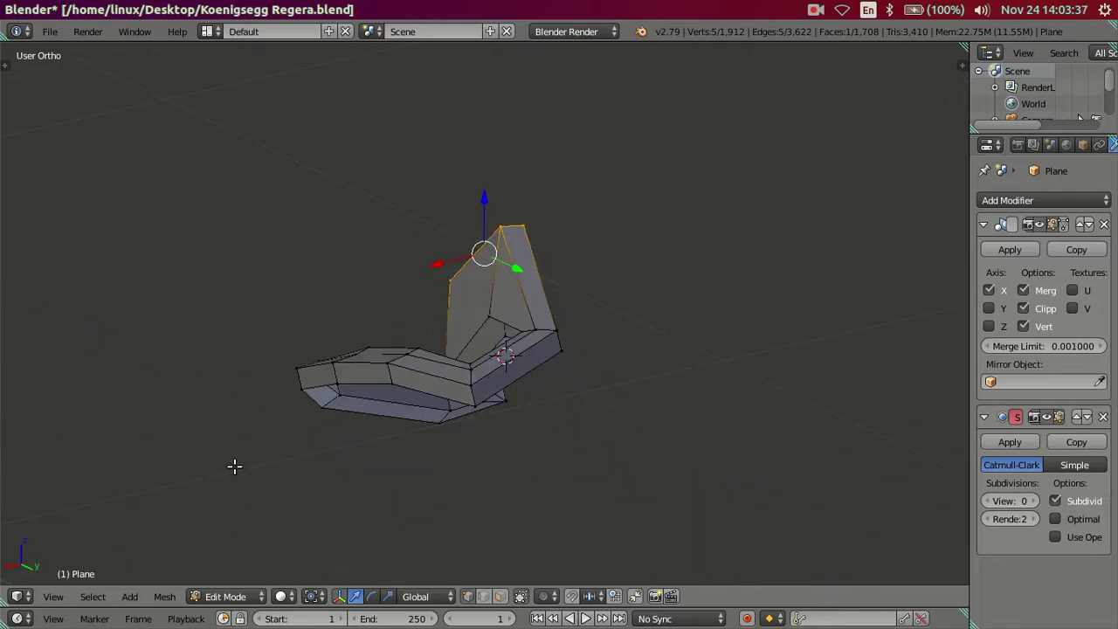
{"action": "middle_click_drag", "start_coordinate": [455, 417], "coordinate": [497, 477]}
{"action": "scroll", "coordinate": [497, 477], "scroll_direction": "up", "scroll_amount": 8}
{"action": "mouse_move", "coordinate": [585, 416]}
{"action": "middle_mouse_down"}
{"action": "mouse_move", "coordinate": [571, 449]}
{"action": "mouse_move", "coordinate": [591, 462]}
{"action": "mouse_move", "coordinate": [591, 489]}
{"action": "mouse_move", "coordinate": [381, 356]}
{"action": "mouse_move", "coordinate": [329, 369]}
{"action": "mouse_move", "coordinate": [317, 311]}
{"action": "mouse_move", "coordinate": [536, 349]}
{"action": "mouse_move", "coordinate": [513, 375]}
{"action": "middle_mouse_up"}
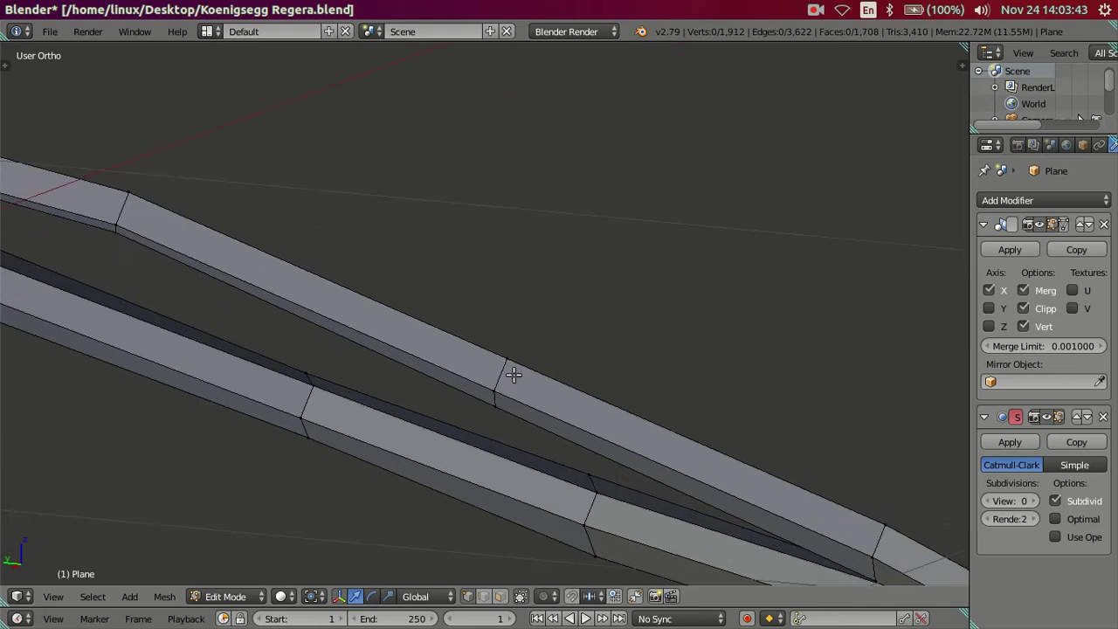
{"action": "key", "text": "x"}
{"action": "left_click", "coordinate": [646, 341]}
Toggle select-all off, then test-grab a rail vertex with G and cancel the move
{"action": "key", "text": "a"}
{"action": "mouse_move", "coordinate": [623, 322]}
{"action": "middle_mouse_down"}
{"action": "mouse_move", "coordinate": [527, 399]}
{"action": "mouse_move", "coordinate": [506, 378]}
{"action": "mouse_move", "coordinate": [686, 347]}
{"action": "mouse_move", "coordinate": [536, 319]}
{"action": "middle_mouse_up"}
{"action": "key", "text": "a"}
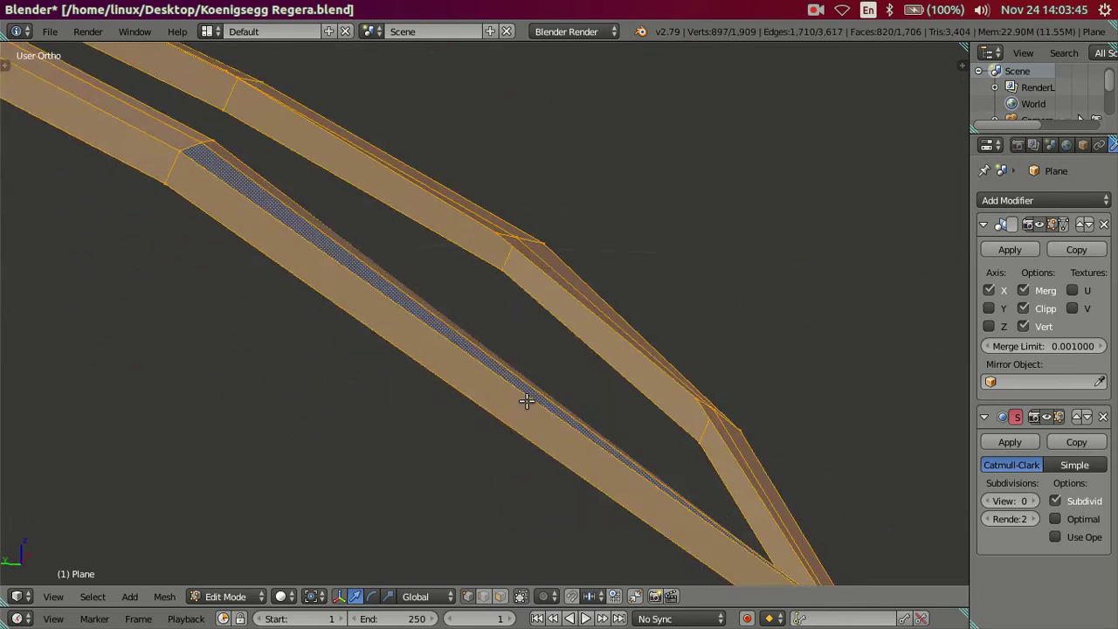
{"action": "mouse_move", "coordinate": [484, 443]}
{"action": "middle_mouse_down"}
{"action": "mouse_move", "coordinate": [611, 582]}
{"action": "mouse_move", "coordinate": [571, 442]}
{"action": "middle_mouse_up"}
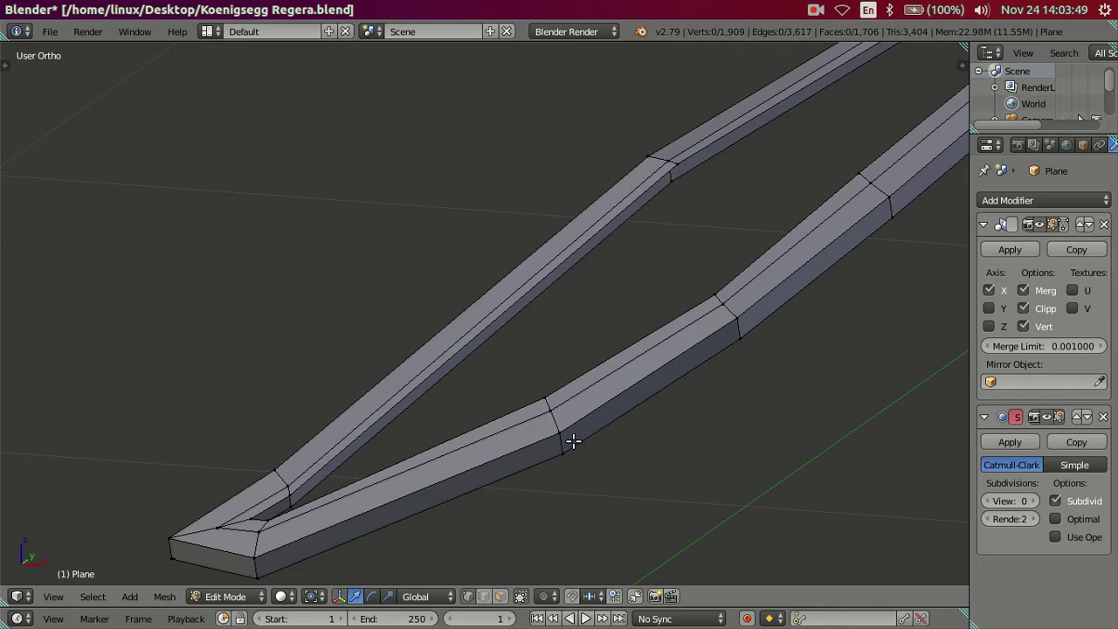
{"action": "scroll", "coordinate": [572, 442], "scroll_direction": "up", "scroll_amount": 2}
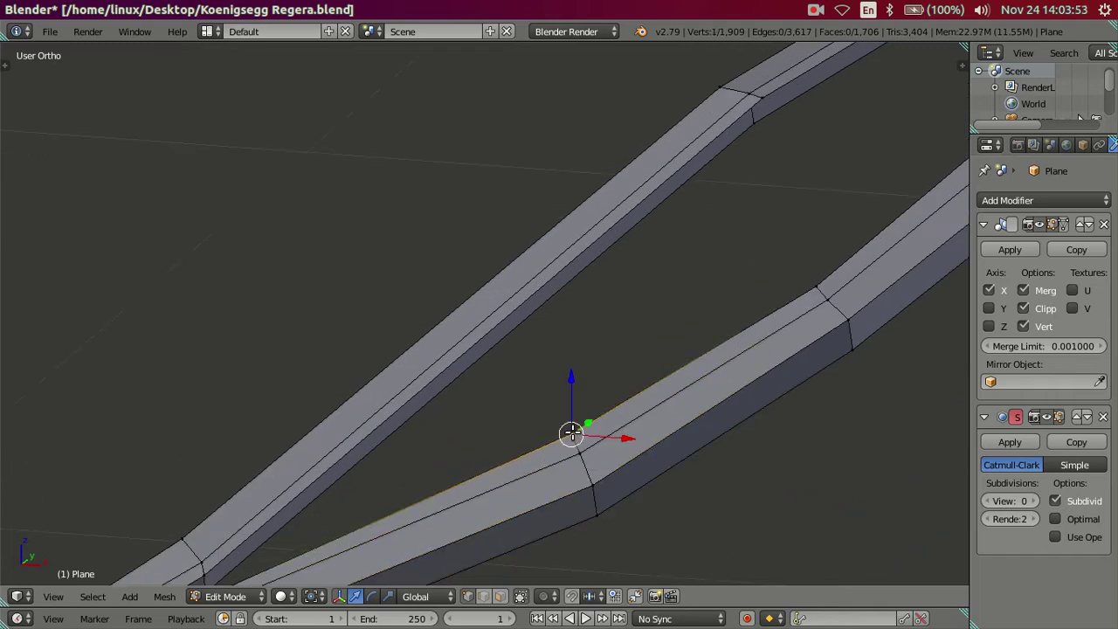
{"action": "key", "text": "g"}
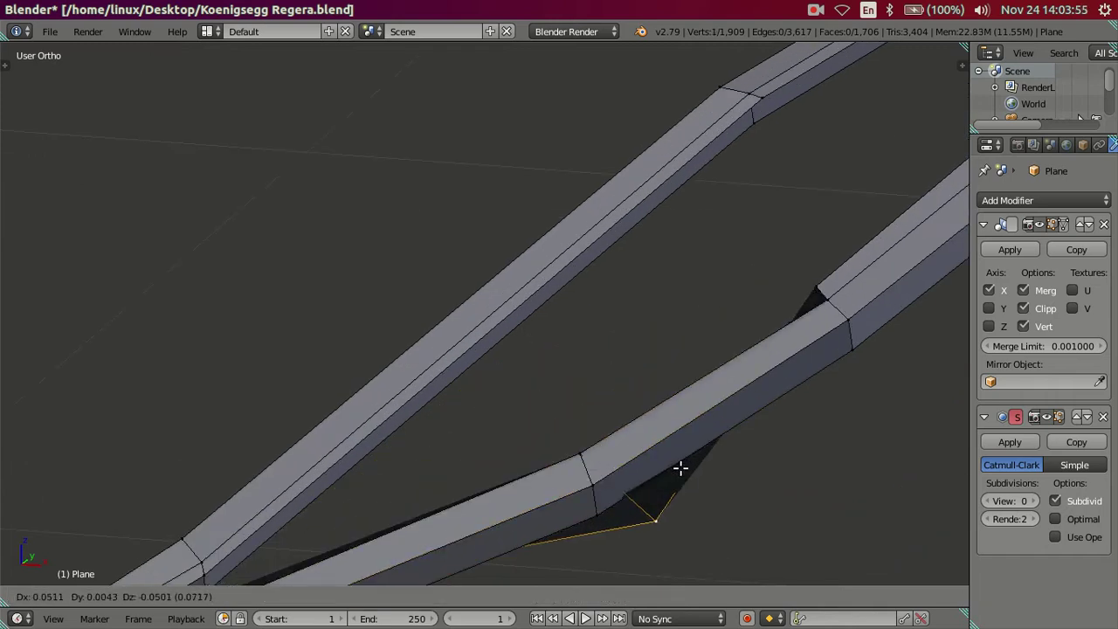
{"action": "right_click", "coordinate": [669, 325]}
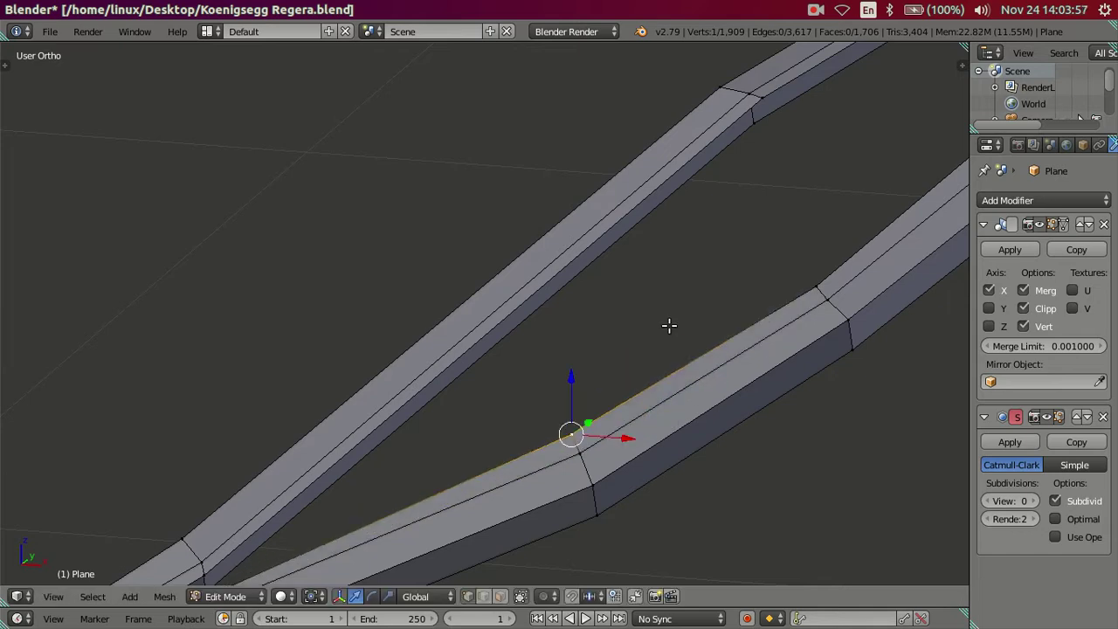
{"action": "scroll", "coordinate": [669, 325], "scroll_direction": "down", "scroll_amount": 2}
{"action": "scroll", "coordinate": [609, 365], "scroll_direction": "up", "scroll_amount": 1}
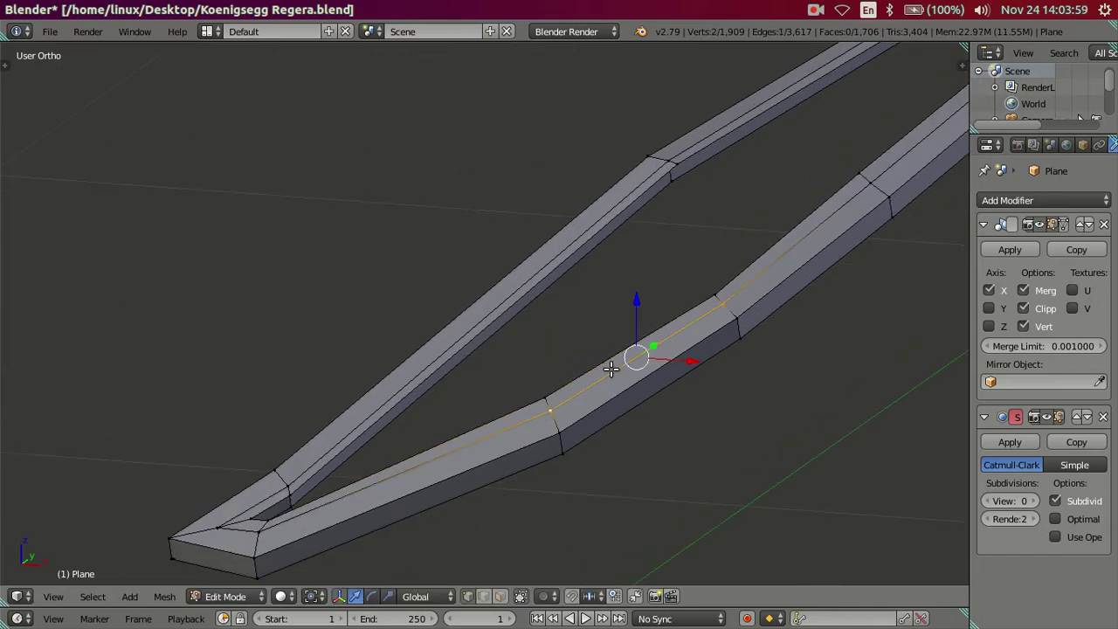
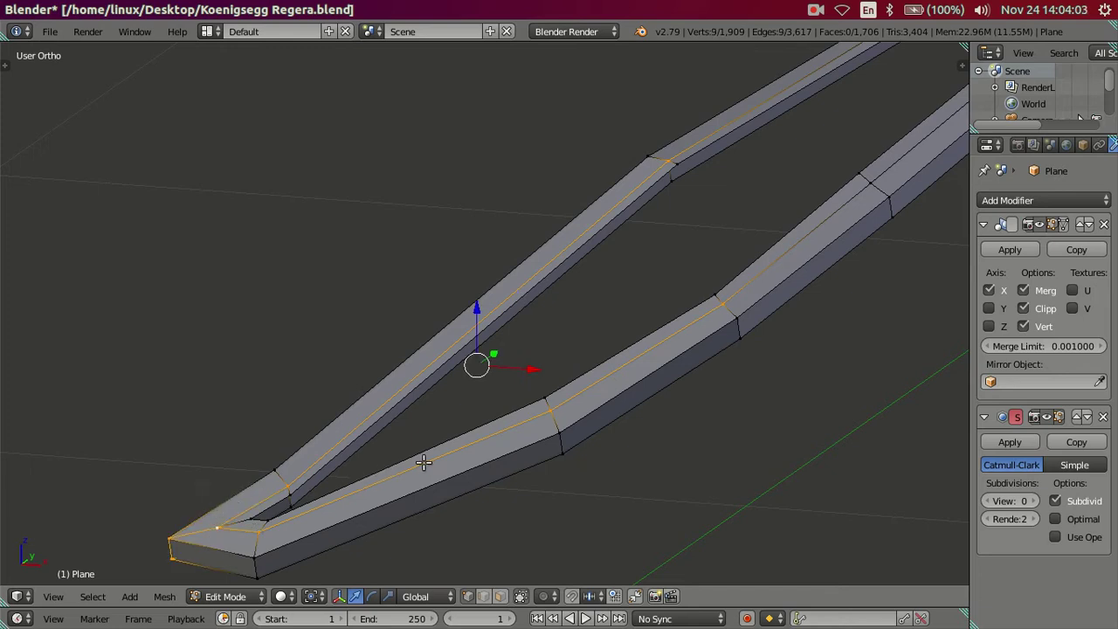
Select the edge loops running along the top of the headlight frame
{"action": "middle_click_drag", "start_coordinate": [601, 406], "coordinate": [561, 424], "text": "shift"}
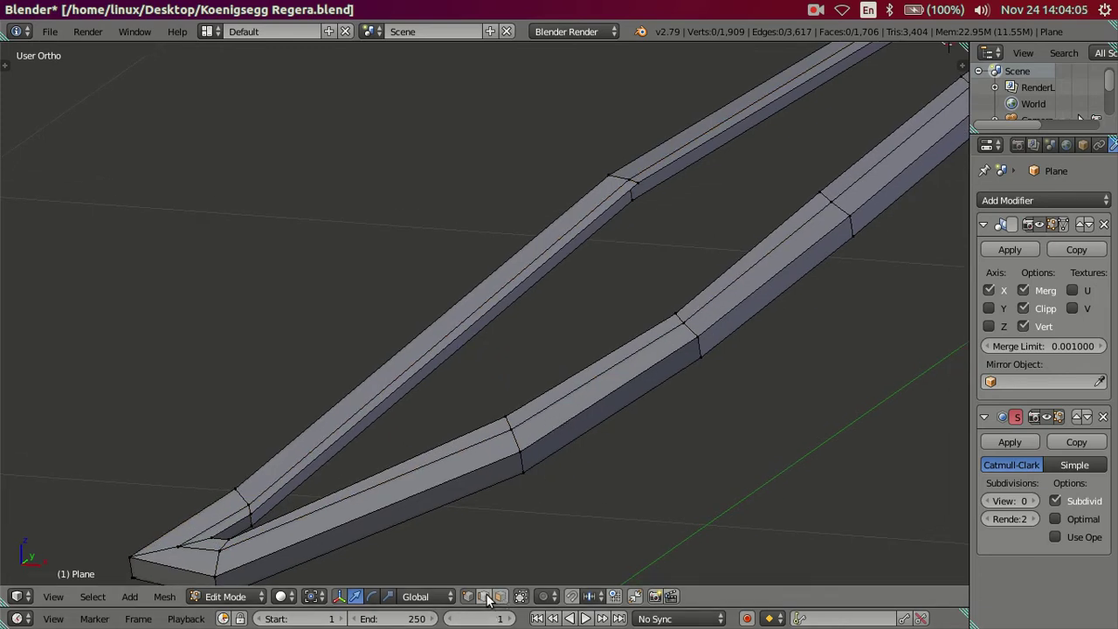
{"action": "right_click", "coordinate": [507, 425], "text": "alt"}
{"action": "scroll", "coordinate": [522, 431], "scroll_direction": "down", "scroll_amount": 3}
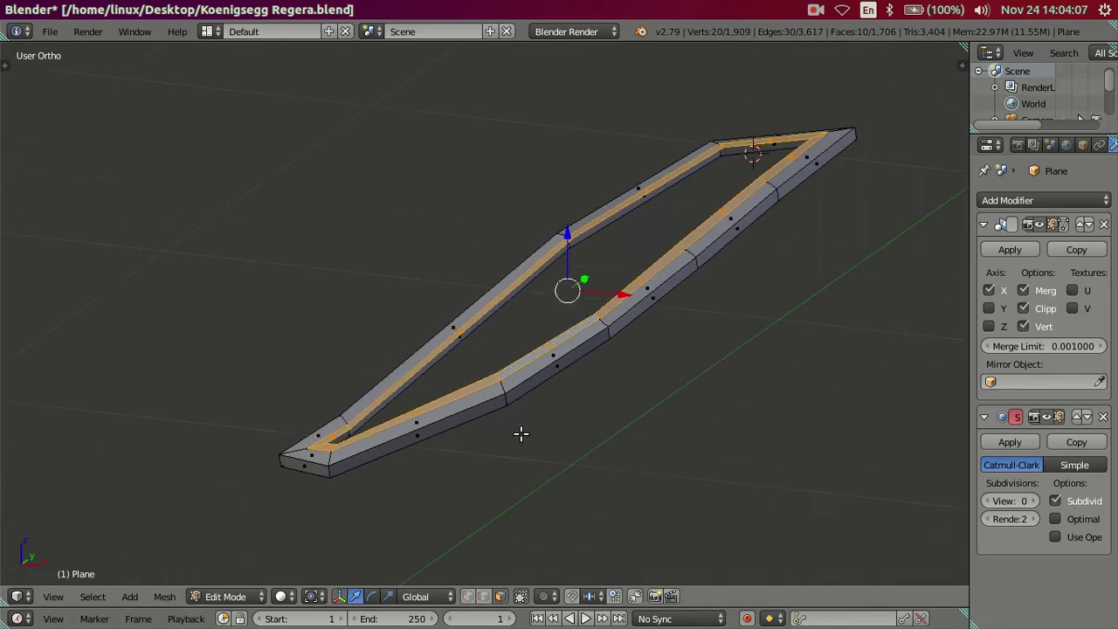
{"action": "key", "text": "KP_Decimal"}
{"action": "scroll", "coordinate": [553, 427], "scroll_direction": "up", "scroll_amount": 2}
{"action": "scroll", "coordinate": [526, 460], "scroll_direction": "up", "scroll_amount": 2}
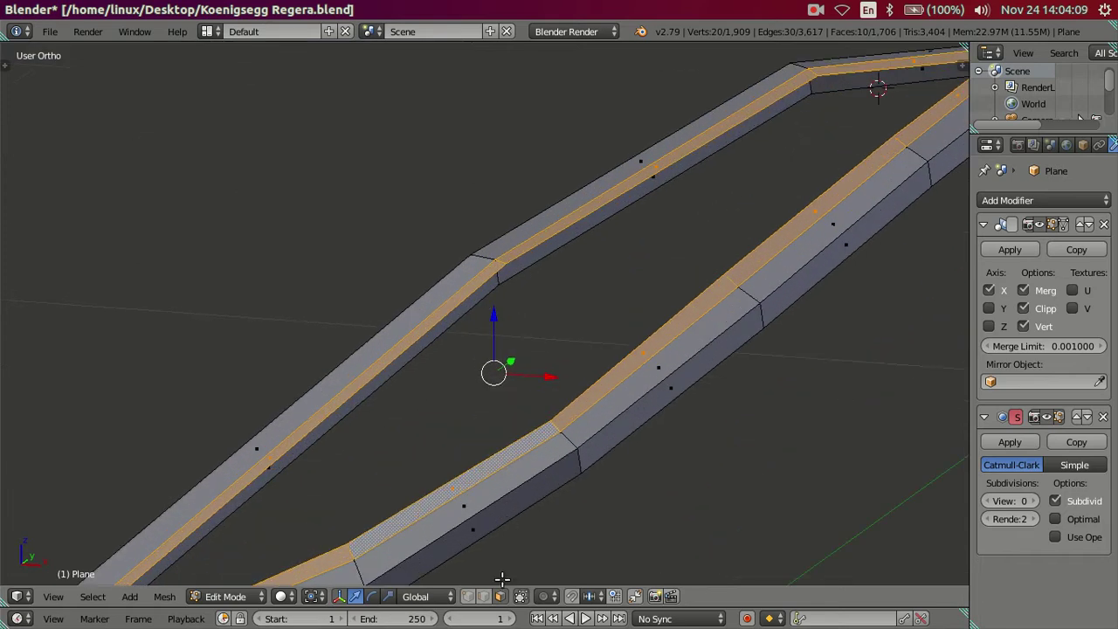
{"action": "middle_click_drag", "start_coordinate": [514, 460], "coordinate": [561, 439]}
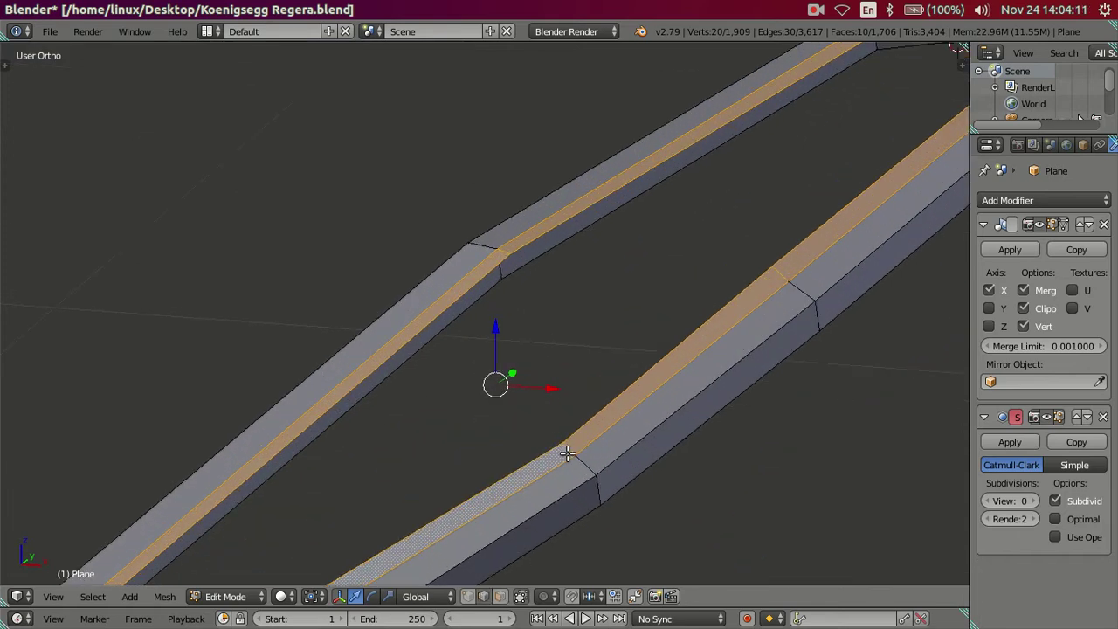
{"action": "right_click", "coordinate": [569, 450], "text": "ctrl+alt"}
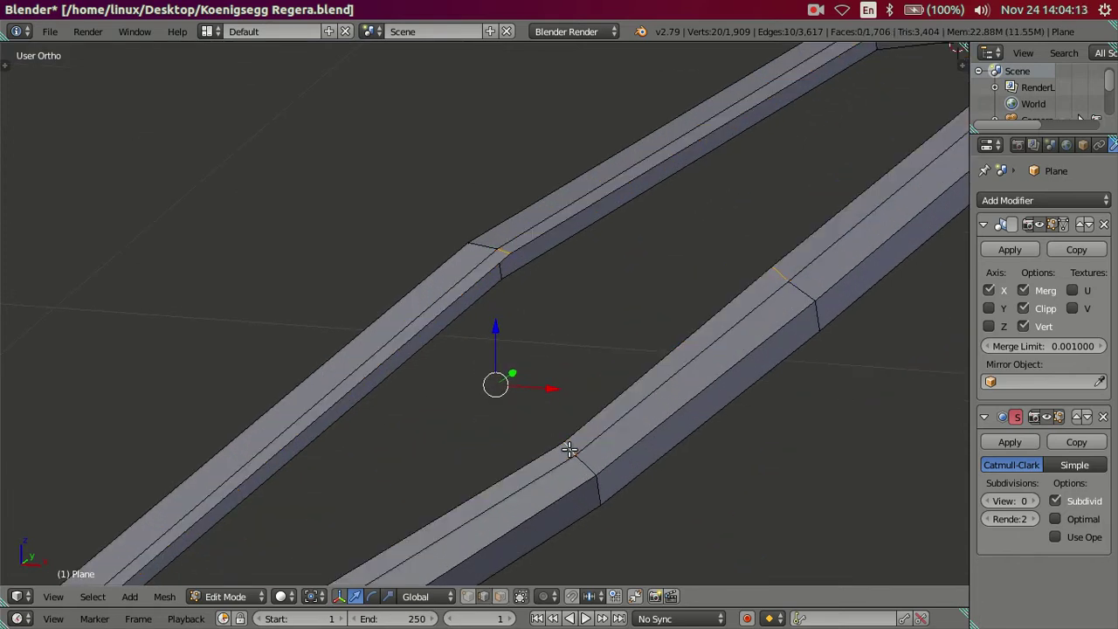
{"action": "right_click", "coordinate": [571, 450], "text": "ctrl+alt"}
{"action": "right_click", "coordinate": [568, 447], "text": "ctrl+alt"}
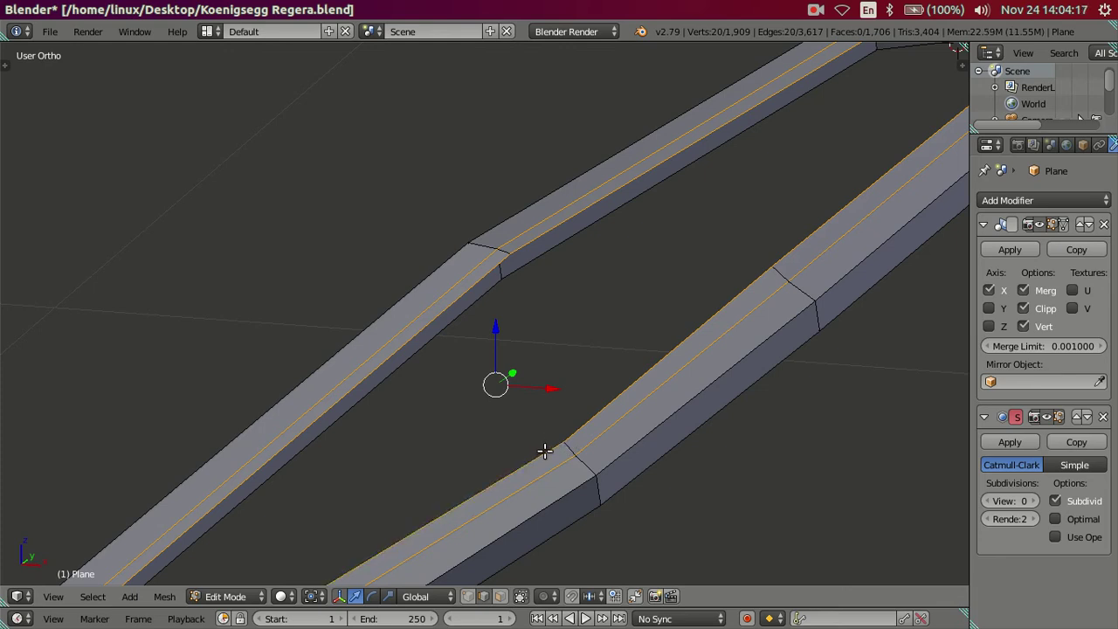
{"action": "mouse_move", "coordinate": [541, 452]}
{"action": "middle_mouse_down"}
{"action": "mouse_move", "coordinate": [534, 446]}
{"action": "mouse_move", "coordinate": [559, 452]}
{"action": "mouse_move", "coordinate": [557, 440]}
{"action": "middle_mouse_up"}
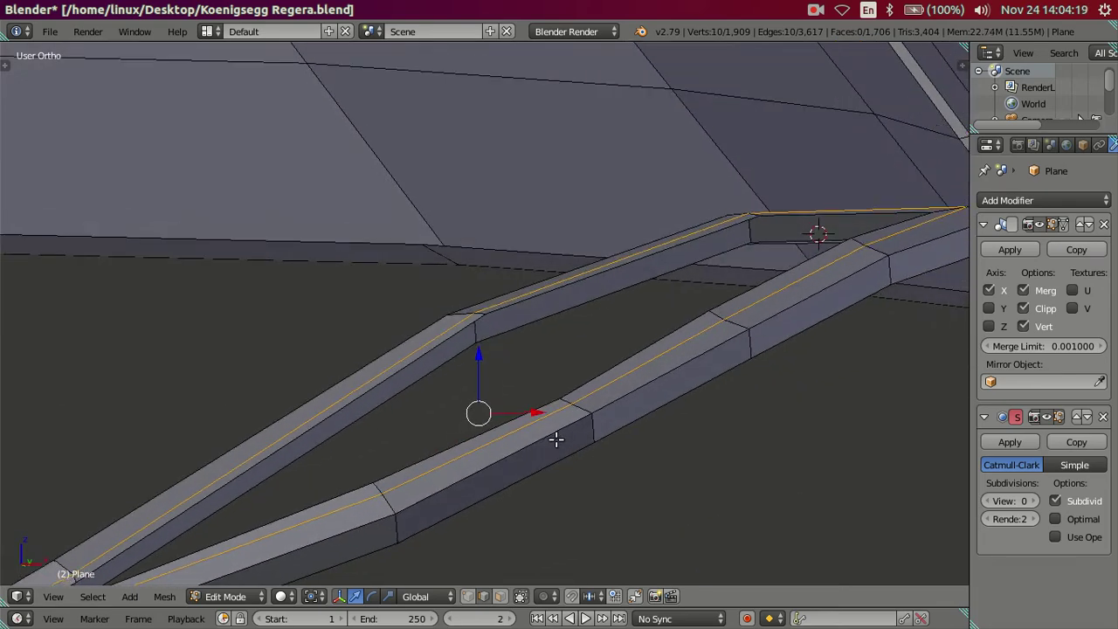
Extrude the selected edge loop and move the frame's inner edge loop upward
{"action": "key", "text": "e"}
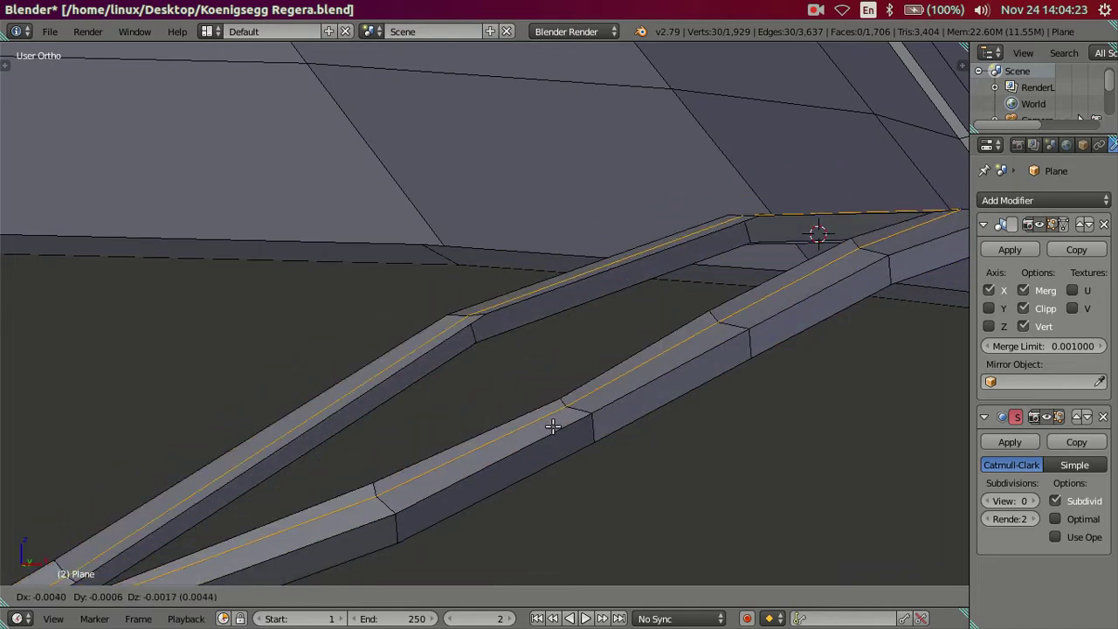
{"action": "left_click", "coordinate": [647, 476]}
{"action": "mouse_move", "coordinate": [609, 477]}
{"action": "middle_mouse_down"}
{"action": "mouse_move", "coordinate": [638, 489]}
{"action": "mouse_move", "coordinate": [627, 451]}
{"action": "mouse_move", "coordinate": [582, 472]}
{"action": "mouse_move", "coordinate": [493, 387]}
{"action": "middle_mouse_up"}
{"action": "right_click", "coordinate": [605, 491], "text": "alt"}
{"action": "key", "text": "g"}
{"action": "left_click", "coordinate": [435, 295]}
Reposition an edge loop on the frame and orbit it to a near-vertical view
{"action": "mouse_move", "coordinate": [514, 431]}
{"action": "middle_mouse_down"}
{"action": "mouse_move", "coordinate": [530, 444]}
{"action": "mouse_move", "coordinate": [576, 443]}
{"action": "middle_mouse_up"}
{"action": "key", "text": "a"}
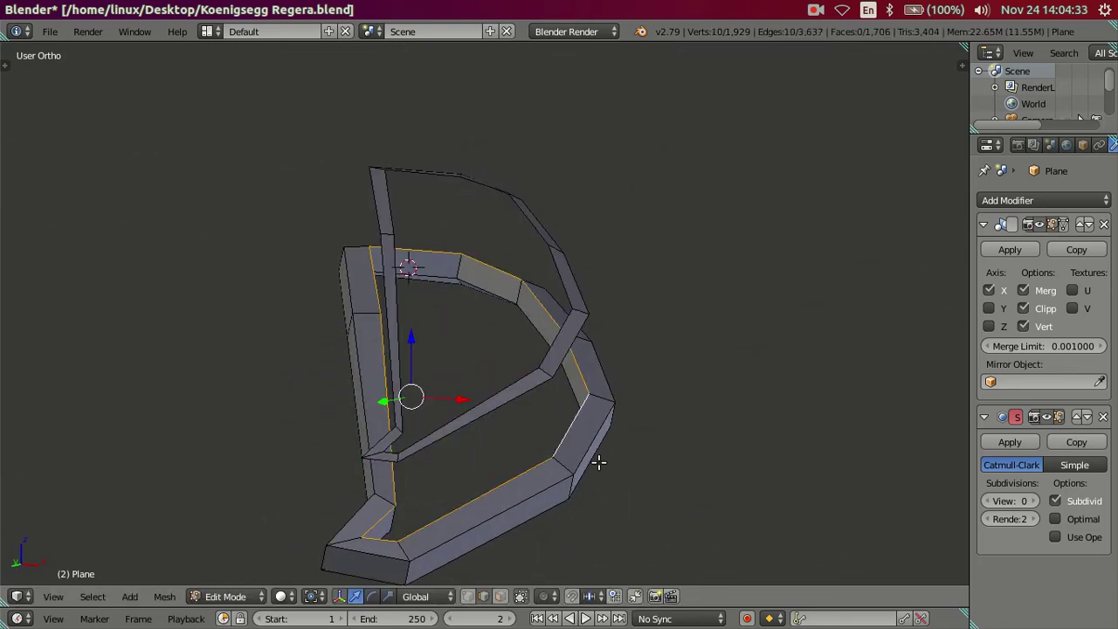
{"action": "key", "text": "g"}
{"action": "left_click", "coordinate": [629, 478]}
{"action": "mouse_move", "coordinate": [622, 478]}
{"action": "middle_mouse_down"}
{"action": "mouse_move", "coordinate": [604, 474]}
{"action": "mouse_move", "coordinate": [644, 480]}
{"action": "mouse_move", "coordinate": [598, 476]}
{"action": "middle_mouse_up"}
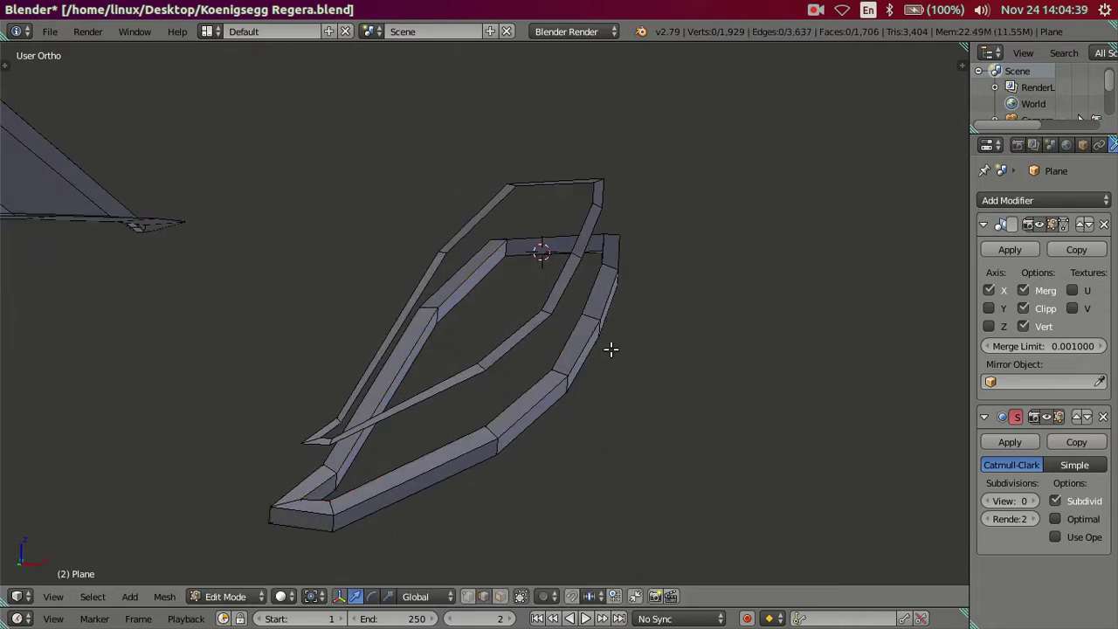
{"action": "mouse_move", "coordinate": [611, 350]}
{"action": "middle_mouse_down"}
{"action": "mouse_move", "coordinate": [659, 399]}
{"action": "mouse_move", "coordinate": [649, 358]}
{"action": "mouse_move", "coordinate": [596, 354]}
{"action": "mouse_move", "coordinate": [586, 412]}
{"action": "mouse_move", "coordinate": [549, 387]}
{"action": "mouse_move", "coordinate": [489, 419]}
{"action": "middle_mouse_up"}
Try a loop cut, cancel it, and test selecting parallel edge loops
{"action": "key", "text": "ctrl+r"}
{"action": "key", "text": "Escape"}
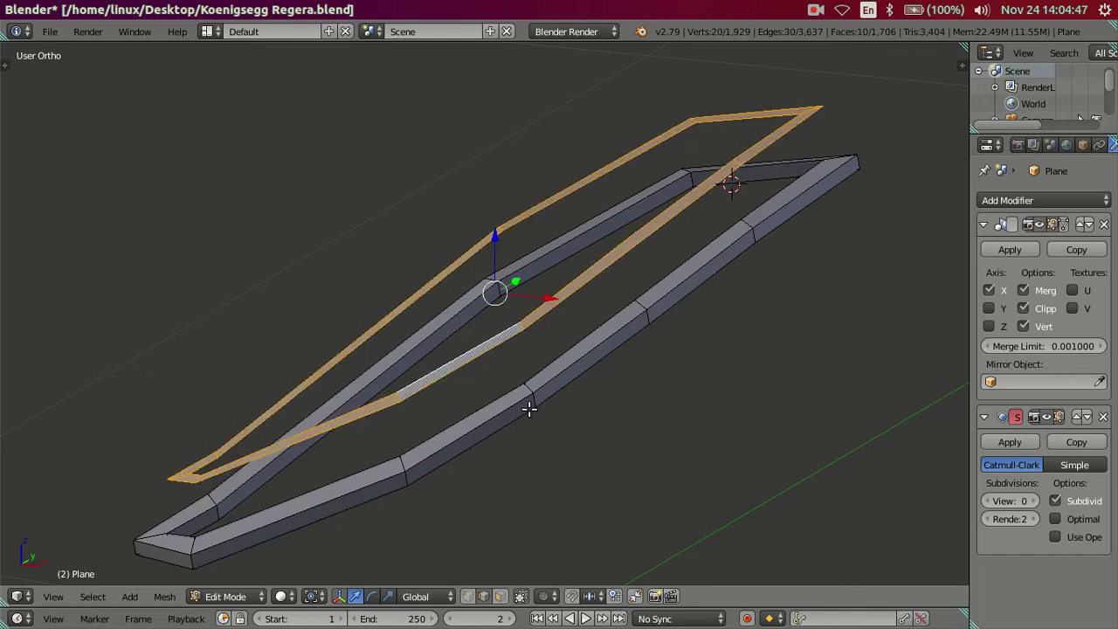
{"action": "right_click", "coordinate": [530, 409]}
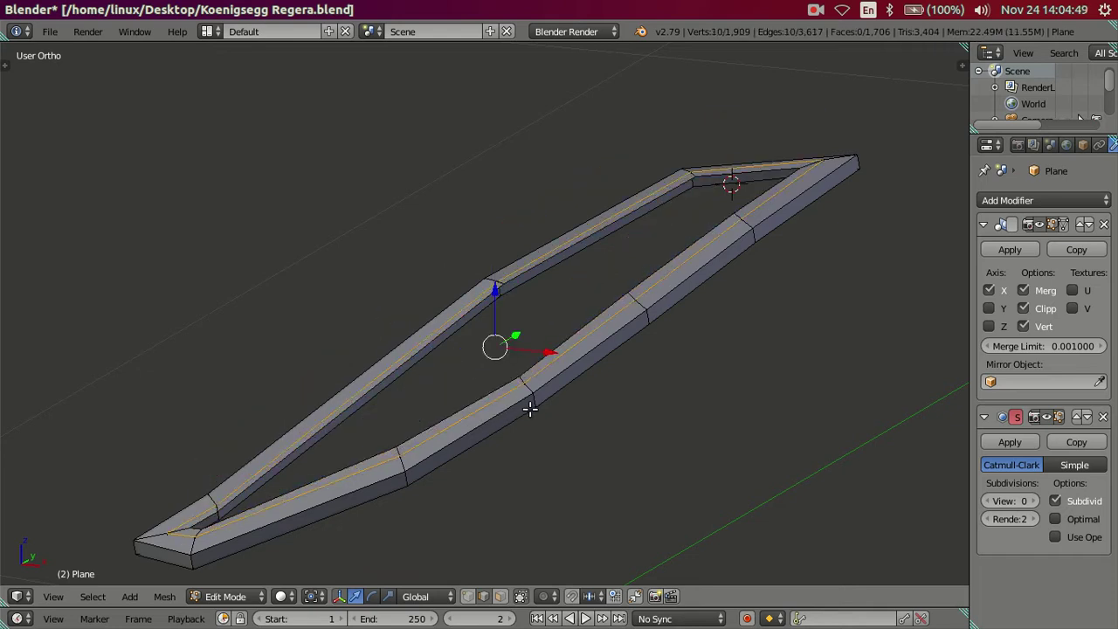
{"action": "right_click", "coordinate": [530, 409], "text": "alt+shift"}
{"action": "key", "text": "a"}
Frame the whole frame loop in view and select one of its edge loops
{"action": "mouse_move", "coordinate": [530, 410]}
{"action": "middle_mouse_down"}
{"action": "mouse_move", "coordinate": [576, 407]}
{"action": "mouse_move", "coordinate": [619, 369]}
{"action": "mouse_move", "coordinate": [696, 376]}
{"action": "mouse_move", "coordinate": [616, 410]}
{"action": "middle_mouse_up"}
{"action": "scroll", "coordinate": [576, 455], "scroll_direction": "up", "scroll_amount": 4}
{"action": "scroll", "coordinate": [576, 455], "scroll_direction": "down", "scroll_amount": 3}
{"action": "mouse_move", "coordinate": [576, 455]}
{"action": "middle_mouse_down"}
{"action": "mouse_move", "coordinate": [539, 469]}
{"action": "mouse_move", "coordinate": [496, 446]}
{"action": "mouse_move", "coordinate": [515, 442]}
{"action": "mouse_move", "coordinate": [507, 392]}
{"action": "mouse_move", "coordinate": [479, 450]}
{"action": "middle_mouse_up"}
{"action": "scroll", "coordinate": [539, 469], "scroll_direction": "down", "scroll_amount": 2}
{"action": "scroll", "coordinate": [495, 475], "scroll_direction": "up", "scroll_amount": 1}
{"action": "scroll", "coordinate": [495, 475], "scroll_direction": "down", "scroll_amount": 2}
{"action": "scroll", "coordinate": [507, 392], "scroll_direction": "up", "scroll_amount": 2}
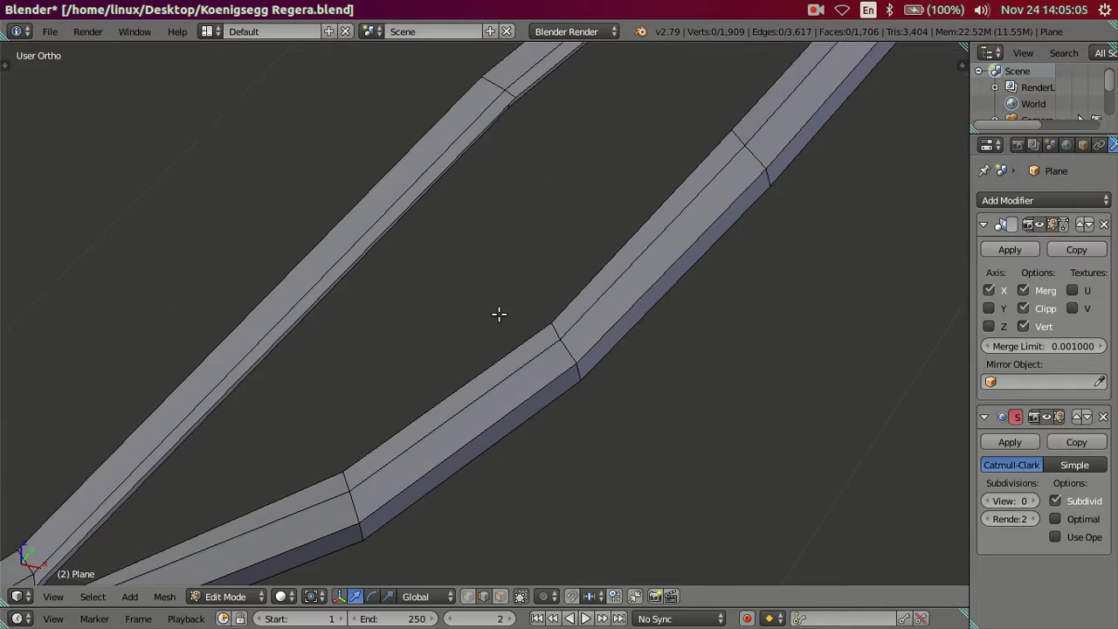
{"action": "scroll", "coordinate": [400, 387], "scroll_direction": "down", "scroll_amount": 2}
{"action": "right_click", "coordinate": [429, 399], "text": "alt"}
{"action": "middle_click_drag", "start_coordinate": [429, 399], "coordinate": [531, 350]}
Add a centred loop cut along the frame
{"action": "key", "text": "ctrl+r"}
{"action": "left_click", "coordinate": [649, 267]}
{"action": "right_click", "coordinate": [567, 306]}
{"action": "scroll", "coordinate": [484, 342], "scroll_direction": "up", "scroll_amount": 1}
{"action": "scroll", "coordinate": [483, 342], "scroll_direction": "up", "scroll_amount": 1}
{"action": "scroll", "coordinate": [571, 367], "scroll_direction": "up", "scroll_amount": 1}
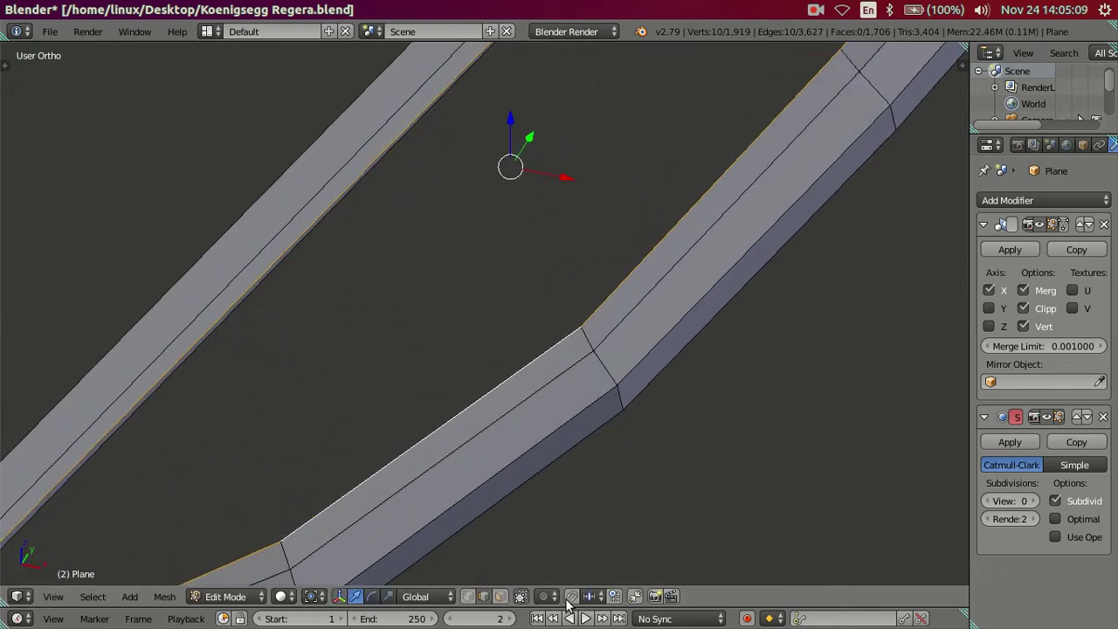
Delete the inner face loop along the top of the frame
{"action": "left_click", "coordinate": [503, 598]}
{"action": "right_click", "coordinate": [589, 333], "text": "alt"}
{"action": "key", "text": "a"}
{"action": "right_click", "coordinate": [589, 333], "text": "alt"}
{"action": "key", "text": "x"}
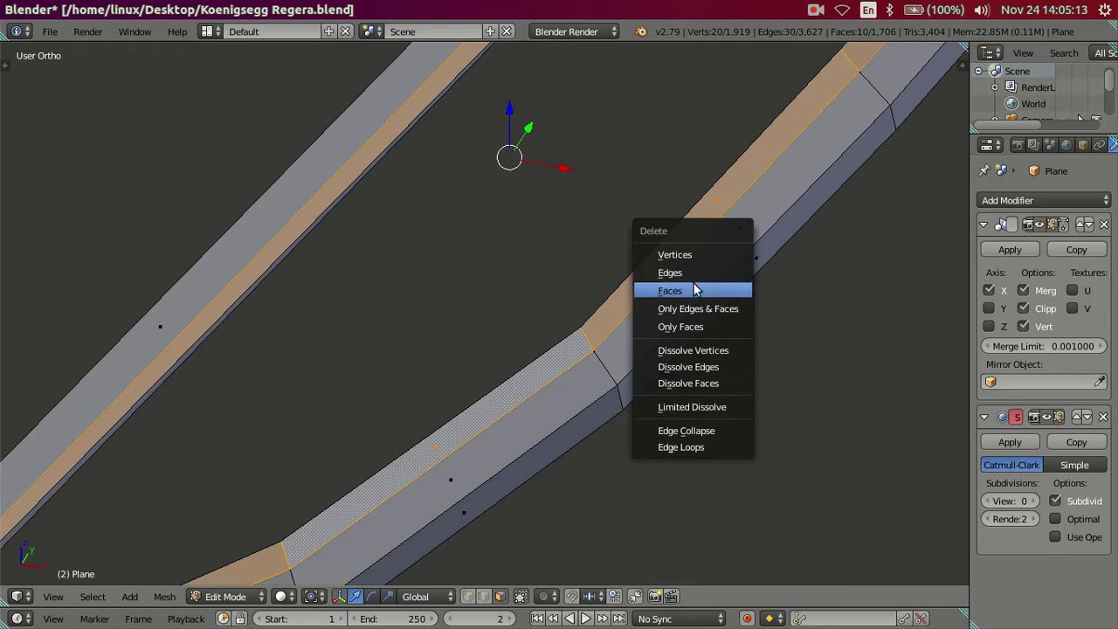
{"action": "left_click", "coordinate": [691, 287]}
Duplicate the open edge loop along the gap in place
{"action": "mouse_move", "coordinate": [692, 288]}
{"action": "middle_mouse_down"}
{"action": "mouse_move", "coordinate": [629, 379]}
{"action": "mouse_move", "coordinate": [664, 352]}
{"action": "mouse_move", "coordinate": [539, 603]}
{"action": "middle_mouse_up"}
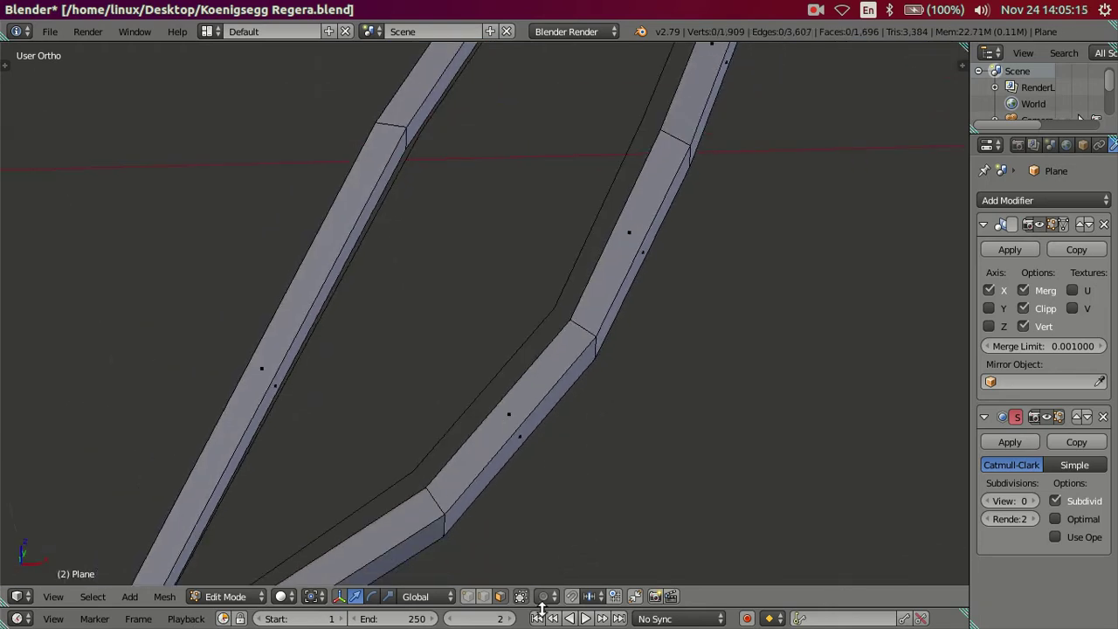
{"action": "left_click", "coordinate": [487, 596]}
{"action": "right_click", "coordinate": [500, 400], "text": "alt"}
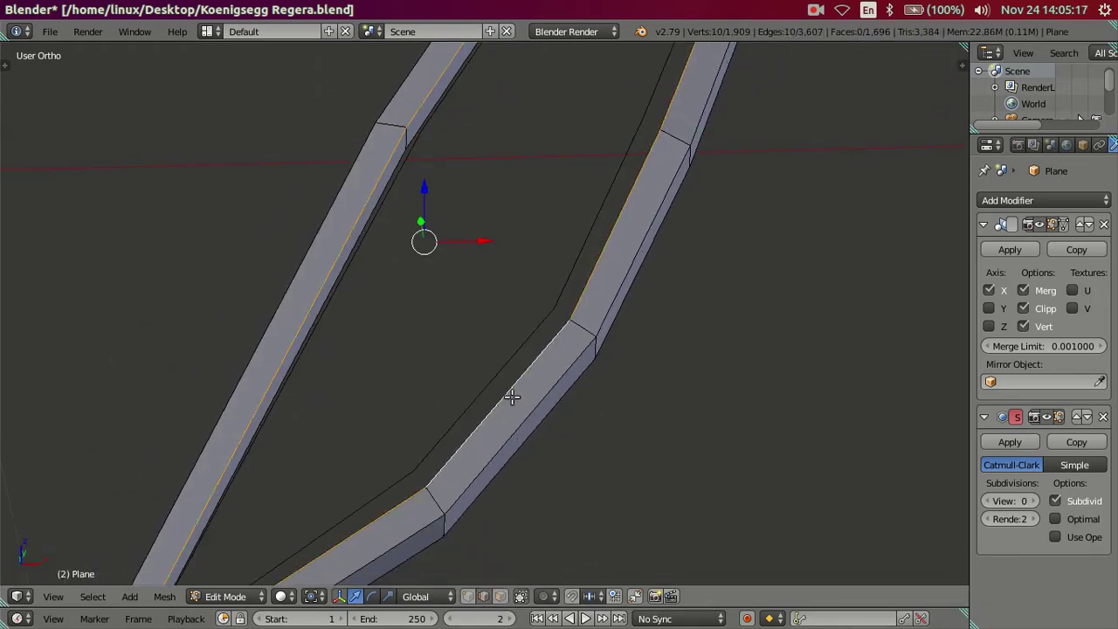
{"action": "key", "text": "shift+d"}
{"action": "key", "text": "Escape"}
In wireframe view, fill the first face between four vertices at the strip's lower end
{"action": "right_click", "coordinate": [583, 333]}
{"action": "key", "text": "z"}
{"action": "key", "text": "a"}
{"action": "middle_click_drag", "start_coordinate": [576, 332], "coordinate": [551, 522]}
{"action": "left_click", "coordinate": [467, 595]}
{"action": "mouse_move", "coordinate": [428, 550]}
{"action": "middle_mouse_down"}
{"action": "mouse_move", "coordinate": [373, 501]}
{"action": "mouse_move", "coordinate": [381, 469]}
{"action": "middle_mouse_up"}
{"action": "right_click", "coordinate": [376, 447]}
{"action": "right_click", "coordinate": [384, 454], "text": "shift"}
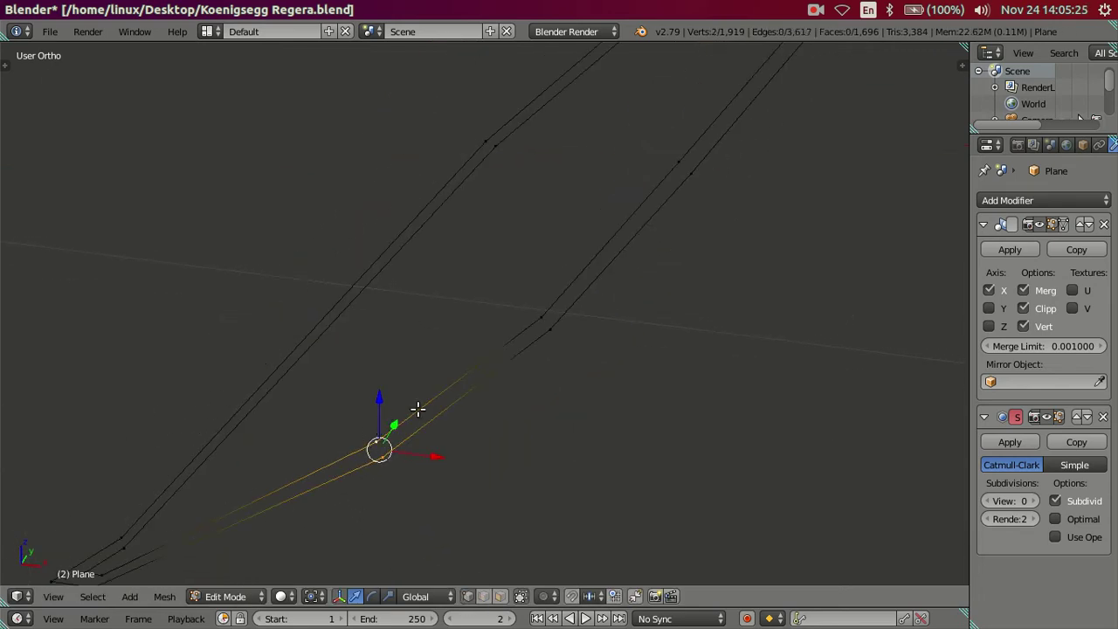
{"action": "right_click", "coordinate": [543, 318], "text": "shift"}
{"action": "right_click", "coordinate": [550, 329], "text": "shift"}
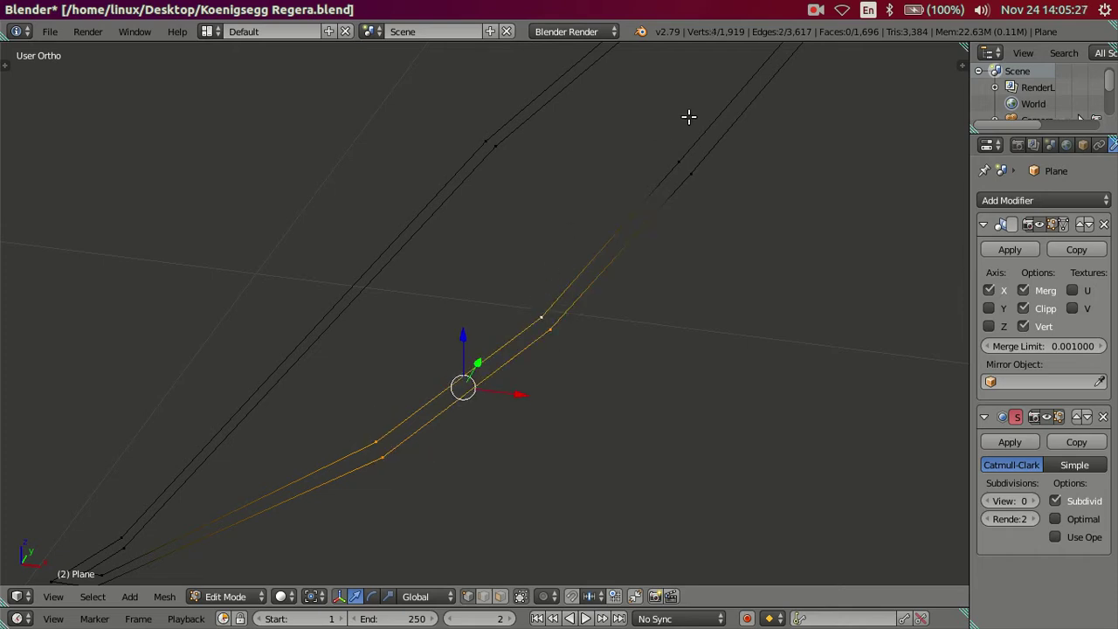
{"action": "key", "text": "f"}
Fill the next faces up the strip toward its tip
{"action": "right_click", "coordinate": [691, 173]}
{"action": "right_click", "coordinate": [678, 163], "text": "shift"}
{"action": "key", "text": "f"}
{"action": "middle_click_drag", "start_coordinate": [671, 163], "coordinate": [519, 350]}
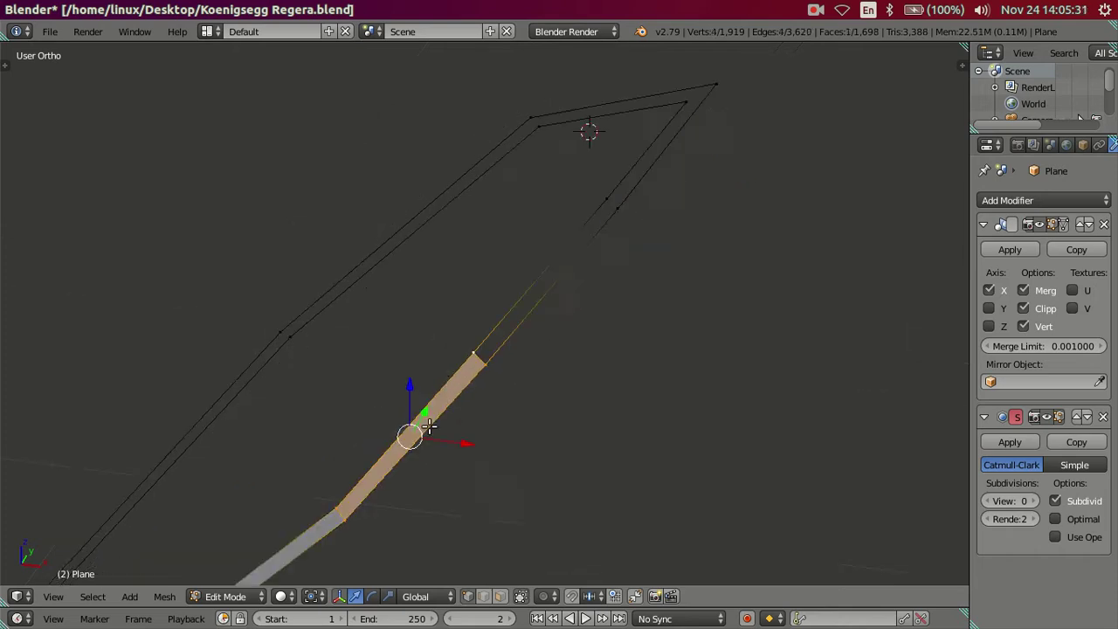
{"action": "right_click", "coordinate": [550, 294]}
{"action": "right_click", "coordinate": [541, 282], "text": "shift"}
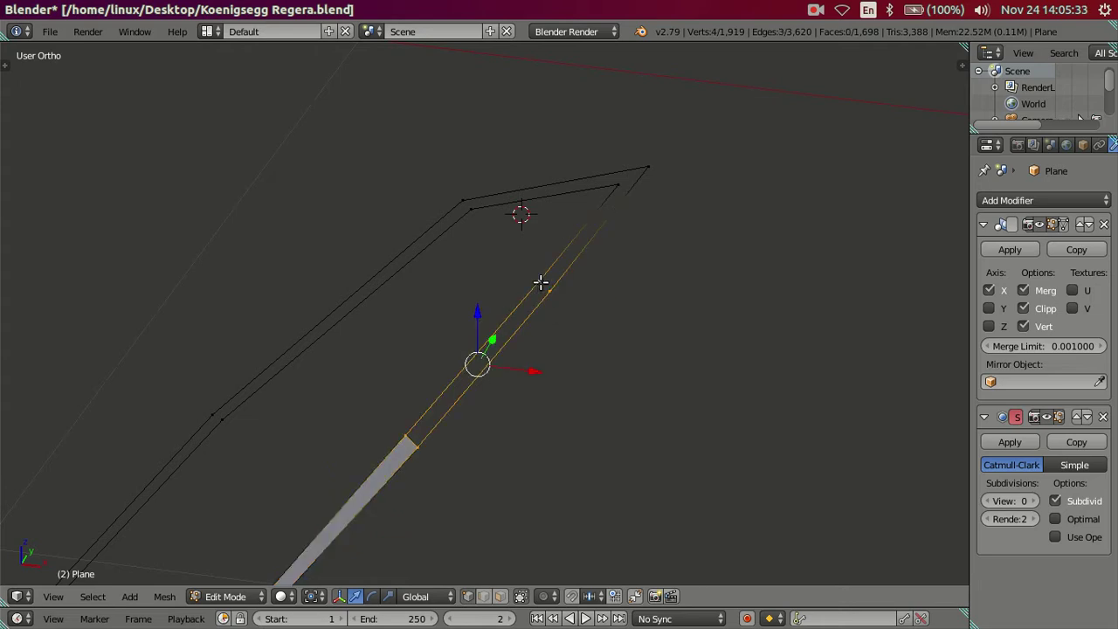
{"action": "key", "text": "f"}
Fill the faces at the strip's pointed tip and along the long bottom strip
{"action": "right_click", "coordinate": [644, 170]}
{"action": "right_click", "coordinate": [617, 187], "text": "shift"}
{"action": "key", "text": "g"}
{"action": "left_click_drag", "start_coordinate": [611, 186], "coordinate": [680, 188]}
{"action": "right_click", "coordinate": [679, 189]}
{"action": "key", "text": "f"}
{"action": "right_click", "coordinate": [463, 199]}
{"action": "key", "text": "f"}
{"action": "right_click", "coordinate": [214, 415]}
{"action": "right_click", "coordinate": [213, 407], "text": "shift"}
{"action": "key", "text": "f"}
Fill a face across the narrow strip out to its far end
{"action": "mouse_move", "coordinate": [426, 308]}
{"action": "middle_mouse_down", "text": "shift"}
{"action": "mouse_move", "coordinate": [592, 243]}
{"action": "mouse_move", "coordinate": [595, 199]}
{"action": "middle_mouse_up", "text": "shift"}
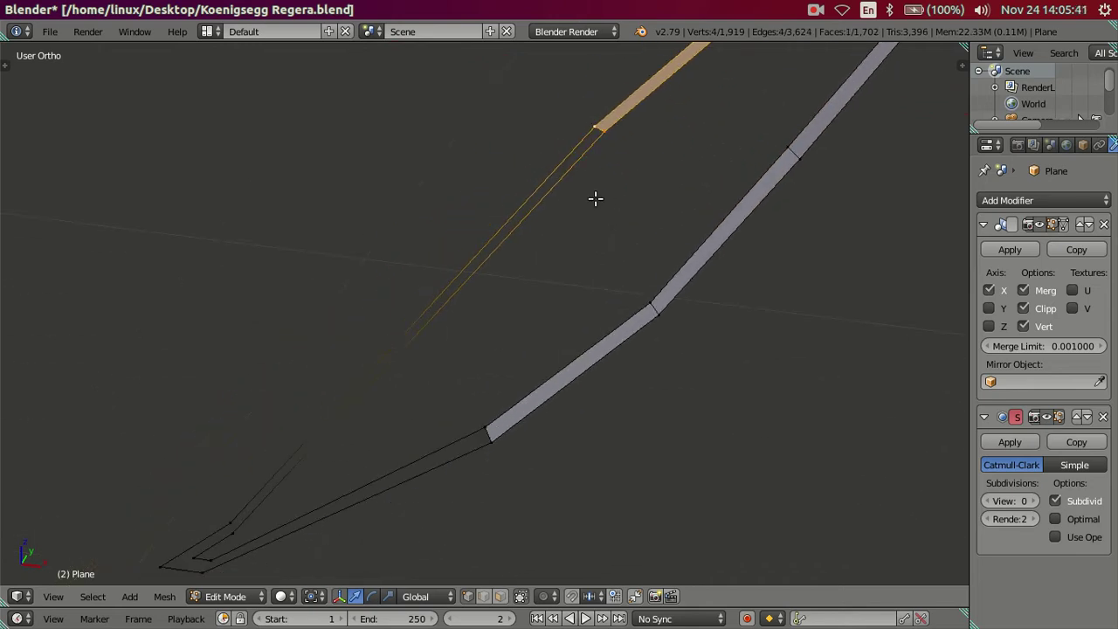
{"action": "middle_click_drag", "start_coordinate": [281, 499], "coordinate": [335, 419], "text": "shift"}
{"action": "right_click", "coordinate": [317, 429]}
{"action": "right_click", "coordinate": [315, 425], "text": "alt"}
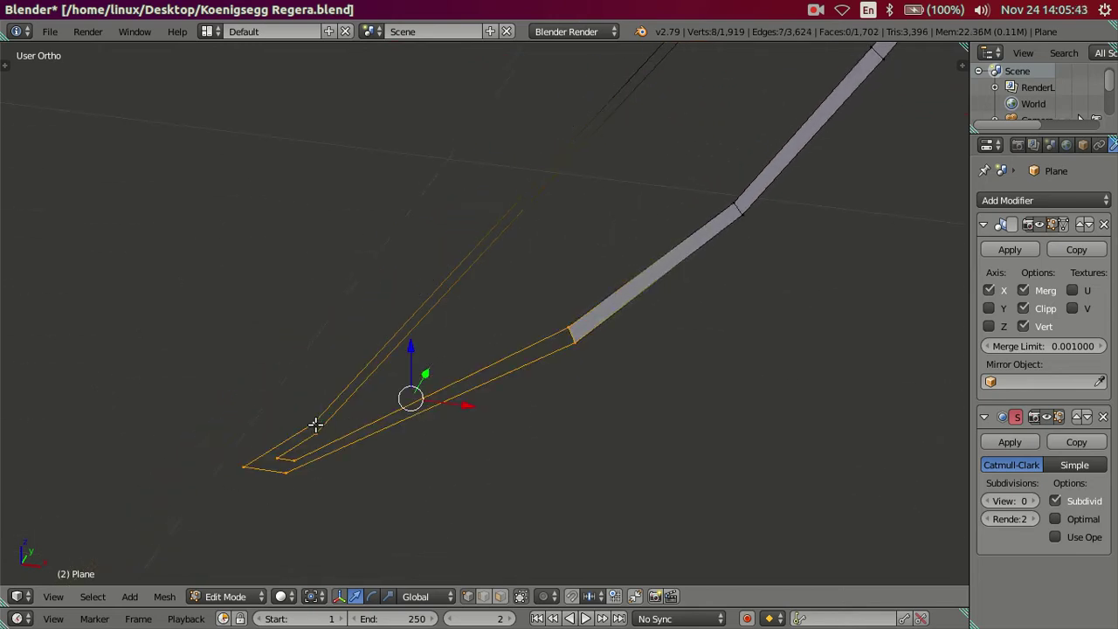
{"action": "right_click", "coordinate": [314, 419]}
{"action": "right_click", "coordinate": [314, 429], "text": "shift"}
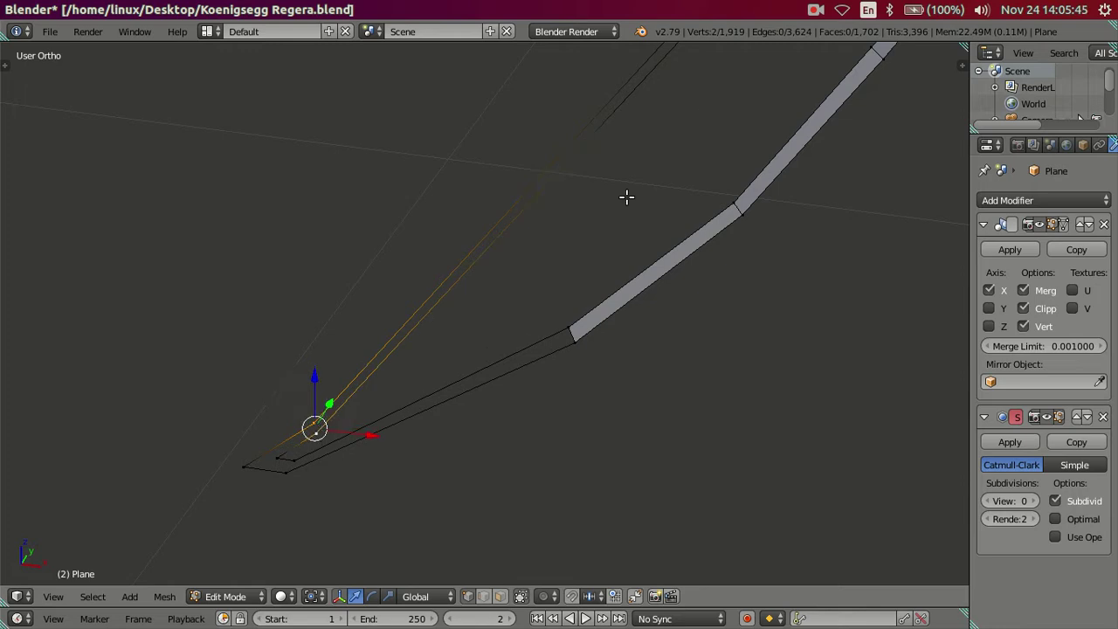
{"action": "middle_click_drag", "start_coordinate": [689, 92], "coordinate": [620, 267], "text": "shift"}
{"action": "right_click", "coordinate": [623, 180], "text": "shift"}
{"action": "right_click", "coordinate": [625, 185], "text": "shift"}
{"action": "key", "text": "f"}
Fill the remaining faces at the strip's lower end, closing the last gap
{"action": "mouse_move", "coordinate": [518, 446]}
{"action": "middle_mouse_down", "text": "shift"}
{"action": "mouse_move", "coordinate": [639, 227]}
{"action": "mouse_move", "coordinate": [726, 113]}
{"action": "middle_mouse_up", "text": "shift"}
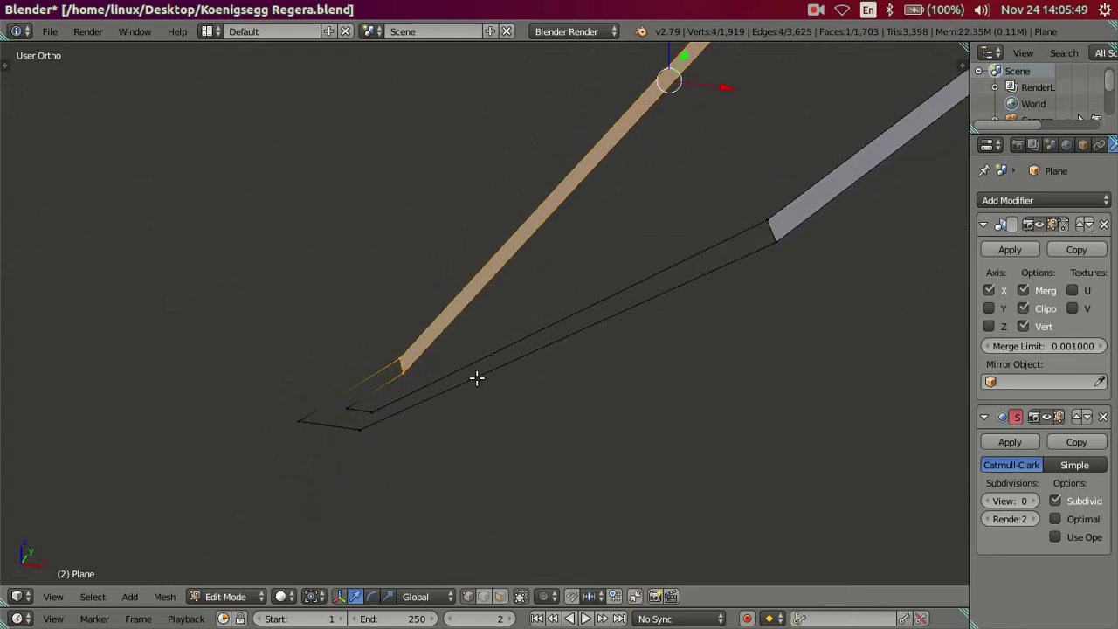
{"action": "right_click", "coordinate": [349, 419]}
{"action": "right_click", "coordinate": [292, 419], "text": "shift"}
{"action": "key", "text": "f"}
{"action": "right_click", "coordinate": [373, 420]}
{"action": "right_click", "coordinate": [374, 415], "text": "alt"}
{"action": "key", "text": "f"}
{"action": "right_click", "coordinate": [391, 415]}
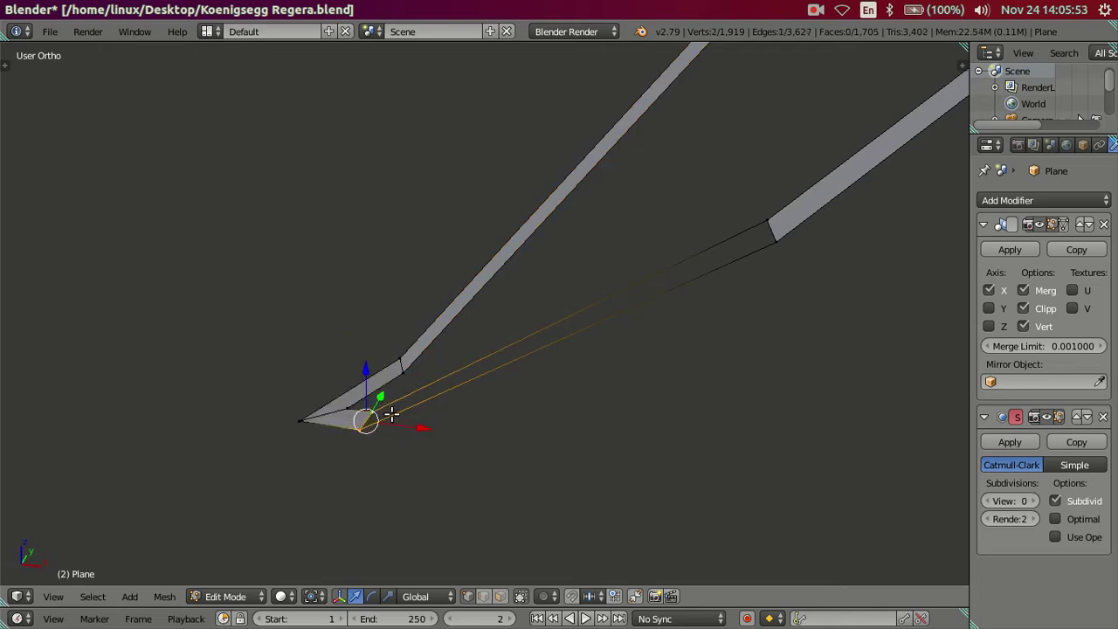
{"action": "right_click", "coordinate": [767, 224], "text": "shift"}
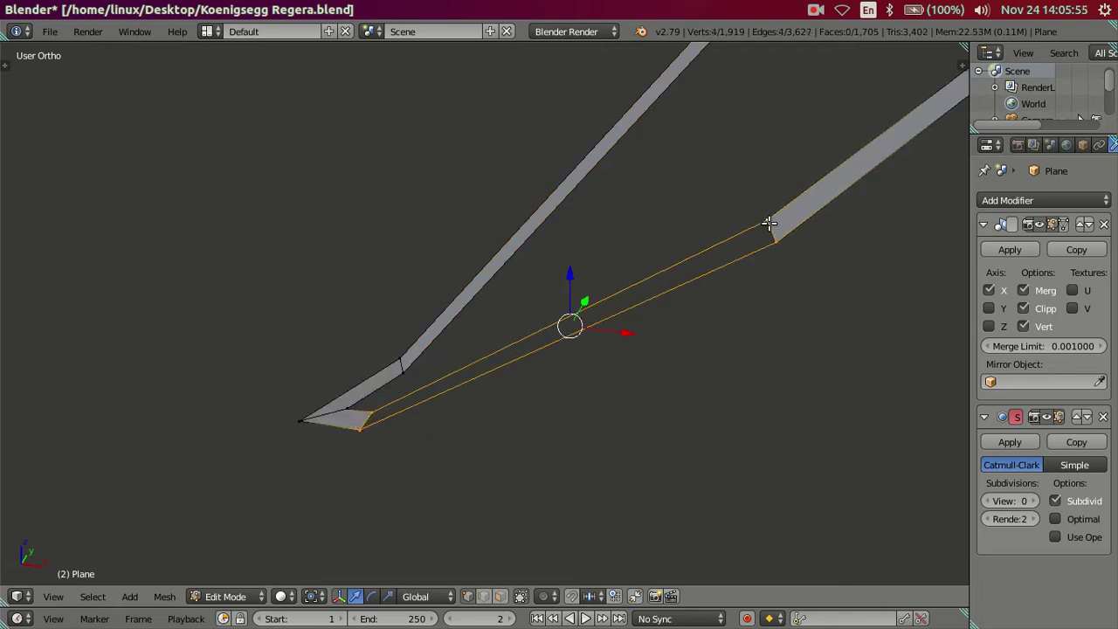
{"action": "key", "text": "f"}
{"action": "key", "text": "a"}
{"action": "mouse_move", "coordinate": [736, 219]}
{"action": "middle_mouse_down"}
{"action": "mouse_move", "coordinate": [606, 247]}
{"action": "mouse_move", "coordinate": [607, 312]}
{"action": "mouse_move", "coordinate": [586, 342]}
{"action": "mouse_move", "coordinate": [579, 277]}
{"action": "mouse_move", "coordinate": [654, 287]}
{"action": "mouse_move", "coordinate": [568, 331]}
{"action": "mouse_move", "coordinate": [524, 393]}
{"action": "middle_mouse_up"}
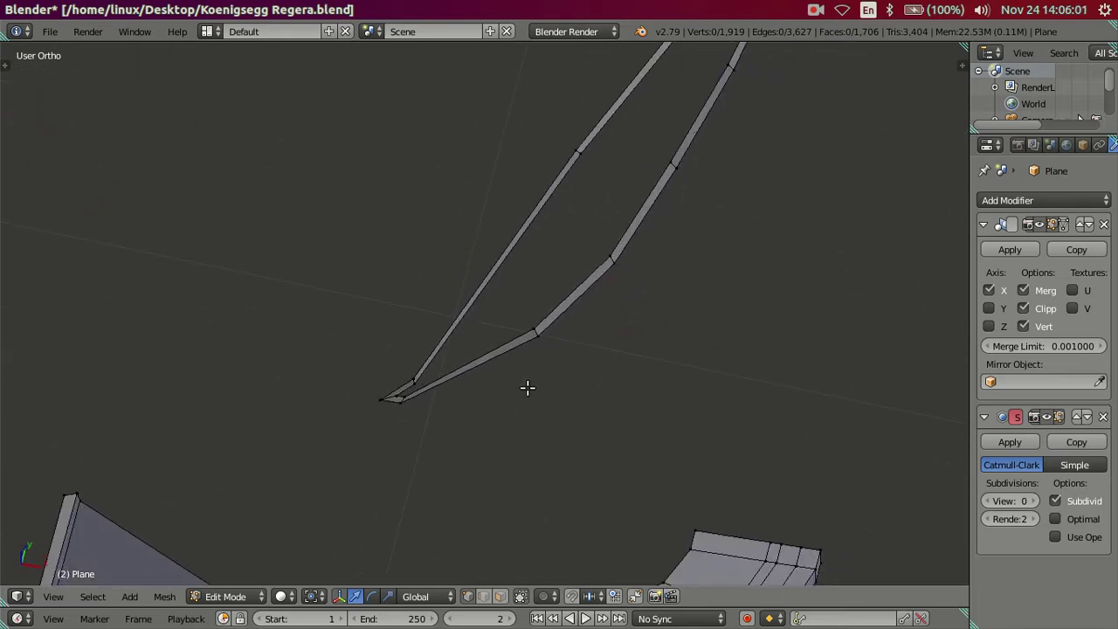
Hide the car body mesh so only the headlight frame is visible
{"action": "key", "text": "alt+h"}
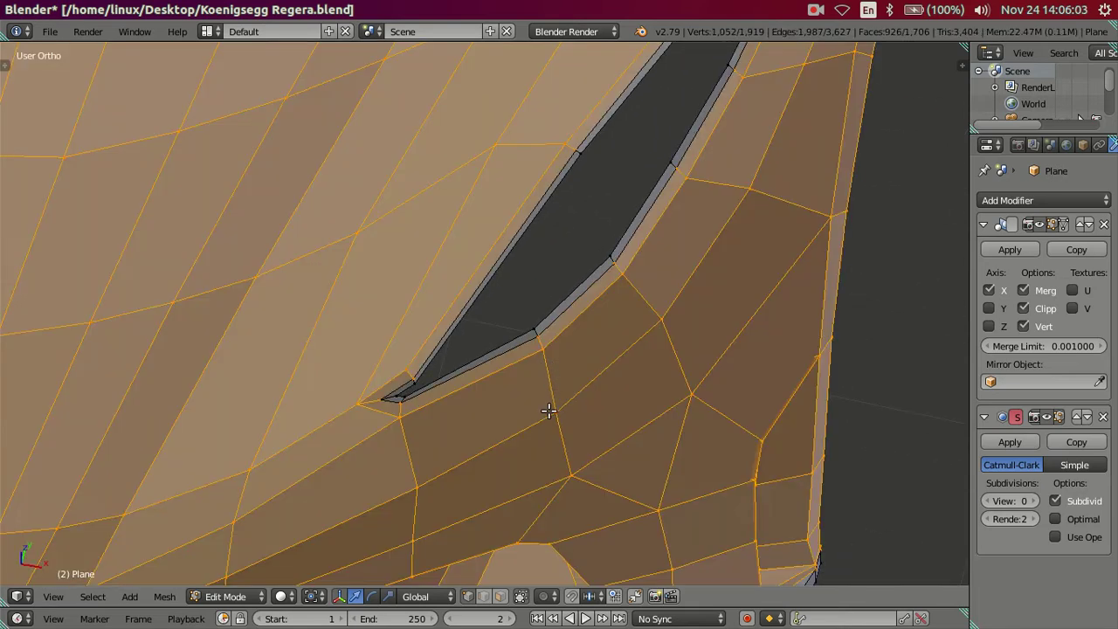
{"action": "right_click", "coordinate": [557, 413]}
{"action": "key", "text": "ctrl+l"}
{"action": "key", "text": "h"}
{"action": "mouse_move", "coordinate": [531, 428]}
{"action": "middle_mouse_down"}
{"action": "mouse_move", "coordinate": [514, 352]}
{"action": "mouse_move", "coordinate": [478, 356]}
{"action": "mouse_move", "coordinate": [467, 282]}
{"action": "mouse_move", "coordinate": [445, 323]}
{"action": "middle_mouse_up"}
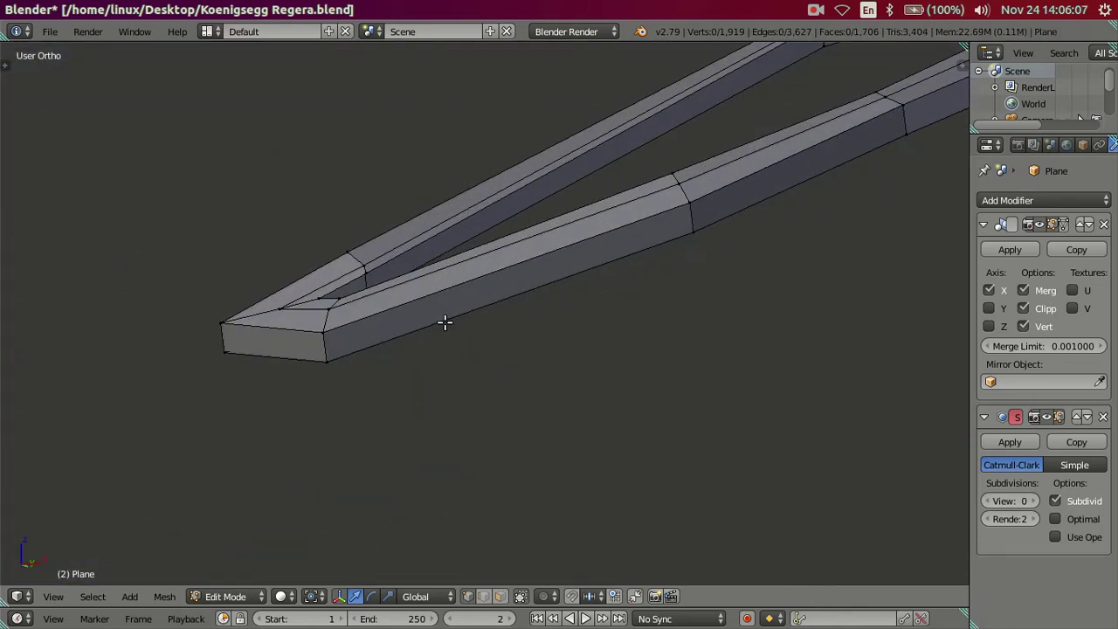
Try loop cuts along the frame strip, undo them, and switch to edge select mode
{"action": "key", "text": "ctrl+r"}
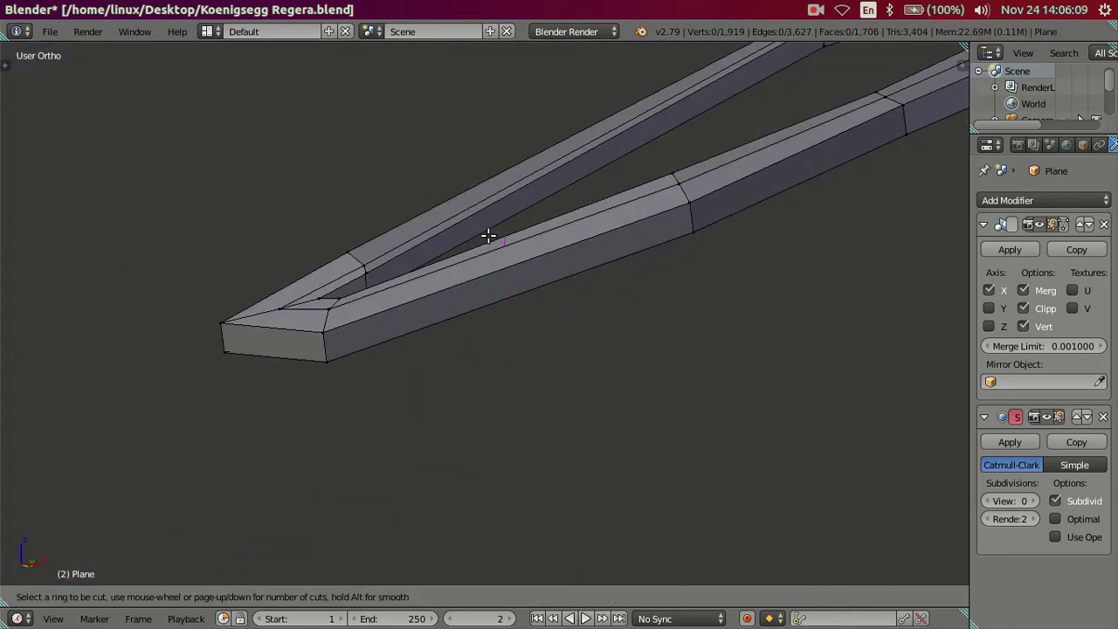
{"action": "scroll", "coordinate": [406, 333], "scroll_direction": "up", "scroll_amount": 1}
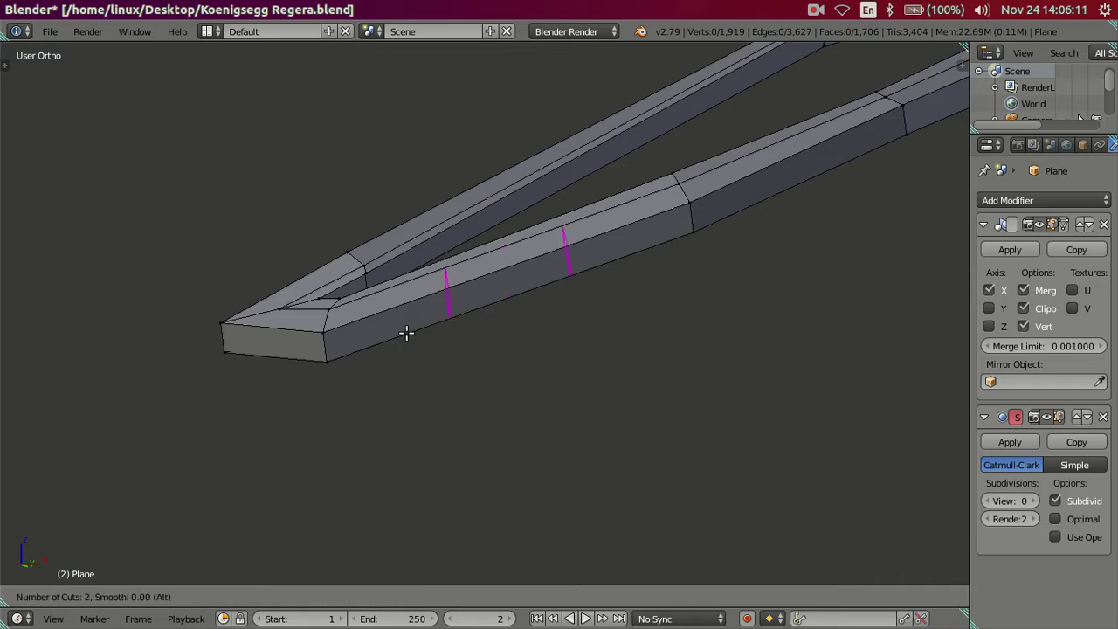
{"action": "left_click", "coordinate": [406, 333]}
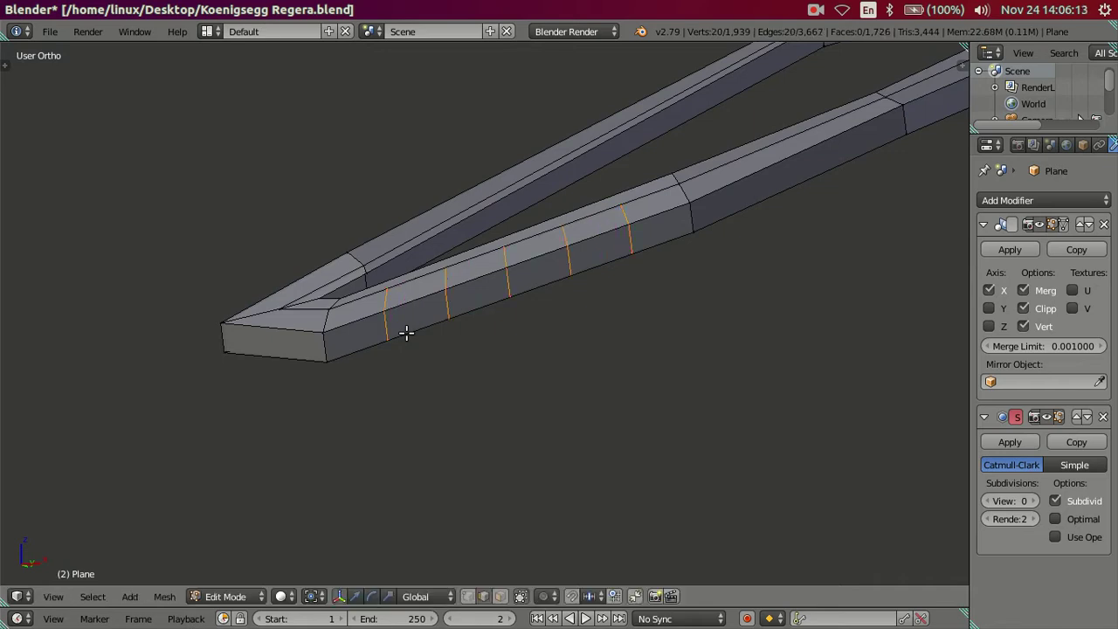
{"action": "right_click", "coordinate": [432, 357]}
{"action": "scroll", "coordinate": [434, 393], "scroll_direction": "up", "scroll_amount": 1}
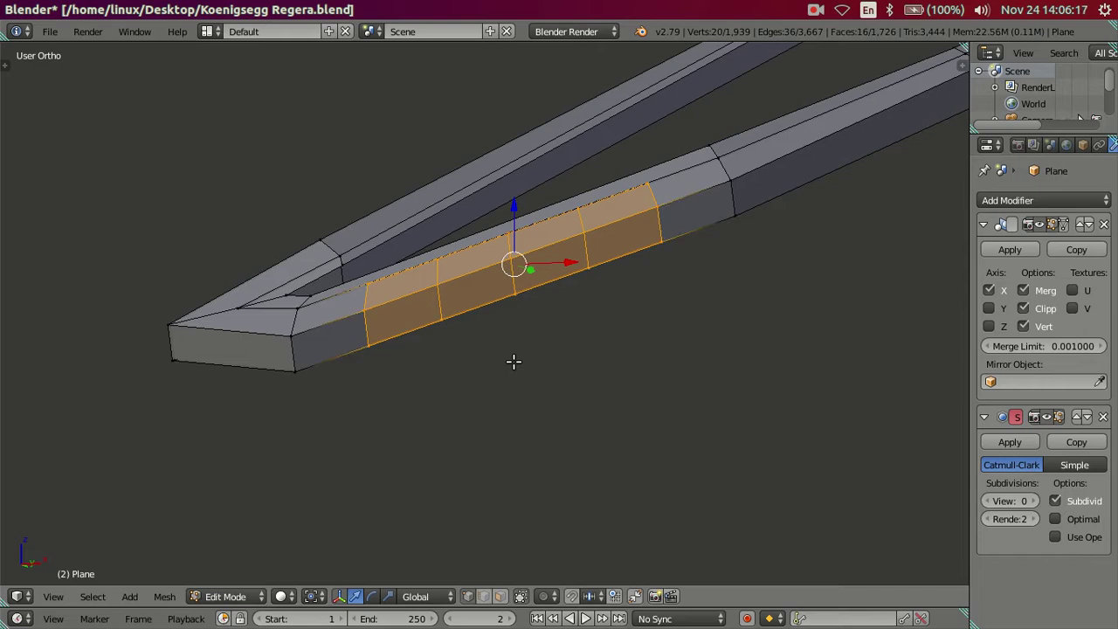
{"action": "key", "text": "ctrl+z"}
{"action": "key", "text": "ctrl+Tab"}
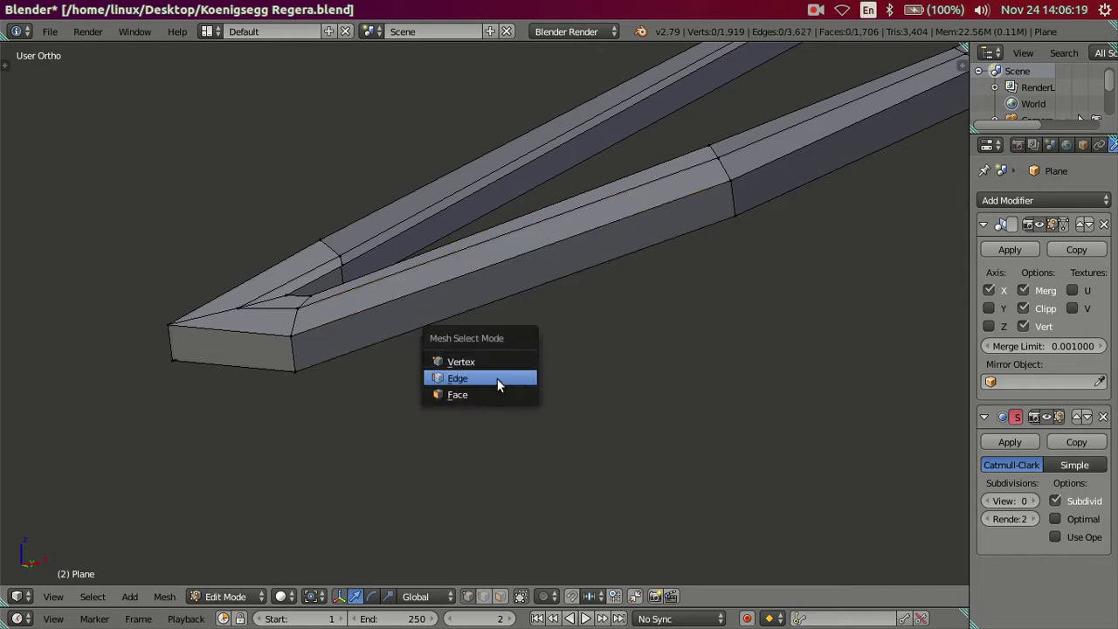
{"action": "left_click", "coordinate": [497, 379]}
Add five evenly spaced loop cuts to the arm and dissolve all but one
{"action": "key", "text": "ctrl+r"}
{"action": "left_click", "coordinate": [484, 316]}
{"action": "right_click", "coordinate": [484, 316]}
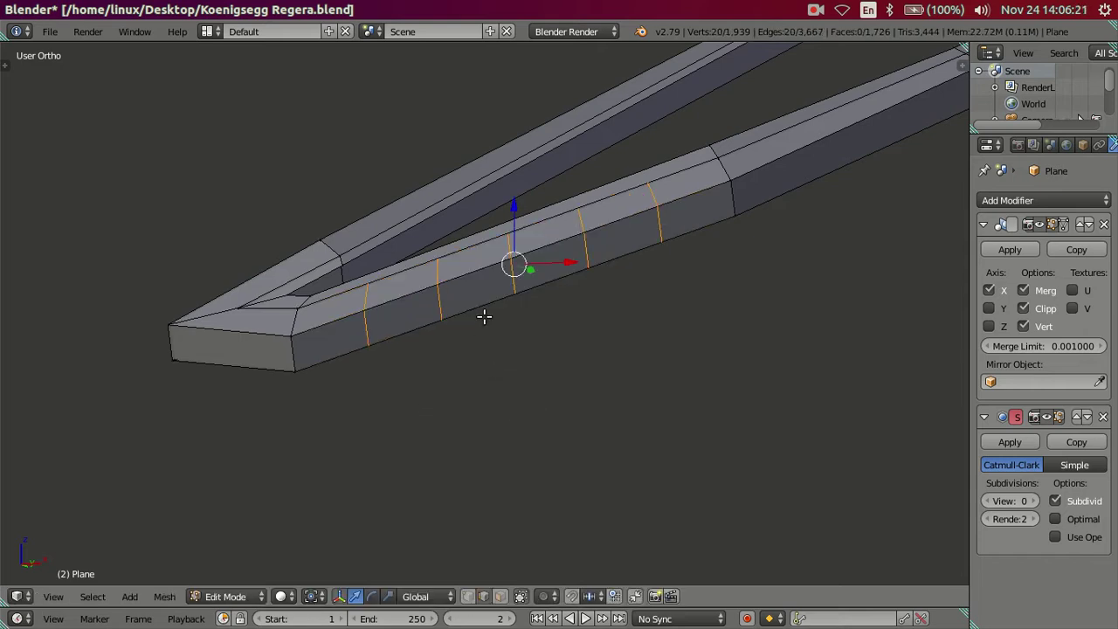
{"action": "right_click", "coordinate": [366, 333], "text": "alt+shift"}
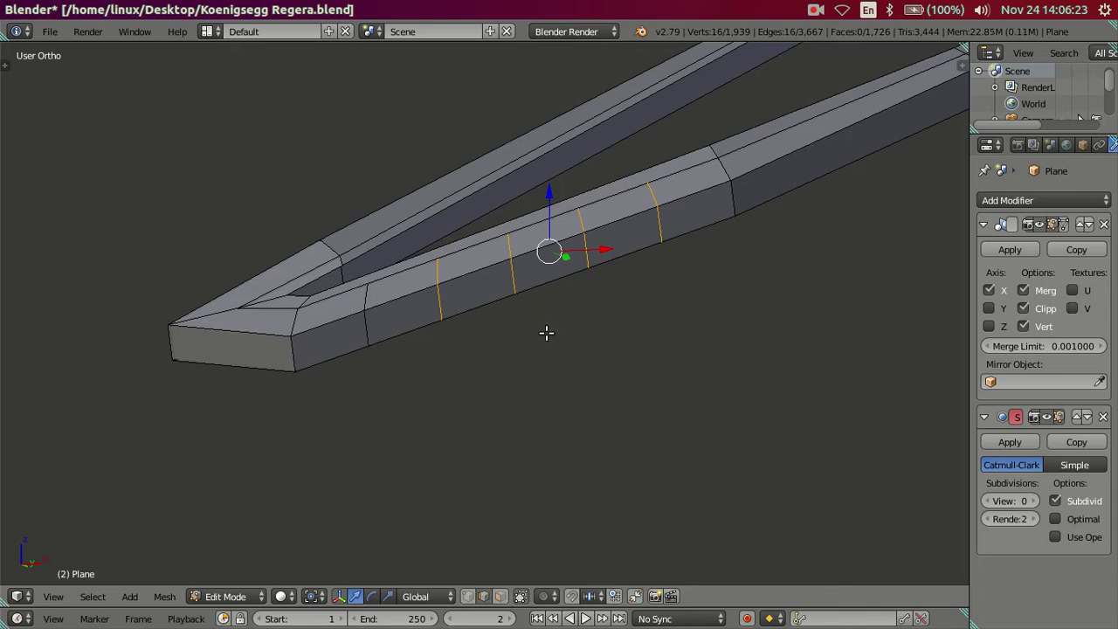
{"action": "key", "text": "x"}
{"action": "left_click", "coordinate": [512, 409]}
{"action": "mouse_move", "coordinate": [514, 366]}
{"action": "middle_mouse_down"}
{"action": "mouse_move", "coordinate": [504, 379]}
{"action": "mouse_move", "coordinate": [516, 361]}
{"action": "middle_mouse_up"}
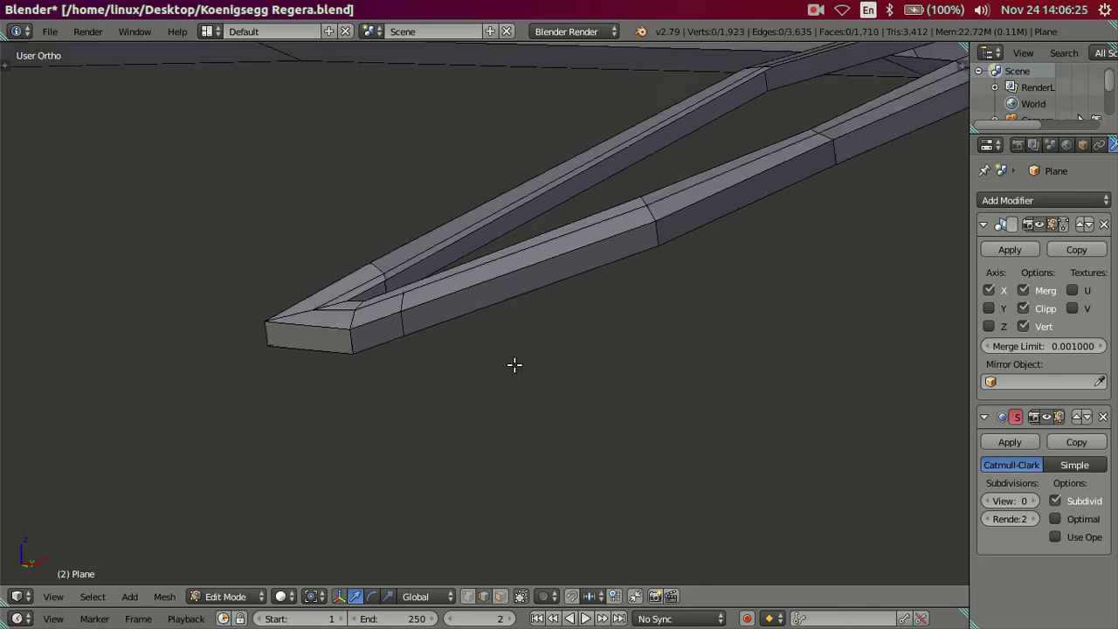
{"action": "scroll", "coordinate": [517, 361], "scroll_direction": "up", "scroll_amount": 3}
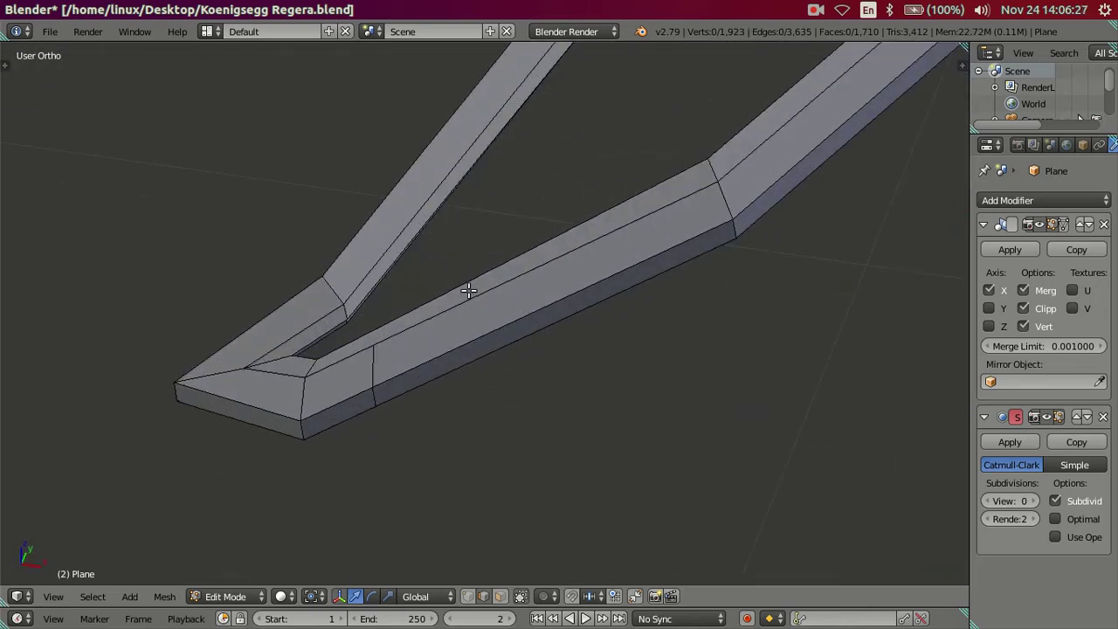
Add another set of five loop cuts near the tip, then dissolve them
{"action": "key", "text": "ctrl+r"}
{"action": "key", "text": "5"}
{"action": "key", "text": "Escape"}
{"action": "key", "text": "ctrl+r"}
{"action": "key", "text": "5"}
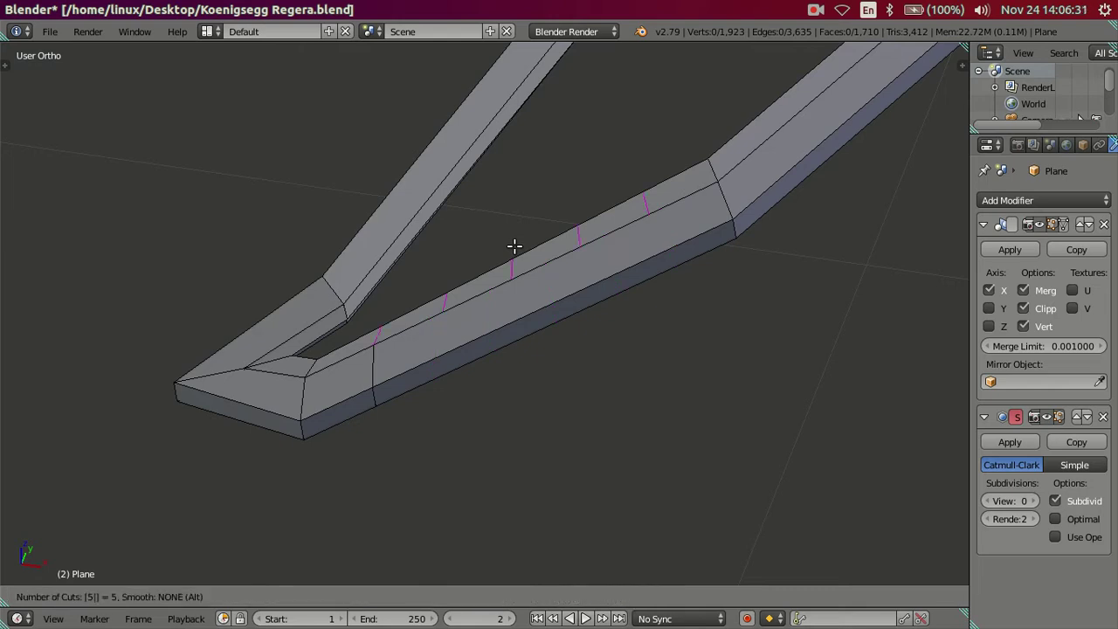
{"action": "left_click", "coordinate": [514, 246]}
{"action": "left_click", "coordinate": [462, 293]}
{"action": "key", "text": "x"}
{"action": "left_click", "coordinate": [579, 332]}
Select the edges around the small inner-corner hole and fill it with a face
{"action": "mouse_move", "coordinate": [579, 332]}
{"action": "middle_mouse_down"}
{"action": "mouse_move", "coordinate": [462, 330]}
{"action": "mouse_move", "coordinate": [468, 365]}
{"action": "mouse_move", "coordinate": [429, 379]}
{"action": "middle_mouse_up"}
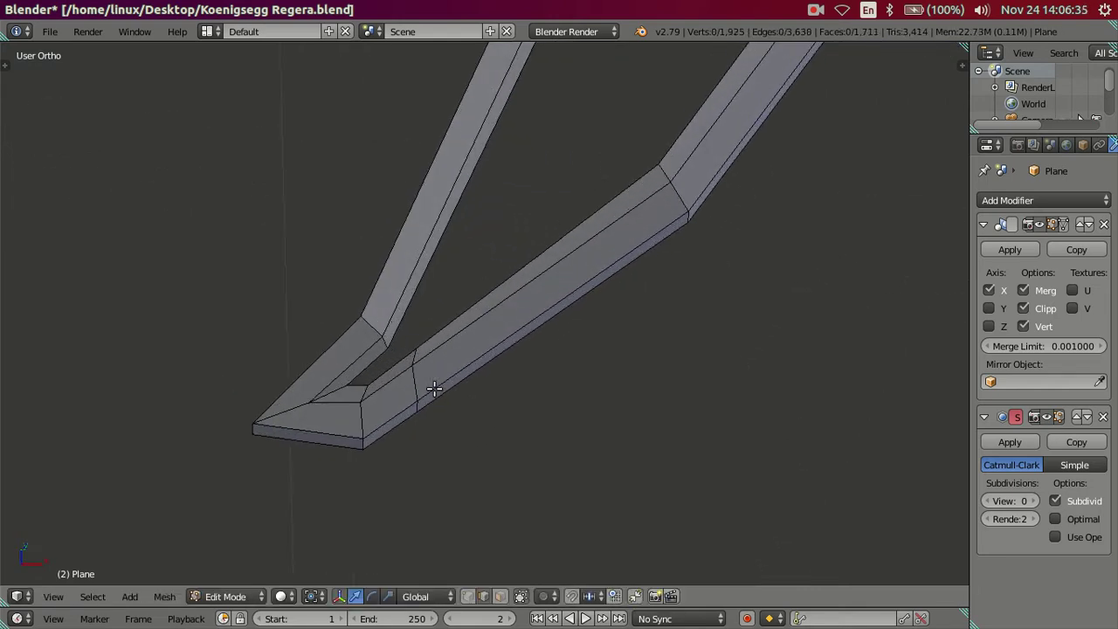
{"action": "scroll", "coordinate": [489, 364], "scroll_direction": "up", "scroll_amount": 2}
{"action": "scroll", "coordinate": [429, 375], "scroll_direction": "up", "scroll_amount": 1}
{"action": "right_click", "coordinate": [393, 363]}
{"action": "right_click", "coordinate": [392, 363], "text": "alt"}
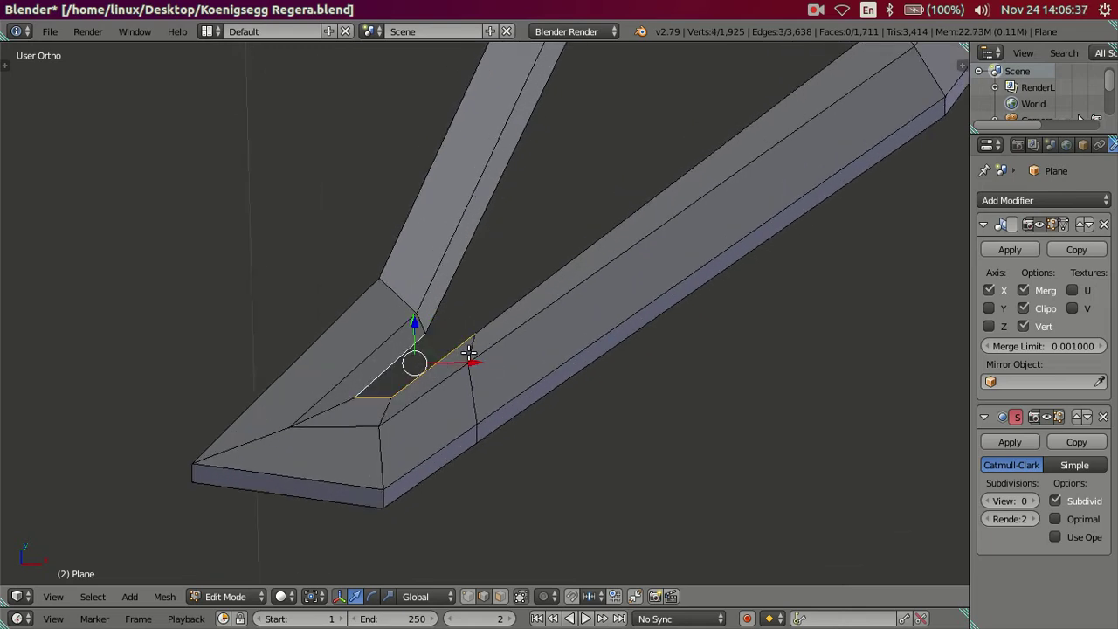
{"action": "key", "text": "f"}
{"action": "scroll", "coordinate": [471, 352], "scroll_direction": "down", "scroll_amount": 2}
{"action": "middle_click_drag", "start_coordinate": [471, 351], "coordinate": [634, 195]}
Deselect everything and switch to top view, zoomed onto the frame's top corner
{"action": "key", "text": "a"}
{"action": "scroll", "coordinate": [487, 393], "scroll_direction": "up", "scroll_amount": 2}
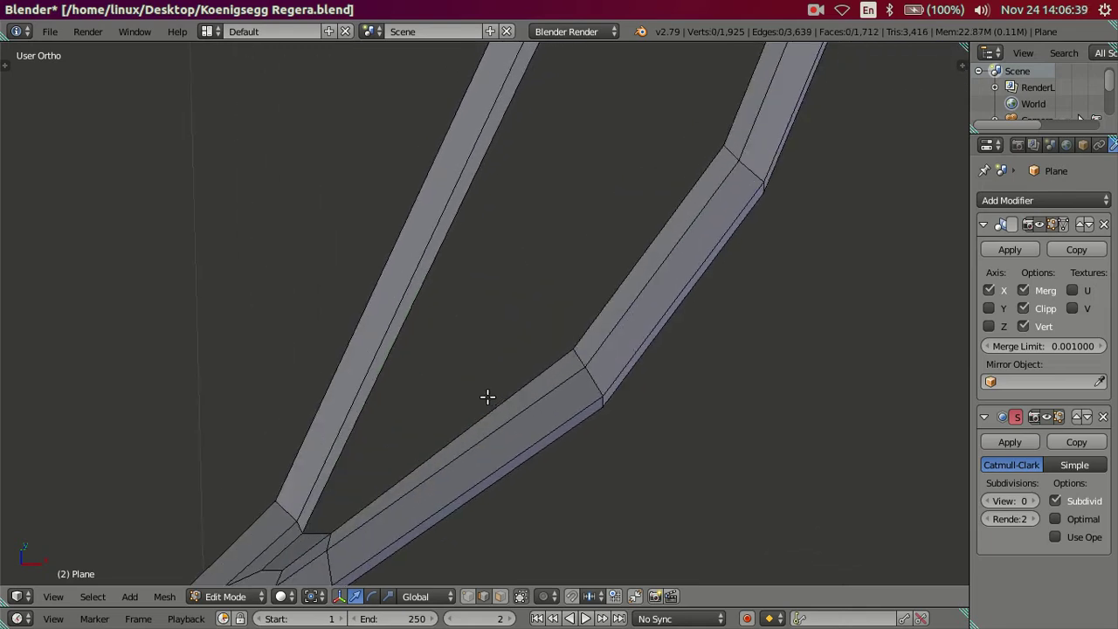
{"action": "middle_click_drag", "start_coordinate": [486, 394], "coordinate": [570, 310]}
{"action": "scroll", "coordinate": [570, 310], "scroll_direction": "down", "scroll_amount": 2}
{"action": "middle_click_drag", "start_coordinate": [574, 370], "coordinate": [596, 402]}
{"action": "scroll", "coordinate": [596, 402], "scroll_direction": "up", "scroll_amount": 2}
{"action": "scroll", "coordinate": [584, 320], "scroll_direction": "up", "scroll_amount": 1}
{"action": "scroll", "coordinate": [613, 282], "scroll_direction": "down", "scroll_amount": 1}
{"action": "key", "text": "KP_7"}
{"action": "scroll", "coordinate": [604, 258], "scroll_direction": "down", "scroll_amount": 2}
{"action": "scroll", "coordinate": [564, 276], "scroll_direction": "down", "scroll_amount": 2}
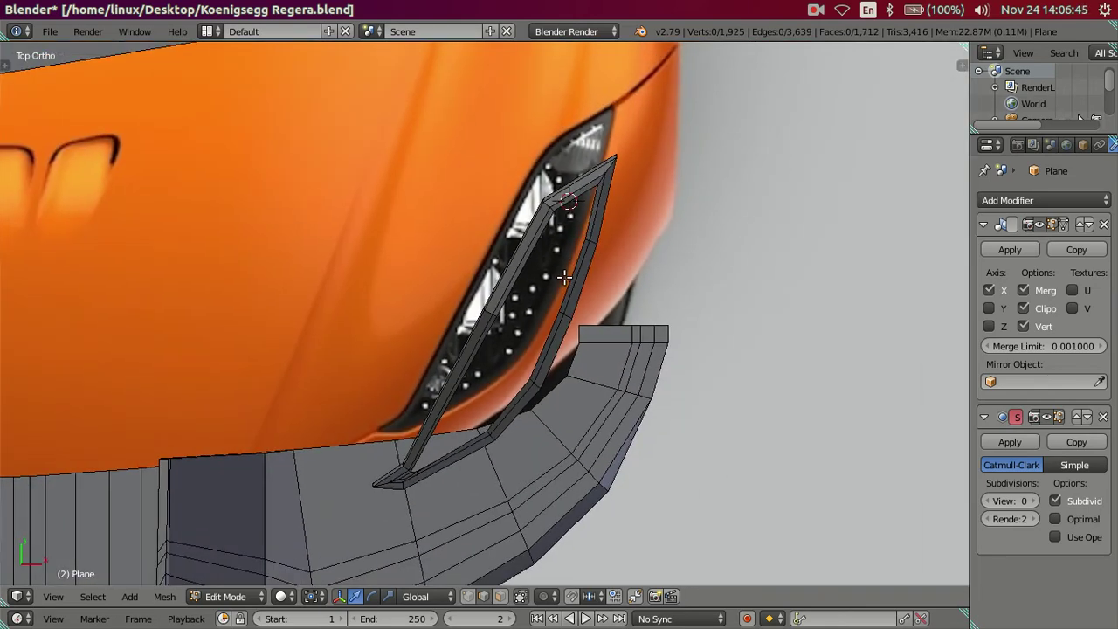
{"action": "middle_click_drag", "start_coordinate": [565, 277], "coordinate": [554, 305], "text": "shift"}
{"action": "scroll", "coordinate": [552, 202], "scroll_direction": "up", "scroll_amount": 1}
{"action": "scroll", "coordinate": [554, 214], "scroll_direction": "up", "scroll_amount": 1}
{"action": "scroll", "coordinate": [559, 231], "scroll_direction": "up", "scroll_amount": 1}
{"action": "scroll", "coordinate": [563, 251], "scroll_direction": "up", "scroll_amount": 1}
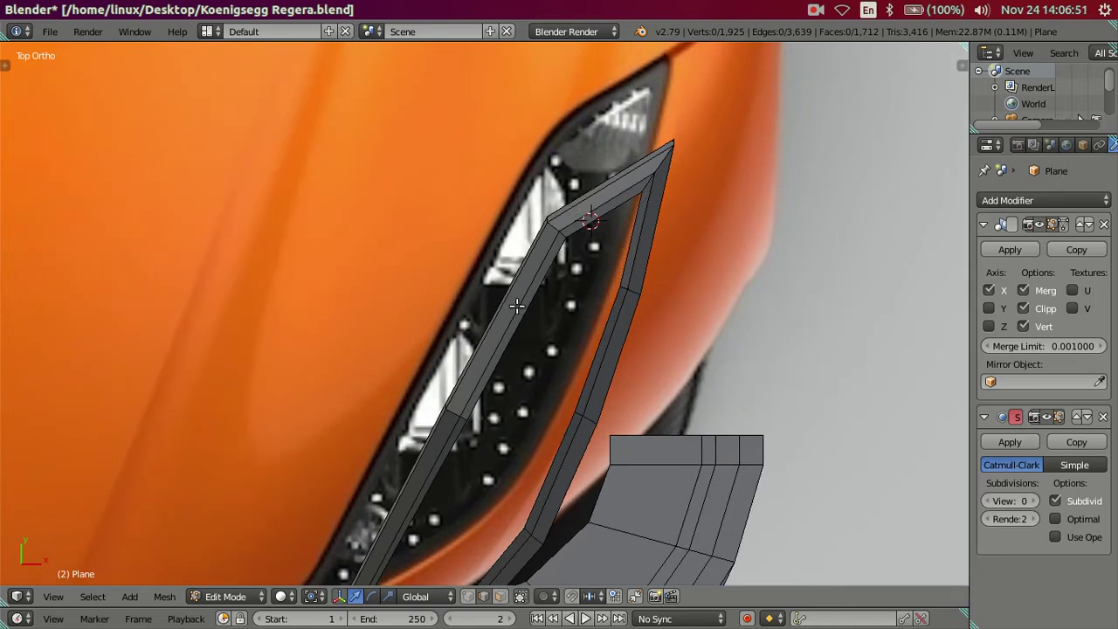
Add a loop cut near the top corner, fill its inner edges with a face, and select the next gap
{"action": "key", "text": "ctrl+r"}
{"action": "left_click", "coordinate": [515, 313]}
{"action": "scroll", "coordinate": [512, 312], "scroll_direction": "up", "scroll_amount": 2}
{"action": "mouse_move", "coordinate": [623, 379]}
{"action": "middle_mouse_down"}
{"action": "mouse_move", "coordinate": [549, 294]}
{"action": "mouse_move", "coordinate": [563, 325]}
{"action": "middle_mouse_up"}
{"action": "right_click", "coordinate": [570, 330]}
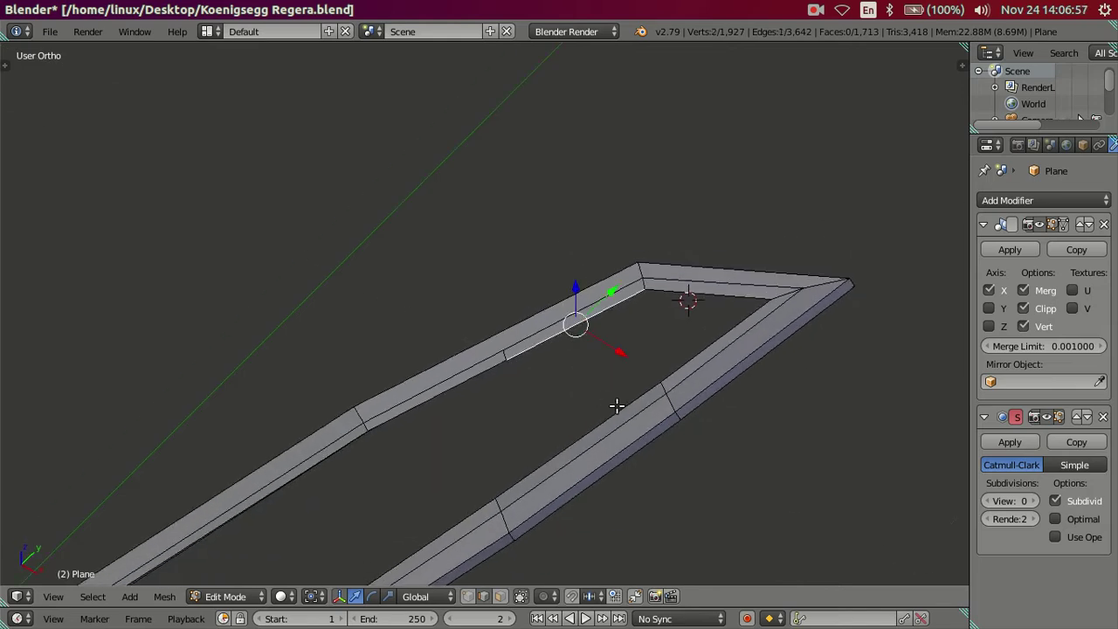
{"action": "right_click", "coordinate": [677, 356], "text": "ctrl"}
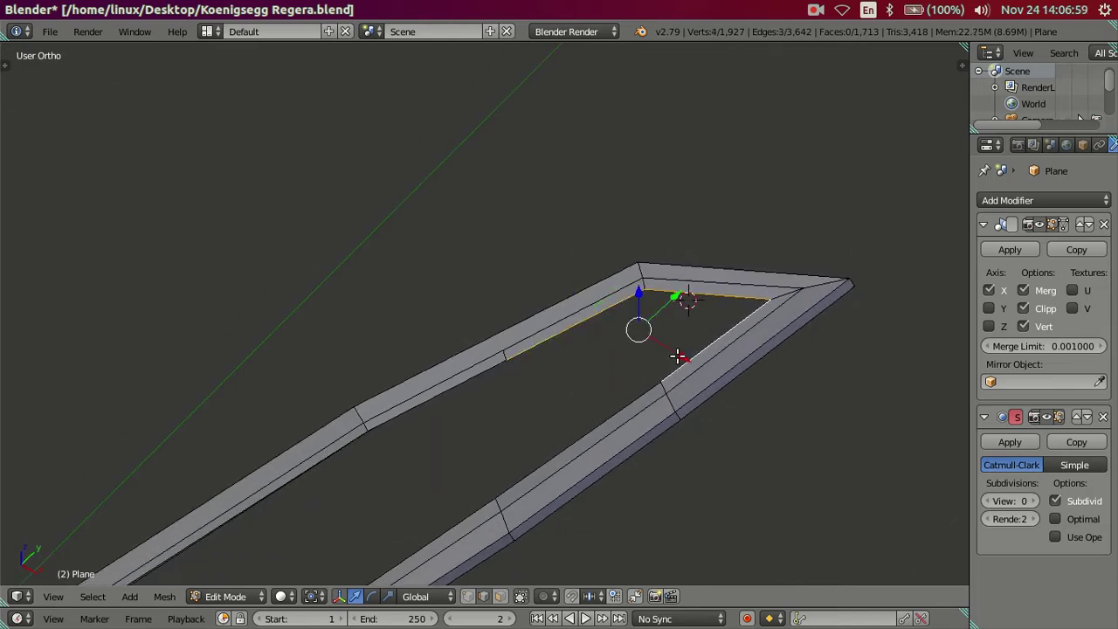
{"action": "key", "text": "f"}
{"action": "scroll", "coordinate": [557, 399], "scroll_direction": "down", "scroll_amount": 2}
{"action": "right_click", "coordinate": [459, 376]}
{"action": "right_click", "coordinate": [538, 398], "text": "ctrl"}
Fill the selected gap, then add two evenly spaced loop cuts along the inner edge
{"action": "key", "text": "f"}
{"action": "mouse_move", "coordinate": [538, 399]}
{"action": "middle_mouse_down"}
{"action": "mouse_move", "coordinate": [545, 424]}
{"action": "mouse_move", "coordinate": [494, 411]}
{"action": "mouse_move", "coordinate": [467, 305]}
{"action": "mouse_move", "coordinate": [404, 328]}
{"action": "middle_mouse_up"}
{"action": "key", "text": "a"}
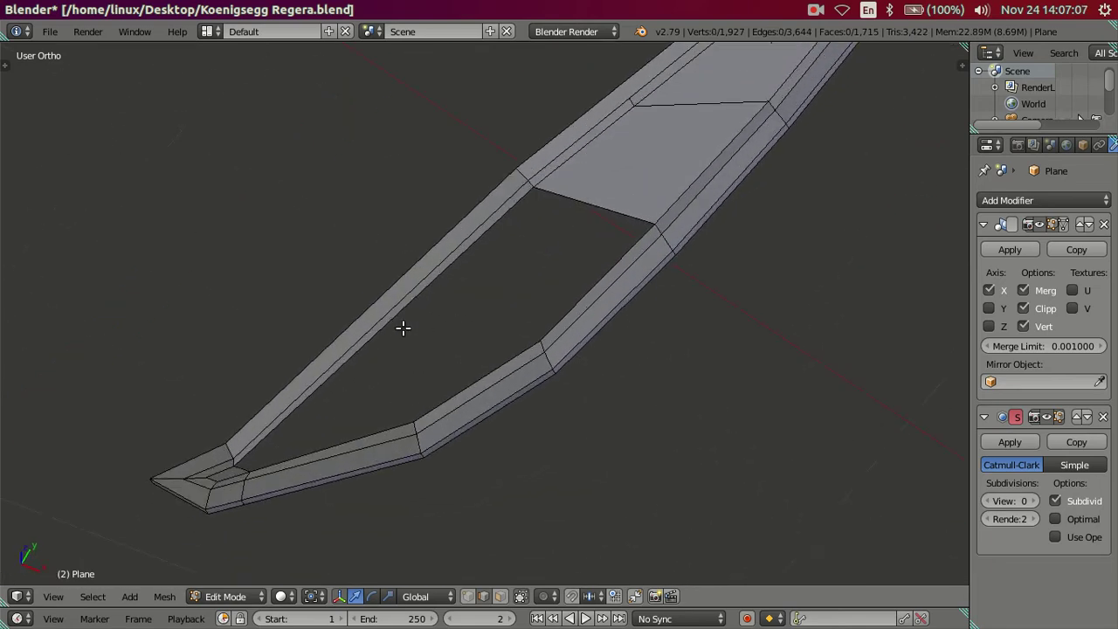
{"action": "key", "text": "ctrl+r"}
{"action": "scroll", "coordinate": [402, 328], "scroll_direction": "up", "scroll_amount": 1}
{"action": "left_click", "coordinate": [402, 328]}
{"action": "right_click", "coordinate": [403, 327]}
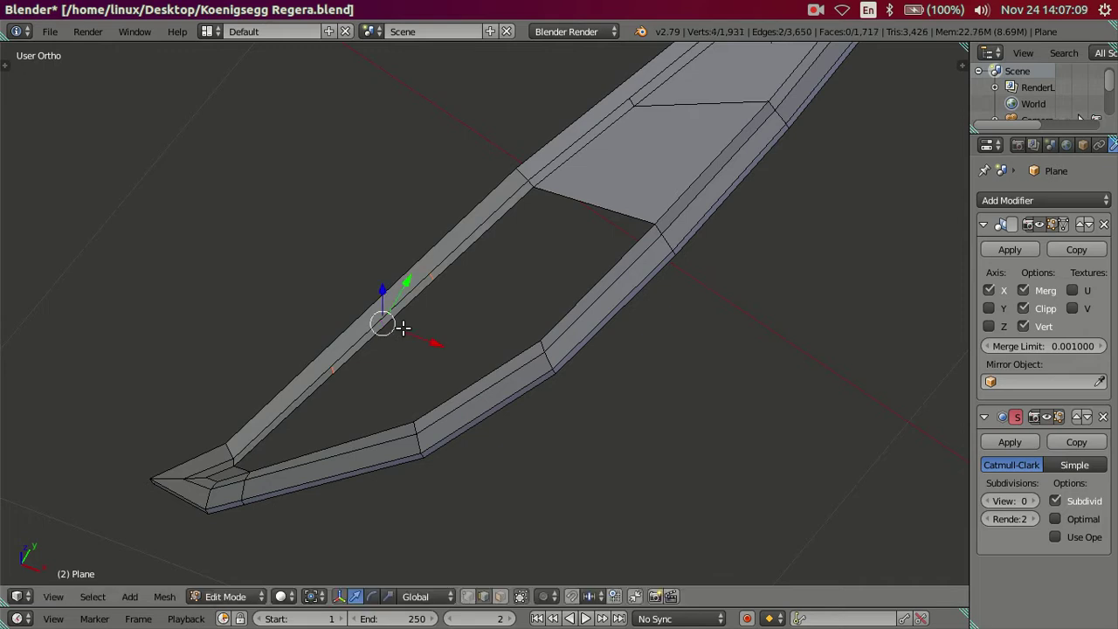
Fill the next two gaps between opposite inner edges with faces
{"action": "mouse_move", "coordinate": [349, 409]}
{"action": "middle_mouse_down"}
{"action": "mouse_move", "coordinate": [425, 361]}
{"action": "mouse_move", "coordinate": [344, 379]}
{"action": "middle_mouse_up"}
{"action": "right_click", "coordinate": [356, 408]}
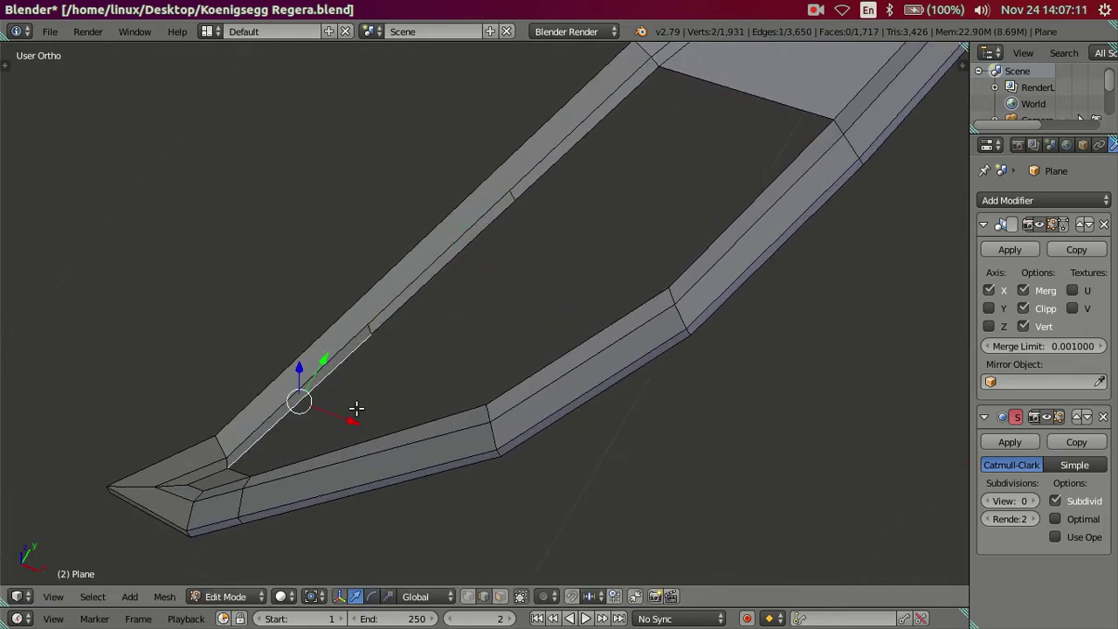
{"action": "right_click", "coordinate": [372, 423], "text": "shift"}
{"action": "key", "text": "f"}
{"action": "right_click", "coordinate": [475, 255]}
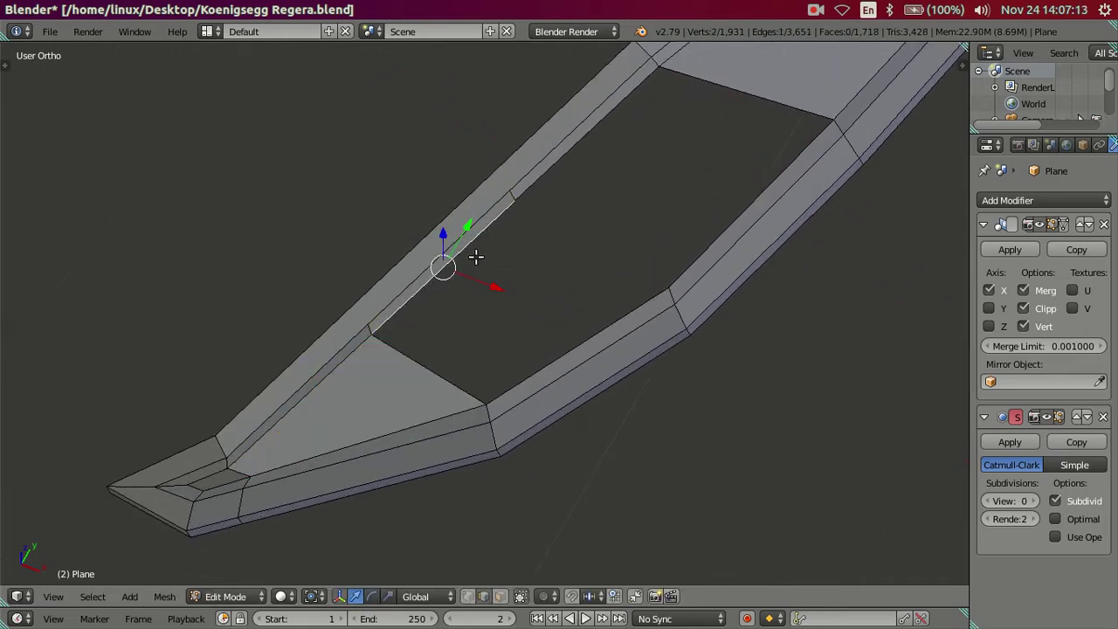
{"action": "right_click", "coordinate": [548, 347], "text": "shift"}
{"action": "key", "text": "f"}
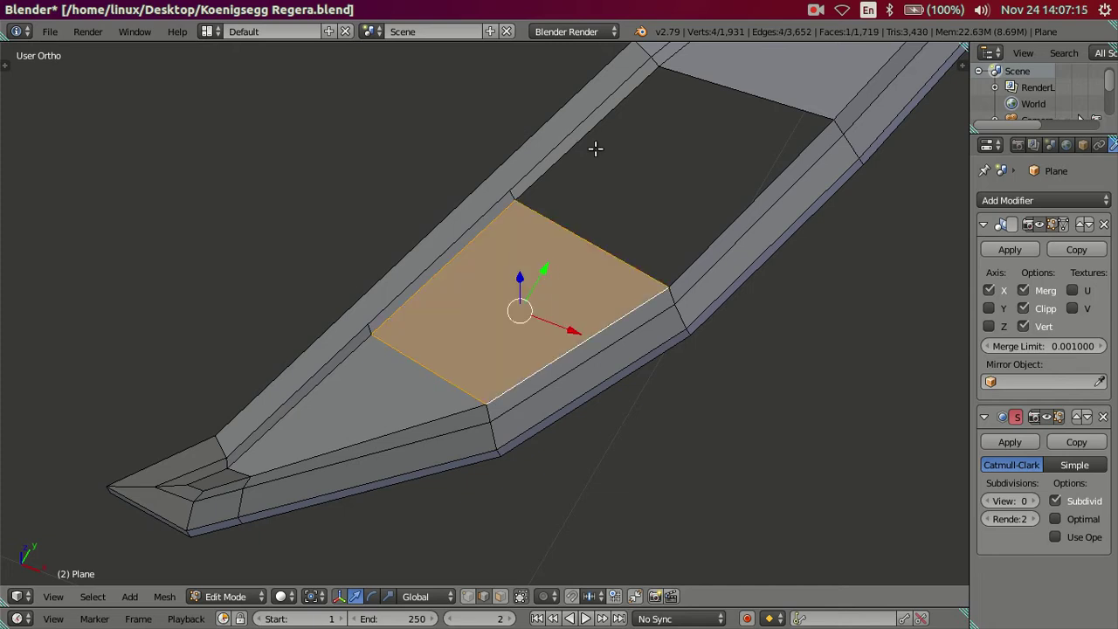
Fill the last gap from its four edges and view the whole closed frame
{"action": "right_click", "coordinate": [594, 149]}
{"action": "right_click", "coordinate": [723, 211], "text": "ctrl"}
{"action": "right_click", "coordinate": [586, 236], "text": "shift"}
{"action": "scroll", "coordinate": [618, 205], "scroll_direction": "down", "scroll_amount": 1}
{"action": "key", "text": "f"}
{"action": "key", "text": "a"}
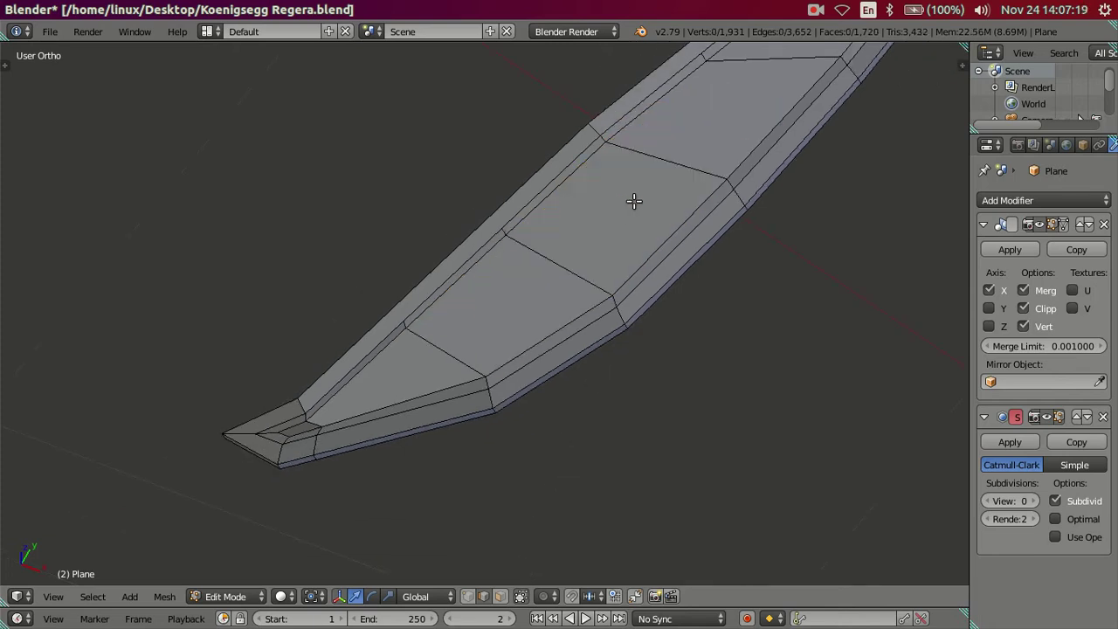
{"action": "scroll", "coordinate": [634, 201], "scroll_direction": "down", "scroll_amount": 2}
{"action": "middle_click_drag", "start_coordinate": [457, 324], "coordinate": [524, 367]}
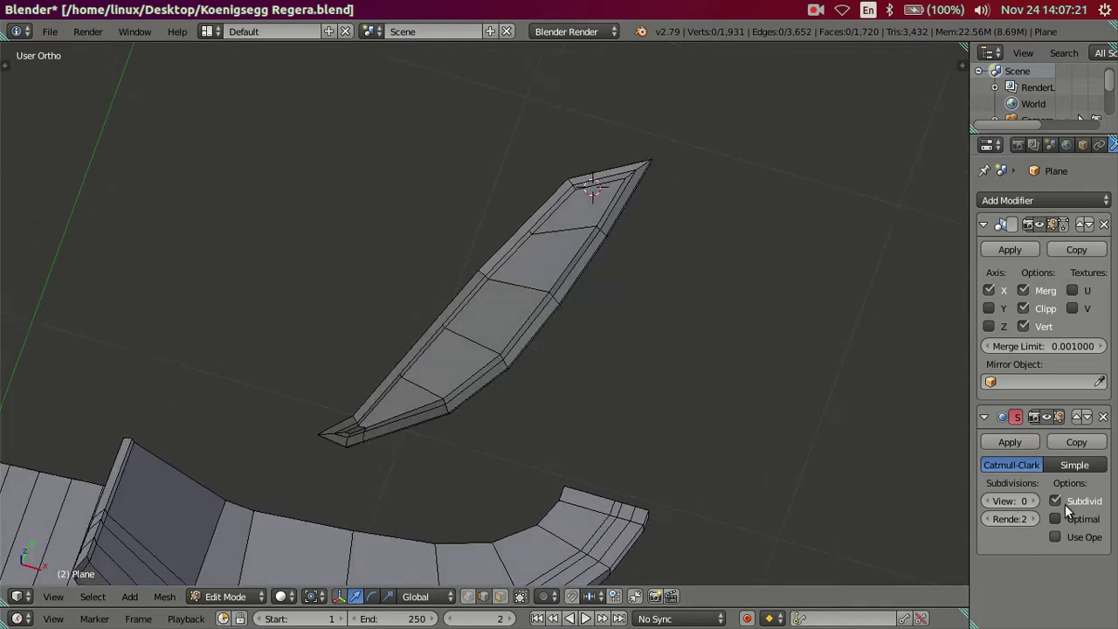
Preview the frame at subdivision level 2 in object mode, then set it back to 0
{"action": "key", "text": "ctrl+2"}
{"action": "key", "text": "Tab"}
{"action": "mouse_move", "coordinate": [448, 337]}
{"action": "middle_mouse_down"}
{"action": "mouse_move", "coordinate": [481, 303]}
{"action": "mouse_move", "coordinate": [416, 273]}
{"action": "mouse_move", "coordinate": [508, 336]}
{"action": "mouse_move", "coordinate": [525, 301]}
{"action": "mouse_move", "coordinate": [506, 305]}
{"action": "mouse_move", "coordinate": [469, 369]}
{"action": "mouse_move", "coordinate": [499, 442]}
{"action": "mouse_move", "coordinate": [514, 387]}
{"action": "mouse_move", "coordinate": [507, 375]}
{"action": "mouse_move", "coordinate": [481, 352]}
{"action": "mouse_move", "coordinate": [439, 386]}
{"action": "mouse_move", "coordinate": [456, 438]}
{"action": "mouse_move", "coordinate": [444, 386]}
{"action": "mouse_move", "coordinate": [407, 360]}
{"action": "mouse_move", "coordinate": [411, 344]}
{"action": "mouse_move", "coordinate": [433, 346]}
{"action": "mouse_move", "coordinate": [507, 424]}
{"action": "mouse_move", "coordinate": [635, 390]}
{"action": "mouse_move", "coordinate": [669, 355]}
{"action": "mouse_move", "coordinate": [686, 301]}
{"action": "mouse_move", "coordinate": [719, 271]}
{"action": "mouse_move", "coordinate": [694, 295]}
{"action": "mouse_move", "coordinate": [646, 302]}
{"action": "middle_mouse_up"}
{"action": "scroll", "coordinate": [510, 336], "scroll_direction": "up", "scroll_amount": 2}
{"action": "scroll", "coordinate": [646, 309], "scroll_direction": "down", "scroll_amount": 3}
{"action": "scroll", "coordinate": [628, 291], "scroll_direction": "down", "scroll_amount": 5}
{"action": "key", "text": "Tab"}
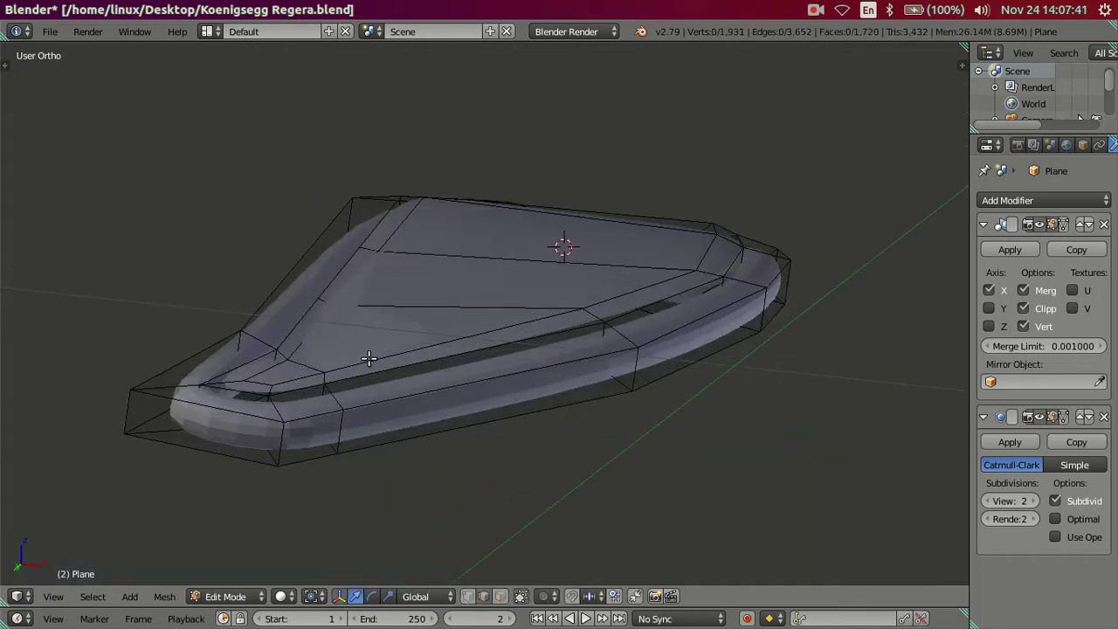
{"action": "left_click", "coordinate": [985, 500]}
{"action": "left_click", "coordinate": [985, 501]}
Switch to vertex select and nudge an inner-corner vertex upward along Z
{"action": "mouse_move", "coordinate": [369, 349]}
{"action": "middle_mouse_down", "text": "shift"}
{"action": "mouse_move", "coordinate": [387, 381]}
{"action": "mouse_move", "coordinate": [449, 339]}
{"action": "middle_mouse_up", "text": "shift"}
{"action": "right_click", "coordinate": [445, 309]}
{"action": "scroll", "coordinate": [411, 341], "scroll_direction": "up", "scroll_amount": 2}
{"action": "right_click", "coordinate": [385, 346], "text": "shift"}
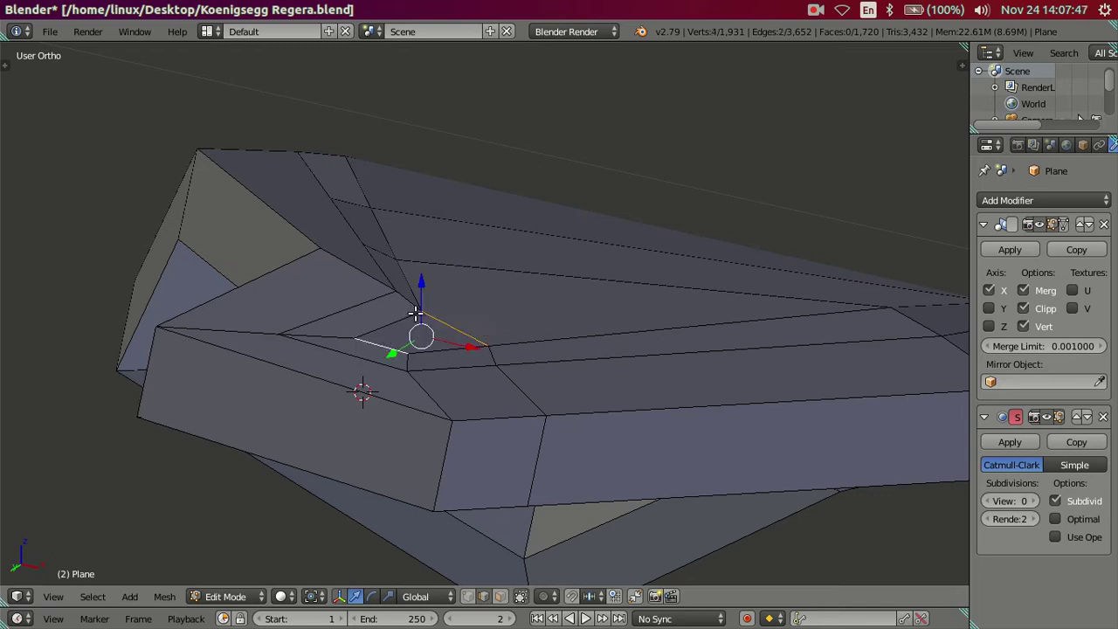
{"action": "left_click", "coordinate": [468, 597]}
{"action": "right_click", "coordinate": [434, 308]}
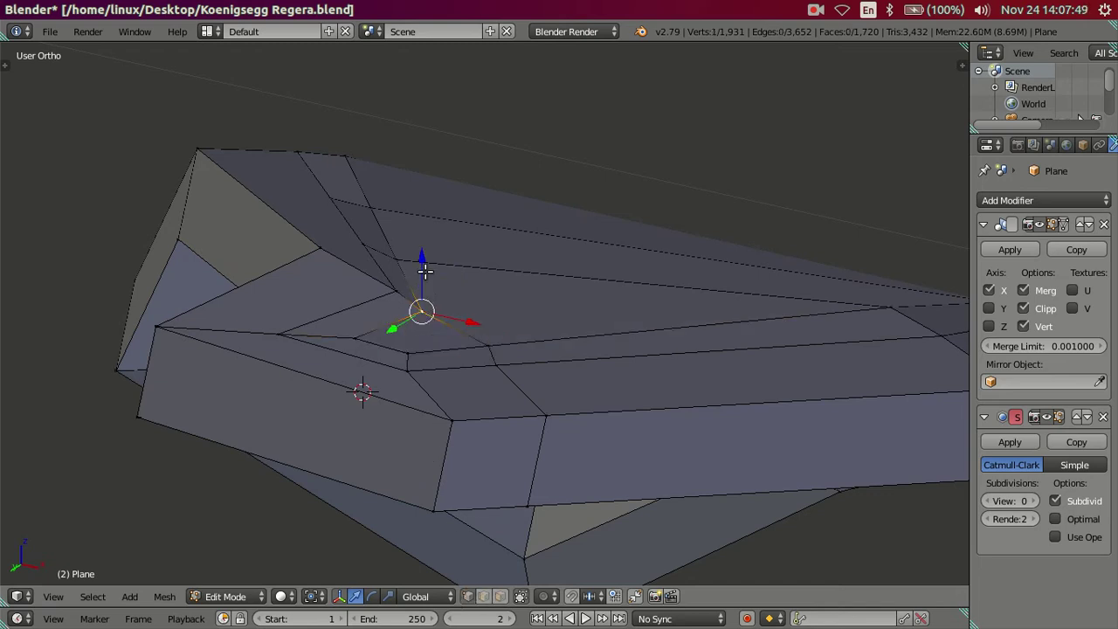
{"action": "key", "text": "g"}
{"action": "key", "text": "z"}
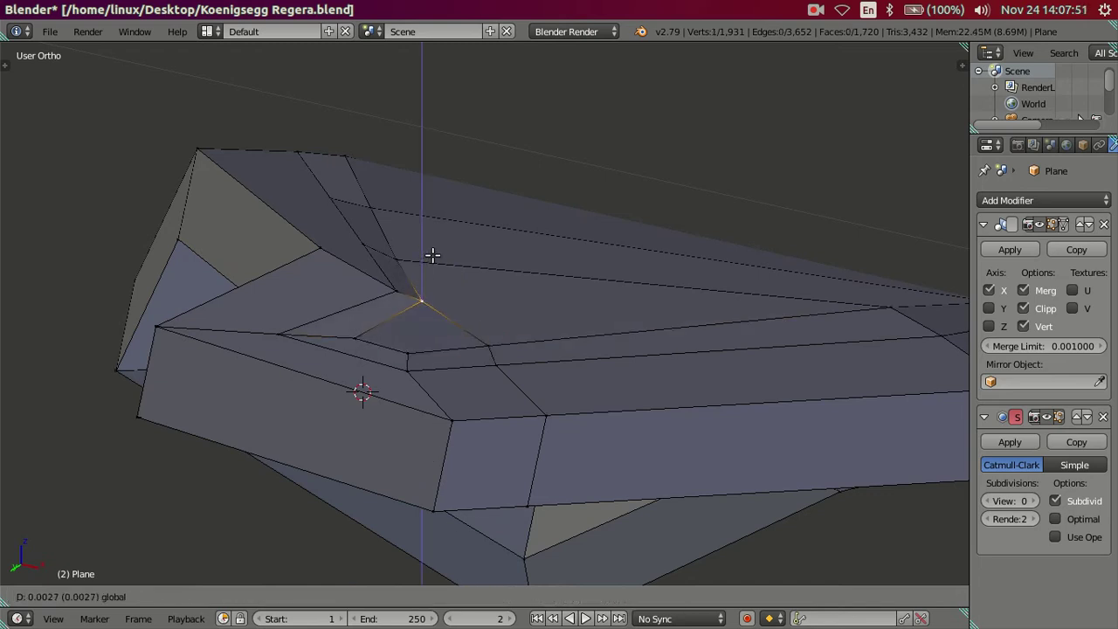
{"action": "right_click", "coordinate": [432, 254]}
Nudge two neighbouring corner vertices upward along Z
{"action": "right_click", "coordinate": [402, 239]}
{"action": "key", "text": "g"}
{"action": "key", "text": "z"}
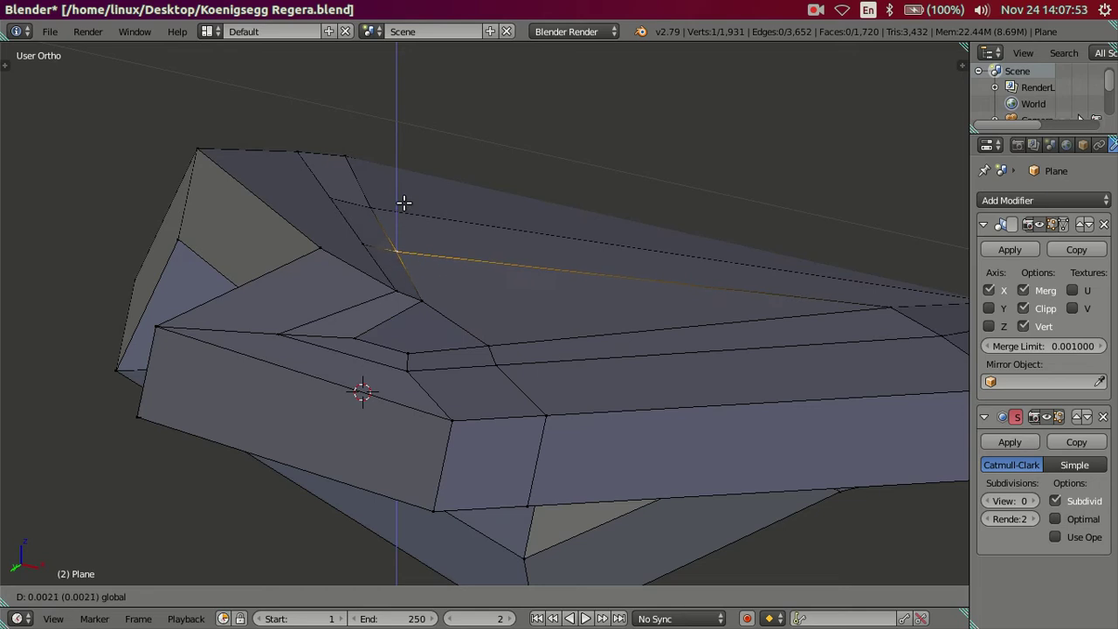
{"action": "left_click", "coordinate": [405, 199]}
{"action": "right_click", "coordinate": [372, 203]}
{"action": "key", "text": "g"}
{"action": "key", "text": "z"}
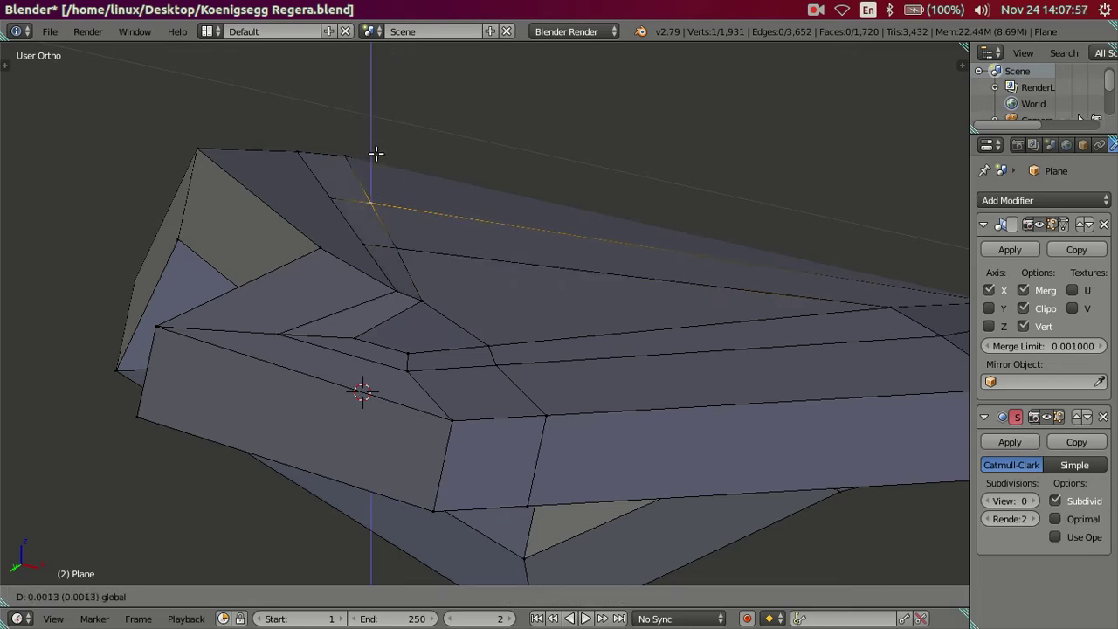
{"action": "left_click", "coordinate": [376, 155]}
Try moving another corner vertex vertically, then undo the move
{"action": "scroll", "coordinate": [375, 165], "scroll_direction": "down", "scroll_amount": 3}
{"action": "middle_click_drag", "start_coordinate": [374, 165], "coordinate": [492, 319]}
{"action": "scroll", "coordinate": [407, 314], "scroll_direction": "up", "scroll_amount": 5}
{"action": "mouse_move", "coordinate": [406, 314]}
{"action": "middle_mouse_down"}
{"action": "mouse_move", "coordinate": [360, 298]}
{"action": "mouse_move", "coordinate": [327, 374]}
{"action": "mouse_move", "coordinate": [250, 420]}
{"action": "mouse_move", "coordinate": [198, 427]}
{"action": "mouse_move", "coordinate": [253, 382]}
{"action": "middle_mouse_up"}
{"action": "scroll", "coordinate": [251, 389], "scroll_direction": "up", "scroll_amount": 2}
{"action": "scroll", "coordinate": [258, 410], "scroll_direction": "up", "scroll_amount": 4}
{"action": "mouse_move", "coordinate": [262, 429]}
{"action": "middle_mouse_down"}
{"action": "mouse_move", "coordinate": [313, 418]}
{"action": "mouse_move", "coordinate": [294, 379]}
{"action": "mouse_move", "coordinate": [311, 349]}
{"action": "mouse_move", "coordinate": [372, 341]}
{"action": "mouse_move", "coordinate": [407, 381]}
{"action": "mouse_move", "coordinate": [506, 379]}
{"action": "mouse_move", "coordinate": [397, 376]}
{"action": "middle_mouse_up"}
{"action": "right_click", "coordinate": [312, 317]}
{"action": "left_click_drag", "start_coordinate": [315, 294], "coordinate": [341, 300]}
{"action": "key", "text": "ctrl+z"}
{"action": "key", "text": "ctrl+z"}
{"action": "key", "text": "ctrl+z"}
Select two corner vertices and nudge them vertically to tidy the corner
{"action": "middle_click_drag", "start_coordinate": [344, 340], "coordinate": [367, 343]}
{"action": "scroll", "coordinate": [295, 360], "scroll_direction": "up", "scroll_amount": 2}
{"action": "middle_click_drag", "start_coordinate": [295, 360], "coordinate": [268, 358], "text": "shift"}
{"action": "left_click", "coordinate": [259, 352]}
{"action": "left_click", "coordinate": [301, 297], "text": "shift"}
{"action": "left_click_drag", "start_coordinate": [277, 278], "coordinate": [277, 278]}
{"action": "middle_click_drag", "start_coordinate": [288, 314], "coordinate": [314, 367]}
{"action": "right_click", "coordinate": [321, 378]}
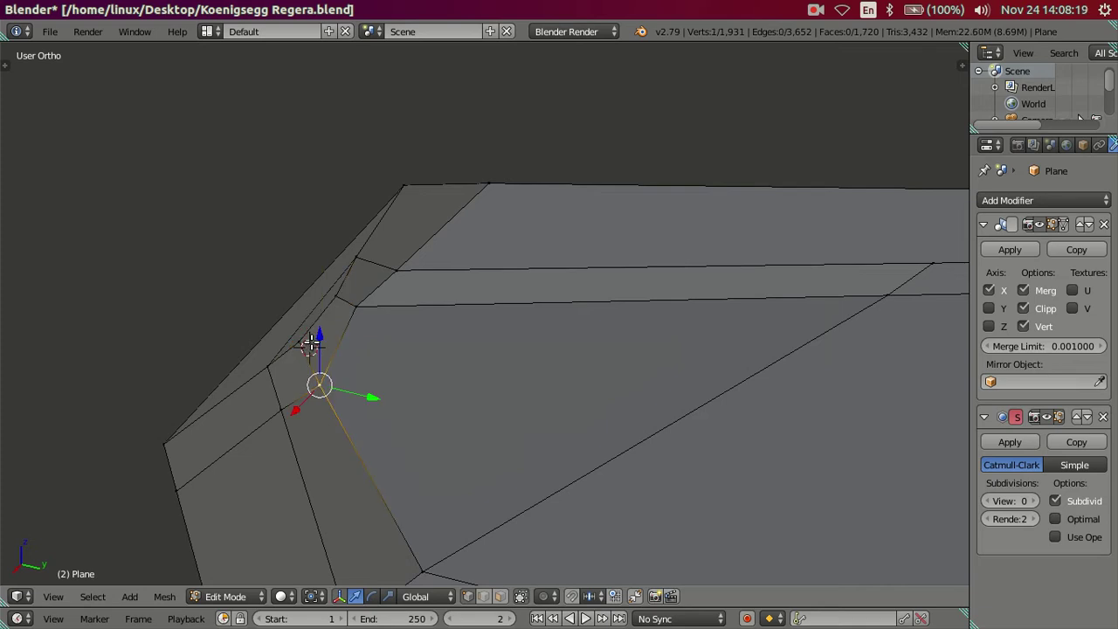
{"action": "left_click_drag", "start_coordinate": [319, 337], "coordinate": [319, 332]}
{"action": "middle_click_drag", "start_coordinate": [318, 332], "coordinate": [393, 341]}
Switch between Object and Edit Mode and orbit around the headlight panel to inspect it
{"action": "key", "text": "Tab"}
{"action": "mouse_move", "coordinate": [464, 352]}
{"action": "middle_mouse_down"}
{"action": "mouse_move", "coordinate": [524, 374]}
{"action": "mouse_move", "coordinate": [610, 343]}
{"action": "middle_mouse_up"}
{"action": "scroll", "coordinate": [695, 316], "scroll_direction": "down", "scroll_amount": 3}
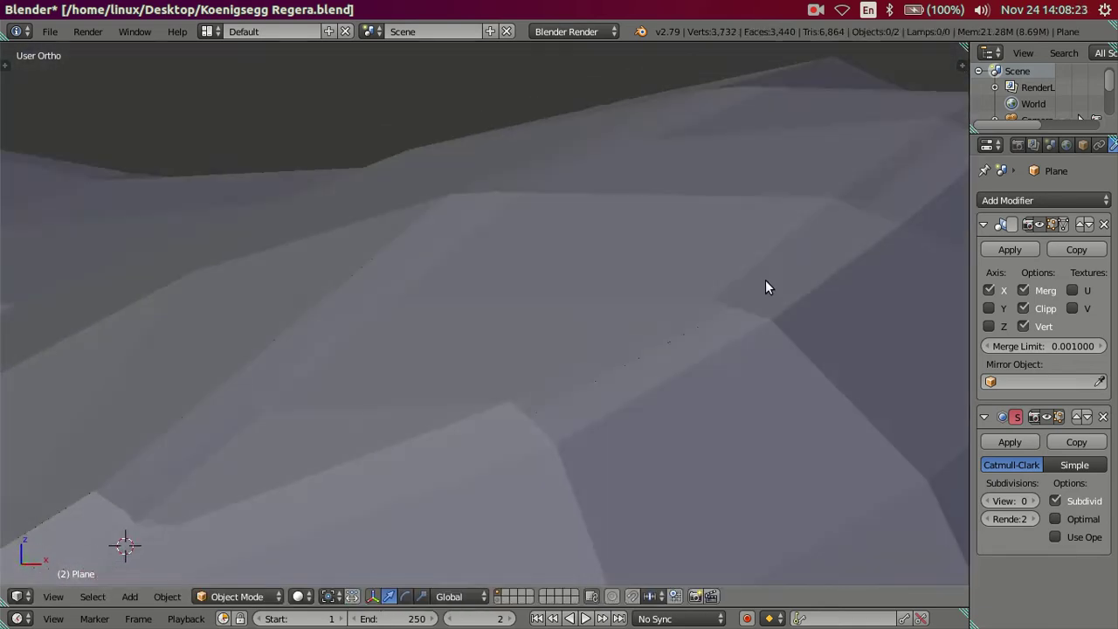
{"action": "scroll", "coordinate": [765, 279], "scroll_direction": "down", "scroll_amount": 2}
{"action": "scroll", "coordinate": [796, 272], "scroll_direction": "down", "scroll_amount": 2}
{"action": "mouse_move", "coordinate": [818, 271]}
{"action": "middle_mouse_down"}
{"action": "mouse_move", "coordinate": [831, 267]}
{"action": "mouse_move", "coordinate": [797, 263]}
{"action": "mouse_move", "coordinate": [809, 257]}
{"action": "middle_mouse_up"}
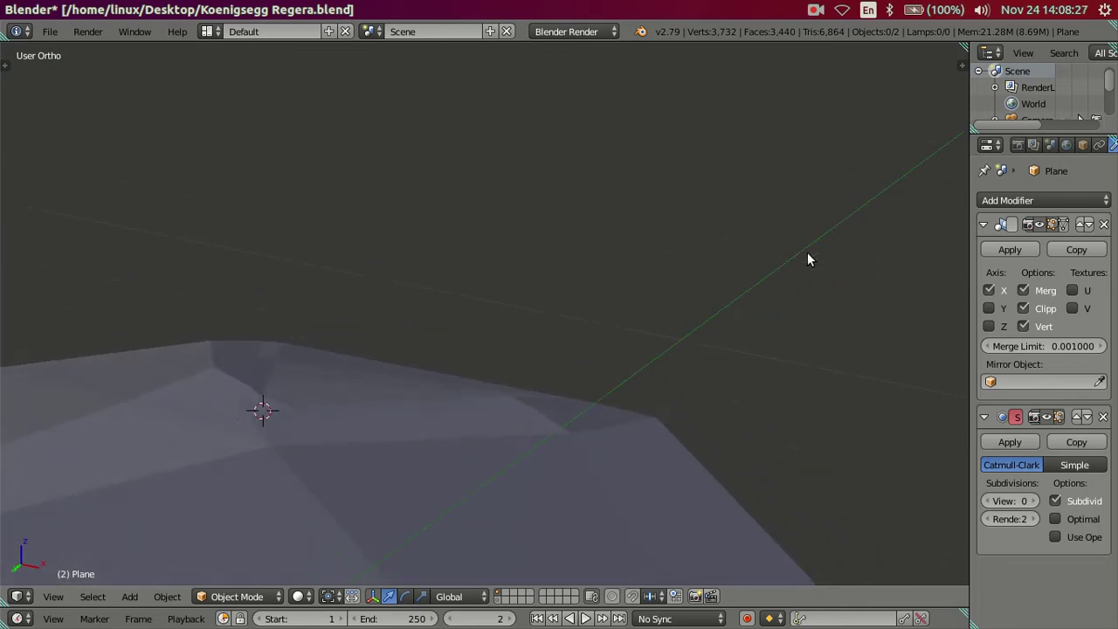
{"action": "mouse_move", "coordinate": [424, 317]}
{"action": "middle_mouse_down"}
{"action": "mouse_move", "coordinate": [219, 399]}
{"action": "mouse_move", "coordinate": [382, 377]}
{"action": "mouse_move", "coordinate": [323, 396]}
{"action": "middle_mouse_up"}
{"action": "key", "text": "Tab"}
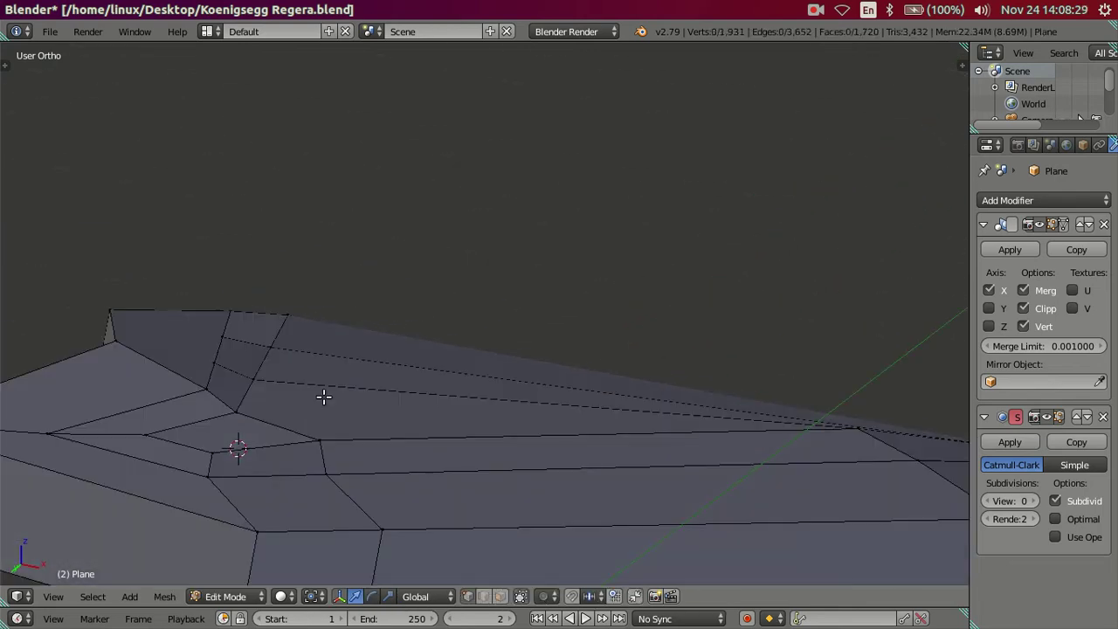
{"action": "middle_click_drag", "start_coordinate": [243, 410], "coordinate": [296, 395]}
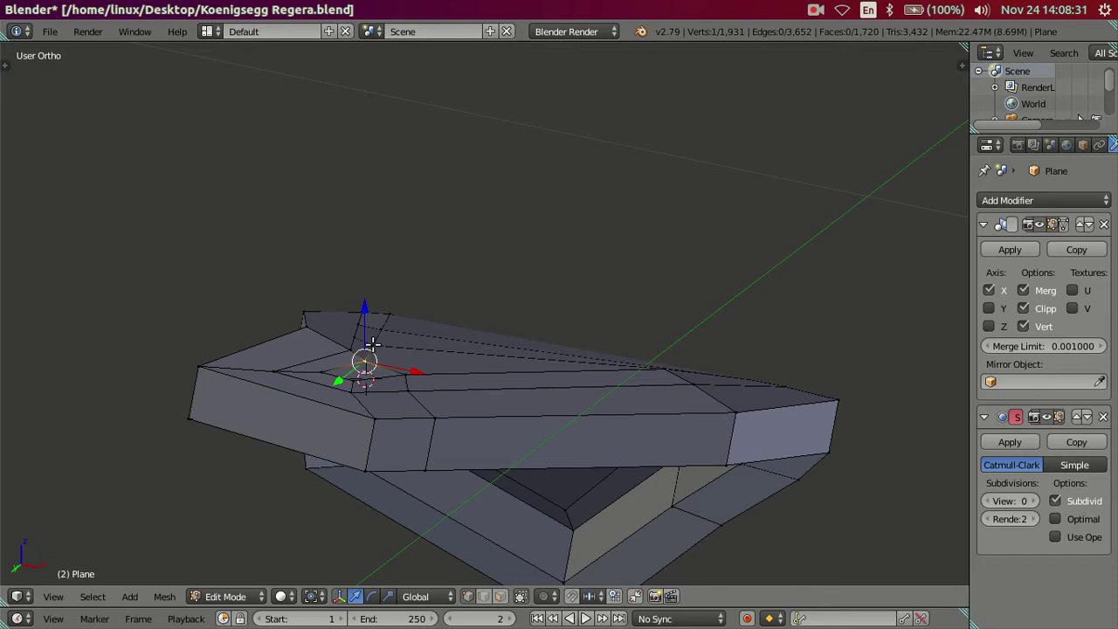
{"action": "right_click", "coordinate": [371, 343], "text": "shift"}
{"action": "middle_click_drag", "start_coordinate": [371, 343], "coordinate": [358, 352]}
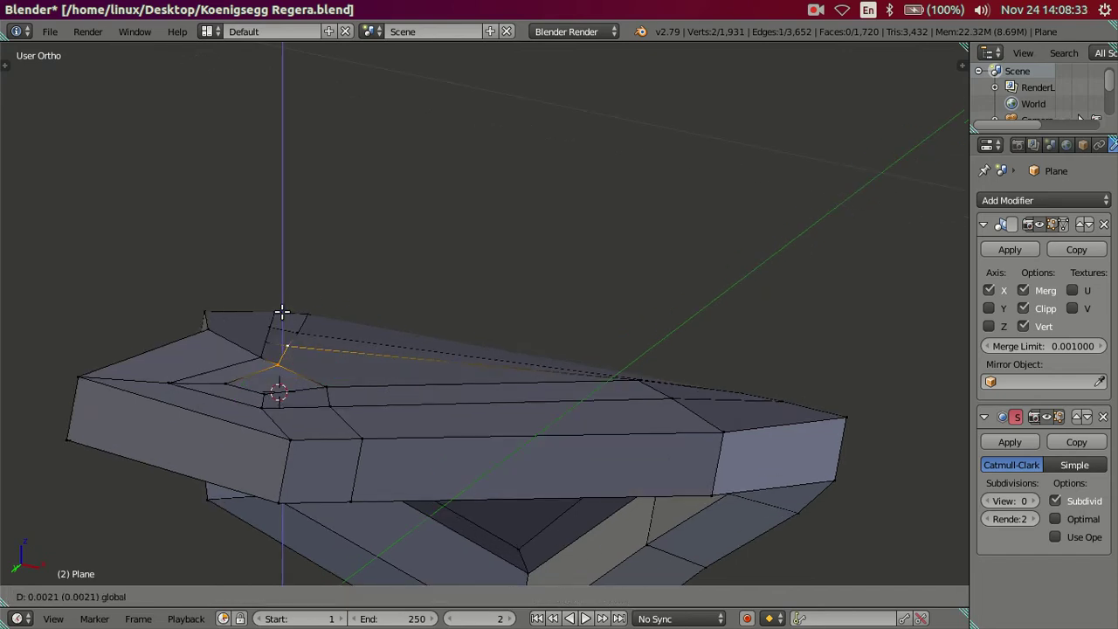
Set the Subdivision Surface viewport level to 2 and orbit to inspect the smoothed groove
{"action": "key", "text": "Tab"}
{"action": "scroll", "coordinate": [297, 324], "scroll_direction": "up", "scroll_amount": 3}
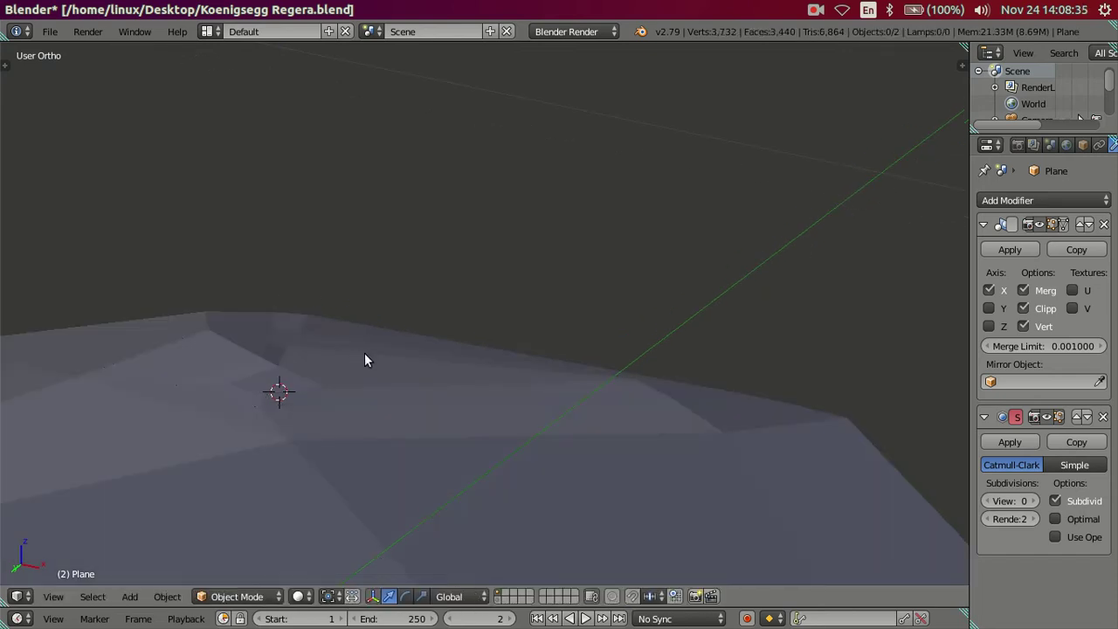
{"action": "left_click", "coordinate": [365, 358]}
{"action": "left_click", "coordinate": [1033, 501]}
{"action": "left_click", "coordinate": [1034, 501]}
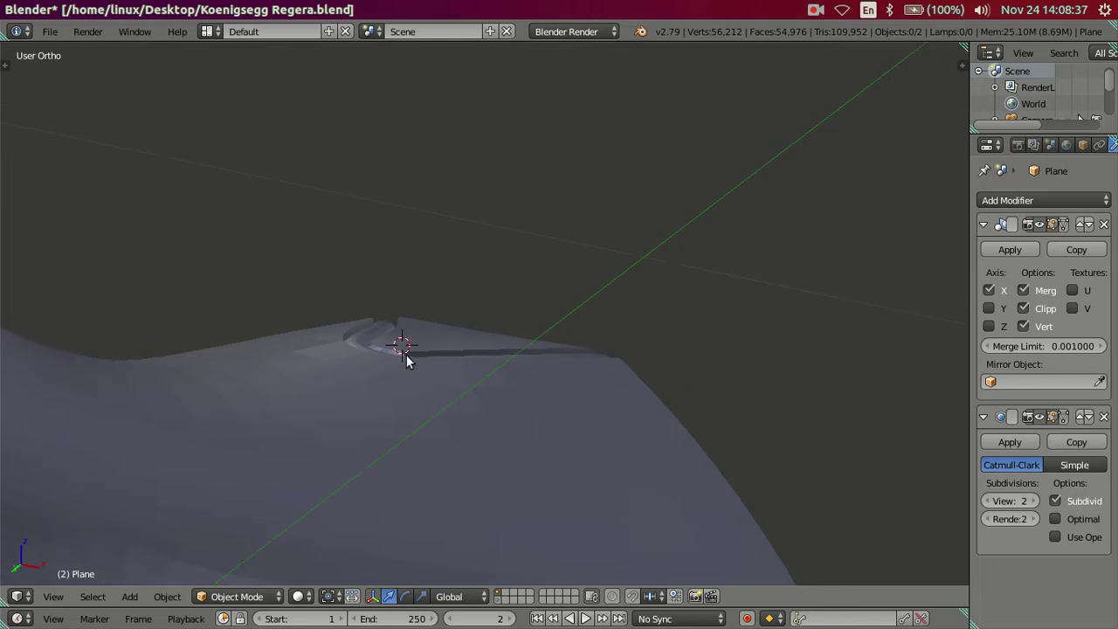
{"action": "scroll", "coordinate": [407, 367], "scroll_direction": "down", "scroll_amount": 3}
{"action": "scroll", "coordinate": [393, 396], "scroll_direction": "down", "scroll_amount": 2}
{"action": "key", "text": "Tab"}
{"action": "middle_click_drag", "start_coordinate": [371, 445], "coordinate": [339, 460]}
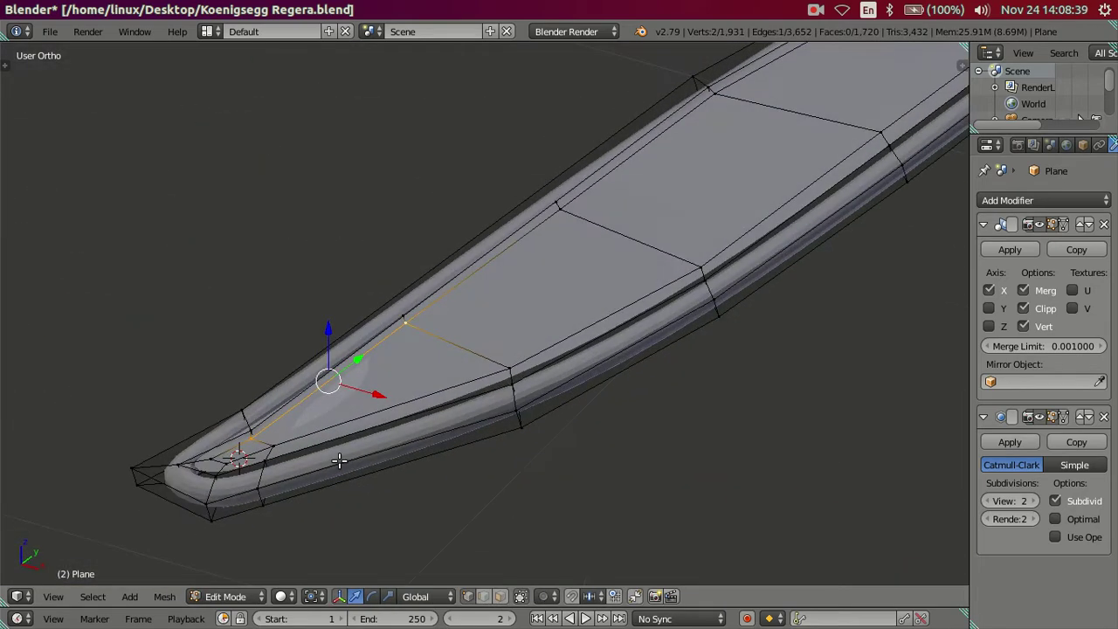
{"action": "key", "text": "Tab"}
{"action": "mouse_move", "coordinate": [611, 454]}
{"action": "middle_mouse_down"}
{"action": "mouse_move", "coordinate": [474, 407]}
{"action": "mouse_move", "coordinate": [626, 357]}
{"action": "mouse_move", "coordinate": [491, 327]}
{"action": "mouse_move", "coordinate": [528, 450]}
{"action": "mouse_move", "coordinate": [568, 454]}
{"action": "mouse_move", "coordinate": [586, 392]}
{"action": "mouse_move", "coordinate": [654, 392]}
{"action": "mouse_move", "coordinate": [767, 368]}
{"action": "mouse_move", "coordinate": [833, 302]}
{"action": "mouse_move", "coordinate": [589, 371]}
{"action": "mouse_move", "coordinate": [619, 347]}
{"action": "mouse_move", "coordinate": [594, 333]}
{"action": "mouse_move", "coordinate": [574, 357]}
{"action": "mouse_move", "coordinate": [578, 403]}
{"action": "mouse_move", "coordinate": [554, 445]}
{"action": "mouse_move", "coordinate": [512, 457]}
{"action": "mouse_move", "coordinate": [430, 449]}
{"action": "mouse_move", "coordinate": [437, 516]}
{"action": "mouse_move", "coordinate": [554, 486]}
{"action": "middle_mouse_up"}
{"action": "key", "text": "Tab"}
Tweak the panel's narrow tip vertex from Top view and clear the selection
{"action": "key", "text": "KP_7"}
{"action": "scroll", "coordinate": [589, 334], "scroll_direction": "up", "scroll_amount": 1}
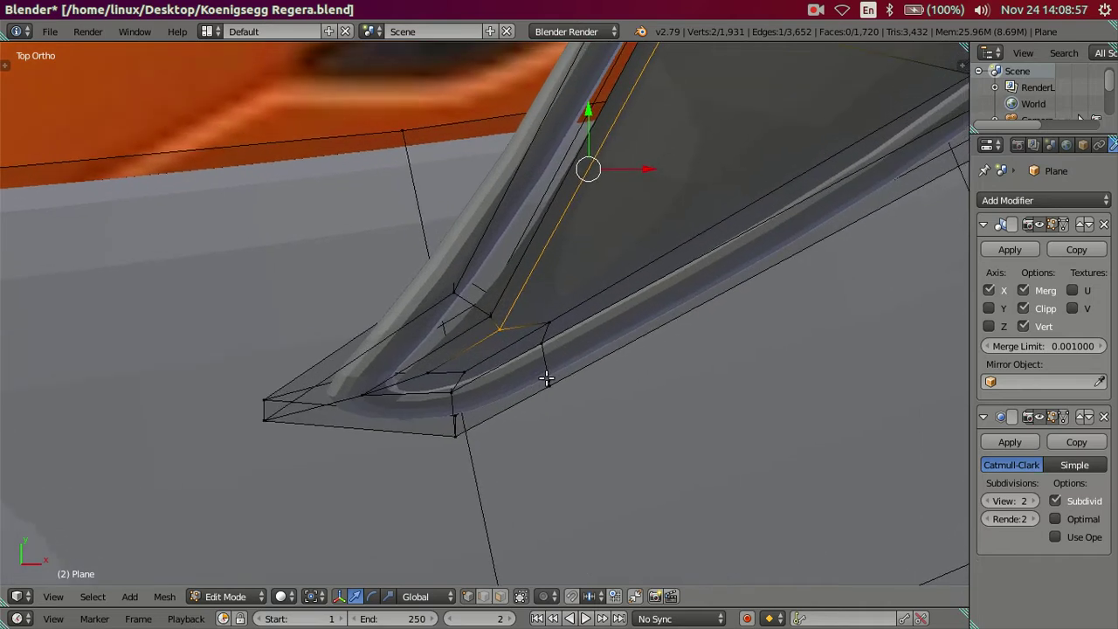
{"action": "scroll", "coordinate": [561, 327], "scroll_direction": "up", "scroll_amount": 2}
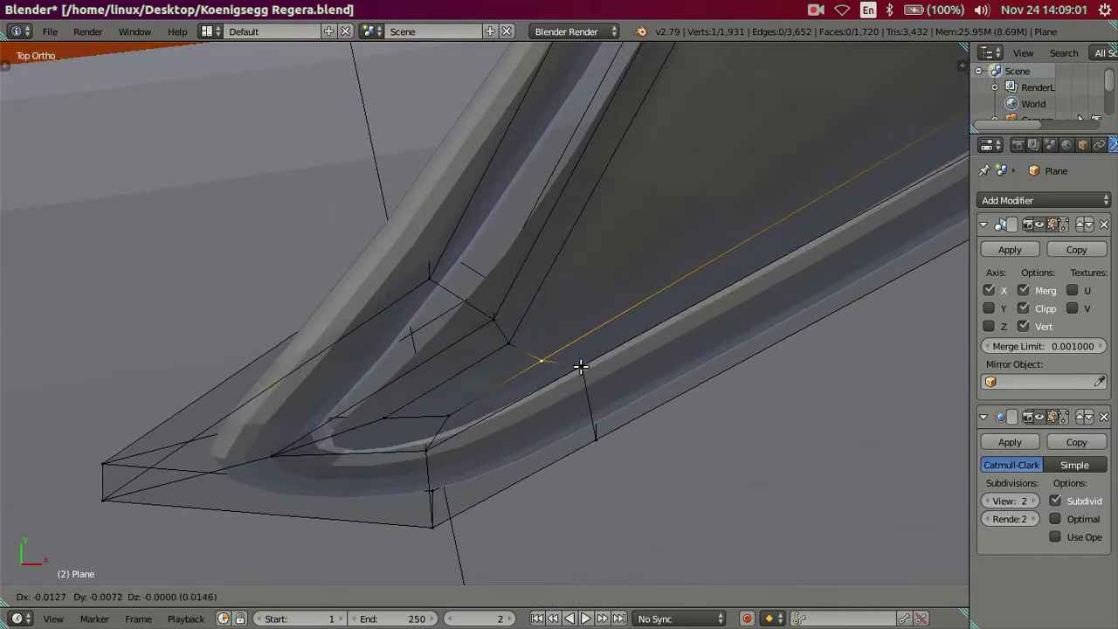
{"action": "key", "text": "a"}
{"action": "mouse_move", "coordinate": [508, 406]}
{"action": "middle_mouse_down"}
{"action": "mouse_move", "coordinate": [576, 375]}
{"action": "mouse_move", "coordinate": [484, 302]}
{"action": "mouse_move", "coordinate": [424, 232]}
{"action": "mouse_move", "coordinate": [404, 252]}
{"action": "mouse_move", "coordinate": [437, 320]}
{"action": "mouse_move", "coordinate": [494, 323]}
{"action": "mouse_move", "coordinate": [536, 386]}
{"action": "middle_mouse_up"}
{"action": "key", "text": "KP_7"}
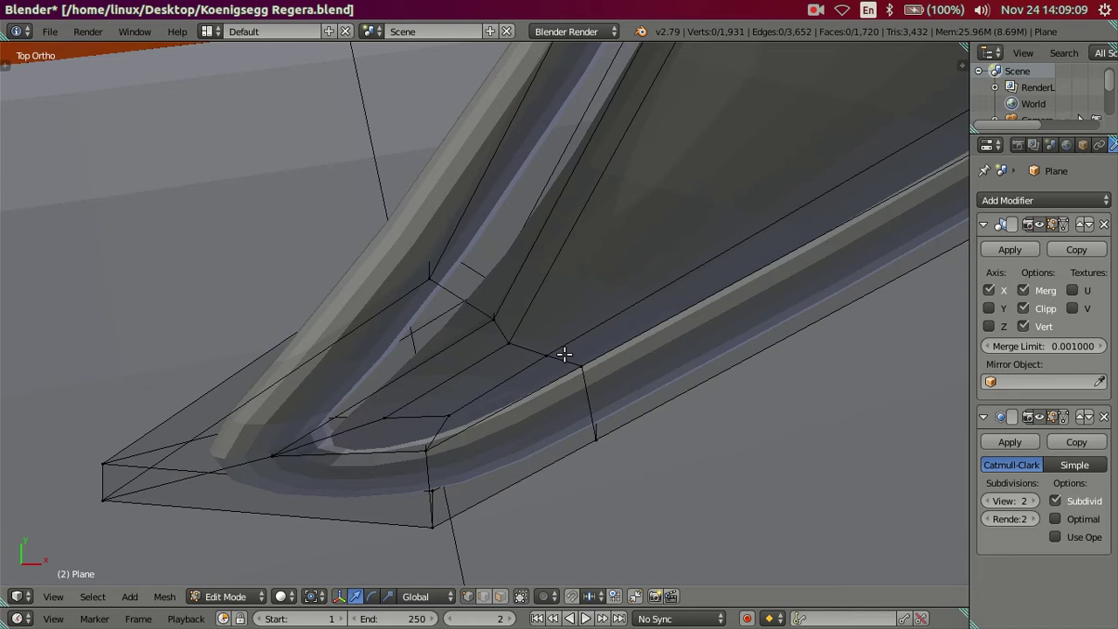
{"action": "mouse_move", "coordinate": [609, 389]}
{"action": "middle_mouse_down"}
{"action": "mouse_move", "coordinate": [568, 302]}
{"action": "mouse_move", "coordinate": [487, 250]}
{"action": "mouse_move", "coordinate": [359, 237]}
{"action": "mouse_move", "coordinate": [355, 317]}
{"action": "mouse_move", "coordinate": [342, 280]}
{"action": "mouse_move", "coordinate": [370, 287]}
{"action": "mouse_move", "coordinate": [381, 267]}
{"action": "mouse_move", "coordinate": [369, 267]}
{"action": "mouse_move", "coordinate": [417, 506]}
{"action": "mouse_move", "coordinate": [434, 369]}
{"action": "mouse_move", "coordinate": [369, 398]}
{"action": "mouse_move", "coordinate": [393, 376]}
{"action": "middle_mouse_up"}
{"action": "key", "text": "a"}
Preview the smoothed panel outside Edit Mode and orbit along the car body edge
{"action": "key", "text": "Tab"}
{"action": "scroll", "coordinate": [428, 392], "scroll_direction": "up", "scroll_amount": 3}
{"action": "mouse_move", "coordinate": [437, 405]}
{"action": "middle_mouse_down"}
{"action": "mouse_move", "coordinate": [527, 419]}
{"action": "mouse_move", "coordinate": [564, 479]}
{"action": "mouse_move", "coordinate": [581, 544]}
{"action": "mouse_move", "coordinate": [759, 417]}
{"action": "mouse_move", "coordinate": [719, 339]}
{"action": "mouse_move", "coordinate": [518, 526]}
{"action": "mouse_move", "coordinate": [484, 472]}
{"action": "mouse_move", "coordinate": [492, 381]}
{"action": "mouse_move", "coordinate": [511, 373]}
{"action": "middle_mouse_up"}
{"action": "key", "text": "Tab"}
{"action": "mouse_move", "coordinate": [379, 486]}
{"action": "middle_mouse_down"}
{"action": "mouse_move", "coordinate": [401, 524]}
{"action": "mouse_move", "coordinate": [431, 501]}
{"action": "mouse_move", "coordinate": [438, 491]}
{"action": "mouse_move", "coordinate": [419, 477]}
{"action": "mouse_move", "coordinate": [507, 300]}
{"action": "middle_mouse_up"}
{"action": "scroll", "coordinate": [407, 507], "scroll_direction": "up", "scroll_amount": 3}
{"action": "scroll", "coordinate": [421, 504], "scroll_direction": "up", "scroll_amount": 2}
{"action": "scroll", "coordinate": [481, 337], "scroll_direction": "up", "scroll_amount": 2}
{"action": "middle_click_drag", "start_coordinate": [419, 333], "coordinate": [403, 341]}
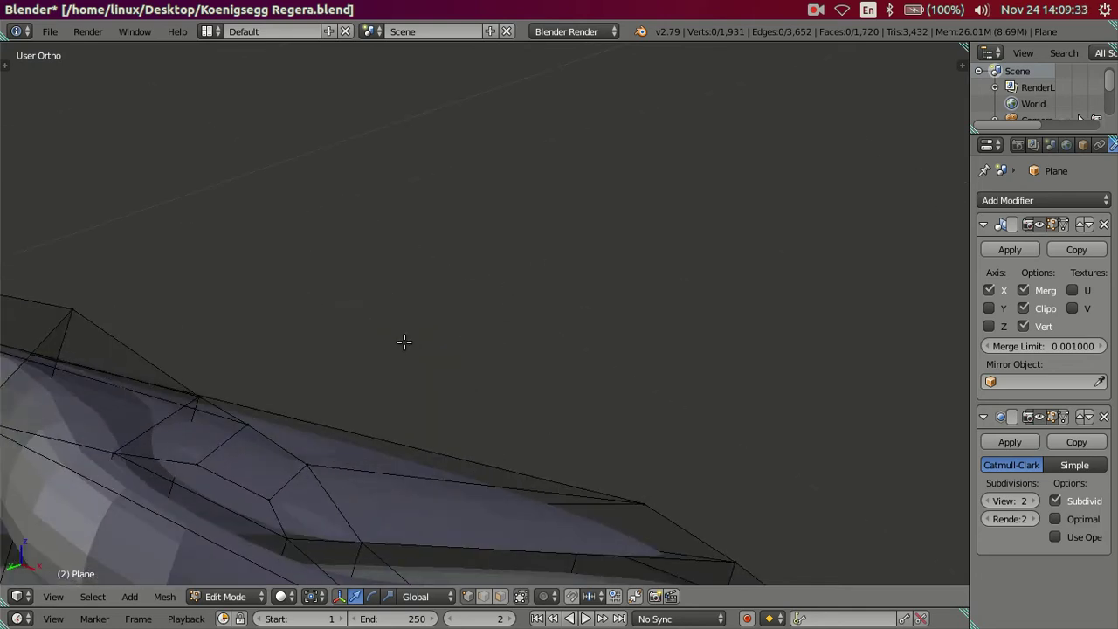
{"action": "middle_click_drag", "start_coordinate": [317, 462], "coordinate": [625, 303]}
{"action": "scroll", "coordinate": [624, 302], "scroll_direction": "down", "scroll_amount": 2}
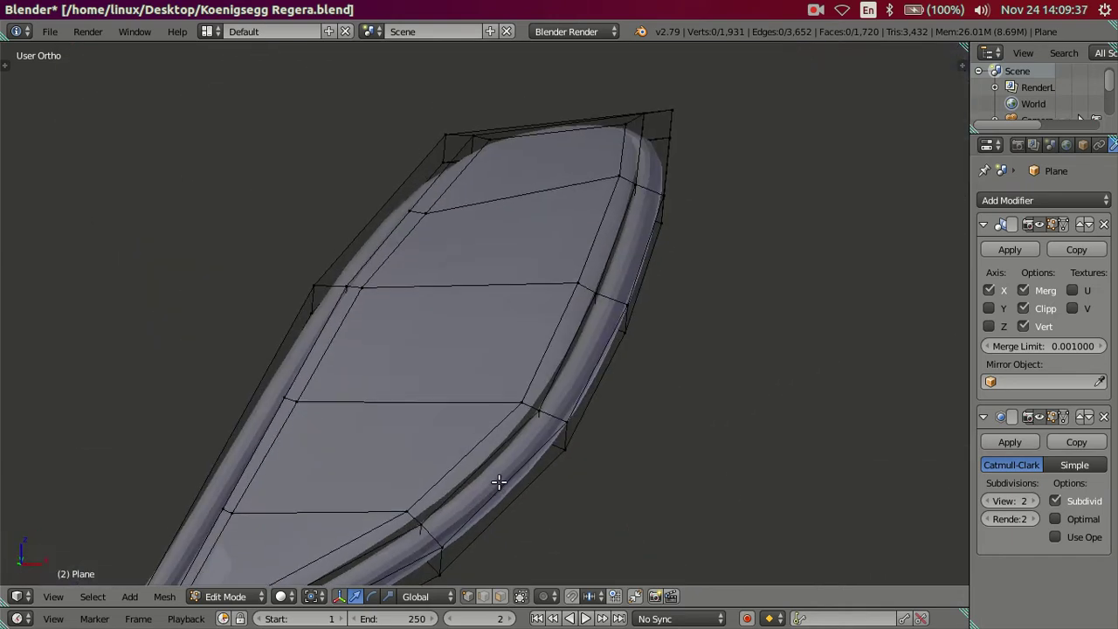
{"action": "scroll", "coordinate": [581, 393], "scroll_direction": "down", "scroll_amount": 2}
Check the smoothed panel tip again, then return to the mesh cage
{"action": "key", "text": "Tab"}
{"action": "scroll", "coordinate": [575, 276], "scroll_direction": "up", "scroll_amount": 2}
{"action": "mouse_move", "coordinate": [447, 461]}
{"action": "middle_mouse_down"}
{"action": "mouse_move", "coordinate": [563, 214]}
{"action": "mouse_move", "coordinate": [498, 425]}
{"action": "mouse_move", "coordinate": [494, 280]}
{"action": "middle_mouse_up"}
{"action": "key", "text": "Tab"}
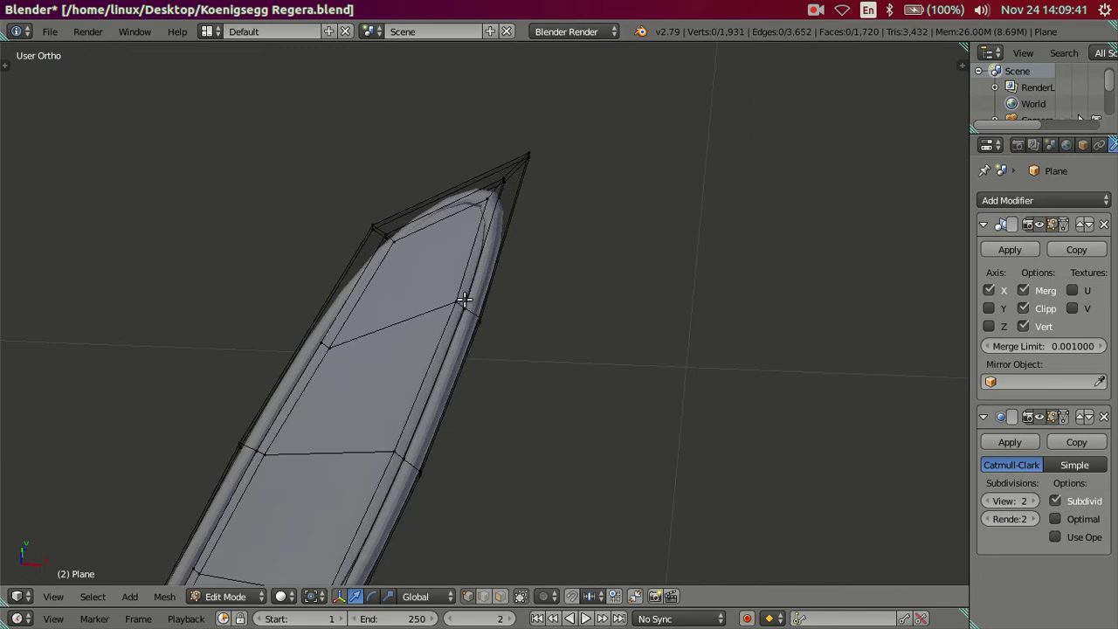
{"action": "scroll", "coordinate": [449, 295], "scroll_direction": "down", "scroll_amount": 1}
{"action": "scroll", "coordinate": [447, 300], "scroll_direction": "down", "scroll_amount": 1}
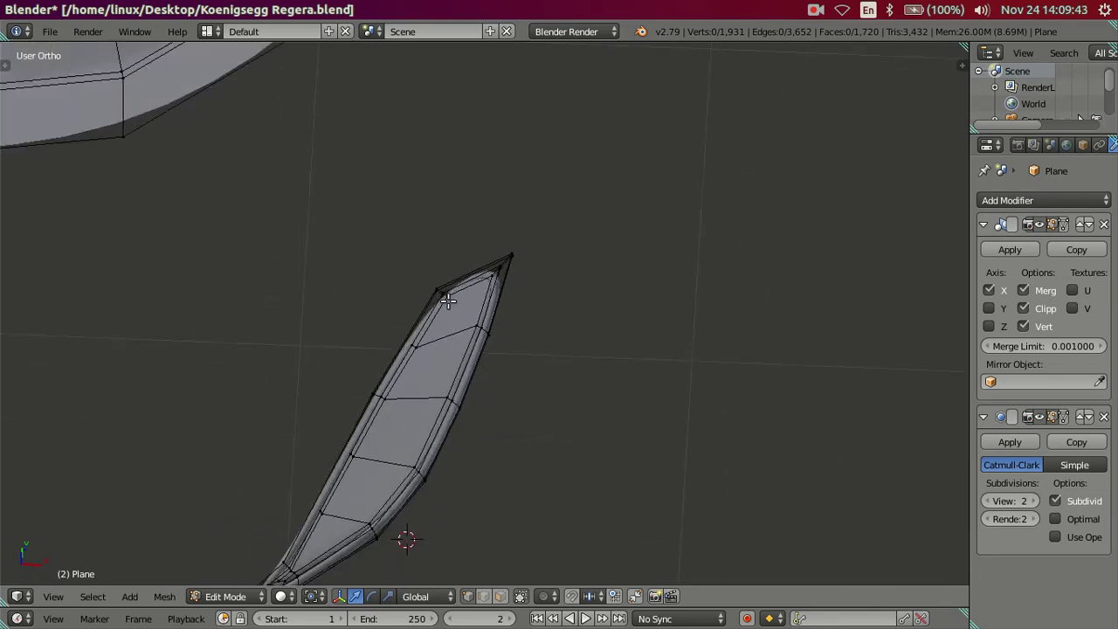
{"action": "scroll", "coordinate": [447, 315], "scroll_direction": "up", "scroll_amount": 2}
{"action": "mouse_move", "coordinate": [451, 305]}
{"action": "middle_mouse_down"}
{"action": "mouse_move", "coordinate": [474, 225]}
{"action": "mouse_move", "coordinate": [487, 292]}
{"action": "mouse_move", "coordinate": [471, 296]}
{"action": "middle_mouse_up"}
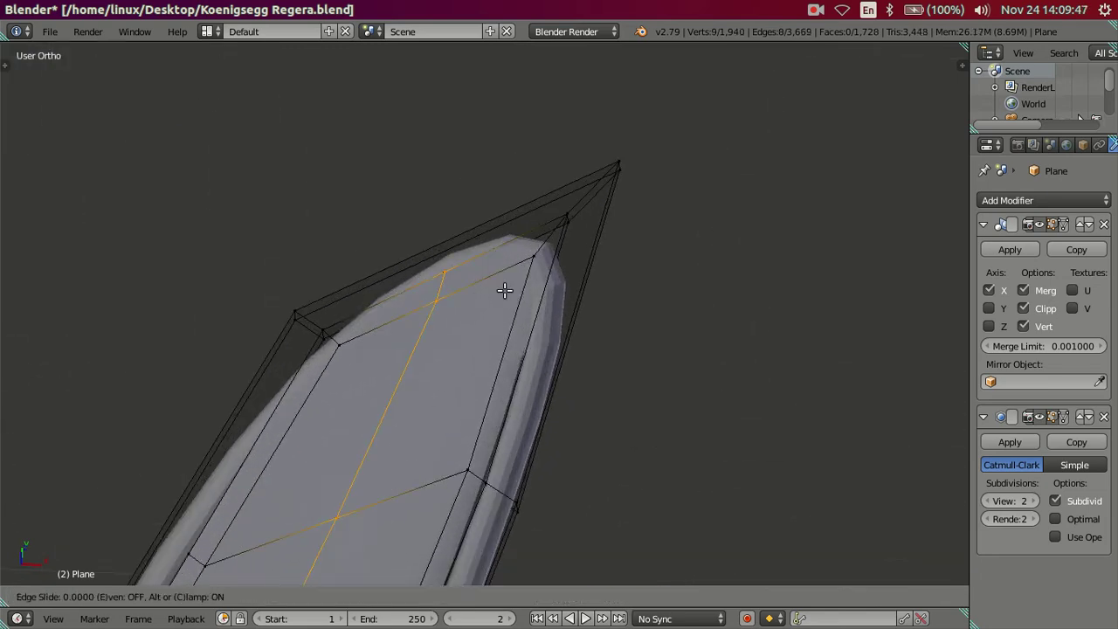
Add an edge loop near the pointed tip to keep it sharp, then return to Top view
{"action": "left_click", "coordinate": [539, 177]}
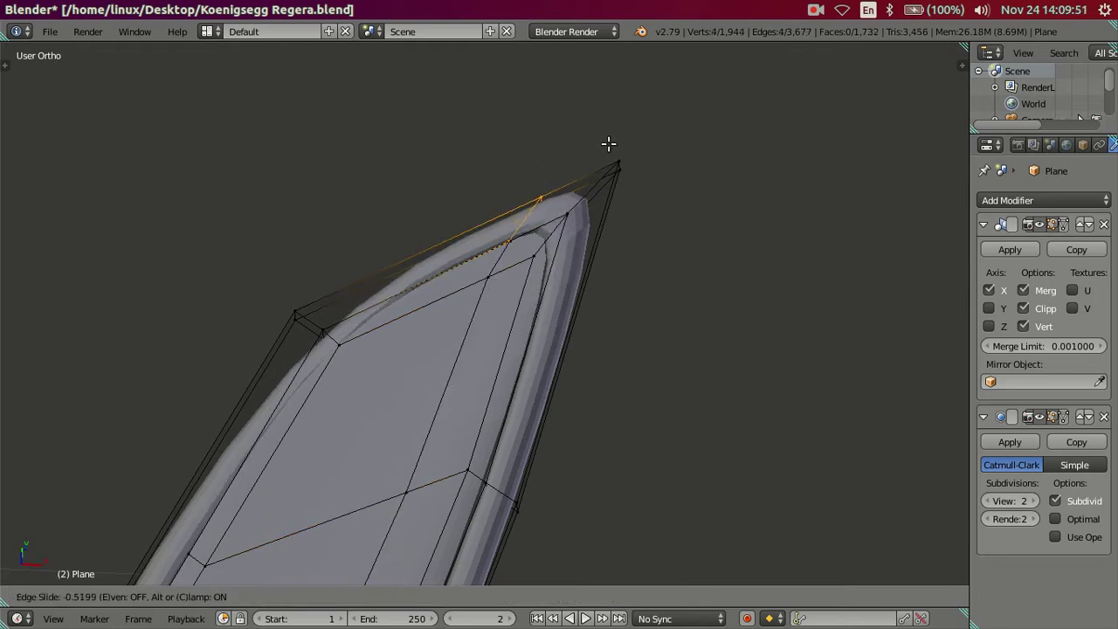
{"action": "mouse_move", "coordinate": [606, 144]}
{"action": "middle_mouse_down"}
{"action": "mouse_move", "coordinate": [529, 289]}
{"action": "mouse_move", "coordinate": [674, 213]}
{"action": "middle_mouse_up"}
{"action": "scroll", "coordinate": [578, 401], "scroll_direction": "up", "scroll_amount": 2}
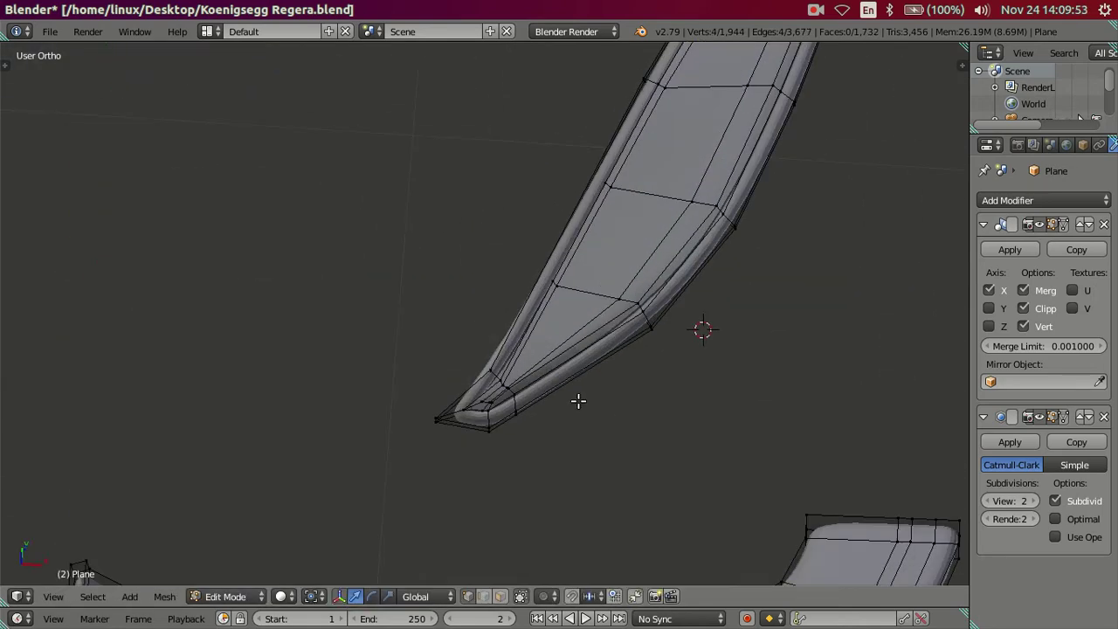
{"action": "key", "text": "Tab"}
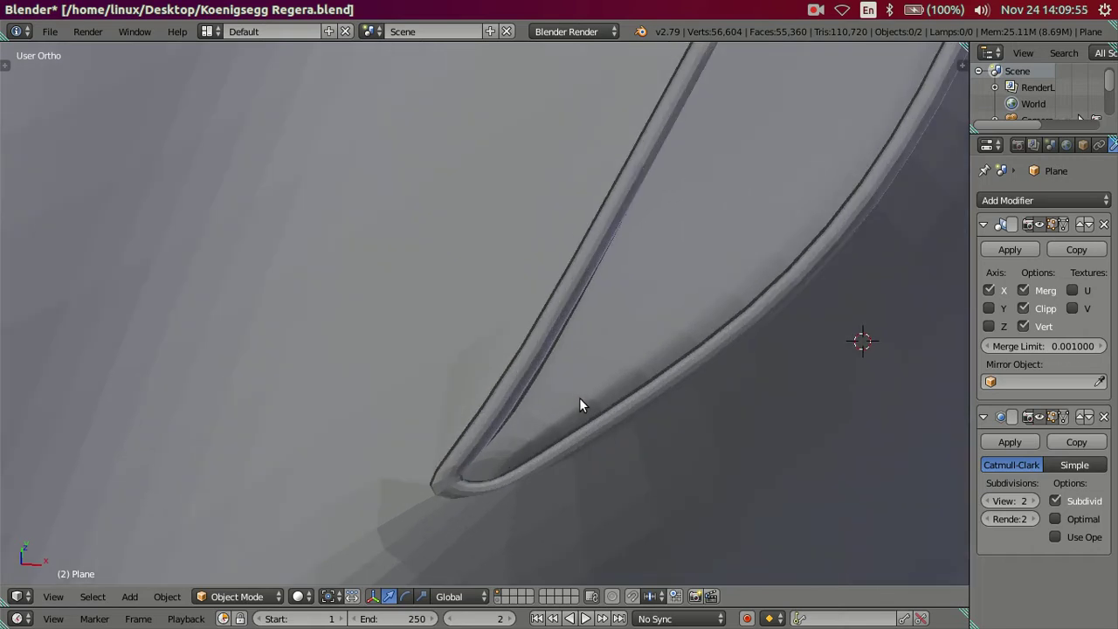
{"action": "key", "text": "Tab"}
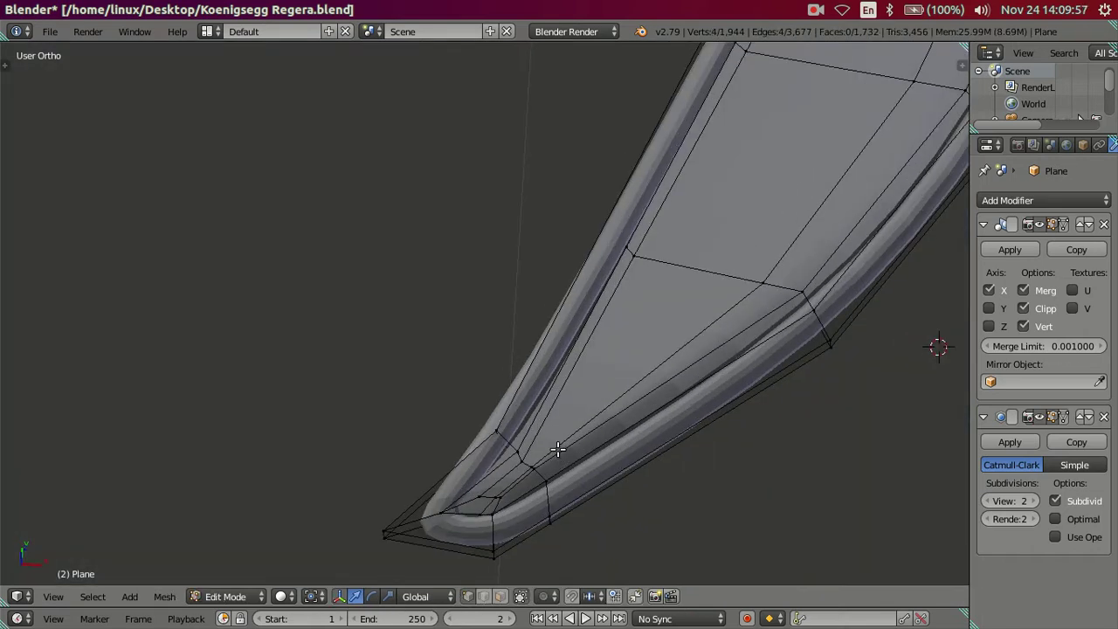
{"action": "scroll", "coordinate": [557, 449], "scroll_direction": "down", "scroll_amount": 5}
{"action": "scroll", "coordinate": [557, 443], "scroll_direction": "down", "scroll_amount": 5}
{"action": "scroll", "coordinate": [642, 306], "scroll_direction": "up", "scroll_amount": 2}
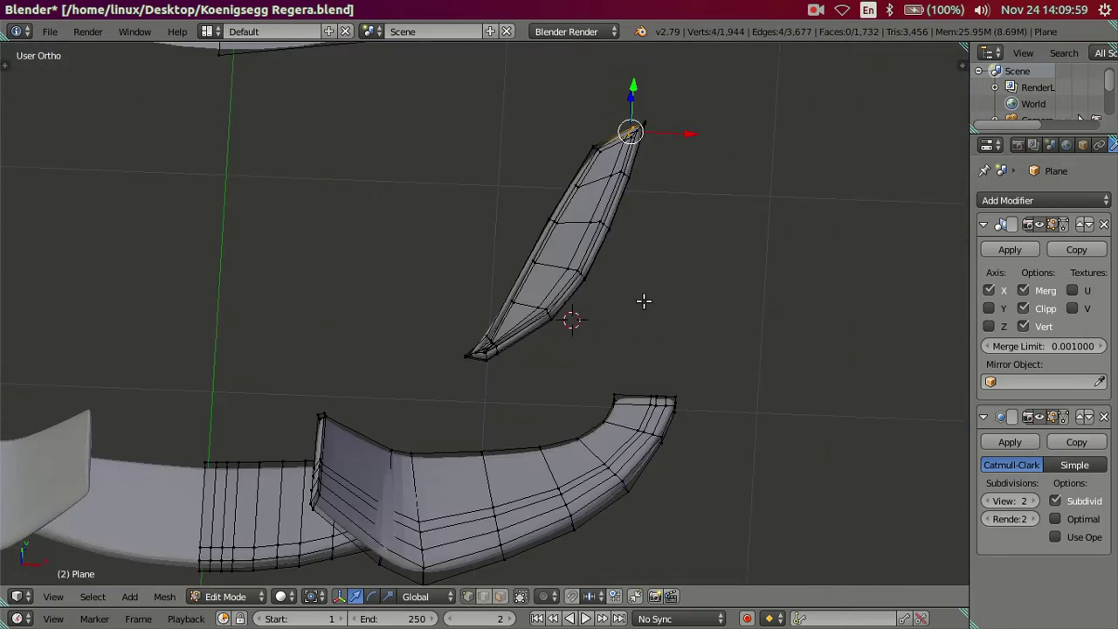
{"action": "key", "text": "KP_7"}
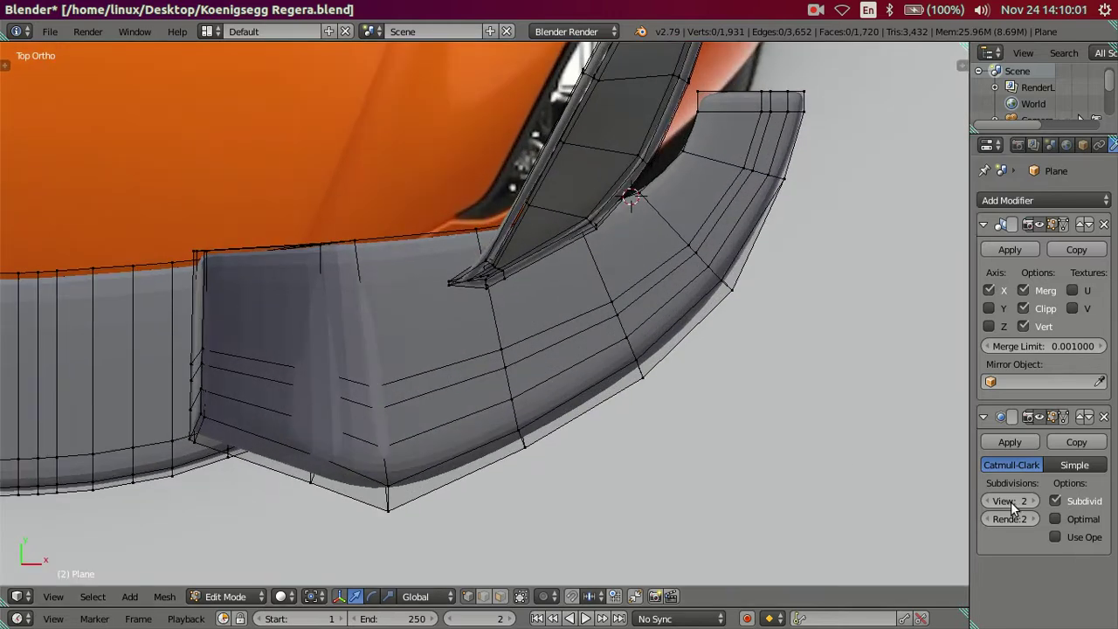
Drop the subdivision preview to level 0 and hide the lower surround, leaving only the fin
{"action": "left_click_drag", "start_coordinate": [991, 500], "coordinate": [954, 474]}
{"action": "middle_click_drag", "start_coordinate": [689, 270], "coordinate": [484, 333], "text": "shift"}
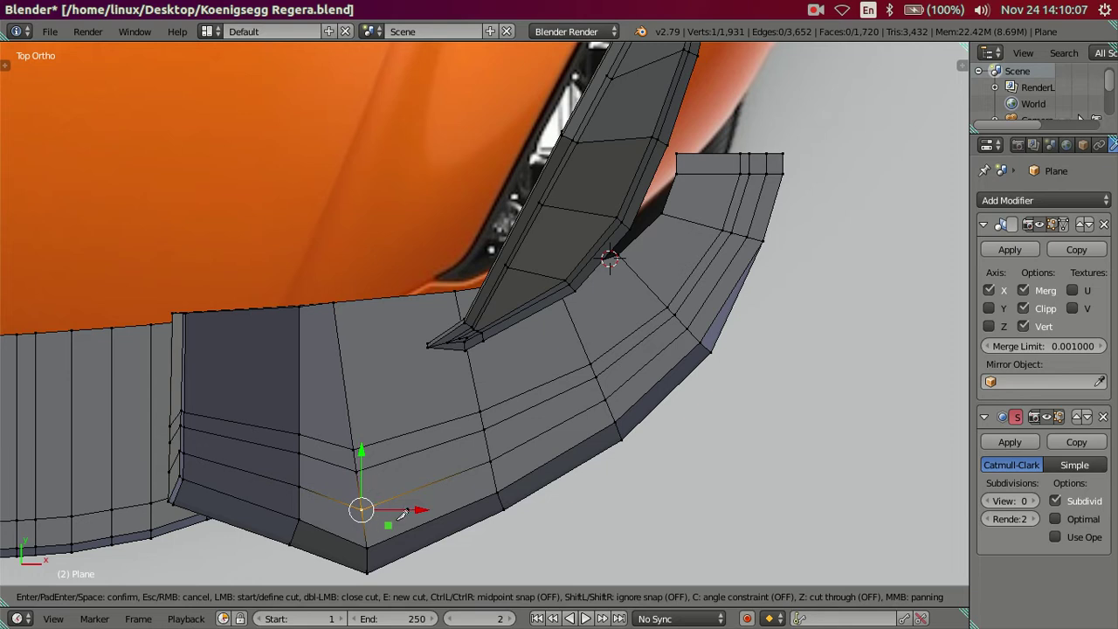
{"action": "key", "text": "l"}
{"action": "key", "text": "h"}
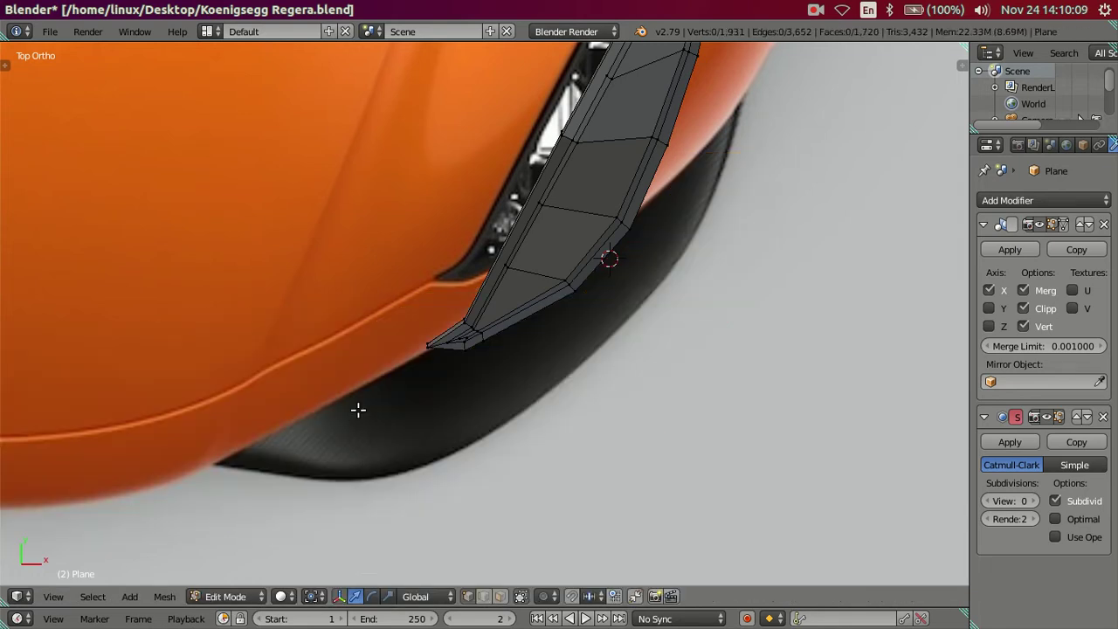
{"action": "scroll", "coordinate": [356, 407], "scroll_direction": "up", "scroll_amount": 3}
{"action": "mouse_move", "coordinate": [614, 226]}
{"action": "middle_mouse_down"}
{"action": "mouse_move", "coordinate": [681, 317]}
{"action": "mouse_move", "coordinate": [542, 242]}
{"action": "mouse_move", "coordinate": [511, 192]}
{"action": "mouse_move", "coordinate": [536, 332]}
{"action": "mouse_move", "coordinate": [474, 277]}
{"action": "mouse_move", "coordinate": [533, 314]}
{"action": "mouse_move", "coordinate": [485, 269]}
{"action": "mouse_move", "coordinate": [463, 272]}
{"action": "mouse_move", "coordinate": [447, 284]}
{"action": "mouse_move", "coordinate": [459, 284]}
{"action": "mouse_move", "coordinate": [475, 343]}
{"action": "middle_mouse_up"}
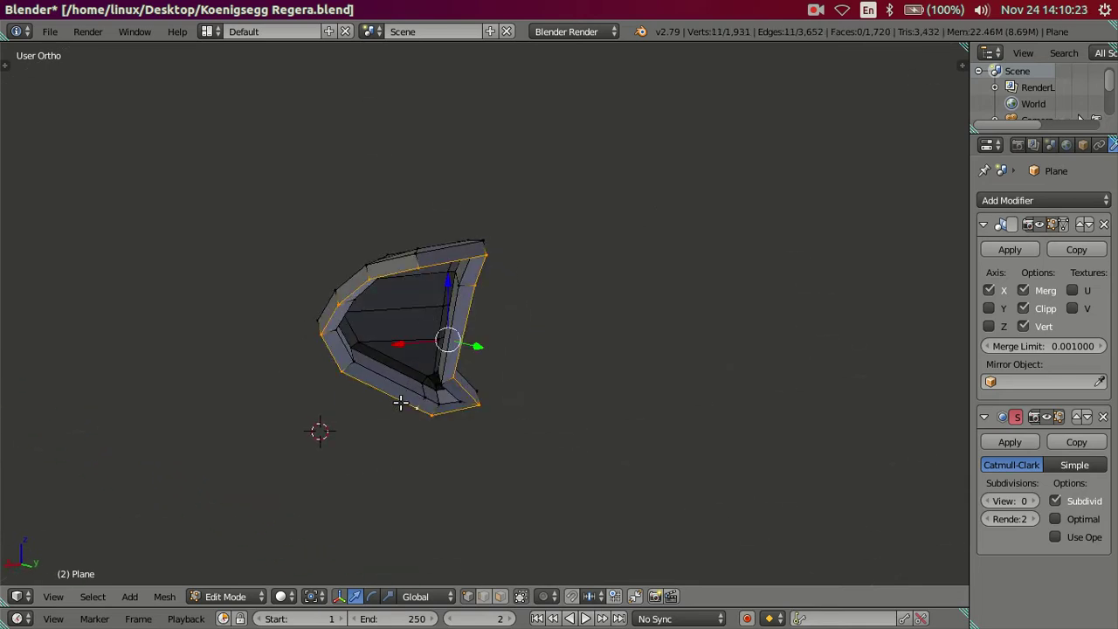
Hide the fin's top faces so only its rim edge loop remains visible
{"action": "mouse_move", "coordinate": [396, 384]}
{"action": "middle_mouse_down"}
{"action": "mouse_move", "coordinate": [429, 346]}
{"action": "mouse_move", "coordinate": [455, 393]}
{"action": "middle_mouse_up"}
{"action": "mouse_move", "coordinate": [525, 402]}
{"action": "middle_mouse_down"}
{"action": "mouse_move", "coordinate": [588, 449]}
{"action": "mouse_move", "coordinate": [556, 466]}
{"action": "mouse_move", "coordinate": [512, 434]}
{"action": "mouse_move", "coordinate": [469, 370]}
{"action": "middle_mouse_up"}
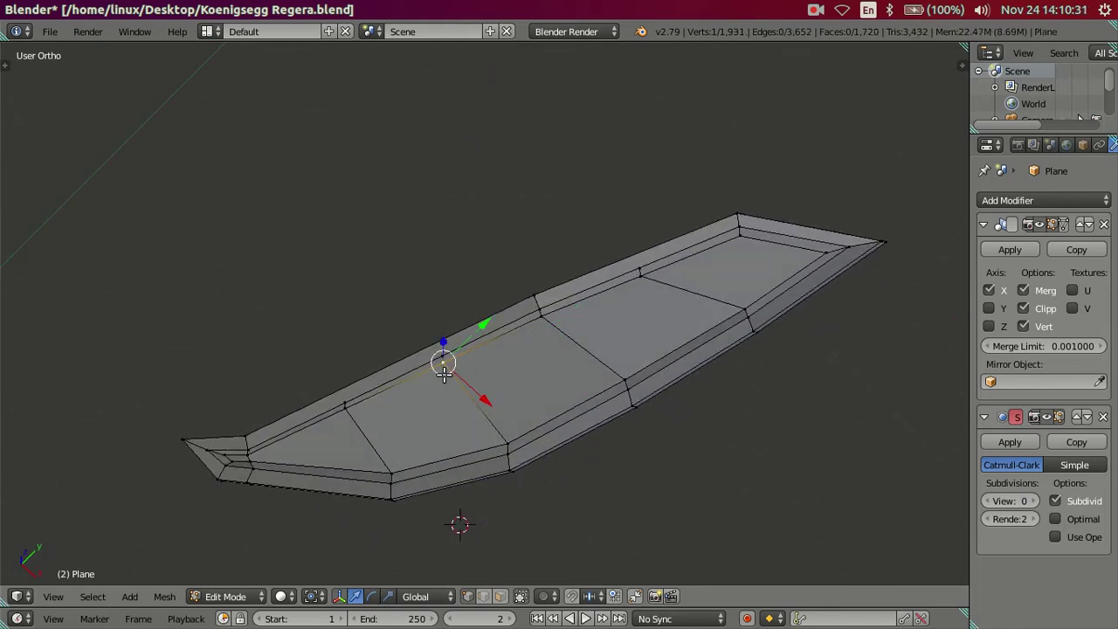
{"action": "key", "text": "l"}
{"action": "key", "text": "h"}
{"action": "mouse_move", "coordinate": [611, 349]}
{"action": "middle_mouse_down"}
{"action": "mouse_move", "coordinate": [516, 265]}
{"action": "mouse_move", "coordinate": [384, 408]}
{"action": "middle_mouse_up"}
{"action": "mouse_move", "coordinate": [310, 423]}
{"action": "middle_mouse_down"}
{"action": "mouse_move", "coordinate": [410, 419]}
{"action": "mouse_move", "coordinate": [544, 463]}
{"action": "mouse_move", "coordinate": [446, 433]}
{"action": "mouse_move", "coordinate": [474, 486]}
{"action": "mouse_move", "coordinate": [427, 423]}
{"action": "middle_mouse_up"}
{"action": "mouse_move", "coordinate": [506, 358]}
{"action": "middle_mouse_down"}
{"action": "mouse_move", "coordinate": [475, 392]}
{"action": "mouse_move", "coordinate": [519, 394]}
{"action": "middle_mouse_up"}
Extrude the rim edge loop into a new strip and slide it along Y
{"action": "key", "text": "ctrl+space"}
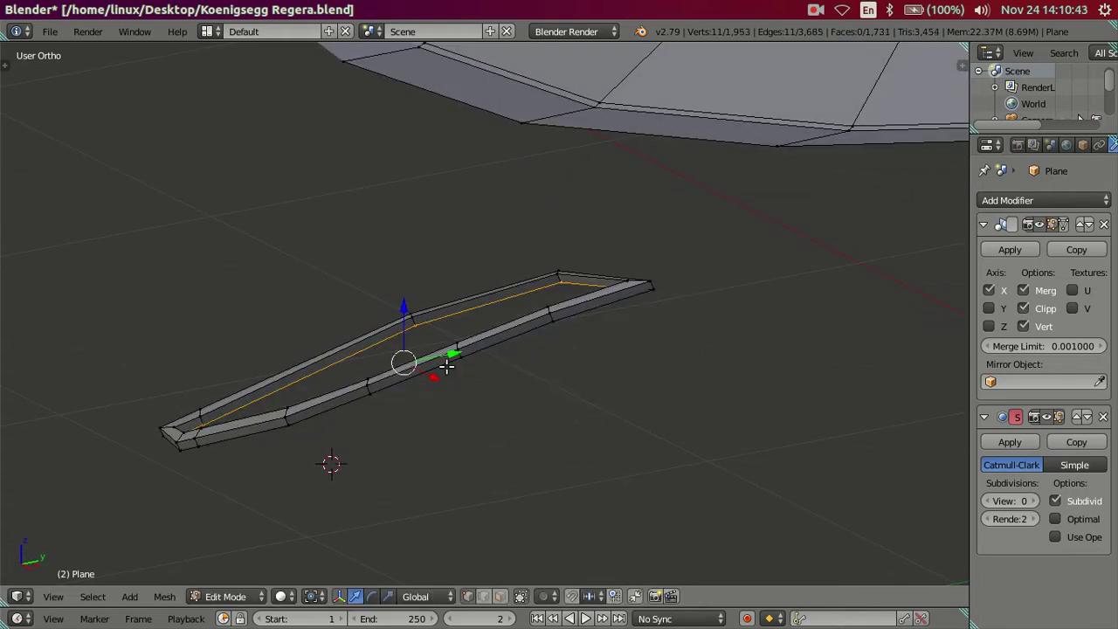
{"action": "left_click", "coordinate": [479, 360]}
{"action": "mouse_move", "coordinate": [478, 361]}
{"action": "middle_mouse_down"}
{"action": "mouse_move", "coordinate": [519, 341]}
{"action": "mouse_move", "coordinate": [498, 297]}
{"action": "middle_mouse_up"}
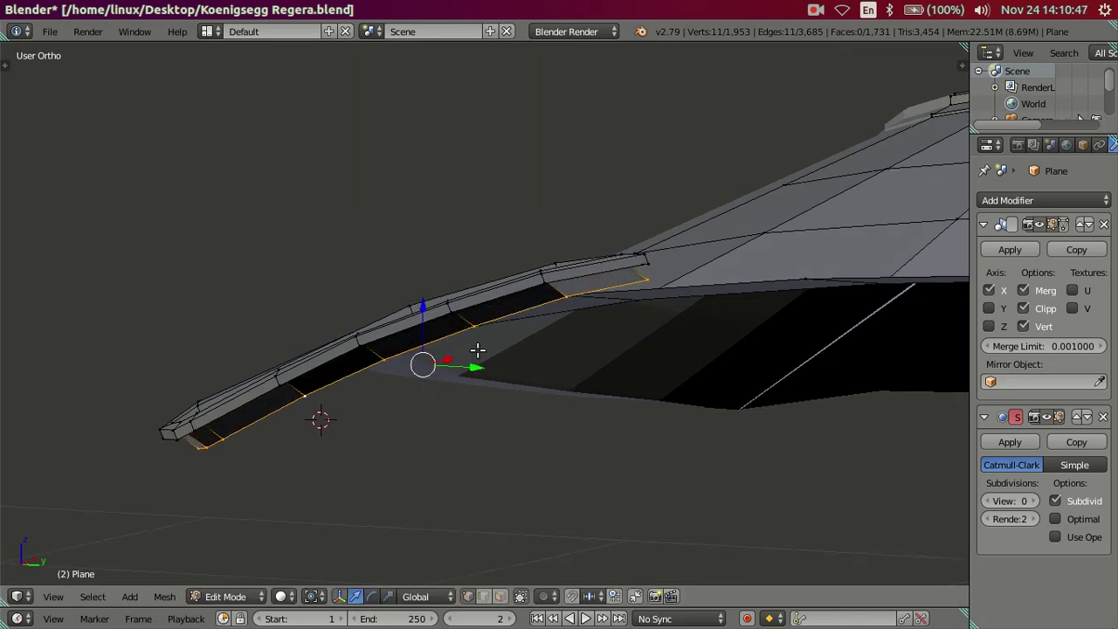
{"action": "left_click_drag", "start_coordinate": [469, 374], "coordinate": [456, 374]}
{"action": "mouse_move", "coordinate": [456, 374]}
{"action": "middle_mouse_down"}
{"action": "mouse_move", "coordinate": [606, 375]}
{"action": "mouse_move", "coordinate": [577, 378]}
{"action": "mouse_move", "coordinate": [641, 389]}
{"action": "mouse_move", "coordinate": [491, 377]}
{"action": "mouse_move", "coordinate": [529, 462]}
{"action": "mouse_move", "coordinate": [516, 449]}
{"action": "mouse_move", "coordinate": [572, 460]}
{"action": "mouse_move", "coordinate": [786, 393]}
{"action": "mouse_move", "coordinate": [756, 411]}
{"action": "mouse_move", "coordinate": [646, 427]}
{"action": "mouse_move", "coordinate": [466, 399]}
{"action": "mouse_move", "coordinate": [489, 449]}
{"action": "mouse_move", "coordinate": [463, 389]}
{"action": "mouse_move", "coordinate": [504, 407]}
{"action": "mouse_move", "coordinate": [480, 393]}
{"action": "mouse_move", "coordinate": [469, 404]}
{"action": "mouse_move", "coordinate": [509, 442]}
{"action": "middle_mouse_up"}
Check the car's nose, then lift the strip's edge slightly along Z in Right view
{"action": "key", "text": "Tab"}
{"action": "mouse_move", "coordinate": [494, 404]}
{"action": "middle_mouse_down"}
{"action": "mouse_move", "coordinate": [544, 506]}
{"action": "mouse_move", "coordinate": [591, 479]}
{"action": "mouse_move", "coordinate": [669, 399]}
{"action": "mouse_move", "coordinate": [709, 392]}
{"action": "mouse_move", "coordinate": [596, 443]}
{"action": "middle_mouse_up"}
{"action": "scroll", "coordinate": [595, 434], "scroll_direction": "up", "scroll_amount": 3}
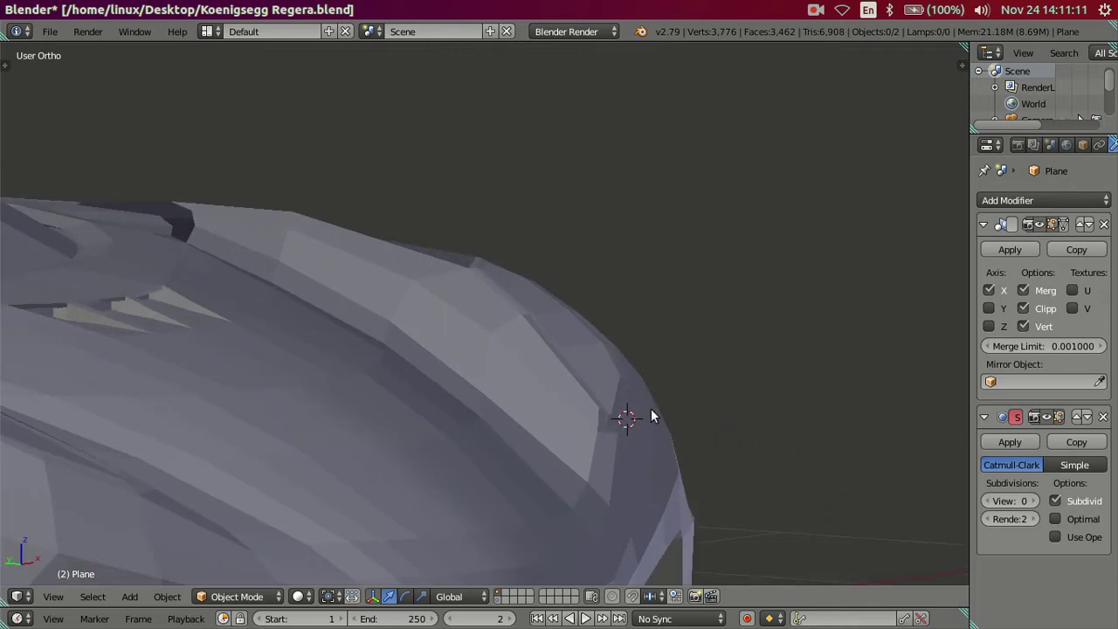
{"action": "scroll", "coordinate": [651, 408], "scroll_direction": "up", "scroll_amount": 1}
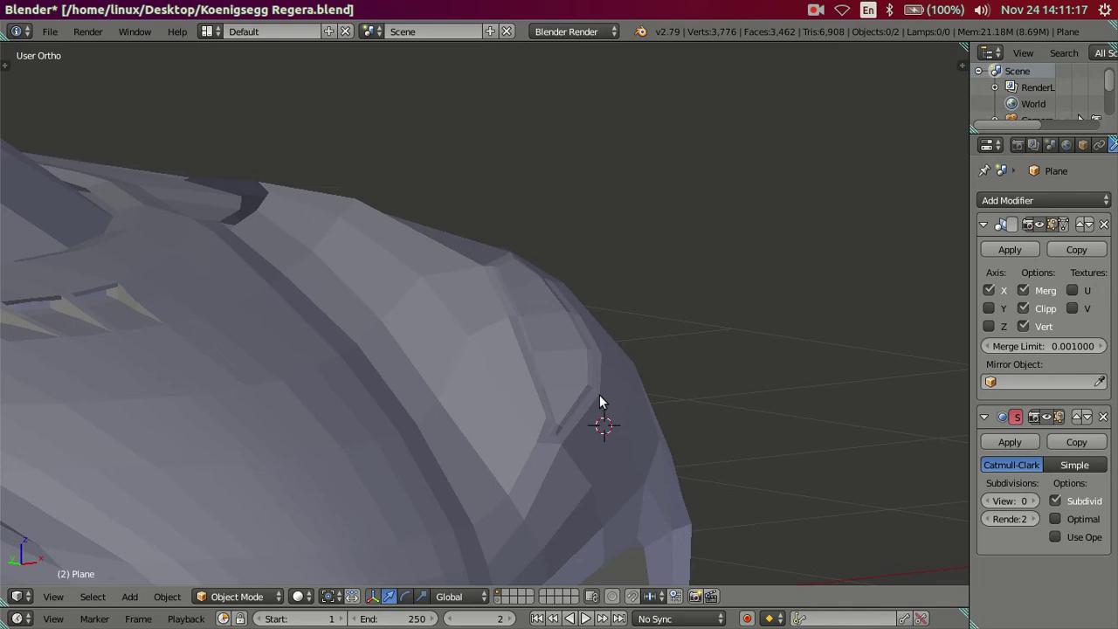
{"action": "mouse_move", "coordinate": [777, 254]}
{"action": "middle_mouse_down"}
{"action": "mouse_move", "coordinate": [511, 280]}
{"action": "mouse_move", "coordinate": [511, 351]}
{"action": "mouse_move", "coordinate": [499, 246]}
{"action": "middle_mouse_up"}
{"action": "key", "text": "Tab"}
{"action": "key", "text": "KP_3"}
{"action": "middle_click_drag", "start_coordinate": [449, 462], "coordinate": [469, 407], "text": "shift"}
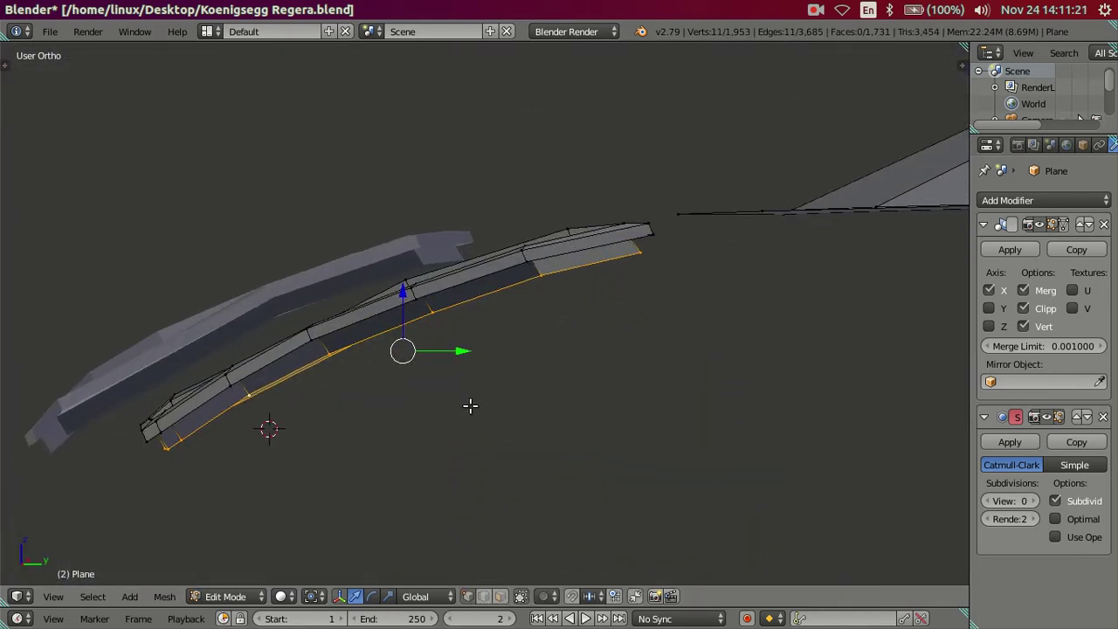
{"action": "scroll", "coordinate": [475, 382], "scroll_direction": "up", "scroll_amount": 2}
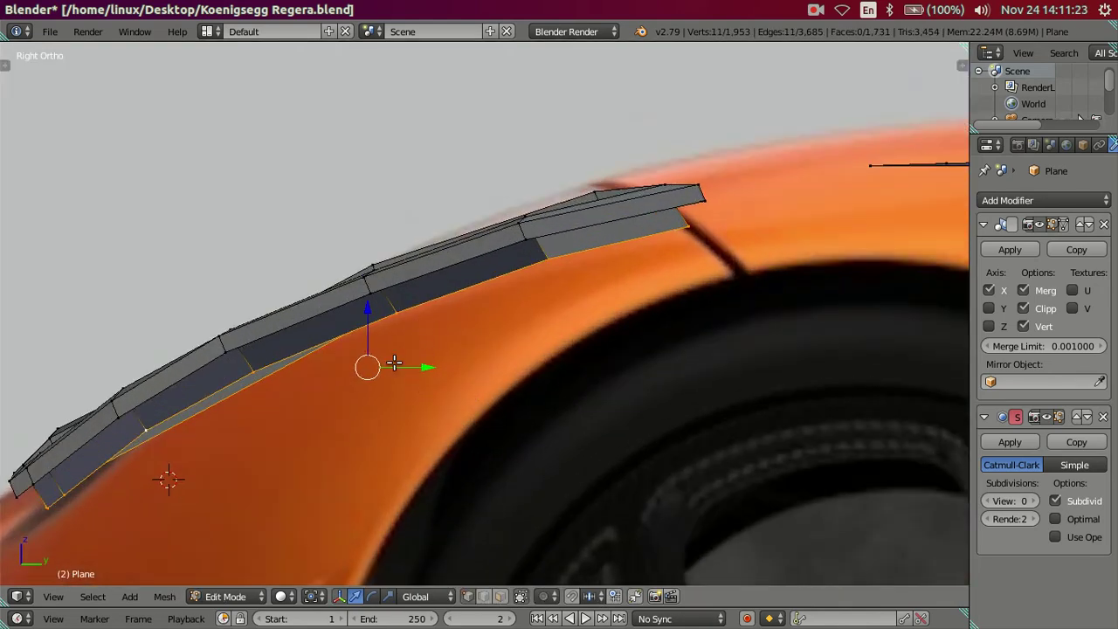
{"action": "left_click_drag", "start_coordinate": [363, 312], "coordinate": [363, 305]}
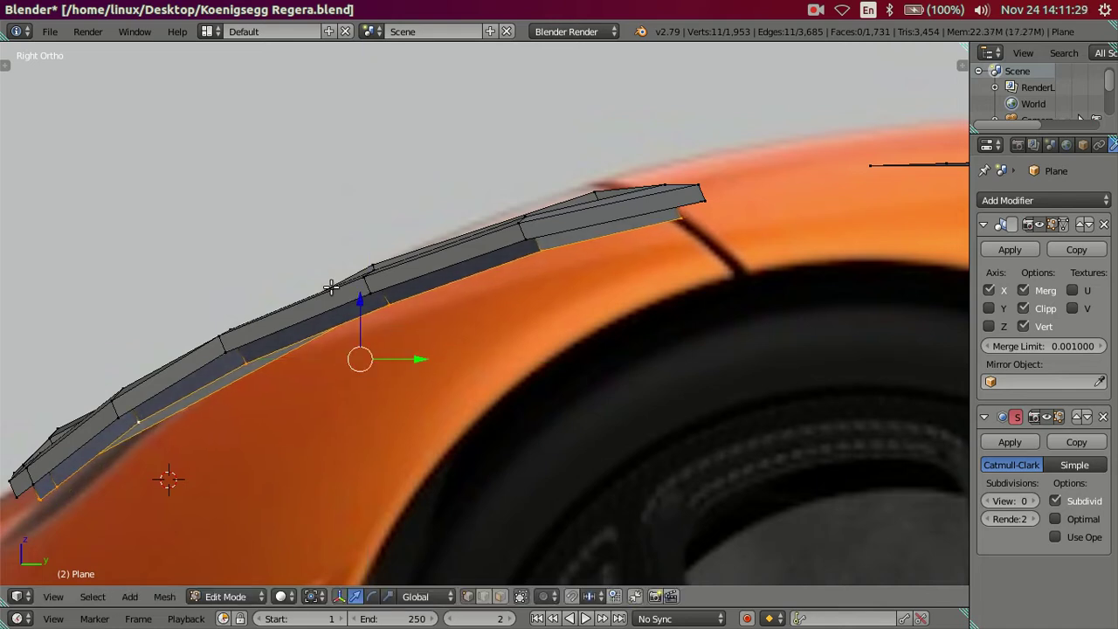
{"action": "scroll", "coordinate": [360, 303], "scroll_direction": "down", "scroll_amount": 2}
Extrude the edge loop again constrained to the Y axis and confirm its position
{"action": "mouse_move", "coordinate": [372, 316]}
{"action": "middle_mouse_down"}
{"action": "mouse_move", "coordinate": [461, 381]}
{"action": "mouse_move", "coordinate": [474, 407]}
{"action": "mouse_move", "coordinate": [457, 337]}
{"action": "middle_mouse_up"}
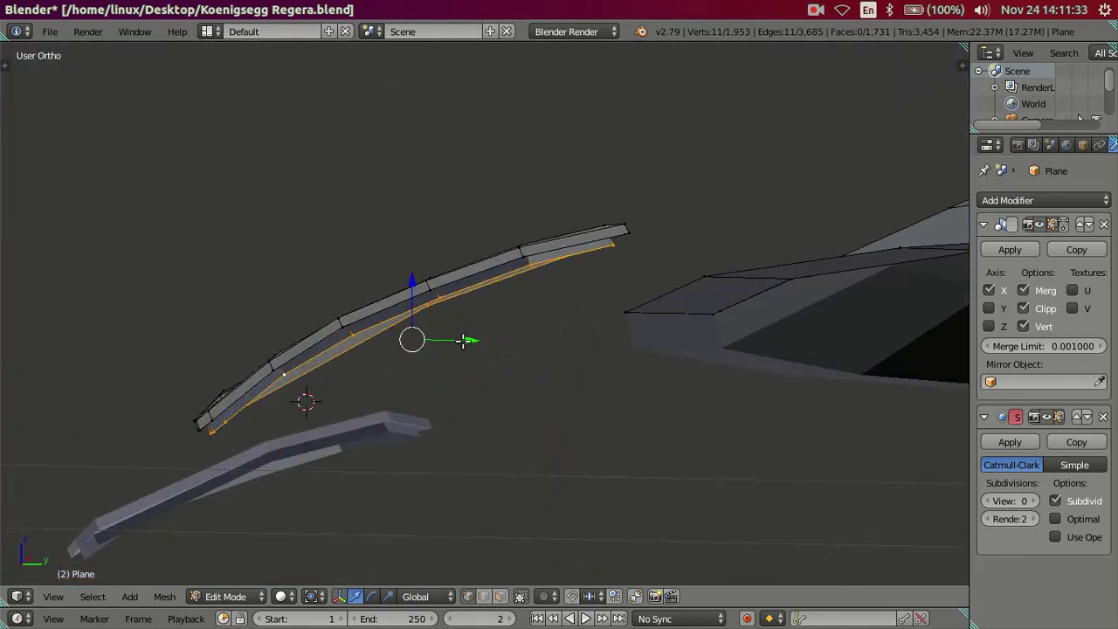
{"action": "key", "text": "e"}
{"action": "key", "text": "Escape"}
{"action": "key", "text": "e"}
{"action": "key", "text": "y"}
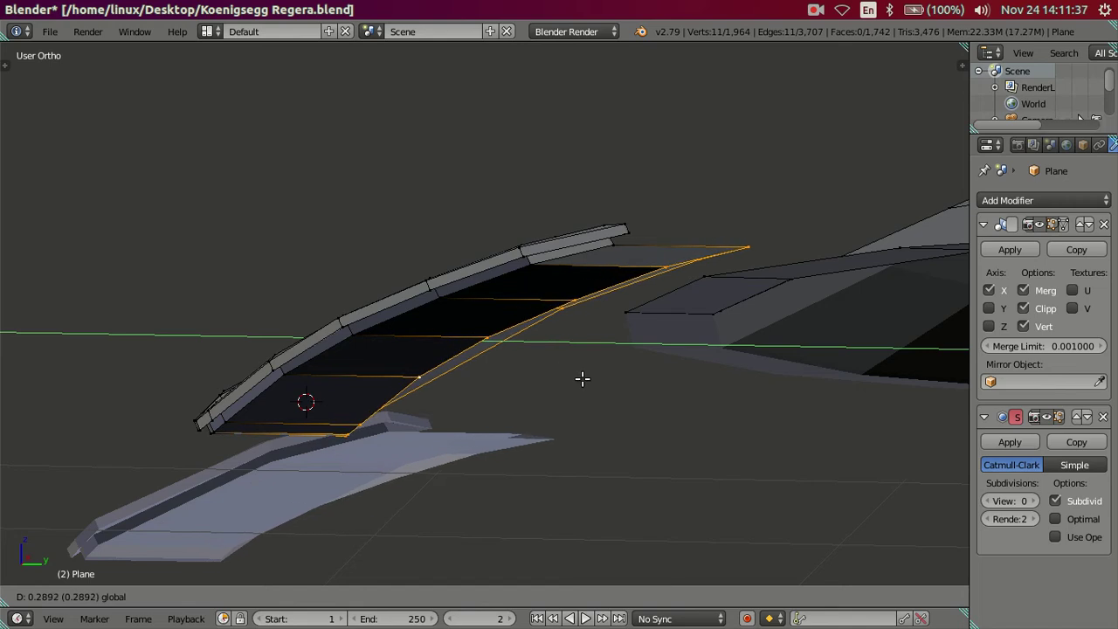
{"action": "middle_click_drag", "start_coordinate": [566, 363], "coordinate": [544, 379]}
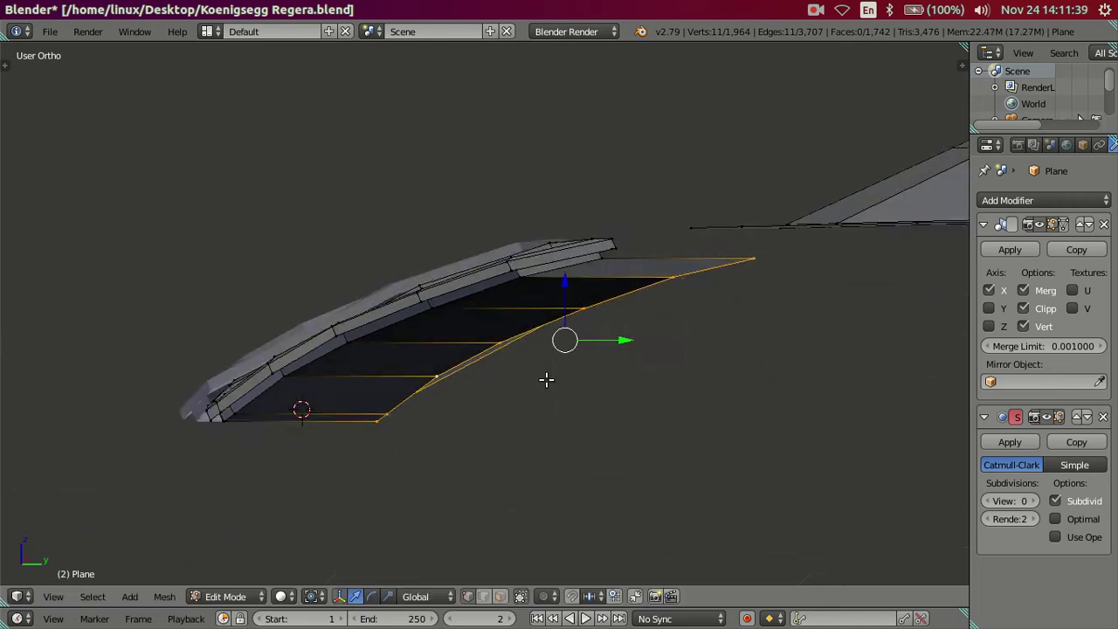
{"action": "scroll", "coordinate": [459, 411], "scroll_direction": "down", "scroll_amount": 2}
{"action": "mouse_move", "coordinate": [459, 412]}
{"action": "middle_mouse_down"}
{"action": "mouse_move", "coordinate": [427, 438]}
{"action": "mouse_move", "coordinate": [454, 452]}
{"action": "mouse_move", "coordinate": [469, 427]}
{"action": "middle_mouse_up"}
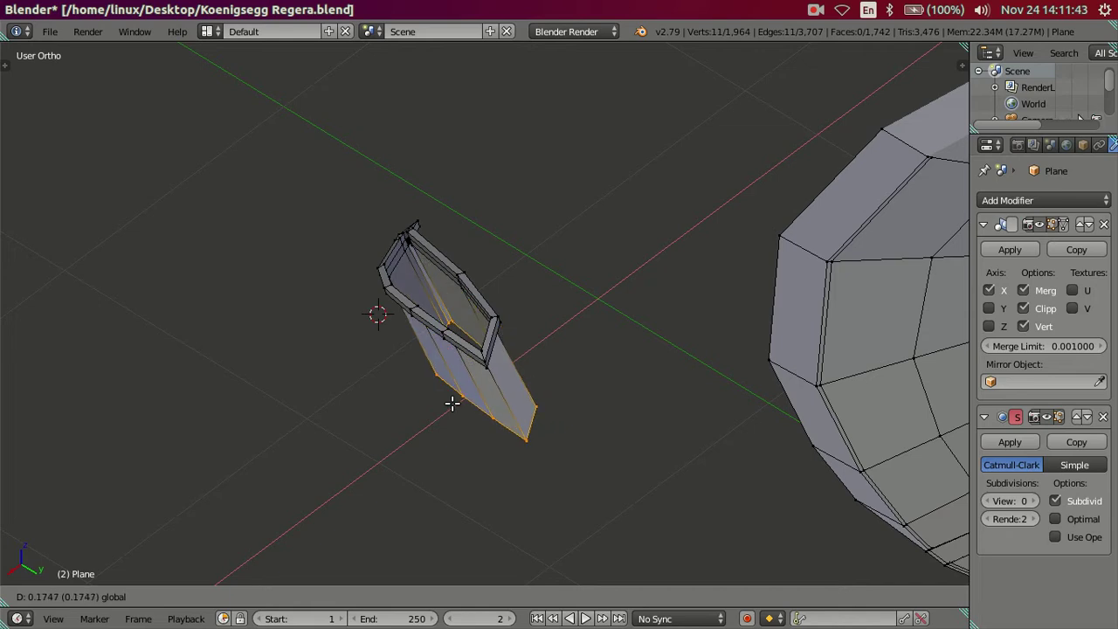
{"action": "left_click", "coordinate": [452, 402]}
{"action": "mouse_move", "coordinate": [462, 407]}
{"action": "middle_mouse_down"}
{"action": "mouse_move", "coordinate": [656, 399]}
{"action": "mouse_move", "coordinate": [742, 307]}
{"action": "mouse_move", "coordinate": [768, 344]}
{"action": "mouse_move", "coordinate": [789, 462]}
{"action": "mouse_move", "coordinate": [844, 341]}
{"action": "mouse_move", "coordinate": [863, 329]}
{"action": "mouse_move", "coordinate": [739, 340]}
{"action": "mouse_move", "coordinate": [701, 376]}
{"action": "mouse_move", "coordinate": [707, 432]}
{"action": "mouse_move", "coordinate": [594, 391]}
{"action": "mouse_move", "coordinate": [573, 439]}
{"action": "mouse_move", "coordinate": [571, 507]}
{"action": "mouse_move", "coordinate": [539, 424]}
{"action": "mouse_move", "coordinate": [559, 449]}
{"action": "mouse_move", "coordinate": [719, 407]}
{"action": "middle_mouse_up"}
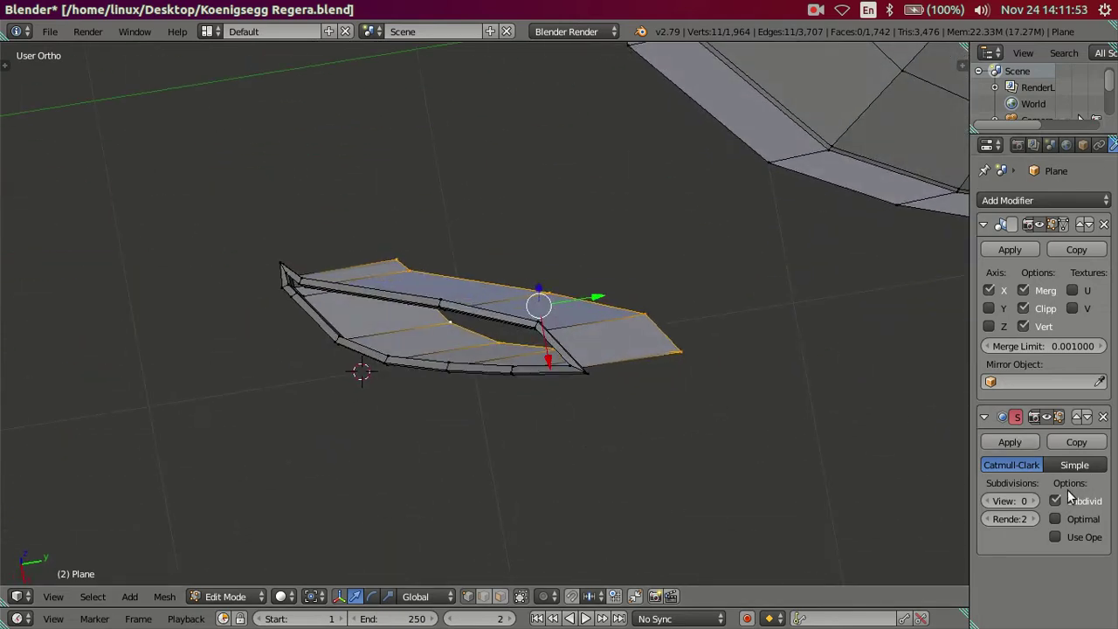
Preview the panel with level 2 smoothing and orbit to inspect its curve
{"action": "key", "text": "ctrl+2"}
{"action": "mouse_move", "coordinate": [628, 385]}
{"action": "middle_mouse_down"}
{"action": "mouse_move", "coordinate": [606, 250]}
{"action": "mouse_move", "coordinate": [608, 273]}
{"action": "mouse_move", "coordinate": [693, 287]}
{"action": "mouse_move", "coordinate": [757, 267]}
{"action": "mouse_move", "coordinate": [739, 276]}
{"action": "mouse_move", "coordinate": [760, 379]}
{"action": "mouse_move", "coordinate": [789, 357]}
{"action": "mouse_move", "coordinate": [743, 300]}
{"action": "mouse_move", "coordinate": [669, 357]}
{"action": "mouse_move", "coordinate": [664, 386]}
{"action": "mouse_move", "coordinate": [642, 377]}
{"action": "mouse_move", "coordinate": [647, 314]}
{"action": "mouse_move", "coordinate": [592, 258]}
{"action": "mouse_move", "coordinate": [504, 253]}
{"action": "mouse_move", "coordinate": [512, 307]}
{"action": "mouse_move", "coordinate": [532, 337]}
{"action": "middle_mouse_up"}
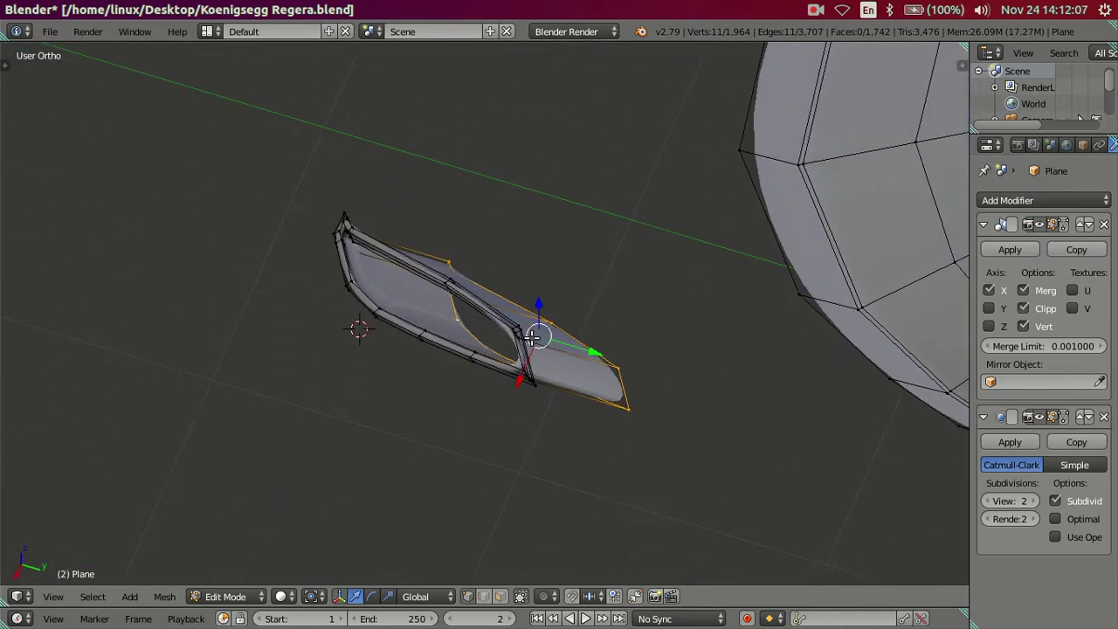
{"action": "mouse_move", "coordinate": [532, 336]}
{"action": "middle_mouse_down"}
{"action": "mouse_move", "coordinate": [512, 326]}
{"action": "mouse_move", "coordinate": [532, 340]}
{"action": "mouse_move", "coordinate": [536, 326]}
{"action": "mouse_move", "coordinate": [541, 343]}
{"action": "mouse_move", "coordinate": [539, 326]}
{"action": "mouse_move", "coordinate": [541, 337]}
{"action": "middle_mouse_up"}
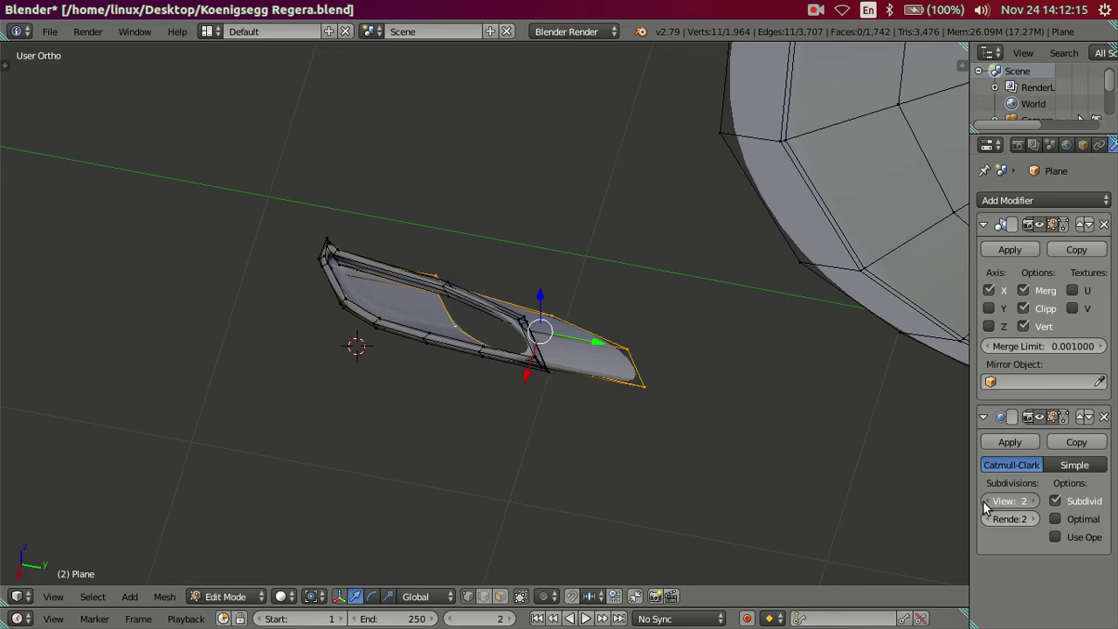
{"action": "mouse_move", "coordinate": [971, 503]}
{"action": "middle_mouse_down"}
{"action": "mouse_move", "coordinate": [602, 492]}
{"action": "mouse_move", "coordinate": [476, 335]}
{"action": "mouse_move", "coordinate": [473, 353]}
{"action": "middle_mouse_up"}
Extrude the inner edge loop, scale it slightly inward, and fill a face at the panel edge
{"action": "scroll", "coordinate": [625, 353], "scroll_direction": "up", "scroll_amount": 2}
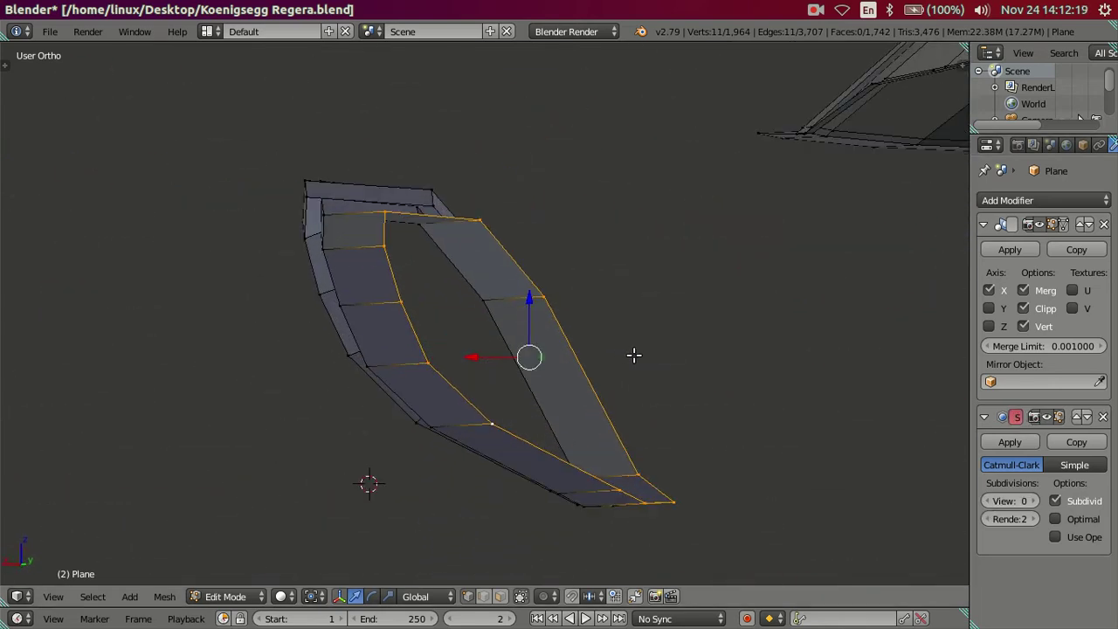
{"action": "key", "text": "e"}
{"action": "key", "text": "s"}
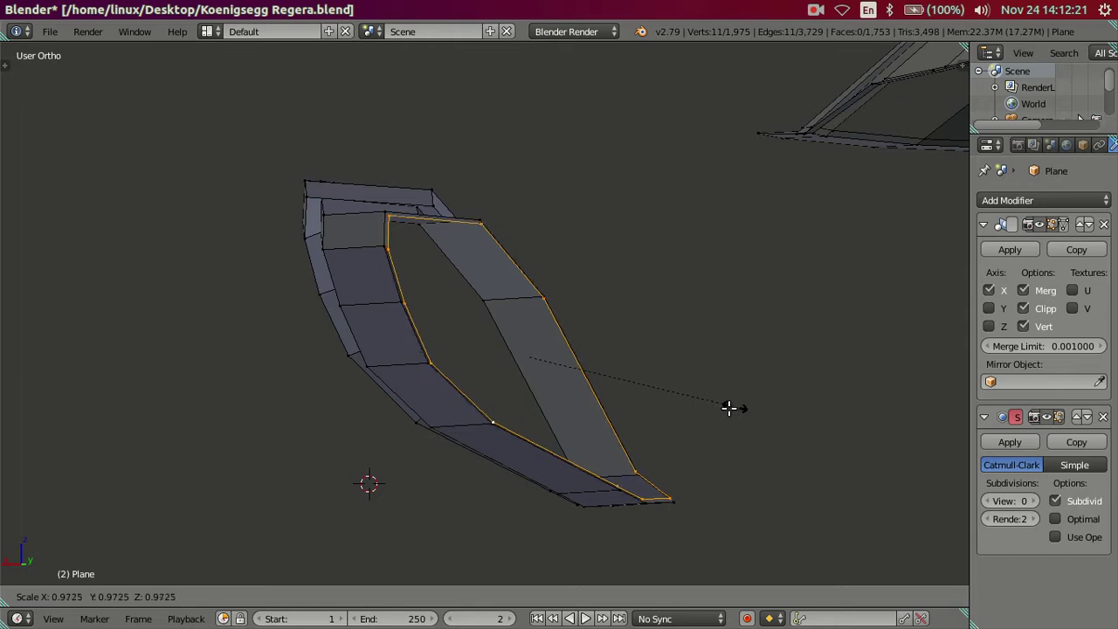
{"action": "left_click", "coordinate": [715, 410]}
{"action": "mouse_move", "coordinate": [717, 407]}
{"action": "middle_mouse_down"}
{"action": "mouse_move", "coordinate": [611, 414]}
{"action": "mouse_move", "coordinate": [619, 410]}
{"action": "mouse_move", "coordinate": [586, 367]}
{"action": "mouse_move", "coordinate": [411, 358]}
{"action": "mouse_move", "coordinate": [402, 380]}
{"action": "mouse_move", "coordinate": [384, 382]}
{"action": "mouse_move", "coordinate": [405, 349]}
{"action": "mouse_move", "coordinate": [432, 337]}
{"action": "mouse_move", "coordinate": [475, 347]}
{"action": "mouse_move", "coordinate": [561, 392]}
{"action": "mouse_move", "coordinate": [579, 449]}
{"action": "mouse_move", "coordinate": [614, 474]}
{"action": "middle_mouse_up"}
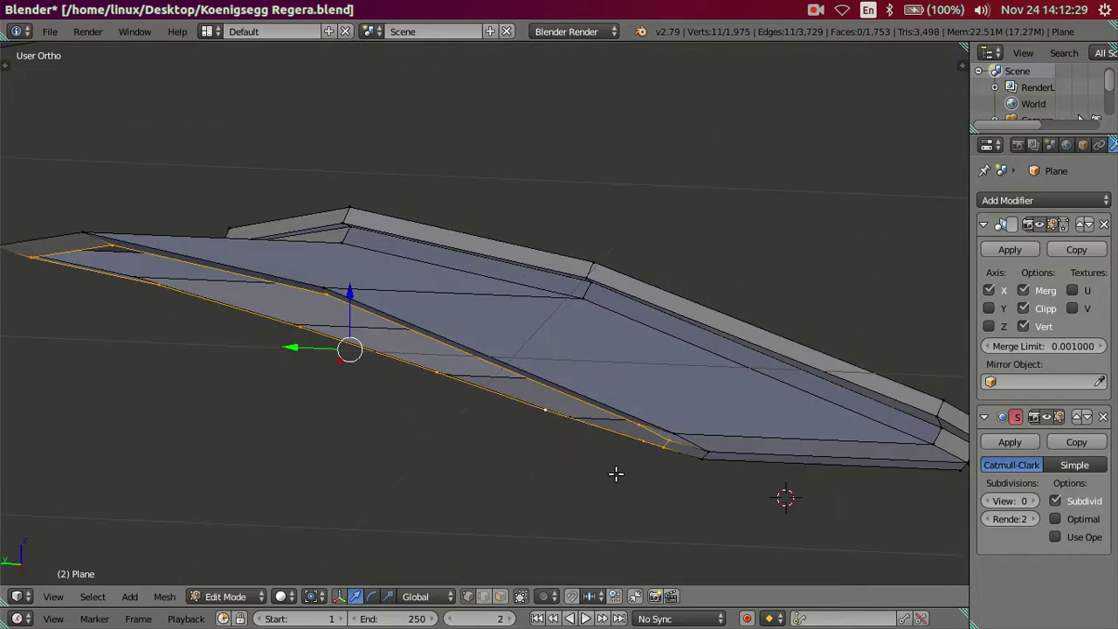
{"action": "scroll", "coordinate": [642, 467], "scroll_direction": "up", "scroll_amount": 2}
{"action": "right_click", "coordinate": [706, 472]}
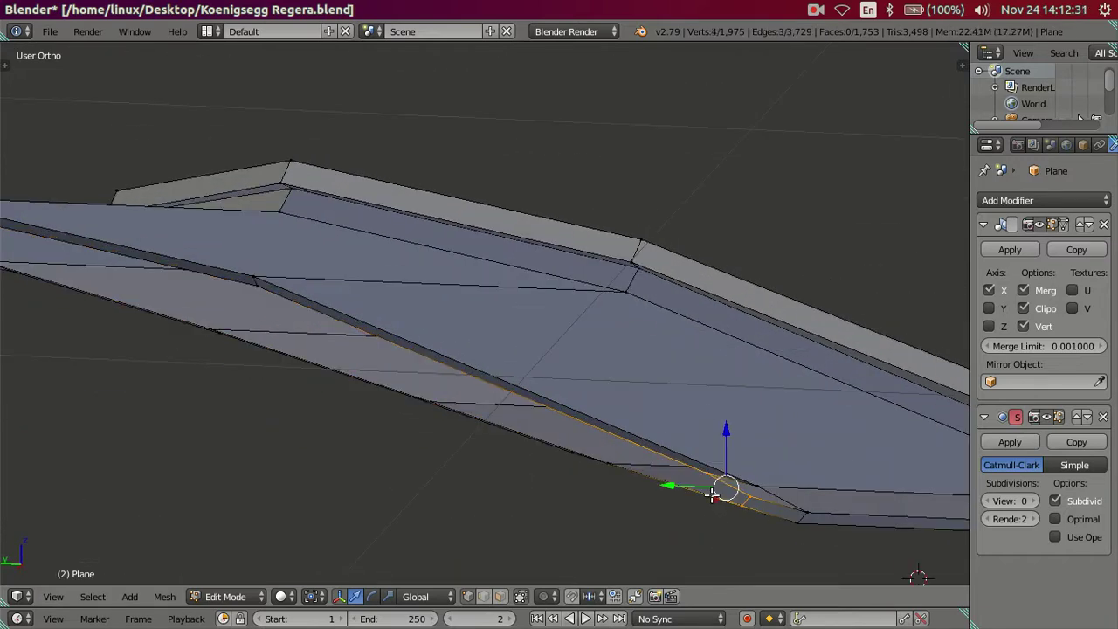
{"action": "key", "text": "f"}
{"action": "scroll", "coordinate": [711, 491], "scroll_direction": "down", "scroll_amount": 3}
{"action": "mouse_move", "coordinate": [664, 454]}
{"action": "middle_mouse_down"}
{"action": "mouse_move", "coordinate": [568, 442]}
{"action": "mouse_move", "coordinate": [529, 389]}
{"action": "mouse_move", "coordinate": [558, 384]}
{"action": "mouse_move", "coordinate": [664, 437]}
{"action": "mouse_move", "coordinate": [424, 456]}
{"action": "mouse_move", "coordinate": [462, 497]}
{"action": "mouse_move", "coordinate": [531, 497]}
{"action": "mouse_move", "coordinate": [324, 435]}
{"action": "mouse_move", "coordinate": [442, 398]}
{"action": "mouse_move", "coordinate": [490, 351]}
{"action": "middle_mouse_up"}
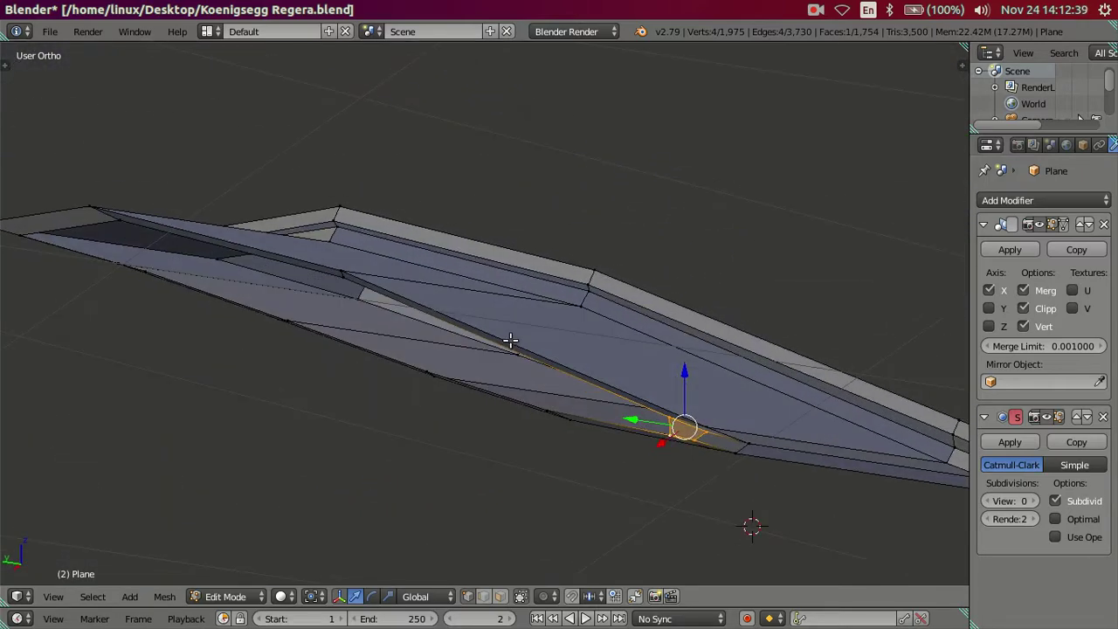
Add a two-cut loop cut across the panel and fill the adjacent gaps with faces
{"action": "key", "text": "ctrl+r"}
{"action": "left_click", "coordinate": [511, 339]}
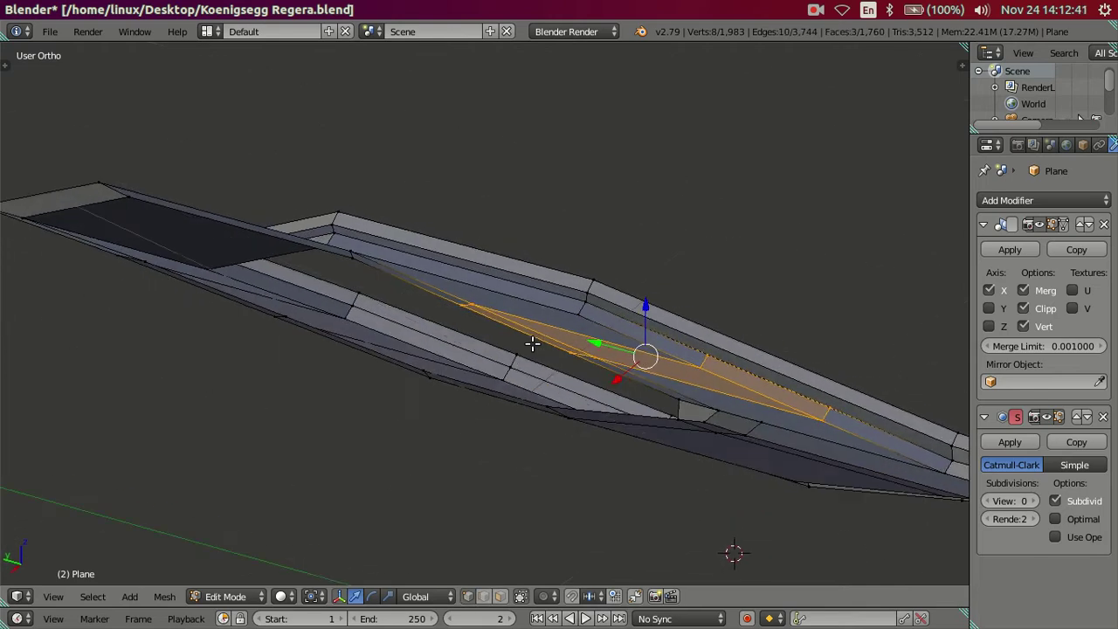
{"action": "key", "text": "a"}
{"action": "middle_click_drag", "start_coordinate": [529, 342], "coordinate": [566, 441]}
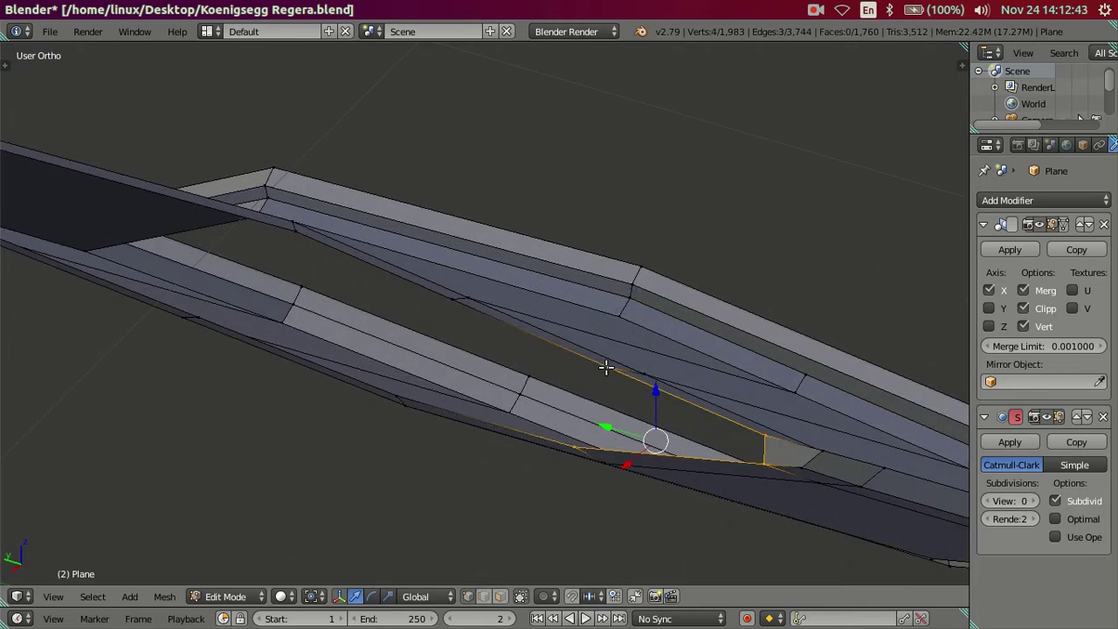
{"action": "key", "text": "f"}
{"action": "right_click", "coordinate": [398, 395]}
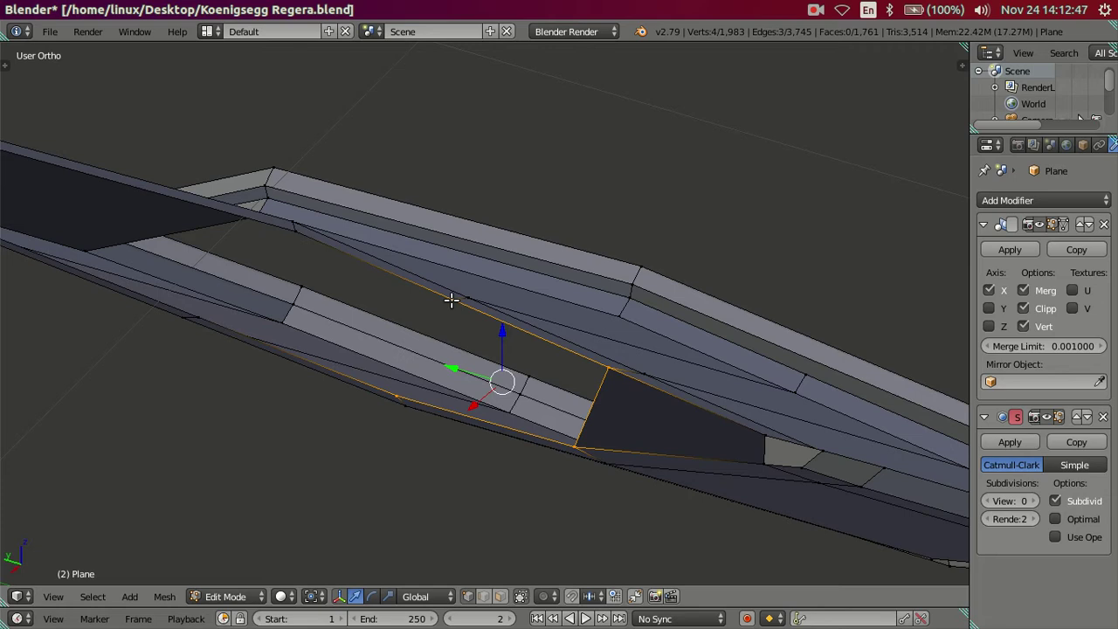
{"action": "key", "text": "f"}
{"action": "mouse_move", "coordinate": [241, 322]}
{"action": "middle_mouse_down"}
{"action": "mouse_move", "coordinate": [245, 341]}
{"action": "mouse_move", "coordinate": [250, 312]}
{"action": "middle_mouse_up"}
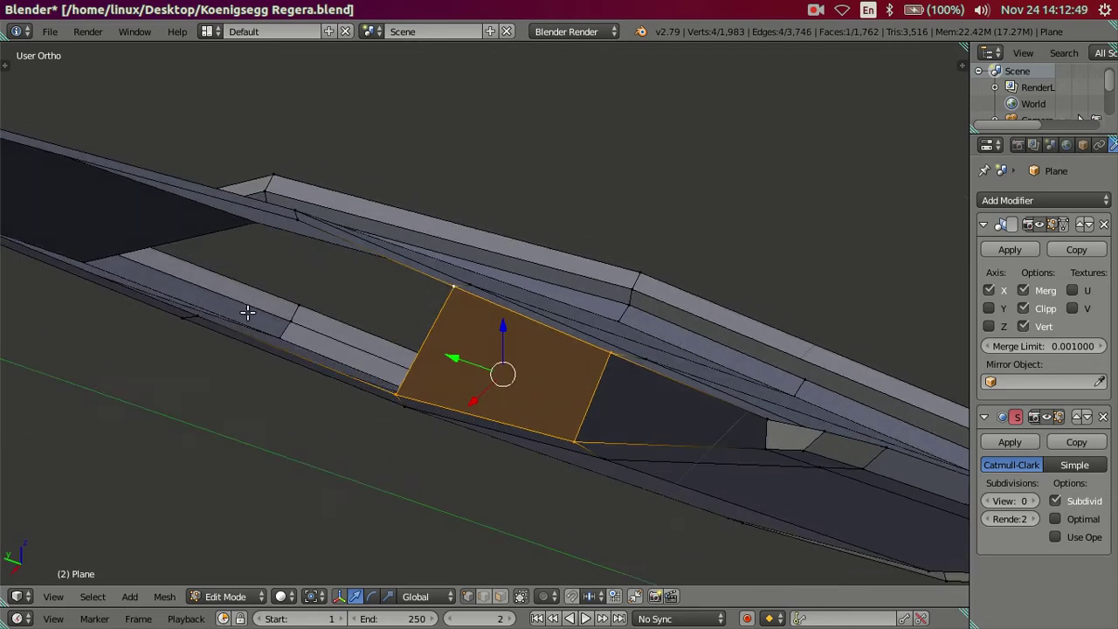
{"action": "right_click", "coordinate": [247, 313]}
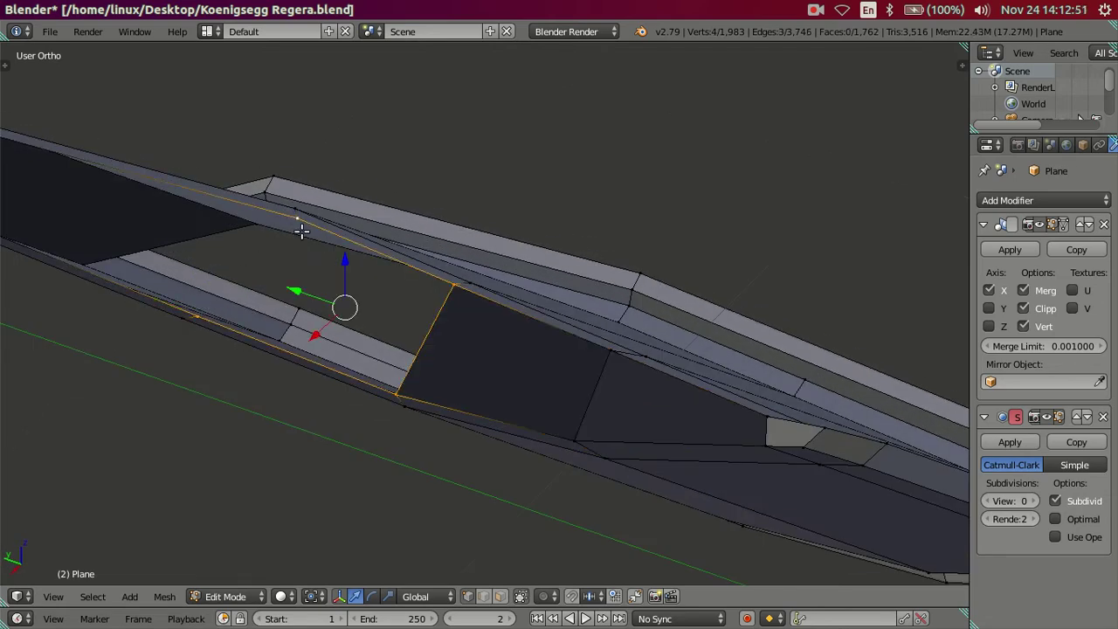
{"action": "key", "text": "f"}
{"action": "mouse_move", "coordinate": [304, 259]}
{"action": "middle_mouse_down"}
{"action": "mouse_move", "coordinate": [454, 323]}
{"action": "mouse_move", "coordinate": [387, 332]}
{"action": "mouse_move", "coordinate": [456, 367]}
{"action": "mouse_move", "coordinate": [404, 352]}
{"action": "mouse_move", "coordinate": [391, 324]}
{"action": "mouse_move", "coordinate": [399, 292]}
{"action": "mouse_move", "coordinate": [419, 326]}
{"action": "mouse_move", "coordinate": [414, 412]}
{"action": "mouse_move", "coordinate": [392, 312]}
{"action": "mouse_move", "coordinate": [219, 370]}
{"action": "middle_mouse_up"}
Add a centred edge loop across the filled face and fill the remaining hole
{"action": "key", "text": "ctrl+r"}
{"action": "left_click", "coordinate": [381, 386]}
{"action": "right_click", "coordinate": [382, 387]}
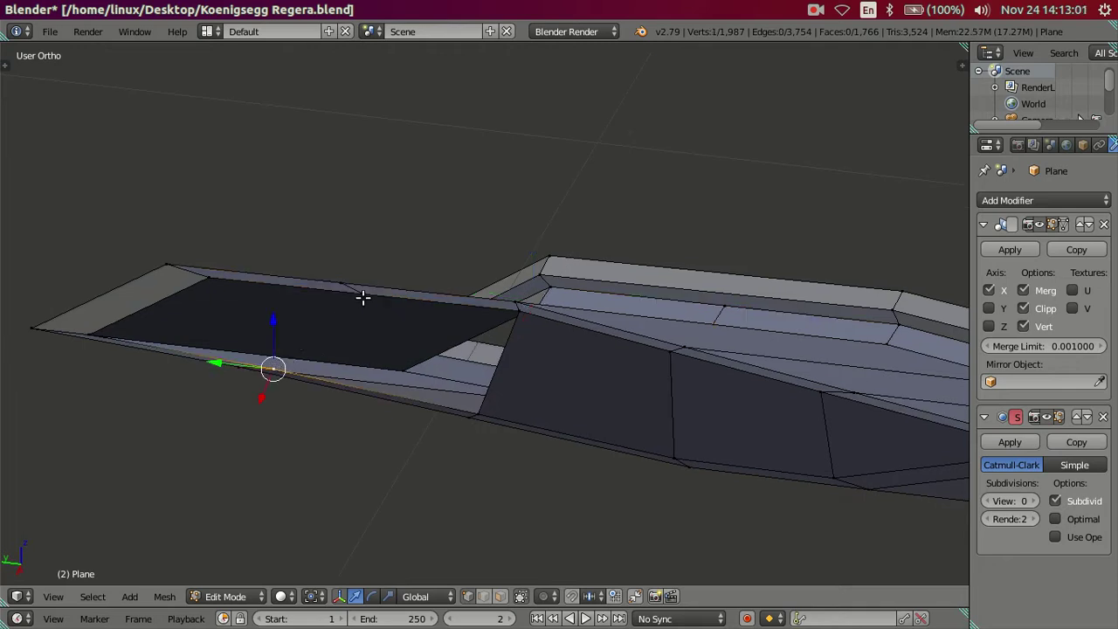
{"action": "key", "text": "f"}
{"action": "right_click", "coordinate": [296, 358]}
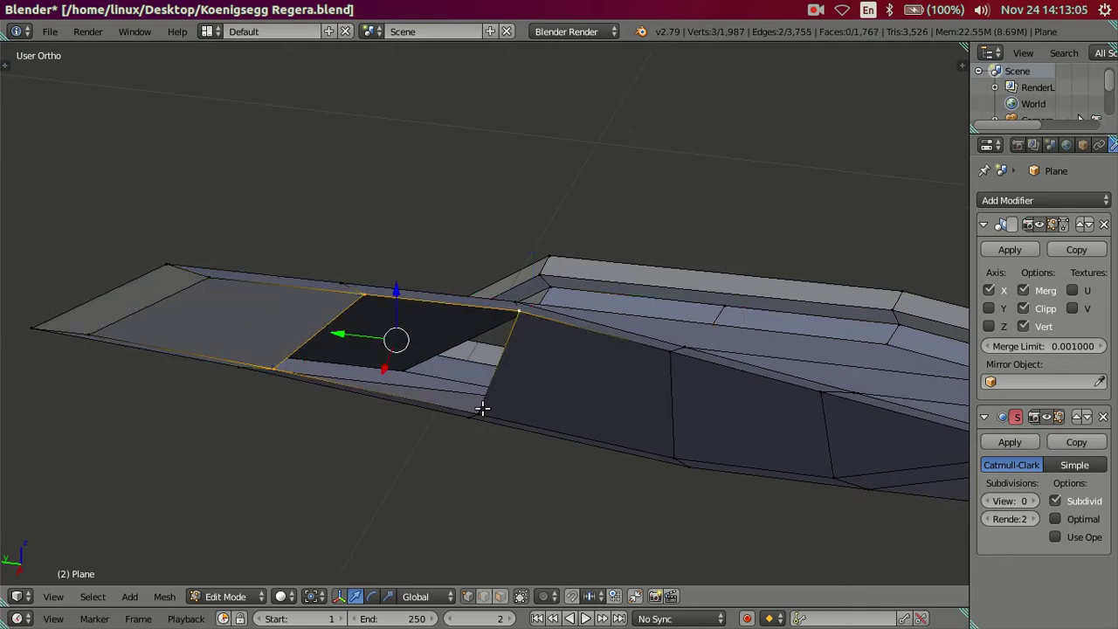
{"action": "scroll", "coordinate": [481, 407], "scroll_direction": "down", "scroll_amount": 3}
{"action": "mouse_move", "coordinate": [578, 451]}
{"action": "middle_mouse_down"}
{"action": "mouse_move", "coordinate": [628, 387]}
{"action": "mouse_move", "coordinate": [731, 317]}
{"action": "mouse_move", "coordinate": [746, 277]}
{"action": "middle_mouse_up"}
{"action": "scroll", "coordinate": [877, 298], "scroll_direction": "up", "scroll_amount": 3}
{"action": "mouse_move", "coordinate": [876, 299]}
{"action": "middle_mouse_down"}
{"action": "mouse_move", "coordinate": [886, 429]}
{"action": "mouse_move", "coordinate": [752, 380]}
{"action": "middle_mouse_up"}
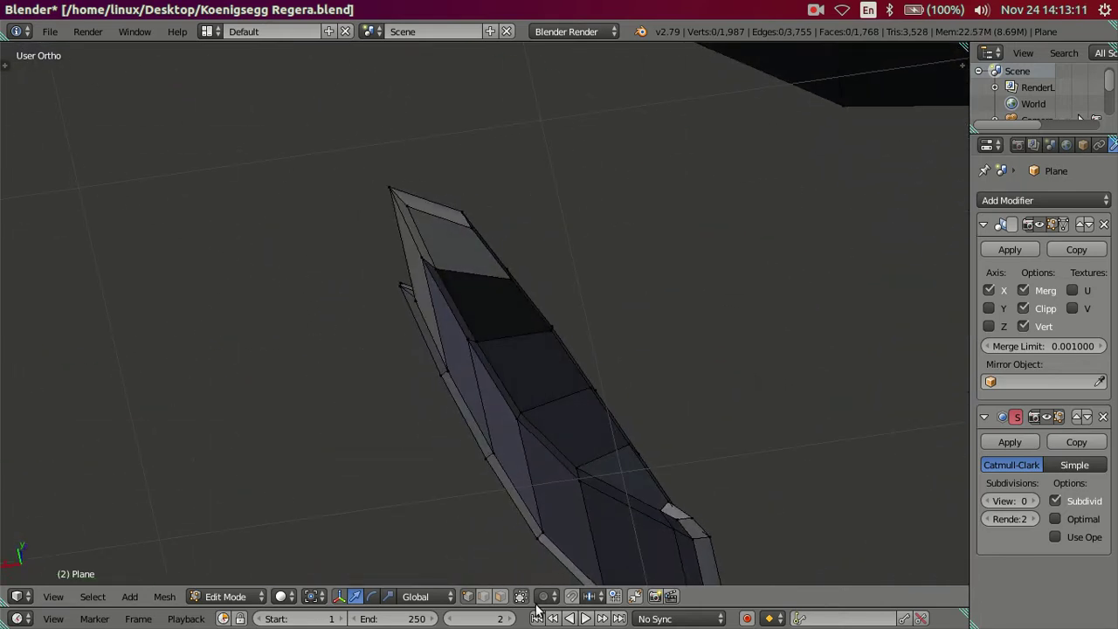
Switch to face select, close the reference photo, and toggle Blender to fullscreen
{"action": "left_click", "coordinate": [498, 598]}
{"action": "mouse_move", "coordinate": [524, 524]}
{"action": "middle_mouse_down"}
{"action": "mouse_move", "coordinate": [547, 444]}
{"action": "mouse_move", "coordinate": [649, 489]}
{"action": "mouse_move", "coordinate": [742, 569]}
{"action": "mouse_move", "coordinate": [611, 349]}
{"action": "middle_mouse_up"}
{"action": "key", "text": "alt+Tab"}
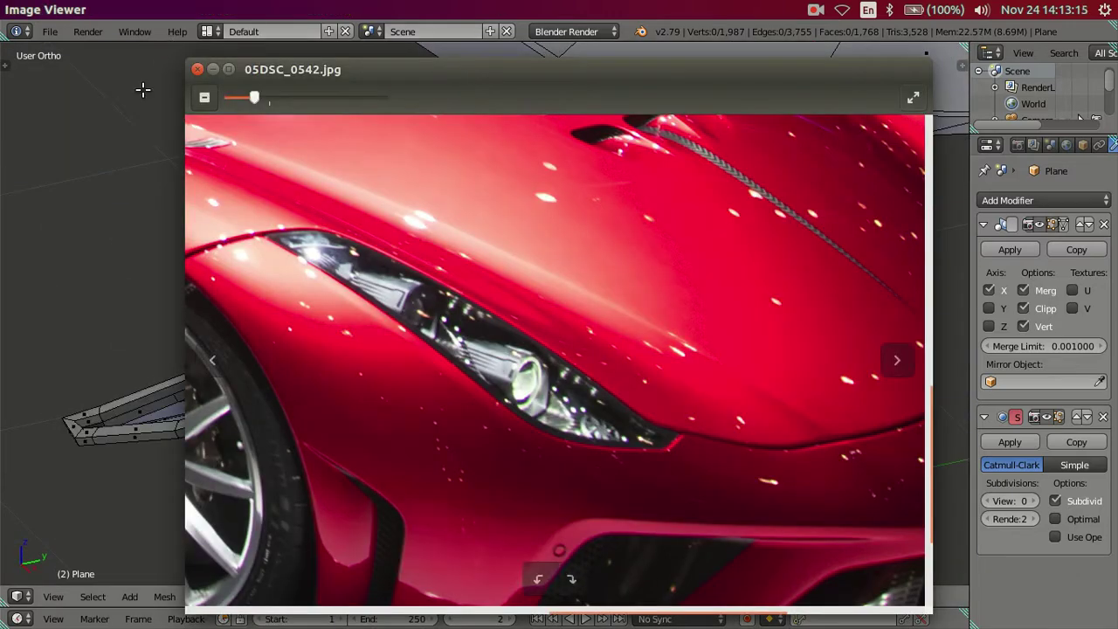
{"action": "left_click", "coordinate": [116, 126]}
{"action": "left_click", "coordinate": [131, 32]}
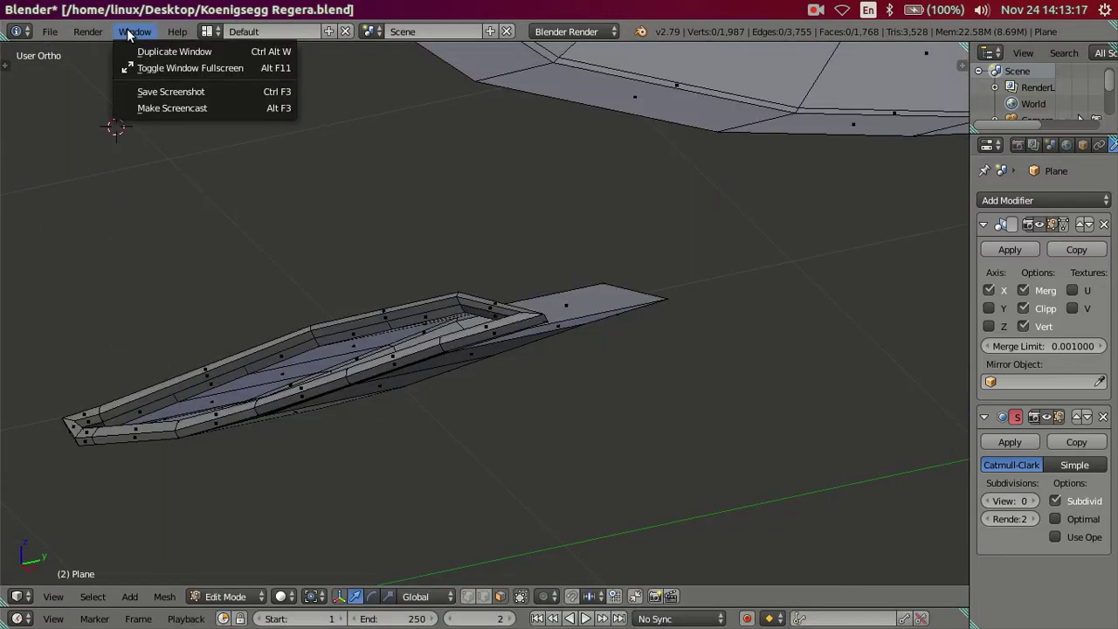
{"action": "left_click", "coordinate": [174, 68]}
{"action": "scroll", "coordinate": [359, 469], "scroll_direction": "up", "scroll_amount": 2}
{"action": "scroll", "coordinate": [367, 417], "scroll_direction": "up", "scroll_amount": 2}
{"action": "scroll", "coordinate": [411, 462], "scroll_direction": "up", "scroll_amount": 2}
{"action": "middle_click_drag", "start_coordinate": [475, 381], "coordinate": [260, 193]}
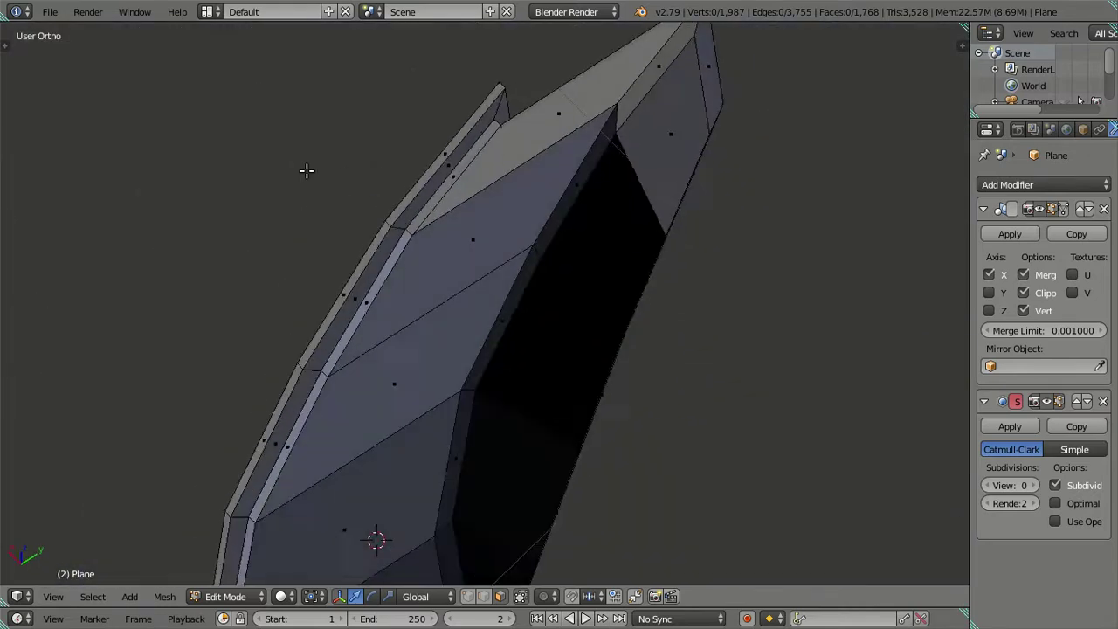
{"action": "mouse_move", "coordinate": [368, 159]}
{"action": "middle_mouse_down"}
{"action": "mouse_move", "coordinate": [369, 270]}
{"action": "mouse_move", "coordinate": [452, 302]}
{"action": "mouse_move", "coordinate": [486, 259]}
{"action": "mouse_move", "coordinate": [461, 349]}
{"action": "mouse_move", "coordinate": [470, 351]}
{"action": "middle_mouse_up"}
Select the top face loop, the tip's front face and the bottom face, then flip their normals
{"action": "right_click", "coordinate": [498, 253], "text": "ctrl+alt"}
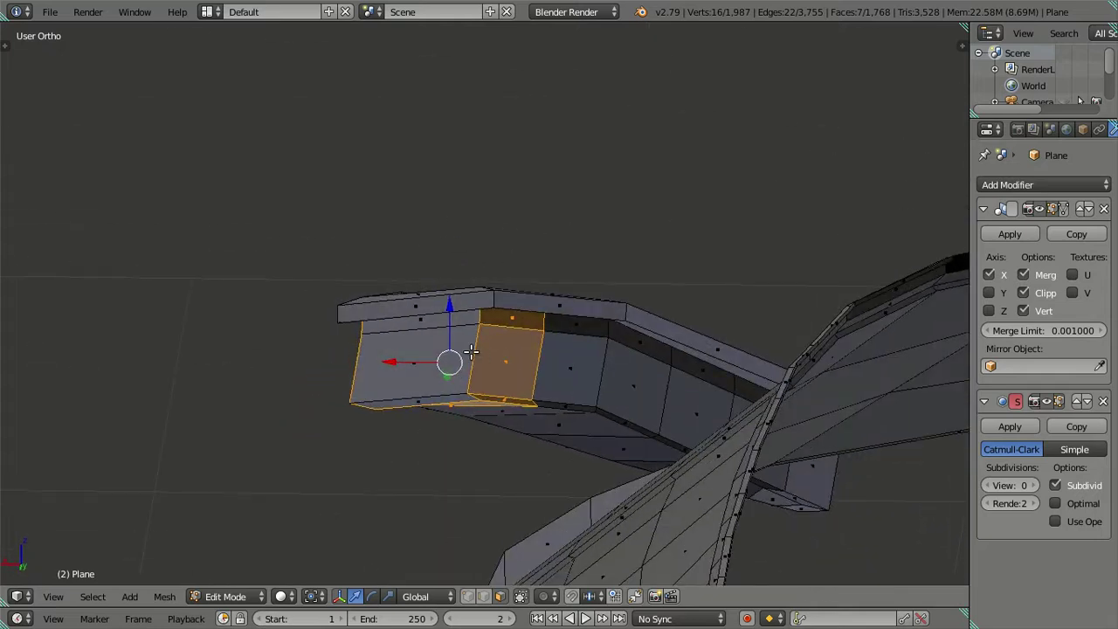
{"action": "right_click", "coordinate": [421, 354], "text": "shift"}
{"action": "right_click", "coordinate": [439, 399], "text": "shift"}
{"action": "mouse_move", "coordinate": [440, 400]}
{"action": "middle_mouse_down"}
{"action": "mouse_move", "coordinate": [611, 387]}
{"action": "mouse_move", "coordinate": [786, 516]}
{"action": "mouse_move", "coordinate": [743, 413]}
{"action": "mouse_move", "coordinate": [539, 242]}
{"action": "mouse_move", "coordinate": [568, 437]}
{"action": "mouse_move", "coordinate": [418, 114]}
{"action": "mouse_move", "coordinate": [428, 328]}
{"action": "middle_mouse_up"}
{"action": "mouse_move", "coordinate": [422, 225]}
{"action": "middle_mouse_down"}
{"action": "mouse_move", "coordinate": [529, 323]}
{"action": "mouse_move", "coordinate": [609, 232]}
{"action": "mouse_move", "coordinate": [606, 145]}
{"action": "mouse_move", "coordinate": [503, 229]}
{"action": "middle_mouse_up"}
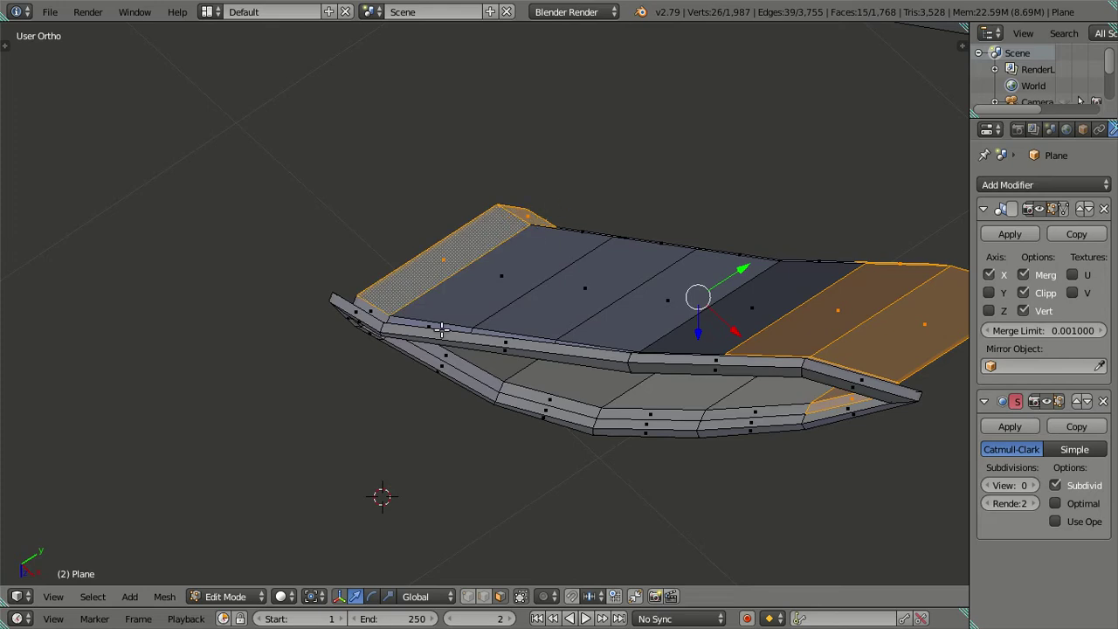
{"action": "scroll", "coordinate": [441, 329], "scroll_direction": "up", "scroll_amount": 2}
{"action": "key", "text": "ctrl+f"}
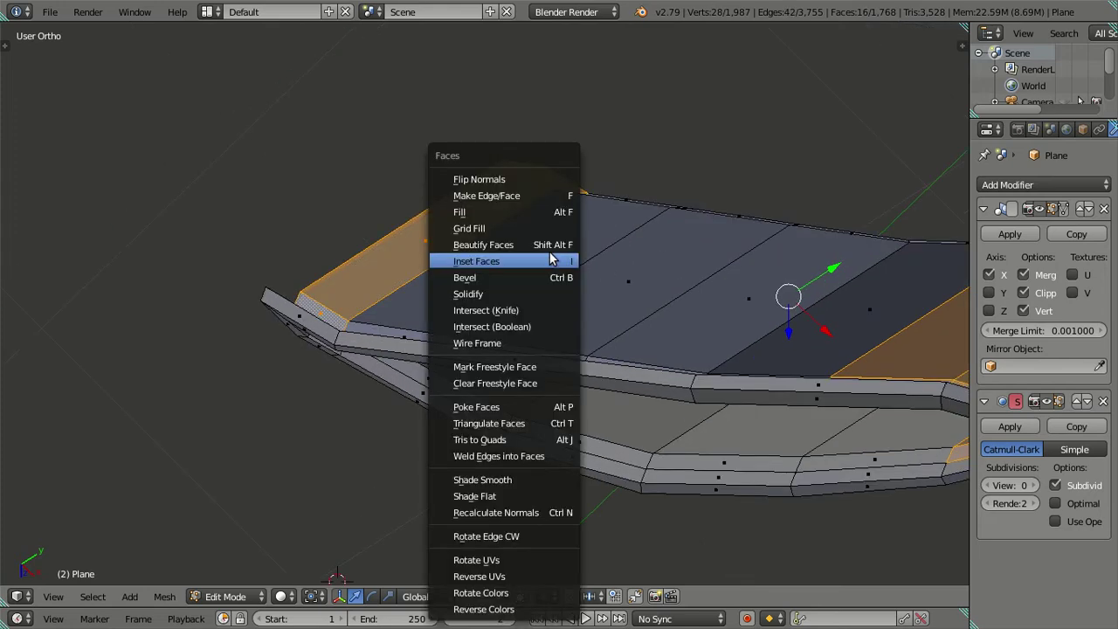
{"action": "left_click", "coordinate": [537, 183]}
Close the remaining gap with Make Edge/Face, then leave and re-enter Edit Mode
{"action": "key", "text": "a"}
{"action": "middle_click_drag", "start_coordinate": [528, 198], "coordinate": [510, 248]}
{"action": "mouse_move", "coordinate": [735, 413]}
{"action": "middle_mouse_down"}
{"action": "mouse_move", "coordinate": [644, 370]}
{"action": "mouse_move", "coordinate": [568, 230]}
{"action": "mouse_move", "coordinate": [524, 366]}
{"action": "mouse_move", "coordinate": [538, 338]}
{"action": "mouse_move", "coordinate": [781, 239]}
{"action": "mouse_move", "coordinate": [667, 174]}
{"action": "middle_mouse_up"}
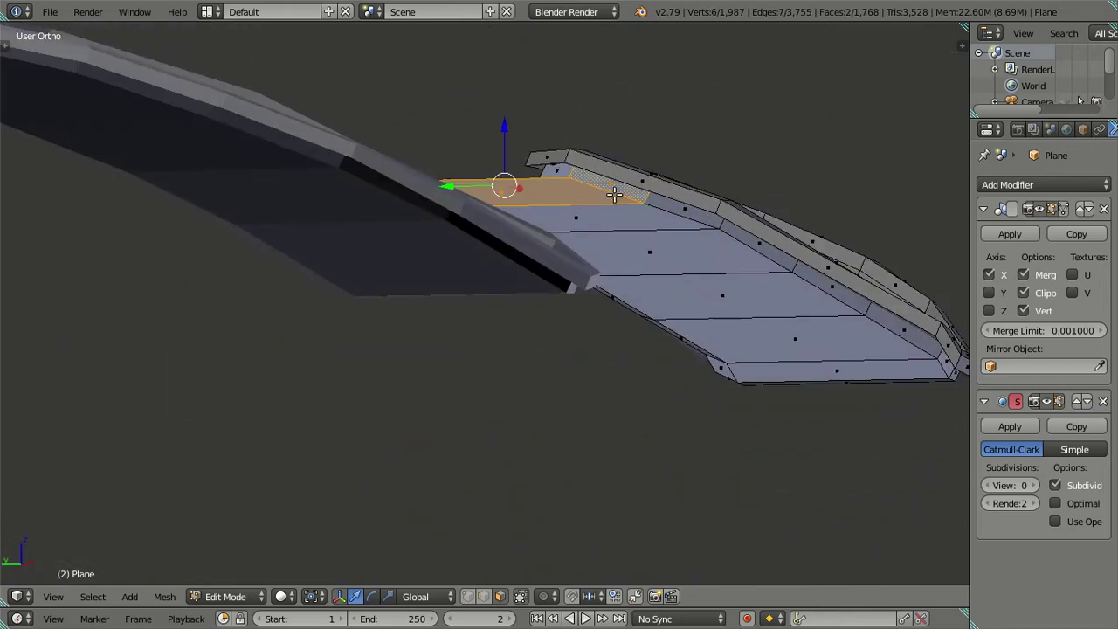
{"action": "key", "text": "ctrl+f"}
{"action": "left_click", "coordinate": [603, 192]}
{"action": "key", "text": "a"}
{"action": "scroll", "coordinate": [607, 204], "scroll_direction": "down", "scroll_amount": 3}
{"action": "mouse_move", "coordinate": [606, 204]}
{"action": "middle_mouse_down"}
{"action": "mouse_move", "coordinate": [602, 251]}
{"action": "mouse_move", "coordinate": [379, 207]}
{"action": "mouse_move", "coordinate": [332, 327]}
{"action": "mouse_move", "coordinate": [376, 401]}
{"action": "mouse_move", "coordinate": [467, 341]}
{"action": "mouse_move", "coordinate": [555, 399]}
{"action": "mouse_move", "coordinate": [491, 310]}
{"action": "mouse_move", "coordinate": [444, 322]}
{"action": "mouse_move", "coordinate": [455, 387]}
{"action": "mouse_move", "coordinate": [509, 422]}
{"action": "mouse_move", "coordinate": [495, 376]}
{"action": "mouse_move", "coordinate": [502, 386]}
{"action": "middle_mouse_up"}
{"action": "scroll", "coordinate": [603, 250], "scroll_direction": "up", "scroll_amount": 3}
{"action": "key", "text": "Tab"}
{"action": "key", "text": "Tab"}
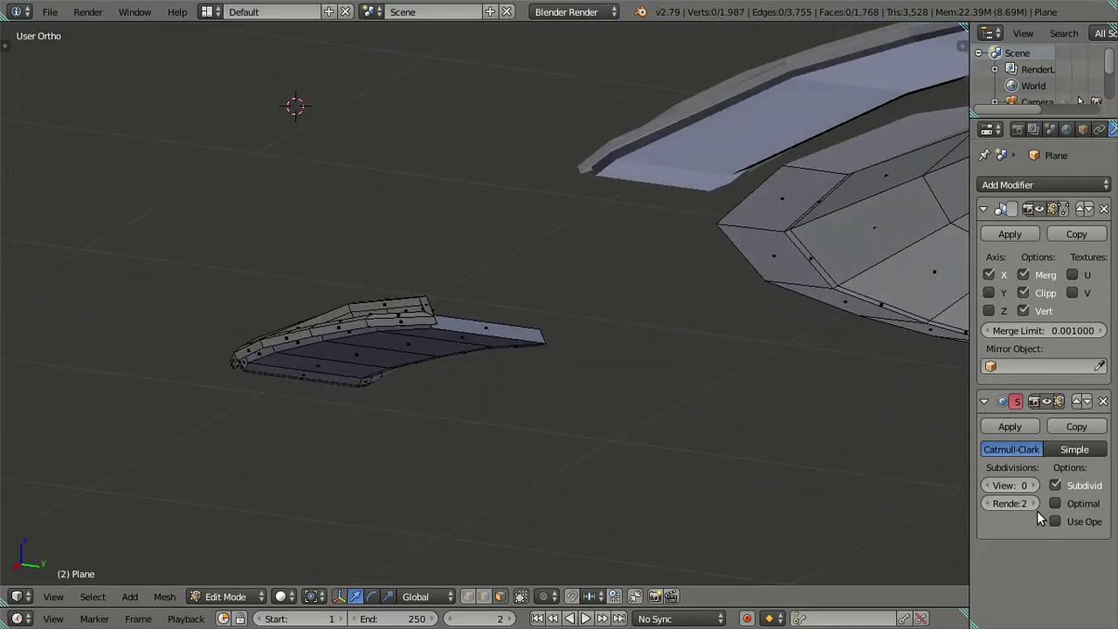
Set the viewport subdivision level to 2 and view the smoothed surround in Object Mode
{"action": "left_click", "coordinate": [1034, 486]}
{"action": "left_click", "coordinate": [1033, 485]}
{"action": "mouse_move", "coordinate": [652, 405]}
{"action": "middle_mouse_down"}
{"action": "mouse_move", "coordinate": [629, 320]}
{"action": "mouse_move", "coordinate": [577, 351]}
{"action": "mouse_move", "coordinate": [637, 387]}
{"action": "mouse_move", "coordinate": [800, 449]}
{"action": "mouse_move", "coordinate": [846, 485]}
{"action": "mouse_move", "coordinate": [868, 442]}
{"action": "mouse_move", "coordinate": [836, 407]}
{"action": "mouse_move", "coordinate": [798, 454]}
{"action": "mouse_move", "coordinate": [766, 471]}
{"action": "mouse_move", "coordinate": [758, 437]}
{"action": "mouse_move", "coordinate": [786, 462]}
{"action": "mouse_move", "coordinate": [774, 448]}
{"action": "middle_mouse_up"}
{"action": "key", "text": "Tab"}
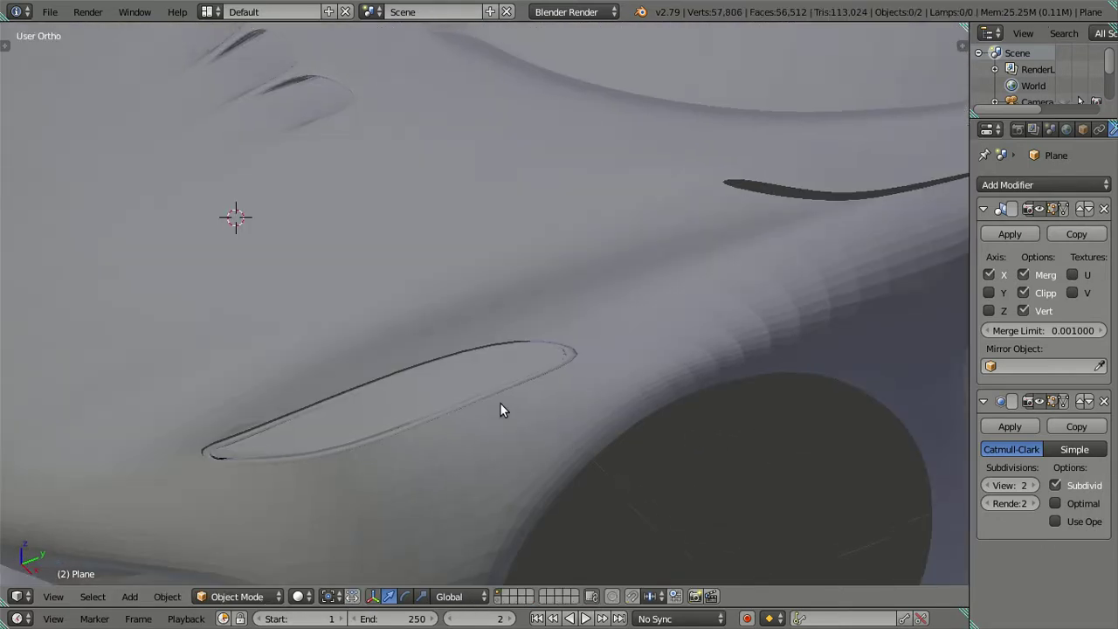
{"action": "mouse_move", "coordinate": [524, 403]}
{"action": "middle_mouse_down"}
{"action": "mouse_move", "coordinate": [574, 407]}
{"action": "mouse_move", "coordinate": [649, 364]}
{"action": "mouse_move", "coordinate": [566, 379]}
{"action": "mouse_move", "coordinate": [542, 402]}
{"action": "mouse_move", "coordinate": [558, 426]}
{"action": "mouse_move", "coordinate": [543, 415]}
{"action": "middle_mouse_up"}
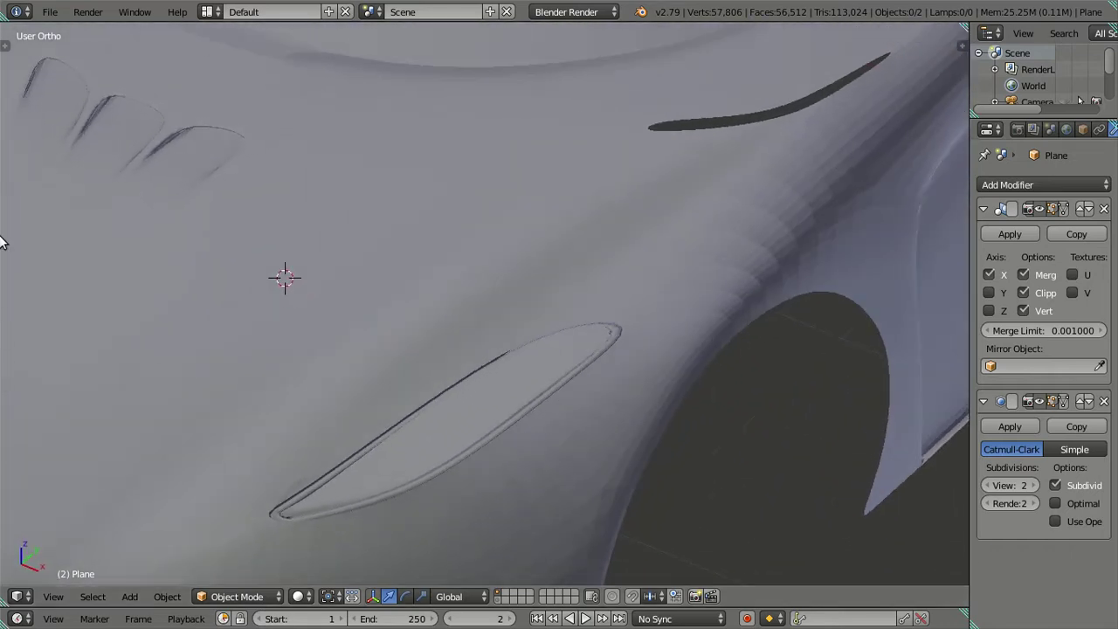
Exit fullscreen, check the headlight photo 05DSC_0542.jpg, close it, and minimize Blender
{"action": "left_click", "coordinate": [134, 11]}
{"action": "left_click", "coordinate": [144, 50]}
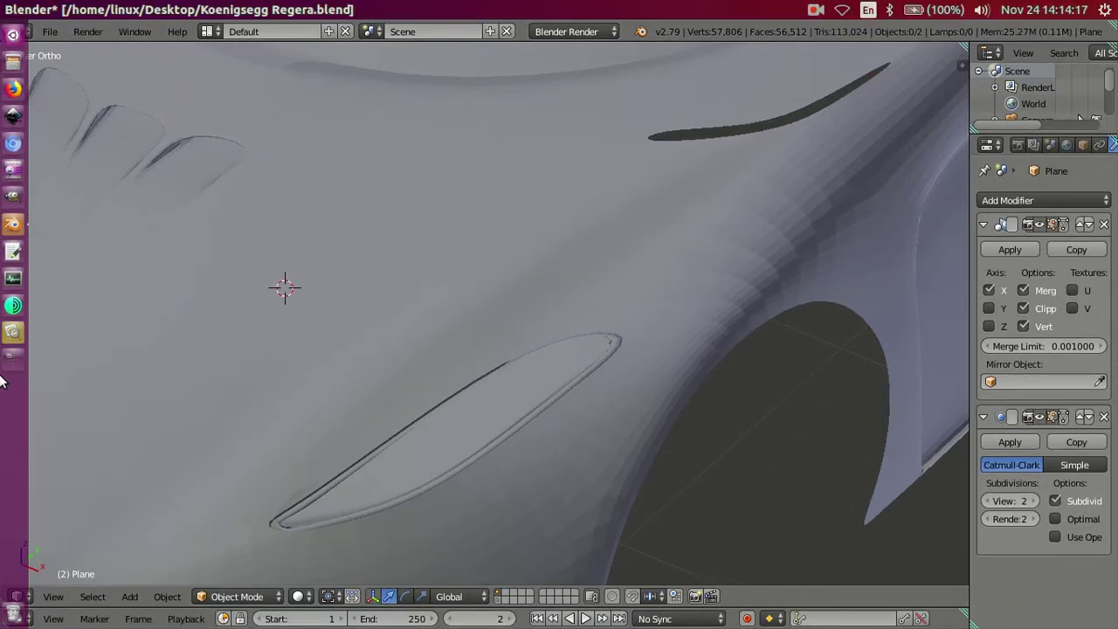
{"action": "left_click", "coordinate": [13, 332]}
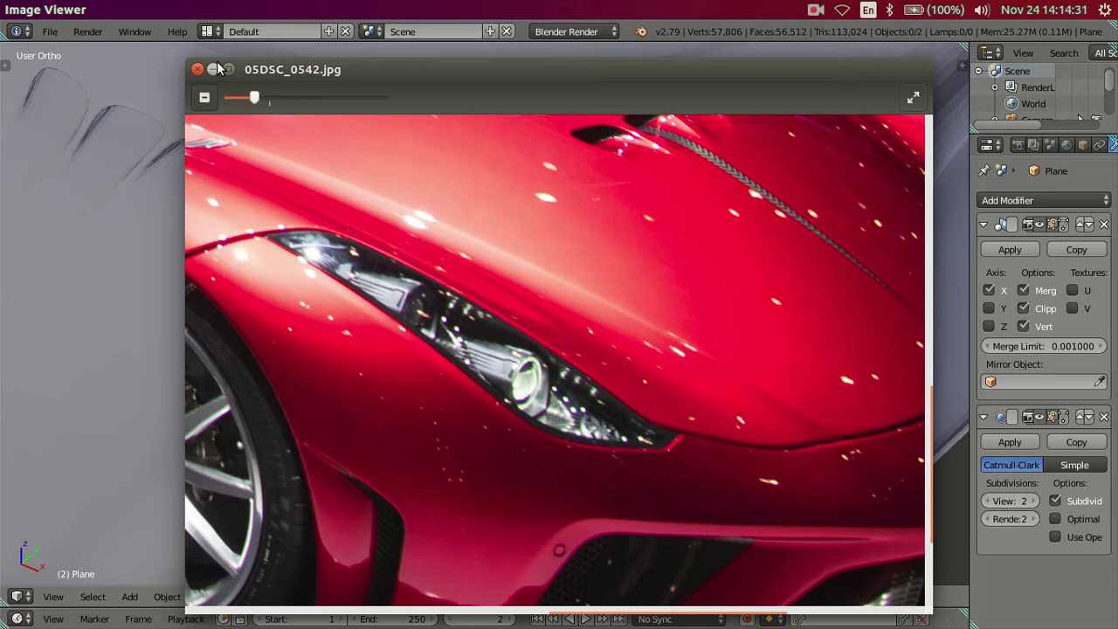
{"action": "left_click", "coordinate": [197, 70]}
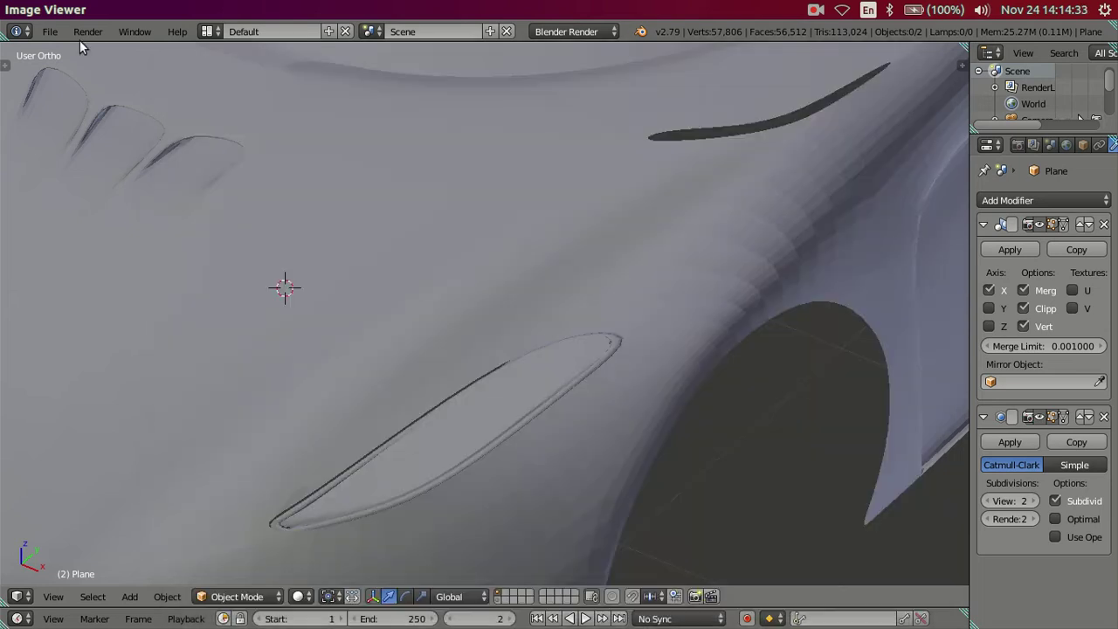
{"action": "left_click", "coordinate": [26, 11]}
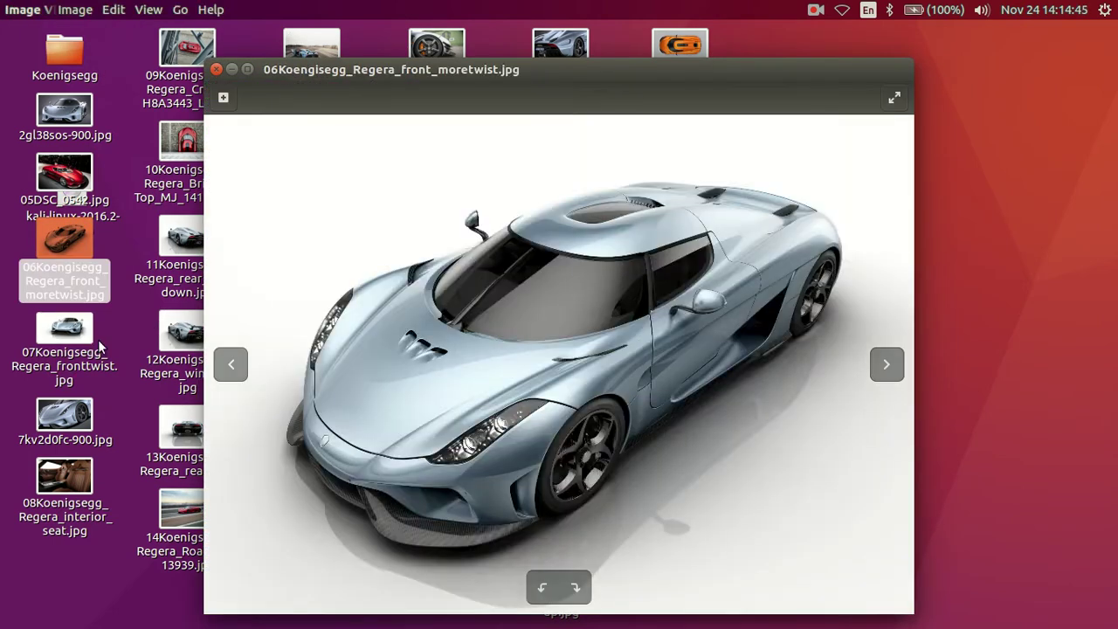
Zoom into the headlight in the 06Koenigsegg_Regera_front_moretwist.jpg photo
{"action": "scroll", "coordinate": [544, 377], "scroll_direction": "up", "scroll_amount": 2}
{"action": "scroll", "coordinate": [561, 414], "scroll_direction": "up", "scroll_amount": 3}
{"action": "scroll", "coordinate": [493, 488], "scroll_direction": "up", "scroll_amount": 1}
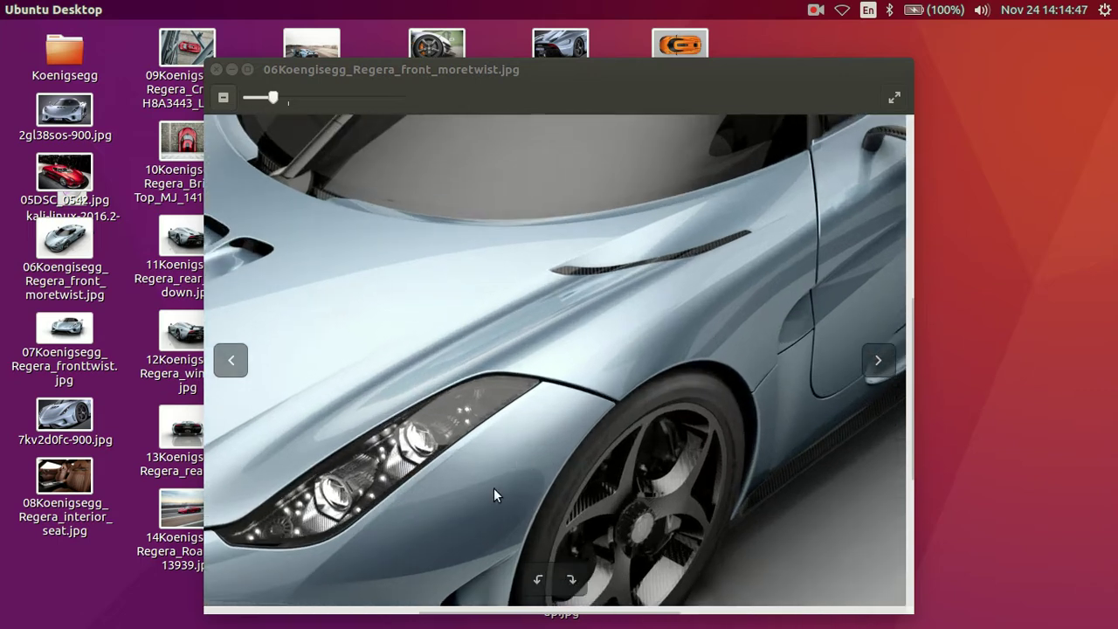
{"action": "scroll", "coordinate": [403, 498], "scroll_direction": "up", "scroll_amount": 1}
{"action": "scroll", "coordinate": [524, 419], "scroll_direction": "up", "scroll_amount": 2}
{"action": "scroll", "coordinate": [665, 339], "scroll_direction": "up", "scroll_amount": 1}
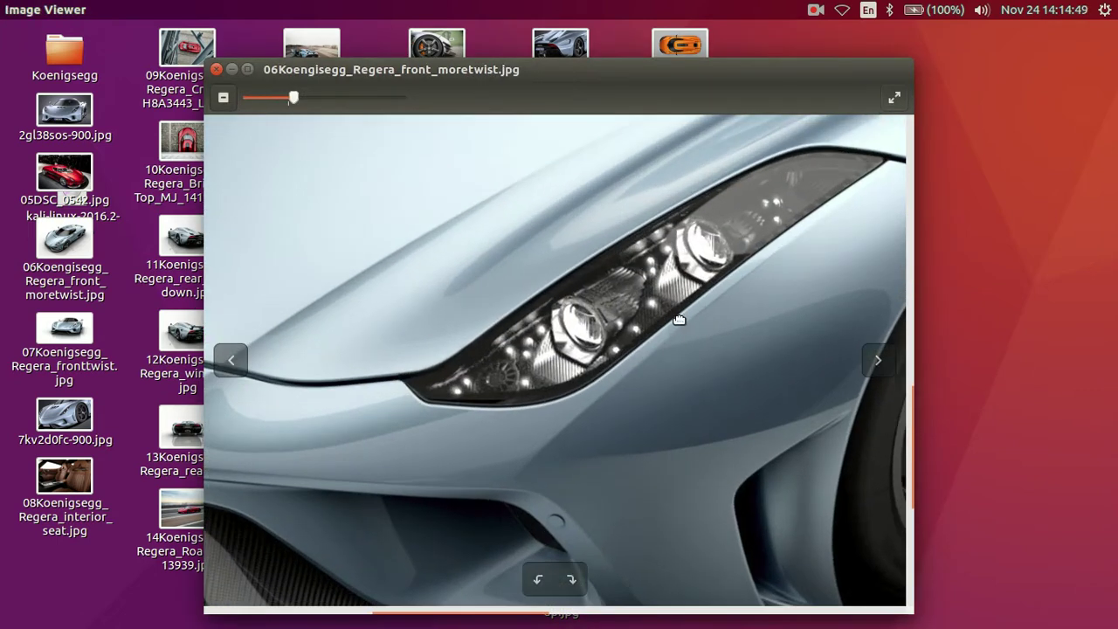
{"action": "scroll", "coordinate": [622, 377], "scroll_direction": "up", "scroll_amount": 1}
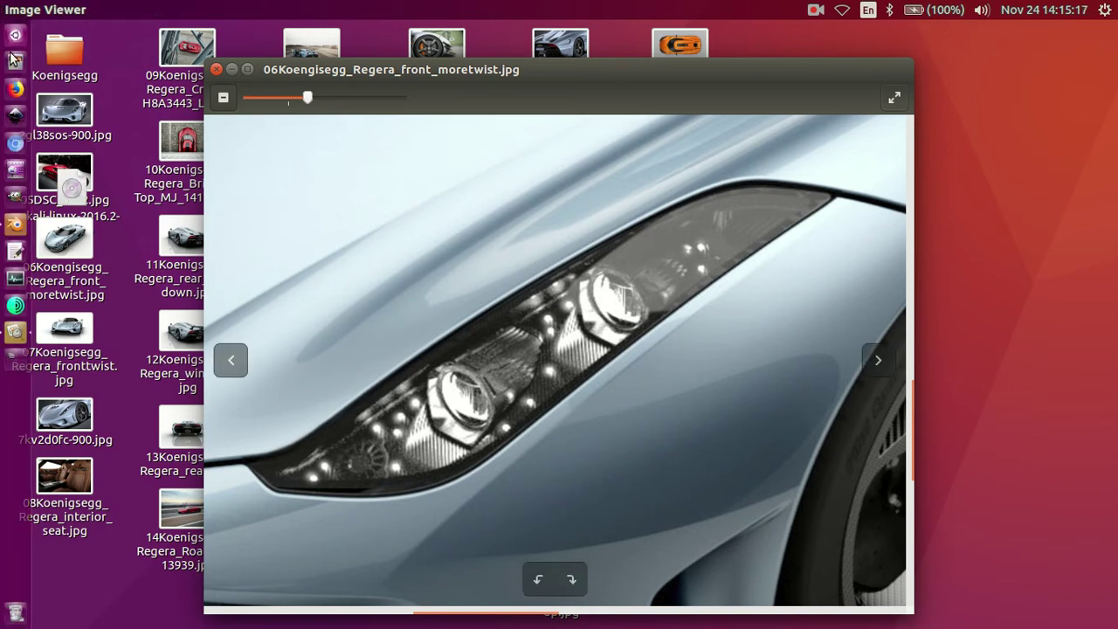
Return to Blender and enter Edit Mode on the car body mesh
{"action": "left_click", "coordinate": [14, 224]}
{"action": "mouse_move", "coordinate": [595, 269]}
{"action": "middle_mouse_down"}
{"action": "mouse_move", "coordinate": [532, 192]}
{"action": "mouse_move", "coordinate": [523, 229]}
{"action": "mouse_move", "coordinate": [553, 255]}
{"action": "mouse_move", "coordinate": [537, 304]}
{"action": "mouse_move", "coordinate": [432, 229]}
{"action": "mouse_move", "coordinate": [474, 302]}
{"action": "mouse_move", "coordinate": [522, 347]}
{"action": "mouse_move", "coordinate": [512, 407]}
{"action": "mouse_move", "coordinate": [524, 407]}
{"action": "middle_mouse_up"}
{"action": "key", "text": "Tab"}
Reveal the hidden body geometry, then select and hide the vent's connected faces
{"action": "key", "text": "alt+h"}
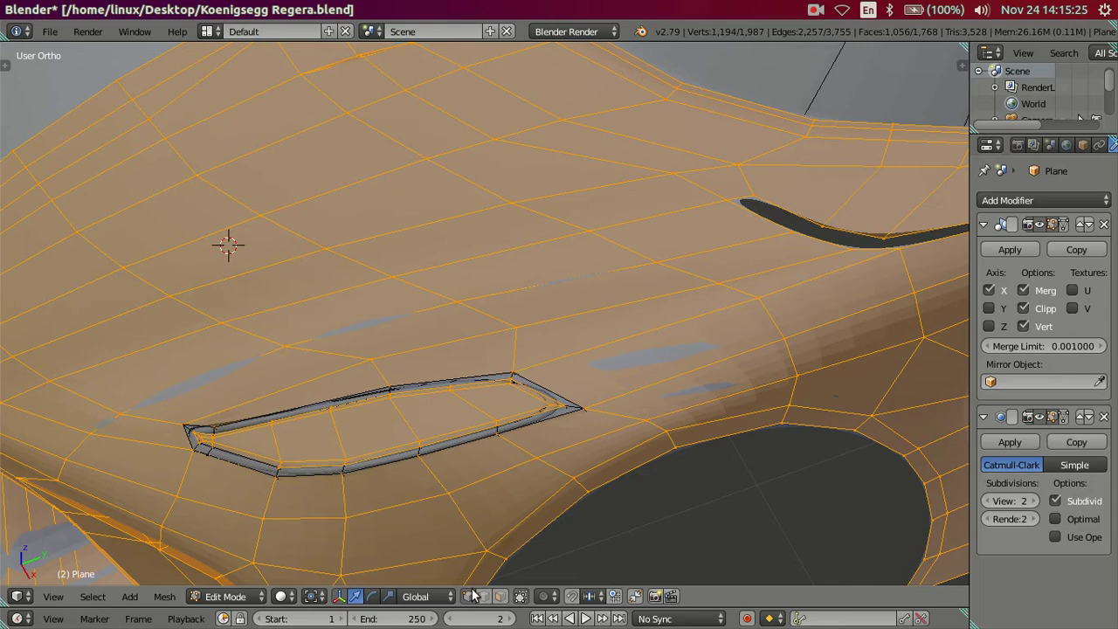
{"action": "key", "text": "a"}
{"action": "mouse_move", "coordinate": [487, 562]}
{"action": "middle_mouse_down"}
{"action": "mouse_move", "coordinate": [512, 407]}
{"action": "mouse_move", "coordinate": [444, 362]}
{"action": "mouse_move", "coordinate": [554, 325]}
{"action": "mouse_move", "coordinate": [599, 341]}
{"action": "mouse_move", "coordinate": [611, 327]}
{"action": "middle_mouse_up"}
{"action": "key", "text": "l"}
{"action": "key", "text": "h"}
{"action": "key", "text": "Tab"}
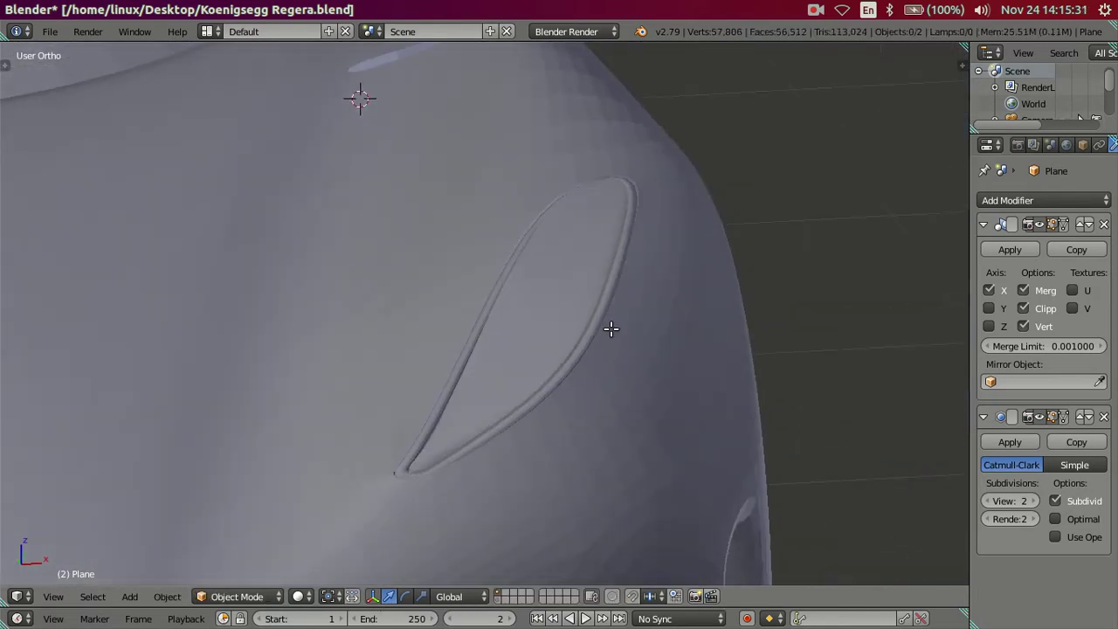
{"action": "key", "text": "Tab"}
From the front view, select and hide the surrounding body mesh, leaving only the vent piece
{"action": "mouse_move", "coordinate": [596, 405]}
{"action": "middle_mouse_down"}
{"action": "mouse_move", "coordinate": [586, 370]}
{"action": "mouse_move", "coordinate": [549, 384]}
{"action": "mouse_move", "coordinate": [506, 452]}
{"action": "mouse_move", "coordinate": [515, 489]}
{"action": "mouse_move", "coordinate": [479, 464]}
{"action": "mouse_move", "coordinate": [454, 498]}
{"action": "mouse_move", "coordinate": [434, 455]}
{"action": "mouse_move", "coordinate": [459, 487]}
{"action": "mouse_move", "coordinate": [547, 417]}
{"action": "mouse_move", "coordinate": [599, 457]}
{"action": "mouse_move", "coordinate": [591, 386]}
{"action": "middle_mouse_up"}
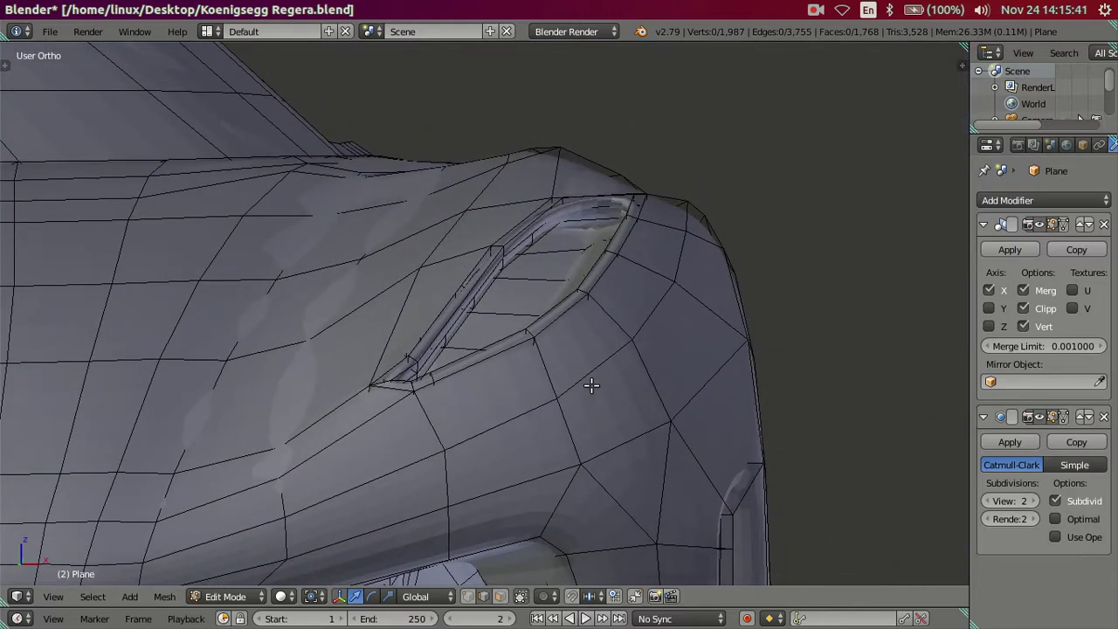
{"action": "key", "text": "KP_1"}
{"action": "mouse_move", "coordinate": [574, 310]}
{"action": "middle_mouse_down"}
{"action": "mouse_move", "coordinate": [606, 352]}
{"action": "mouse_move", "coordinate": [605, 432]}
{"action": "mouse_move", "coordinate": [512, 424]}
{"action": "mouse_move", "coordinate": [454, 376]}
{"action": "mouse_move", "coordinate": [406, 366]}
{"action": "mouse_move", "coordinate": [400, 348]}
{"action": "mouse_move", "coordinate": [469, 434]}
{"action": "mouse_move", "coordinate": [479, 400]}
{"action": "mouse_move", "coordinate": [571, 393]}
{"action": "mouse_move", "coordinate": [524, 287]}
{"action": "mouse_move", "coordinate": [392, 276]}
{"action": "mouse_move", "coordinate": [449, 307]}
{"action": "mouse_move", "coordinate": [434, 367]}
{"action": "mouse_move", "coordinate": [375, 379]}
{"action": "mouse_move", "coordinate": [300, 355]}
{"action": "mouse_move", "coordinate": [405, 350]}
{"action": "middle_mouse_up"}
{"action": "key", "text": "l"}
{"action": "key", "text": "h"}
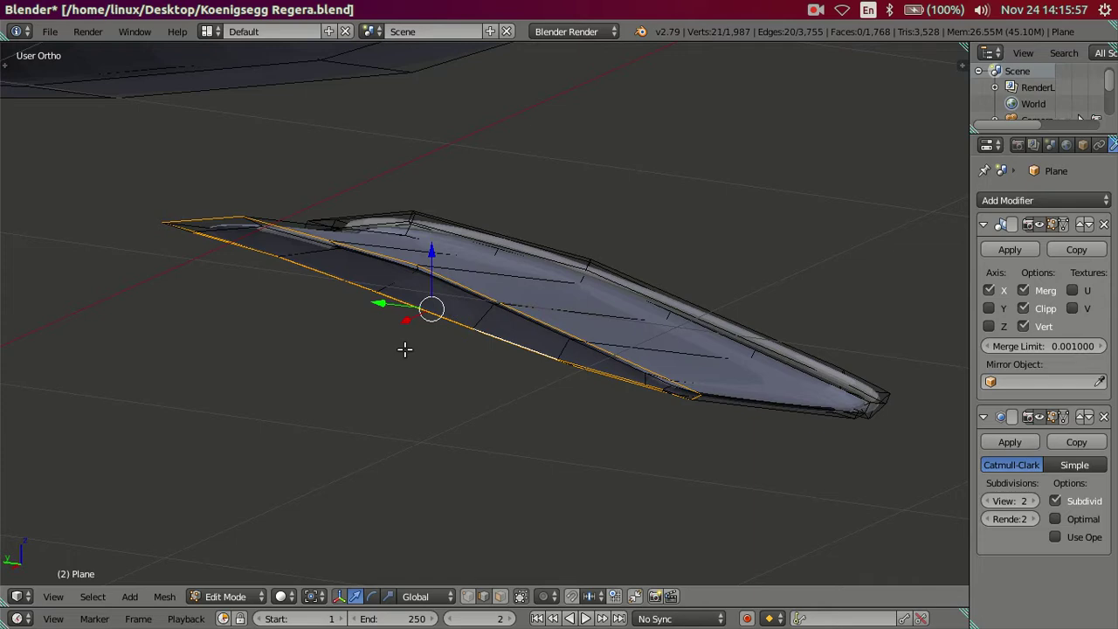
Select the vent's lower edge loop and shift it slightly along the X axis
{"action": "scroll", "coordinate": [404, 349], "scroll_direction": "up", "scroll_amount": 3}
{"action": "scroll", "coordinate": [794, 405], "scroll_direction": "up", "scroll_amount": 2}
{"action": "scroll", "coordinate": [736, 420], "scroll_direction": "up", "scroll_amount": 2}
{"action": "right_click", "coordinate": [715, 417], "text": "alt+shift"}
{"action": "mouse_move", "coordinate": [715, 416]}
{"action": "middle_mouse_down"}
{"action": "mouse_move", "coordinate": [754, 332]}
{"action": "mouse_move", "coordinate": [771, 207]}
{"action": "mouse_move", "coordinate": [642, 267]}
{"action": "mouse_move", "coordinate": [654, 198]}
{"action": "mouse_move", "coordinate": [604, 296]}
{"action": "mouse_move", "coordinate": [614, 317]}
{"action": "mouse_move", "coordinate": [589, 369]}
{"action": "mouse_move", "coordinate": [424, 248]}
{"action": "mouse_move", "coordinate": [341, 354]}
{"action": "mouse_move", "coordinate": [219, 354]}
{"action": "mouse_move", "coordinate": [218, 324]}
{"action": "middle_mouse_up"}
{"action": "key", "text": "a"}
{"action": "mouse_move", "coordinate": [218, 254]}
{"action": "middle_mouse_down"}
{"action": "mouse_move", "coordinate": [294, 324]}
{"action": "mouse_move", "coordinate": [404, 333]}
{"action": "middle_mouse_up"}
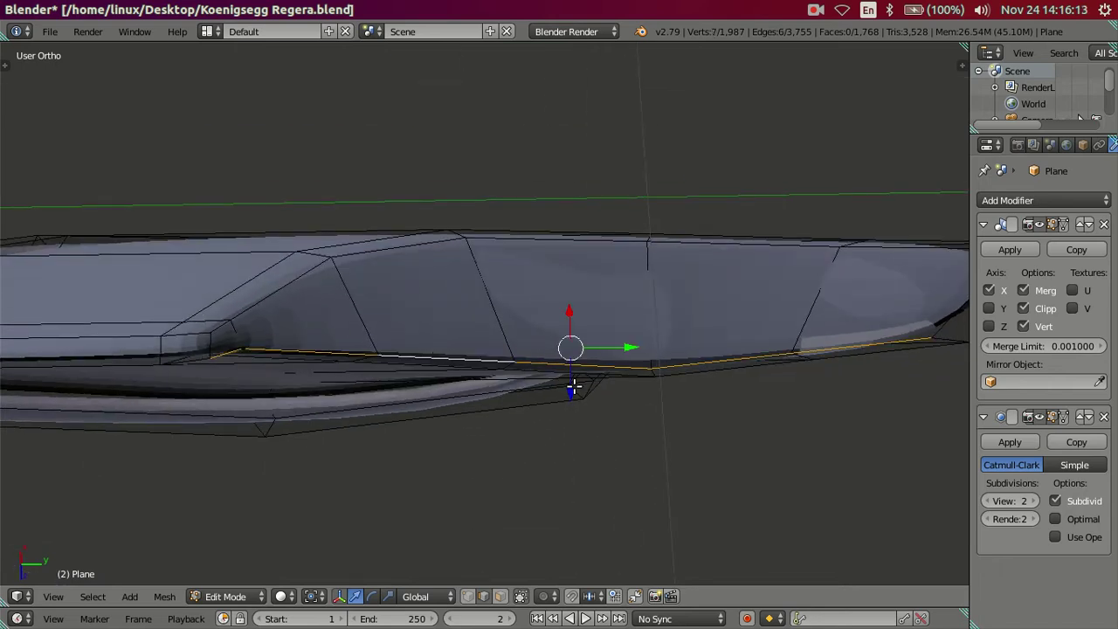
{"action": "key", "text": "g"}
{"action": "key", "text": "x"}
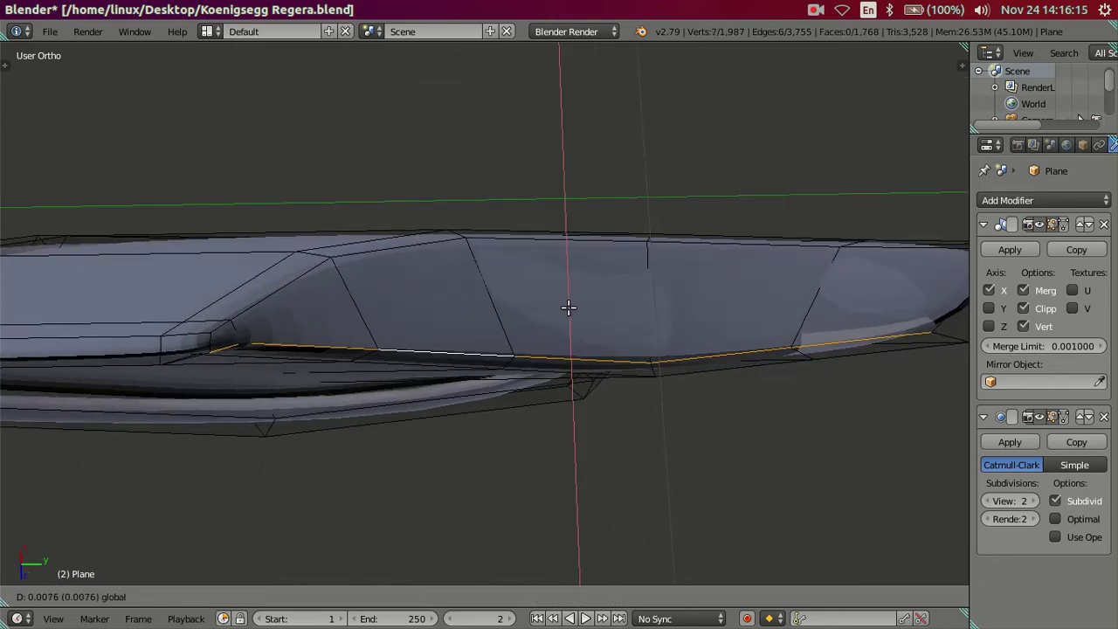
{"action": "left_click", "coordinate": [570, 306]}
{"action": "mouse_move", "coordinate": [569, 307]}
{"action": "middle_mouse_down"}
{"action": "mouse_move", "coordinate": [592, 289]}
{"action": "mouse_move", "coordinate": [606, 392]}
{"action": "mouse_move", "coordinate": [632, 459]}
{"action": "mouse_move", "coordinate": [749, 476]}
{"action": "mouse_move", "coordinate": [757, 410]}
{"action": "mouse_move", "coordinate": [711, 339]}
{"action": "mouse_move", "coordinate": [599, 240]}
{"action": "mouse_move", "coordinate": [294, 175]}
{"action": "mouse_move", "coordinate": [311, 167]}
{"action": "middle_mouse_up"}
Edit the fin on the car body and flip its face normals
{"action": "scroll", "coordinate": [311, 167], "scroll_direction": "up", "scroll_amount": 1}
{"action": "scroll", "coordinate": [338, 239], "scroll_direction": "up", "scroll_amount": 1}
{"action": "scroll", "coordinate": [418, 275], "scroll_direction": "up", "scroll_amount": 2}
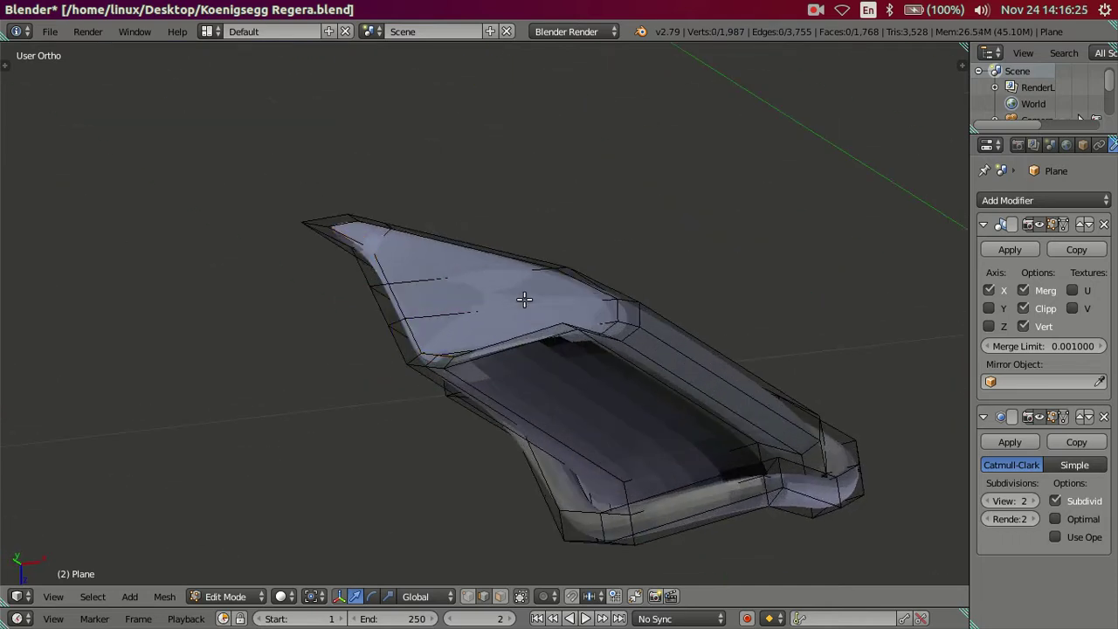
{"action": "scroll", "coordinate": [562, 369], "scroll_direction": "down", "scroll_amount": 2}
{"action": "key", "text": "Tab"}
{"action": "scroll", "coordinate": [563, 377], "scroll_direction": "up", "scroll_amount": 5}
{"action": "mouse_move", "coordinate": [563, 378]}
{"action": "middle_mouse_down"}
{"action": "mouse_move", "coordinate": [501, 238]}
{"action": "mouse_move", "coordinate": [444, 197]}
{"action": "mouse_move", "coordinate": [199, 574]}
{"action": "middle_mouse_up"}
{"action": "mouse_move", "coordinate": [836, 353]}
{"action": "middle_mouse_down"}
{"action": "mouse_move", "coordinate": [611, 341]}
{"action": "mouse_move", "coordinate": [502, 227]}
{"action": "mouse_move", "coordinate": [400, 232]}
{"action": "mouse_move", "coordinate": [365, 281]}
{"action": "mouse_move", "coordinate": [364, 324]}
{"action": "mouse_move", "coordinate": [344, 300]}
{"action": "mouse_move", "coordinate": [621, 413]}
{"action": "mouse_move", "coordinate": [537, 419]}
{"action": "mouse_move", "coordinate": [569, 356]}
{"action": "middle_mouse_up"}
{"action": "key", "text": "Tab"}
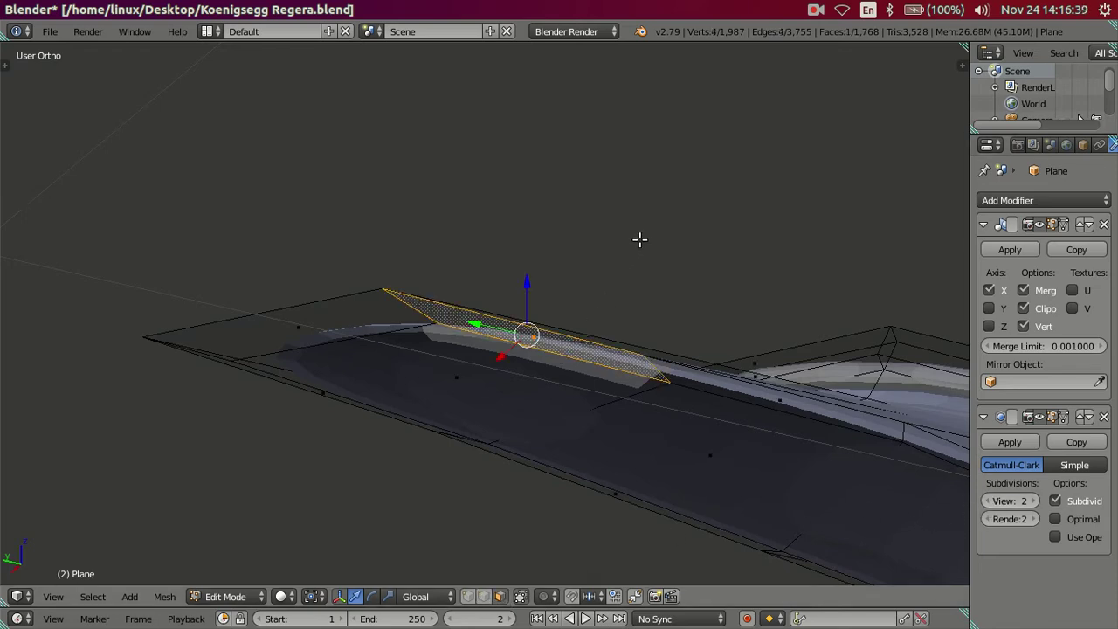
{"action": "key", "text": "ctrl+f"}
{"action": "left_click", "coordinate": [626, 182]}
{"action": "mouse_move", "coordinate": [592, 304]}
{"action": "middle_mouse_down"}
{"action": "mouse_move", "coordinate": [616, 405]}
{"action": "mouse_move", "coordinate": [646, 401]}
{"action": "mouse_move", "coordinate": [658, 312]}
{"action": "mouse_move", "coordinate": [783, 332]}
{"action": "mouse_move", "coordinate": [490, 381]}
{"action": "mouse_move", "coordinate": [628, 429]}
{"action": "mouse_move", "coordinate": [701, 547]}
{"action": "mouse_move", "coordinate": [569, 4]}
{"action": "middle_mouse_up"}
{"action": "key", "text": "Tab"}
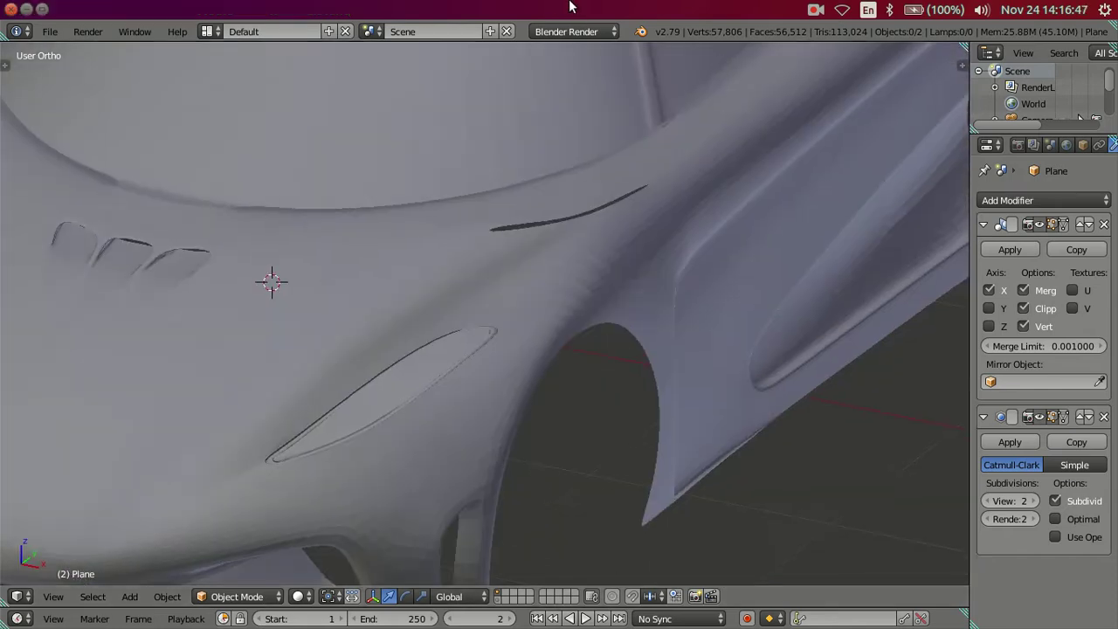
Drop the viewport subdivision level to 0 and inspect the faceted vent piece in Edit Mode
{"action": "mouse_move", "coordinate": [472, 367]}
{"action": "middle_mouse_down"}
{"action": "mouse_move", "coordinate": [554, 319]}
{"action": "mouse_move", "coordinate": [745, 492]}
{"action": "middle_mouse_up"}
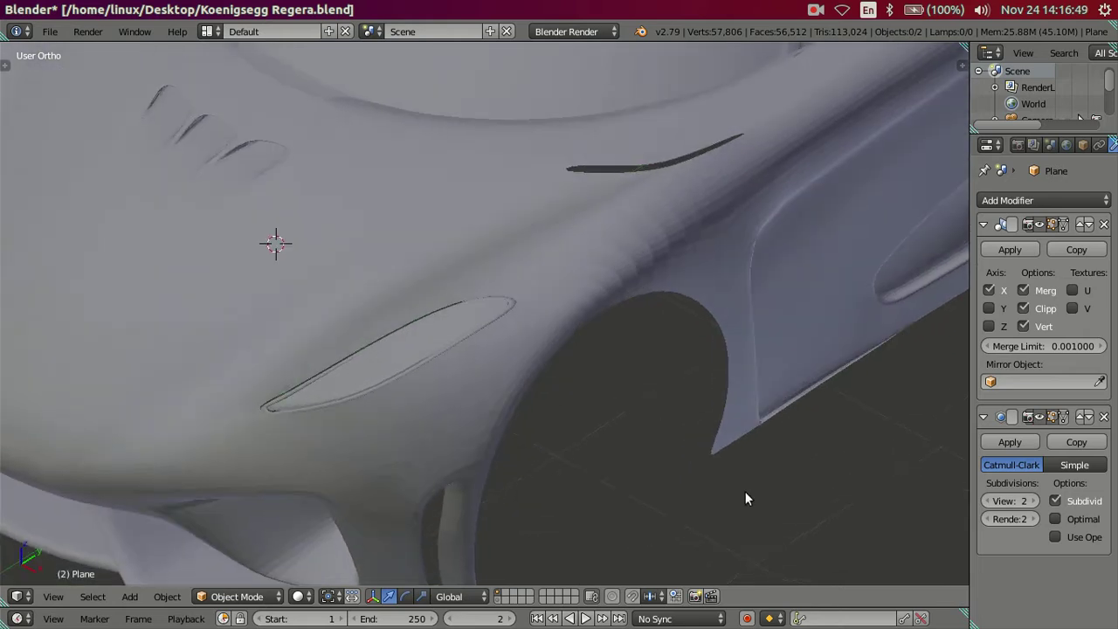
{"action": "double_click", "coordinate": [986, 499]}
{"action": "mouse_move", "coordinate": [626, 425]}
{"action": "middle_mouse_down"}
{"action": "mouse_move", "coordinate": [501, 270]}
{"action": "mouse_move", "coordinate": [467, 317]}
{"action": "mouse_move", "coordinate": [465, 343]}
{"action": "mouse_move", "coordinate": [507, 345]}
{"action": "mouse_move", "coordinate": [526, 274]}
{"action": "mouse_move", "coordinate": [615, 284]}
{"action": "mouse_move", "coordinate": [592, 287]}
{"action": "mouse_move", "coordinate": [550, 324]}
{"action": "mouse_move", "coordinate": [601, 252]}
{"action": "mouse_move", "coordinate": [619, 262]}
{"action": "mouse_move", "coordinate": [590, 240]}
{"action": "middle_mouse_up"}
{"action": "key", "text": "Tab"}
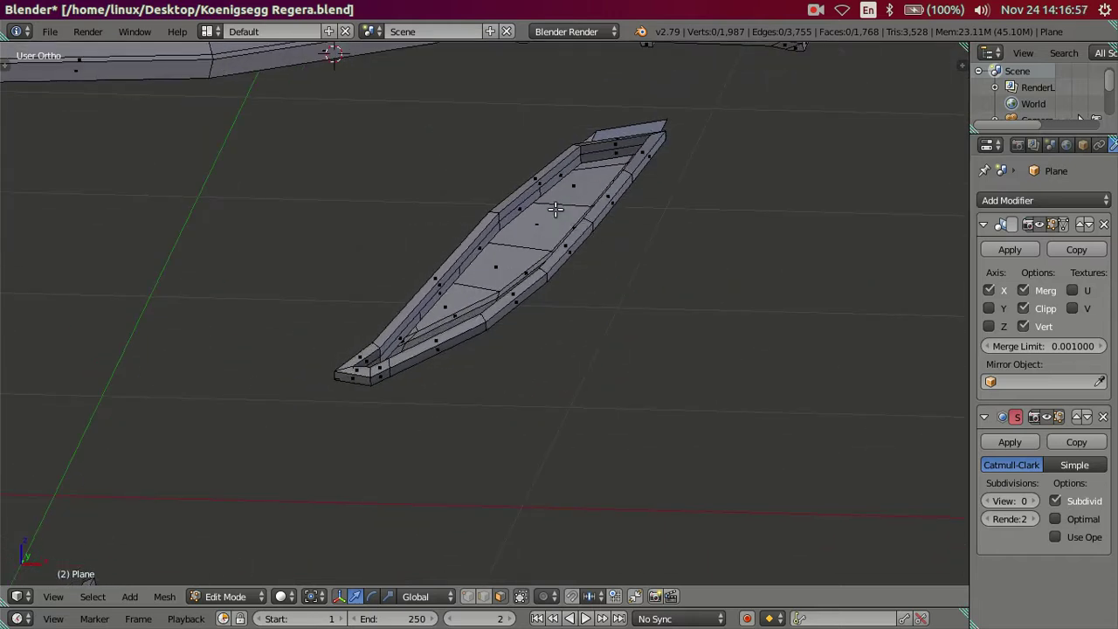
{"action": "mouse_move", "coordinate": [544, 225]}
{"action": "middle_mouse_down"}
{"action": "mouse_move", "coordinate": [609, 215]}
{"action": "mouse_move", "coordinate": [602, 182]}
{"action": "mouse_move", "coordinate": [596, 215]}
{"action": "mouse_move", "coordinate": [578, 229]}
{"action": "middle_mouse_up"}
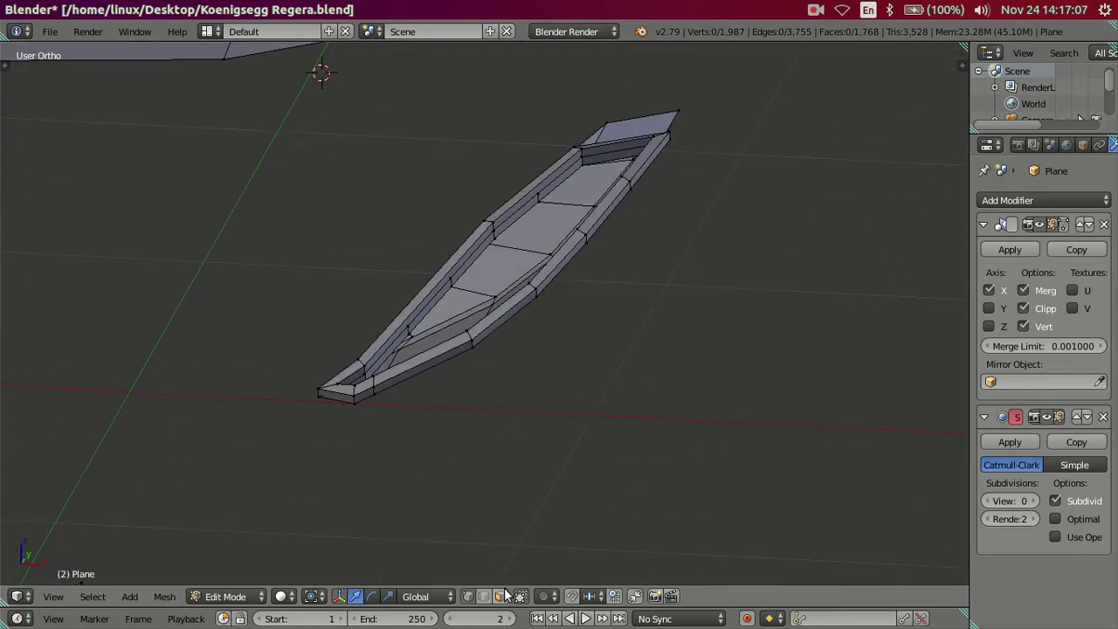
{"action": "mouse_move", "coordinate": [518, 343]}
{"action": "middle_mouse_down"}
{"action": "mouse_move", "coordinate": [541, 307]}
{"action": "mouse_move", "coordinate": [546, 317]}
{"action": "middle_mouse_up"}
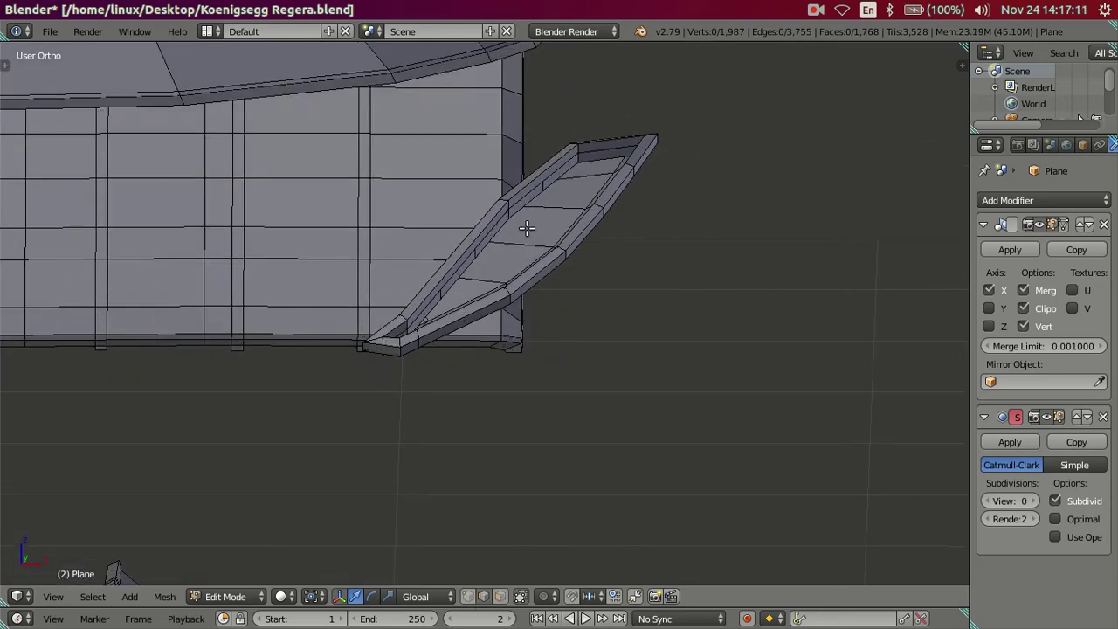
{"action": "mouse_move", "coordinate": [691, 292]}
{"action": "middle_mouse_down"}
{"action": "mouse_move", "coordinate": [683, 299]}
{"action": "mouse_move", "coordinate": [698, 301]}
{"action": "middle_mouse_up"}
{"action": "middle_click_drag", "start_coordinate": [594, 222], "coordinate": [631, 266]}
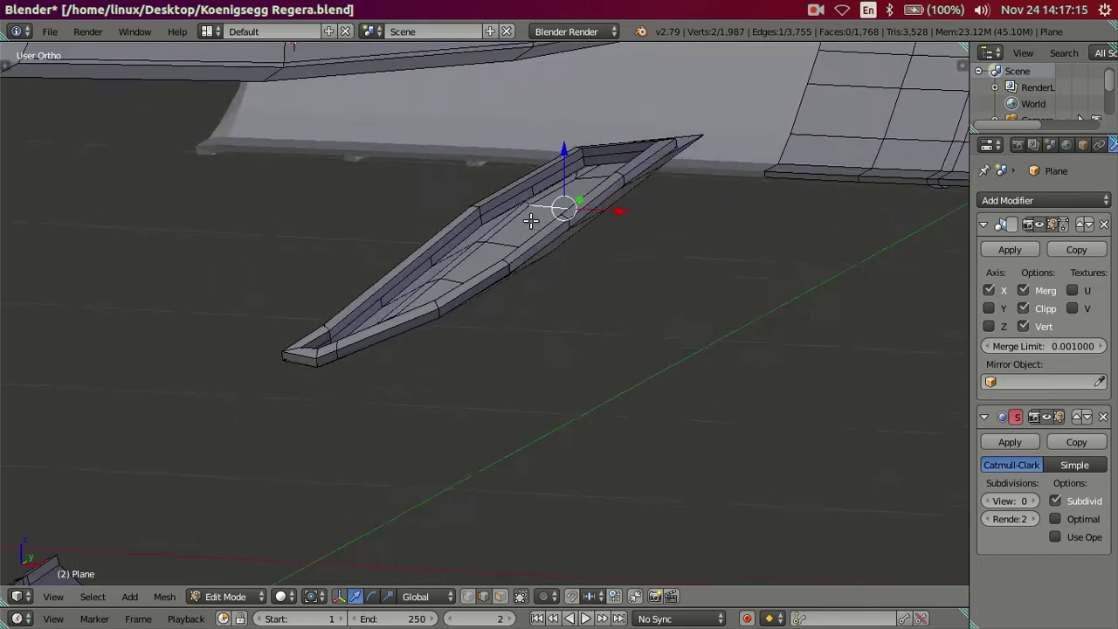
Snap the 3D cursor to the selected vent vertex and show the tool shelf
{"action": "key", "text": "shift+s"}
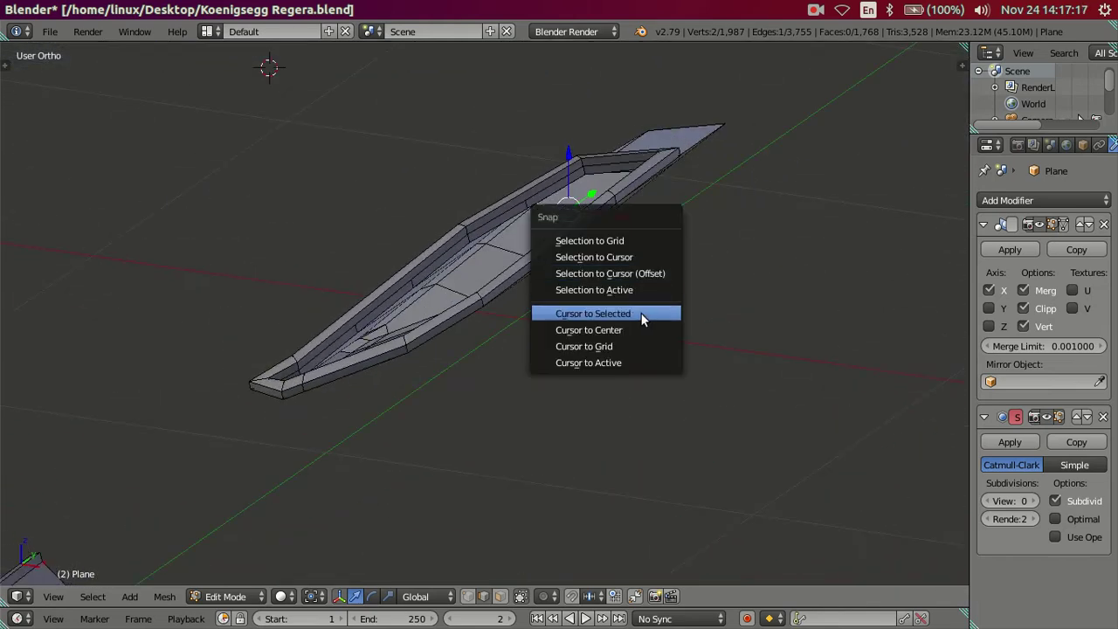
{"action": "left_click", "coordinate": [642, 314]}
{"action": "scroll", "coordinate": [400, 297], "scroll_direction": "down", "scroll_amount": 4}
{"action": "scroll", "coordinate": [494, 290], "scroll_direction": "down", "scroll_amount": 3}
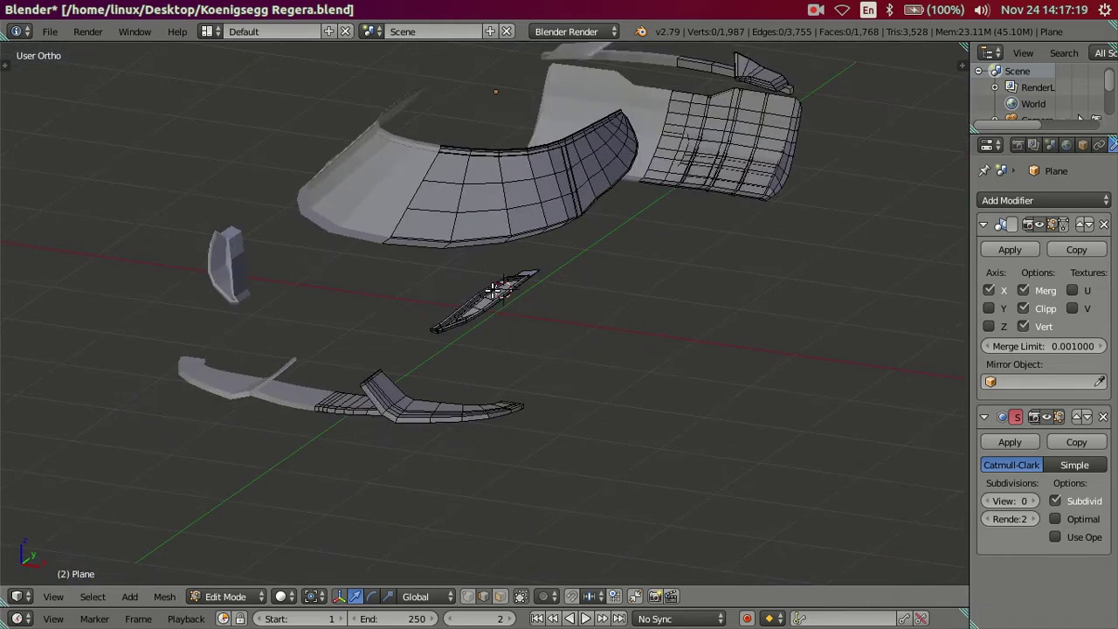
{"action": "key", "text": "t"}
{"action": "scroll", "coordinate": [536, 338], "scroll_direction": "up", "scroll_amount": 1}
{"action": "scroll", "coordinate": [481, 387], "scroll_direction": "up", "scroll_amount": 1}
{"action": "scroll", "coordinate": [529, 382], "scroll_direction": "up", "scroll_amount": 2}
{"action": "scroll", "coordinate": [485, 268], "scroll_direction": "down", "scroll_amount": 6}
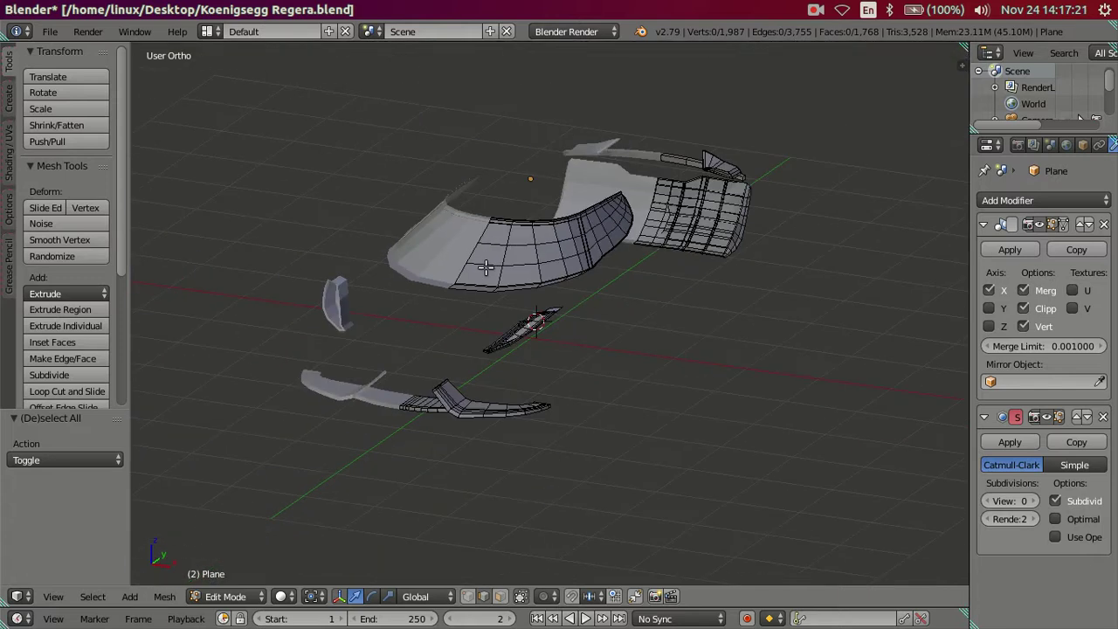
Hide the body pieces, switch to wireframe, and isolate the small piece in local view
{"action": "key", "text": "l"}
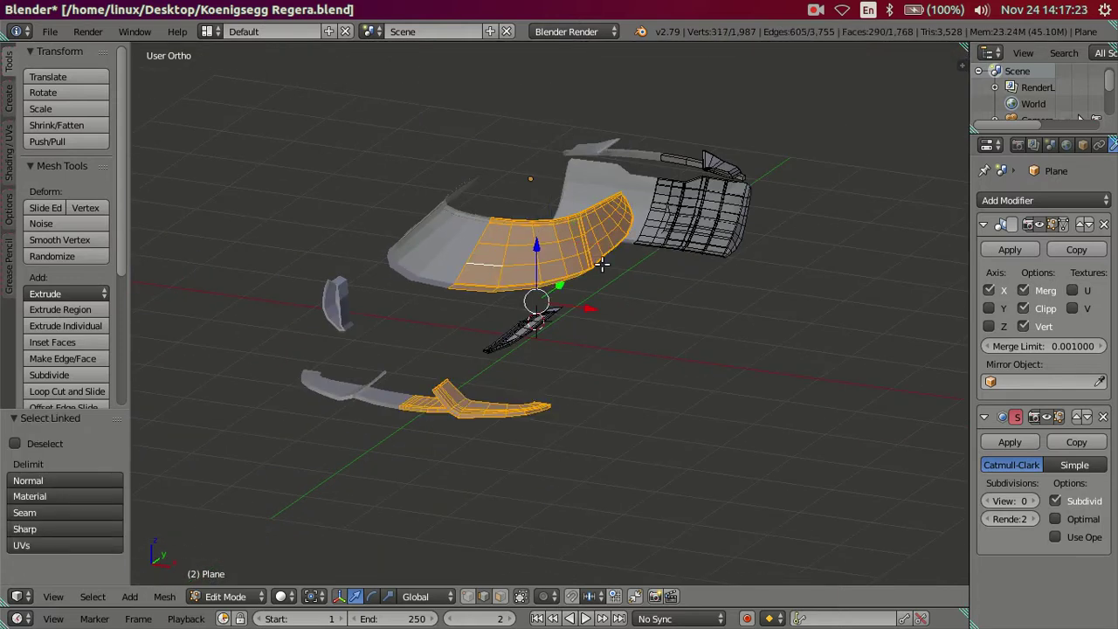
{"action": "key", "text": "l"}
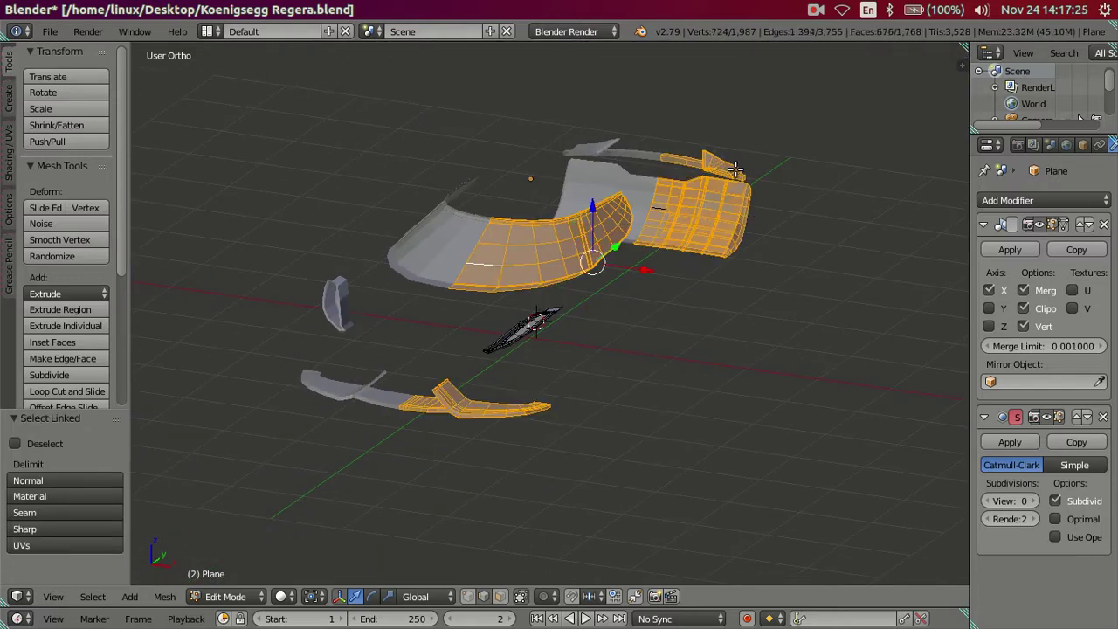
{"action": "key", "text": "h"}
{"action": "scroll", "coordinate": [668, 219], "scroll_direction": "up", "scroll_amount": 2}
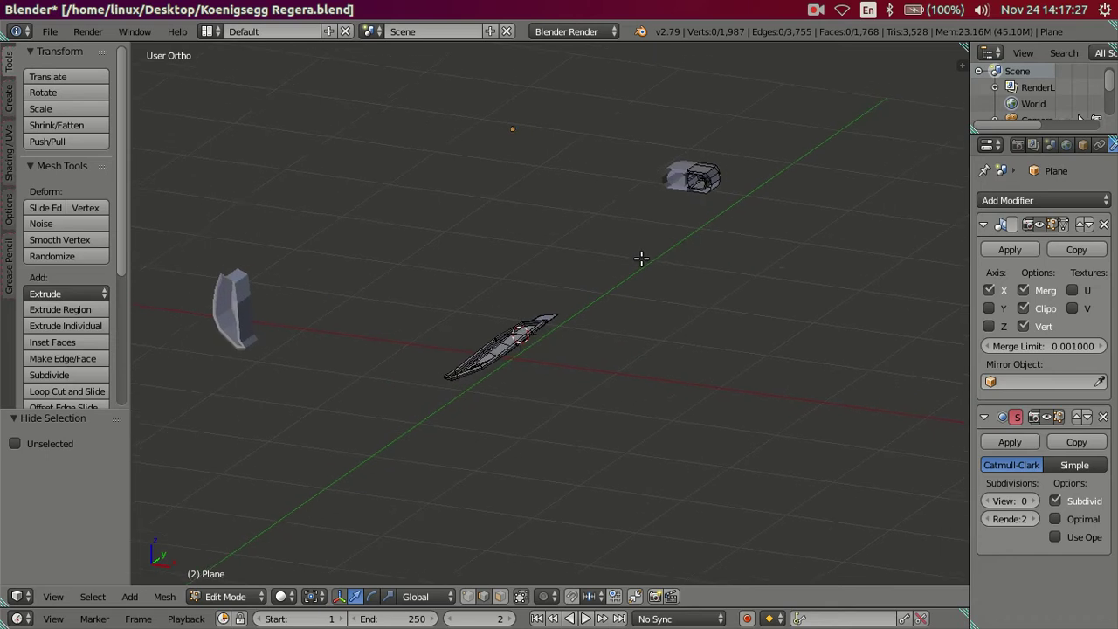
{"action": "middle_click_drag", "start_coordinate": [641, 256], "coordinate": [565, 299], "text": "shift"}
{"action": "key", "text": "z"}
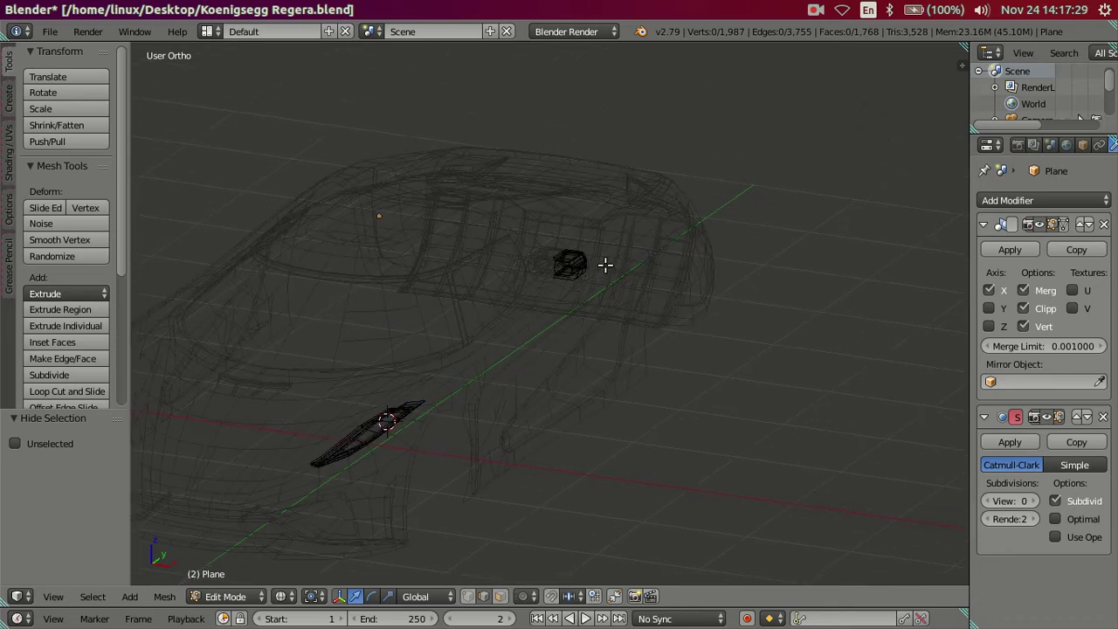
{"action": "key", "text": "l"}
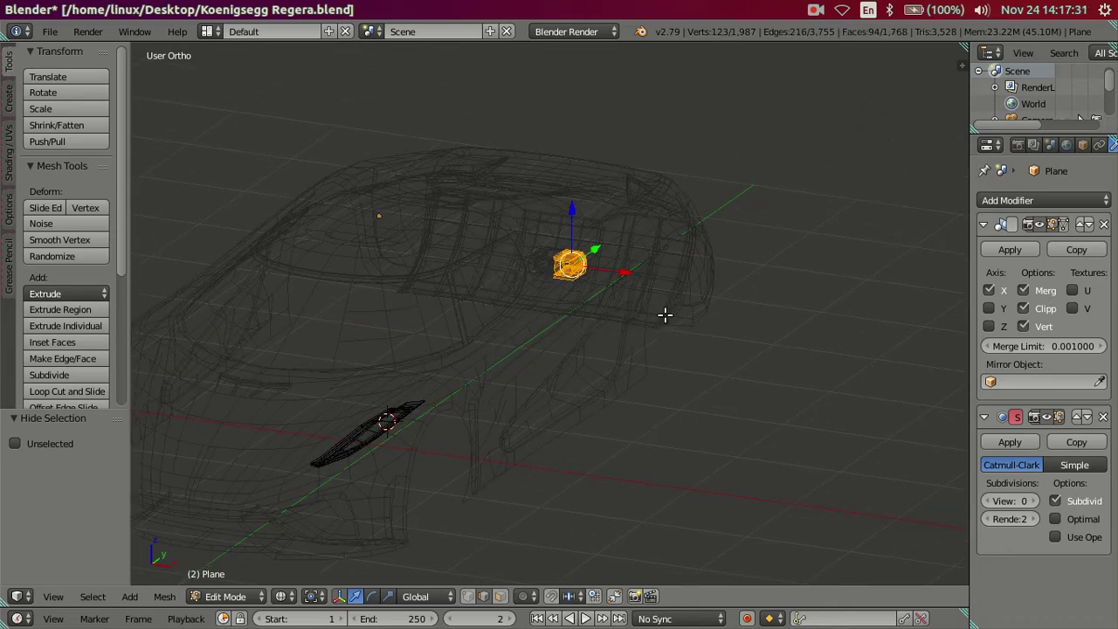
{"action": "key", "text": "KP_Divide"}
{"action": "scroll", "coordinate": [576, 284], "scroll_direction": "up", "scroll_amount": 1}
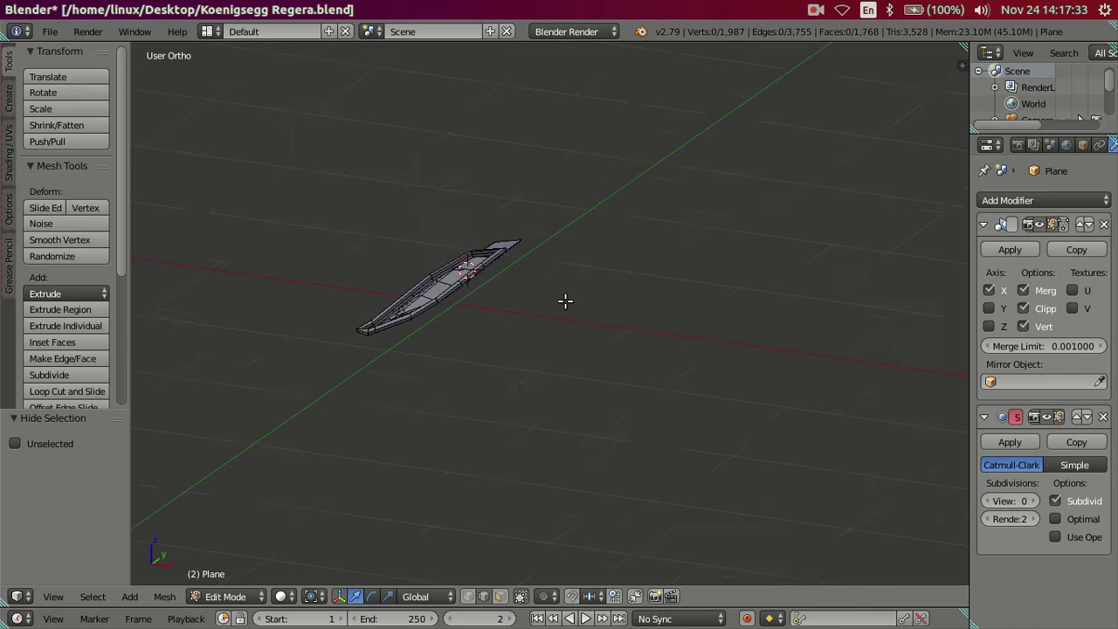
{"action": "scroll", "coordinate": [564, 302], "scroll_direction": "up", "scroll_amount": 2}
{"action": "key", "text": "shift+a"}
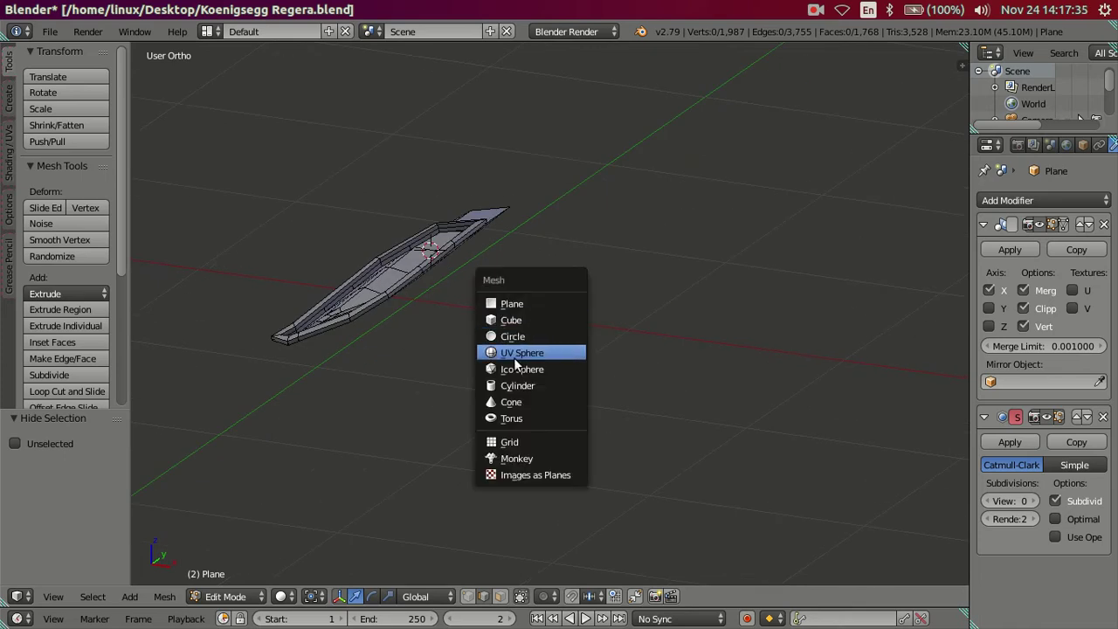
Add a six-sided circle at the 3D cursor and rotate it 90° about X
{"action": "left_click", "coordinate": [517, 337]}
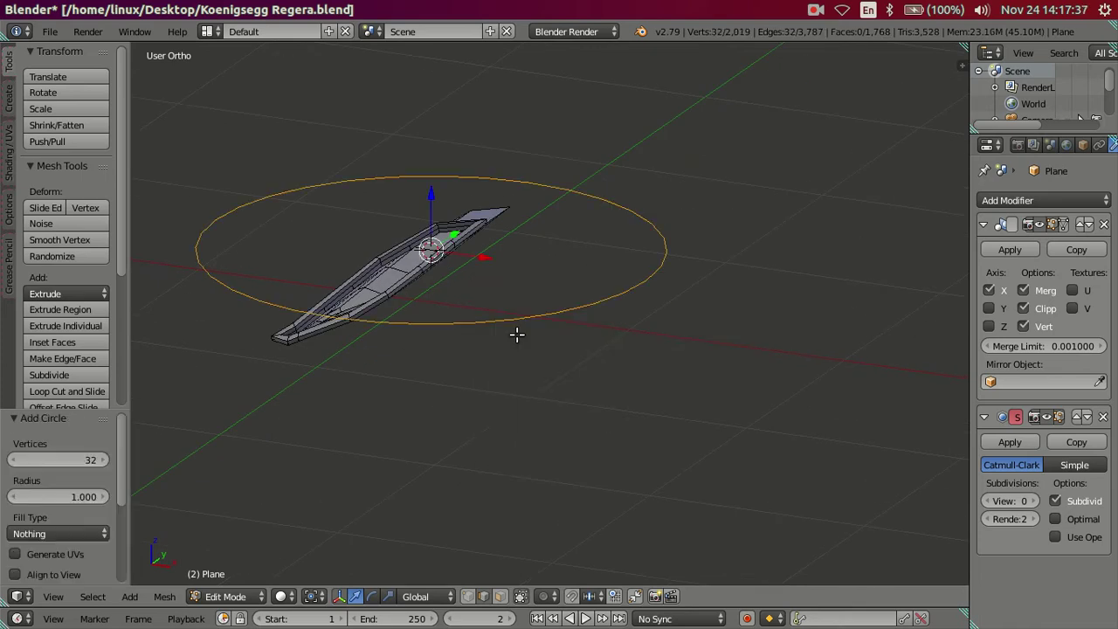
{"action": "middle_click_drag", "start_coordinate": [402, 381], "coordinate": [506, 385], "text": "shift"}
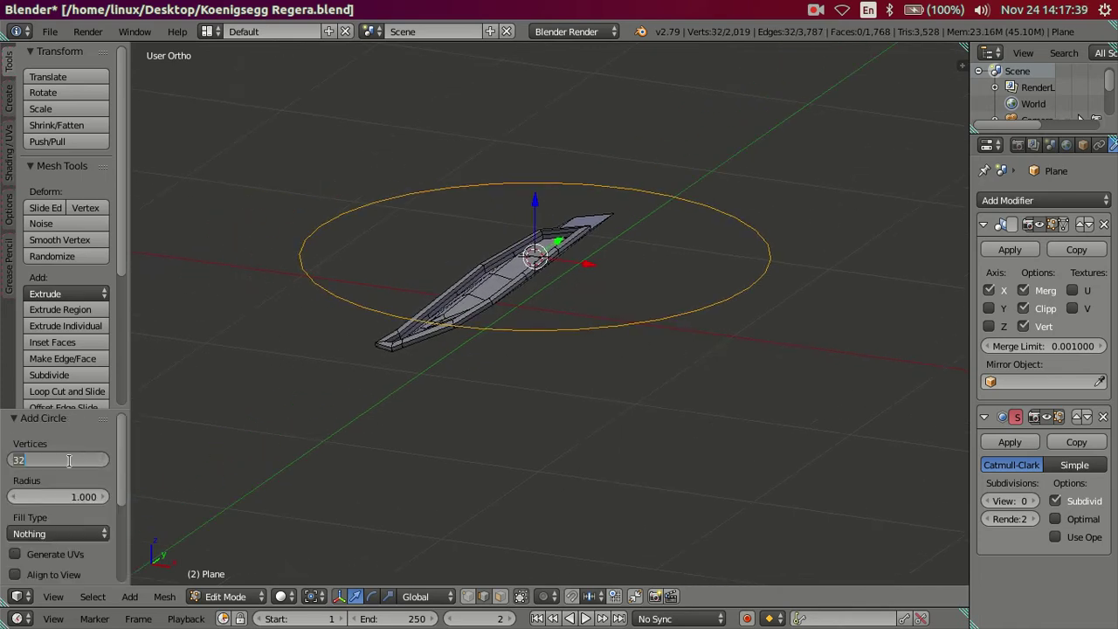
{"action": "scroll", "coordinate": [77, 450], "scroll_direction": "down", "scroll_amount": 3}
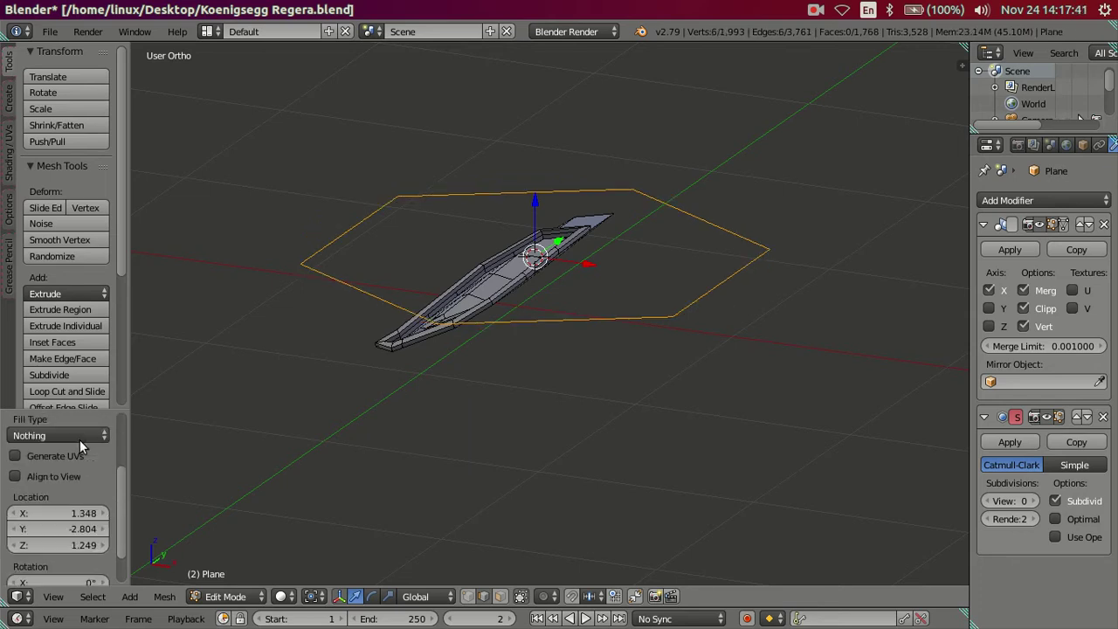
{"action": "scroll", "coordinate": [299, 353], "scroll_direction": "up", "scroll_amount": 1}
{"action": "key", "text": "t"}
{"action": "mouse_move", "coordinate": [337, 343]}
{"action": "middle_mouse_down"}
{"action": "mouse_move", "coordinate": [539, 337]}
{"action": "mouse_move", "coordinate": [579, 409]}
{"action": "mouse_move", "coordinate": [472, 374]}
{"action": "mouse_move", "coordinate": [451, 348]}
{"action": "mouse_move", "coordinate": [474, 454]}
{"action": "mouse_move", "coordinate": [487, 400]}
{"action": "middle_mouse_up"}
{"action": "key", "text": "r"}
{"action": "key", "text": "x"}
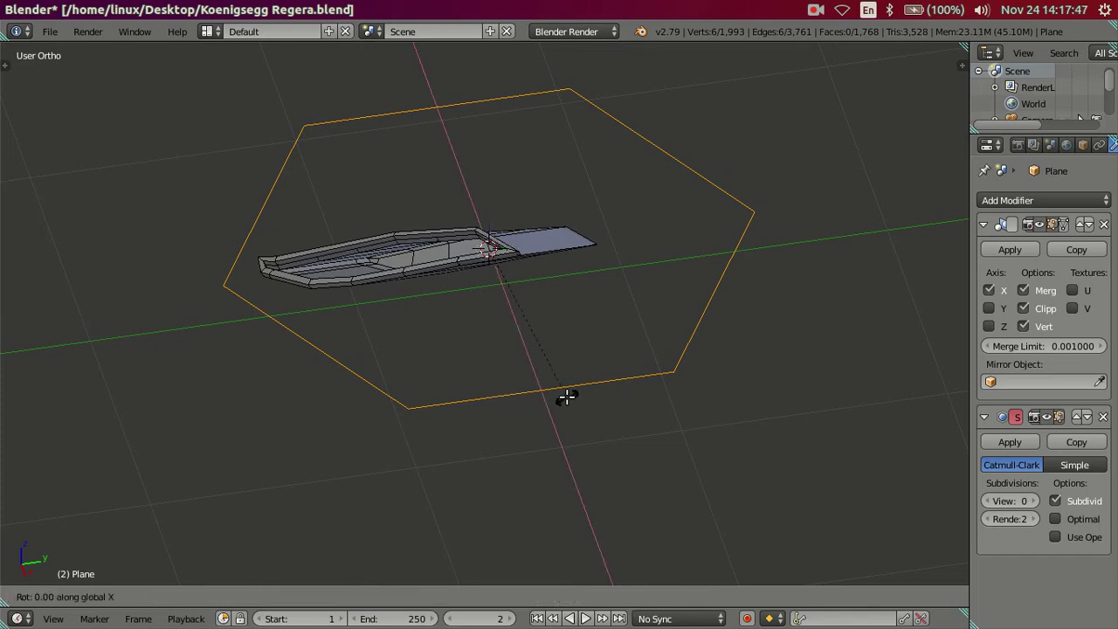
{"action": "type", "text": "90"}
{"action": "key", "text": "Return"}
From the front view, scale the hexagon down to fit inside the headlight surround
{"action": "mouse_move", "coordinate": [567, 398]}
{"action": "middle_mouse_down"}
{"action": "mouse_move", "coordinate": [514, 392]}
{"action": "mouse_move", "coordinate": [634, 344]}
{"action": "mouse_move", "coordinate": [695, 341]}
{"action": "middle_mouse_up"}
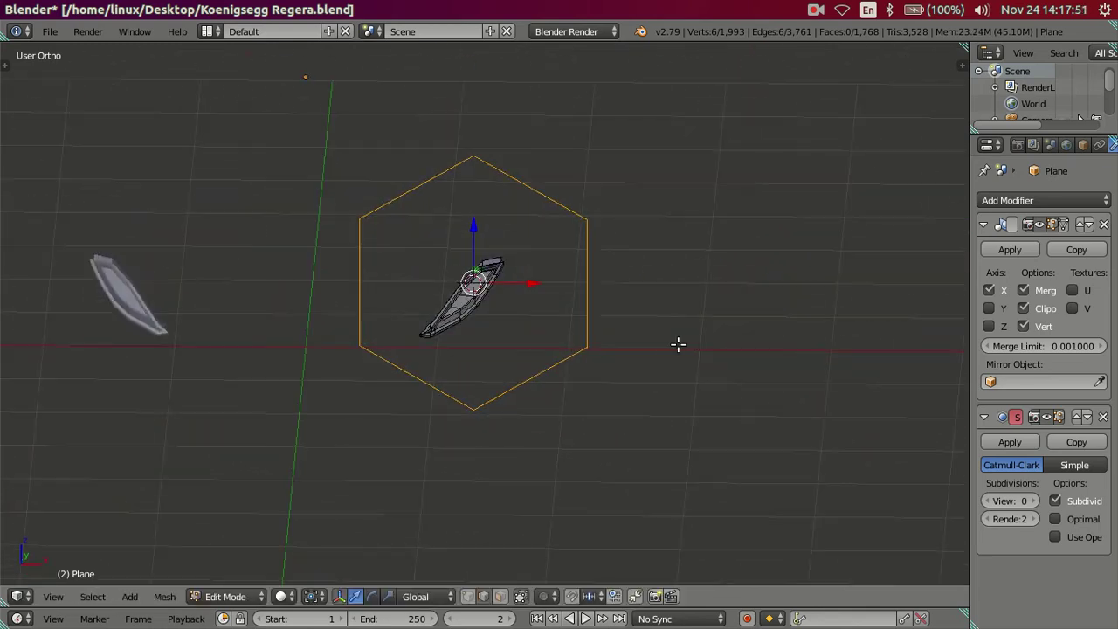
{"action": "key", "text": "KP_1"}
{"action": "scroll", "coordinate": [599, 362], "scroll_direction": "up", "scroll_amount": 4}
{"action": "key", "text": "s"}
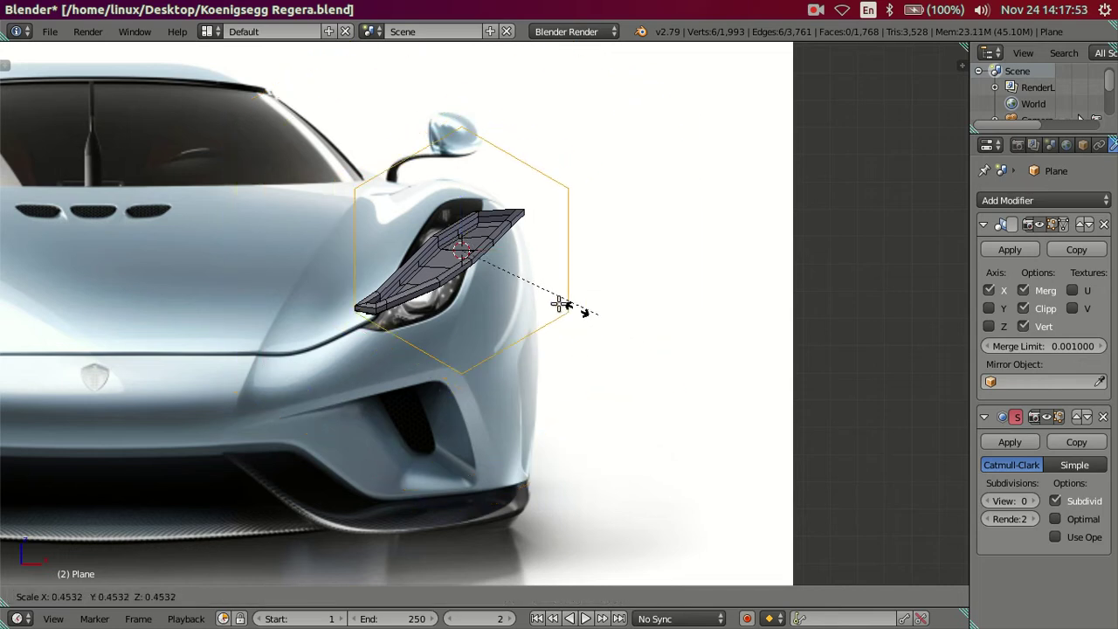
{"action": "left_click", "coordinate": [472, 253]}
Slide the hexagonal housing slightly along the X axis
{"action": "mouse_move", "coordinate": [472, 253]}
{"action": "middle_mouse_down"}
{"action": "mouse_move", "coordinate": [502, 322]}
{"action": "mouse_move", "coordinate": [410, 341]}
{"action": "mouse_move", "coordinate": [442, 370]}
{"action": "mouse_move", "coordinate": [472, 364]}
{"action": "mouse_move", "coordinate": [437, 367]}
{"action": "mouse_move", "coordinate": [529, 302]}
{"action": "mouse_move", "coordinate": [537, 399]}
{"action": "middle_mouse_up"}
{"action": "scroll", "coordinate": [410, 342], "scroll_direction": "up", "scroll_amount": 2}
{"action": "scroll", "coordinate": [529, 302], "scroll_direction": "up", "scroll_amount": 2}
{"action": "scroll", "coordinate": [521, 374], "scroll_direction": "up", "scroll_amount": 2}
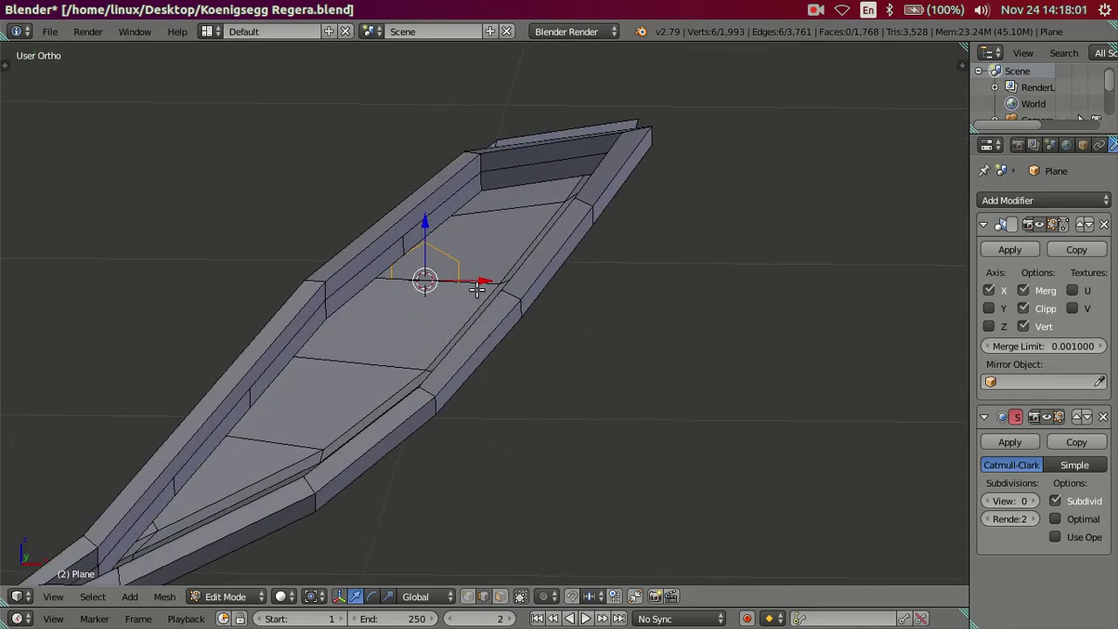
{"action": "left_click_drag", "start_coordinate": [474, 279], "coordinate": [490, 281]}
{"action": "scroll", "coordinate": [489, 281], "scroll_direction": "down", "scroll_amount": 3}
{"action": "mouse_move", "coordinate": [512, 294]}
{"action": "middle_mouse_down"}
{"action": "mouse_move", "coordinate": [631, 337]}
{"action": "mouse_move", "coordinate": [599, 362]}
{"action": "mouse_move", "coordinate": [609, 359]}
{"action": "middle_mouse_up"}
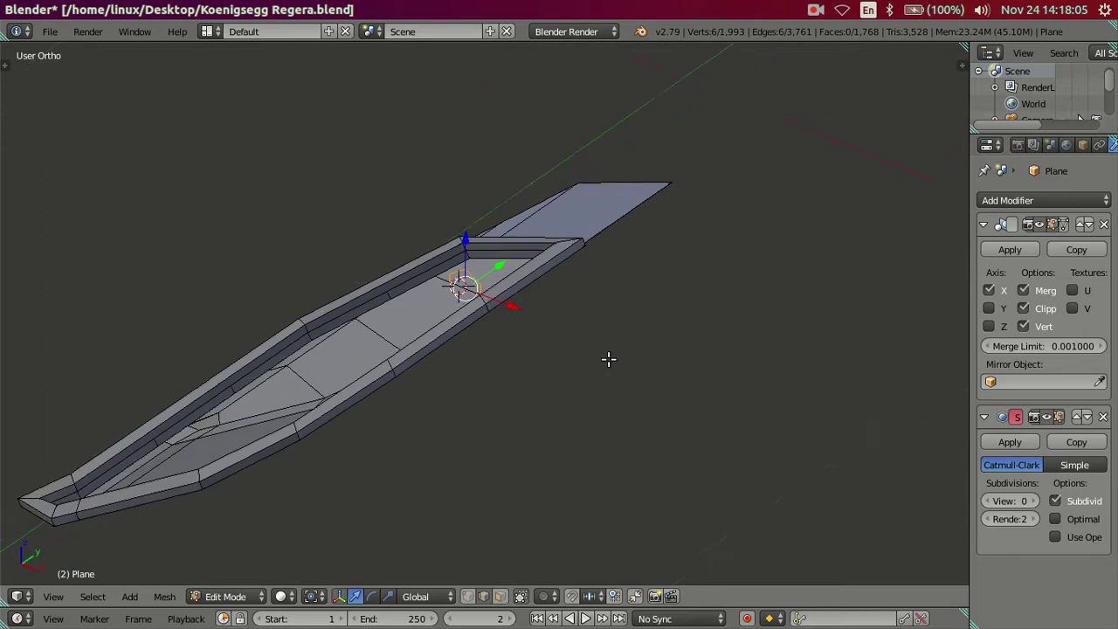
{"action": "scroll", "coordinate": [527, 357], "scroll_direction": "up", "scroll_amount": 2}
{"action": "mouse_move", "coordinate": [527, 358]}
{"action": "middle_mouse_down"}
{"action": "mouse_move", "coordinate": [562, 367]}
{"action": "mouse_move", "coordinate": [543, 373]}
{"action": "middle_mouse_up"}
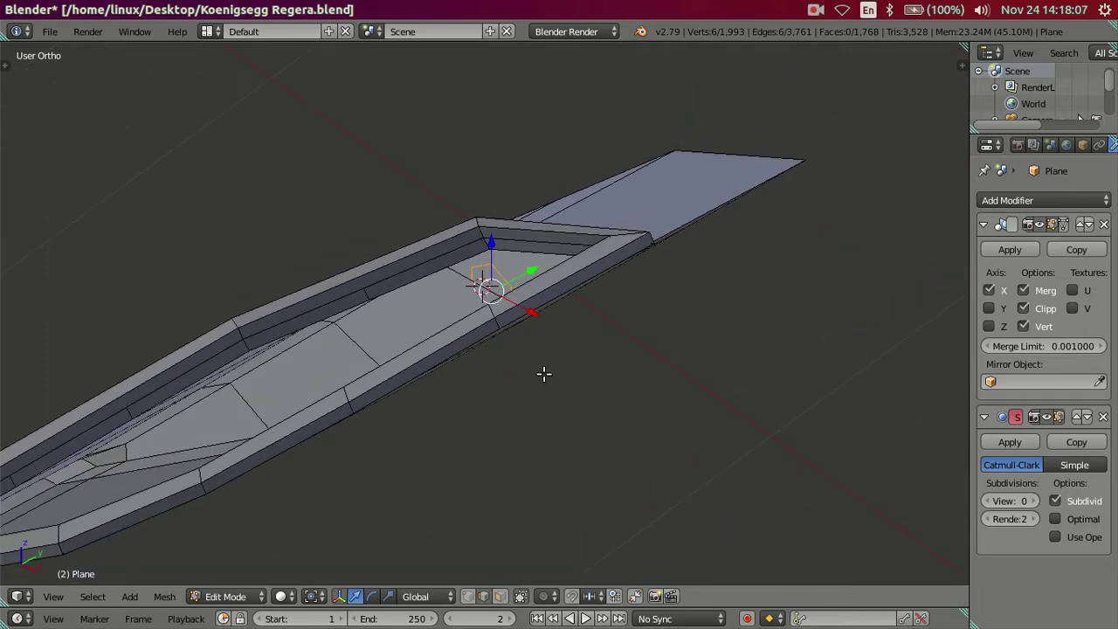
Extrude the hexagon along Y into a lamp housing and resize its end
{"action": "key", "text": "e"}
{"action": "right_click", "coordinate": [497, 306]}
{"action": "key", "text": "g"}
{"action": "key", "text": "y"}
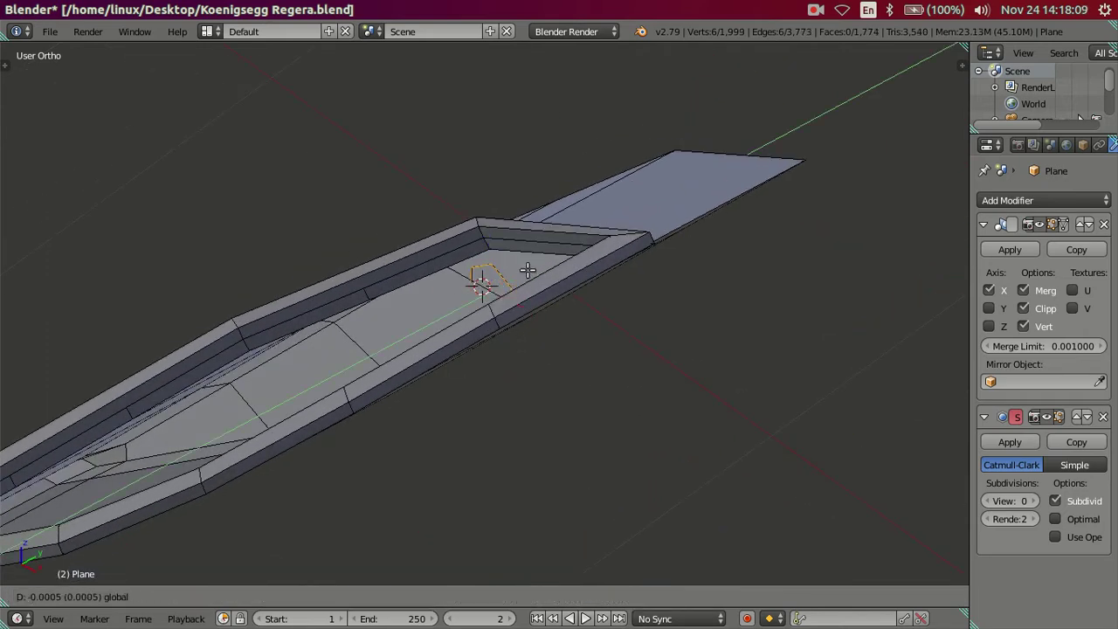
{"action": "left_click", "coordinate": [385, 310]}
{"action": "scroll", "coordinate": [475, 382], "scroll_direction": "down", "scroll_amount": 3}
{"action": "mouse_move", "coordinate": [474, 382]}
{"action": "middle_mouse_down"}
{"action": "mouse_move", "coordinate": [570, 336]}
{"action": "mouse_move", "coordinate": [547, 404]}
{"action": "mouse_move", "coordinate": [518, 334]}
{"action": "mouse_move", "coordinate": [574, 350]}
{"action": "mouse_move", "coordinate": [472, 392]}
{"action": "mouse_move", "coordinate": [464, 317]}
{"action": "mouse_move", "coordinate": [463, 329]}
{"action": "middle_mouse_up"}
{"action": "scroll", "coordinate": [569, 336], "scroll_direction": "up", "scroll_amount": 2}
{"action": "key", "text": "s"}
{"action": "left_click", "coordinate": [594, 359]}
Place the 3D cursor on a face of the surround floor
{"action": "middle_click_drag", "start_coordinate": [522, 277], "coordinate": [574, 295]}
{"action": "key", "text": "KP_1"}
{"action": "scroll", "coordinate": [523, 343], "scroll_direction": "up", "scroll_amount": 1}
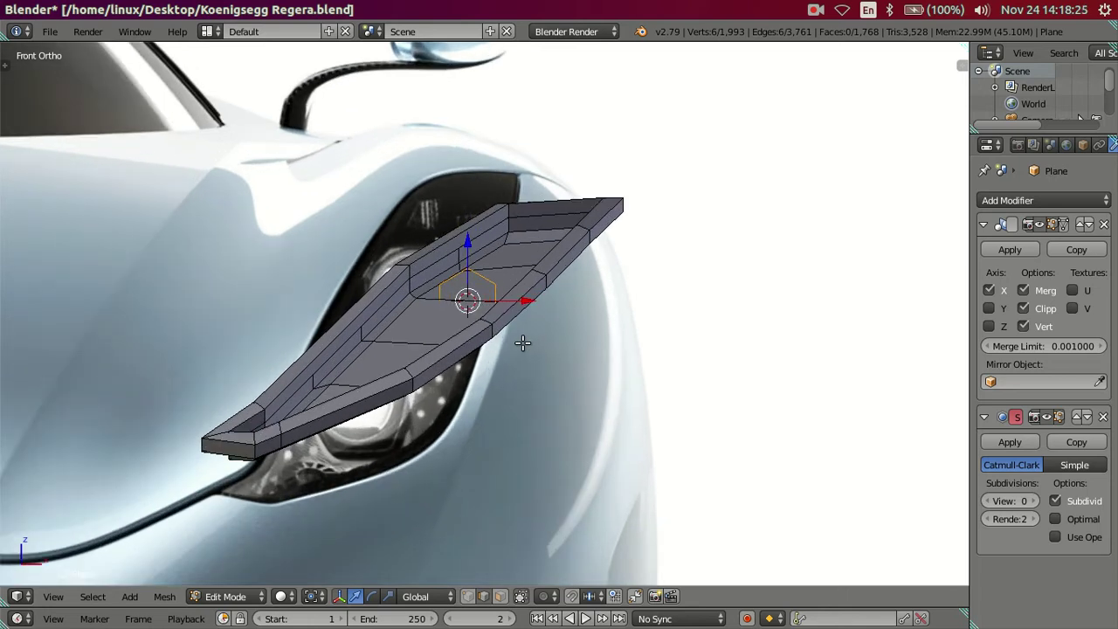
{"action": "mouse_move", "coordinate": [686, 316]}
{"action": "middle_mouse_down"}
{"action": "mouse_move", "coordinate": [606, 347]}
{"action": "mouse_move", "coordinate": [611, 377]}
{"action": "mouse_move", "coordinate": [620, 355]}
{"action": "middle_mouse_up"}
{"action": "mouse_move", "coordinate": [485, 369]}
{"action": "middle_mouse_down"}
{"action": "mouse_move", "coordinate": [536, 364]}
{"action": "mouse_move", "coordinate": [452, 407]}
{"action": "mouse_move", "coordinate": [407, 305]}
{"action": "mouse_move", "coordinate": [222, 302]}
{"action": "mouse_move", "coordinate": [210, 317]}
{"action": "mouse_move", "coordinate": [268, 332]}
{"action": "mouse_move", "coordinate": [396, 454]}
{"action": "mouse_move", "coordinate": [436, 429]}
{"action": "middle_mouse_up"}
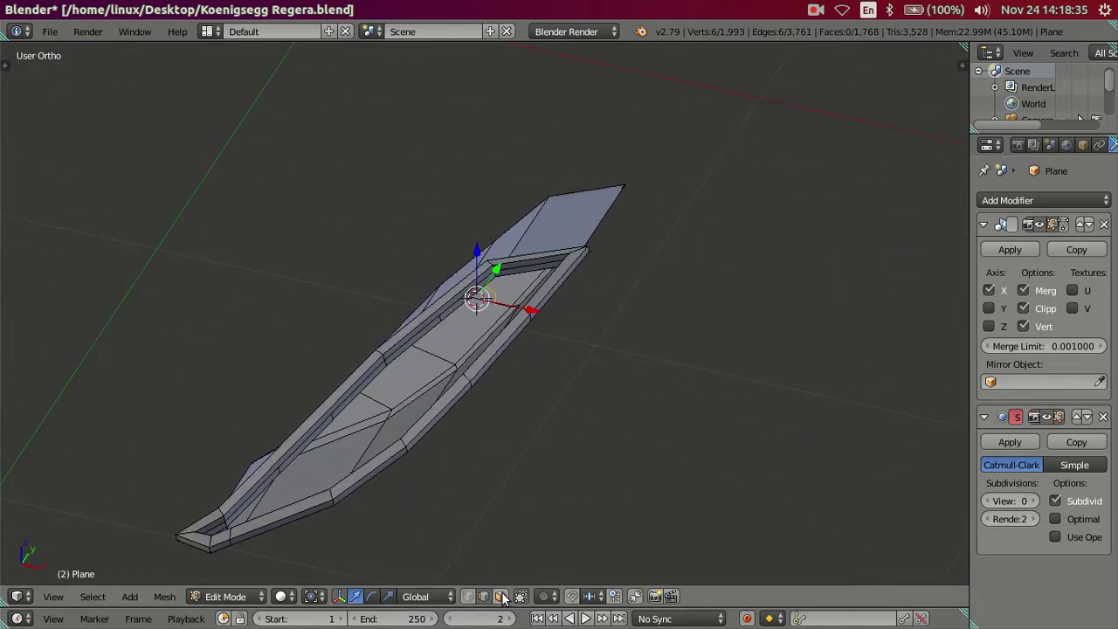
{"action": "right_click", "coordinate": [397, 380]}
{"action": "key", "text": "shift+s"}
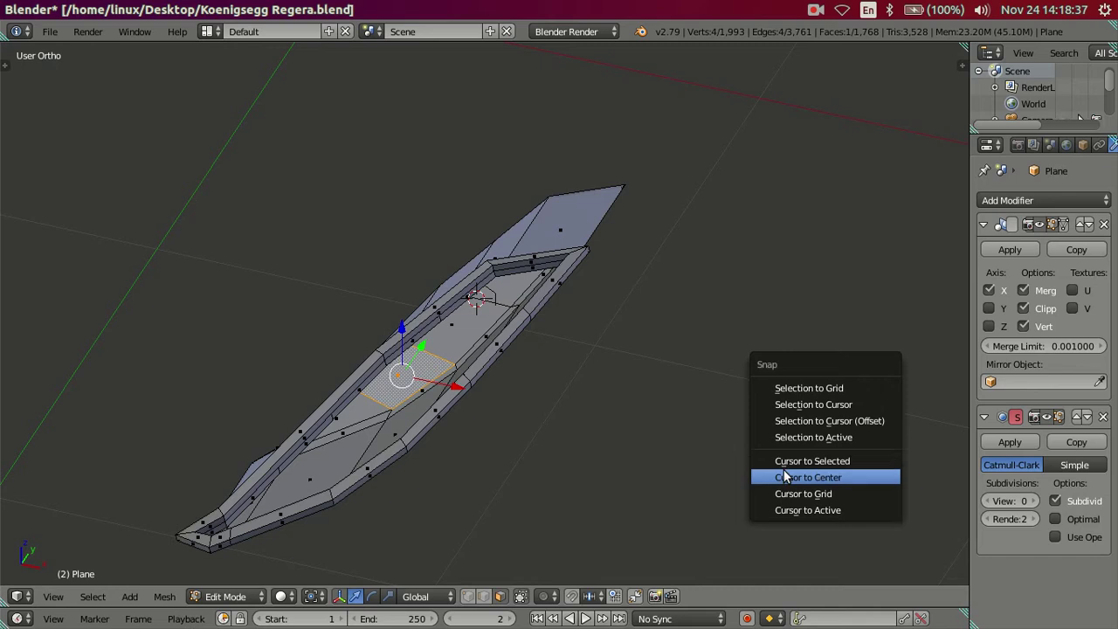
{"action": "left_click", "coordinate": [790, 460]}
Deselect everything and switch to edge select mode
{"action": "key", "text": "a"}
{"action": "middle_click_drag", "start_coordinate": [673, 426], "coordinate": [644, 381]}
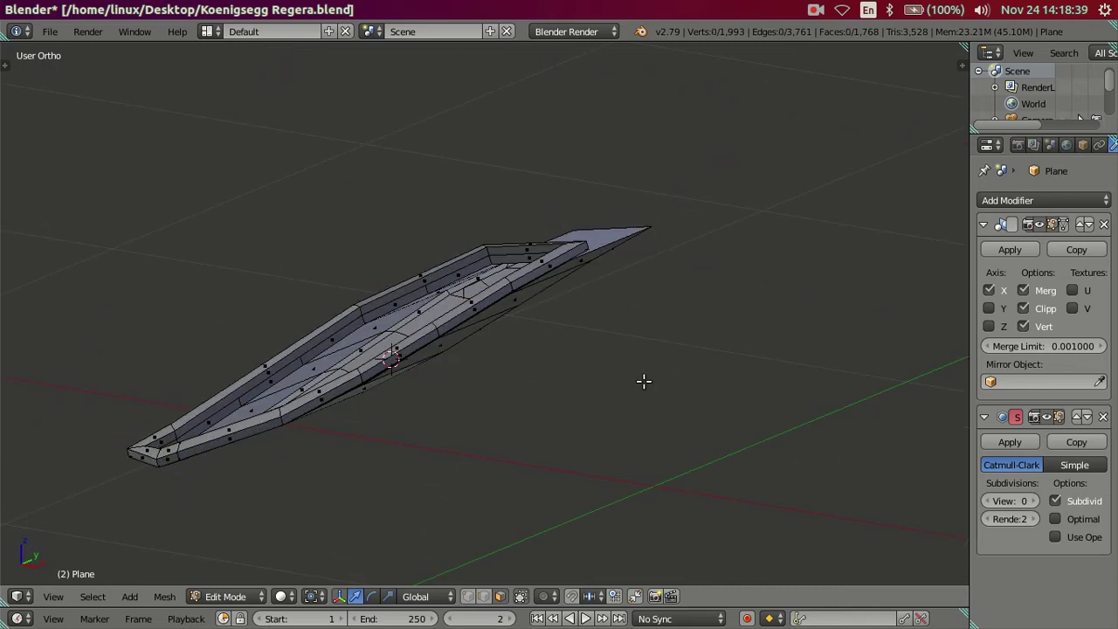
{"action": "key", "text": "ctrl+Tab"}
{"action": "left_click", "coordinate": [548, 469]}
{"action": "scroll", "coordinate": [451, 392], "scroll_direction": "up", "scroll_amount": 2}
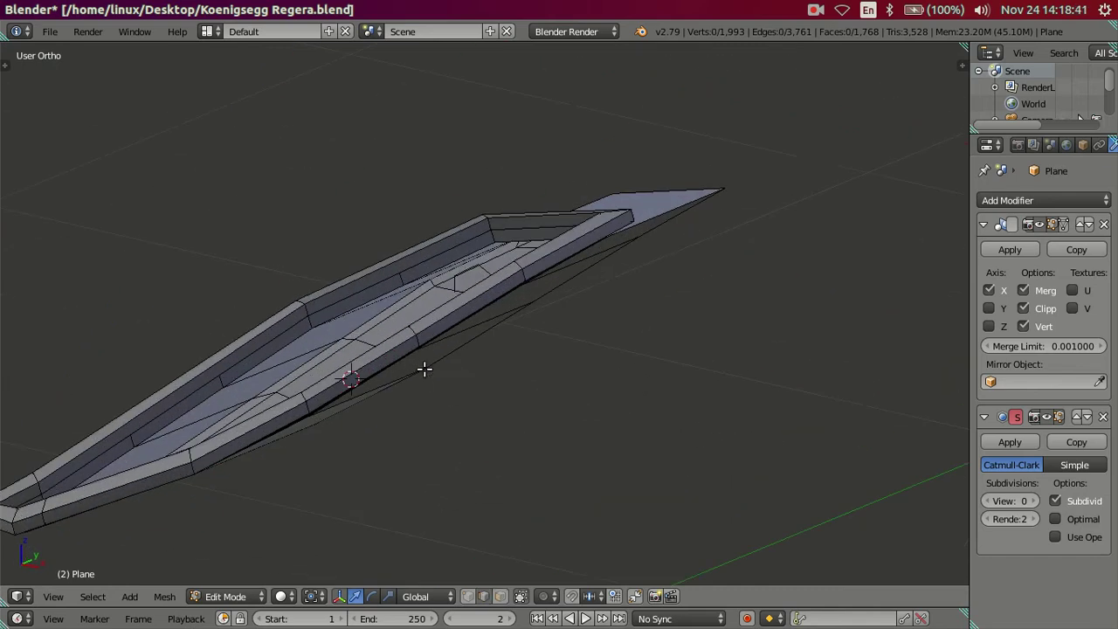
{"action": "middle_click_drag", "start_coordinate": [424, 368], "coordinate": [477, 306]}
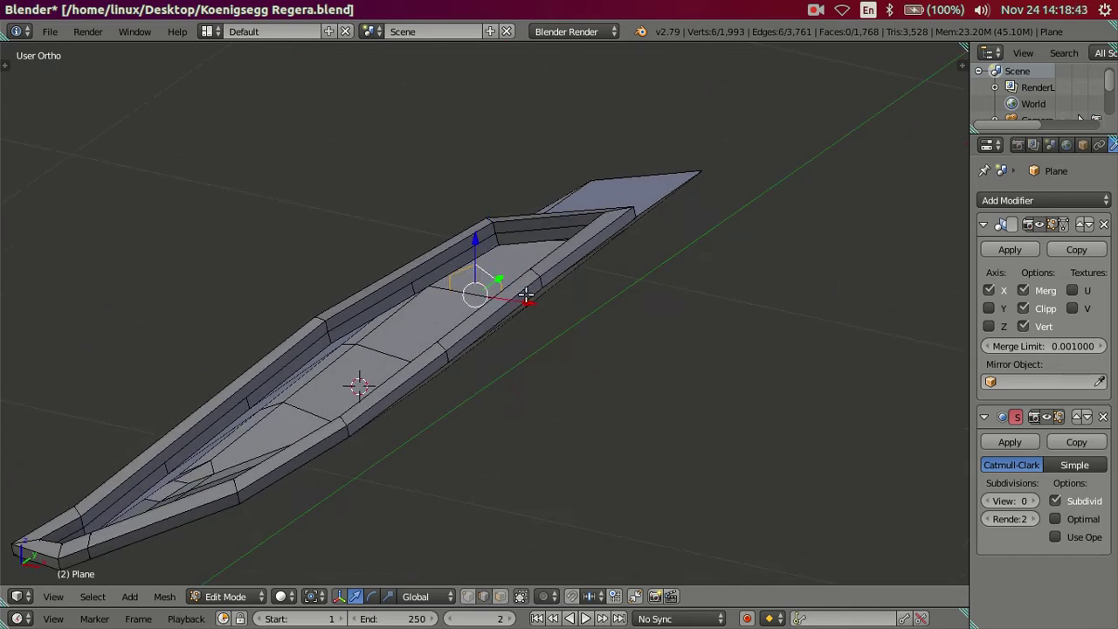
Duplicate the hexagon and snap the copy to the 3D cursor
{"action": "key", "text": "shift+d"}
{"action": "right_click", "coordinate": [606, 288]}
{"action": "key", "text": "shift+s"}
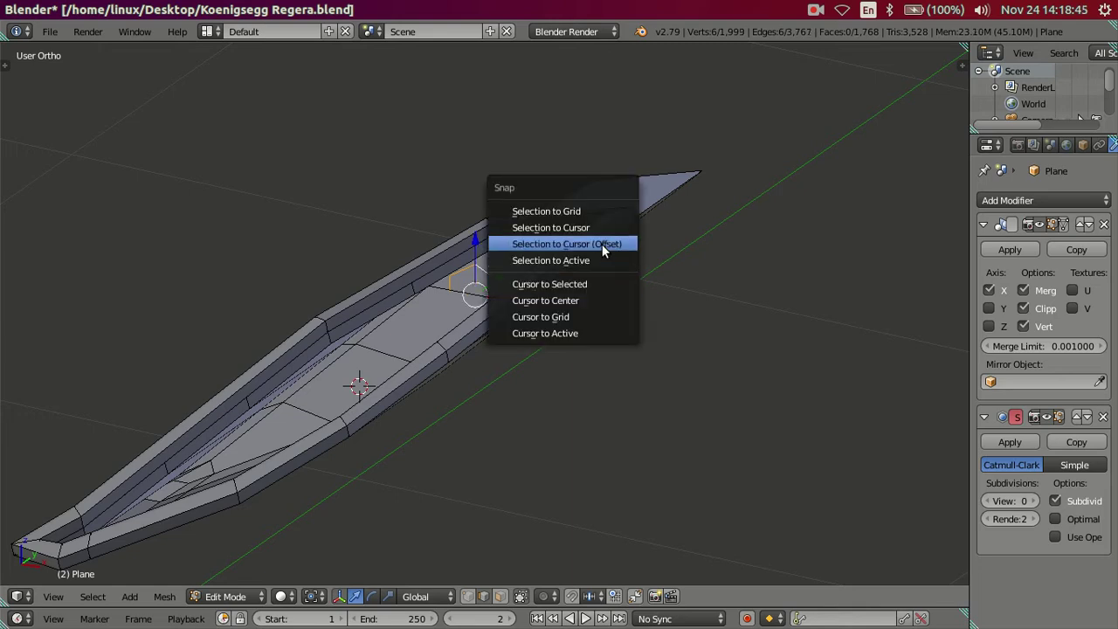
{"action": "left_click", "coordinate": [602, 244]}
Extrude the duplicate along global Y into a second matching housing
{"action": "mouse_move", "coordinate": [591, 252]}
{"action": "middle_mouse_down"}
{"action": "mouse_move", "coordinate": [581, 282]}
{"action": "mouse_move", "coordinate": [592, 306]}
{"action": "mouse_move", "coordinate": [502, 281]}
{"action": "mouse_move", "coordinate": [557, 366]}
{"action": "middle_mouse_up"}
{"action": "key", "text": "e"}
{"action": "right_click", "coordinate": [492, 277]}
{"action": "key", "text": "g"}
{"action": "key", "text": "Escape"}
{"action": "key", "text": "g"}
{"action": "key", "text": "y"}
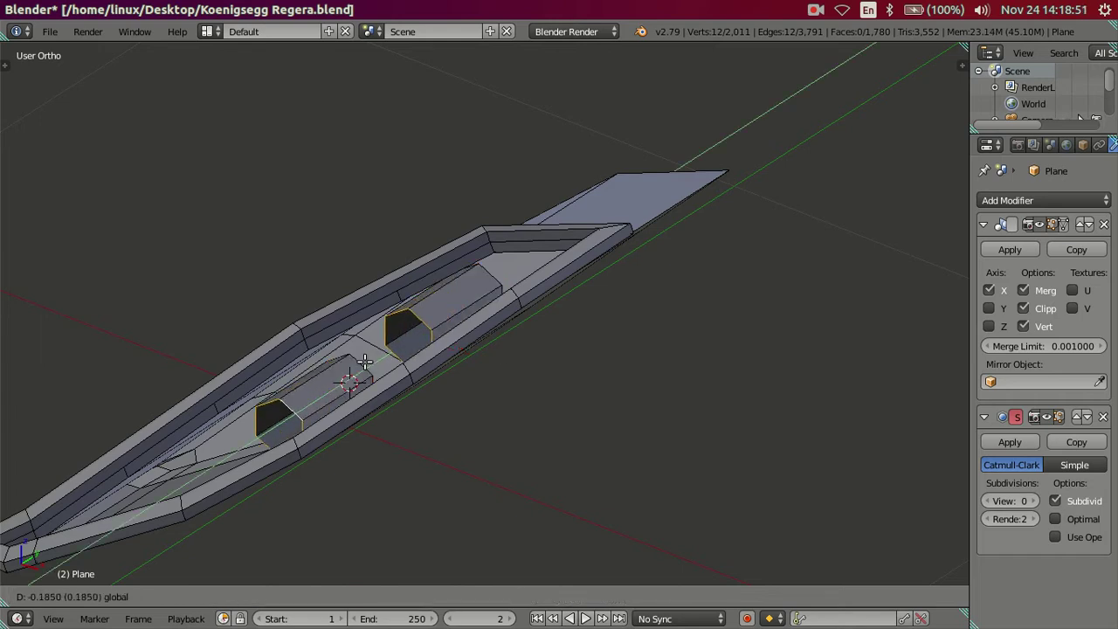
{"action": "left_click", "coordinate": [351, 365]}
{"action": "mouse_move", "coordinate": [351, 365]}
{"action": "middle_mouse_down"}
{"action": "mouse_move", "coordinate": [424, 479]}
{"action": "mouse_move", "coordinate": [304, 331]}
{"action": "mouse_move", "coordinate": [306, 390]}
{"action": "mouse_move", "coordinate": [461, 408]}
{"action": "mouse_move", "coordinate": [487, 396]}
{"action": "mouse_move", "coordinate": [377, 530]}
{"action": "mouse_move", "coordinate": [367, 484]}
{"action": "mouse_move", "coordinate": [362, 504]}
{"action": "mouse_move", "coordinate": [336, 472]}
{"action": "mouse_move", "coordinate": [367, 481]}
{"action": "mouse_move", "coordinate": [428, 451]}
{"action": "mouse_move", "coordinate": [469, 394]}
{"action": "mouse_move", "coordinate": [455, 387]}
{"action": "mouse_move", "coordinate": [434, 402]}
{"action": "mouse_move", "coordinate": [516, 350]}
{"action": "mouse_move", "coordinate": [521, 358]}
{"action": "mouse_move", "coordinate": [539, 345]}
{"action": "mouse_move", "coordinate": [544, 360]}
{"action": "mouse_move", "coordinate": [512, 355]}
{"action": "mouse_move", "coordinate": [543, 347]}
{"action": "mouse_move", "coordinate": [501, 361]}
{"action": "middle_mouse_up"}
{"action": "scroll", "coordinate": [441, 449], "scroll_direction": "up", "scroll_amount": 2}
{"action": "scroll", "coordinate": [397, 384], "scroll_direction": "up", "scroll_amount": 2}
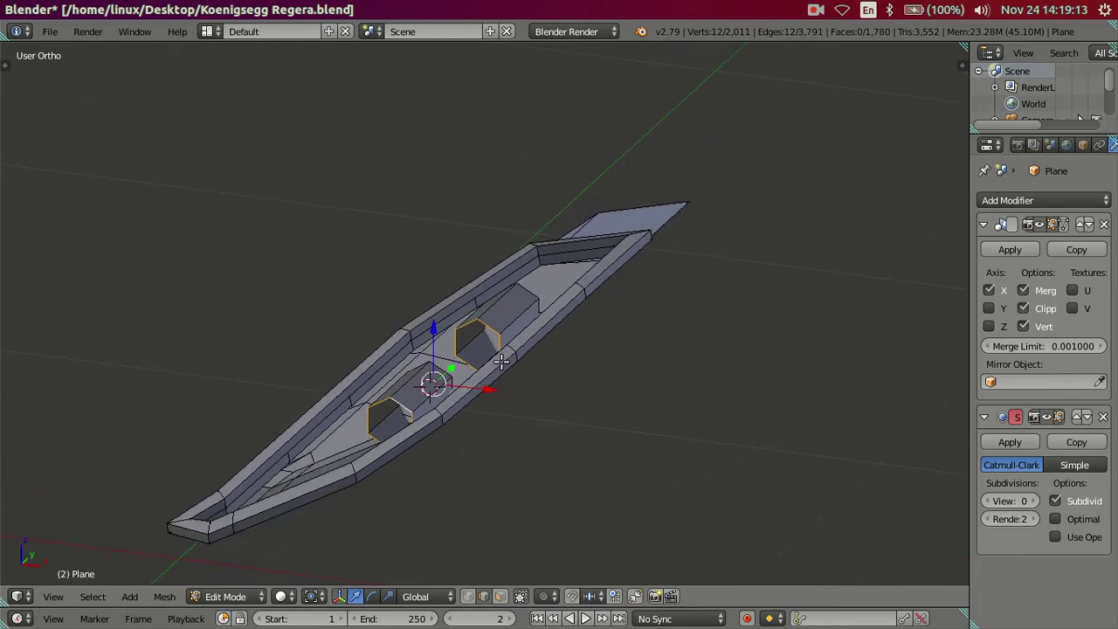
Select one whole hexagonal housing with Ctrl+L and slide it along X
{"action": "middle_click_drag", "start_coordinate": [502, 359], "coordinate": [529, 355]}
{"action": "right_click", "coordinate": [448, 374]}
{"action": "key", "text": "ctrl+l"}
{"action": "scroll", "coordinate": [445, 373], "scroll_direction": "up", "scroll_amount": 3}
{"action": "key", "text": "KP_1"}
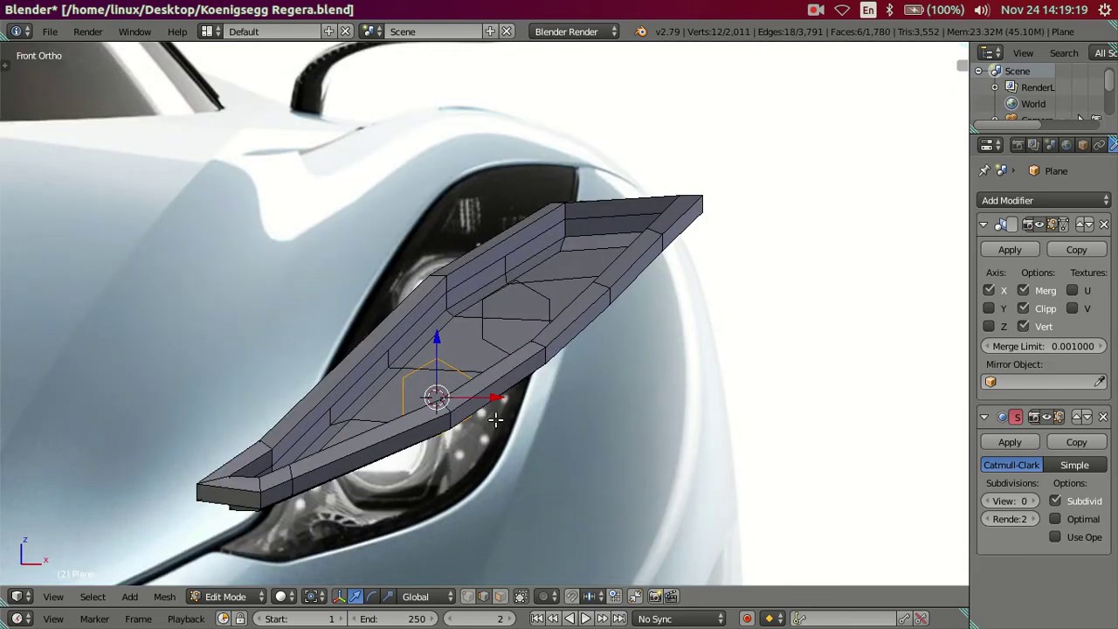
{"action": "left_click_drag", "start_coordinate": [496, 398], "coordinate": [481, 395]}
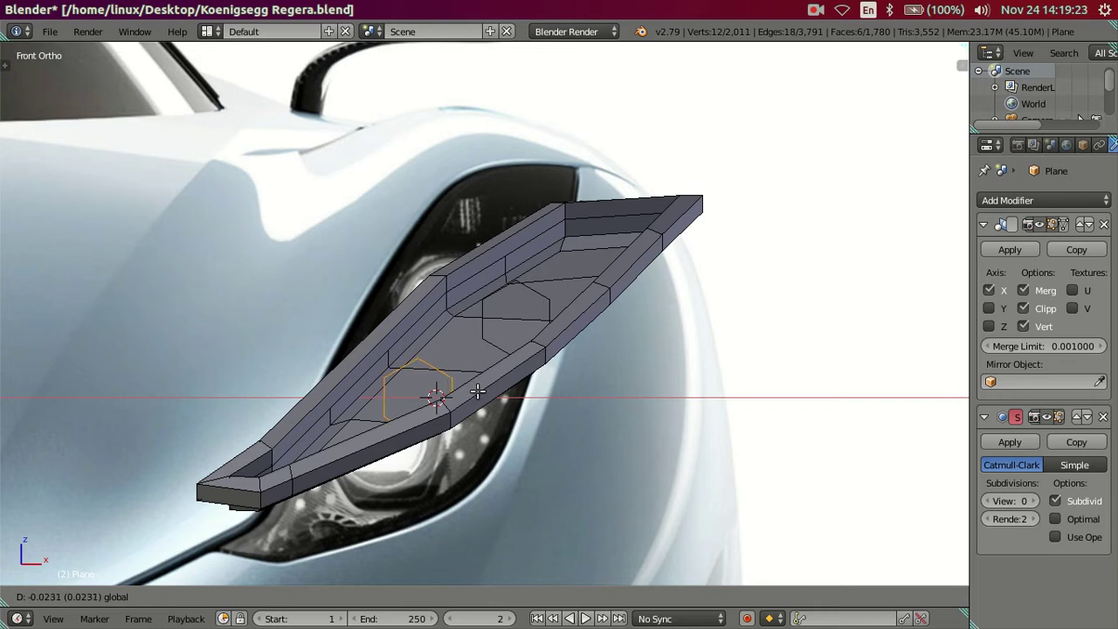
{"action": "left_click", "coordinate": [478, 393]}
{"action": "scroll", "coordinate": [478, 392], "scroll_direction": "down", "scroll_amount": 3}
{"action": "mouse_move", "coordinate": [478, 392]}
{"action": "middle_mouse_down"}
{"action": "mouse_move", "coordinate": [339, 288]}
{"action": "mouse_move", "coordinate": [195, 276]}
{"action": "mouse_move", "coordinate": [148, 314]}
{"action": "mouse_move", "coordinate": [285, 337]}
{"action": "middle_mouse_up"}
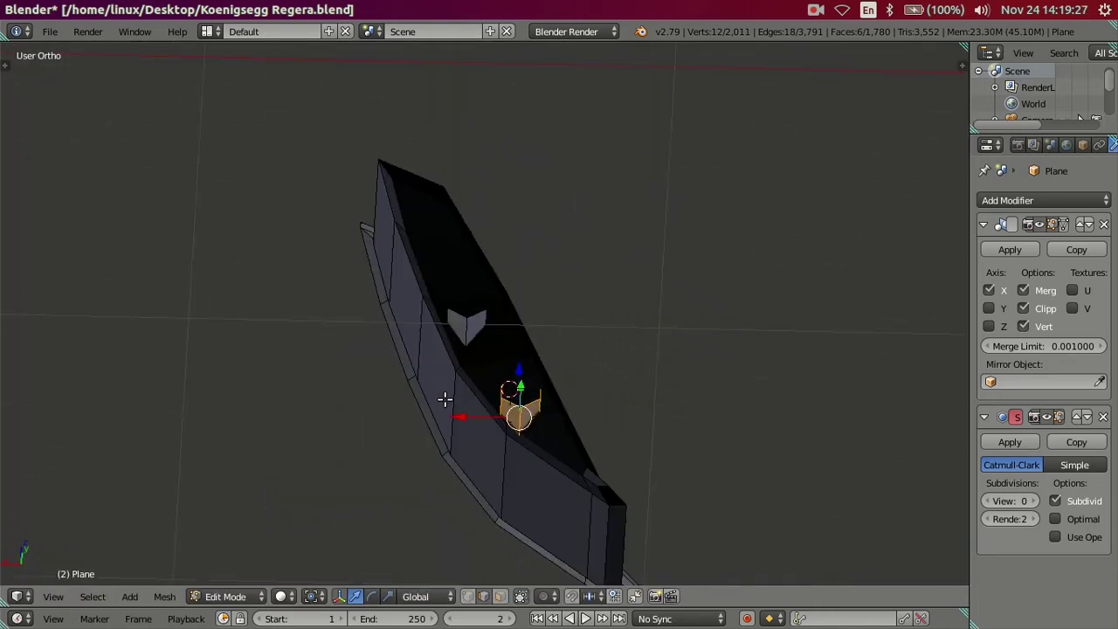
{"action": "left_click_drag", "start_coordinate": [461, 418], "coordinate": [459, 417]}
{"action": "mouse_move", "coordinate": [459, 416]}
{"action": "middle_mouse_down"}
{"action": "mouse_move", "coordinate": [768, 466]}
{"action": "mouse_move", "coordinate": [596, 474]}
{"action": "mouse_move", "coordinate": [499, 430]}
{"action": "mouse_move", "coordinate": [481, 436]}
{"action": "mouse_move", "coordinate": [439, 537]}
{"action": "mouse_move", "coordinate": [410, 527]}
{"action": "mouse_move", "coordinate": [408, 488]}
{"action": "mouse_move", "coordinate": [472, 429]}
{"action": "mouse_move", "coordinate": [529, 427]}
{"action": "mouse_move", "coordinate": [519, 464]}
{"action": "mouse_move", "coordinate": [434, 460]}
{"action": "mouse_move", "coordinate": [369, 394]}
{"action": "mouse_move", "coordinate": [282, 364]}
{"action": "mouse_move", "coordinate": [180, 421]}
{"action": "mouse_move", "coordinate": [190, 439]}
{"action": "mouse_move", "coordinate": [230, 407]}
{"action": "mouse_move", "coordinate": [358, 445]}
{"action": "mouse_move", "coordinate": [481, 459]}
{"action": "middle_mouse_up"}
Select both housings' end faces and slide them together along Y
{"action": "key", "text": "a"}
{"action": "mouse_move", "coordinate": [494, 422]}
{"action": "middle_mouse_down"}
{"action": "mouse_move", "coordinate": [510, 372]}
{"action": "mouse_move", "coordinate": [402, 407]}
{"action": "mouse_move", "coordinate": [364, 449]}
{"action": "mouse_move", "coordinate": [407, 462]}
{"action": "mouse_move", "coordinate": [387, 441]}
{"action": "middle_mouse_up"}
{"action": "scroll", "coordinate": [387, 442], "scroll_direction": "up", "scroll_amount": 2}
{"action": "right_click", "coordinate": [166, 454]}
{"action": "right_click", "coordinate": [350, 398], "text": "shift"}
{"action": "left_click_drag", "start_coordinate": [310, 409], "coordinate": [338, 404]}
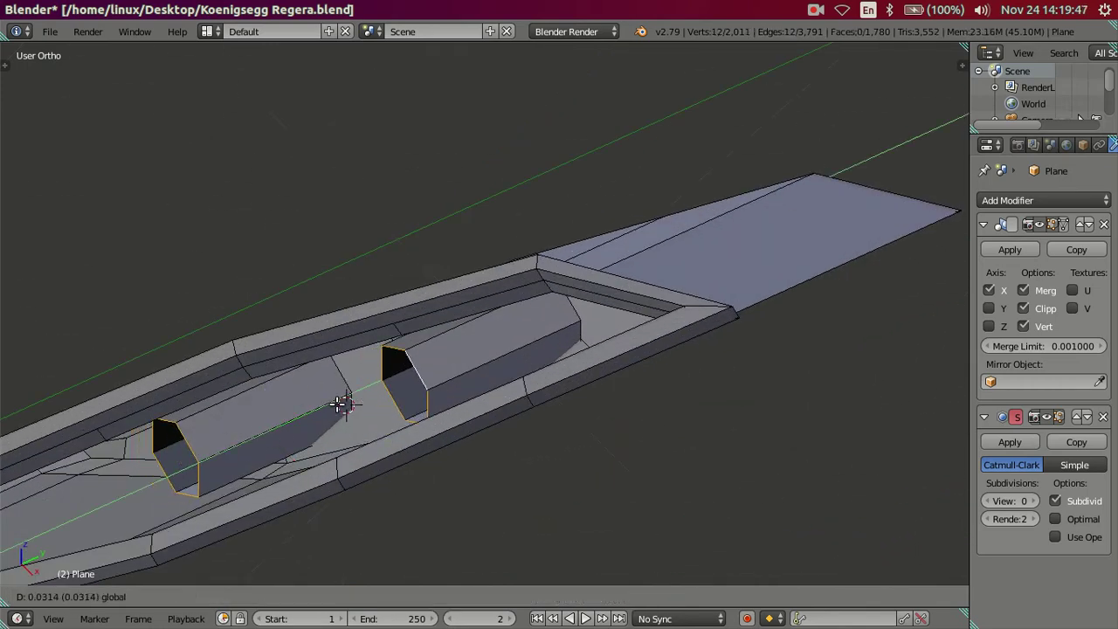
{"action": "scroll", "coordinate": [512, 425], "scroll_direction": "down", "scroll_amount": 3}
Select a hexagon face's edge loop and bring up the headlight reference photo
{"action": "mouse_move", "coordinate": [512, 425]}
{"action": "middle_mouse_down"}
{"action": "mouse_move", "coordinate": [586, 469]}
{"action": "mouse_move", "coordinate": [564, 405]}
{"action": "mouse_move", "coordinate": [525, 360]}
{"action": "mouse_move", "coordinate": [436, 357]}
{"action": "mouse_move", "coordinate": [425, 404]}
{"action": "mouse_move", "coordinate": [636, 428]}
{"action": "mouse_move", "coordinate": [569, 424]}
{"action": "mouse_move", "coordinate": [568, 439]}
{"action": "mouse_move", "coordinate": [559, 377]}
{"action": "mouse_move", "coordinate": [575, 362]}
{"action": "middle_mouse_up"}
{"action": "key", "text": "a"}
{"action": "scroll", "coordinate": [568, 424], "scroll_direction": "up", "scroll_amount": 3}
{"action": "scroll", "coordinate": [559, 377], "scroll_direction": "up", "scroll_amount": 2}
{"action": "right_click", "coordinate": [576, 360]}
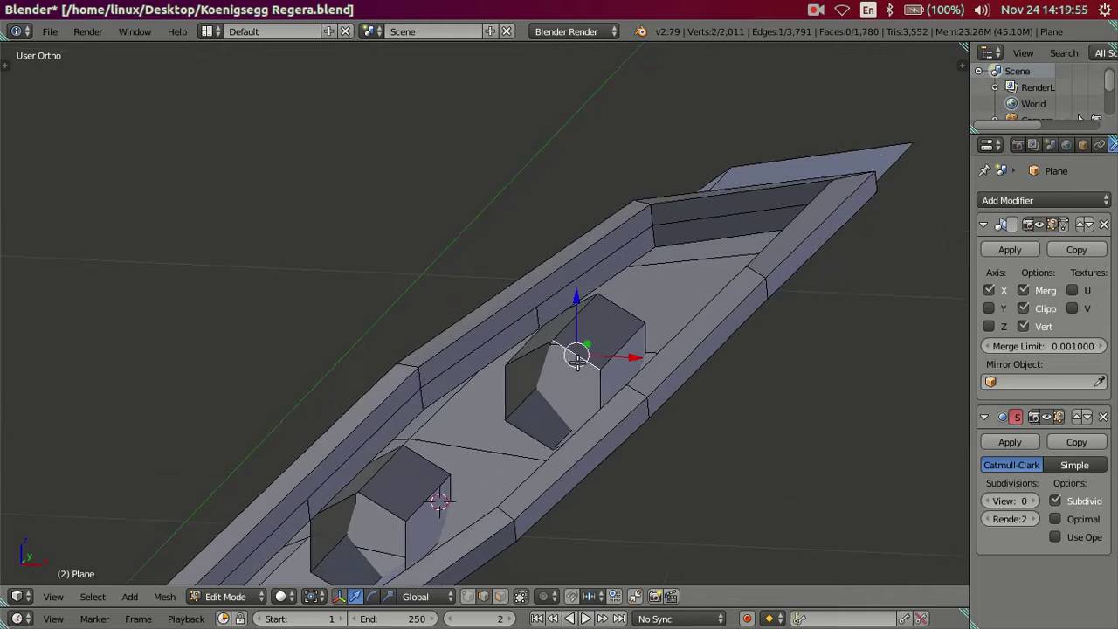
{"action": "right_click", "coordinate": [578, 367], "text": "alt"}
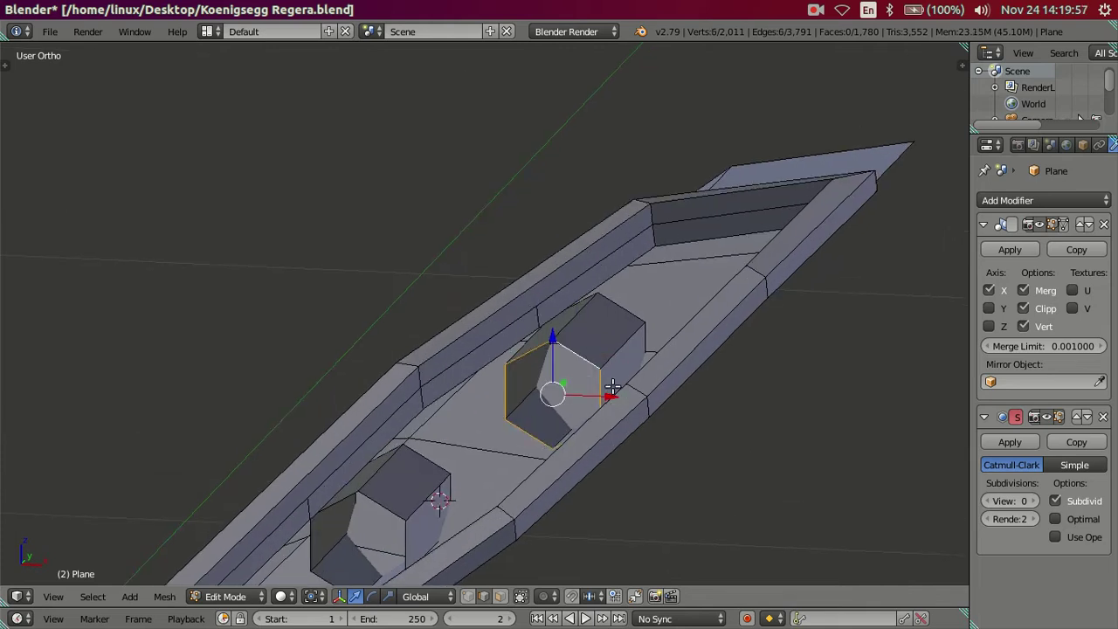
{"action": "middle_click_drag", "start_coordinate": [578, 366], "coordinate": [566, 330], "text": "shift"}
{"action": "left_click", "coordinate": [14, 333]}
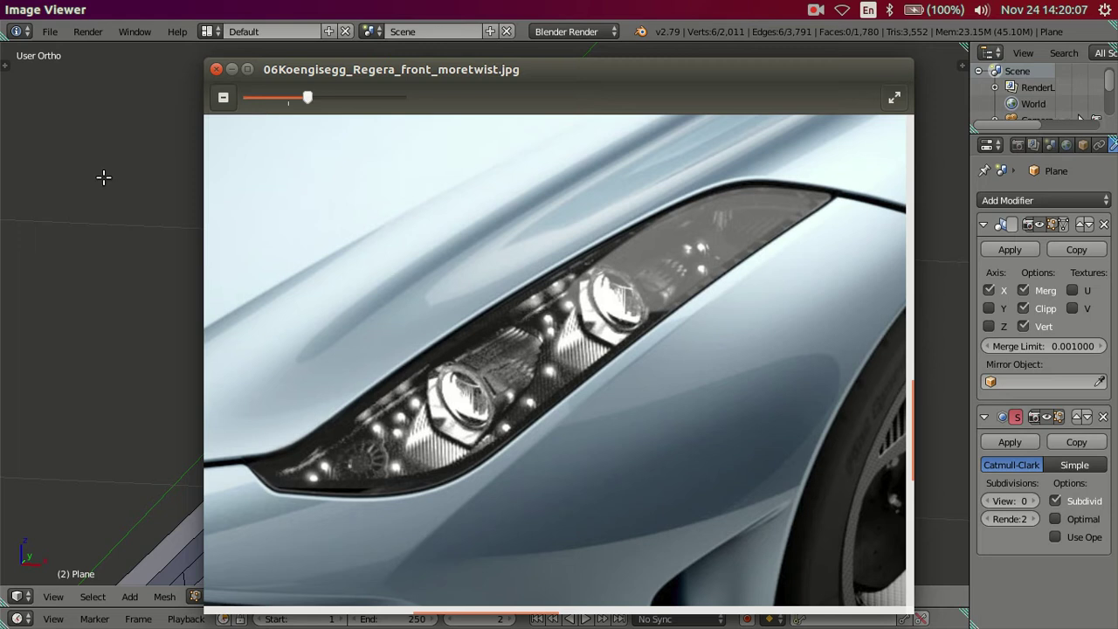
Extrude the upper hexagon face and scale it inward to 0.908 as a rim
{"action": "left_click", "coordinate": [75, 200]}
{"action": "scroll", "coordinate": [478, 303], "scroll_direction": "down", "scroll_amount": 1}
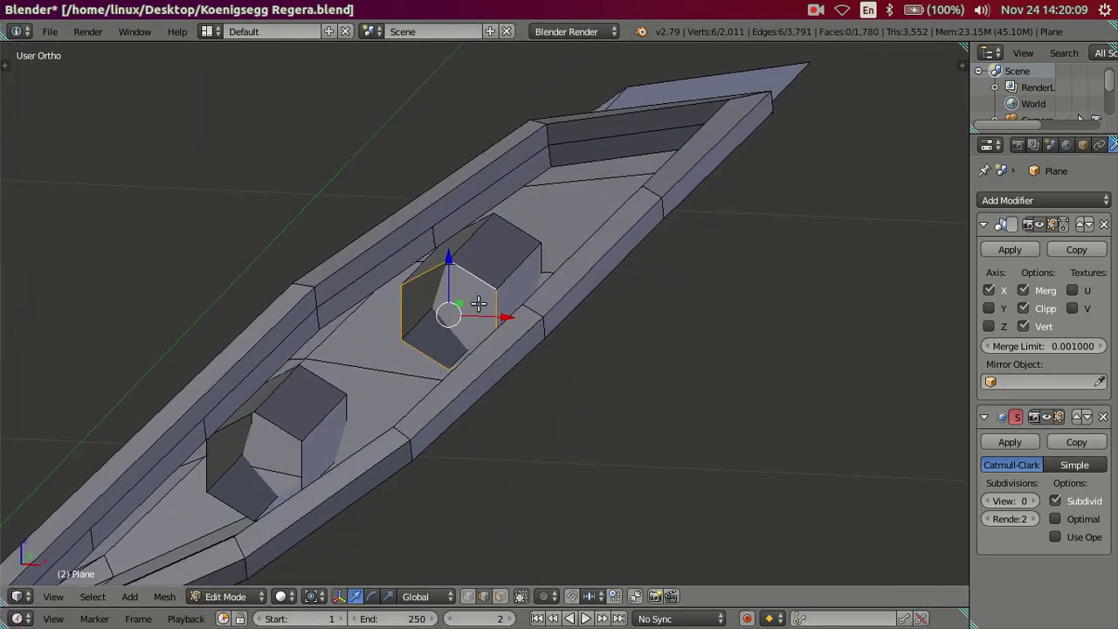
{"action": "key", "text": "t"}
{"action": "scroll", "coordinate": [611, 346], "scroll_direction": "up", "scroll_amount": 1}
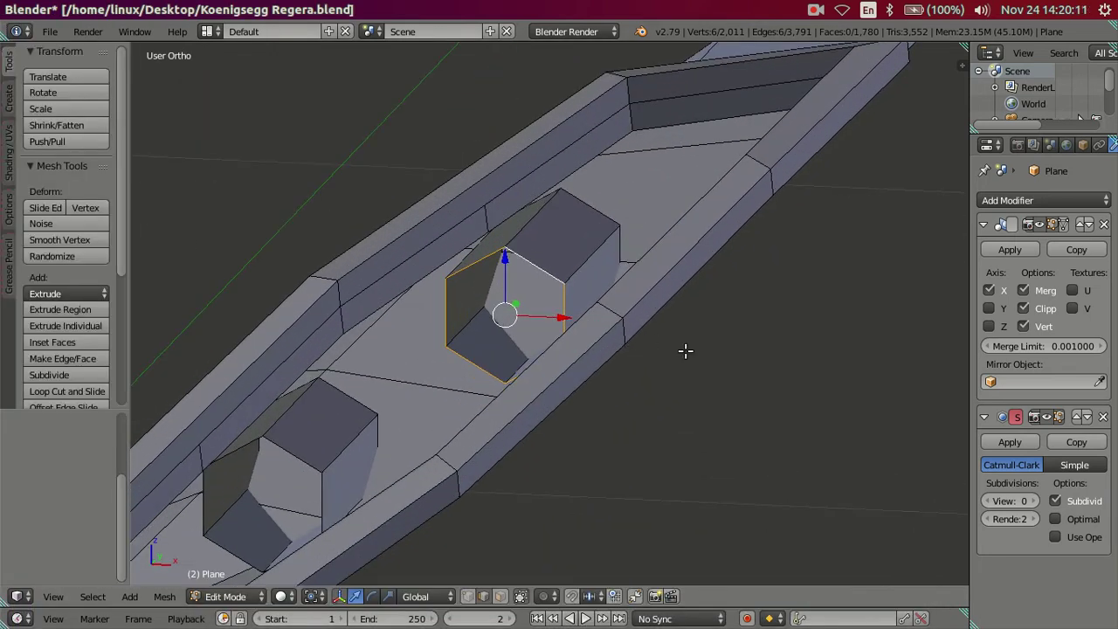
{"action": "key", "text": "e"}
{"action": "key", "text": "s"}
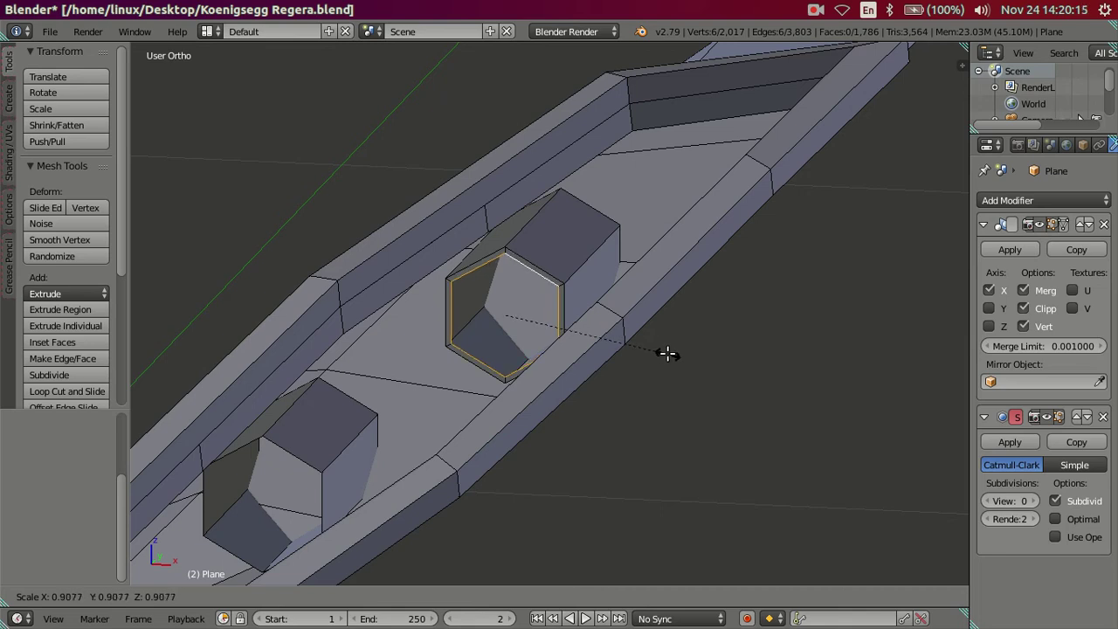
{"action": "left_click", "coordinate": [666, 353]}
{"action": "left_click", "coordinate": [46, 419]}
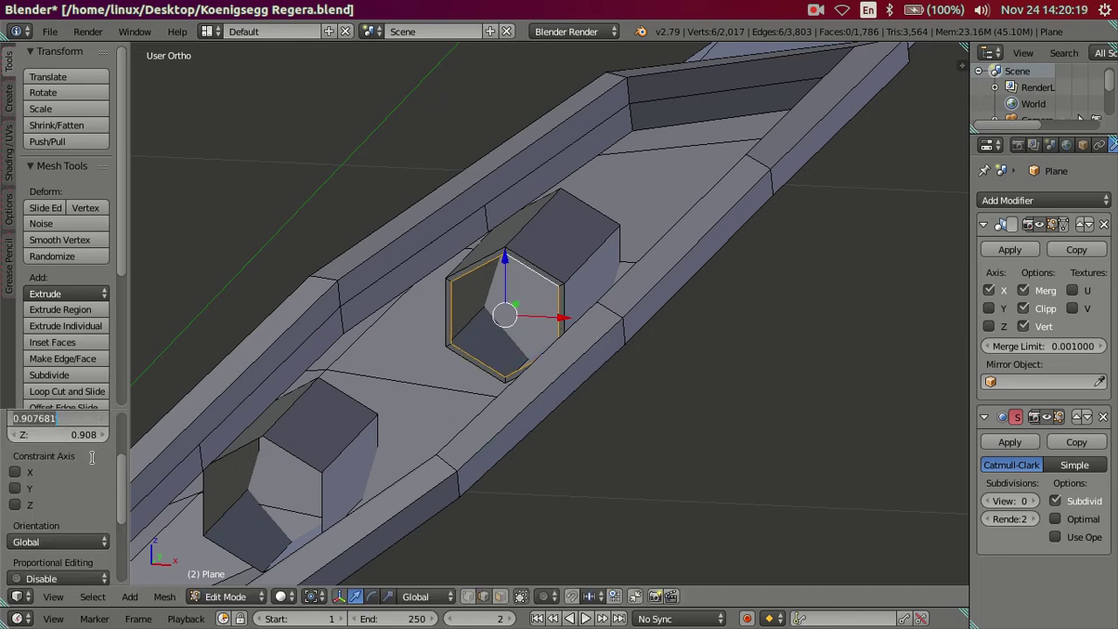
{"action": "left_click_drag", "start_coordinate": [122, 473], "coordinate": [125, 417]}
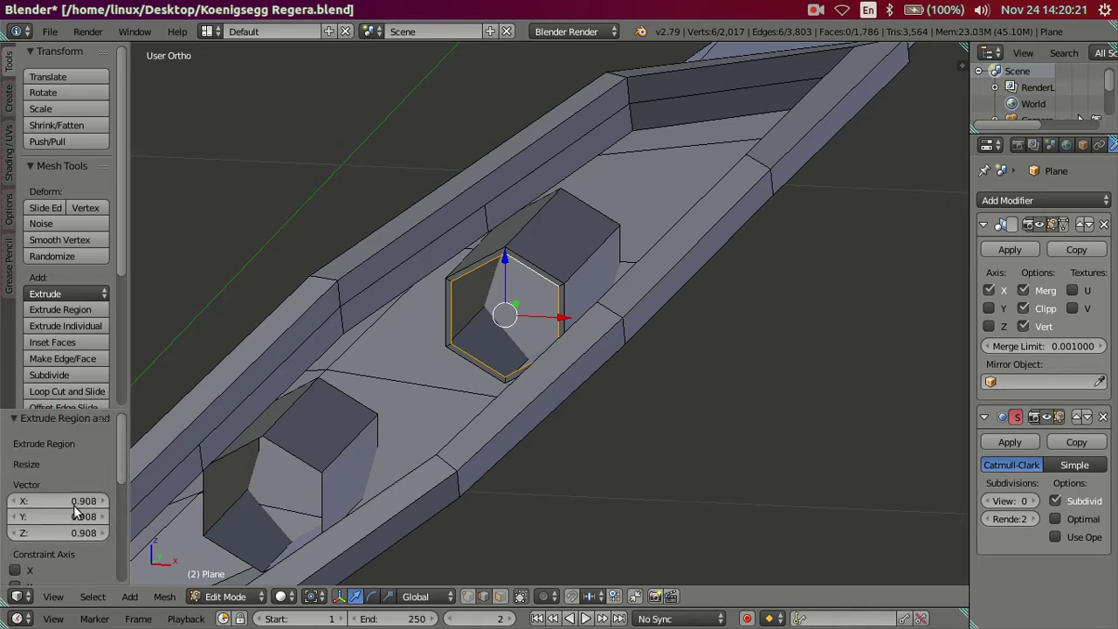
{"action": "left_click", "coordinate": [81, 501]}
{"action": "key", "text": "Return"}
Give the lower hexagon face the same 0.908 inset rim, then add the upper rim to the selection
{"action": "key", "text": "a"}
{"action": "right_click", "coordinate": [321, 460]}
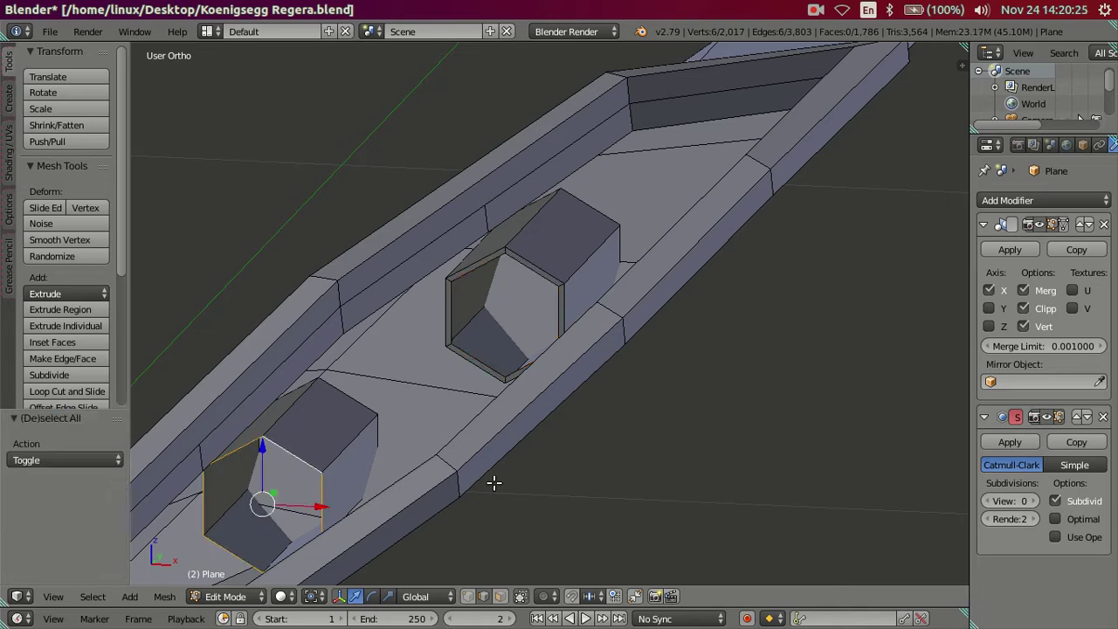
{"action": "key", "text": "e"}
{"action": "key", "text": "s"}
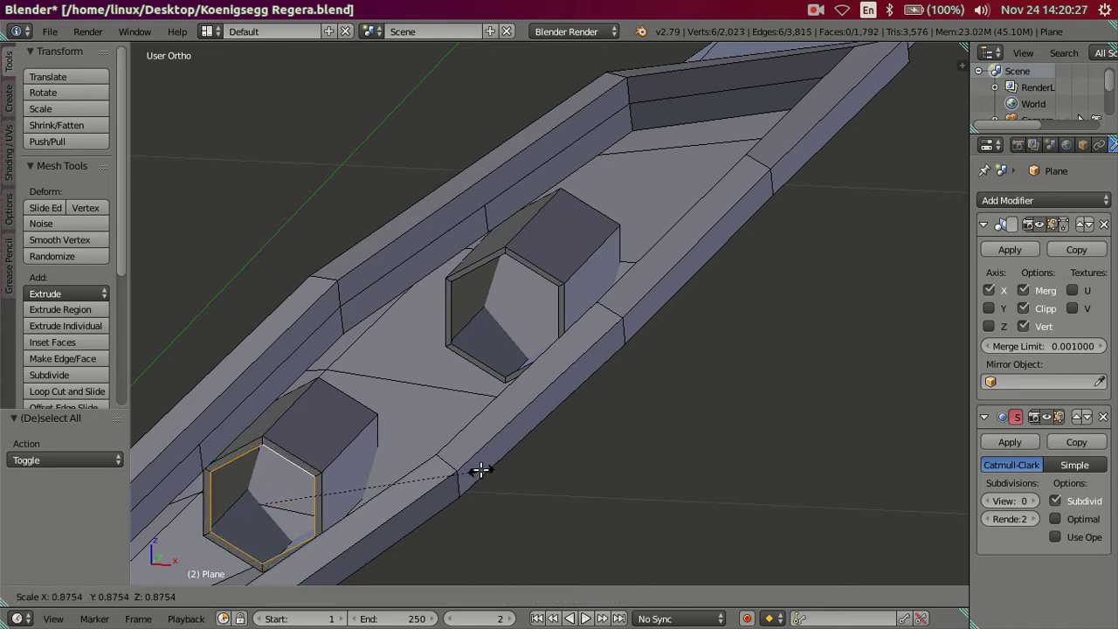
{"action": "left_click", "coordinate": [474, 467]}
{"action": "left_click_drag", "start_coordinate": [77, 502], "coordinate": [92, 533]}
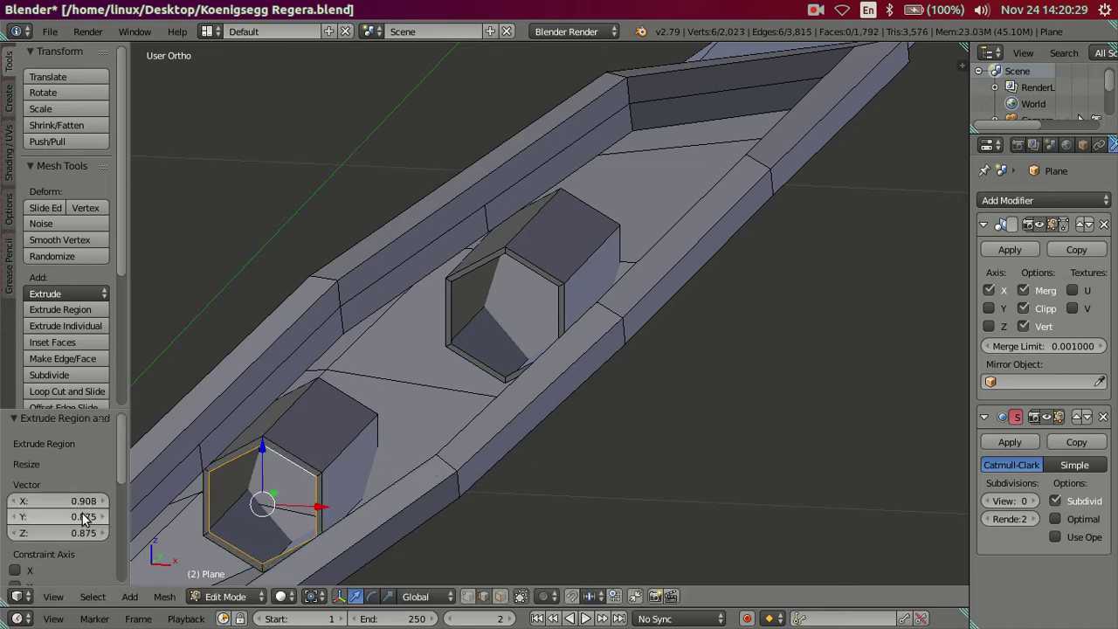
{"action": "middle_click_drag", "start_coordinate": [306, 424], "coordinate": [326, 374], "text": "shift"}
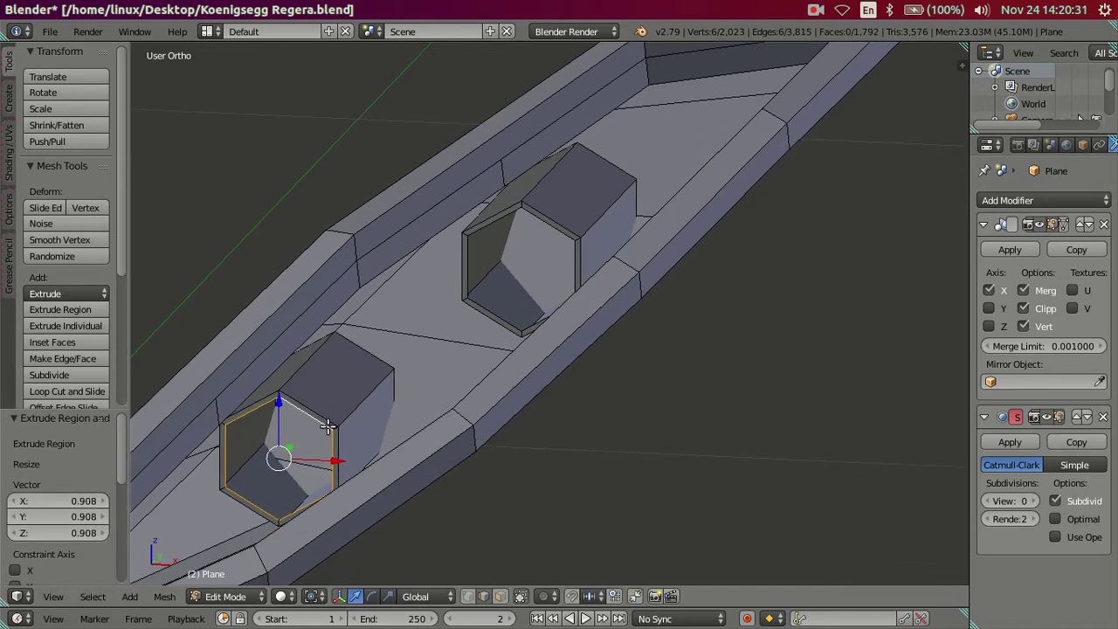
{"action": "right_click", "coordinate": [501, 308], "text": "alt+shift"}
{"action": "mouse_move", "coordinate": [500, 307]}
{"action": "middle_mouse_down"}
{"action": "mouse_move", "coordinate": [412, 397]}
{"action": "mouse_move", "coordinate": [428, 359]}
{"action": "middle_mouse_up"}
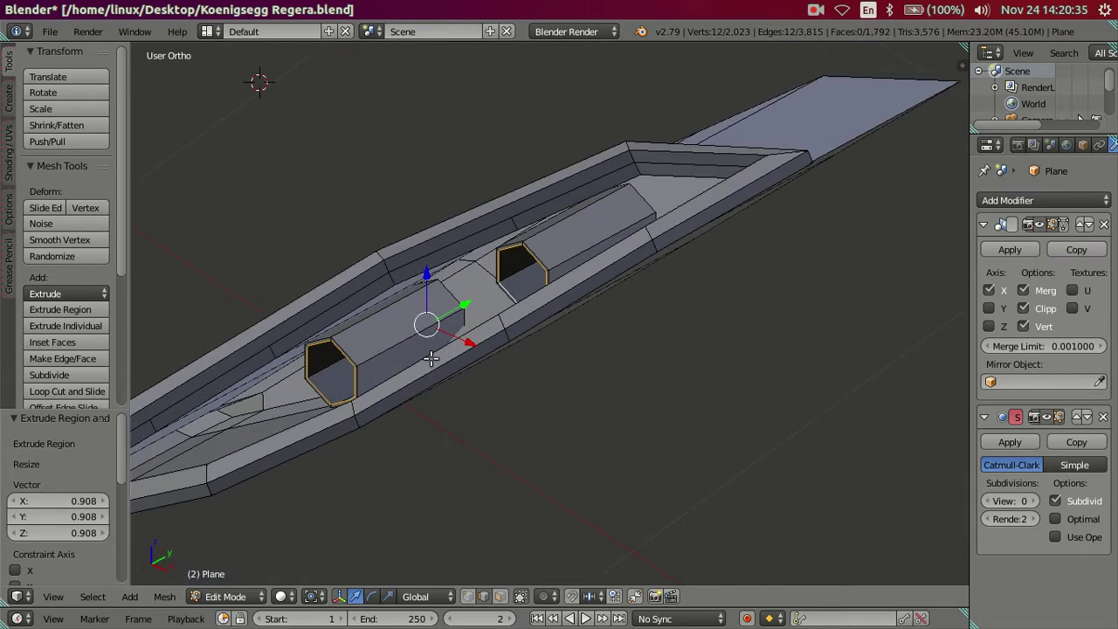
{"action": "left_click", "coordinate": [14, 331]}
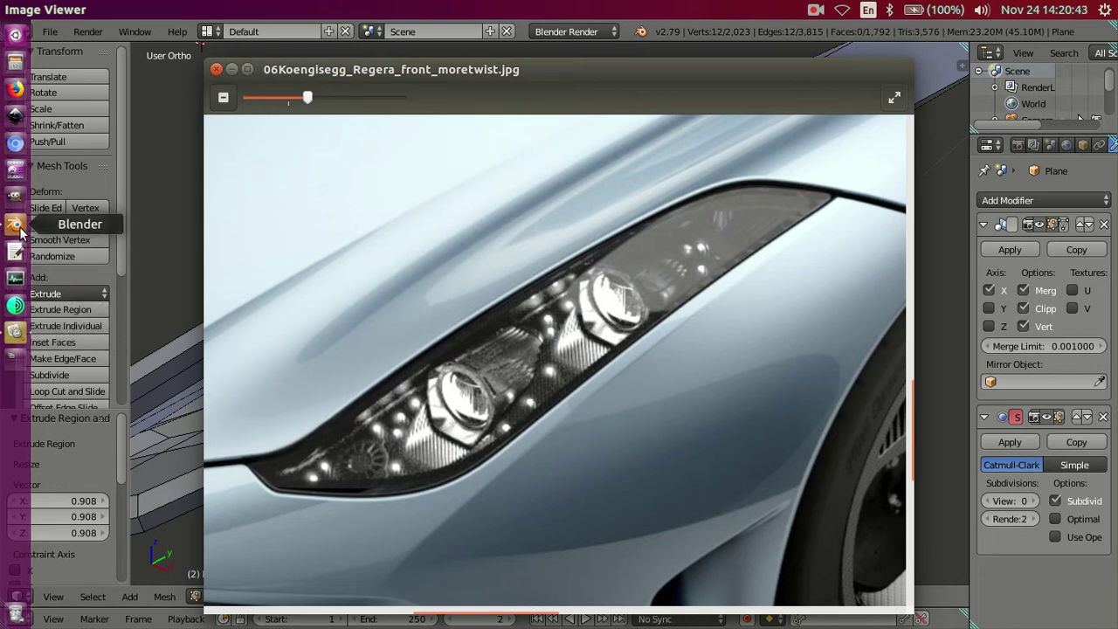
{"action": "left_click", "coordinate": [15, 223]}
{"action": "scroll", "coordinate": [559, 358], "scroll_direction": "down", "scroll_amount": 1}
{"action": "mouse_move", "coordinate": [509, 355]}
{"action": "middle_mouse_down"}
{"action": "mouse_move", "coordinate": [476, 380]}
{"action": "mouse_move", "coordinate": [554, 370]}
{"action": "mouse_move", "coordinate": [619, 317]}
{"action": "mouse_move", "coordinate": [520, 377]}
{"action": "mouse_move", "coordinate": [492, 341]}
{"action": "middle_mouse_up"}
{"action": "scroll", "coordinate": [476, 384], "scroll_direction": "down", "scroll_amount": 1}
{"action": "key", "text": "e"}
Extrude both housing ends and push them 0.035 along Y
{"action": "right_click", "coordinate": [532, 358]}
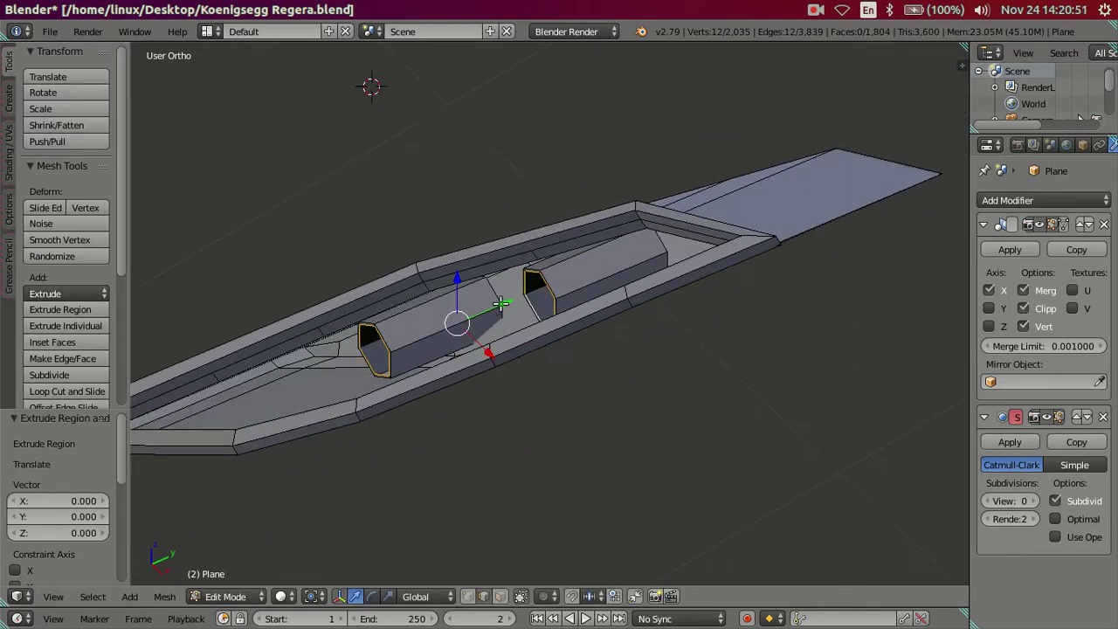
{"action": "left_click_drag", "start_coordinate": [501, 303], "coordinate": [514, 298]}
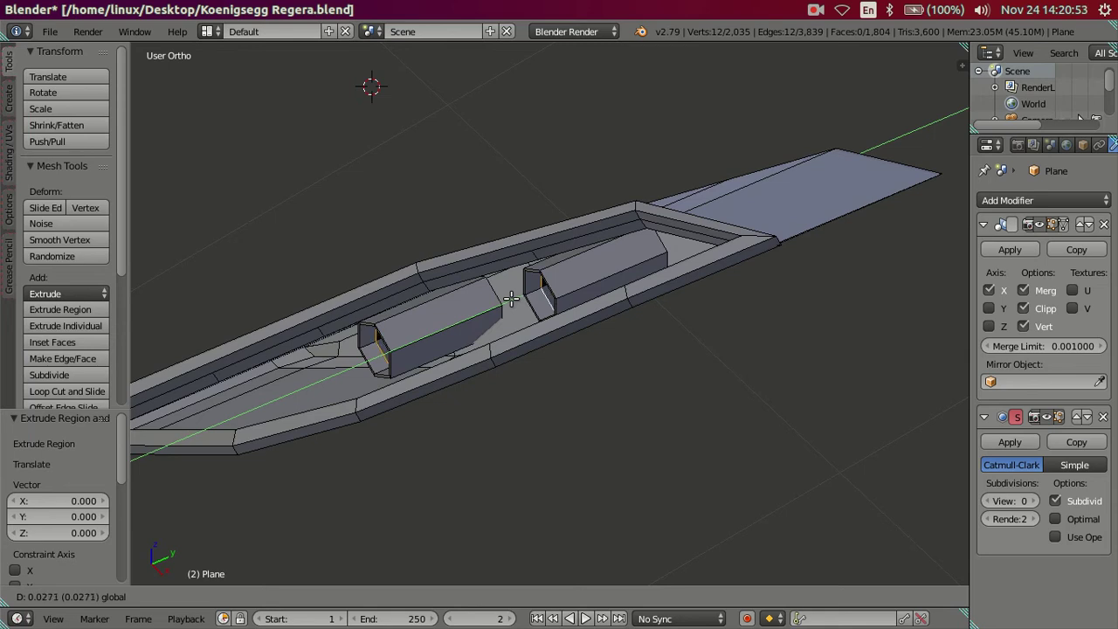
{"action": "left_click_drag", "start_coordinate": [511, 299], "coordinate": [517, 299]}
{"action": "middle_click_drag", "start_coordinate": [516, 301], "coordinate": [467, 450]}
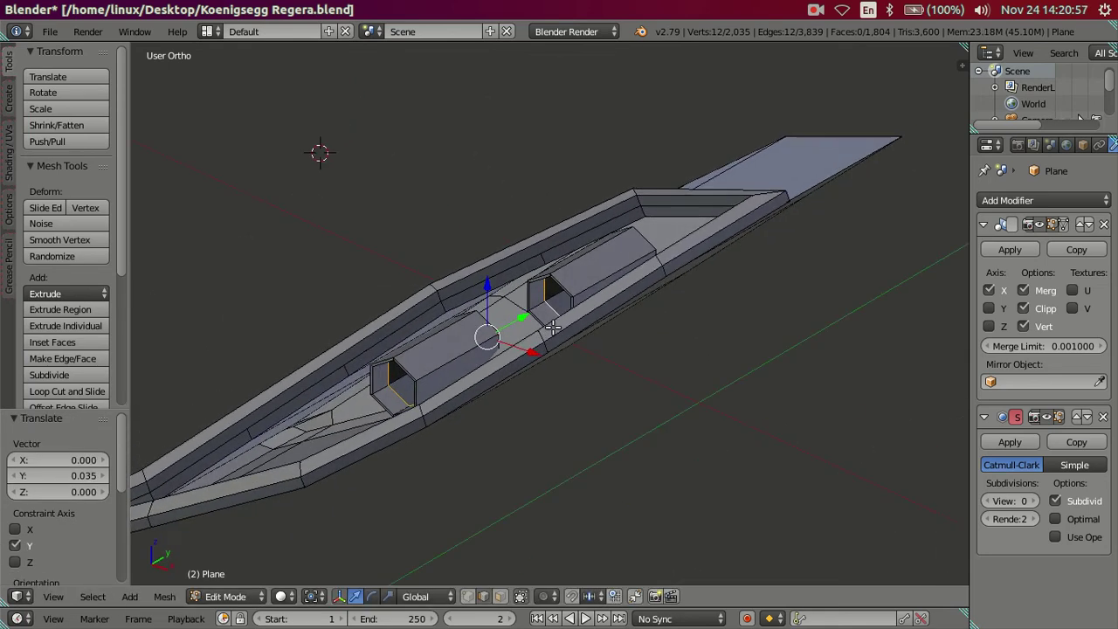
{"action": "scroll", "coordinate": [467, 450], "scroll_direction": "up", "scroll_amount": 2}
{"action": "scroll", "coordinate": [467, 450], "scroll_direction": "up", "scroll_amount": 2}
{"action": "scroll", "coordinate": [467, 449], "scroll_direction": "up", "scroll_amount": 1}
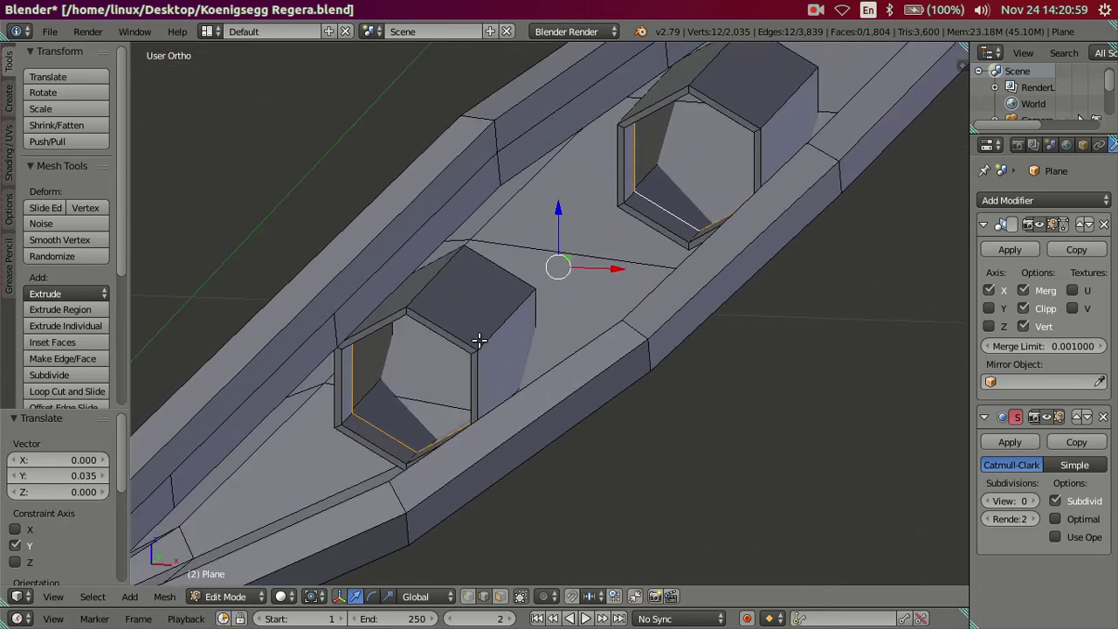
{"action": "scroll", "coordinate": [484, 338], "scroll_direction": "up", "scroll_amount": 1}
Select the lower housing and try rotating it 45° and 22.5° about Y
{"action": "right_click", "coordinate": [476, 335]}
{"action": "key", "text": "l"}
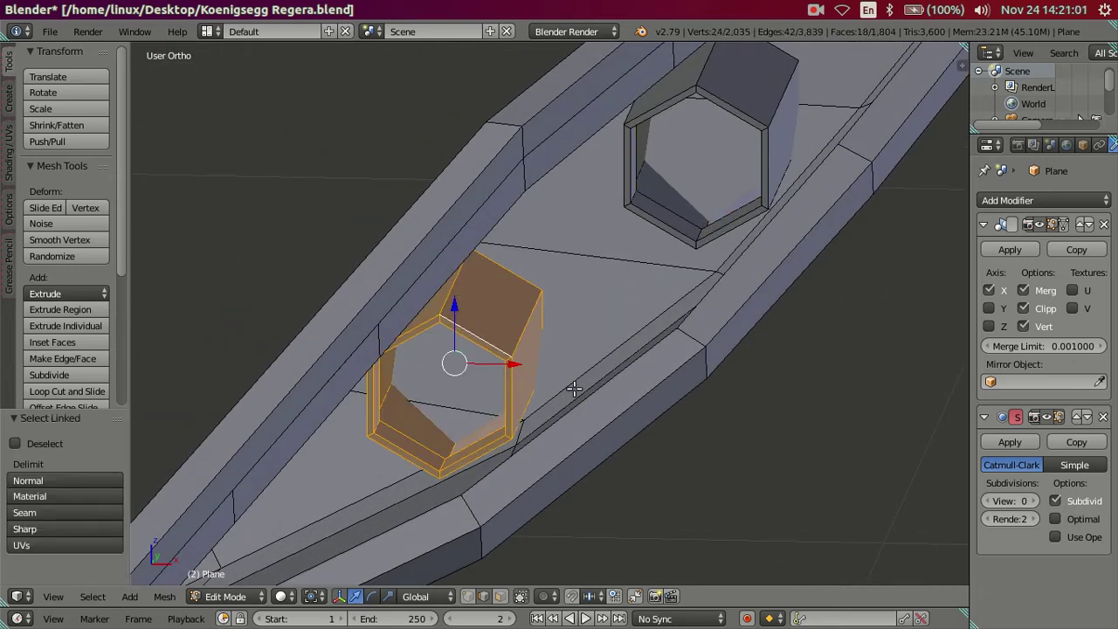
{"action": "type", "text": "ry"}
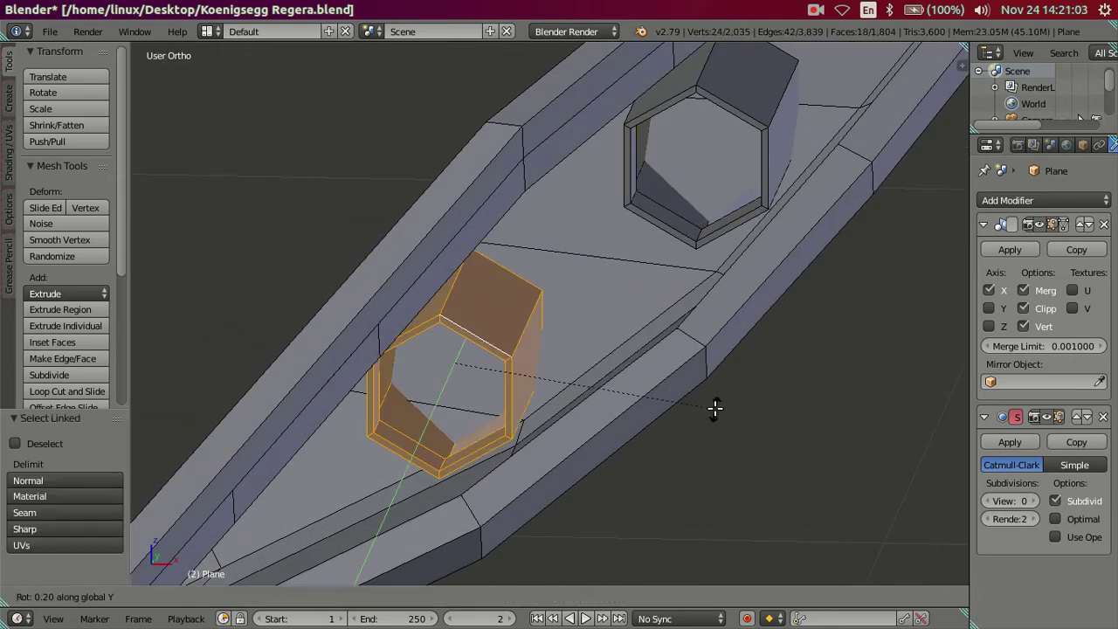
{"action": "type", "text": "45"}
{"action": "key", "text": "Return"}
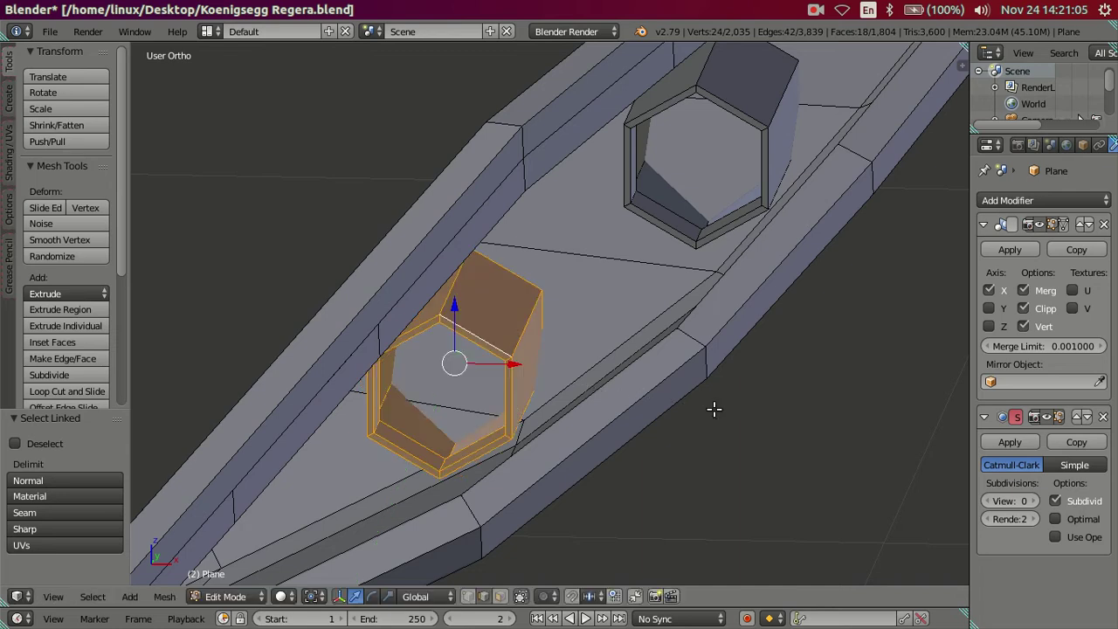
{"action": "key", "text": "KP_1"}
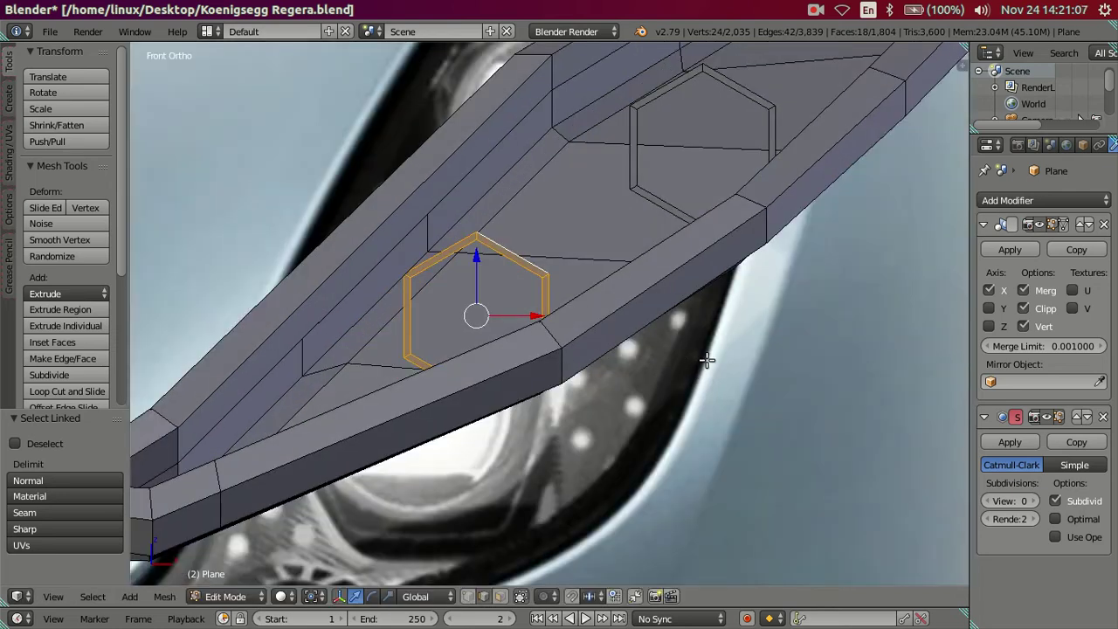
{"action": "type", "text": "ry"}
{"action": "type", "text": "45"}
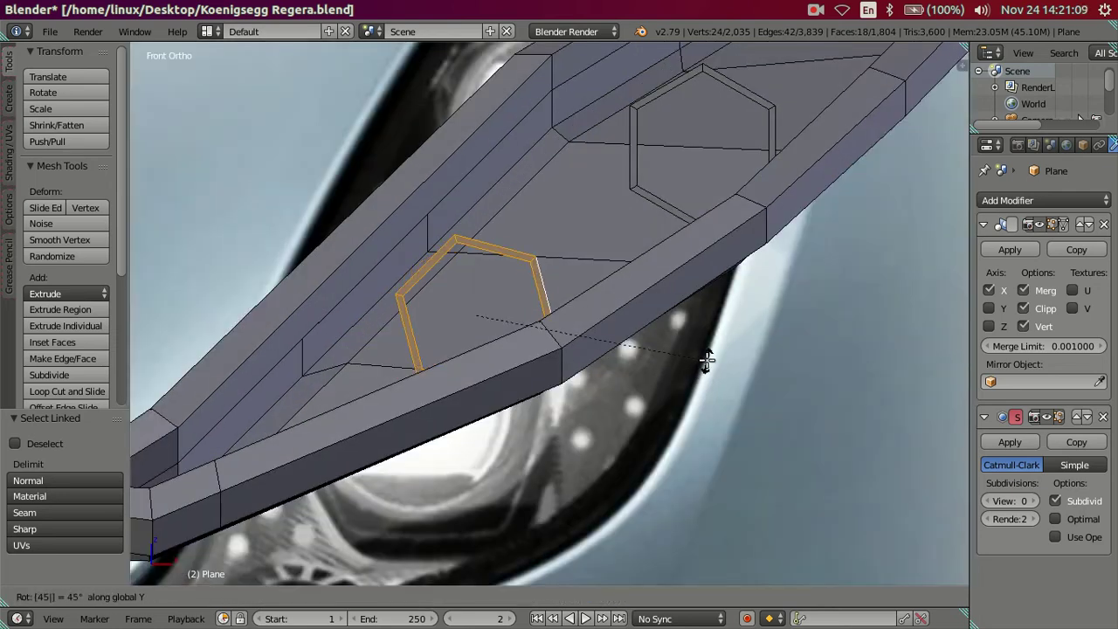
{"action": "key", "text": "Escape"}
{"action": "type", "text": "ry"}
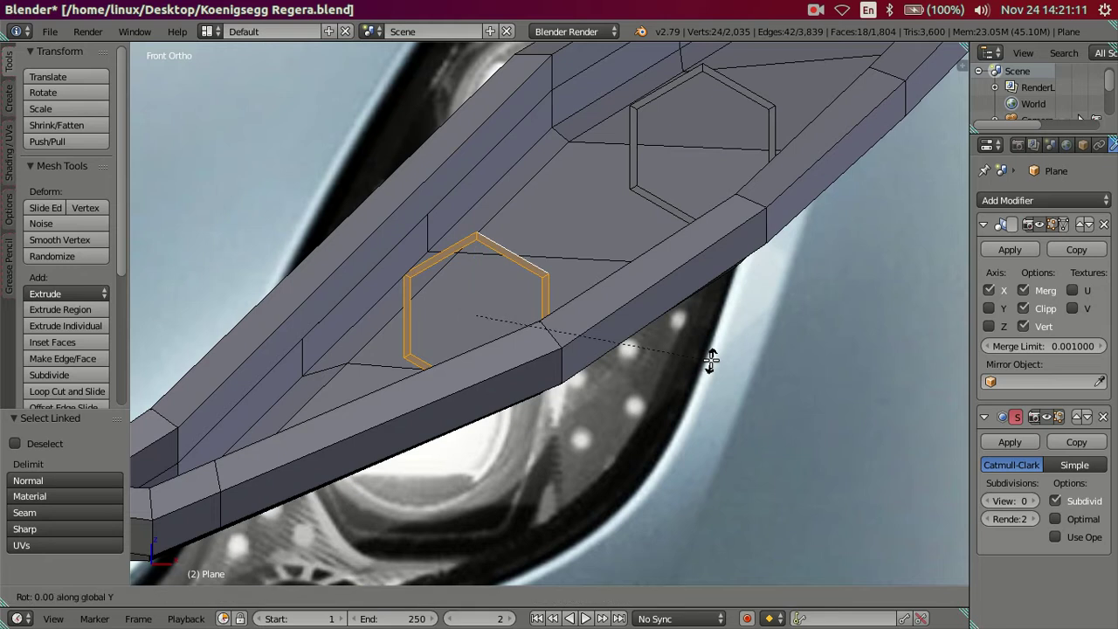
{"action": "type", "text": "22.5"}
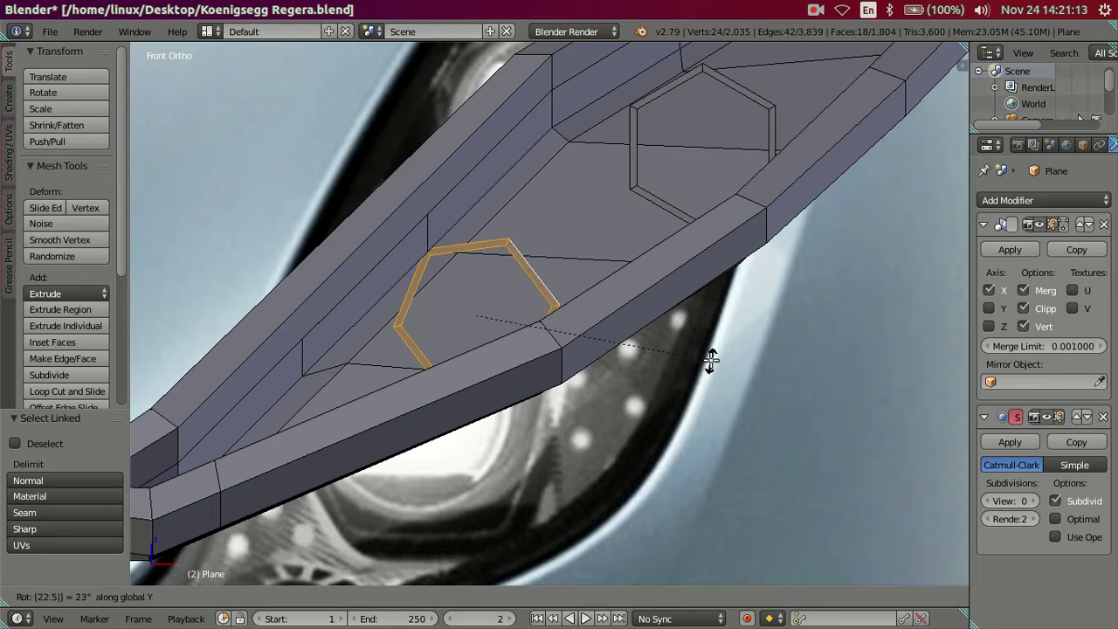
{"action": "key", "text": "Escape"}
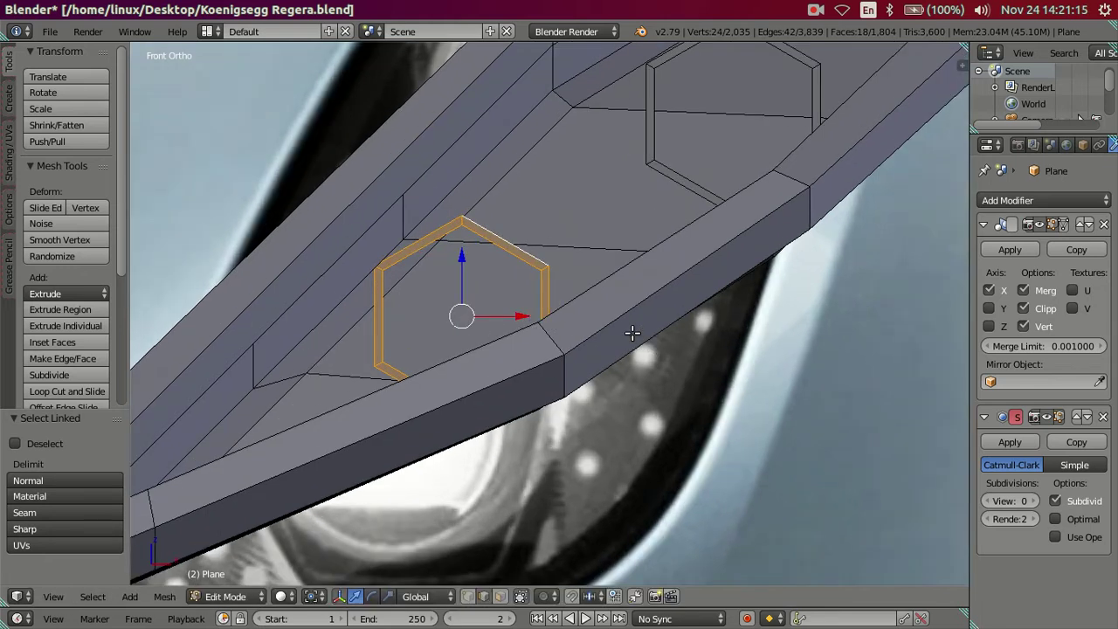
In wireframe view, rotate the lower housing 30° about Y
{"action": "key", "text": "z"}
{"action": "key", "text": "r"}
{"action": "key", "text": "y"}
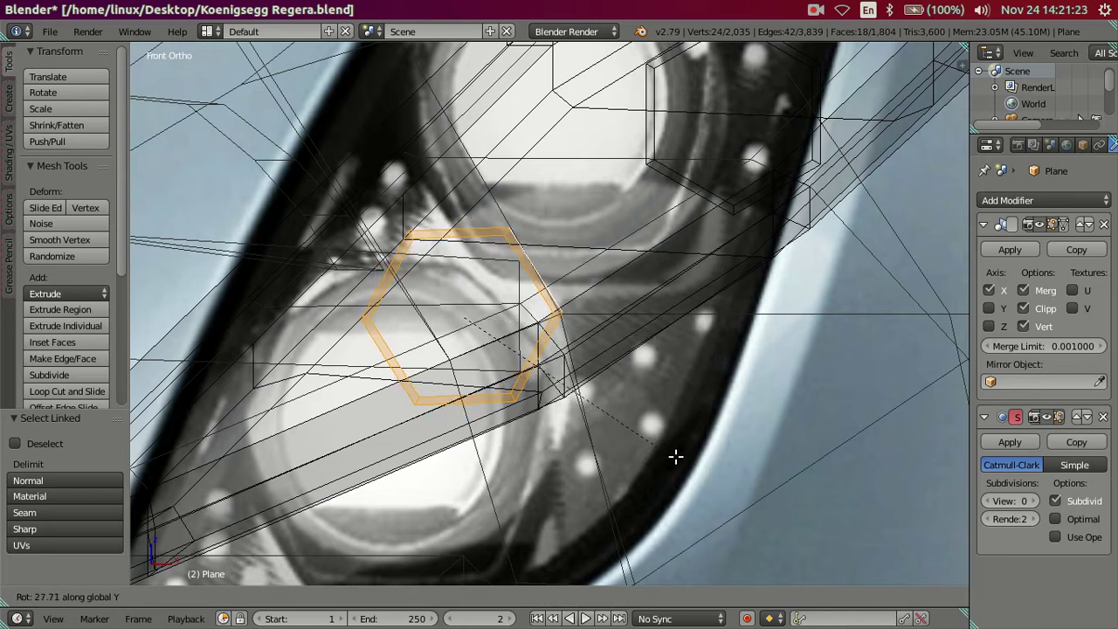
{"action": "left_click", "coordinate": [694, 364]}
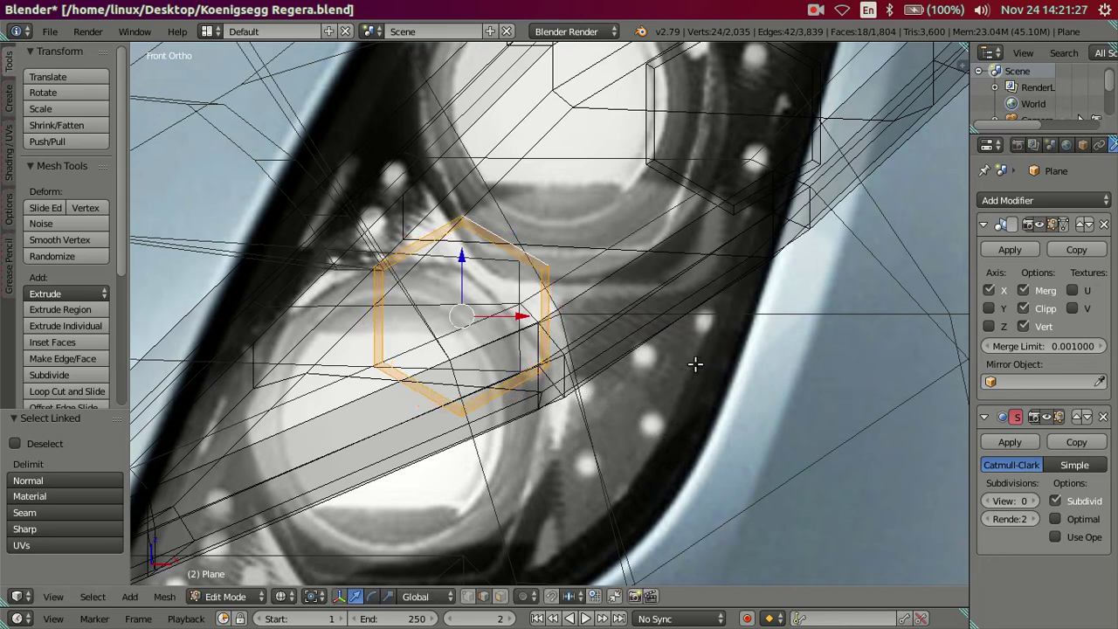
{"action": "scroll", "coordinate": [609, 376], "scroll_direction": "up", "scroll_amount": 1}
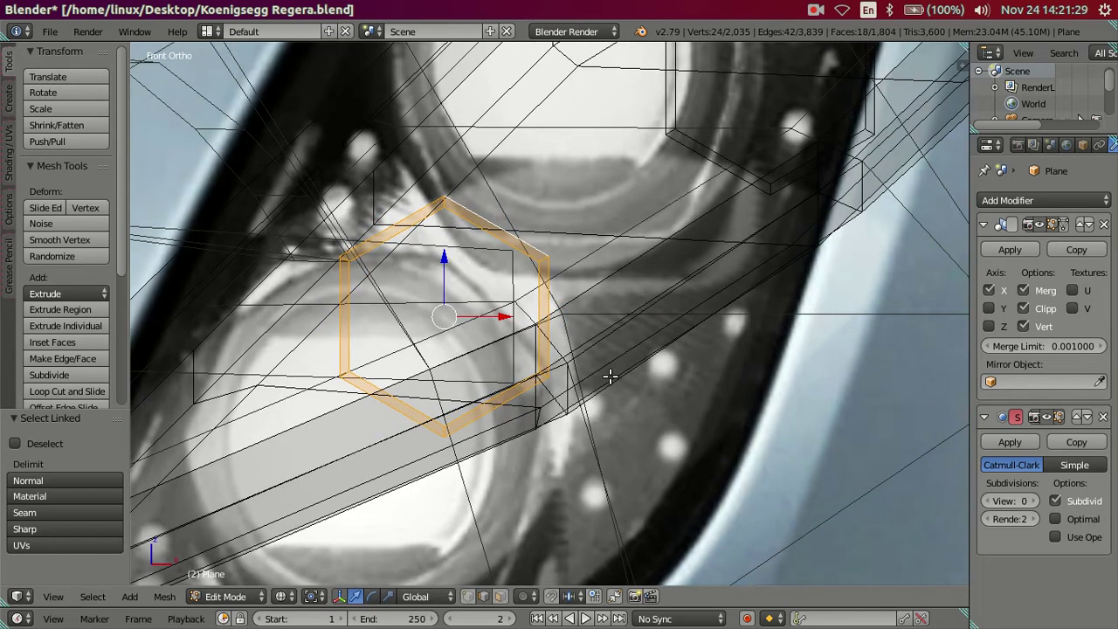
{"action": "type", "text": "ry"}
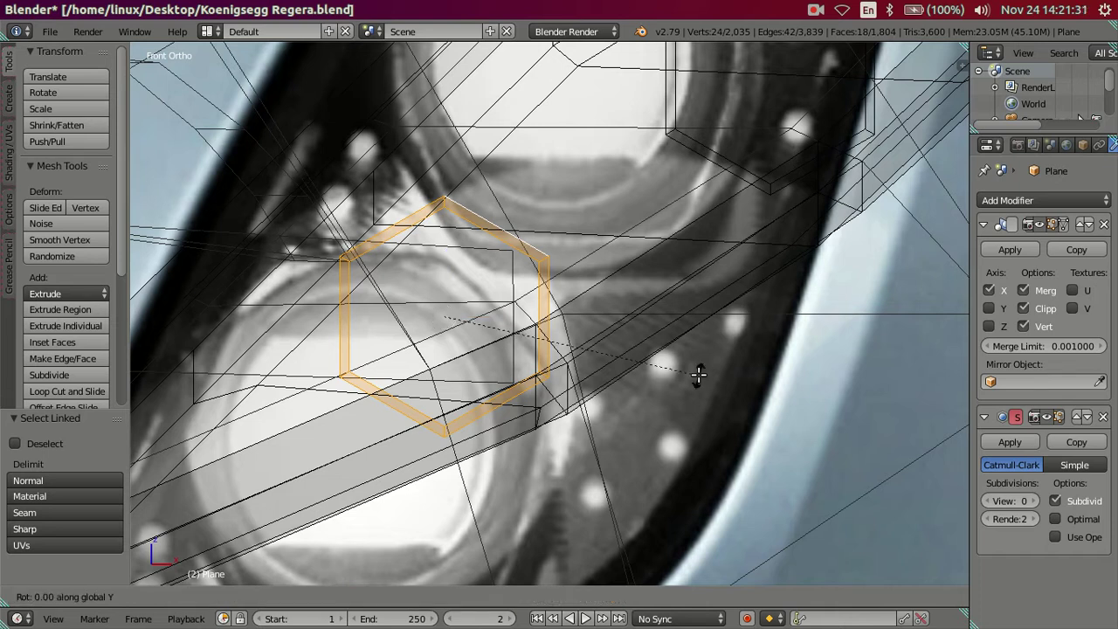
{"action": "type", "text": "30"}
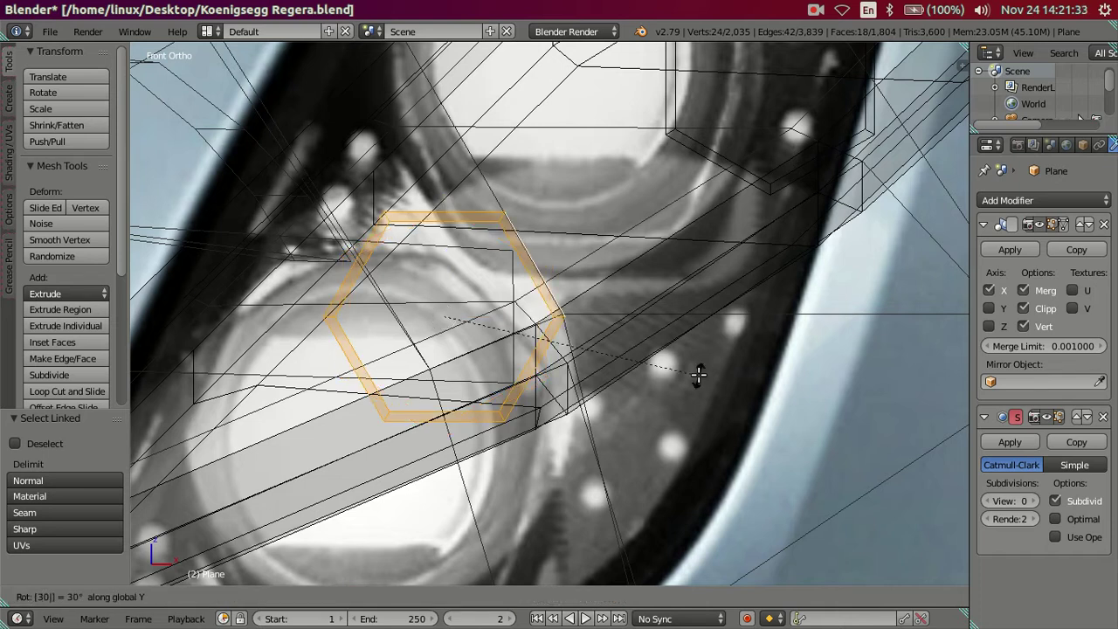
{"action": "key", "text": "Return"}
Select the upper housing and rotate it 30° about Y as well
{"action": "scroll", "coordinate": [694, 372], "scroll_direction": "down", "scroll_amount": 2}
{"action": "scroll", "coordinate": [681, 358], "scroll_direction": "down", "scroll_amount": 2}
{"action": "middle_click_drag", "start_coordinate": [669, 349], "coordinate": [624, 300]}
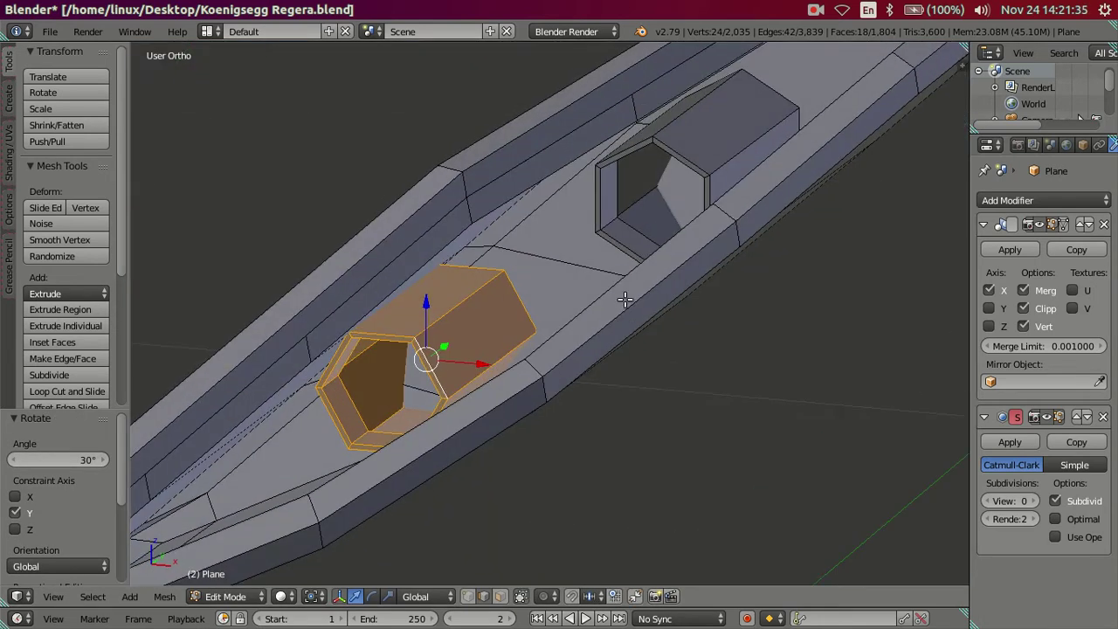
{"action": "key", "text": "a"}
{"action": "right_click", "coordinate": [638, 245]}
{"action": "key", "text": "l"}
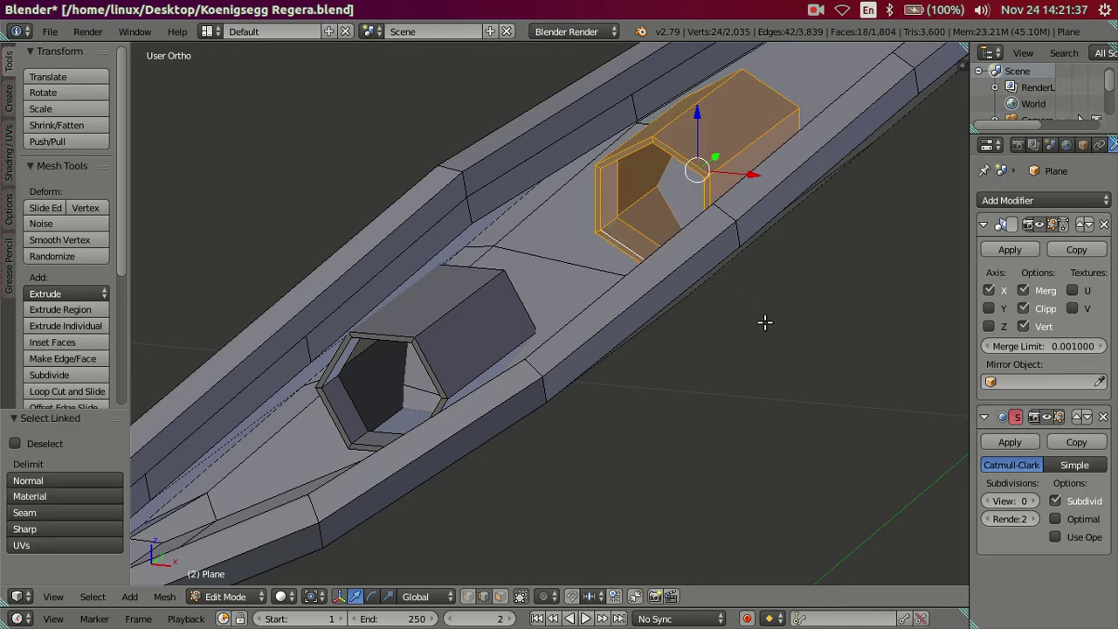
{"action": "type", "text": "ry30"}
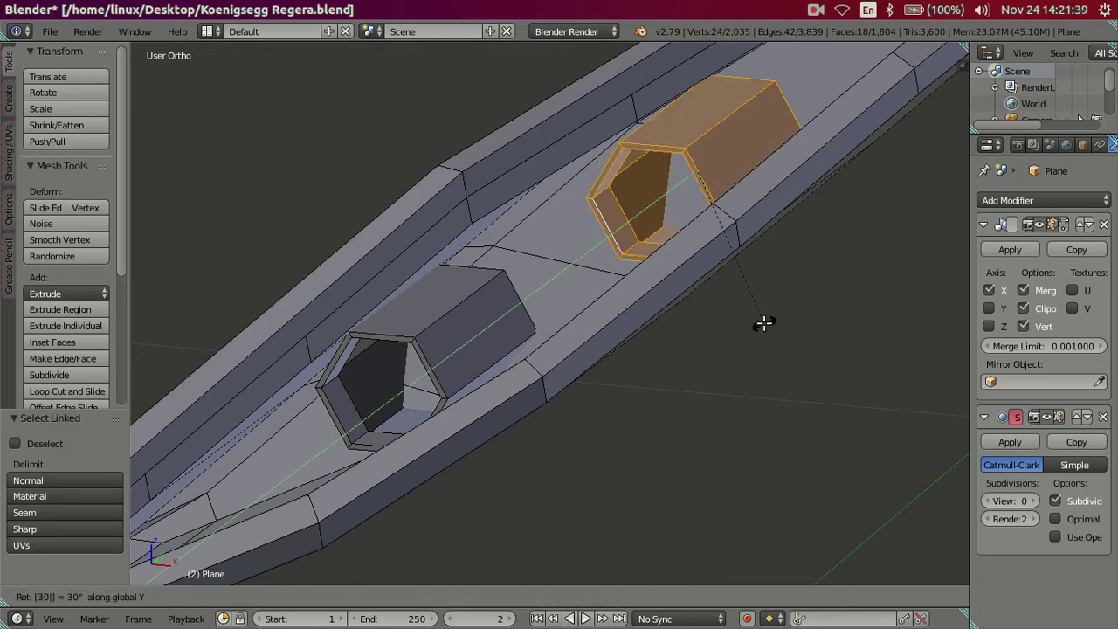
{"action": "key", "text": "Return"}
{"action": "mouse_move", "coordinate": [725, 334]}
{"action": "middle_mouse_down"}
{"action": "mouse_move", "coordinate": [689, 442]}
{"action": "mouse_move", "coordinate": [619, 429]}
{"action": "mouse_move", "coordinate": [599, 380]}
{"action": "mouse_move", "coordinate": [524, 415]}
{"action": "middle_mouse_up"}
{"action": "key", "text": "a"}
{"action": "mouse_move", "coordinate": [557, 391]}
{"action": "middle_mouse_down"}
{"action": "mouse_move", "coordinate": [603, 381]}
{"action": "mouse_move", "coordinate": [451, 386]}
{"action": "mouse_move", "coordinate": [342, 457]}
{"action": "mouse_move", "coordinate": [363, 441]}
{"action": "middle_mouse_up"}
{"action": "scroll", "coordinate": [452, 386], "scroll_direction": "up", "scroll_amount": 2}
{"action": "scroll", "coordinate": [454, 385], "scroll_direction": "up", "scroll_amount": 1}
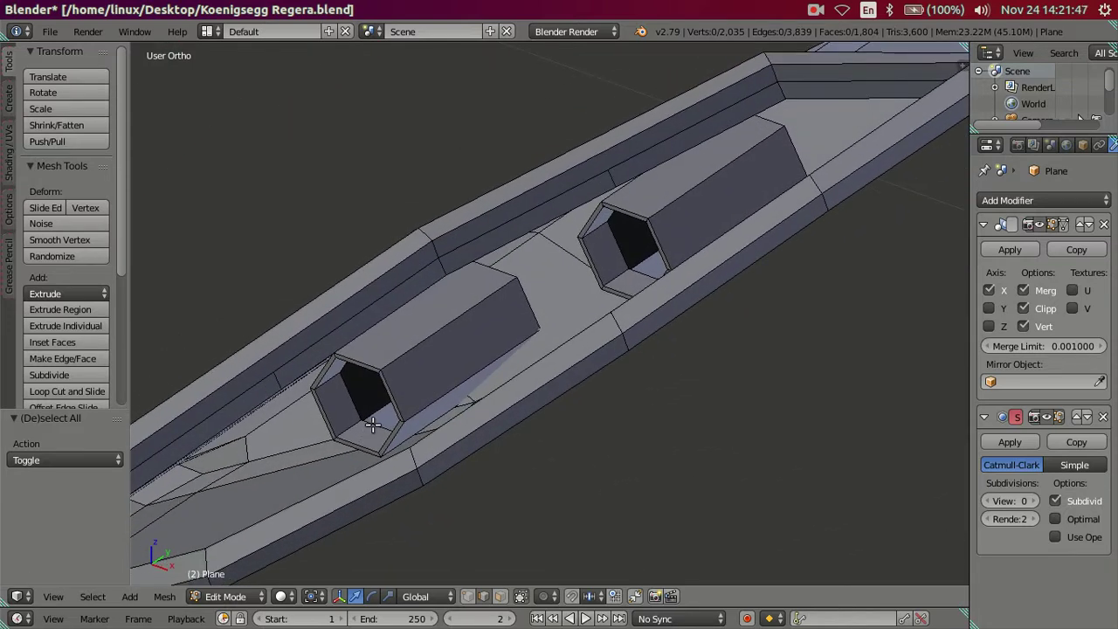
Inset the lower housing's opening loop into a ring scaled to 0.883
{"action": "right_click", "coordinate": [372, 425], "text": "alt"}
{"action": "scroll", "coordinate": [492, 399], "scroll_direction": "down", "scroll_amount": 3}
{"action": "mouse_move", "coordinate": [492, 399]}
{"action": "middle_mouse_down"}
{"action": "mouse_move", "coordinate": [489, 424]}
{"action": "mouse_move", "coordinate": [529, 382]}
{"action": "middle_mouse_up"}
{"action": "scroll", "coordinate": [542, 437], "scroll_direction": "up", "scroll_amount": 2}
{"action": "middle_click_drag", "start_coordinate": [549, 474], "coordinate": [594, 474]}
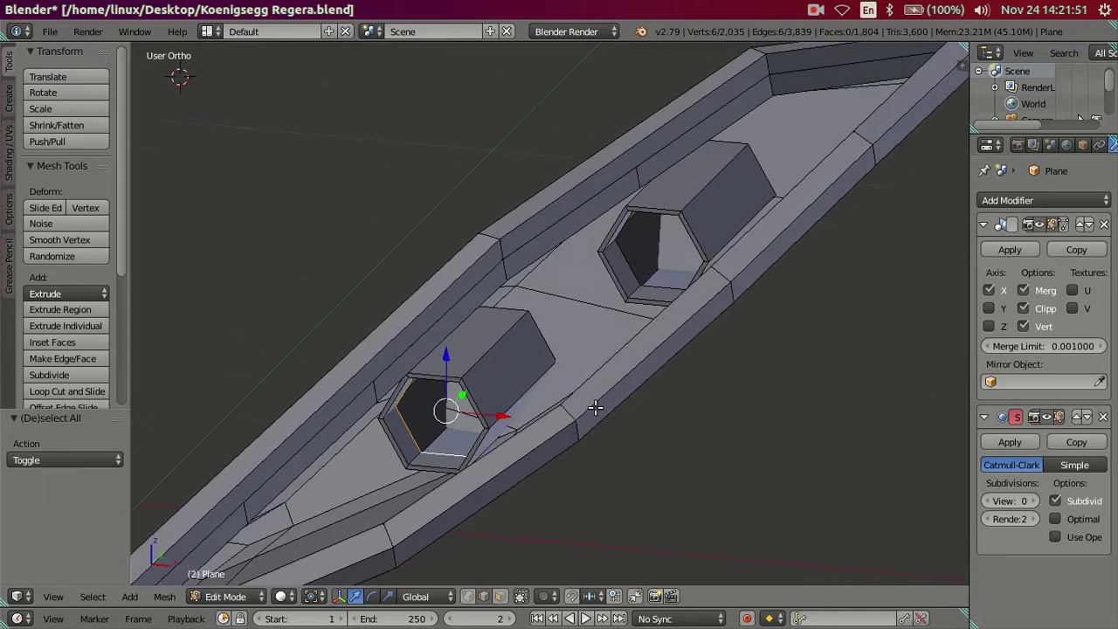
{"action": "scroll", "coordinate": [610, 394], "scroll_direction": "up", "scroll_amount": 1}
{"action": "scroll", "coordinate": [610, 394], "scroll_direction": "up", "scroll_amount": 1}
{"action": "scroll", "coordinate": [599, 399], "scroll_direction": "up", "scroll_amount": 1}
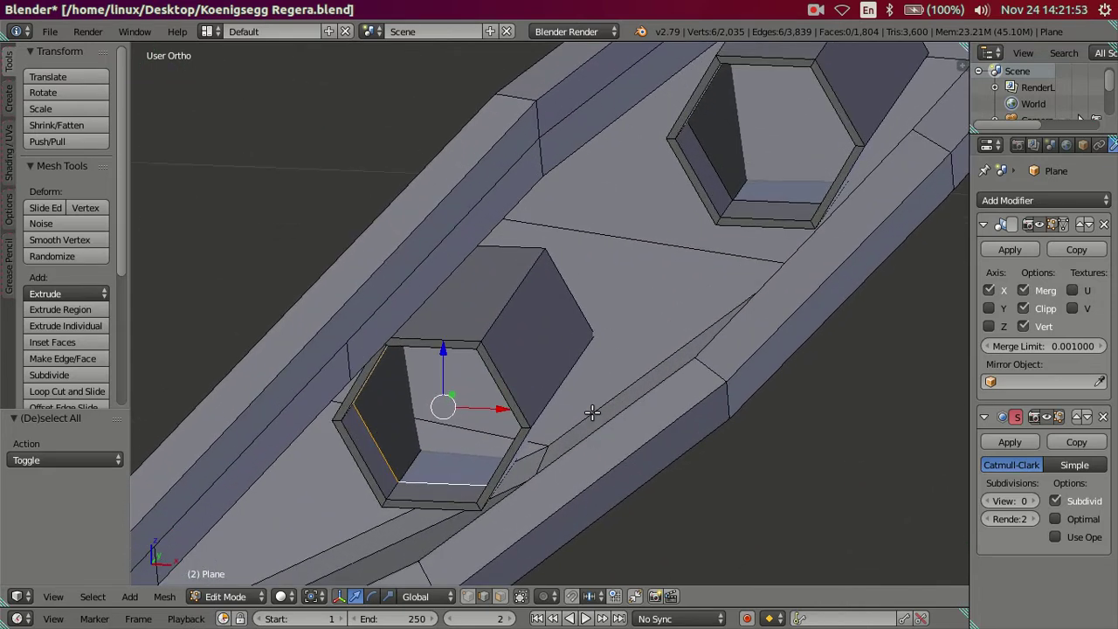
{"action": "key", "text": "s"}
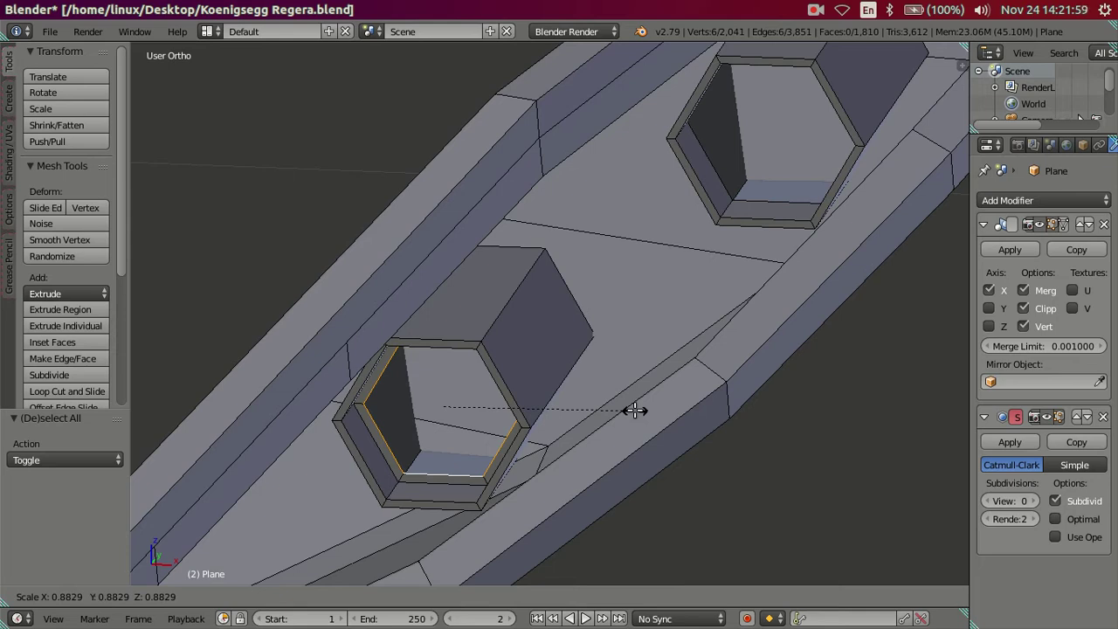
{"action": "left_click", "coordinate": [635, 410]}
{"action": "left_click", "coordinate": [43, 500]}
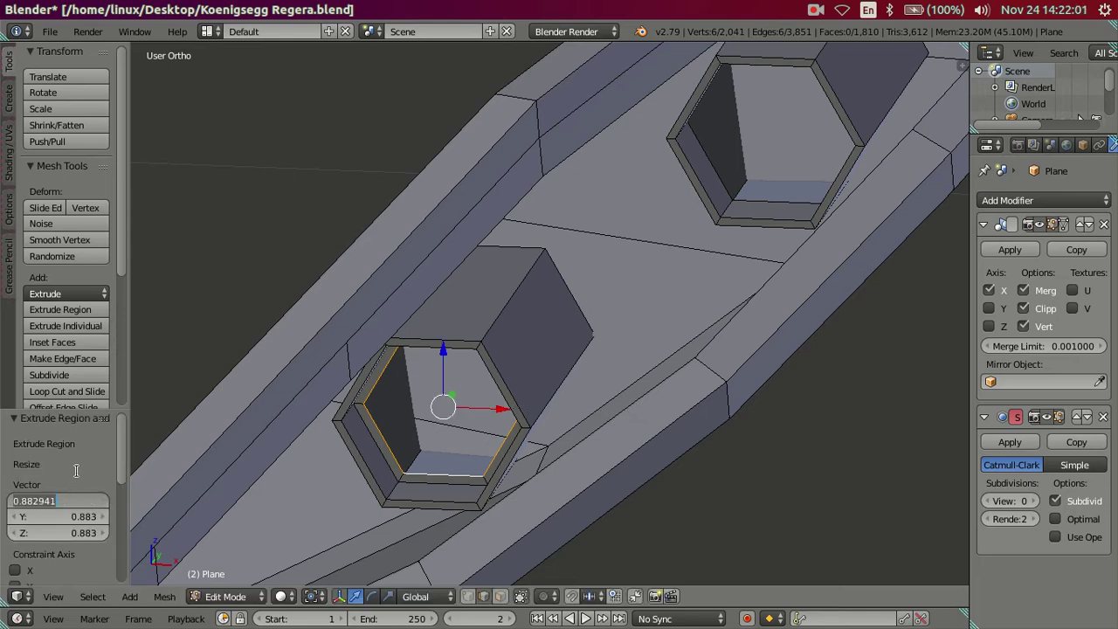
{"action": "key", "text": "Return"}
Extrude the upper housing's opening loop and scale it to 0.883 to match
{"action": "key", "text": "a"}
{"action": "right_click", "coordinate": [768, 202], "text": "alt"}
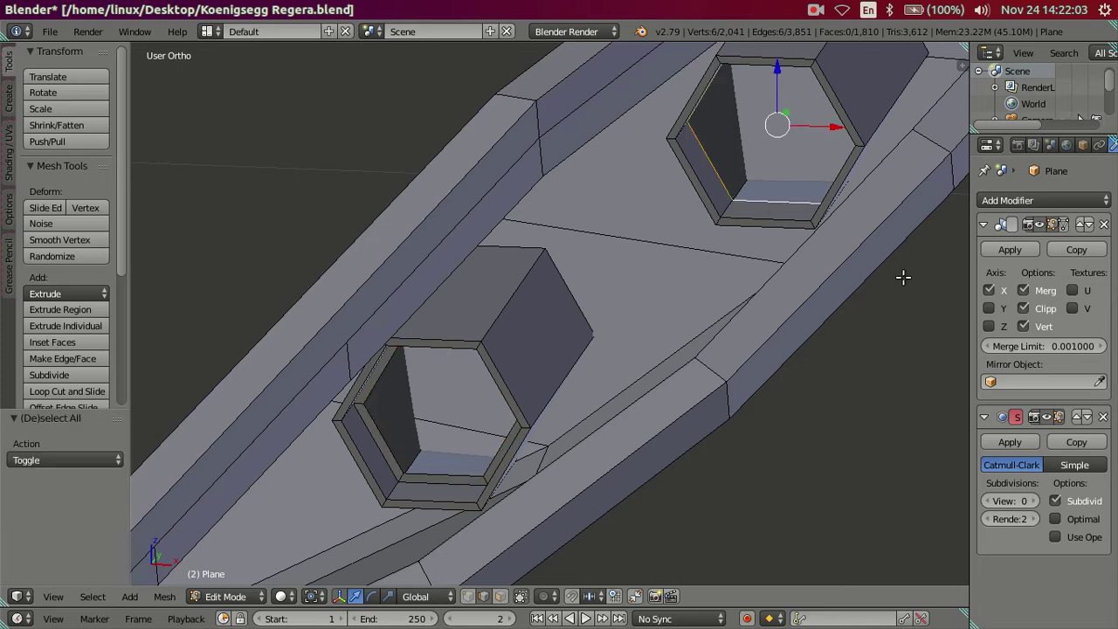
{"action": "key", "text": "e"}
{"action": "key", "text": "s"}
{"action": "left_click", "coordinate": [871, 277]}
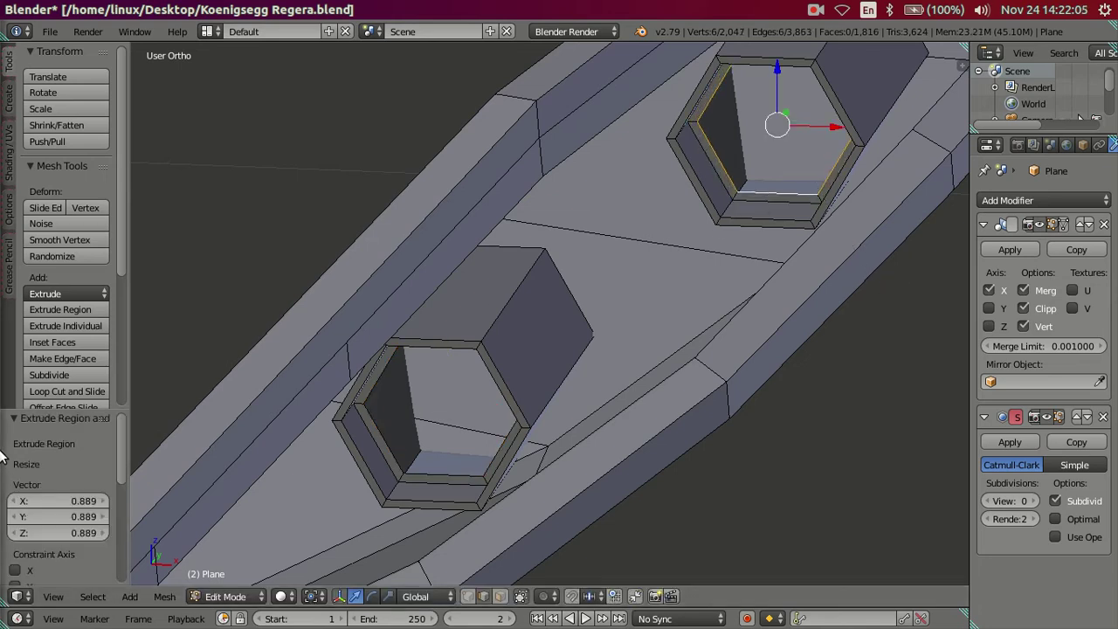
{"action": "left_click_drag", "start_coordinate": [94, 500], "coordinate": [88, 531]}
{"action": "type", "text": "0.883"}
{"action": "key", "text": "Return"}
Extrude both opening loops and start pushing them into the housings along Y
{"action": "scroll", "coordinate": [413, 301], "scroll_direction": "down", "scroll_amount": 1}
{"action": "middle_click_drag", "start_coordinate": [613, 363], "coordinate": [579, 359]}
{"action": "right_click", "coordinate": [406, 437], "text": "alt+shift"}
{"action": "mouse_move", "coordinate": [406, 437]}
{"action": "middle_mouse_down"}
{"action": "mouse_move", "coordinate": [620, 317]}
{"action": "mouse_move", "coordinate": [575, 367]}
{"action": "mouse_move", "coordinate": [517, 339]}
{"action": "middle_mouse_up"}
{"action": "key", "text": "e"}
{"action": "right_click", "coordinate": [586, 370]}
{"action": "key", "text": "g"}
{"action": "key", "text": "y"}
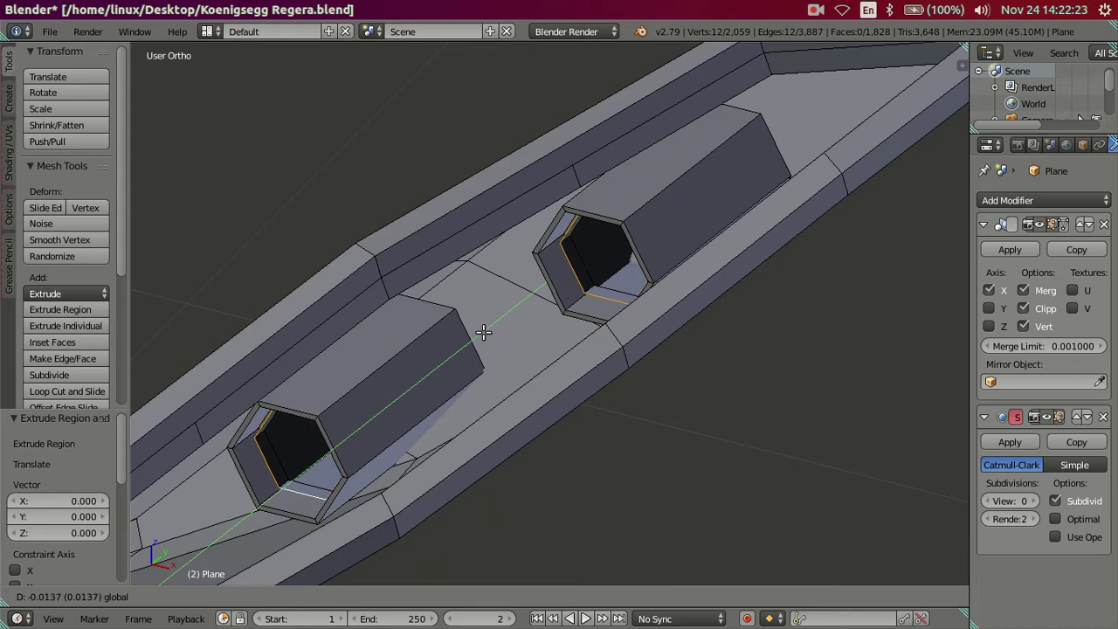
Finish the Y push, then scale the upper opening's inner loop to 0.723
{"action": "left_click", "coordinate": [482, 332]}
{"action": "key", "text": "a"}
{"action": "right_click", "coordinate": [609, 299], "text": "alt"}
{"action": "middle_click_drag", "start_coordinate": [728, 312], "coordinate": [769, 323]}
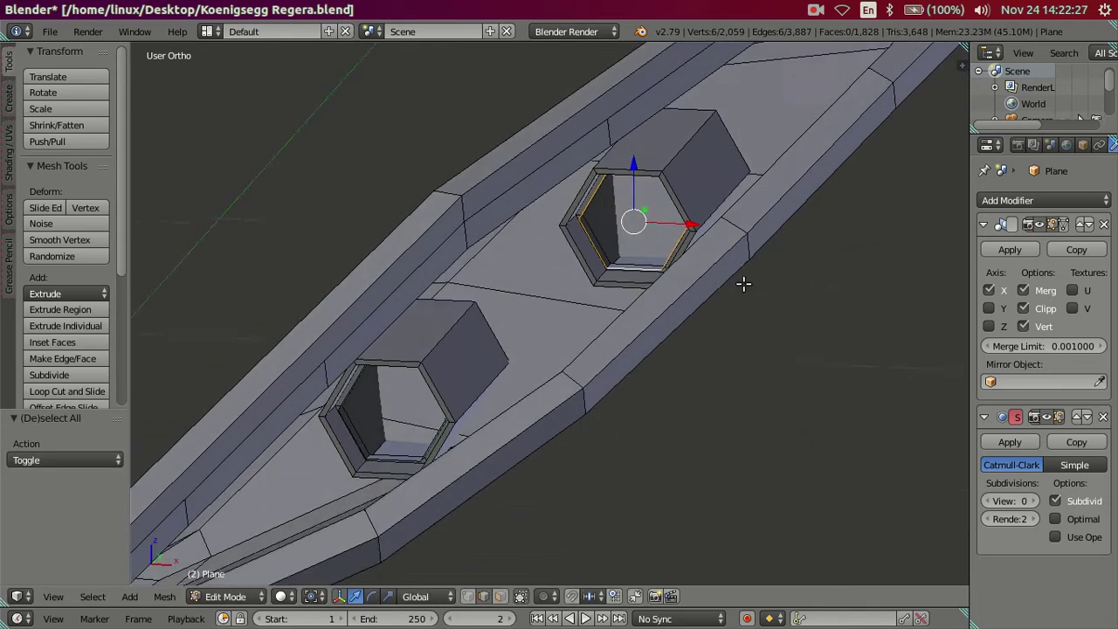
{"action": "key", "text": "s"}
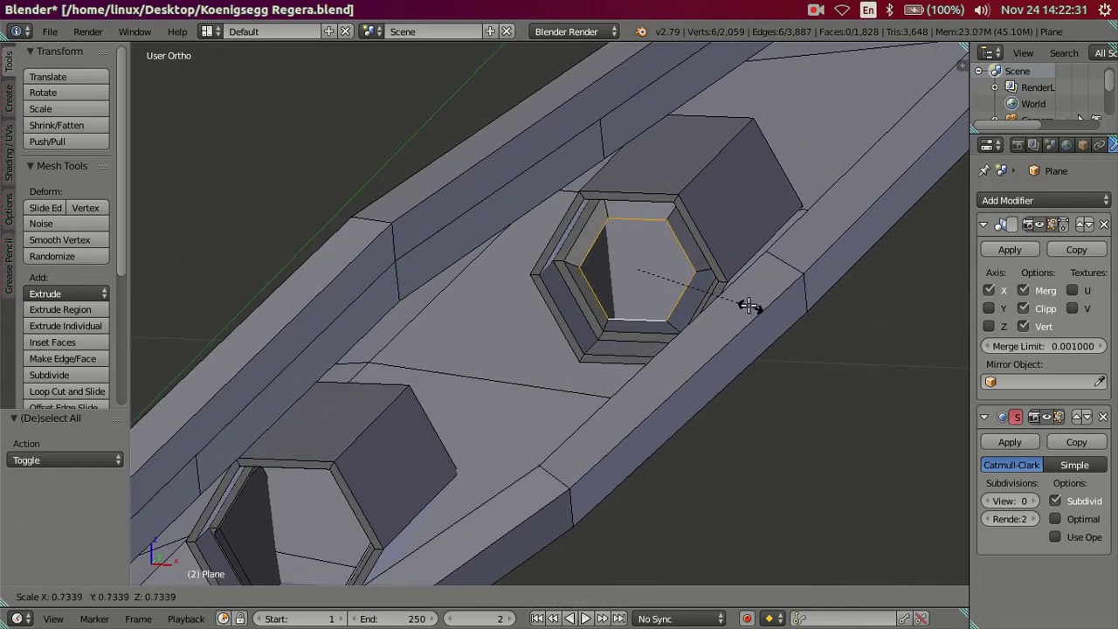
{"action": "left_click", "coordinate": [744, 305]}
{"action": "left_click", "coordinate": [49, 460]}
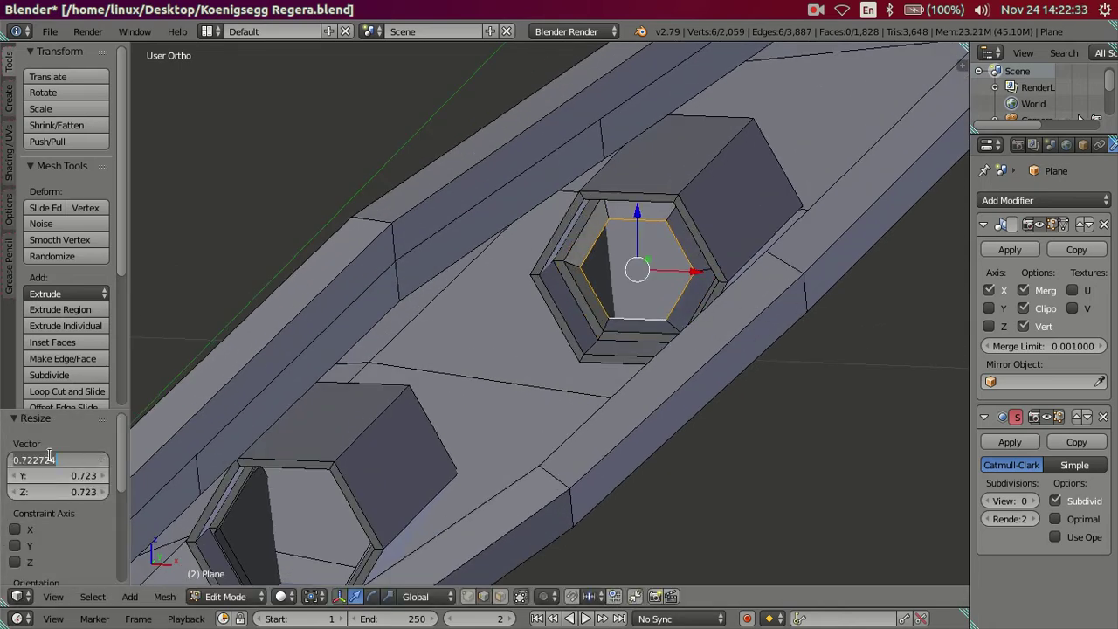
{"action": "key", "text": "Return"}
Shrink the other housing's inner hexagon rim loop to about 0.72
{"action": "middle_click_drag", "start_coordinate": [236, 487], "coordinate": [324, 348], "text": "shift"}
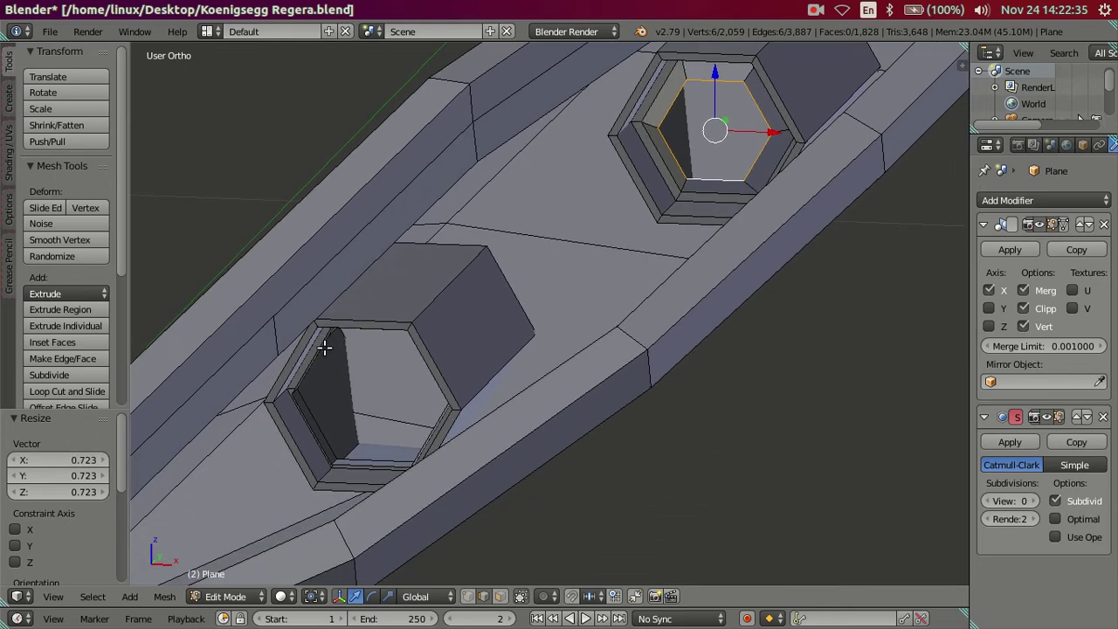
{"action": "key", "text": "a"}
{"action": "middle_click_drag", "start_coordinate": [332, 442], "coordinate": [265, 464]}
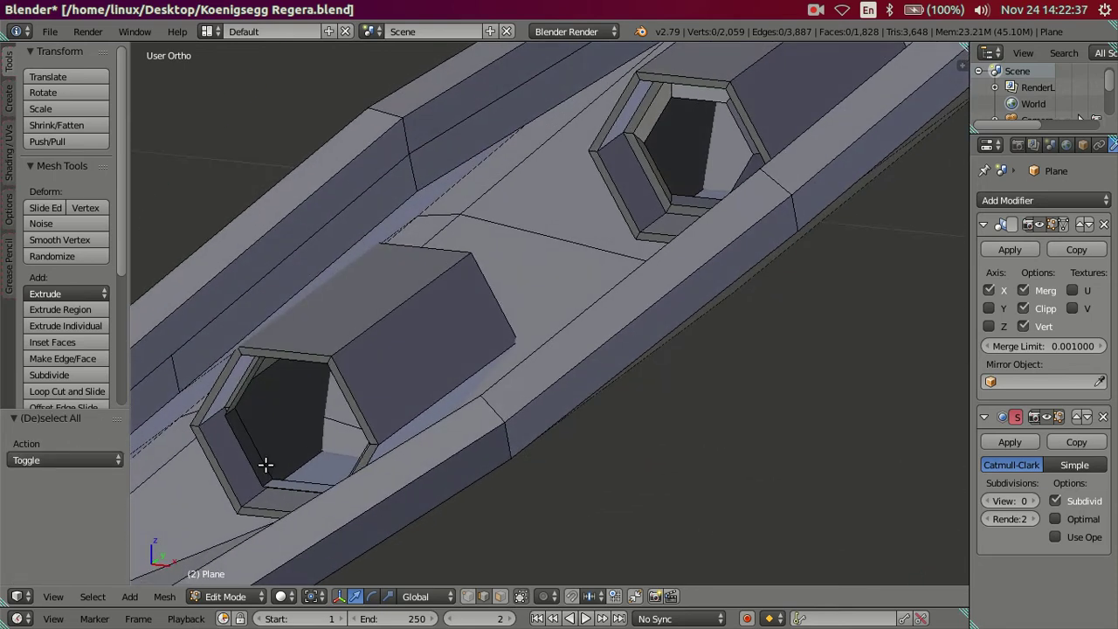
{"action": "left_click", "coordinate": [246, 463], "text": "alt"}
{"action": "middle_click_drag", "start_coordinate": [339, 481], "coordinate": [344, 485]}
{"action": "key", "text": "s"}
{"action": "left_click", "coordinate": [393, 447]}
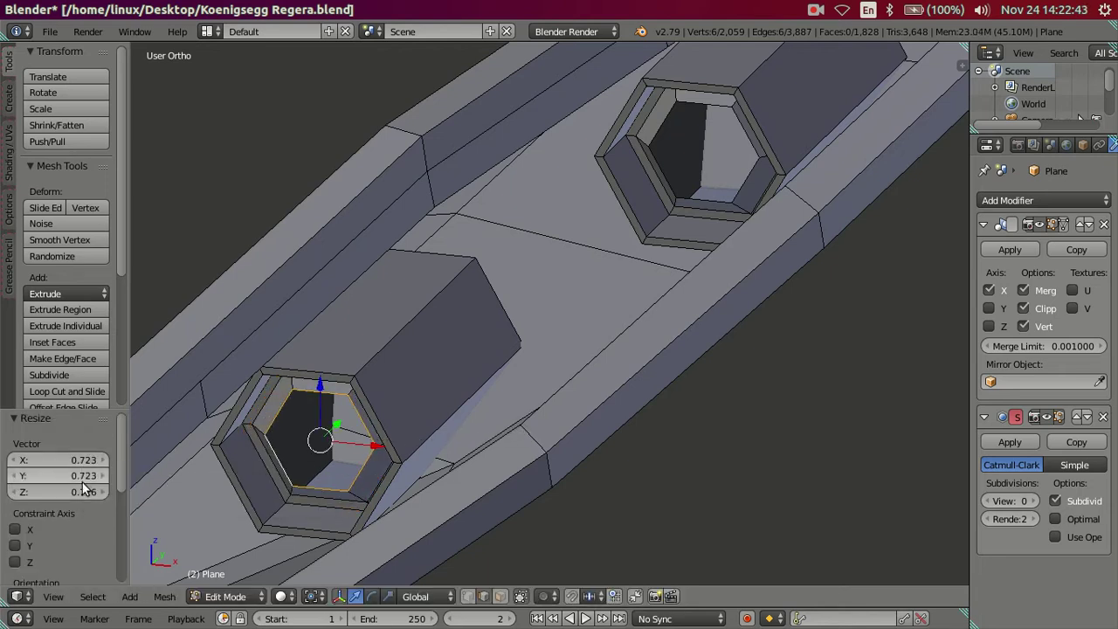
Extrude both inner hexagon loops and push them slightly deeper into the housings
{"action": "key", "text": "a"}
{"action": "mouse_move", "coordinate": [469, 310]}
{"action": "middle_mouse_down"}
{"action": "mouse_move", "coordinate": [445, 345]}
{"action": "mouse_move", "coordinate": [440, 407]}
{"action": "mouse_move", "coordinate": [482, 397]}
{"action": "mouse_move", "coordinate": [453, 418]}
{"action": "mouse_move", "coordinate": [498, 334]}
{"action": "mouse_move", "coordinate": [653, 253]}
{"action": "middle_mouse_up"}
{"action": "right_click", "coordinate": [661, 240], "text": "alt"}
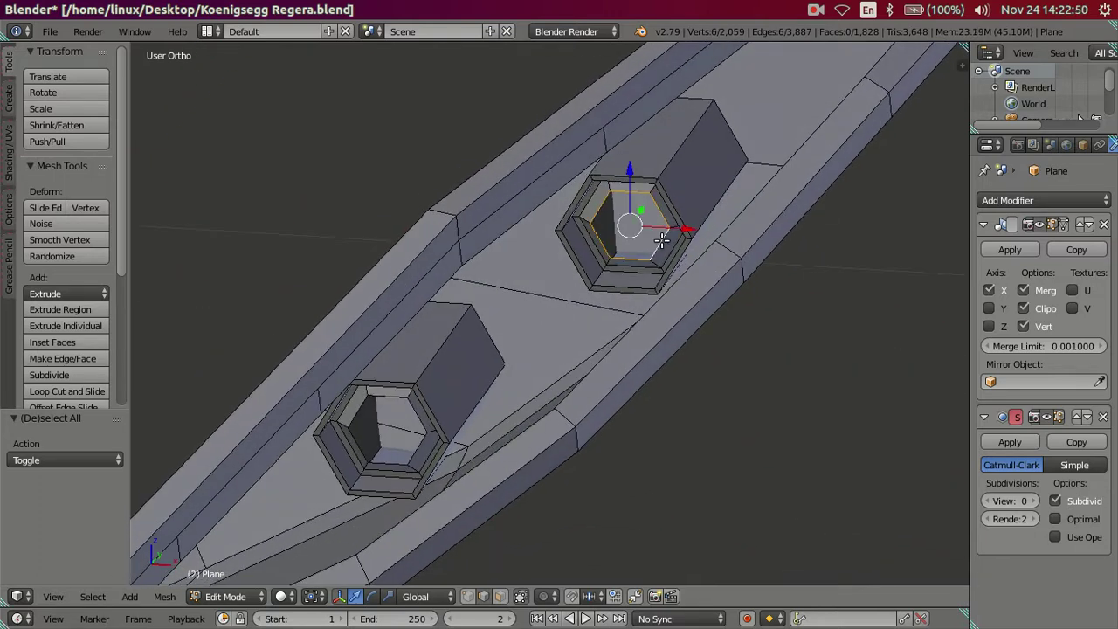
{"action": "right_click", "coordinate": [406, 452], "text": "alt+shift"}
{"action": "middle_click_drag", "start_coordinate": [406, 451], "coordinate": [460, 463]}
{"action": "key", "text": "e"}
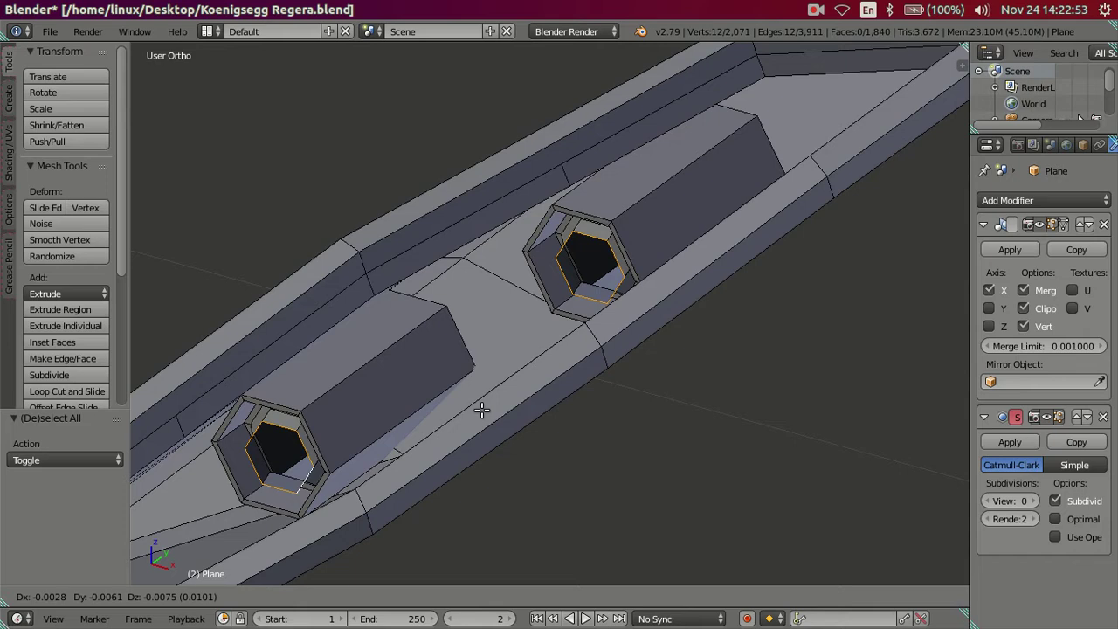
{"action": "key", "text": "Escape"}
{"action": "left_click_drag", "start_coordinate": [479, 325], "coordinate": [473, 326]}
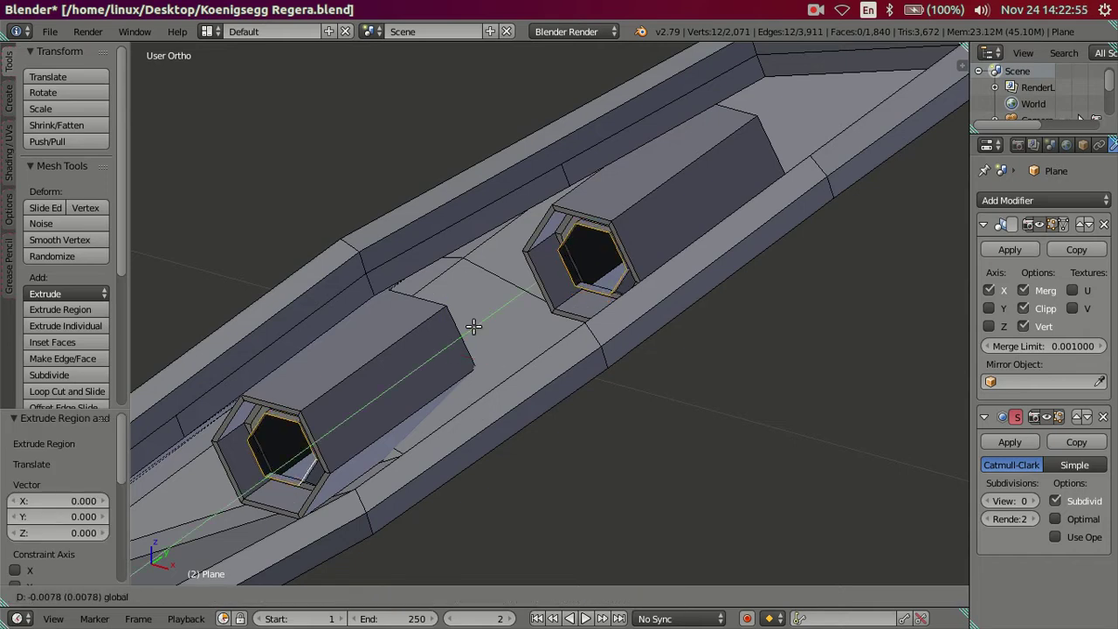
{"action": "middle_click_drag", "start_coordinate": [472, 327], "coordinate": [363, 474]}
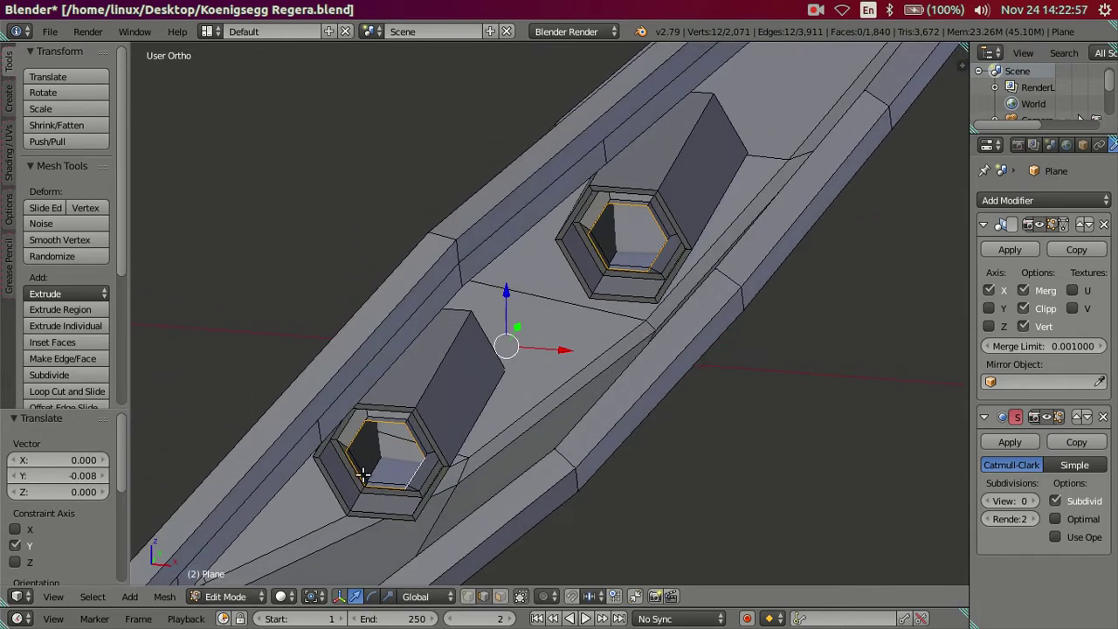
Scale the lower housing's innermost hexagon loop to 0.545
{"action": "key", "text": "a"}
{"action": "right_click", "coordinate": [380, 471], "text": "alt"}
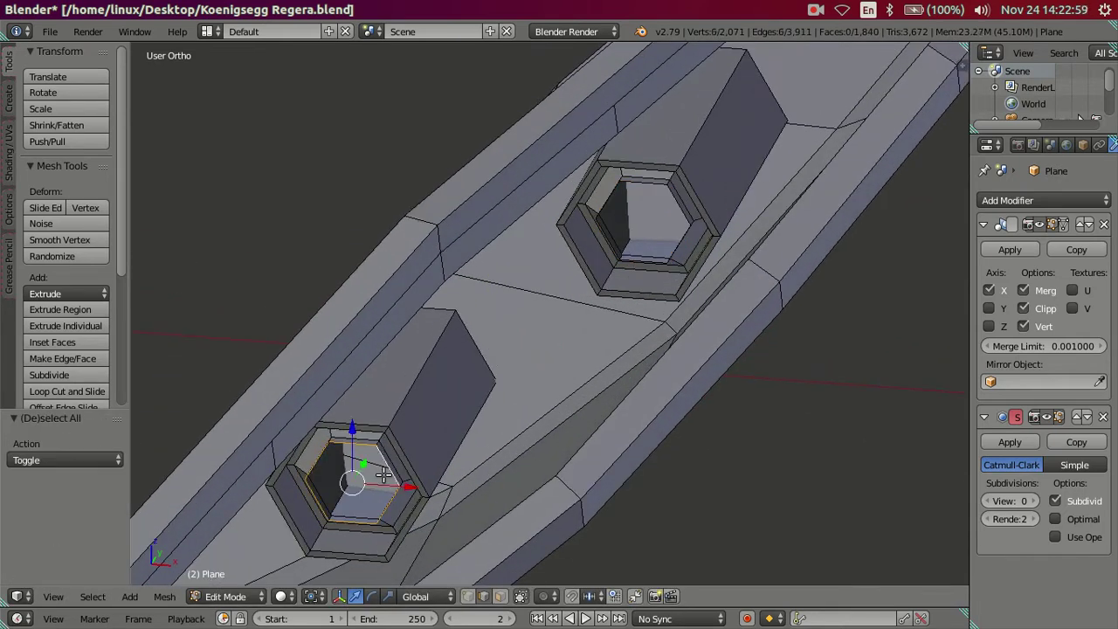
{"action": "key", "text": "s"}
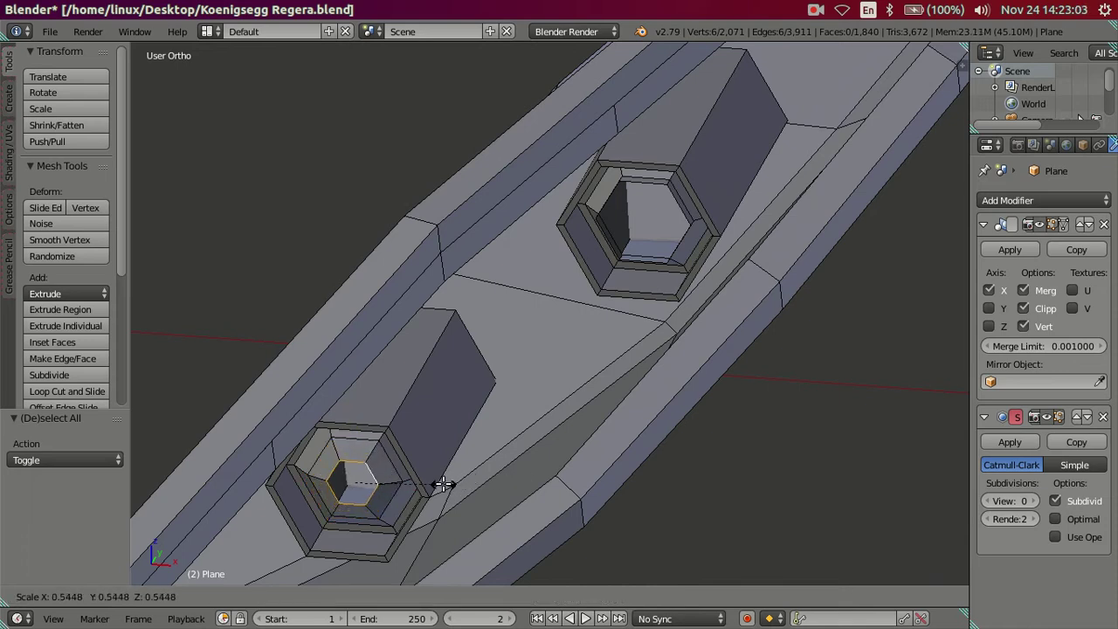
{"action": "left_click", "coordinate": [444, 484]}
{"action": "left_click", "coordinate": [66, 459]}
{"action": "key", "text": "Return"}
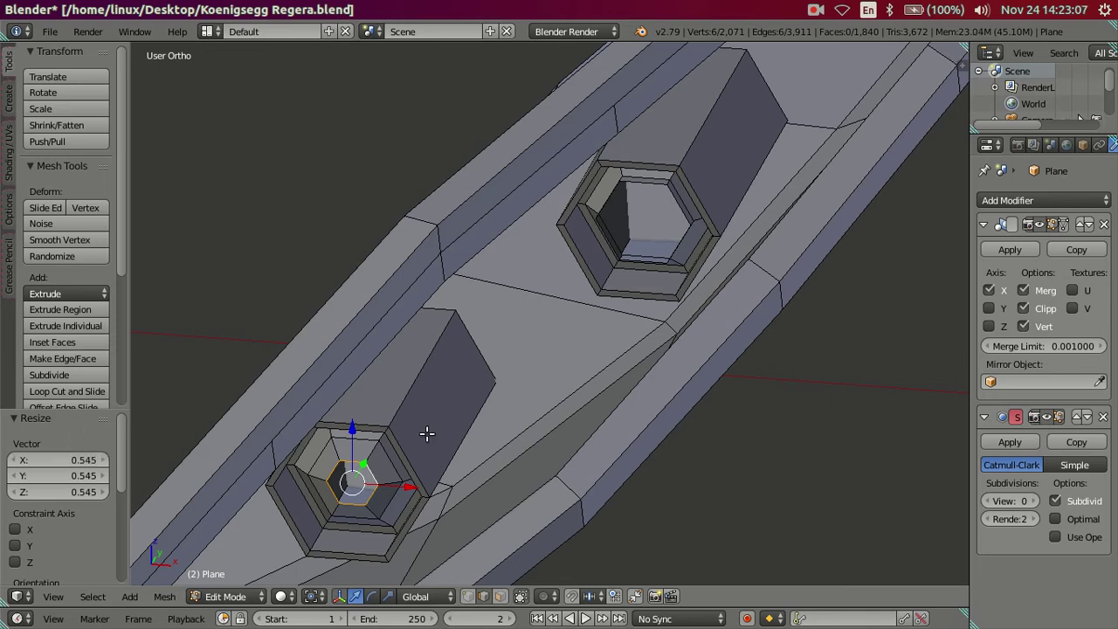
Scale the upper innermost hexagon loop to 0.545 and fill it with a face
{"action": "key", "text": "a"}
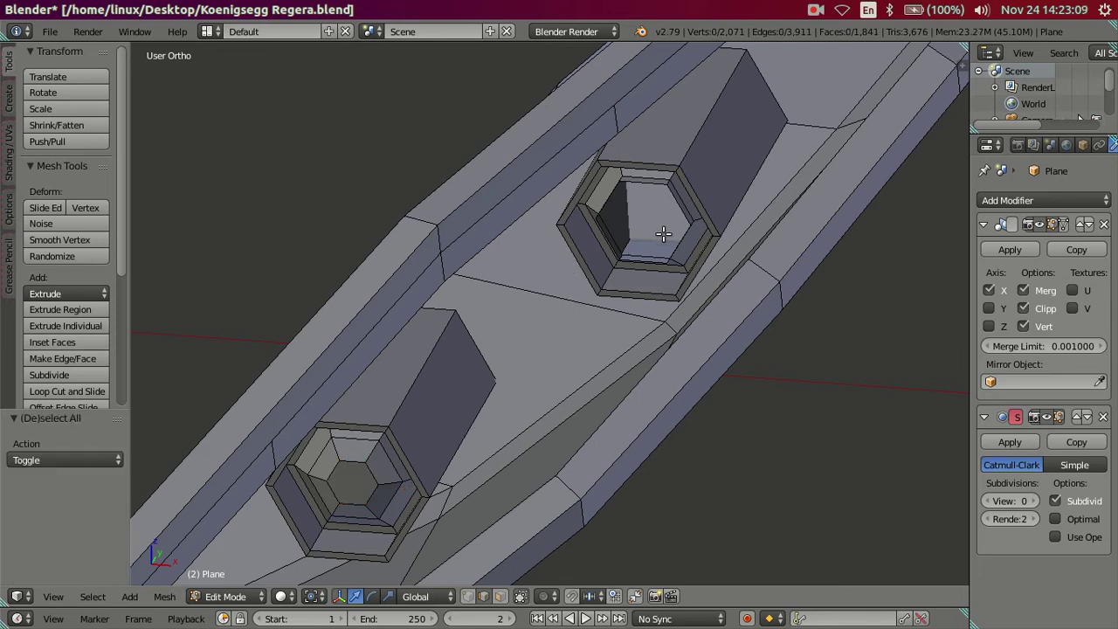
{"action": "left_click", "coordinate": [707, 228], "text": "alt"}
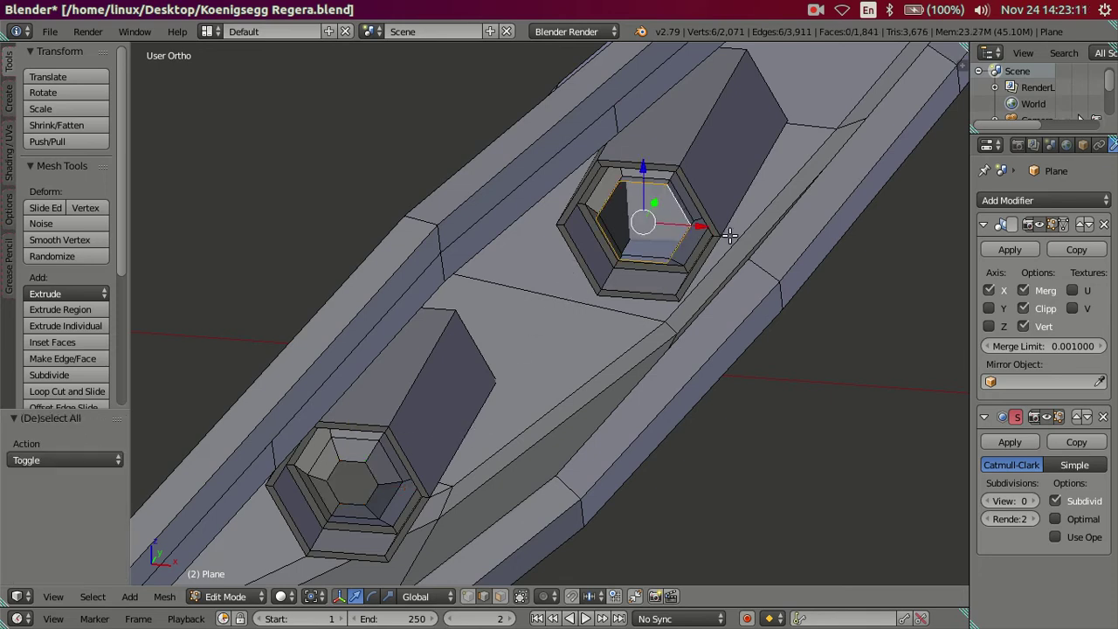
{"action": "key", "text": "s"}
{"action": "left_click", "coordinate": [681, 234]}
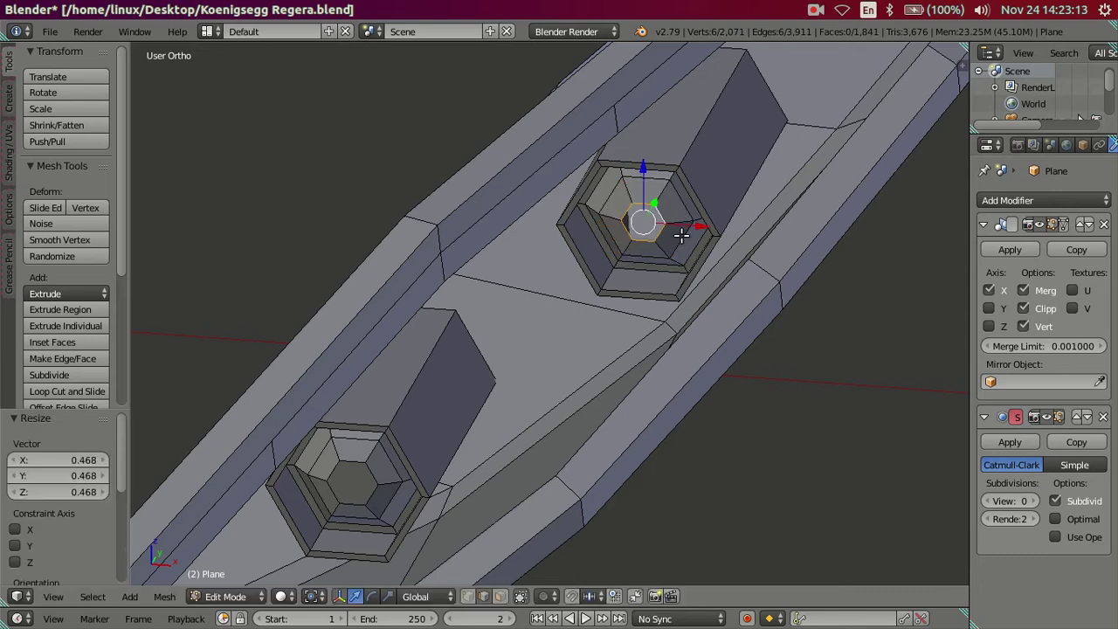
{"action": "left_click_drag", "start_coordinate": [88, 461], "coordinate": [87, 492]}
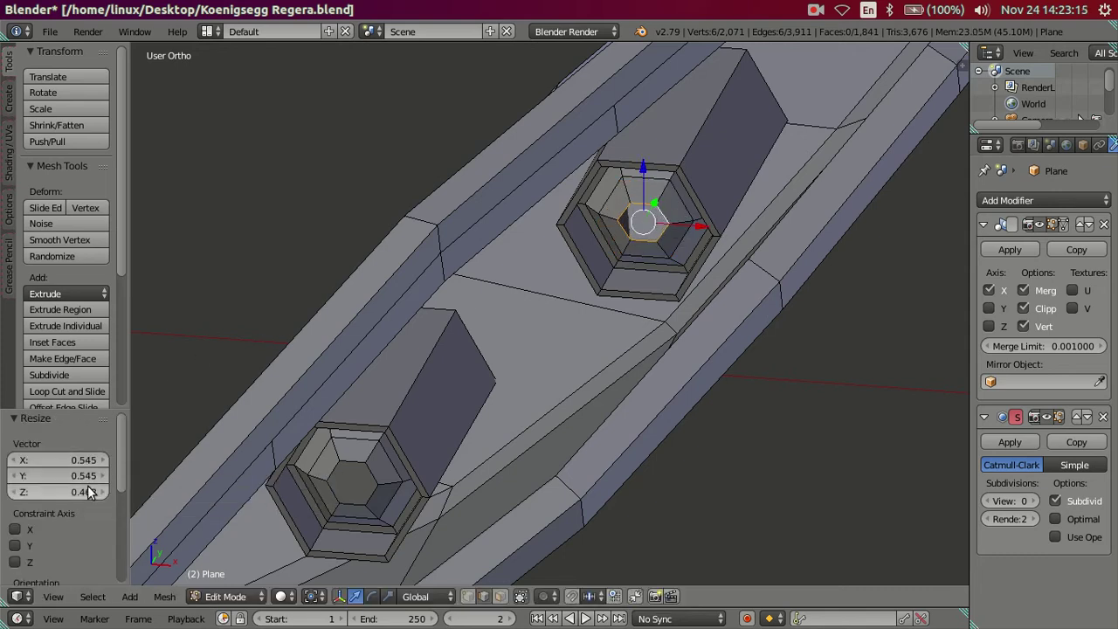
{"action": "key", "text": "f"}
{"action": "key", "text": "a"}
{"action": "key", "text": "Tab"}
{"action": "key", "text": "Tab"}
{"action": "middle_click_drag", "start_coordinate": [612, 323], "coordinate": [663, 332]}
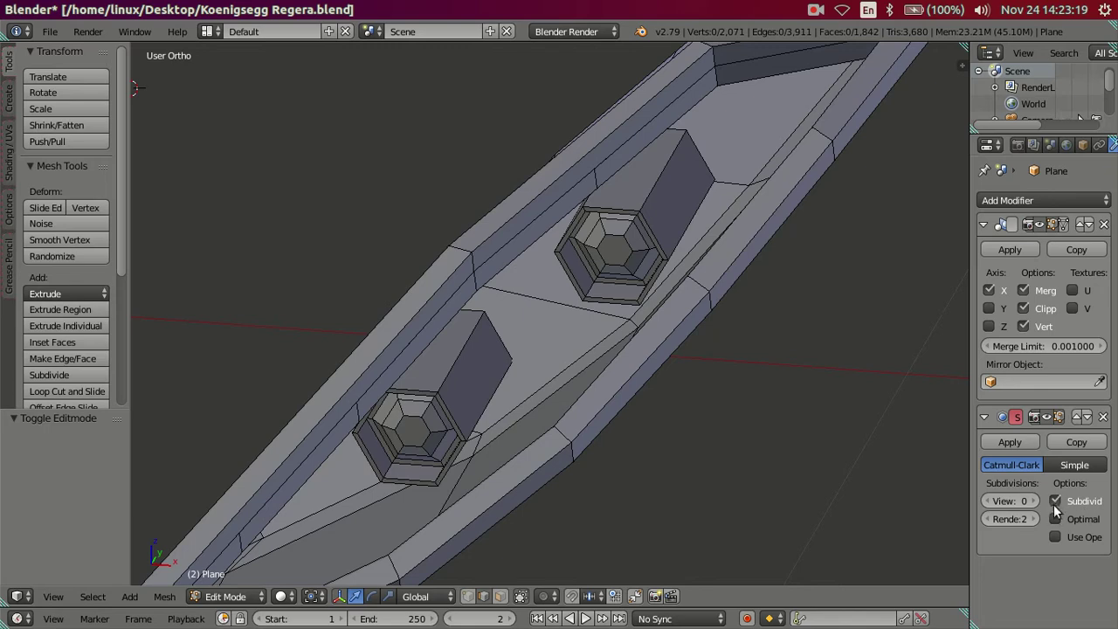
Orbit and zoom around the smoothed housings to inspect their front rims
{"action": "scroll", "coordinate": [1013, 500], "scroll_direction": "up", "scroll_amount": 2, "text": "ctrl"}
{"action": "mouse_move", "coordinate": [786, 366]}
{"action": "middle_mouse_down"}
{"action": "mouse_move", "coordinate": [739, 414]}
{"action": "mouse_move", "coordinate": [698, 419]}
{"action": "middle_mouse_up"}
{"action": "scroll", "coordinate": [575, 346], "scroll_direction": "up", "scroll_amount": 3}
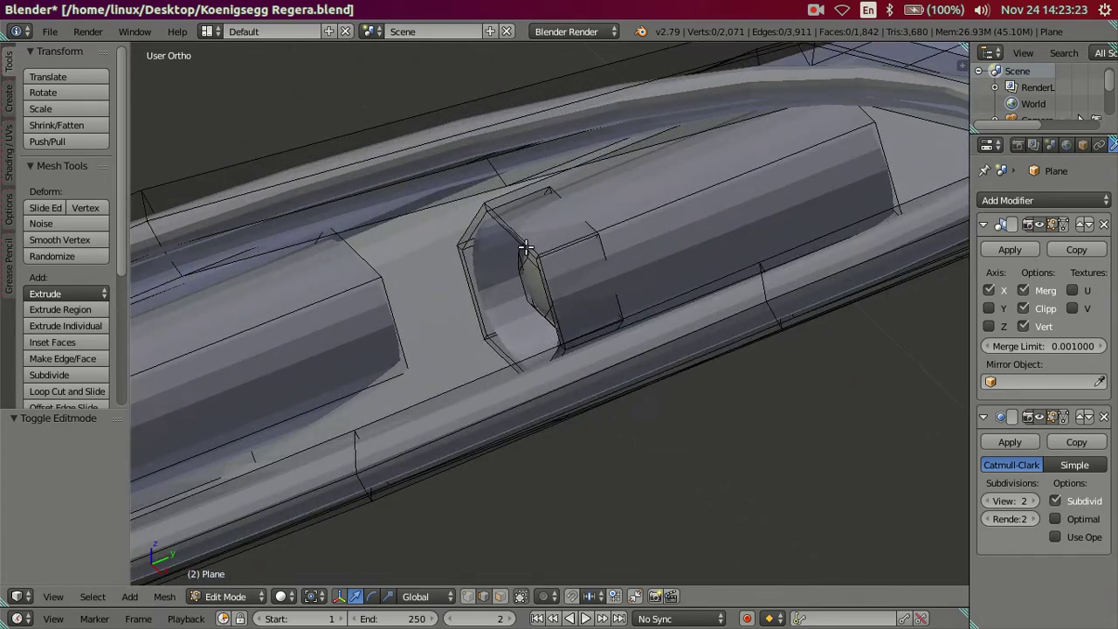
{"action": "scroll", "coordinate": [525, 247], "scroll_direction": "down", "scroll_amount": 3}
{"action": "scroll", "coordinate": [390, 363], "scroll_direction": "up", "scroll_amount": 1}
{"action": "scroll", "coordinate": [391, 363], "scroll_direction": "up", "scroll_amount": 2}
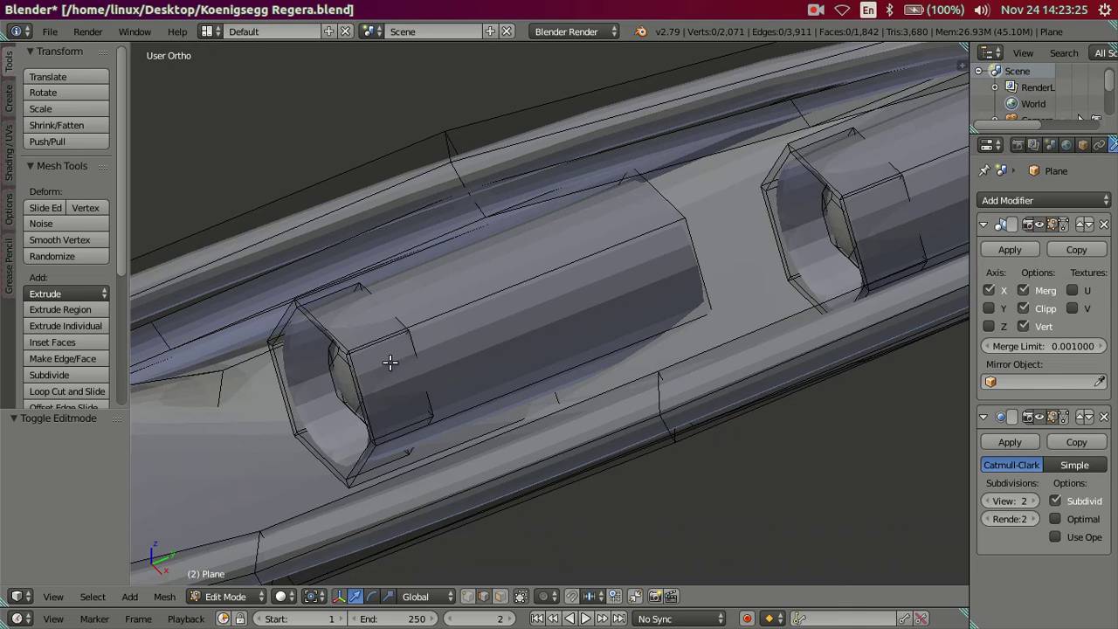
{"action": "right_click", "coordinate": [322, 461]}
{"action": "key", "text": "a"}
Move the front rim edges of both housings 0.023 along Y
{"action": "right_click", "coordinate": [327, 339]}
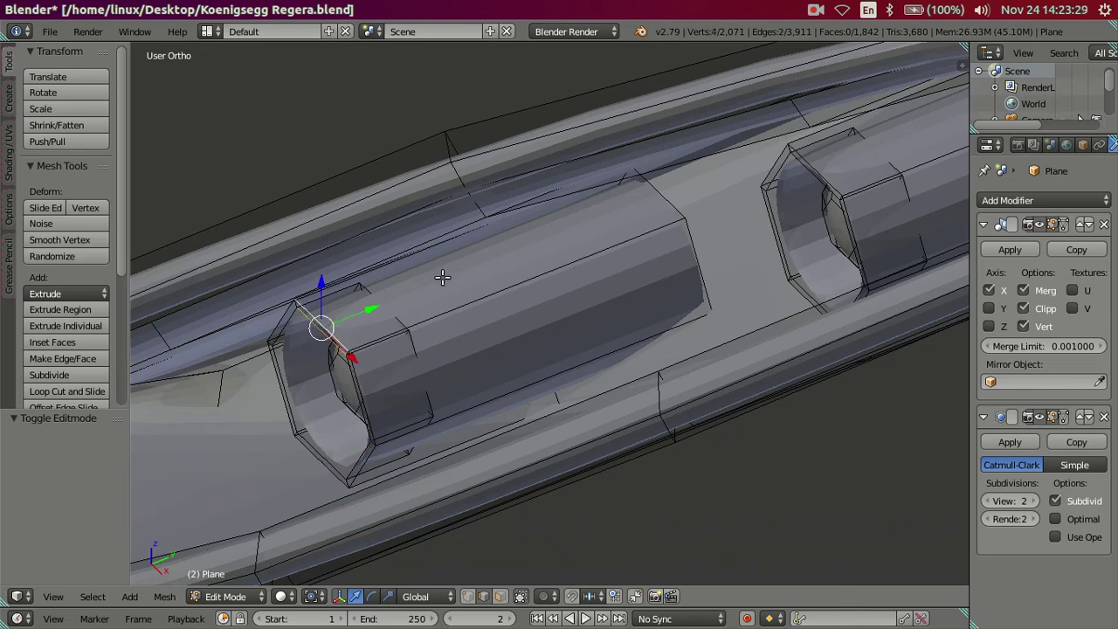
{"action": "right_click", "coordinate": [818, 172], "text": "shift"}
{"action": "right_click", "coordinate": [808, 173], "text": "shift"}
{"action": "right_click", "coordinate": [812, 172], "text": "shift"}
{"action": "right_click", "coordinate": [817, 172], "text": "shift"}
{"action": "right_click", "coordinate": [817, 172], "text": "shift"}
{"action": "right_click", "coordinate": [813, 166], "text": "shift"}
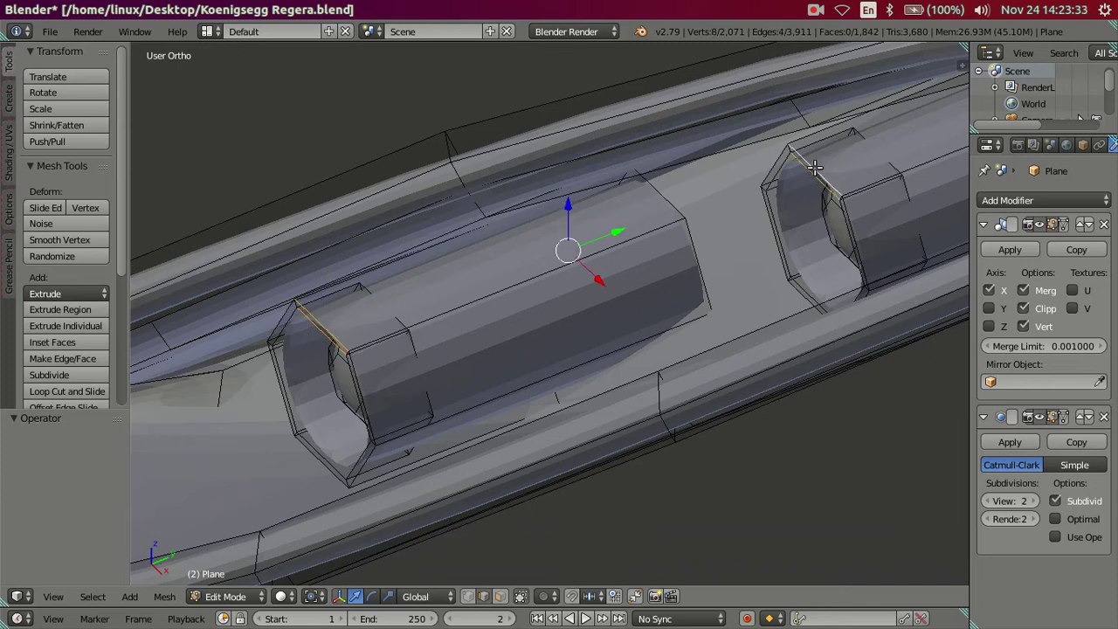
{"action": "key", "text": "g"}
{"action": "key", "text": "y"}
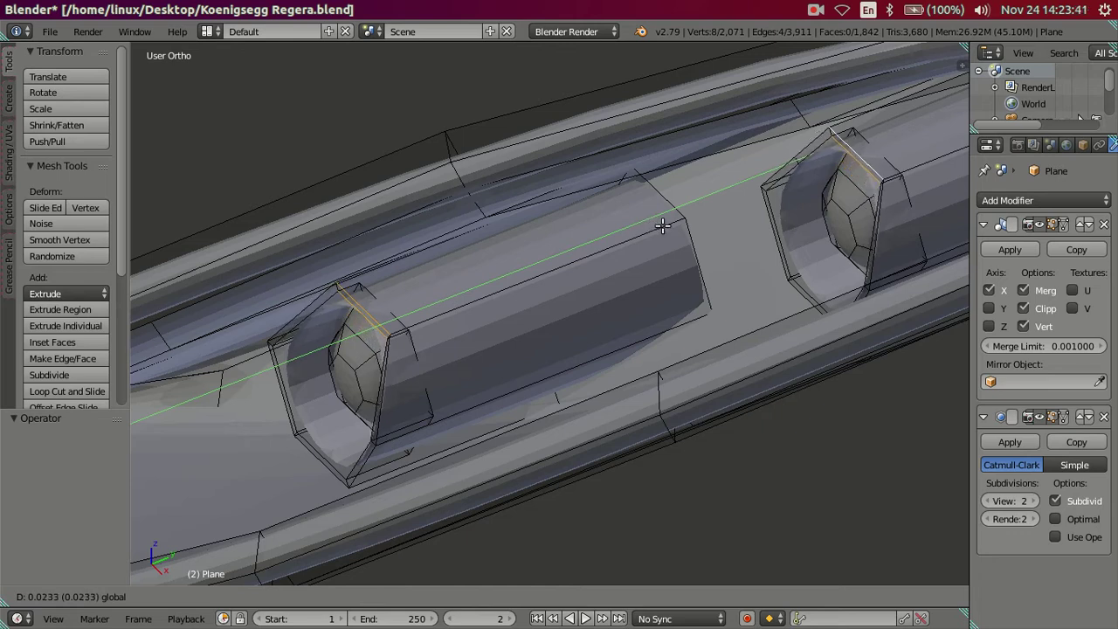
{"action": "left_click", "coordinate": [663, 225]}
Select a new set of rim edges on both housings, excluding stray and long edges
{"action": "scroll", "coordinate": [270, 370], "scroll_direction": "up", "scroll_amount": 5}
{"action": "right_click", "coordinate": [297, 301]}
{"action": "right_click", "coordinate": [511, 505], "text": "shift"}
{"action": "middle_click_drag", "start_coordinate": [510, 505], "coordinate": [507, 491]}
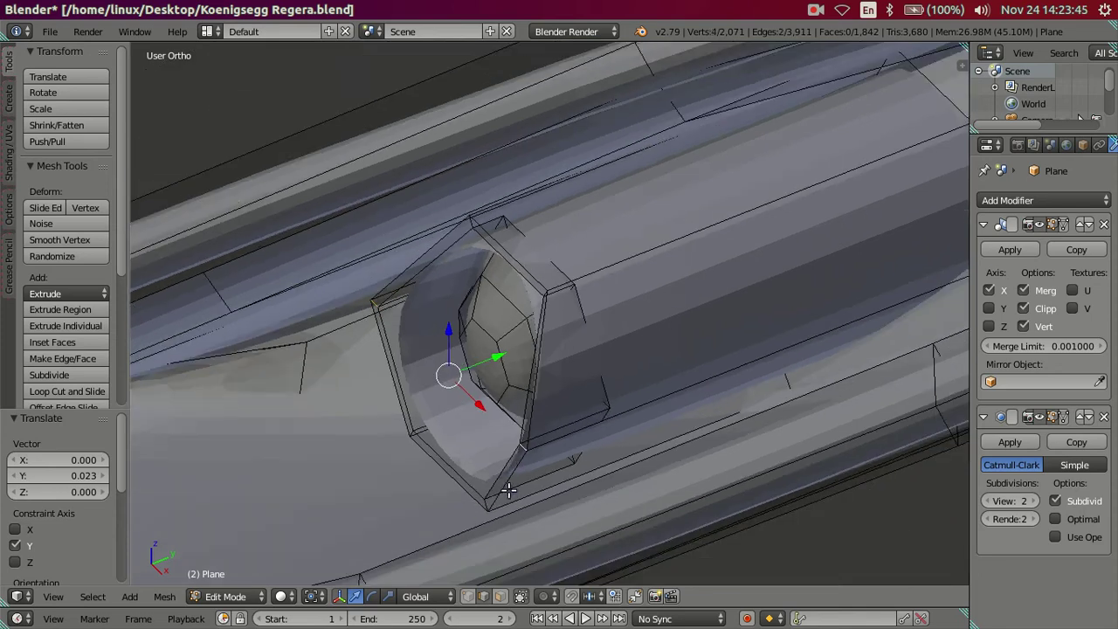
{"action": "mouse_move", "coordinate": [816, 310]}
{"action": "middle_mouse_down", "text": "shift"}
{"action": "mouse_move", "coordinate": [449, 429]}
{"action": "mouse_move", "coordinate": [588, 308]}
{"action": "middle_mouse_up", "text": "shift"}
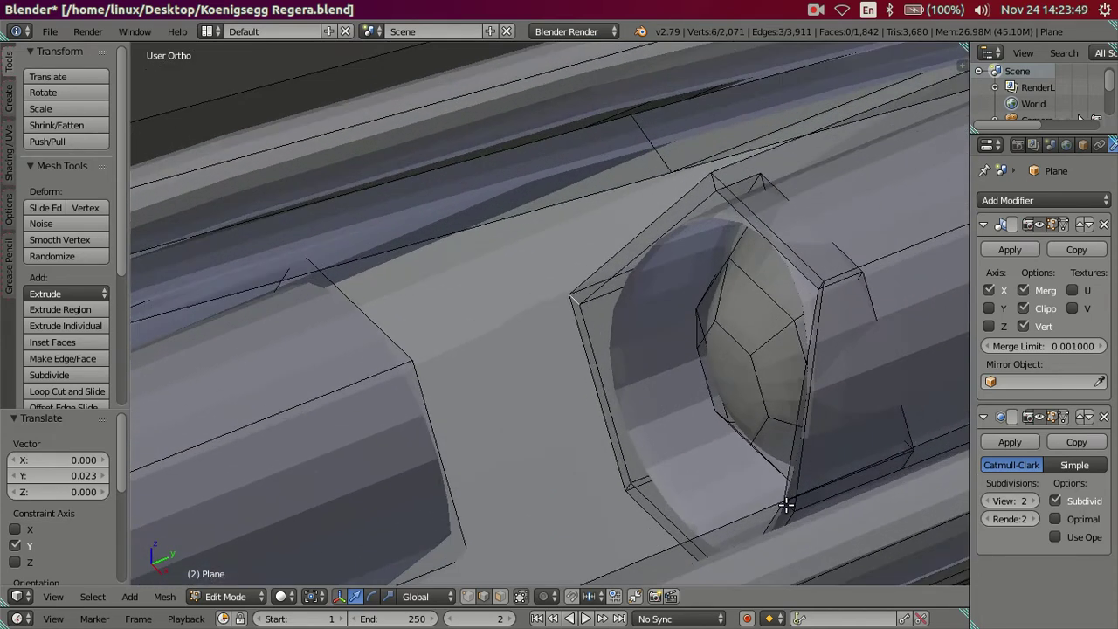
{"action": "right_click", "coordinate": [772, 512], "text": "shift"}
{"action": "middle_click_drag", "start_coordinate": [753, 511], "coordinate": [754, 516]}
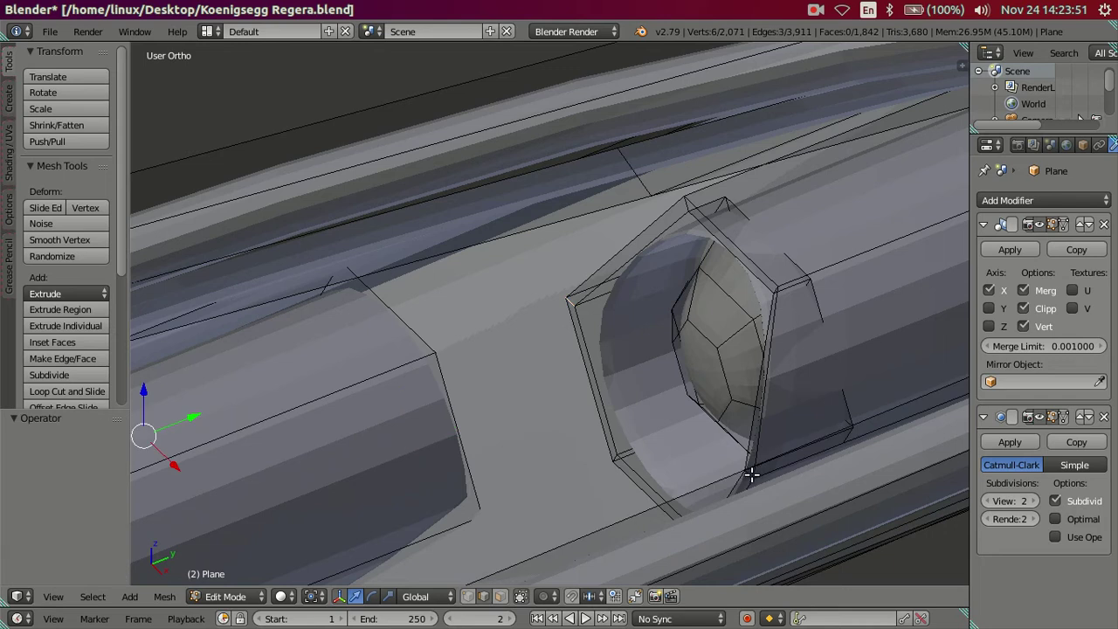
{"action": "right_click", "coordinate": [765, 481], "text": "shift"}
{"action": "scroll", "coordinate": [769, 469], "scroll_direction": "up", "scroll_amount": 4}
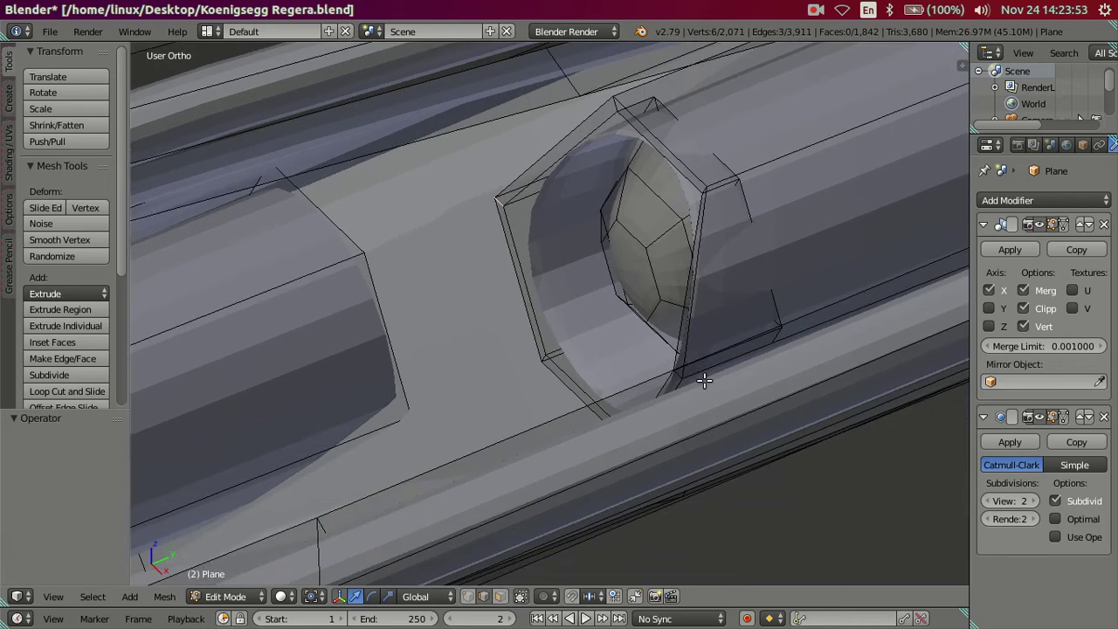
{"action": "right_click", "coordinate": [797, 433], "text": "shift"}
{"action": "right_click", "coordinate": [823, 444], "text": "shift"}
Set the Subdivision View level to 0 to turn off the smoothing preview
{"action": "double_click", "coordinate": [987, 500]}
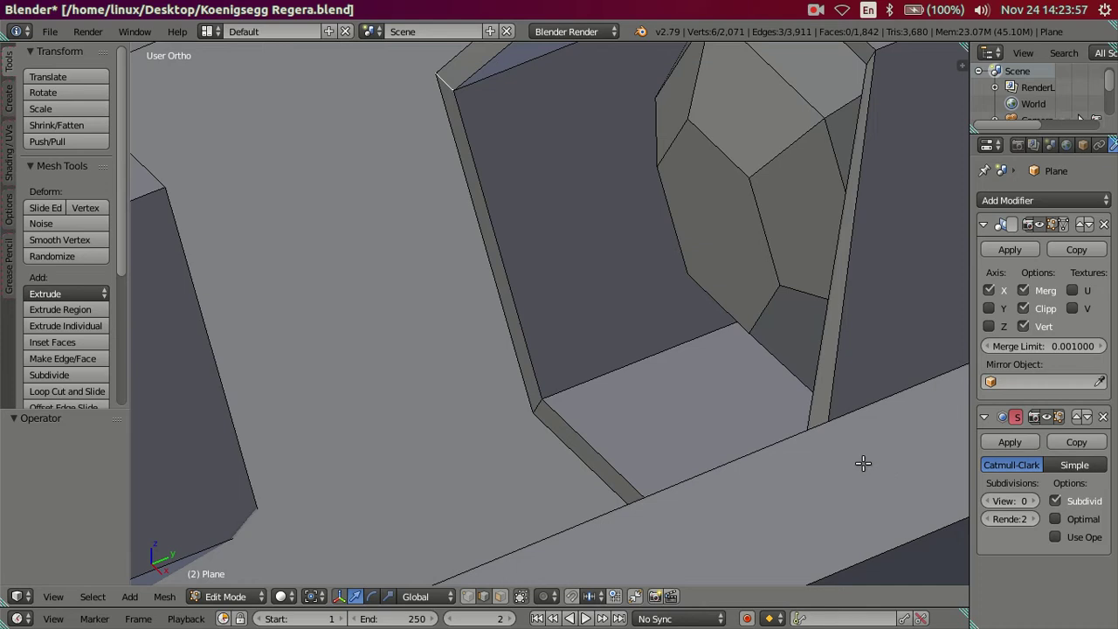
{"action": "scroll", "coordinate": [806, 427], "scroll_direction": "down", "scroll_amount": 2}
{"action": "scroll", "coordinate": [794, 434], "scroll_direction": "down", "scroll_amount": 1}
{"action": "scroll", "coordinate": [769, 463], "scroll_direction": "down", "scroll_amount": 1}
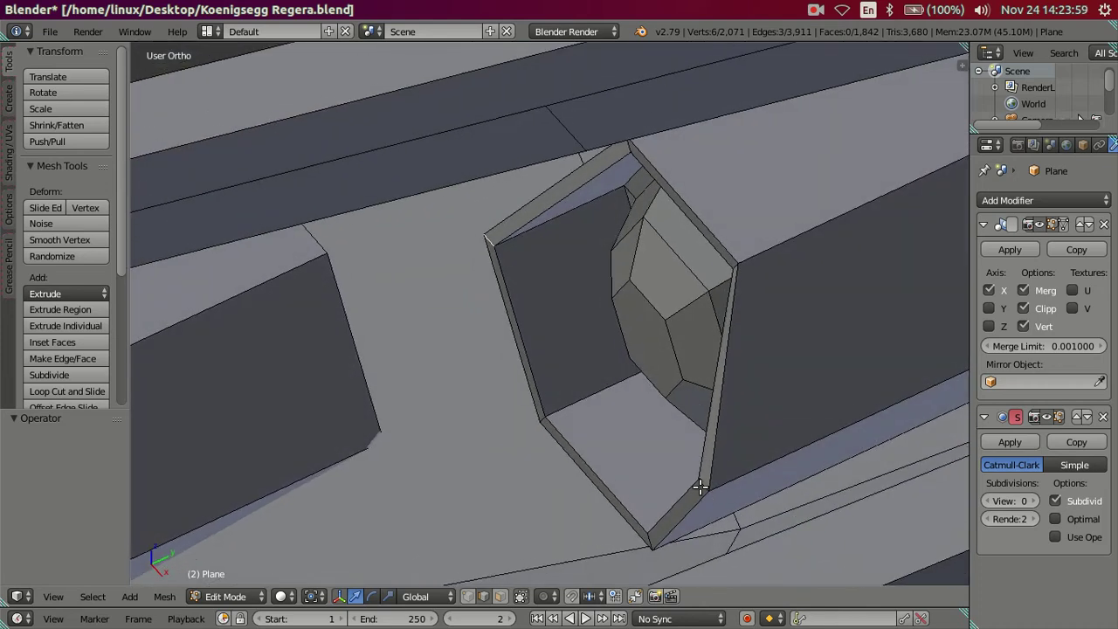
{"action": "scroll", "coordinate": [681, 454], "scroll_direction": "down", "scroll_amount": 3}
Nudge the selected rim edges further along Y in Right Ortho wireframe, then restore solid shading
{"action": "key", "text": "KP_3"}
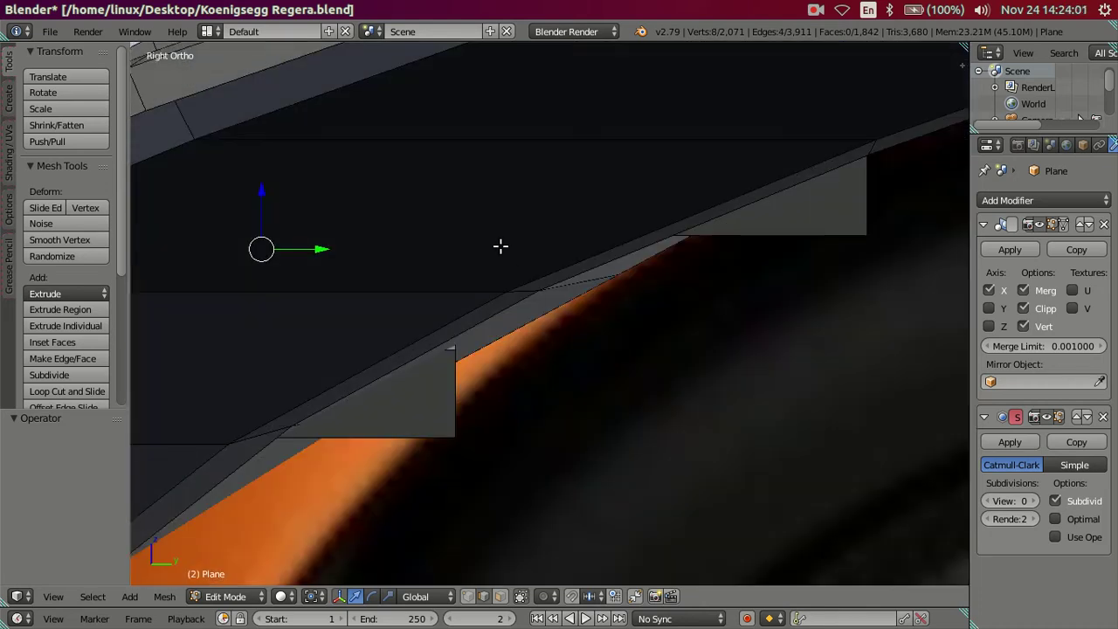
{"action": "scroll", "coordinate": [493, 262], "scroll_direction": "down", "scroll_amount": 3}
{"action": "key", "text": "z"}
{"action": "scroll", "coordinate": [494, 327], "scroll_direction": "up", "scroll_amount": 1}
{"action": "scroll", "coordinate": [500, 349], "scroll_direction": "up", "scroll_amount": 2}
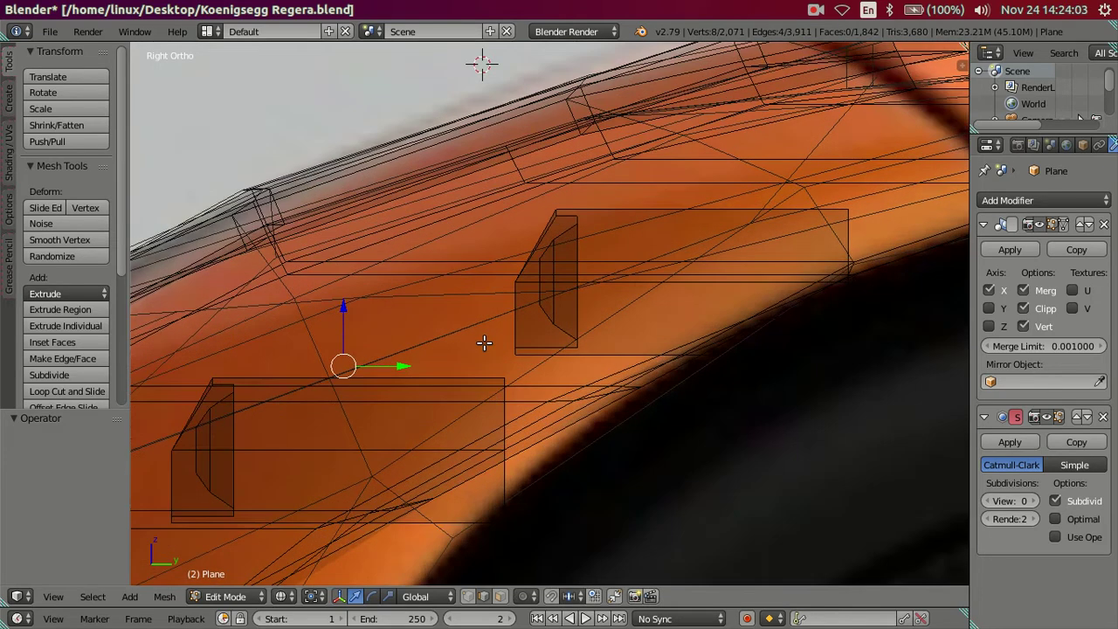
{"action": "left_click_drag", "start_coordinate": [396, 367], "coordinate": [414, 369]}
{"action": "key", "text": "a"}
{"action": "key", "text": "z"}
{"action": "mouse_move", "coordinate": [414, 369]}
{"action": "middle_mouse_down"}
{"action": "mouse_move", "coordinate": [519, 400]}
{"action": "mouse_move", "coordinate": [574, 437]}
{"action": "mouse_move", "coordinate": [574, 419]}
{"action": "mouse_move", "coordinate": [599, 429]}
{"action": "mouse_move", "coordinate": [681, 307]}
{"action": "mouse_move", "coordinate": [654, 342]}
{"action": "mouse_move", "coordinate": [664, 342]}
{"action": "mouse_move", "coordinate": [601, 350]}
{"action": "mouse_move", "coordinate": [584, 373]}
{"action": "mouse_move", "coordinate": [591, 352]}
{"action": "mouse_move", "coordinate": [581, 372]}
{"action": "mouse_move", "coordinate": [591, 355]}
{"action": "mouse_move", "coordinate": [649, 337]}
{"action": "mouse_move", "coordinate": [599, 324]}
{"action": "mouse_move", "coordinate": [609, 360]}
{"action": "mouse_move", "coordinate": [576, 375]}
{"action": "middle_mouse_up"}
{"action": "scroll", "coordinate": [614, 394], "scroll_direction": "up", "scroll_amount": 3}
Add two sets of centred three-cut loop cuts along the first hexagonal housing
{"action": "scroll", "coordinate": [572, 381], "scroll_direction": "up", "scroll_amount": 2}
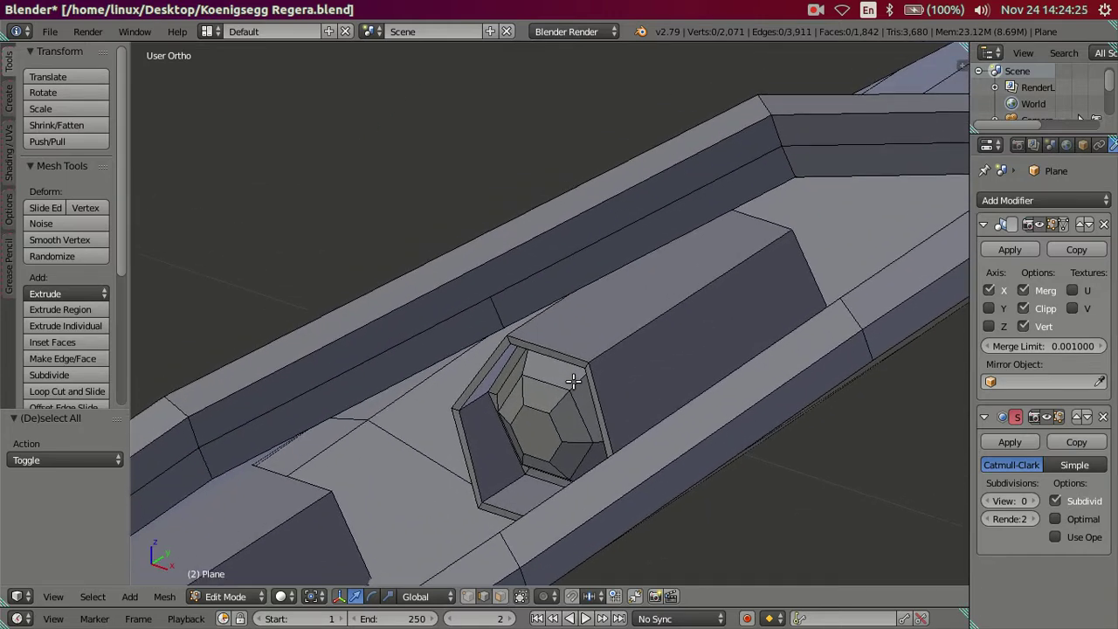
{"action": "key", "text": "ctrl+r"}
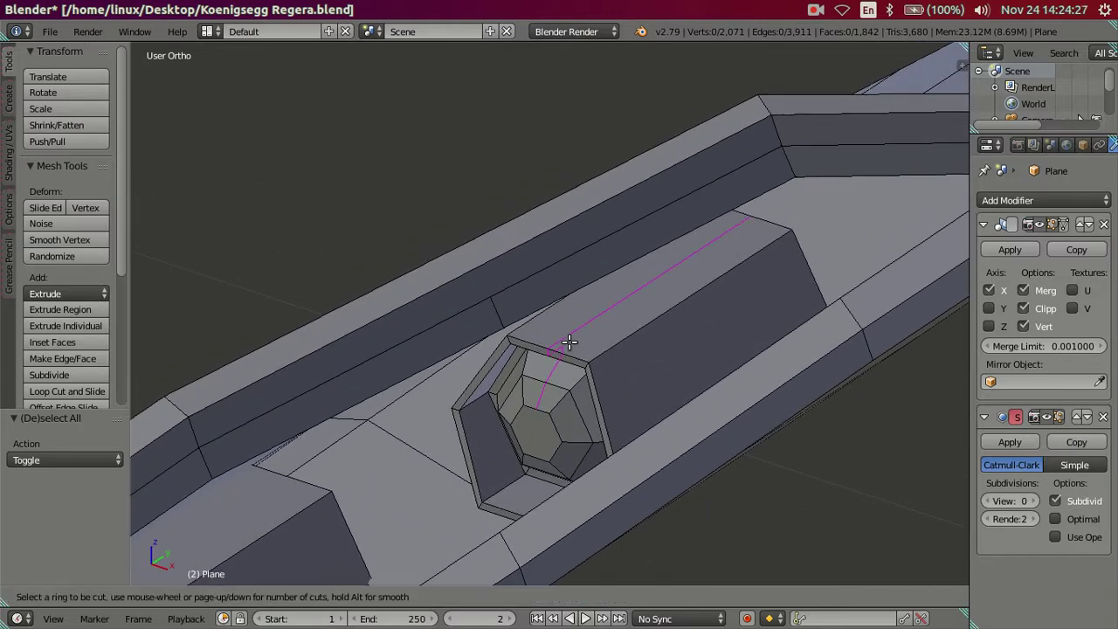
{"action": "scroll", "coordinate": [569, 343], "scroll_direction": "up", "scroll_amount": 2}
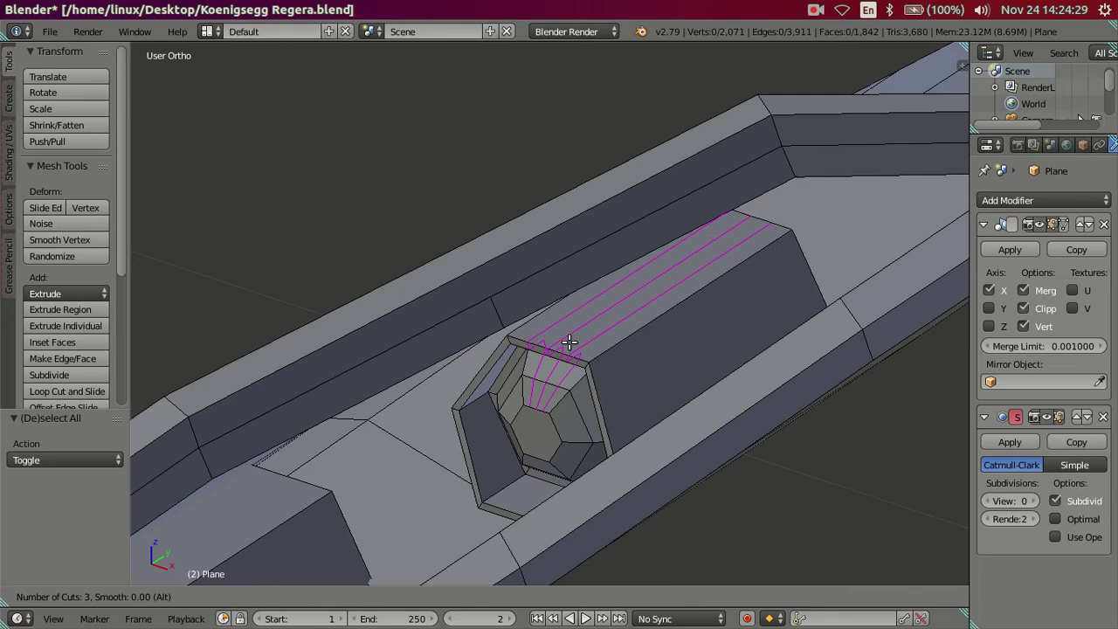
{"action": "left_click", "coordinate": [568, 343]}
{"action": "right_click", "coordinate": [568, 342]}
{"action": "scroll", "coordinate": [586, 358], "scroll_direction": "down", "scroll_amount": 2}
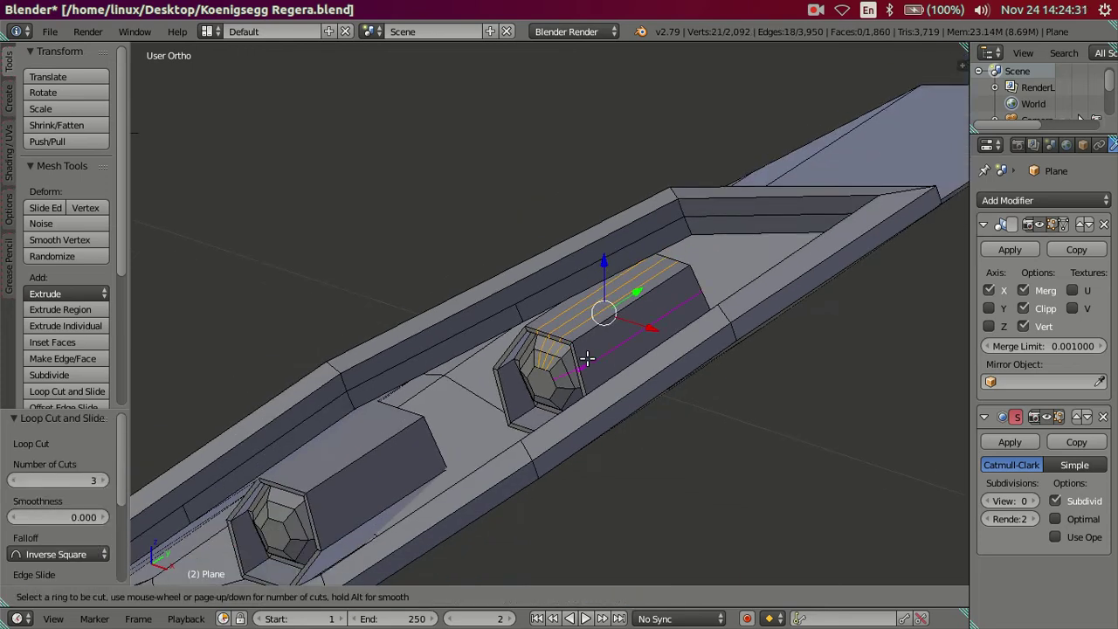
{"action": "left_click", "coordinate": [587, 358]}
{"action": "right_click", "coordinate": [586, 358]}
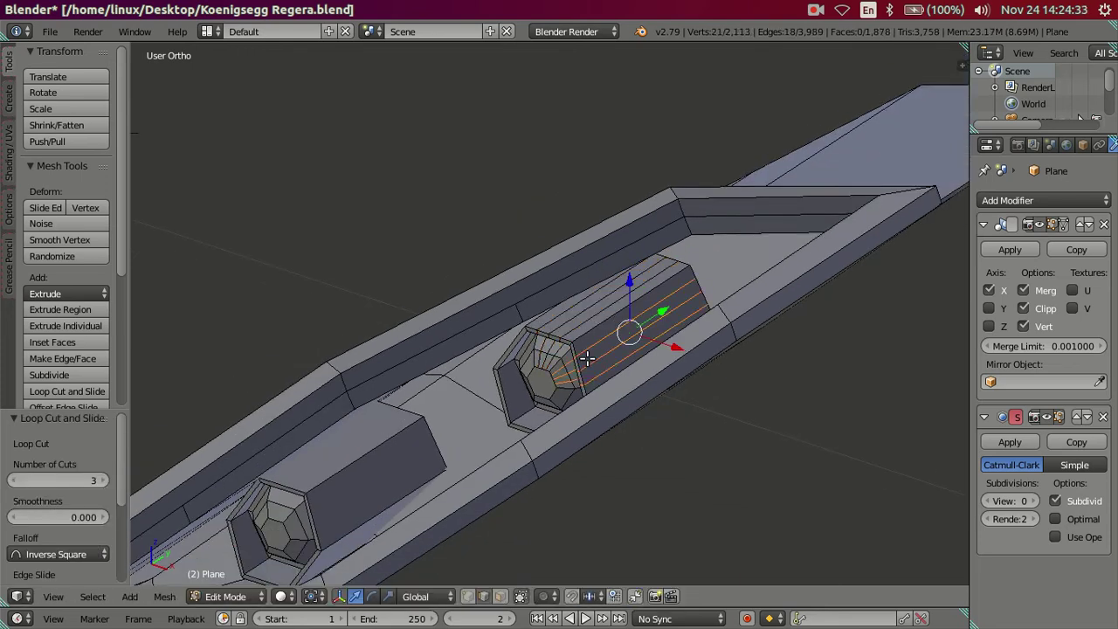
Loop-cut three more housing faces, including the inner wall, with centred three-cut loops
{"action": "middle_click_drag", "start_coordinate": [587, 358], "coordinate": [500, 369]}
{"action": "scroll", "coordinate": [500, 369], "scroll_direction": "up", "scroll_amount": 1}
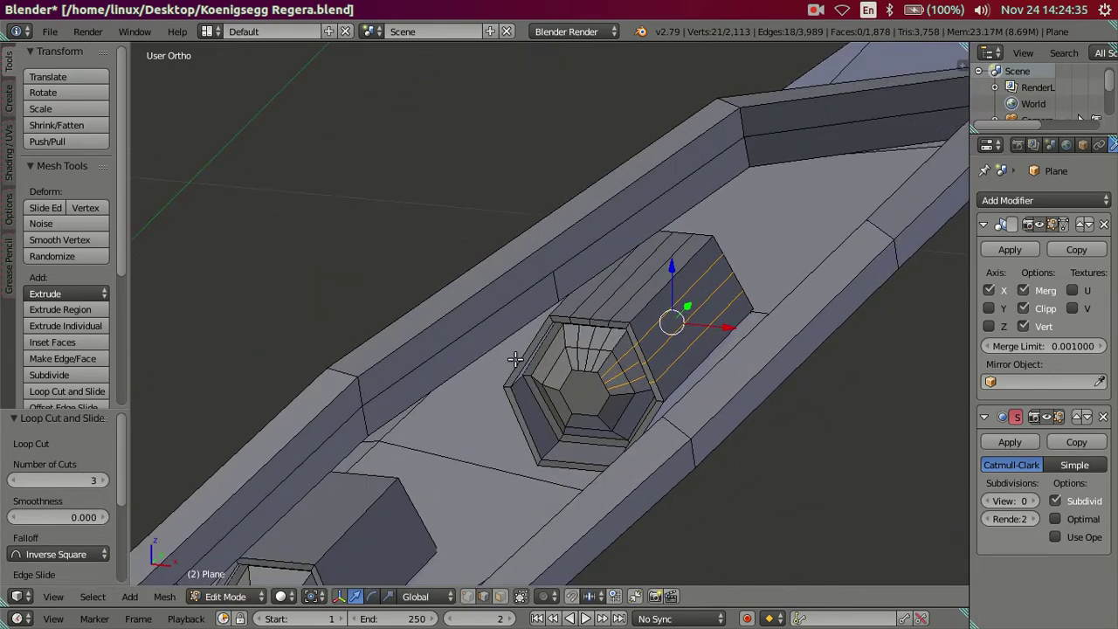
{"action": "key", "text": "ctrl+r"}
{"action": "left_click", "coordinate": [516, 358]}
{"action": "right_click", "coordinate": [516, 358]}
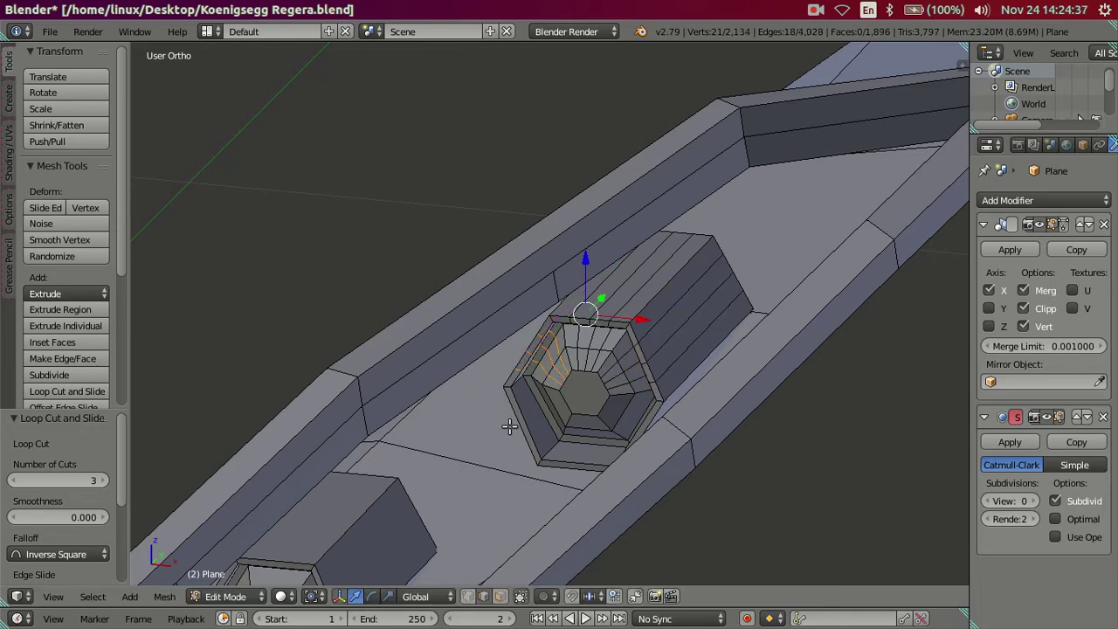
{"action": "key", "text": "ctrl+r"}
{"action": "scroll", "coordinate": [509, 425], "scroll_direction": "up", "scroll_amount": 1}
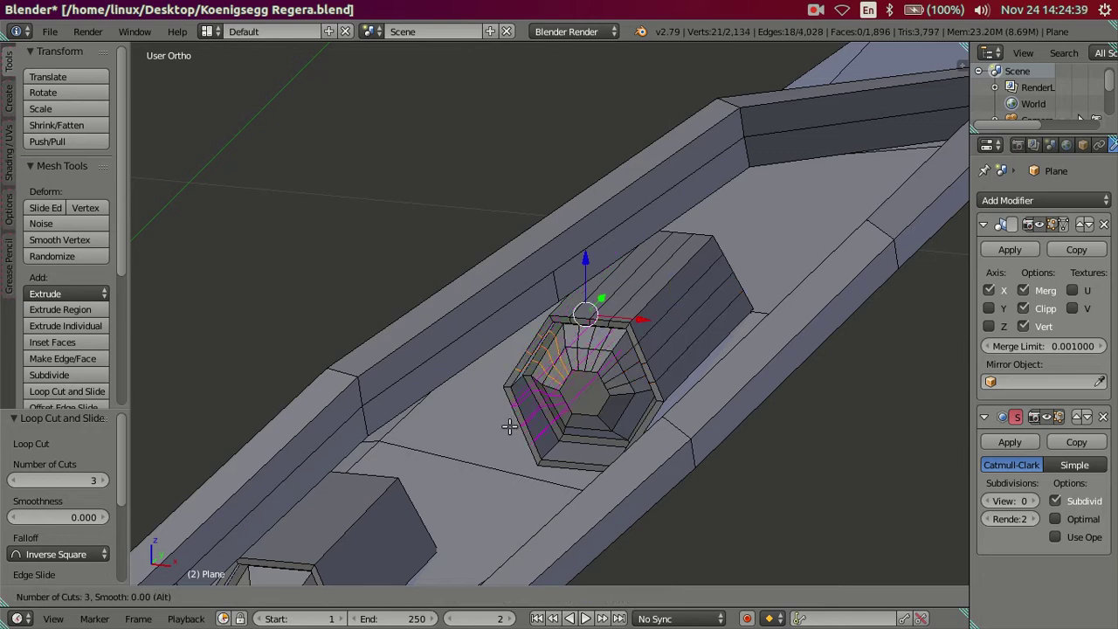
{"action": "left_click", "coordinate": [509, 425]}
{"action": "right_click", "coordinate": [509, 425]}
{"action": "key", "text": "ctrl+r"}
{"action": "scroll", "coordinate": [567, 465], "scroll_direction": "up", "scroll_amount": 1}
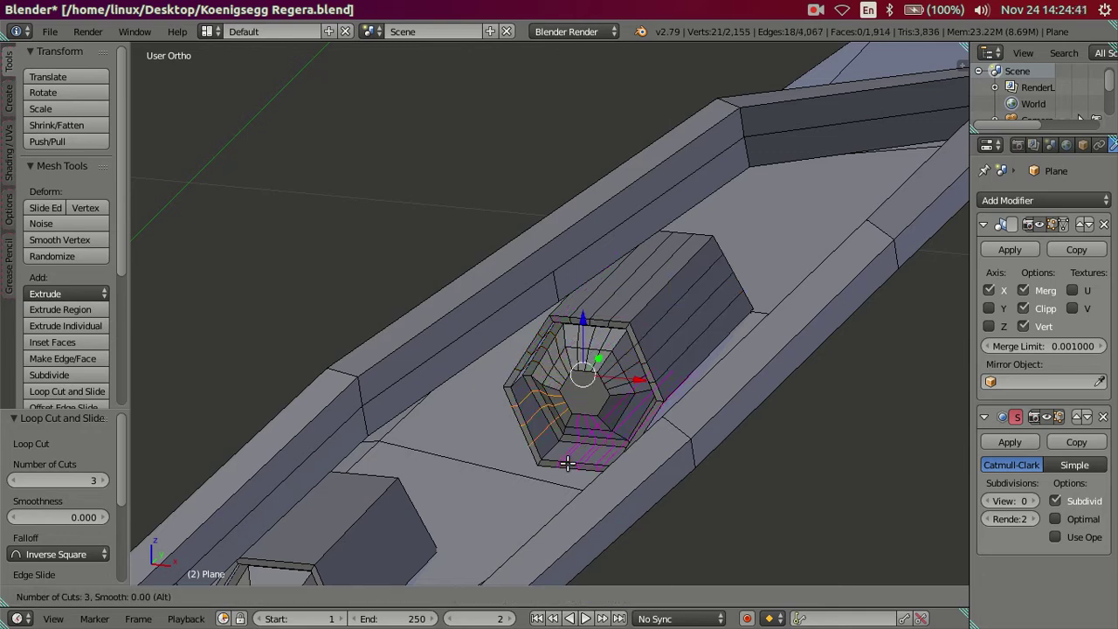
{"action": "left_click", "coordinate": [567, 464]}
{"action": "right_click", "coordinate": [567, 464]}
Add a centred three-cut loop to the housing face on the far side
{"action": "middle_click_drag", "start_coordinate": [568, 465], "coordinate": [703, 478]}
{"action": "key", "text": "ctrl+r"}
{"action": "scroll", "coordinate": [705, 429], "scroll_direction": "up", "scroll_amount": 2}
{"action": "left_click", "coordinate": [706, 429]}
{"action": "right_click", "coordinate": [705, 429]}
{"action": "mouse_move", "coordinate": [706, 429]}
{"action": "middle_mouse_down"}
{"action": "mouse_move", "coordinate": [706, 455]}
{"action": "mouse_move", "coordinate": [771, 452]}
{"action": "mouse_move", "coordinate": [650, 367]}
{"action": "middle_mouse_up"}
Select three lengthwise edge loops along the housing's outside and dissolve them
{"action": "key", "text": "a"}
{"action": "right_click", "coordinate": [644, 361], "text": "alt"}
{"action": "right_click", "coordinate": [584, 327], "text": "alt+shift"}
{"action": "mouse_move", "coordinate": [584, 326]}
{"action": "middle_mouse_down"}
{"action": "mouse_move", "coordinate": [599, 332]}
{"action": "mouse_move", "coordinate": [483, 356]}
{"action": "mouse_move", "coordinate": [507, 440]}
{"action": "middle_mouse_up"}
{"action": "right_click", "coordinate": [483, 356], "text": "alt+shift"}
{"action": "key", "text": "x"}
{"action": "left_click", "coordinate": [669, 384]}
Zoom into the housing opening, pick three inner edges, then clear the selection
{"action": "mouse_move", "coordinate": [672, 312]}
{"action": "middle_mouse_down"}
{"action": "mouse_move", "coordinate": [644, 392]}
{"action": "mouse_move", "coordinate": [660, 365]}
{"action": "mouse_move", "coordinate": [678, 367]}
{"action": "middle_mouse_up"}
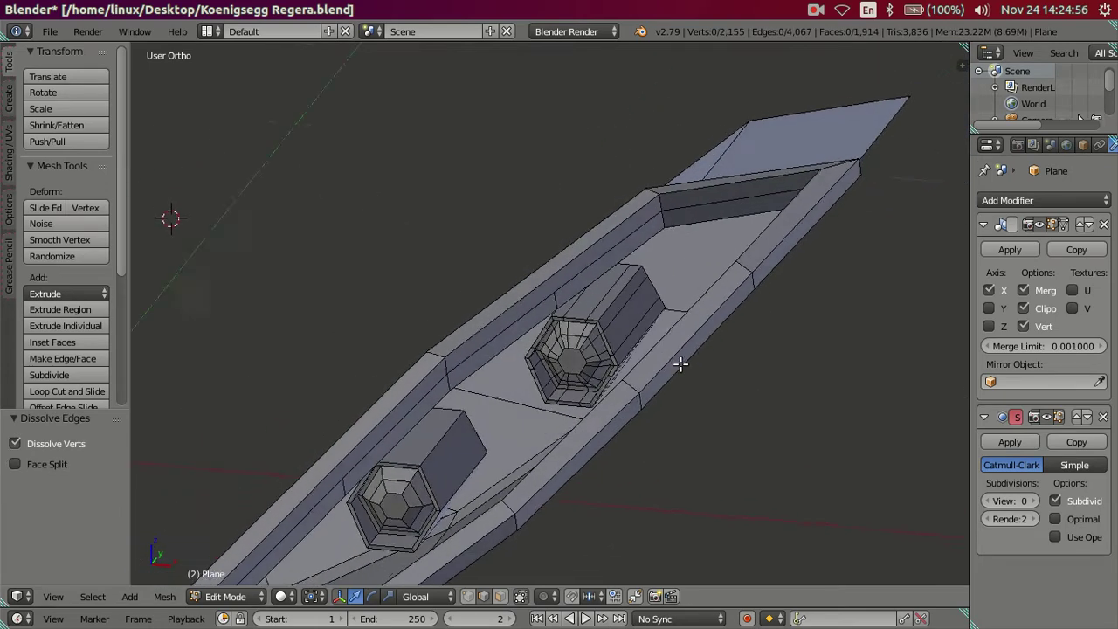
{"action": "scroll", "coordinate": [612, 367], "scroll_direction": "up", "scroll_amount": 3}
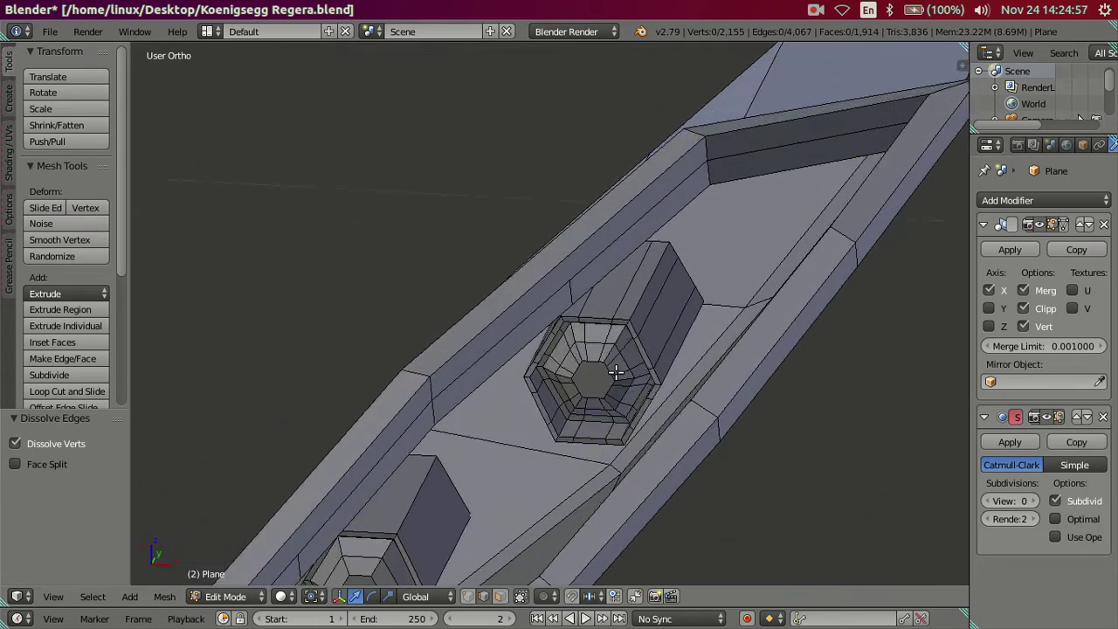
{"action": "scroll", "coordinate": [611, 376], "scroll_direction": "up", "scroll_amount": 2}
{"action": "middle_click_drag", "start_coordinate": [608, 404], "coordinate": [626, 387]}
{"action": "scroll", "coordinate": [637, 402], "scroll_direction": "up", "scroll_amount": 2}
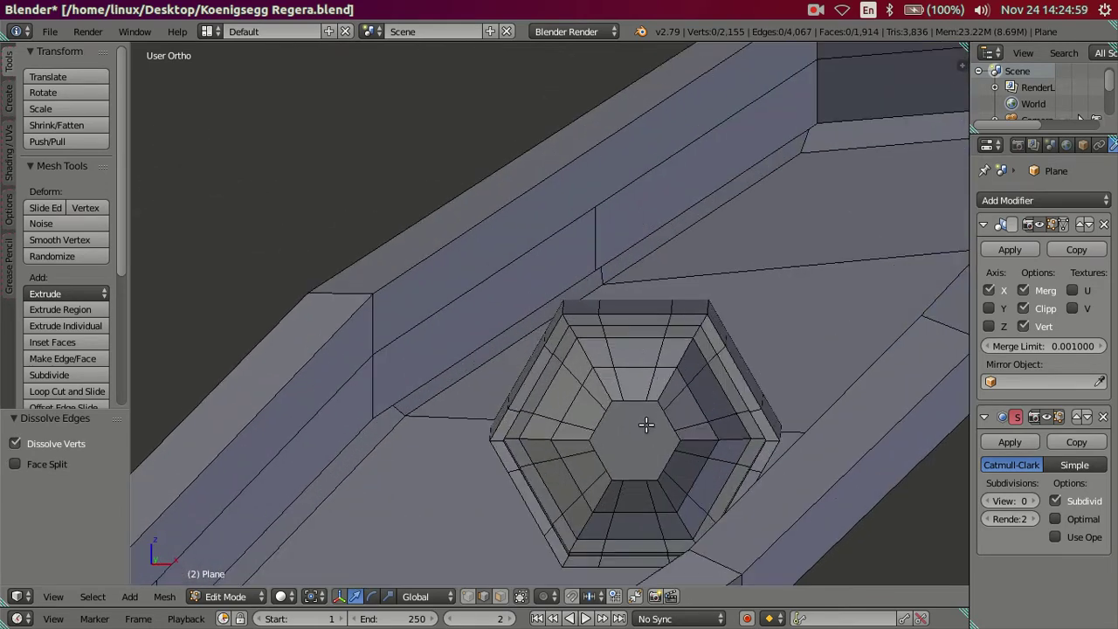
{"action": "scroll", "coordinate": [641, 393], "scroll_direction": "up", "scroll_amount": 1}
{"action": "scroll", "coordinate": [681, 398], "scroll_direction": "up", "scroll_amount": 2}
{"action": "middle_click_drag", "start_coordinate": [728, 422], "coordinate": [697, 401], "text": "shift"}
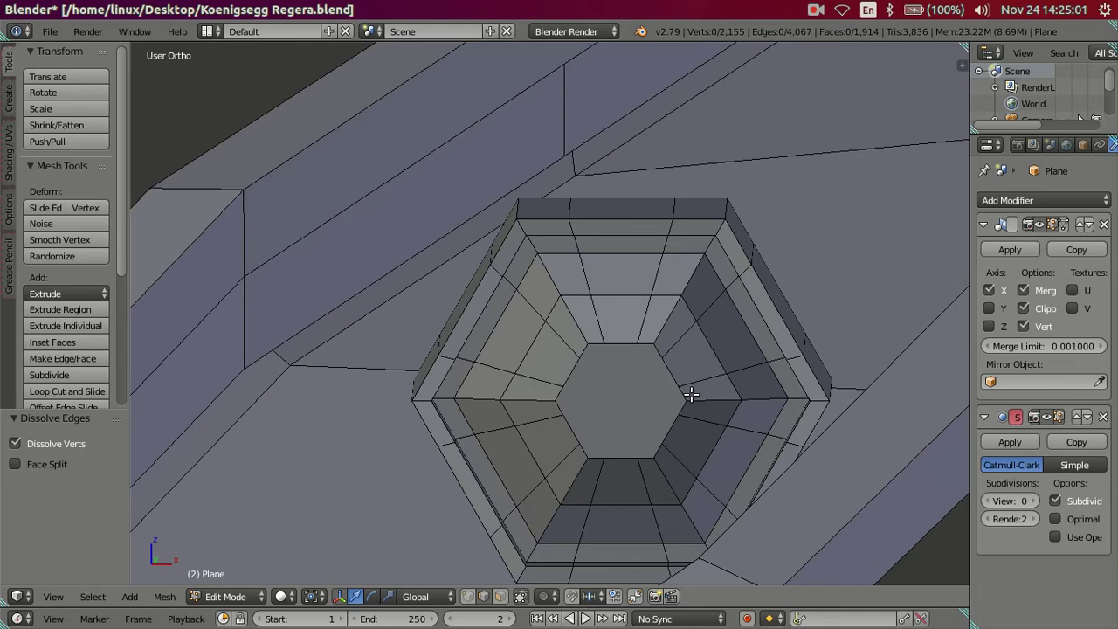
{"action": "left_click", "coordinate": [528, 352], "text": "shift"}
{"action": "left_click", "coordinate": [711, 450], "text": "shift"}
{"action": "left_click", "coordinate": [622, 504], "text": "shift"}
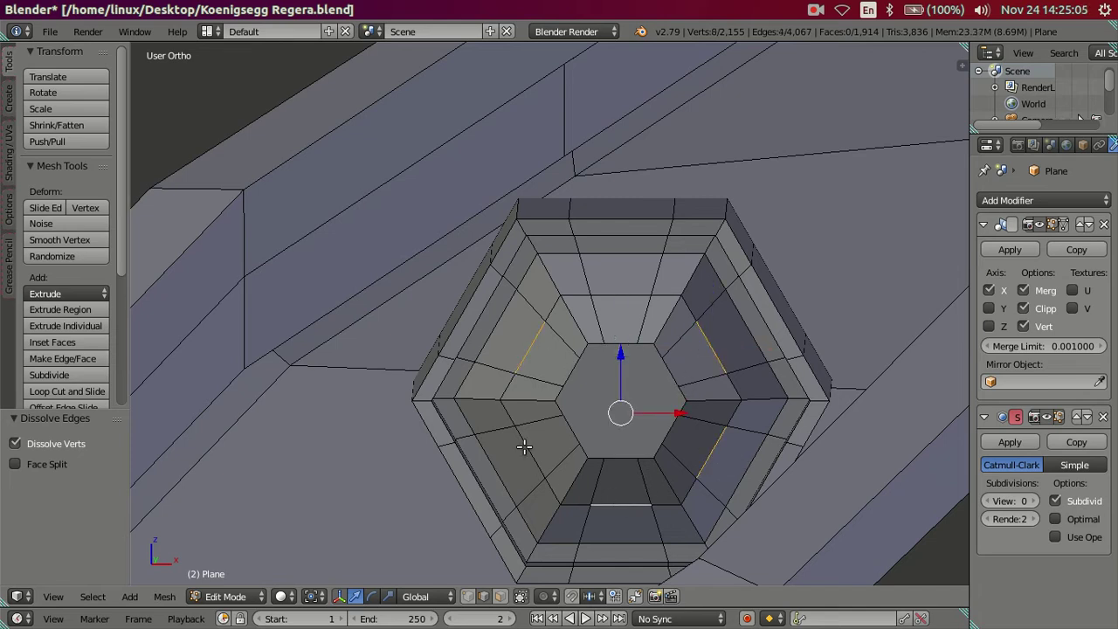
{"action": "scroll", "coordinate": [524, 448], "scroll_direction": "down", "scroll_amount": 5}
{"action": "key", "text": "a"}
{"action": "middle_click_drag", "start_coordinate": [524, 447], "coordinate": [644, 425]}
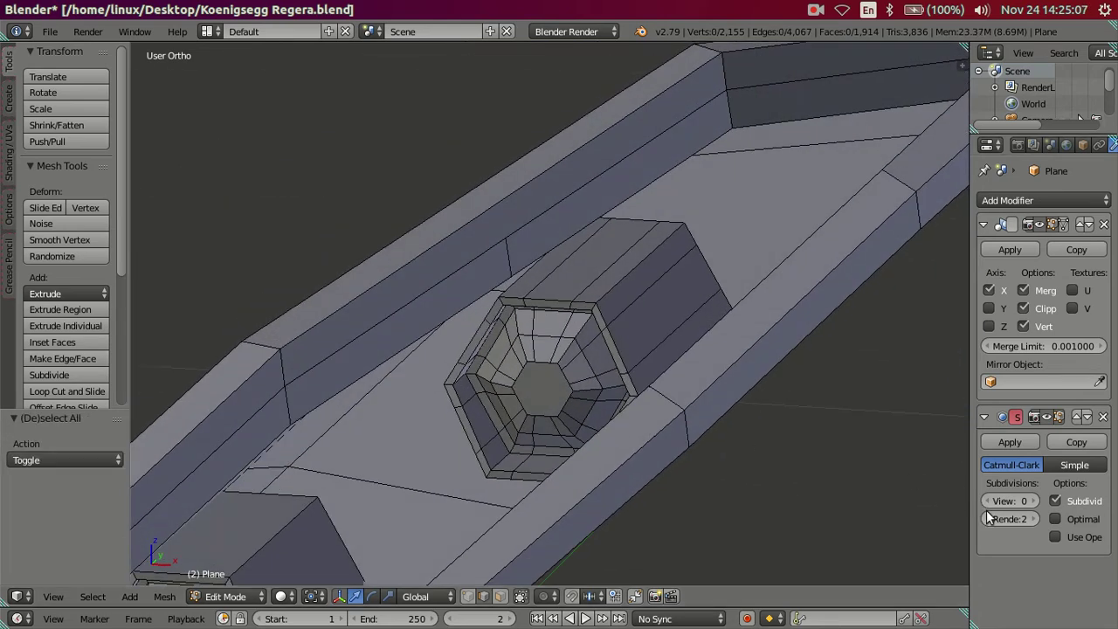
Preview the housing with Subdivision Surface view level 2, then return it to 0
{"action": "left_click", "coordinate": [1031, 500]}
{"action": "left_click", "coordinate": [1031, 500]}
{"action": "middle_click_drag", "start_coordinate": [975, 490], "coordinate": [688, 407]}
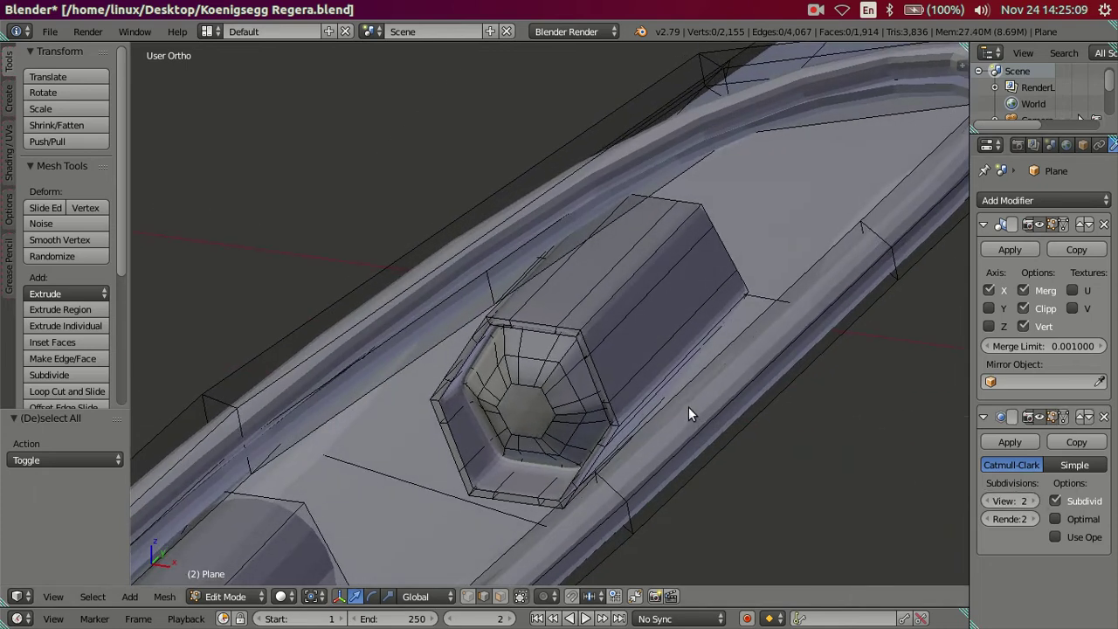
{"action": "key", "text": "Tab"}
{"action": "scroll", "coordinate": [647, 388], "scroll_direction": "up", "scroll_amount": 3}
{"action": "key", "text": "Tab"}
{"action": "scroll", "coordinate": [651, 365], "scroll_direction": "down", "scroll_amount": 3}
{"action": "mouse_move", "coordinate": [611, 375]}
{"action": "middle_mouse_down"}
{"action": "mouse_move", "coordinate": [579, 374]}
{"action": "mouse_move", "coordinate": [633, 404]}
{"action": "middle_mouse_up"}
{"action": "scroll", "coordinate": [579, 373], "scroll_direction": "up", "scroll_amount": 3}
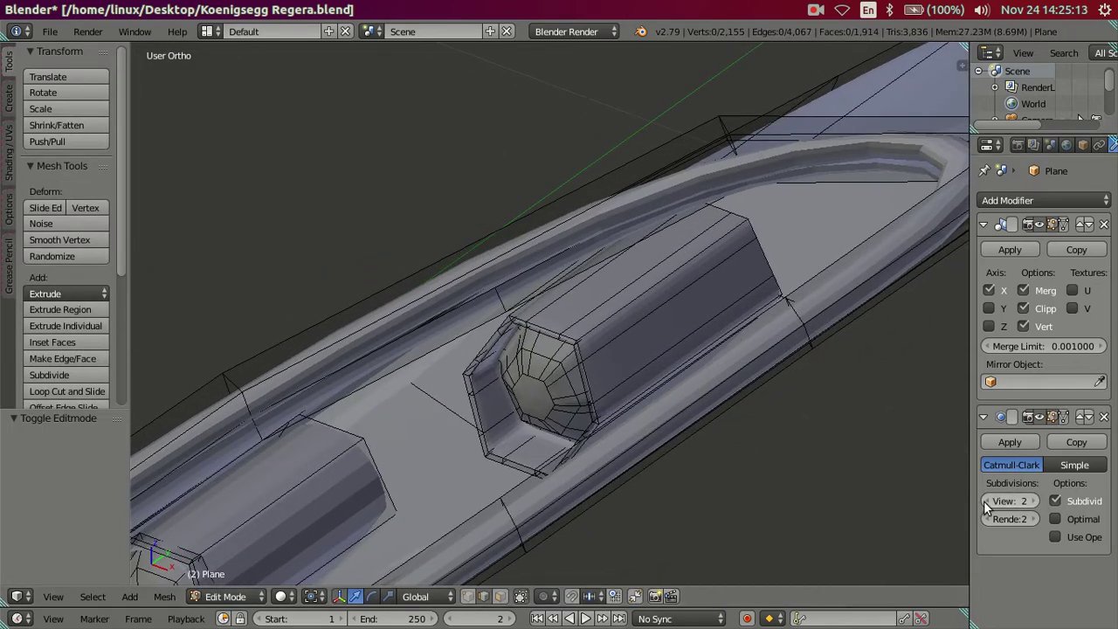
{"action": "left_click", "coordinate": [985, 501]}
{"action": "left_click", "coordinate": [985, 501]}
{"action": "middle_click_drag", "start_coordinate": [906, 481], "coordinate": [616, 320]}
{"action": "scroll", "coordinate": [535, 385], "scroll_direction": "up", "scroll_amount": 2}
Hide the tool shelf and add centred three-cut loops to the second housing's first three faces
{"action": "middle_click_drag", "start_coordinate": [536, 384], "coordinate": [564, 306]}
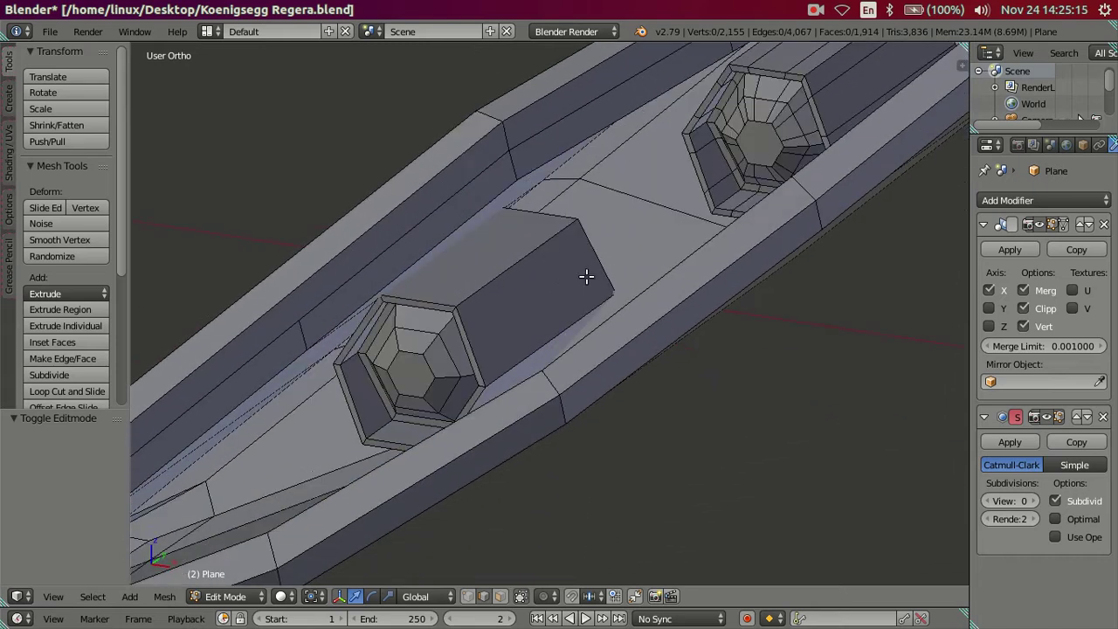
{"action": "scroll", "coordinate": [533, 323], "scroll_direction": "up", "scroll_amount": 5}
{"action": "middle_click_drag", "start_coordinate": [479, 330], "coordinate": [509, 242]}
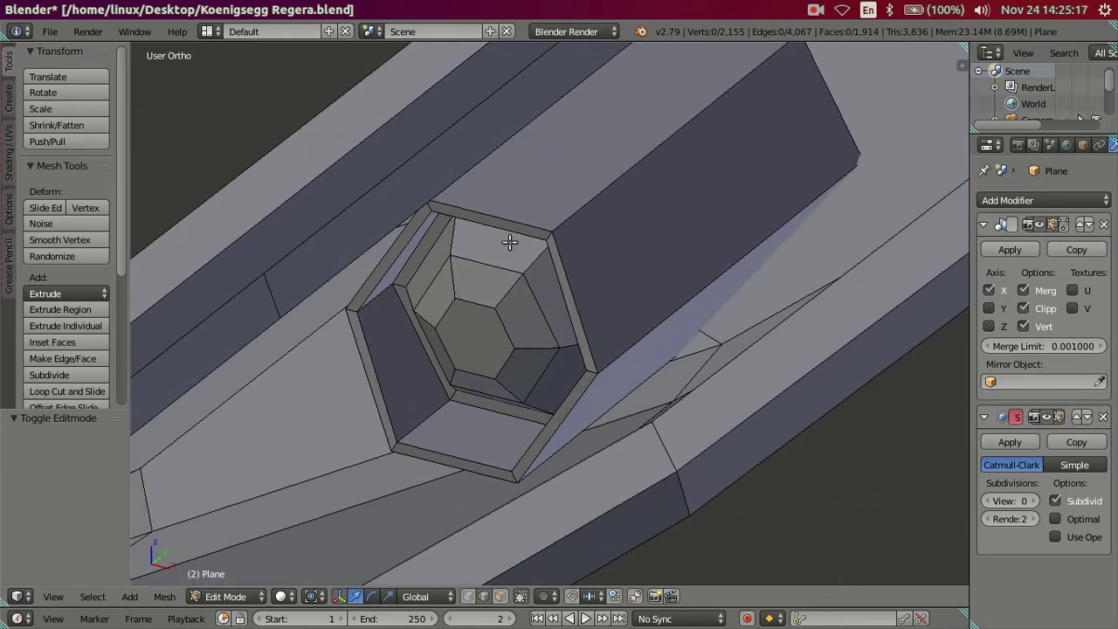
{"action": "key", "text": "t"}
{"action": "key", "text": "ctrl+r"}
{"action": "scroll", "coordinate": [431, 197], "scroll_direction": "up", "scroll_amount": 2}
{"action": "left_click", "coordinate": [431, 200]}
{"action": "right_click", "coordinate": [432, 200]}
{"action": "key", "text": "ctrl+r"}
{"action": "left_click", "coordinate": [525, 288]}
{"action": "right_click", "coordinate": [525, 288]}
{"action": "key", "text": "ctrl+r"}
{"action": "left_click", "coordinate": [509, 414]}
{"action": "right_click", "coordinate": [508, 414]}
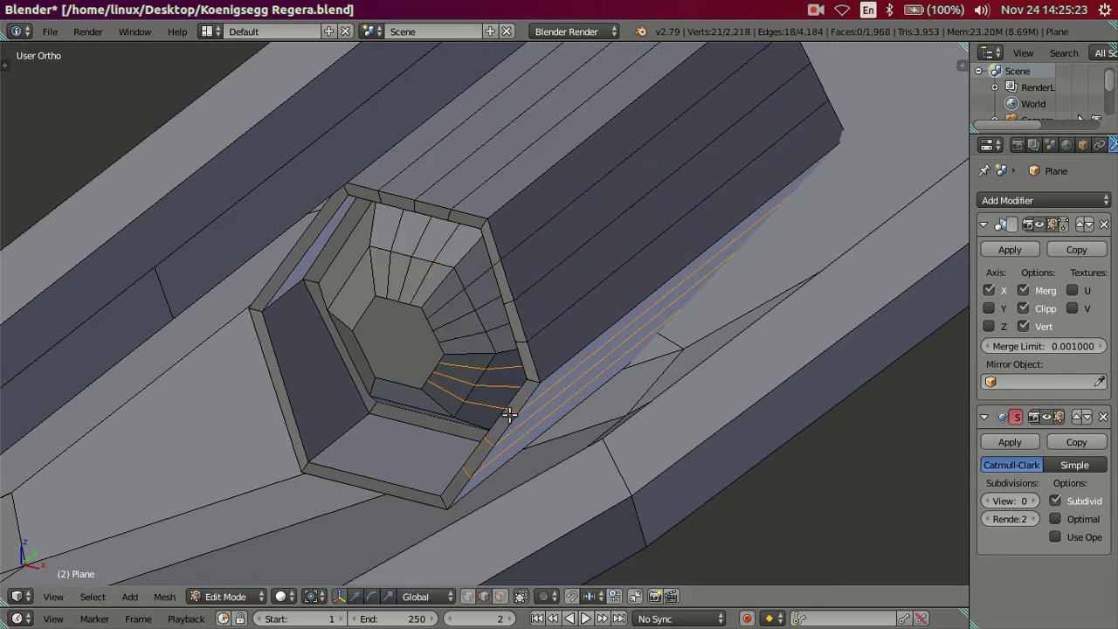
Loop-cut the bottom, left side and final faces of the second housing
{"action": "key", "text": "ctrl+r"}
{"action": "left_click", "coordinate": [397, 481]}
{"action": "right_click", "coordinate": [287, 413]}
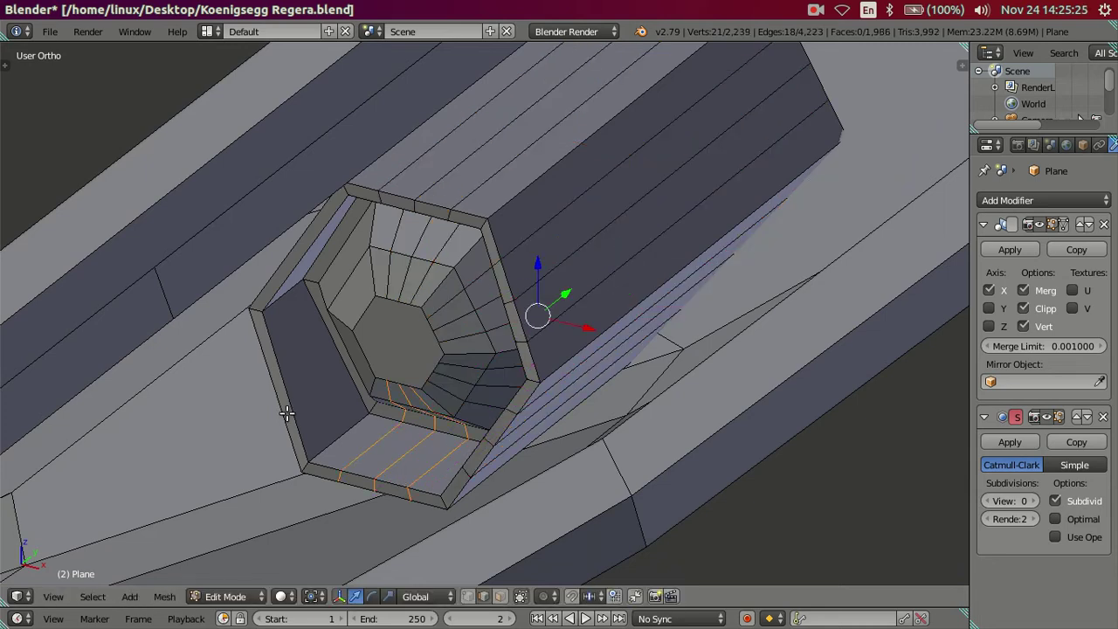
{"action": "key", "text": "ctrl+r"}
{"action": "left_click", "coordinate": [284, 384]}
{"action": "right_click", "coordinate": [286, 360]}
{"action": "left_click", "coordinate": [286, 257]}
{"action": "right_click", "coordinate": [288, 253]}
{"action": "middle_click_drag", "start_coordinate": [307, 327], "coordinate": [323, 378]}
Select the six lengthwise edge loops running along the second housing's sides
{"action": "right_click", "coordinate": [360, 356], "text": "alt"}
{"action": "right_click", "coordinate": [426, 409], "text": "alt+shift"}
{"action": "right_click", "coordinate": [511, 391], "text": "alt+shift"}
{"action": "right_click", "coordinate": [554, 276], "text": "alt+shift"}
{"action": "right_click", "coordinate": [461, 229], "text": "alt+shift"}
{"action": "mouse_move", "coordinate": [503, 309]}
{"action": "middle_mouse_down"}
{"action": "mouse_move", "coordinate": [503, 322]}
{"action": "mouse_move", "coordinate": [415, 302]}
{"action": "middle_mouse_up"}
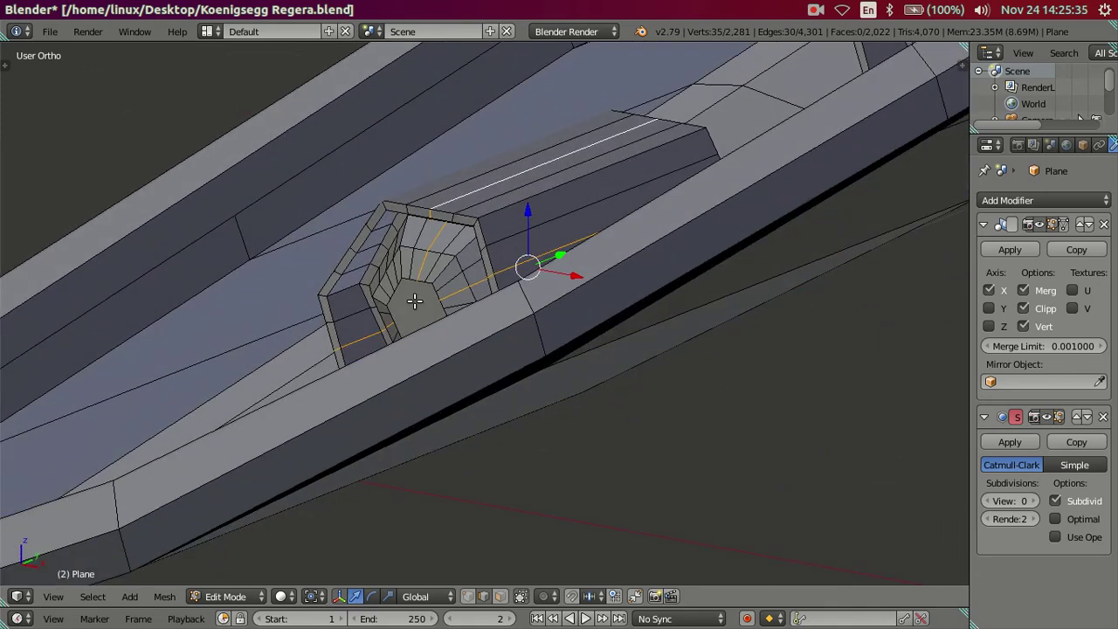
{"action": "right_click", "coordinate": [367, 249], "text": "alt+shift"}
Dissolve the selected lengthwise edge loops and clear the selection
{"action": "key", "text": "x"}
{"action": "left_click", "coordinate": [610, 234]}
{"action": "scroll", "coordinate": [559, 249], "scroll_direction": "down", "scroll_amount": 5}
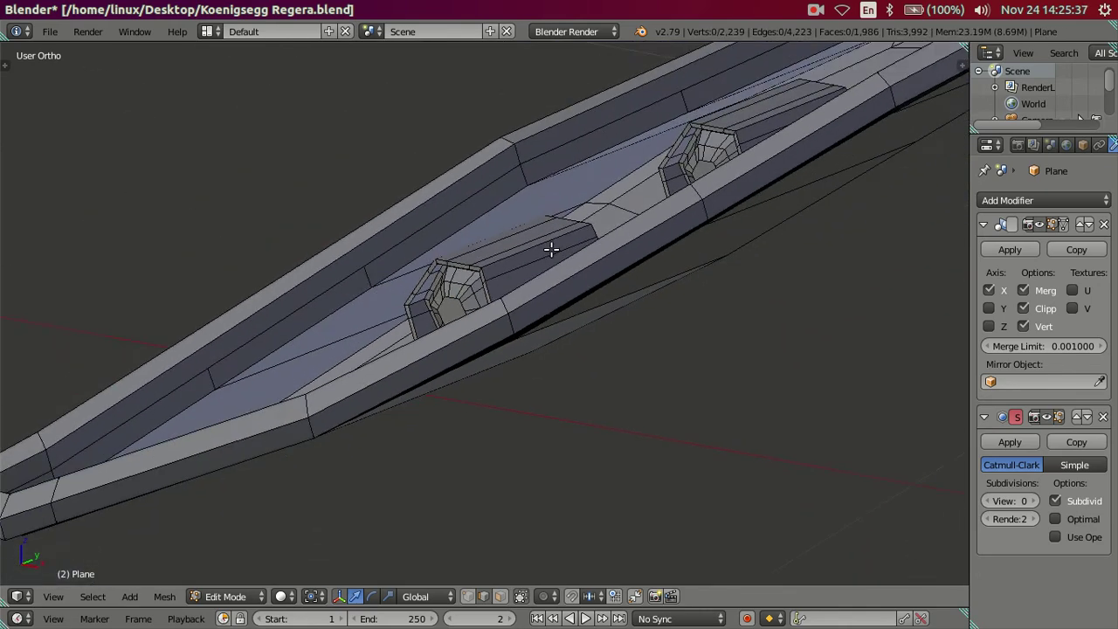
{"action": "key", "text": "a"}
{"action": "key", "text": "a"}
Select the six corner edges of the inner hexagonal opening and scale them inward to about 0.88
{"action": "scroll", "coordinate": [493, 410], "scroll_direction": "up", "scroll_amount": 2}
{"action": "middle_click_drag", "start_coordinate": [493, 410], "coordinate": [512, 369]}
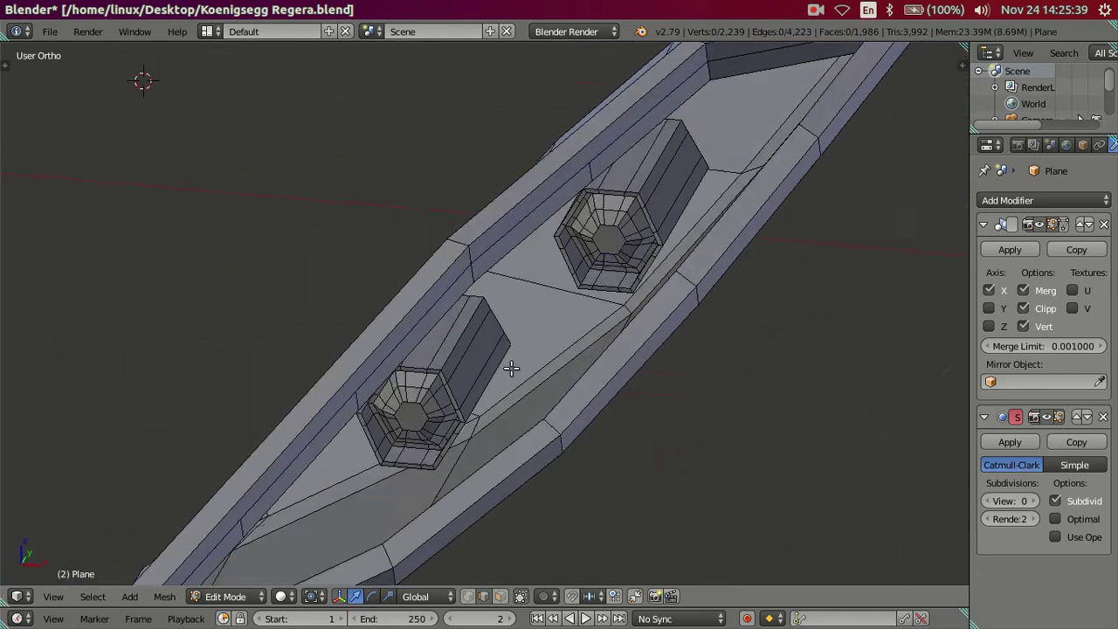
{"action": "scroll", "coordinate": [621, 257], "scroll_direction": "down", "scroll_amount": 3}
{"action": "middle_click_drag", "start_coordinate": [621, 258], "coordinate": [543, 311]}
{"action": "scroll", "coordinate": [543, 310], "scroll_direction": "up", "scroll_amount": 4}
{"action": "scroll", "coordinate": [543, 311], "scroll_direction": "up", "scroll_amount": 2}
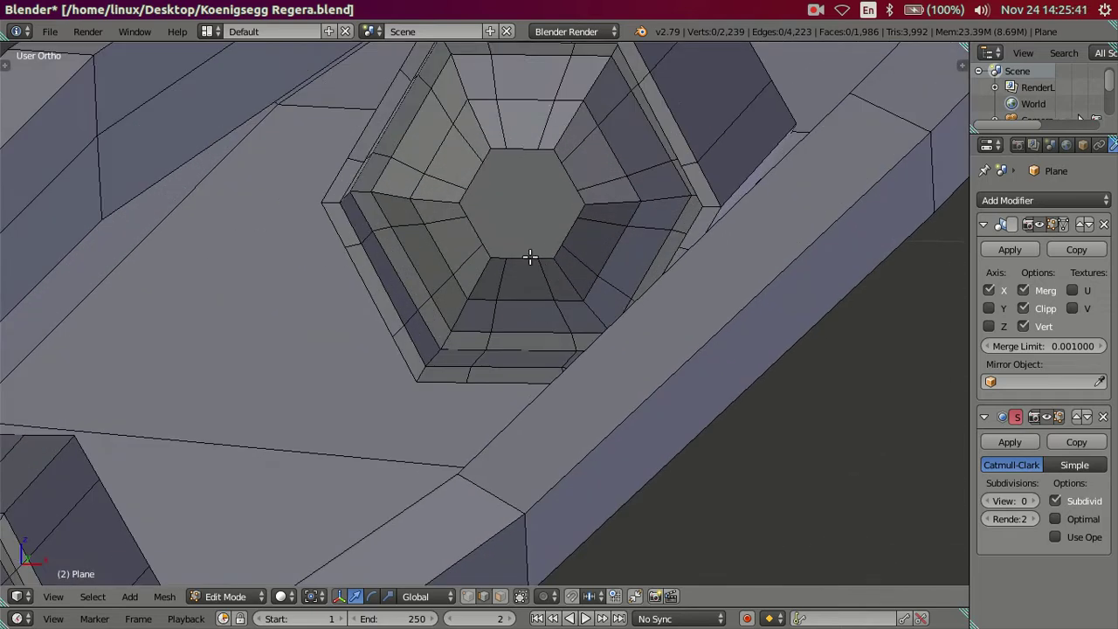
{"action": "middle_click_drag", "start_coordinate": [529, 254], "coordinate": [512, 270]}
{"action": "scroll", "coordinate": [512, 270], "scroll_direction": "up", "scroll_amount": 2}
{"action": "mouse_move", "coordinate": [487, 204]}
{"action": "middle_mouse_down"}
{"action": "mouse_move", "coordinate": [467, 229]}
{"action": "mouse_move", "coordinate": [367, 235]}
{"action": "middle_mouse_up"}
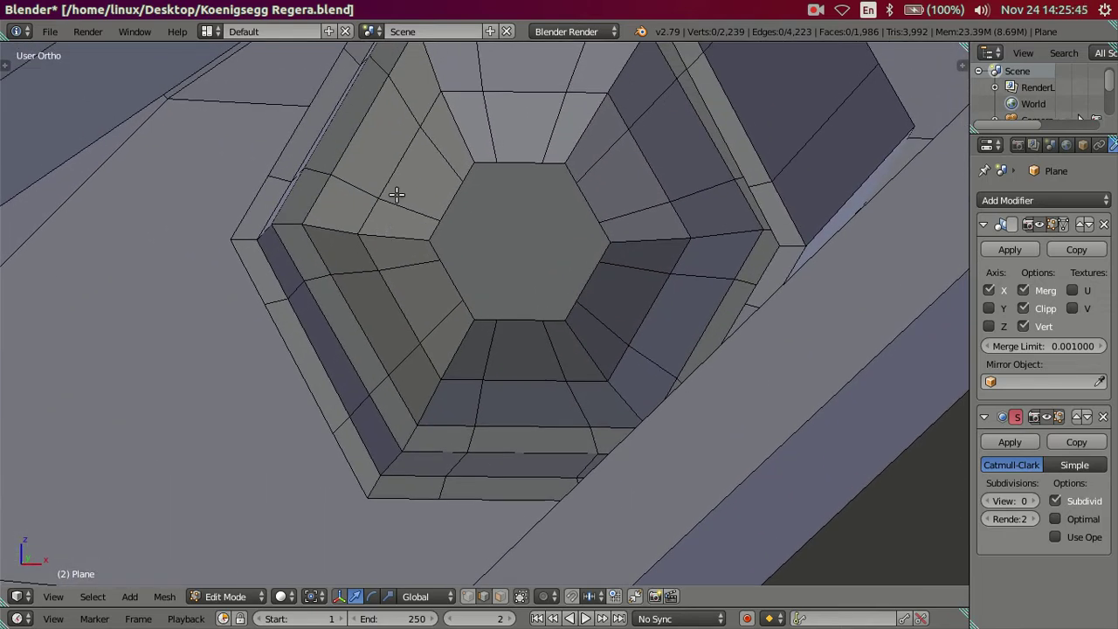
{"action": "right_click", "coordinate": [397, 235]}
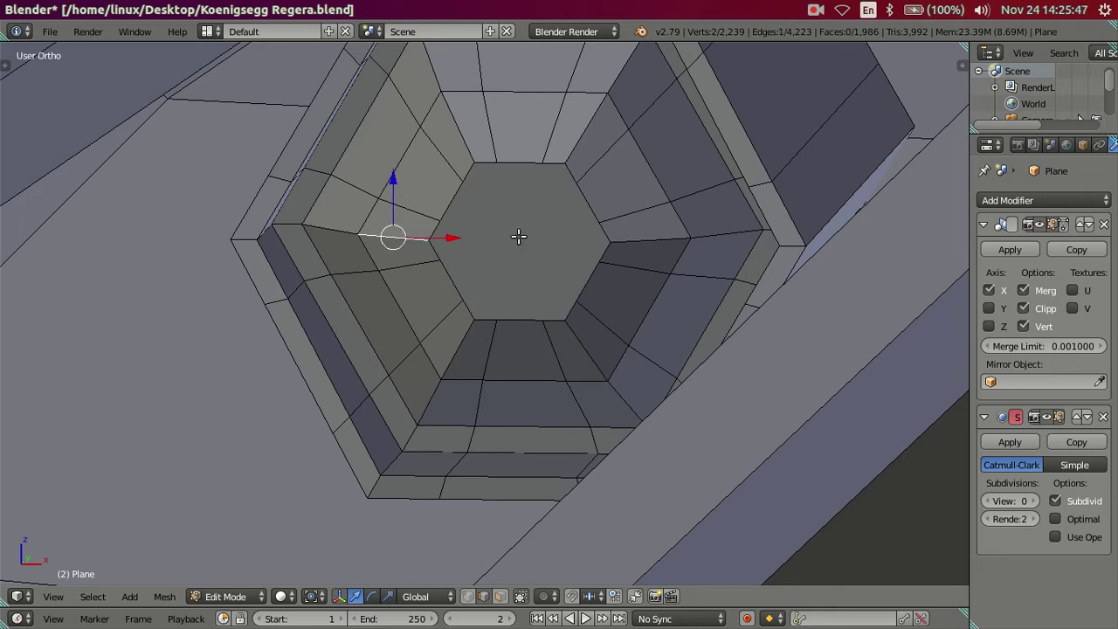
{"action": "right_click", "coordinate": [636, 237], "text": "shift"}
{"action": "right_click", "coordinate": [580, 137], "text": "shift"}
{"action": "right_click", "coordinate": [465, 125], "text": "shift"}
{"action": "right_click", "coordinate": [588, 344], "text": "shift"}
{"action": "right_click", "coordinate": [464, 340], "text": "shift"}
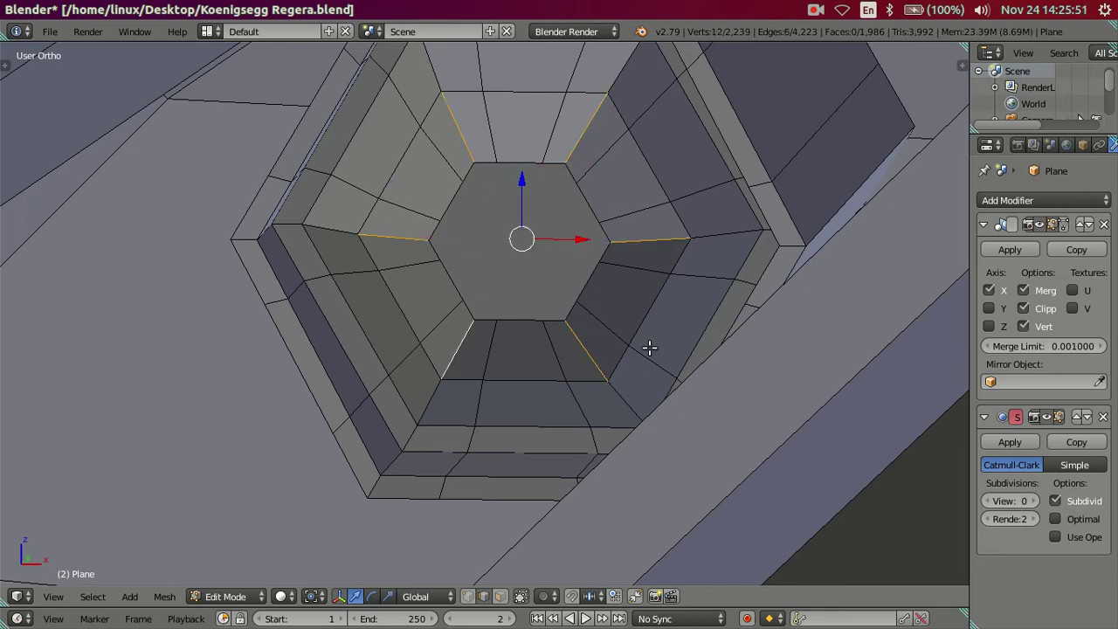
{"action": "scroll", "coordinate": [649, 348], "scroll_direction": "up", "scroll_amount": 1}
{"action": "scroll", "coordinate": [666, 352], "scroll_direction": "up", "scroll_amount": 1}
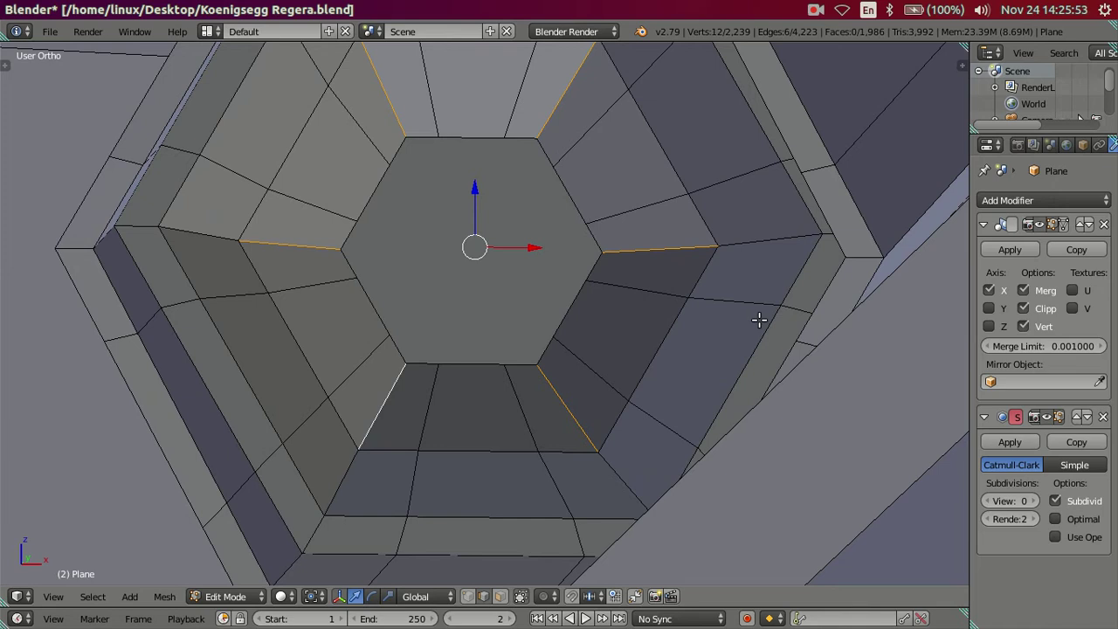
{"action": "key", "text": "s"}
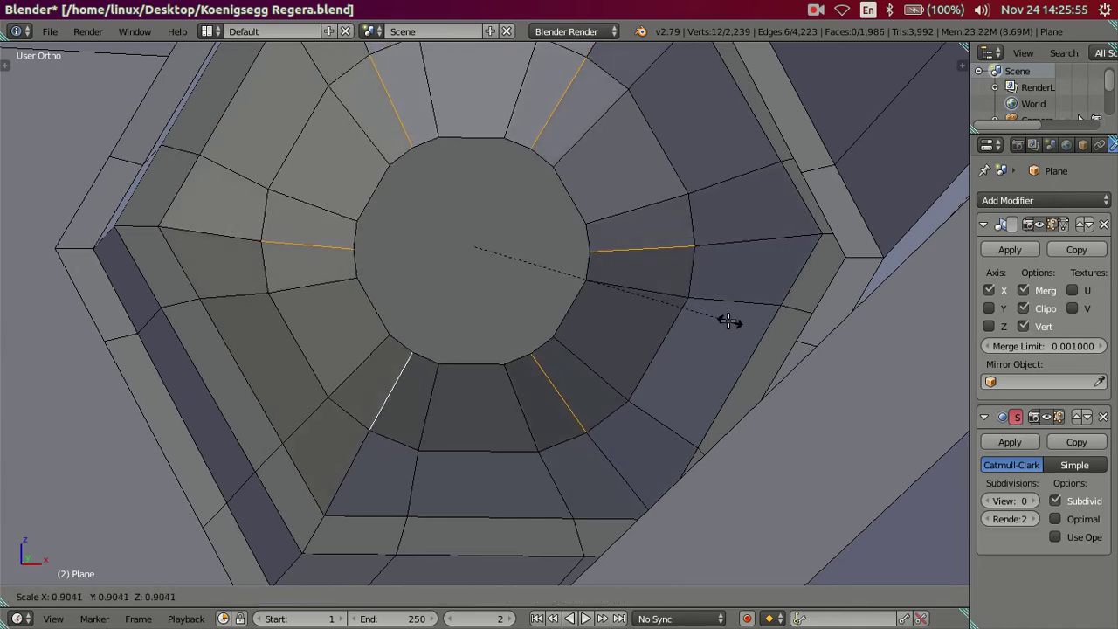
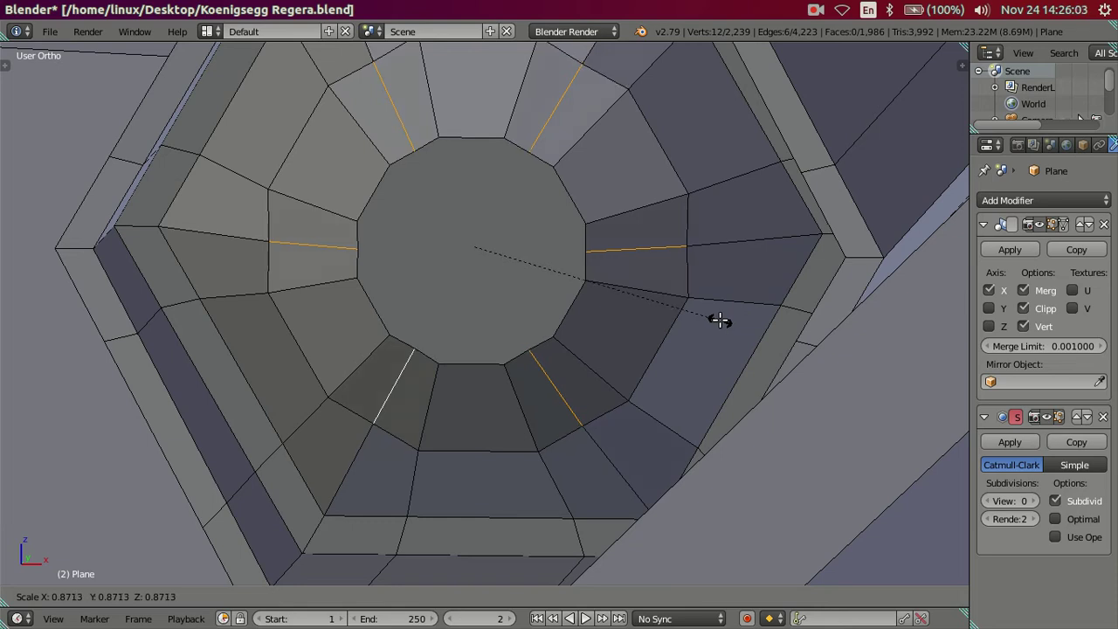
Shrink the first hexagon's inner radial edge ring to a 0.871 scale factor
{"action": "left_click", "coordinate": [719, 320]}
{"action": "key", "text": "t"}
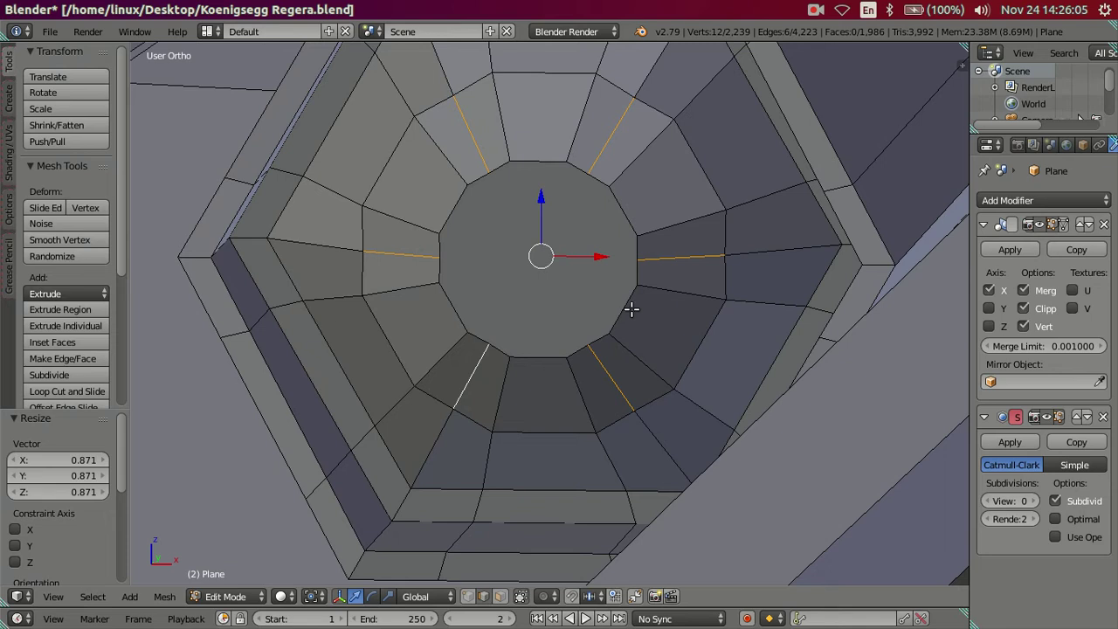
{"action": "left_click", "coordinate": [68, 460]}
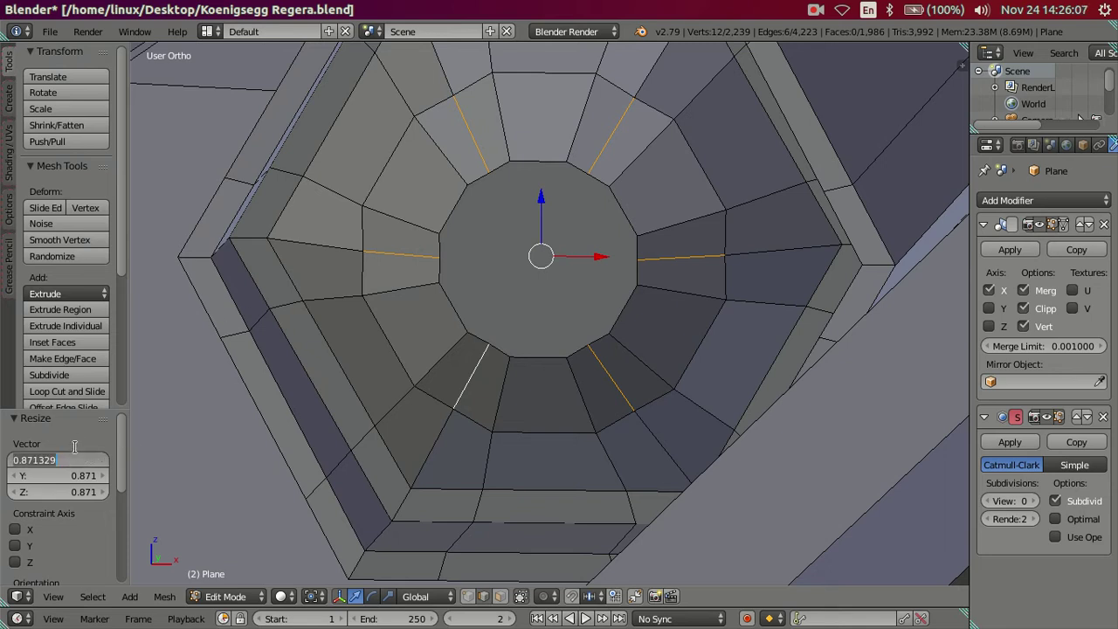
{"action": "key", "text": "Return"}
{"action": "scroll", "coordinate": [387, 394], "scroll_direction": "down", "scroll_amount": 2}
{"action": "scroll", "coordinate": [649, 317], "scroll_direction": "up", "scroll_amount": 1}
{"action": "scroll", "coordinate": [649, 317], "scroll_direction": "up", "scroll_amount": 2}
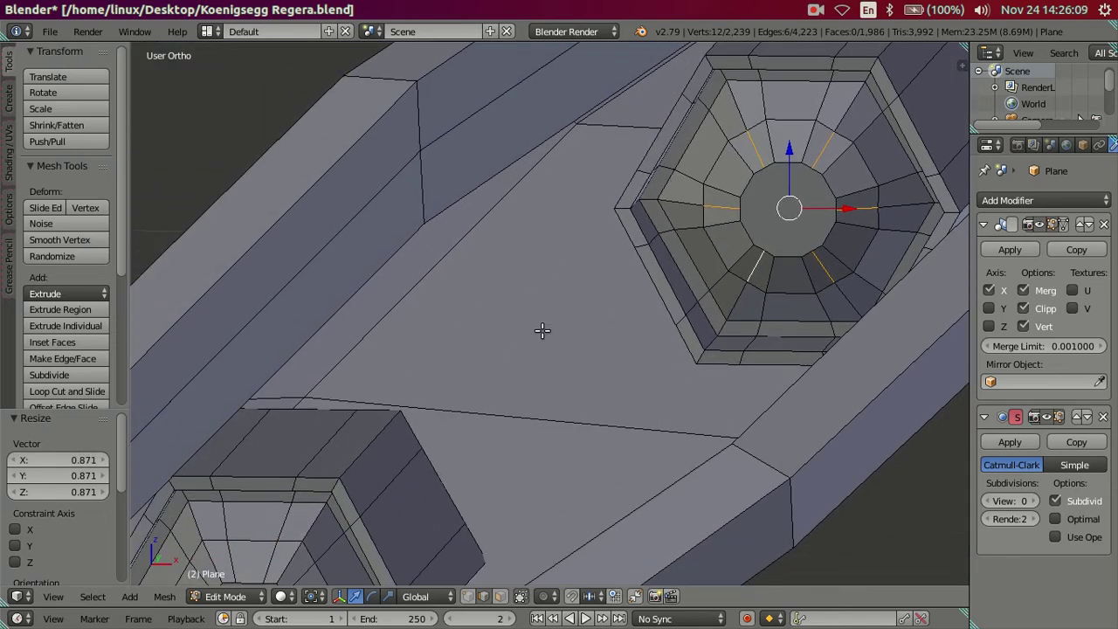
Select the six radial edges in the lower hexagon recess and scale them inward to 0.843
{"action": "key", "text": "a"}
{"action": "mouse_move", "coordinate": [498, 364]}
{"action": "middle_mouse_down"}
{"action": "mouse_move", "coordinate": [404, 407]}
{"action": "mouse_move", "coordinate": [542, 300]}
{"action": "middle_mouse_up"}
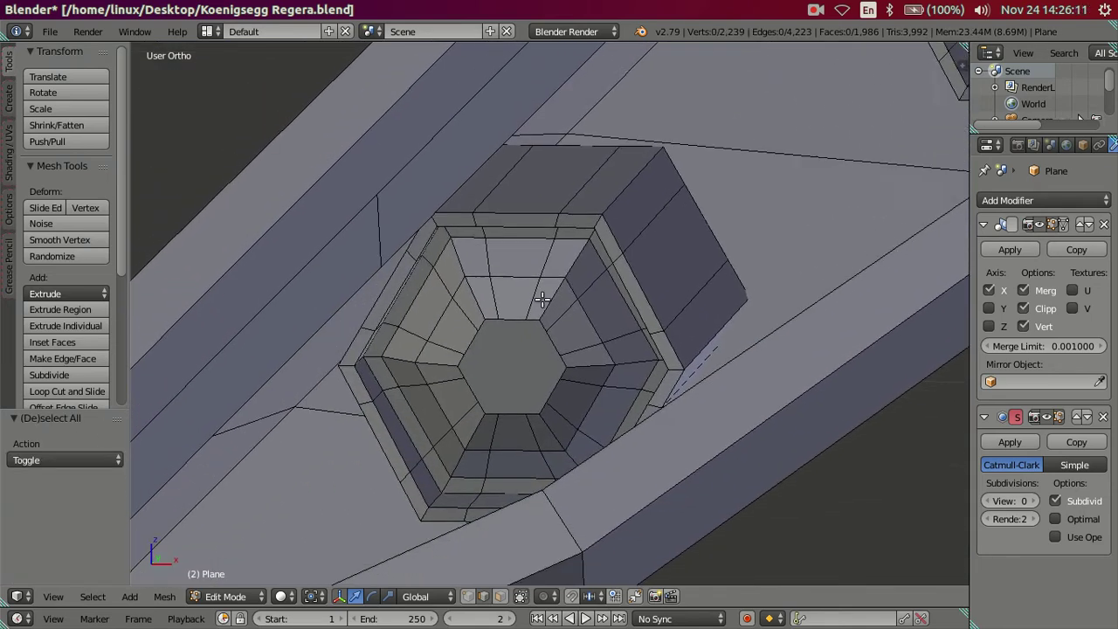
{"action": "scroll", "coordinate": [542, 300], "scroll_direction": "up", "scroll_amount": 2}
{"action": "right_click", "coordinate": [563, 270]}
{"action": "right_click", "coordinate": [438, 269], "text": "shift"}
{"action": "right_click", "coordinate": [382, 373], "text": "shift"}
{"action": "right_click", "coordinate": [434, 486], "text": "shift"}
{"action": "right_click", "coordinate": [553, 477], "text": "shift"}
{"action": "right_click", "coordinate": [624, 367], "text": "shift"}
{"action": "scroll", "coordinate": [734, 360], "scroll_direction": "up", "scroll_amount": 1}
{"action": "key", "text": "s"}
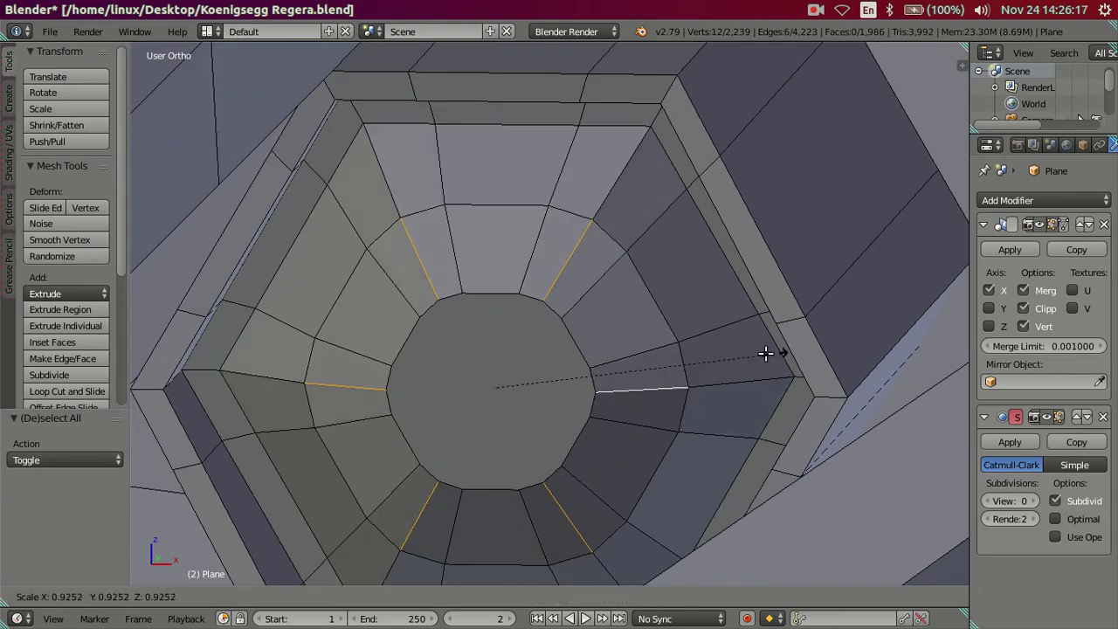
{"action": "left_click", "coordinate": [740, 355]}
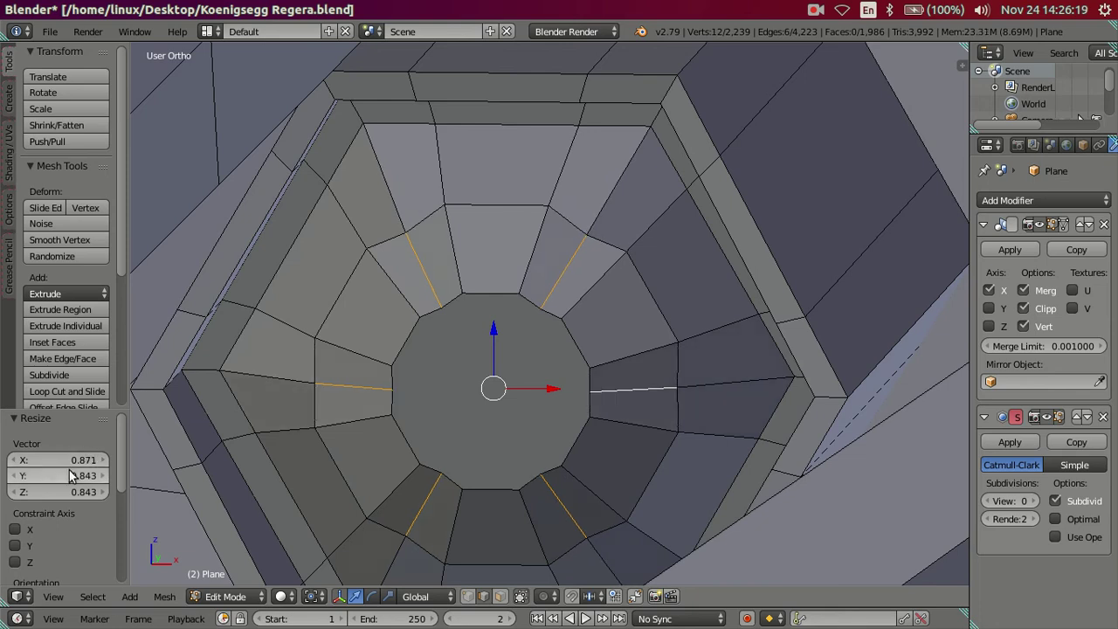
Preview the intakes with subdivision view levels 1 and 2
{"action": "scroll", "coordinate": [413, 366], "scroll_direction": "down", "scroll_amount": 3}
{"action": "key", "text": "a"}
{"action": "key", "text": "Tab"}
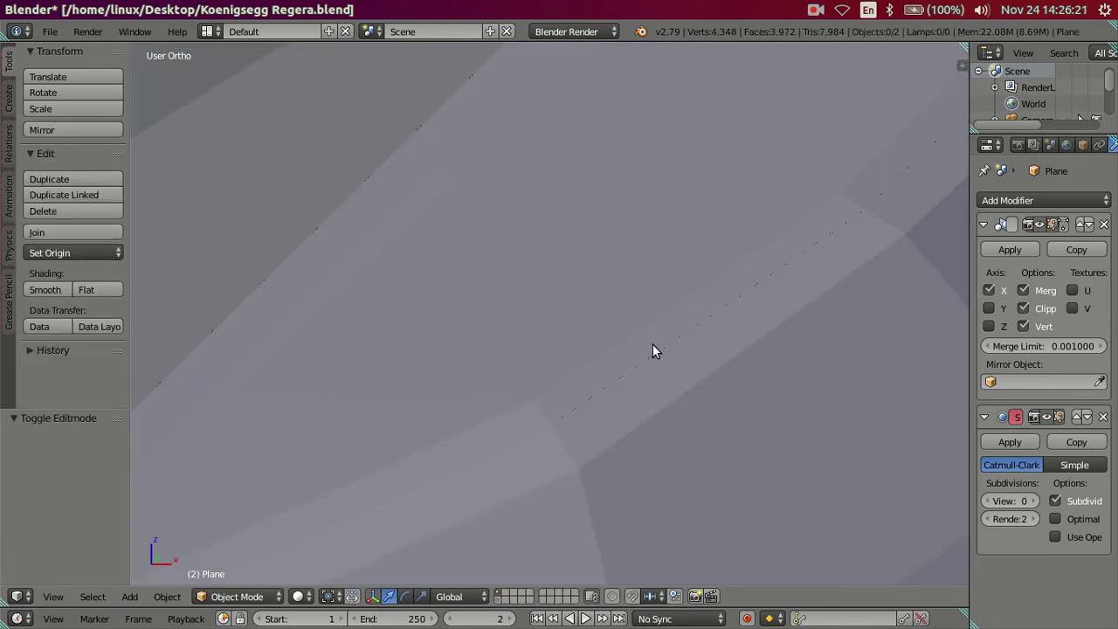
{"action": "scroll", "coordinate": [631, 379], "scroll_direction": "down", "scroll_amount": 3}
{"action": "key", "text": "Tab"}
{"action": "scroll", "coordinate": [645, 334], "scroll_direction": "down", "scroll_amount": 2}
{"action": "mouse_move", "coordinate": [645, 334]}
{"action": "middle_mouse_down"}
{"action": "mouse_move", "coordinate": [594, 344]}
{"action": "mouse_move", "coordinate": [911, 461]}
{"action": "middle_mouse_up"}
{"action": "left_click", "coordinate": [1034, 500]}
{"action": "scroll", "coordinate": [661, 375], "scroll_direction": "up", "scroll_amount": 2}
{"action": "key", "text": "ctrl+2"}
{"action": "scroll", "coordinate": [641, 332], "scroll_direction": "up", "scroll_amount": 2}
{"action": "scroll", "coordinate": [655, 338], "scroll_direction": "up", "scroll_amount": 2}
Inspect the smoothed intakes from new angles, then reset the subdivision preview to 0
{"action": "middle_click_drag", "start_coordinate": [657, 332], "coordinate": [564, 387]}
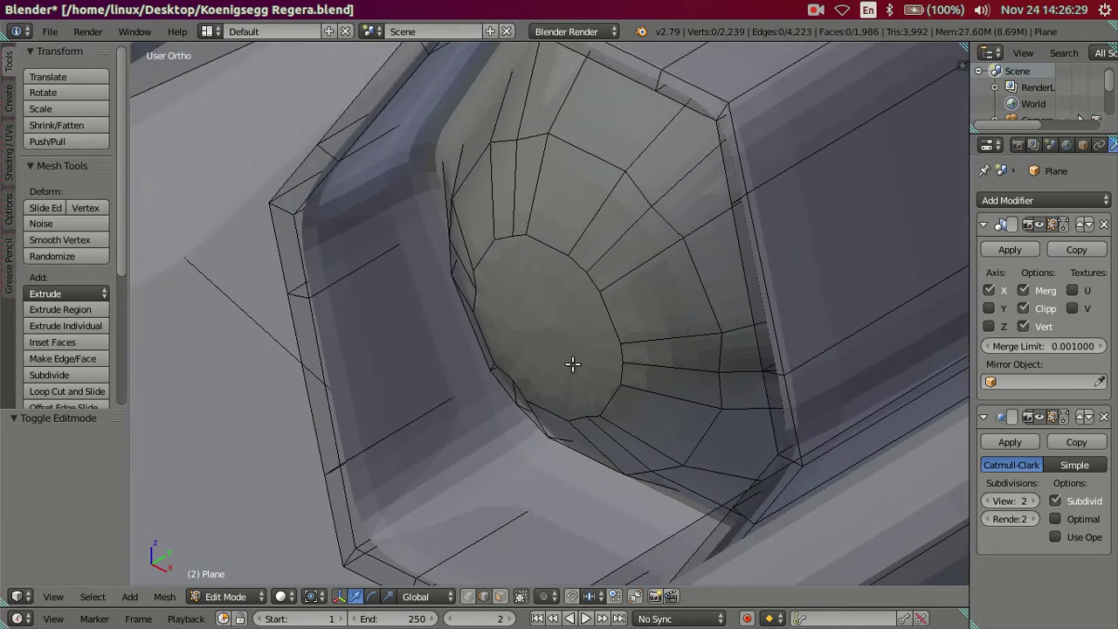
{"action": "mouse_move", "coordinate": [586, 272]}
{"action": "middle_mouse_down"}
{"action": "mouse_move", "coordinate": [541, 299]}
{"action": "mouse_move", "coordinate": [544, 282]}
{"action": "mouse_move", "coordinate": [580, 255]}
{"action": "mouse_move", "coordinate": [618, 257]}
{"action": "mouse_move", "coordinate": [515, 317]}
{"action": "mouse_move", "coordinate": [599, 294]}
{"action": "middle_mouse_up"}
{"action": "scroll", "coordinate": [514, 317], "scroll_direction": "down", "scroll_amount": 2}
{"action": "key", "text": "Tab"}
{"action": "key", "text": "Tab"}
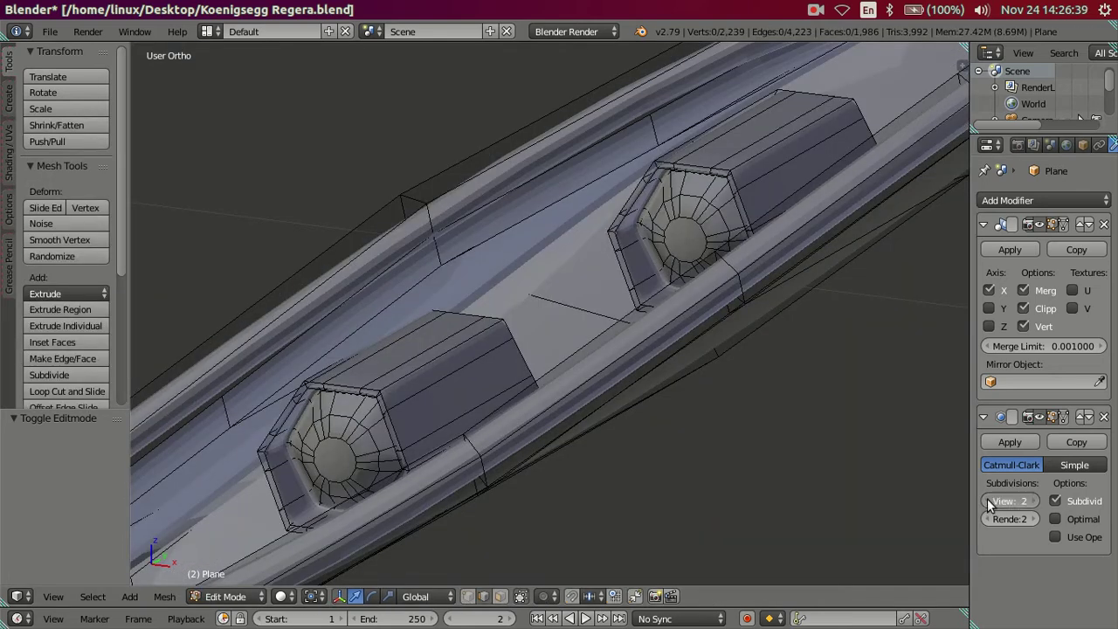
{"action": "left_click", "coordinate": [989, 500]}
{"action": "left_click", "coordinate": [989, 500]}
Extrude the intake's centre face and scale it inward to 0.475
{"action": "scroll", "coordinate": [536, 305], "scroll_direction": "up", "scroll_amount": 3}
{"action": "middle_click_drag", "start_coordinate": [536, 305], "coordinate": [594, 271]}
{"action": "right_click", "coordinate": [680, 225]}
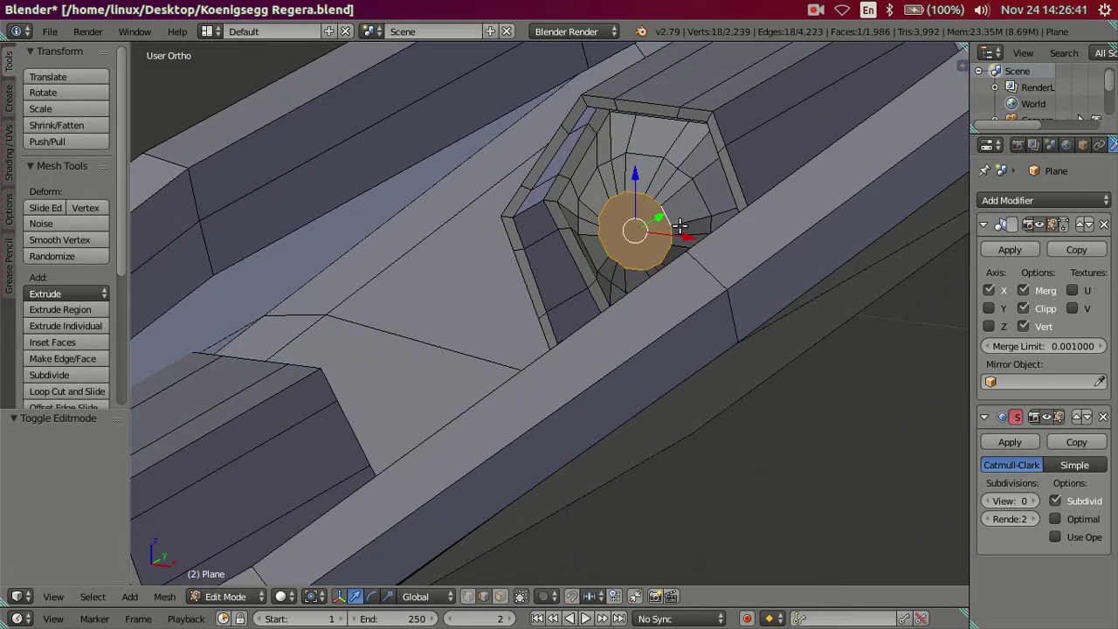
{"action": "scroll", "coordinate": [606, 312], "scroll_direction": "up", "scroll_amount": 2}
{"action": "scroll", "coordinate": [606, 312], "scroll_direction": "up", "scroll_amount": 1}
{"action": "scroll", "coordinate": [716, 332], "scroll_direction": "up", "scroll_amount": 1}
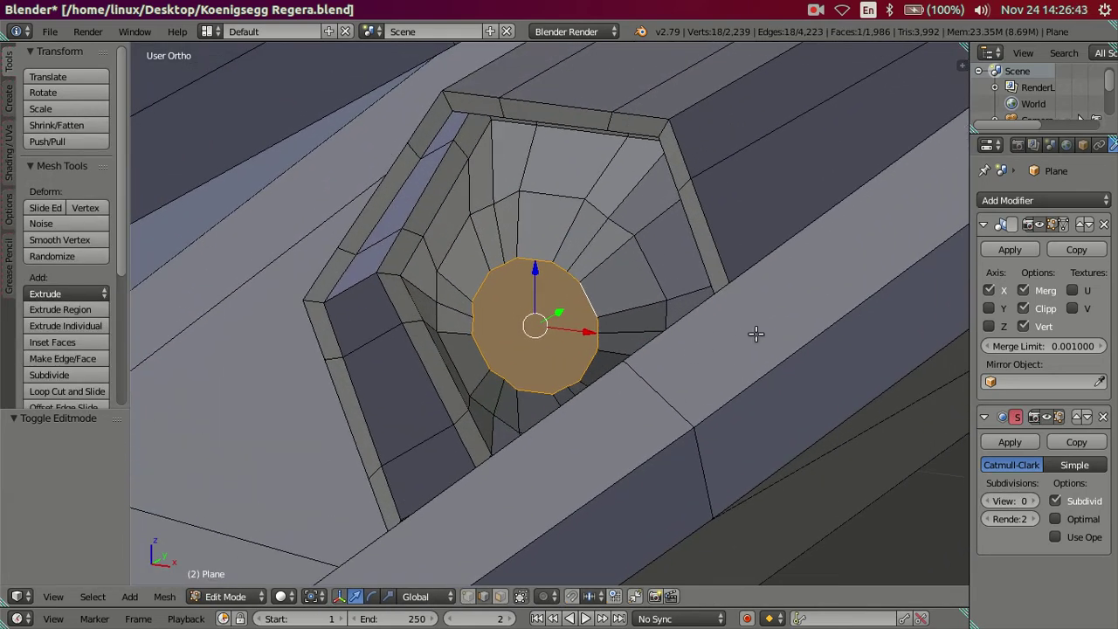
{"action": "key", "text": "e"}
{"action": "key", "text": "s"}
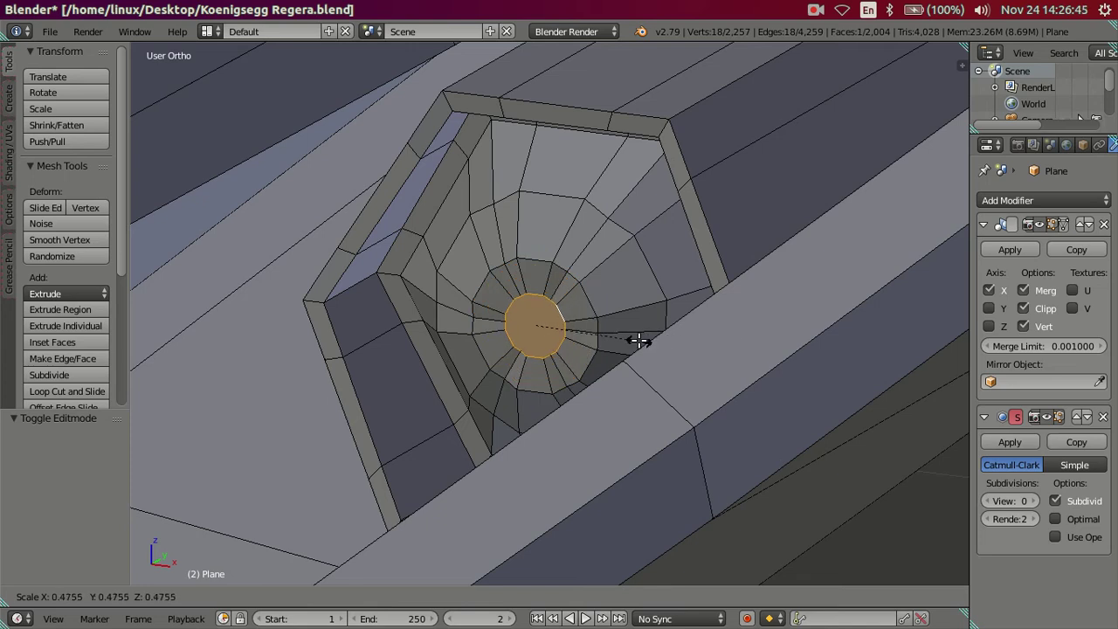
{"action": "left_click", "coordinate": [638, 341]}
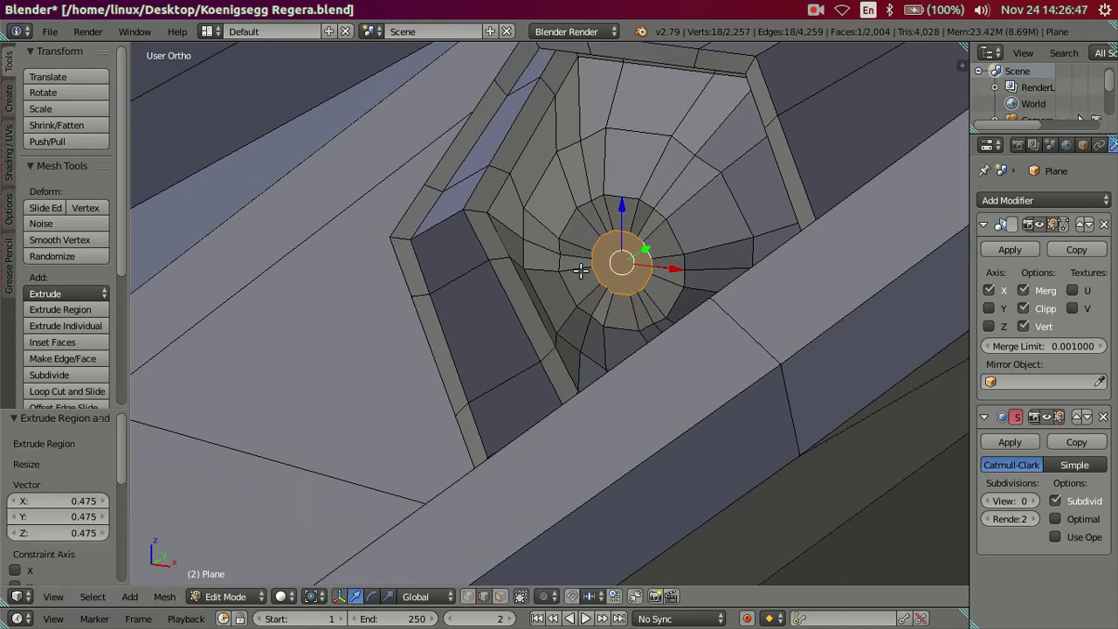
{"action": "middle_click_drag", "start_coordinate": [437, 369], "coordinate": [596, 262], "text": "shift"}
{"action": "left_click", "coordinate": [73, 503]}
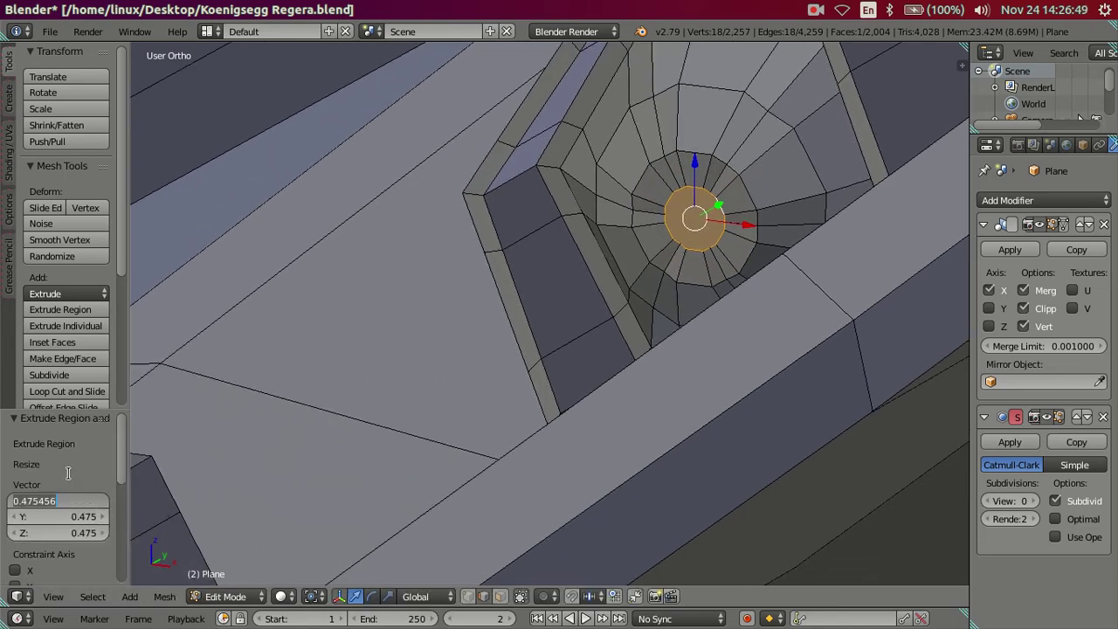
{"action": "key", "text": "Return"}
Extrude the small centre circle face again and scale it inward to 0.475
{"action": "mouse_move", "coordinate": [341, 445]}
{"action": "middle_mouse_down"}
{"action": "mouse_move", "coordinate": [497, 394]}
{"action": "mouse_move", "coordinate": [339, 460]}
{"action": "mouse_move", "coordinate": [426, 405]}
{"action": "middle_mouse_up"}
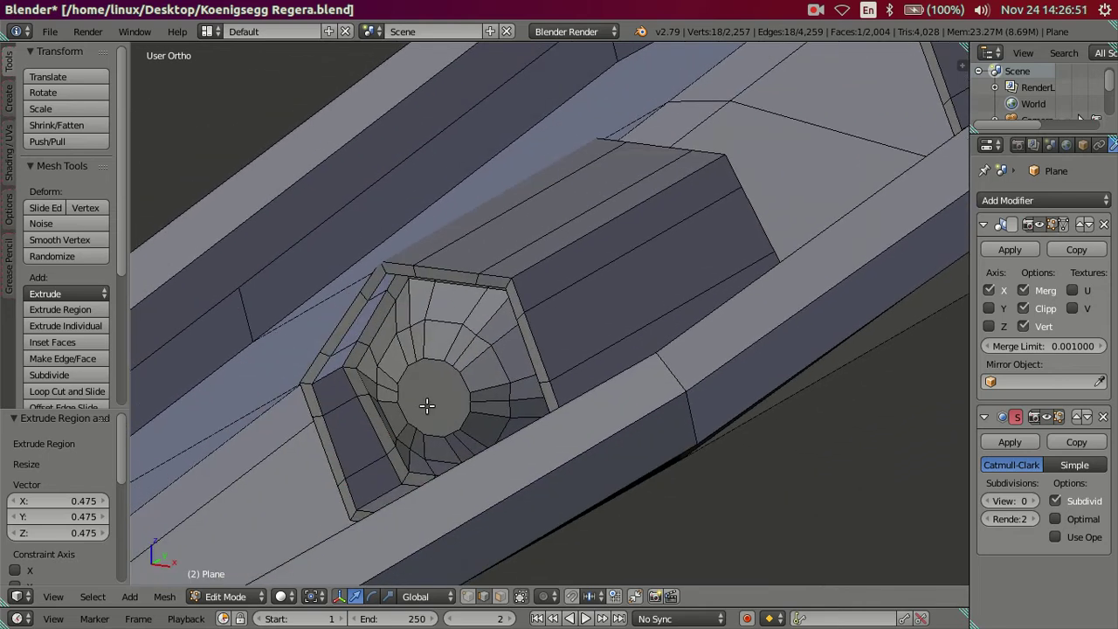
{"action": "key", "text": "a"}
{"action": "right_click", "coordinate": [468, 385]}
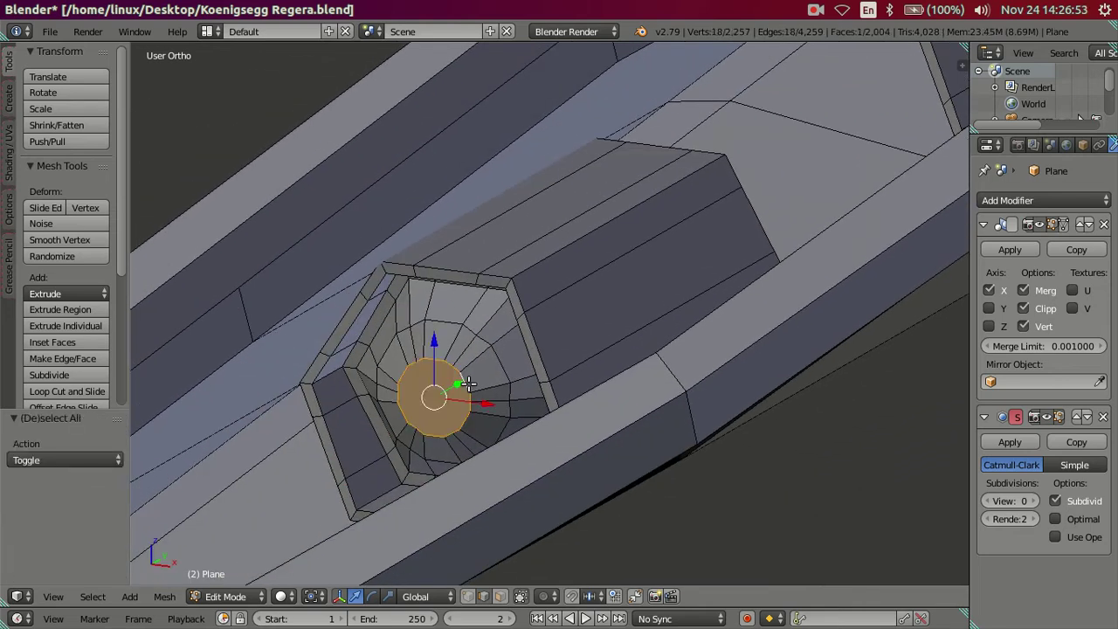
{"action": "key", "text": "e"}
{"action": "key", "text": "s"}
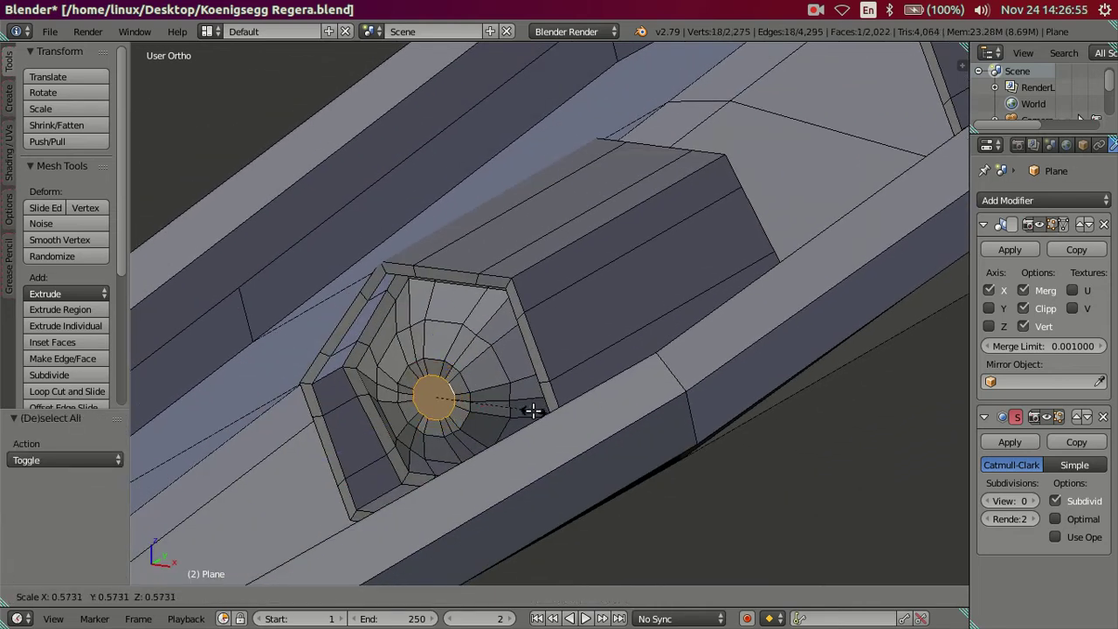
{"action": "left_click", "coordinate": [529, 407]}
{"action": "left_click_drag", "start_coordinate": [81, 507], "coordinate": [61, 533]}
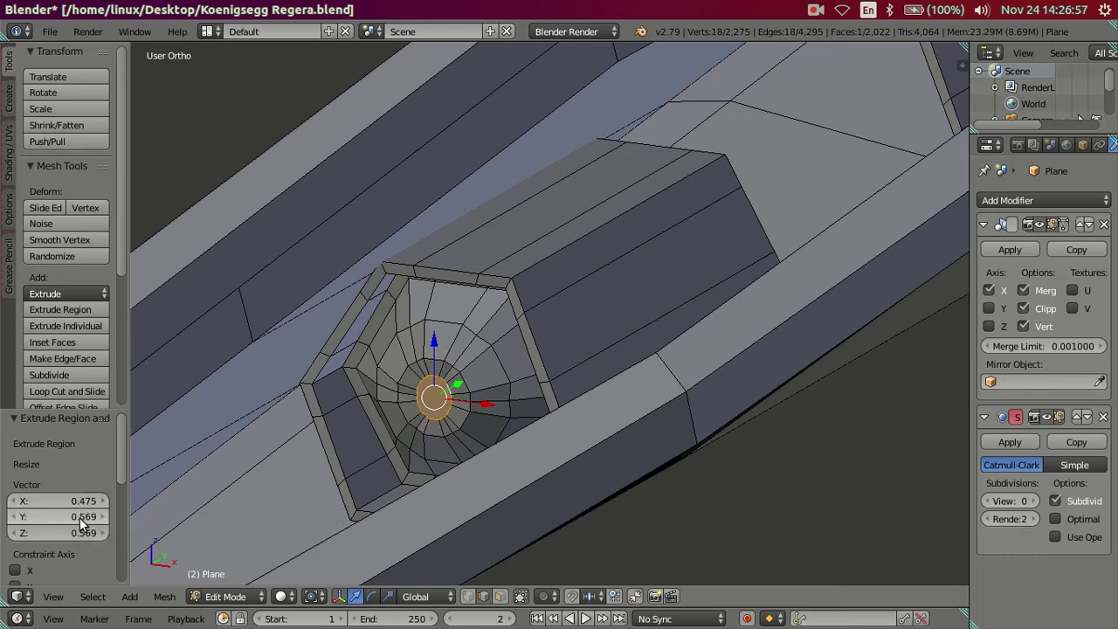
{"action": "scroll", "coordinate": [341, 548], "scroll_direction": "down", "scroll_amount": 3}
{"action": "scroll", "coordinate": [376, 533], "scroll_direction": "up", "scroll_amount": 4}
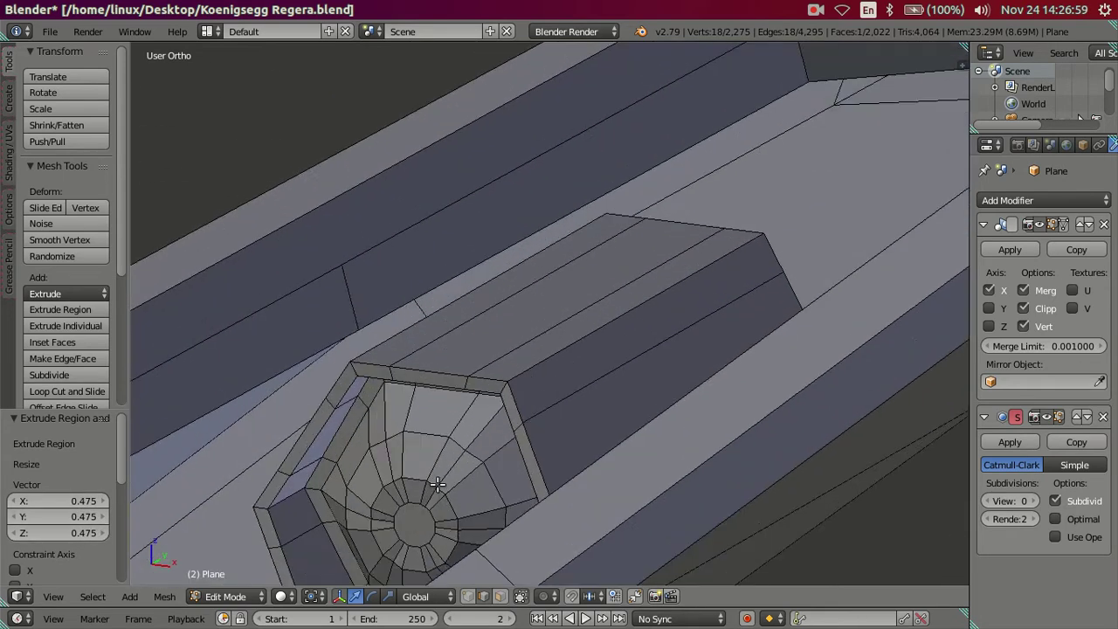
Push the centre circle face back along Y to deepen the intake into a cone
{"action": "right_click", "coordinate": [435, 515]}
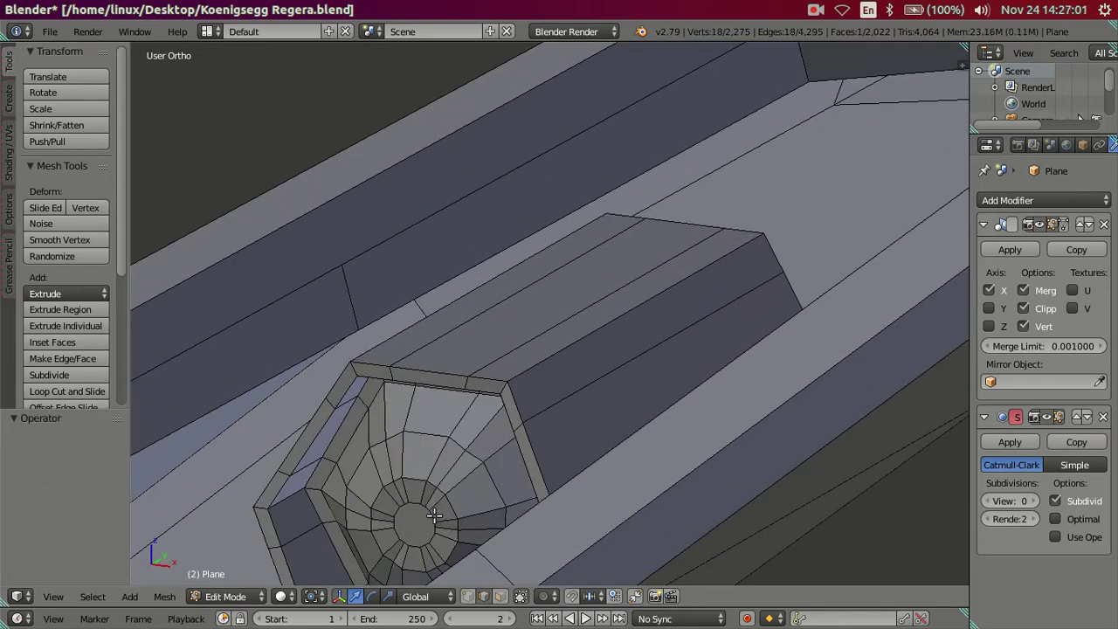
{"action": "middle_click_drag", "start_coordinate": [439, 525], "coordinate": [511, 374], "text": "shift"}
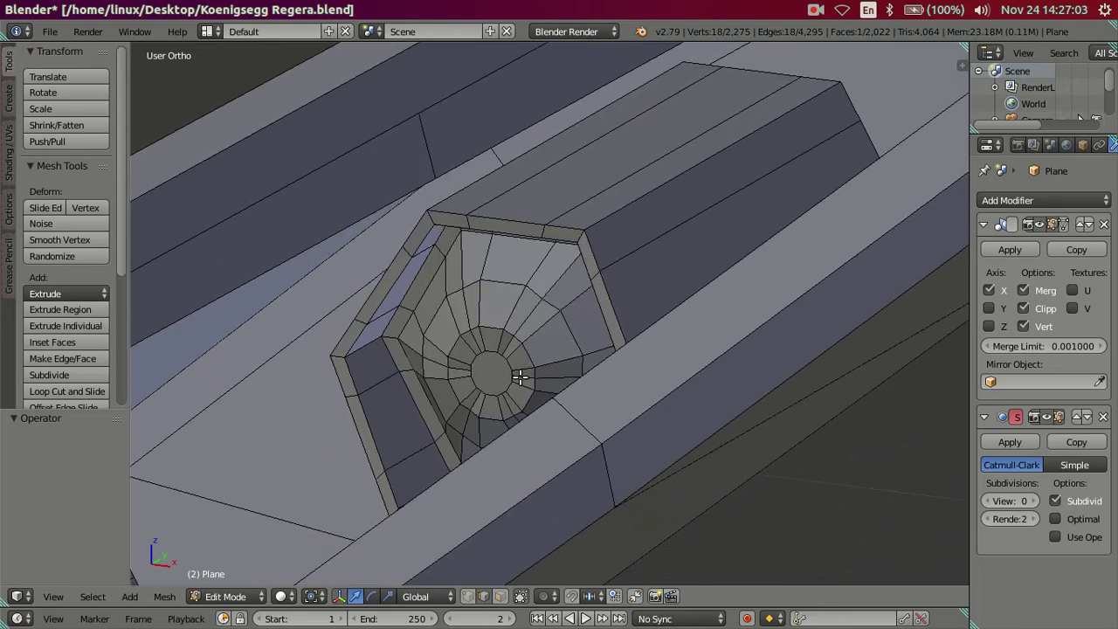
{"action": "scroll", "coordinate": [511, 373], "scroll_direction": "up", "scroll_amount": 2}
{"action": "right_click", "coordinate": [462, 394], "text": "shift"}
{"action": "mouse_move", "coordinate": [438, 435]}
{"action": "middle_mouse_down", "text": "shift"}
{"action": "mouse_move", "coordinate": [477, 406]}
{"action": "mouse_move", "coordinate": [392, 363]}
{"action": "mouse_move", "coordinate": [792, 275]}
{"action": "middle_mouse_up", "text": "shift"}
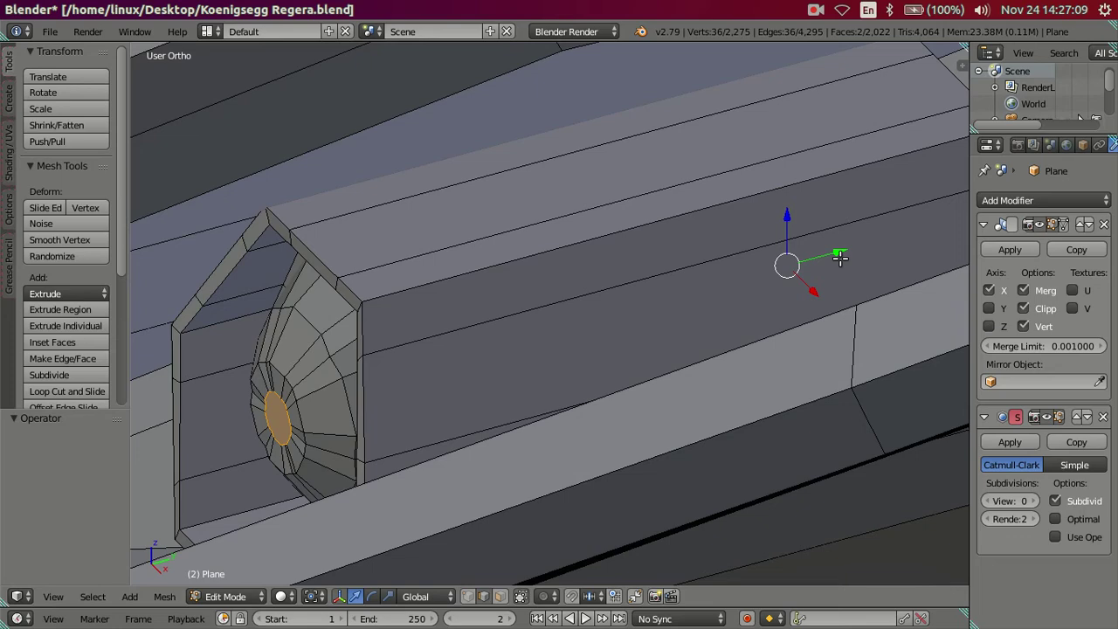
{"action": "left_click_drag", "start_coordinate": [839, 258], "coordinate": [835, 255]}
{"action": "key", "text": "a"}
{"action": "mouse_move", "coordinate": [835, 255]}
{"action": "middle_mouse_down"}
{"action": "mouse_move", "coordinate": [538, 370]}
{"action": "mouse_move", "coordinate": [531, 352]}
{"action": "mouse_move", "coordinate": [574, 332]}
{"action": "mouse_move", "coordinate": [582, 314]}
{"action": "mouse_move", "coordinate": [594, 317]}
{"action": "mouse_move", "coordinate": [593, 354]}
{"action": "mouse_move", "coordinate": [546, 350]}
{"action": "mouse_move", "coordinate": [510, 367]}
{"action": "mouse_move", "coordinate": [524, 346]}
{"action": "mouse_move", "coordinate": [482, 369]}
{"action": "middle_mouse_up"}
{"action": "scroll", "coordinate": [482, 369], "scroll_direction": "up", "scroll_amount": 2}
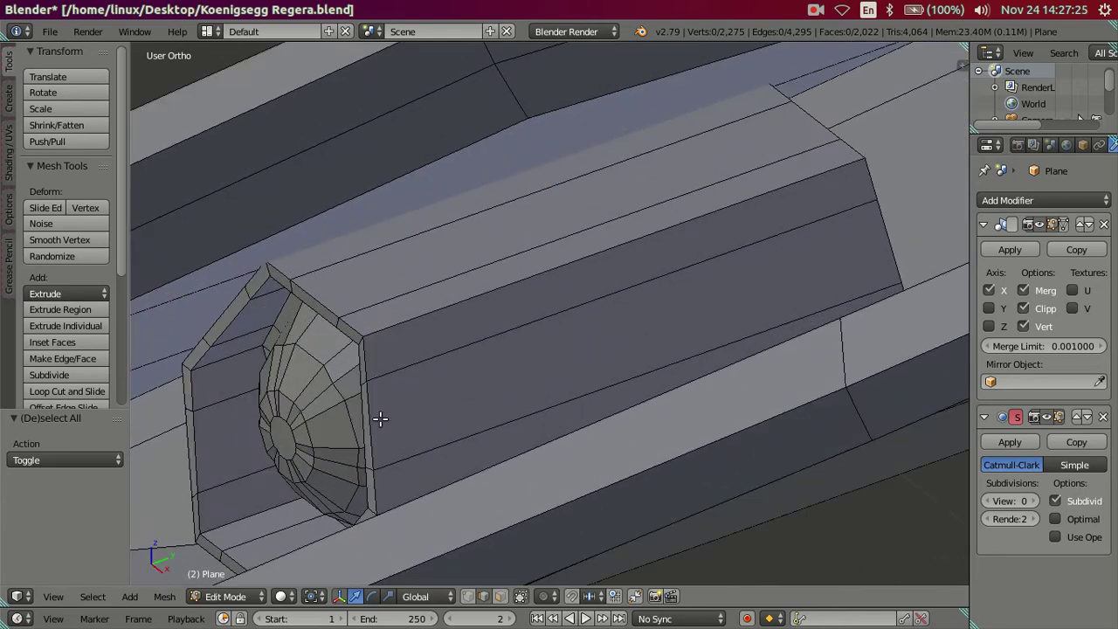
{"action": "scroll", "coordinate": [481, 362], "scroll_direction": "up", "scroll_amount": 2}
{"action": "scroll", "coordinate": [476, 354], "scroll_direction": "up", "scroll_amount": 1}
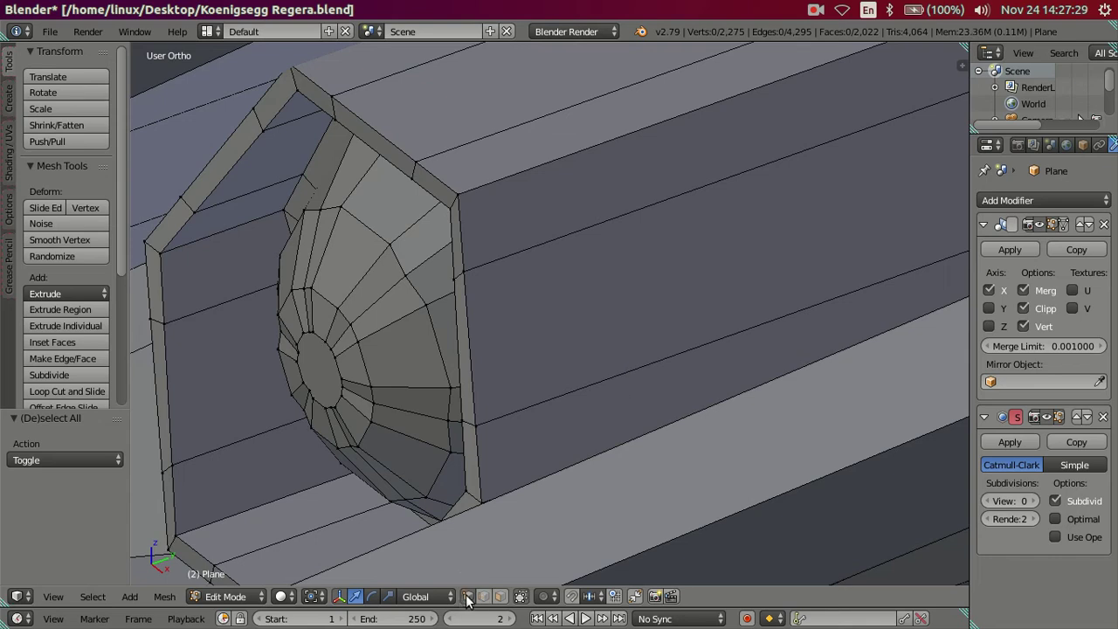
Open the N sidebar and check the Y coordinate of a cone rim vertex
{"action": "key", "text": "n"}
{"action": "middle_click_drag", "start_coordinate": [669, 265], "coordinate": [698, 273], "text": "shift"}
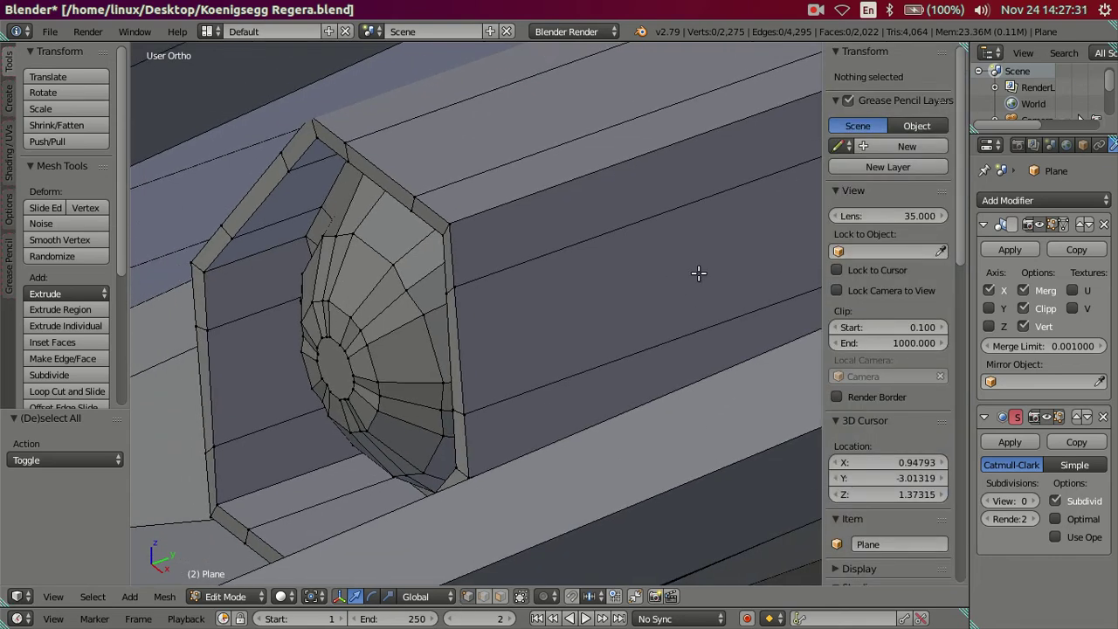
{"action": "middle_click_drag", "start_coordinate": [501, 373], "coordinate": [516, 376]}
{"action": "right_click", "coordinate": [443, 321]}
{"action": "key", "text": "ctrl+r"}
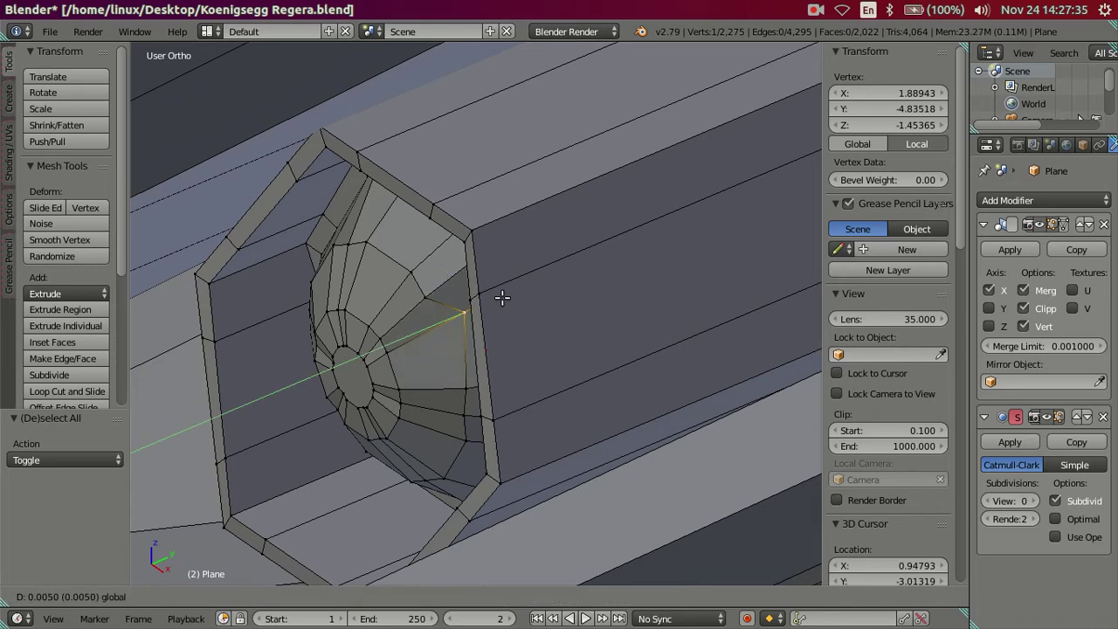
{"action": "key", "text": "Escape"}
{"action": "left_click", "coordinate": [867, 111]}
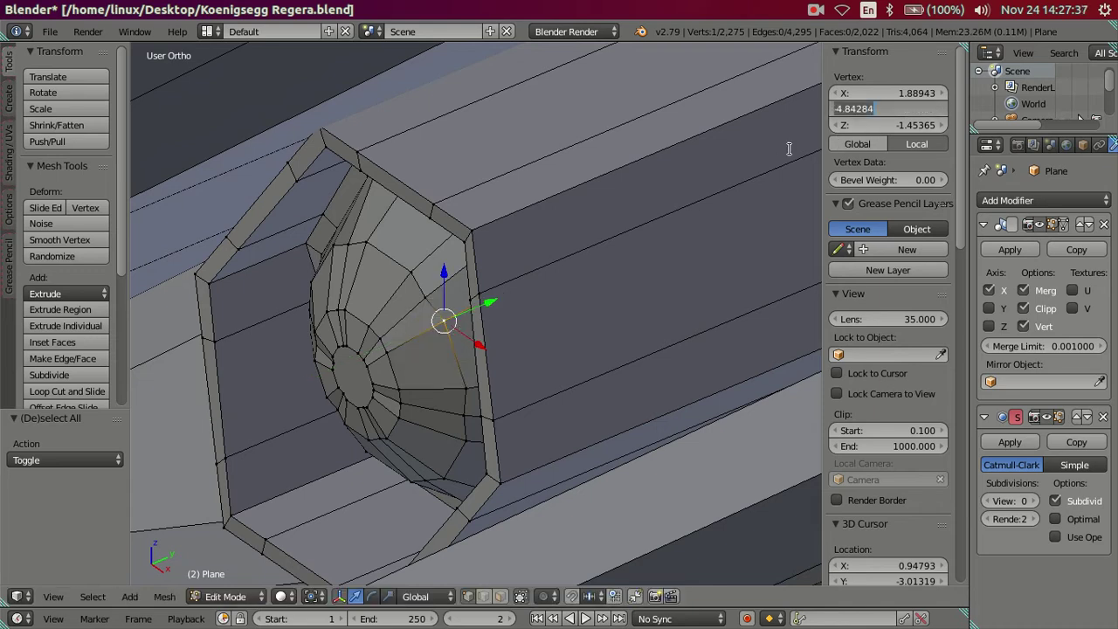
{"action": "key", "text": "Return"}
Nudge a rim vertex, then select the five hexagon rim vertices
{"action": "middle_click_drag", "start_coordinate": [619, 245], "coordinate": [499, 338]}
{"action": "left_click_drag", "start_coordinate": [453, 317], "coordinate": [443, 301]}
{"action": "middle_click_drag", "start_coordinate": [443, 301], "coordinate": [523, 245]}
{"action": "right_click", "coordinate": [486, 212], "text": "shift"}
{"action": "right_click", "coordinate": [442, 284], "text": "shift"}
{"action": "right_click", "coordinate": [484, 359], "text": "shift"}
{"action": "right_click", "coordinate": [568, 363], "text": "shift"}
{"action": "right_click", "coordinate": [611, 291], "text": "shift"}
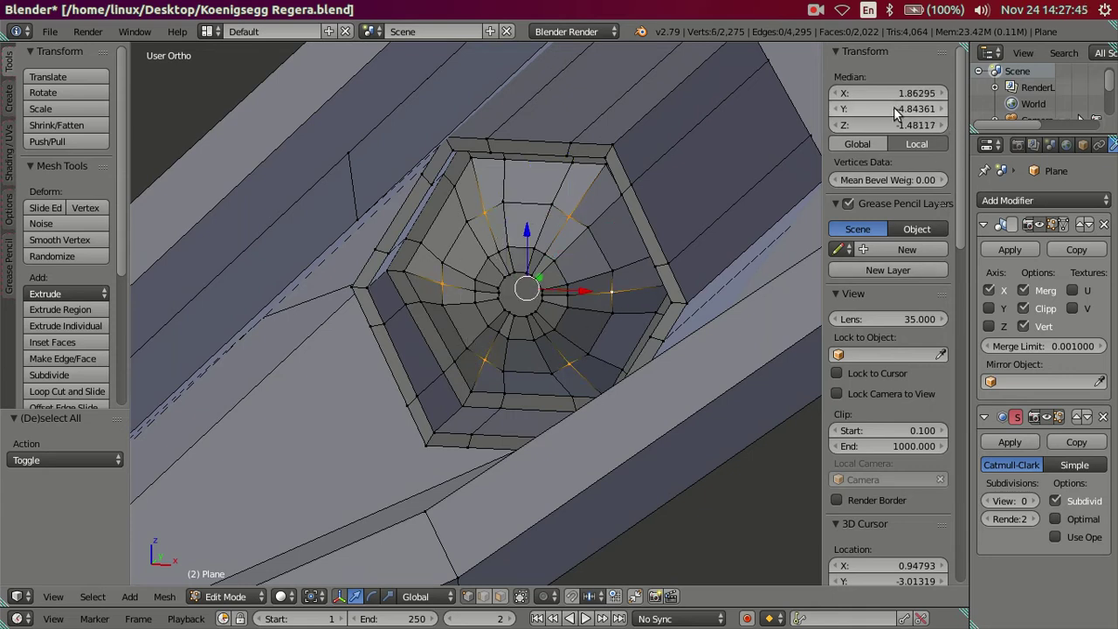
{"action": "key", "text": "a"}
Check a cone vertex's Y value and select the funnel's six inner-ring vertices
{"action": "mouse_move", "coordinate": [637, 235]}
{"action": "middle_mouse_down"}
{"action": "mouse_move", "coordinate": [439, 306]}
{"action": "mouse_move", "coordinate": [456, 253]}
{"action": "mouse_move", "coordinate": [344, 239]}
{"action": "middle_mouse_up"}
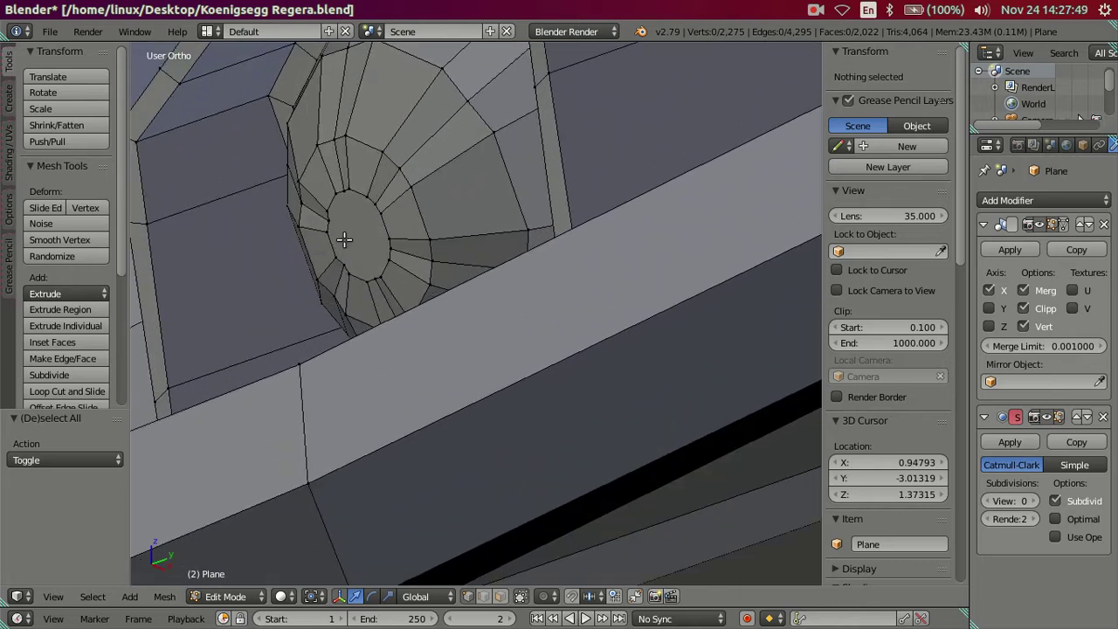
{"action": "right_click", "coordinate": [372, 151]}
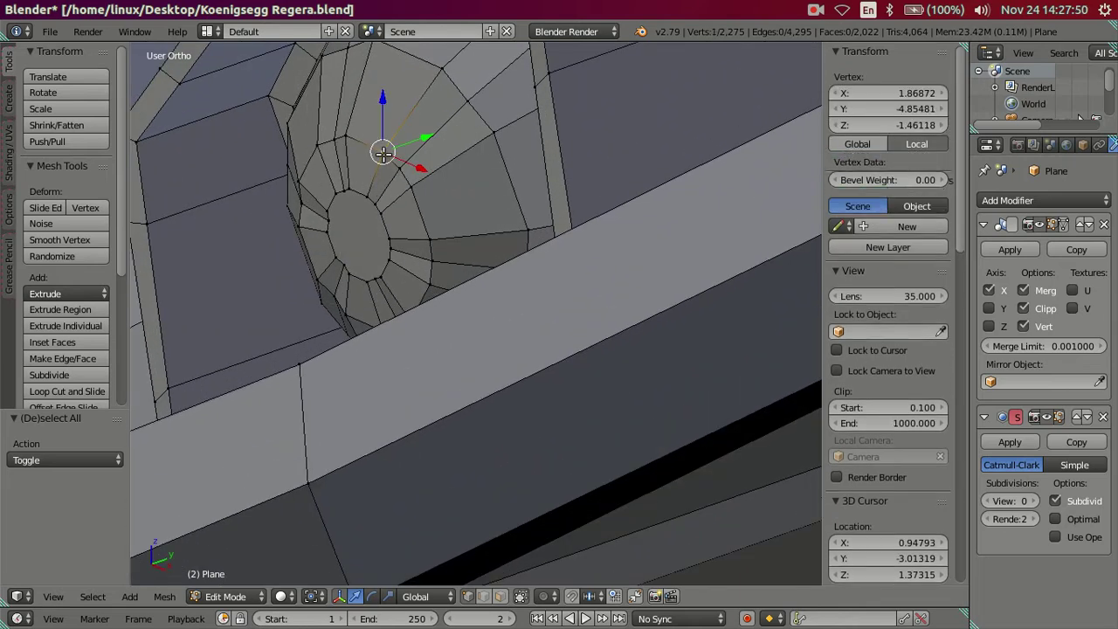
{"action": "left_click", "coordinate": [885, 108]}
{"action": "key", "text": "Escape"}
{"action": "mouse_move", "coordinate": [444, 277]}
{"action": "middle_mouse_down"}
{"action": "mouse_move", "coordinate": [532, 282]}
{"action": "mouse_move", "coordinate": [544, 268]}
{"action": "mouse_move", "coordinate": [531, 267]}
{"action": "middle_mouse_up"}
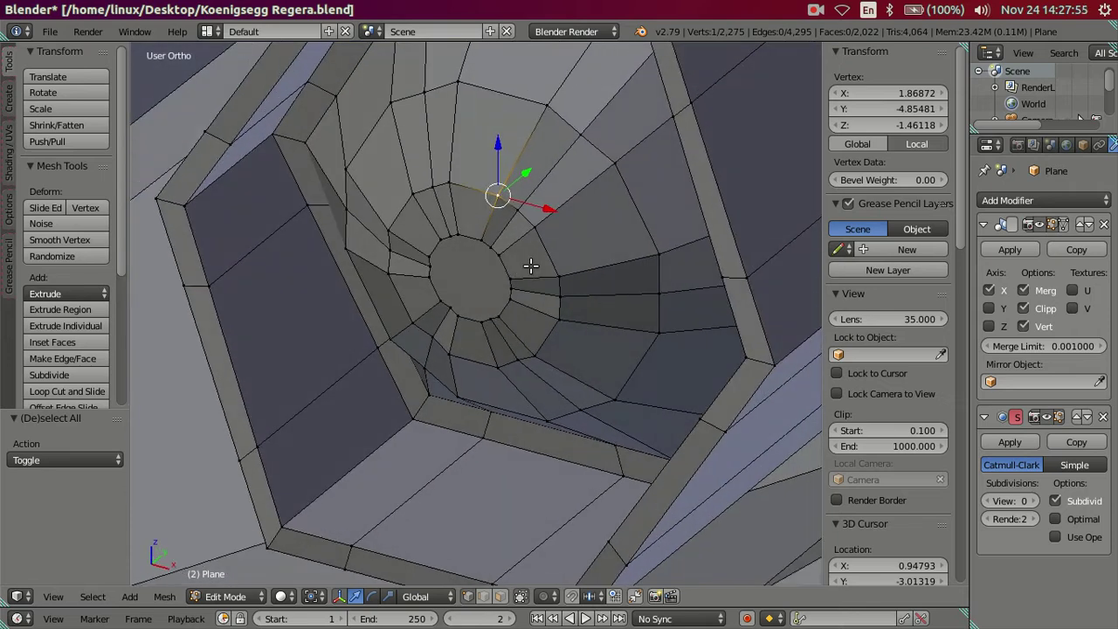
{"action": "scroll", "coordinate": [531, 266], "scroll_direction": "up", "scroll_amount": 1}
{"action": "right_click", "coordinate": [526, 189]}
{"action": "right_click", "coordinate": [576, 293], "text": "shift"}
{"action": "right_click", "coordinate": [527, 371], "text": "shift"}
{"action": "right_click", "coordinate": [423, 343], "text": "shift"}
{"action": "right_click", "coordinate": [372, 237], "text": "shift"}
{"action": "right_click", "coordinate": [420, 163], "text": "shift"}
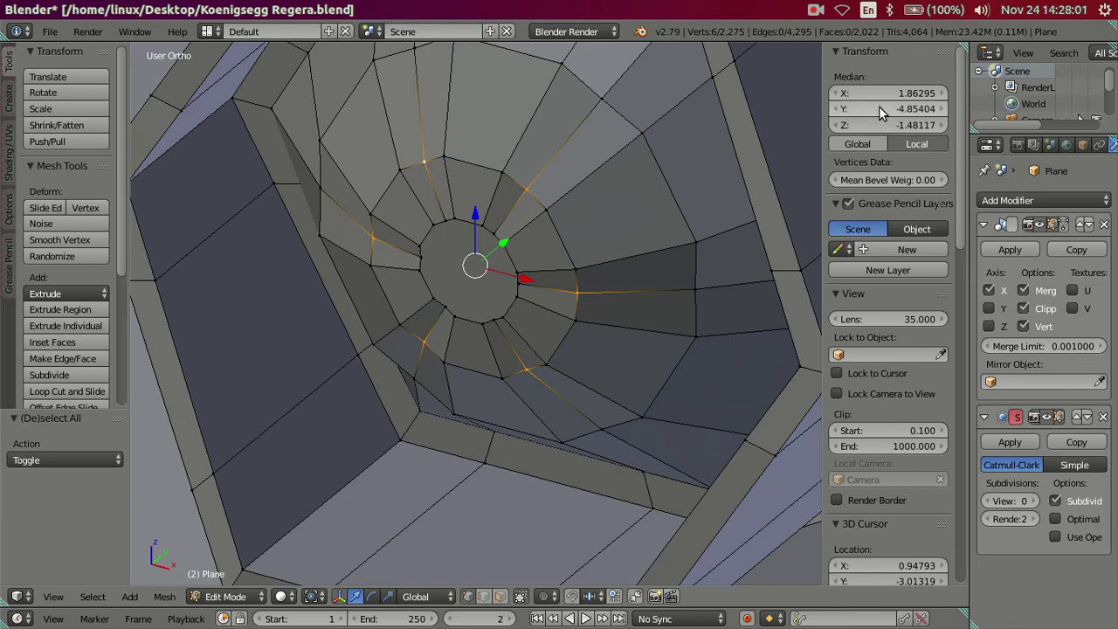
{"action": "key", "text": "a"}
Check another inner-ring vertex's Y value and select all six ring vertices
{"action": "mouse_move", "coordinate": [586, 227]}
{"action": "middle_mouse_down"}
{"action": "mouse_move", "coordinate": [519, 250]}
{"action": "mouse_move", "coordinate": [431, 249]}
{"action": "middle_mouse_up"}
{"action": "right_click", "coordinate": [420, 212]}
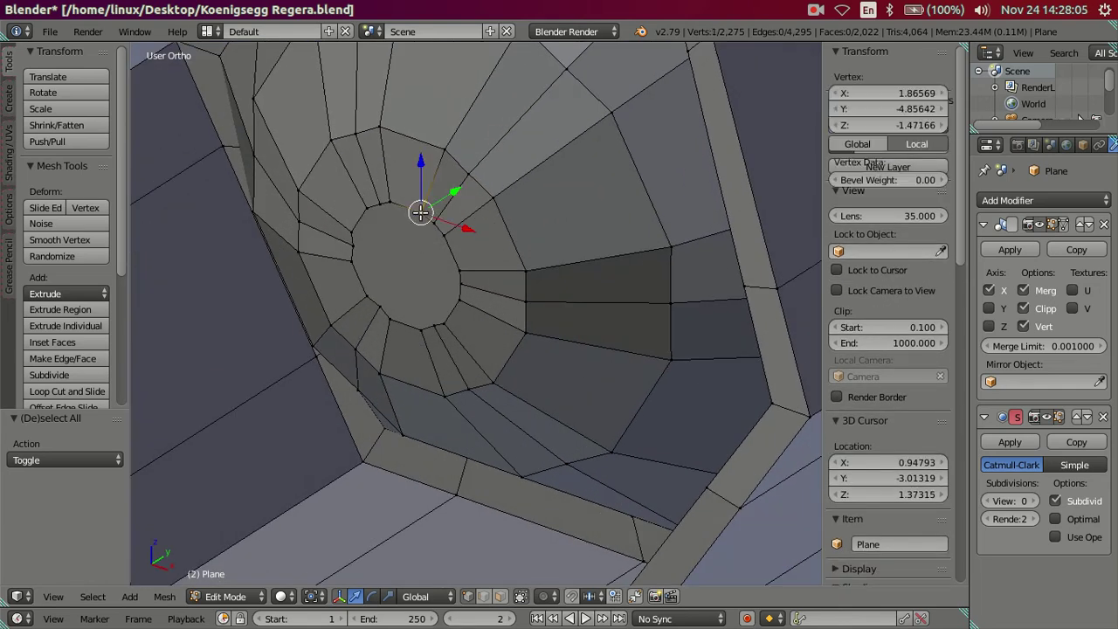
{"action": "left_click", "coordinate": [898, 109]}
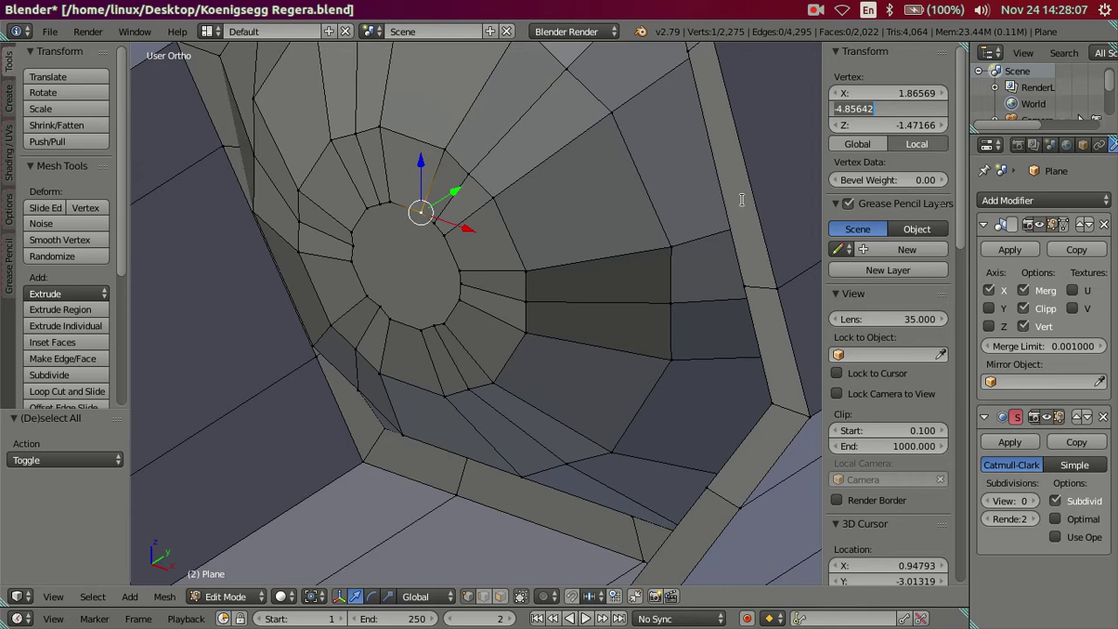
{"action": "key", "text": "Return"}
{"action": "right_click", "coordinate": [455, 286], "text": "shift"}
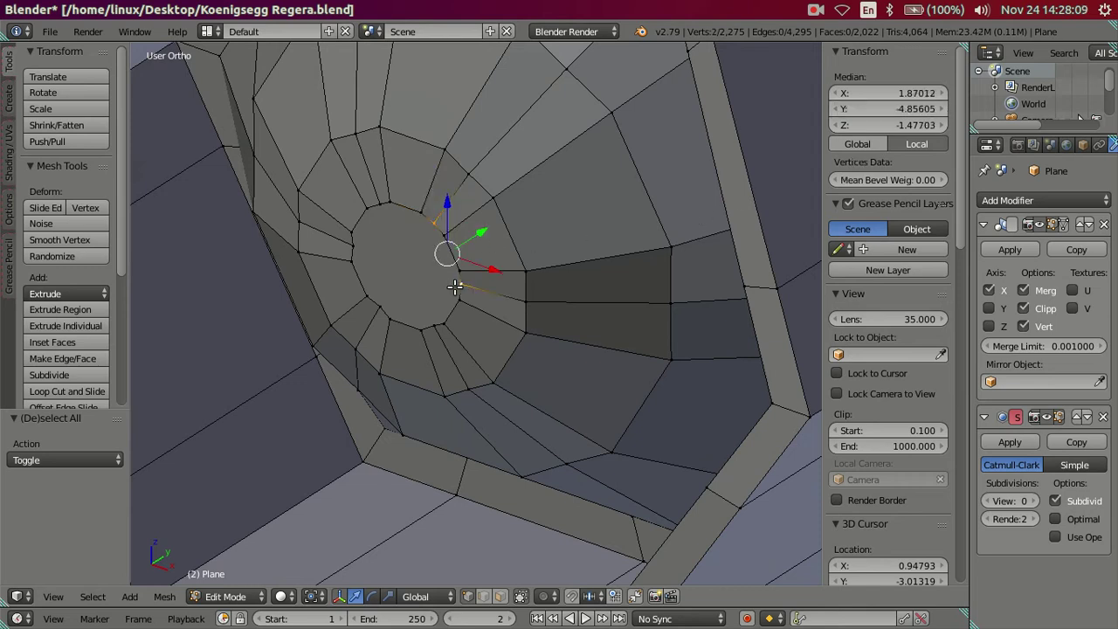
{"action": "right_click", "coordinate": [433, 328], "text": "shift"}
{"action": "right_click", "coordinate": [380, 308], "text": "shift"}
{"action": "right_click", "coordinate": [354, 242], "text": "shift"}
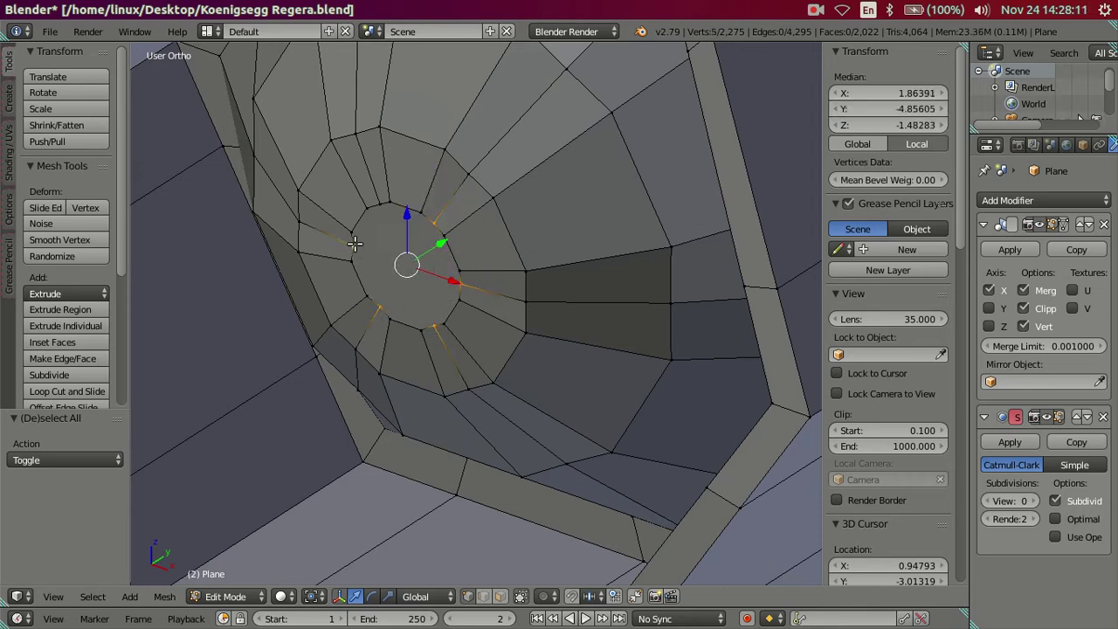
{"action": "right_click", "coordinate": [380, 203], "text": "shift"}
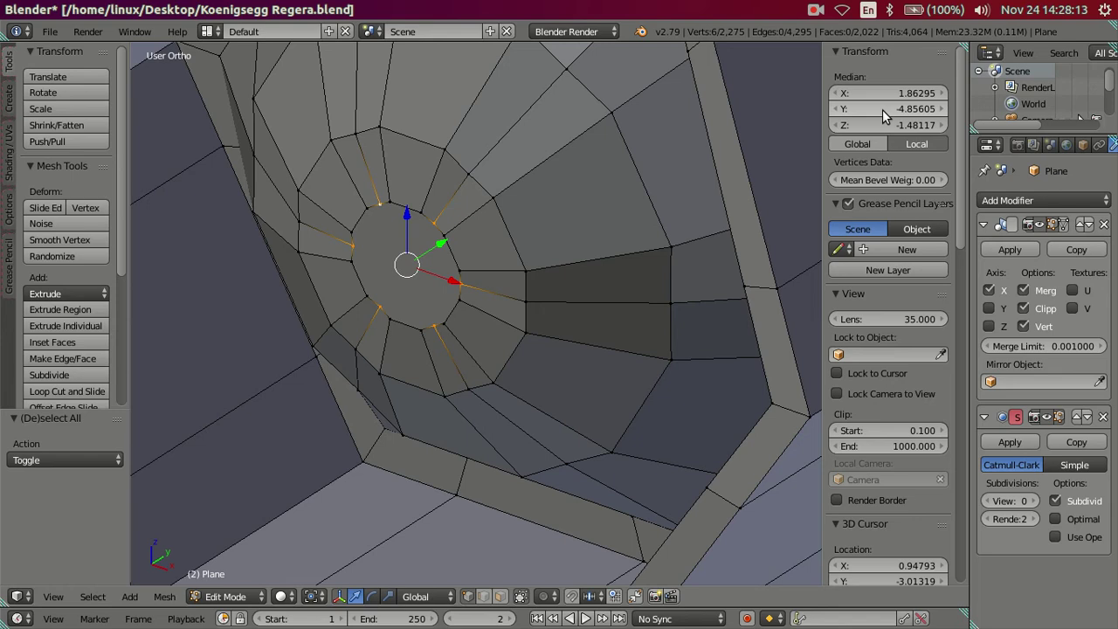
{"action": "scroll", "coordinate": [466, 264], "scroll_direction": "down", "scroll_amount": 3}
{"action": "key", "text": "a"}
{"action": "scroll", "coordinate": [488, 275], "scroll_direction": "down", "scroll_amount": 2}
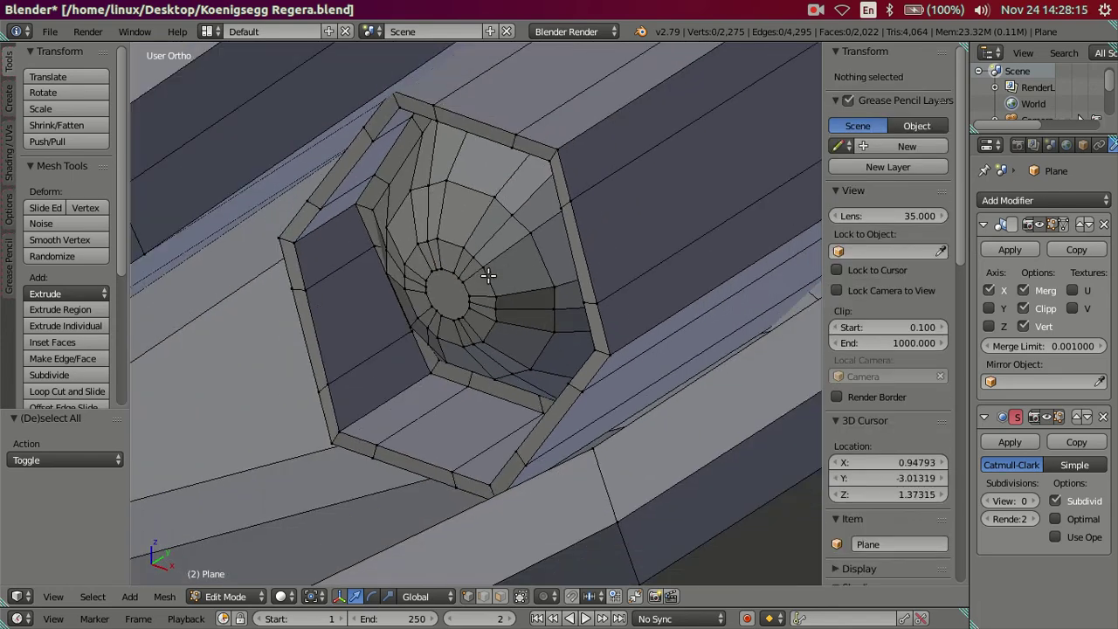
Preview the vent at Subdivision modifier View level 2 and inspect it
{"action": "key", "text": "Tab"}
{"action": "key", "text": "Tab"}
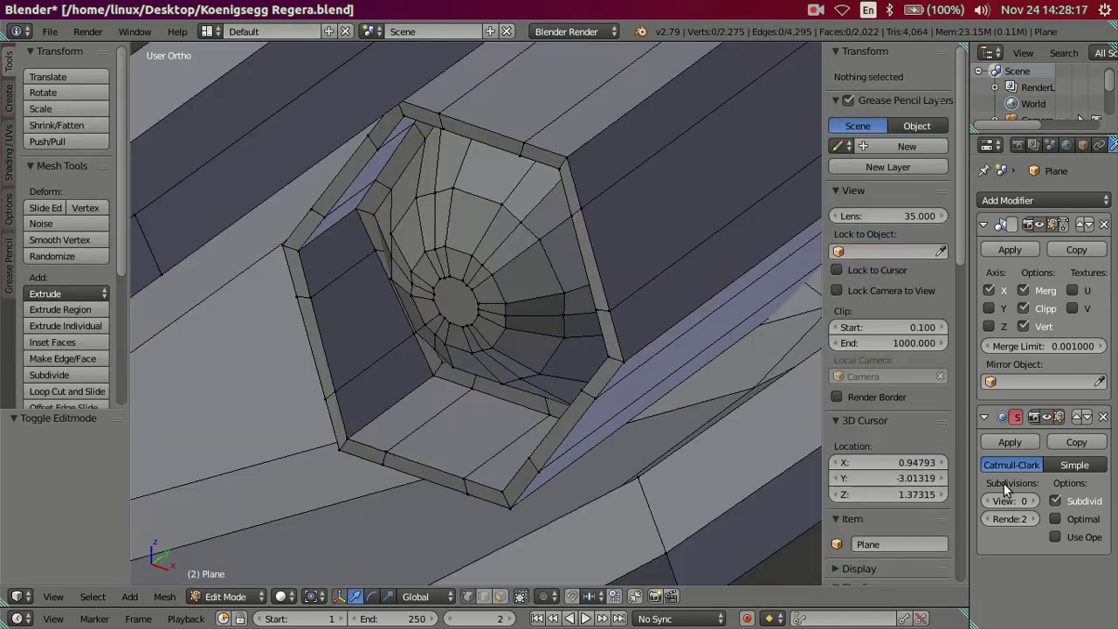
{"action": "left_click", "coordinate": [1031, 502]}
{"action": "left_click", "coordinate": [1032, 502]}
{"action": "middle_click_drag", "start_coordinate": [599, 317], "coordinate": [532, 324]}
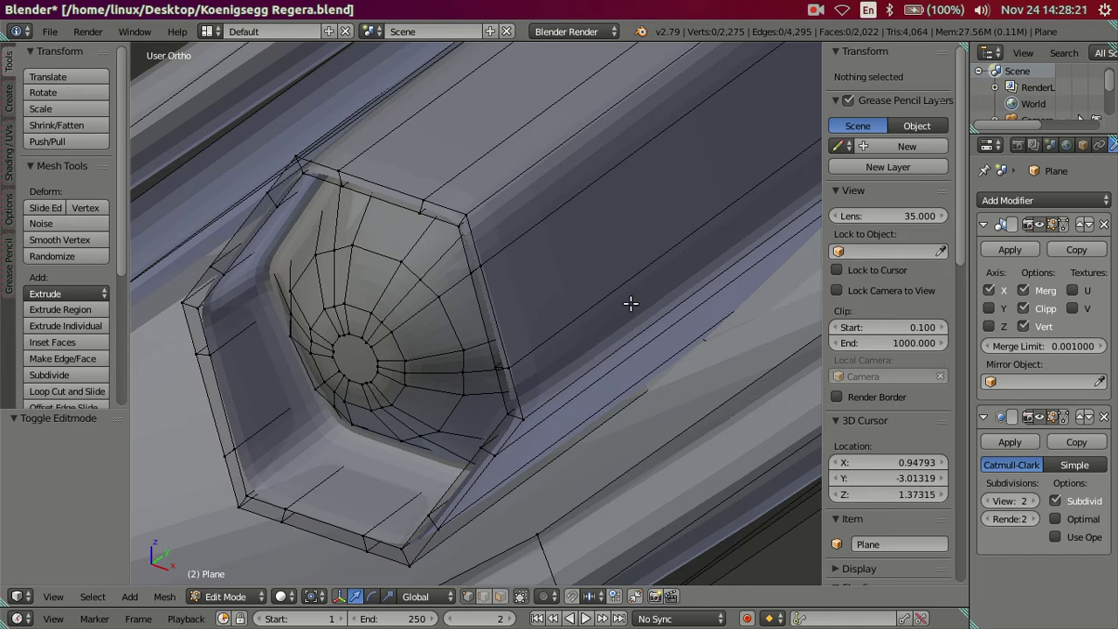
{"action": "scroll", "coordinate": [630, 303], "scroll_direction": "down", "scroll_amount": 3}
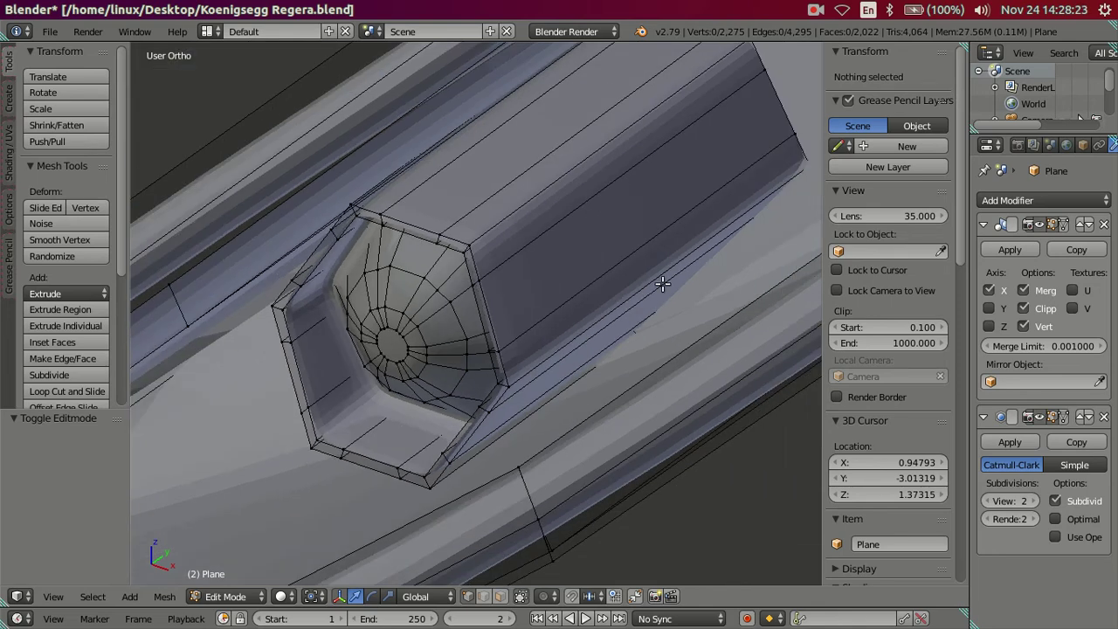
{"action": "middle_click_drag", "start_coordinate": [661, 282], "coordinate": [432, 387]}
{"action": "scroll", "coordinate": [497, 390], "scroll_direction": "up", "scroll_amount": 3}
{"action": "scroll", "coordinate": [497, 390], "scroll_direction": "up", "scroll_amount": 4}
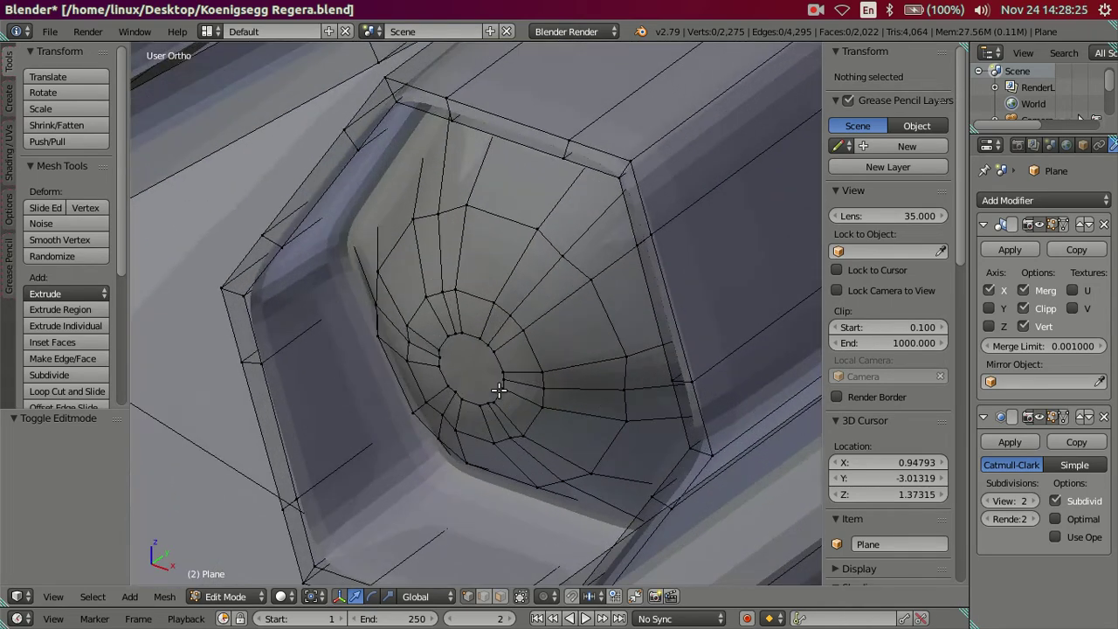
{"action": "scroll", "coordinate": [499, 387], "scroll_direction": "up", "scroll_amount": 2}
{"action": "middle_click_drag", "start_coordinate": [459, 448], "coordinate": [452, 314]}
{"action": "scroll", "coordinate": [452, 314], "scroll_direction": "up", "scroll_amount": 3}
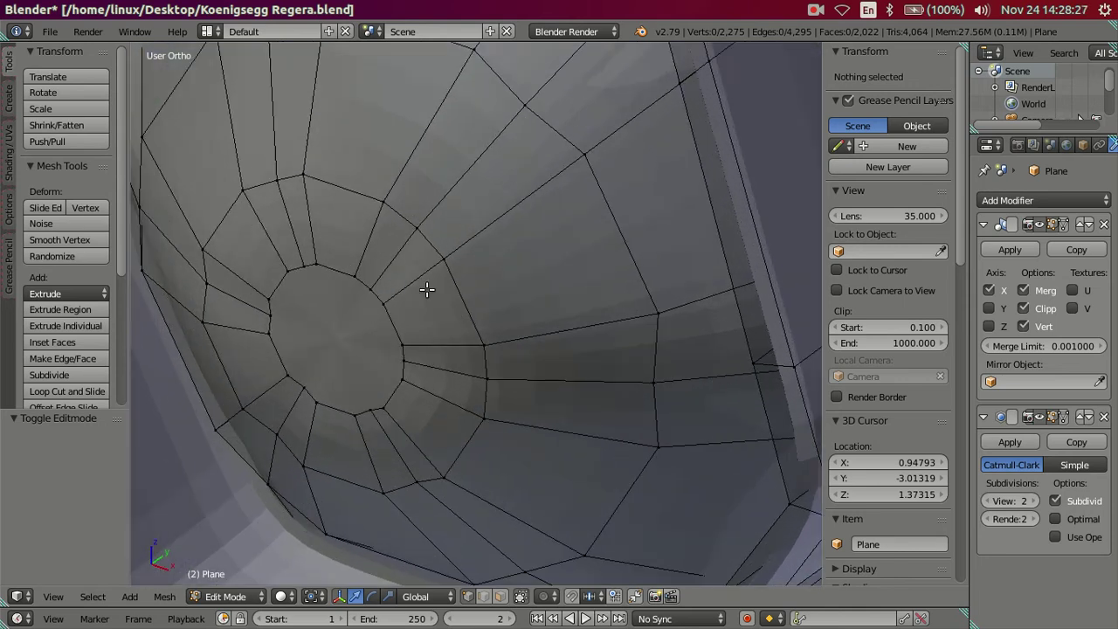
Check a vent-hollow ring vertex's Y value and slide it along its edge
{"action": "right_click", "coordinate": [382, 195]}
{"action": "scroll", "coordinate": [534, 272], "scroll_direction": "up", "scroll_amount": 1}
{"action": "scroll", "coordinate": [534, 272], "scroll_direction": "down", "scroll_amount": 2}
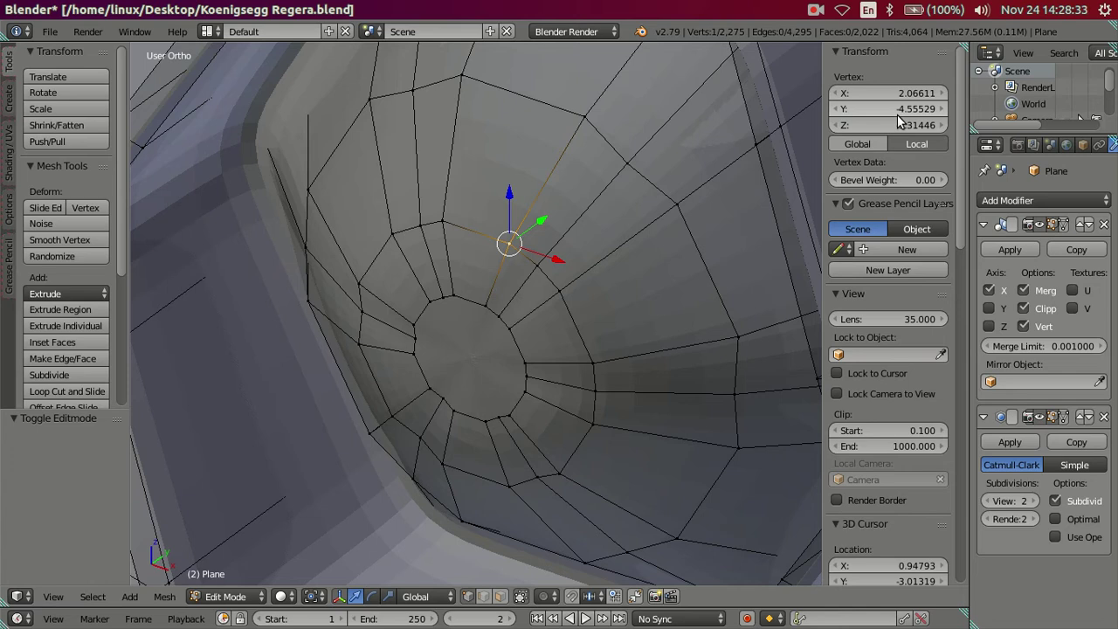
{"action": "right_click", "coordinate": [606, 119]}
{"action": "mouse_move", "coordinate": [606, 119]}
{"action": "middle_mouse_down"}
{"action": "mouse_move", "coordinate": [643, 152]}
{"action": "mouse_move", "coordinate": [671, 149]}
{"action": "mouse_move", "coordinate": [646, 180]}
{"action": "mouse_move", "coordinate": [656, 192]}
{"action": "mouse_move", "coordinate": [616, 202]}
{"action": "middle_mouse_up"}
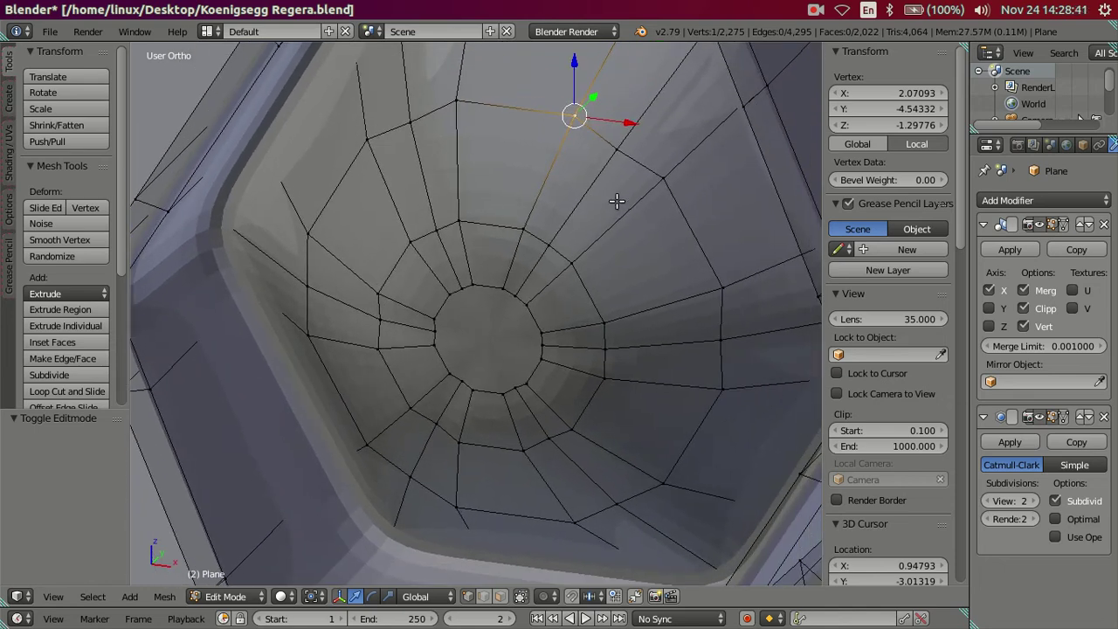
{"action": "left_click", "coordinate": [909, 109]}
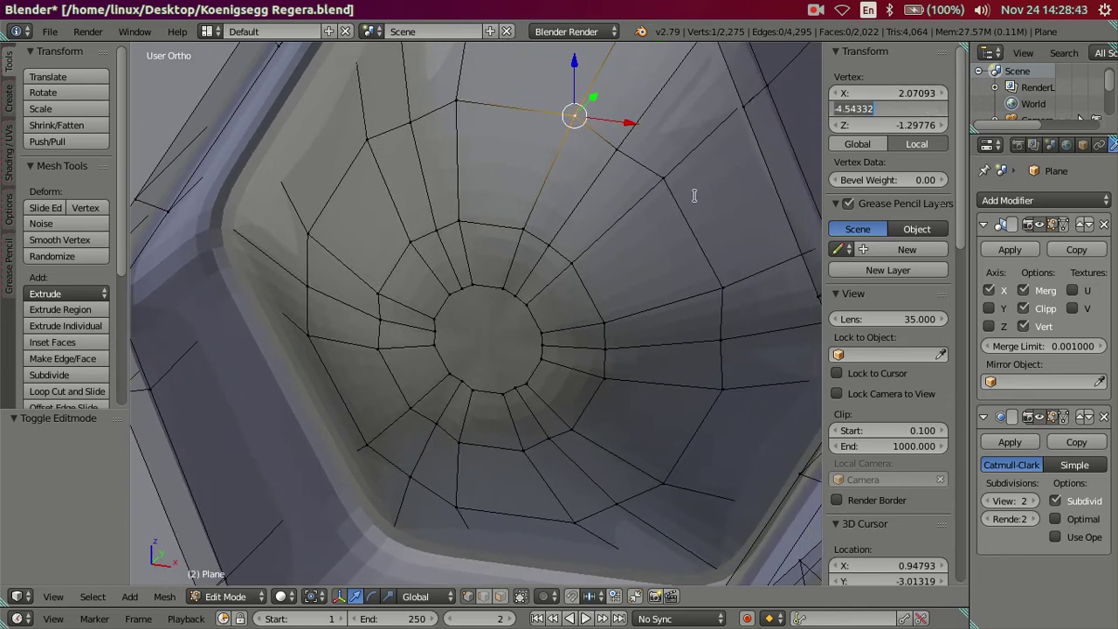
{"action": "key", "text": "Return"}
{"action": "key", "text": "g"}
{"action": "key", "text": "g"}
{"action": "left_click", "coordinate": [725, 332], "text": "shift"}
{"action": "left_click", "coordinate": [620, 502], "text": "shift"}
{"action": "left_click", "coordinate": [409, 478], "text": "shift"}
{"action": "left_click", "coordinate": [324, 287], "text": "shift"}
{"action": "left_click", "coordinate": [416, 129], "text": "shift"}
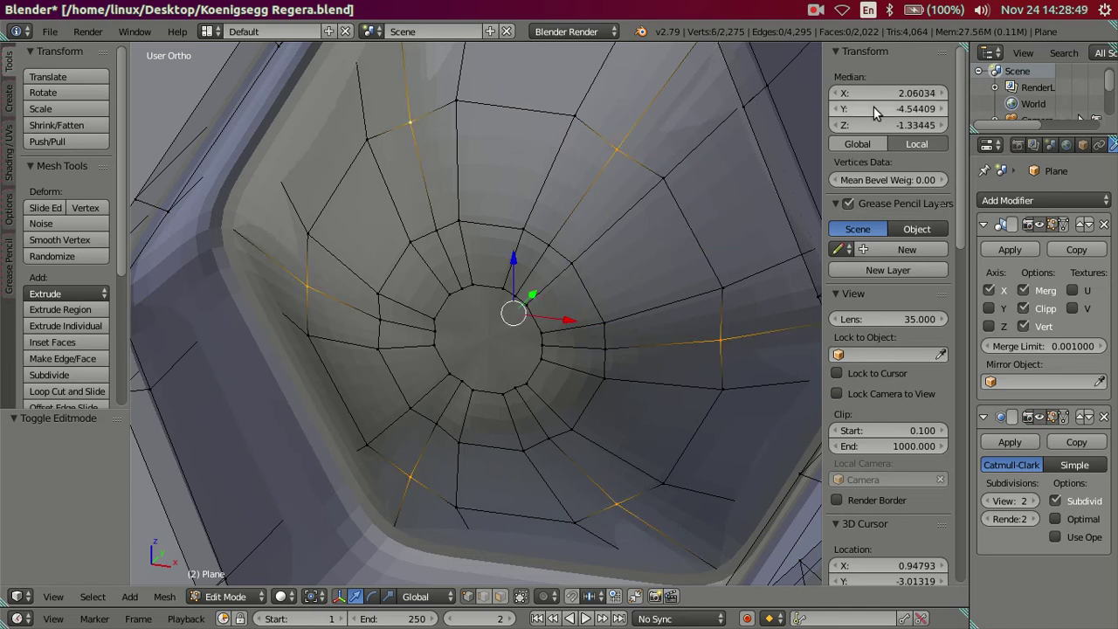
{"action": "key", "text": "a"}
Set the six vertices of one funnel ring to Y -4.55529
{"action": "right_click", "coordinate": [541, 229]}
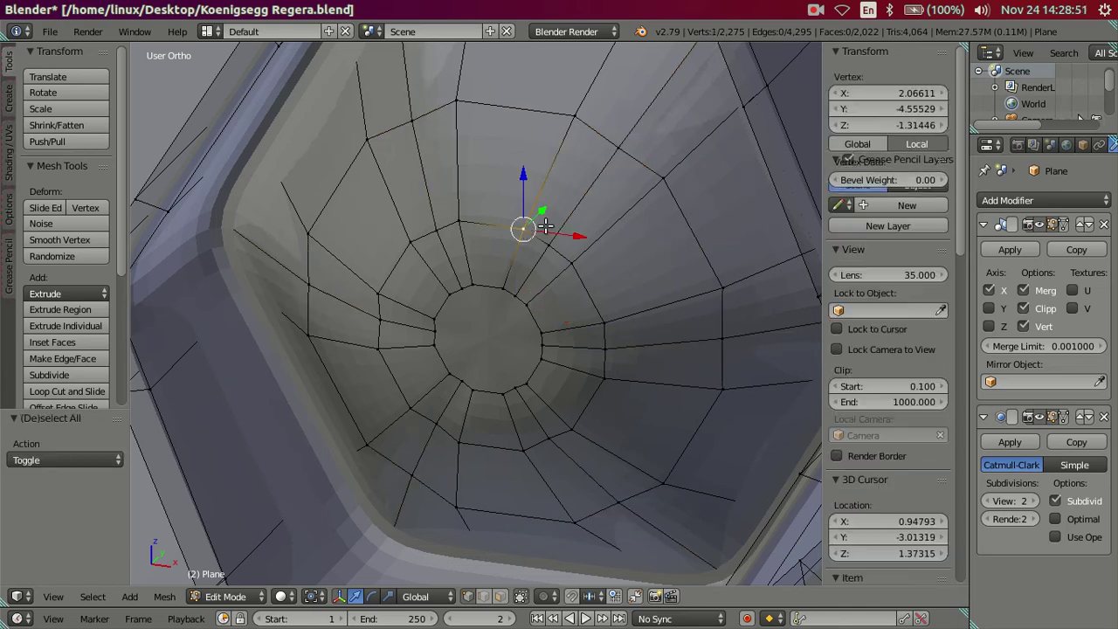
{"action": "left_click", "coordinate": [892, 108]}
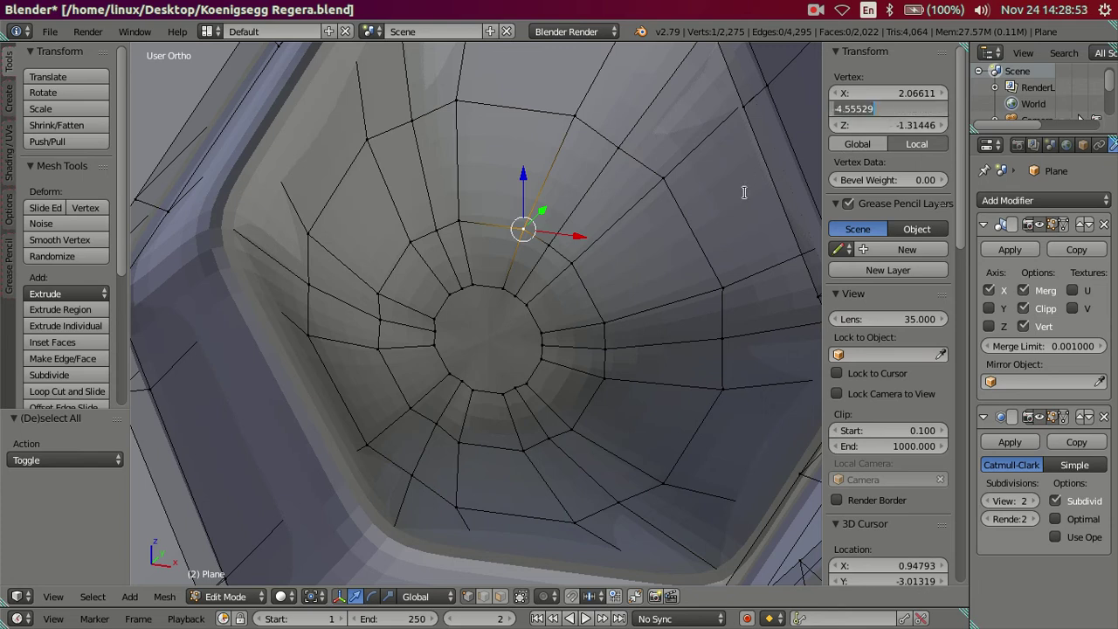
{"action": "key", "text": "Escape"}
{"action": "right_click", "coordinate": [550, 245]}
{"action": "right_click", "coordinate": [605, 347], "text": "shift"}
{"action": "right_click", "coordinate": [536, 440], "text": "shift"}
{"action": "right_click", "coordinate": [439, 428], "text": "shift"}
{"action": "right_click", "coordinate": [377, 323], "text": "shift"}
{"action": "right_click", "coordinate": [432, 220], "text": "shift"}
{"action": "left_click_drag", "start_coordinate": [895, 111], "coordinate": [716, 206]}
Check the next ring's Y value and select its six vertices
{"action": "right_click", "coordinate": [508, 288]}
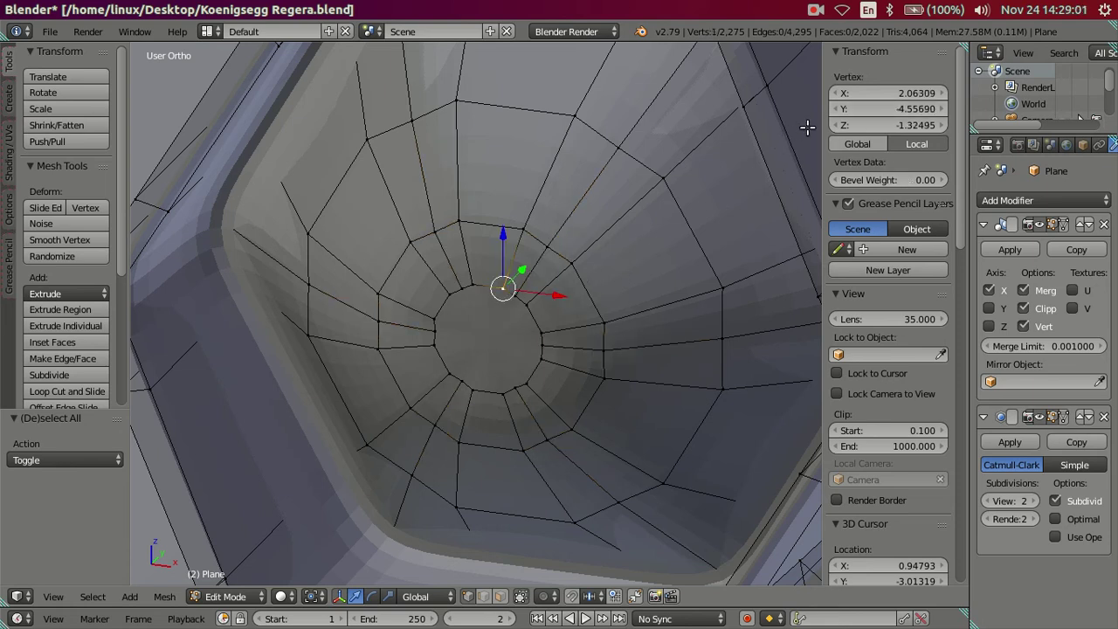
{"action": "left_click", "coordinate": [878, 110]}
{"action": "key", "text": "Escape"}
{"action": "right_click", "coordinate": [541, 346], "text": "shift"}
{"action": "right_click", "coordinate": [517, 386], "text": "shift"}
{"action": "right_click", "coordinate": [460, 384], "text": "shift"}
{"action": "right_click", "coordinate": [434, 330], "text": "shift"}
{"action": "right_click", "coordinate": [461, 288], "text": "shift"}
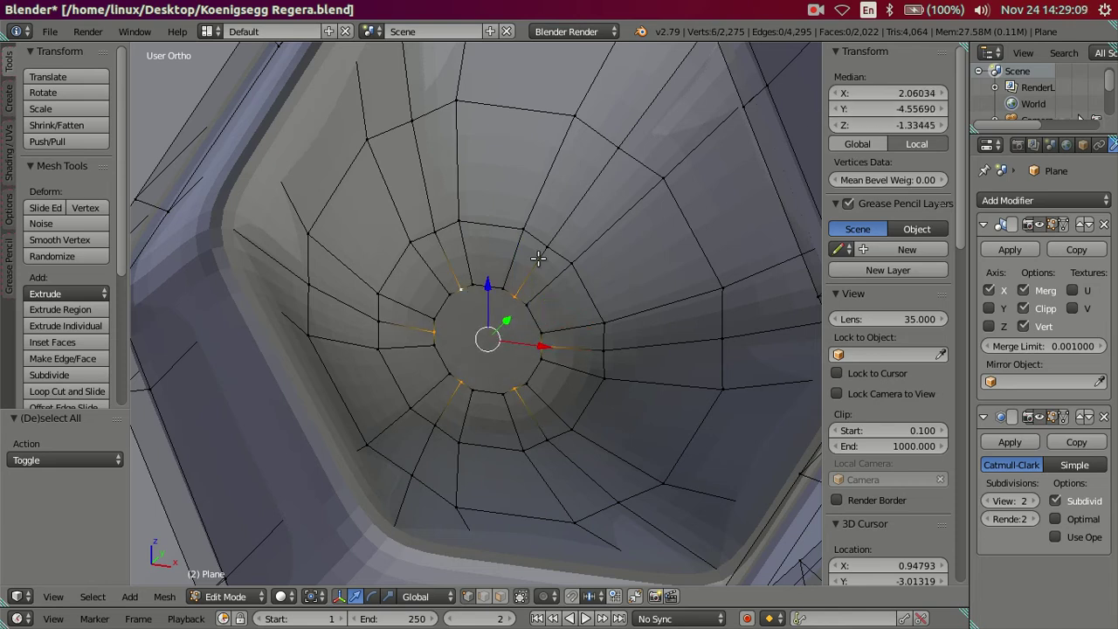
{"action": "key", "text": "a"}
Orbit and zoom to view the tapered funnel head-on
{"action": "middle_click_drag", "start_coordinate": [507, 274], "coordinate": [536, 319]}
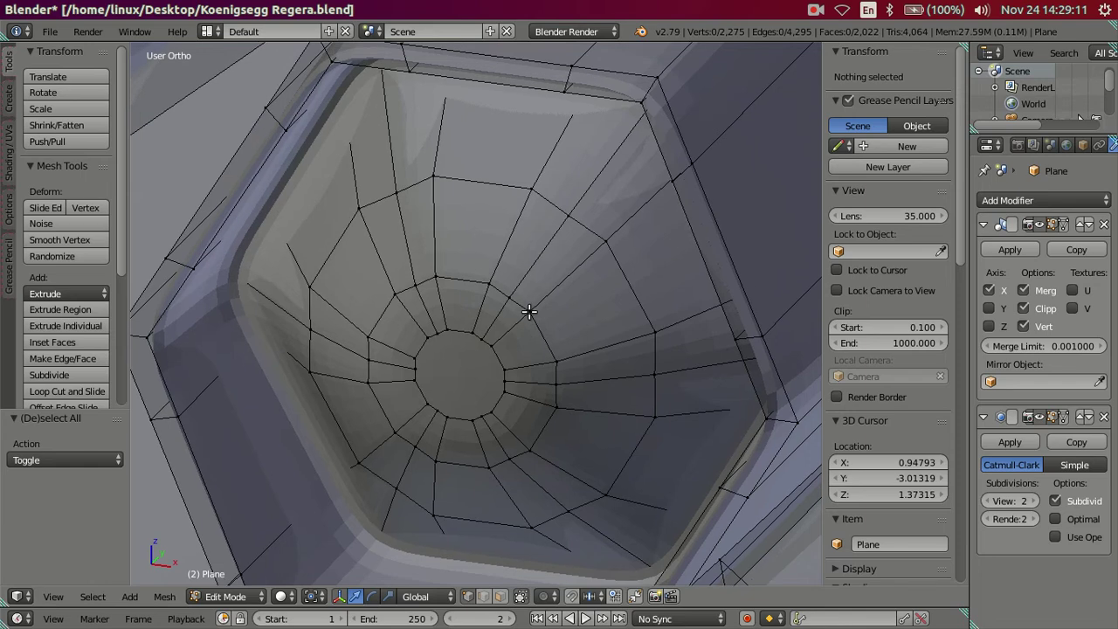
{"action": "key", "text": "KP_8"}
{"action": "key", "text": "KP_8"}
{"action": "middle_click_drag", "start_coordinate": [658, 231], "coordinate": [662, 247]}
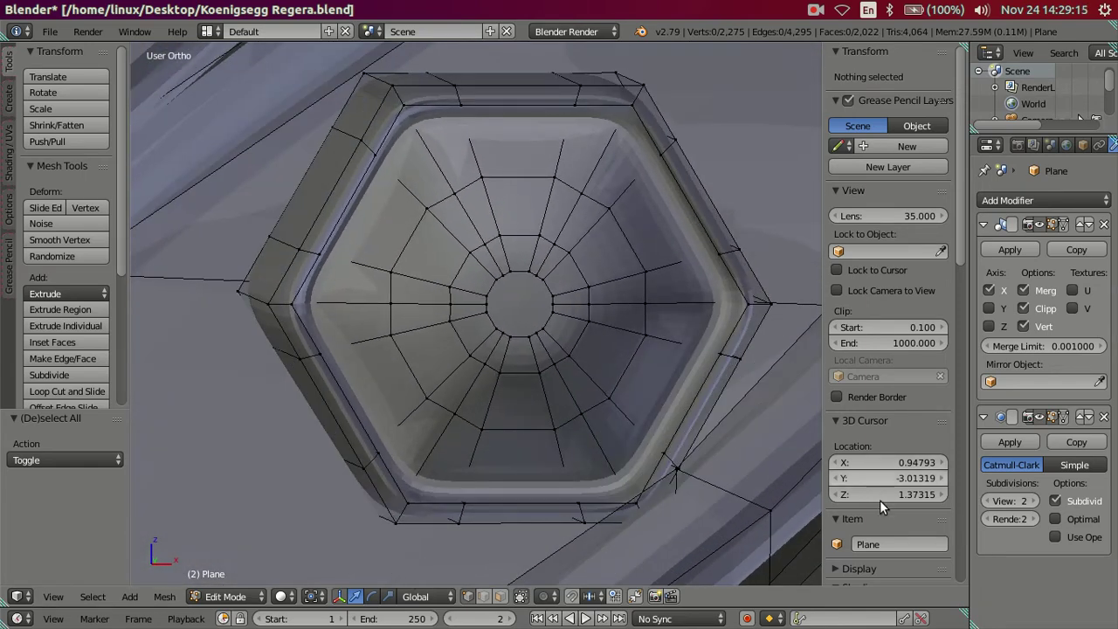
{"action": "scroll", "coordinate": [870, 432], "scroll_direction": "down", "scroll_amount": 5}
{"action": "scroll", "coordinate": [899, 402], "scroll_direction": "down", "scroll_amount": 4}
{"action": "scroll", "coordinate": [886, 418], "scroll_direction": "up", "scroll_amount": 4}
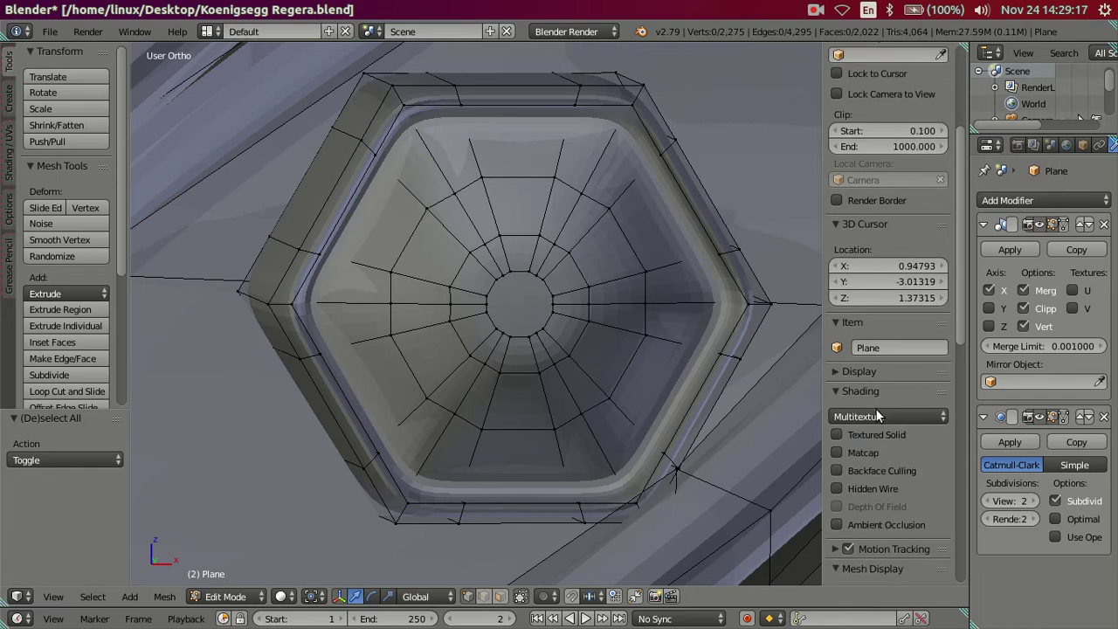
{"action": "scroll", "coordinate": [912, 411], "scroll_direction": "up", "scroll_amount": 5}
Turn off the smoothing preview and select the six inner-hexagon corner vertices
{"action": "key", "text": "ctrl+0"}
{"action": "mouse_move", "coordinate": [576, 350]}
{"action": "middle_mouse_down"}
{"action": "mouse_move", "coordinate": [643, 350]}
{"action": "mouse_move", "coordinate": [627, 338]}
{"action": "mouse_move", "coordinate": [636, 347]}
{"action": "mouse_move", "coordinate": [661, 331]}
{"action": "middle_mouse_up"}
{"action": "right_click", "coordinate": [678, 312]}
{"action": "right_click", "coordinate": [536, 139], "text": "shift"}
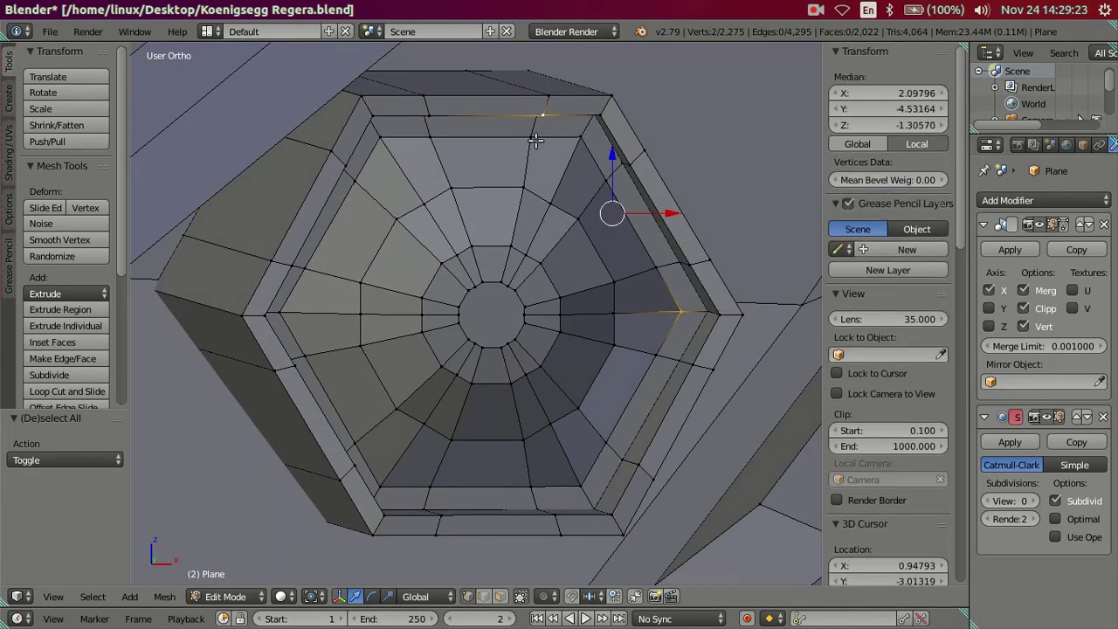
{"action": "right_click", "coordinate": [541, 146], "text": "shift"}
{"action": "right_click", "coordinate": [572, 143], "text": "shift"}
{"action": "right_click", "coordinate": [375, 171], "text": "shift"}
{"action": "middle_click_drag", "start_coordinate": [324, 303], "coordinate": [313, 307]}
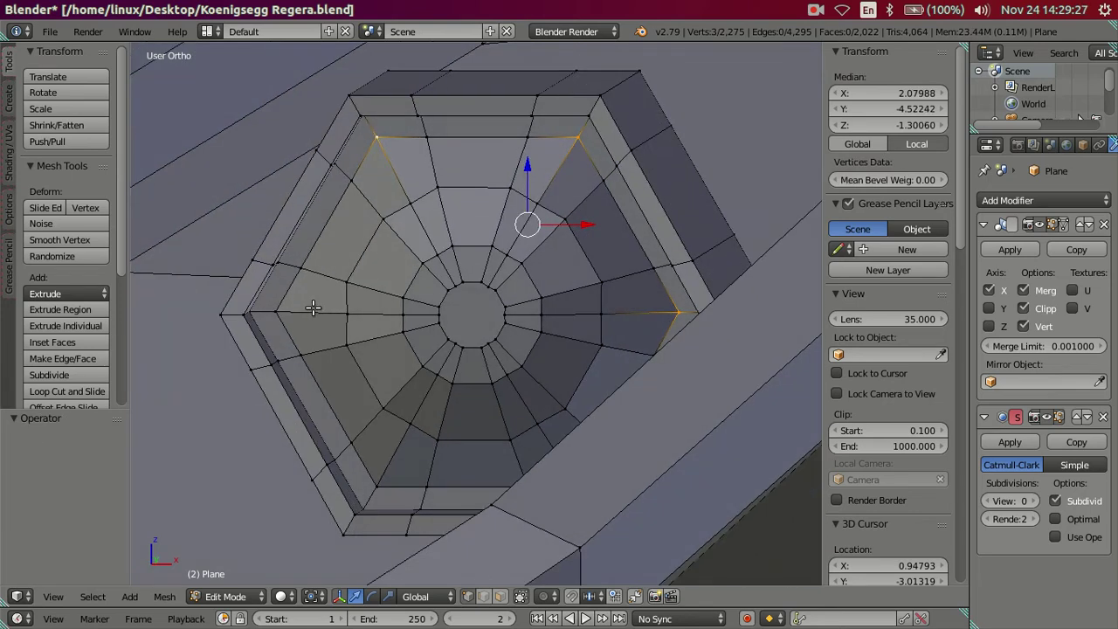
{"action": "right_click", "coordinate": [264, 312], "text": "shift"}
{"action": "mouse_move", "coordinate": [374, 349]}
{"action": "middle_mouse_down"}
{"action": "mouse_move", "coordinate": [361, 447]}
{"action": "mouse_move", "coordinate": [462, 460]}
{"action": "mouse_move", "coordinate": [544, 442]}
{"action": "middle_mouse_up"}
{"action": "right_click", "coordinate": [354, 442], "text": "shift"}
{"action": "right_click", "coordinate": [552, 439], "text": "shift"}
{"action": "middle_click_drag", "start_coordinate": [632, 401], "coordinate": [666, 372]}
Scale the selected corner vertices to 0.881 on all axes
{"action": "key", "text": "KP_1"}
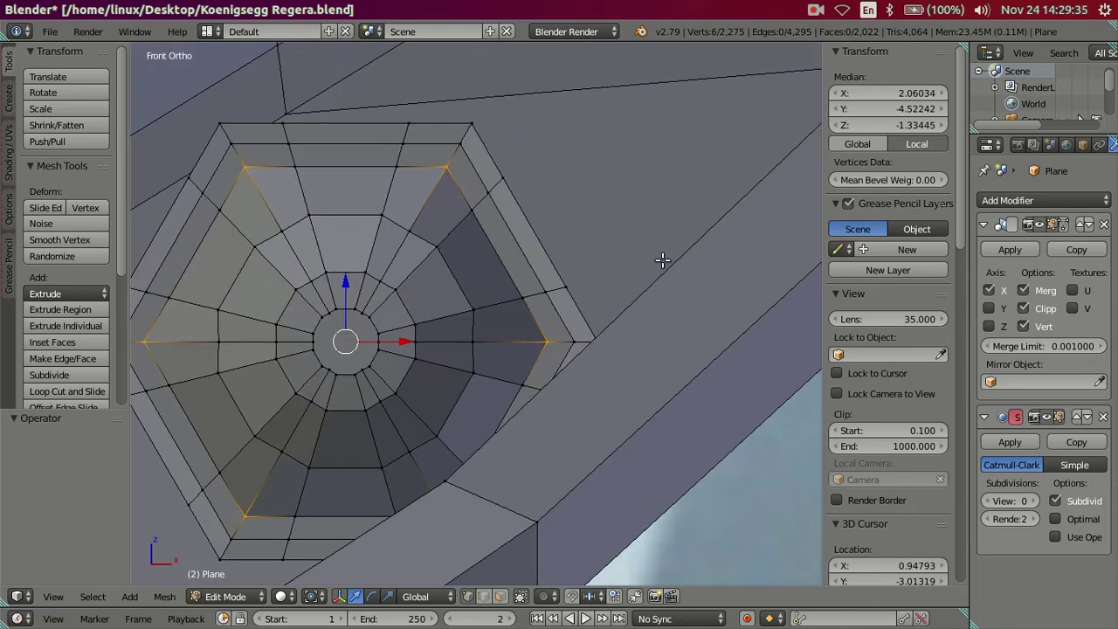
{"action": "key", "text": "n"}
{"action": "middle_click_drag", "start_coordinate": [629, 267], "coordinate": [838, 232], "text": "shift"}
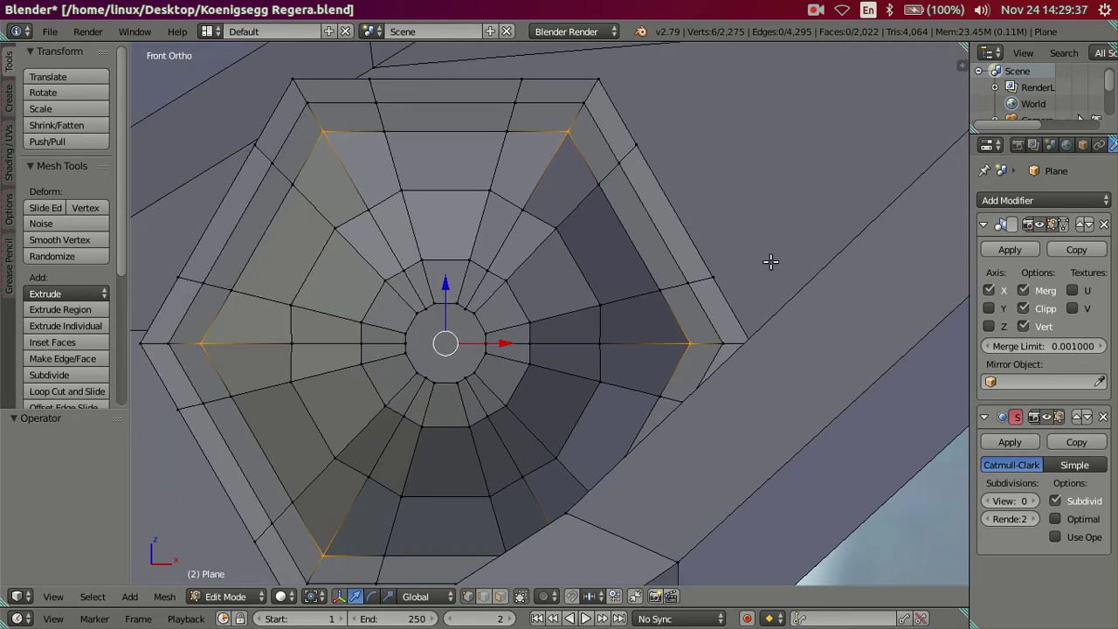
{"action": "key", "text": "s"}
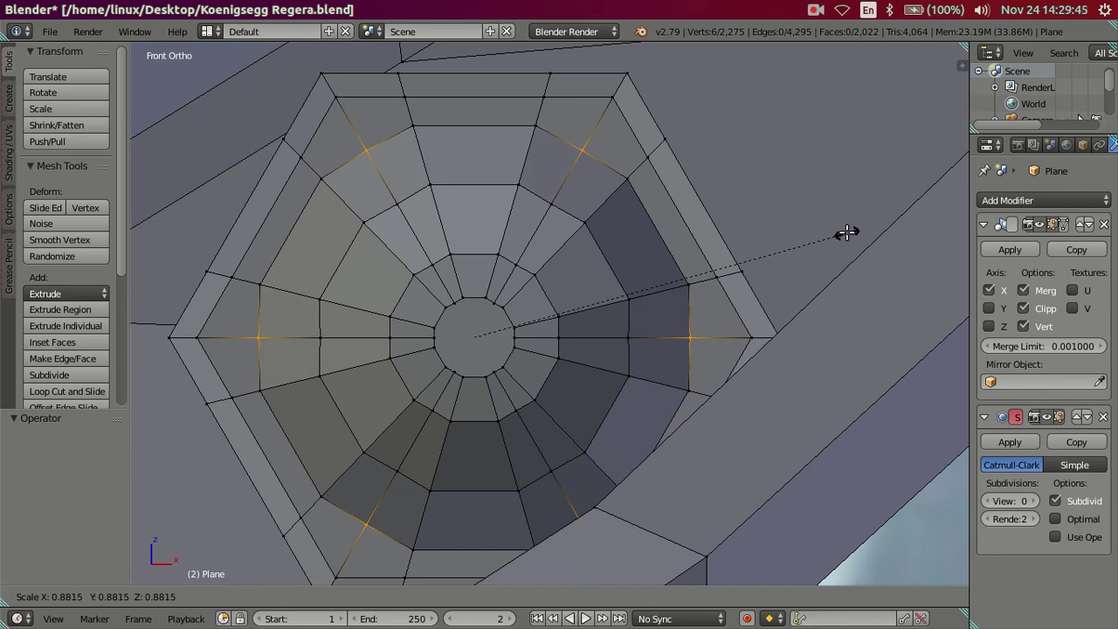
{"action": "left_click", "coordinate": [845, 232]}
{"action": "left_click", "coordinate": [68, 460]}
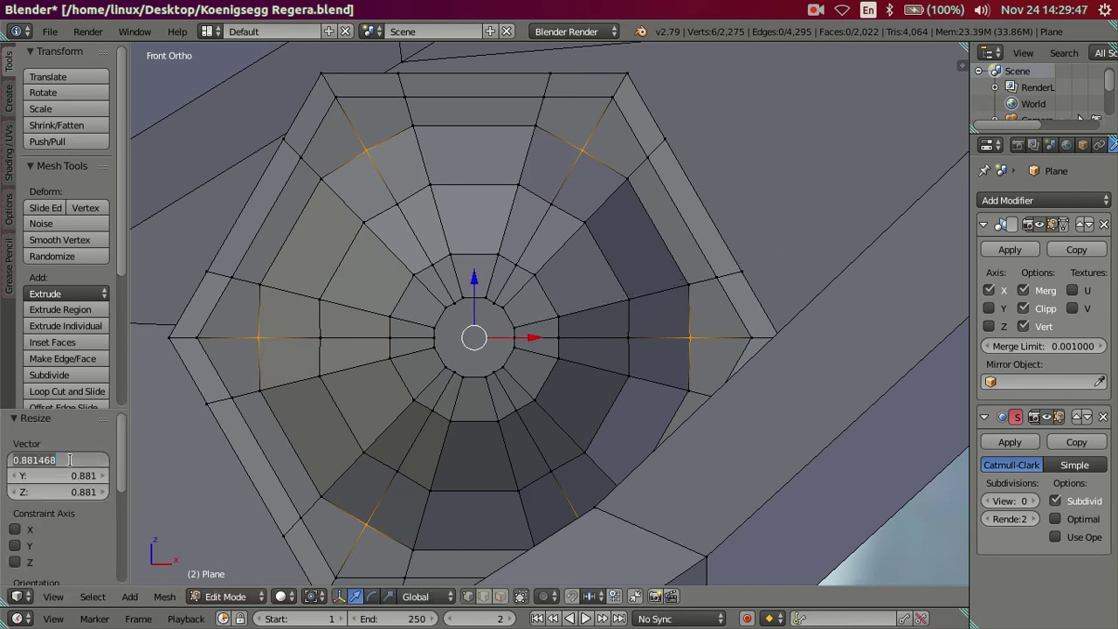
{"action": "key", "text": "End"}
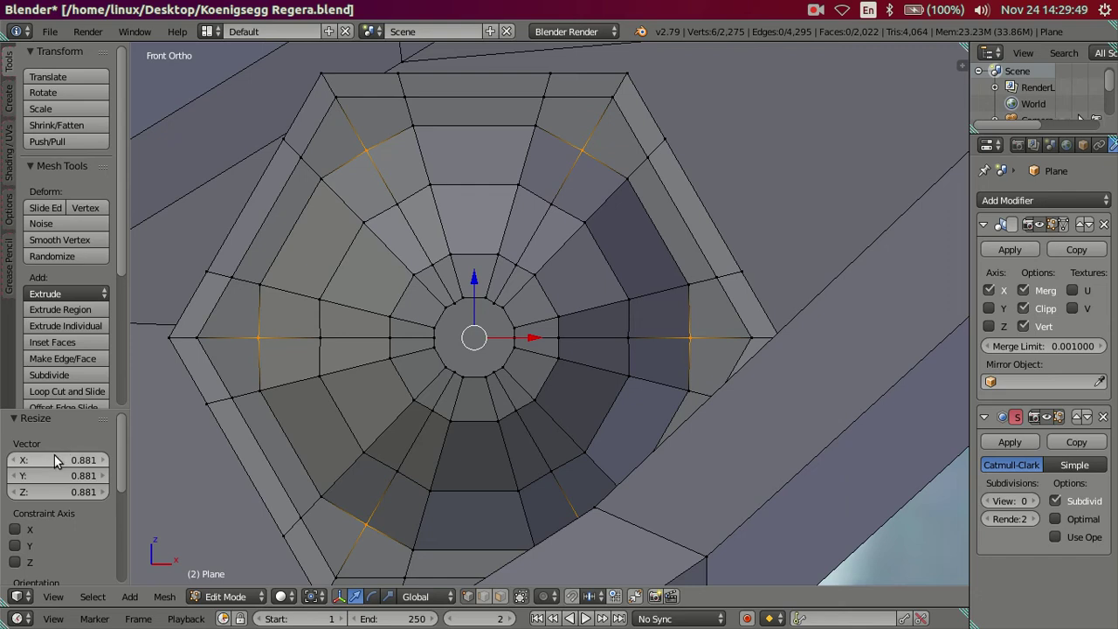
{"action": "key", "text": "Return"}
Select the six inner-ring vertices of the second hexagonal vent
{"action": "scroll", "coordinate": [506, 429], "scroll_direction": "down", "scroll_amount": 5}
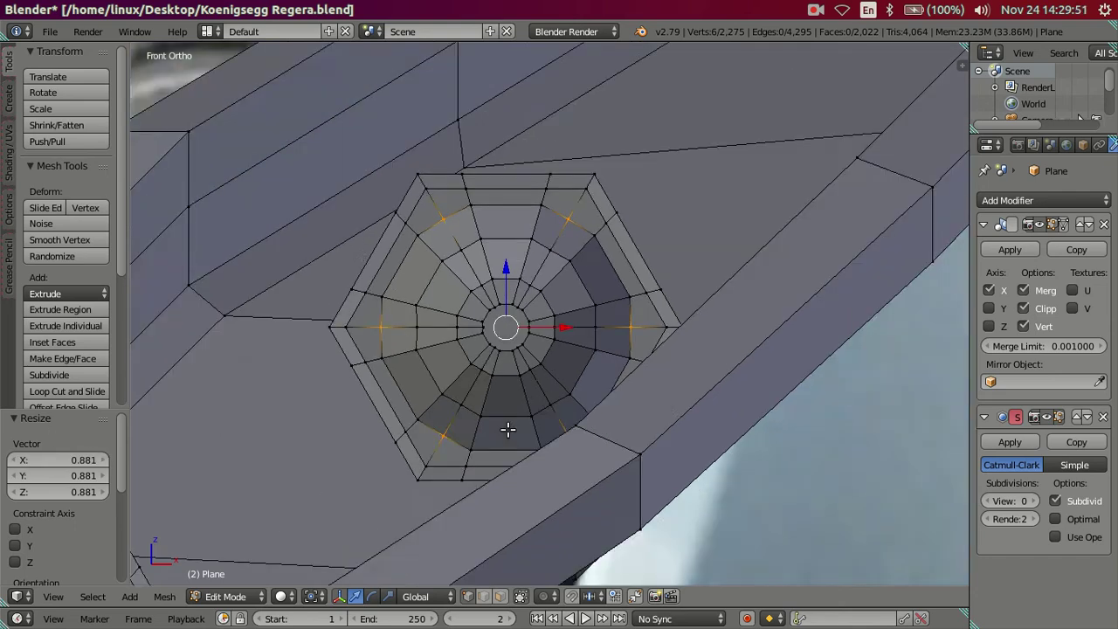
{"action": "scroll", "coordinate": [437, 463], "scroll_direction": "down", "scroll_amount": 3}
{"action": "mouse_move", "coordinate": [419, 474]}
{"action": "middle_mouse_down", "text": "shift"}
{"action": "mouse_move", "coordinate": [590, 312]}
{"action": "mouse_move", "coordinate": [571, 369]}
{"action": "middle_mouse_up", "text": "shift"}
{"action": "key", "text": "a"}
{"action": "scroll", "coordinate": [524, 379], "scroll_direction": "up", "scroll_amount": 3}
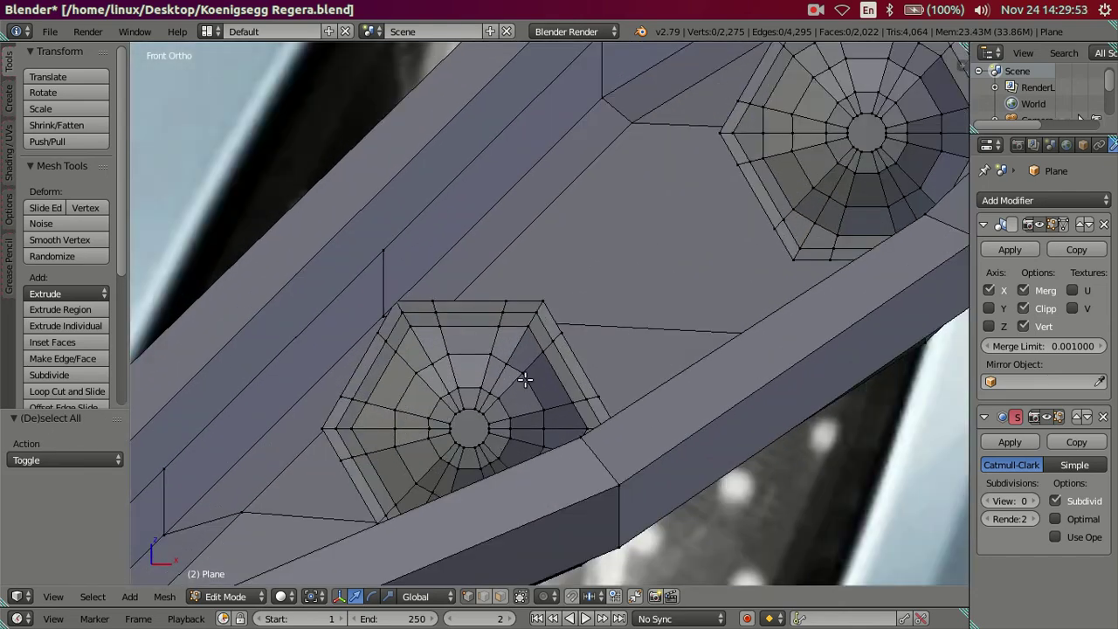
{"action": "scroll", "coordinate": [507, 306], "scroll_direction": "up", "scroll_amount": 2}
{"action": "scroll", "coordinate": [517, 332], "scroll_direction": "up", "scroll_amount": 2}
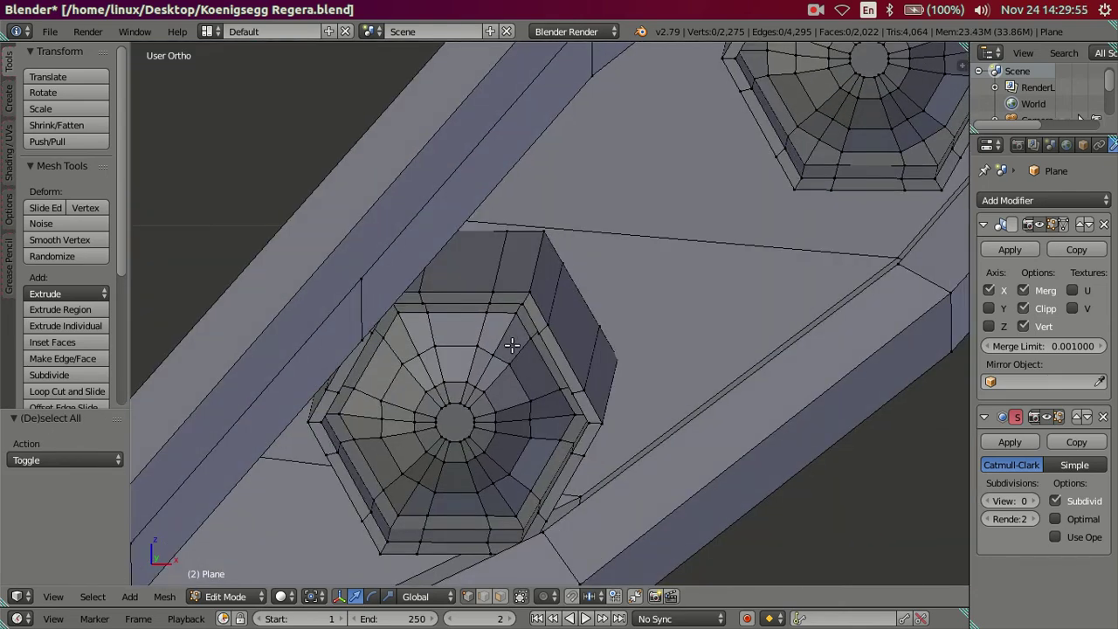
{"action": "middle_click_drag", "start_coordinate": [512, 337], "coordinate": [582, 242]}
{"action": "scroll", "coordinate": [511, 332], "scroll_direction": "up", "scroll_amount": 2}
{"action": "right_click", "coordinate": [398, 140]}
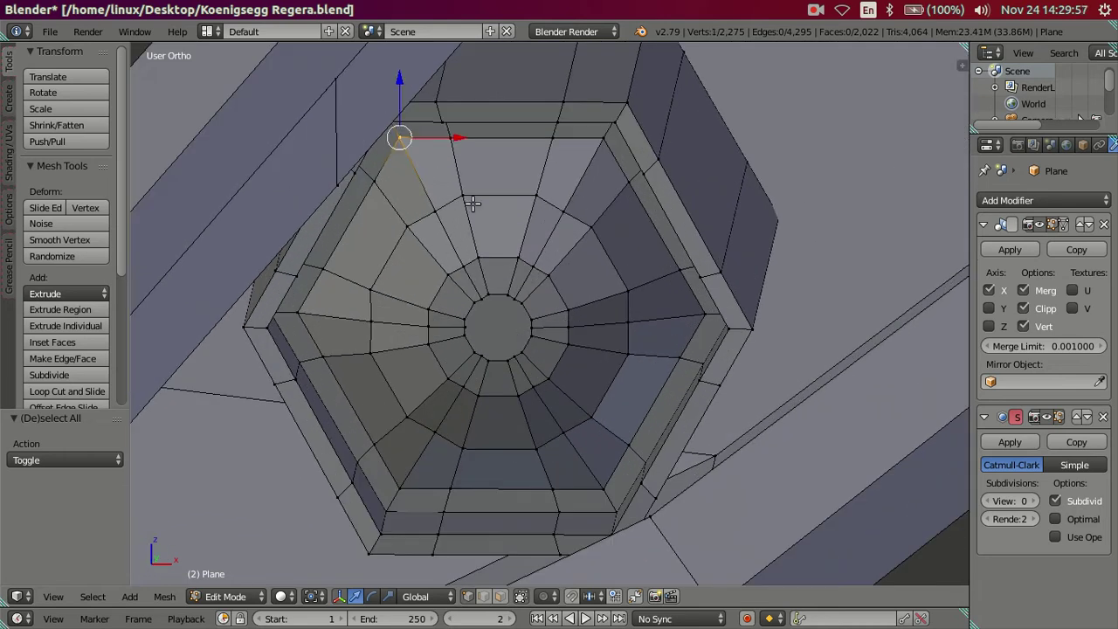
{"action": "right_click", "coordinate": [602, 138], "text": "shift"}
{"action": "right_click", "coordinate": [703, 314], "text": "shift"}
{"action": "right_click", "coordinate": [602, 487], "text": "shift"}
{"action": "right_click", "coordinate": [399, 487], "text": "shift"}
{"action": "right_click", "coordinate": [303, 317], "text": "shift"}
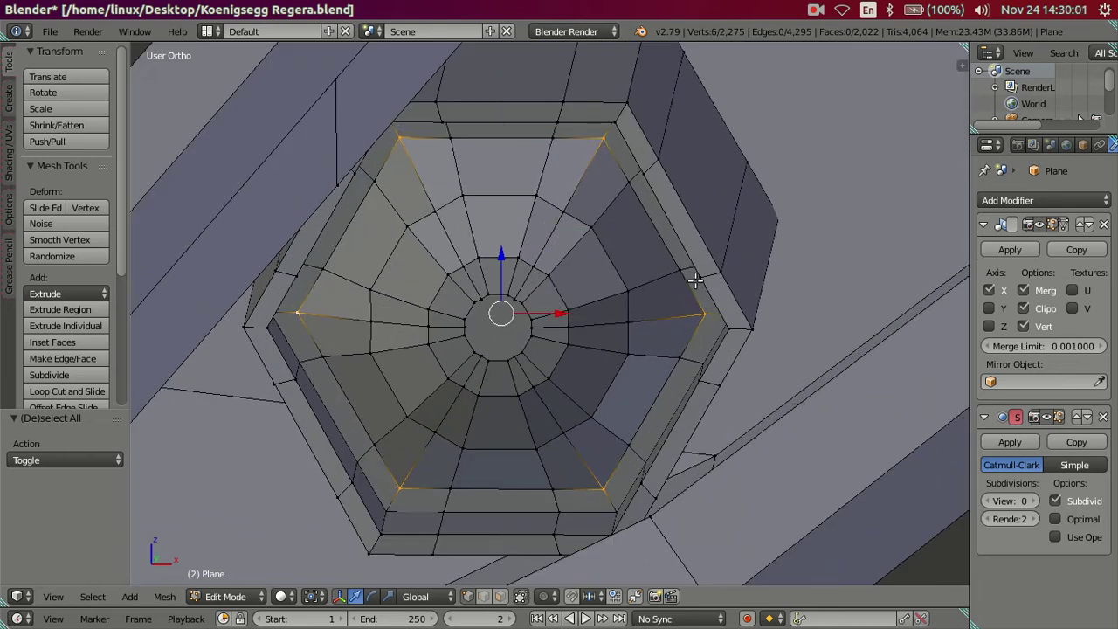
Scale the second vent's inner ring to 0.881 and review the body
{"action": "key", "text": "s"}
{"action": "left_click", "coordinate": [798, 277]}
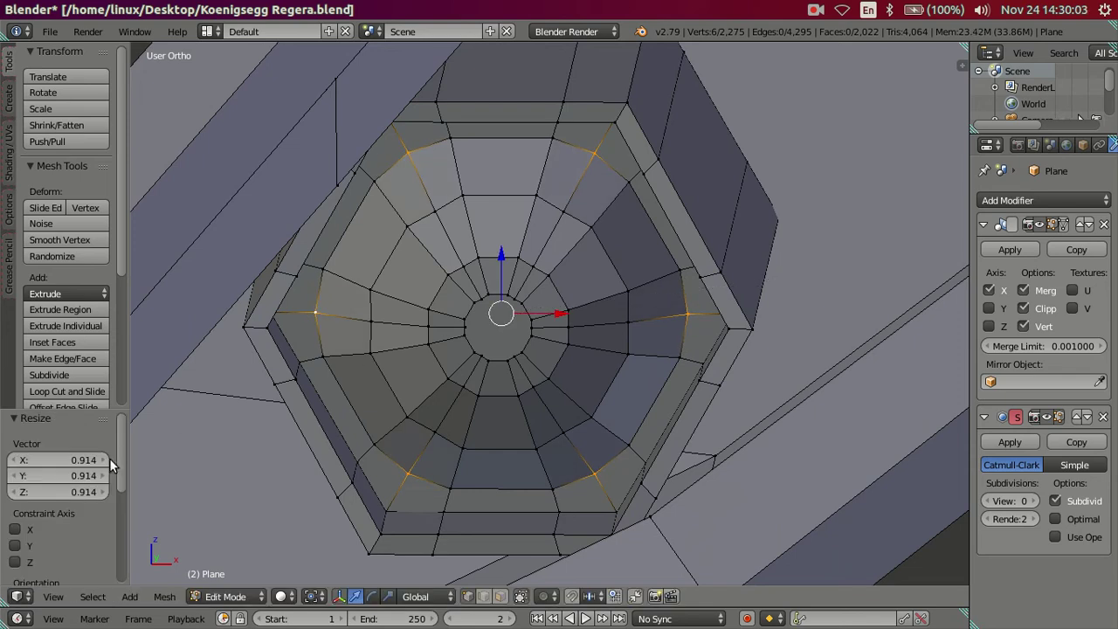
{"action": "type", "text": "0.881"}
{"action": "type", "text": "0.881"}
{"action": "type", "text": "0.881"}
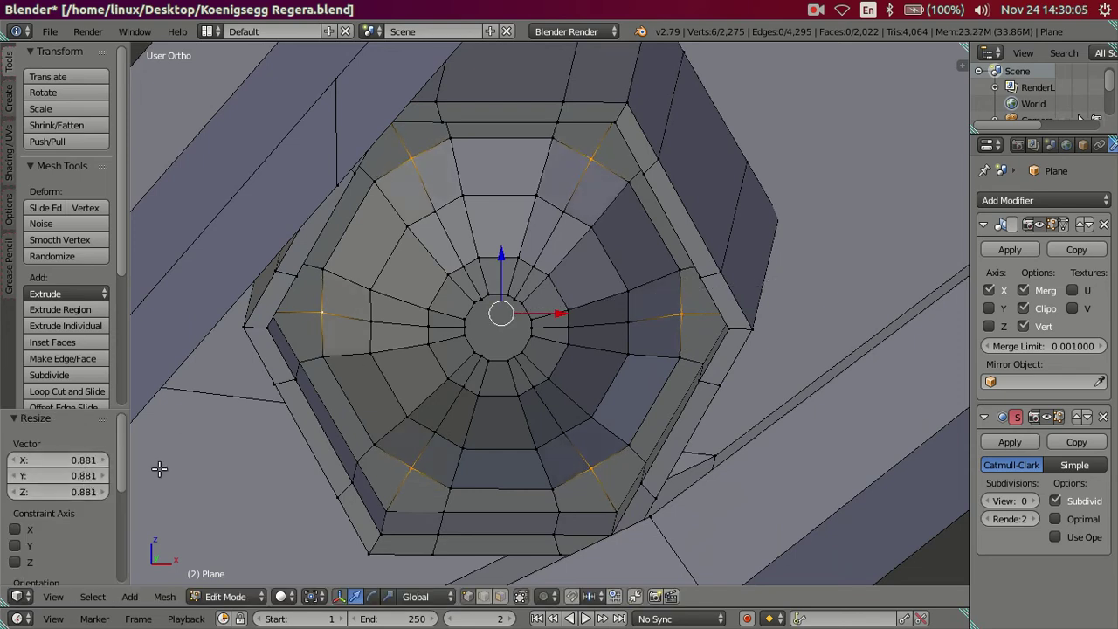
{"action": "scroll", "coordinate": [390, 367], "scroll_direction": "down", "scroll_amount": 3}
{"action": "key", "text": "a"}
{"action": "middle_click_drag", "start_coordinate": [389, 368], "coordinate": [585, 416]}
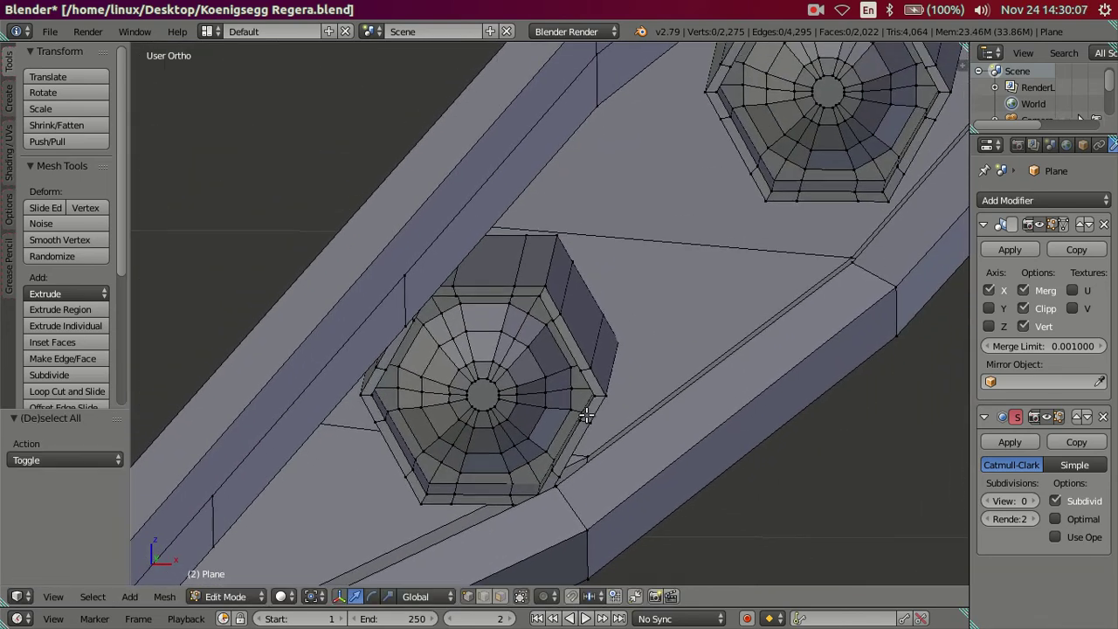
{"action": "scroll", "coordinate": [585, 417], "scroll_direction": "down", "scroll_amount": 3}
{"action": "mouse_move", "coordinate": [673, 340]}
{"action": "middle_mouse_down"}
{"action": "mouse_move", "coordinate": [596, 384]}
{"action": "mouse_move", "coordinate": [596, 347]}
{"action": "middle_mouse_up"}
{"action": "key", "text": "t"}
{"action": "mouse_move", "coordinate": [648, 413]}
{"action": "middle_mouse_down"}
{"action": "mouse_move", "coordinate": [666, 407]}
{"action": "mouse_move", "coordinate": [652, 425]}
{"action": "mouse_move", "coordinate": [647, 397]}
{"action": "middle_mouse_up"}
{"action": "left_click", "coordinate": [1033, 501]}
{"action": "left_click", "coordinate": [1033, 500]}
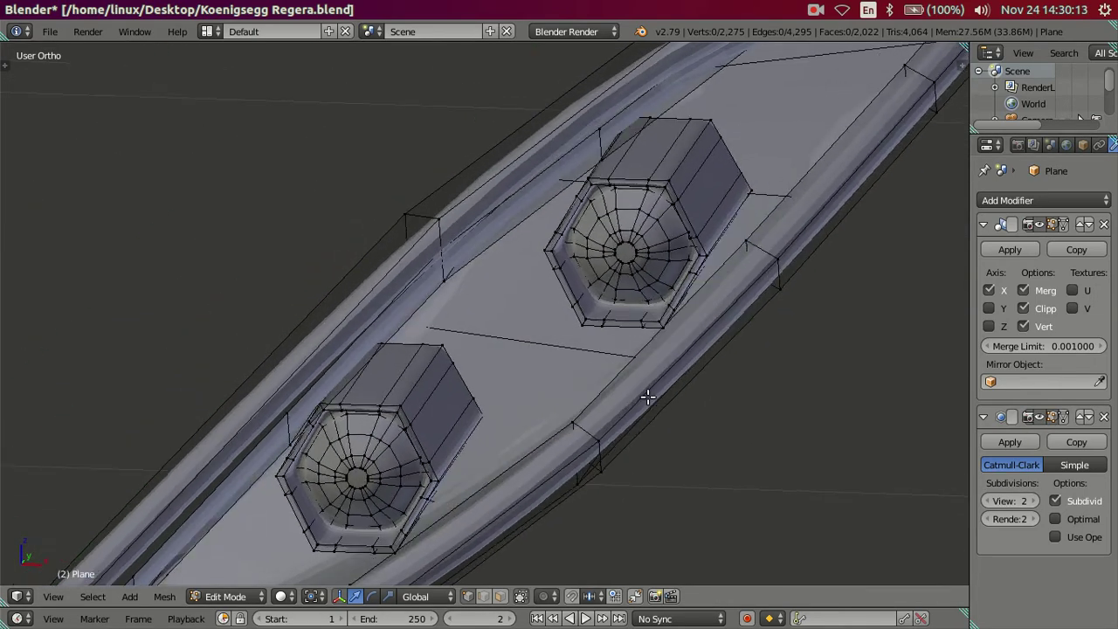
{"action": "scroll", "coordinate": [647, 396], "scroll_direction": "down", "scroll_amount": 3}
{"action": "scroll", "coordinate": [641, 392], "scroll_direction": "down", "scroll_amount": 3}
{"action": "key", "text": "KP_Divide"}
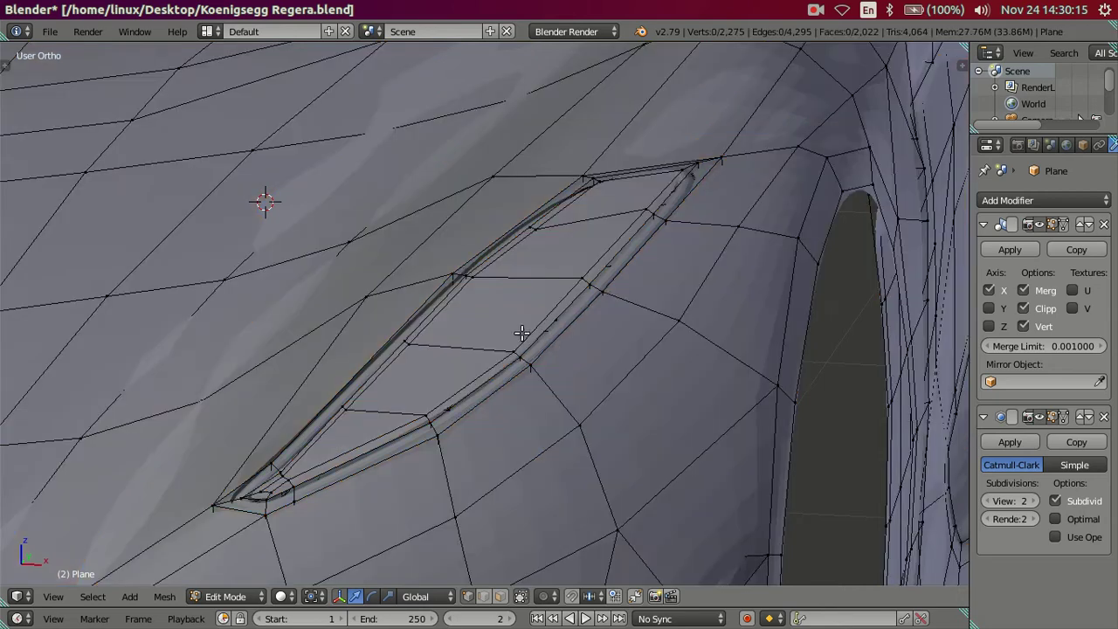
{"action": "right_click", "coordinate": [570, 278]}
{"action": "key", "text": "ctrl+l"}
{"action": "key", "text": "x"}
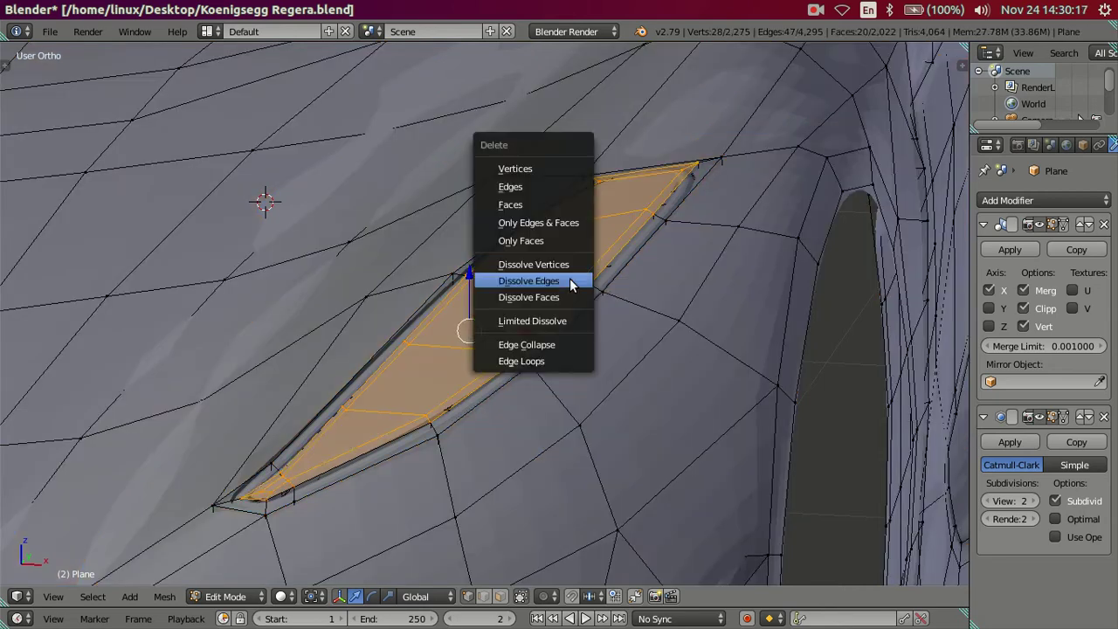
{"action": "left_click", "coordinate": [545, 206]}
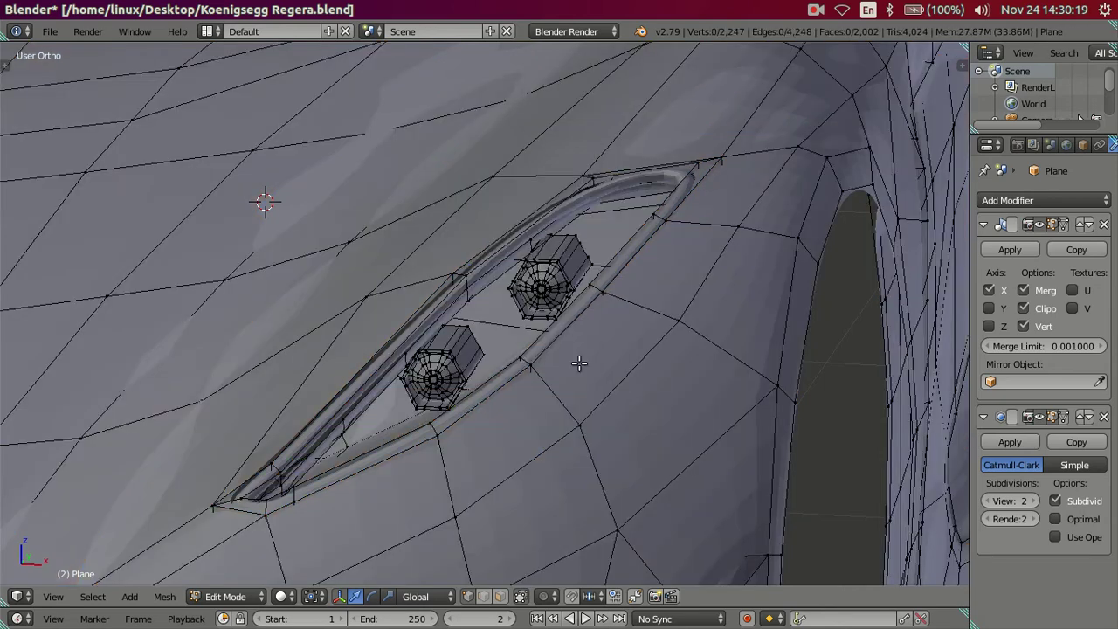
{"action": "key", "text": "Tab"}
{"action": "scroll", "coordinate": [581, 364], "scroll_direction": "up", "scroll_amount": 2}
{"action": "mouse_move", "coordinate": [581, 365]}
{"action": "middle_mouse_down"}
{"action": "mouse_move", "coordinate": [600, 381]}
{"action": "mouse_move", "coordinate": [539, 420]}
{"action": "mouse_move", "coordinate": [561, 444]}
{"action": "mouse_move", "coordinate": [579, 407]}
{"action": "mouse_move", "coordinate": [639, 454]}
{"action": "mouse_move", "coordinate": [657, 440]}
{"action": "mouse_move", "coordinate": [621, 439]}
{"action": "mouse_move", "coordinate": [631, 407]}
{"action": "mouse_move", "coordinate": [542, 328]}
{"action": "middle_mouse_up"}
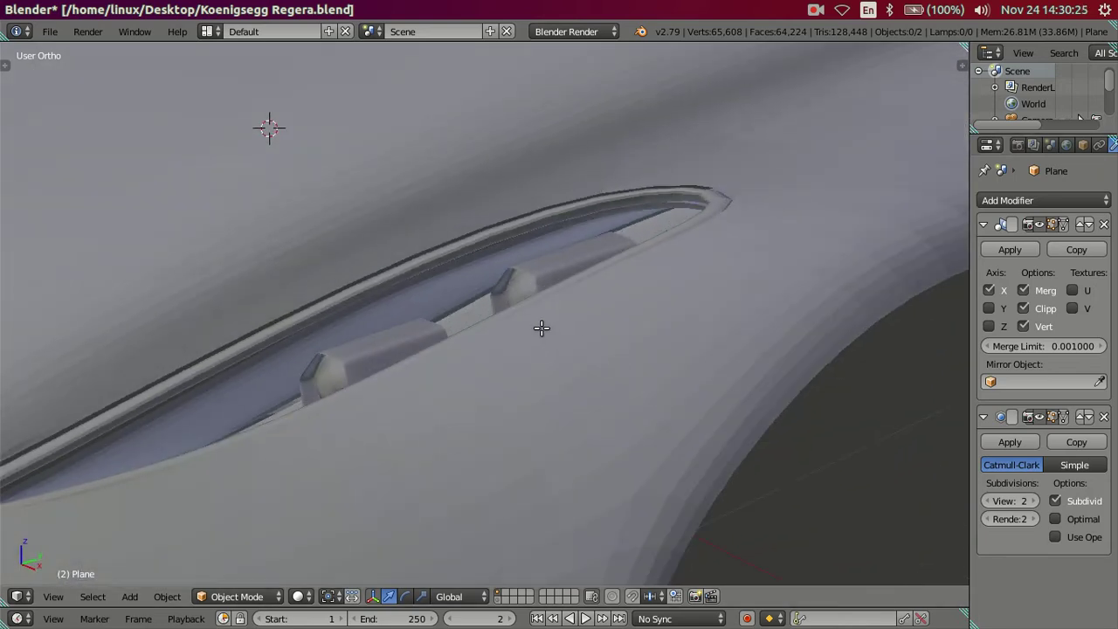
{"action": "key", "text": "Tab"}
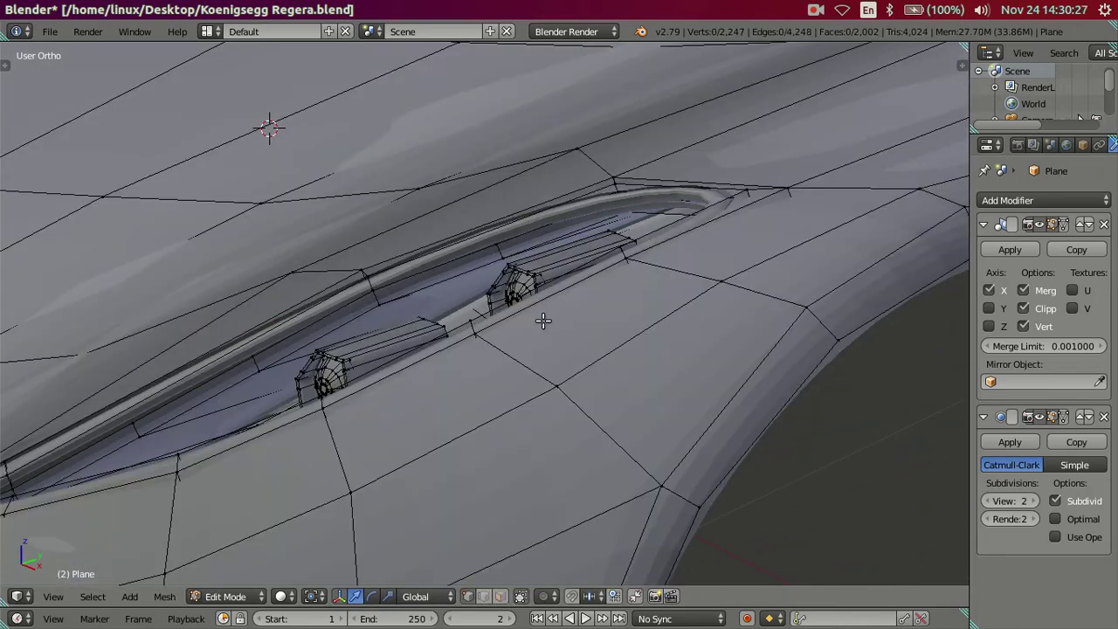
{"action": "mouse_move", "coordinate": [543, 322]}
{"action": "middle_mouse_down"}
{"action": "mouse_move", "coordinate": [592, 324]}
{"action": "mouse_move", "coordinate": [631, 388]}
{"action": "mouse_move", "coordinate": [654, 367]}
{"action": "mouse_move", "coordinate": [760, 344]}
{"action": "middle_mouse_up"}
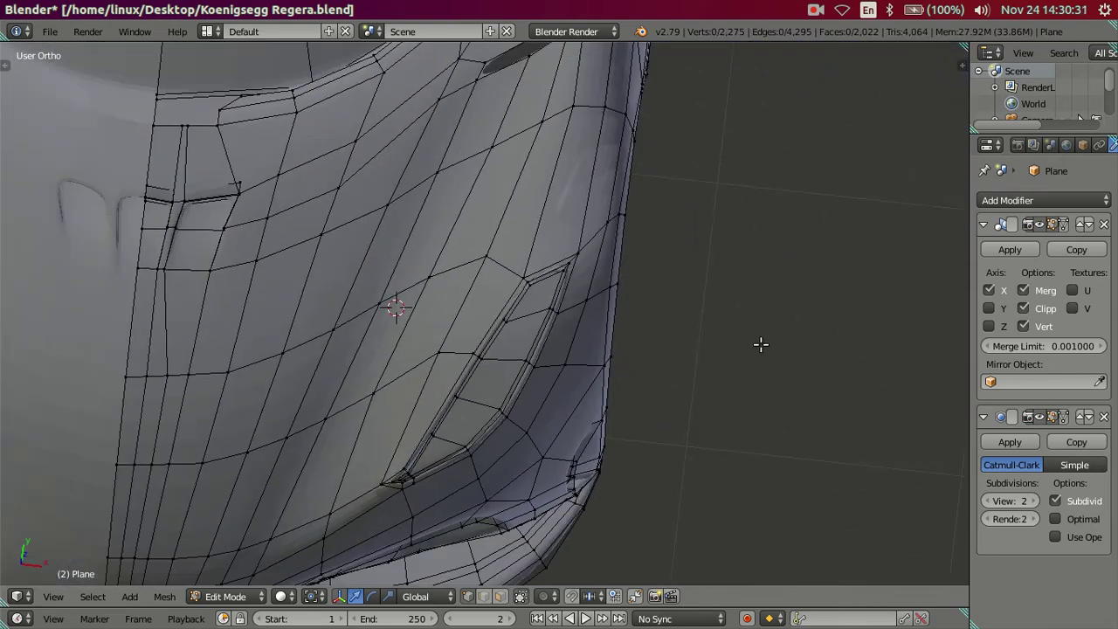
{"action": "left_click_drag", "start_coordinate": [990, 499], "coordinate": [965, 500]}
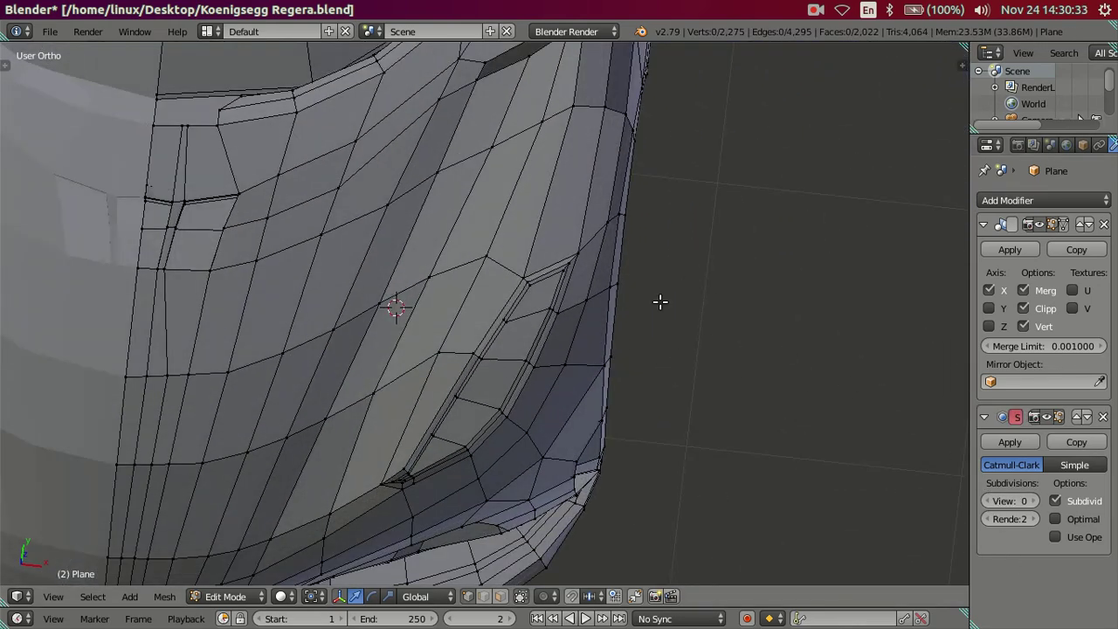
{"action": "middle_click_drag", "start_coordinate": [659, 302], "coordinate": [586, 365], "text": "shift"}
{"action": "key", "text": "KP_7"}
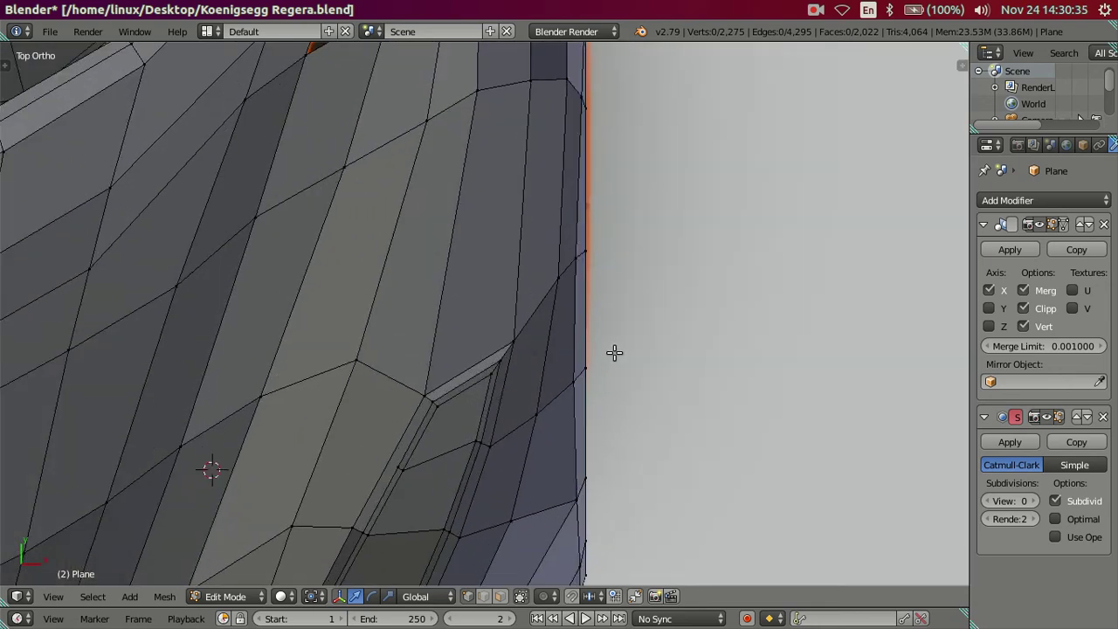
Zoom in on the headlight trim corner, add three loop cuts, then dissolve them
{"action": "scroll", "coordinate": [578, 310], "scroll_direction": "up", "scroll_amount": 1}
{"action": "scroll", "coordinate": [554, 324], "scroll_direction": "up", "scroll_amount": 1}
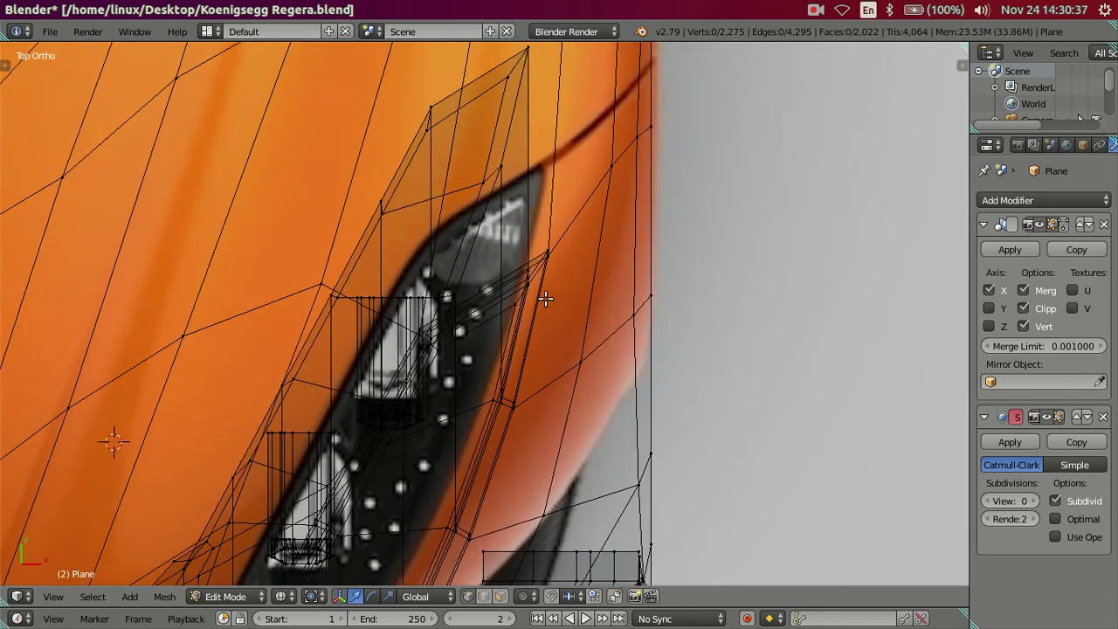
{"action": "scroll", "coordinate": [544, 294], "scroll_direction": "up", "scroll_amount": 1}
{"action": "scroll", "coordinate": [571, 269], "scroll_direction": "up", "scroll_amount": 1}
{"action": "scroll", "coordinate": [545, 323], "scroll_direction": "up", "scroll_amount": 2}
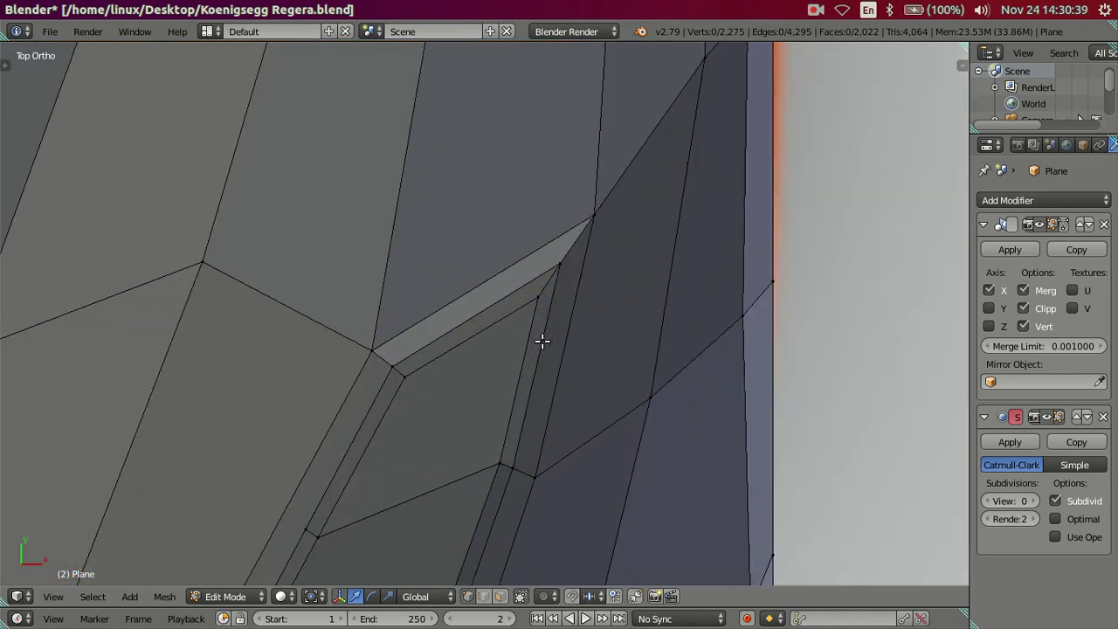
{"action": "key", "text": "ctrl+r"}
{"action": "scroll", "coordinate": [561, 350], "scroll_direction": "up", "scroll_amount": 2}
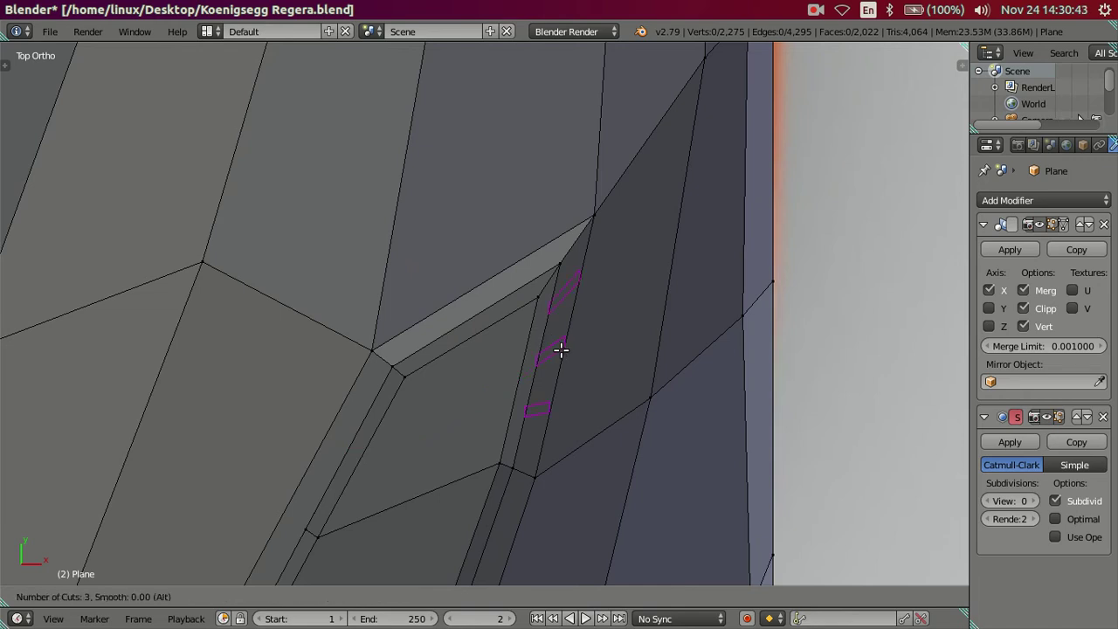
{"action": "left_click", "coordinate": [560, 349]}
{"action": "left_click", "coordinate": [562, 350]}
{"action": "scroll", "coordinate": [567, 330], "scroll_direction": "up", "scroll_amount": 1}
{"action": "scroll", "coordinate": [605, 305], "scroll_direction": "up", "scroll_amount": 1}
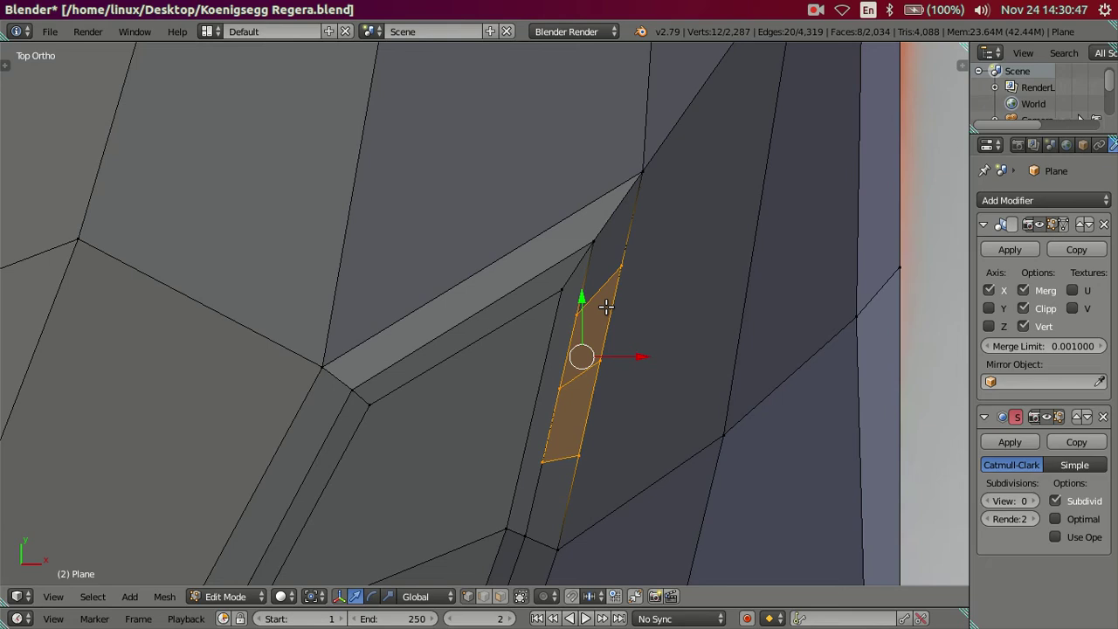
{"action": "key", "text": "x"}
{"action": "left_click", "coordinate": [594, 356]}
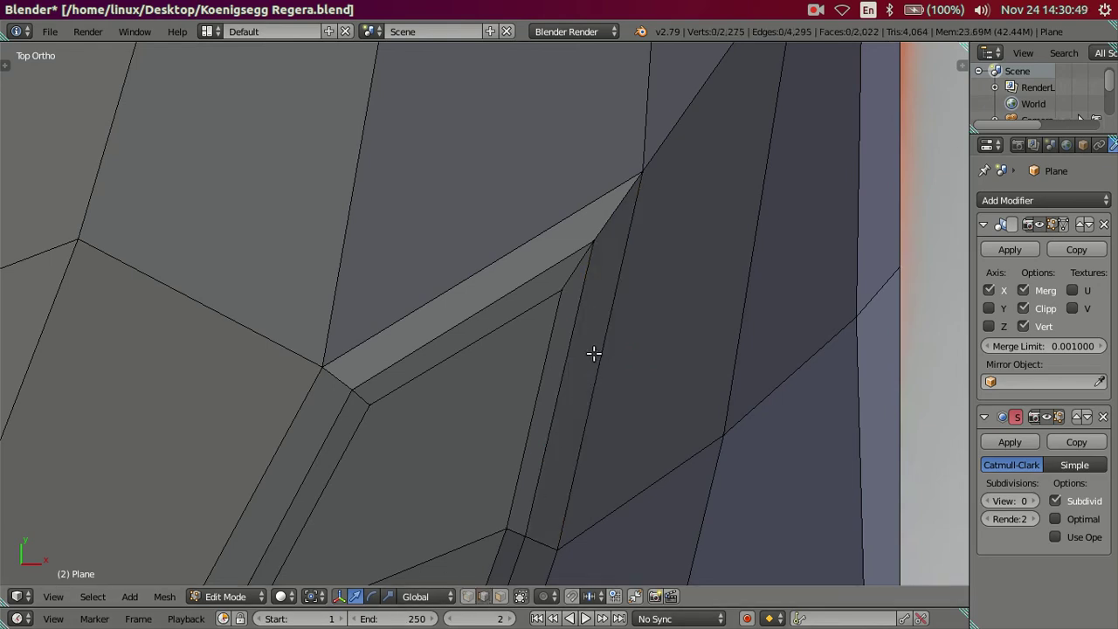
Add another set of loop cuts, keeping one loop and dissolving the unwanted ones
{"action": "key", "text": "ctrl+r"}
{"action": "scroll", "coordinate": [598, 350], "scroll_direction": "up", "scroll_amount": 1}
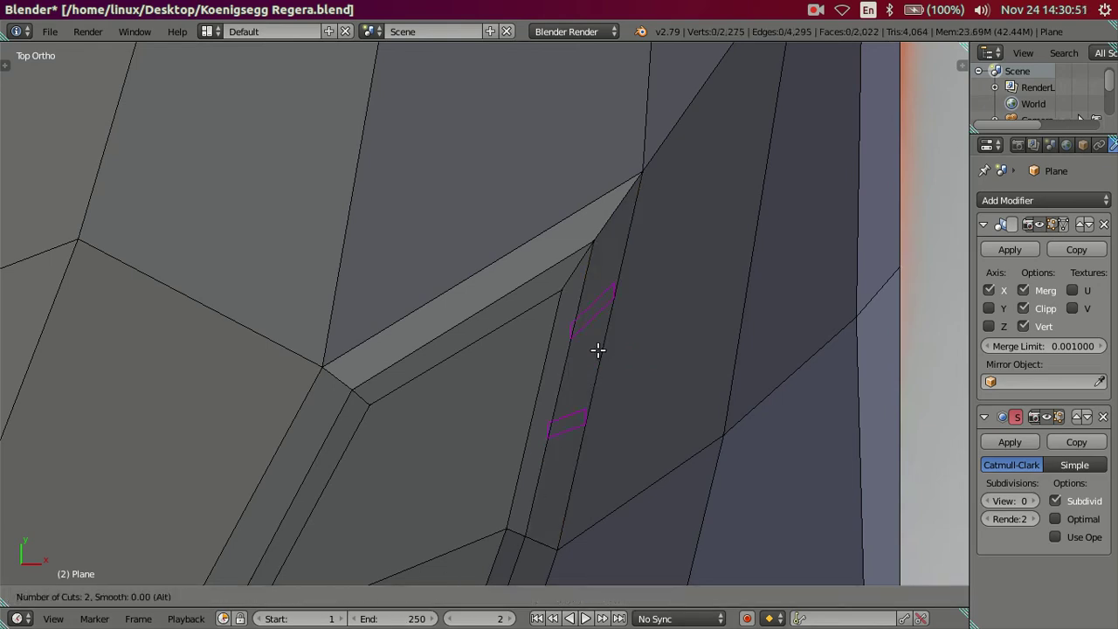
{"action": "left_click", "coordinate": [597, 350]}
{"action": "right_click", "coordinate": [598, 350]}
{"action": "right_click", "coordinate": [599, 290], "text": "alt+shift"}
{"action": "key", "text": "x"}
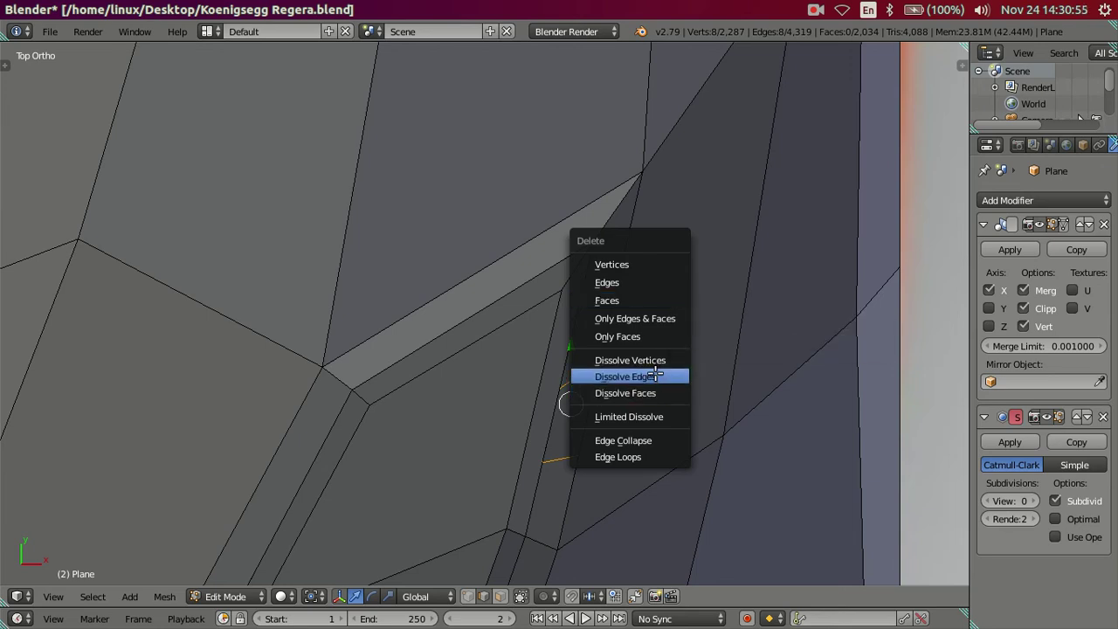
{"action": "left_click", "coordinate": [655, 376]}
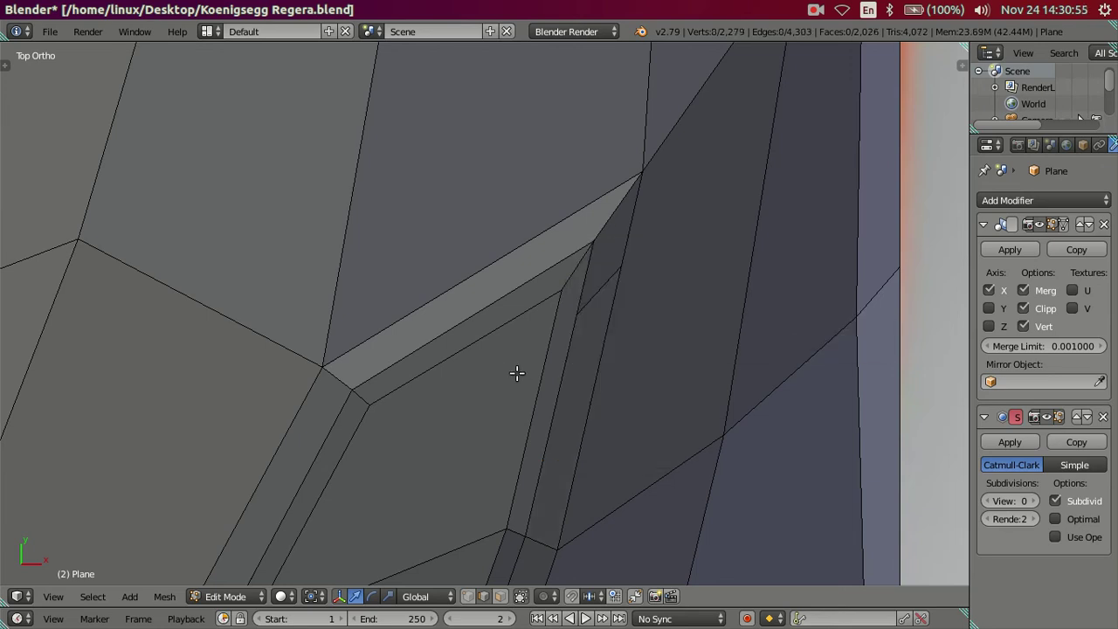
Cut three loops across the vent slot, keep the top loop, and dissolve the rest
{"action": "key", "text": "ctrl+r"}
{"action": "key", "text": "3"}
{"action": "left_click", "coordinate": [529, 377]}
{"action": "right_click", "coordinate": [529, 378]}
{"action": "right_click", "coordinate": [617, 369], "text": "alt+shift"}
{"action": "key", "text": "x"}
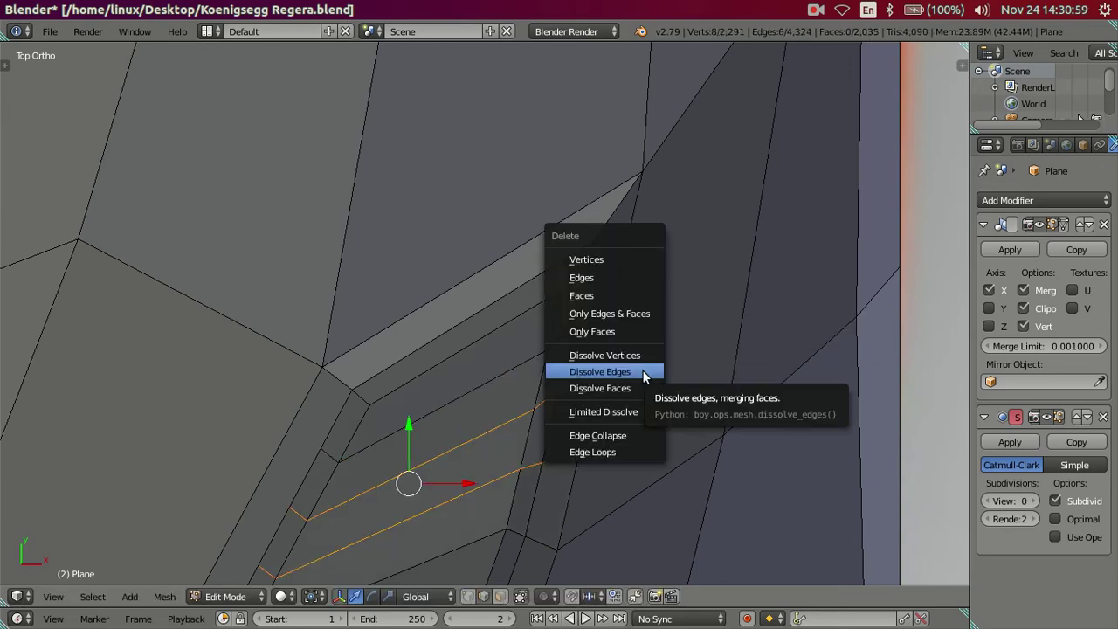
{"action": "left_click", "coordinate": [641, 371]}
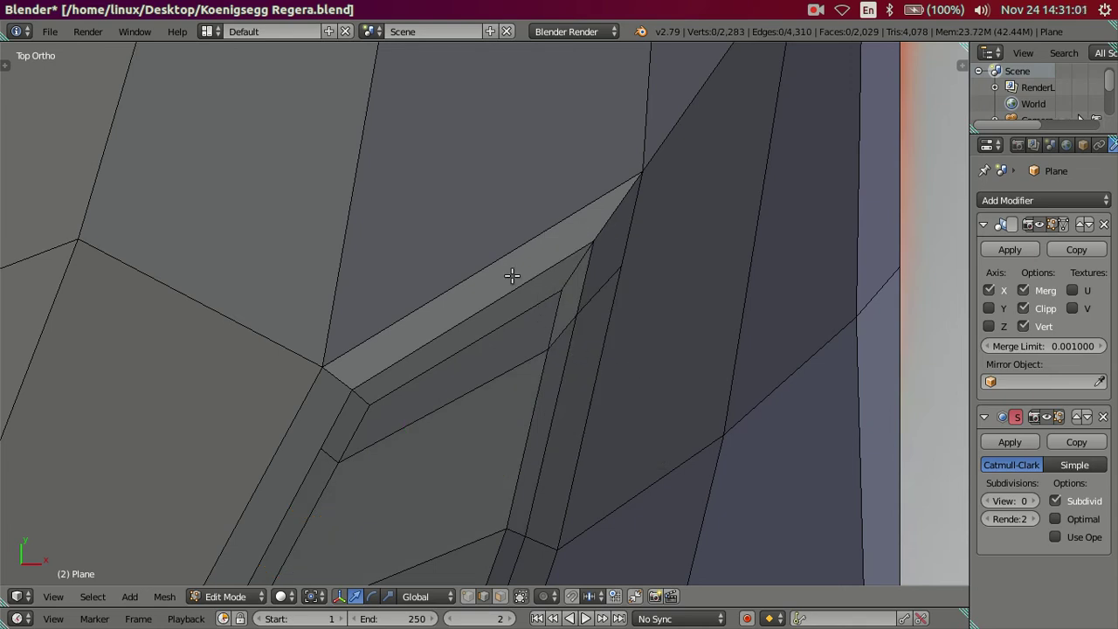
Cut loops across the upper rim strip, keep the right-hand loop, then place three more cuts
{"action": "key", "text": "ctrl+r"}
{"action": "scroll", "coordinate": [487, 282], "scroll_direction": "up", "scroll_amount": 1}
{"action": "scroll", "coordinate": [487, 282], "scroll_direction": "up", "scroll_amount": 1}
{"action": "left_click", "coordinate": [486, 282]}
{"action": "right_click", "coordinate": [486, 282]}
{"action": "right_click", "coordinate": [549, 245], "text": "alt+shift"}
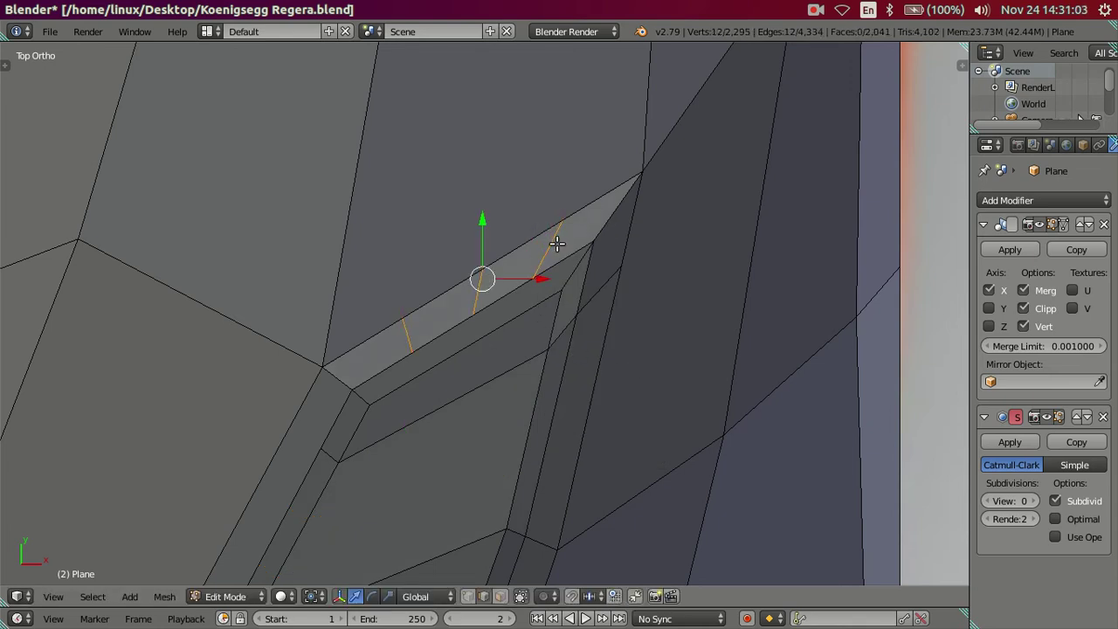
{"action": "key", "text": "x"}
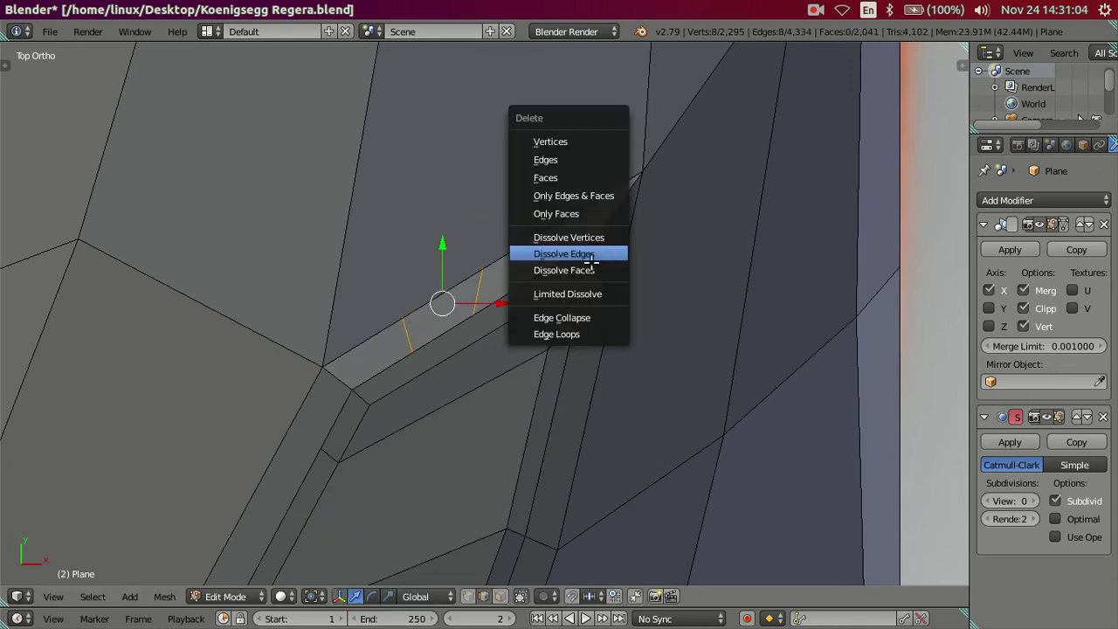
{"action": "left_click", "coordinate": [592, 256]}
{"action": "key", "text": "ctrl+r"}
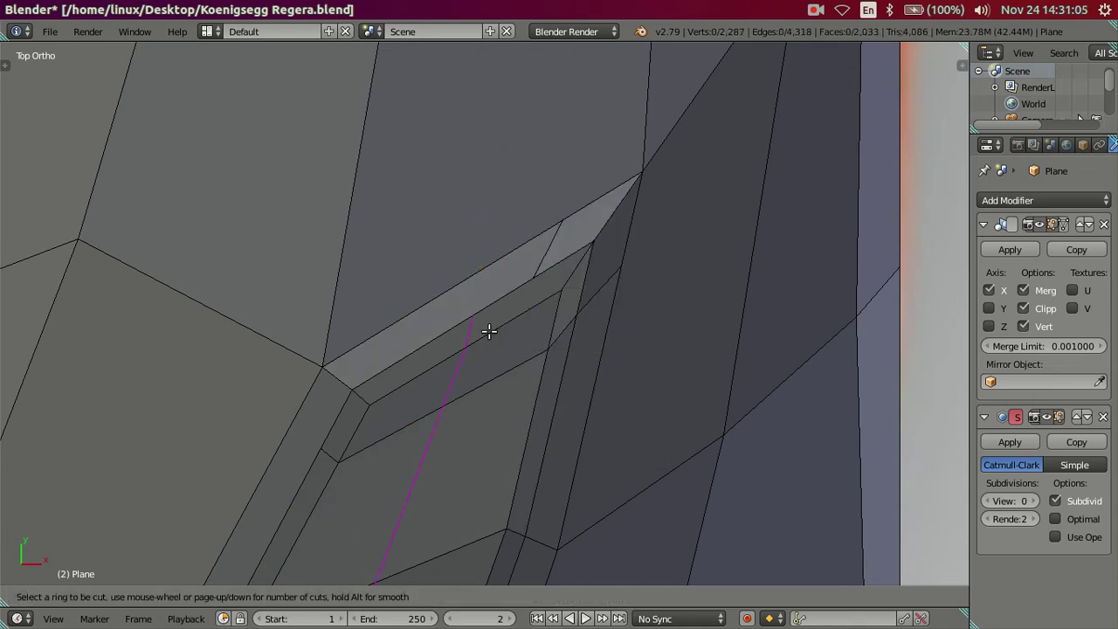
{"action": "scroll", "coordinate": [489, 331], "scroll_direction": "up", "scroll_amount": 2}
{"action": "left_click", "coordinate": [489, 331]}
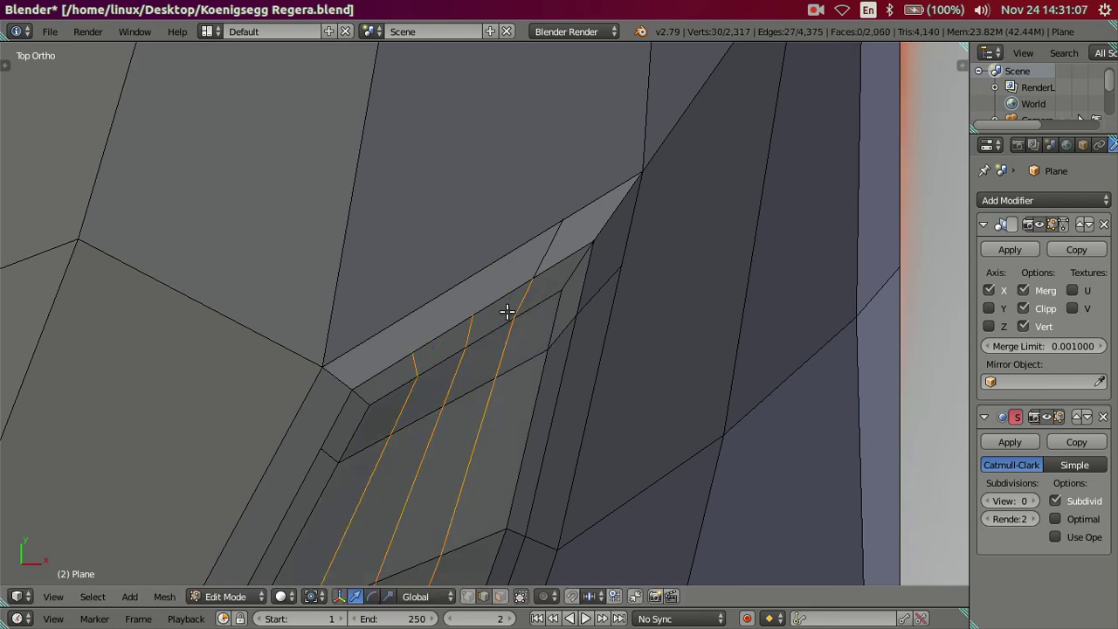
Dissolve the extra new loops and zoom in on the vent's pointed corner against the reference
{"action": "key", "text": "x"}
{"action": "left_click", "coordinate": [617, 302]}
{"action": "scroll", "coordinate": [617, 302], "scroll_direction": "down", "scroll_amount": 2}
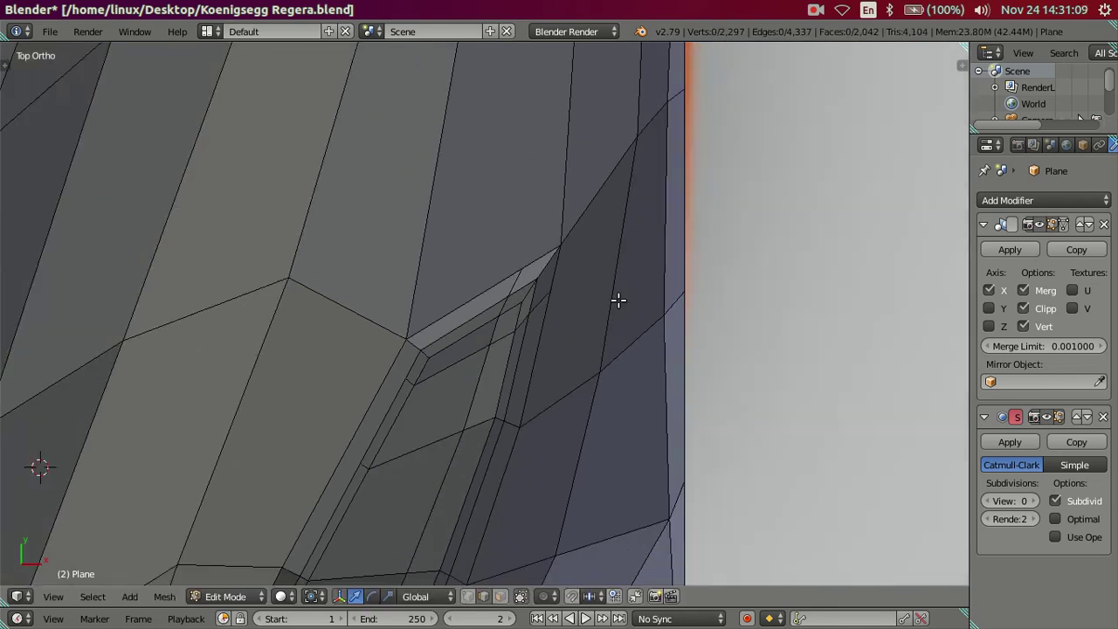
{"action": "scroll", "coordinate": [445, 426], "scroll_direction": "down", "scroll_amount": 2}
{"action": "scroll", "coordinate": [444, 426], "scroll_direction": "down", "scroll_amount": 2}
{"action": "key", "text": "z"}
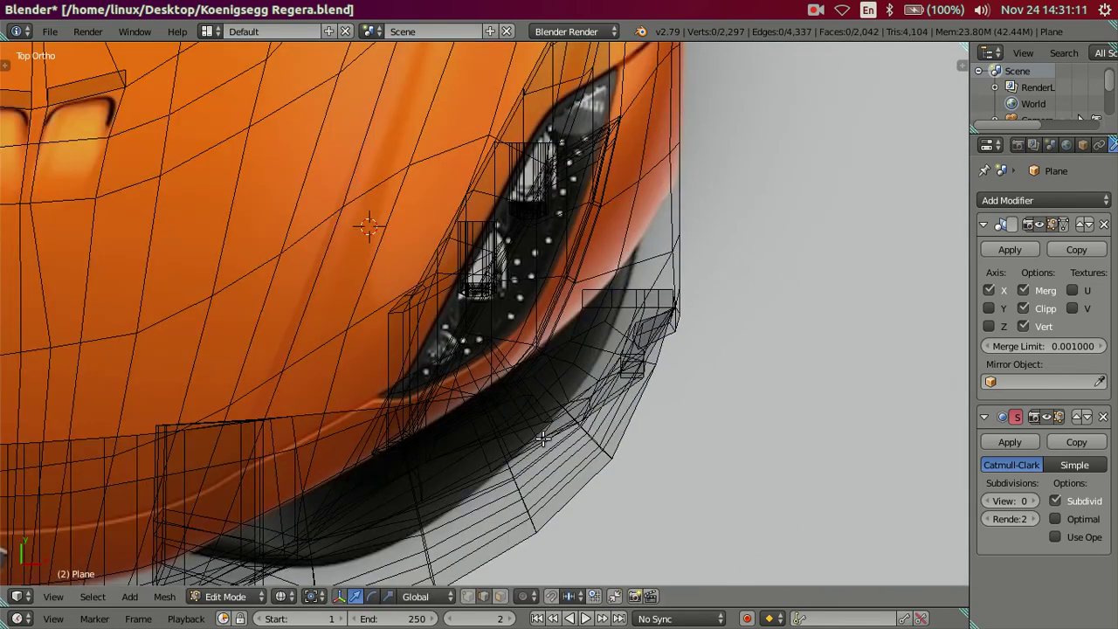
{"action": "scroll", "coordinate": [541, 428], "scroll_direction": "up", "scroll_amount": 2}
{"action": "scroll", "coordinate": [481, 412], "scroll_direction": "up", "scroll_amount": 2}
{"action": "scroll", "coordinate": [455, 384], "scroll_direction": "up", "scroll_amount": 2}
{"action": "scroll", "coordinate": [490, 362], "scroll_direction": "up", "scroll_amount": 2}
{"action": "key", "text": "z"}
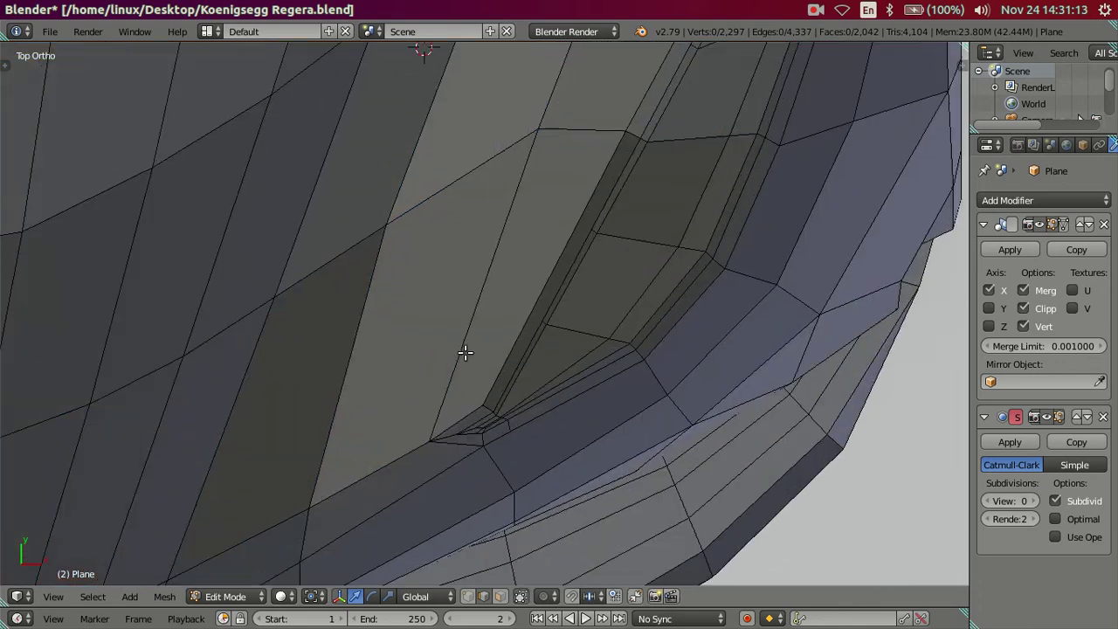
{"action": "scroll", "coordinate": [465, 352], "scroll_direction": "up", "scroll_amount": 1}
{"action": "scroll", "coordinate": [462, 404], "scroll_direction": "up", "scroll_amount": 1}
{"action": "scroll", "coordinate": [453, 399], "scroll_direction": "up", "scroll_amount": 1}
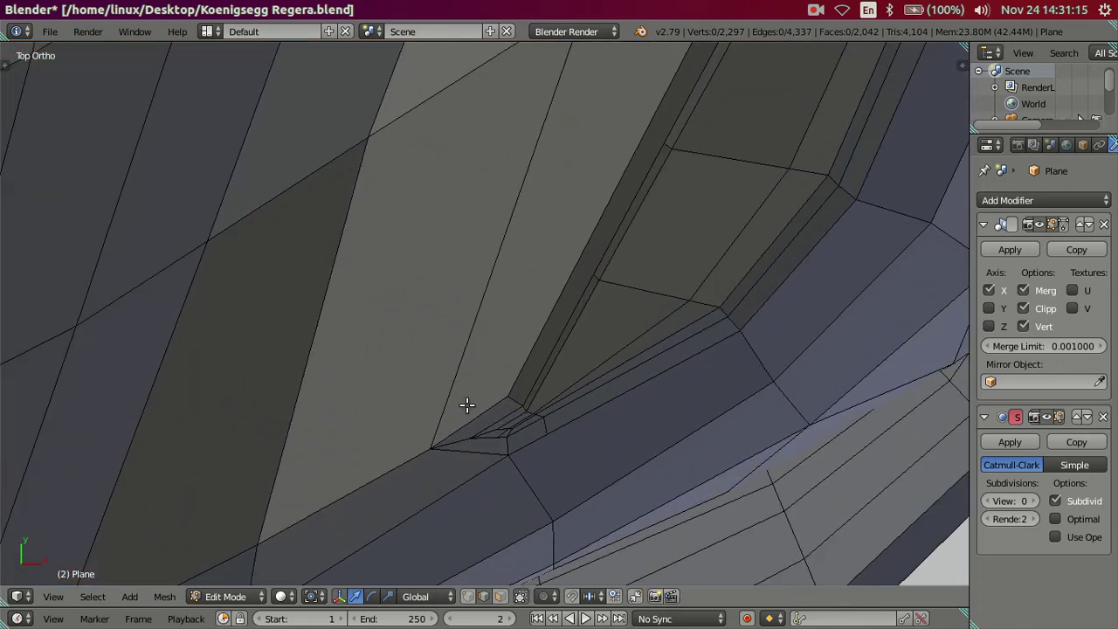
{"action": "scroll", "coordinate": [467, 404], "scroll_direction": "up", "scroll_amount": 1}
{"action": "scroll", "coordinate": [504, 399], "scroll_direction": "up", "scroll_amount": 1}
{"action": "scroll", "coordinate": [505, 415], "scroll_direction": "up", "scroll_amount": 1}
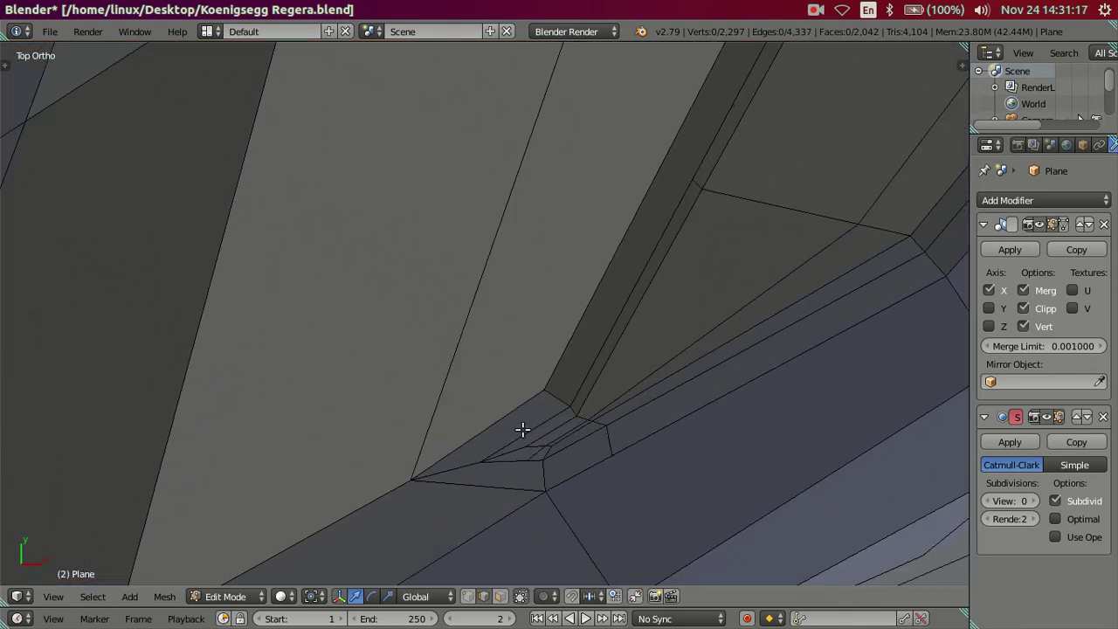
Add two 2-cut edge loops at the vent corner and check them over the reference
{"action": "key", "text": "ctrl+r"}
{"action": "scroll", "coordinate": [524, 435], "scroll_direction": "up", "scroll_amount": 1}
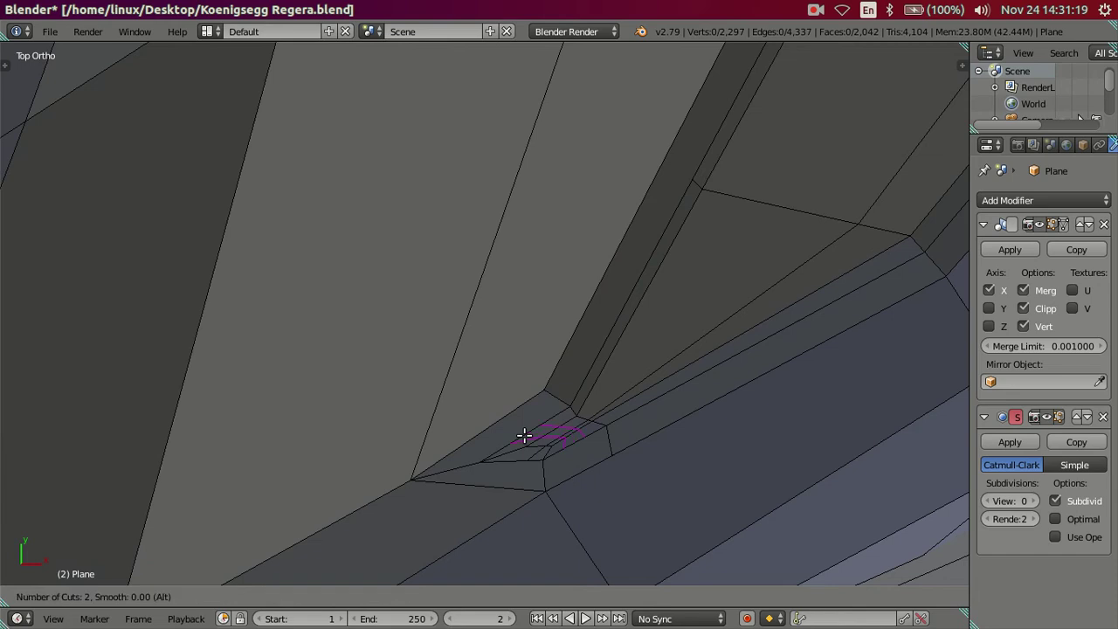
{"action": "left_click", "coordinate": [524, 435]}
{"action": "key", "text": "ctrl+r"}
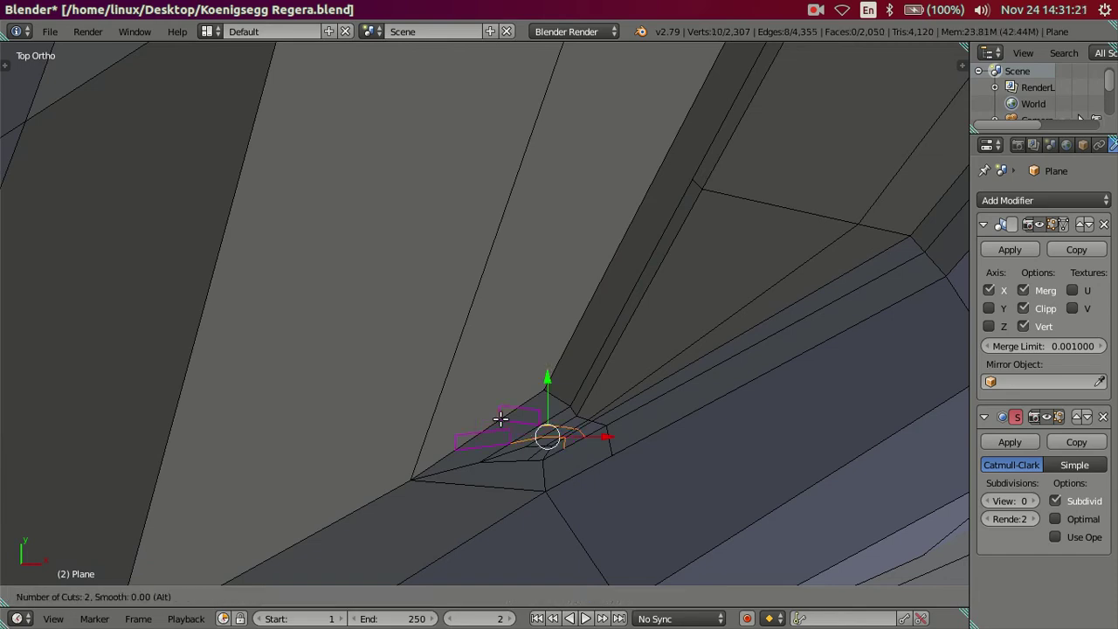
{"action": "left_click", "coordinate": [499, 420]}
{"action": "key", "text": "z"}
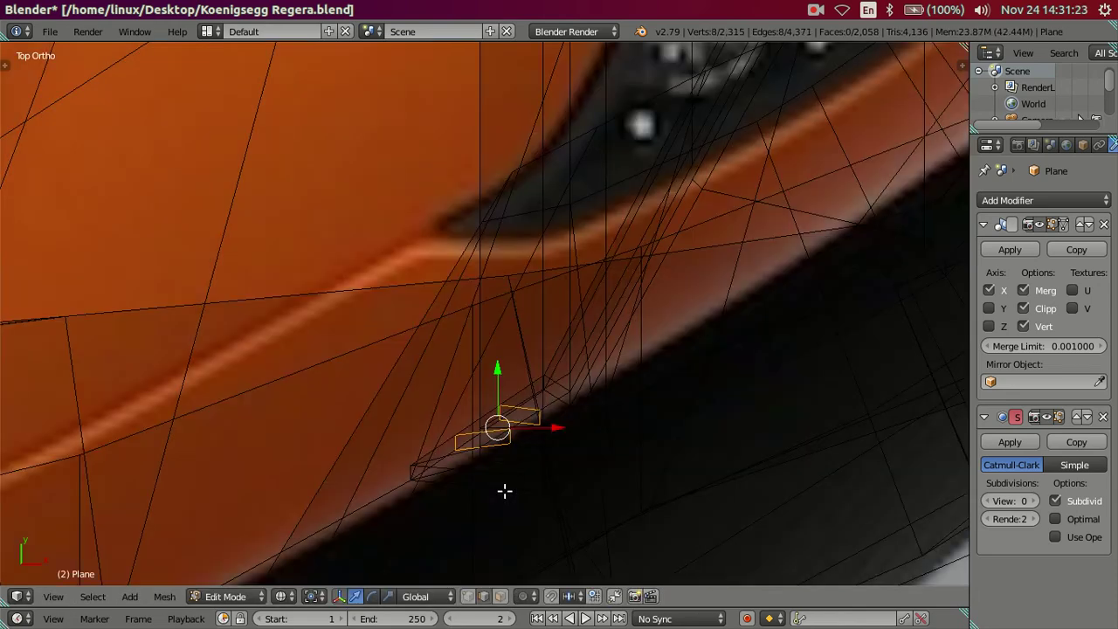
{"action": "key", "text": "z"}
{"action": "key", "text": "z"}
{"action": "key", "text": "z"}
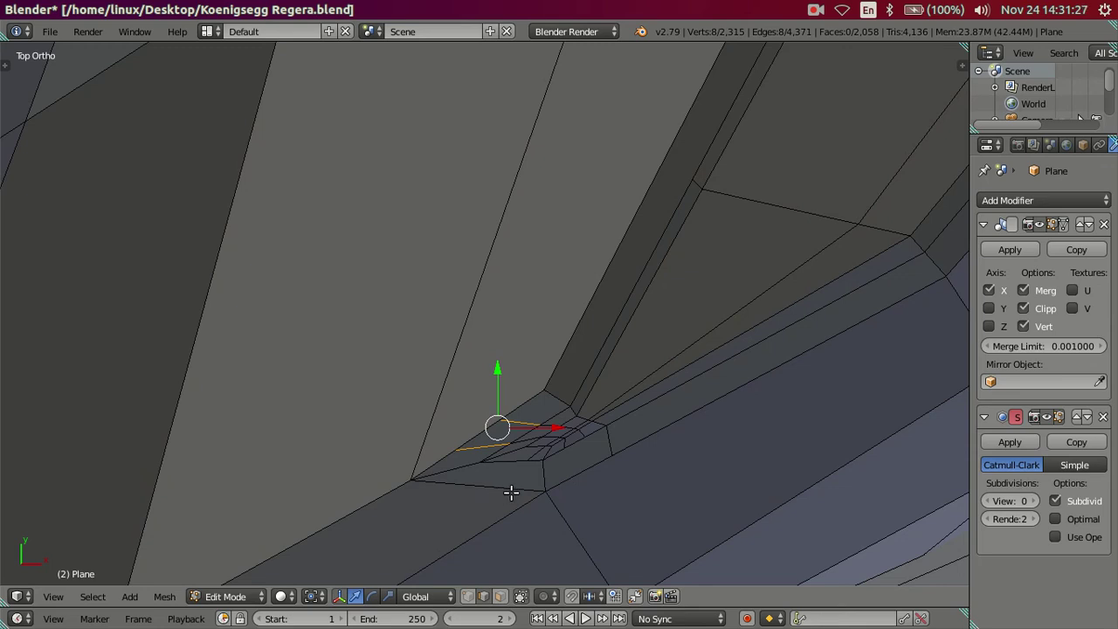
Add a loop cut across the corner, then dissolve its unwanted edges
{"action": "middle_click_drag", "start_coordinate": [513, 492], "coordinate": [493, 437], "text": "shift"}
{"action": "key", "text": "ctrl+r"}
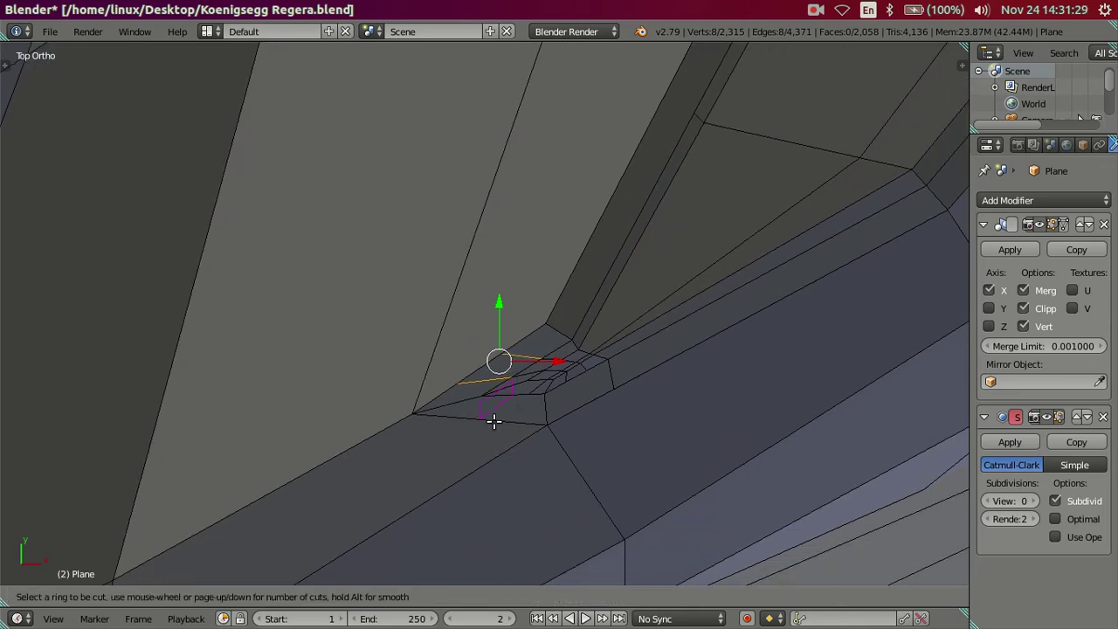
{"action": "left_click", "coordinate": [491, 417]}
{"action": "scroll", "coordinate": [523, 428], "scroll_direction": "up", "scroll_amount": 2}
{"action": "key", "text": "x"}
{"action": "left_click", "coordinate": [627, 448]}
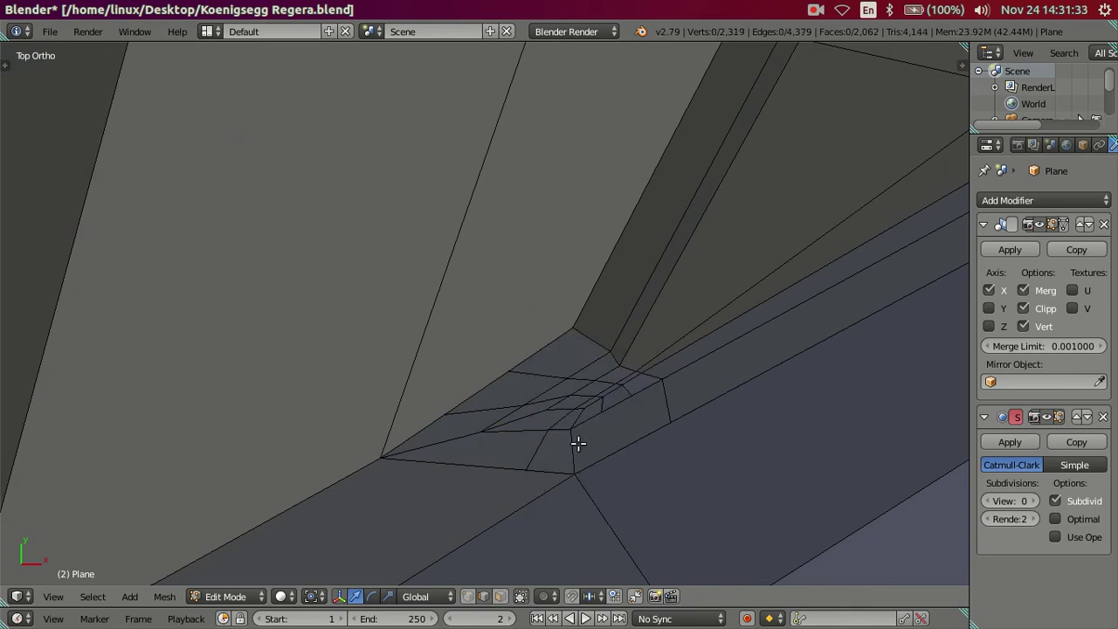
{"action": "scroll", "coordinate": [578, 442], "scroll_direction": "down", "scroll_amount": 2}
{"action": "scroll", "coordinate": [578, 443], "scroll_direction": "down", "scroll_amount": 2}
{"action": "scroll", "coordinate": [579, 444], "scroll_direction": "down", "scroll_amount": 2}
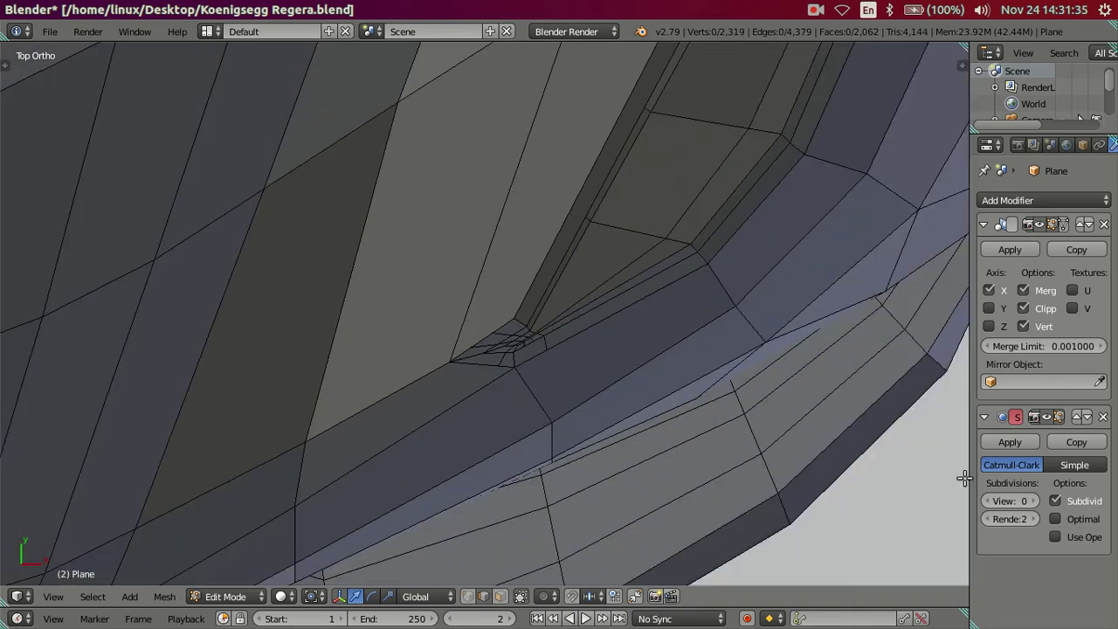
Set viewport subdivision to 2 and inspect the smoothed vent corner in Object Mode
{"action": "double_click", "coordinate": [1033, 500]}
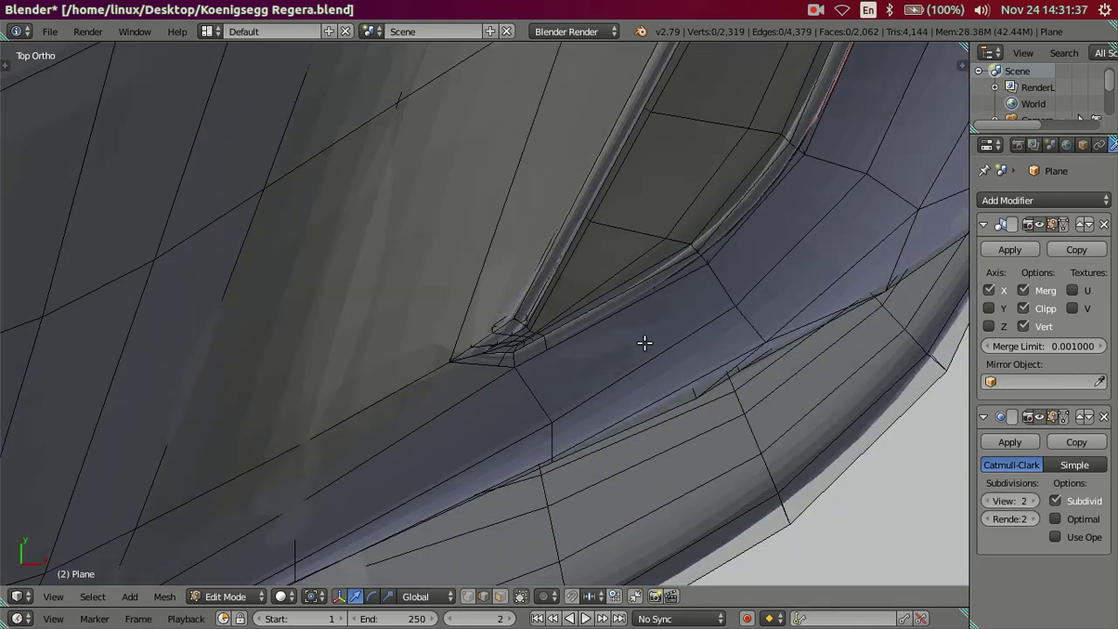
{"action": "key", "text": "Tab"}
{"action": "mouse_move", "coordinate": [633, 346]}
{"action": "middle_mouse_down"}
{"action": "mouse_move", "coordinate": [606, 469]}
{"action": "mouse_move", "coordinate": [571, 376]}
{"action": "mouse_move", "coordinate": [521, 341]}
{"action": "mouse_move", "coordinate": [486, 346]}
{"action": "mouse_move", "coordinate": [485, 363]}
{"action": "mouse_move", "coordinate": [480, 338]}
{"action": "mouse_move", "coordinate": [536, 307]}
{"action": "middle_mouse_up"}
{"action": "scroll", "coordinate": [524, 465], "scroll_direction": "up", "scroll_amount": 2}
{"action": "scroll", "coordinate": [601, 241], "scroll_direction": "up", "scroll_amount": 2}
{"action": "scroll", "coordinate": [552, 353], "scroll_direction": "up", "scroll_amount": 2}
Add an edge loop along the trim tube, dissolve it, and recheck the smoothing
{"action": "key", "text": "Tab"}
{"action": "scroll", "coordinate": [497, 420], "scroll_direction": "up", "scroll_amount": 1}
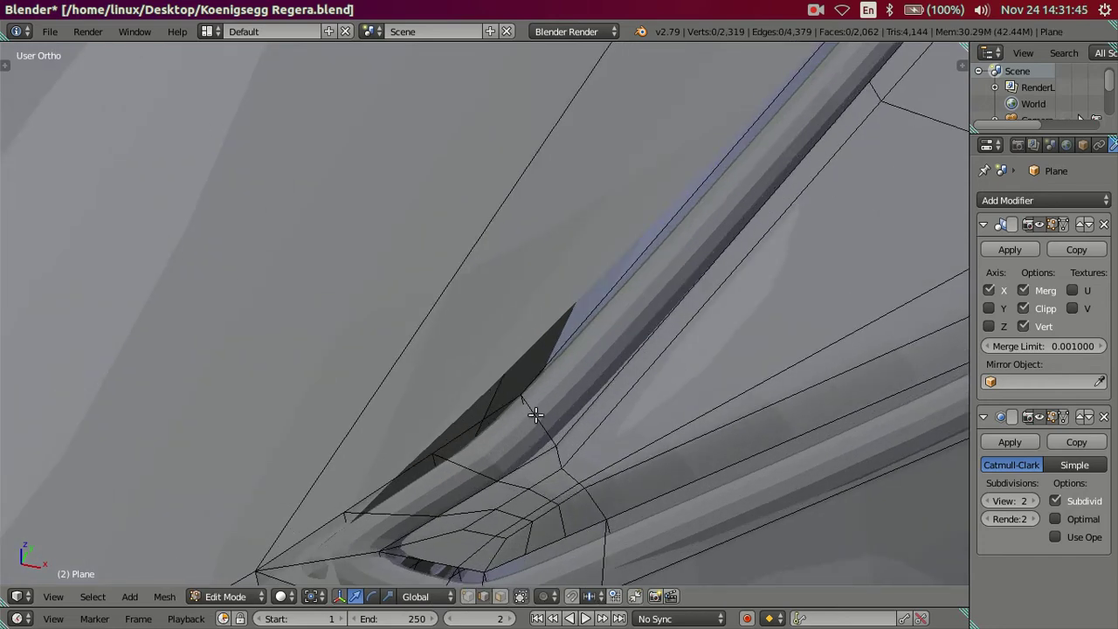
{"action": "key", "text": "ctrl+r"}
{"action": "left_click", "coordinate": [535, 407]}
{"action": "left_click", "coordinate": [540, 403]}
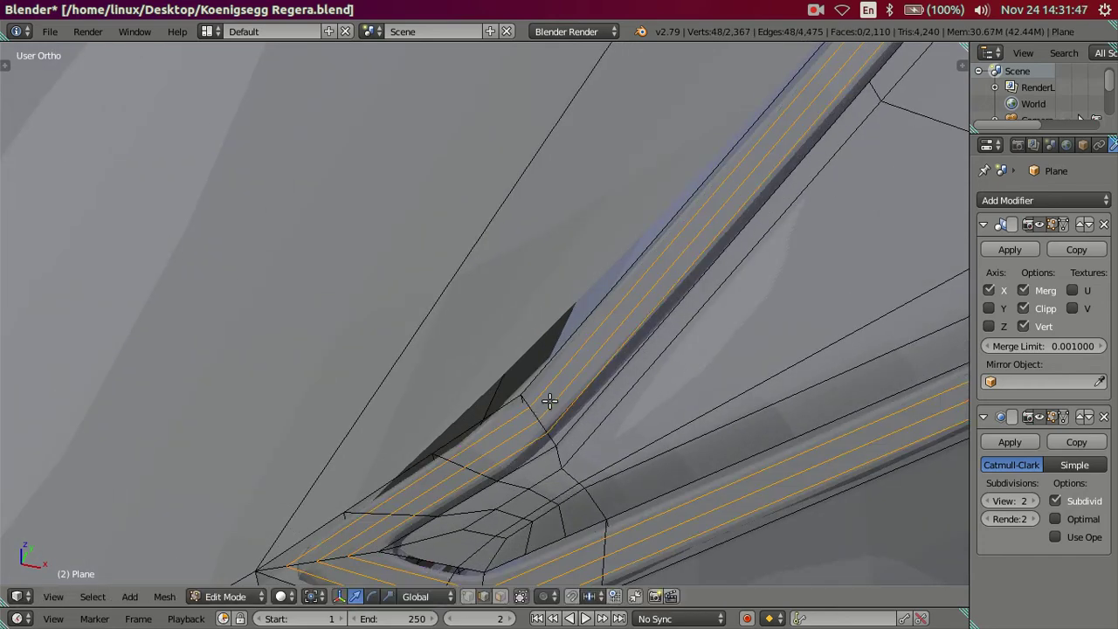
{"action": "key", "text": "x"}
{"action": "left_click", "coordinate": [600, 403]}
{"action": "scroll", "coordinate": [586, 412], "scroll_direction": "down", "scroll_amount": 3}
{"action": "key", "text": "Tab"}
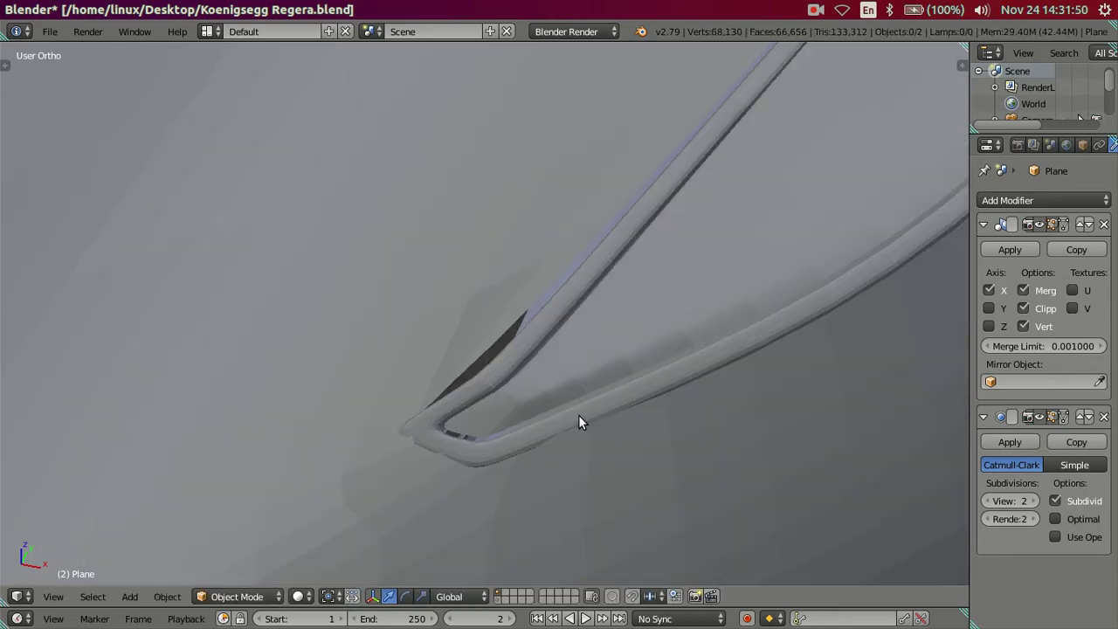
Try a second loop along the tube, dissolve it, and view the smoothed body again
{"action": "scroll", "coordinate": [578, 416], "scroll_direction": "up", "scroll_amount": 2}
{"action": "key", "text": "Tab"}
{"action": "scroll", "coordinate": [579, 416], "scroll_direction": "up", "scroll_amount": 2}
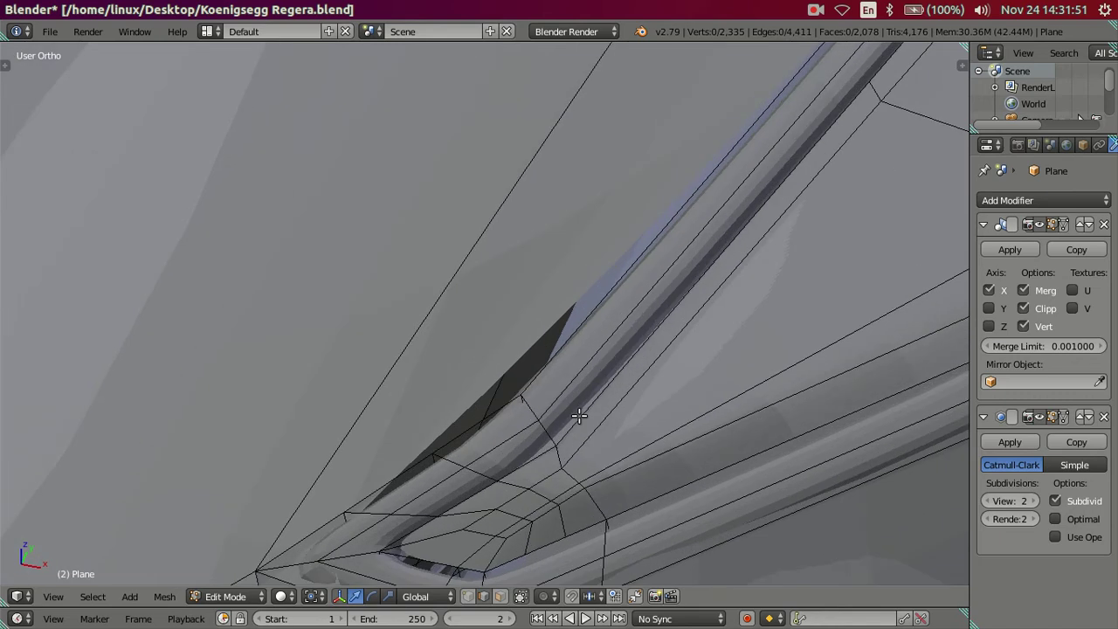
{"action": "key", "text": "ctrl+r"}
{"action": "left_click", "coordinate": [578, 416]}
{"action": "left_click", "coordinate": [578, 416]}
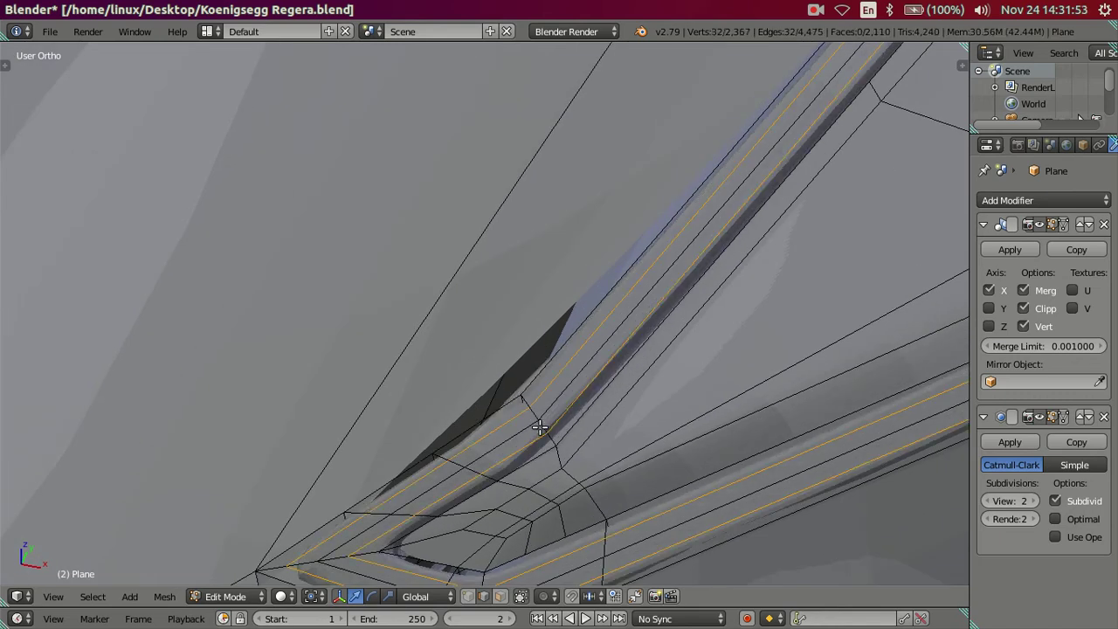
{"action": "key", "text": "x"}
{"action": "left_click", "coordinate": [623, 430]}
{"action": "scroll", "coordinate": [606, 426], "scroll_direction": "down", "scroll_amount": 2}
{"action": "key", "text": "Tab"}
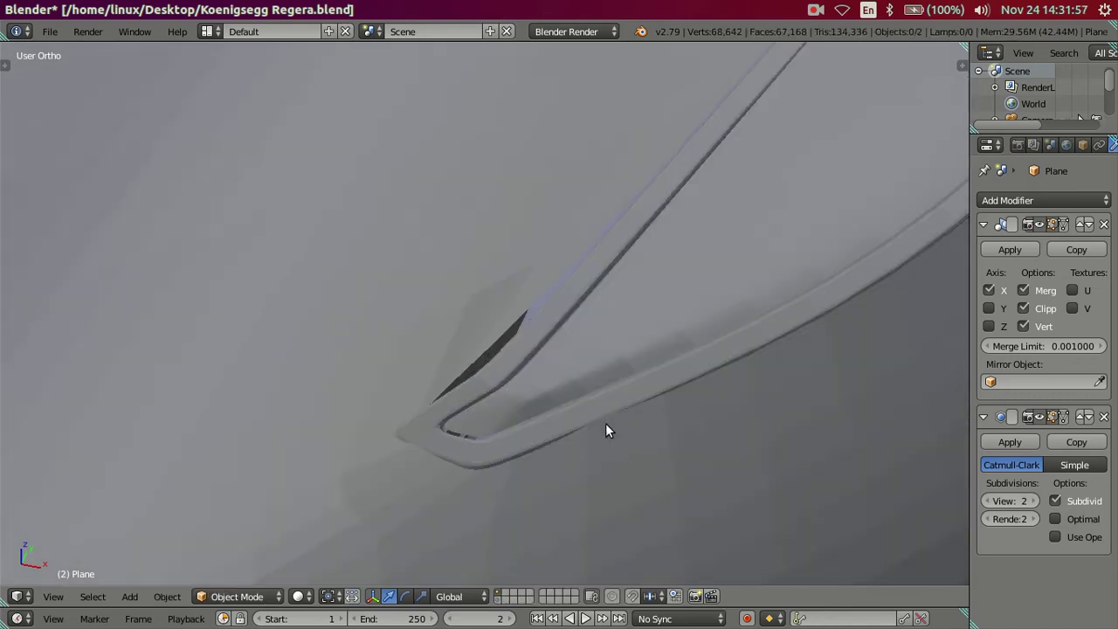
Inspect the car's smoothed front, then set viewport subdivision back to 0
{"action": "scroll", "coordinate": [620, 406], "scroll_direction": "down", "scroll_amount": 2}
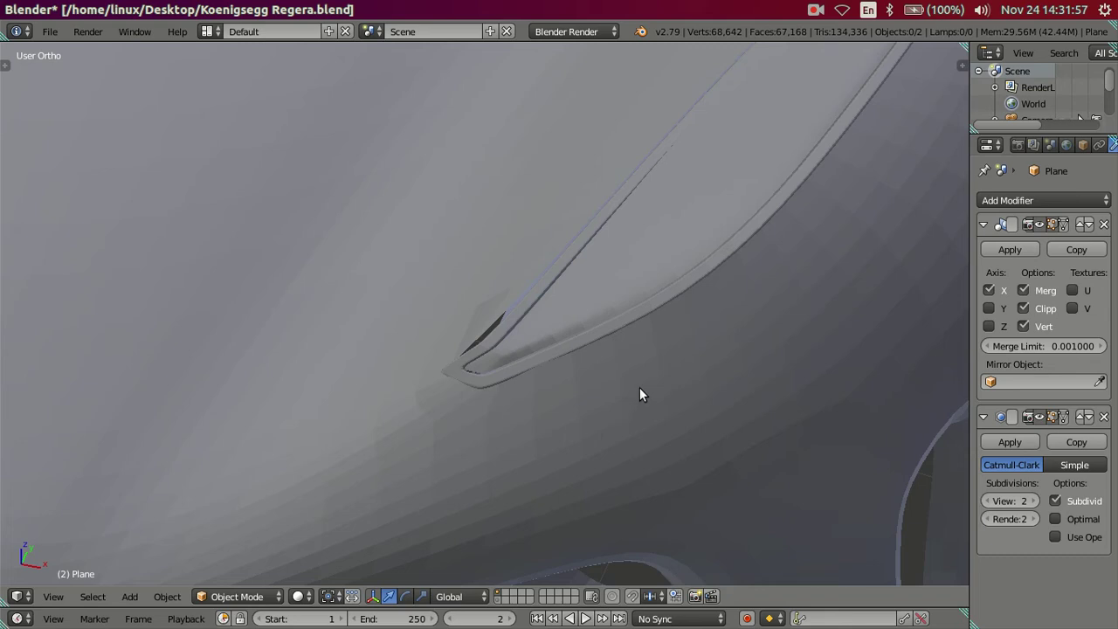
{"action": "scroll", "coordinate": [672, 358], "scroll_direction": "down", "scroll_amount": 2}
{"action": "scroll", "coordinate": [724, 306], "scroll_direction": "down", "scroll_amount": 3}
{"action": "scroll", "coordinate": [742, 294], "scroll_direction": "down", "scroll_amount": 2}
{"action": "mouse_move", "coordinate": [741, 293]}
{"action": "middle_mouse_down"}
{"action": "mouse_move", "coordinate": [753, 314]}
{"action": "mouse_move", "coordinate": [477, 373]}
{"action": "mouse_move", "coordinate": [479, 389]}
{"action": "mouse_move", "coordinate": [571, 381]}
{"action": "mouse_move", "coordinate": [606, 474]}
{"action": "mouse_move", "coordinate": [631, 449]}
{"action": "mouse_move", "coordinate": [652, 392]}
{"action": "mouse_move", "coordinate": [647, 369]}
{"action": "mouse_move", "coordinate": [756, 369]}
{"action": "mouse_move", "coordinate": [649, 337]}
{"action": "mouse_move", "coordinate": [532, 358]}
{"action": "mouse_move", "coordinate": [453, 337]}
{"action": "middle_mouse_up"}
{"action": "scroll", "coordinate": [502, 338], "scroll_direction": "up", "scroll_amount": 2}
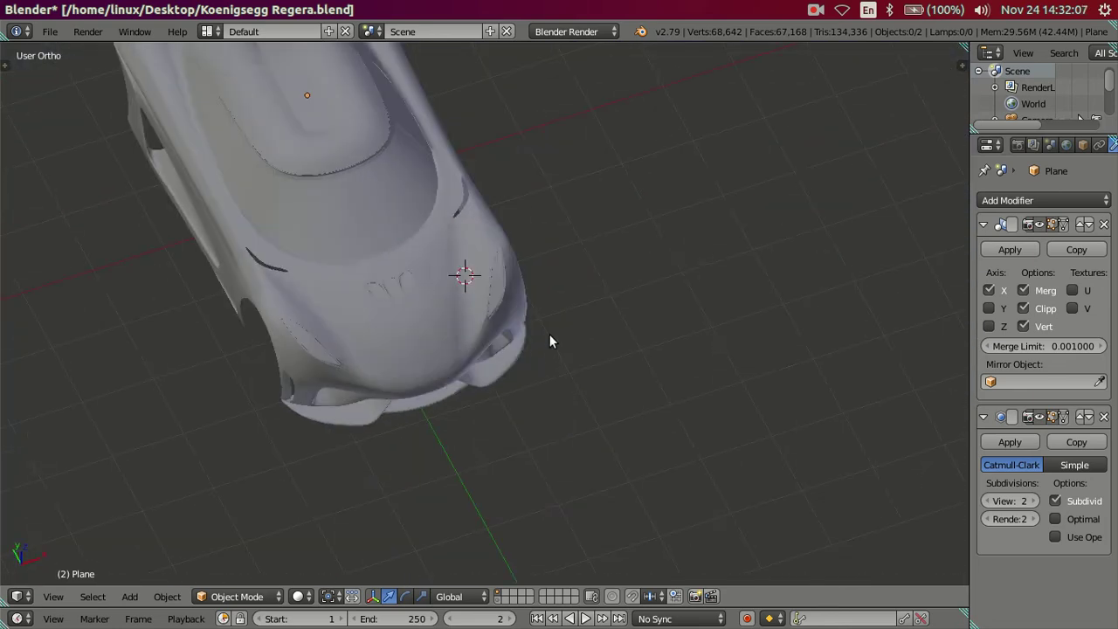
{"action": "scroll", "coordinate": [532, 358], "scroll_direction": "up", "scroll_amount": 2}
{"action": "scroll", "coordinate": [510, 377], "scroll_direction": "up", "scroll_amount": 2}
{"action": "scroll", "coordinate": [681, 419], "scroll_direction": "up", "scroll_amount": 3}
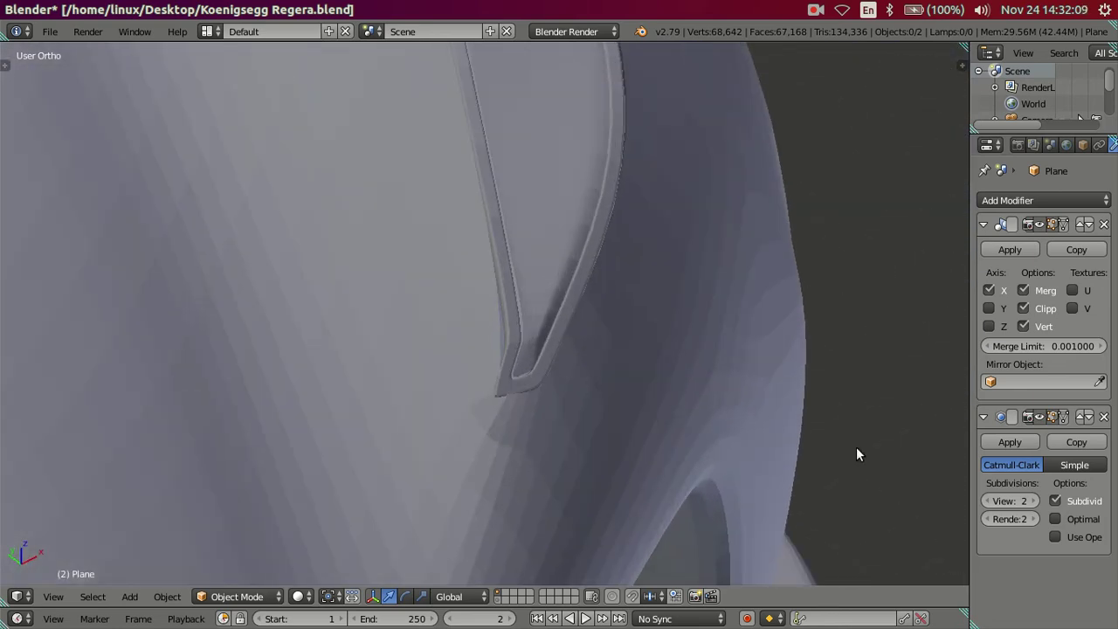
{"action": "left_click", "coordinate": [990, 506]}
{"action": "left_click", "coordinate": [989, 506]}
{"action": "scroll", "coordinate": [624, 350], "scroll_direction": "up", "scroll_amount": 2}
In Edit Mode at the vent's other corner, try an edge loop along the band and undo it
{"action": "key", "text": "Tab"}
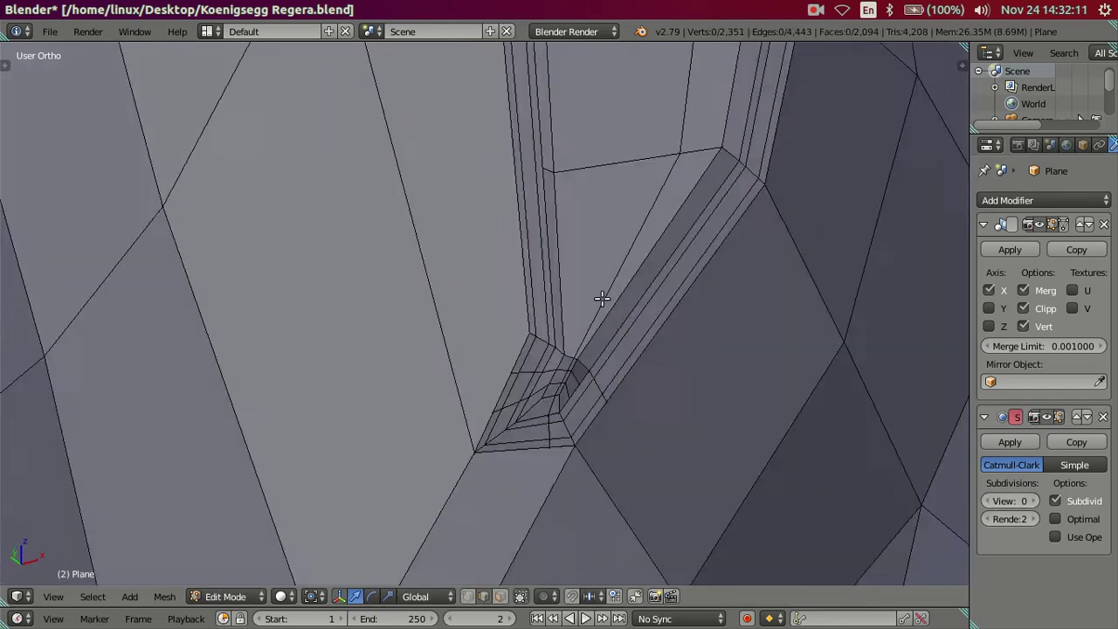
{"action": "scroll", "coordinate": [493, 280], "scroll_direction": "up", "scroll_amount": 3}
{"action": "middle_click_drag", "start_coordinate": [493, 280], "coordinate": [541, 349]}
{"action": "key", "text": "ctrl+r"}
{"action": "left_click", "coordinate": [548, 350]}
{"action": "right_click", "coordinate": [547, 351]}
{"action": "key", "text": "ctrl+z"}
{"action": "mouse_move", "coordinate": [604, 387]}
{"action": "middle_mouse_down"}
{"action": "mouse_move", "coordinate": [459, 424]}
{"action": "mouse_move", "coordinate": [431, 449]}
{"action": "mouse_move", "coordinate": [537, 416]}
{"action": "mouse_move", "coordinate": [509, 405]}
{"action": "mouse_move", "coordinate": [460, 425]}
{"action": "mouse_move", "coordinate": [481, 432]}
{"action": "mouse_move", "coordinate": [459, 451]}
{"action": "mouse_move", "coordinate": [452, 414]}
{"action": "mouse_move", "coordinate": [499, 434]}
{"action": "mouse_move", "coordinate": [459, 374]}
{"action": "middle_mouse_up"}
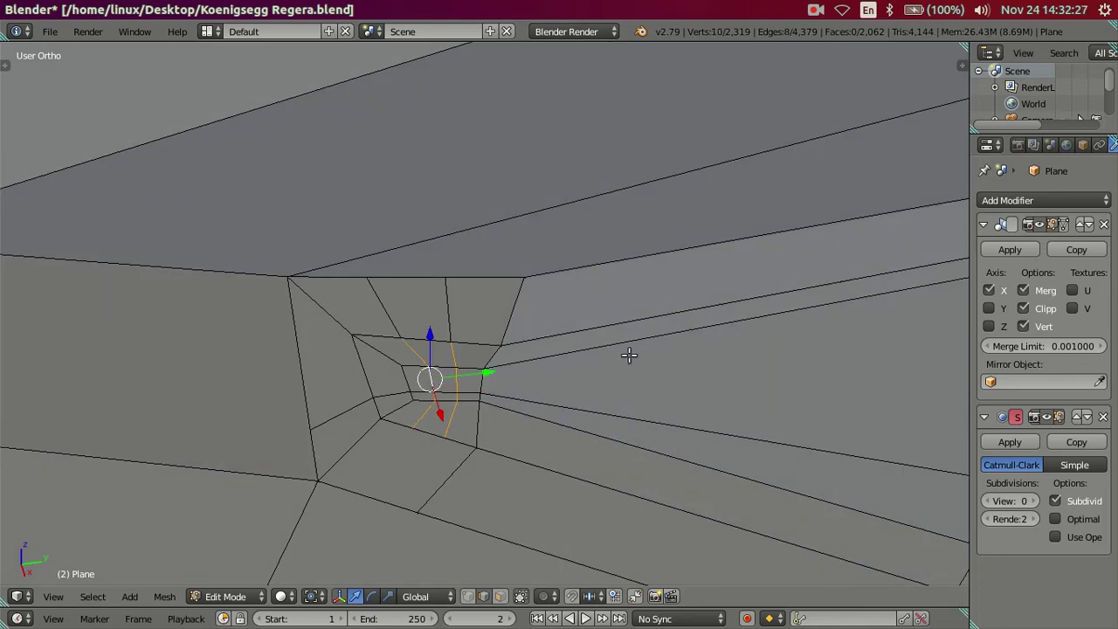
Dissolve the stray edges at the corner and move a vertex along Z
{"action": "key", "text": "x"}
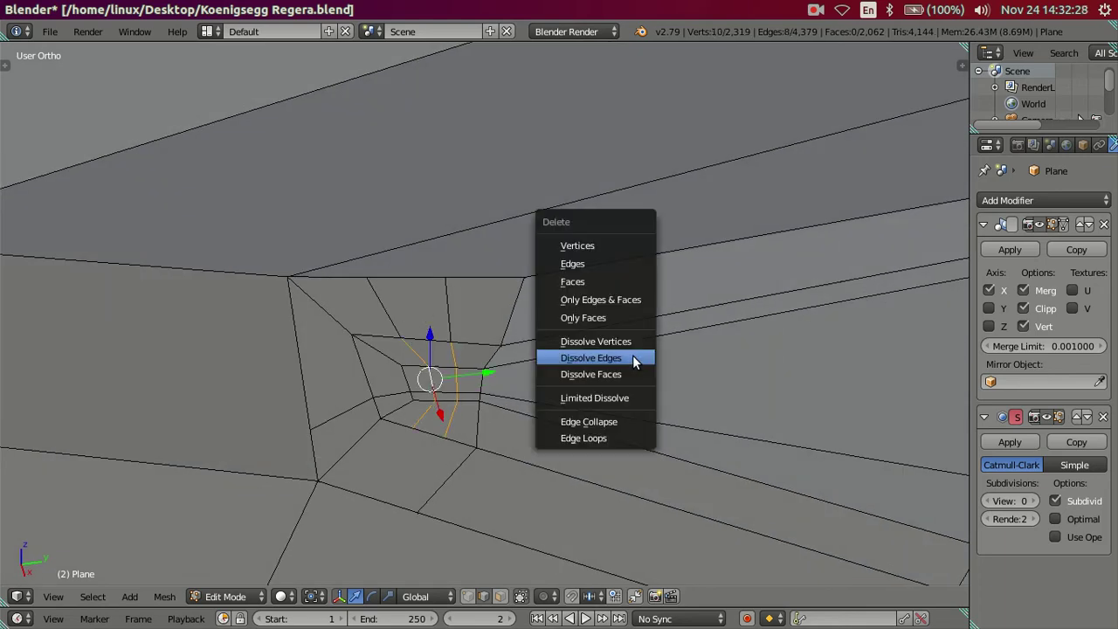
{"action": "left_click", "coordinate": [635, 364]}
{"action": "mouse_move", "coordinate": [604, 382]}
{"action": "middle_mouse_down"}
{"action": "mouse_move", "coordinate": [554, 367]}
{"action": "mouse_move", "coordinate": [412, 382]}
{"action": "mouse_move", "coordinate": [437, 404]}
{"action": "mouse_move", "coordinate": [414, 428]}
{"action": "middle_mouse_up"}
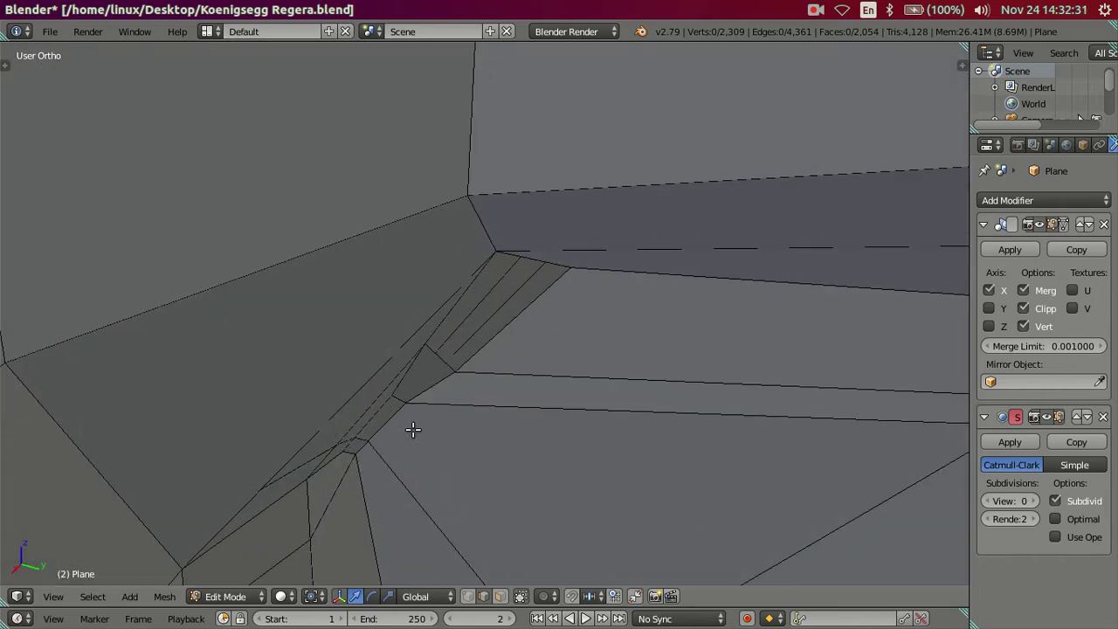
{"action": "left_click_drag", "start_coordinate": [379, 390], "coordinate": [404, 417]}
{"action": "mouse_move", "coordinate": [405, 375]}
{"action": "middle_mouse_down"}
{"action": "mouse_move", "coordinate": [424, 407]}
{"action": "mouse_move", "coordinate": [644, 449]}
{"action": "mouse_move", "coordinate": [606, 446]}
{"action": "mouse_move", "coordinate": [608, 459]}
{"action": "mouse_move", "coordinate": [664, 449]}
{"action": "mouse_move", "coordinate": [644, 432]}
{"action": "mouse_move", "coordinate": [606, 451]}
{"action": "mouse_move", "coordinate": [641, 464]}
{"action": "mouse_move", "coordinate": [623, 457]}
{"action": "mouse_move", "coordinate": [637, 467]}
{"action": "mouse_move", "coordinate": [551, 326]}
{"action": "mouse_move", "coordinate": [516, 405]}
{"action": "mouse_move", "coordinate": [502, 345]}
{"action": "middle_mouse_up"}
{"action": "key", "text": "a"}
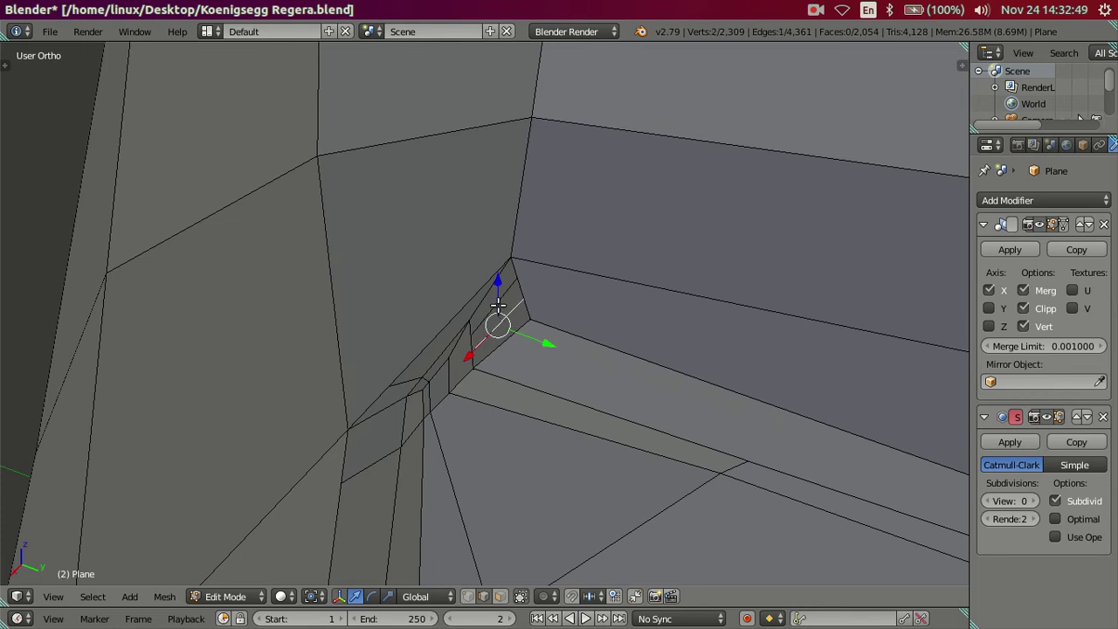
Dissolve more stray edges at the corner, cancelling an attempted Z move
{"action": "key", "text": "x"}
{"action": "left_click", "coordinate": [552, 302]}
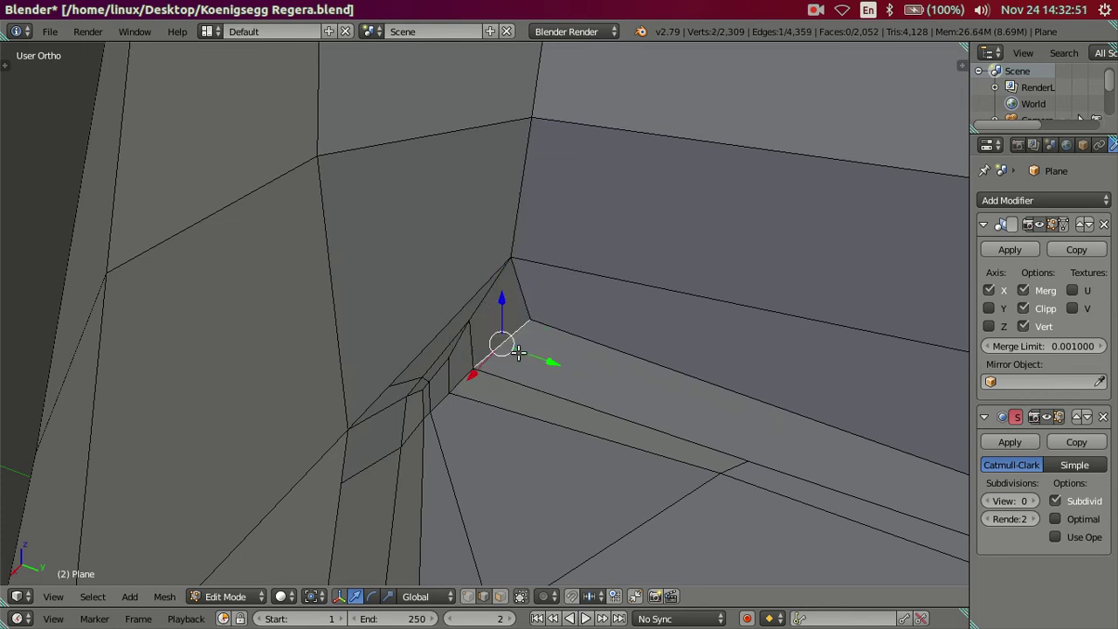
{"action": "middle_click_drag", "start_coordinate": [518, 352], "coordinate": [506, 319]}
{"action": "key", "text": "g"}
{"action": "key", "text": "z"}
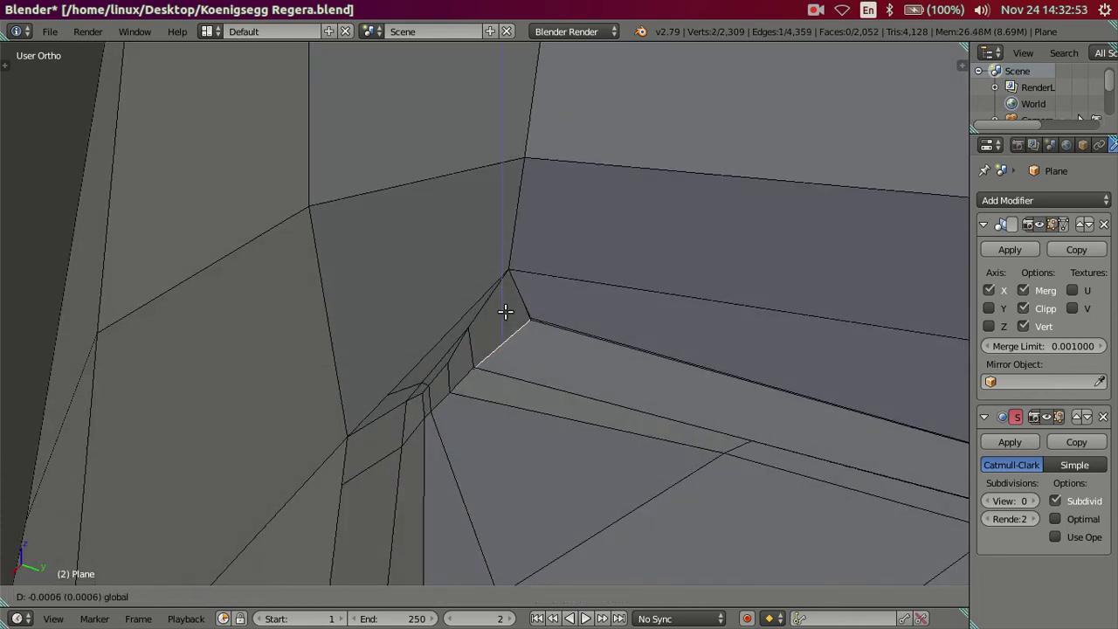
{"action": "right_click", "coordinate": [545, 277]}
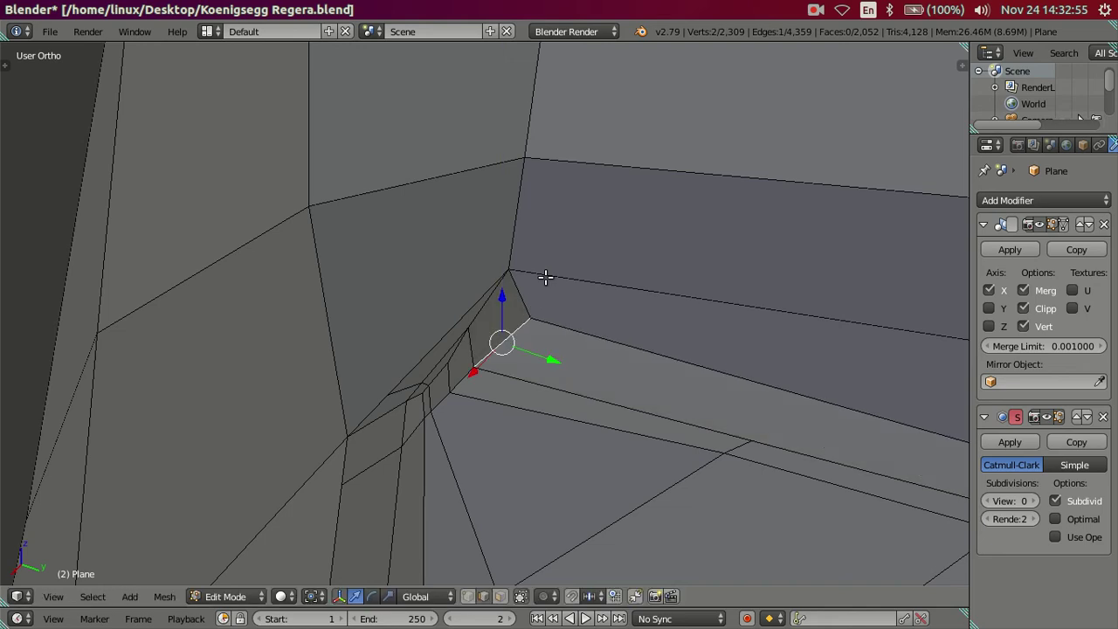
Check the corner smoothed at subdivision level 2, then resume editing with subdivision off
{"action": "scroll", "coordinate": [588, 382], "scroll_direction": "down", "scroll_amount": 2}
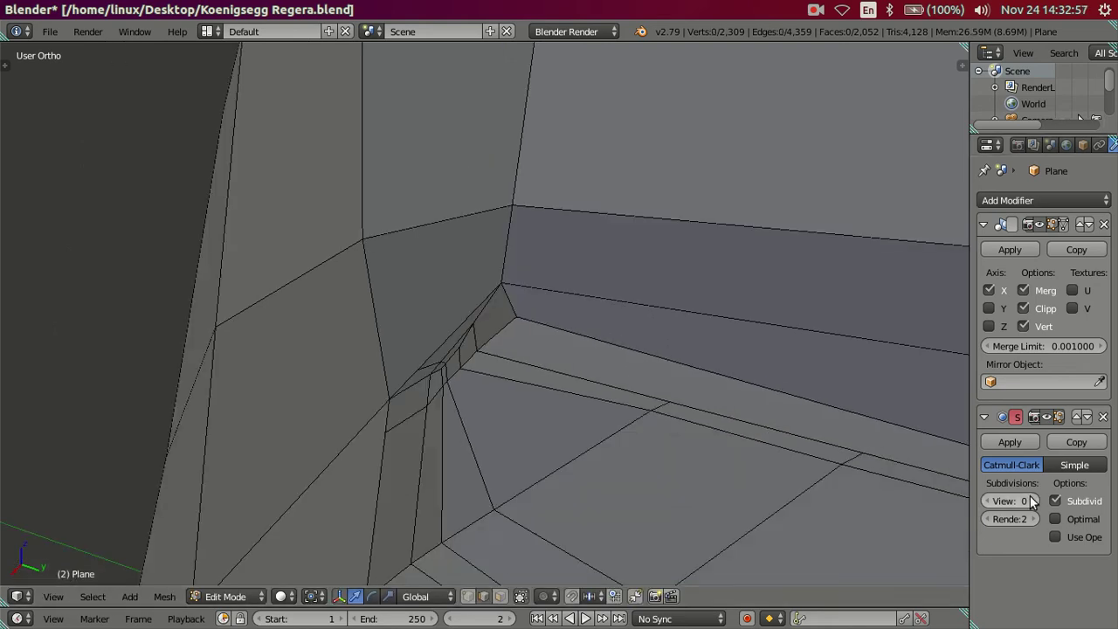
{"action": "left_click", "coordinate": [1034, 505]}
{"action": "left_click", "coordinate": [1035, 505]}
{"action": "key", "text": "Tab"}
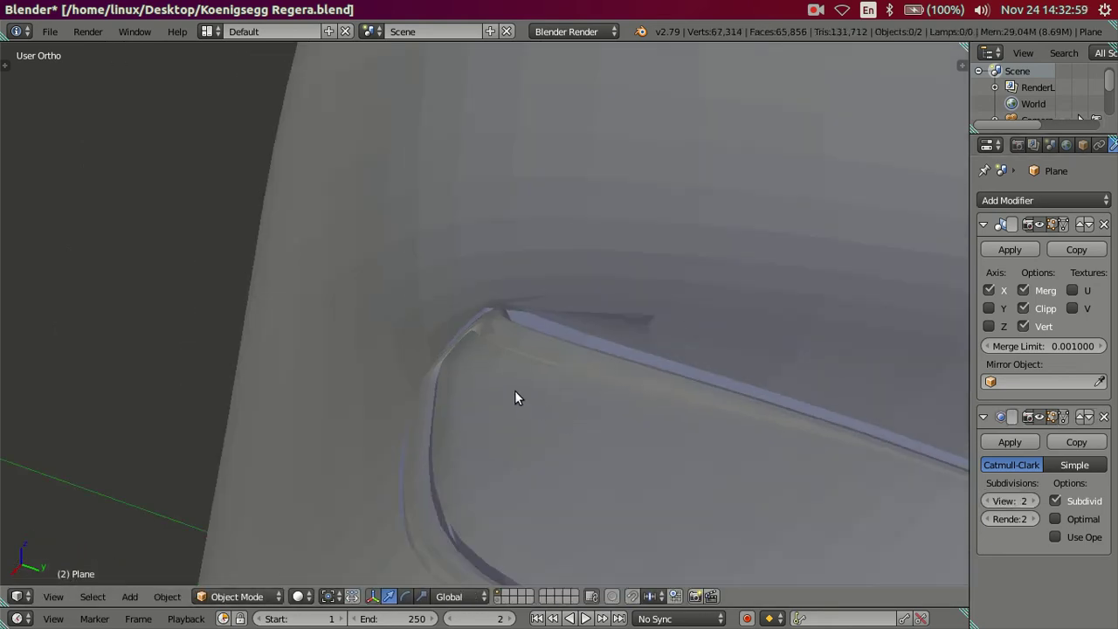
{"action": "scroll", "coordinate": [524, 419], "scroll_direction": "up", "scroll_amount": 2}
{"action": "mouse_move", "coordinate": [546, 465]}
{"action": "middle_mouse_down"}
{"action": "mouse_move", "coordinate": [565, 499]}
{"action": "mouse_move", "coordinate": [567, 407]}
{"action": "mouse_move", "coordinate": [530, 408]}
{"action": "mouse_move", "coordinate": [607, 431]}
{"action": "mouse_move", "coordinate": [544, 414]}
{"action": "middle_mouse_up"}
{"action": "key", "text": "Tab"}
{"action": "scroll", "coordinate": [512, 407], "scroll_direction": "up", "scroll_amount": 2}
{"action": "scroll", "coordinate": [456, 360], "scroll_direction": "up", "scroll_amount": 1}
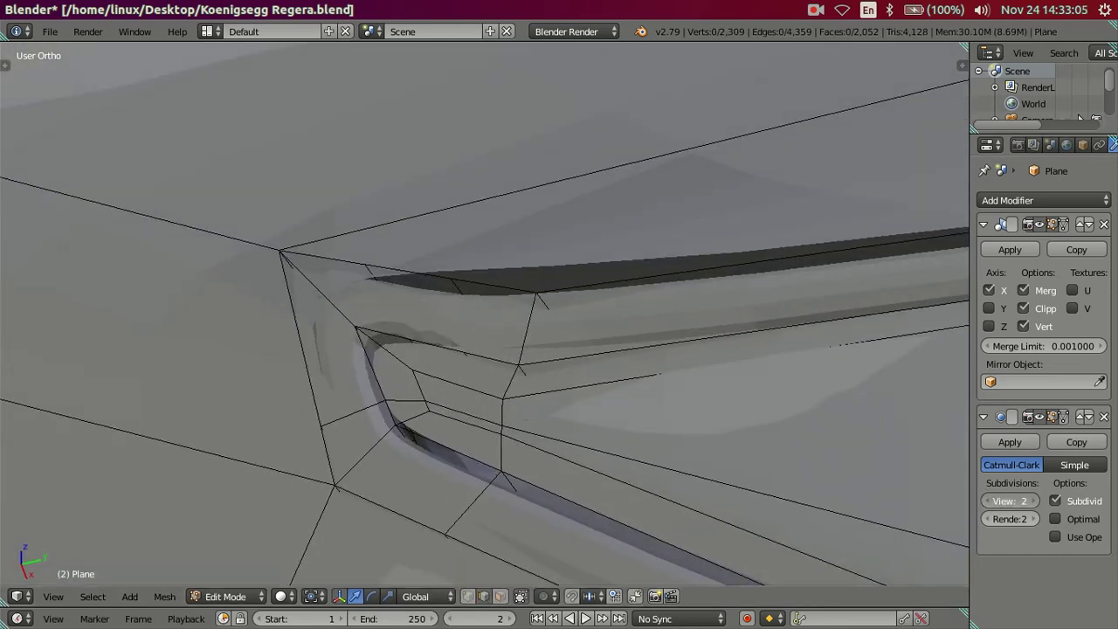
{"action": "left_click_drag", "start_coordinate": [1010, 500], "coordinate": [983, 500]}
{"action": "key", "text": "ctrl+r"}
Cut two loops near the vent corner, then trial further loop cuts without committing
{"action": "left_click", "coordinate": [444, 382]}
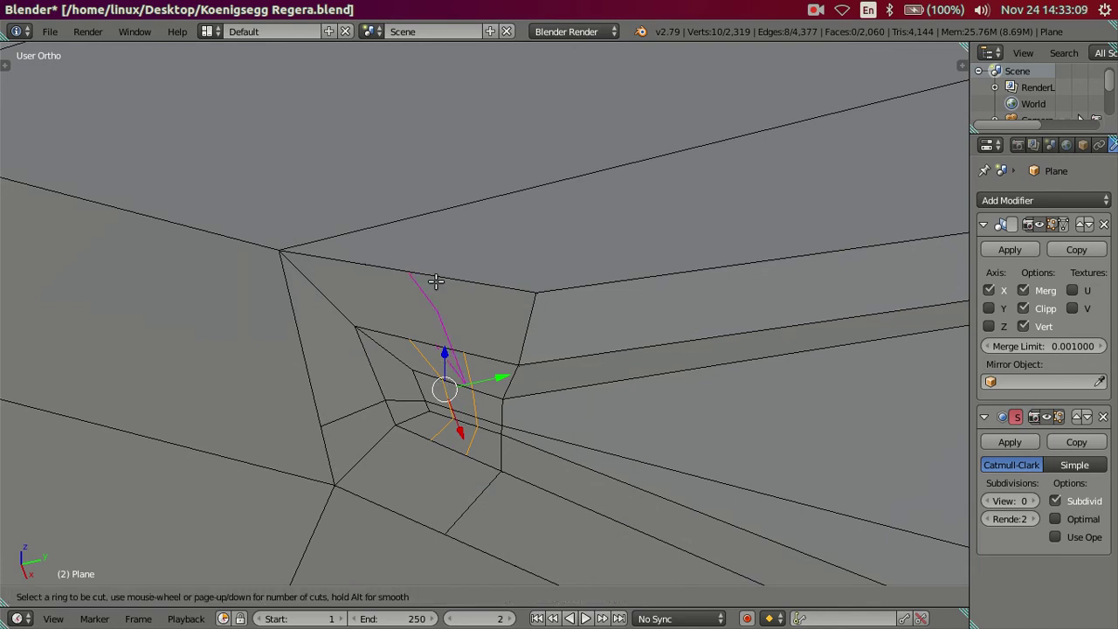
{"action": "key", "text": "Escape"}
{"action": "mouse_move", "coordinate": [437, 277]}
{"action": "middle_mouse_down"}
{"action": "mouse_move", "coordinate": [504, 322]}
{"action": "mouse_move", "coordinate": [429, 387]}
{"action": "middle_mouse_up"}
{"action": "key", "text": "ctrl+r"}
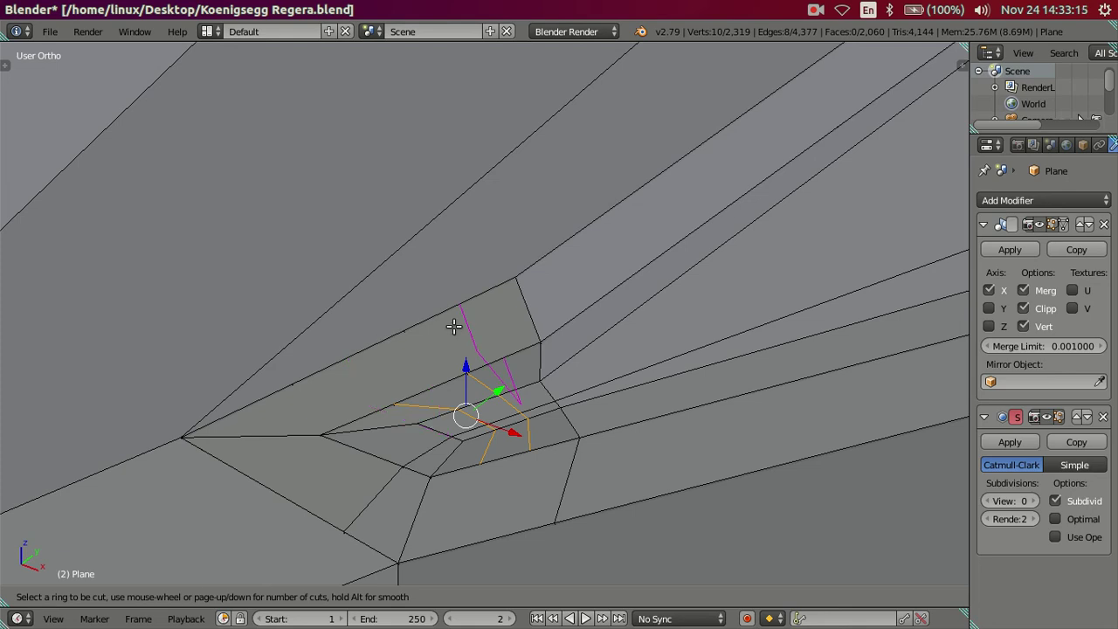
{"action": "key", "text": "Escape"}
{"action": "mouse_move", "coordinate": [529, 355]}
{"action": "middle_mouse_down"}
{"action": "mouse_move", "coordinate": [588, 295]}
{"action": "mouse_move", "coordinate": [515, 355]}
{"action": "mouse_move", "coordinate": [514, 388]}
{"action": "middle_mouse_up"}
{"action": "key", "text": "a"}
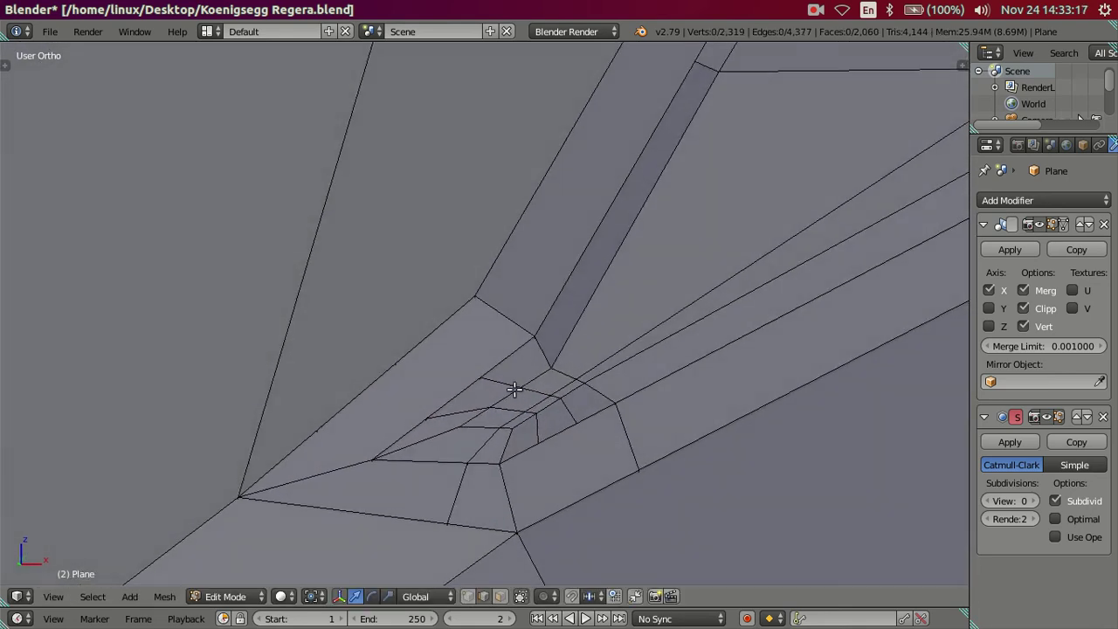
{"action": "key", "text": "ctrl+r"}
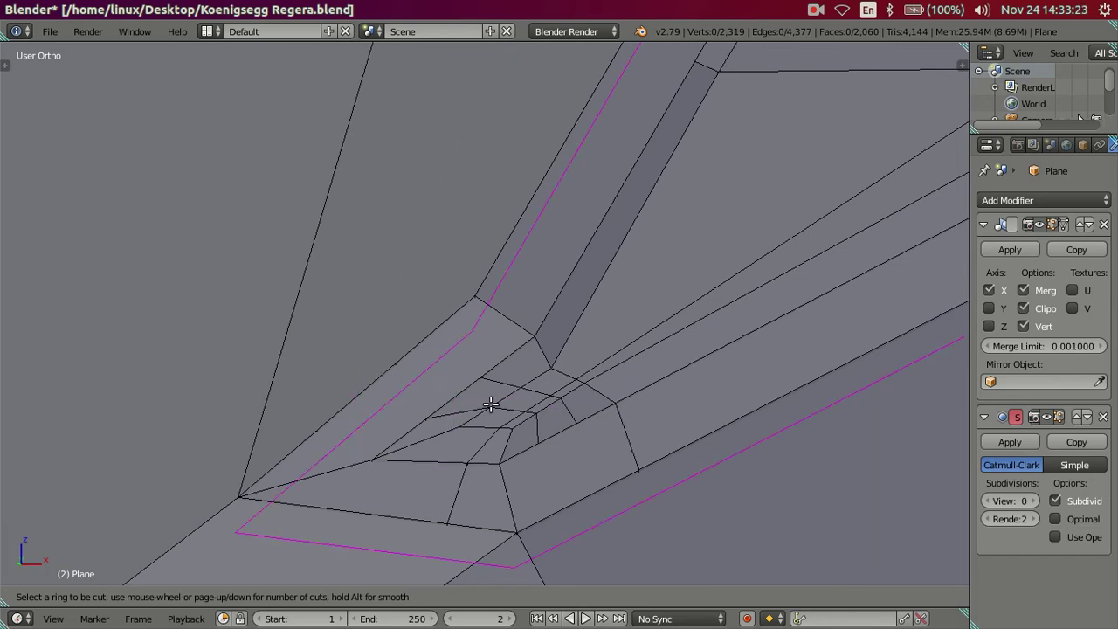
{"action": "key", "text": "Escape"}
Dissolve the unwanted edge loops at the trim piece's tip
{"action": "middle_click_drag", "start_coordinate": [515, 412], "coordinate": [490, 419]}
{"action": "mouse_move", "coordinate": [595, 481]}
{"action": "middle_mouse_down"}
{"action": "mouse_move", "coordinate": [534, 392]}
{"action": "mouse_move", "coordinate": [472, 350]}
{"action": "mouse_move", "coordinate": [412, 333]}
{"action": "mouse_move", "coordinate": [513, 523]}
{"action": "middle_mouse_up"}
{"action": "key", "text": "a"}
{"action": "key", "text": "a"}
{"action": "key", "text": "a"}
{"action": "mouse_move", "coordinate": [567, 464]}
{"action": "middle_mouse_down"}
{"action": "mouse_move", "coordinate": [616, 362]}
{"action": "mouse_move", "coordinate": [851, 414]}
{"action": "mouse_move", "coordinate": [876, 434]}
{"action": "mouse_move", "coordinate": [391, 393]}
{"action": "middle_mouse_up"}
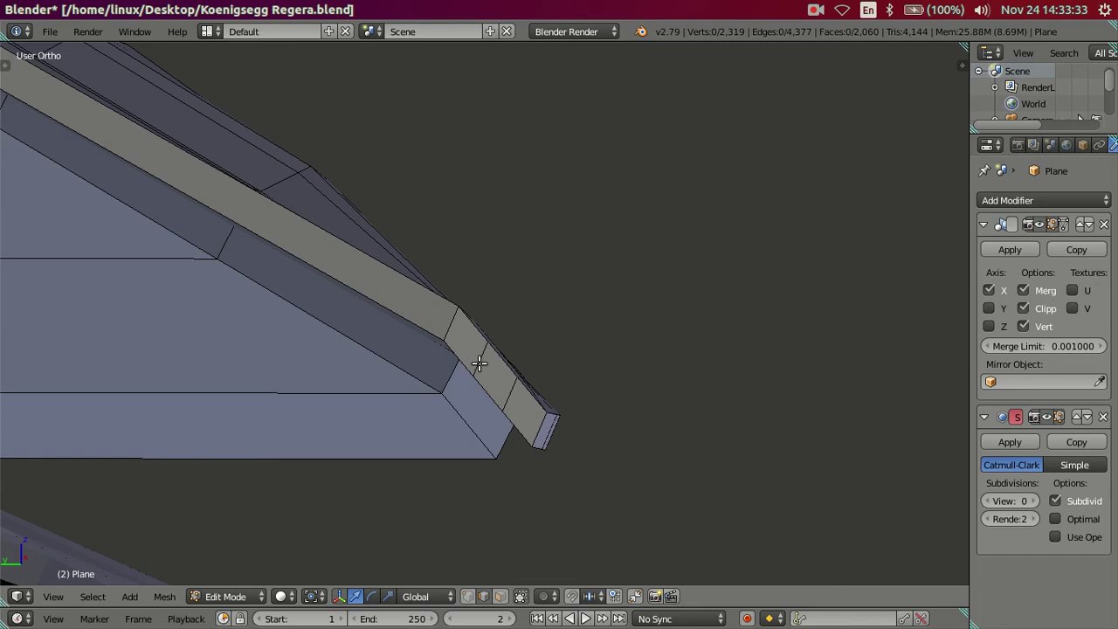
{"action": "key", "text": "x"}
{"action": "left_click", "coordinate": [655, 462]}
Add two loop cuts near the tip of the trim piece
{"action": "mouse_move", "coordinate": [579, 419]}
{"action": "middle_mouse_down"}
{"action": "mouse_move", "coordinate": [469, 445]}
{"action": "mouse_move", "coordinate": [437, 321]}
{"action": "middle_mouse_up"}
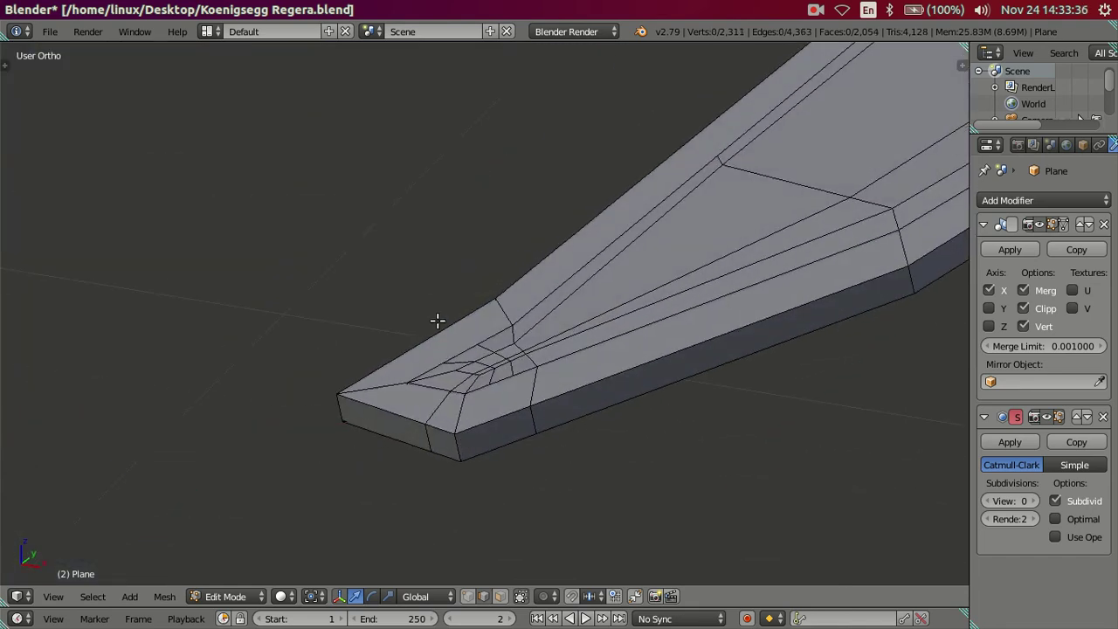
{"action": "key", "text": "ctrl+r"}
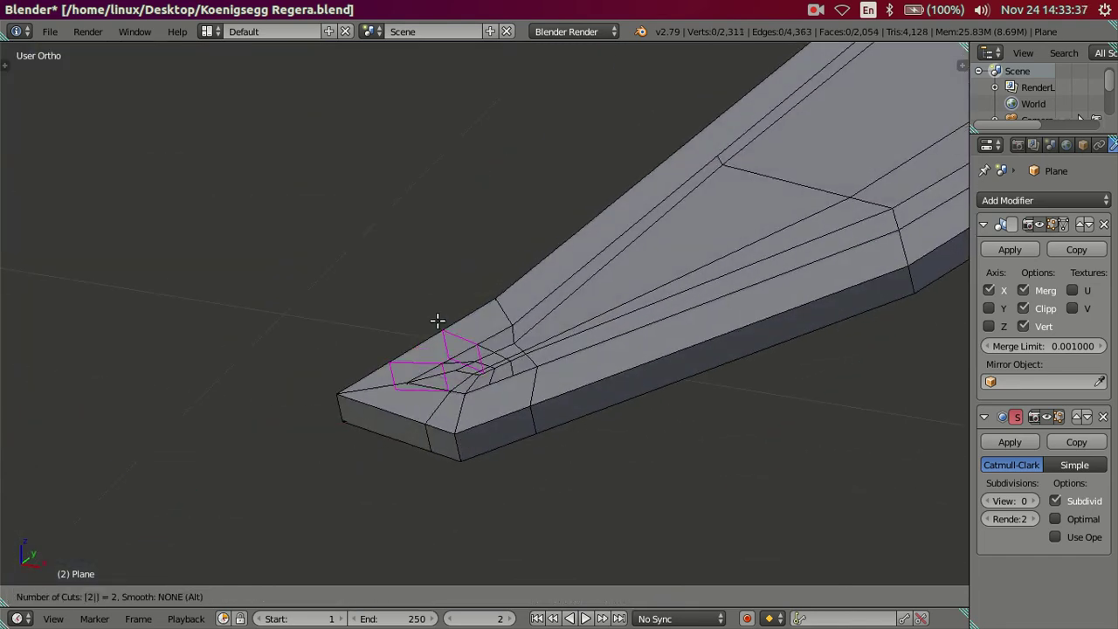
{"action": "left_click", "coordinate": [436, 321]}
{"action": "right_click", "coordinate": [436, 321]}
Try five loop cuts across the slot, then dissolve them again
{"action": "mouse_move", "coordinate": [533, 406]}
{"action": "middle_mouse_down"}
{"action": "mouse_move", "coordinate": [544, 463]}
{"action": "mouse_move", "coordinate": [524, 416]}
{"action": "mouse_move", "coordinate": [656, 294]}
{"action": "mouse_move", "coordinate": [465, 421]}
{"action": "mouse_move", "coordinate": [649, 434]}
{"action": "mouse_move", "coordinate": [519, 376]}
{"action": "mouse_move", "coordinate": [632, 373]}
{"action": "mouse_move", "coordinate": [579, 389]}
{"action": "mouse_move", "coordinate": [503, 294]}
{"action": "mouse_move", "coordinate": [395, 379]}
{"action": "middle_mouse_up"}
{"action": "key", "text": "alt+h"}
{"action": "key", "text": "a"}
{"action": "scroll", "coordinate": [573, 364], "scroll_direction": "up", "scroll_amount": 4}
{"action": "key", "text": "ctrl+r"}
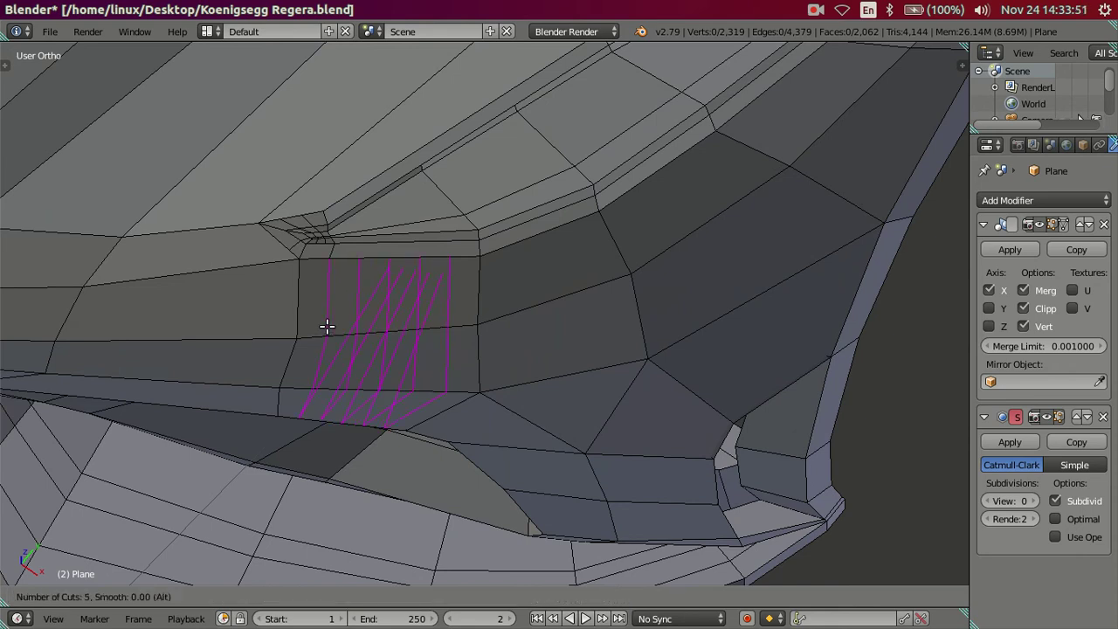
{"action": "left_click", "coordinate": [326, 327]}
{"action": "right_click", "coordinate": [327, 326]}
{"action": "key", "text": "x"}
{"action": "left_click", "coordinate": [370, 316]}
Test three loop cuts across the trim, then undo them
{"action": "mouse_move", "coordinate": [370, 314]}
{"action": "middle_mouse_down"}
{"action": "mouse_move", "coordinate": [411, 280]}
{"action": "mouse_move", "coordinate": [601, 376]}
{"action": "mouse_move", "coordinate": [340, 163]}
{"action": "mouse_move", "coordinate": [551, 365]}
{"action": "mouse_move", "coordinate": [487, 365]}
{"action": "middle_mouse_up"}
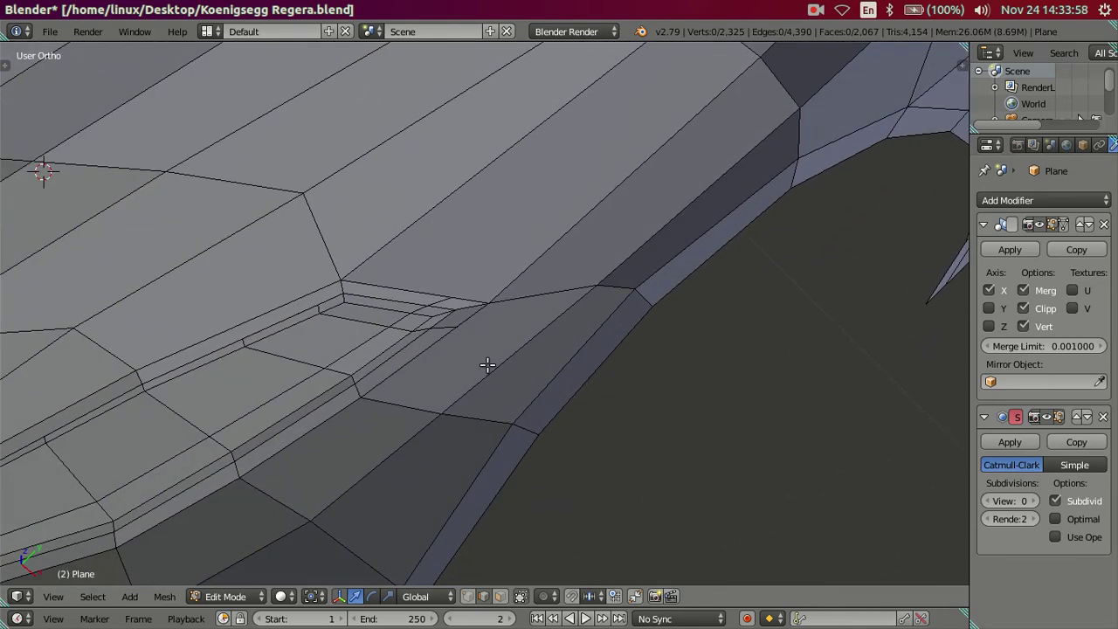
{"action": "key", "text": "ctrl+r"}
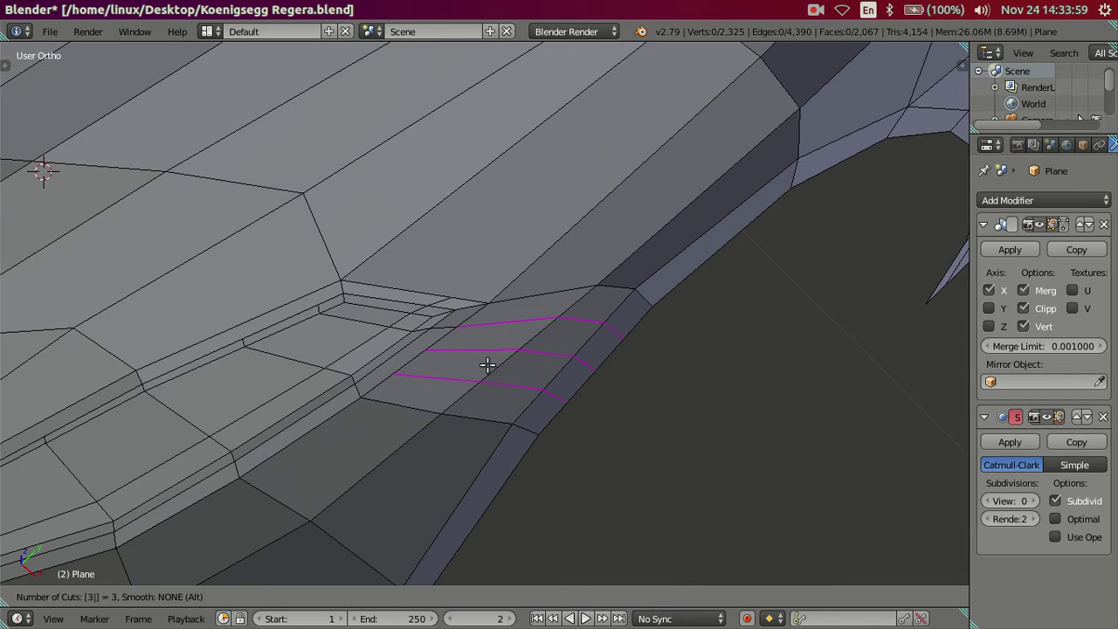
{"action": "left_click", "coordinate": [487, 365]}
{"action": "right_click", "coordinate": [487, 365]}
{"action": "key", "text": "ctrl+z"}
{"action": "mouse_move", "coordinate": [594, 367]}
{"action": "middle_mouse_down"}
{"action": "mouse_move", "coordinate": [491, 457]}
{"action": "mouse_move", "coordinate": [469, 413]}
{"action": "mouse_move", "coordinate": [481, 380]}
{"action": "mouse_move", "coordinate": [559, 303]}
{"action": "middle_mouse_up"}
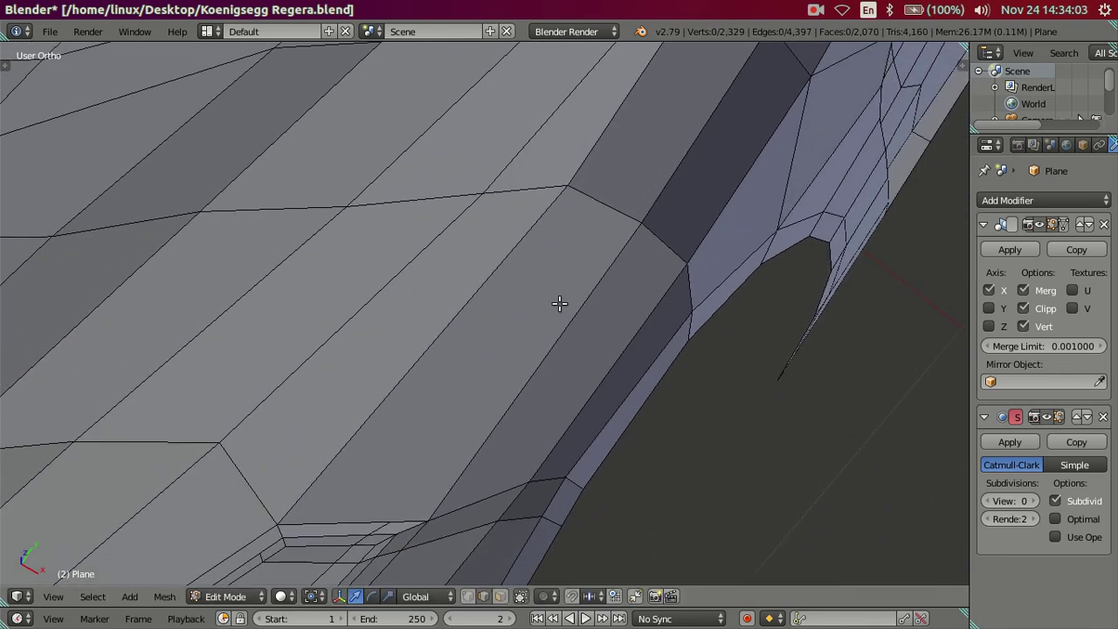
Add loop cuts along the vent edge, then dissolve them again
{"action": "key", "text": "ctrl+r"}
{"action": "scroll", "coordinate": [609, 212], "scroll_direction": "up", "scroll_amount": 1}
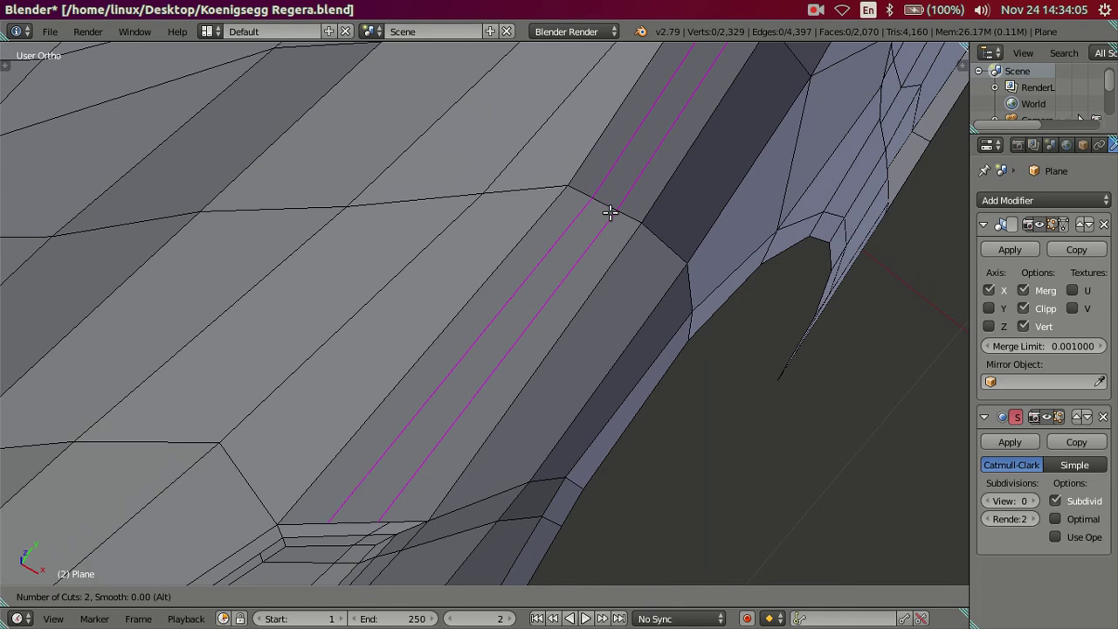
{"action": "left_click", "coordinate": [609, 212]}
{"action": "right_click", "coordinate": [609, 212]}
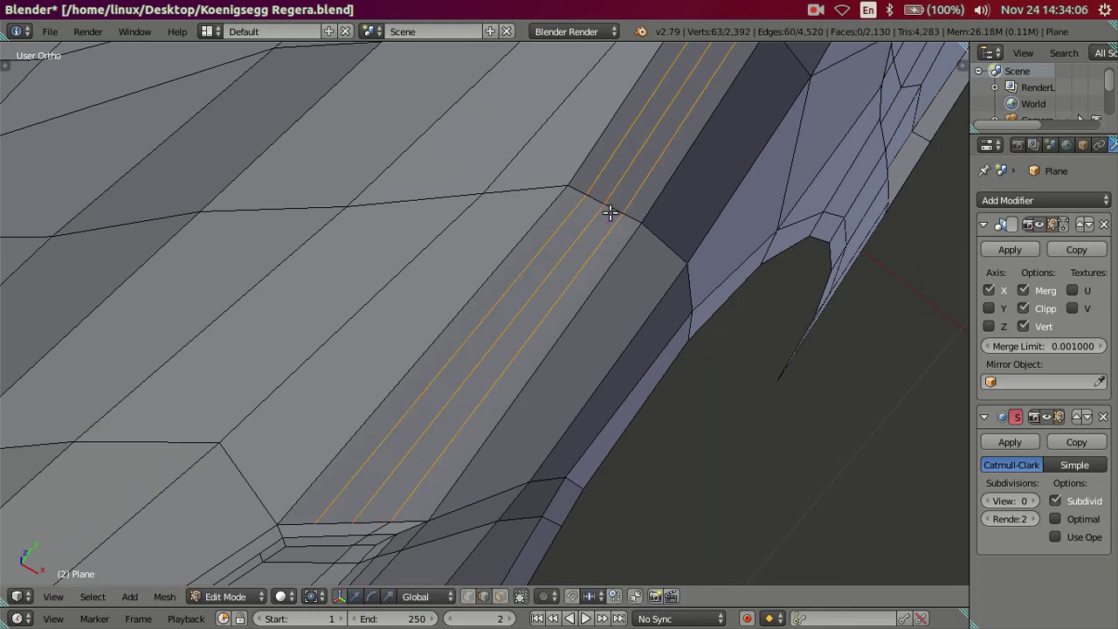
{"action": "key", "text": "x"}
{"action": "left_click", "coordinate": [629, 286]}
{"action": "scroll", "coordinate": [606, 303], "scroll_direction": "down", "scroll_amount": 4}
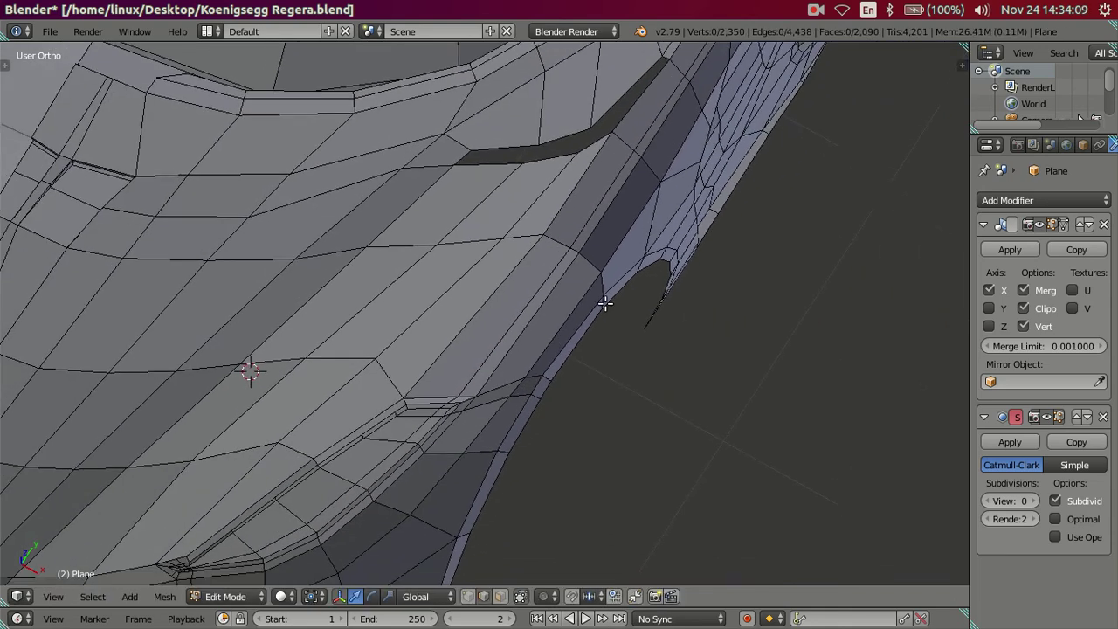
Add a single edge loop on the vent's thin rim strip after cancelling trial cuts
{"action": "mouse_move", "coordinate": [605, 303]}
{"action": "middle_mouse_down"}
{"action": "mouse_move", "coordinate": [421, 405]}
{"action": "mouse_move", "coordinate": [438, 370]}
{"action": "middle_mouse_up"}
{"action": "key", "text": "ctrl+r"}
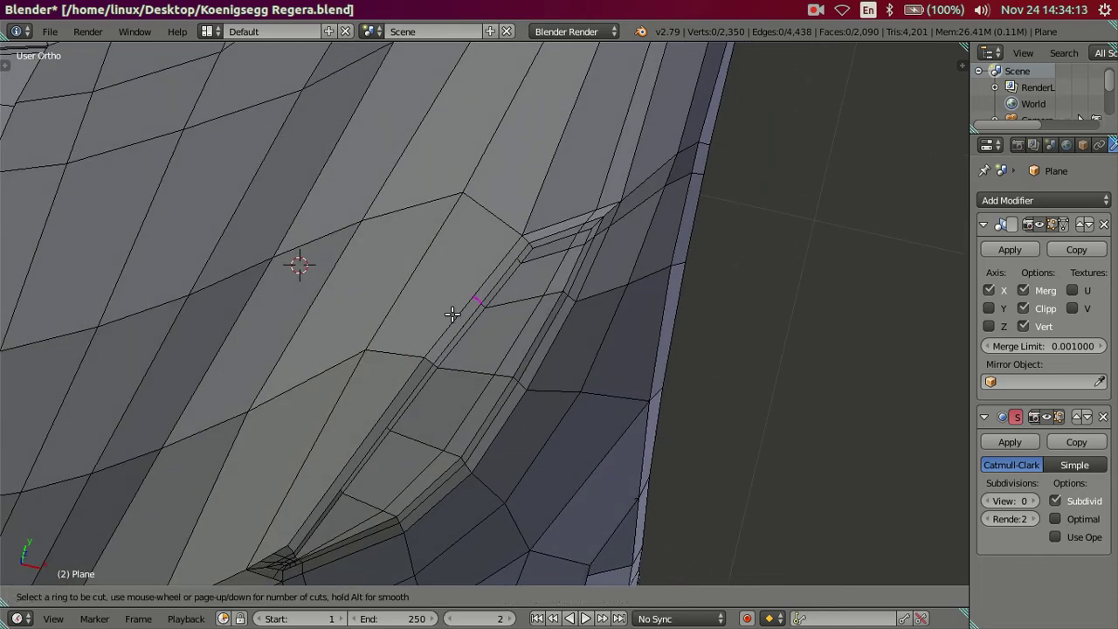
{"action": "left_click", "coordinate": [451, 315]}
{"action": "right_click", "coordinate": [461, 324]}
{"action": "mouse_move", "coordinate": [461, 324]}
{"action": "middle_mouse_down"}
{"action": "mouse_move", "coordinate": [524, 331]}
{"action": "mouse_move", "coordinate": [561, 358]}
{"action": "mouse_move", "coordinate": [451, 350]}
{"action": "mouse_move", "coordinate": [372, 407]}
{"action": "mouse_move", "coordinate": [381, 382]}
{"action": "mouse_move", "coordinate": [492, 307]}
{"action": "middle_mouse_up"}
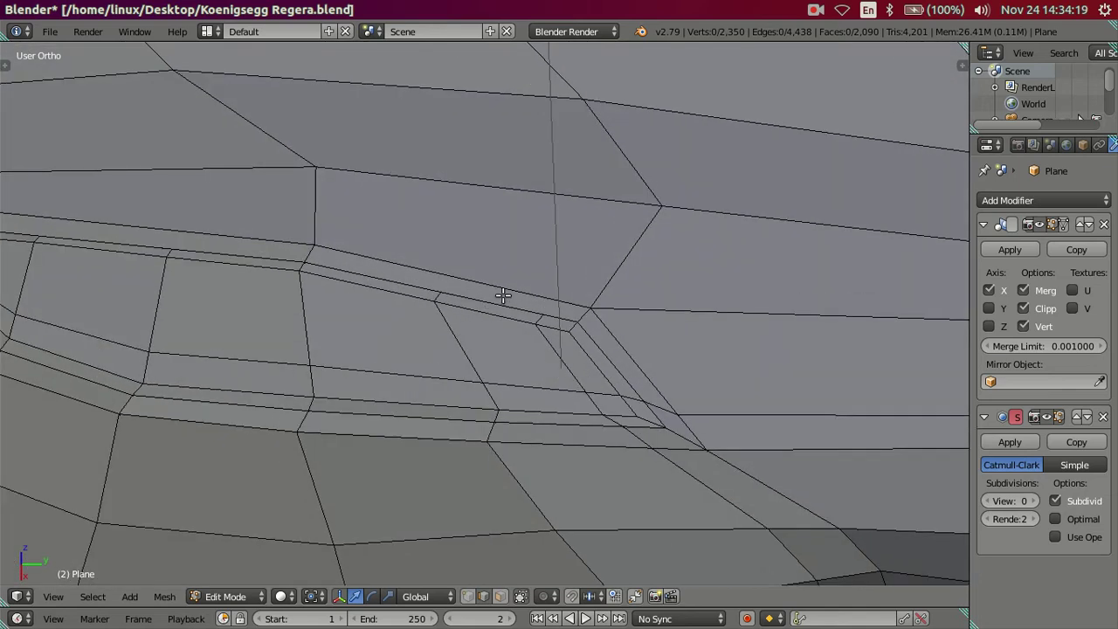
{"action": "key", "text": "ctrl+r"}
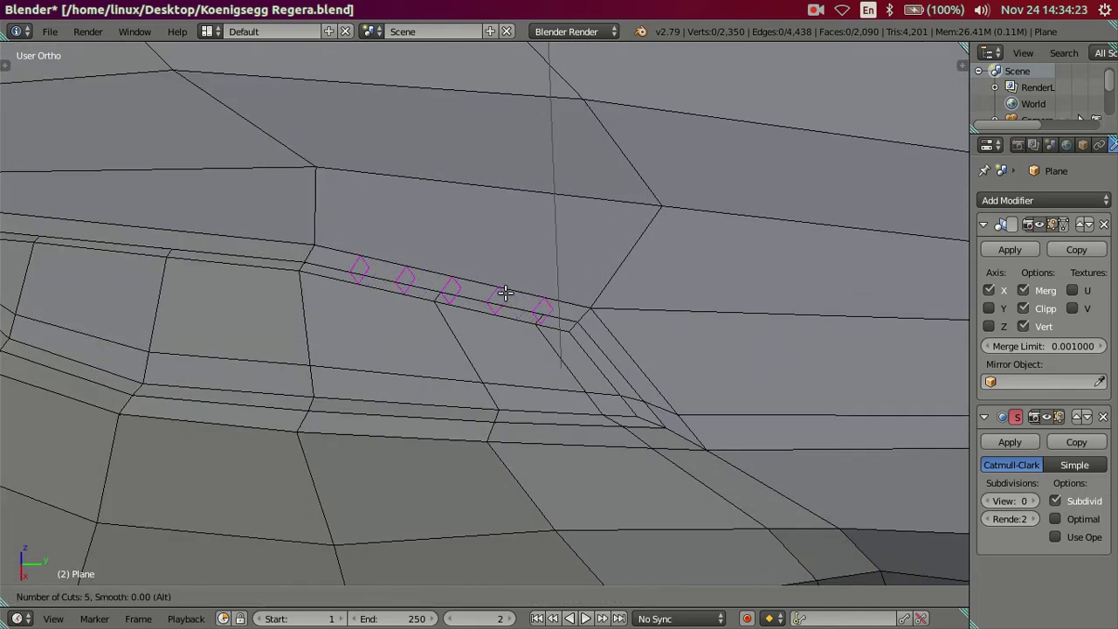
{"action": "key", "text": "Escape"}
{"action": "mouse_move", "coordinate": [519, 370]}
{"action": "middle_mouse_down"}
{"action": "mouse_move", "coordinate": [649, 375]}
{"action": "mouse_move", "coordinate": [693, 365]}
{"action": "mouse_move", "coordinate": [695, 330]}
{"action": "mouse_move", "coordinate": [710, 366]}
{"action": "mouse_move", "coordinate": [506, 411]}
{"action": "mouse_move", "coordinate": [693, 268]}
{"action": "mouse_move", "coordinate": [549, 342]}
{"action": "mouse_move", "coordinate": [585, 349]}
{"action": "mouse_move", "coordinate": [559, 327]}
{"action": "mouse_move", "coordinate": [542, 353]}
{"action": "middle_mouse_up"}
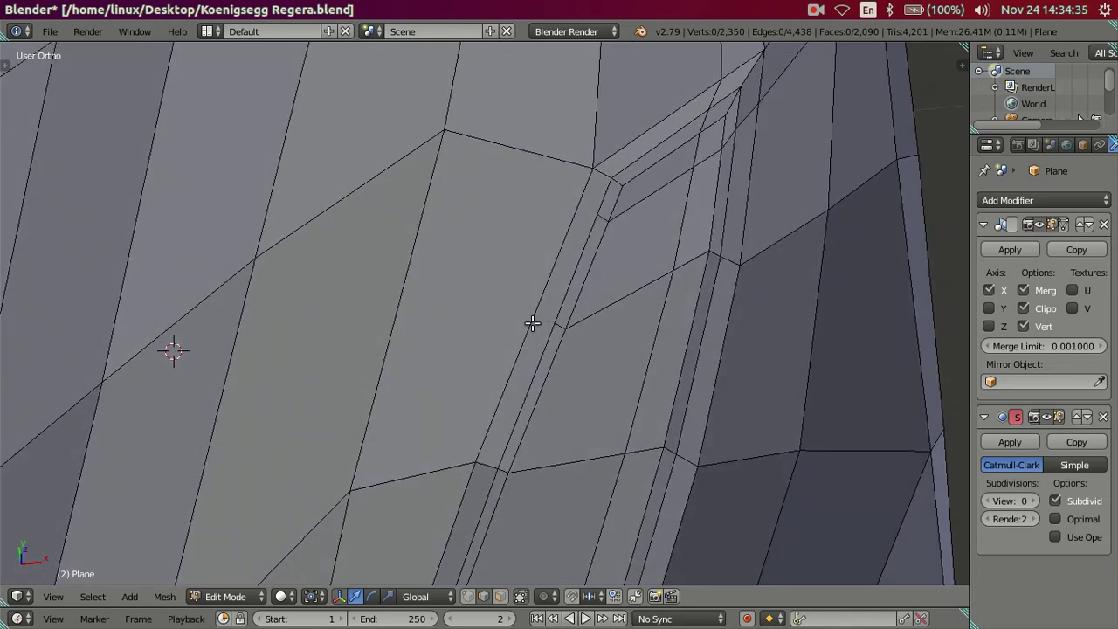
{"action": "key", "text": "ctrl+r"}
{"action": "left_click", "coordinate": [532, 324]}
Try three loops across the rim strip and dissolve them, then commit another rim loop
{"action": "key", "text": "ctrl+r"}
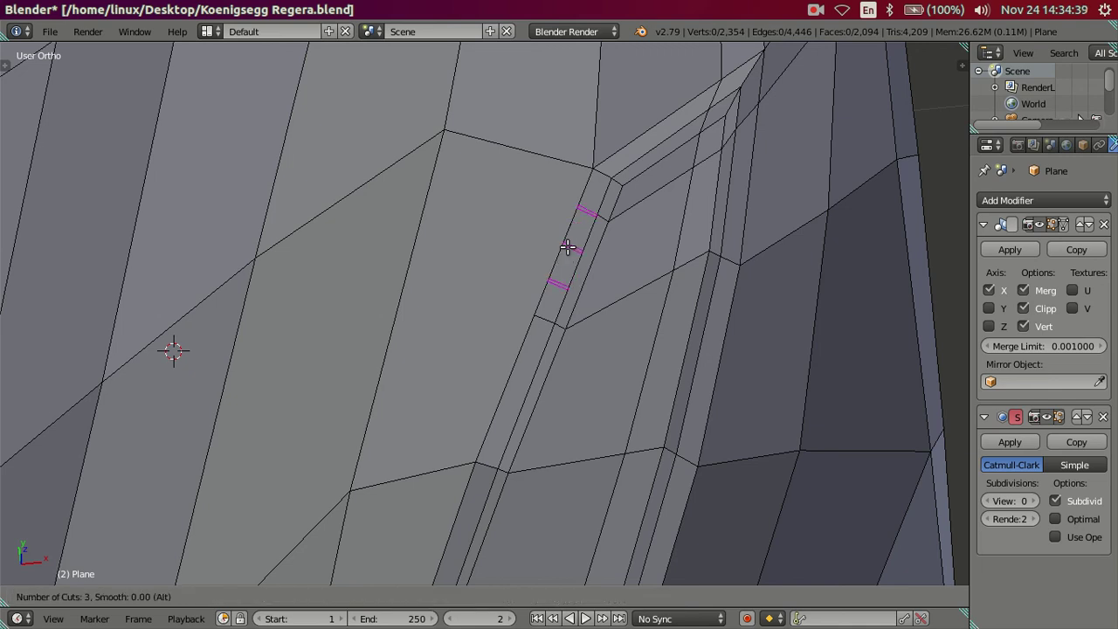
{"action": "left_click", "coordinate": [568, 247]}
{"action": "key", "text": "x"}
{"action": "left_click", "coordinate": [686, 252]}
{"action": "mouse_move", "coordinate": [687, 253]}
{"action": "middle_mouse_down"}
{"action": "mouse_move", "coordinate": [699, 285]}
{"action": "mouse_move", "coordinate": [669, 326]}
{"action": "mouse_move", "coordinate": [357, 250]}
{"action": "mouse_move", "coordinate": [428, 229]}
{"action": "mouse_move", "coordinate": [398, 363]}
{"action": "mouse_move", "coordinate": [413, 365]}
{"action": "mouse_move", "coordinate": [443, 324]}
{"action": "mouse_move", "coordinate": [507, 309]}
{"action": "mouse_move", "coordinate": [541, 358]}
{"action": "mouse_move", "coordinate": [559, 329]}
{"action": "mouse_move", "coordinate": [616, 366]}
{"action": "mouse_move", "coordinate": [644, 296]}
{"action": "mouse_move", "coordinate": [582, 285]}
{"action": "mouse_move", "coordinate": [553, 317]}
{"action": "mouse_move", "coordinate": [846, 469]}
{"action": "middle_mouse_up"}
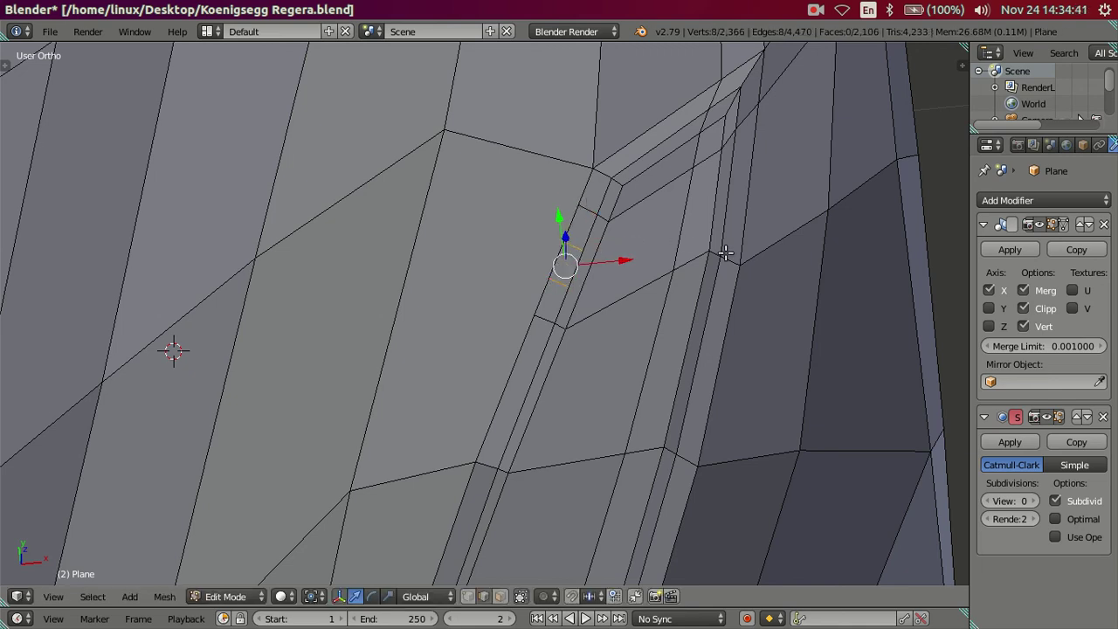
{"action": "key", "text": "ctrl+r"}
{"action": "left_click", "coordinate": [400, 342]}
Set the Subdivision Surface viewport level to 2 and view the smoothed body in Object Mode
{"action": "left_click", "coordinate": [1034, 500]}
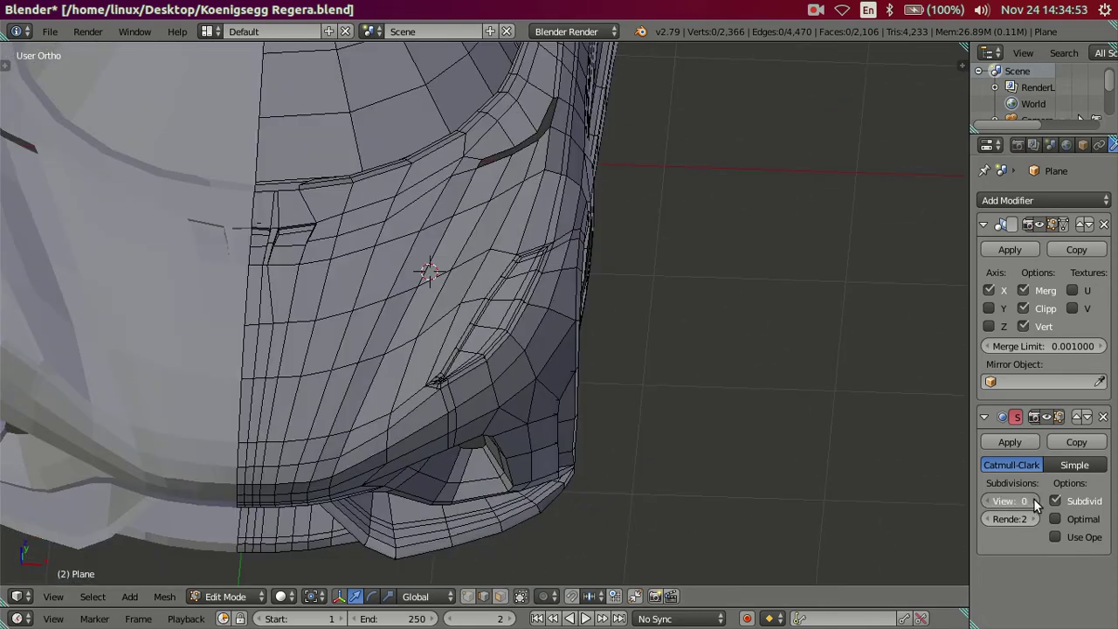
{"action": "left_click", "coordinate": [1033, 501]}
{"action": "key", "text": "Tab"}
{"action": "mouse_move", "coordinate": [611, 349]}
{"action": "middle_mouse_down"}
{"action": "mouse_move", "coordinate": [570, 375]}
{"action": "mouse_move", "coordinate": [532, 364]}
{"action": "mouse_move", "coordinate": [506, 375]}
{"action": "mouse_move", "coordinate": [544, 387]}
{"action": "middle_mouse_up"}
{"action": "scroll", "coordinate": [464, 409], "scroll_direction": "up", "scroll_amount": 2}
Add two holding loops along the side scoop's edge
{"action": "key", "text": "Tab"}
{"action": "middle_click_drag", "start_coordinate": [462, 408], "coordinate": [616, 344]}
{"action": "scroll", "coordinate": [615, 343], "scroll_direction": "up", "scroll_amount": 2}
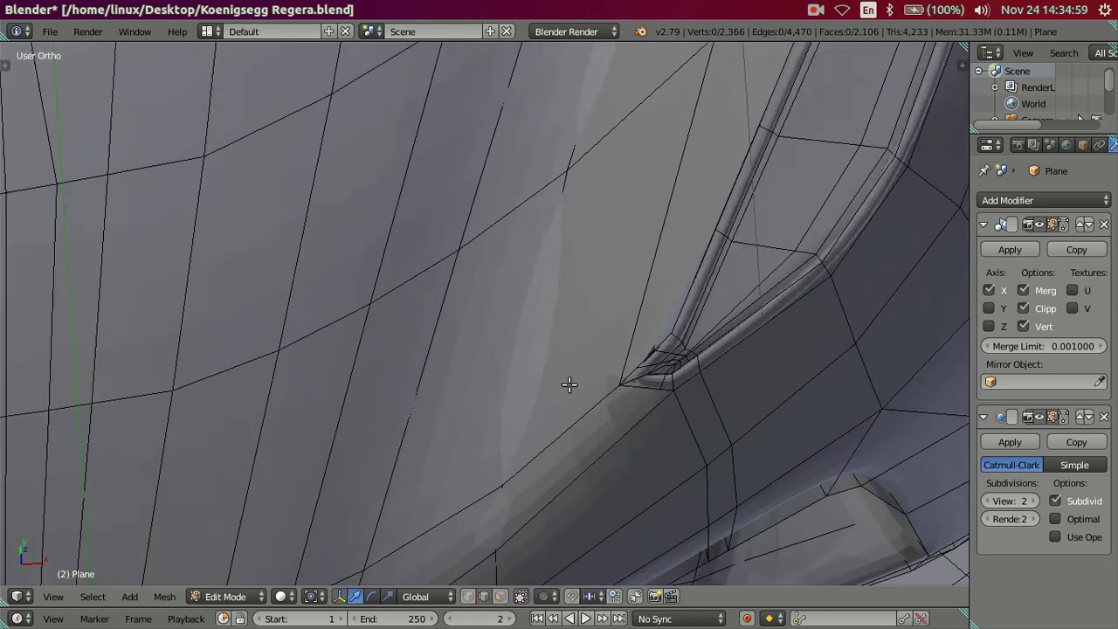
{"action": "scroll", "coordinate": [568, 384], "scroll_direction": "up", "scroll_amount": 2}
{"action": "scroll", "coordinate": [529, 394], "scroll_direction": "up", "scroll_amount": 1}
{"action": "scroll", "coordinate": [564, 392], "scroll_direction": "up", "scroll_amount": 1}
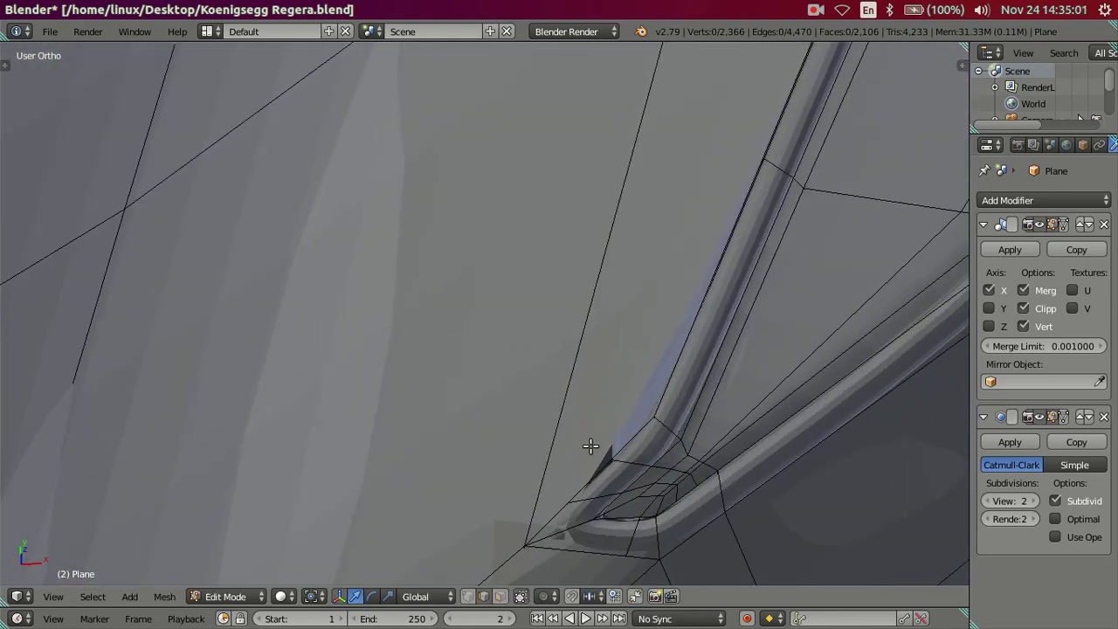
{"action": "key", "text": "ctrl+r"}
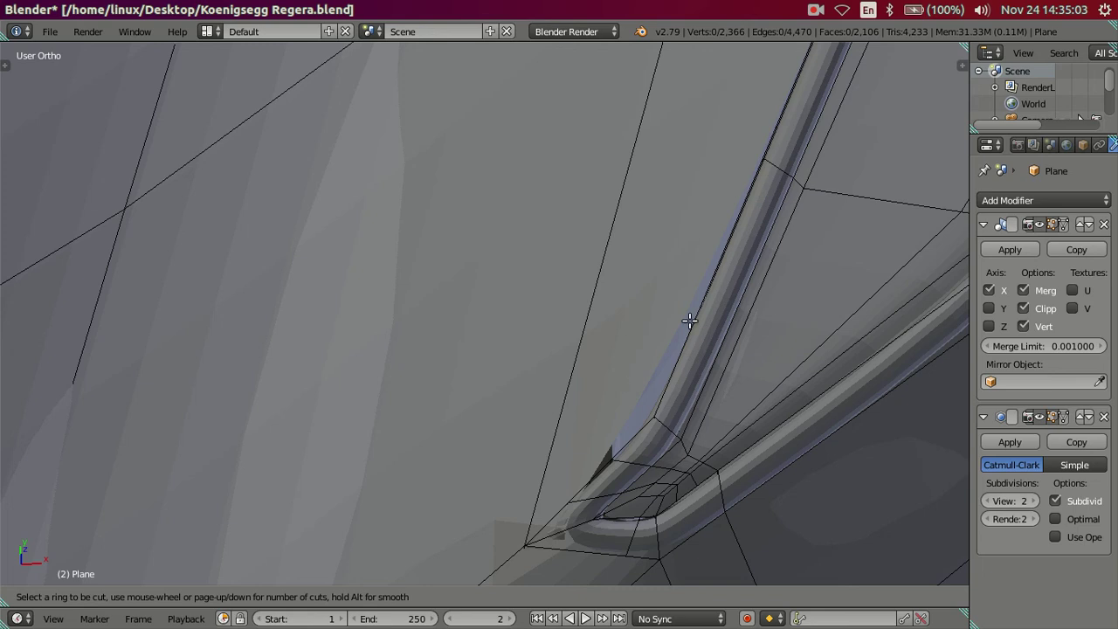
{"action": "key", "text": "Escape"}
{"action": "mouse_move", "coordinate": [684, 232]}
{"action": "middle_mouse_down"}
{"action": "mouse_move", "coordinate": [644, 324]}
{"action": "mouse_move", "coordinate": [642, 168]}
{"action": "mouse_move", "coordinate": [600, 153]}
{"action": "middle_mouse_up"}
{"action": "key", "text": "ctrl+r"}
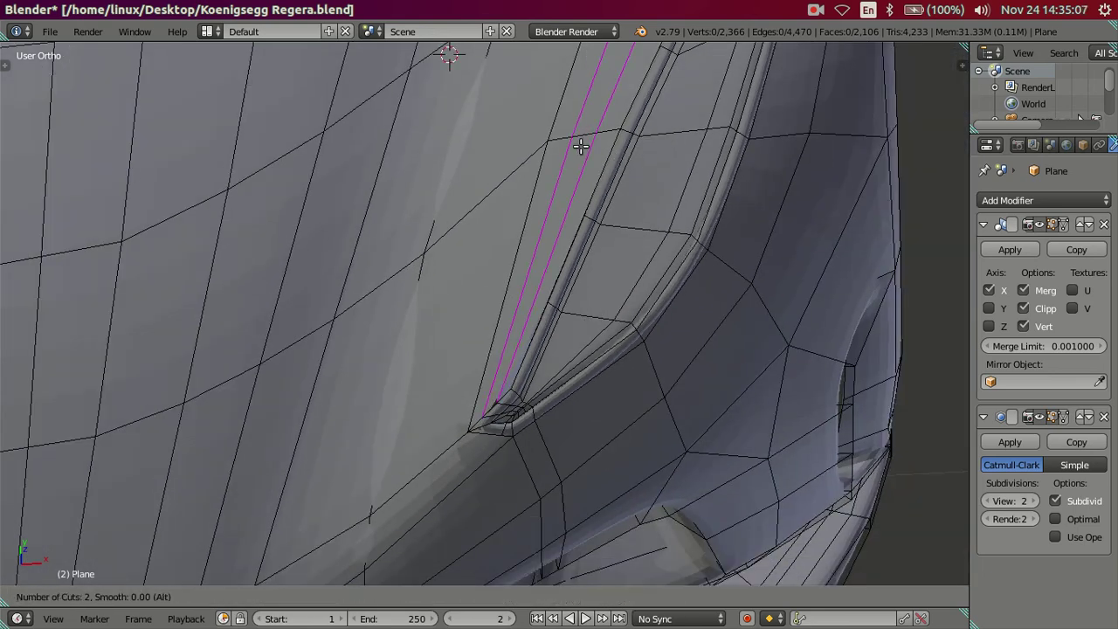
{"action": "left_click", "coordinate": [581, 146]}
{"action": "right_click", "coordinate": [581, 145]}
Inspect the smoothed scoop from the side in Object Mode
{"action": "key", "text": "Tab"}
{"action": "scroll", "coordinate": [602, 224], "scroll_direction": "down", "scroll_amount": 2}
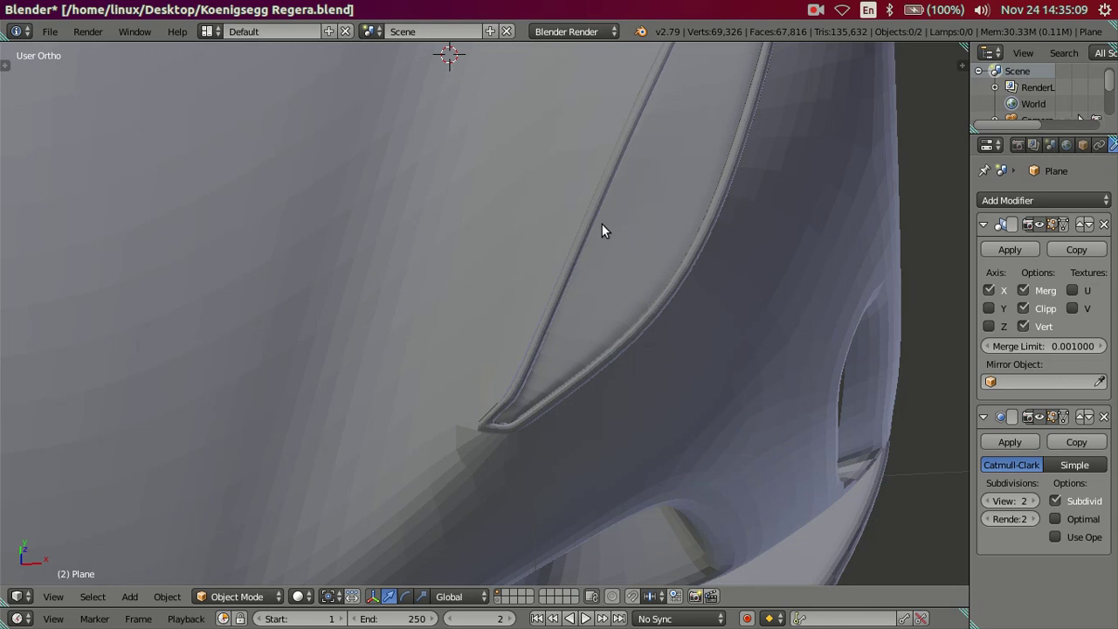
{"action": "scroll", "coordinate": [601, 224], "scroll_direction": "down", "scroll_amount": 1}
{"action": "scroll", "coordinate": [607, 254], "scroll_direction": "down", "scroll_amount": 1}
{"action": "mouse_move", "coordinate": [613, 278]}
{"action": "middle_mouse_down"}
{"action": "mouse_move", "coordinate": [654, 268]}
{"action": "mouse_move", "coordinate": [654, 205]}
{"action": "mouse_move", "coordinate": [612, 171]}
{"action": "mouse_move", "coordinate": [504, 170]}
{"action": "mouse_move", "coordinate": [474, 248]}
{"action": "mouse_move", "coordinate": [481, 349]}
{"action": "mouse_move", "coordinate": [500, 232]}
{"action": "mouse_move", "coordinate": [524, 182]}
{"action": "mouse_move", "coordinate": [612, 163]}
{"action": "mouse_move", "coordinate": [478, 184]}
{"action": "mouse_move", "coordinate": [531, 344]}
{"action": "mouse_move", "coordinate": [457, 297]}
{"action": "middle_mouse_up"}
{"action": "scroll", "coordinate": [500, 231], "scroll_direction": "up", "scroll_amount": 2}
Add two loops along the scoop's outer edge and preview the smoothed result
{"action": "key", "text": "Tab"}
{"action": "key", "text": "ctrl+r"}
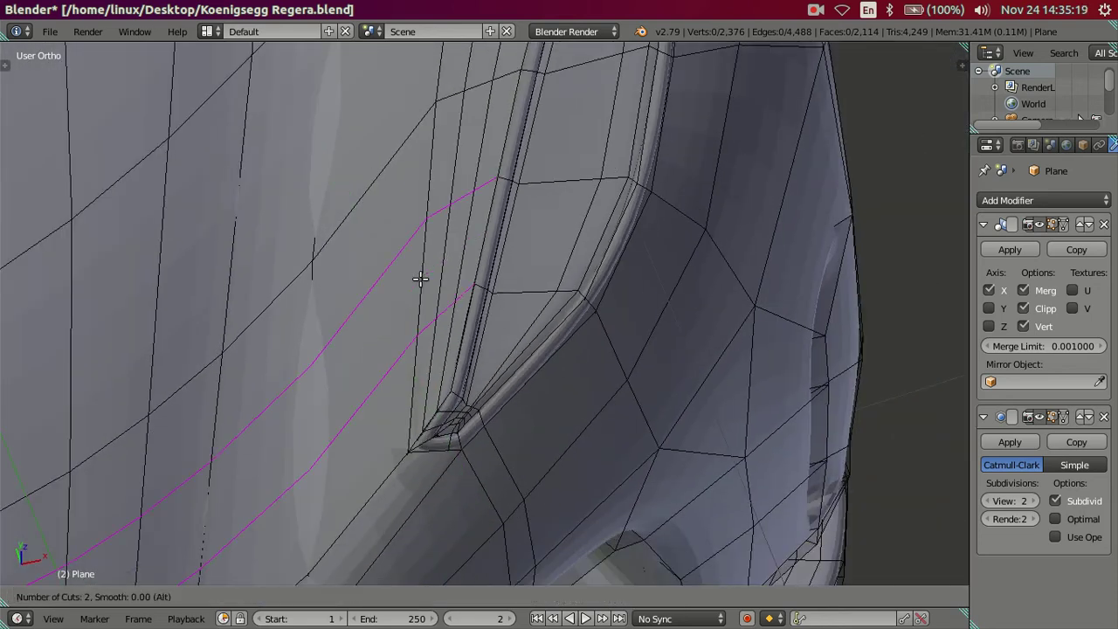
{"action": "left_click", "coordinate": [419, 277]}
{"action": "right_click", "coordinate": [419, 277]}
{"action": "scroll", "coordinate": [500, 373], "scroll_direction": "down", "scroll_amount": 2}
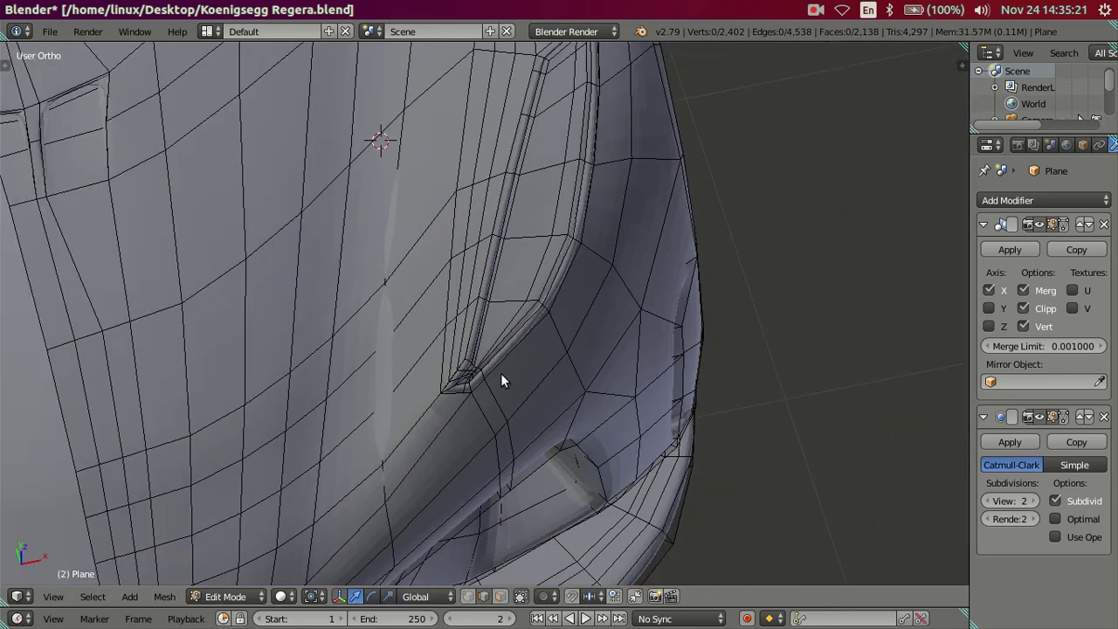
{"action": "key", "text": "Tab"}
{"action": "mouse_move", "coordinate": [499, 344]}
{"action": "middle_mouse_down"}
{"action": "mouse_move", "coordinate": [491, 293]}
{"action": "mouse_move", "coordinate": [471, 397]}
{"action": "mouse_move", "coordinate": [474, 347]}
{"action": "mouse_move", "coordinate": [509, 355]}
{"action": "middle_mouse_up"}
Add four loop cuts along the scoop's trim tube
{"action": "scroll", "coordinate": [507, 355], "scroll_direction": "up", "scroll_amount": 3}
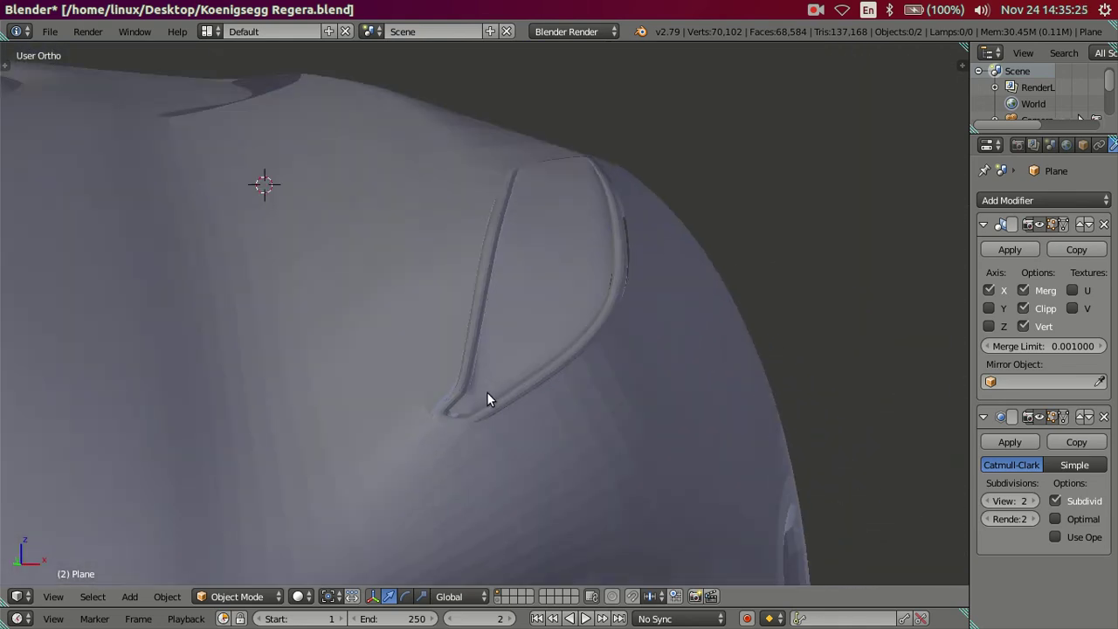
{"action": "scroll", "coordinate": [486, 392], "scroll_direction": "up", "scroll_amount": 2}
{"action": "scroll", "coordinate": [440, 470], "scroll_direction": "up", "scroll_amount": 1}
{"action": "scroll", "coordinate": [434, 471], "scroll_direction": "up", "scroll_amount": 2}
{"action": "key", "text": "Tab"}
{"action": "mouse_move", "coordinate": [419, 428]}
{"action": "middle_mouse_down"}
{"action": "mouse_move", "coordinate": [429, 370]}
{"action": "mouse_move", "coordinate": [413, 384]}
{"action": "middle_mouse_up"}
{"action": "key", "text": "ctrl+r"}
{"action": "key", "text": "4"}
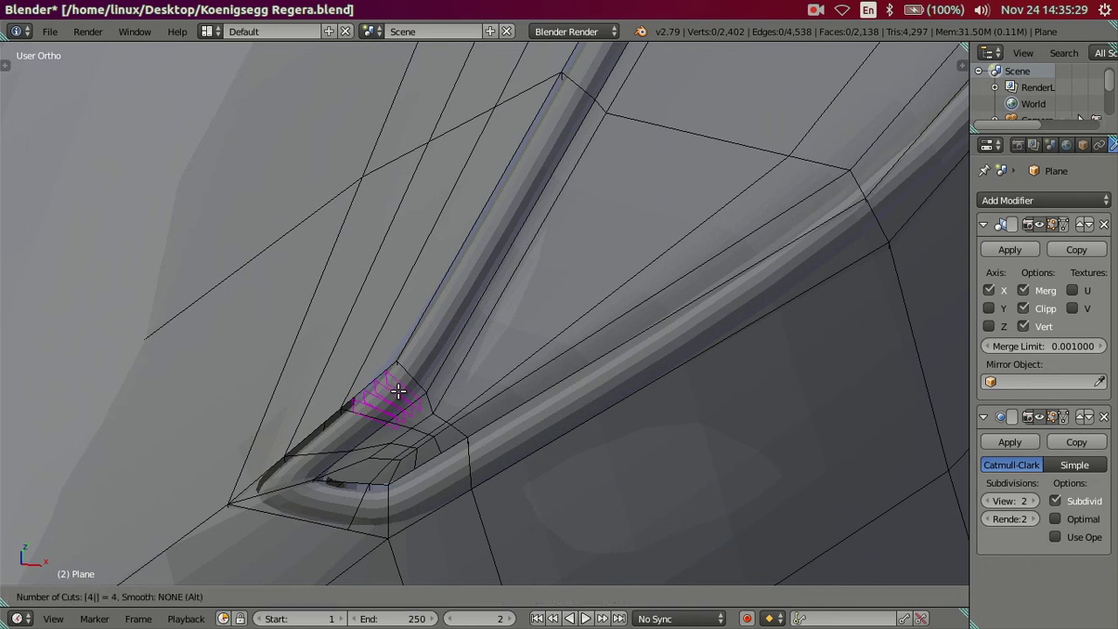
{"action": "key", "text": "Escape"}
{"action": "key", "text": "ctrl+r"}
{"action": "key", "text": "4"}
{"action": "key", "text": "Return"}
Dissolve the four new loops and preview the smoothed body
{"action": "scroll", "coordinate": [402, 358], "scroll_direction": "up", "scroll_amount": 2}
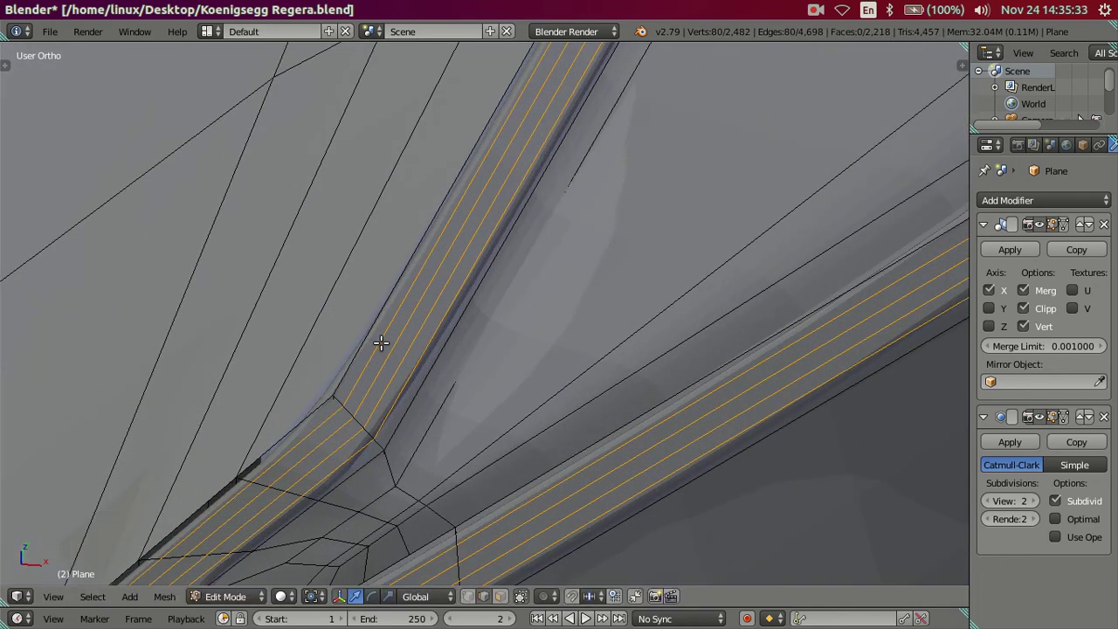
{"action": "key", "text": "x"}
{"action": "left_click", "coordinate": [555, 378]}
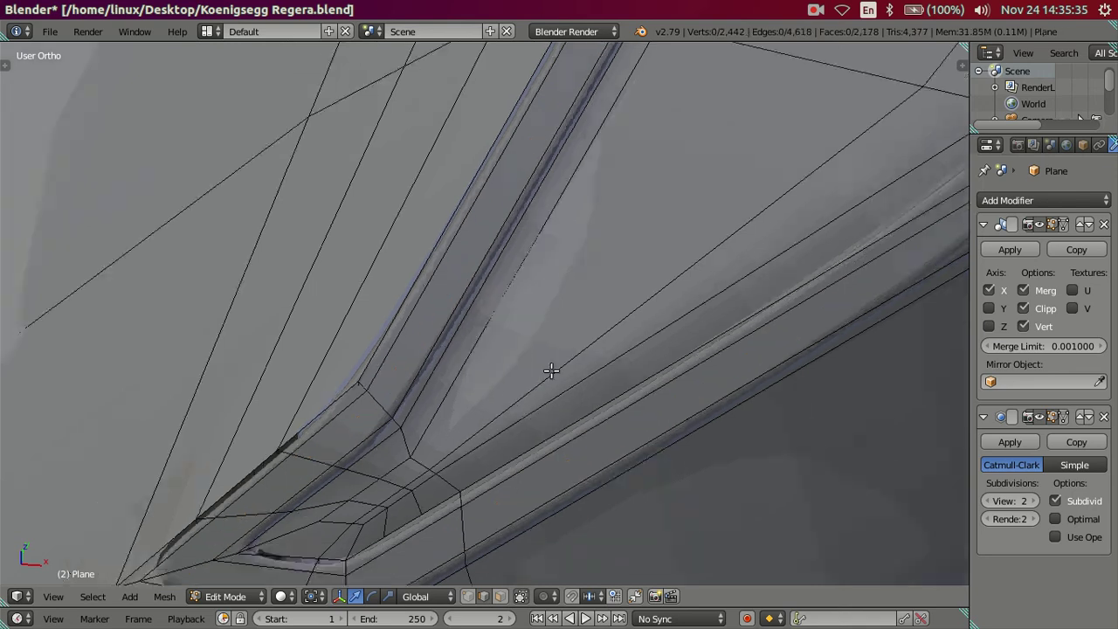
{"action": "scroll", "coordinate": [551, 371], "scroll_direction": "down", "scroll_amount": 3}
{"action": "key", "text": "Tab"}
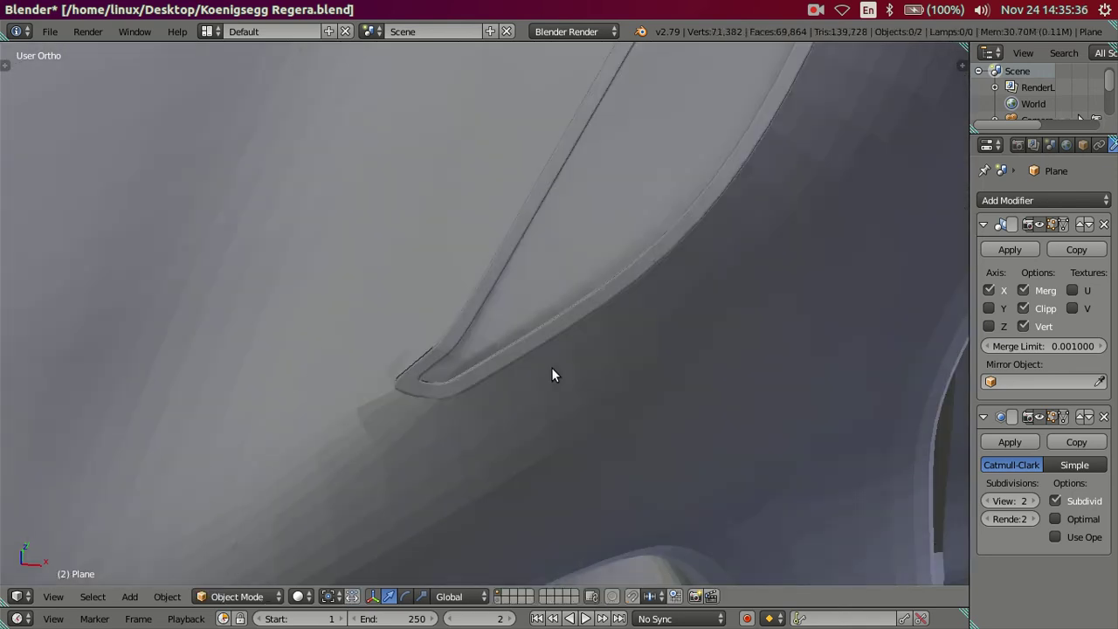
{"action": "scroll", "coordinate": [551, 375], "scroll_direction": "down", "scroll_amount": 4}
{"action": "mouse_move", "coordinate": [626, 347]}
{"action": "middle_mouse_down"}
{"action": "mouse_move", "coordinate": [557, 306]}
{"action": "mouse_move", "coordinate": [477, 317]}
{"action": "mouse_move", "coordinate": [631, 309]}
{"action": "mouse_move", "coordinate": [459, 356]}
{"action": "mouse_move", "coordinate": [465, 468]}
{"action": "mouse_move", "coordinate": [534, 395]}
{"action": "mouse_move", "coordinate": [621, 389]}
{"action": "mouse_move", "coordinate": [644, 370]}
{"action": "mouse_move", "coordinate": [606, 374]}
{"action": "mouse_move", "coordinate": [683, 356]}
{"action": "middle_mouse_up"}
{"action": "scroll", "coordinate": [627, 368], "scroll_direction": "up", "scroll_amount": 2}
Undo the last added loops and save the smoothed Regera file
{"action": "key", "text": "Tab"}
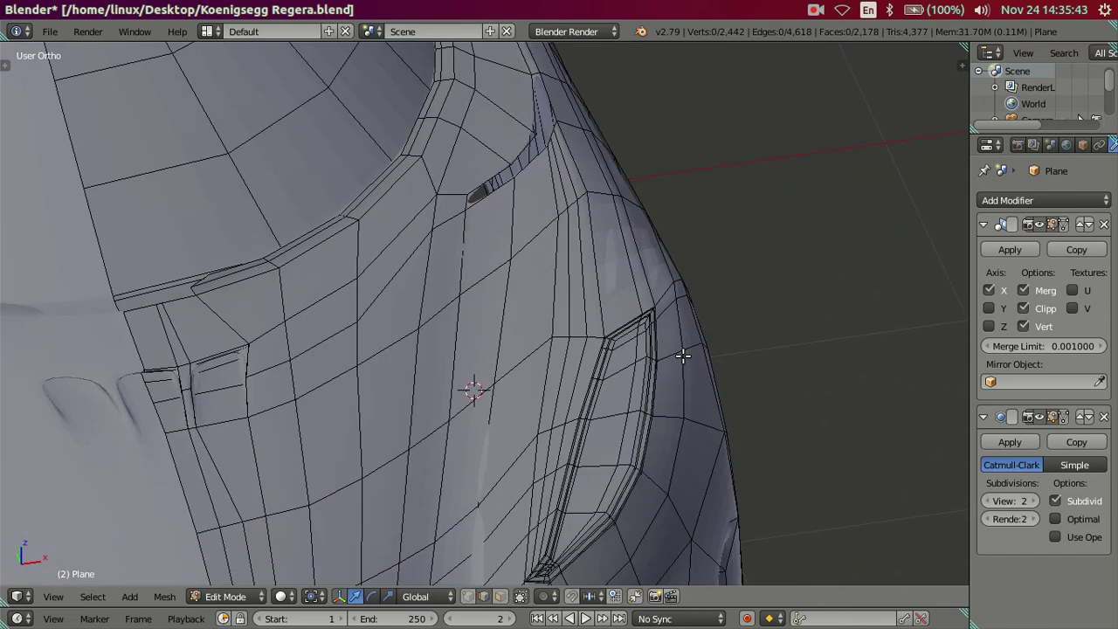
{"action": "key", "text": "ctrl+z"}
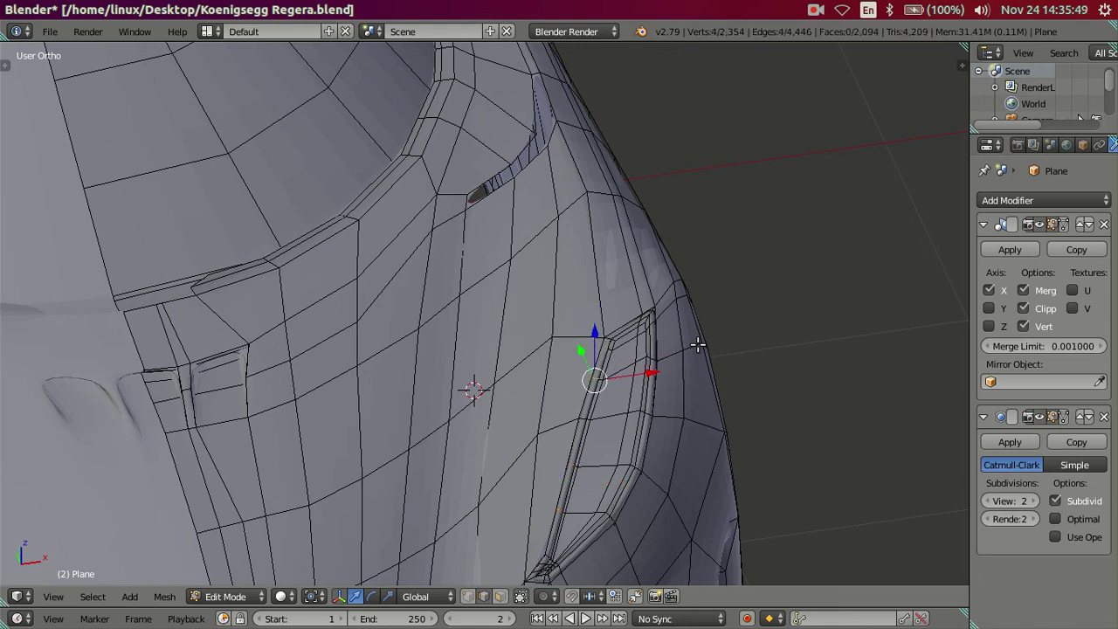
{"action": "mouse_move", "coordinate": [697, 344]}
{"action": "middle_mouse_down"}
{"action": "mouse_move", "coordinate": [663, 372]}
{"action": "mouse_move", "coordinate": [533, 259]}
{"action": "mouse_move", "coordinate": [495, 272]}
{"action": "middle_mouse_up"}
{"action": "key", "text": "Tab"}
{"action": "scroll", "coordinate": [677, 343], "scroll_direction": "down", "scroll_amount": 3}
{"action": "key", "text": "ctrl+s"}
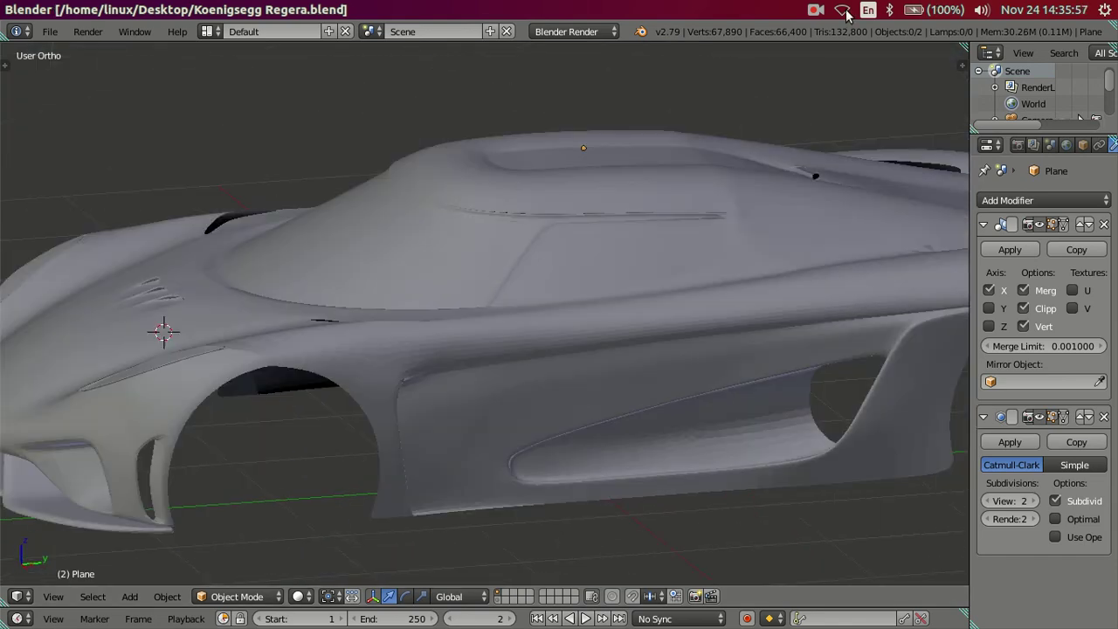